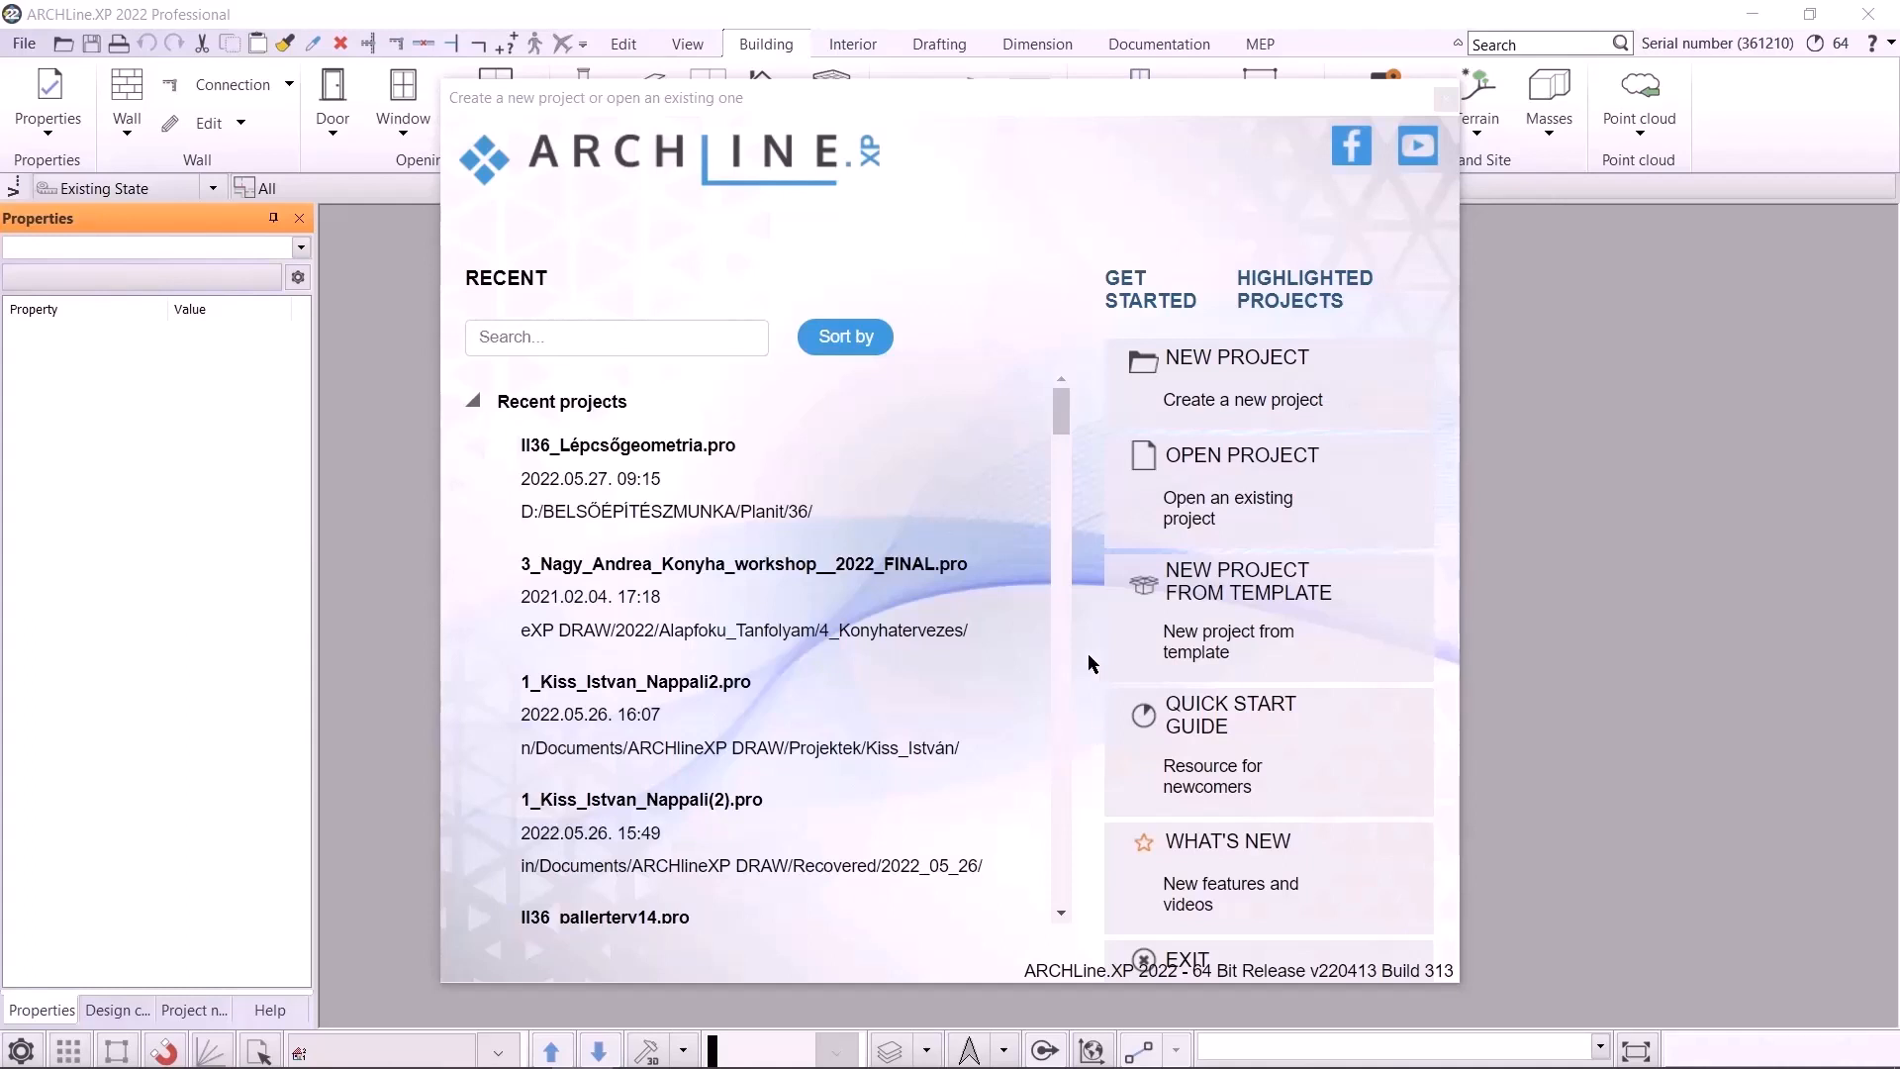
Open the project 1_Kiss_Istvan_Livingroom from the Kozepfoku_Tanfolyam\4_Projekt_safe folder under Documents\ARCHlineXP DRAW
{"action": "left_click", "coordinate": [1296, 420]}
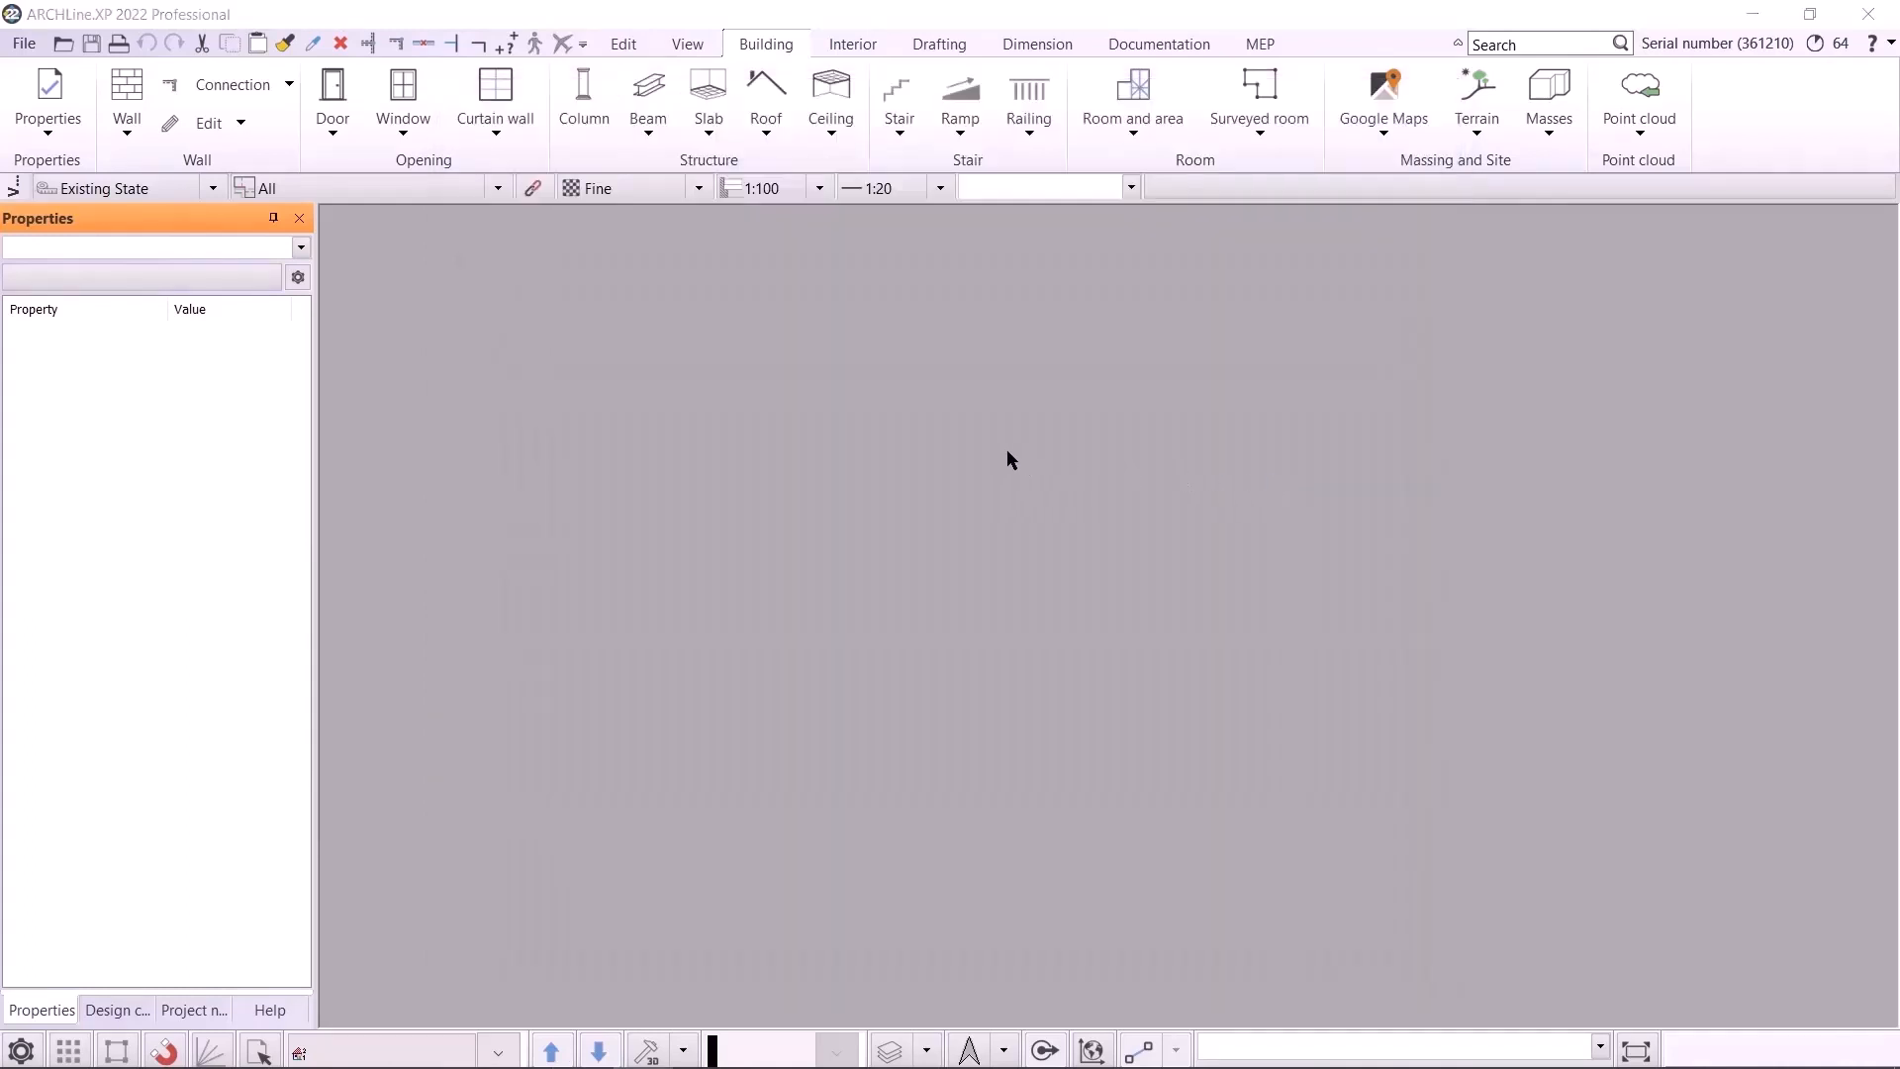
{"action": "left_click", "coordinate": [514, 591]}
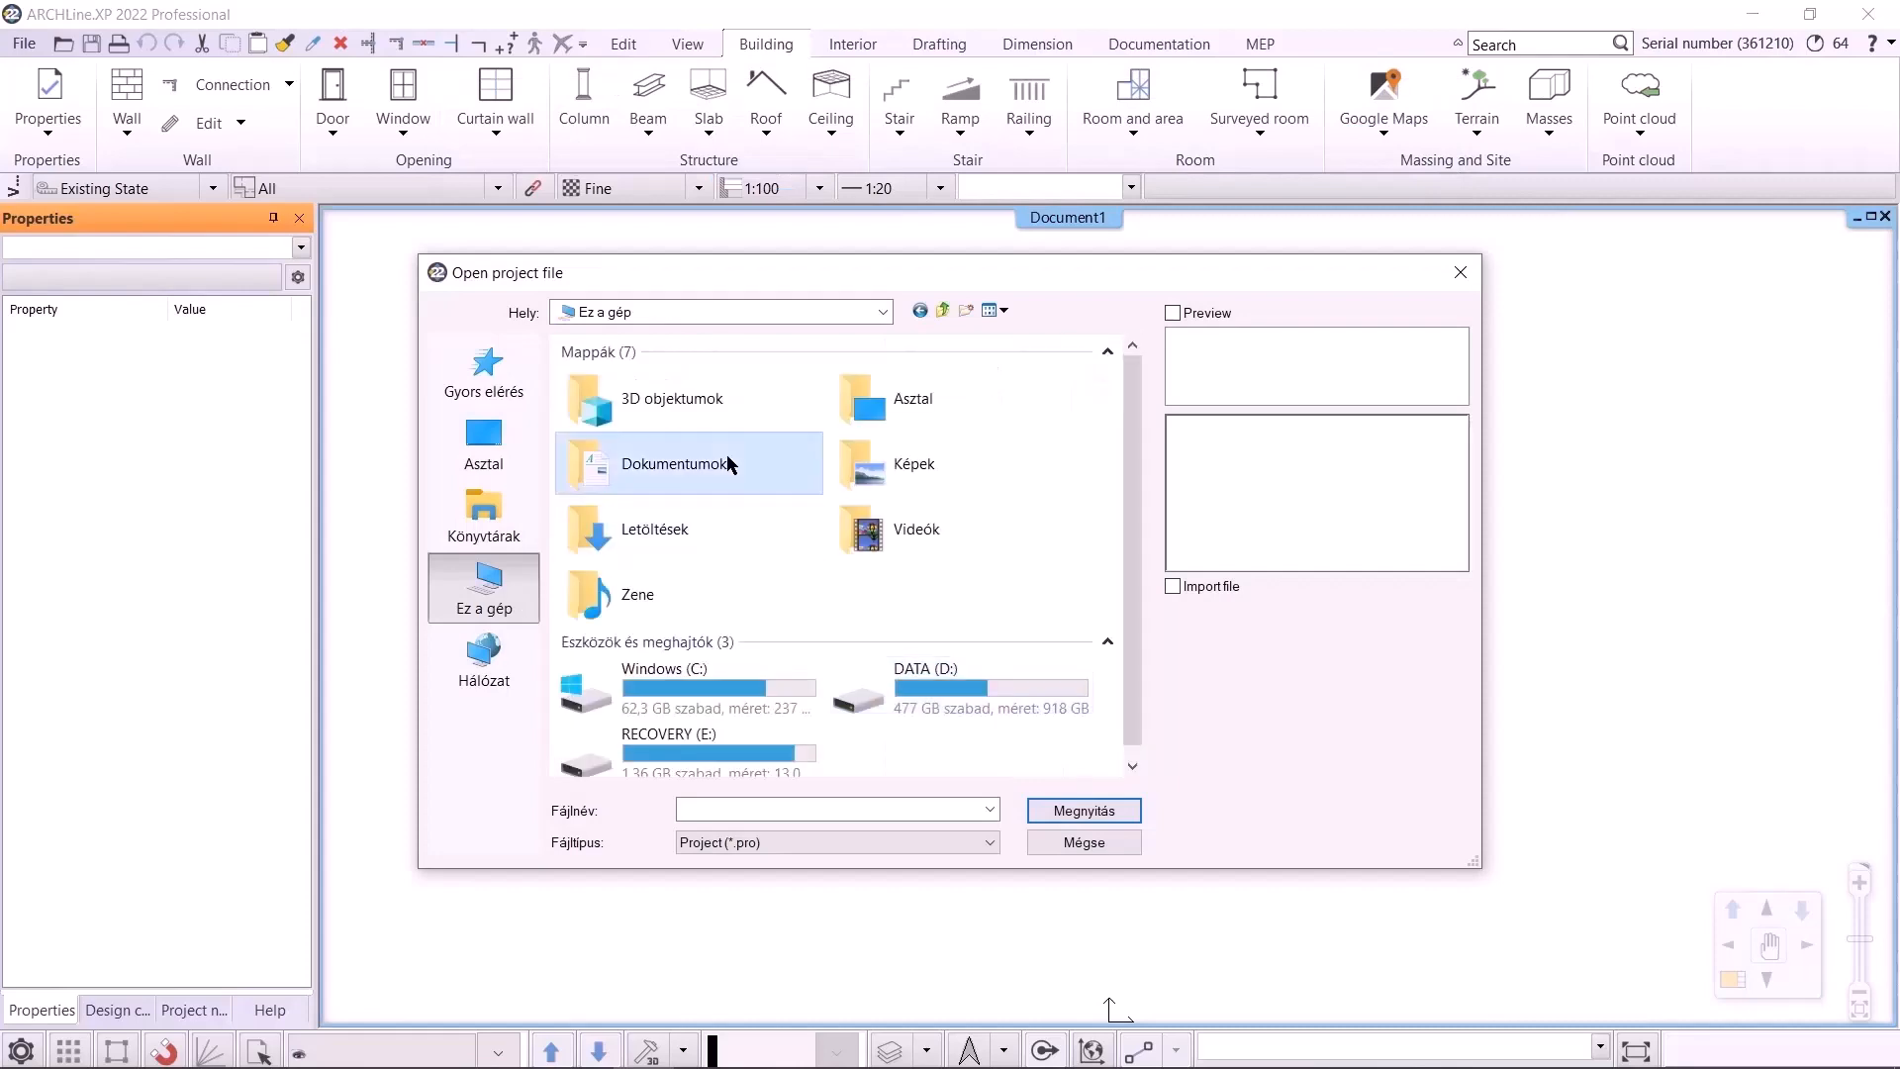
{"action": "double_click", "coordinate": [726, 463]}
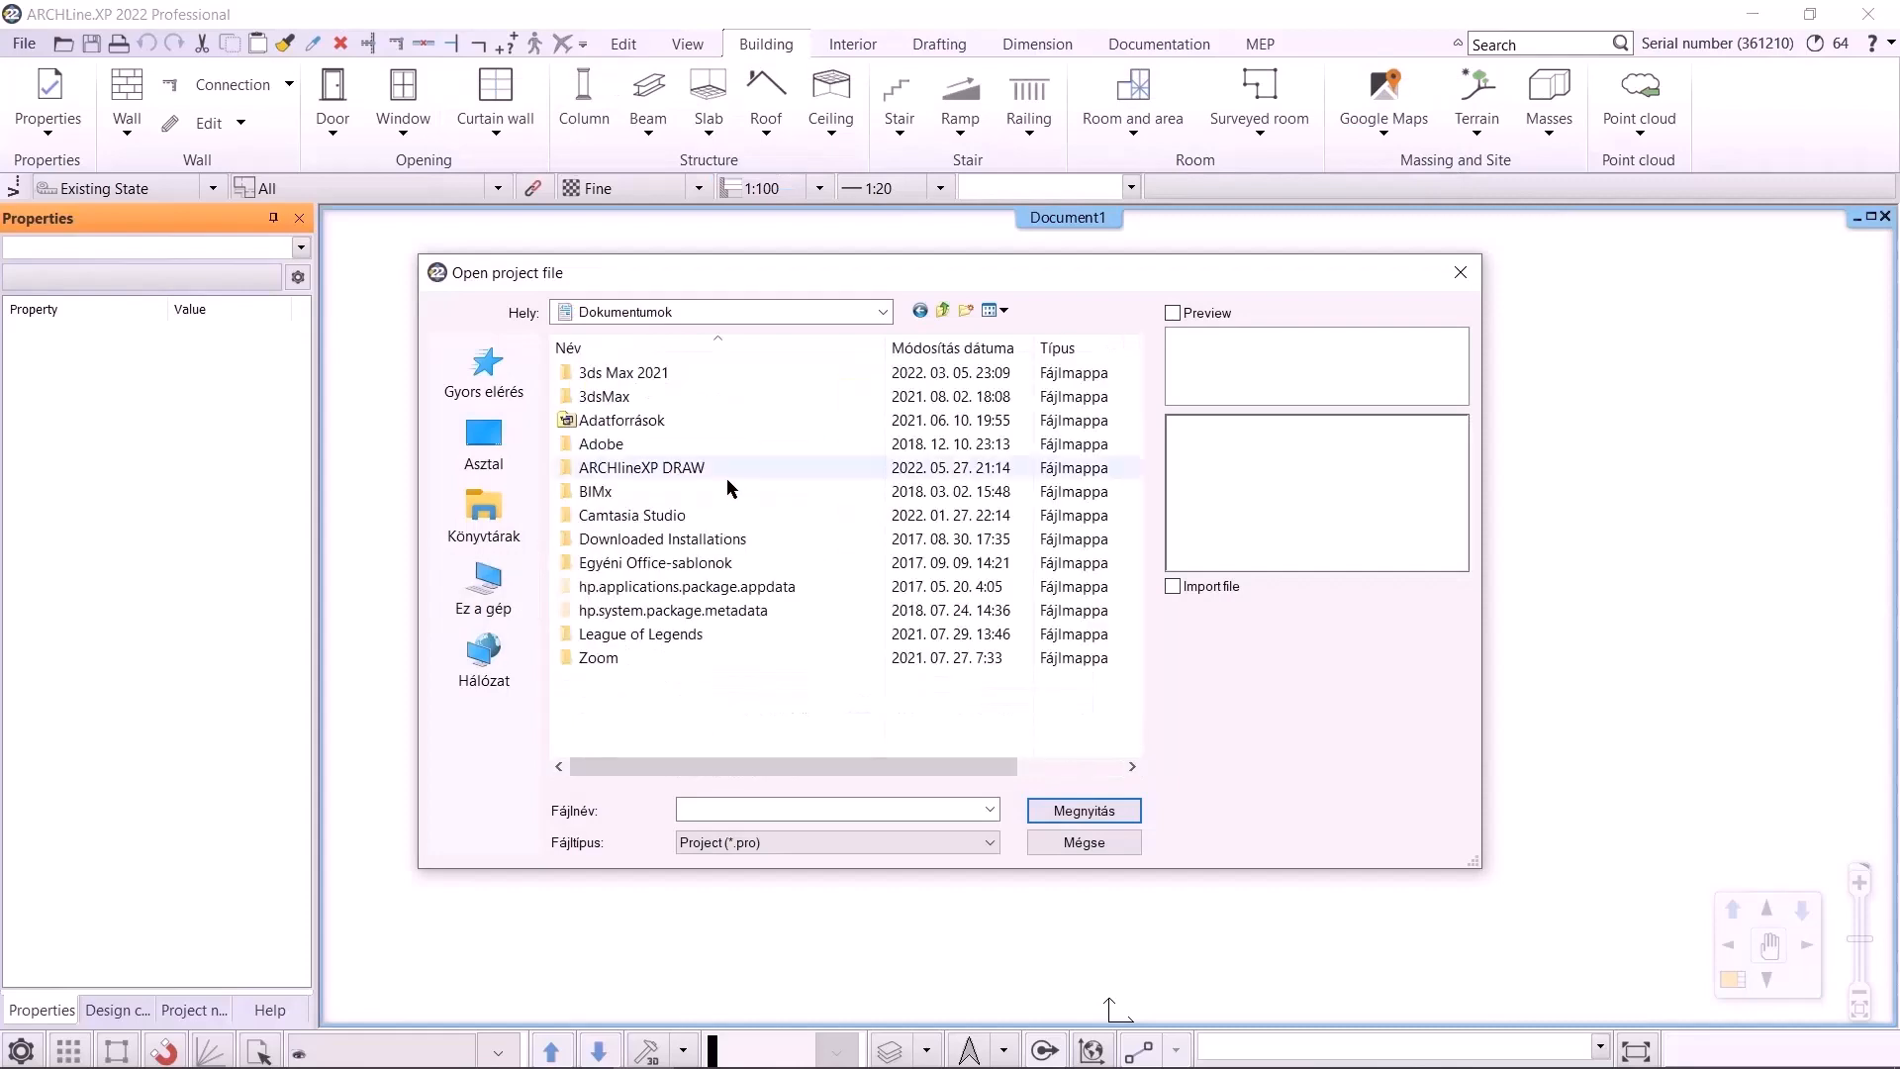
{"action": "double_click", "coordinate": [726, 478]}
{"action": "double_click", "coordinate": [912, 420]}
{"action": "double_click", "coordinate": [630, 471]}
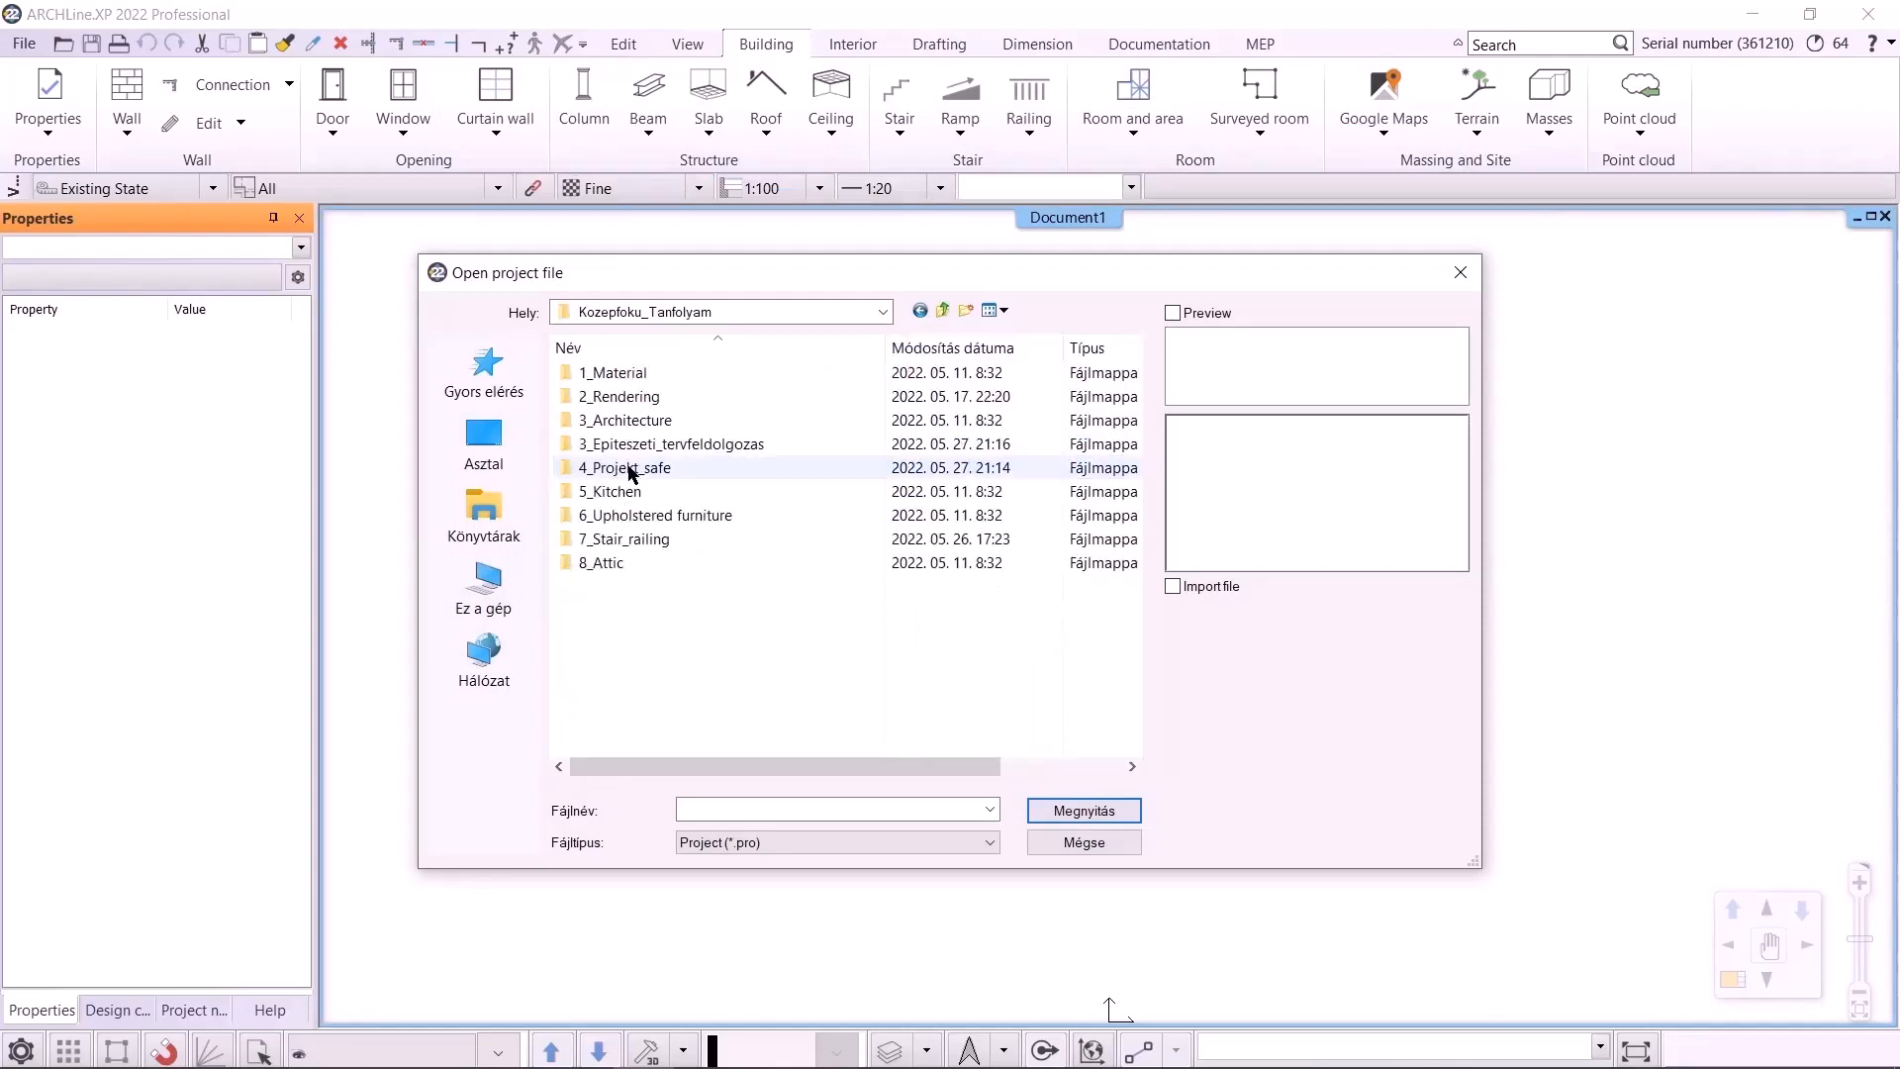
{"action": "double_click", "coordinate": [634, 470]}
{"action": "left_click", "coordinate": [690, 397]}
{"action": "left_click", "coordinate": [1066, 812]}
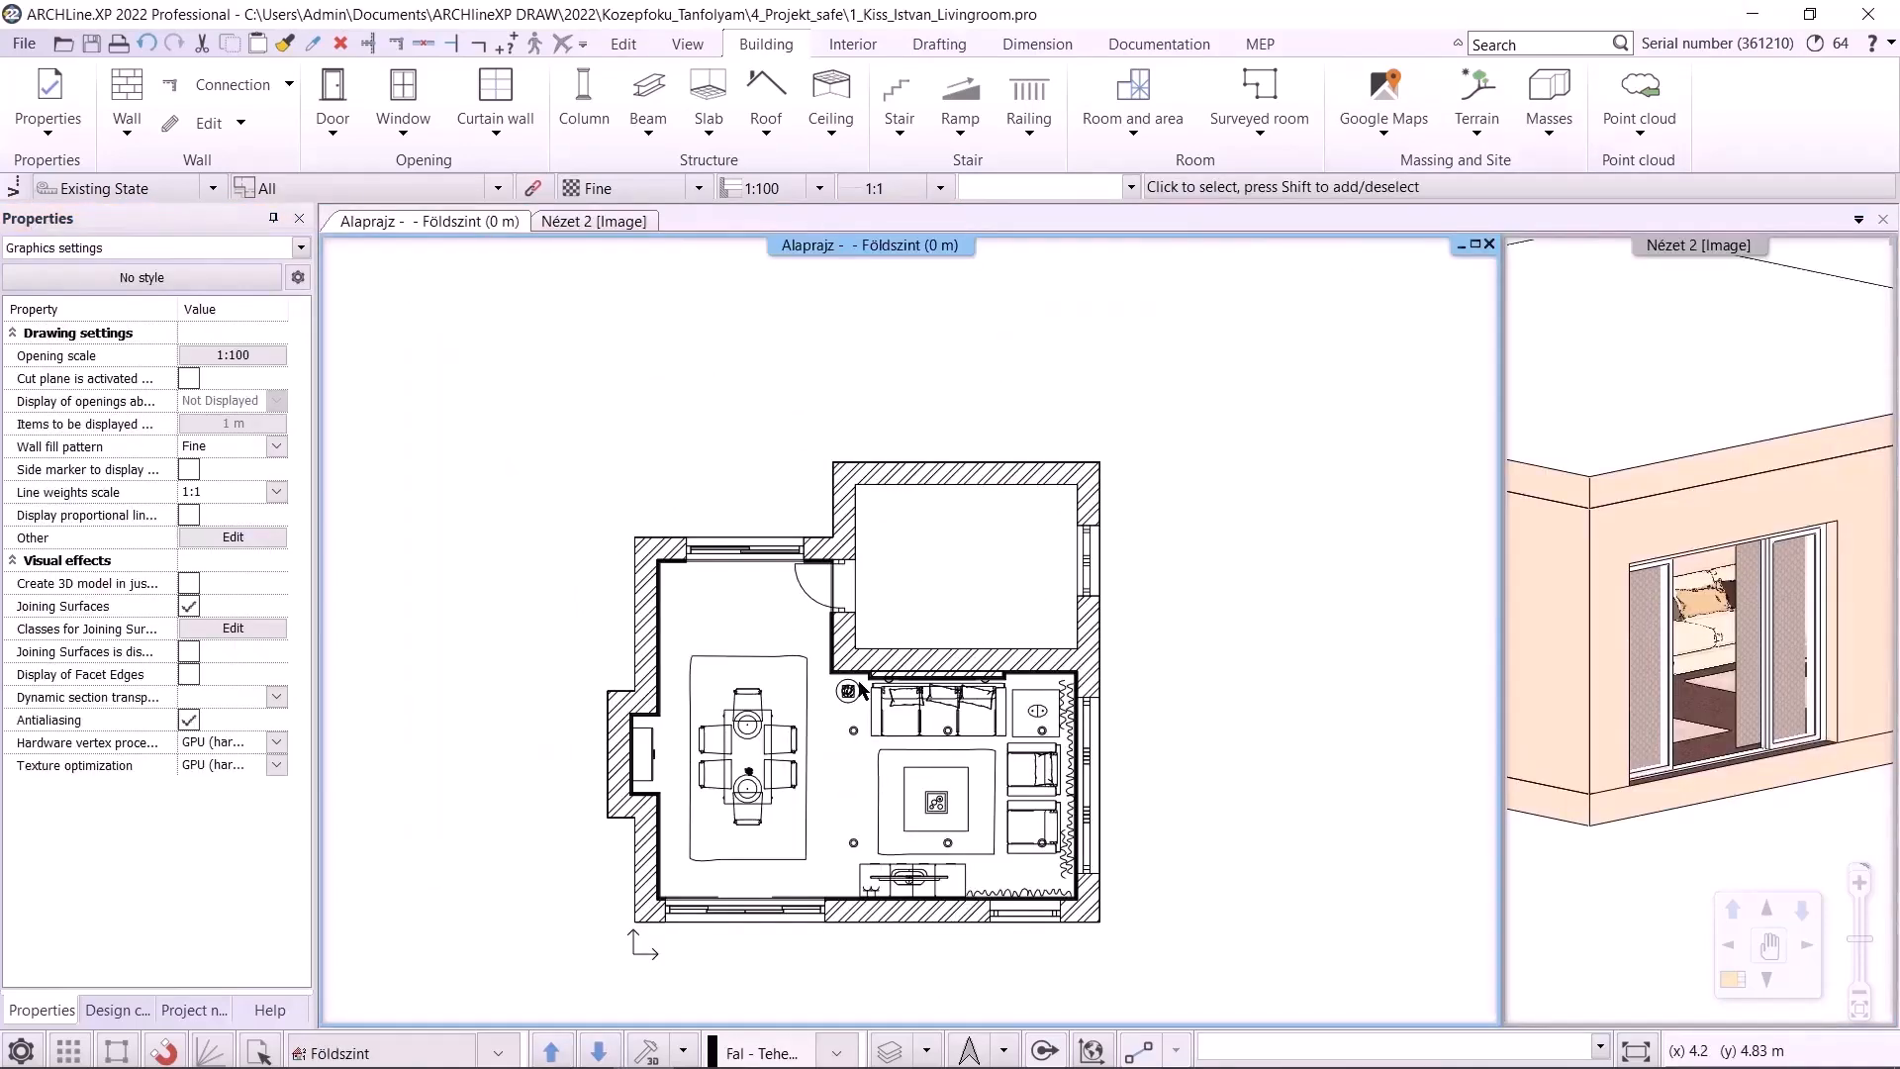
Save the project
{"action": "left_click", "coordinate": [24, 44]}
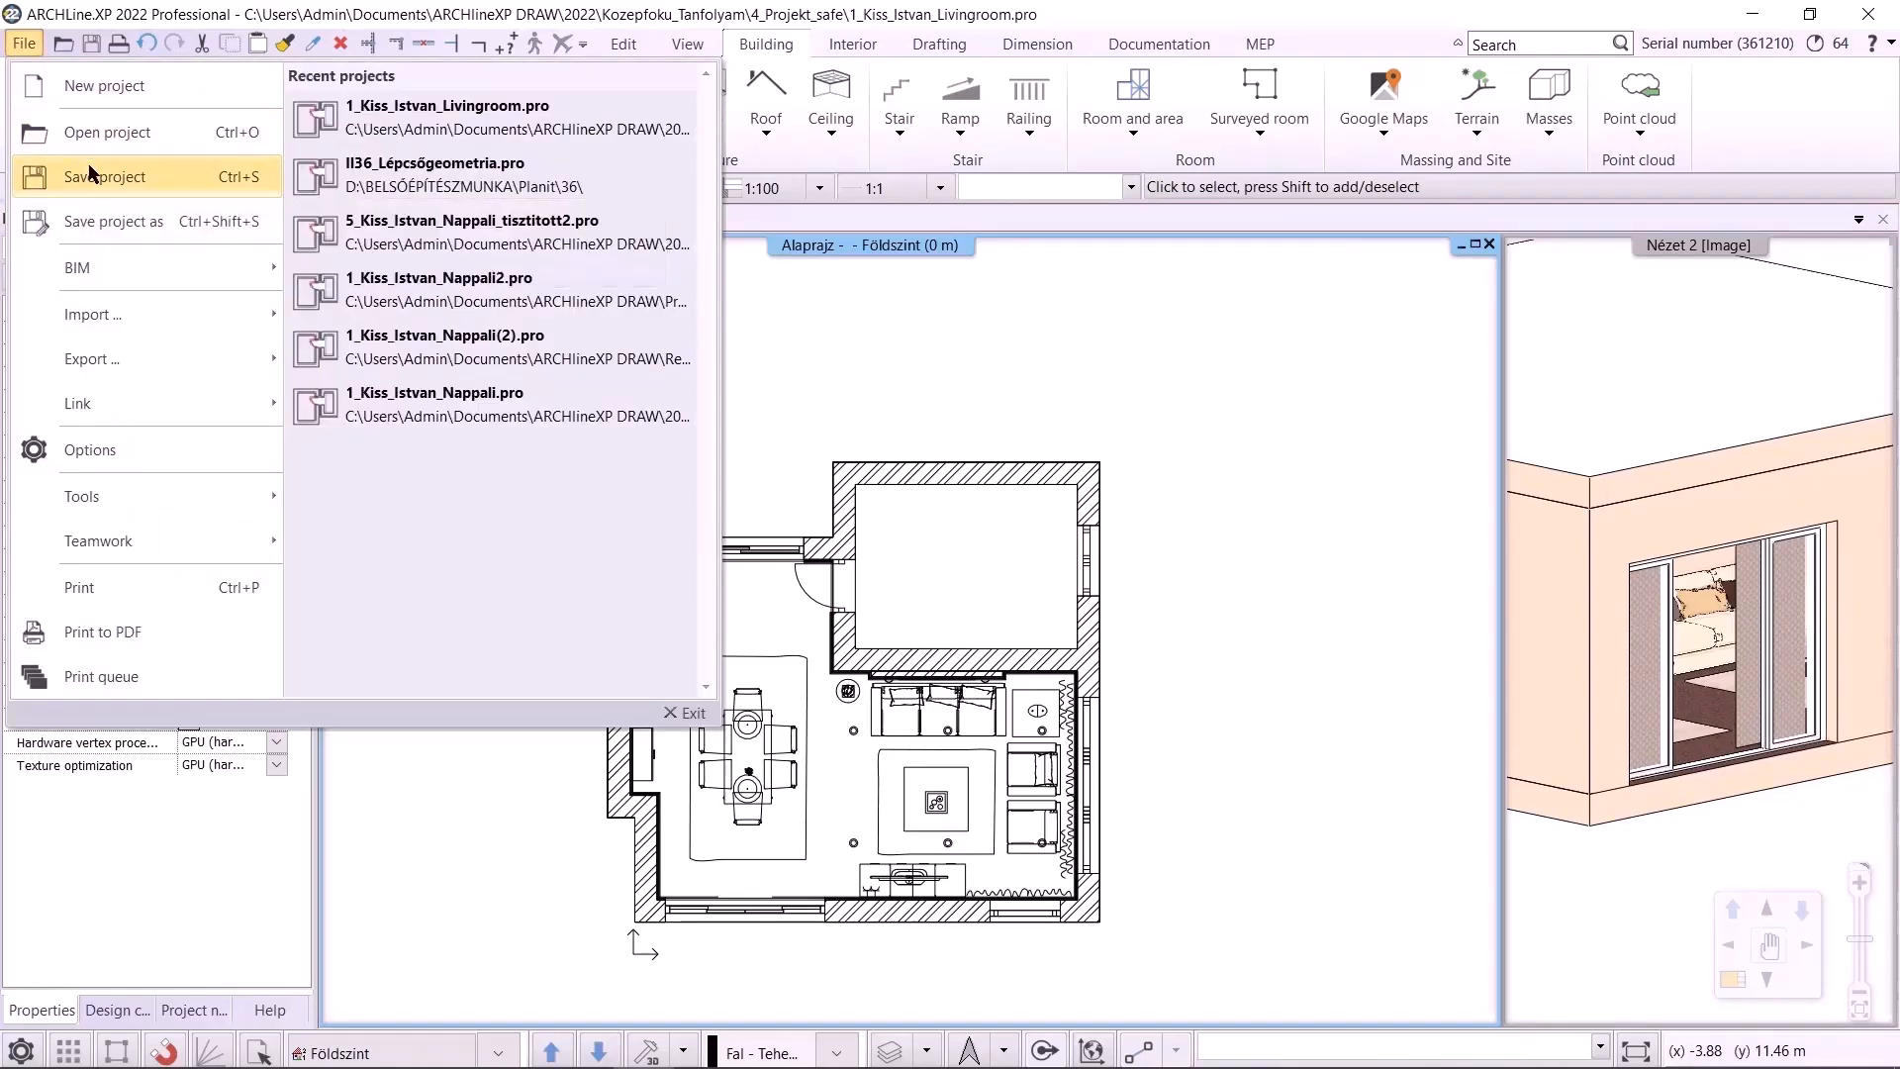
{"action": "left_click", "coordinate": [148, 188]}
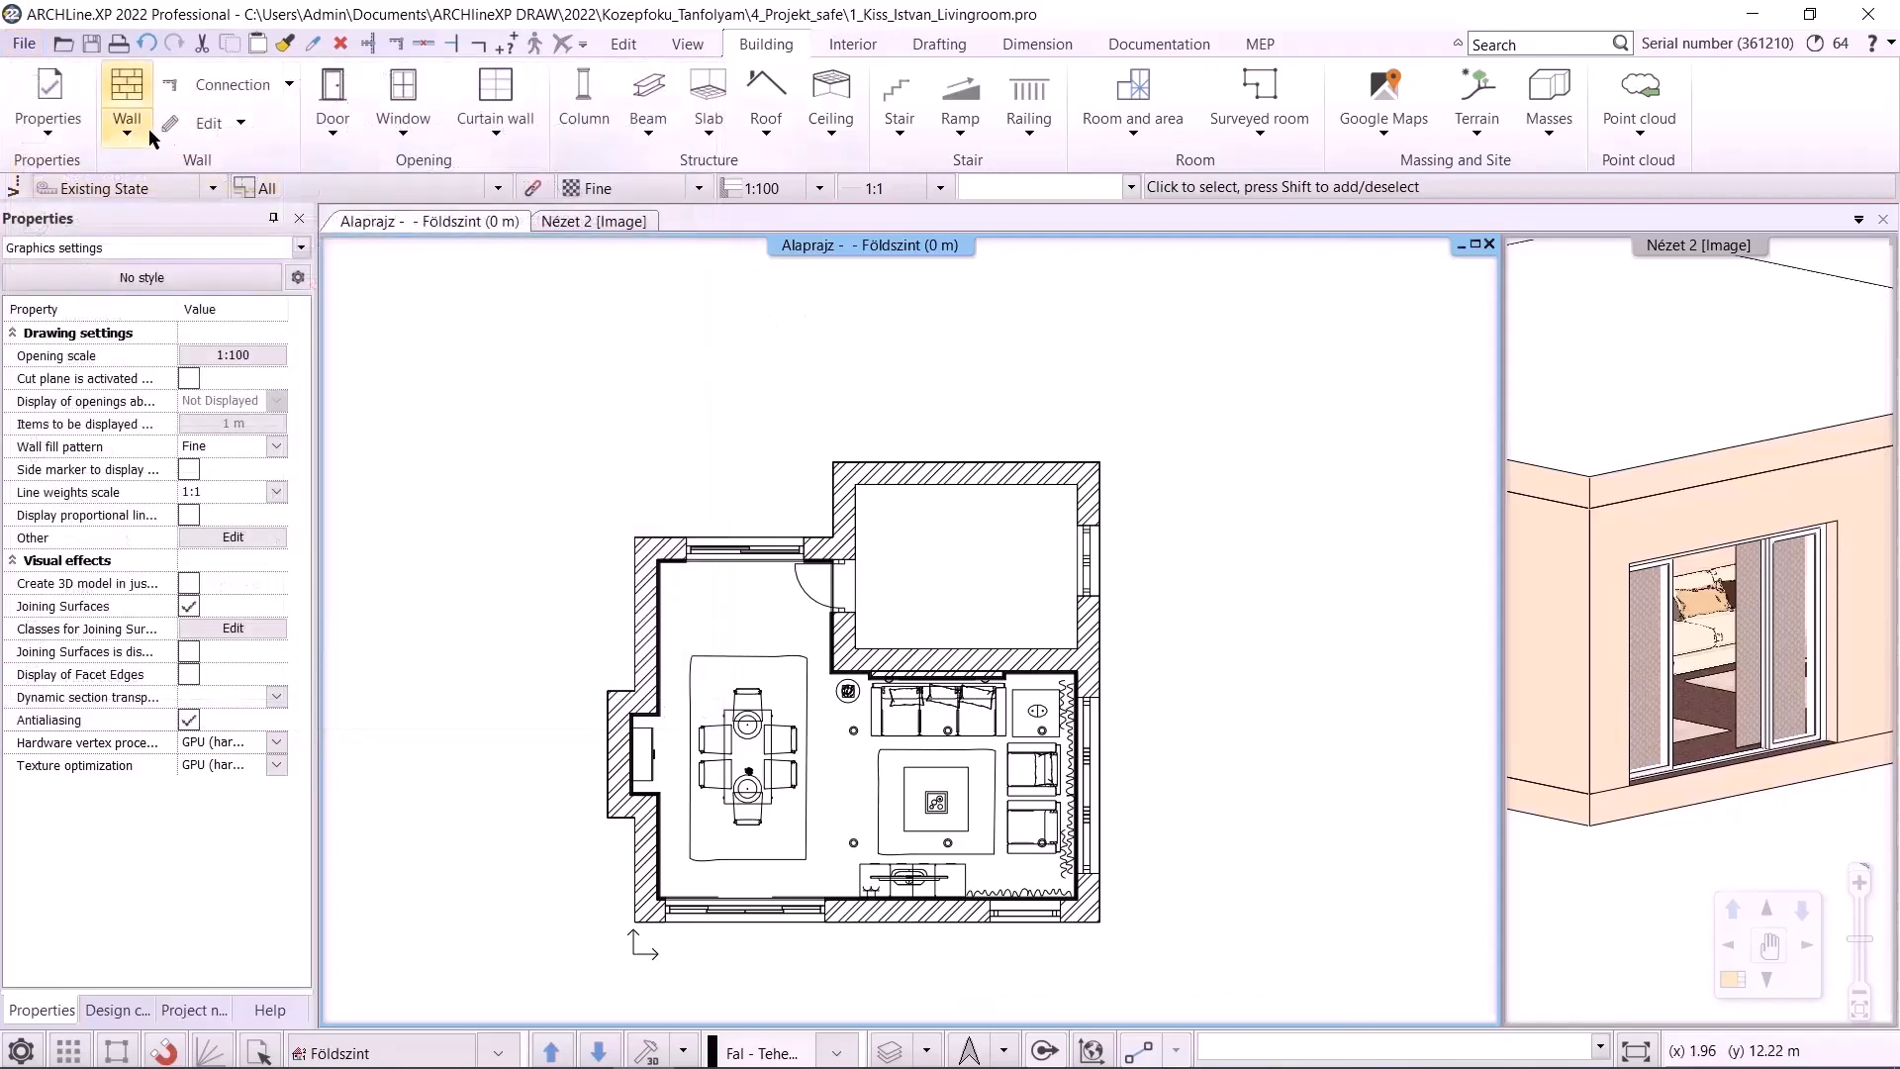
Draw a horizontal wall about 1.3 m long beside the floor plan, then save the project
{"action": "left_click", "coordinate": [127, 104]}
{"action": "middle_click_drag", "start_coordinate": [1208, 593], "coordinate": [980, 584]}
{"action": "left_click", "coordinate": [983, 587]}
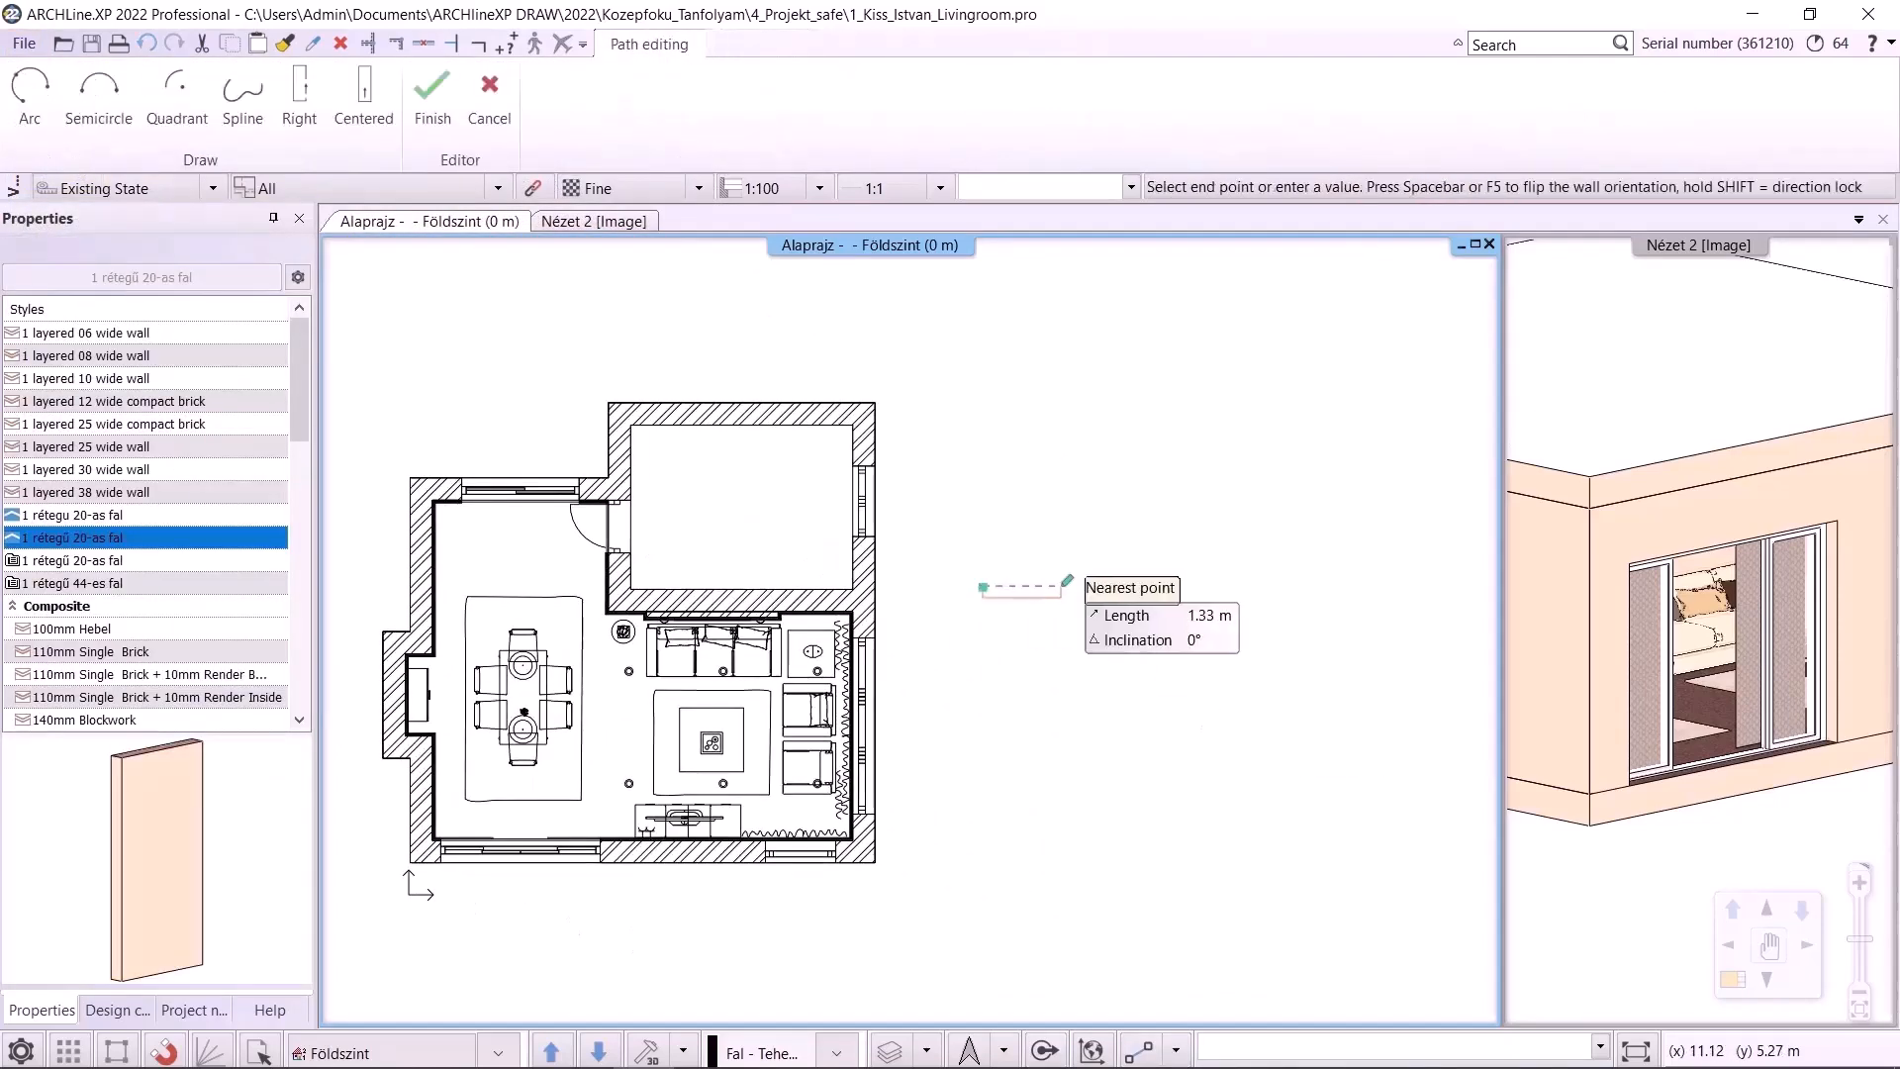
{"action": "left_click", "coordinate": [1062, 588]}
{"action": "key", "text": "Escape"}
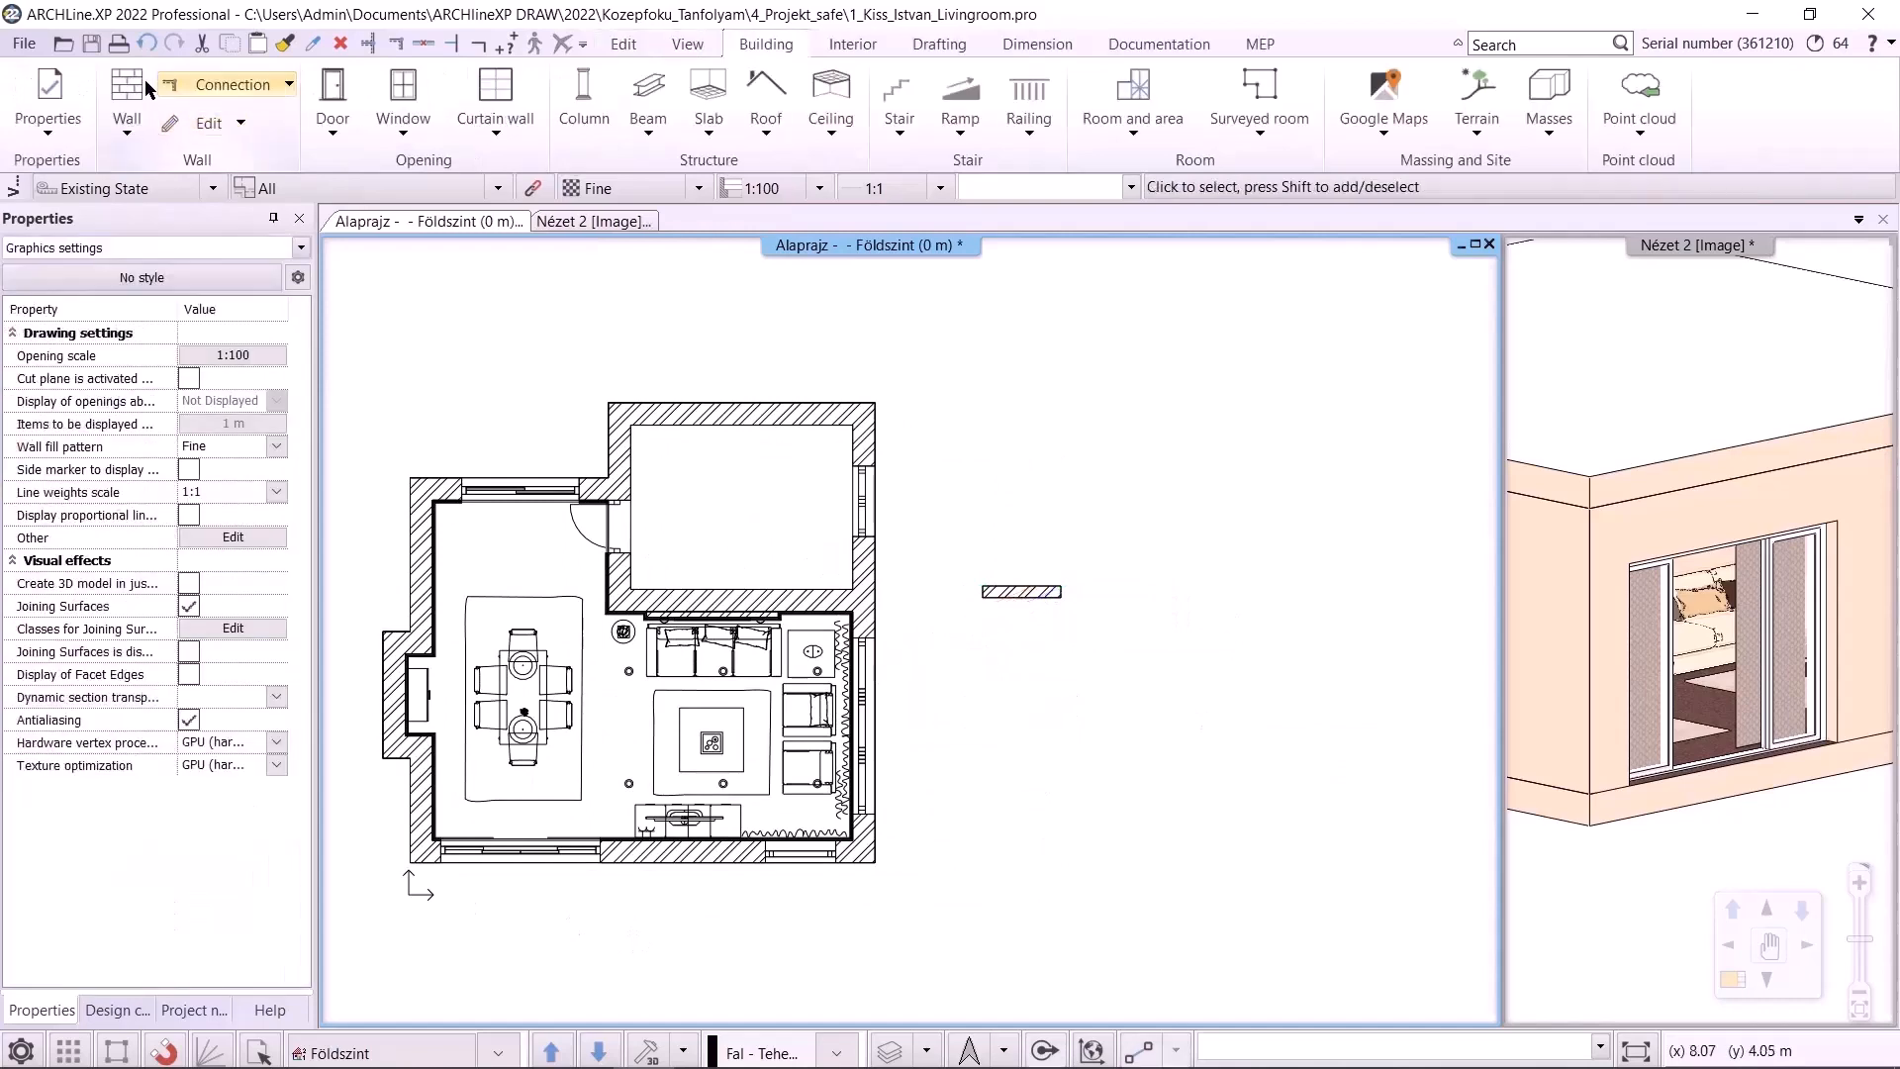
{"action": "left_click", "coordinate": [91, 45]}
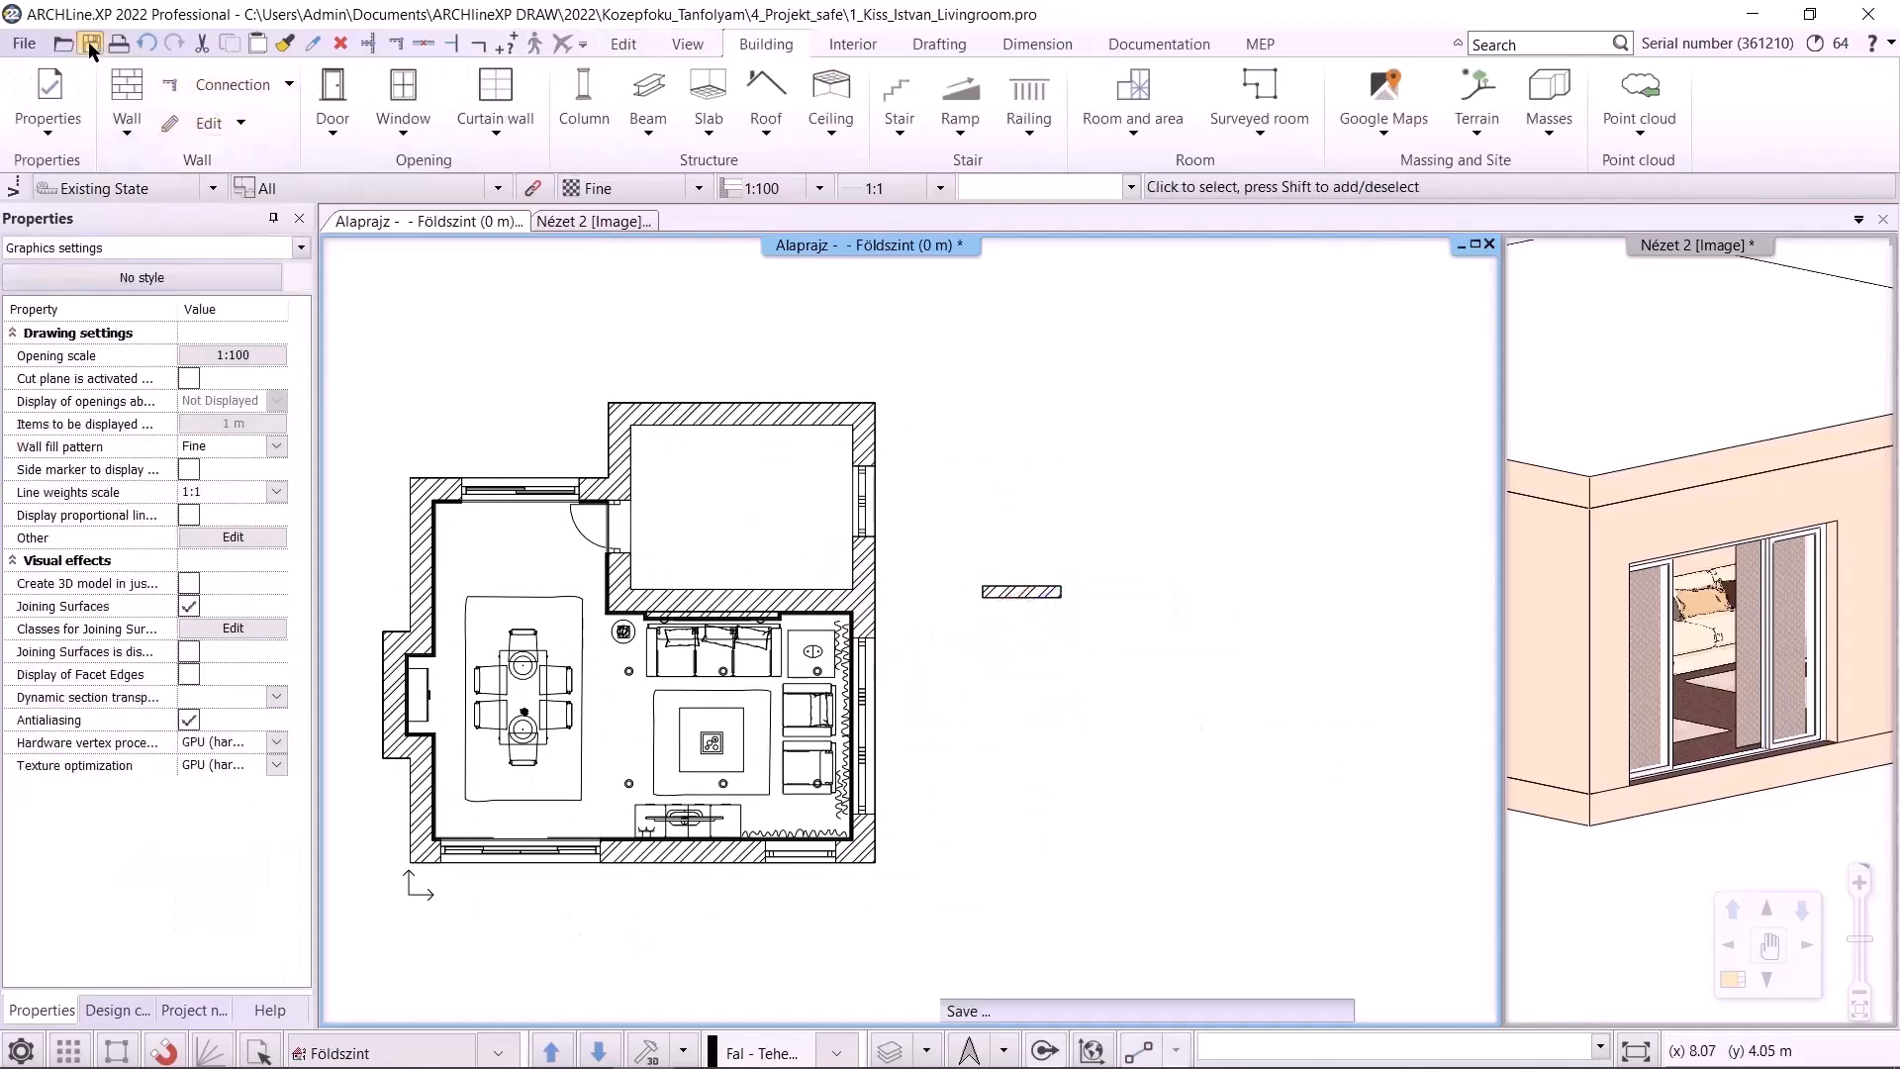
Draw a vertical wall downward from the new wall's right end and save the project
{"action": "left_click", "coordinate": [127, 134]}
{"action": "left_click", "coordinate": [163, 166]}
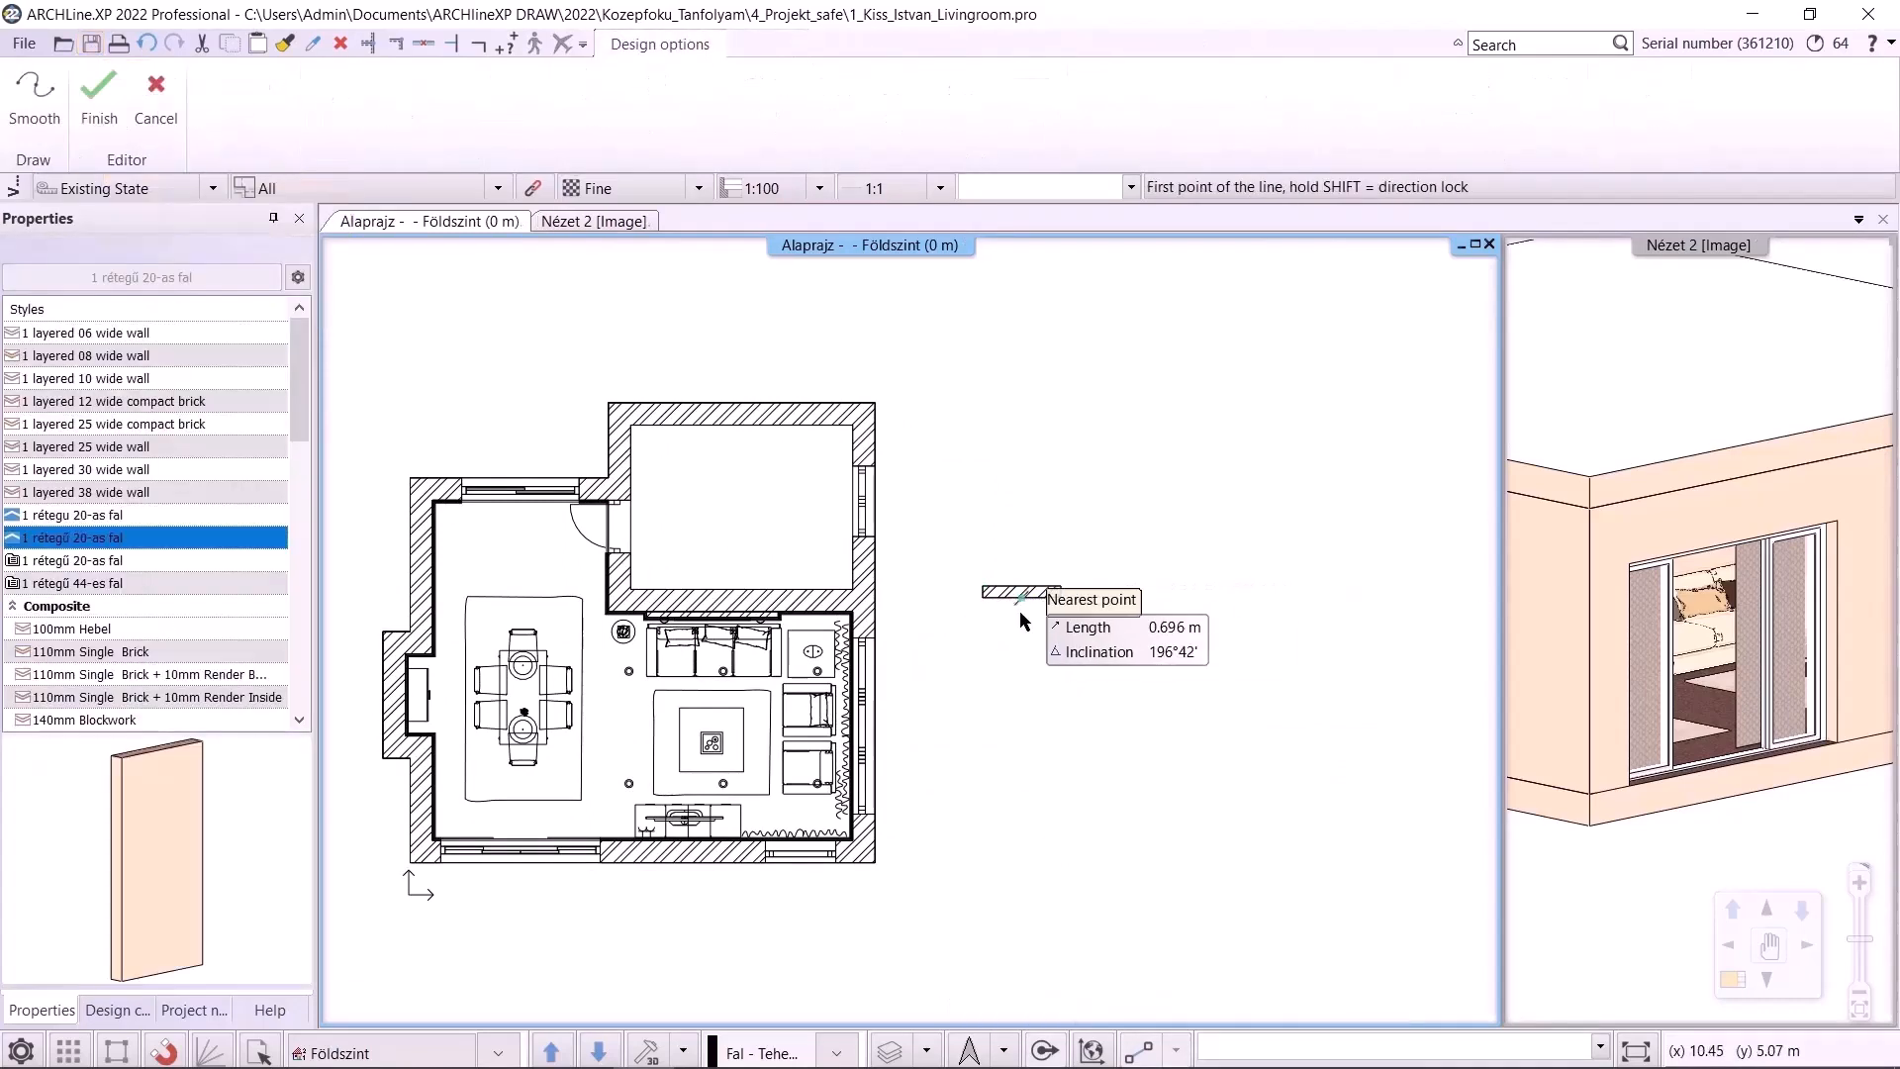
{"action": "left_click", "coordinate": [1062, 591]}
{"action": "left_click", "coordinate": [1061, 663]}
{"action": "key", "text": "Escape"}
{"action": "key", "text": "ctrl+s"}
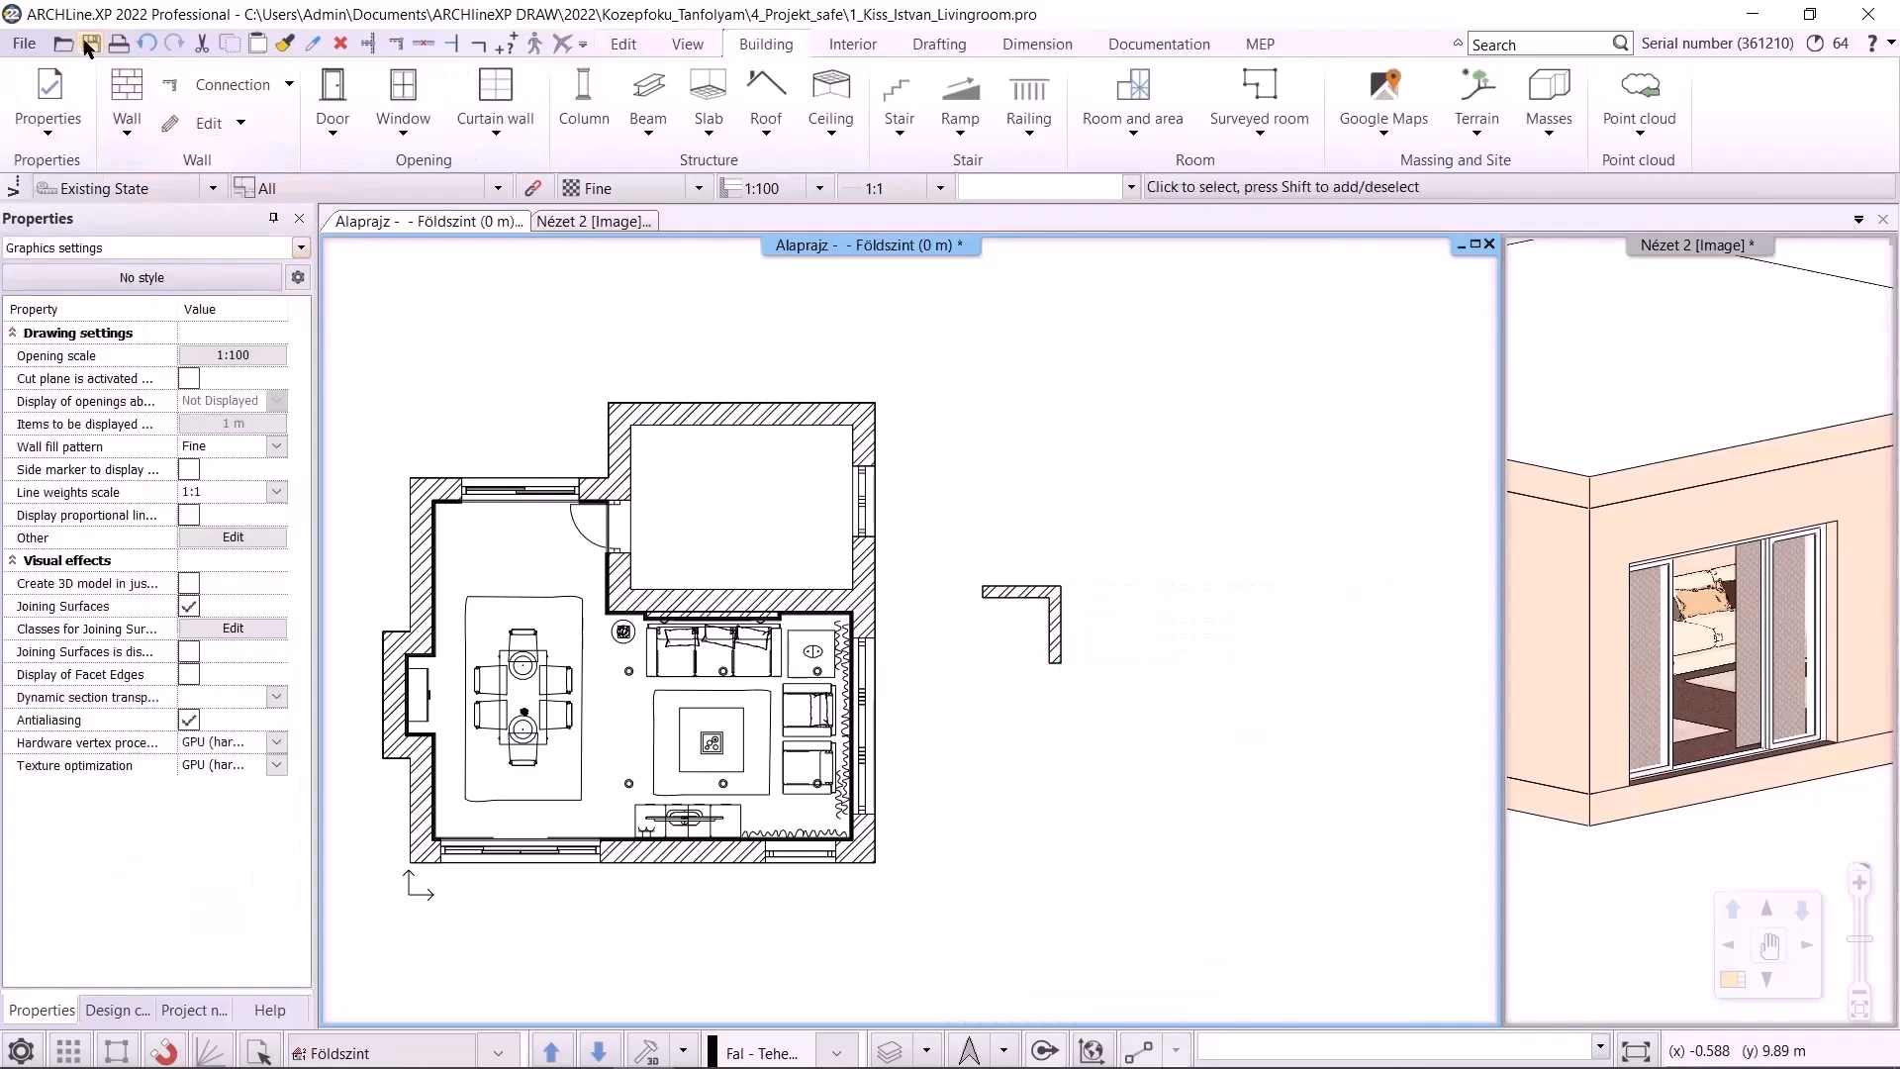
Draw a horizontal wall to the right from the vertical wall's lower end and save the project
{"action": "left_click", "coordinate": [127, 138]}
{"action": "left_click", "coordinate": [201, 212]}
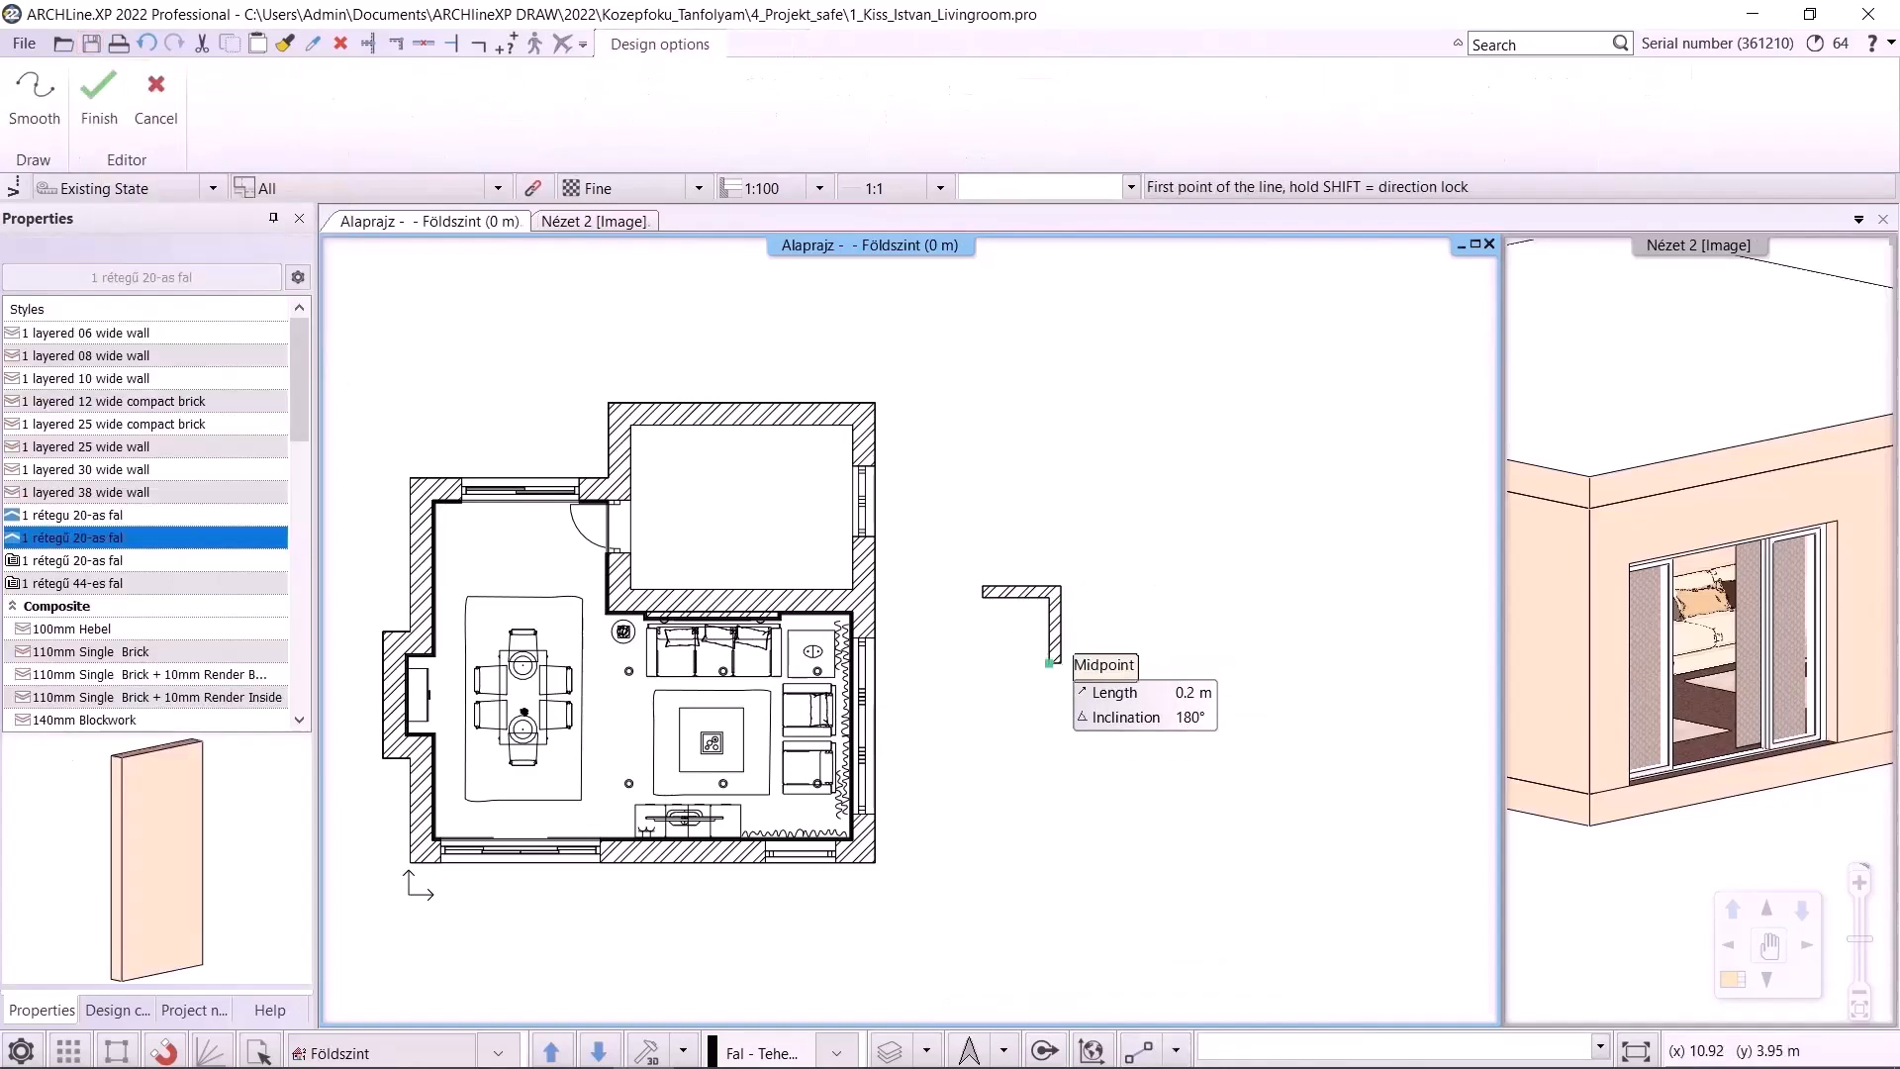
{"action": "left_click", "coordinate": [1054, 668]}
{"action": "key", "text": "Escape"}
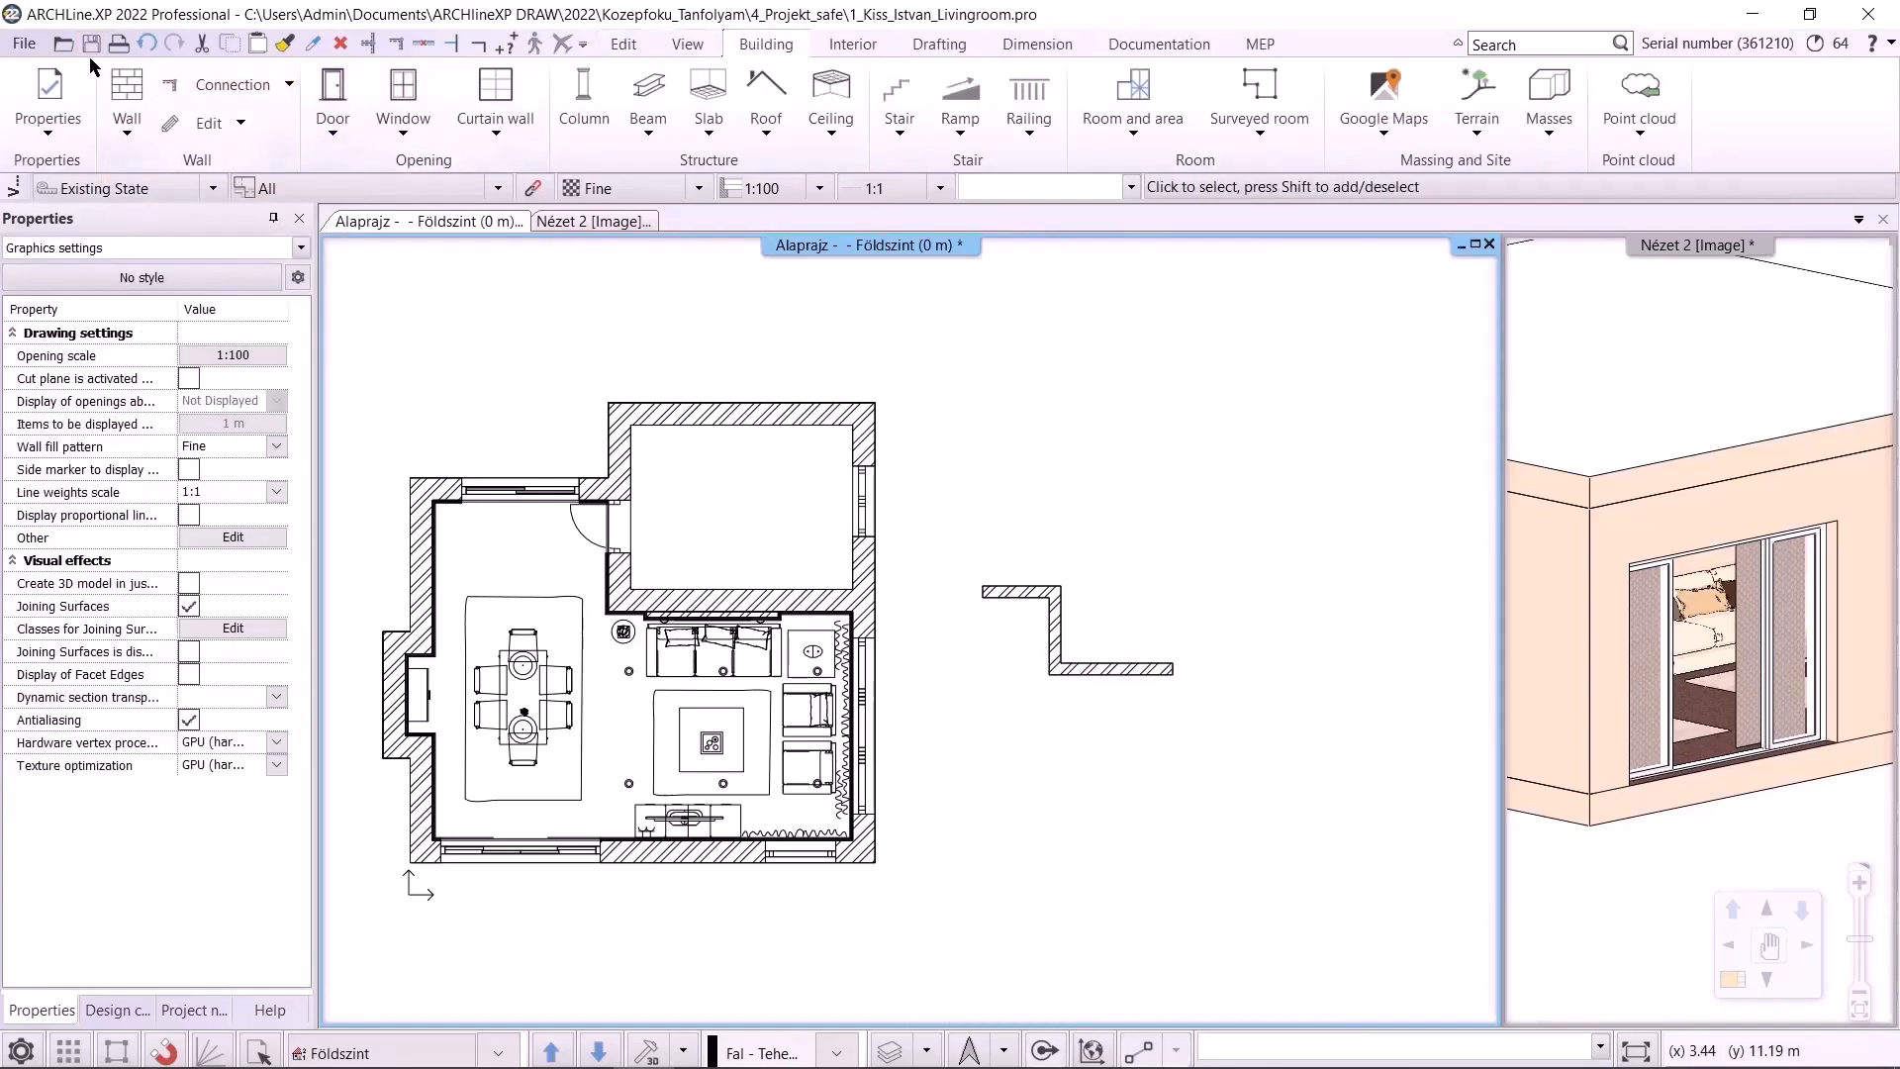
{"action": "left_click", "coordinate": [90, 44]}
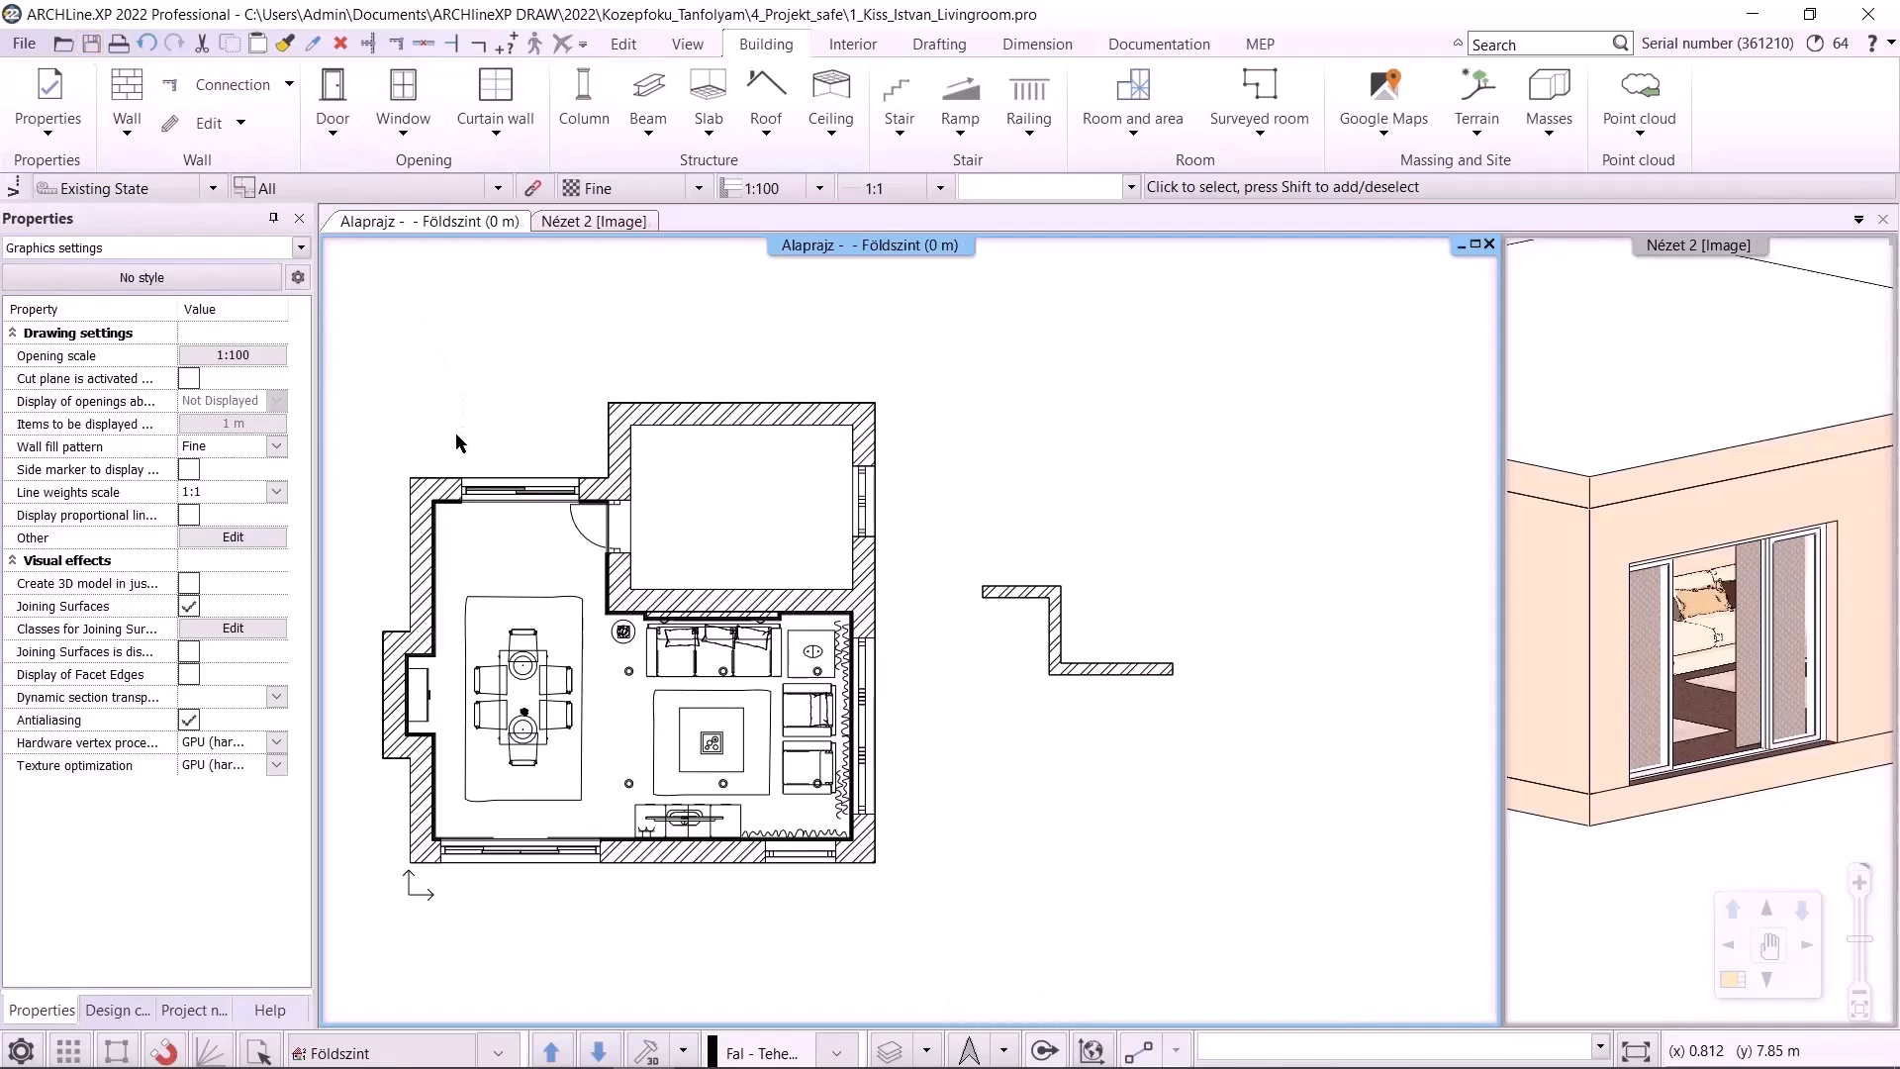
{"action": "left_click", "coordinate": [24, 41]}
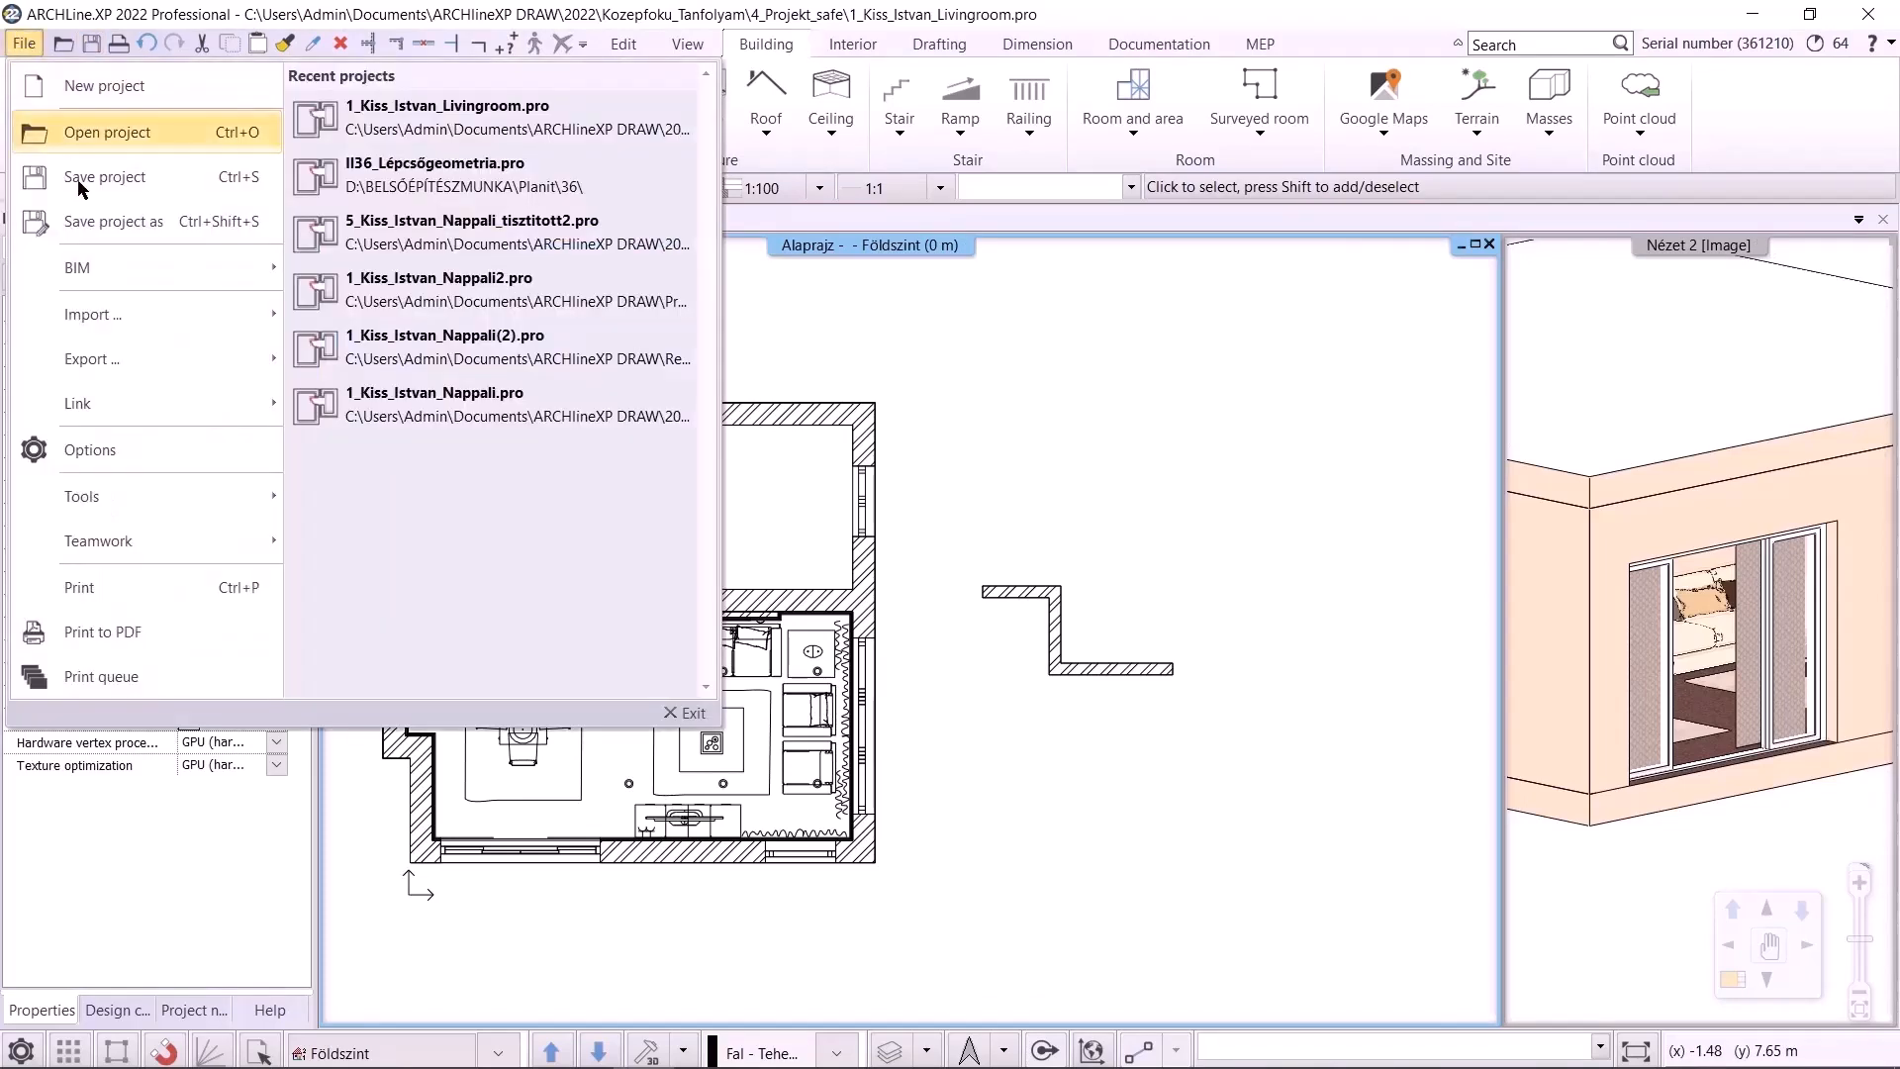
{"action": "left_click", "coordinate": [94, 219]}
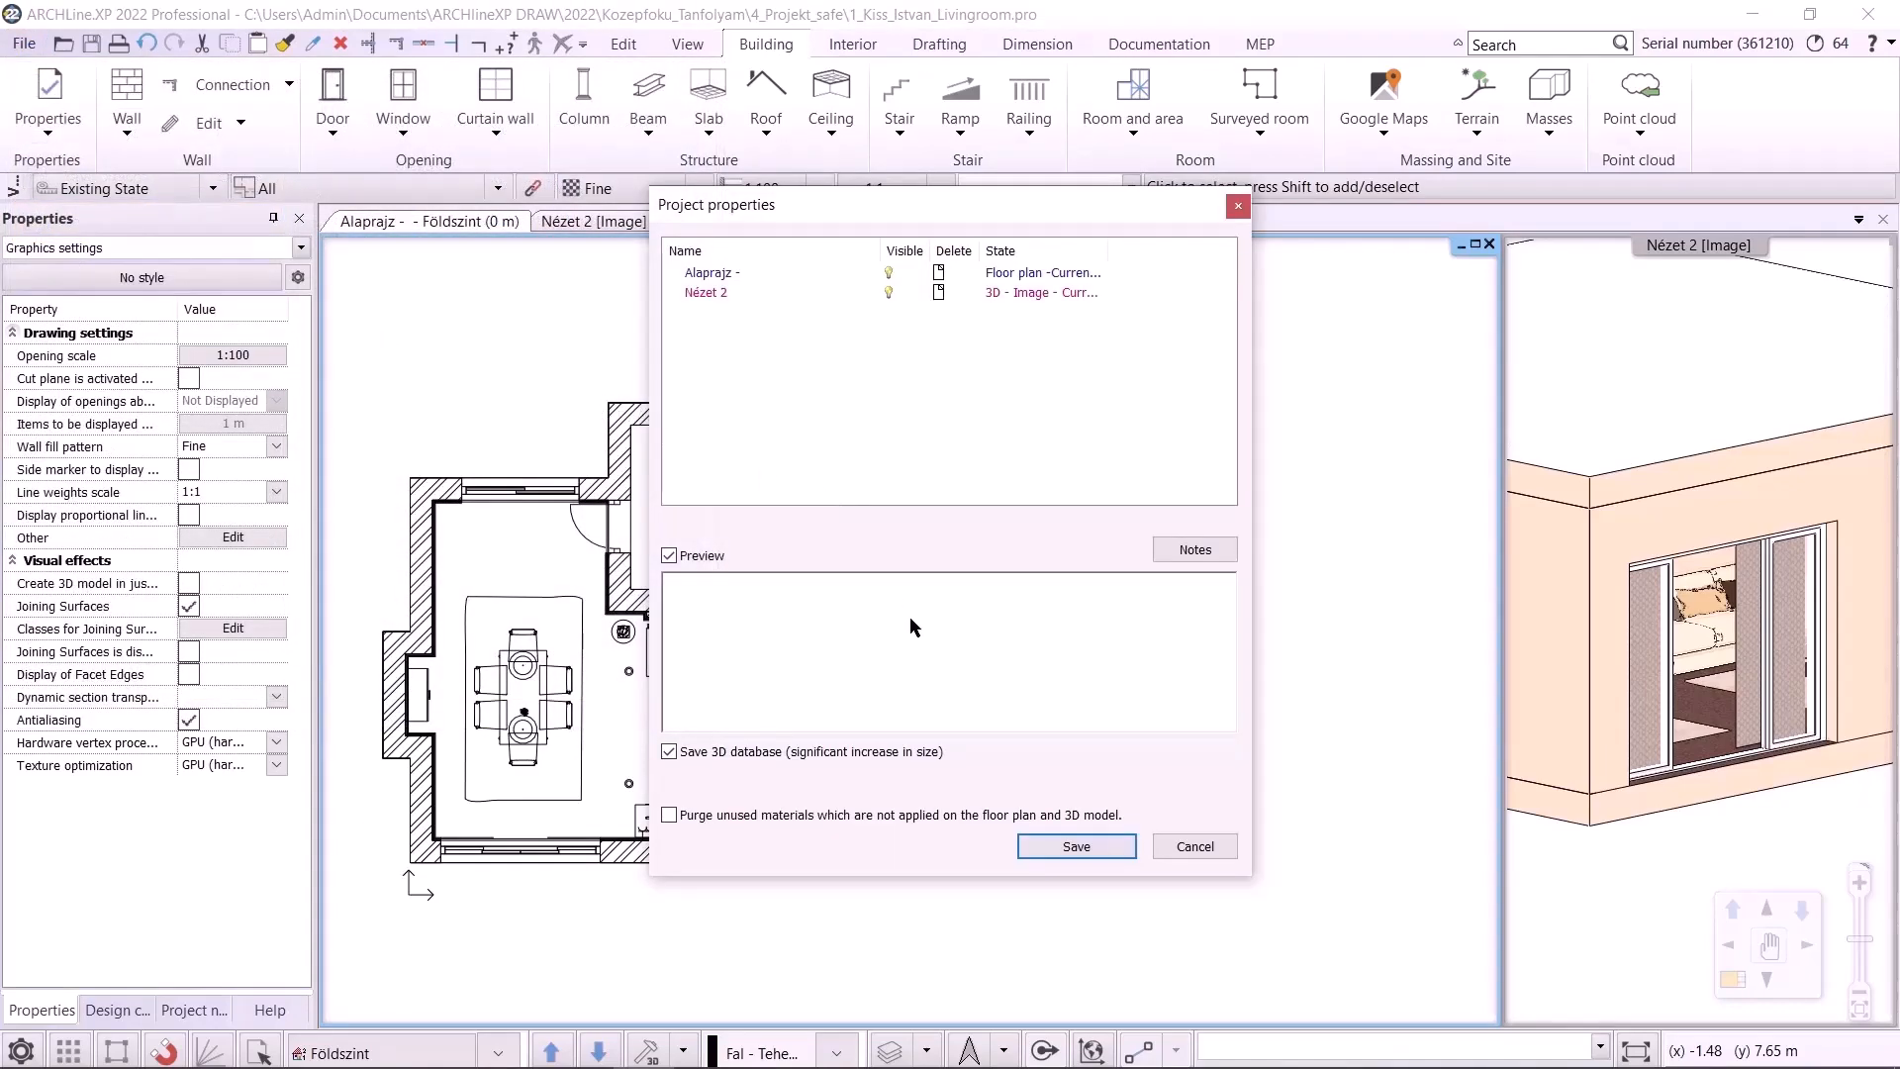
{"action": "left_click", "coordinate": [1066, 847]}
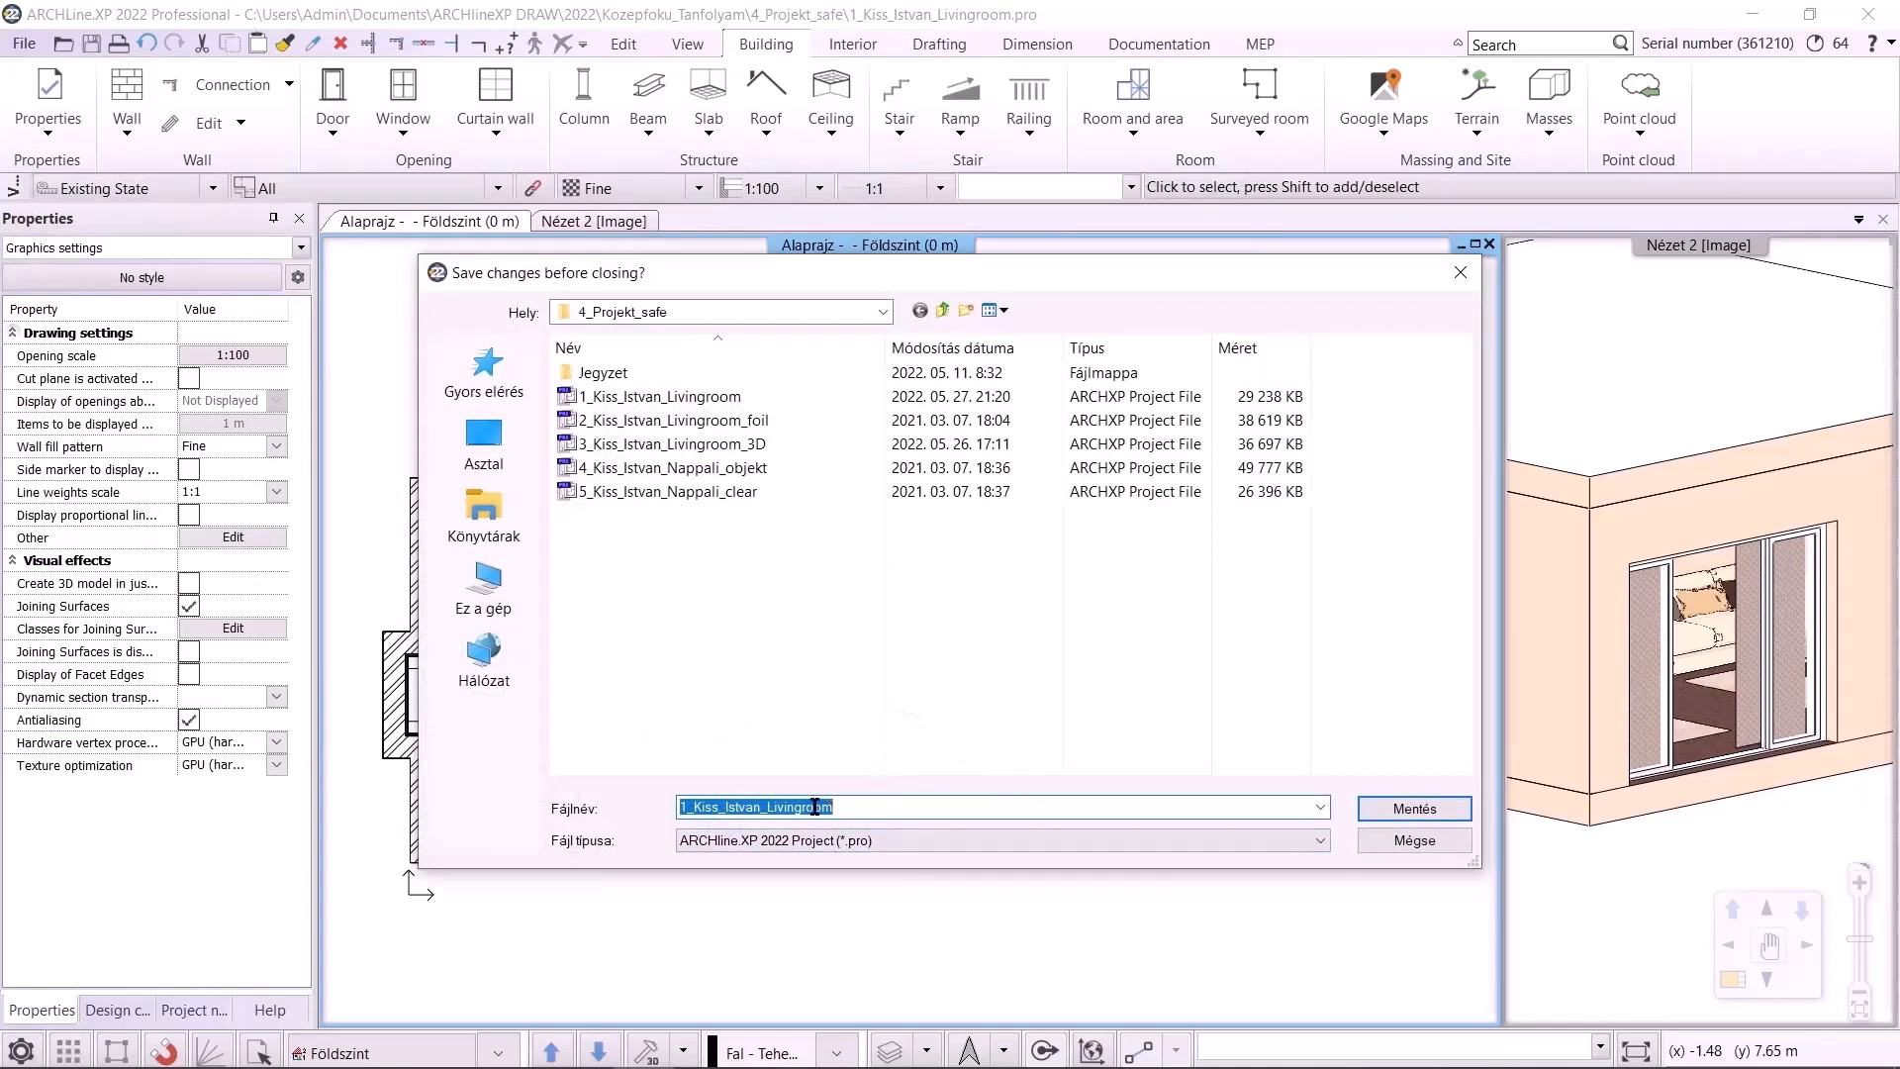
{"action": "key", "text": "End"}
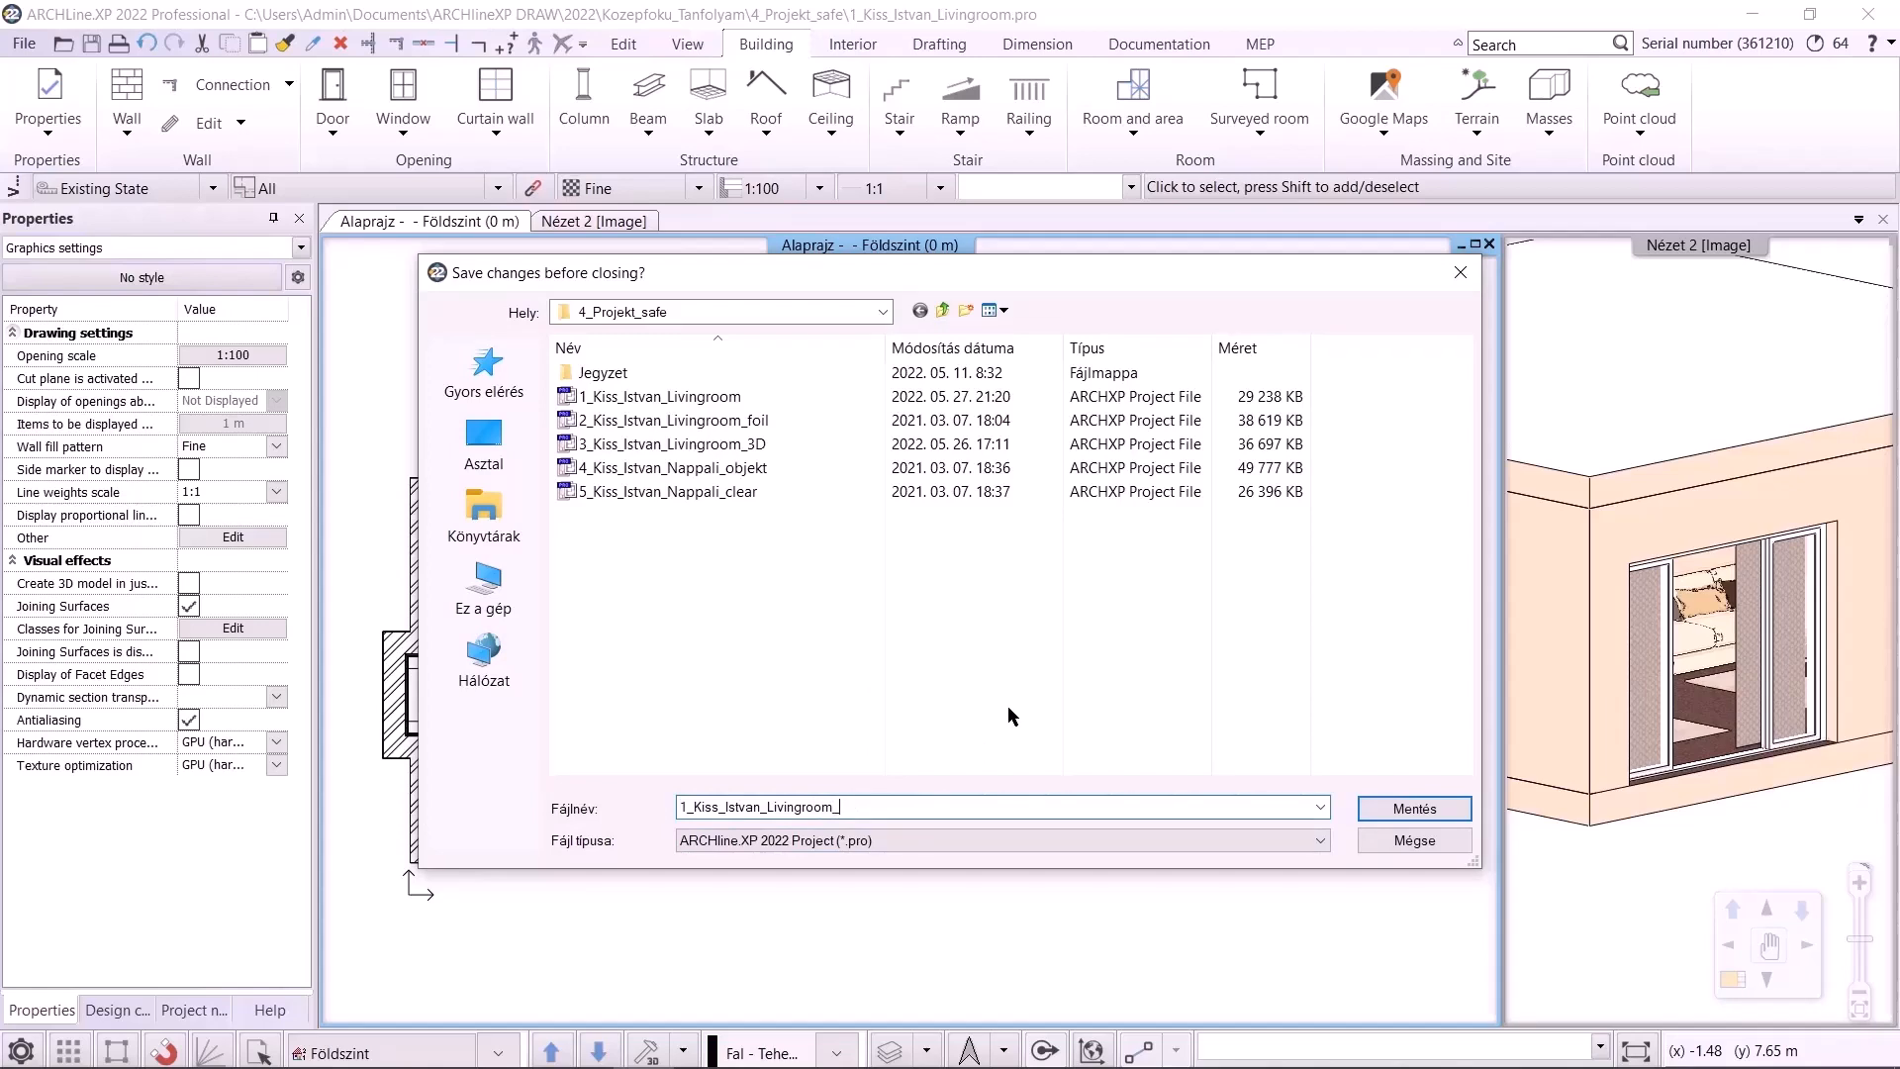
{"action": "type", "text": "_WS"}
{"action": "left_click", "coordinate": [1390, 811]}
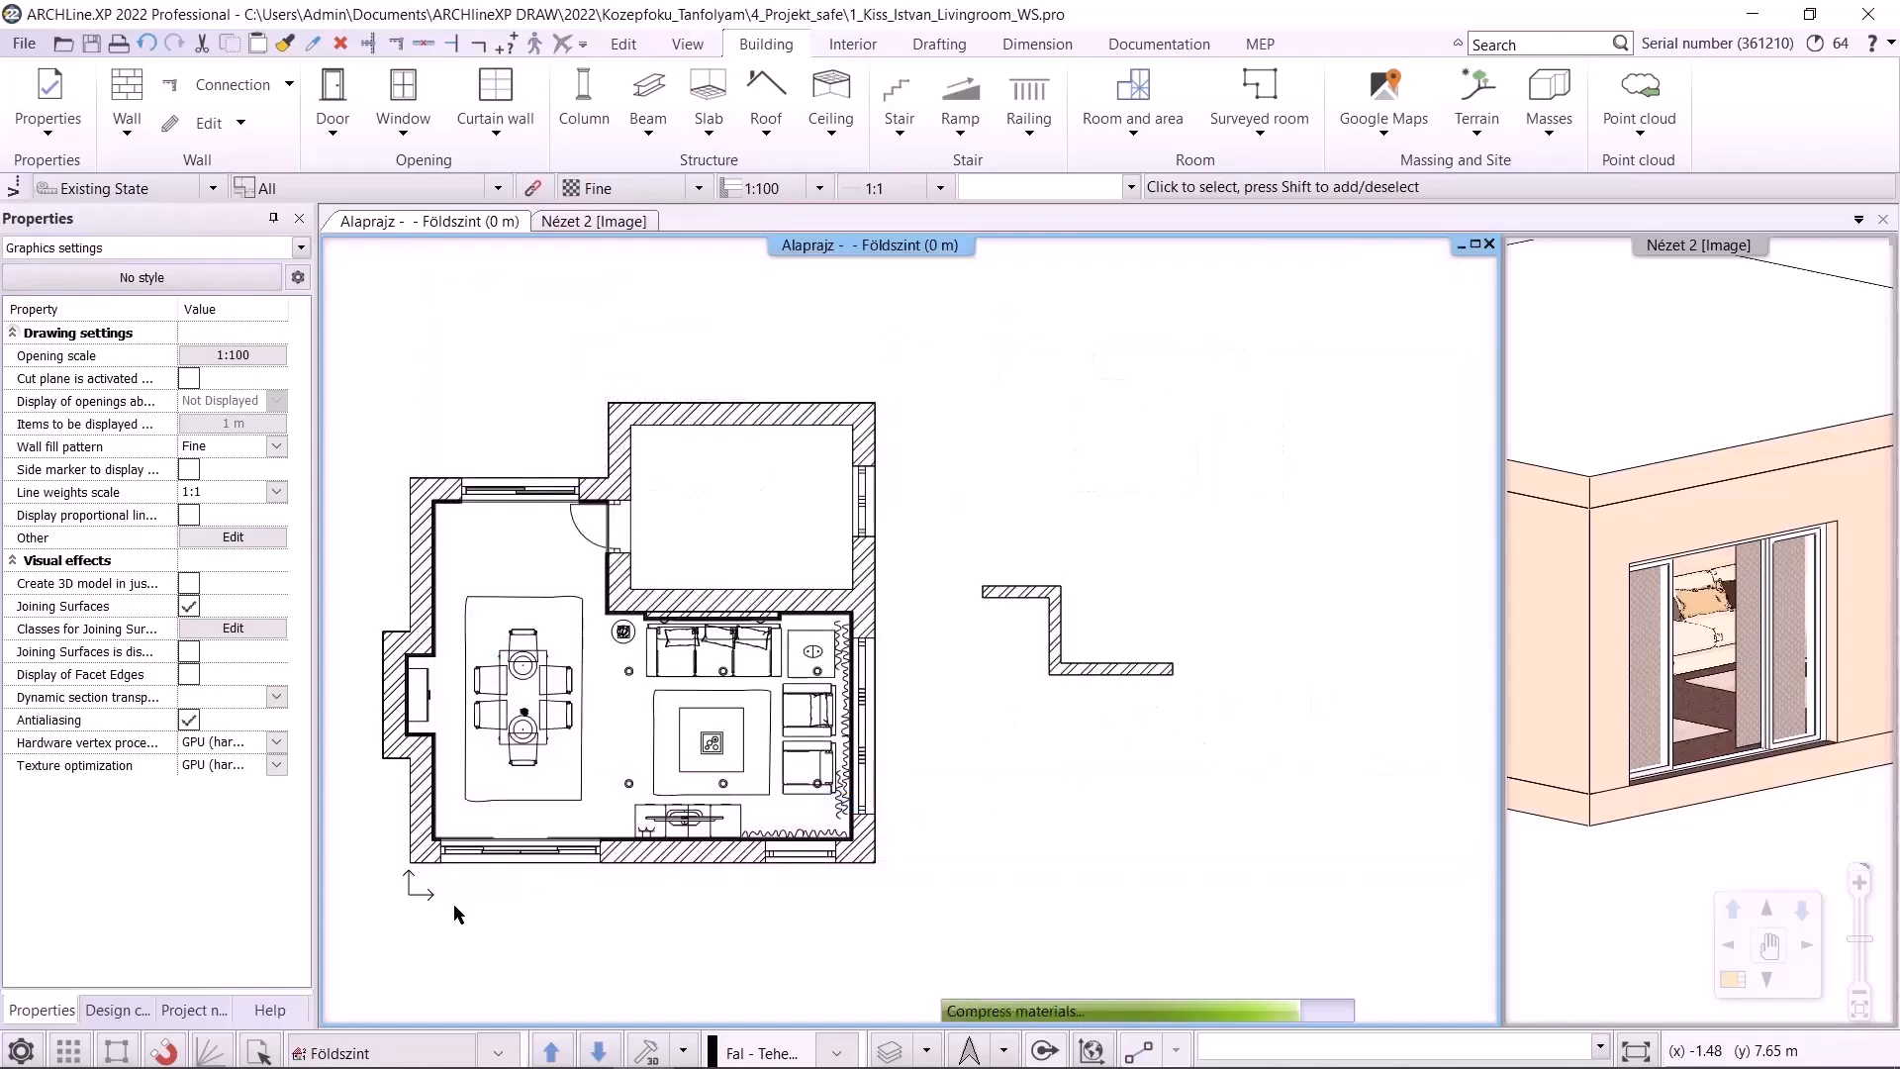
Browse the ARCHlineXP DRAW project folders in Documents with File Explorer
{"action": "left_click", "coordinate": [200, 1055]}
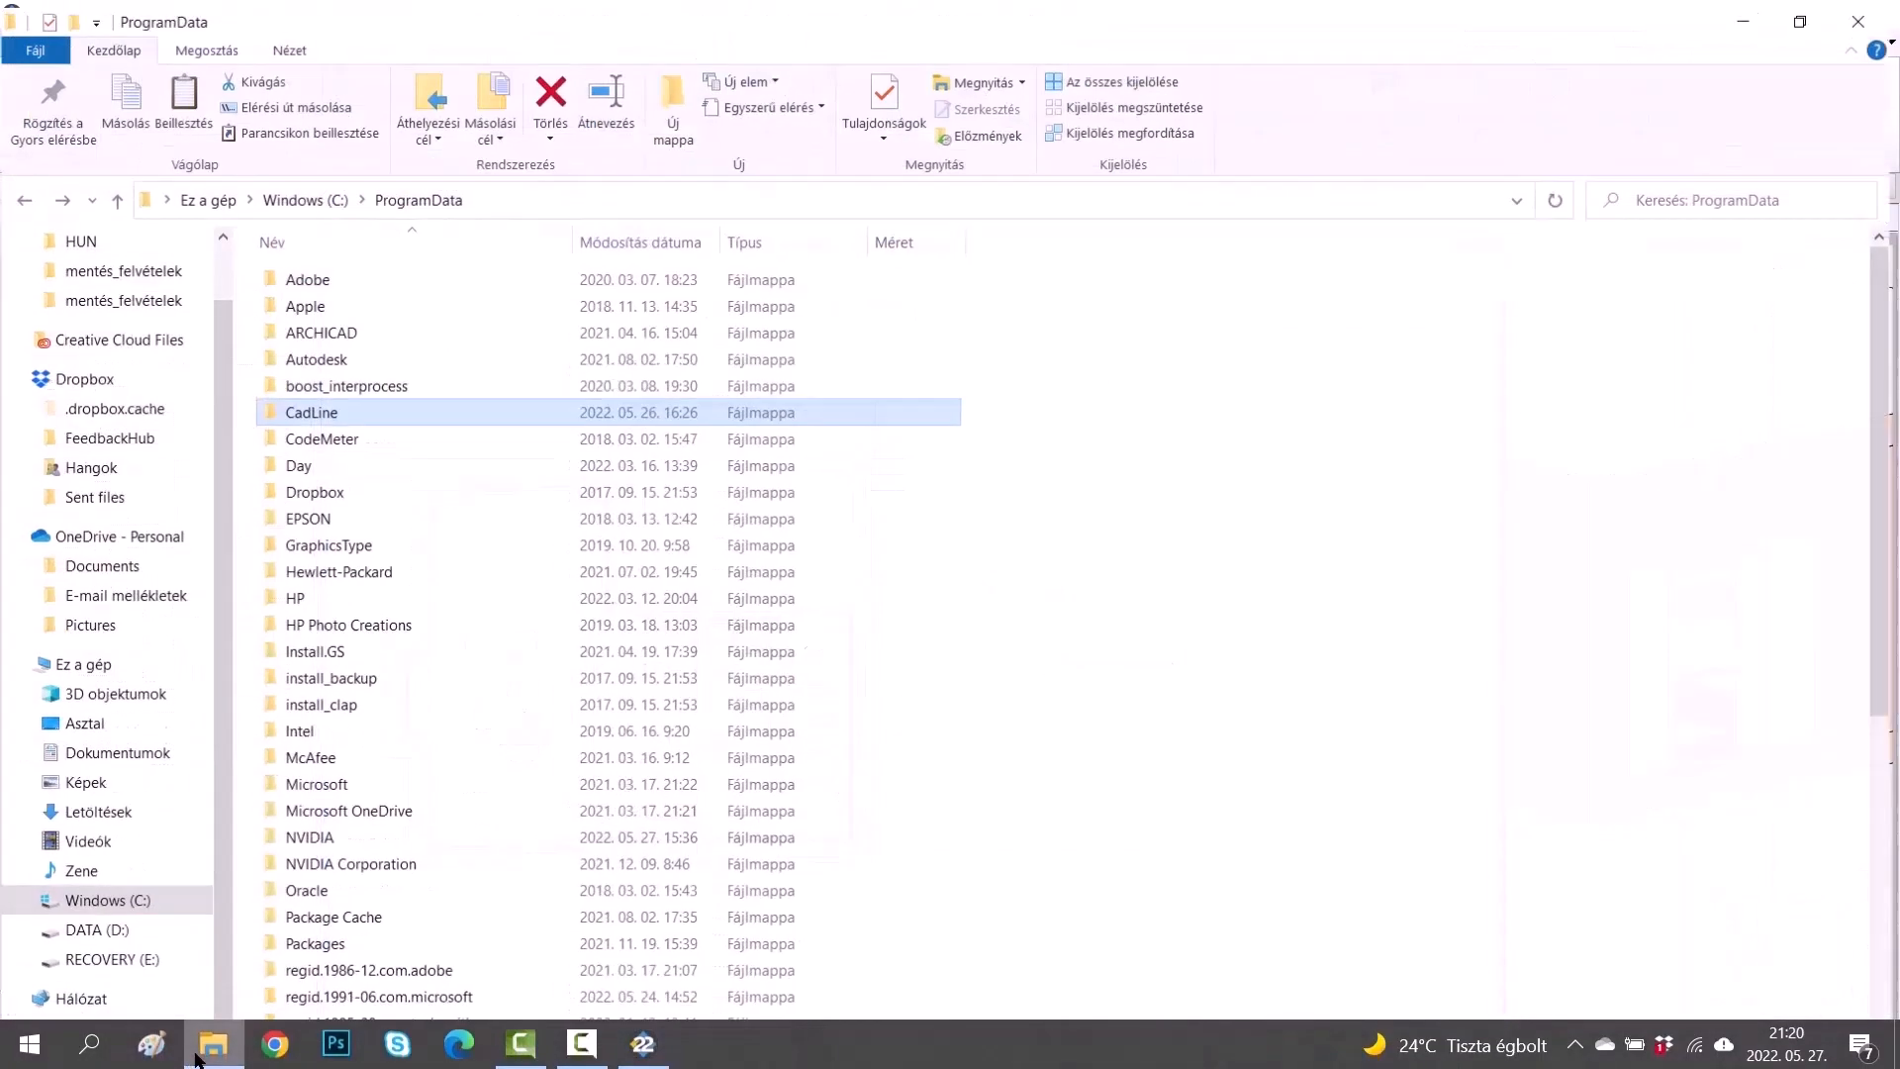
{"action": "left_click", "coordinate": [115, 751]}
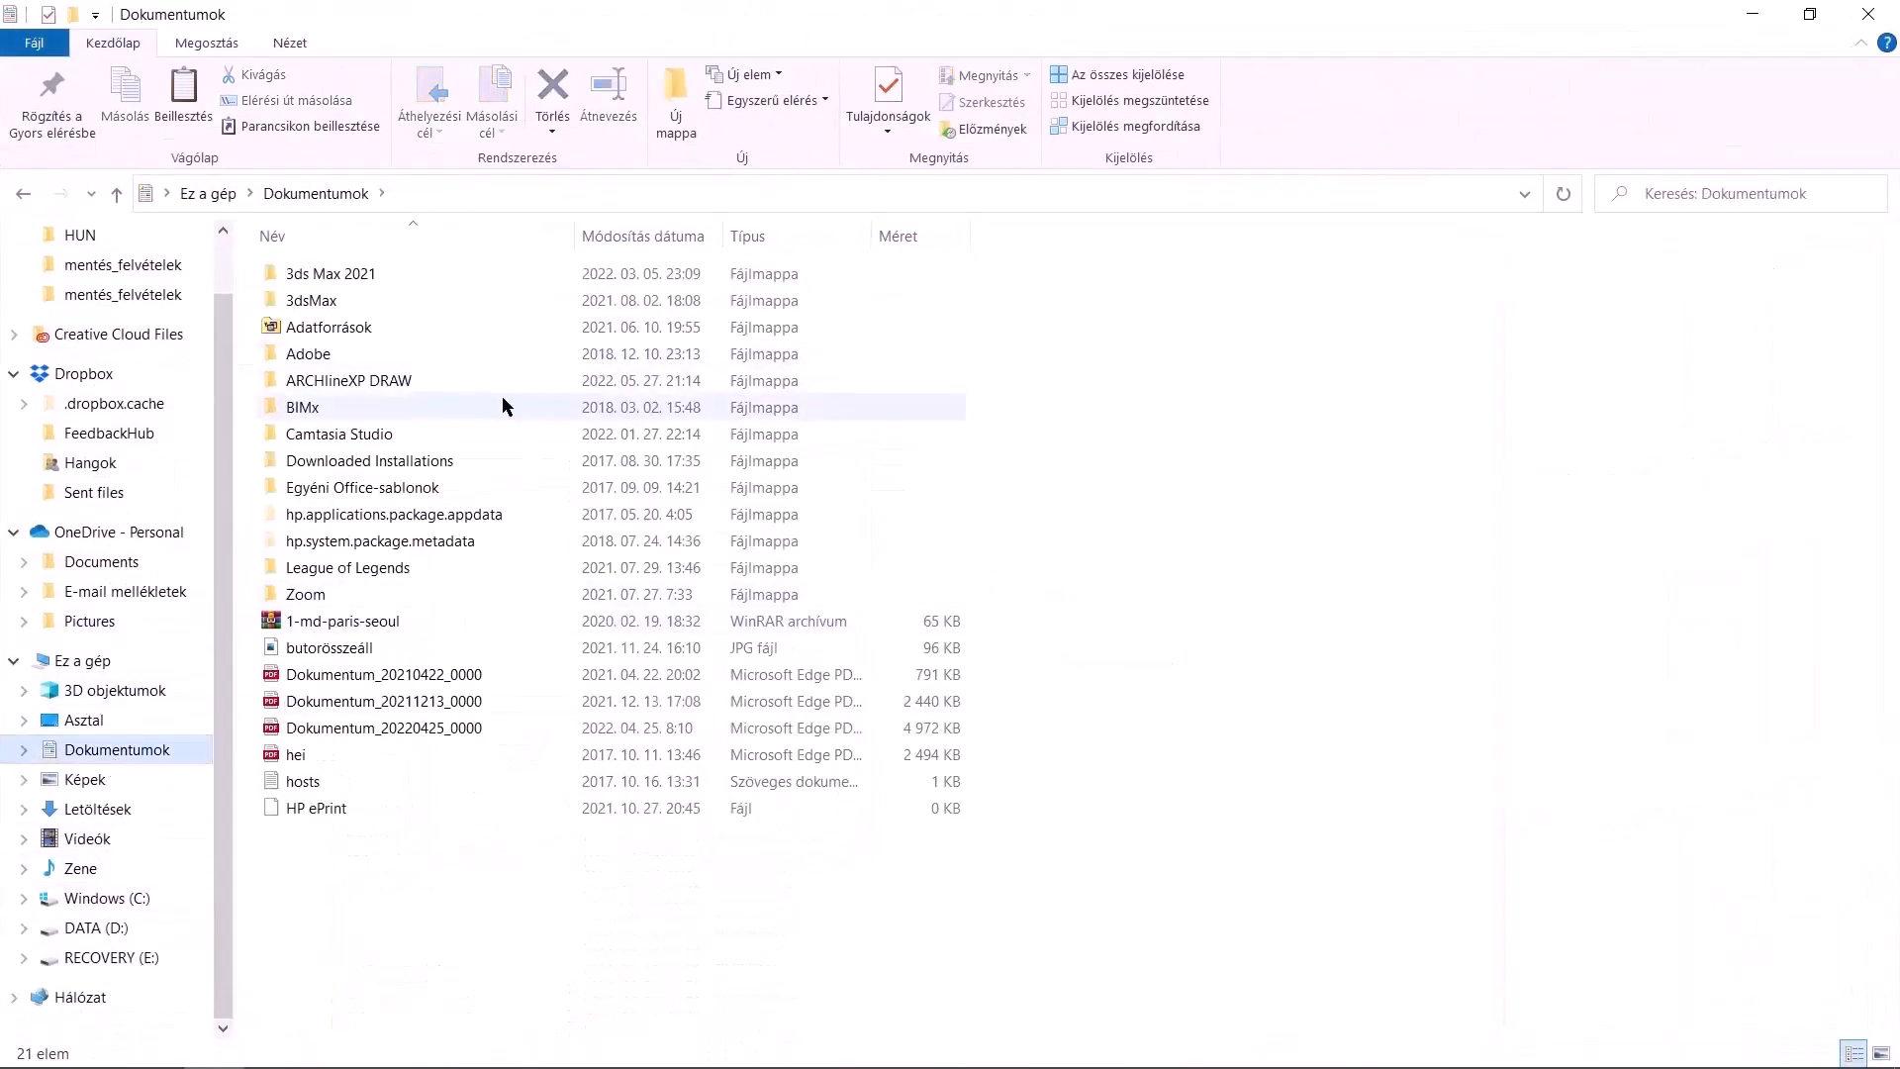
{"action": "double_click", "coordinate": [439, 378]}
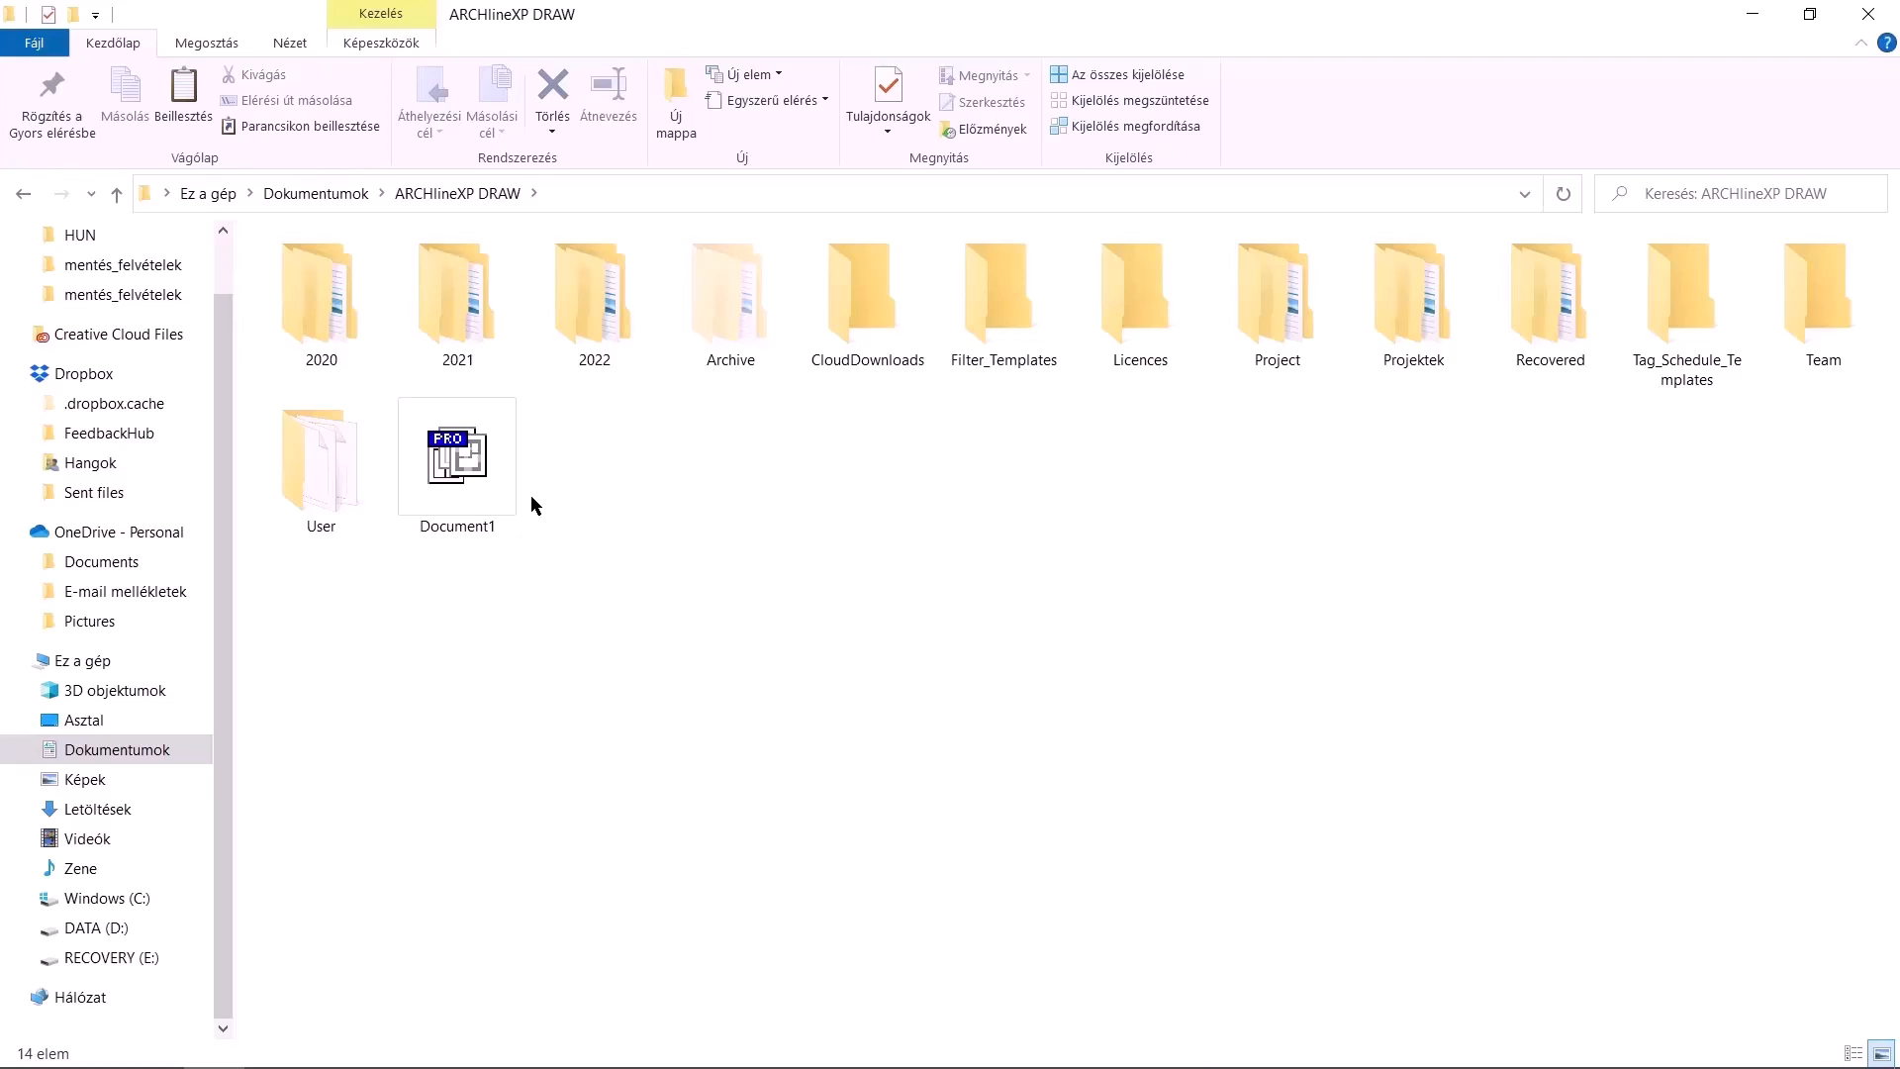
{"action": "double_click", "coordinate": [1276, 297]}
{"action": "double_click", "coordinate": [344, 274]}
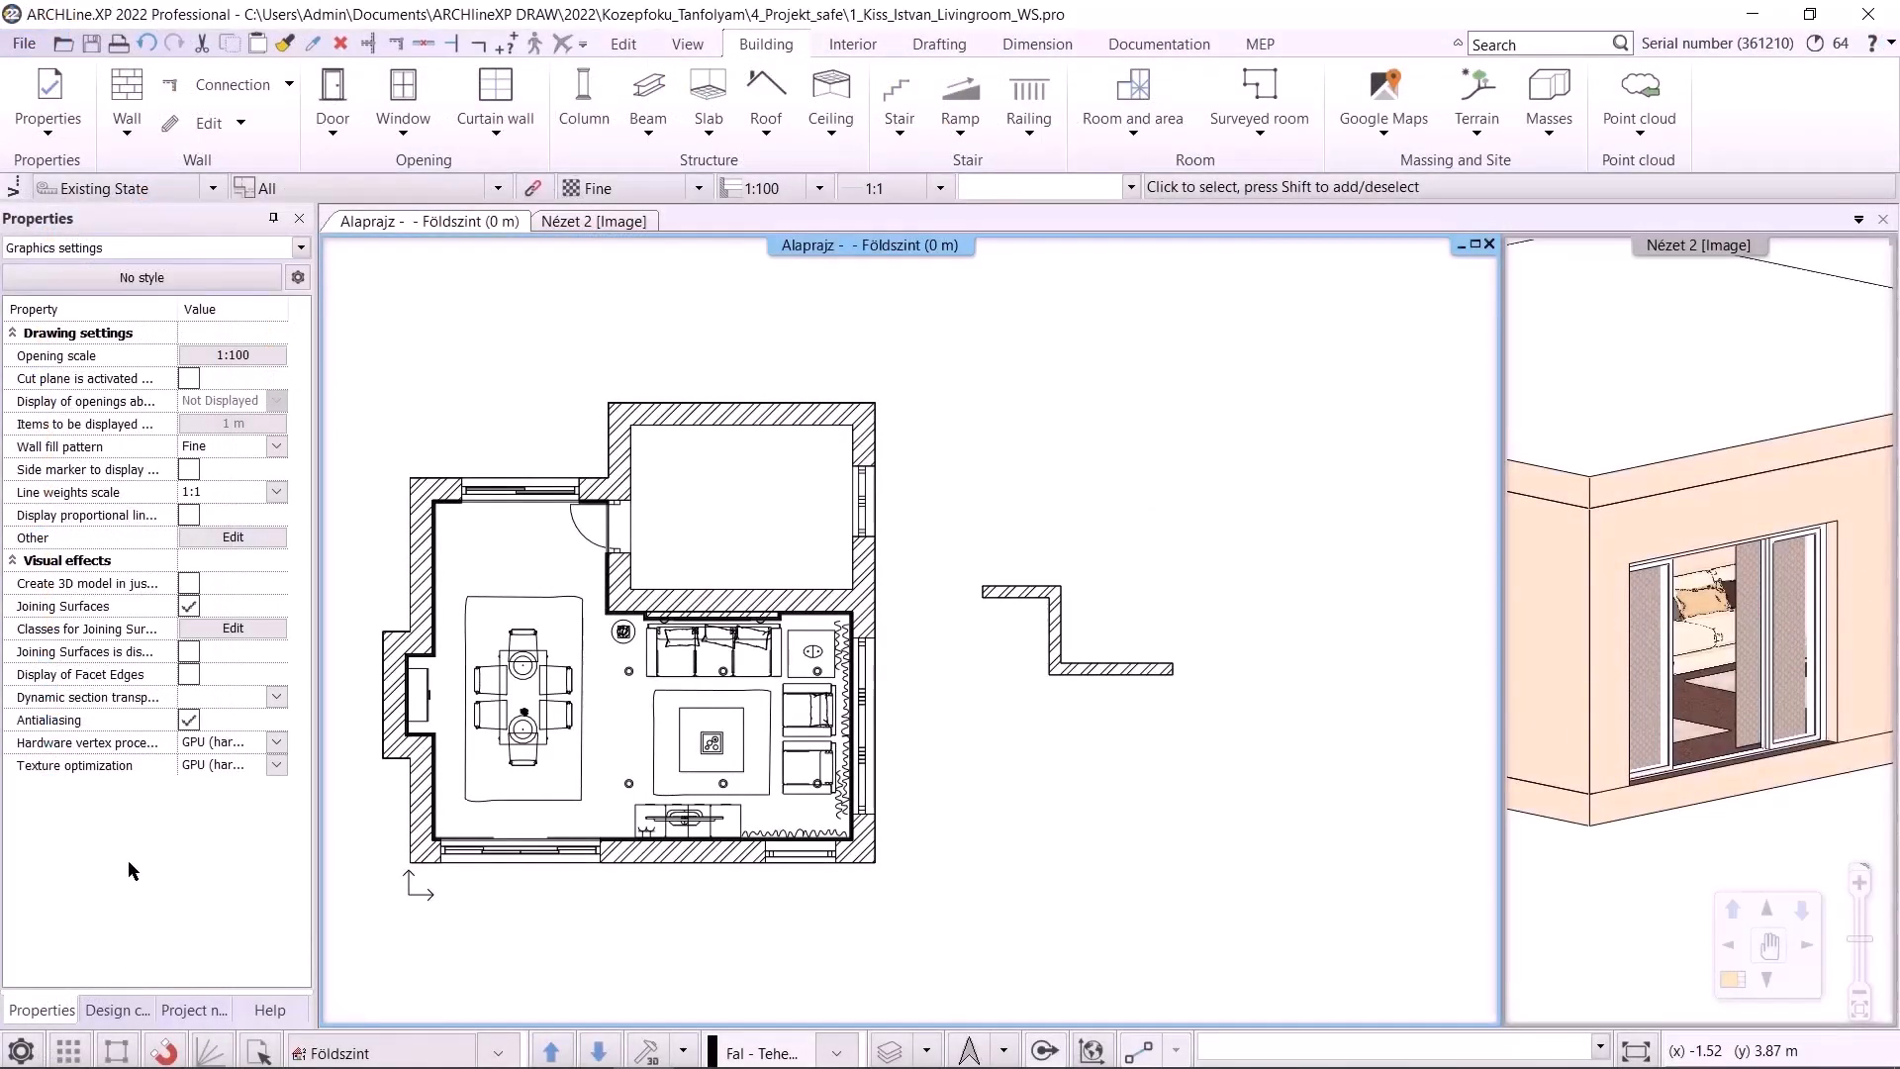
Review the Backup Archive and auto-recover settings on the Open and Save page of the options, then close it
{"action": "left_click", "coordinate": [21, 1050]}
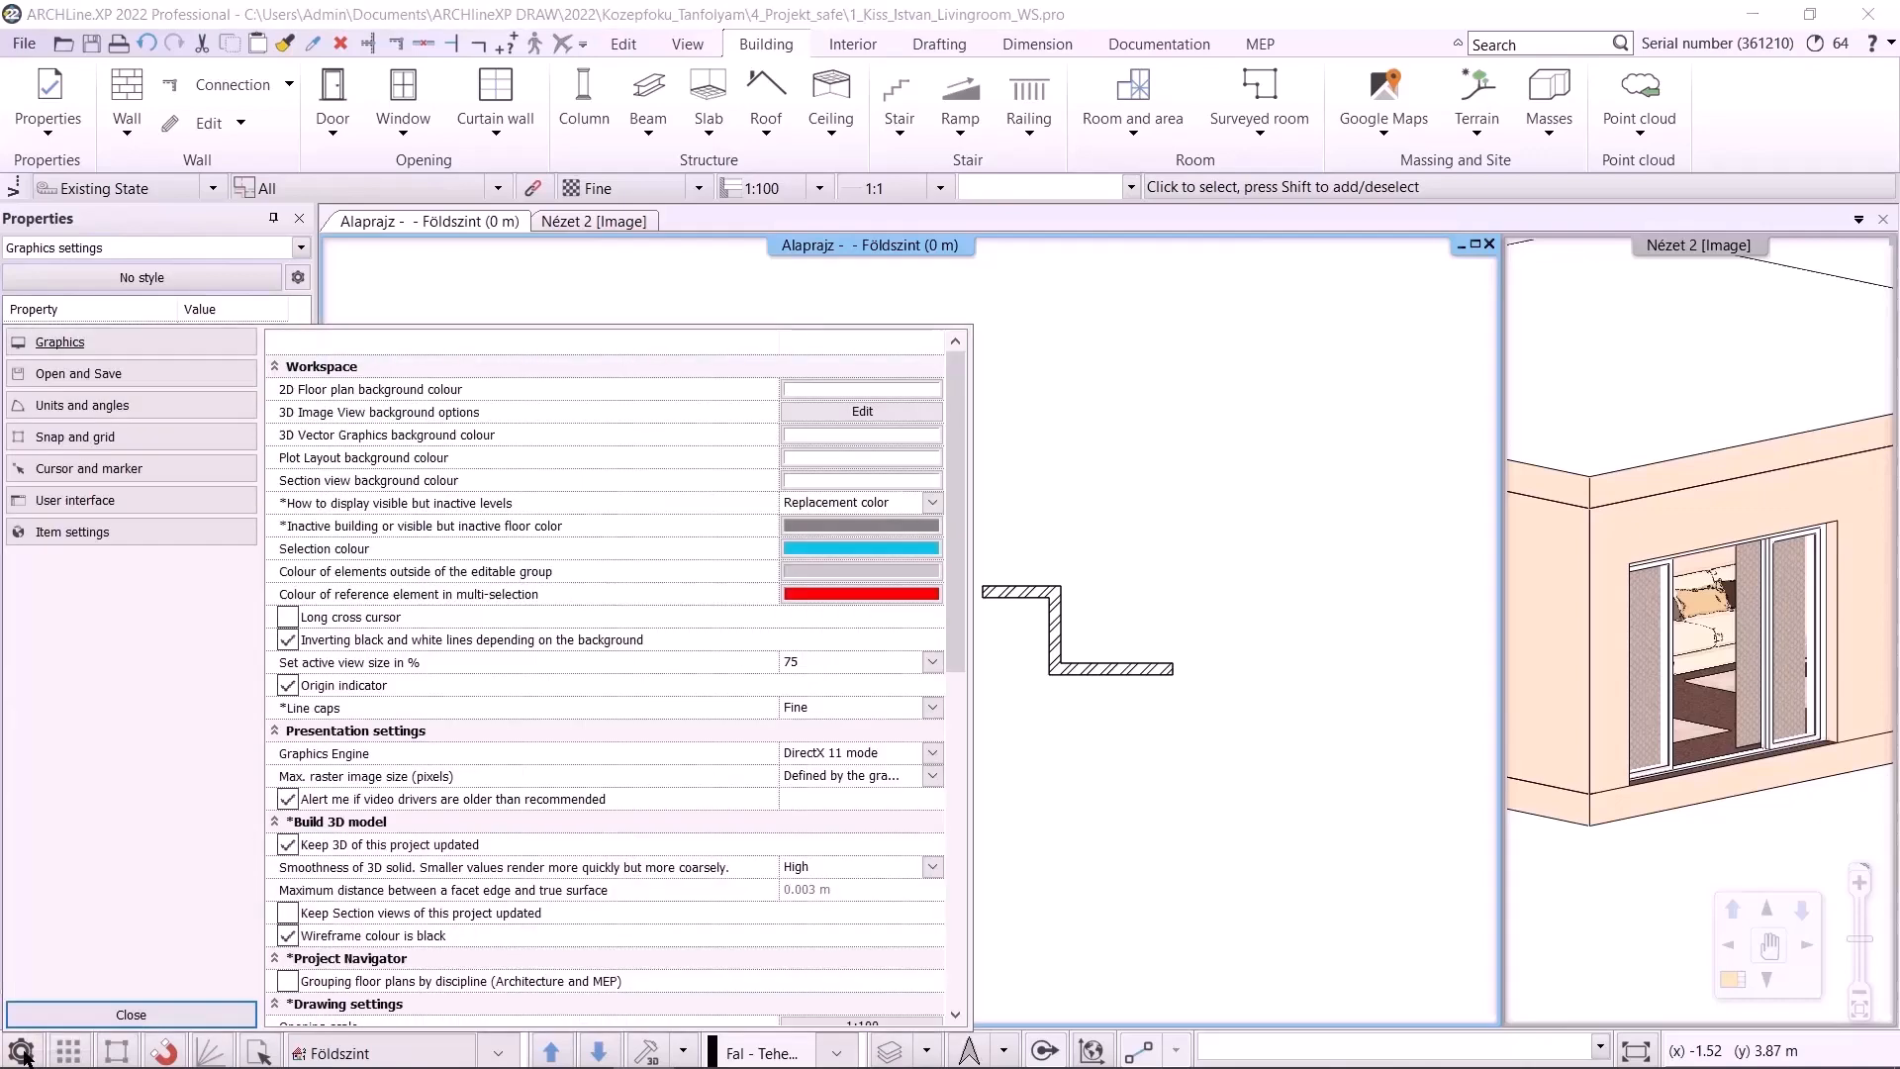
{"action": "left_click", "coordinate": [103, 380]}
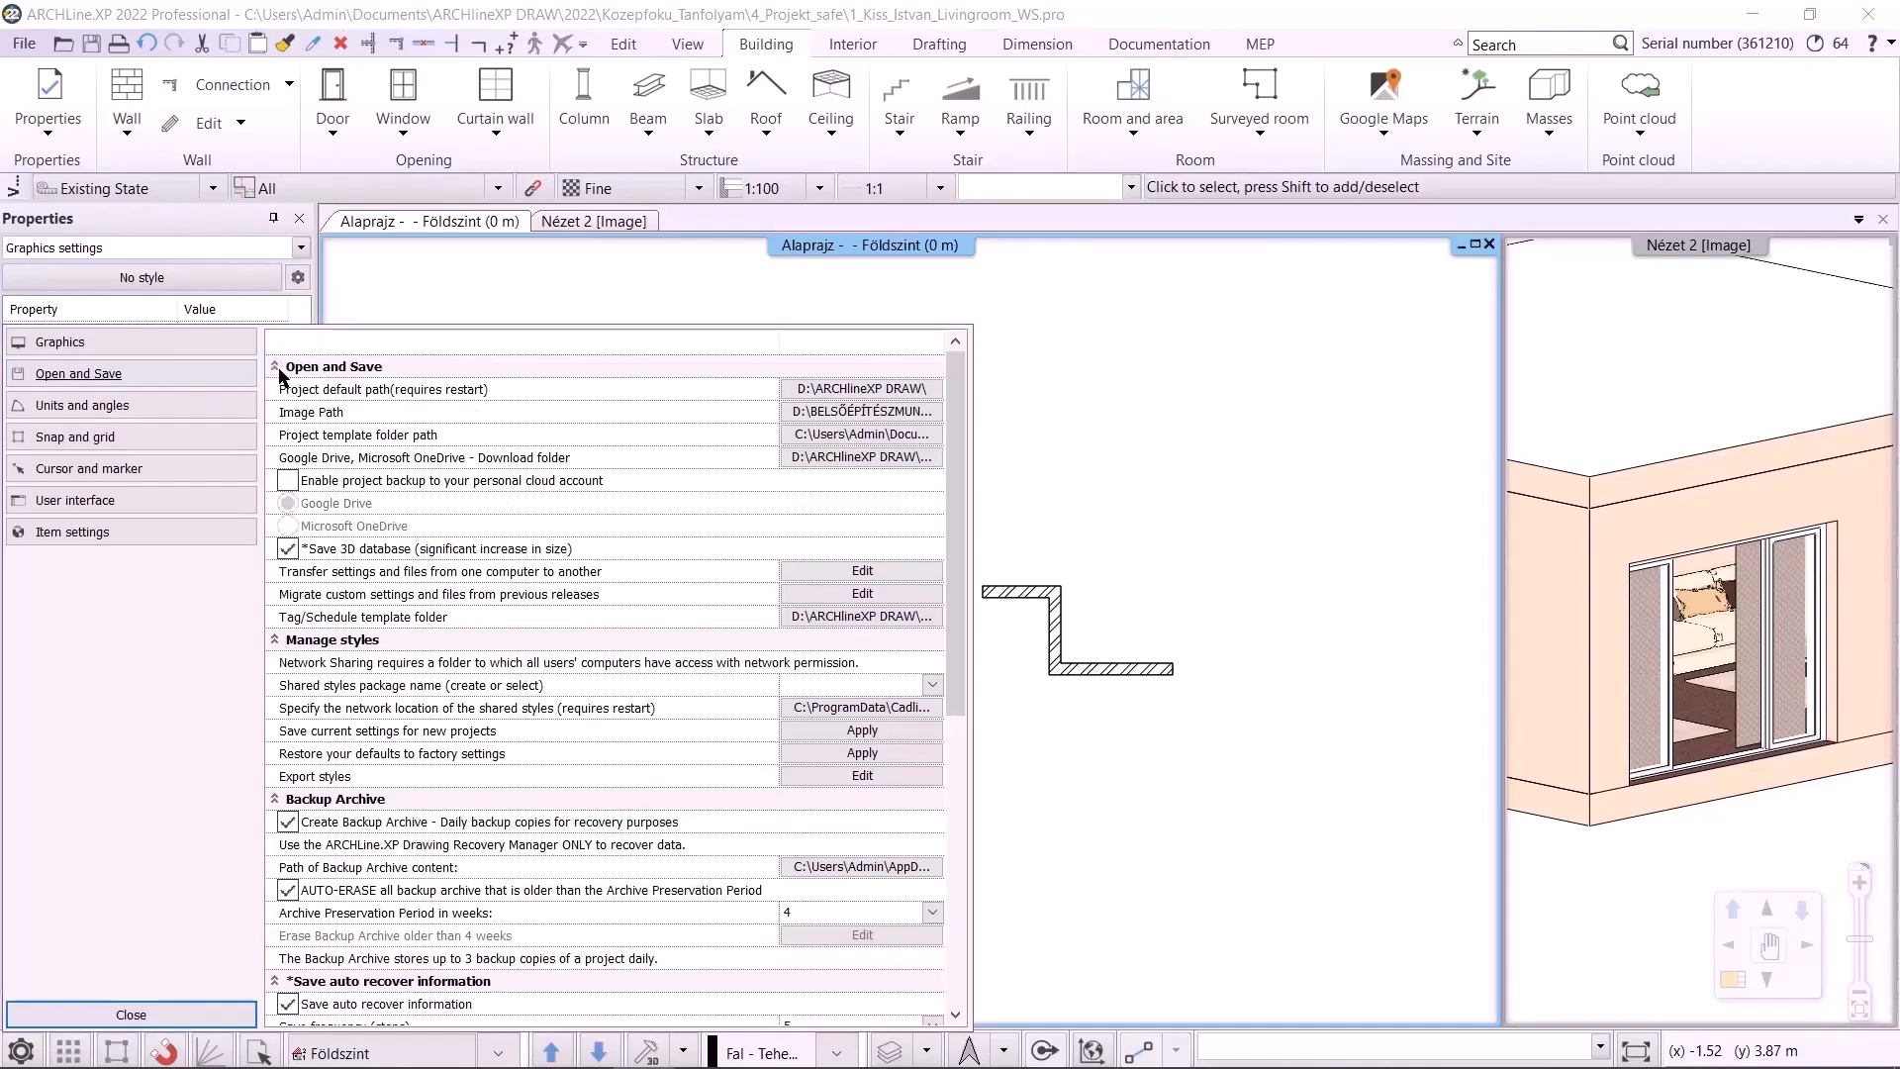
{"action": "left_click", "coordinate": [277, 368]}
{"action": "left_click", "coordinate": [276, 391]}
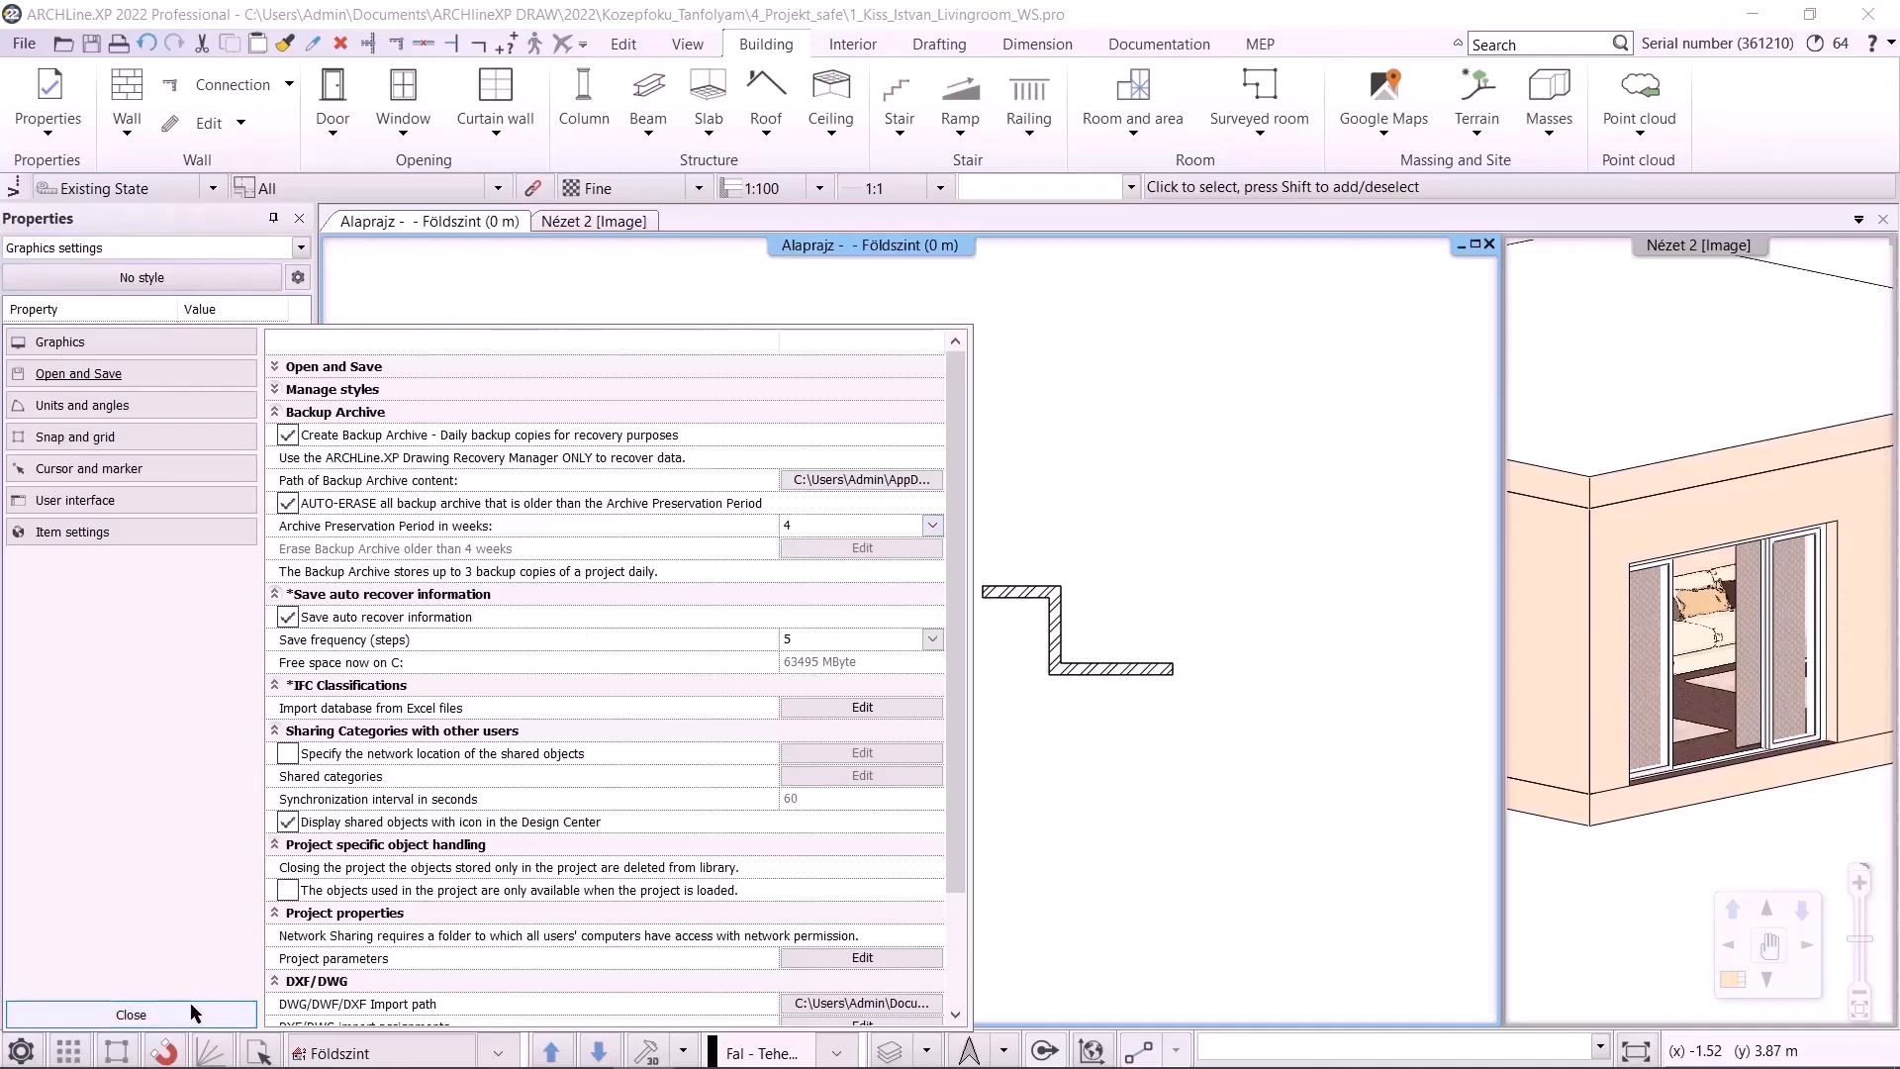
{"action": "left_click", "coordinate": [131, 1014]}
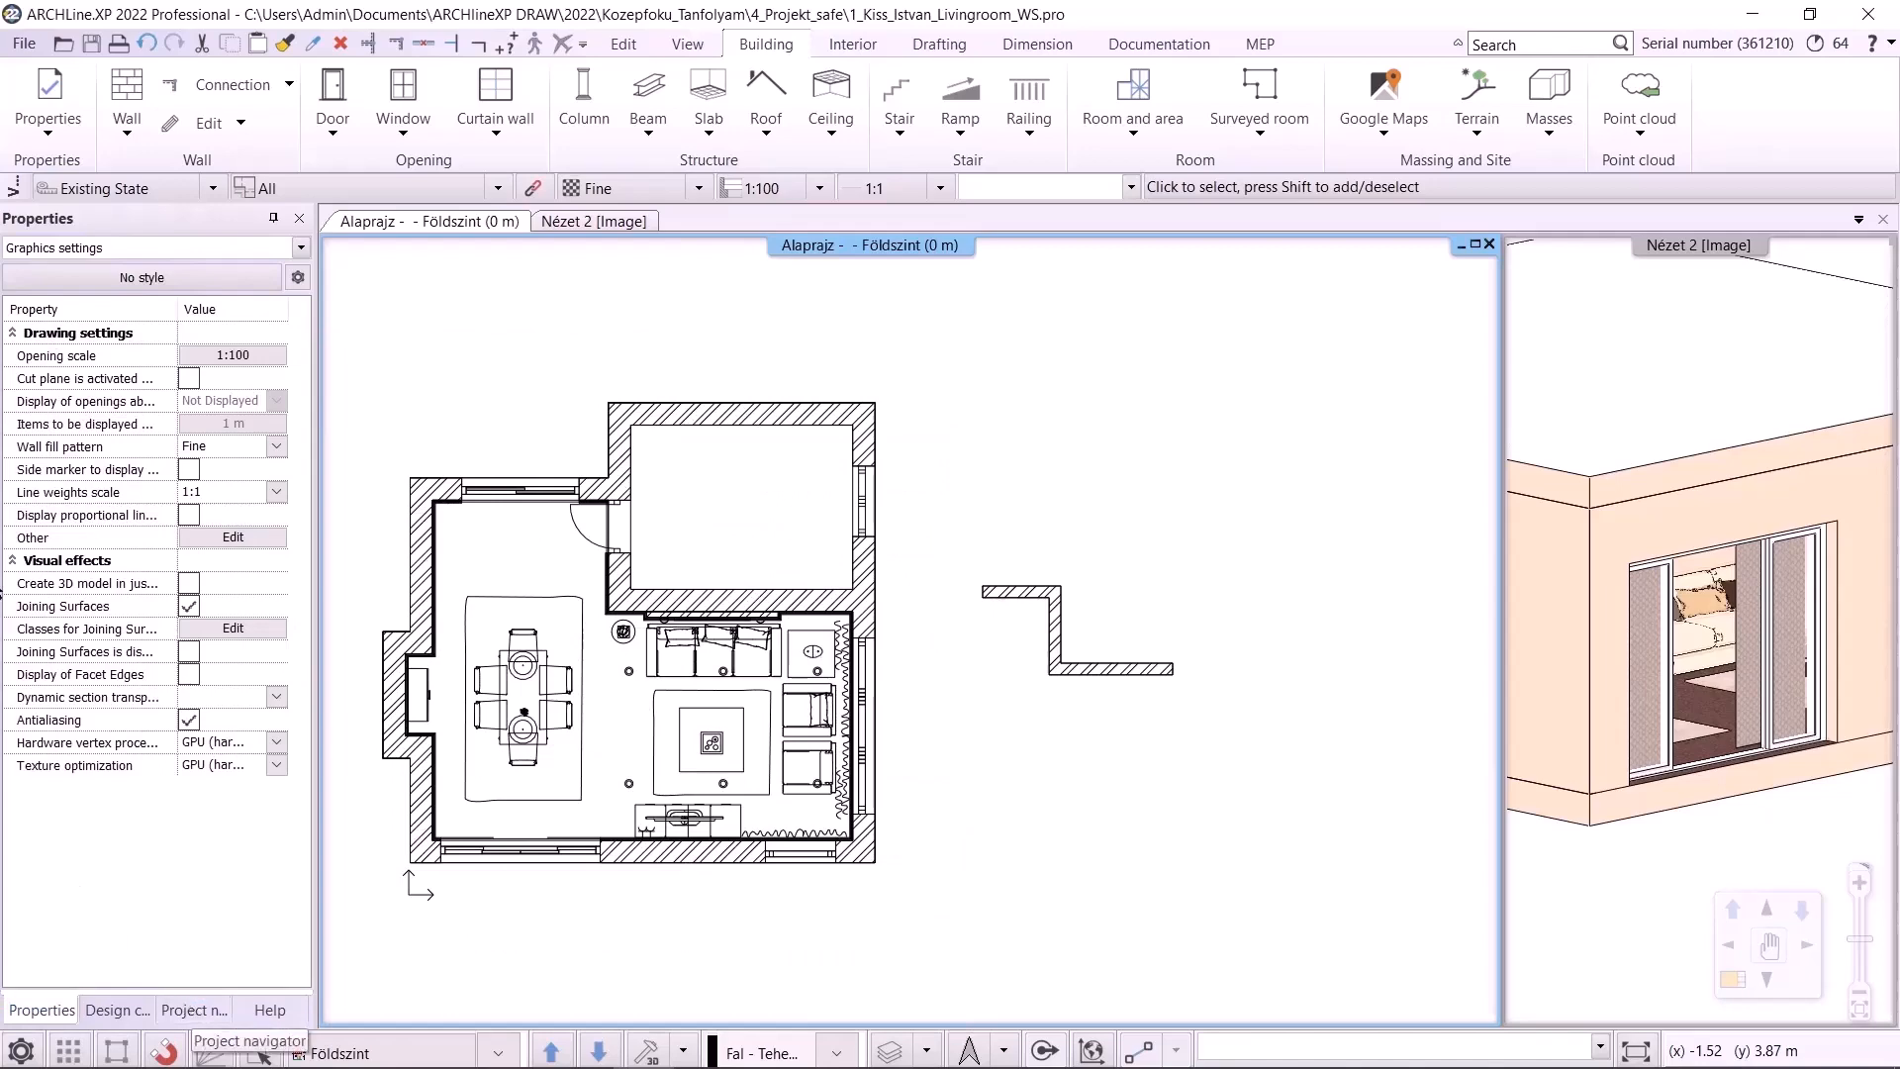
Open the Drawing recovery manager
{"action": "left_click", "coordinate": [25, 44]}
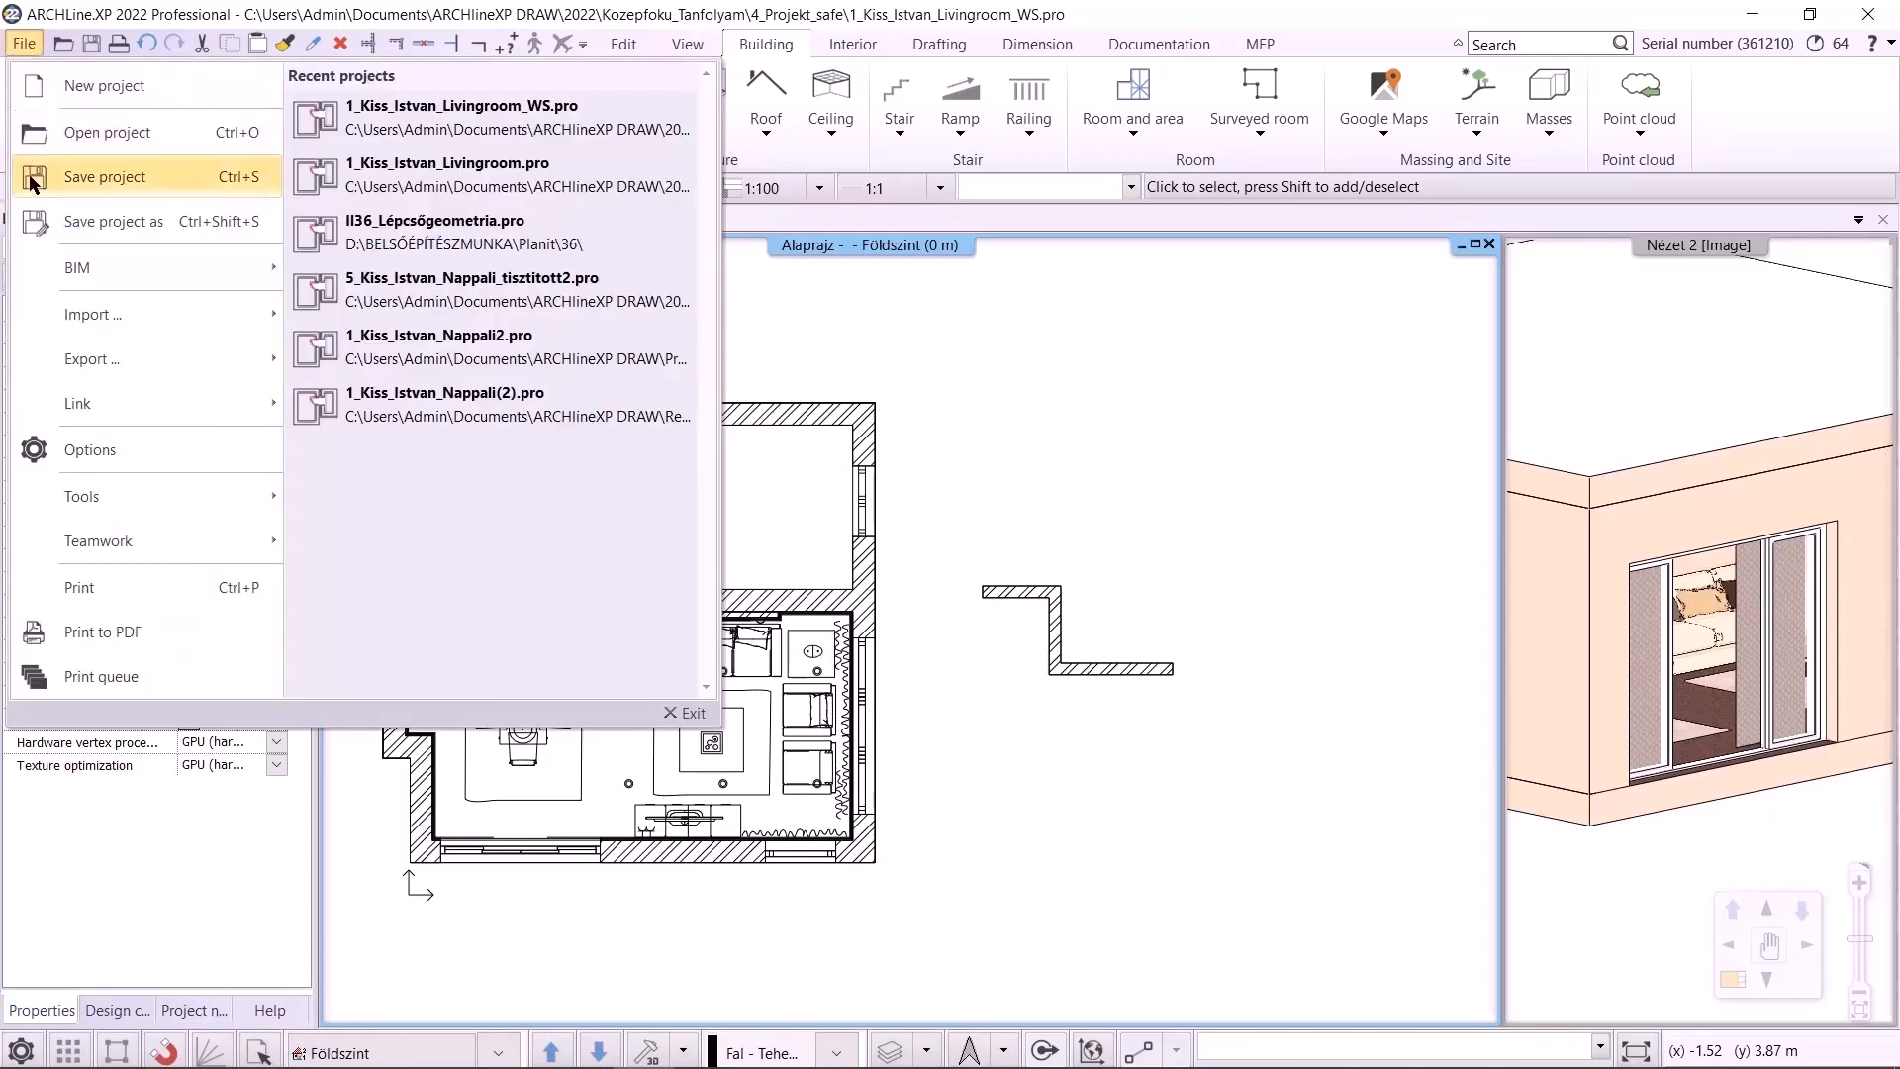
{"action": "mouse_move", "coordinate": [121, 491]}
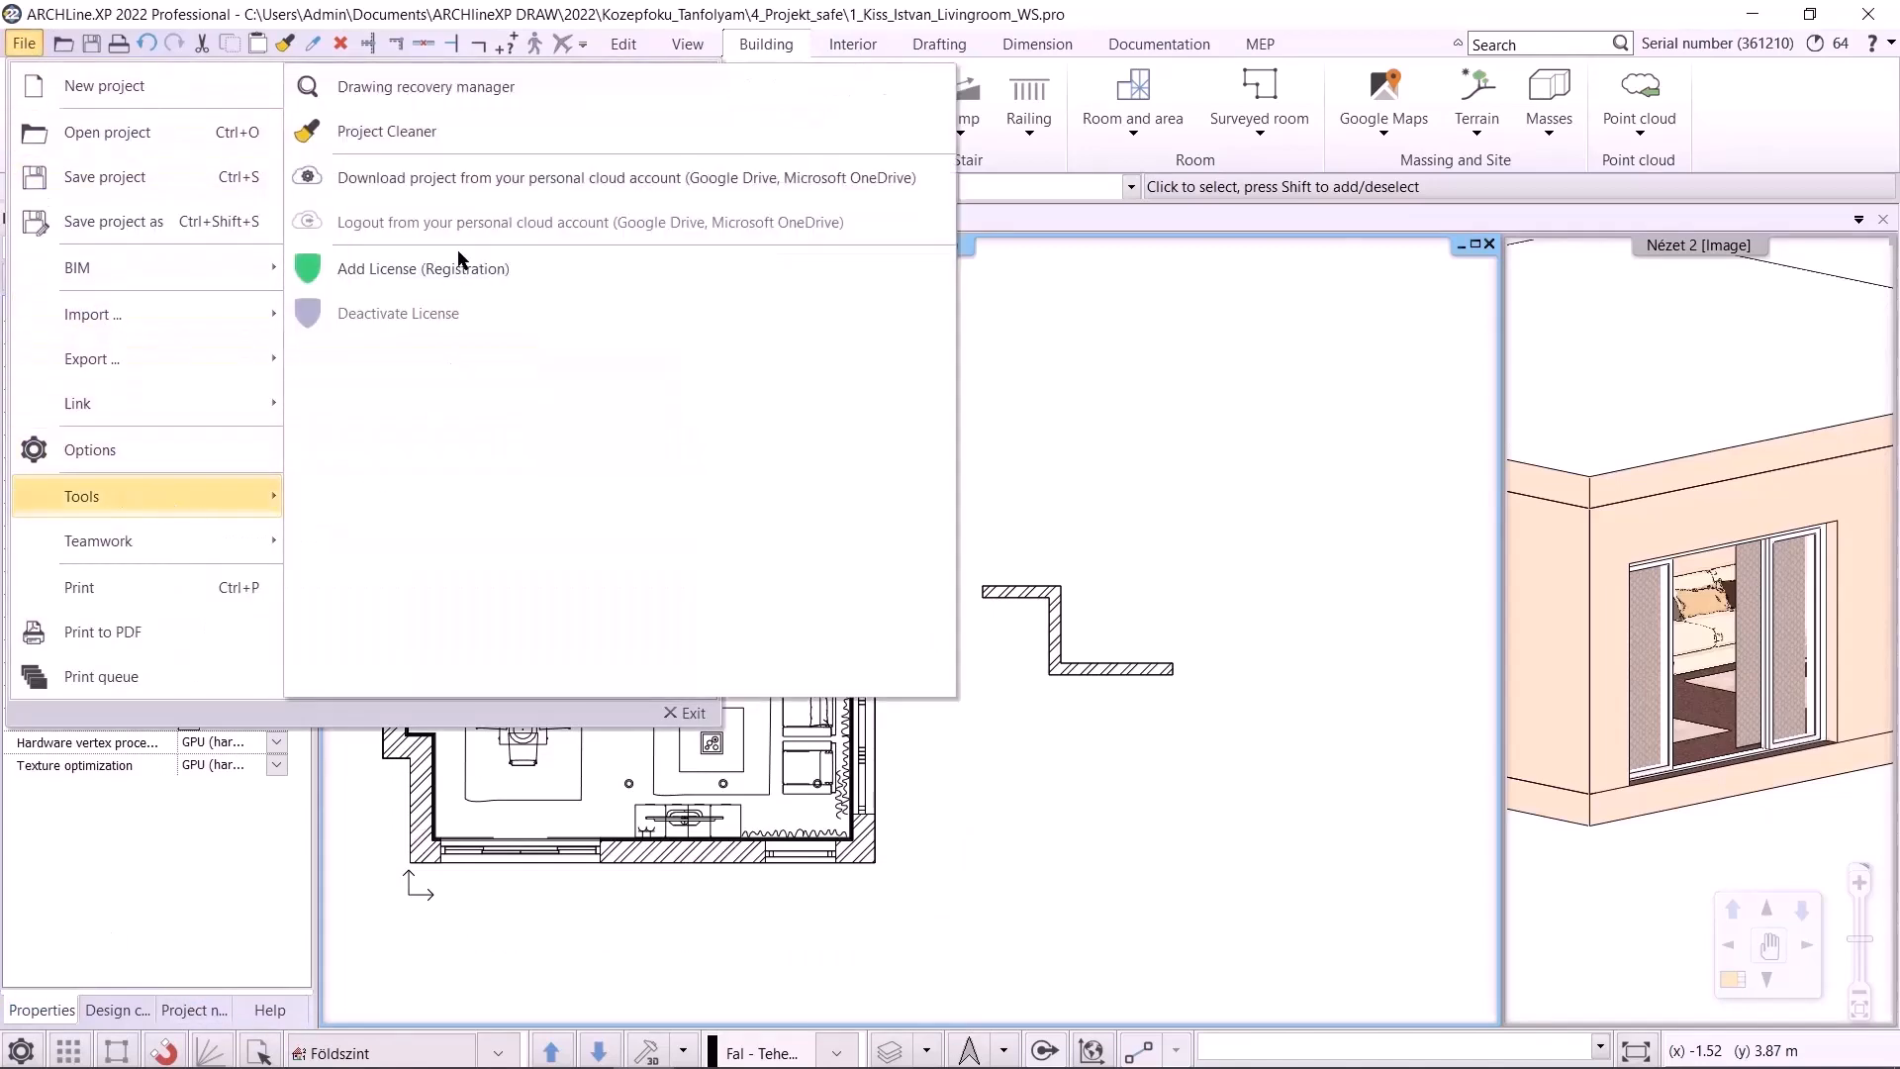
{"action": "left_click", "coordinate": [447, 84]}
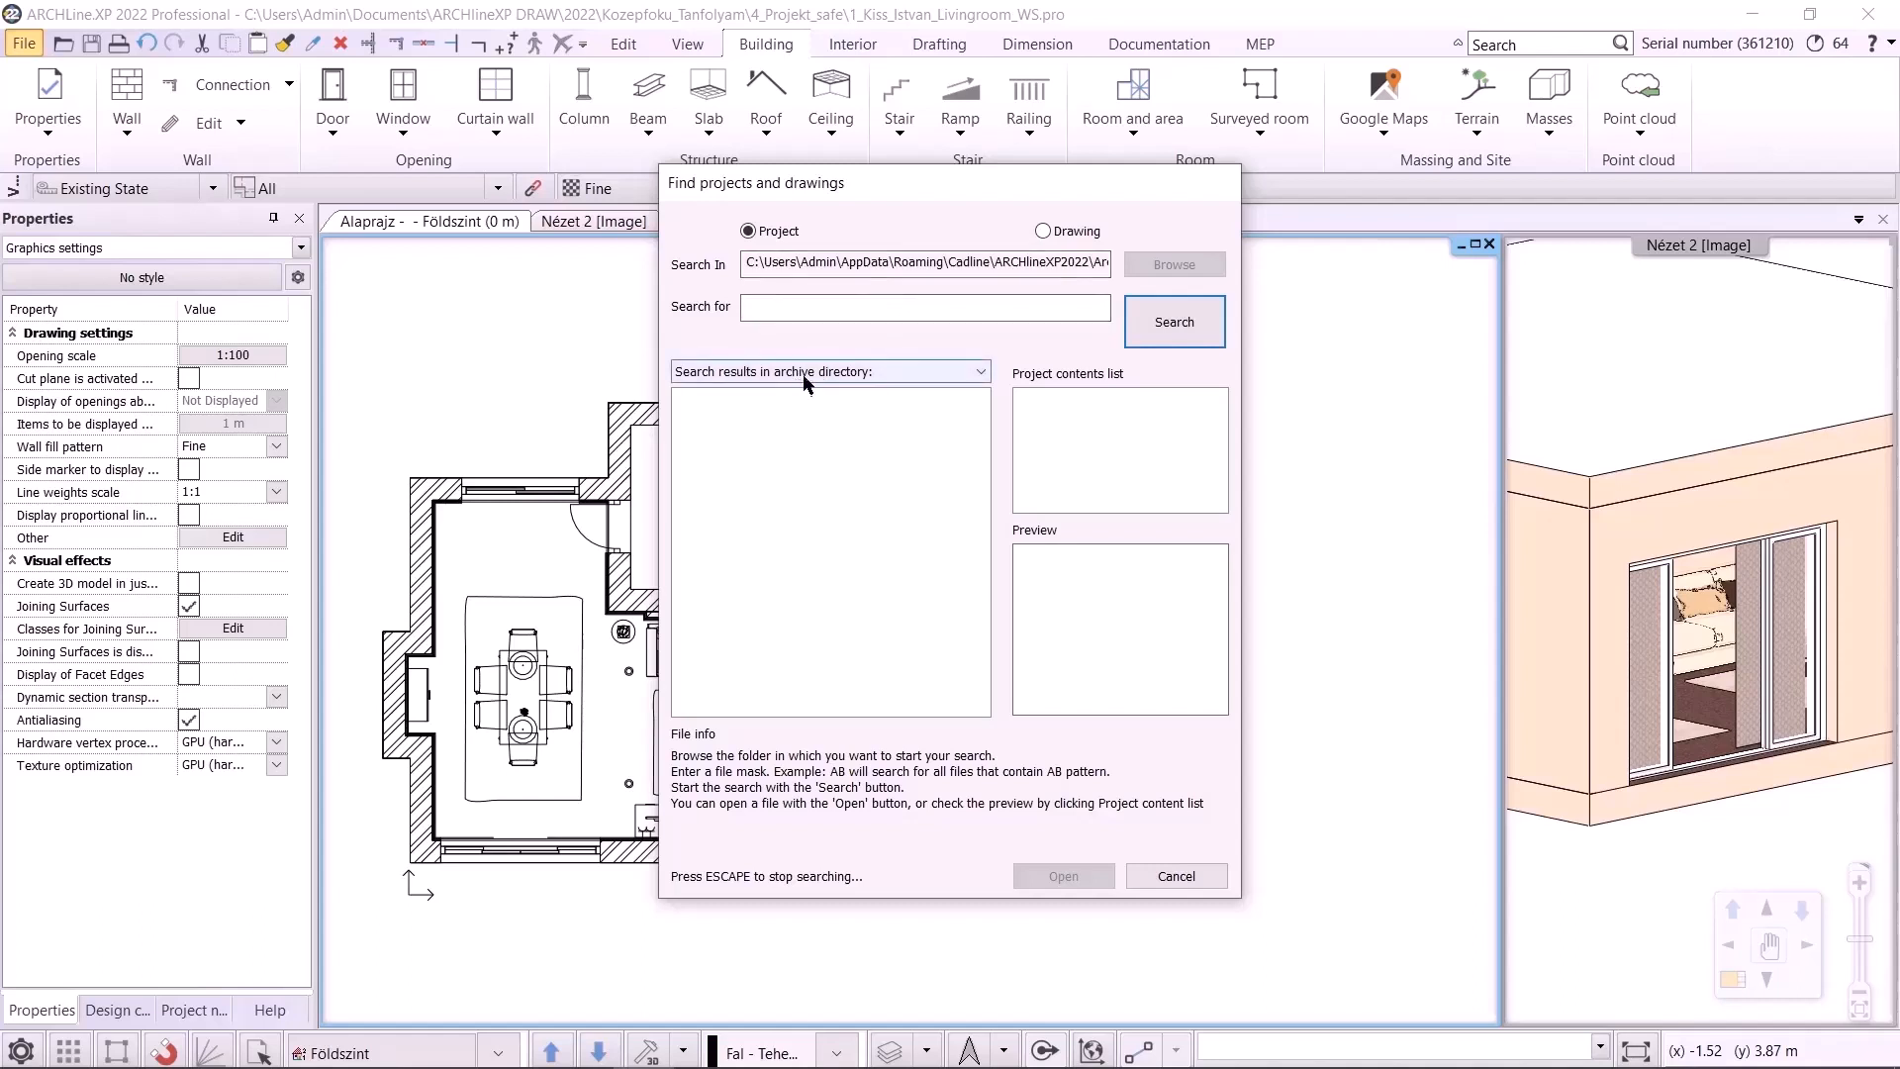
Search the backup archive for projects matching Kiss
{"action": "left_click", "coordinate": [813, 311]}
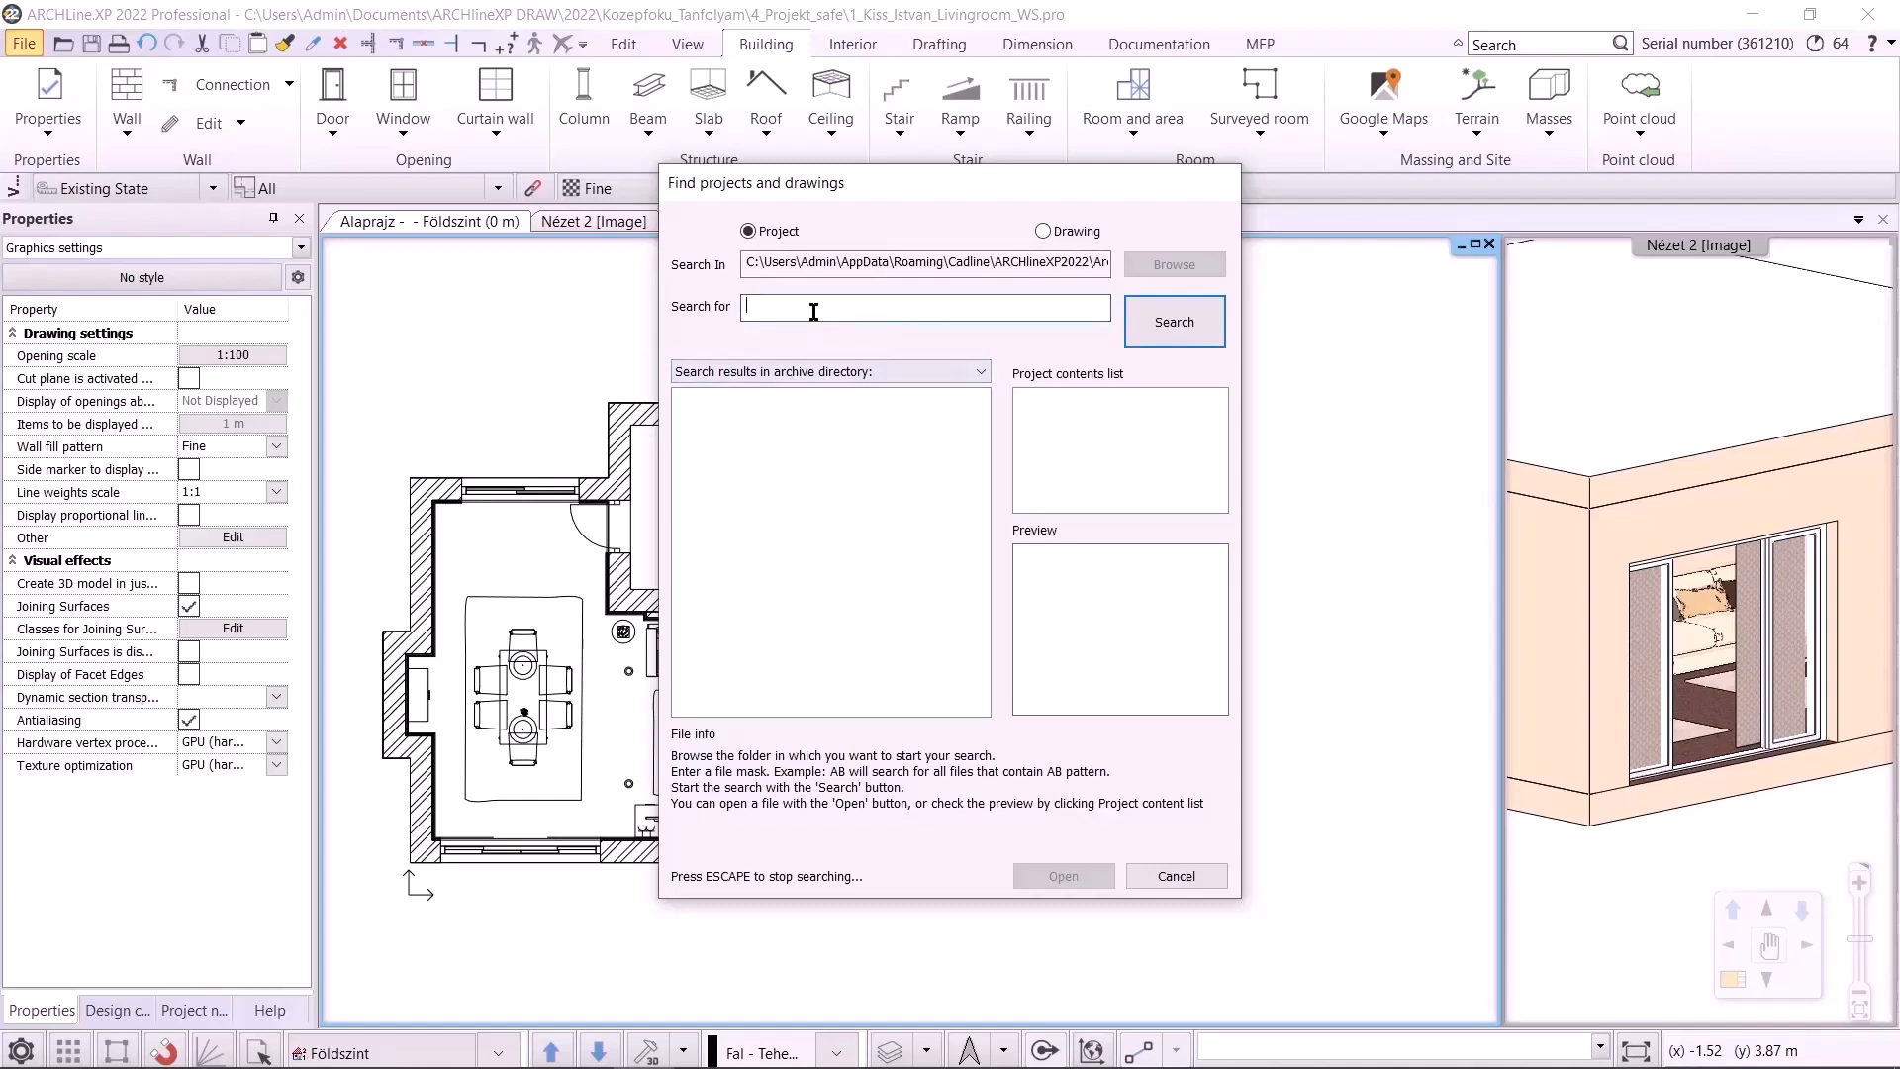
{"action": "type", "text": "Kiss"}
{"action": "left_click", "coordinate": [1175, 322]}
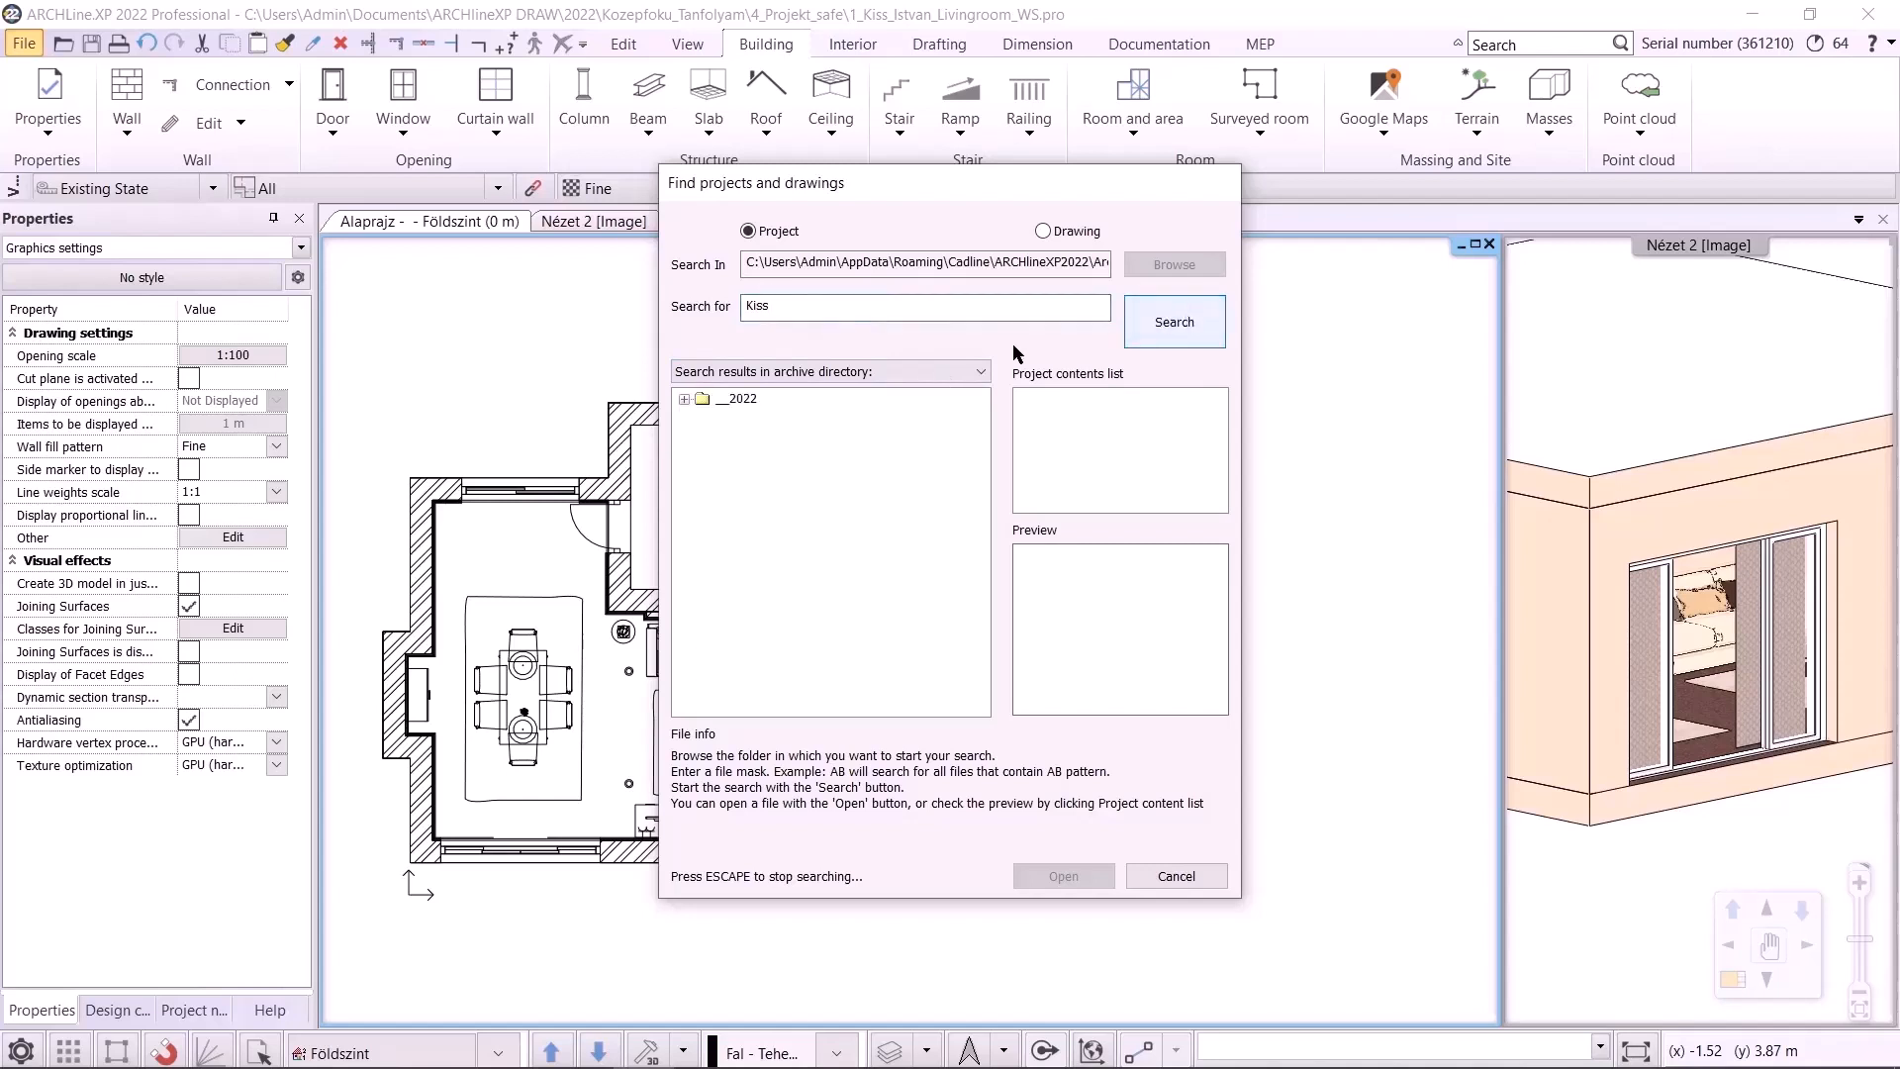
{"action": "left_click", "coordinate": [684, 399]}
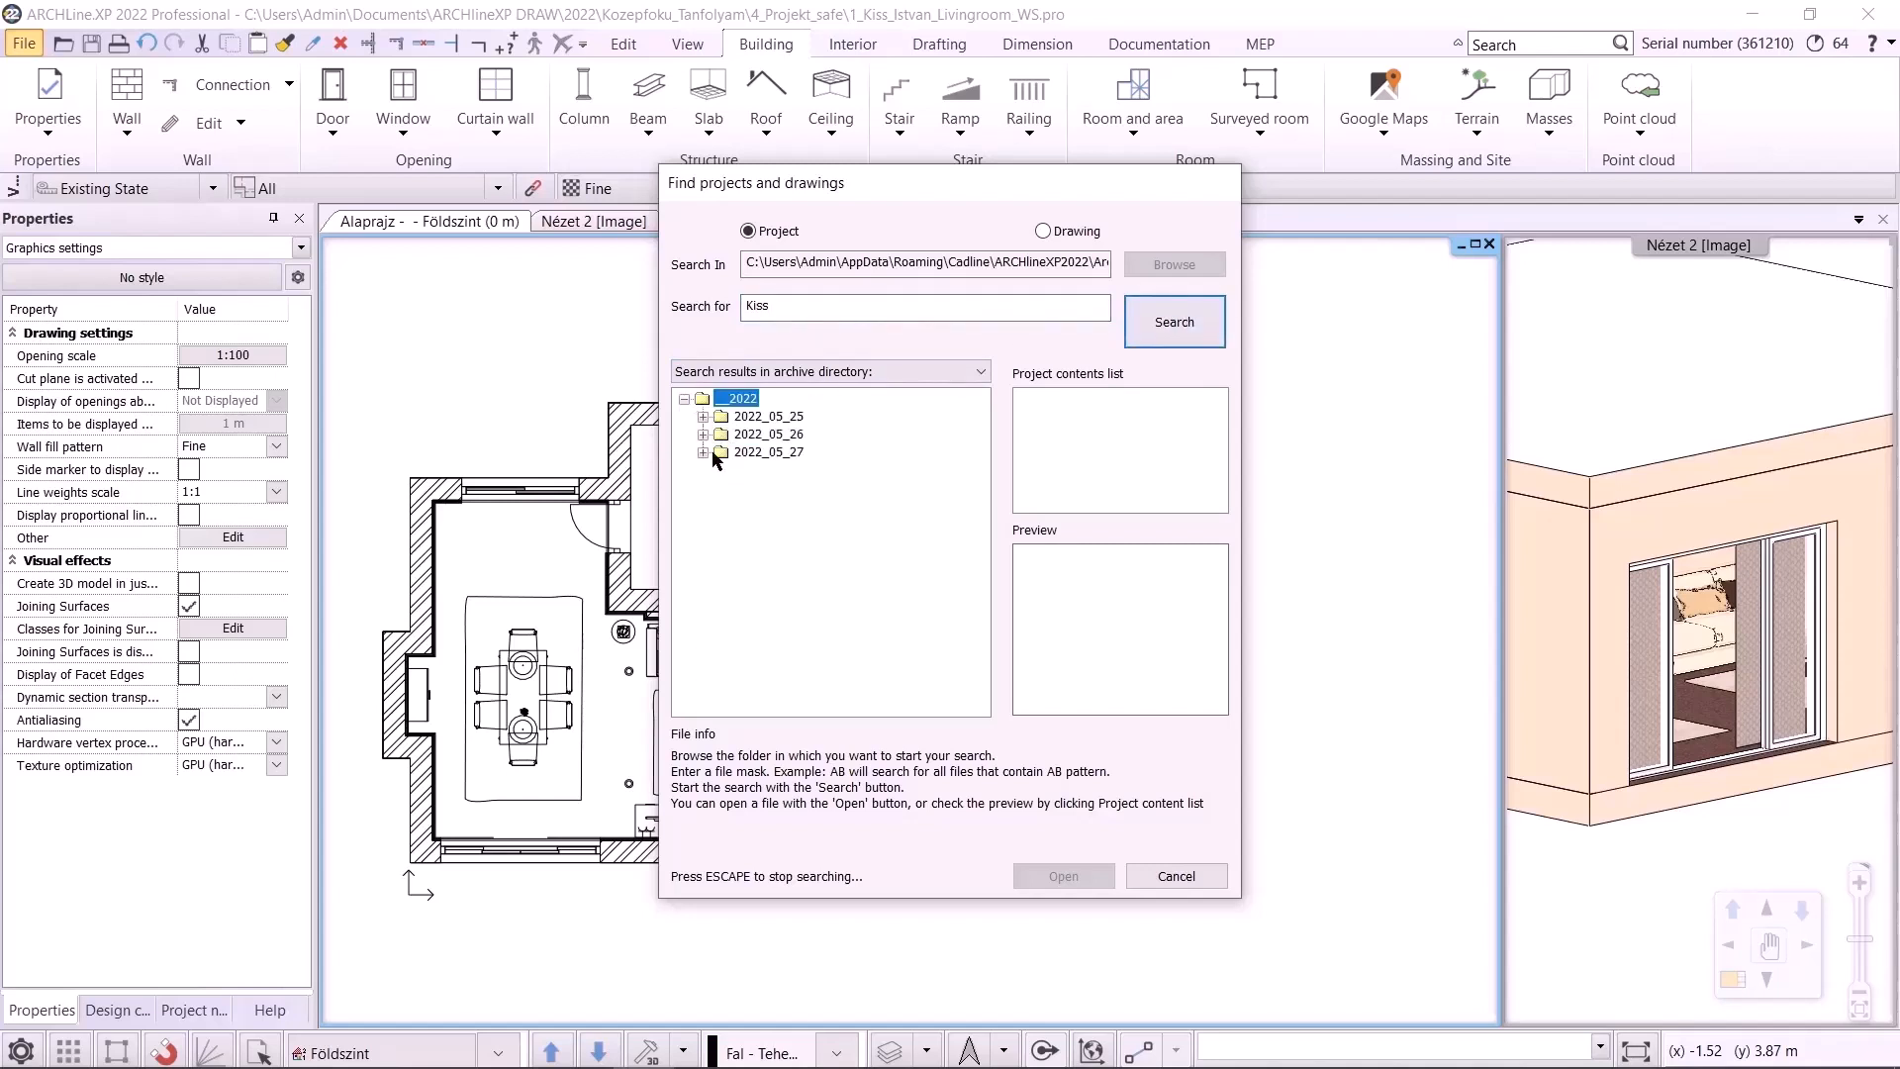
{"action": "left_click", "coordinate": [703, 452]}
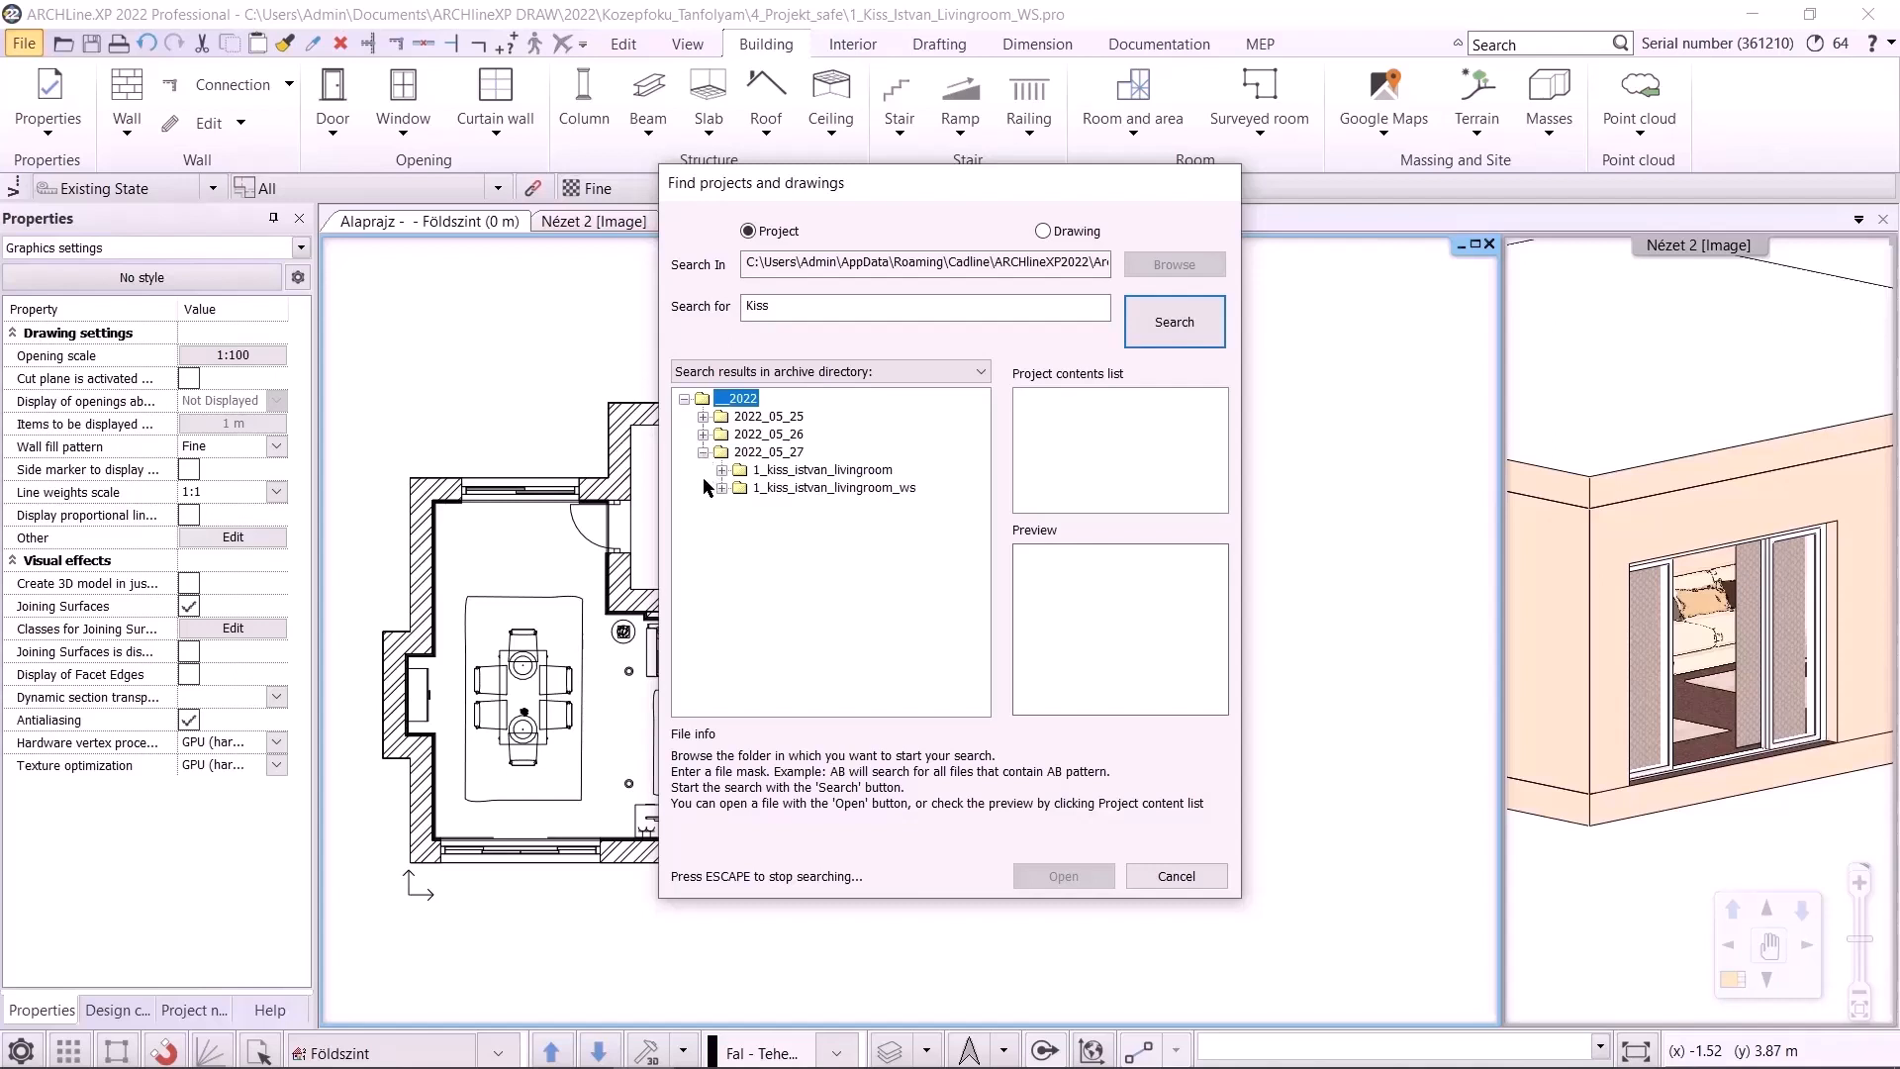
{"action": "left_click", "coordinate": [721, 469]}
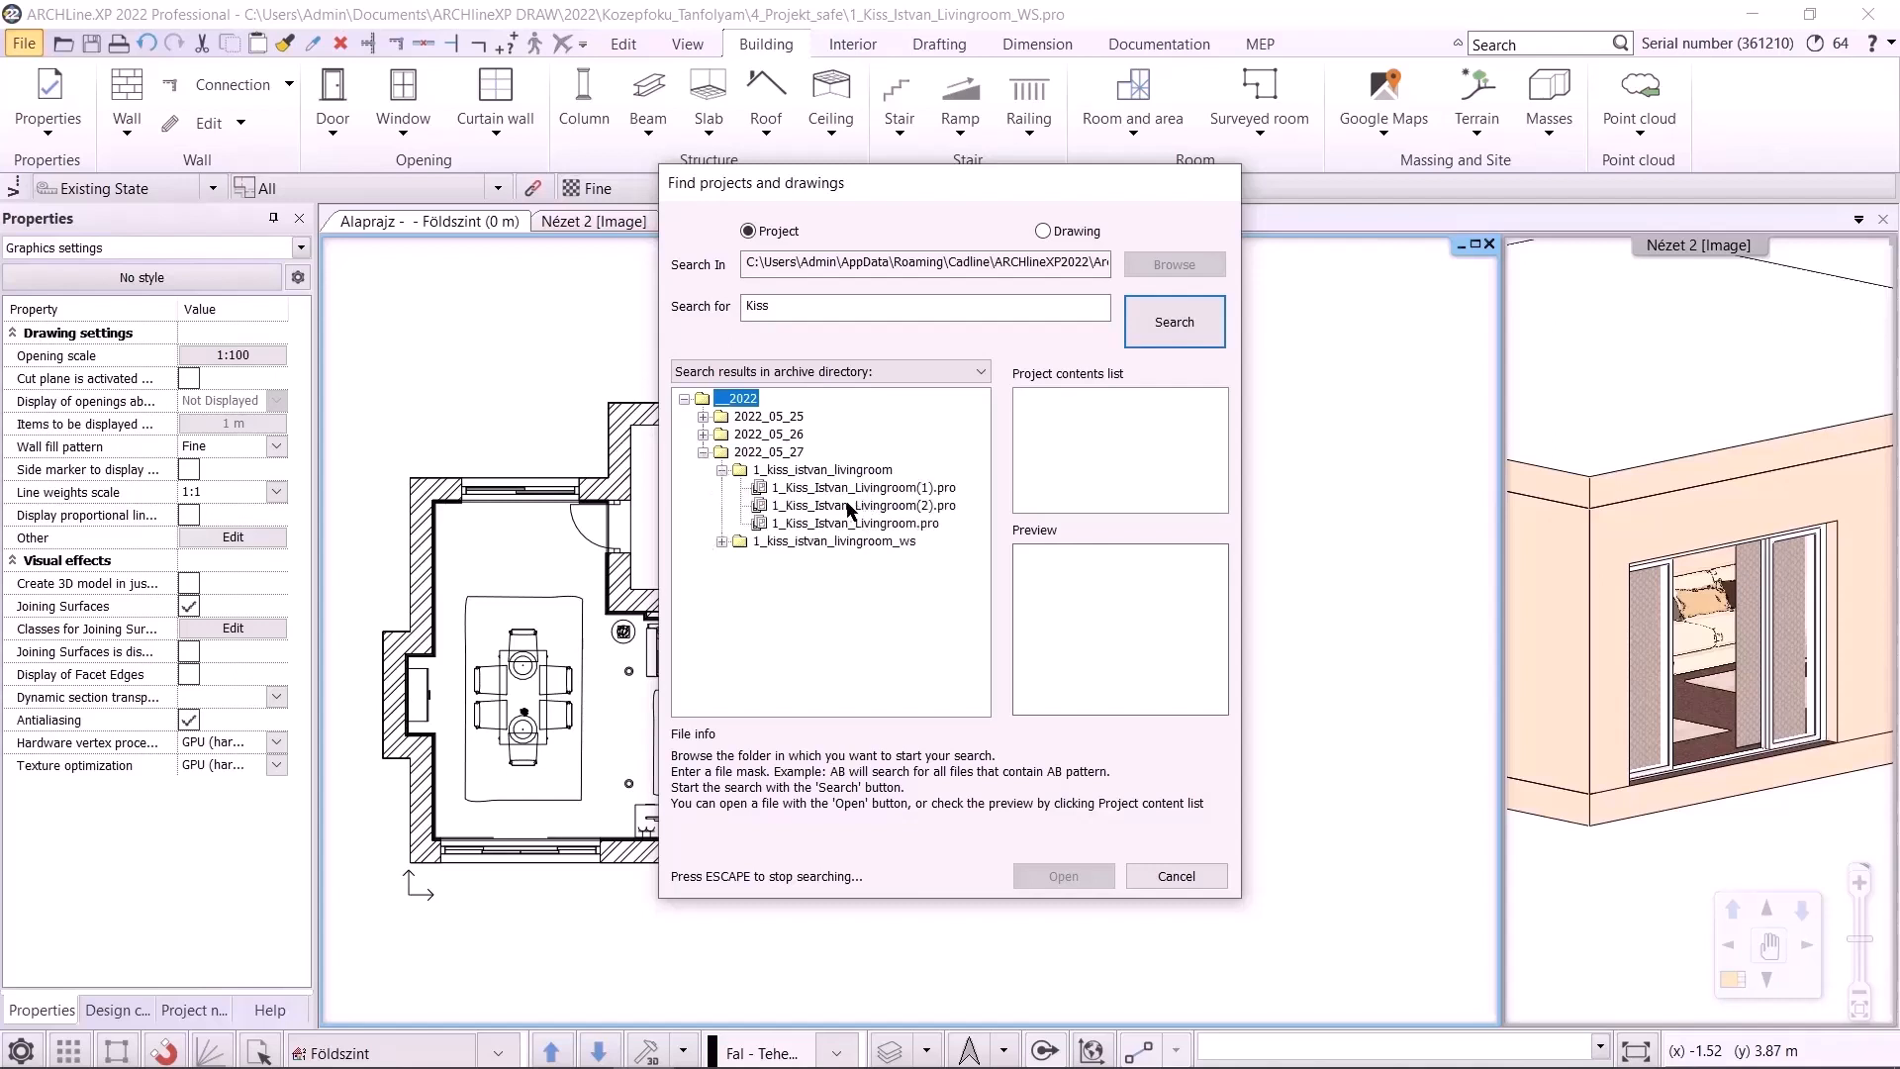
{"action": "left_click_drag", "start_coordinate": [950, 188], "coordinate": [659, 238]}
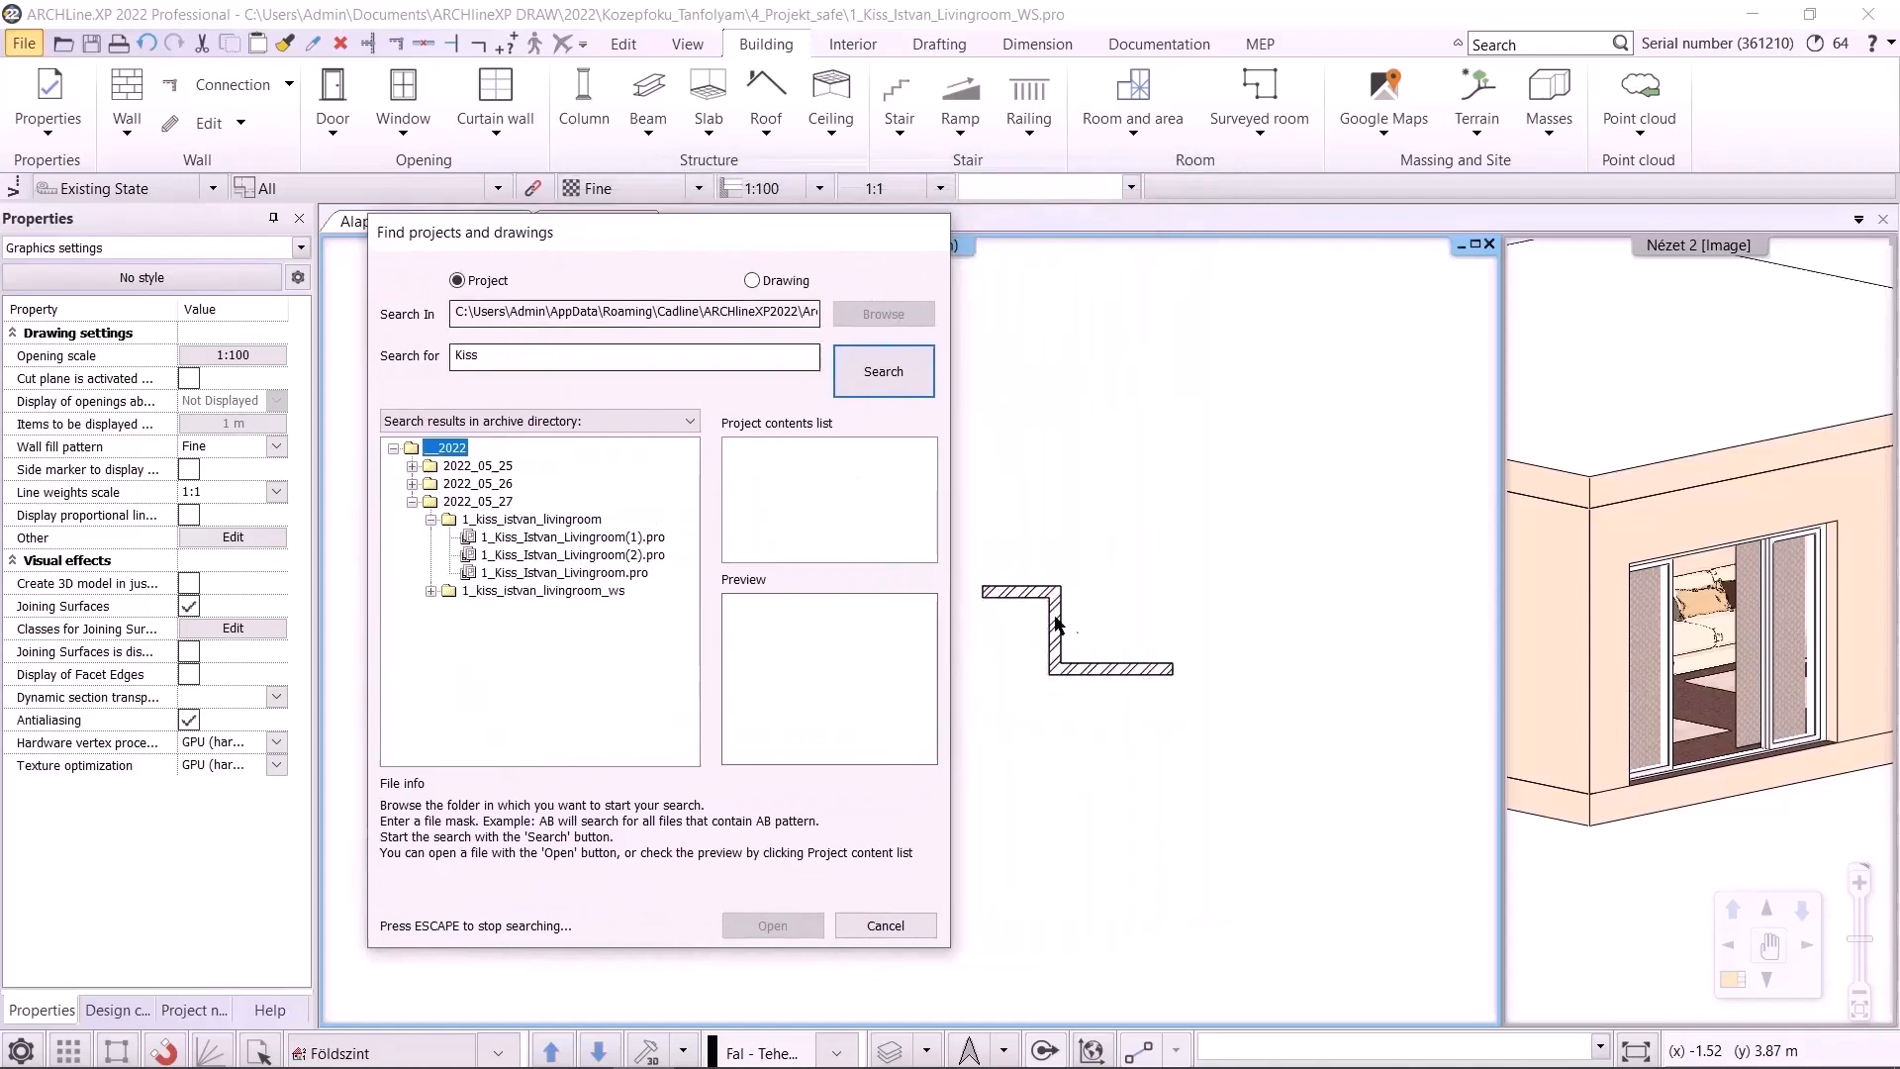
{"action": "left_click", "coordinate": [609, 540]}
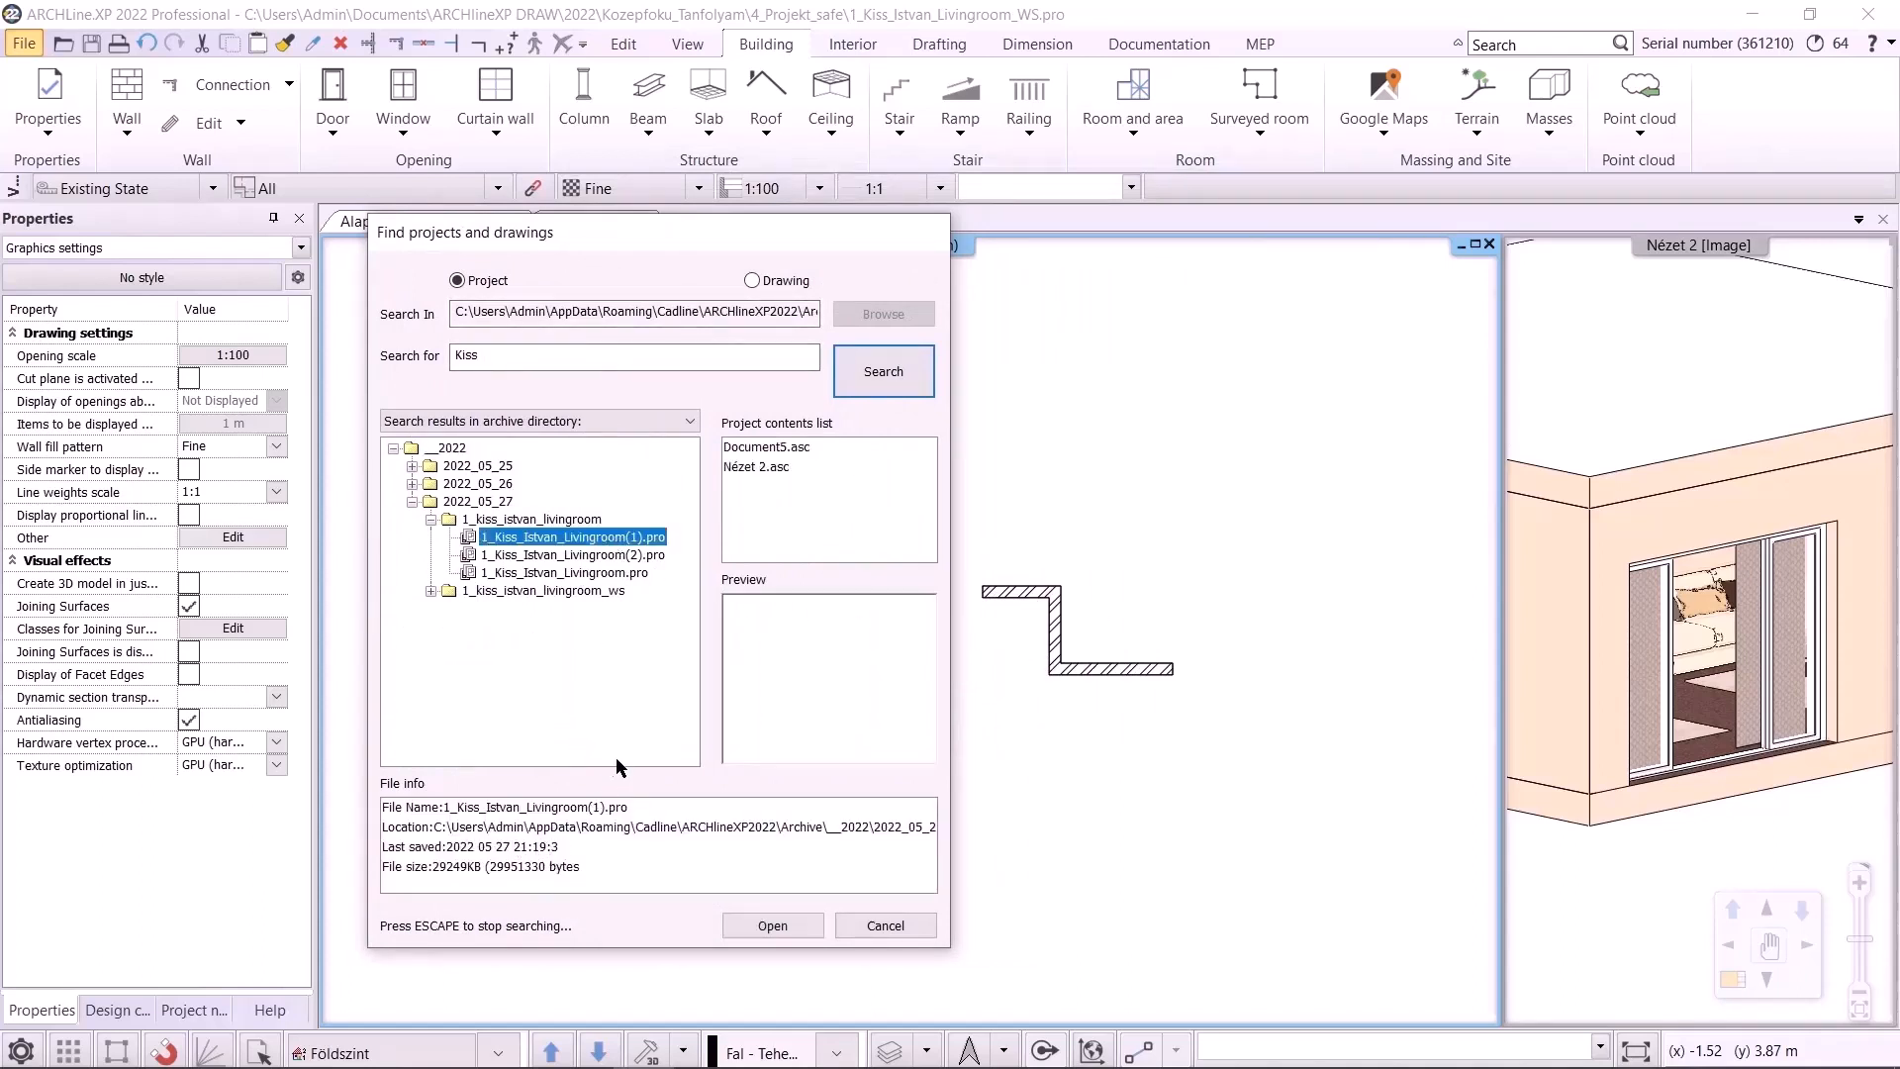
{"action": "left_click", "coordinate": [597, 556]}
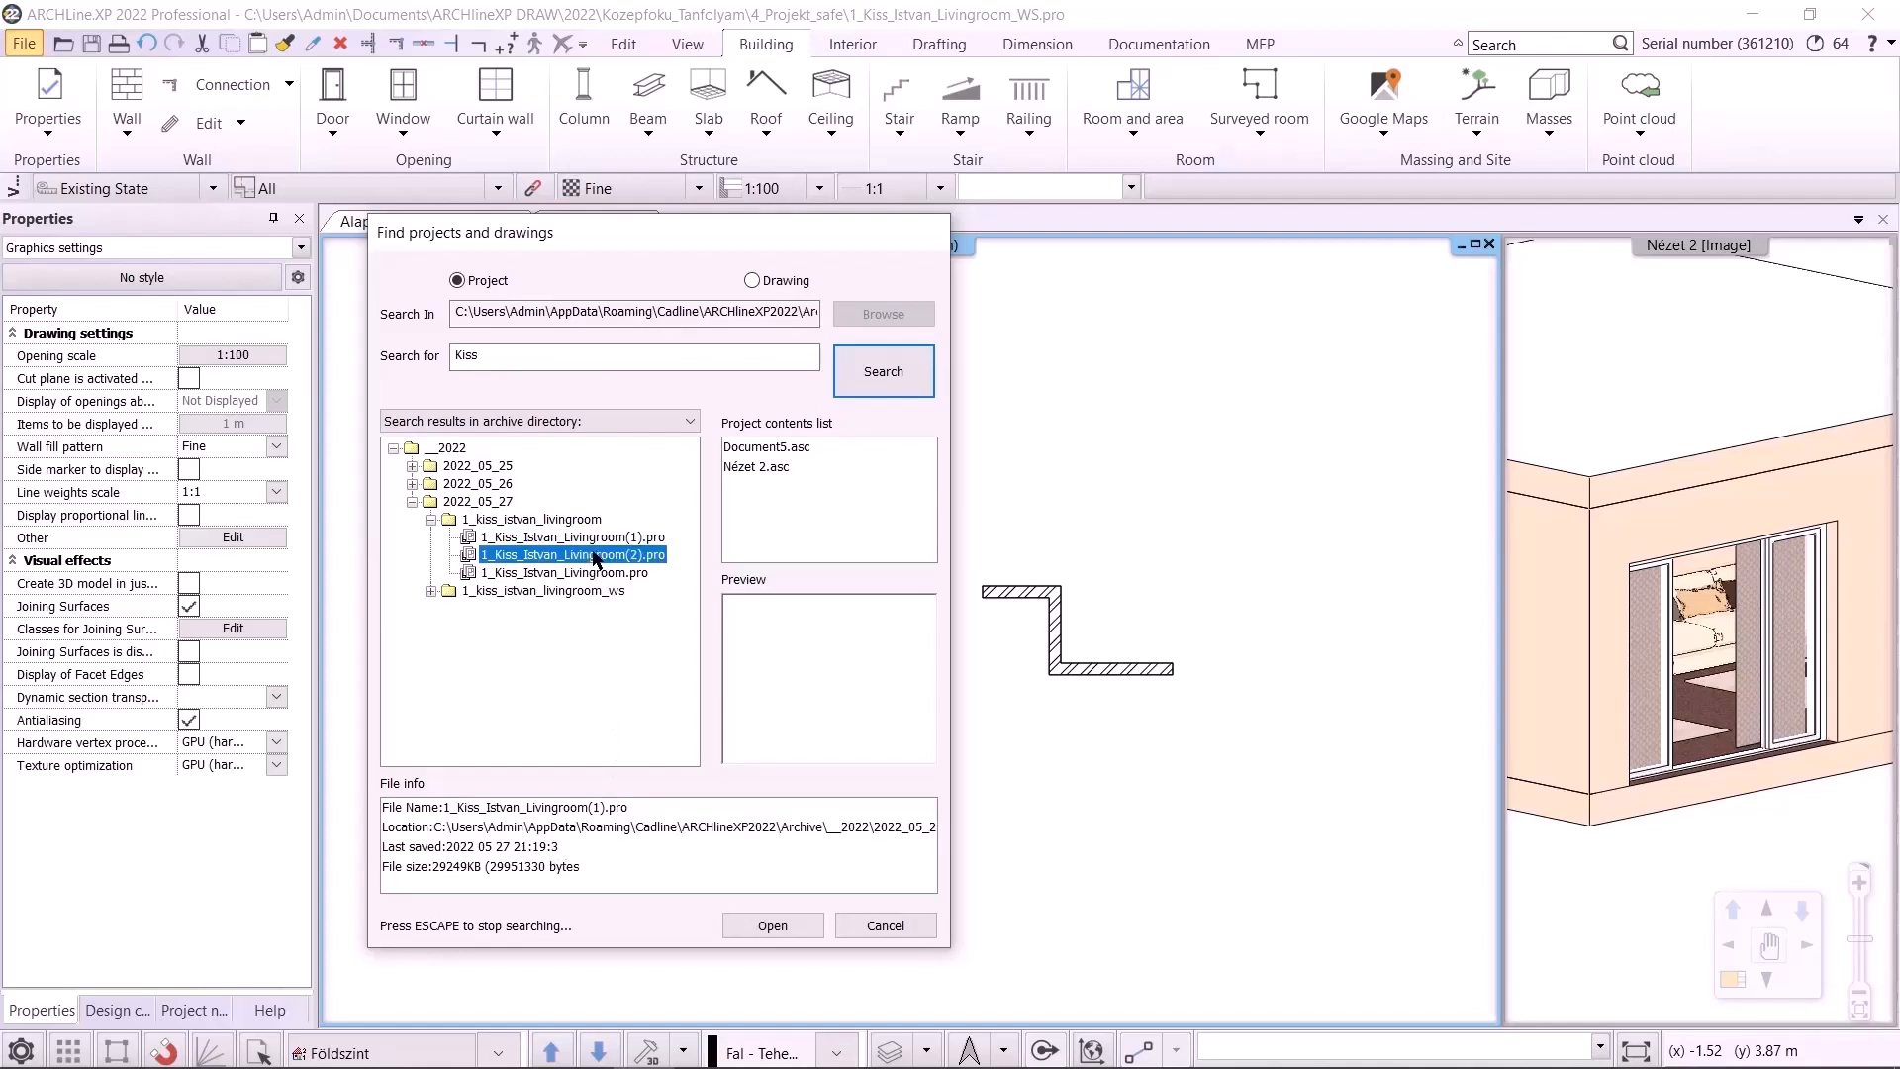
{"action": "left_click", "coordinate": [607, 570]}
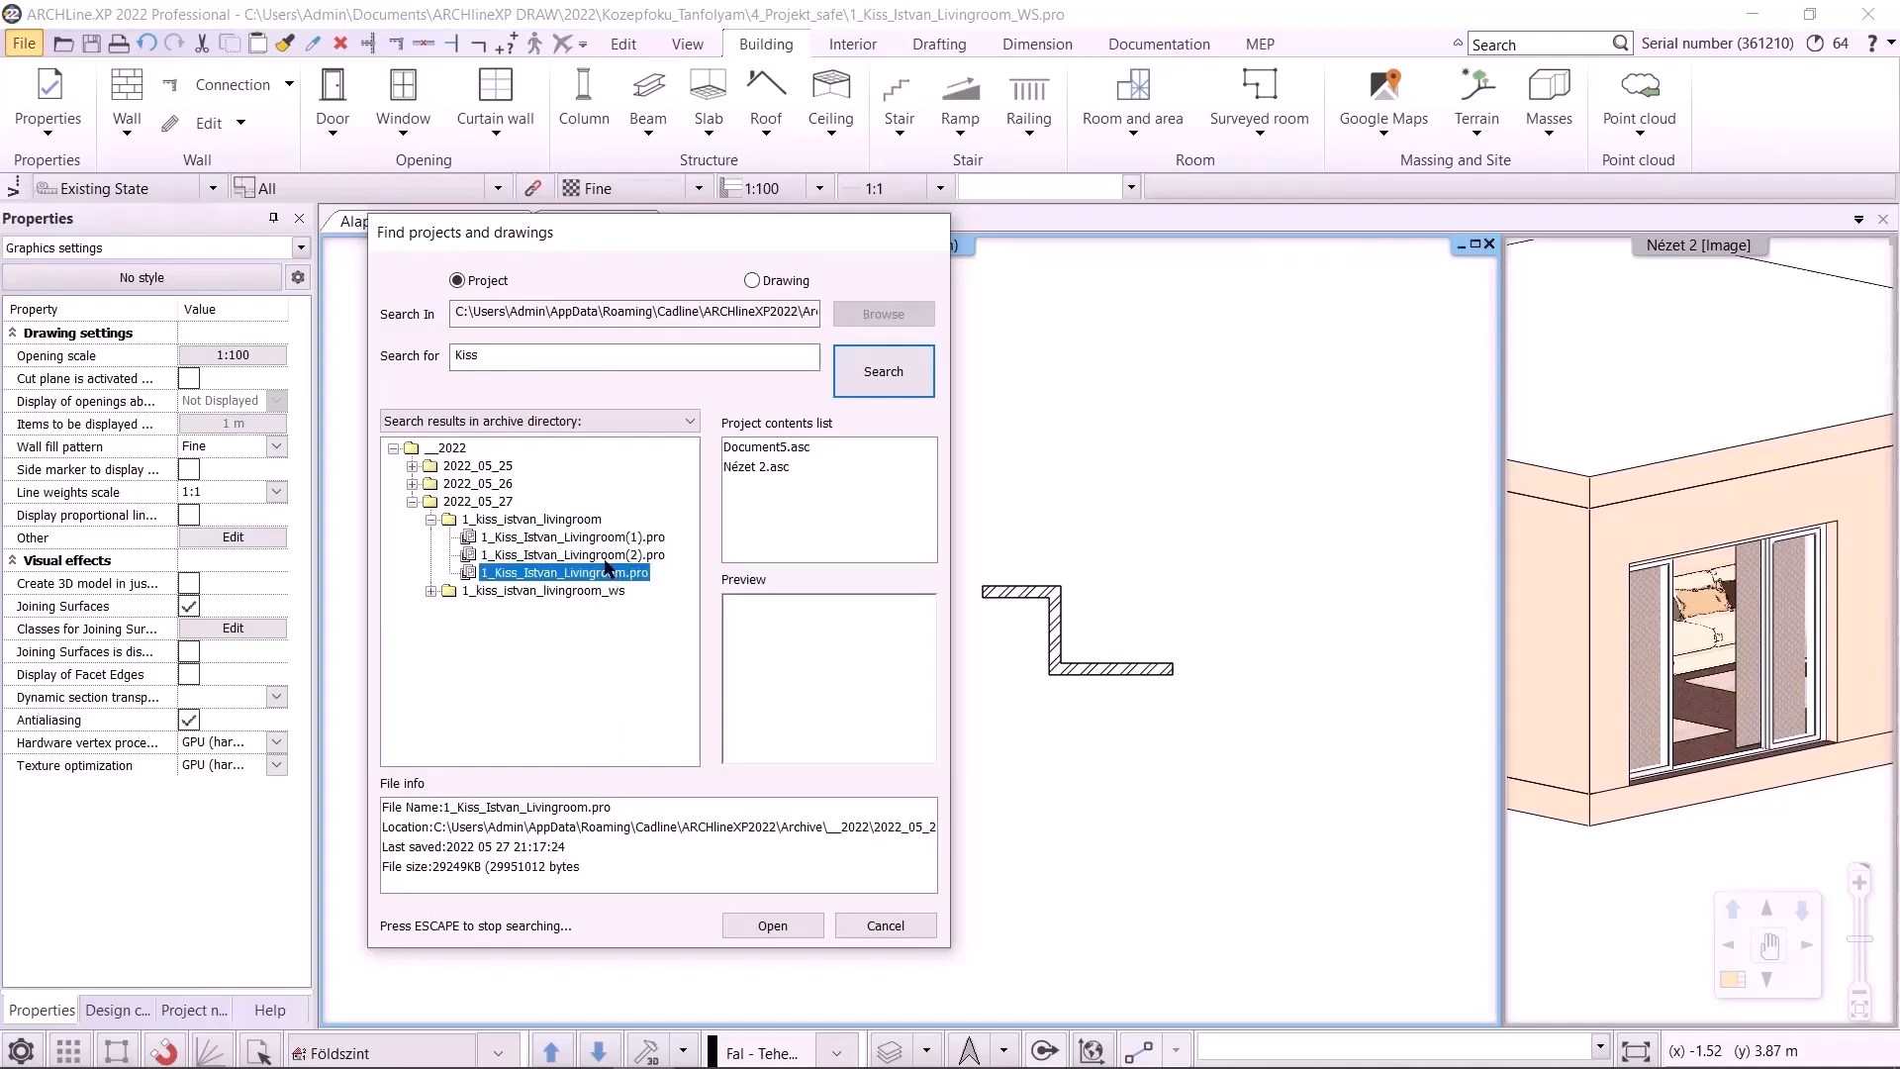
{"action": "left_click", "coordinate": [606, 555]}
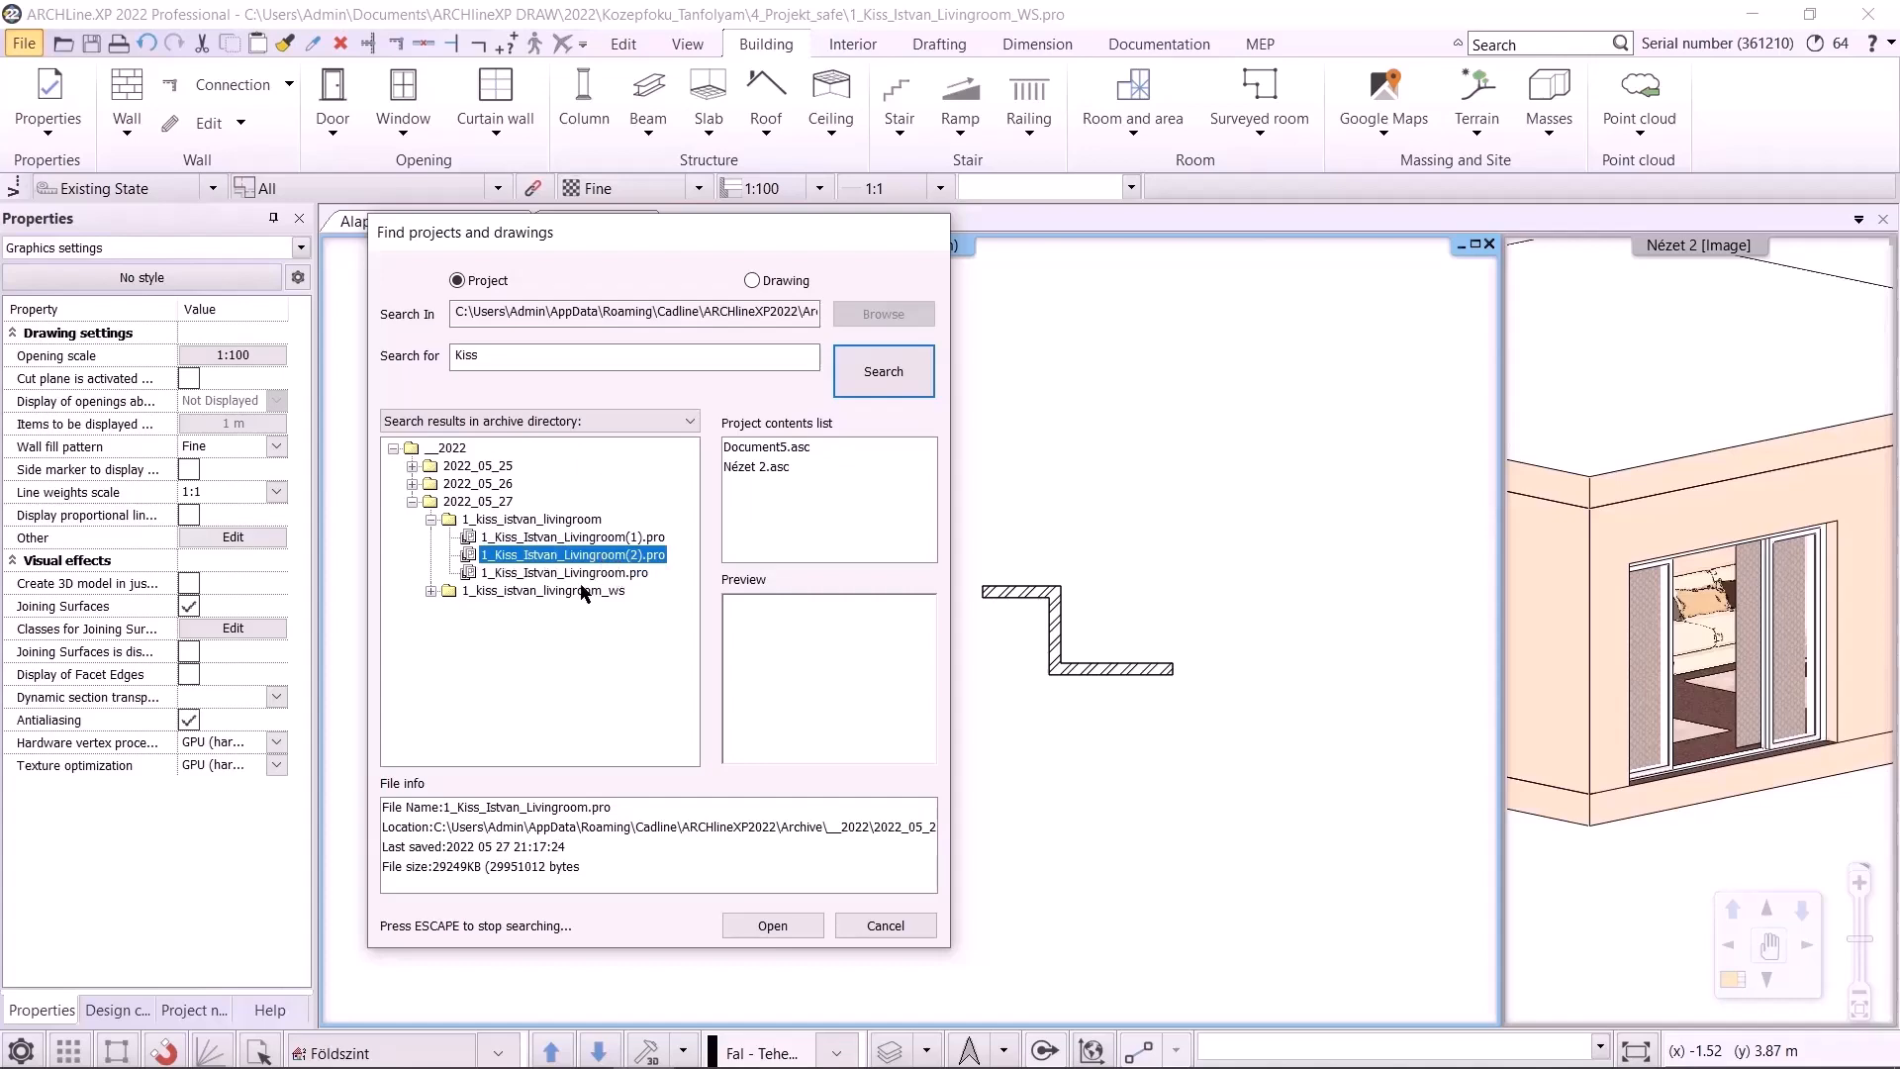
{"action": "left_click", "coordinate": [787, 923]}
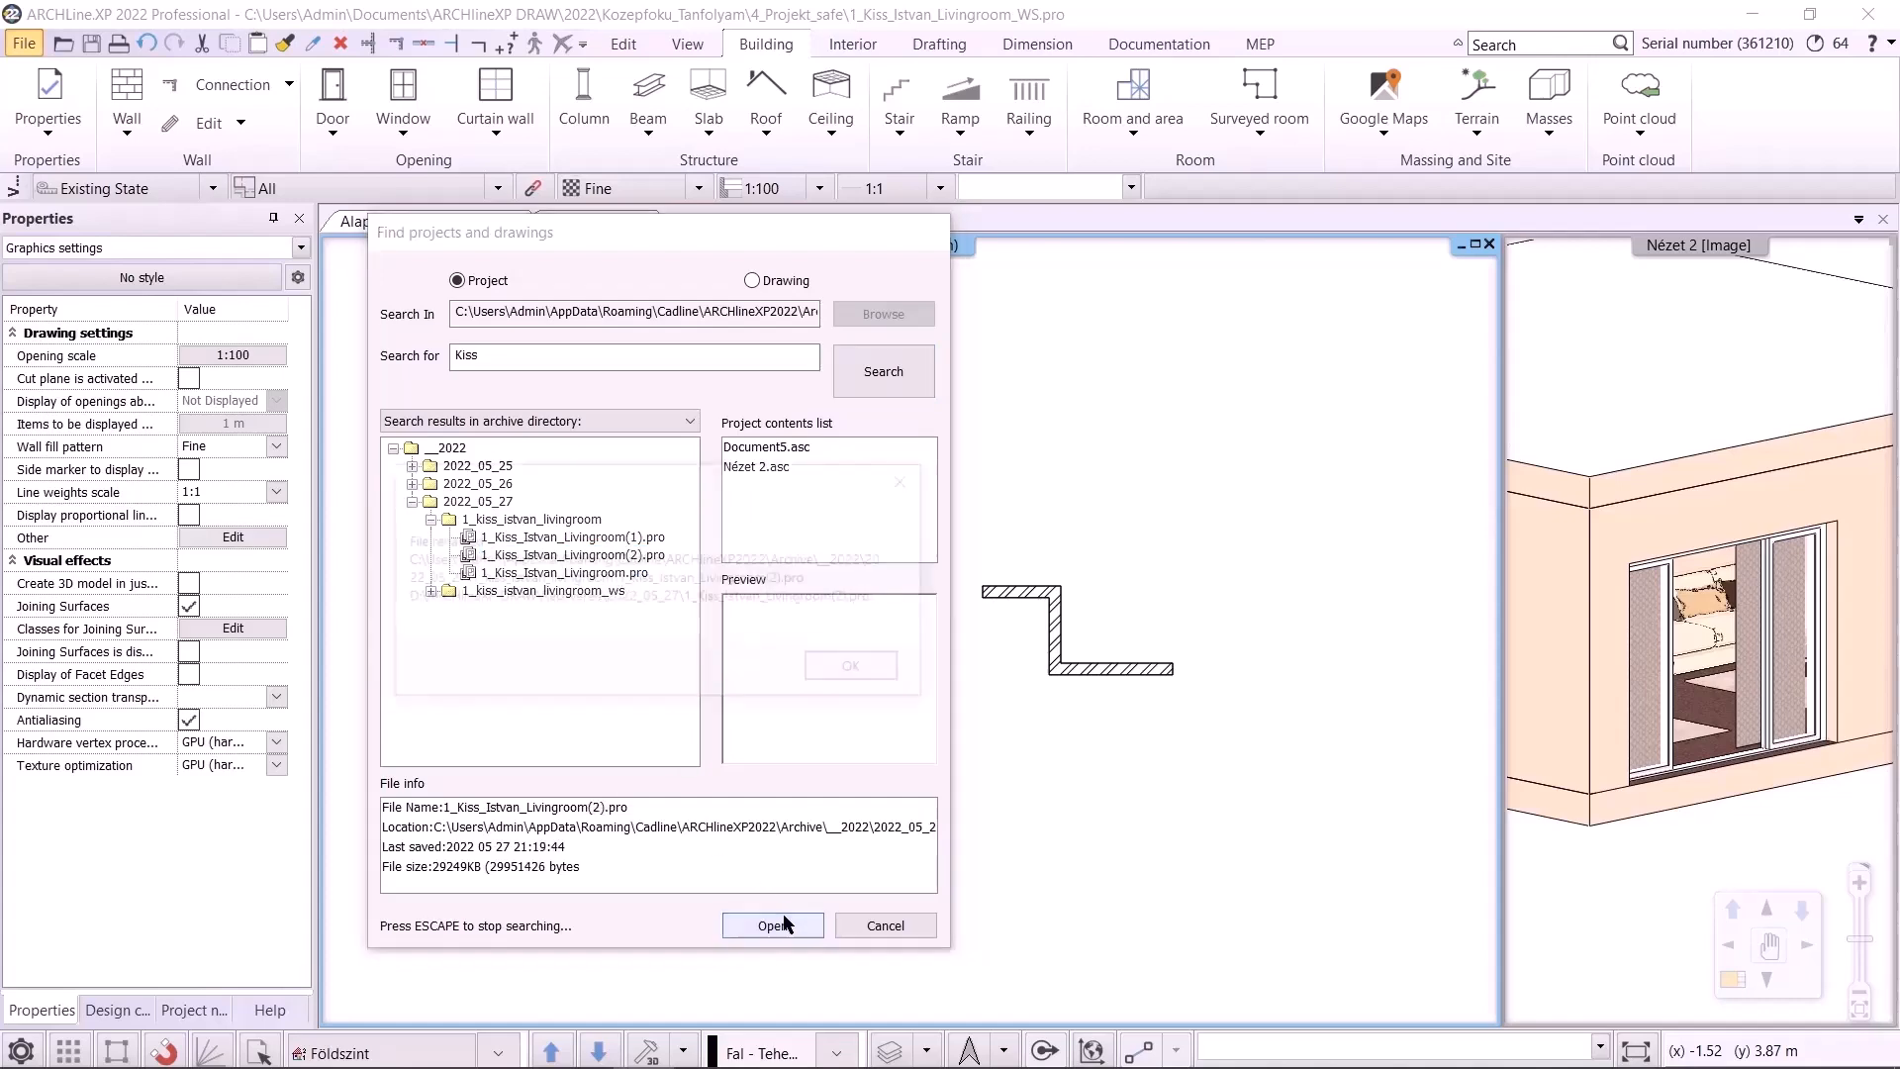
{"action": "left_click", "coordinate": [895, 670]}
{"action": "left_click", "coordinate": [815, 848]}
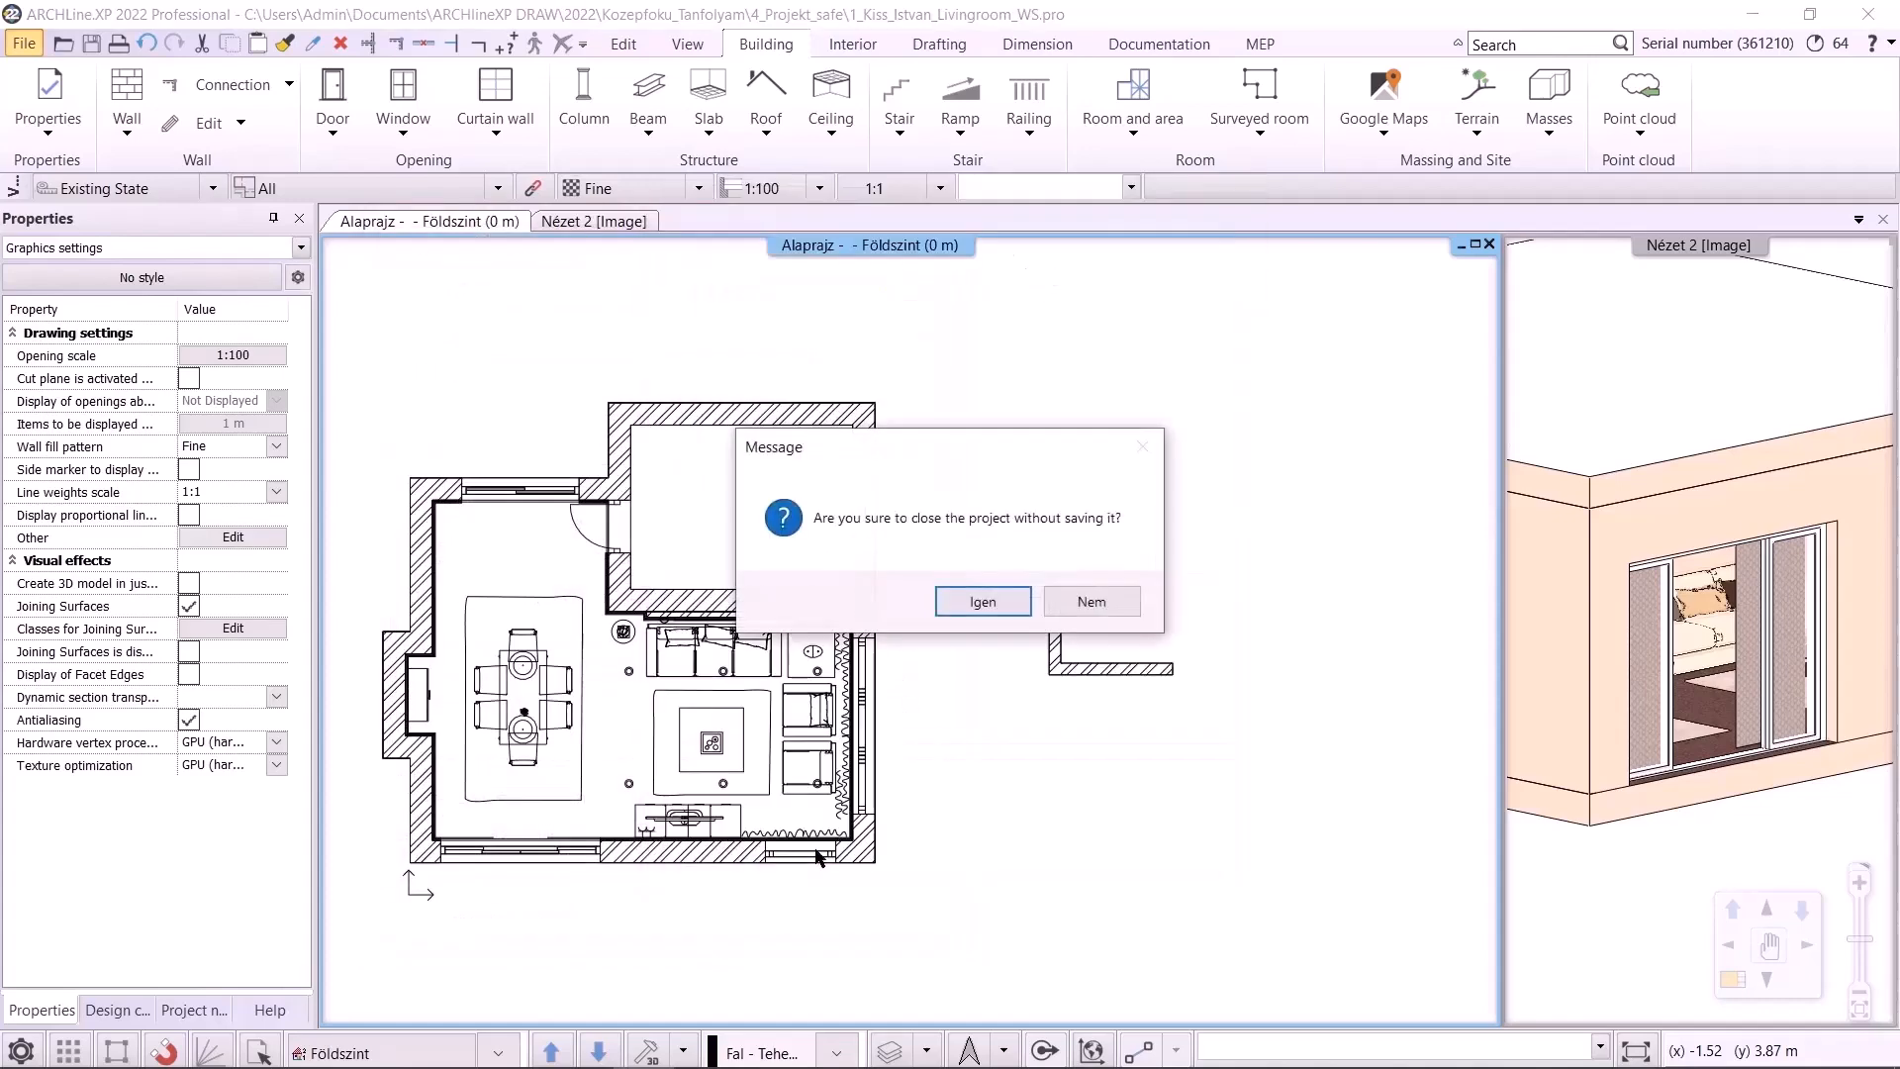
{"action": "left_click", "coordinate": [1001, 600]}
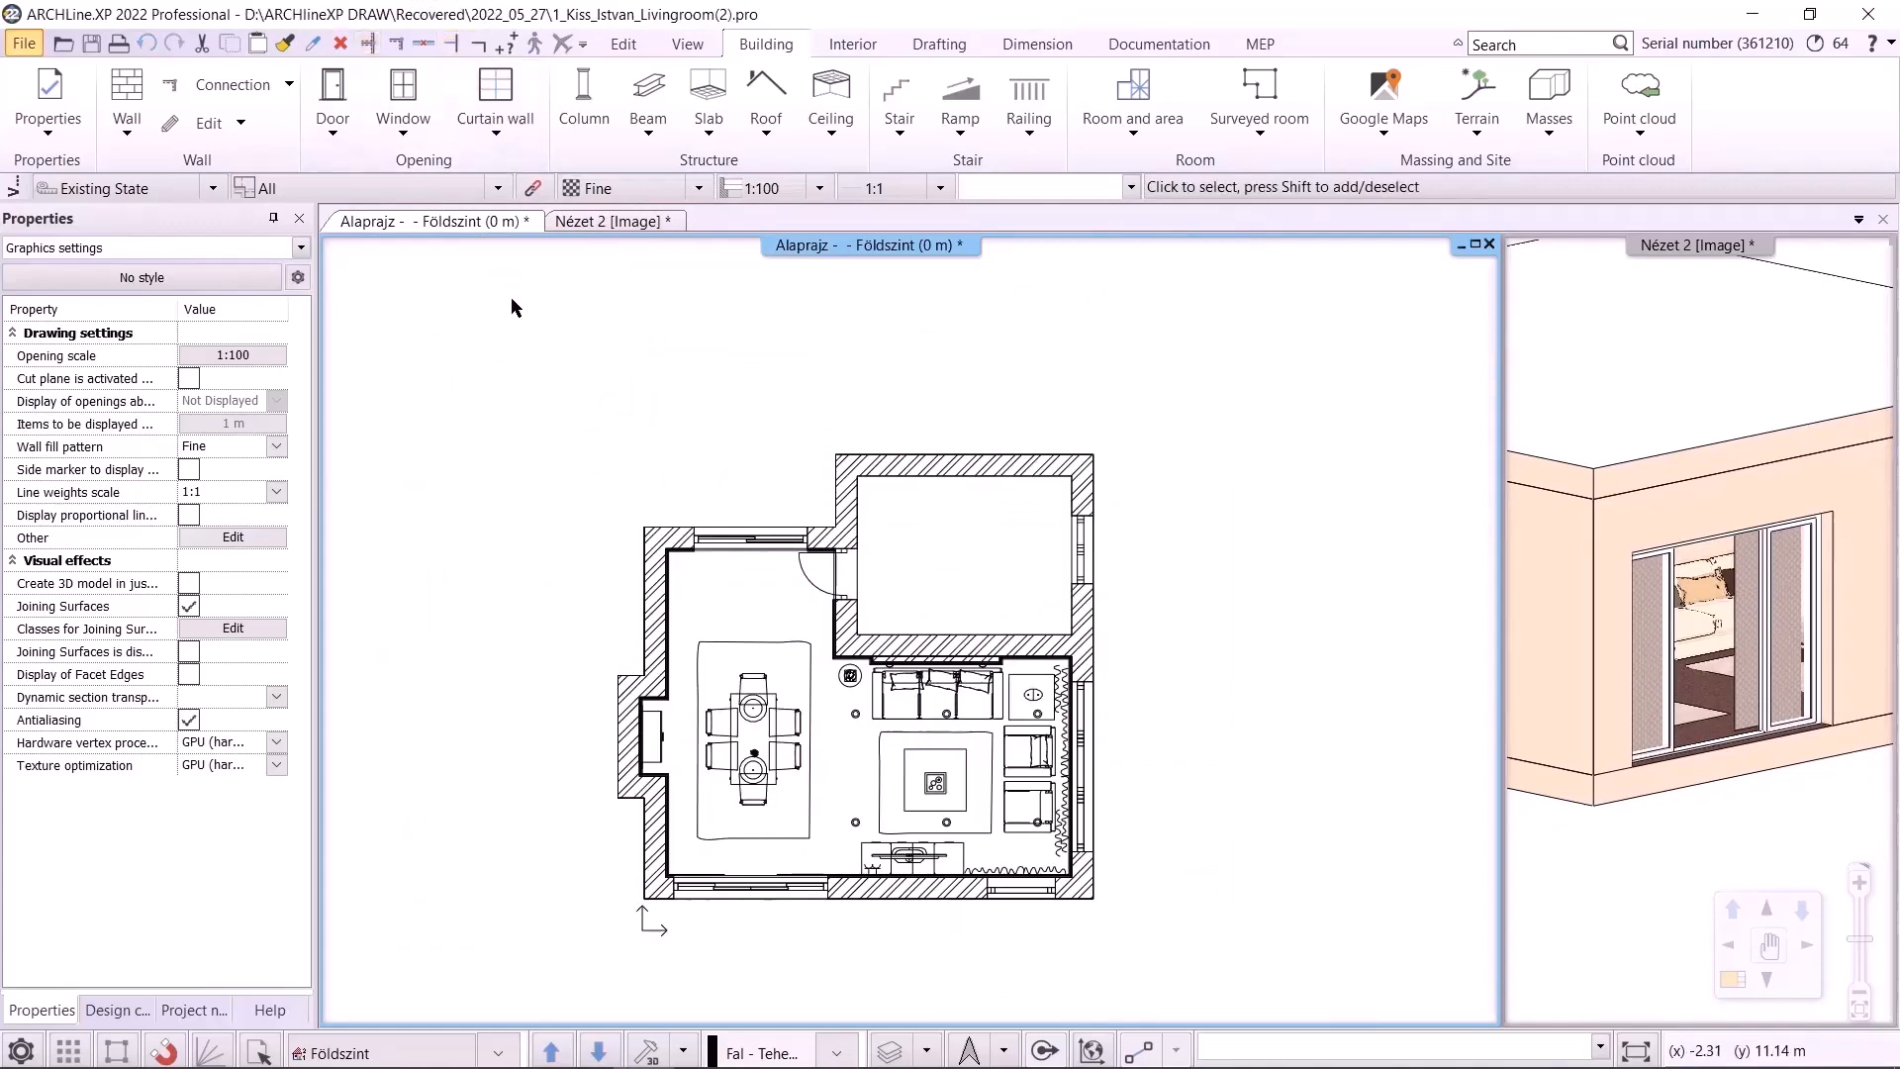
{"action": "left_click", "coordinate": [27, 44]}
{"action": "left_click", "coordinate": [99, 218]}
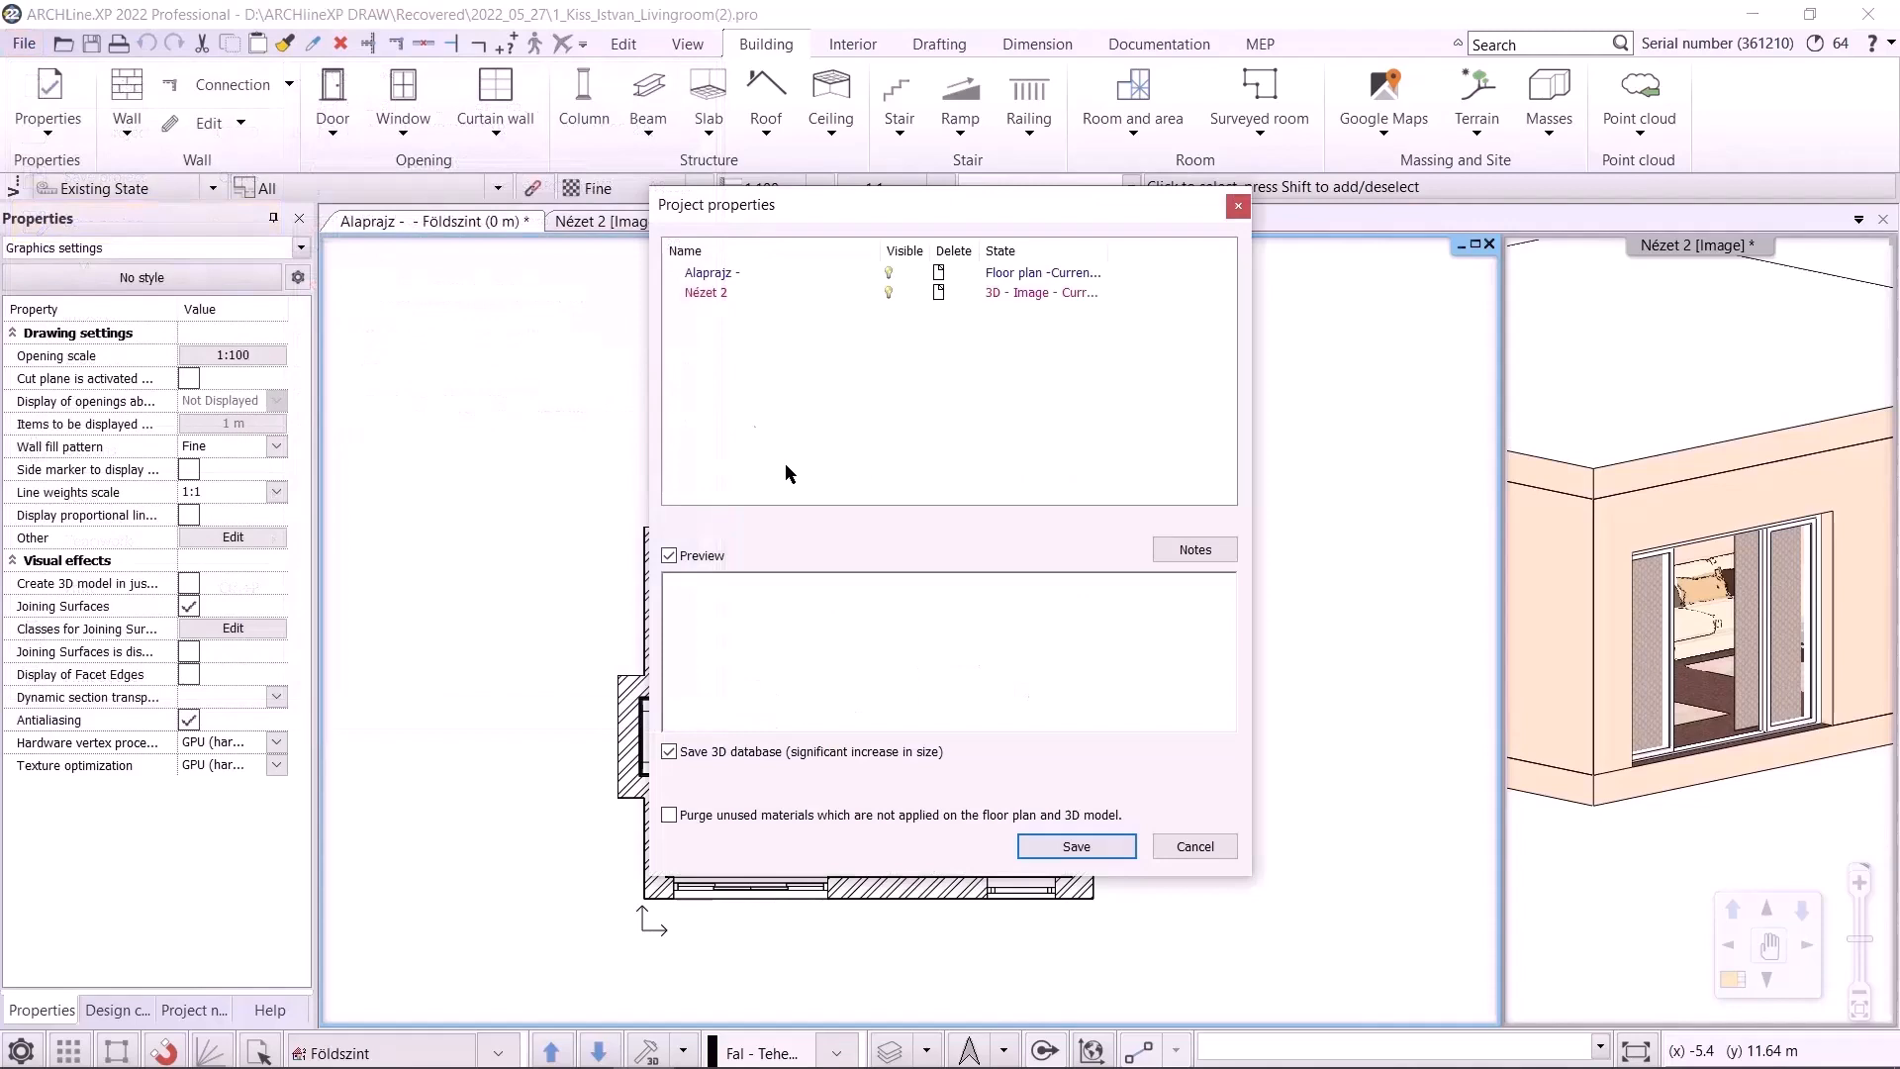
{"action": "left_click", "coordinate": [1076, 847]}
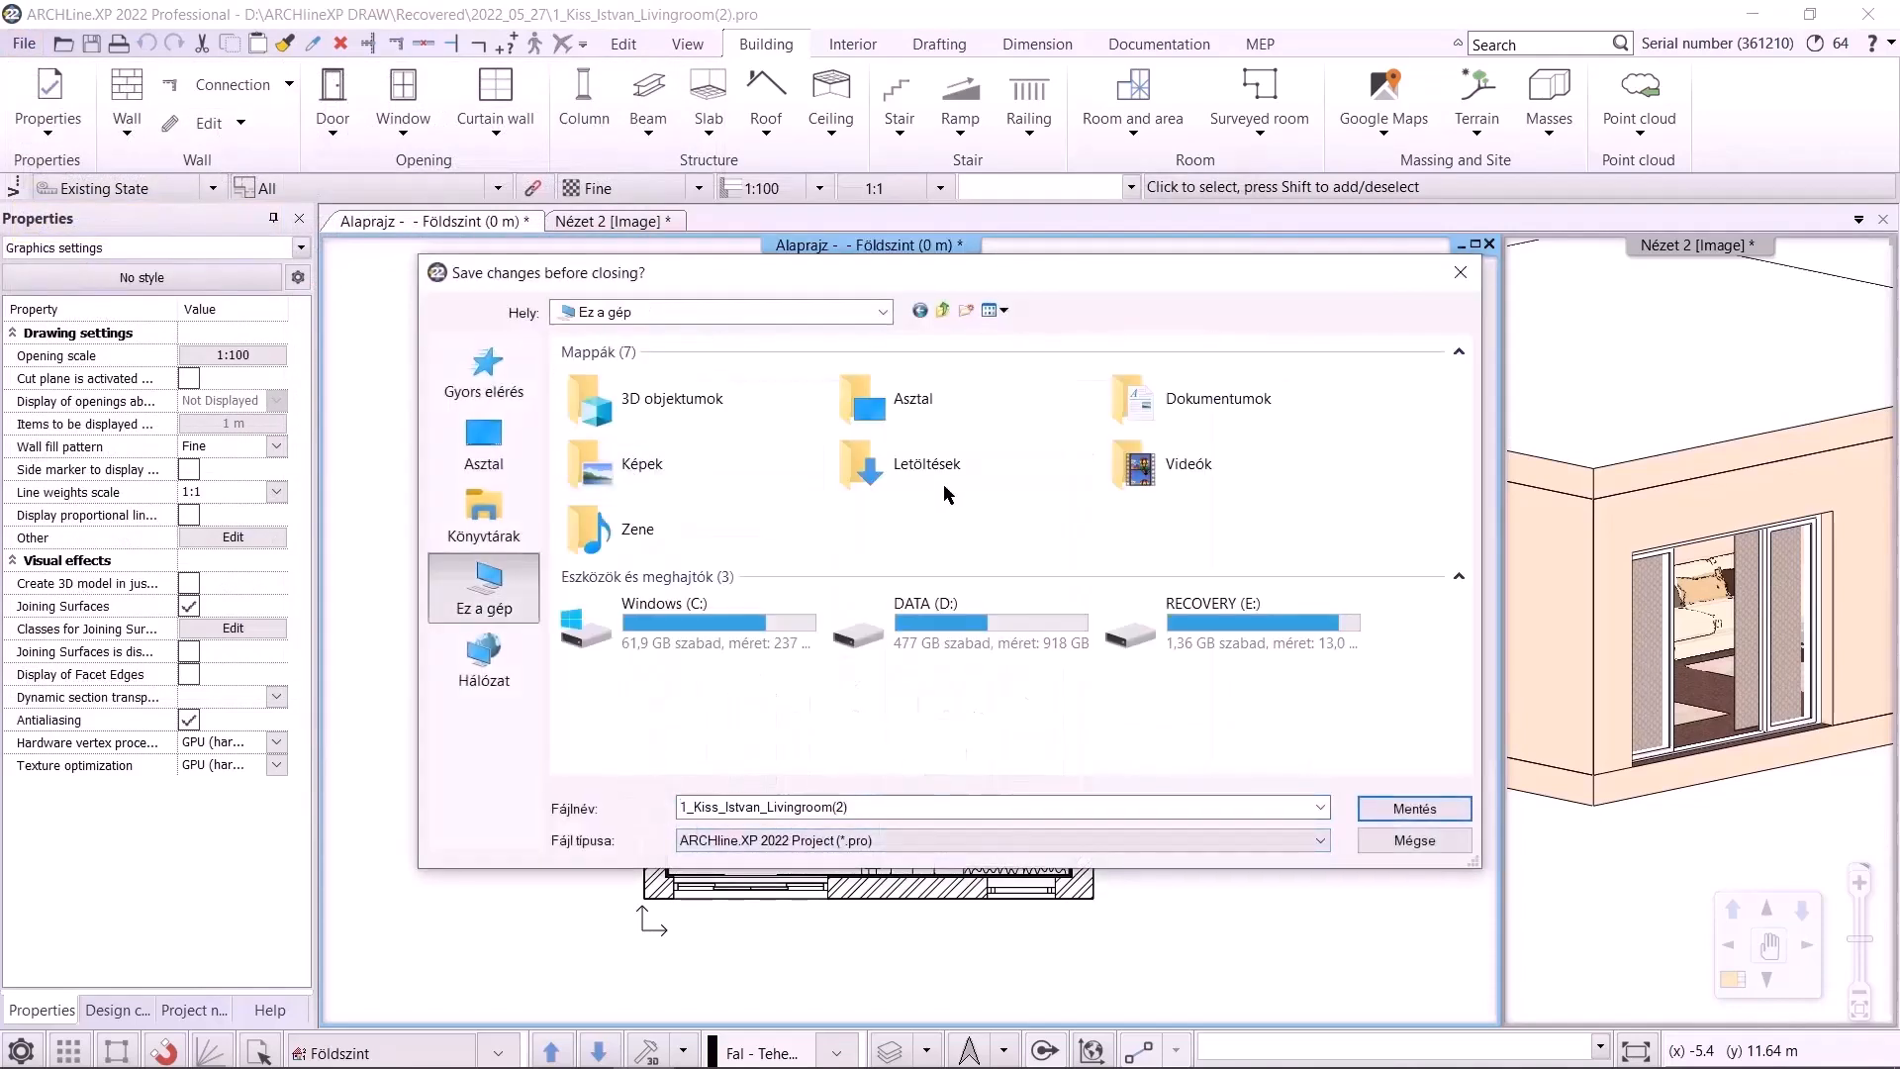
{"action": "double_click", "coordinate": [1187, 398]}
{"action": "double_click", "coordinate": [673, 459]}
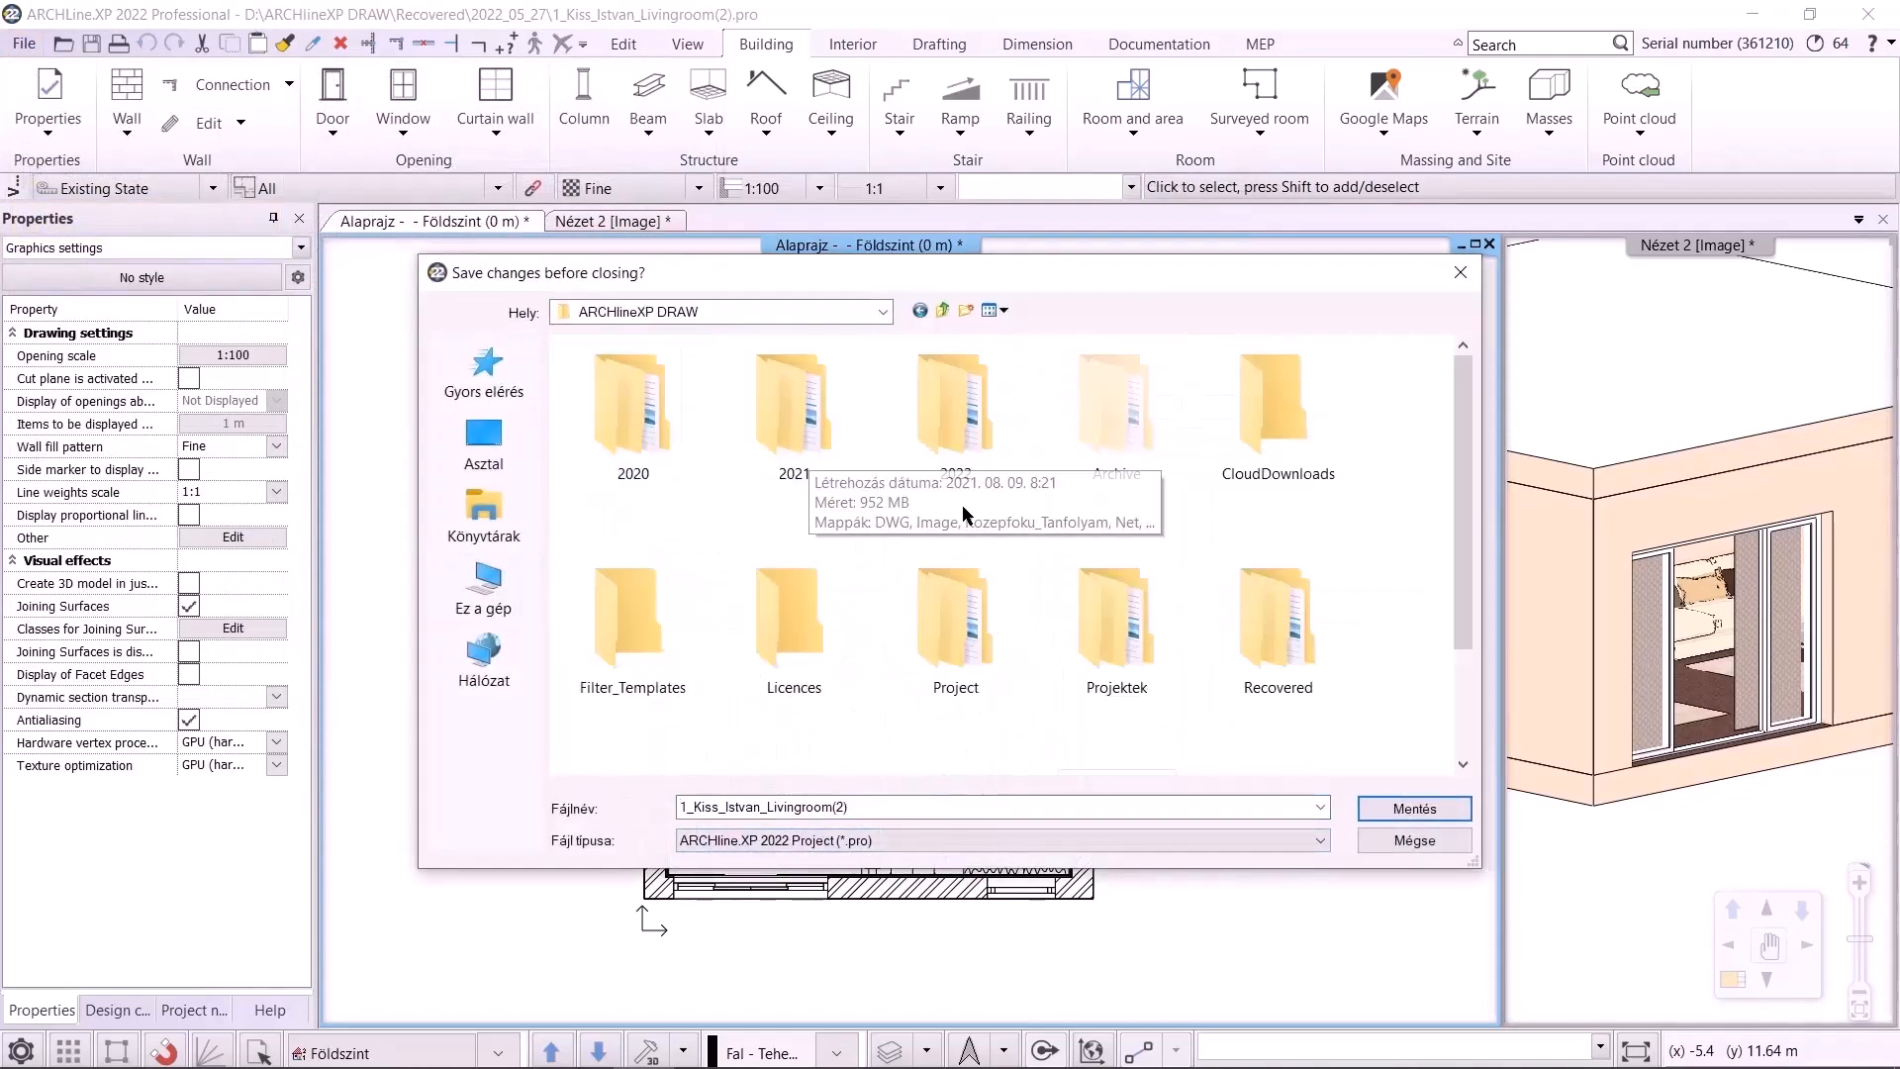
{"action": "double_click", "coordinate": [955, 614]}
{"action": "double_click", "coordinate": [613, 373]}
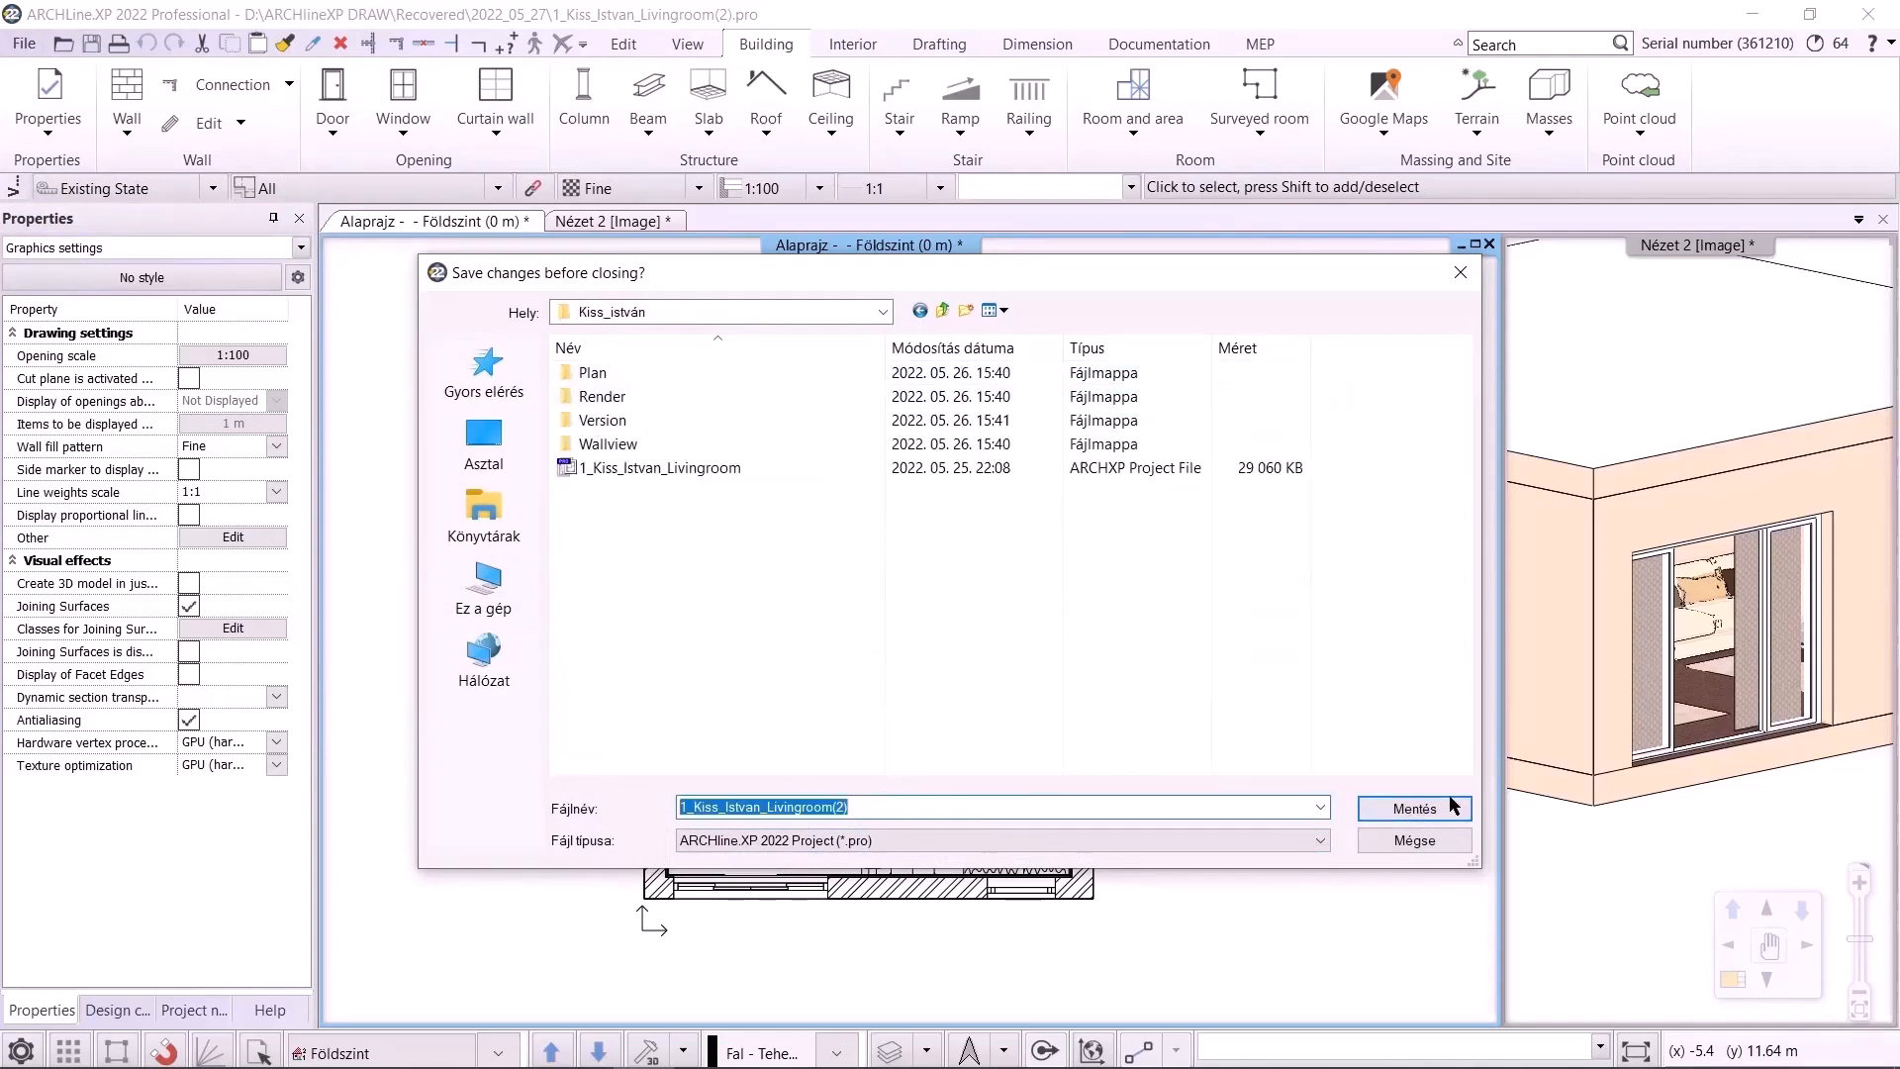
{"action": "left_click", "coordinate": [1451, 805]}
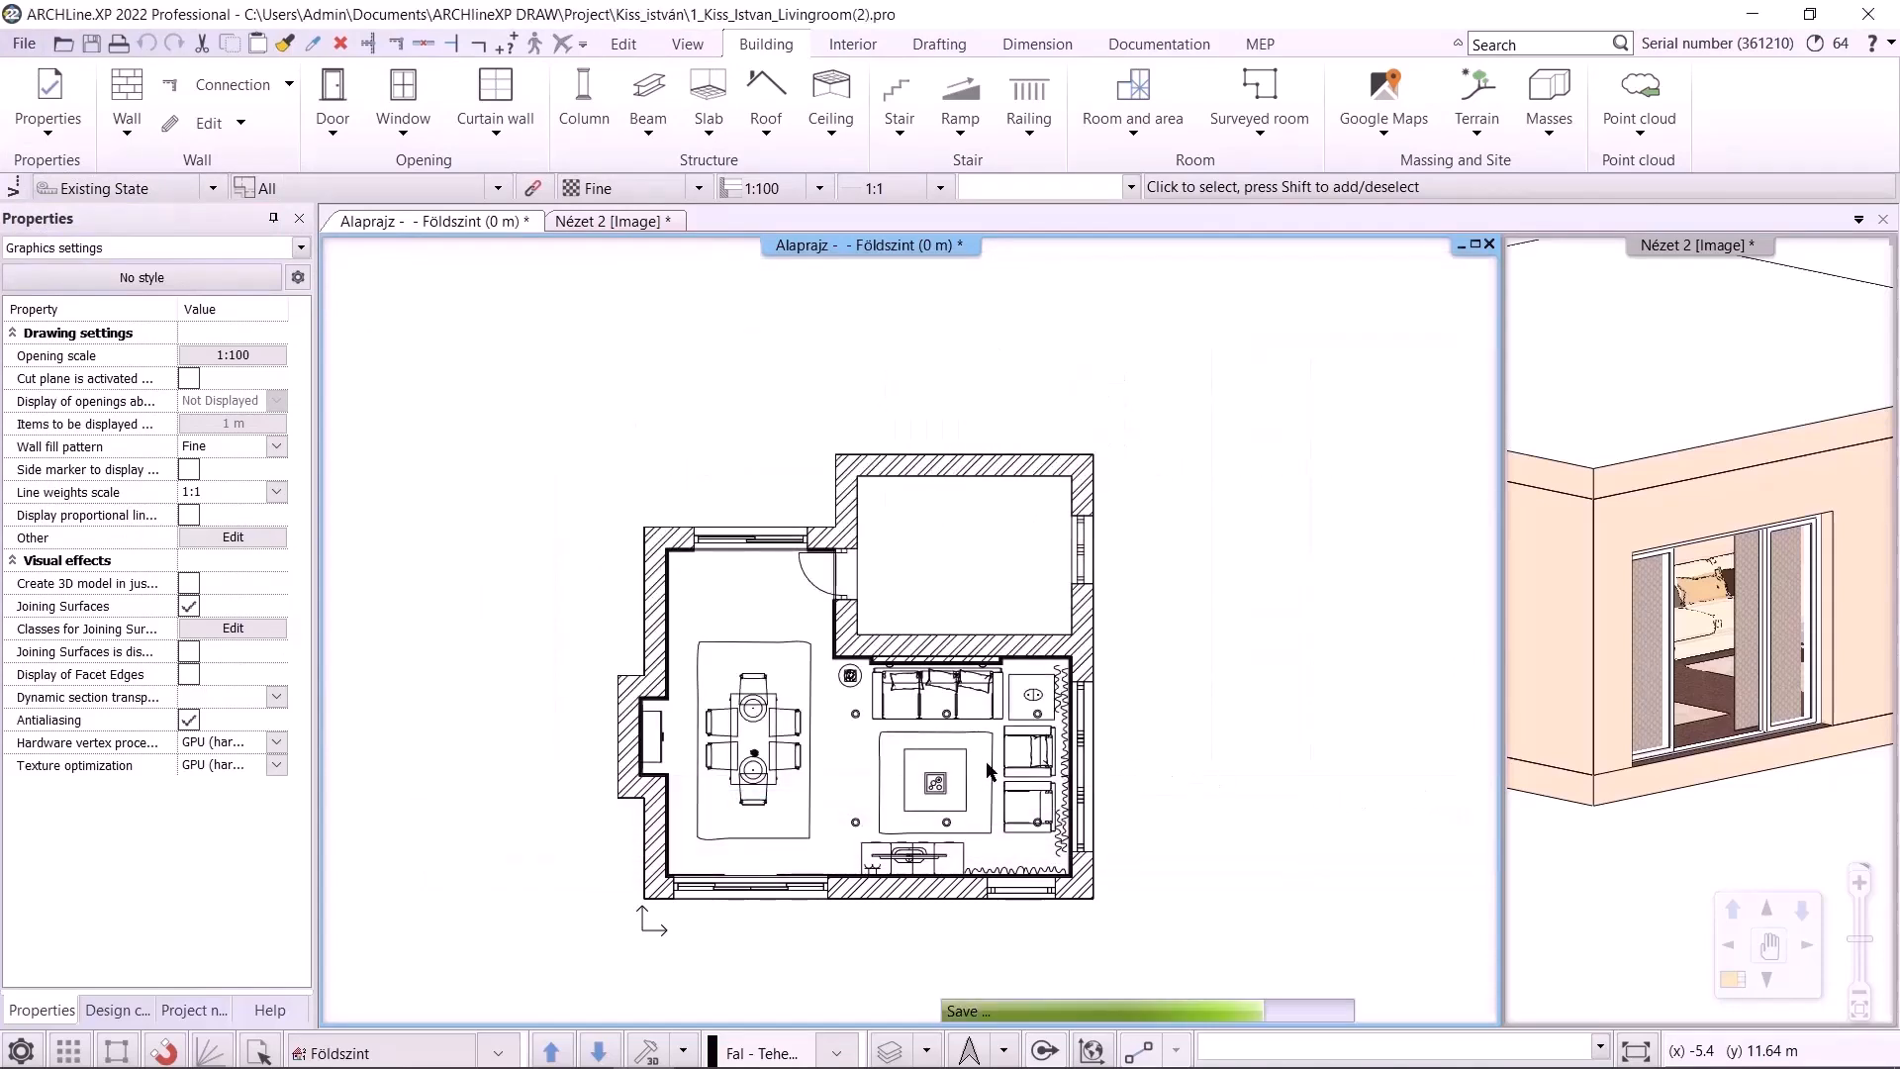
Review the Open and Save backup options, then close them
{"action": "left_click", "coordinate": [24, 1049]}
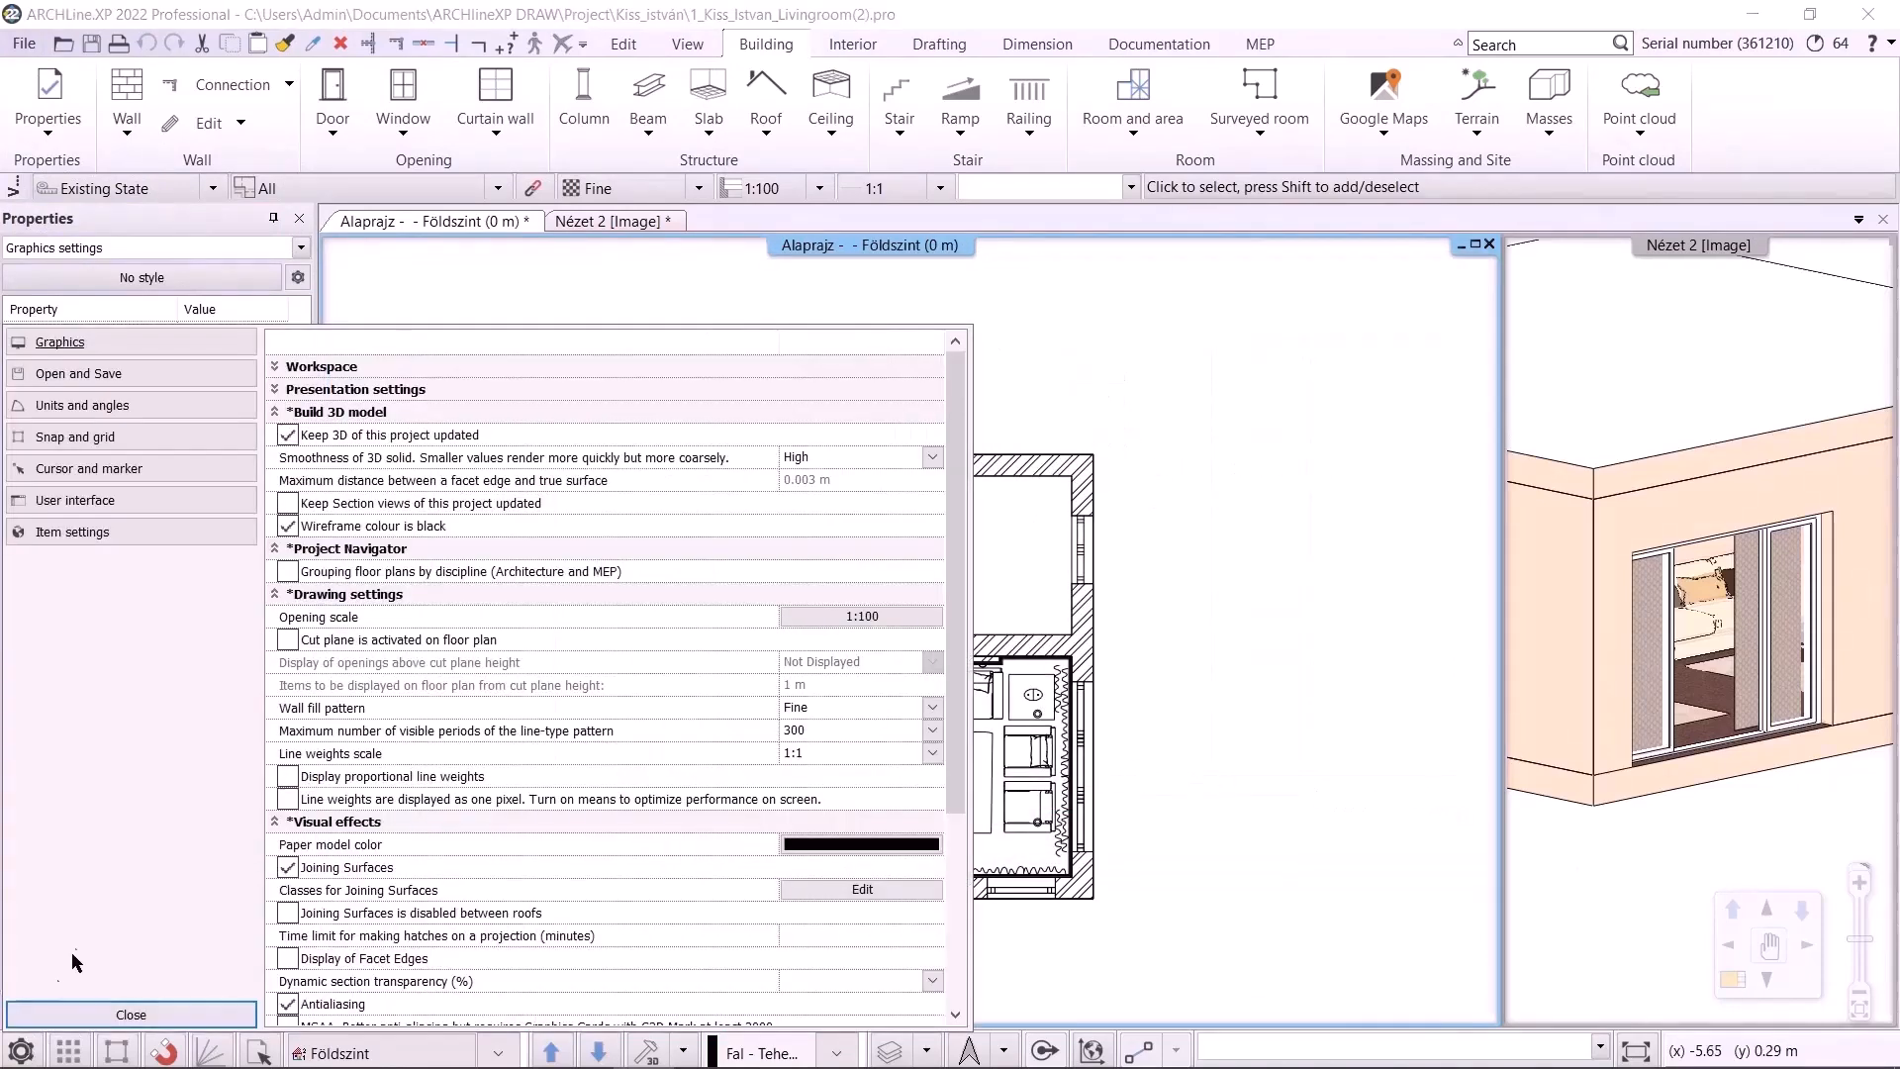
{"action": "left_click", "coordinate": [80, 373]}
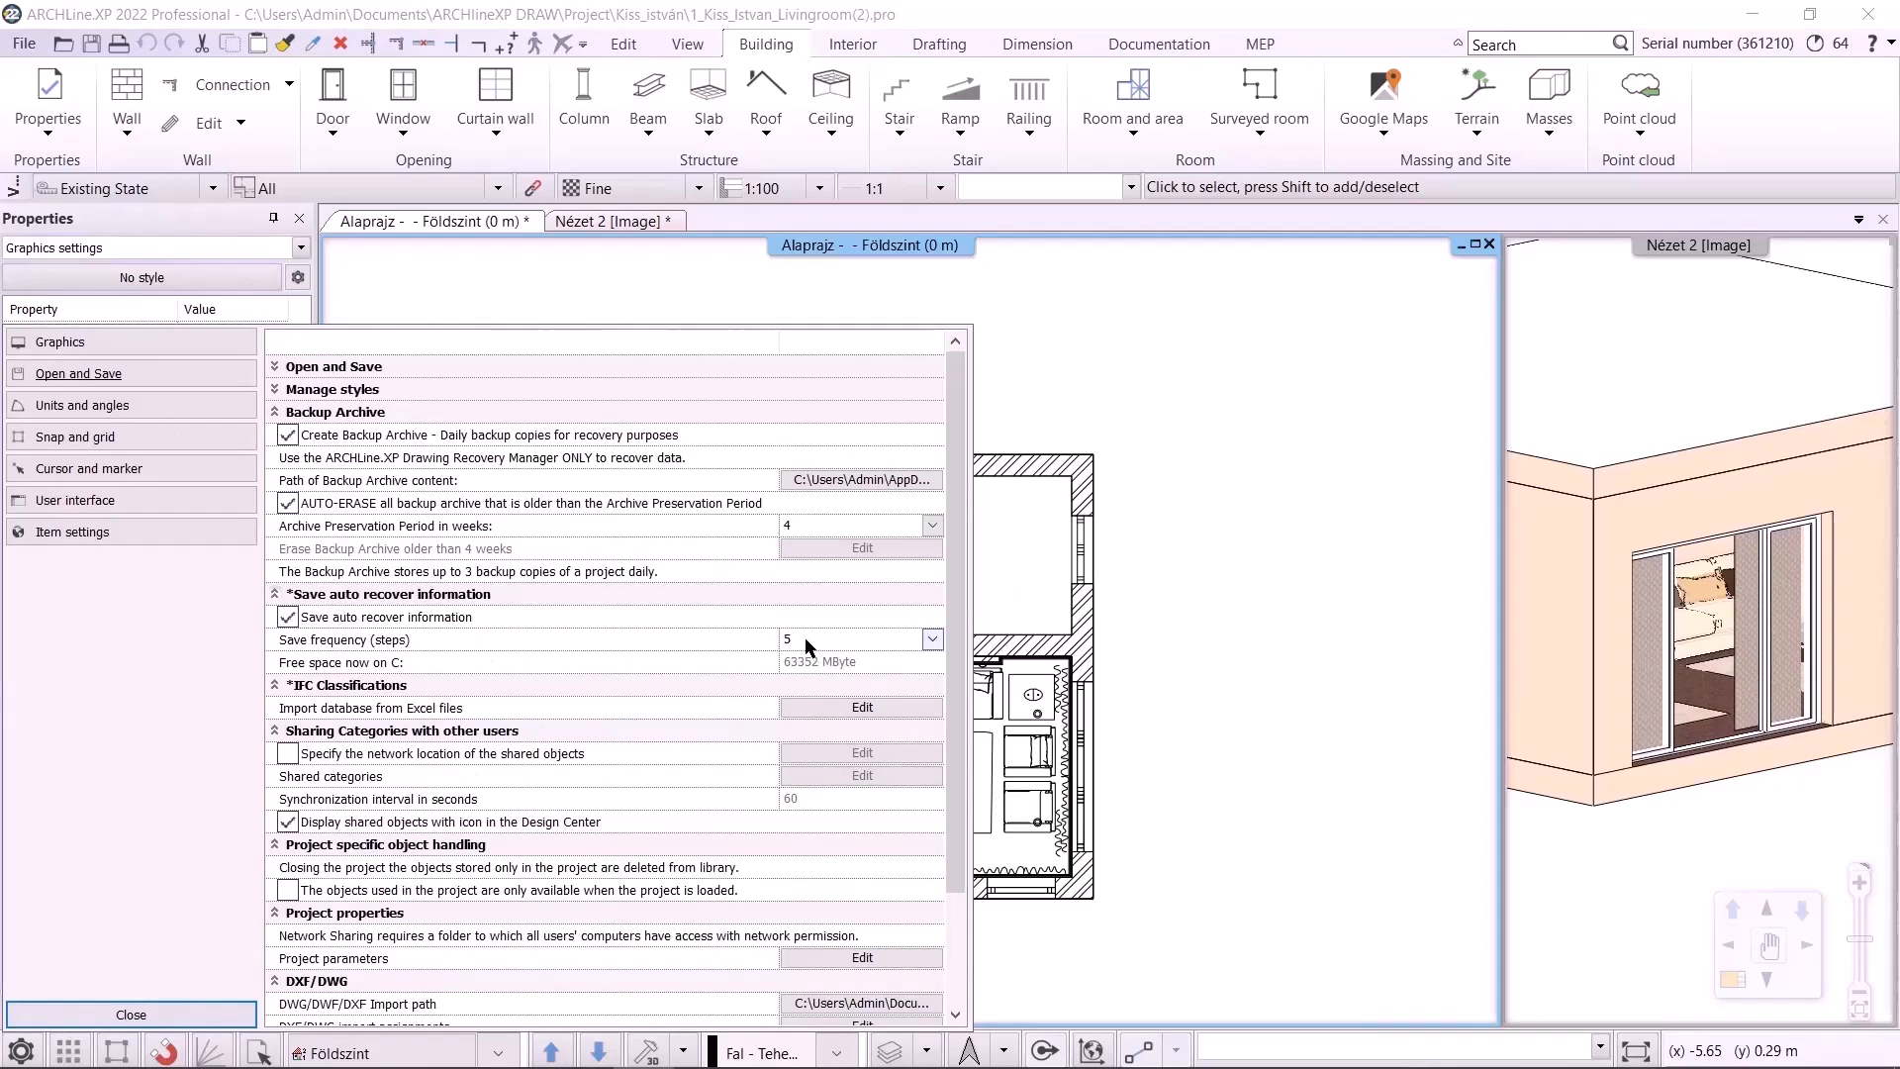
{"action": "left_click", "coordinate": [107, 1014]}
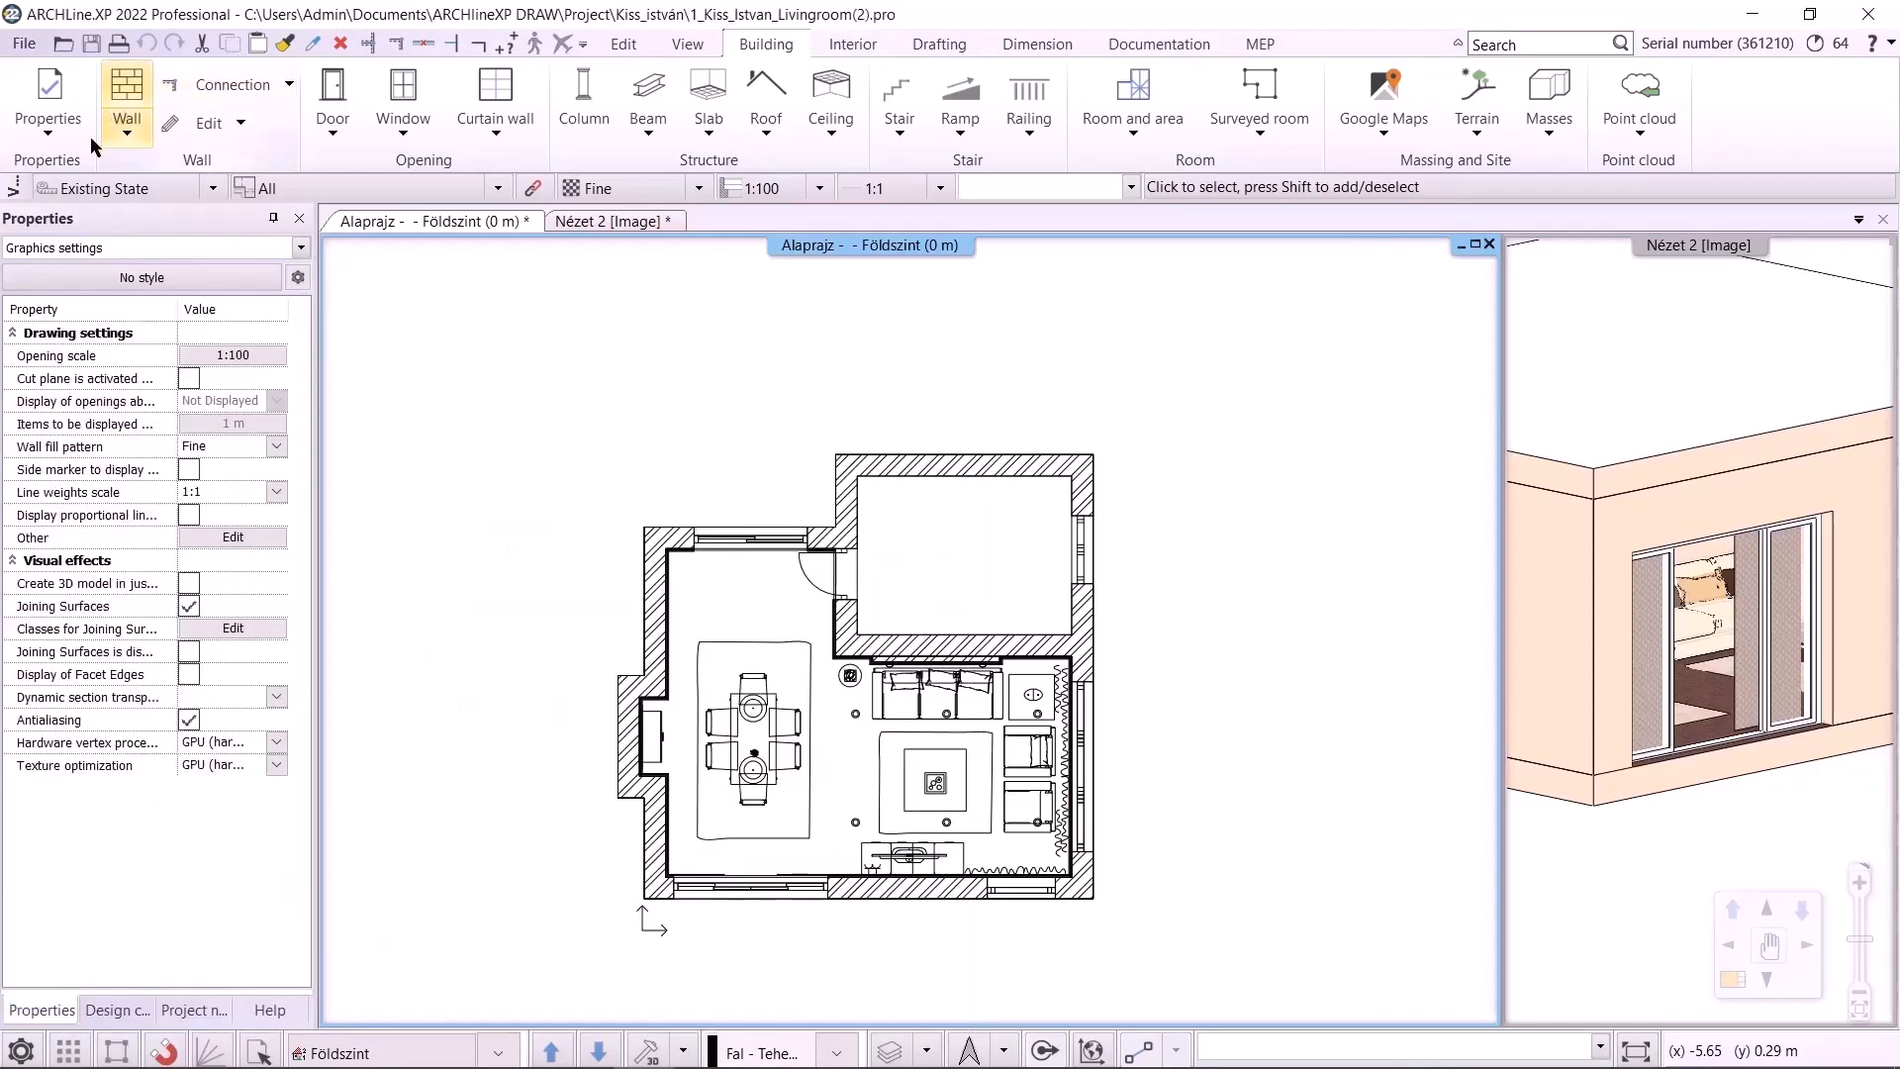
Draw a stepped wall beside the floor plan and close the program without saving it
{"action": "left_click", "coordinate": [127, 123]}
{"action": "left_click", "coordinate": [168, 170]}
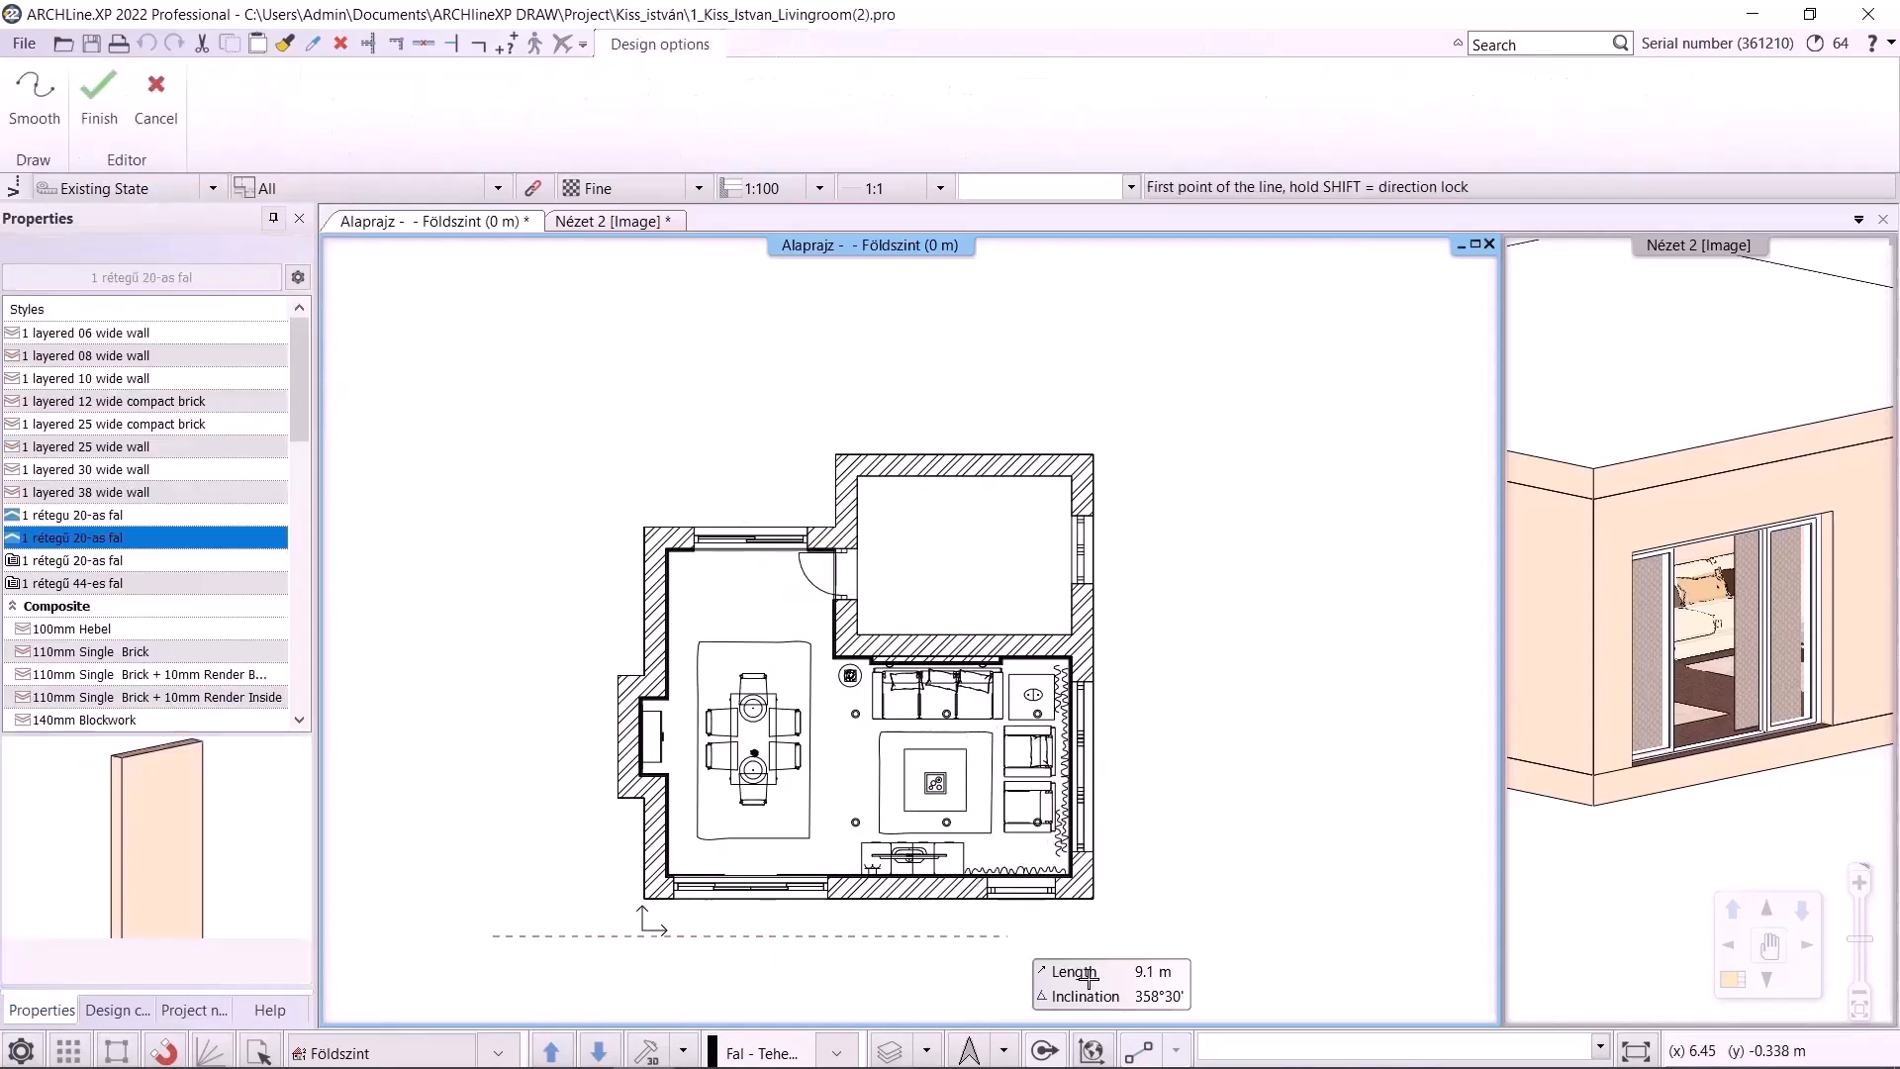
{"action": "middle_click_drag", "start_coordinate": [1234, 666], "coordinate": [918, 598]}
{"action": "left_click", "coordinate": [902, 577]}
{"action": "left_click", "coordinate": [979, 577]}
{"action": "left_click", "coordinate": [980, 638]}
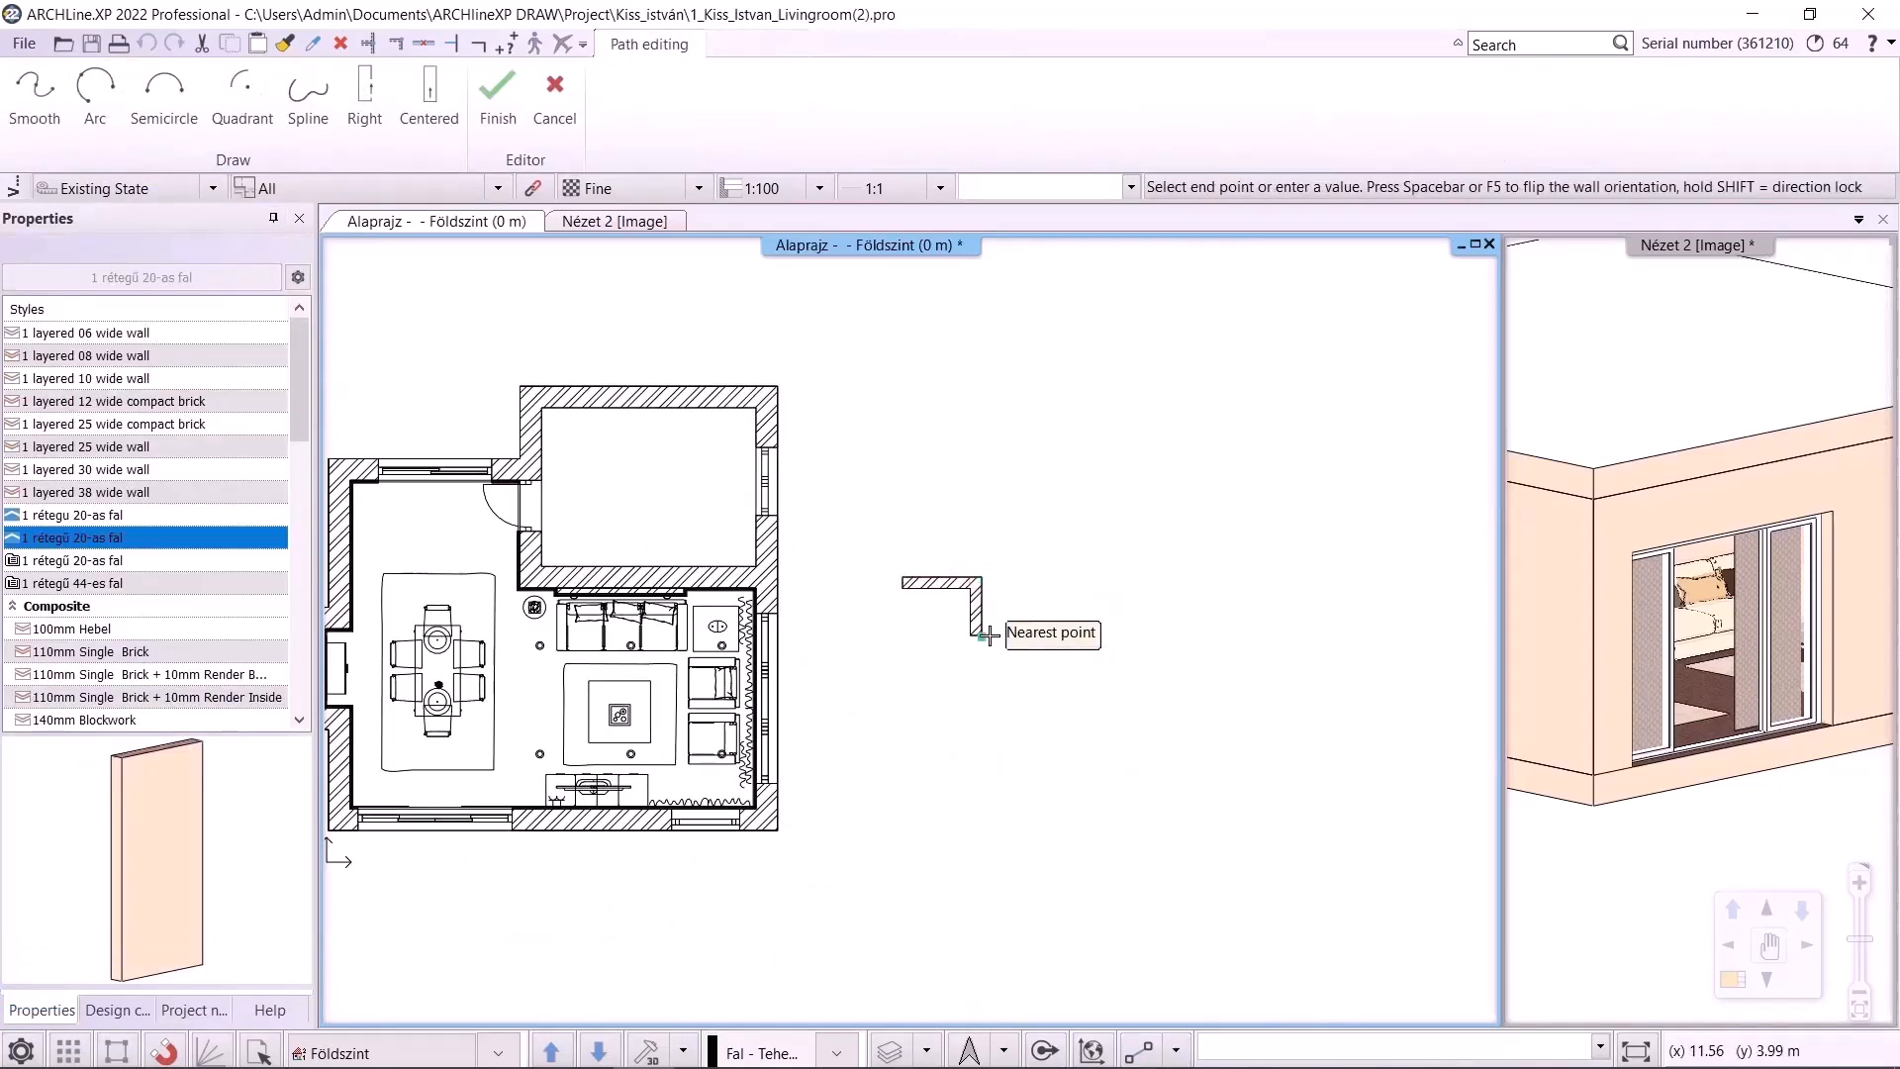
{"action": "left_click", "coordinate": [1027, 638]}
{"action": "left_click", "coordinate": [1028, 684]}
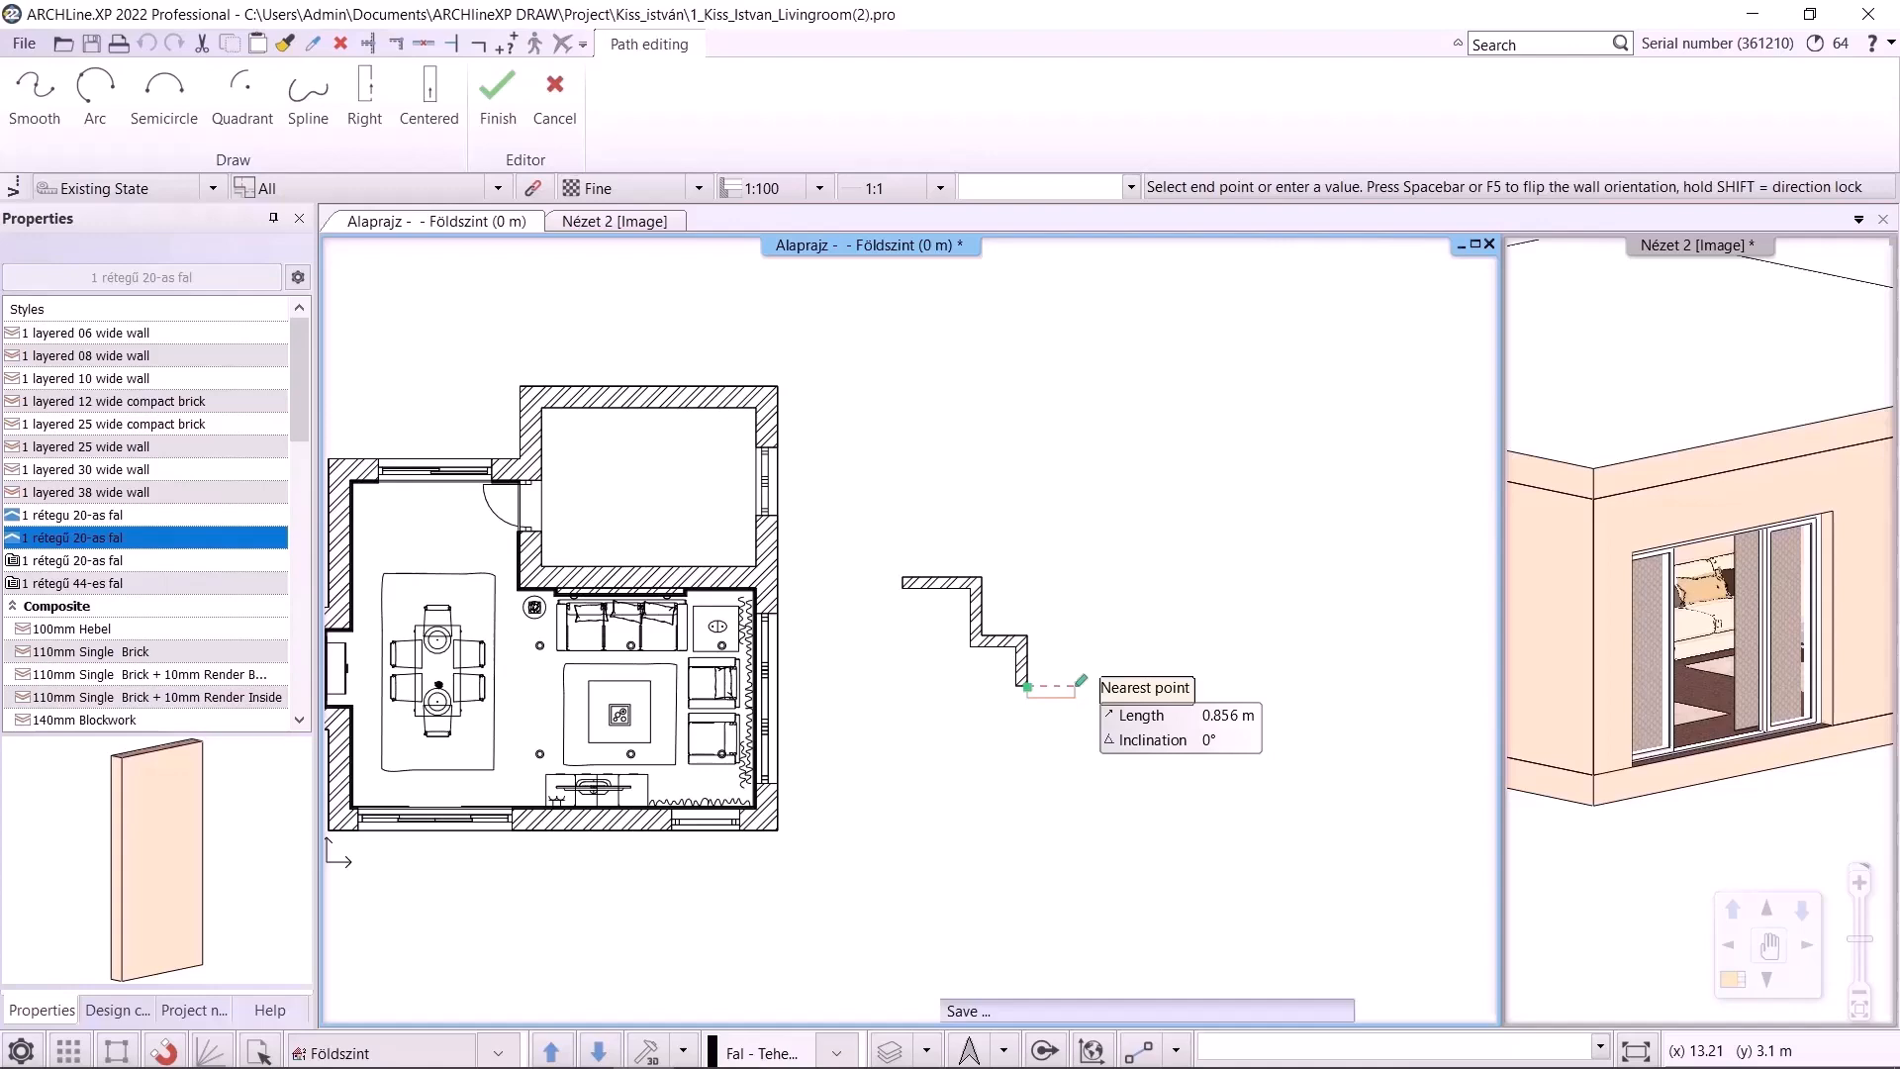
{"action": "left_click", "coordinate": [1079, 683]}
{"action": "key", "text": "Escape"}
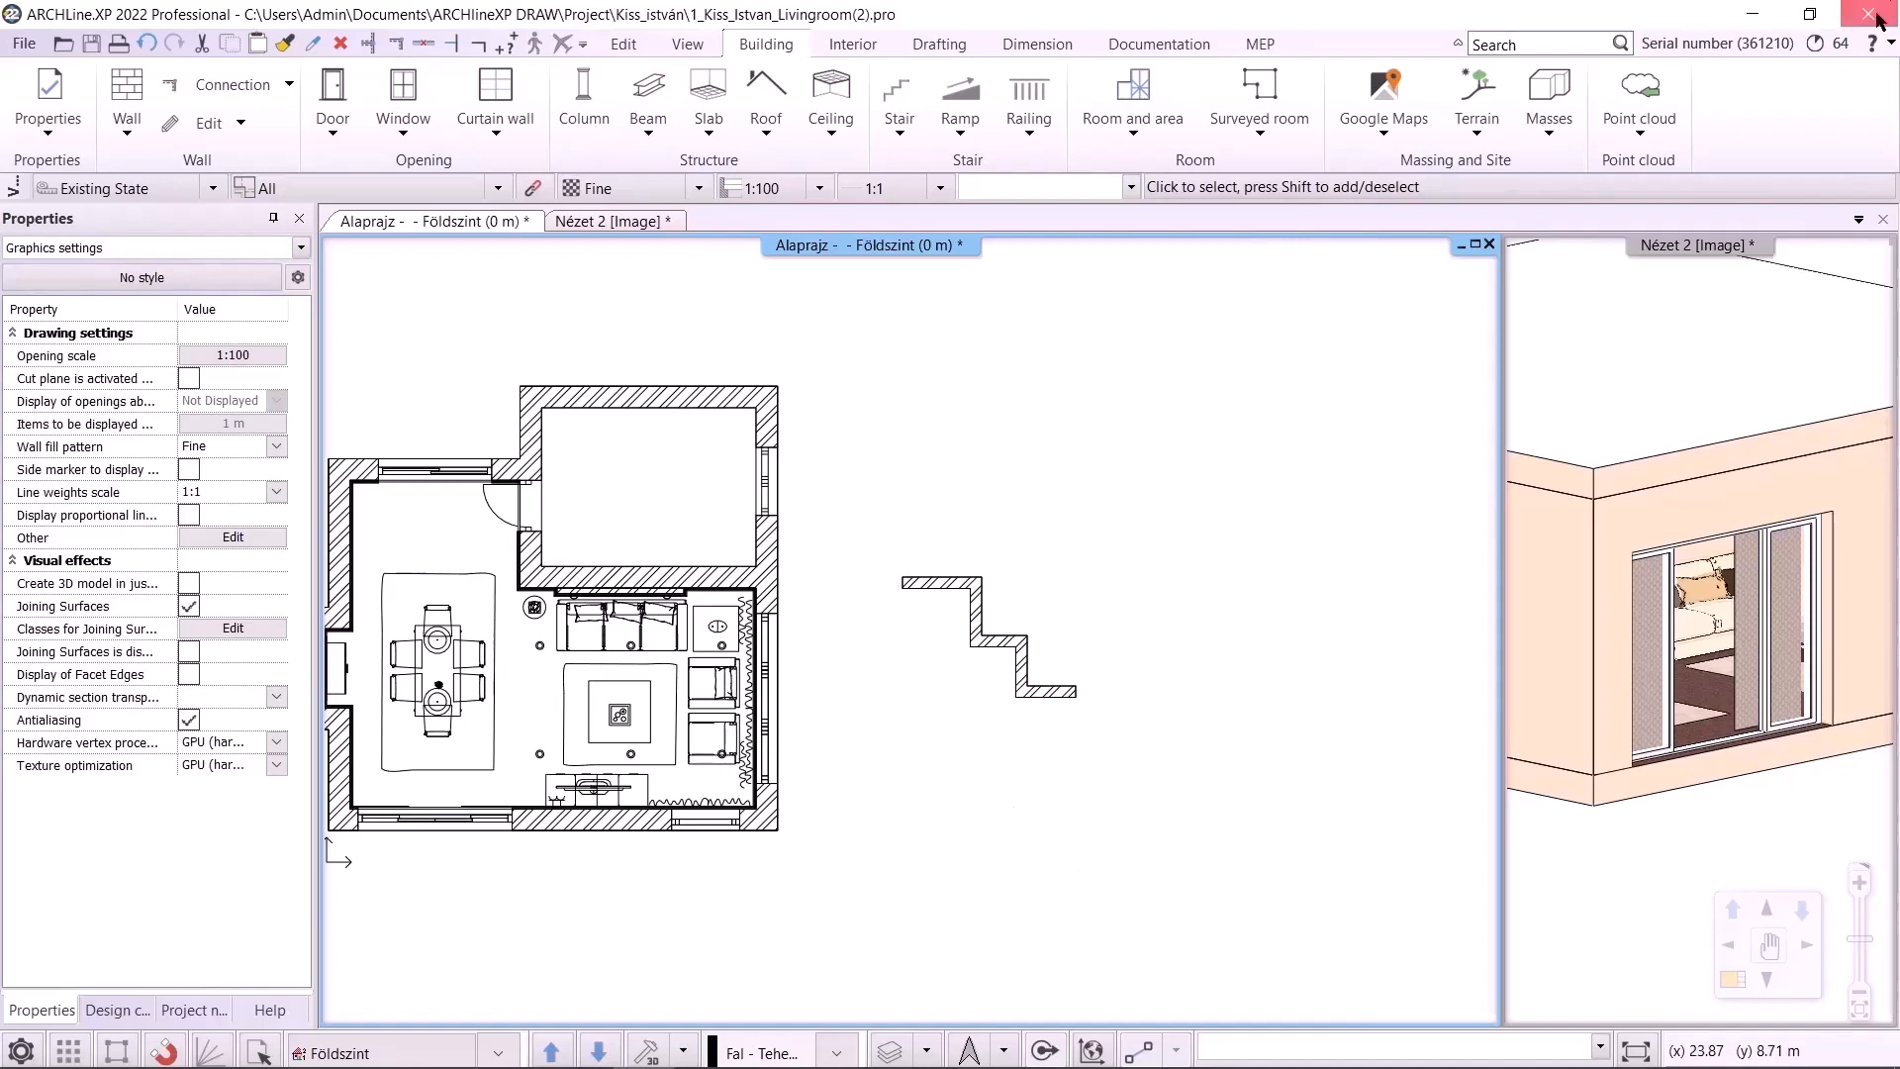
{"action": "key", "text": "alt+F4"}
{"action": "left_click", "coordinate": [787, 629]}
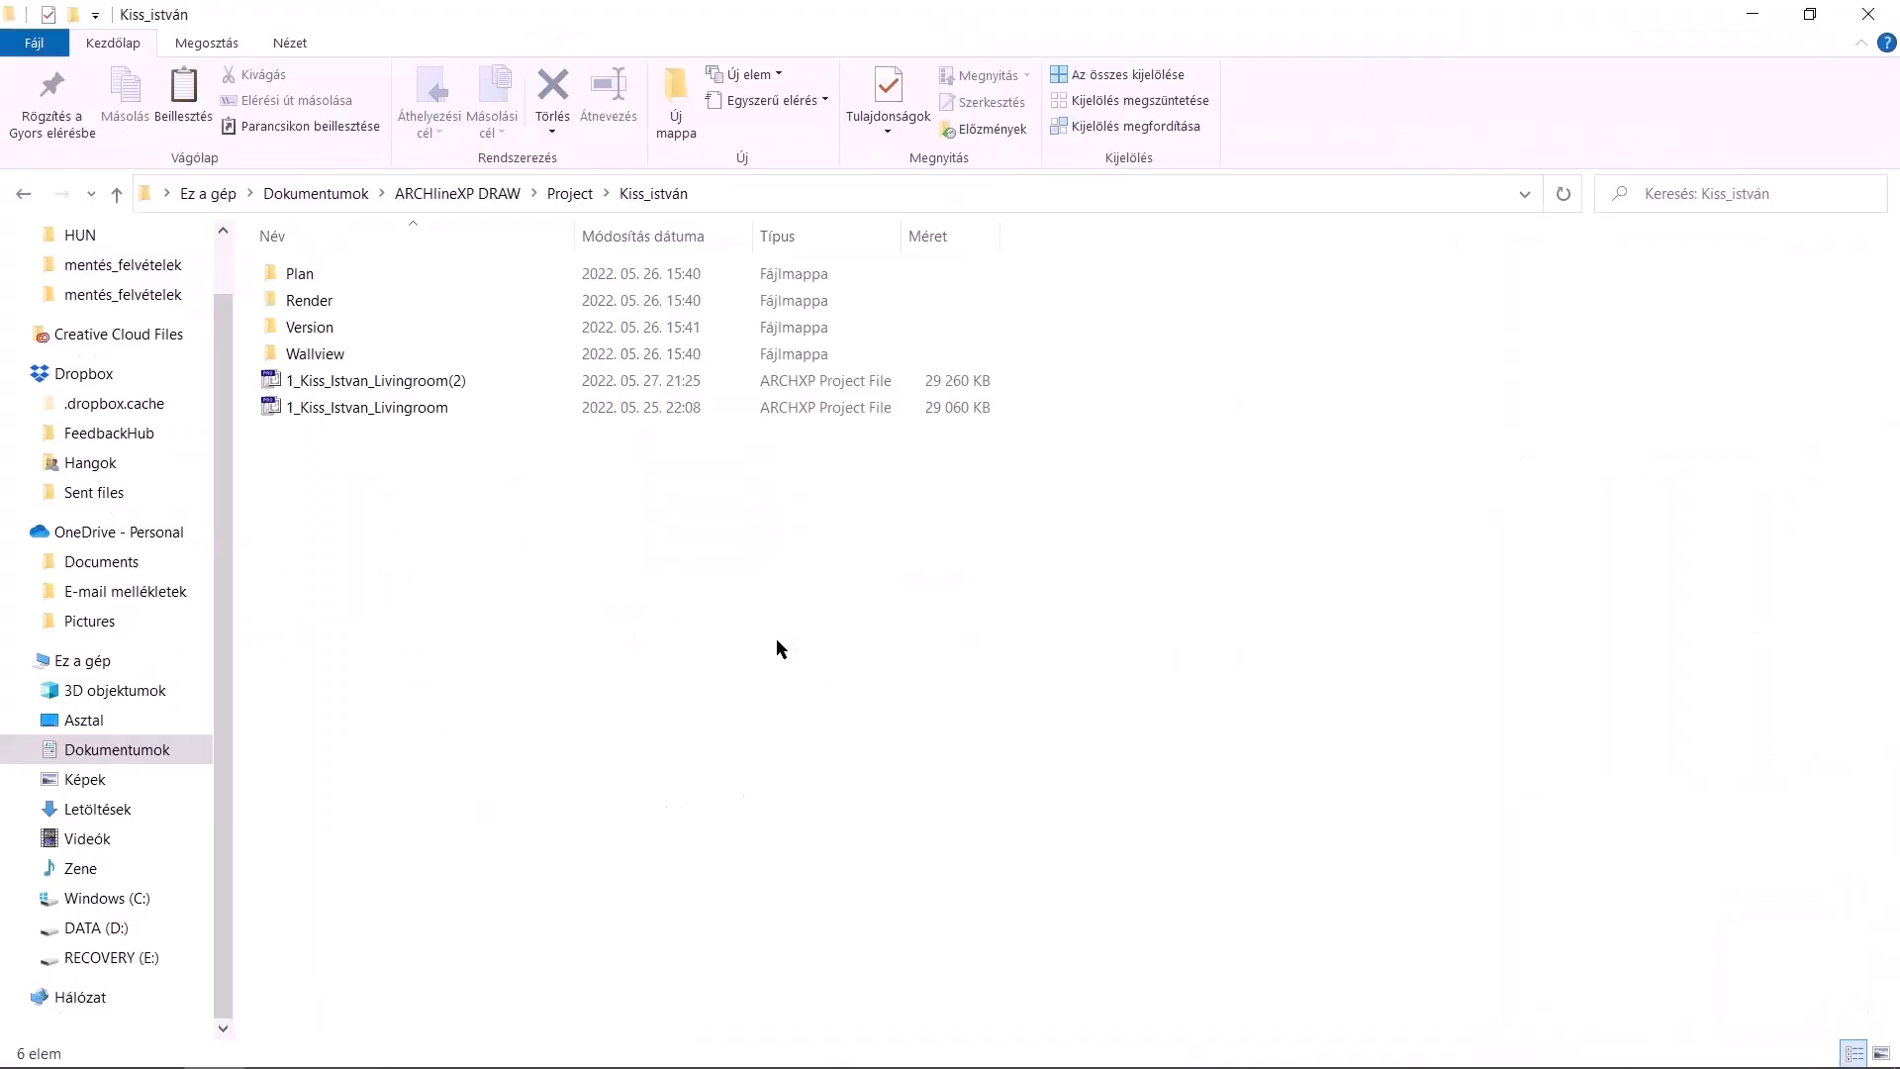
{"action": "right_click", "coordinate": [371, 382]}
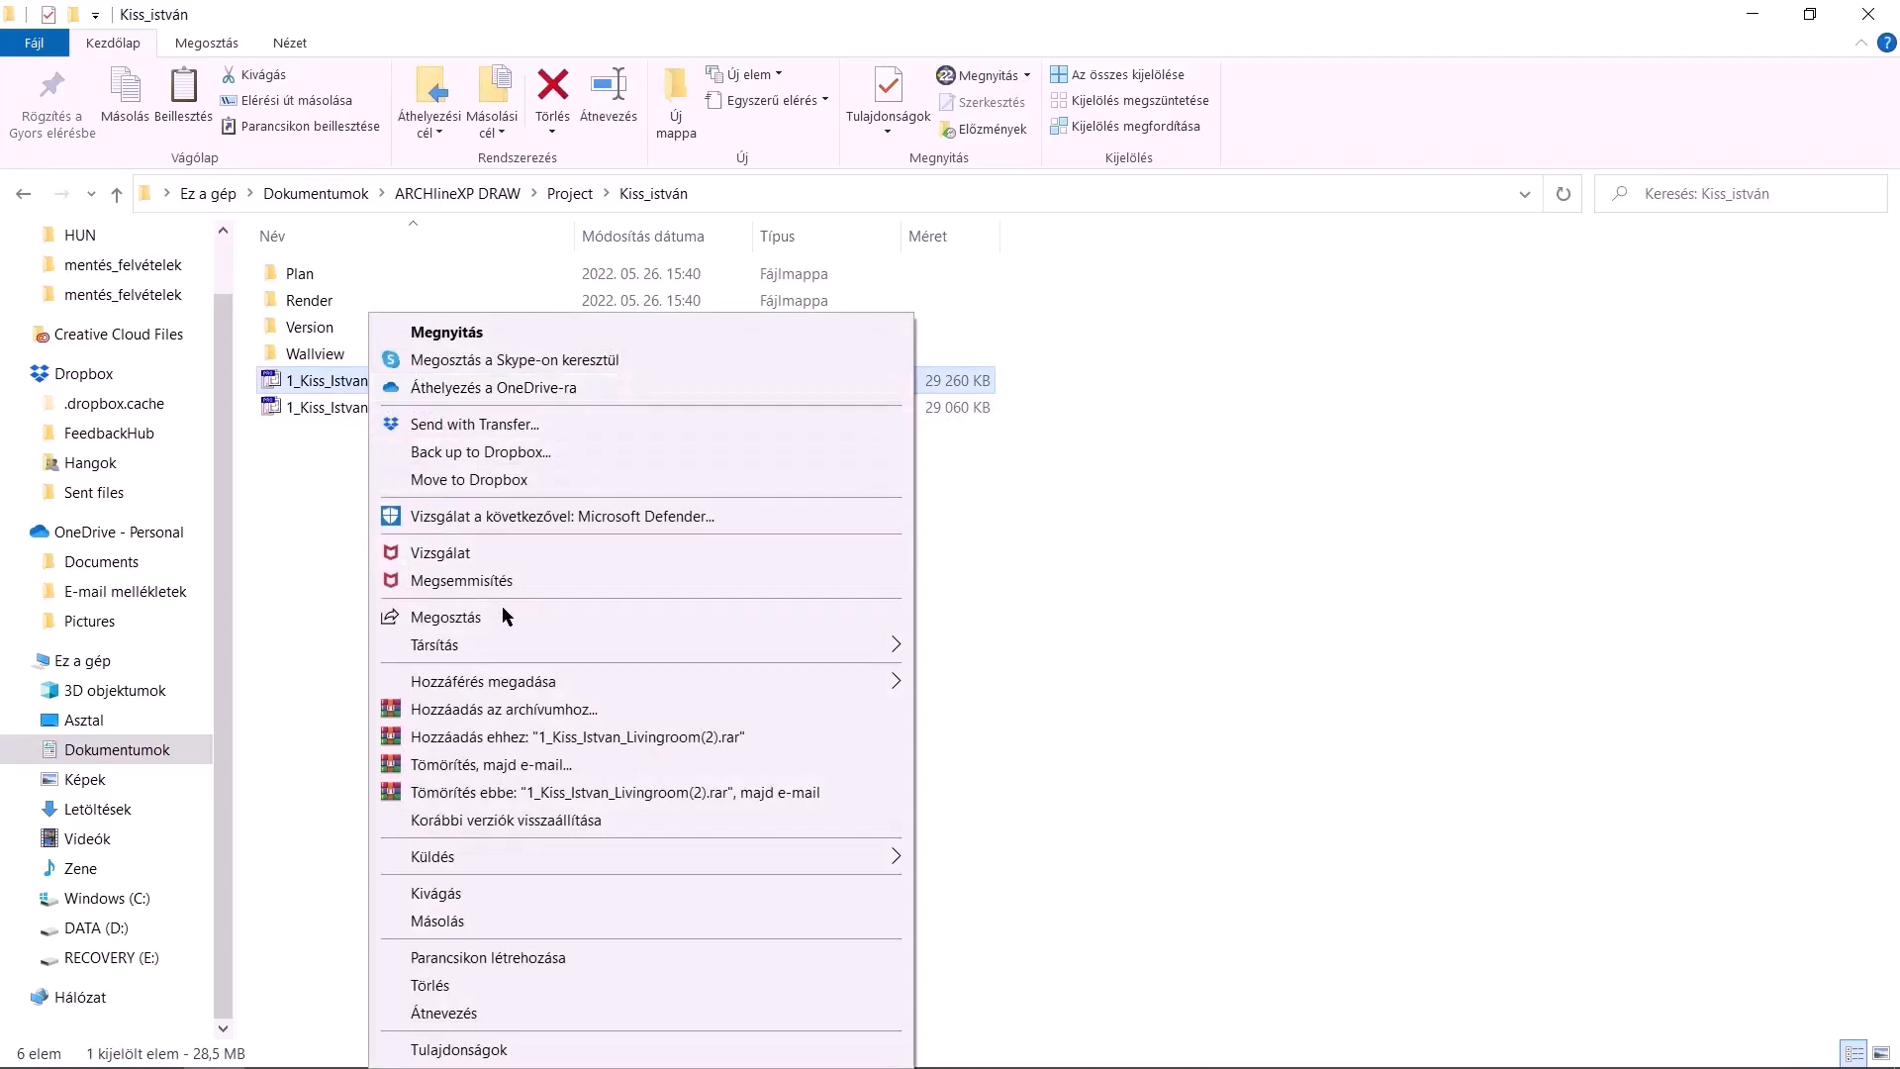
{"action": "mouse_move", "coordinate": [876, 651]}
{"action": "left_click", "coordinate": [1014, 704]}
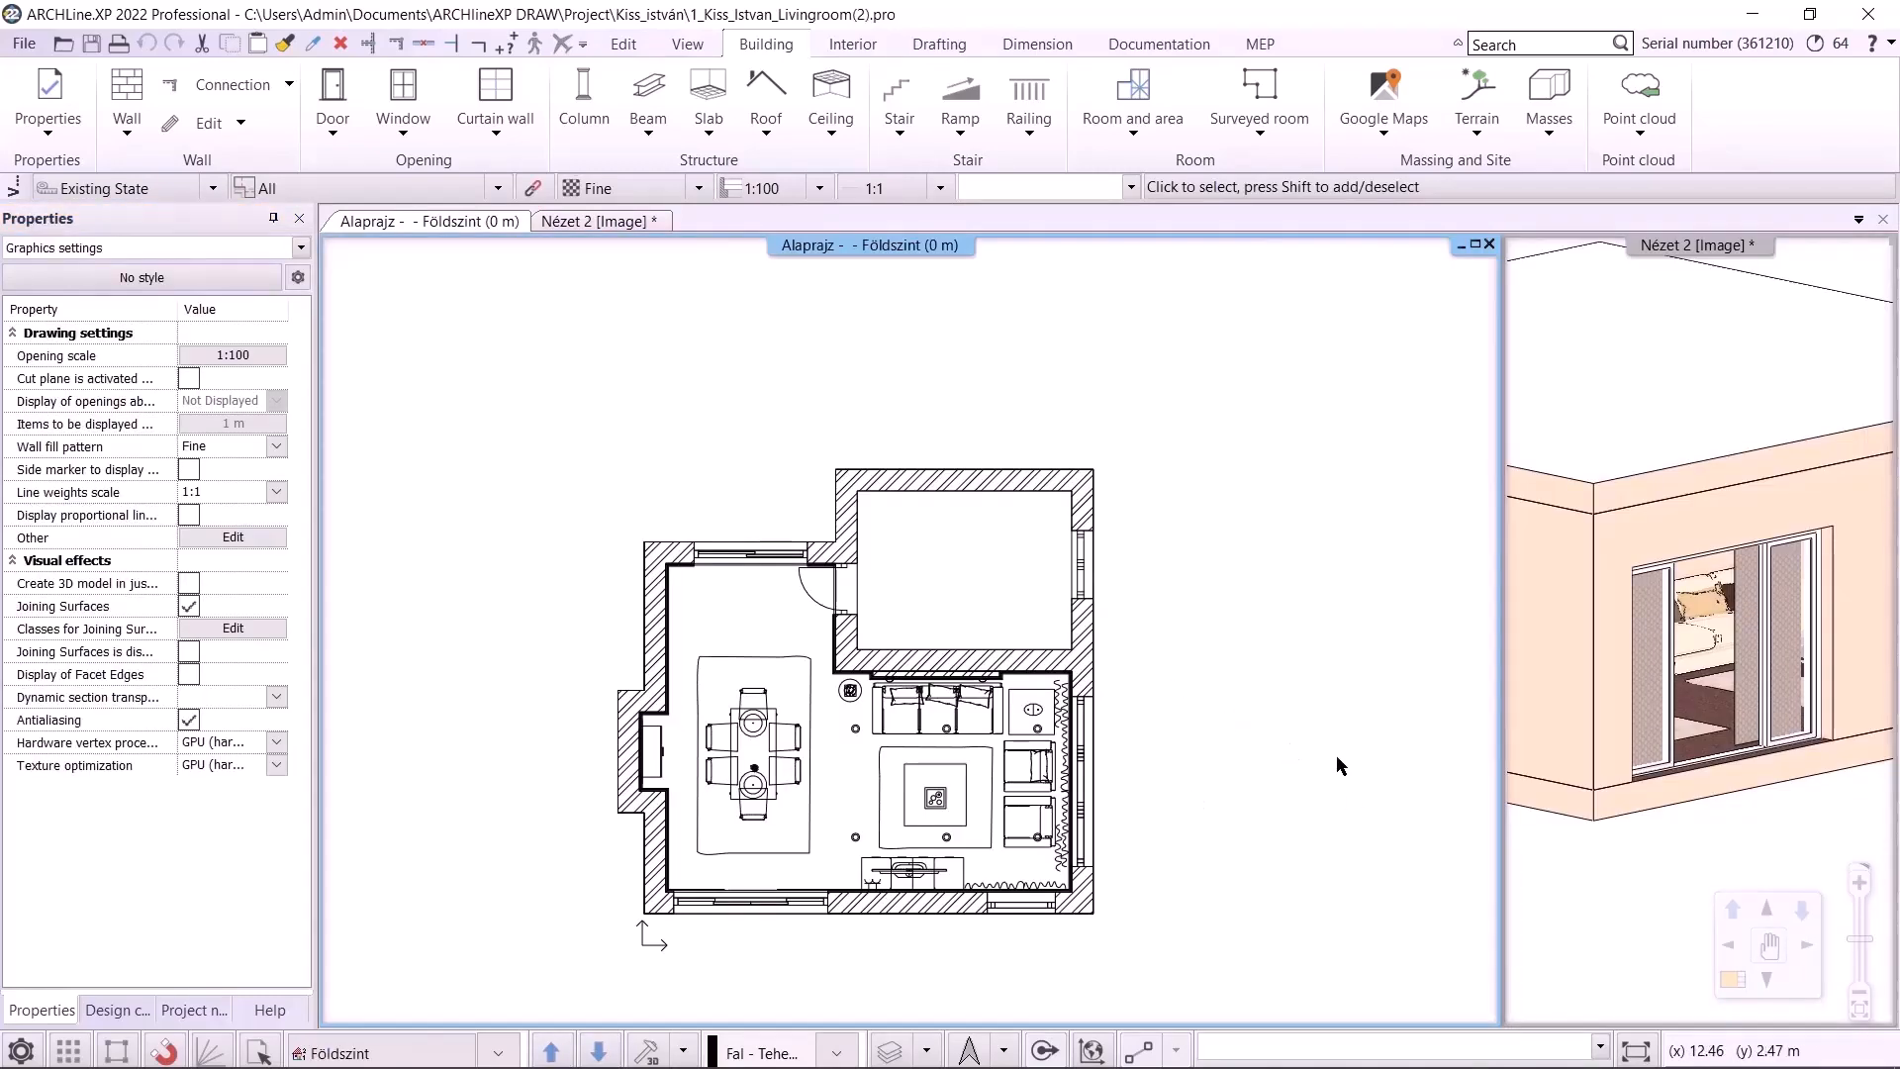
{"action": "middle_click_drag", "start_coordinate": [1347, 822], "coordinate": [1206, 764]}
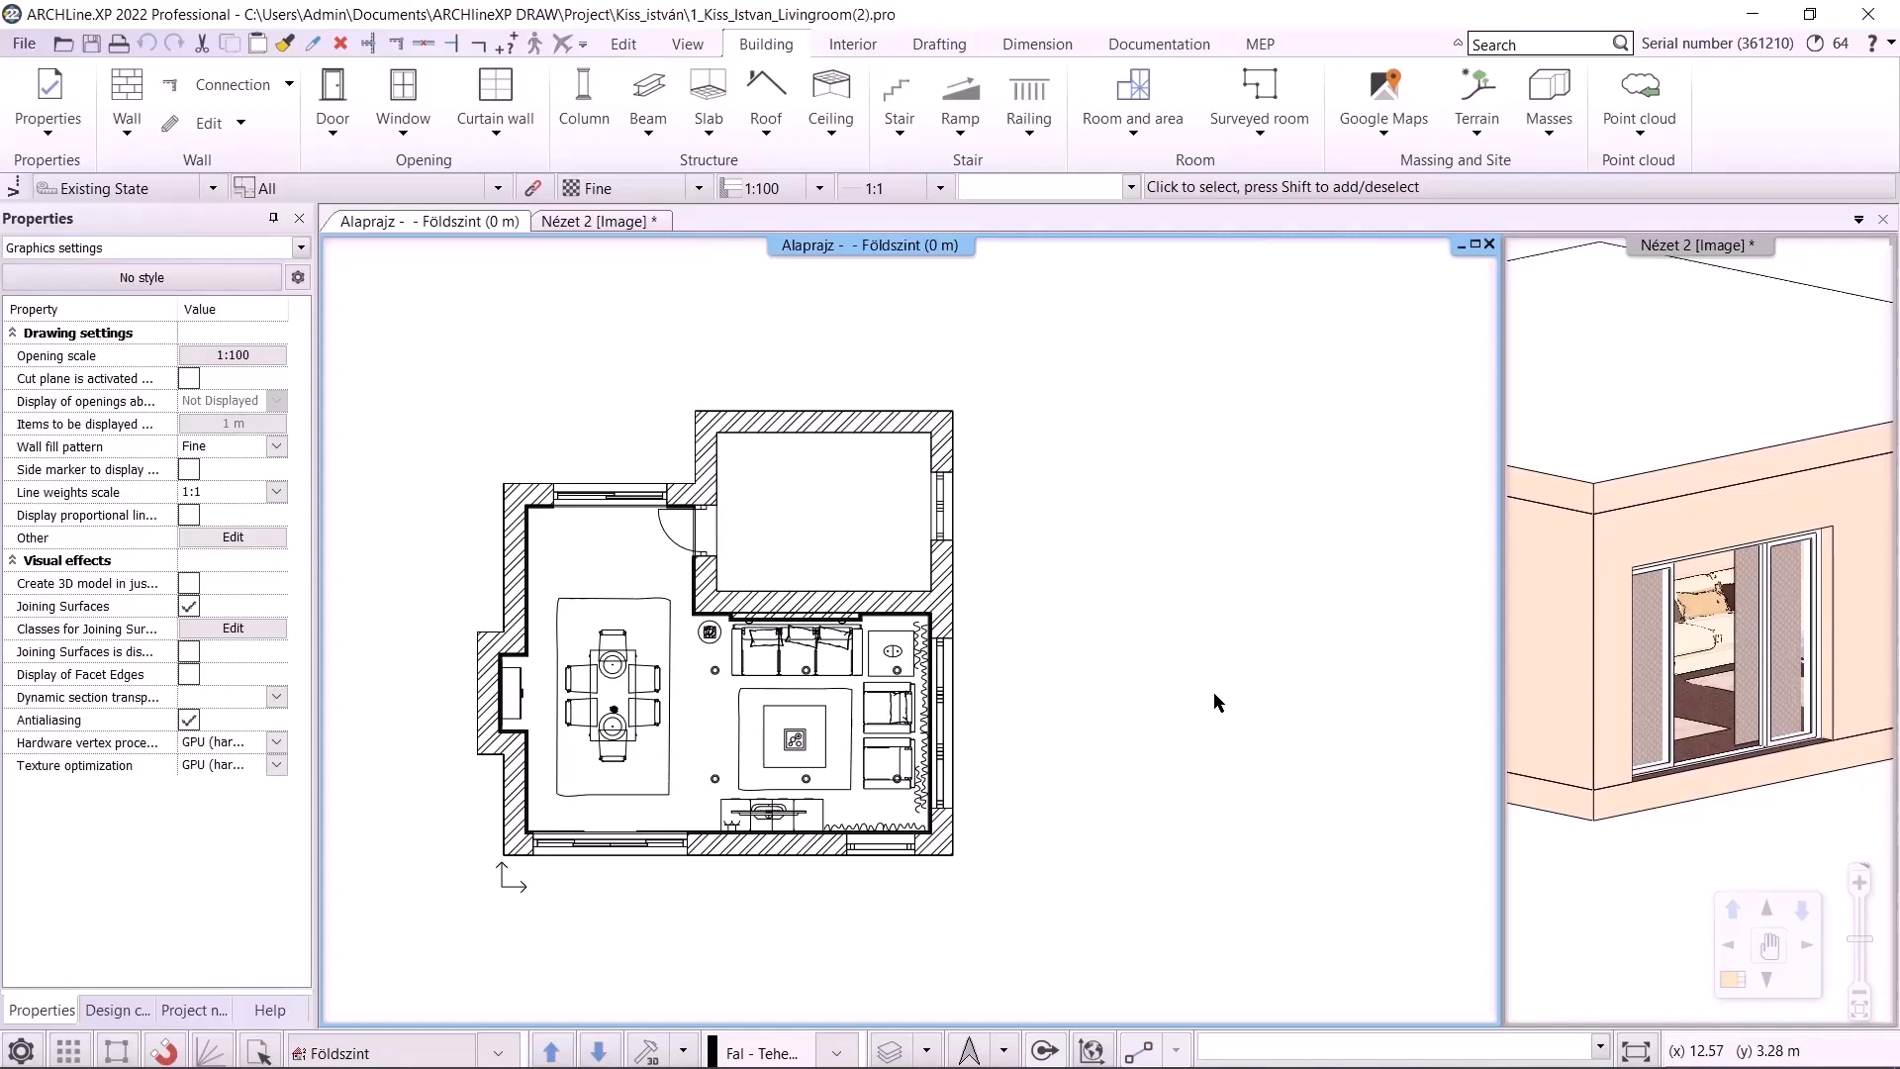
{"action": "left_click", "coordinate": [215, 1047]}
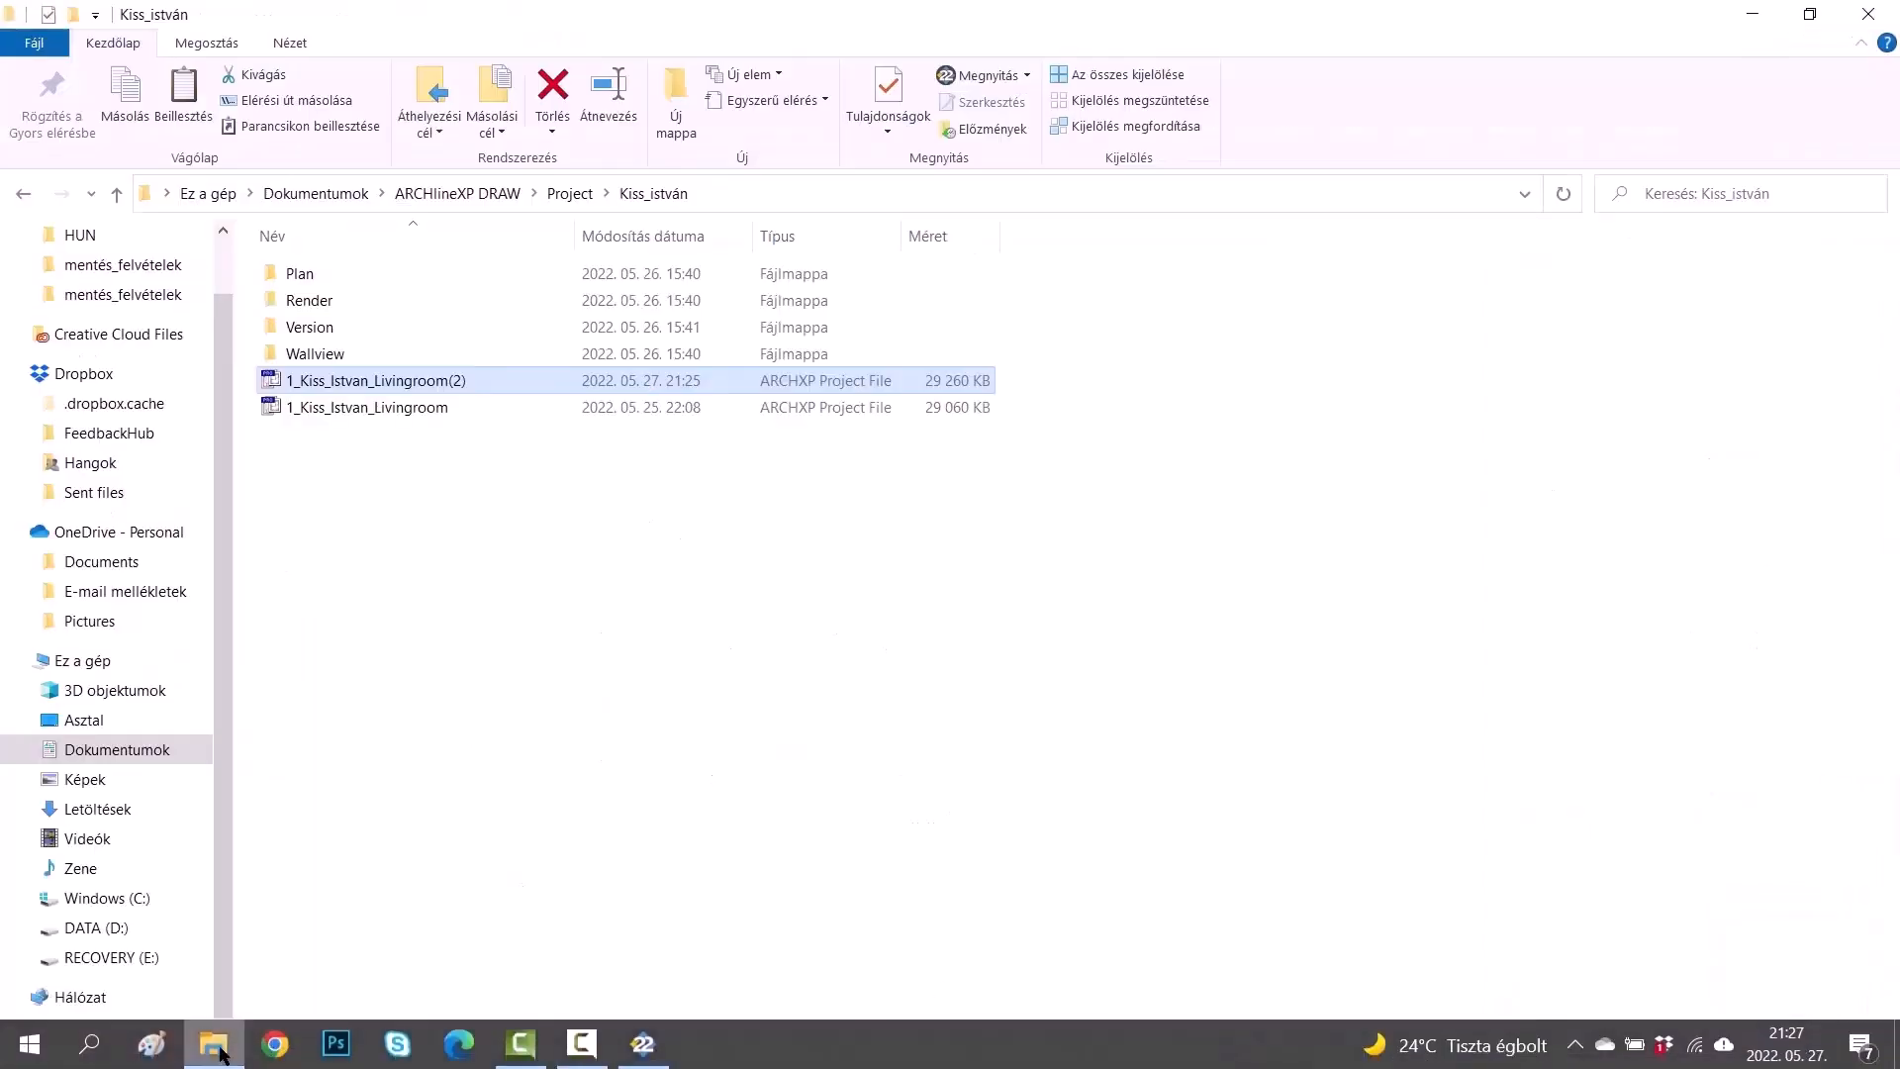
{"action": "left_click", "coordinate": [380, 501]}
{"action": "left_click", "coordinate": [360, 382]}
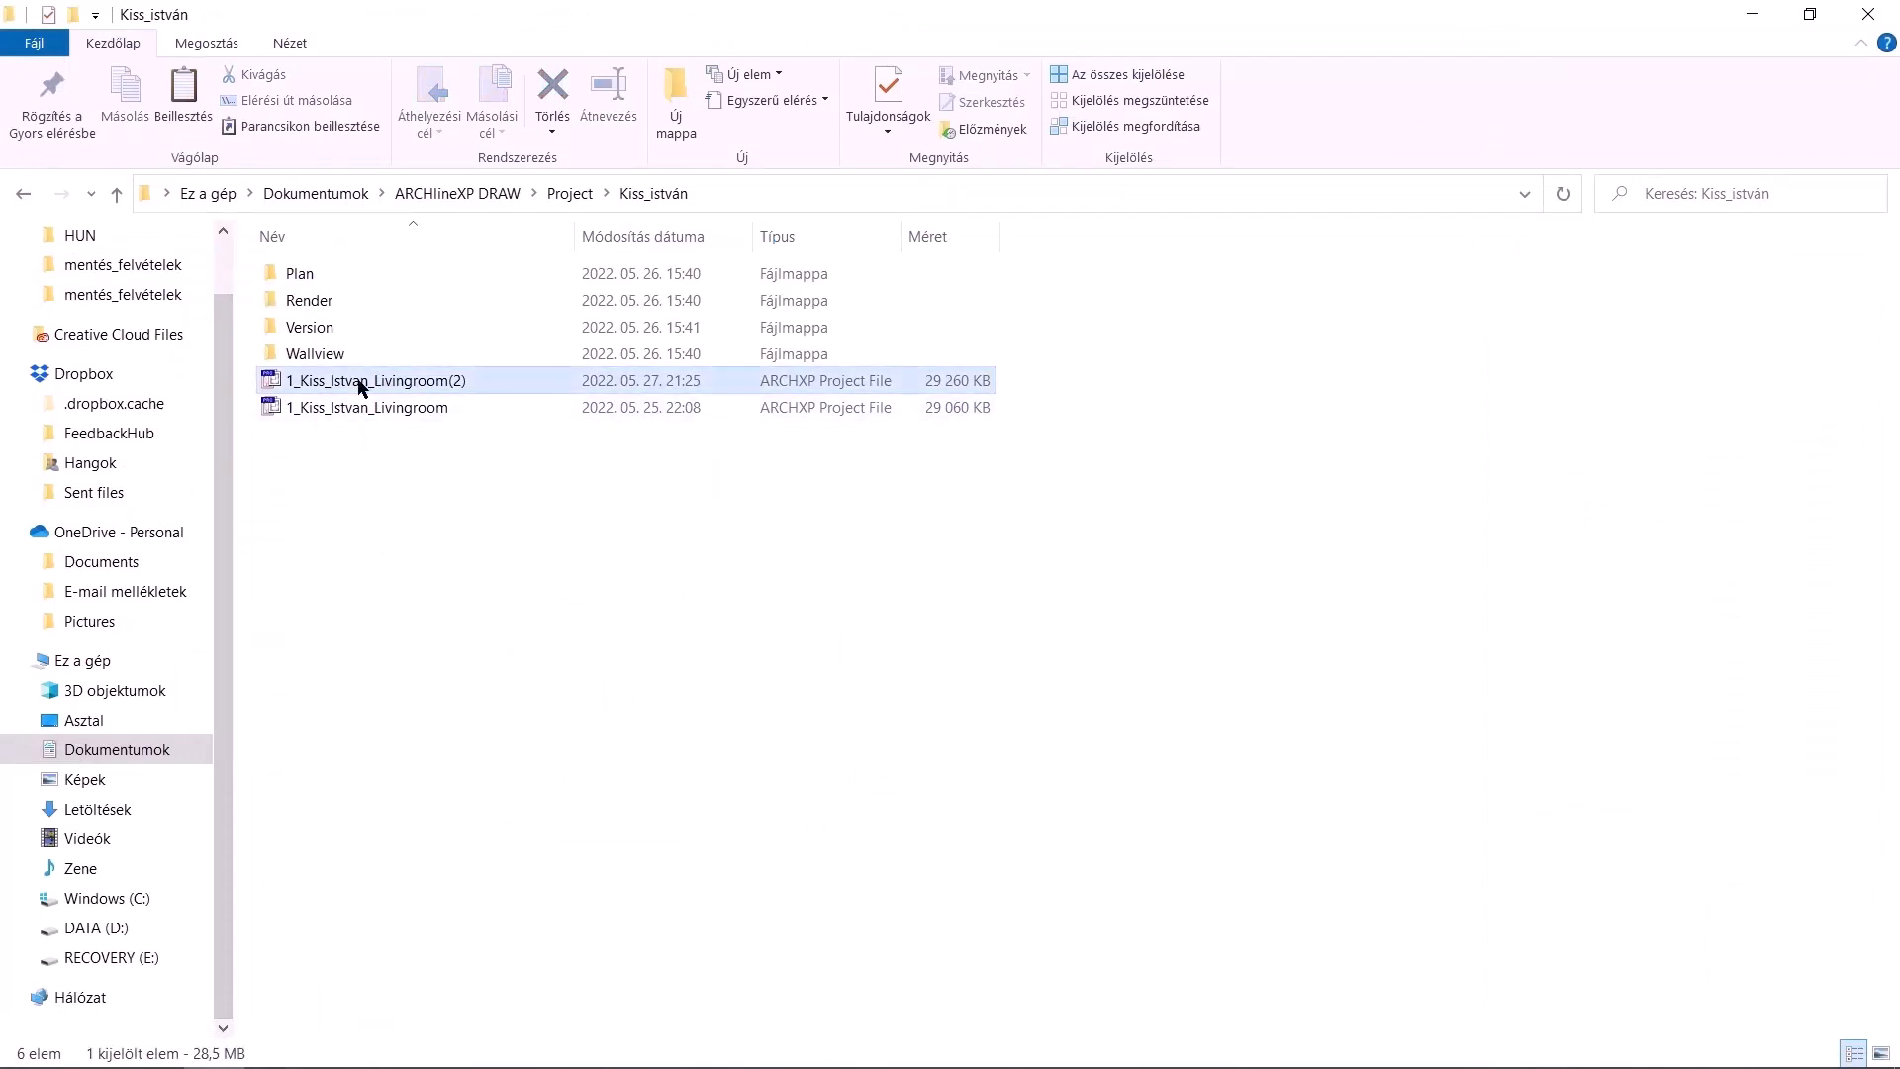
{"action": "right_click", "coordinate": [360, 382]}
{"action": "left_click", "coordinate": [483, 921]}
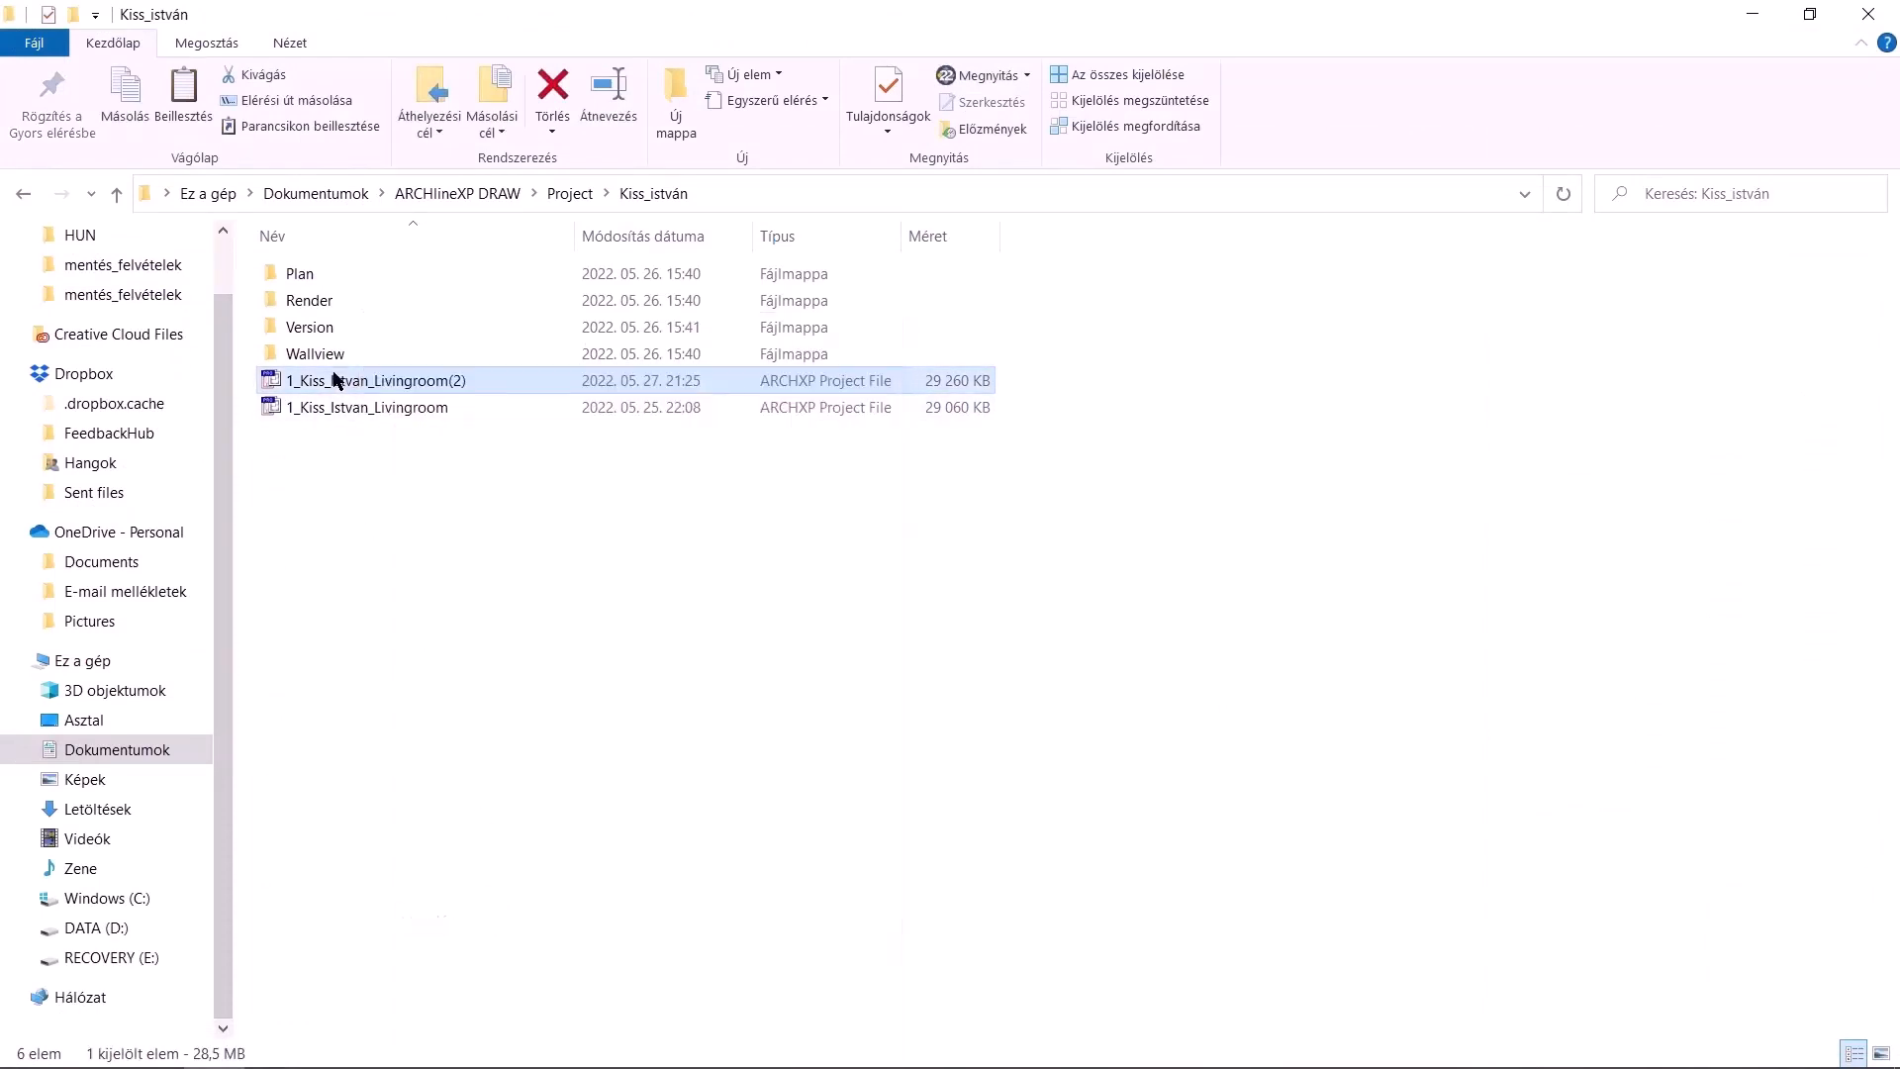
{"action": "double_click", "coordinate": [337, 330]}
{"action": "right_click", "coordinate": [413, 386]}
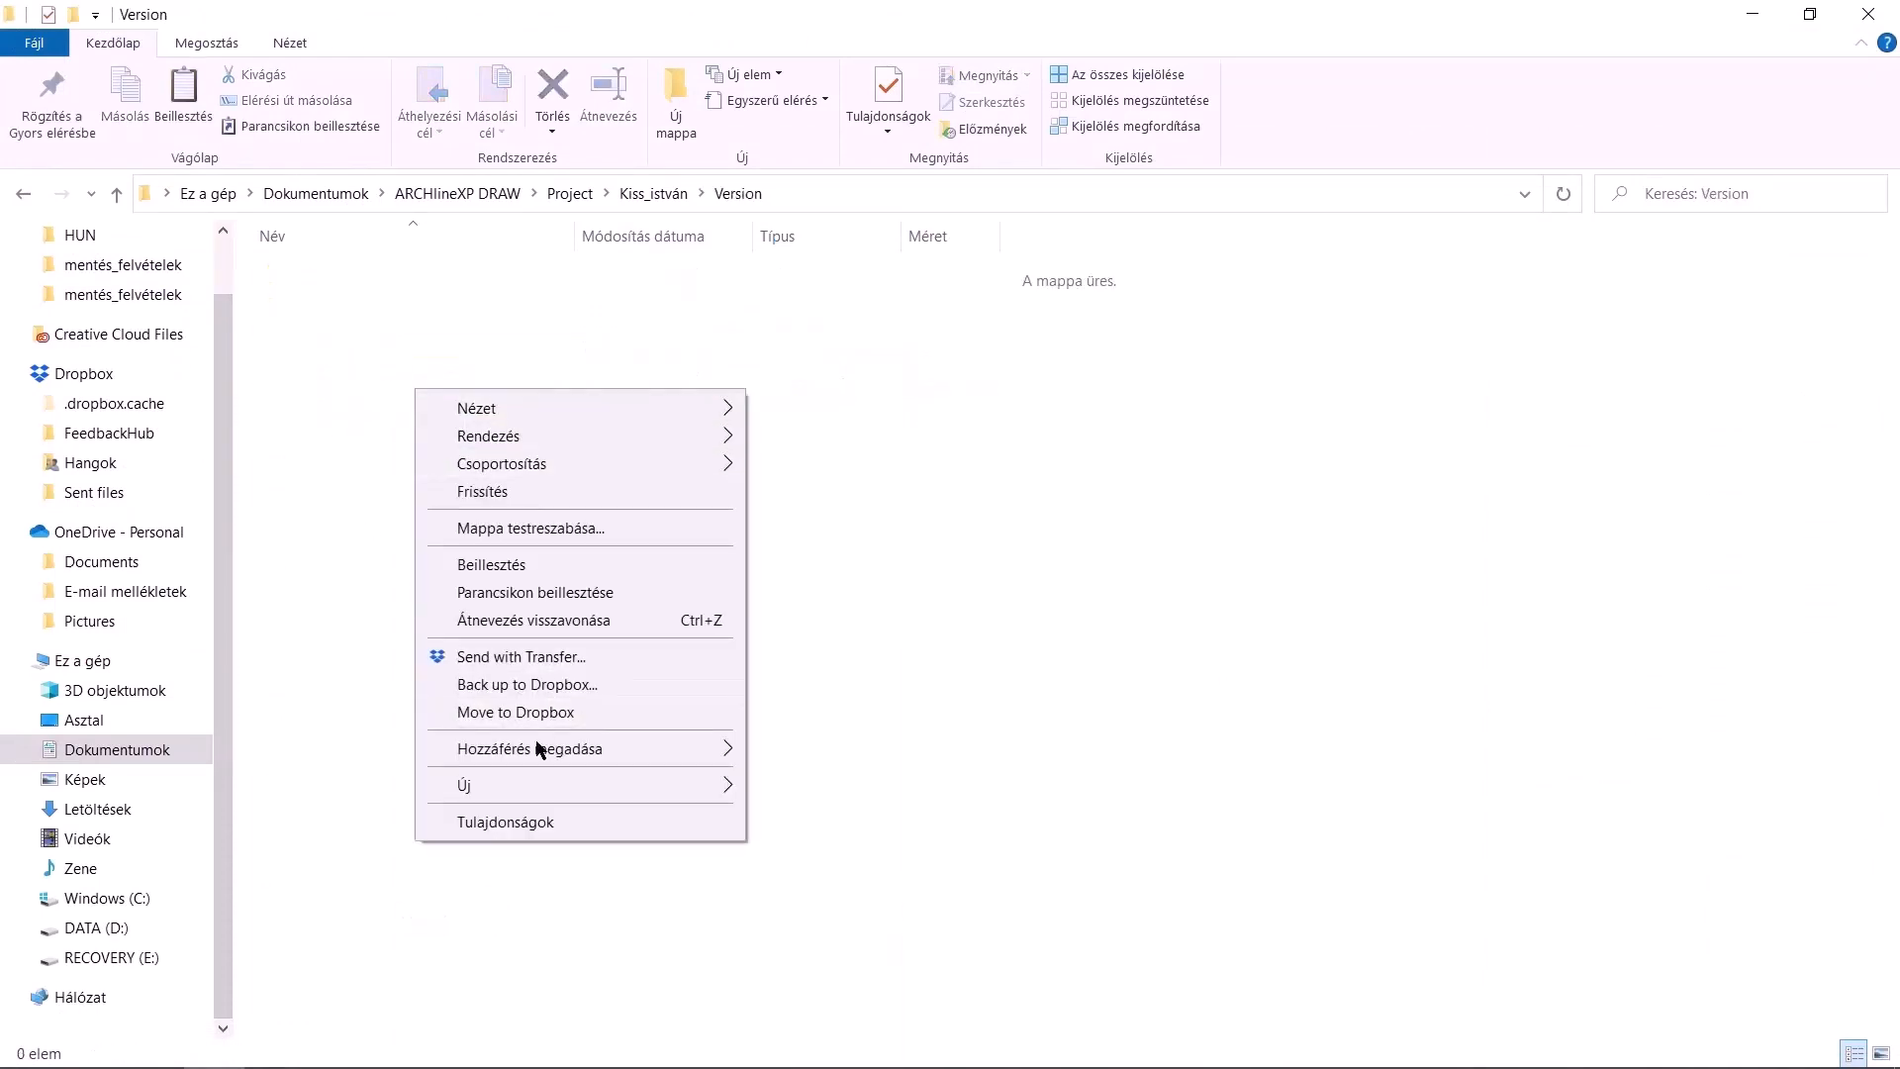
{"action": "left_click", "coordinate": [494, 564]}
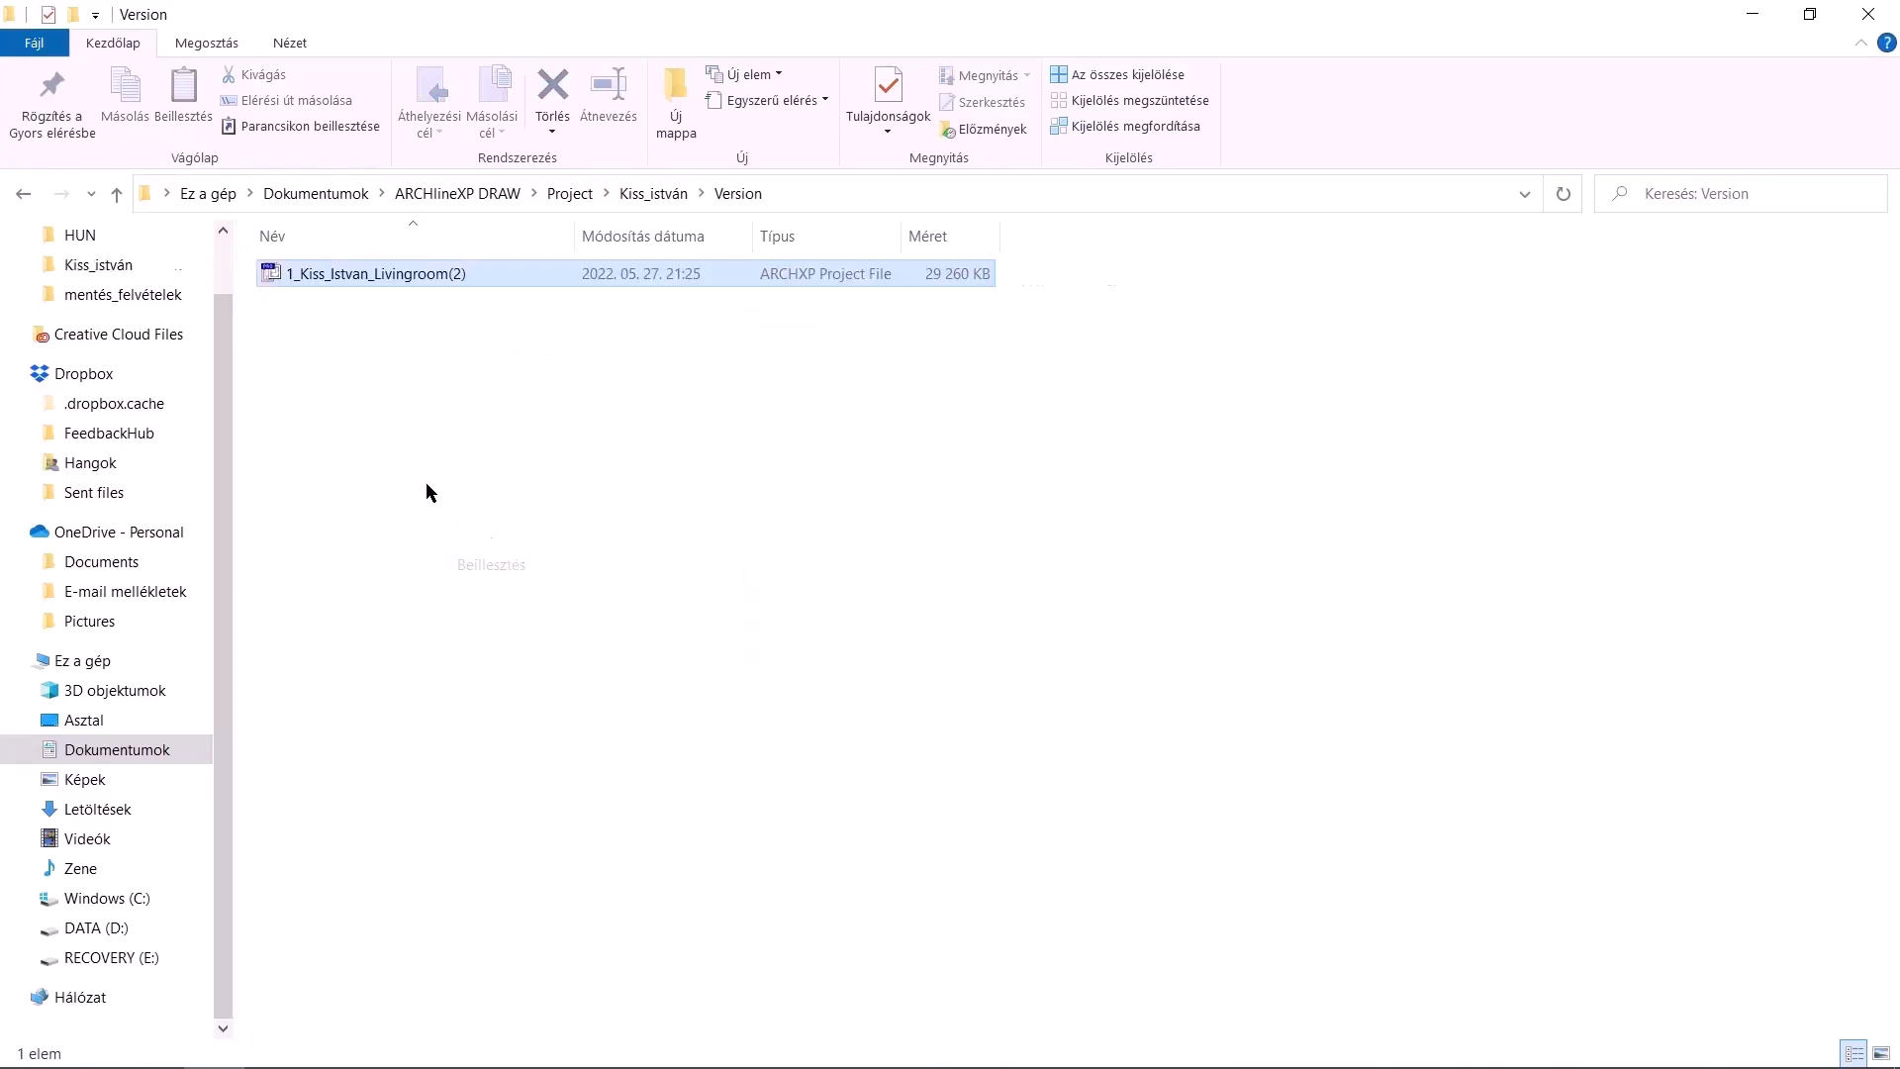
{"action": "right_click", "coordinate": [372, 284]}
{"action": "left_click", "coordinate": [484, 978]}
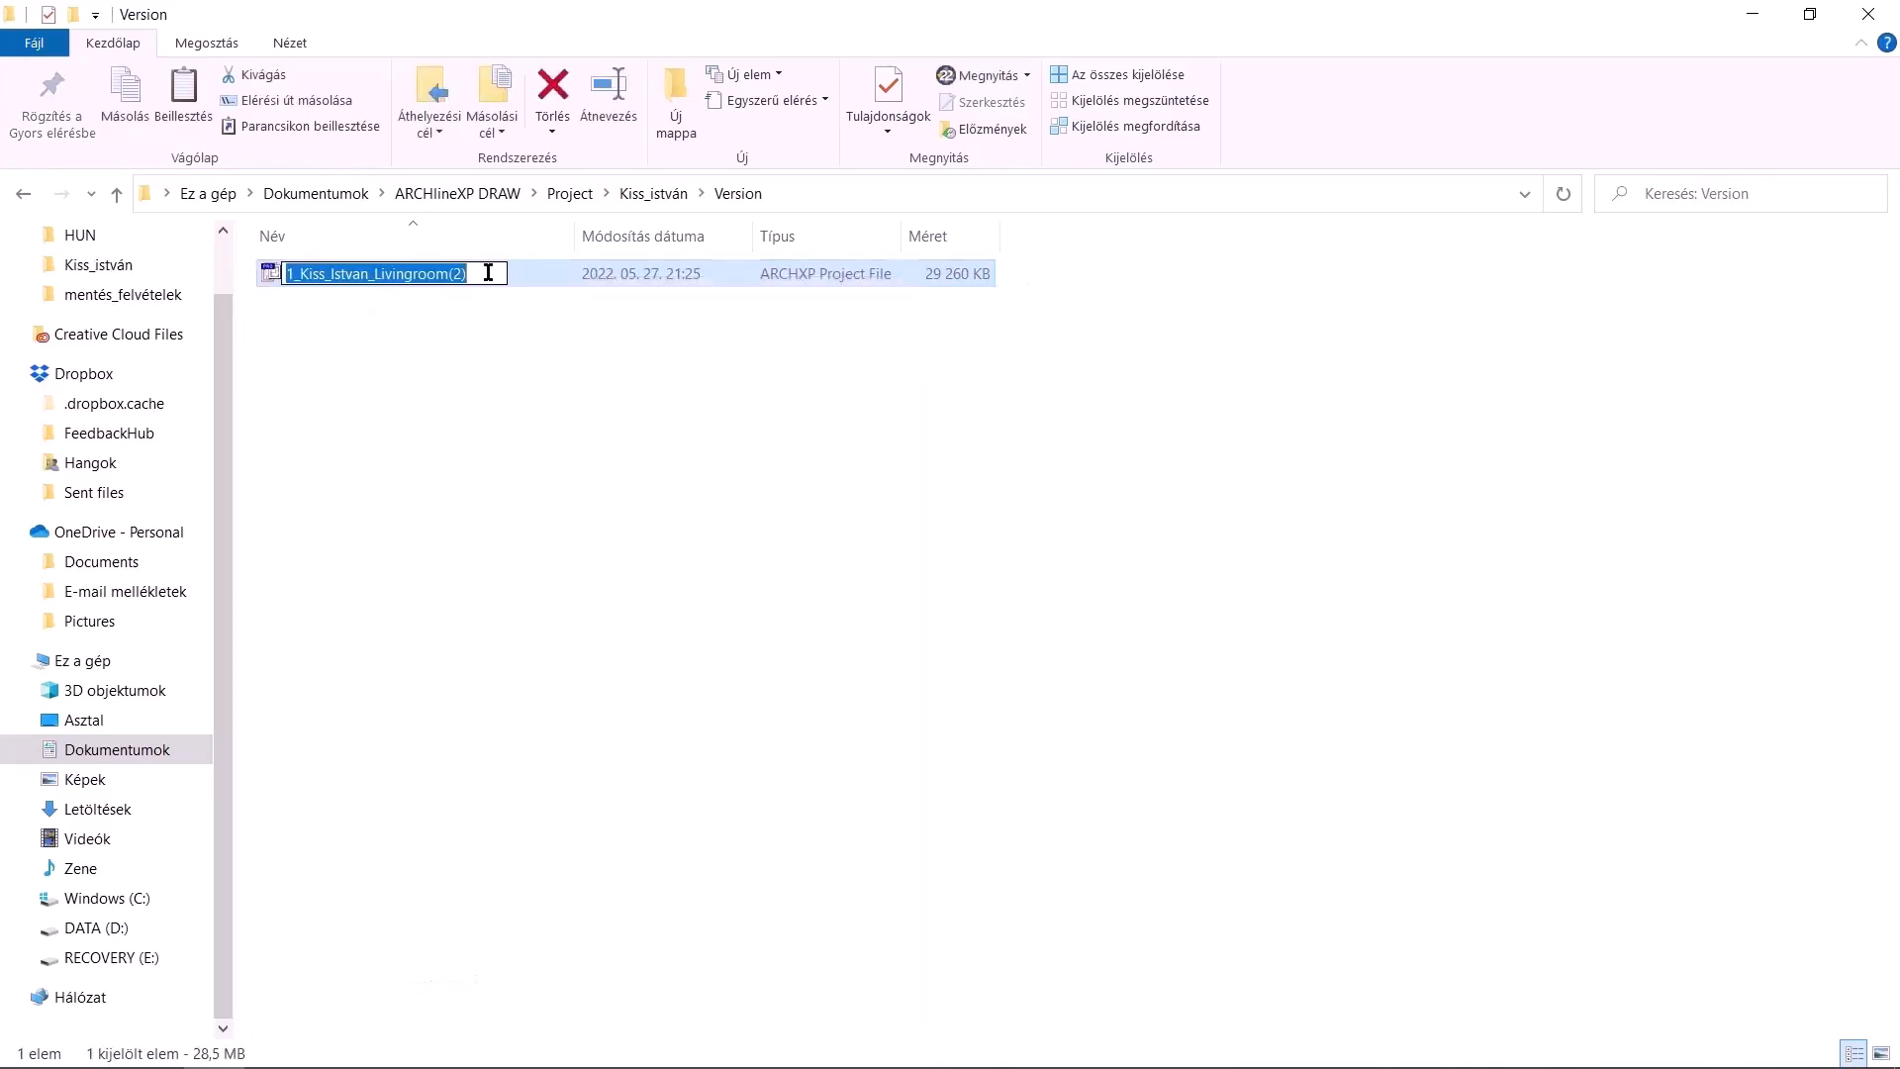
{"action": "left_click_drag", "start_coordinate": [487, 273], "coordinate": [447, 252]}
{"action": "type", "text": "_20220527"}
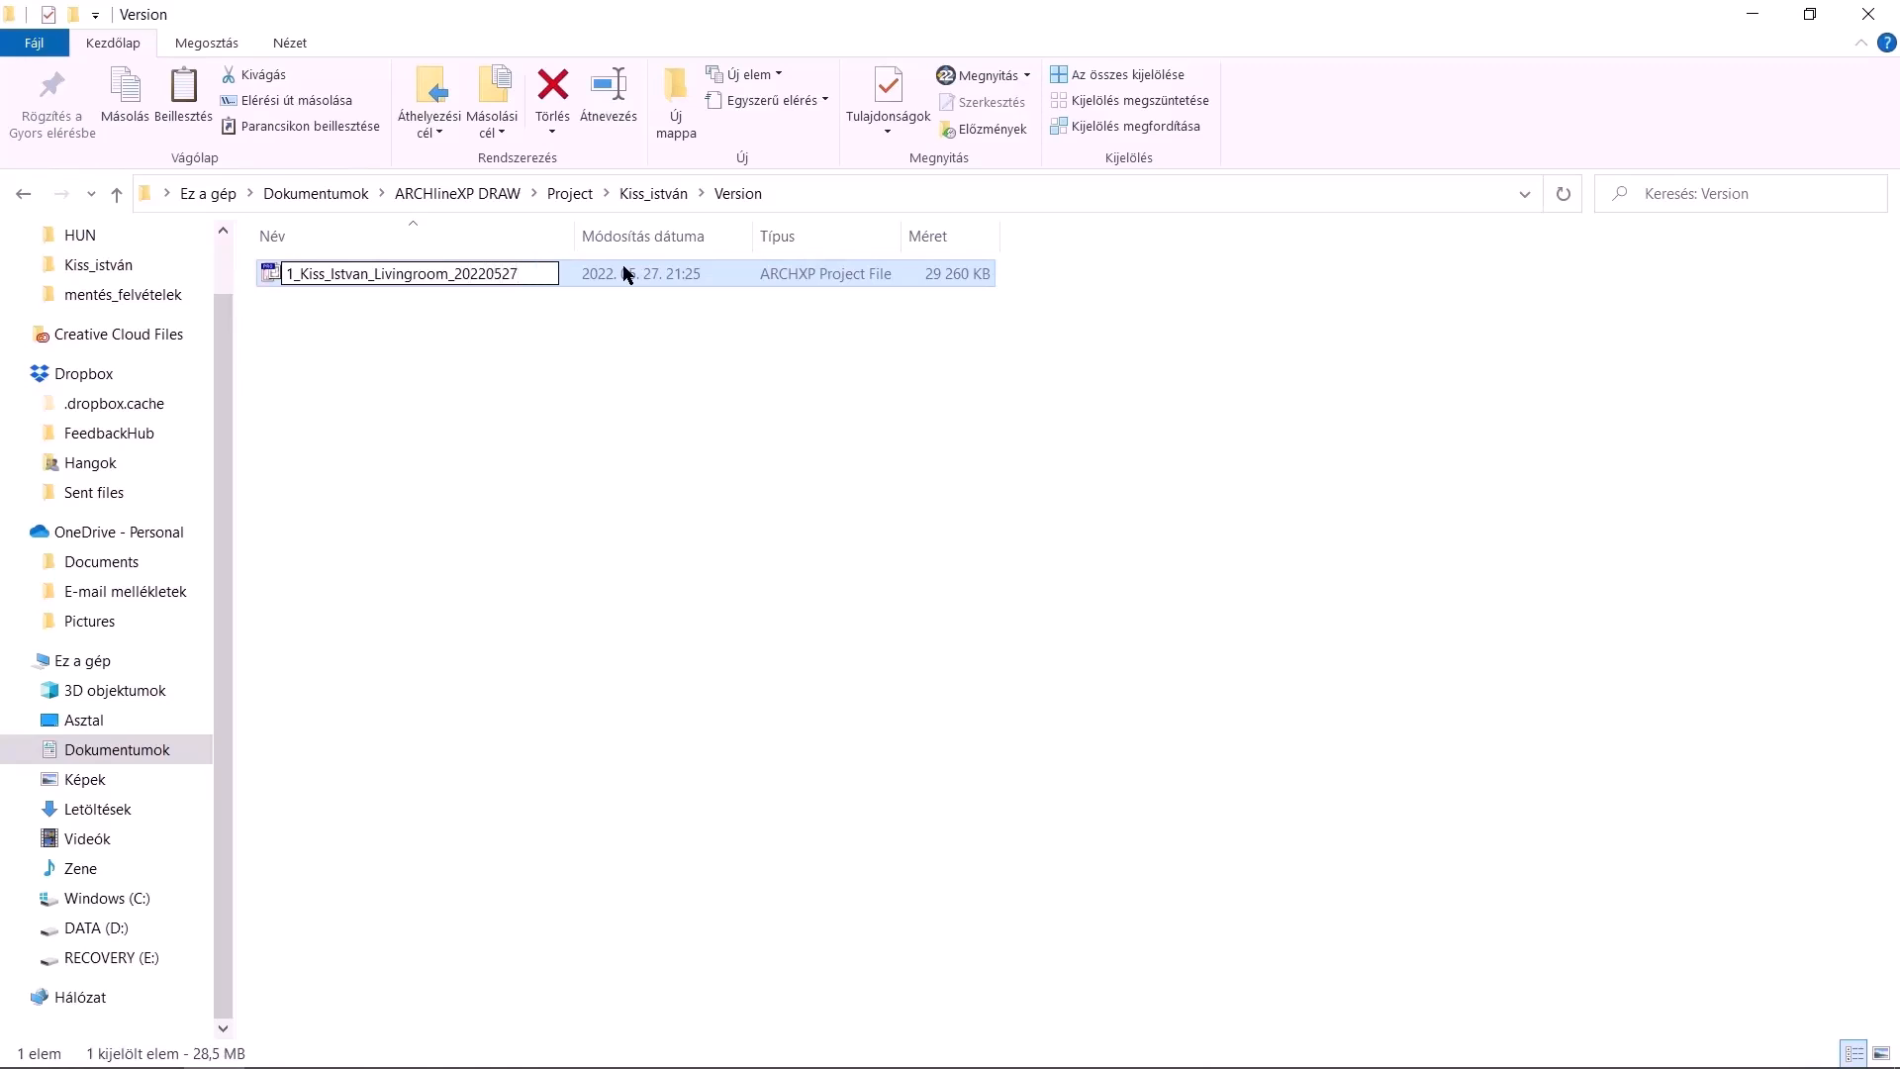
{"action": "key", "text": "Return"}
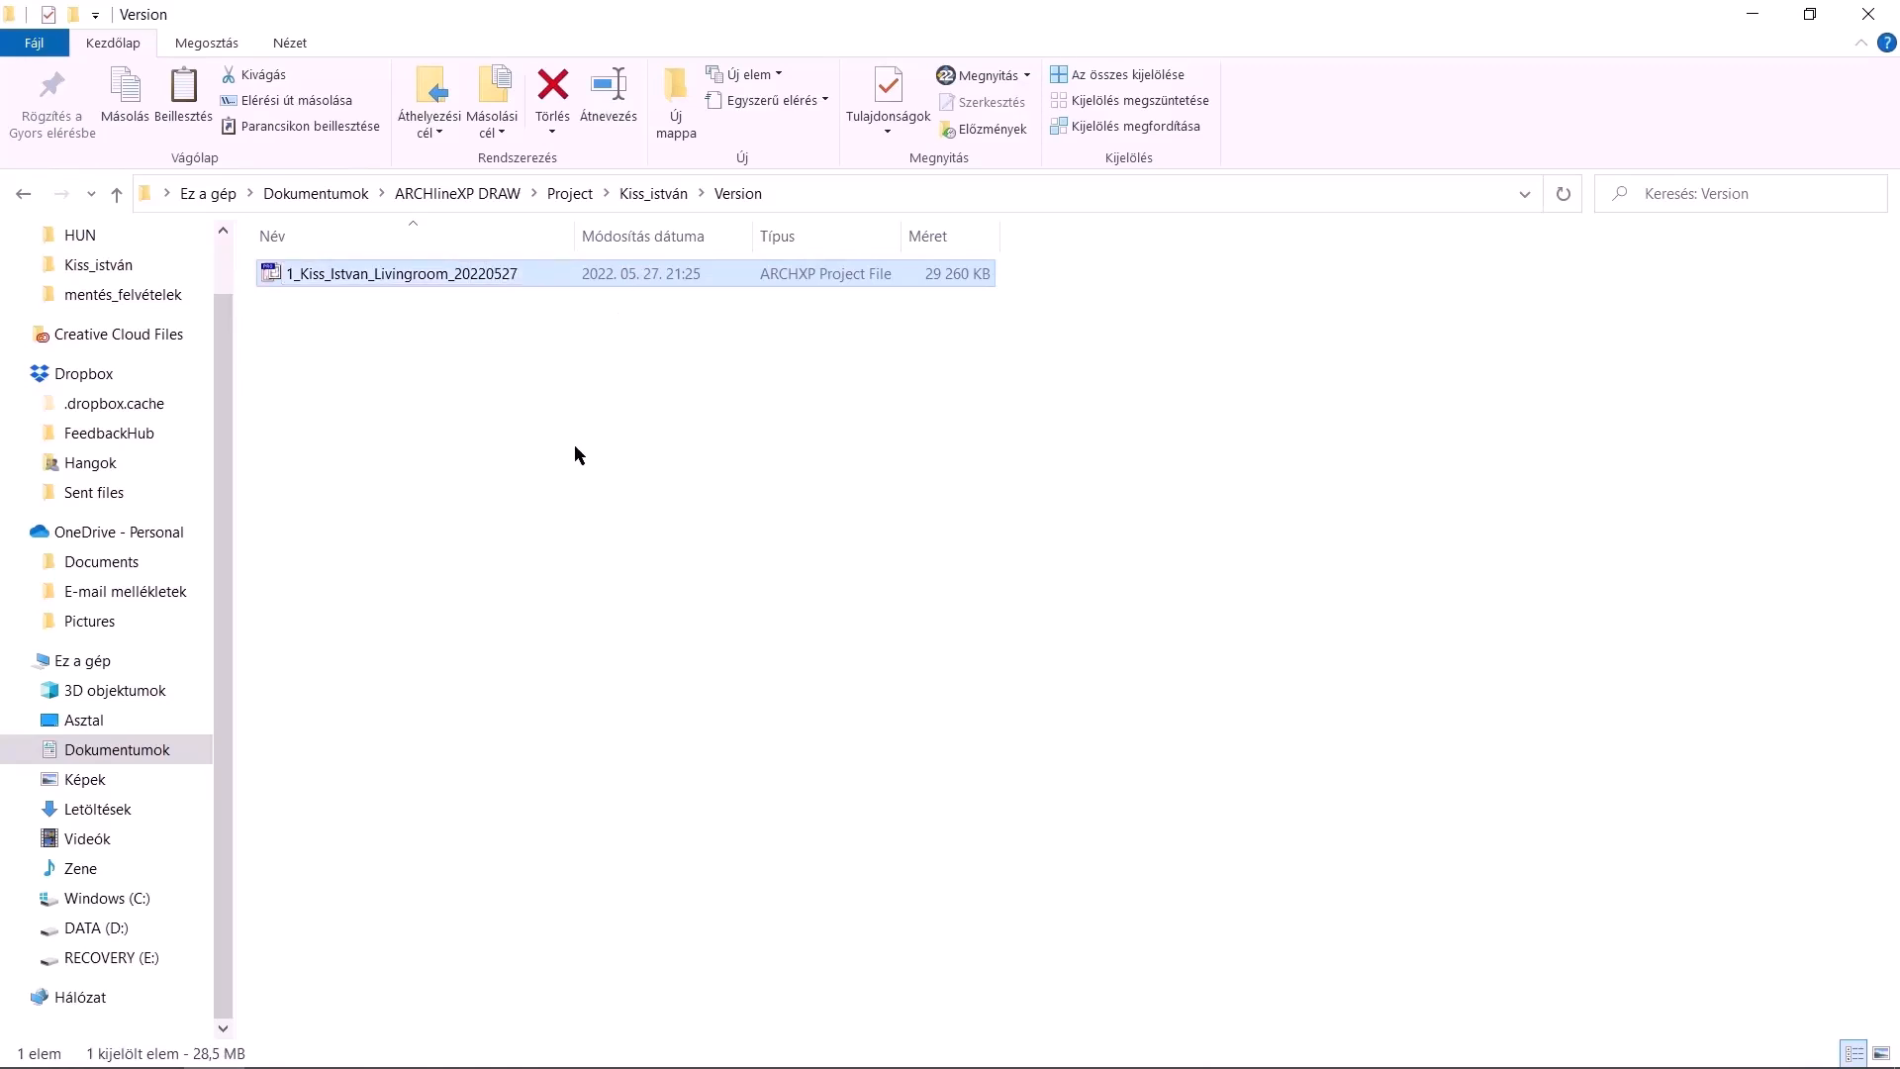
{"action": "left_click", "coordinate": [576, 446]}
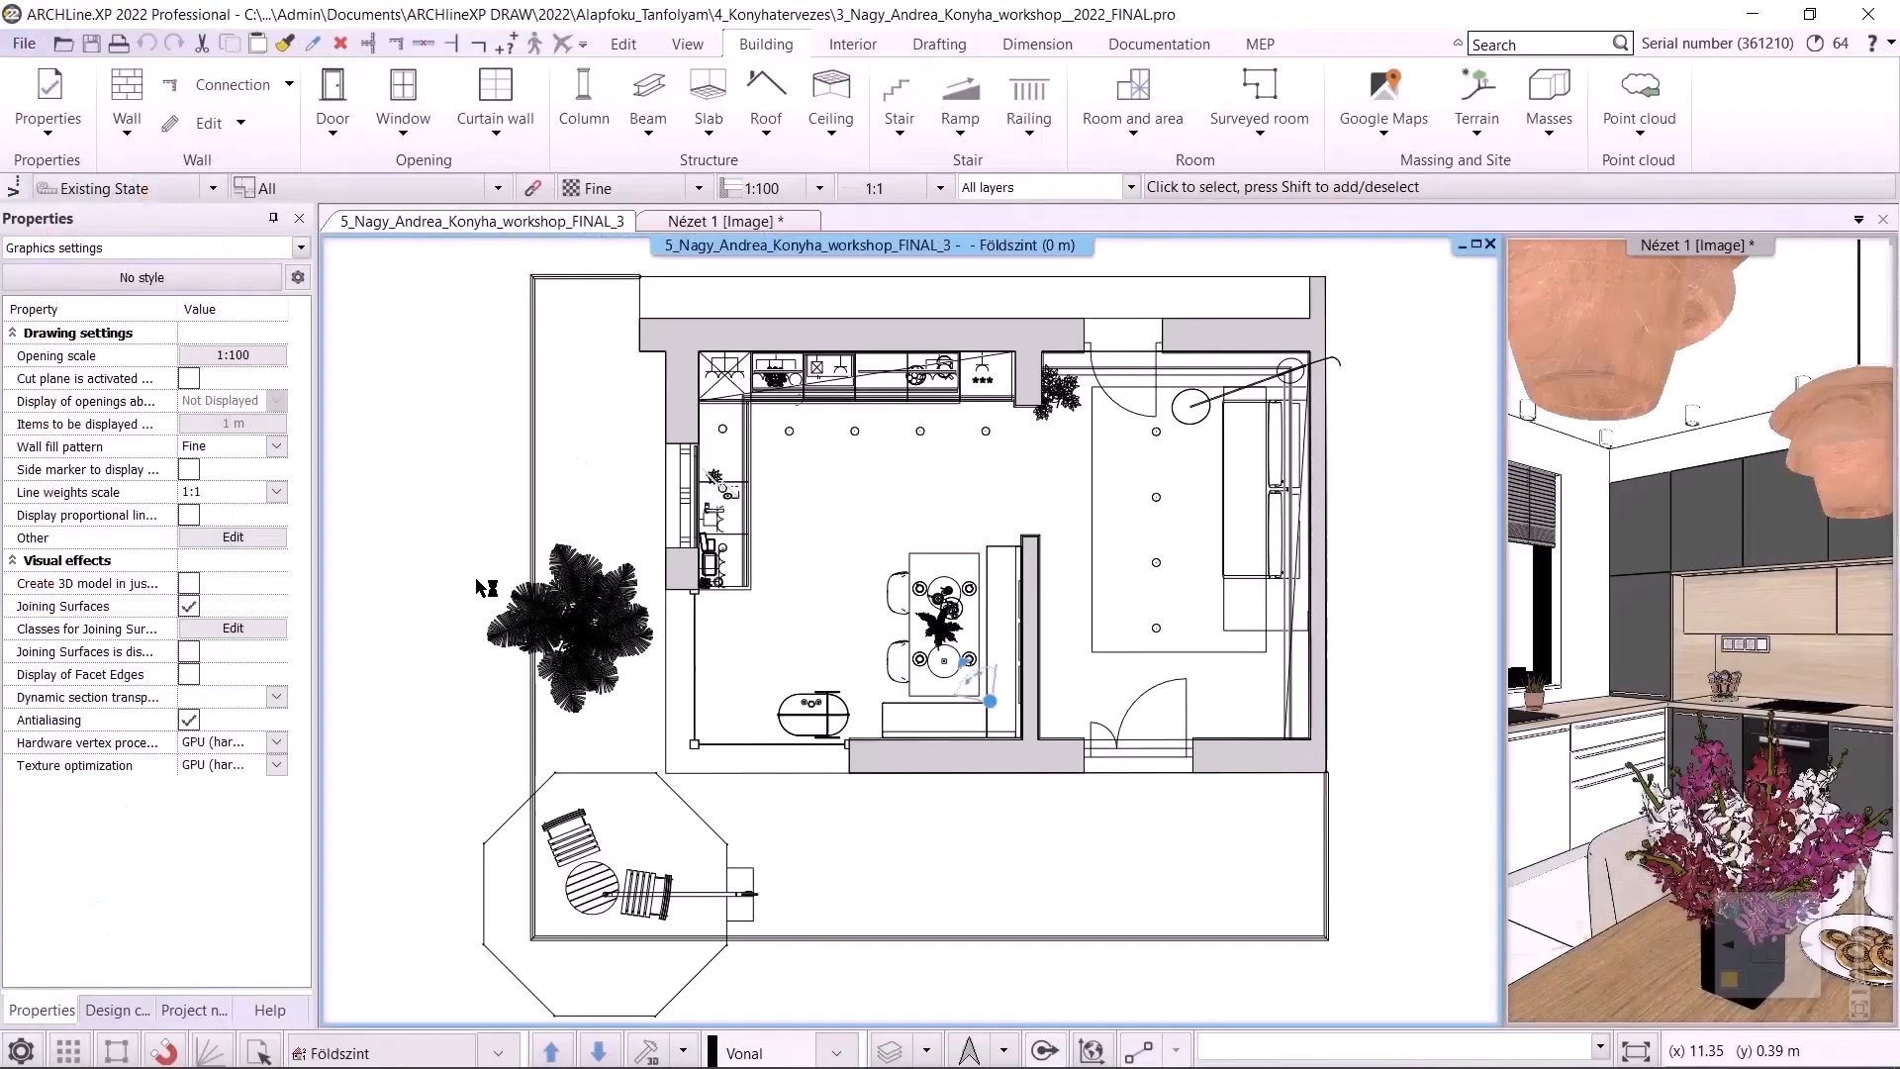
Select the kitchen cabinets along the upper and left walls with a selection window
{"action": "scroll", "coordinate": [693, 381], "scroll_direction": "up", "scroll_amount": 2}
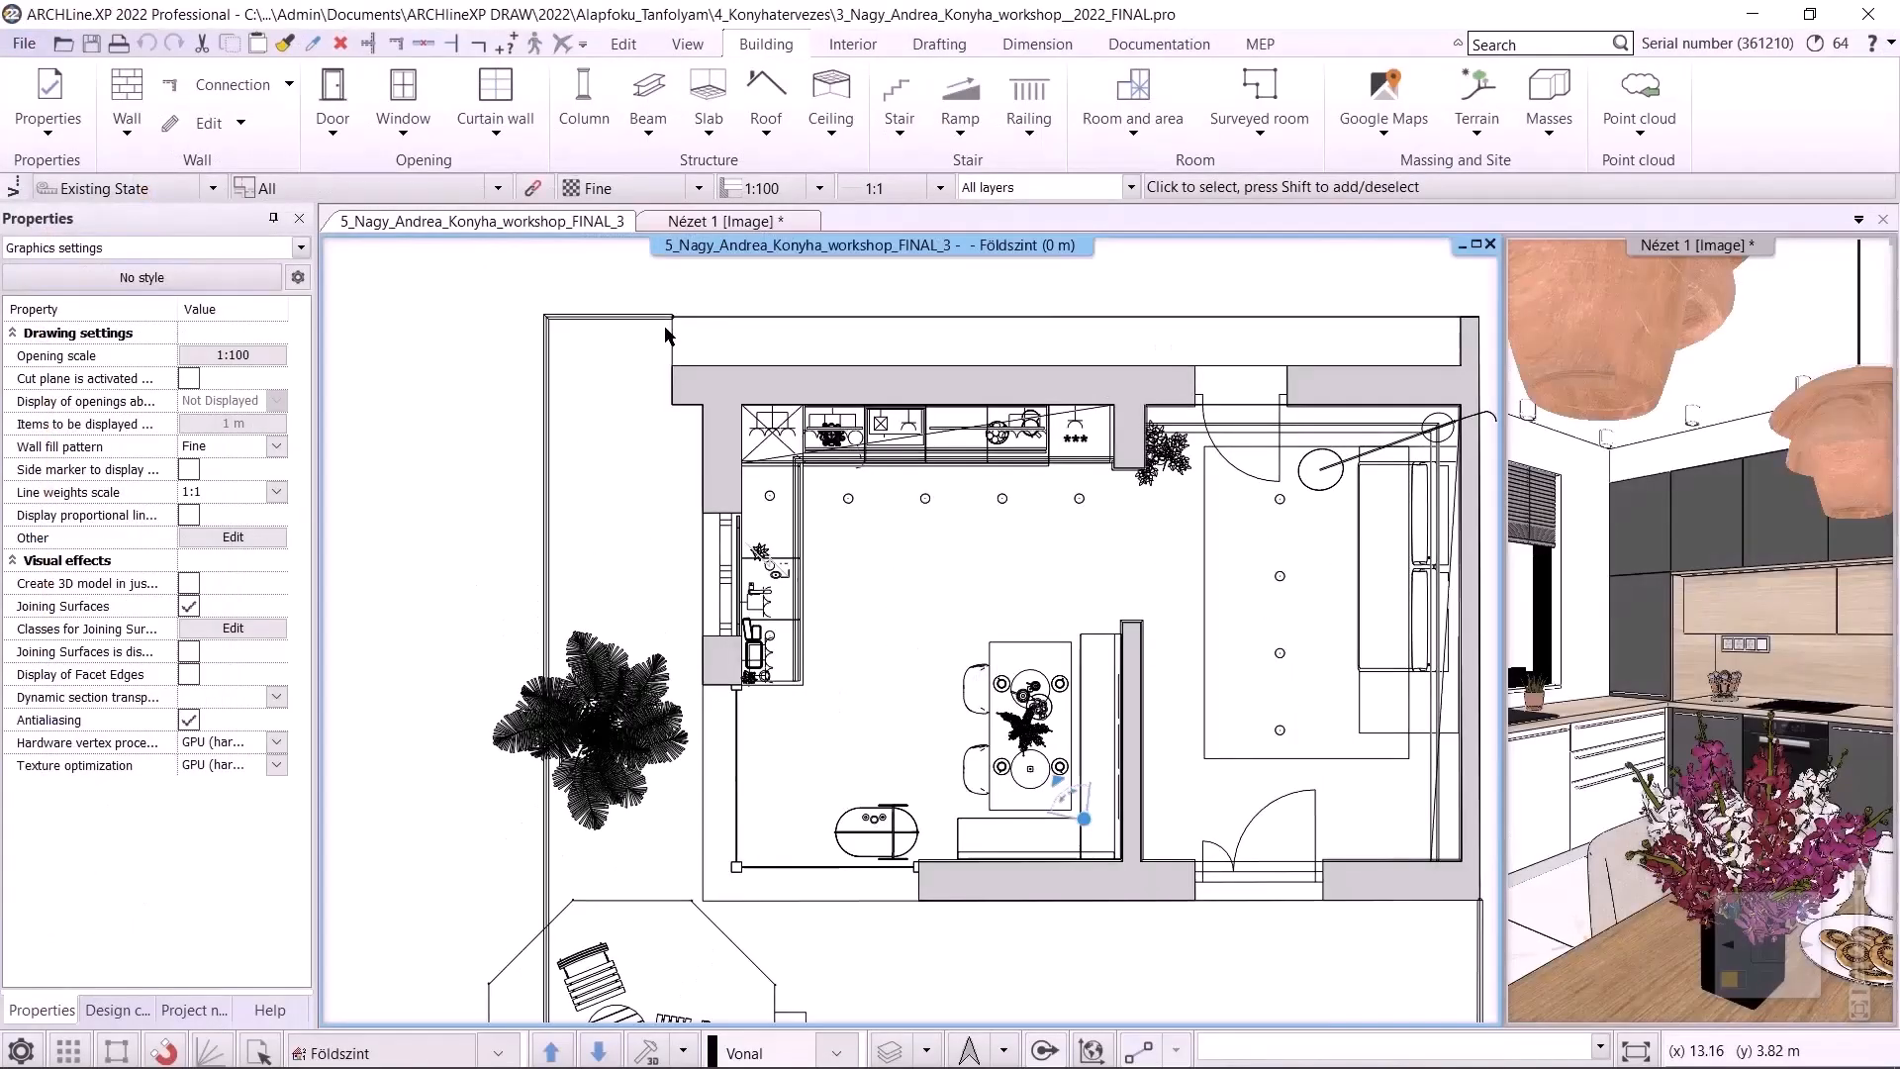
{"action": "left_click", "coordinate": [699, 378]}
{"action": "middle_click_drag", "start_coordinate": [1011, 803], "coordinate": [861, 669]}
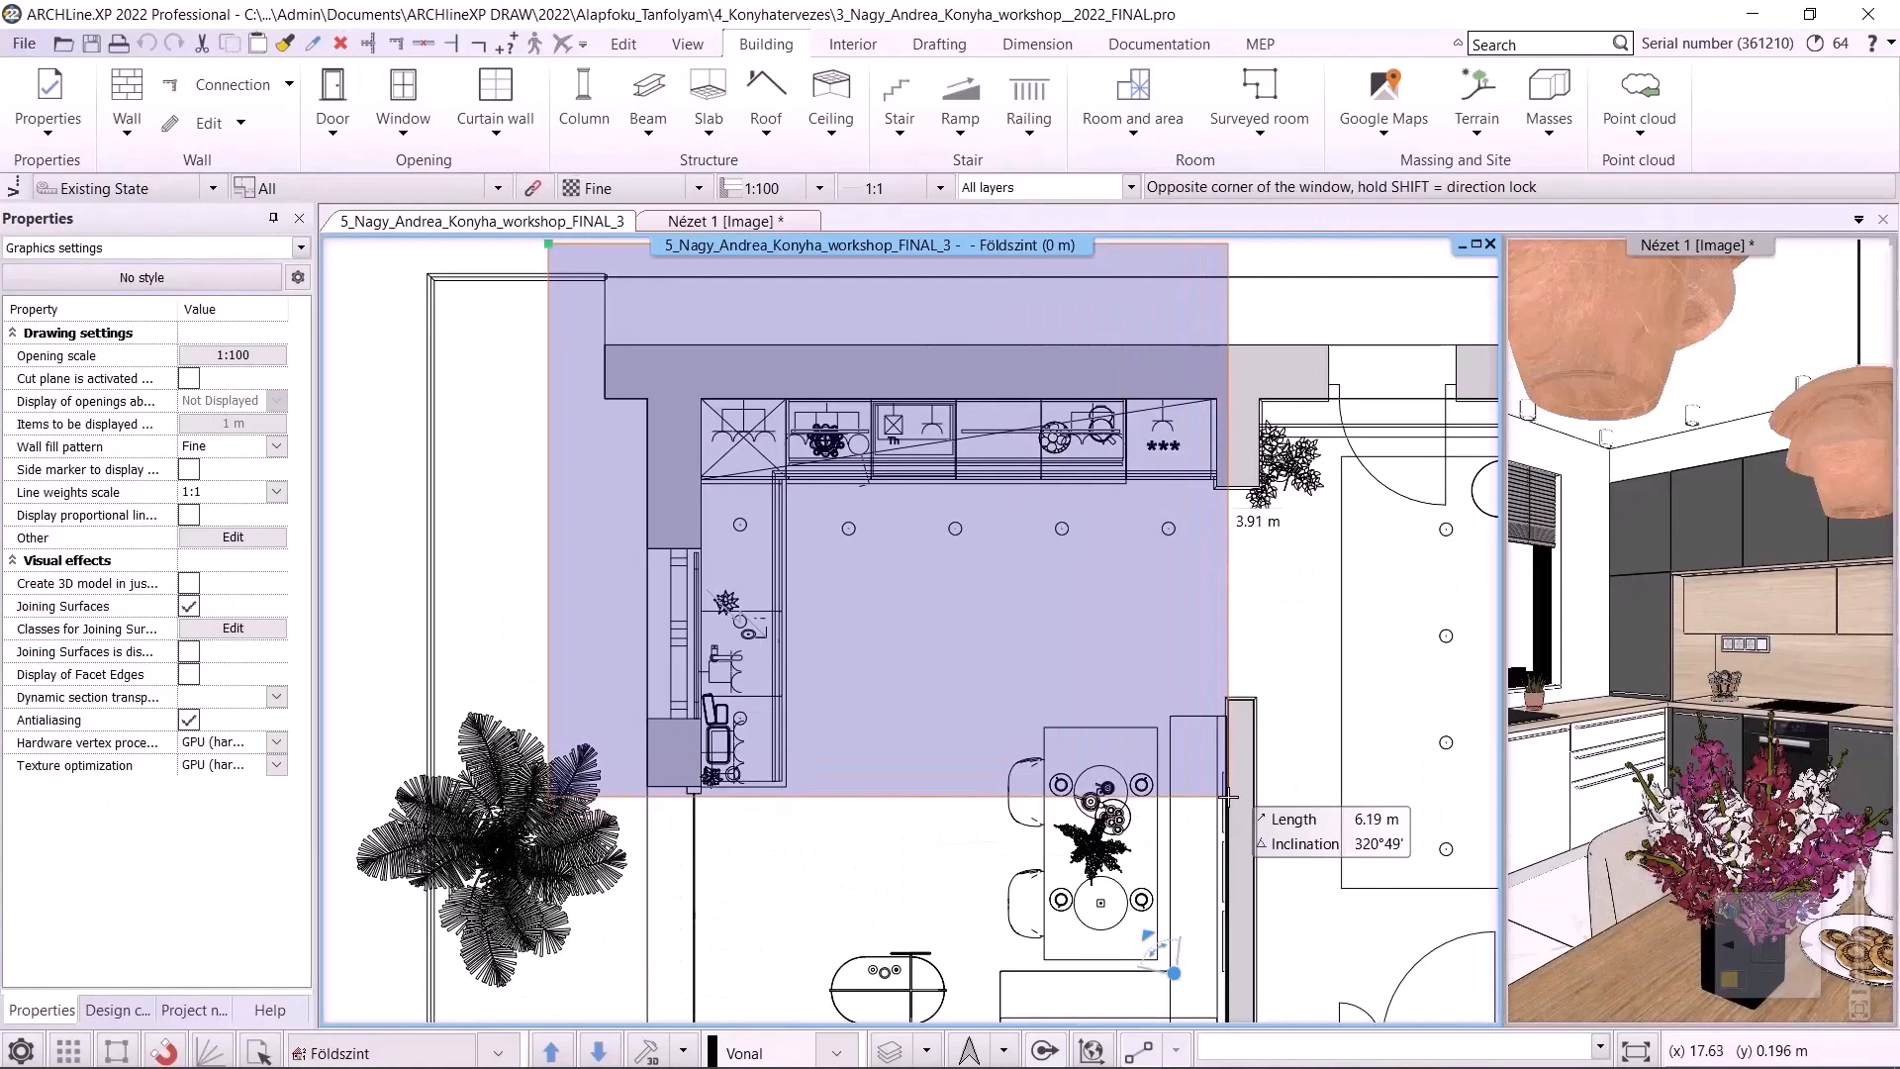
{"action": "left_click", "coordinate": [1224, 795]}
{"action": "left_click", "coordinate": [691, 576], "text": "shift"}
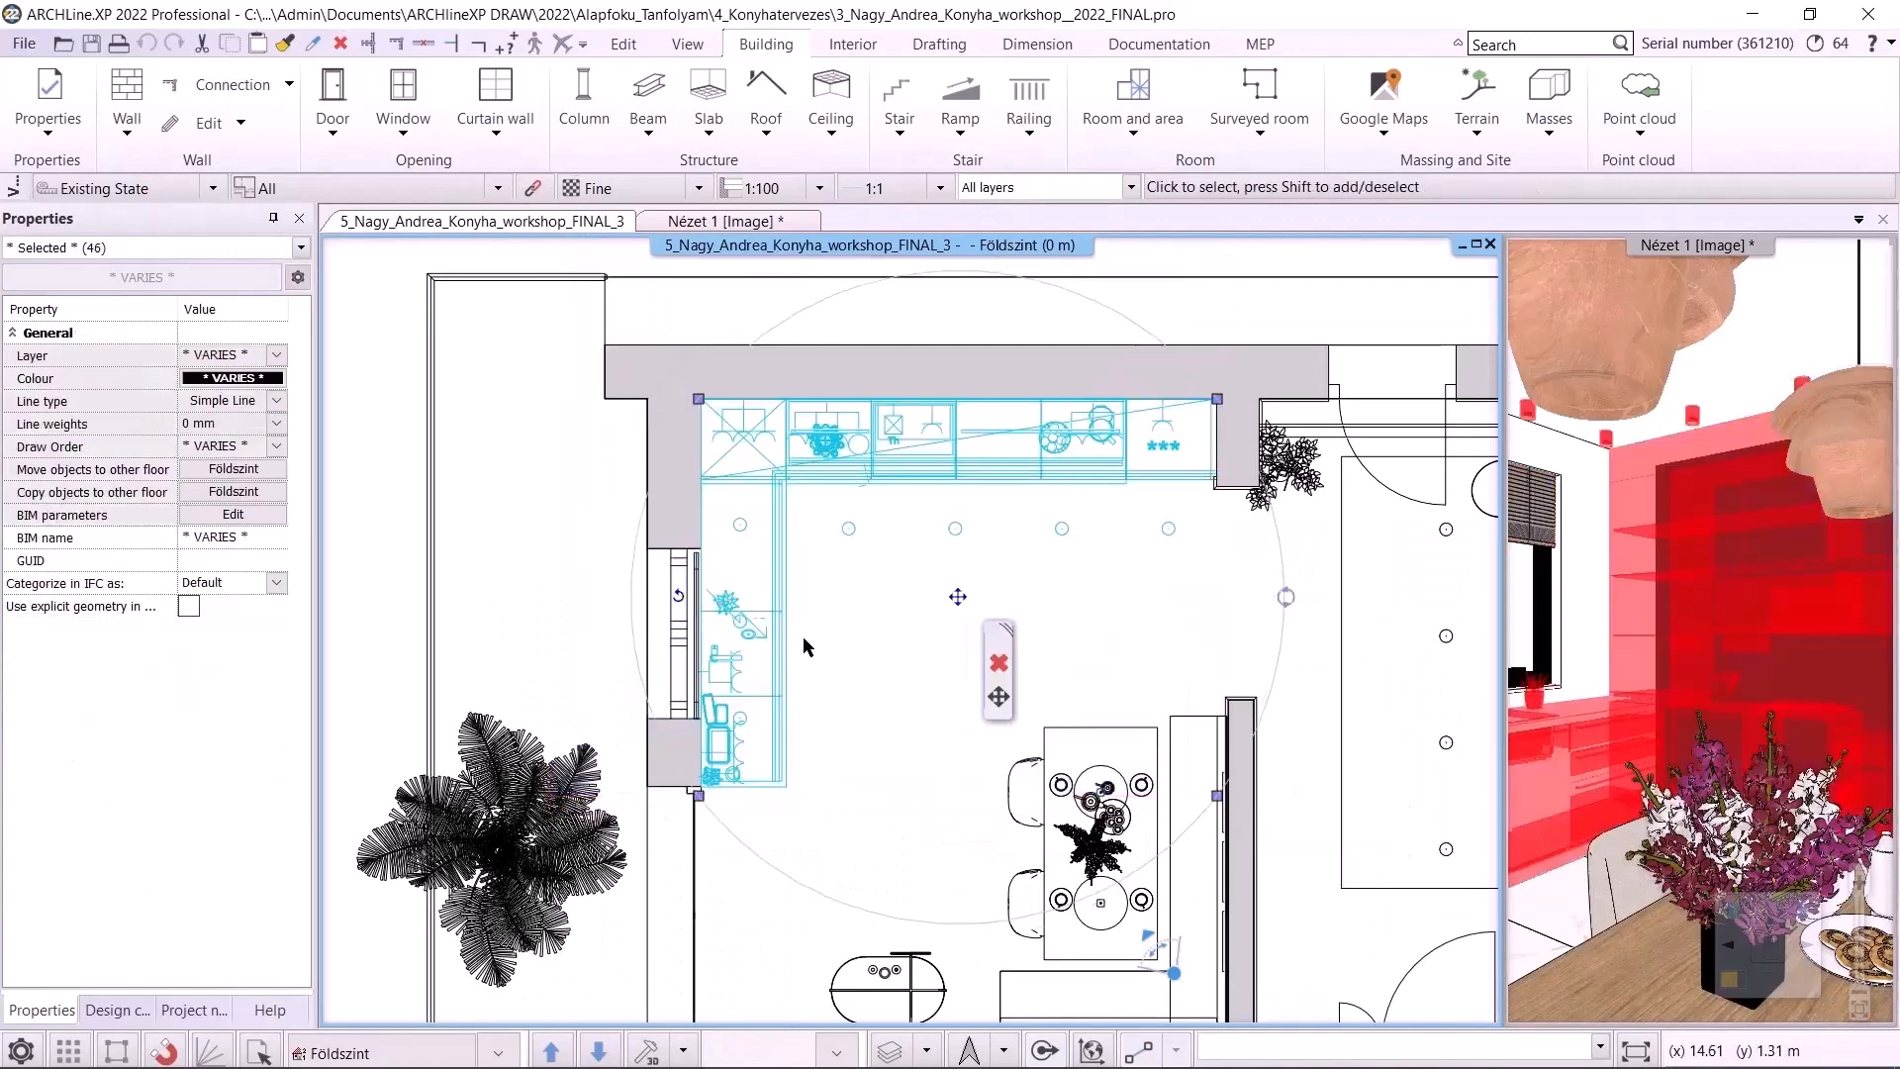
Copy the selected kitchen cabinets and switch to the 1_Kiss_Istvan_Livingroom(2) project window
{"action": "left_click", "coordinate": [623, 44]}
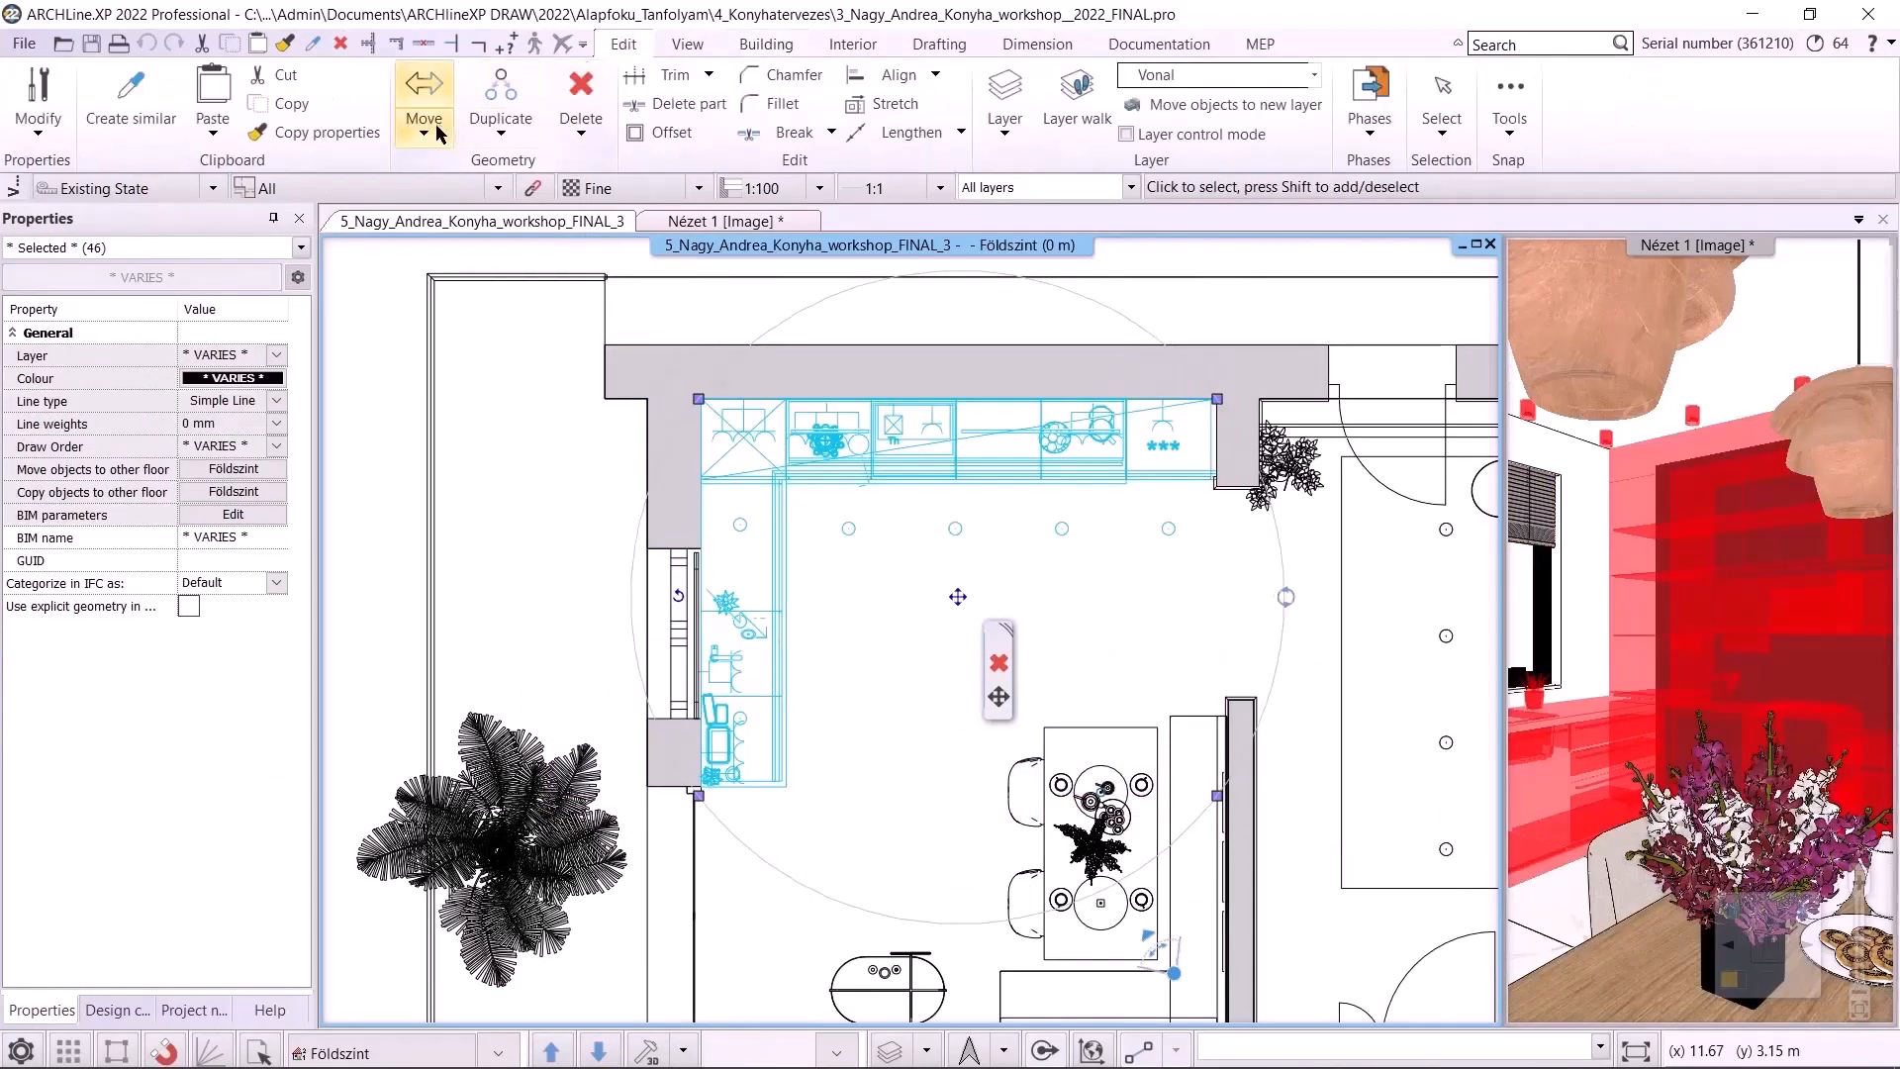
{"action": "left_click", "coordinate": [273, 105]}
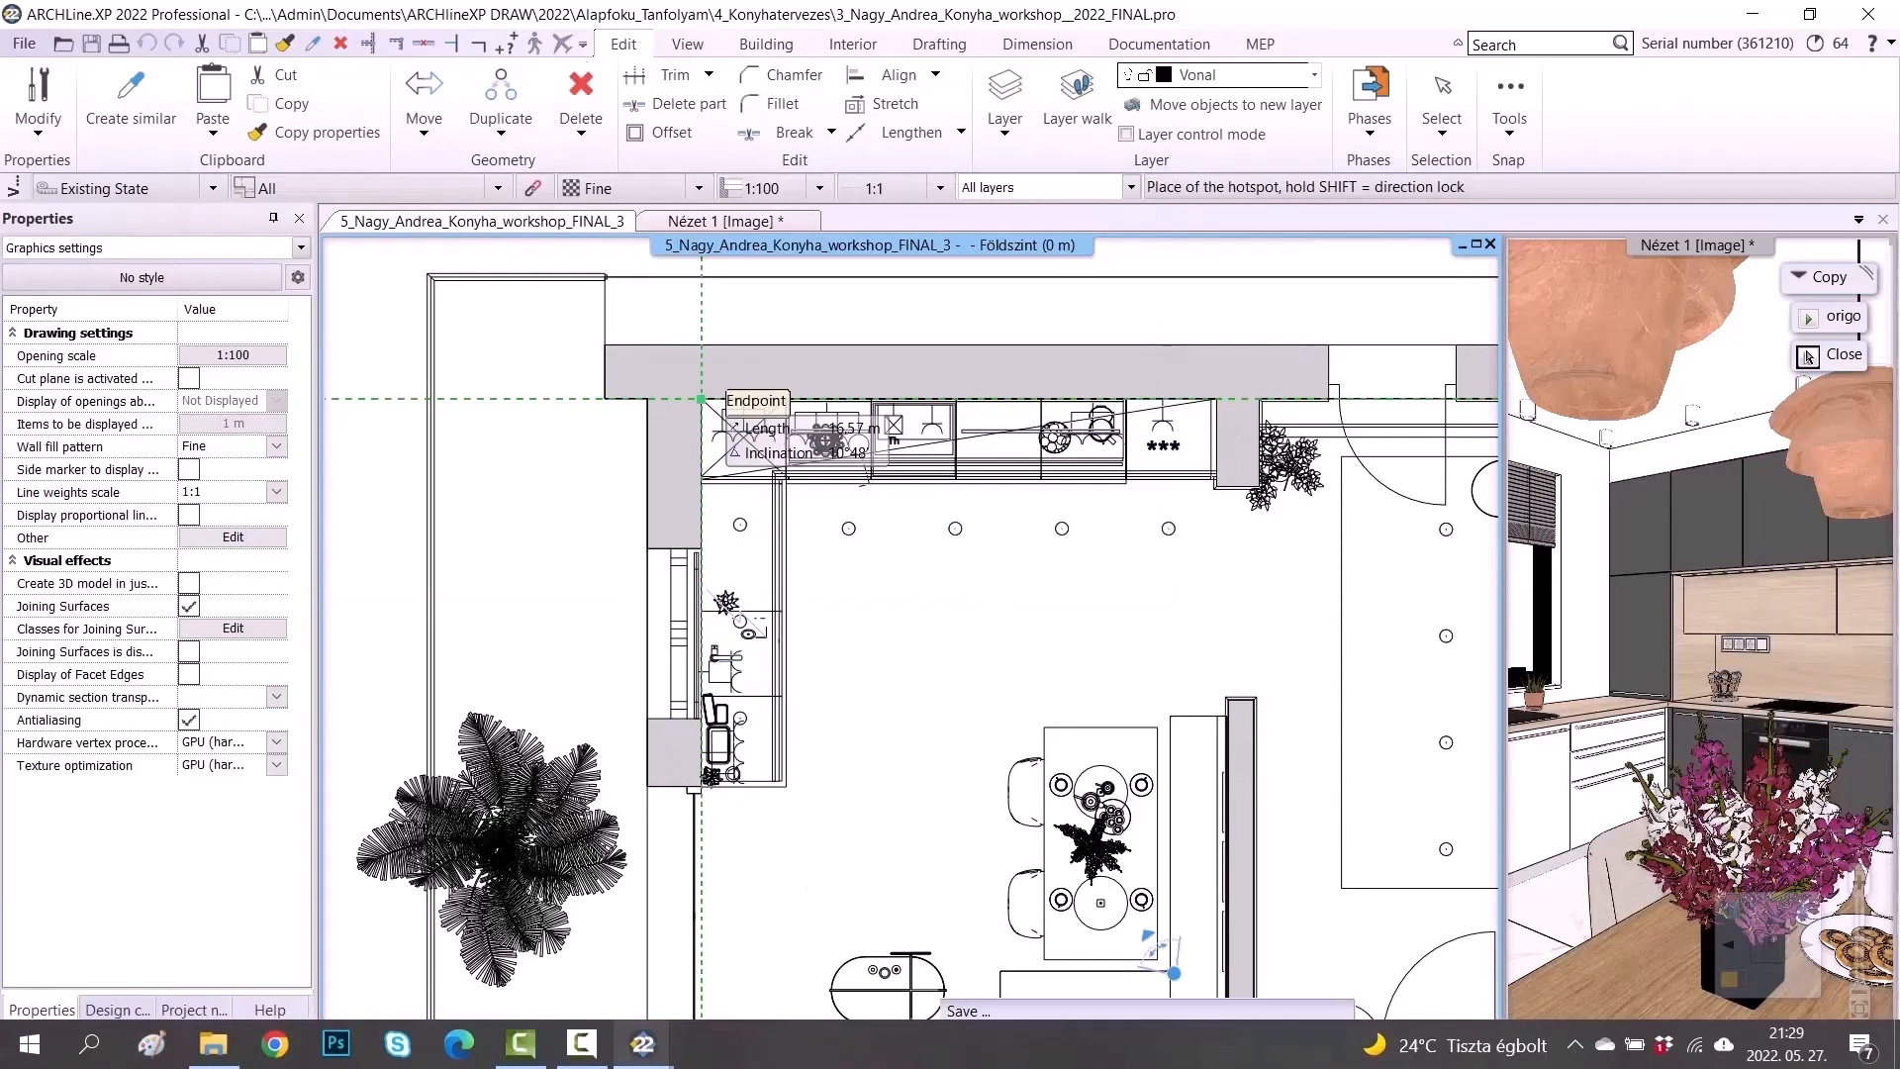
{"action": "mouse_move", "coordinate": [643, 1043]}
{"action": "left_click", "coordinate": [598, 989]}
Paste the kitchen cabinets into the upper room, placing the origin at the room's lower-right wall corner
{"action": "left_click", "coordinate": [623, 43]}
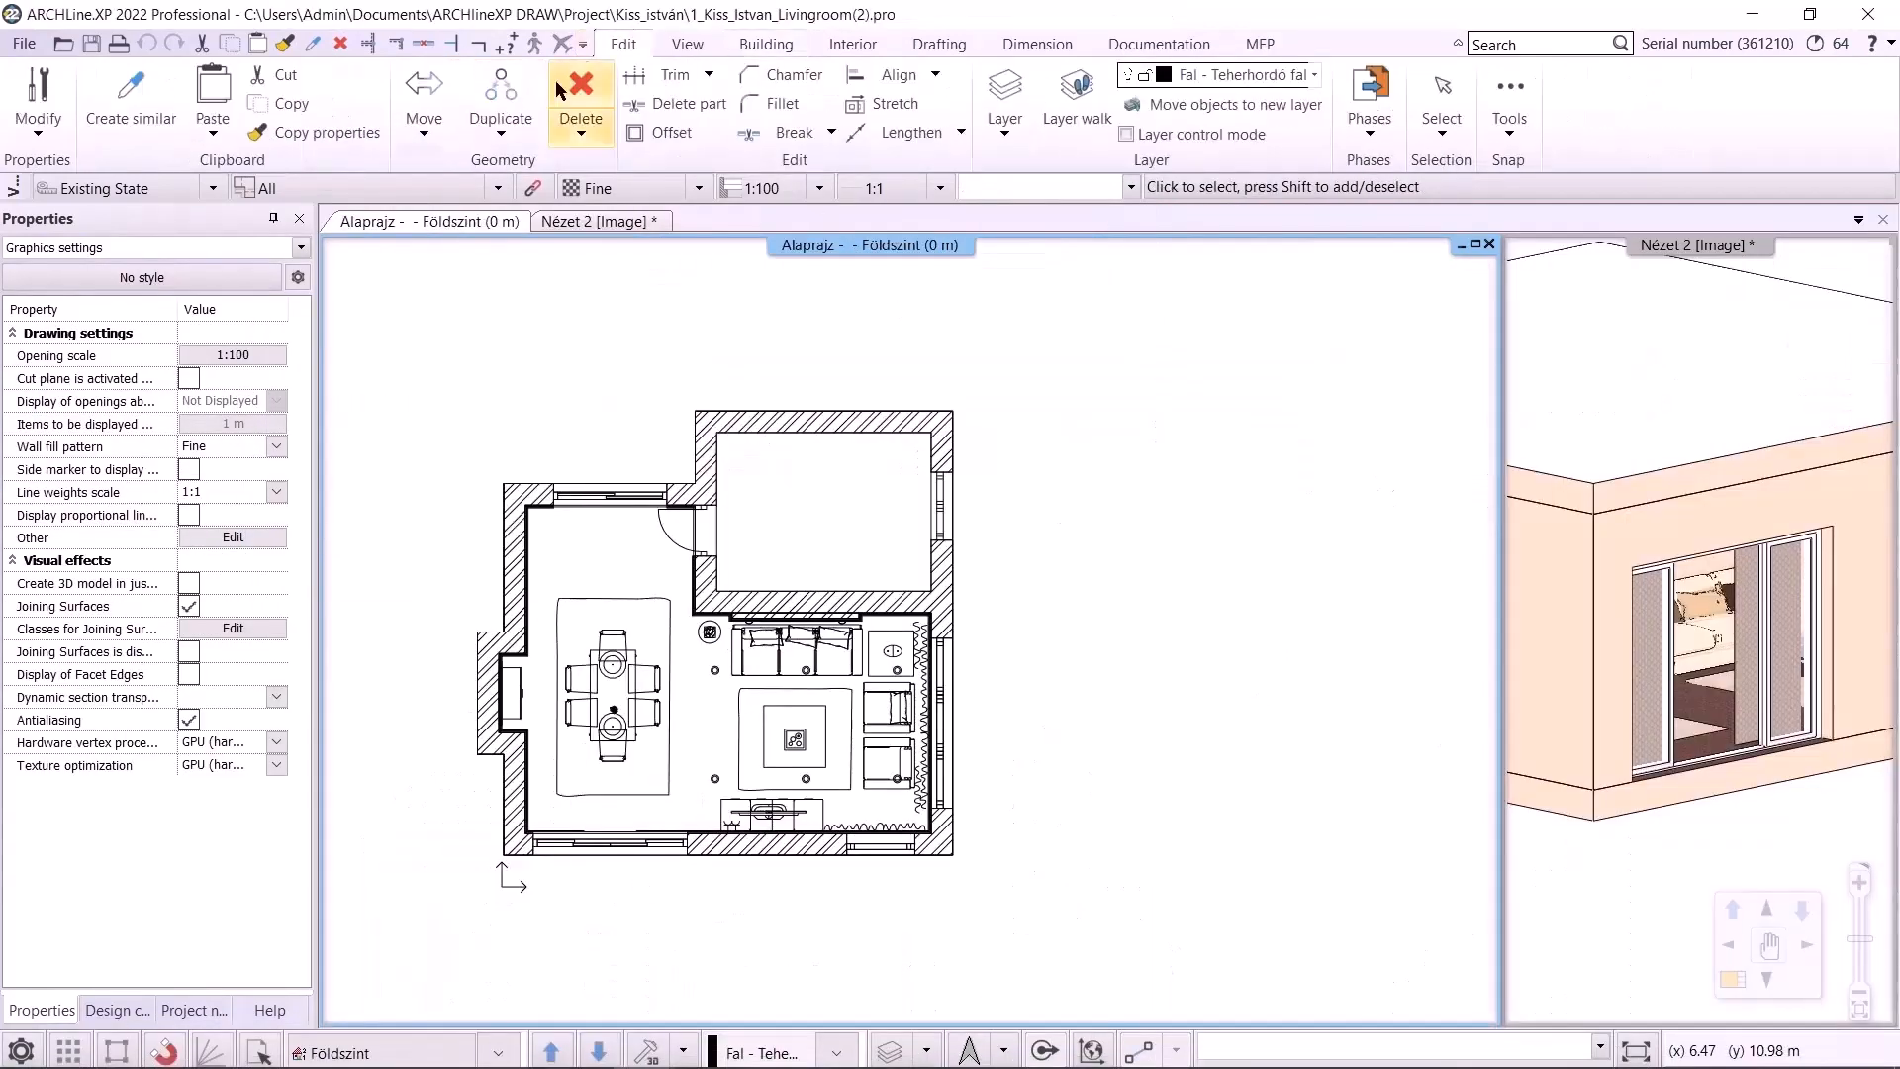
{"action": "left_click", "coordinate": [210, 136]}
{"action": "left_click", "coordinate": [250, 170]}
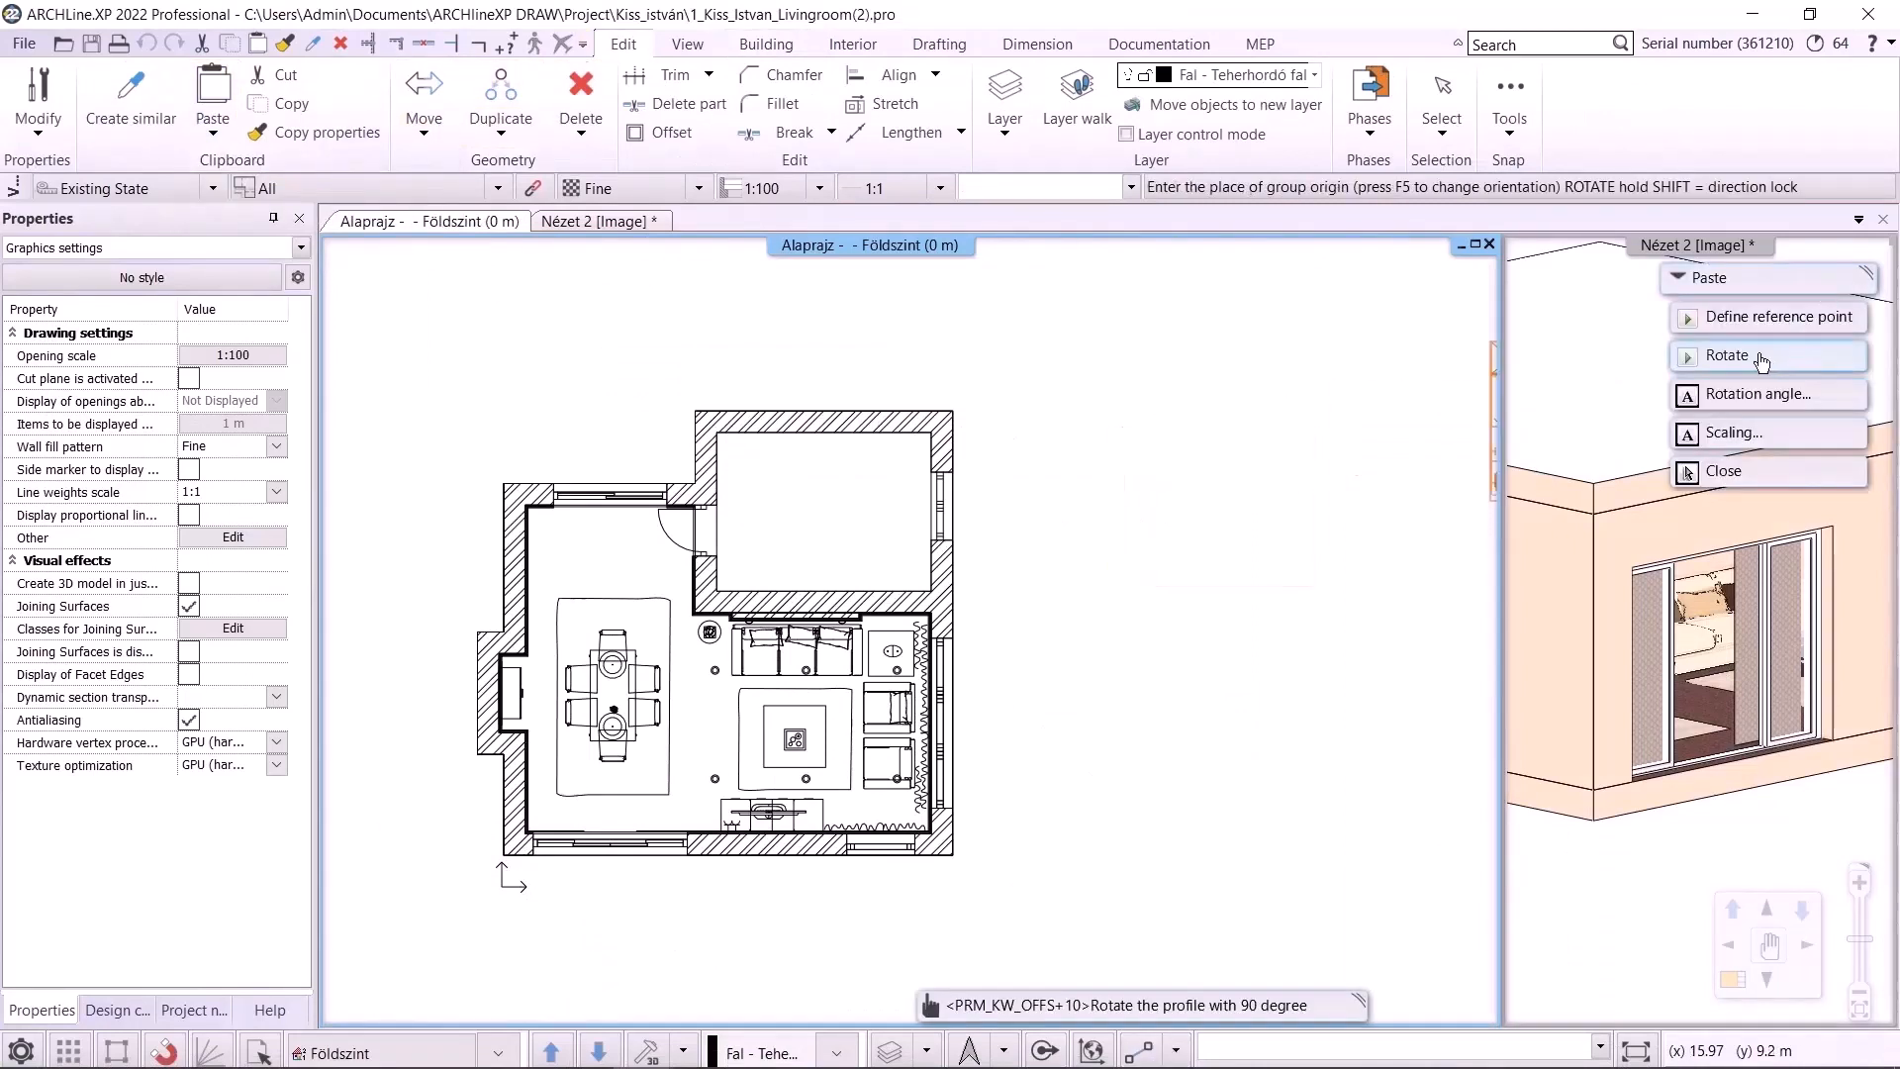
{"action": "scroll", "coordinate": [916, 520], "scroll_direction": "up", "scroll_amount": 2}
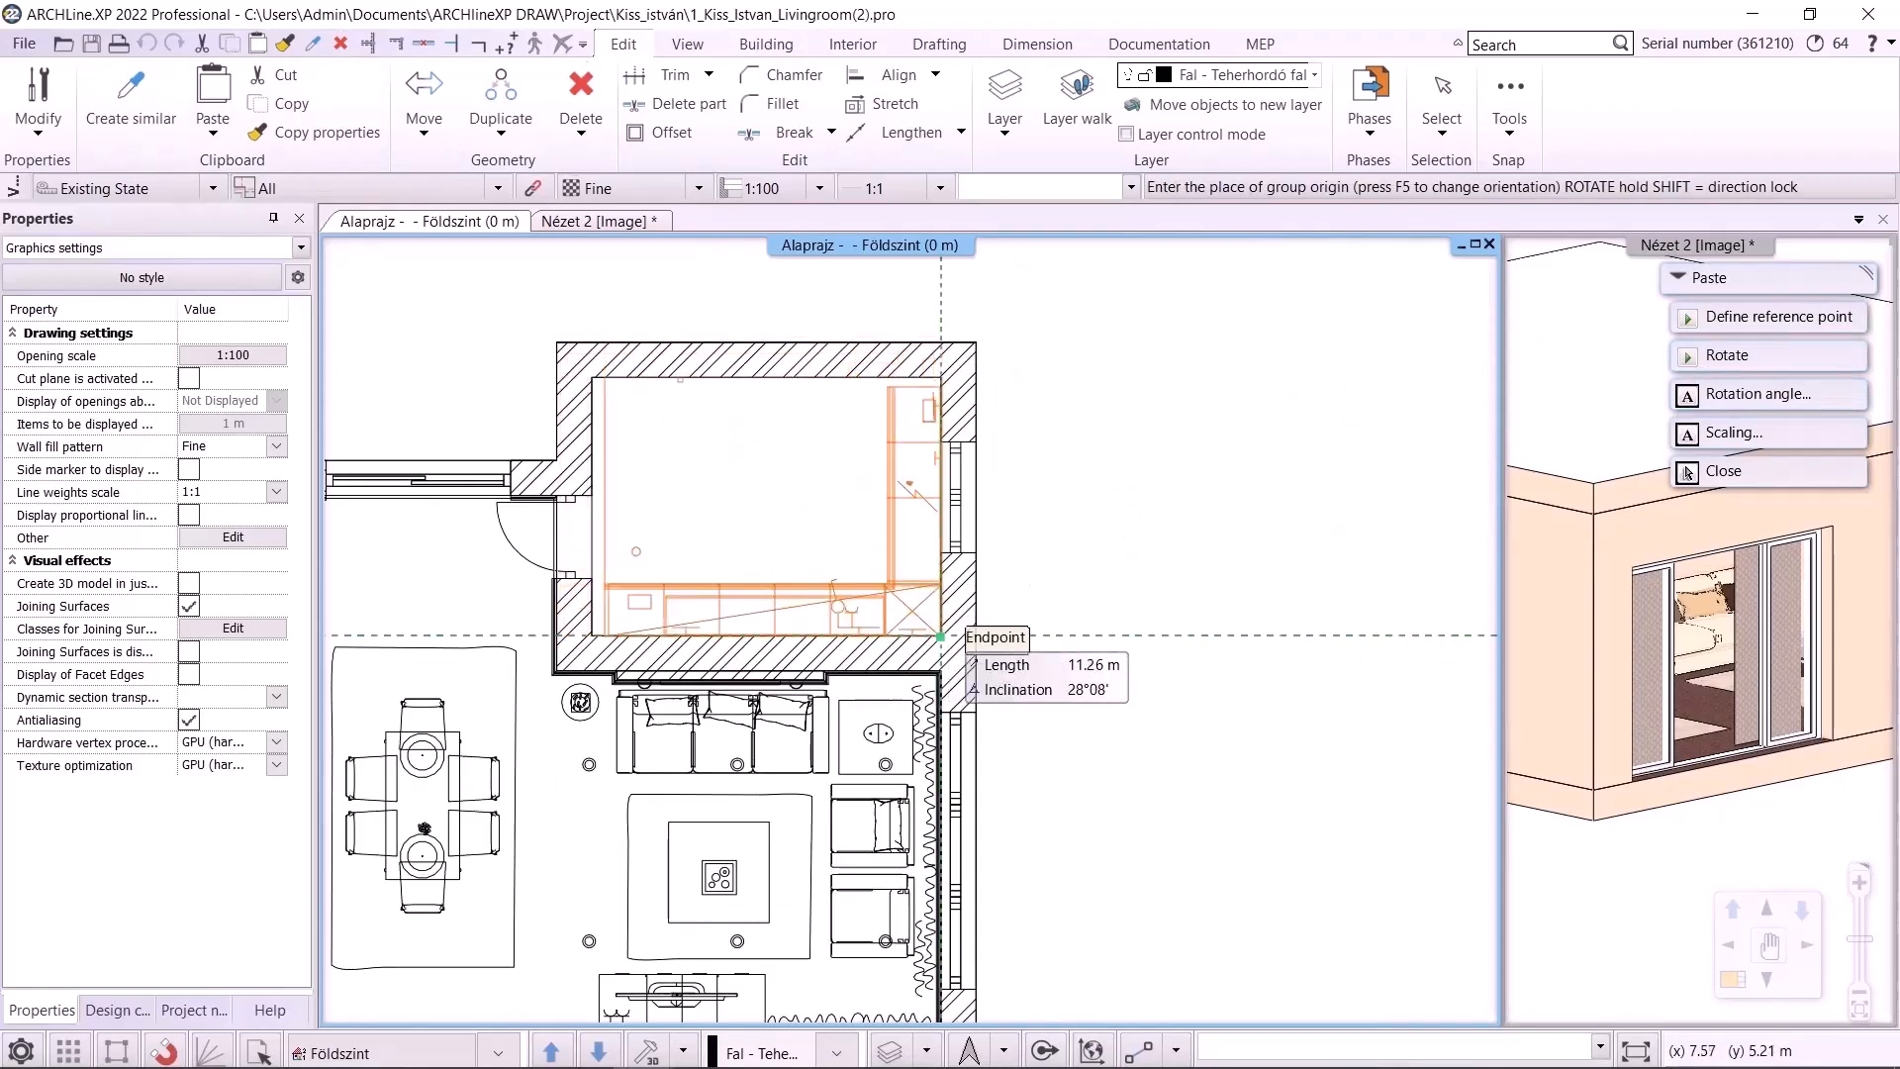
{"action": "left_click", "coordinate": [940, 636]}
{"action": "scroll", "coordinate": [940, 637], "scroll_direction": "down", "scroll_amount": 2}
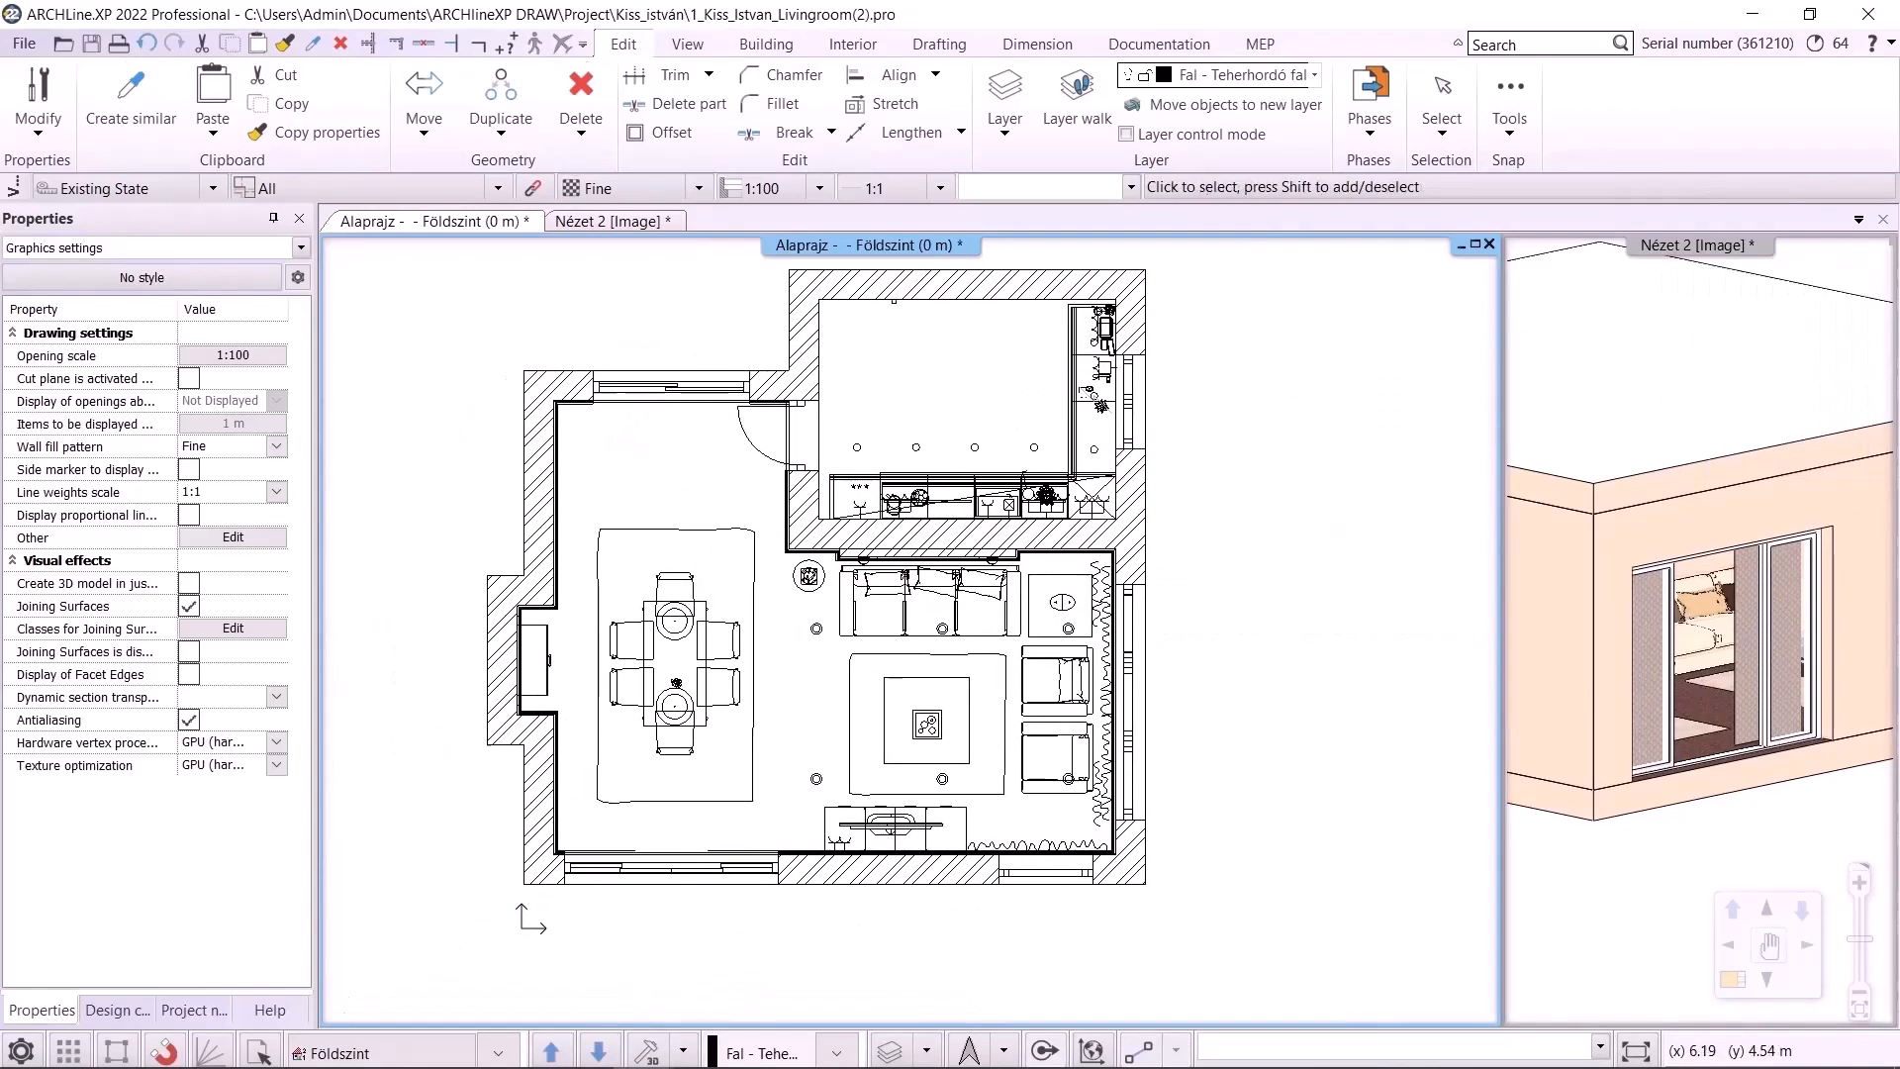
Position the perspective camera inside the kitchen and show the 3D view in the main window
{"action": "left_click", "coordinate": [1599, 852]}
{"action": "left_click", "coordinate": [1802, 979]}
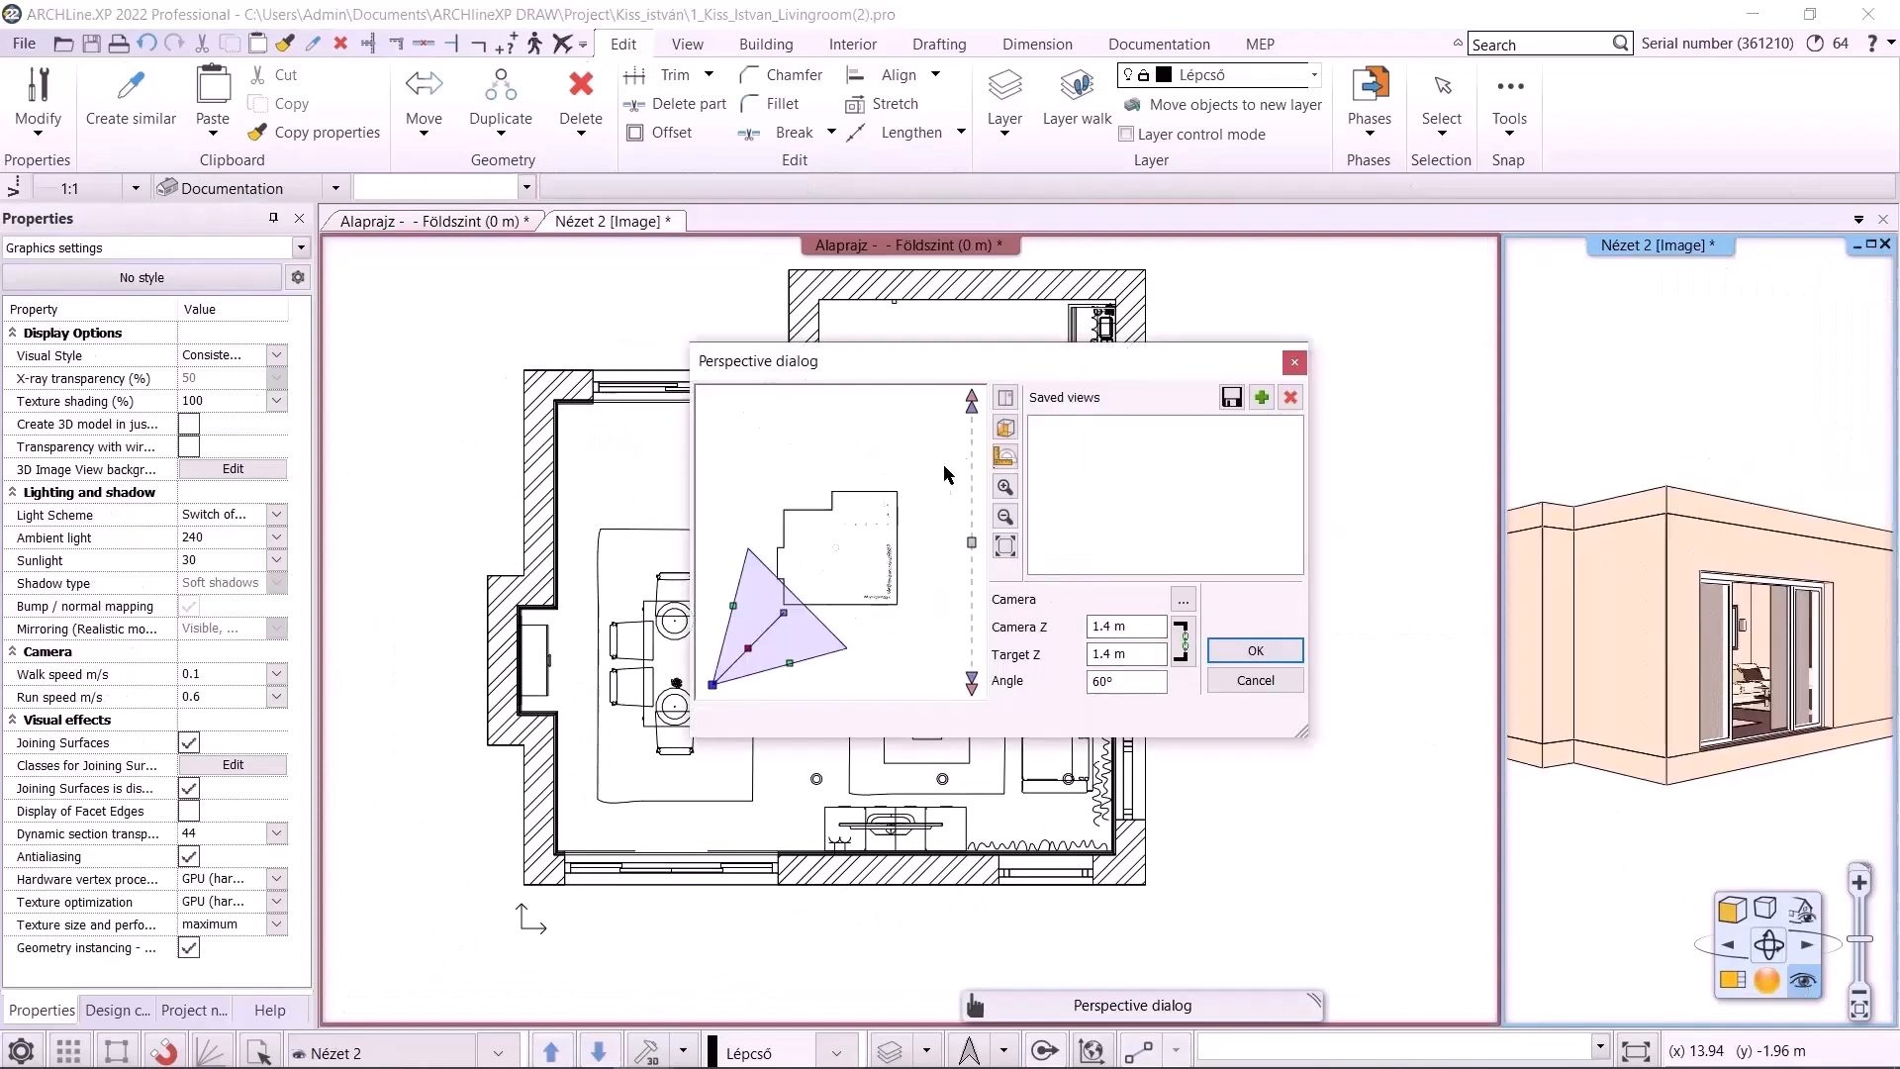
{"action": "left_click", "coordinate": [1005, 428]}
{"action": "left_click", "coordinate": [1037, 455]}
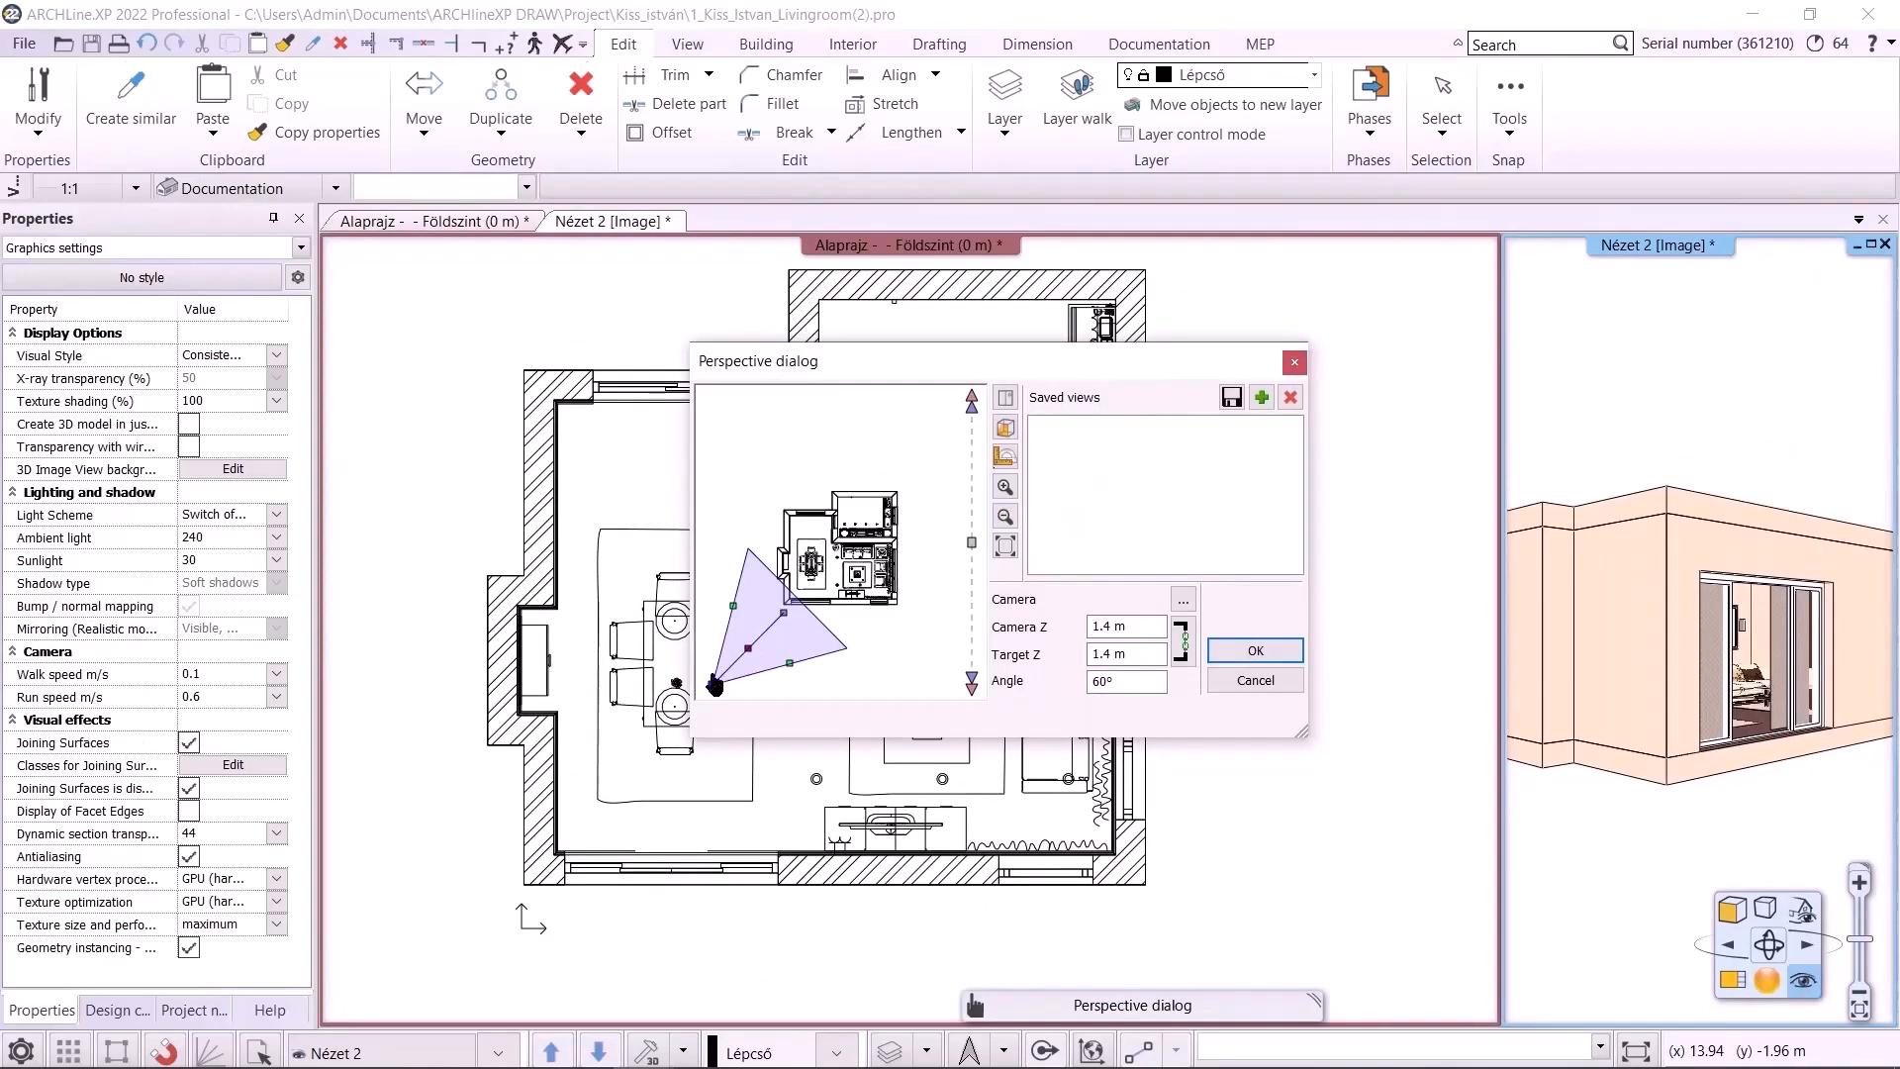
{"action": "left_click_drag", "start_coordinate": [715, 685], "coordinate": [841, 552]}
{"action": "left_click", "coordinate": [1255, 650]}
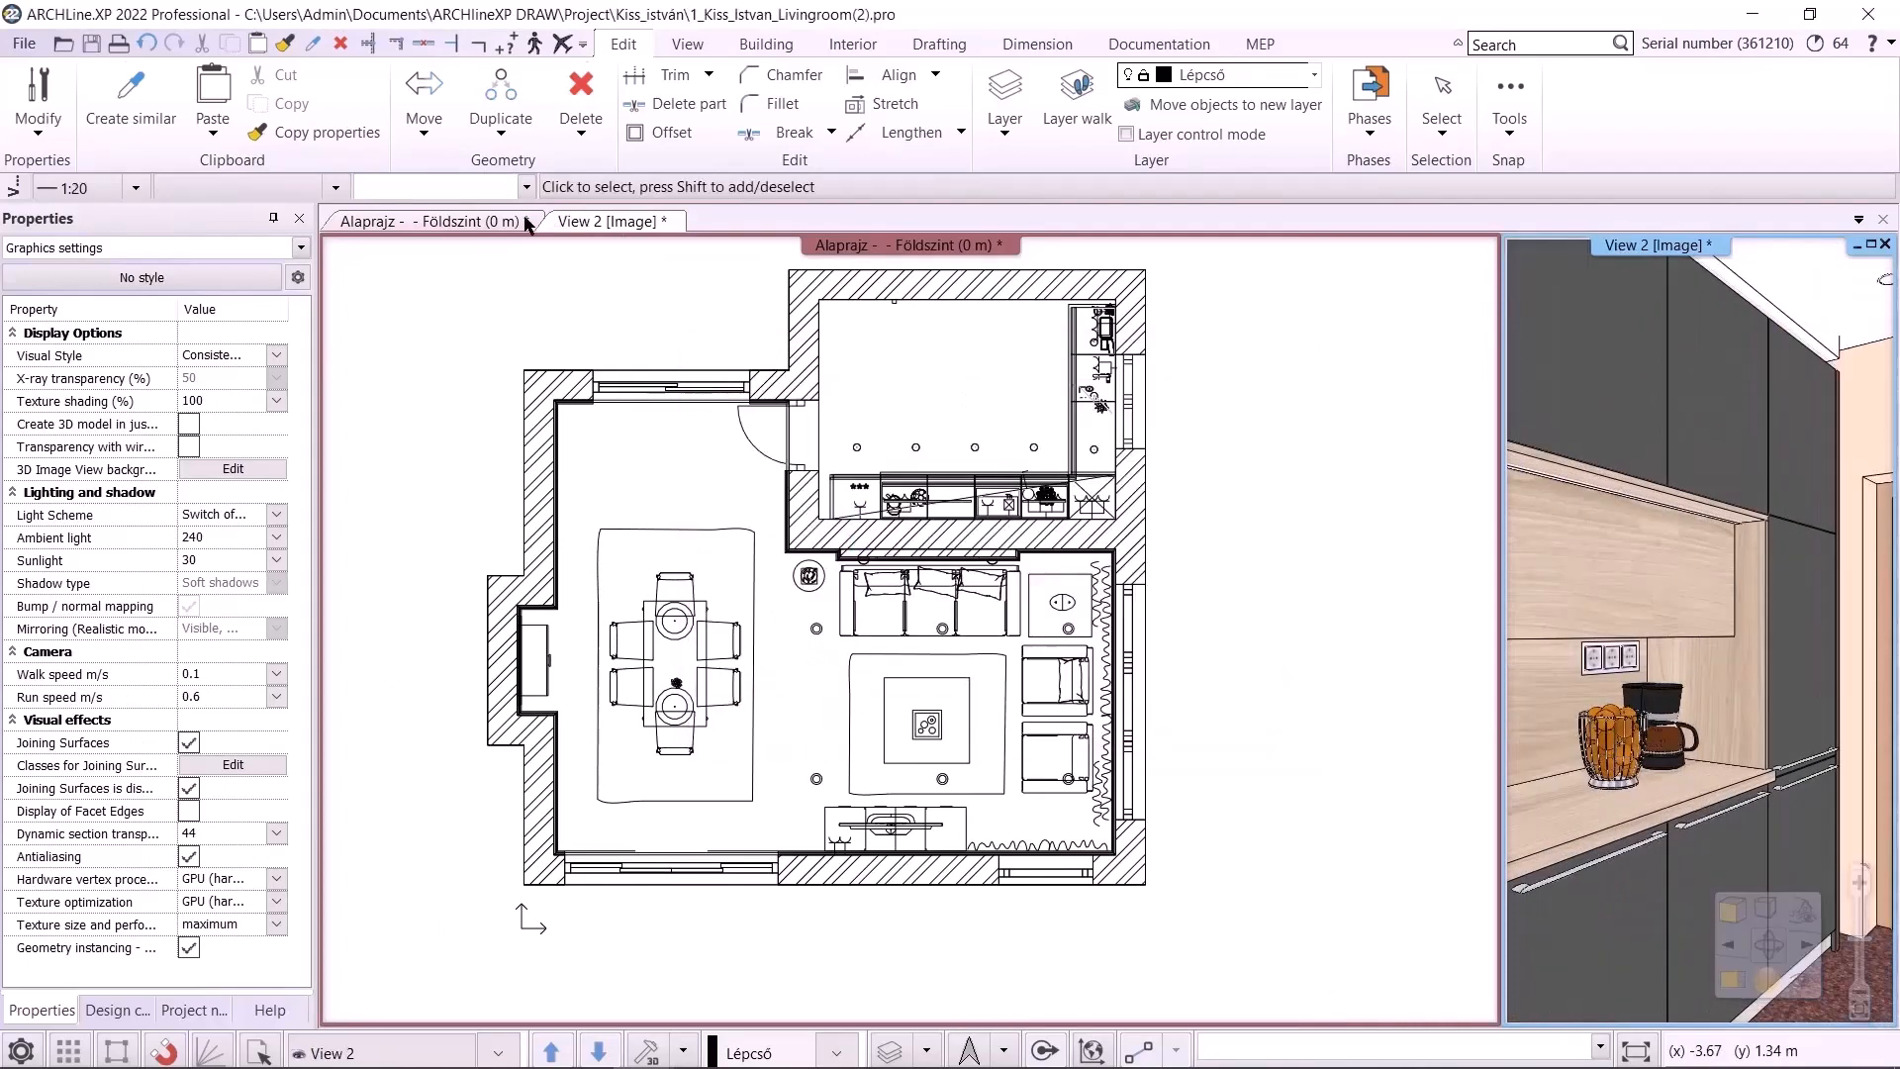
{"action": "left_click", "coordinate": [596, 222]}
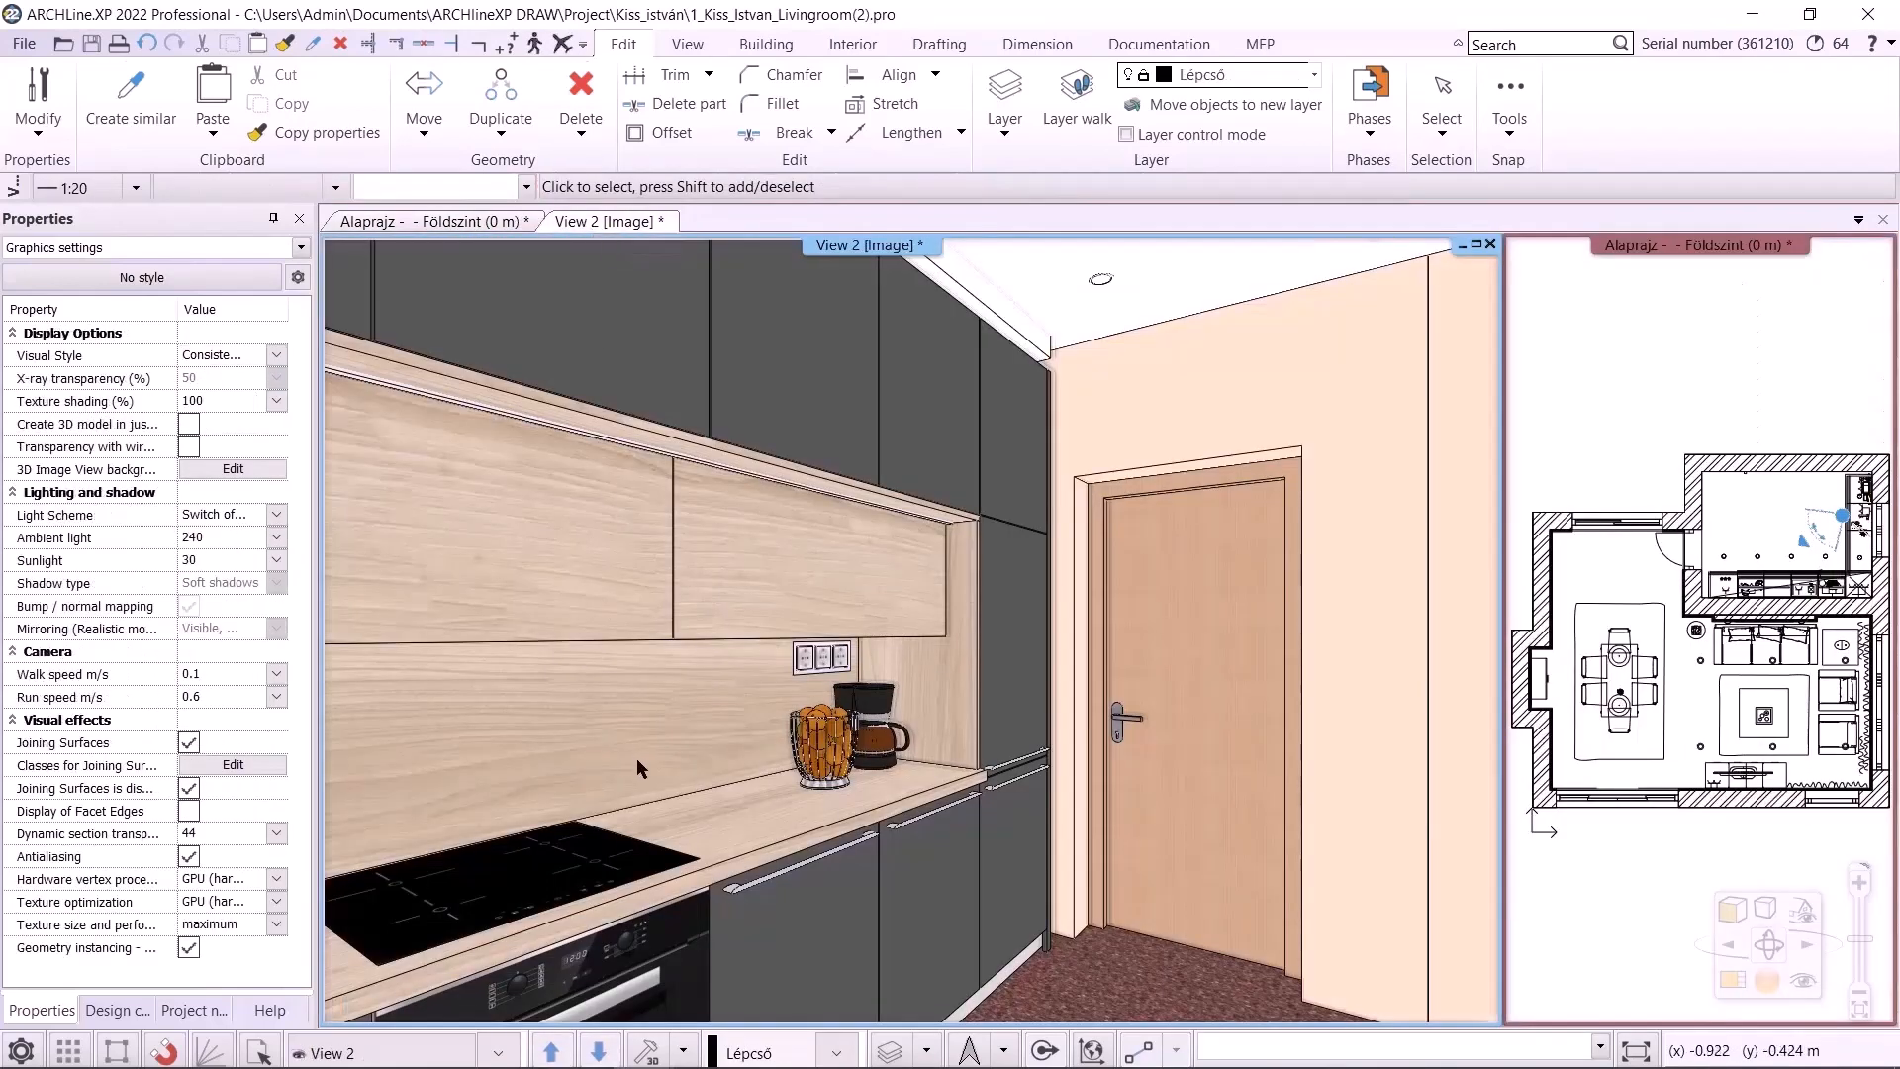
{"action": "scroll", "coordinate": [659, 554], "scroll_direction": "down", "scroll_amount": 1}
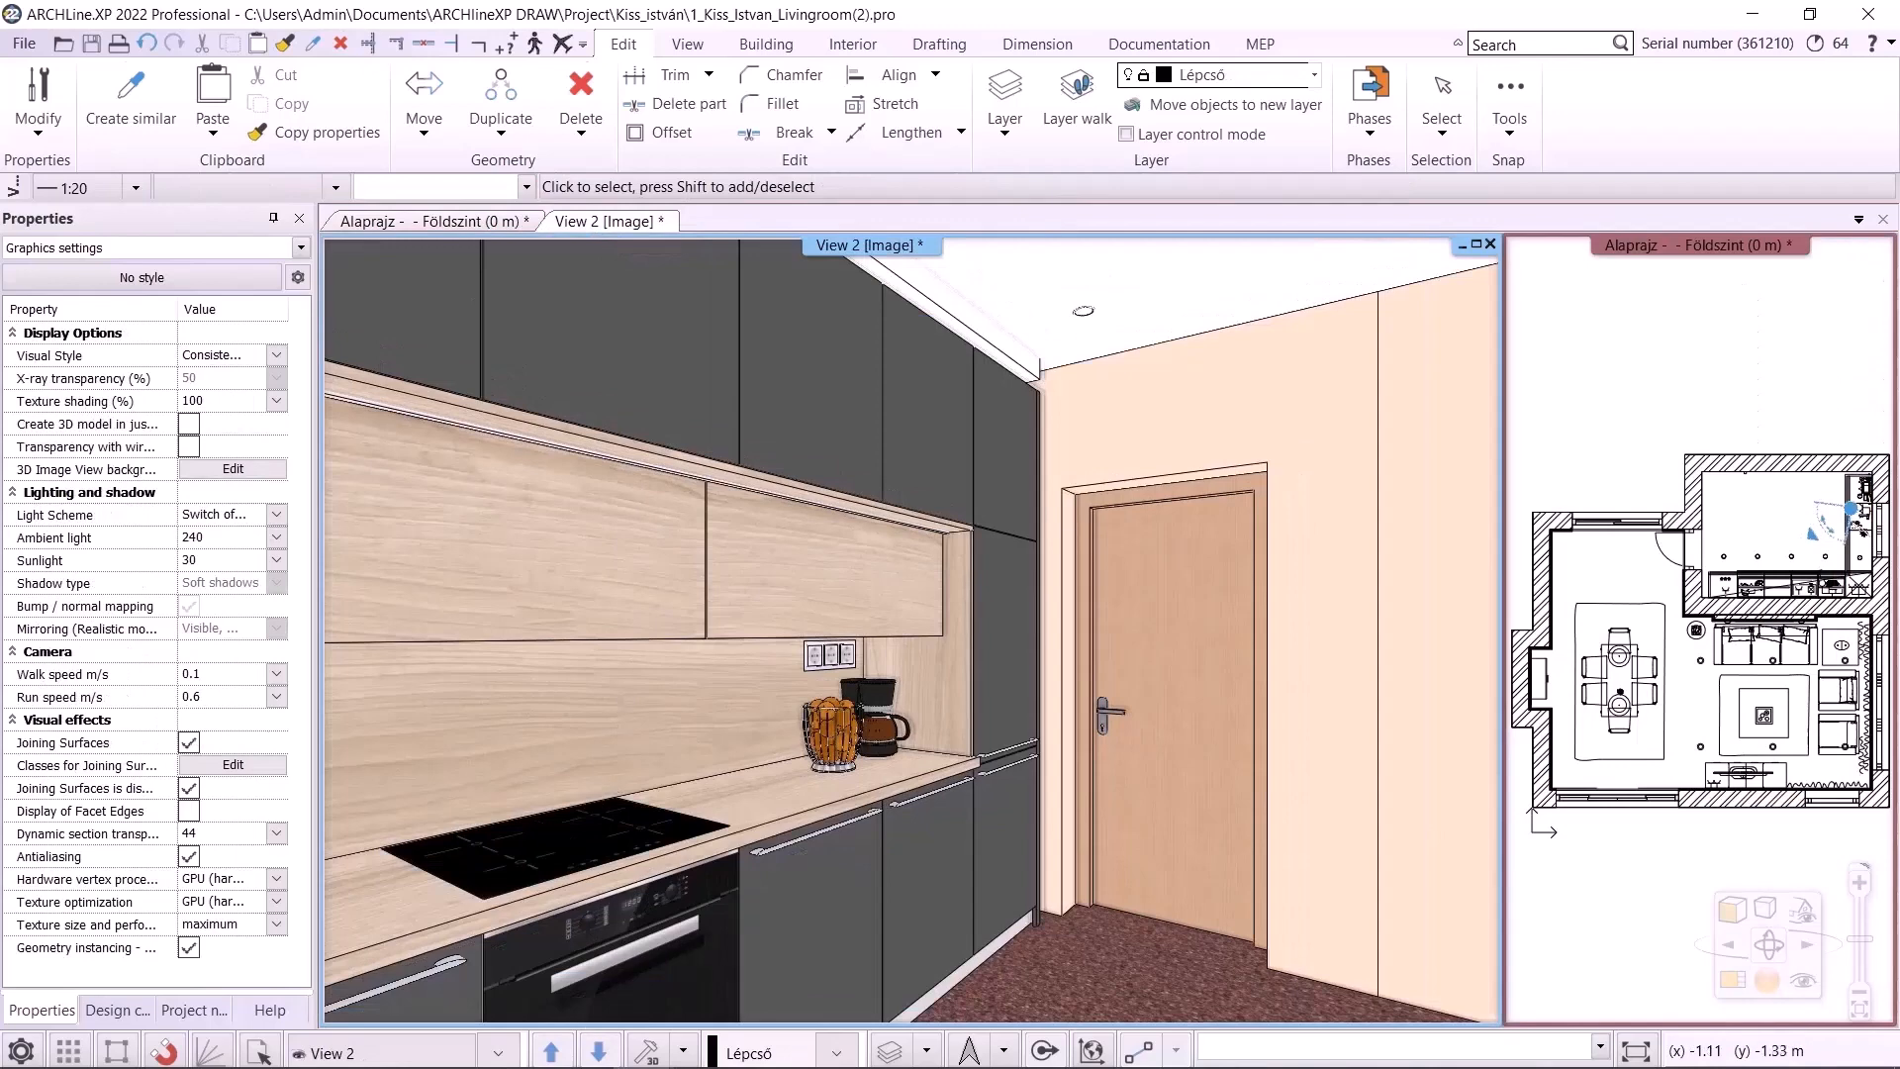
{"action": "mouse_move", "coordinate": [643, 1044]}
{"action": "left_click", "coordinate": [767, 940]}
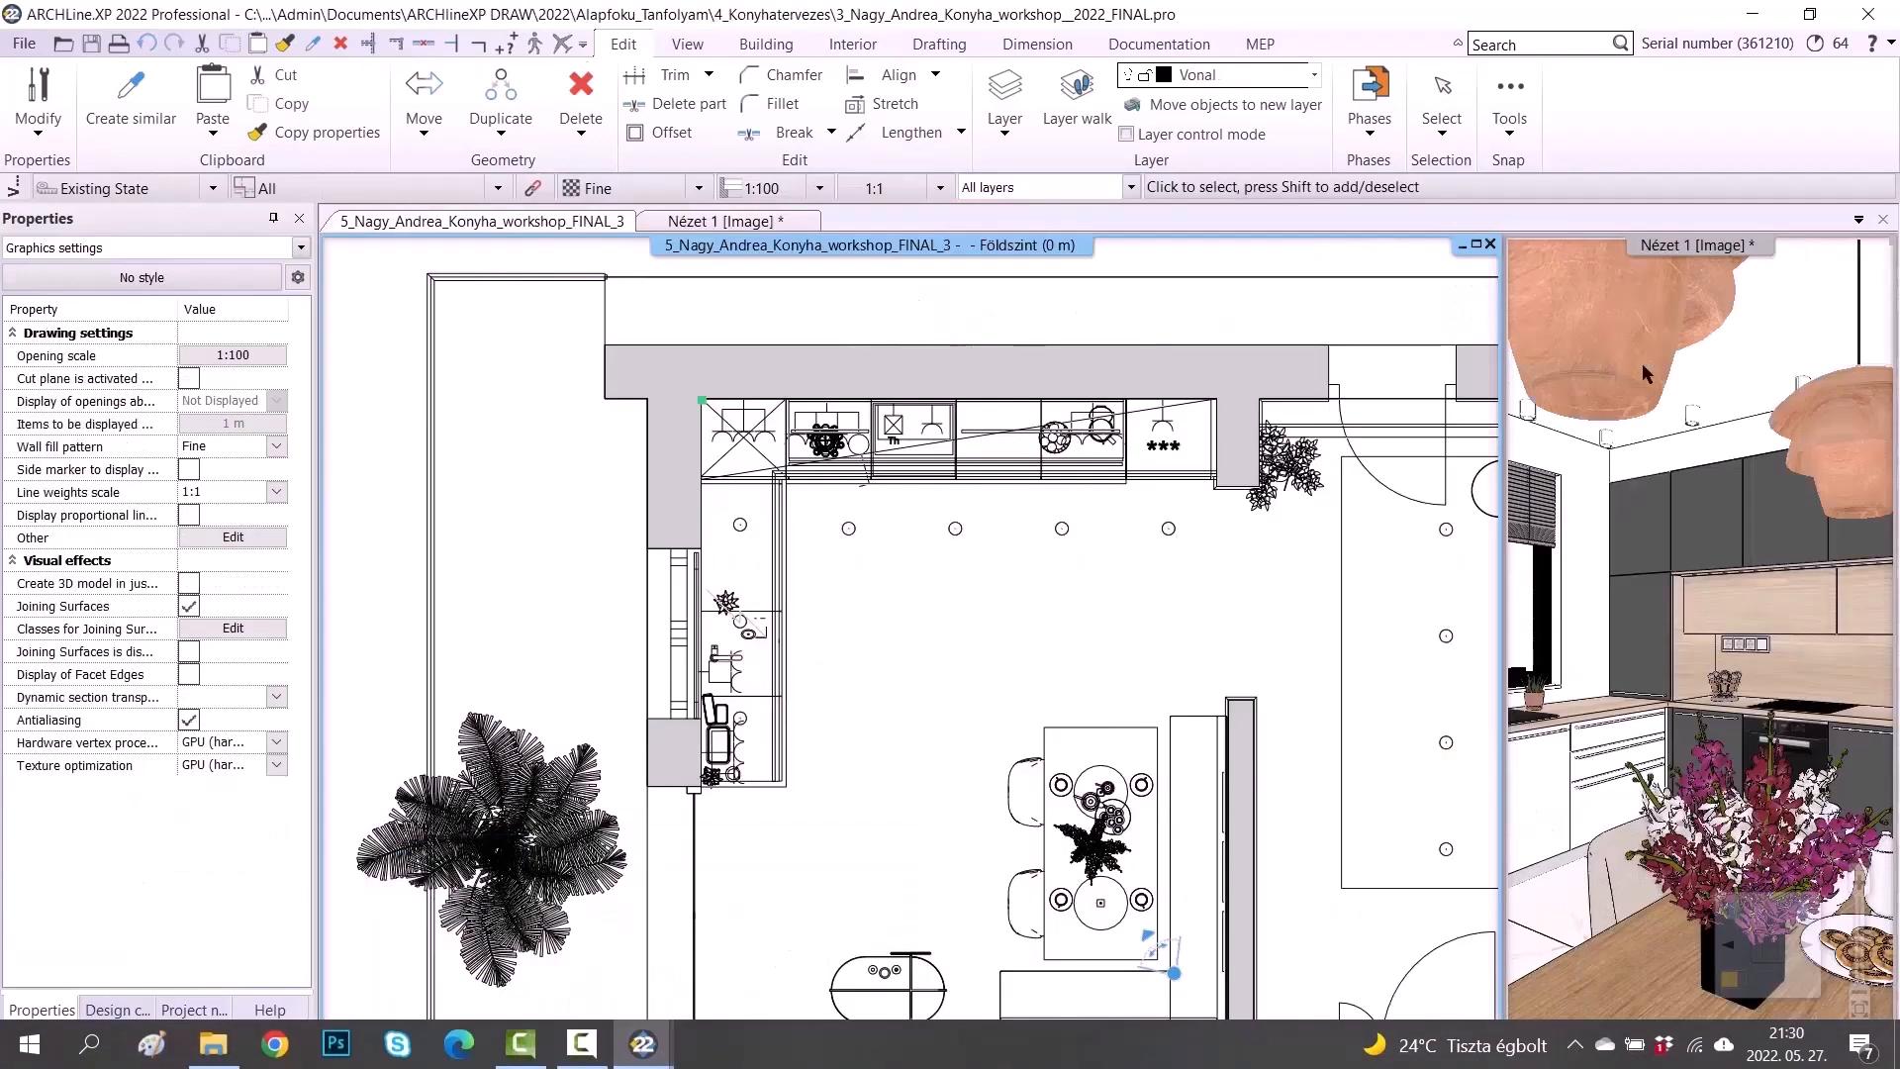
{"action": "left_click", "coordinate": [1868, 14]}
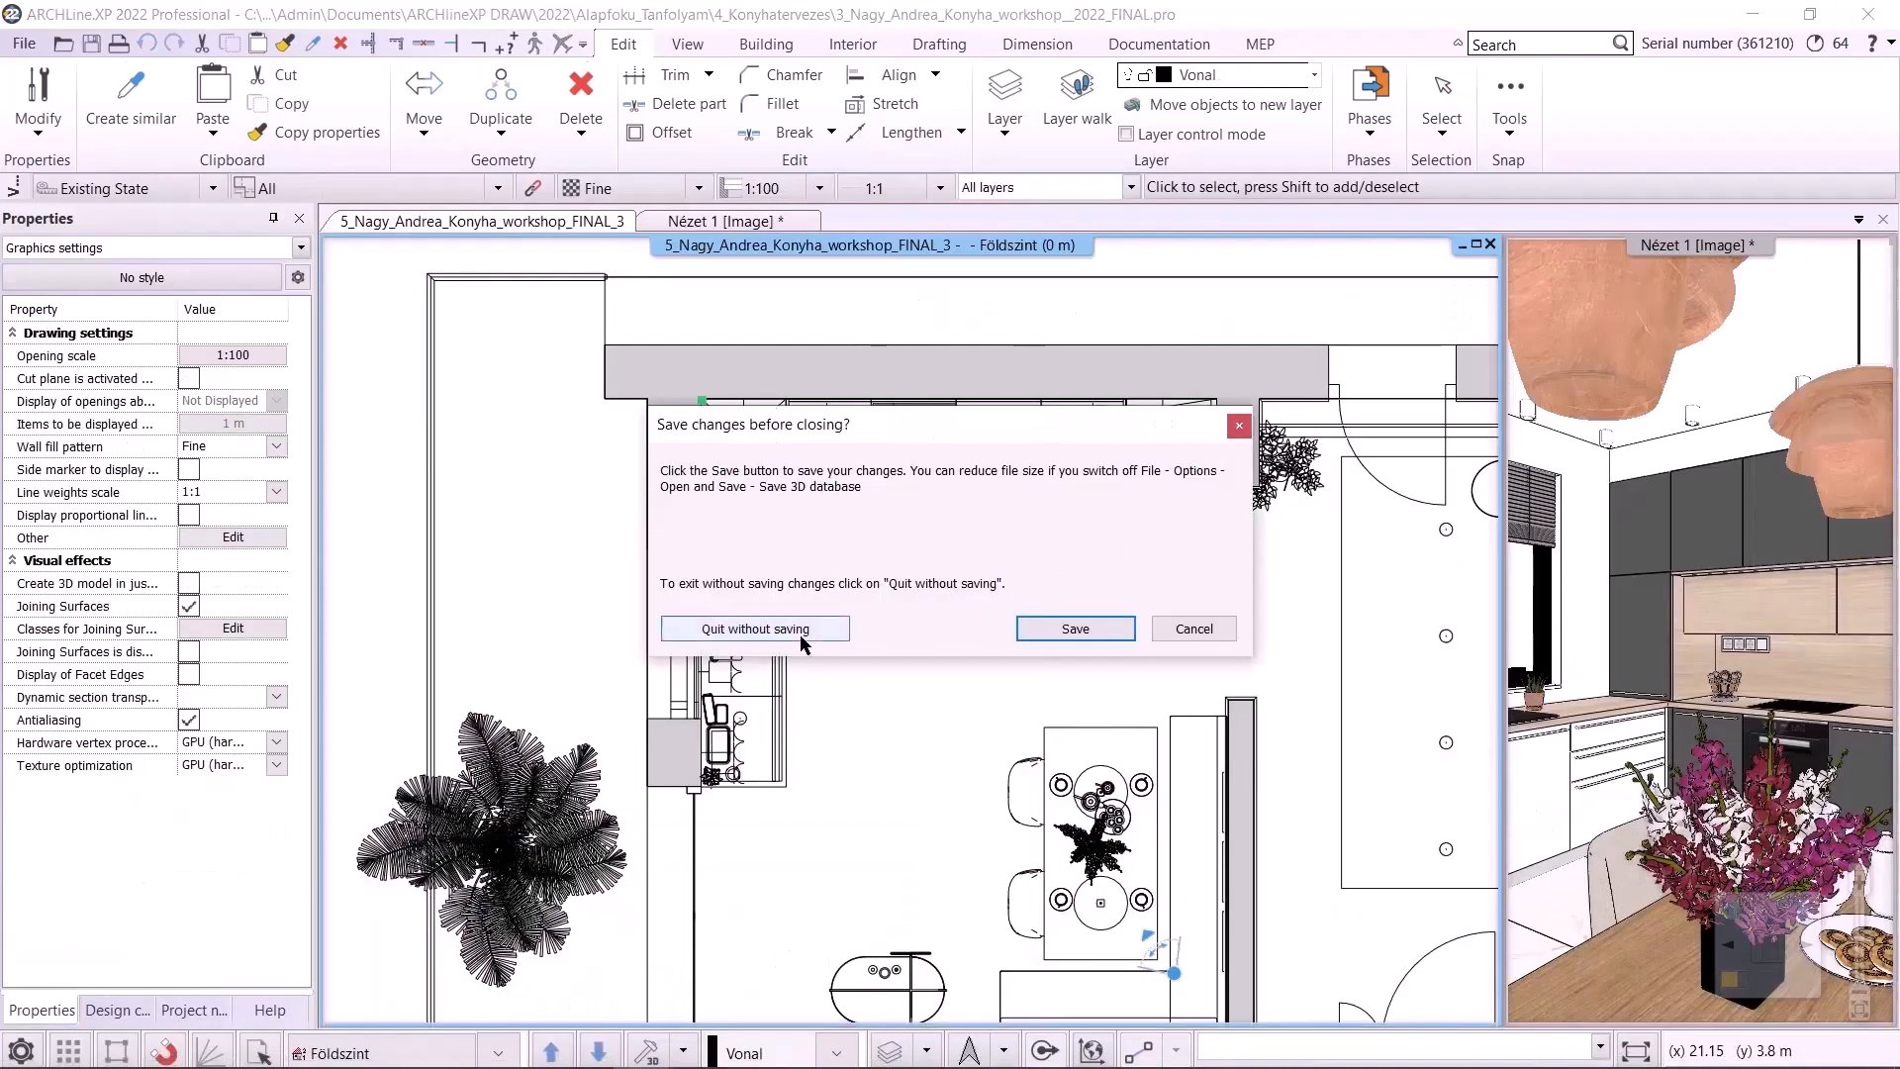
{"action": "left_click", "coordinate": [755, 629]}
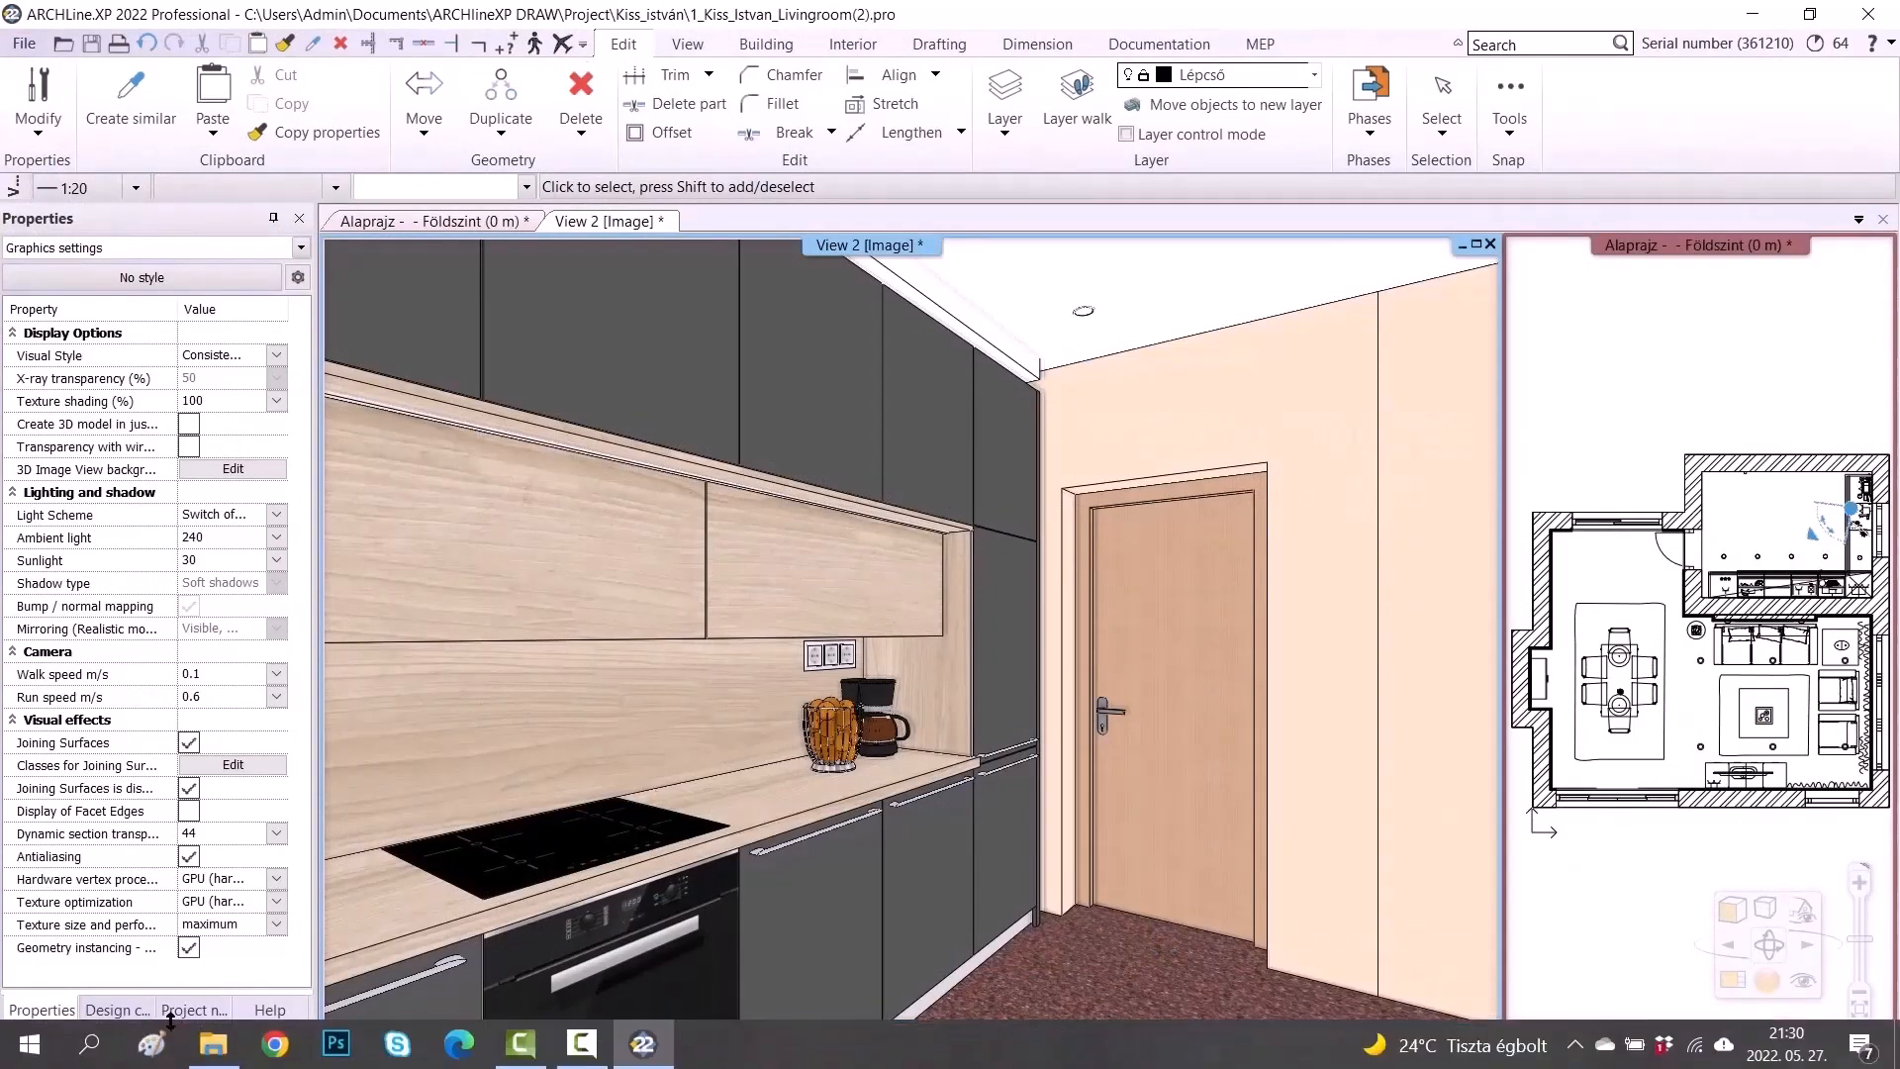
Open File Explorer and view the properties of the Windows (C:) drive
{"action": "left_click", "coordinate": [213, 1044]}
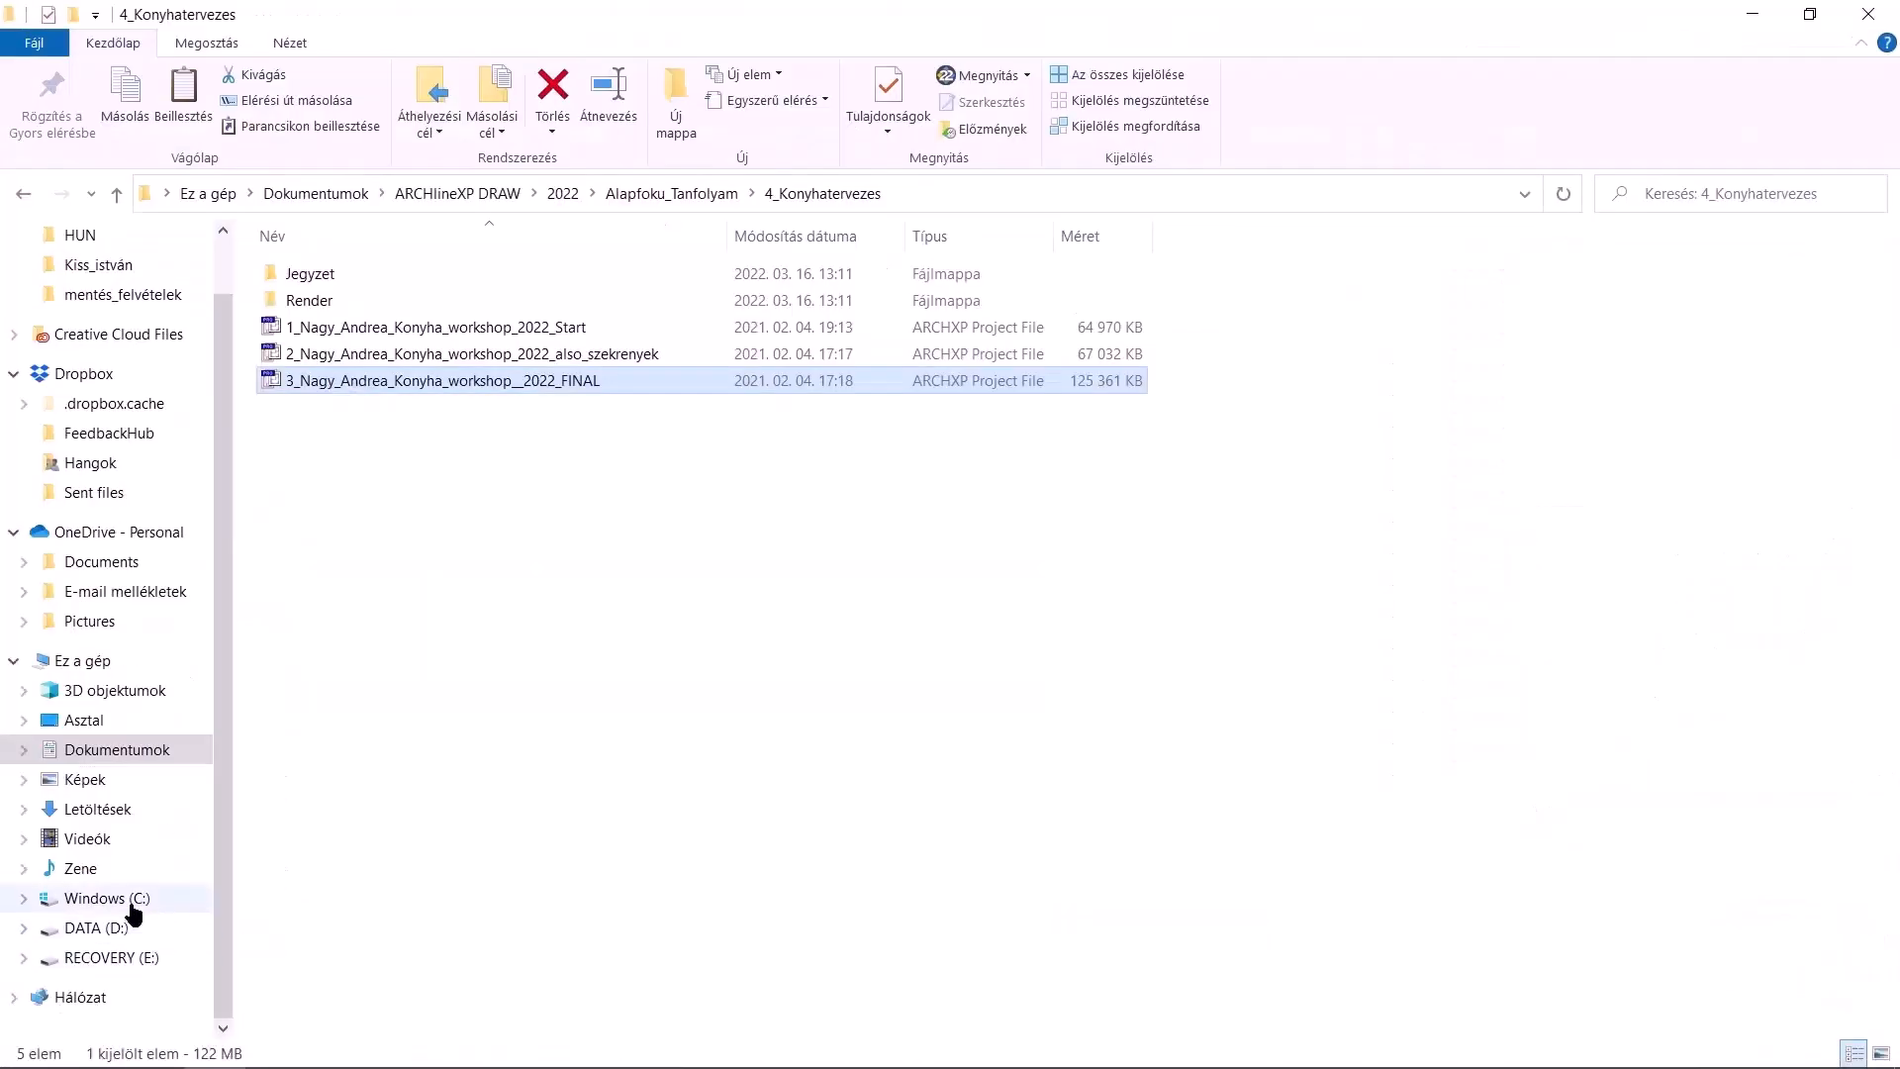
{"action": "left_click", "coordinate": [137, 661]}
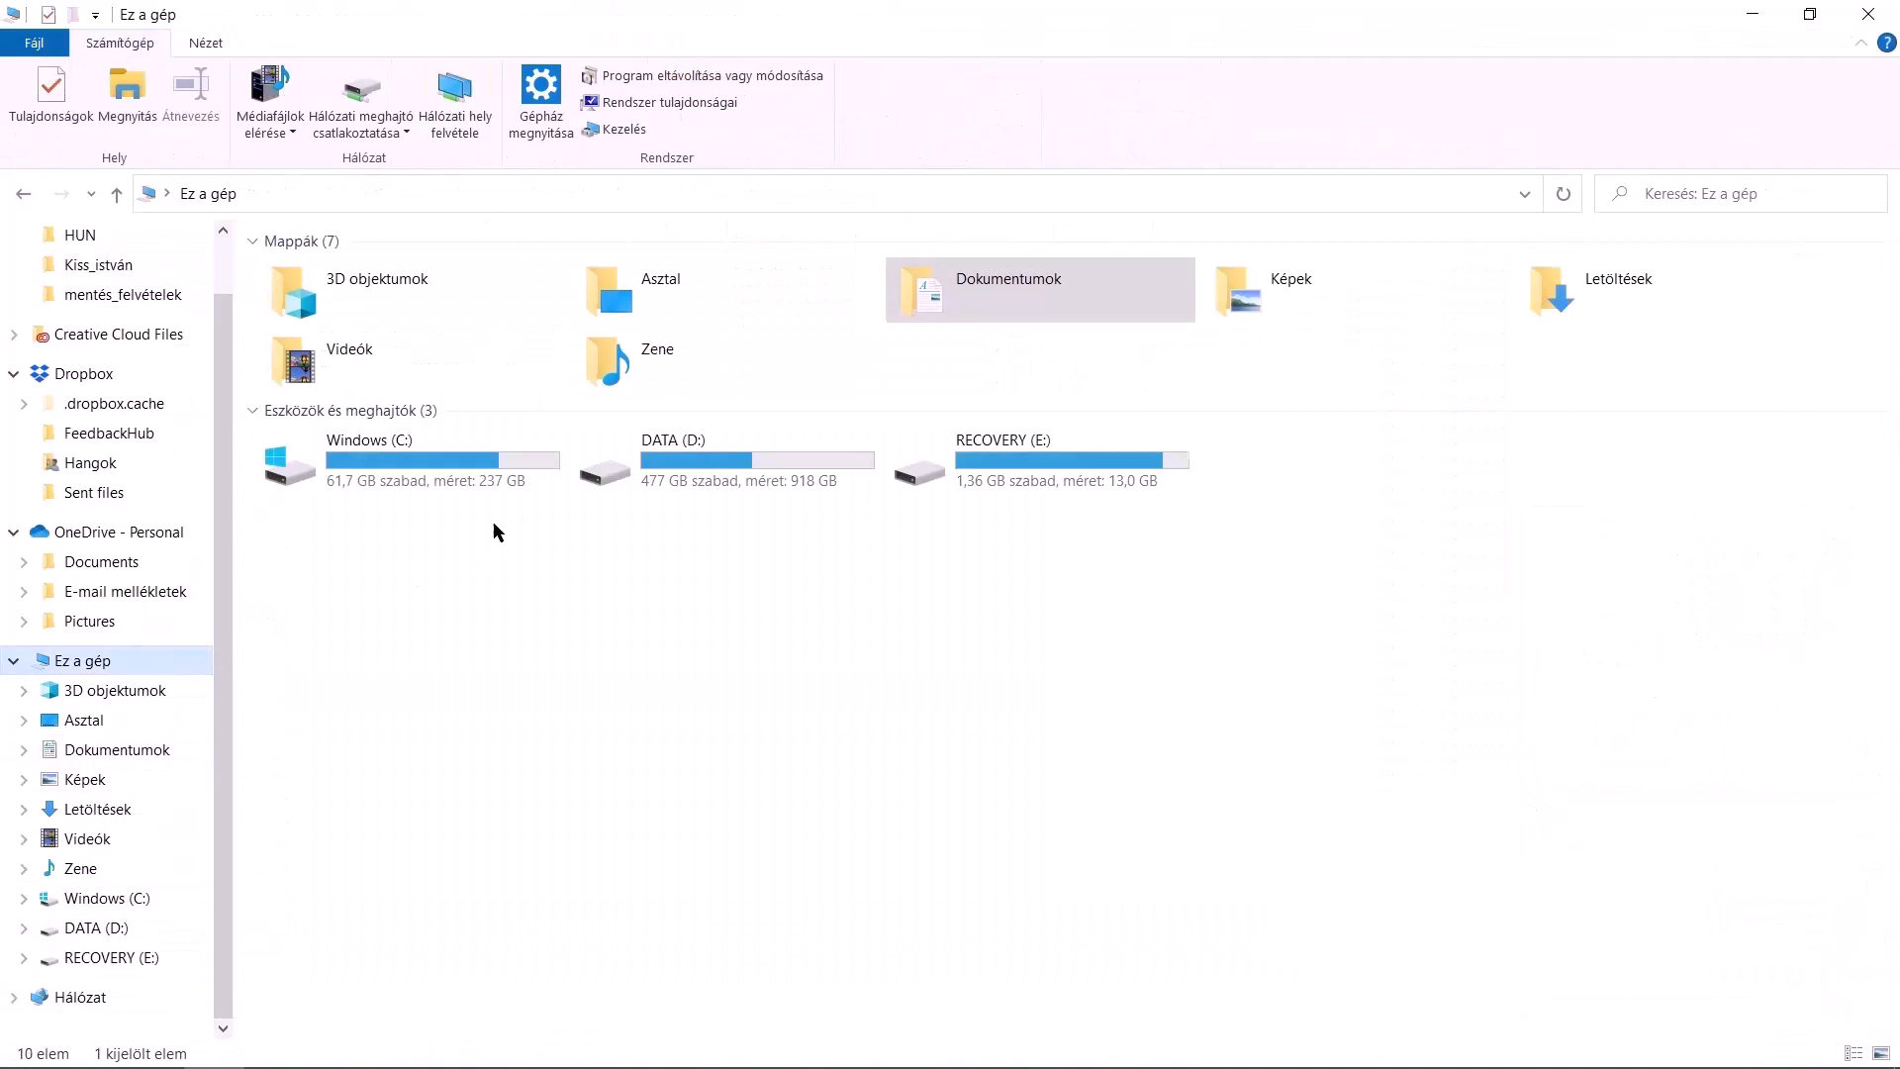
{"action": "right_click", "coordinate": [530, 477]}
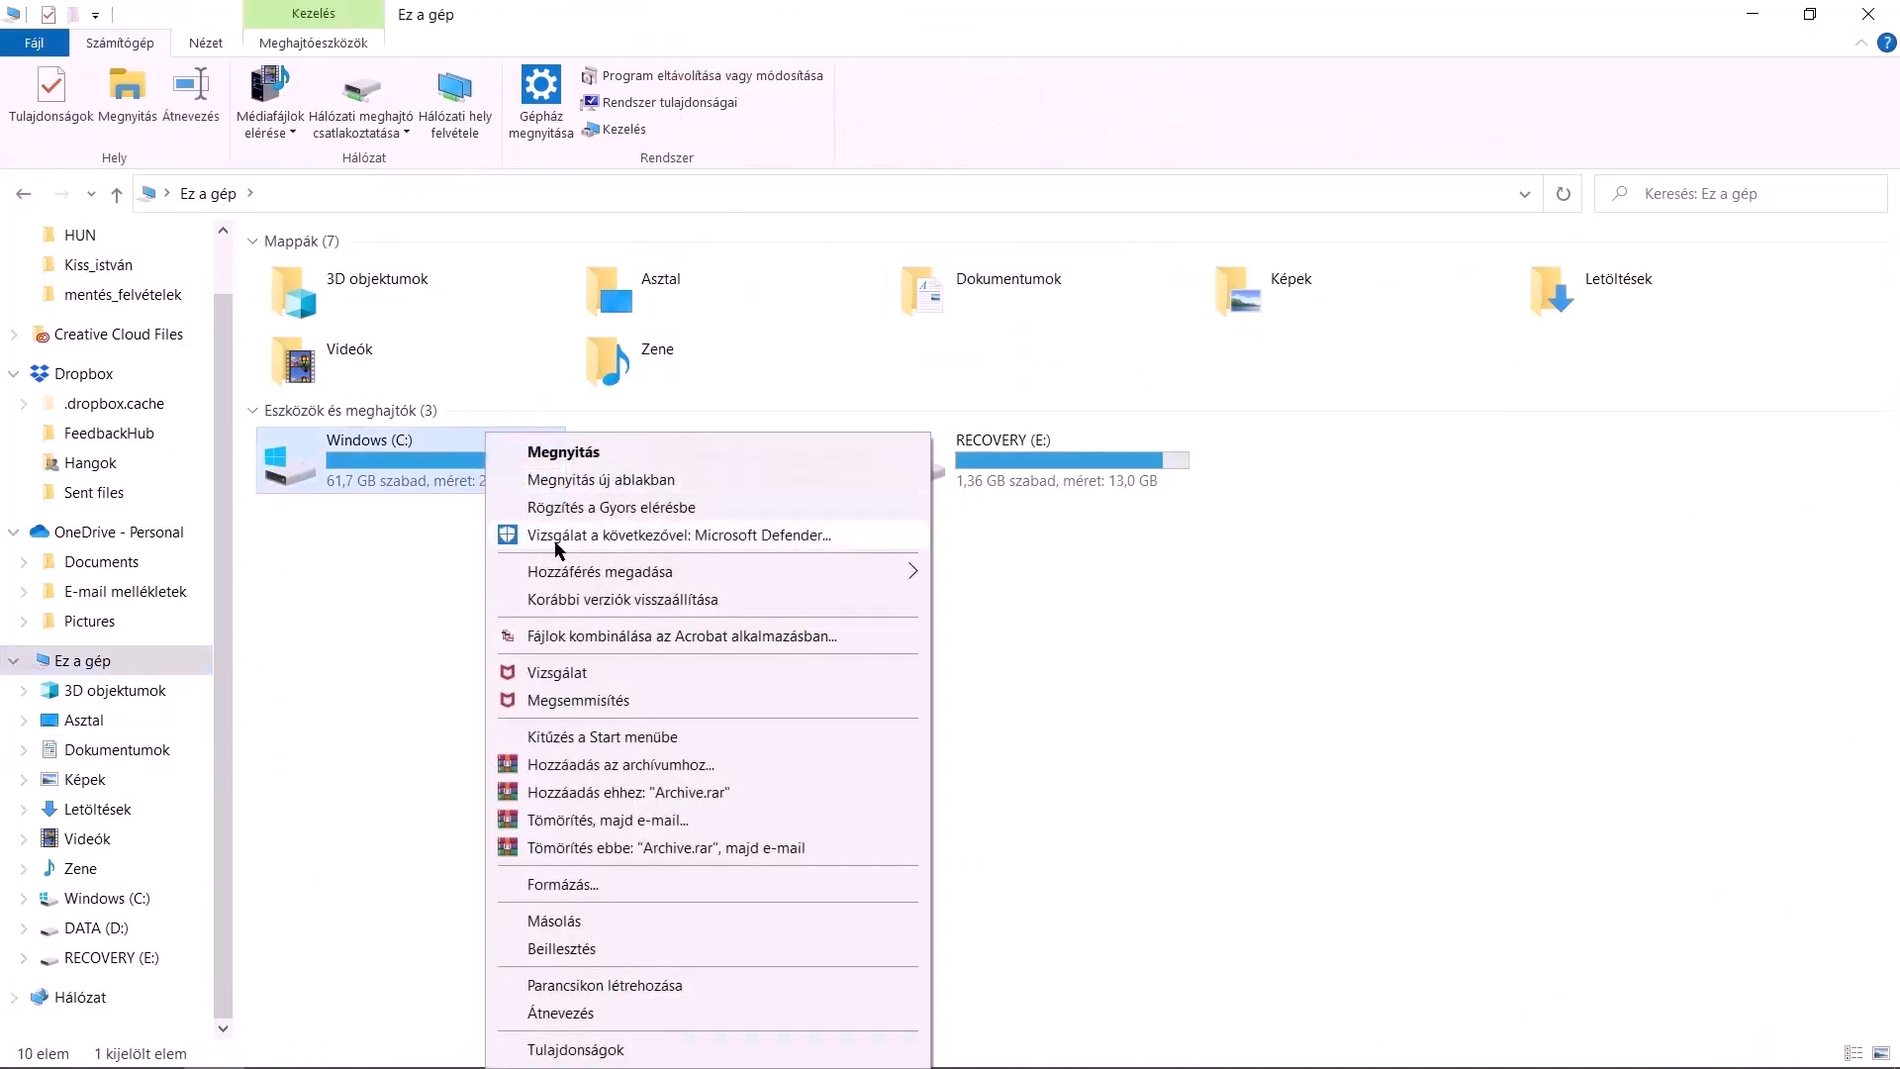
{"action": "left_click", "coordinate": [572, 1049]}
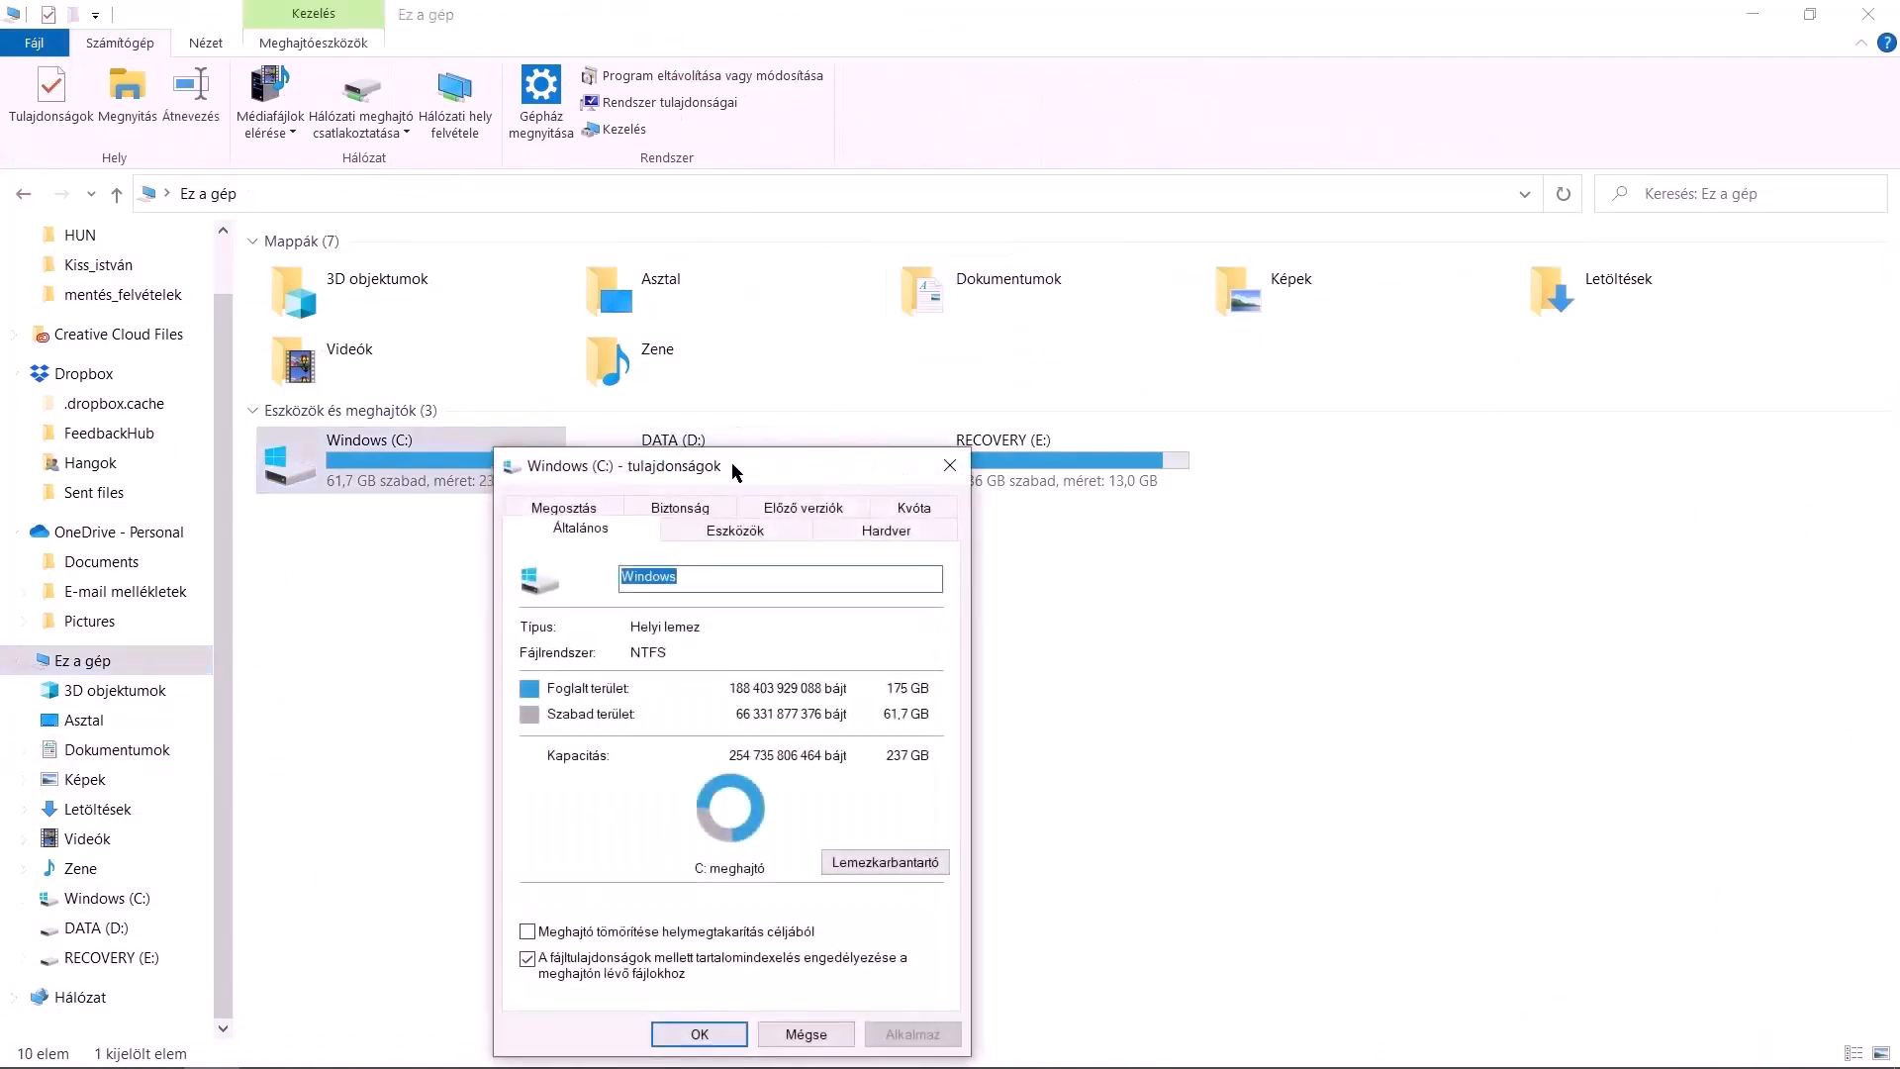
{"action": "left_click", "coordinate": [949, 465]}
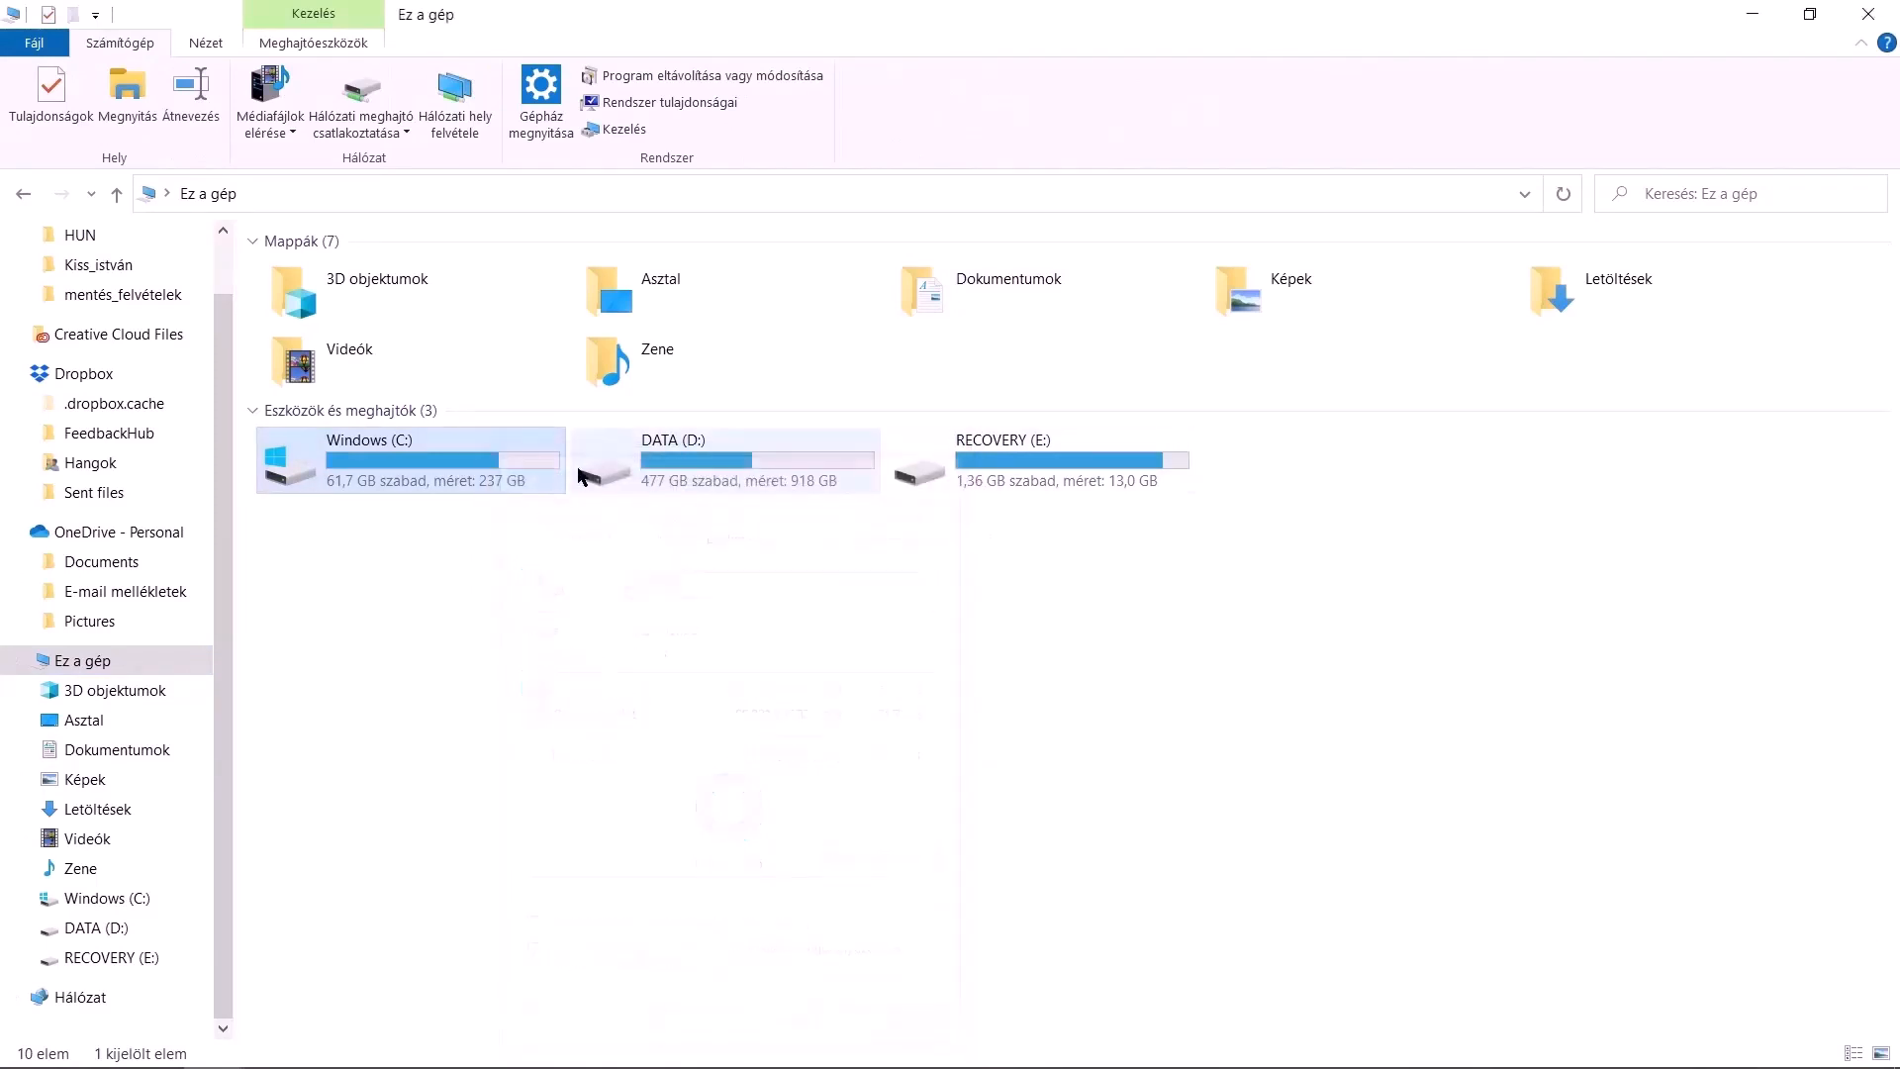
Browse the Documents folder and the ARCHlineXP DRAW folder on the DATA (D:) drive
{"action": "double_click", "coordinate": [471, 467]}
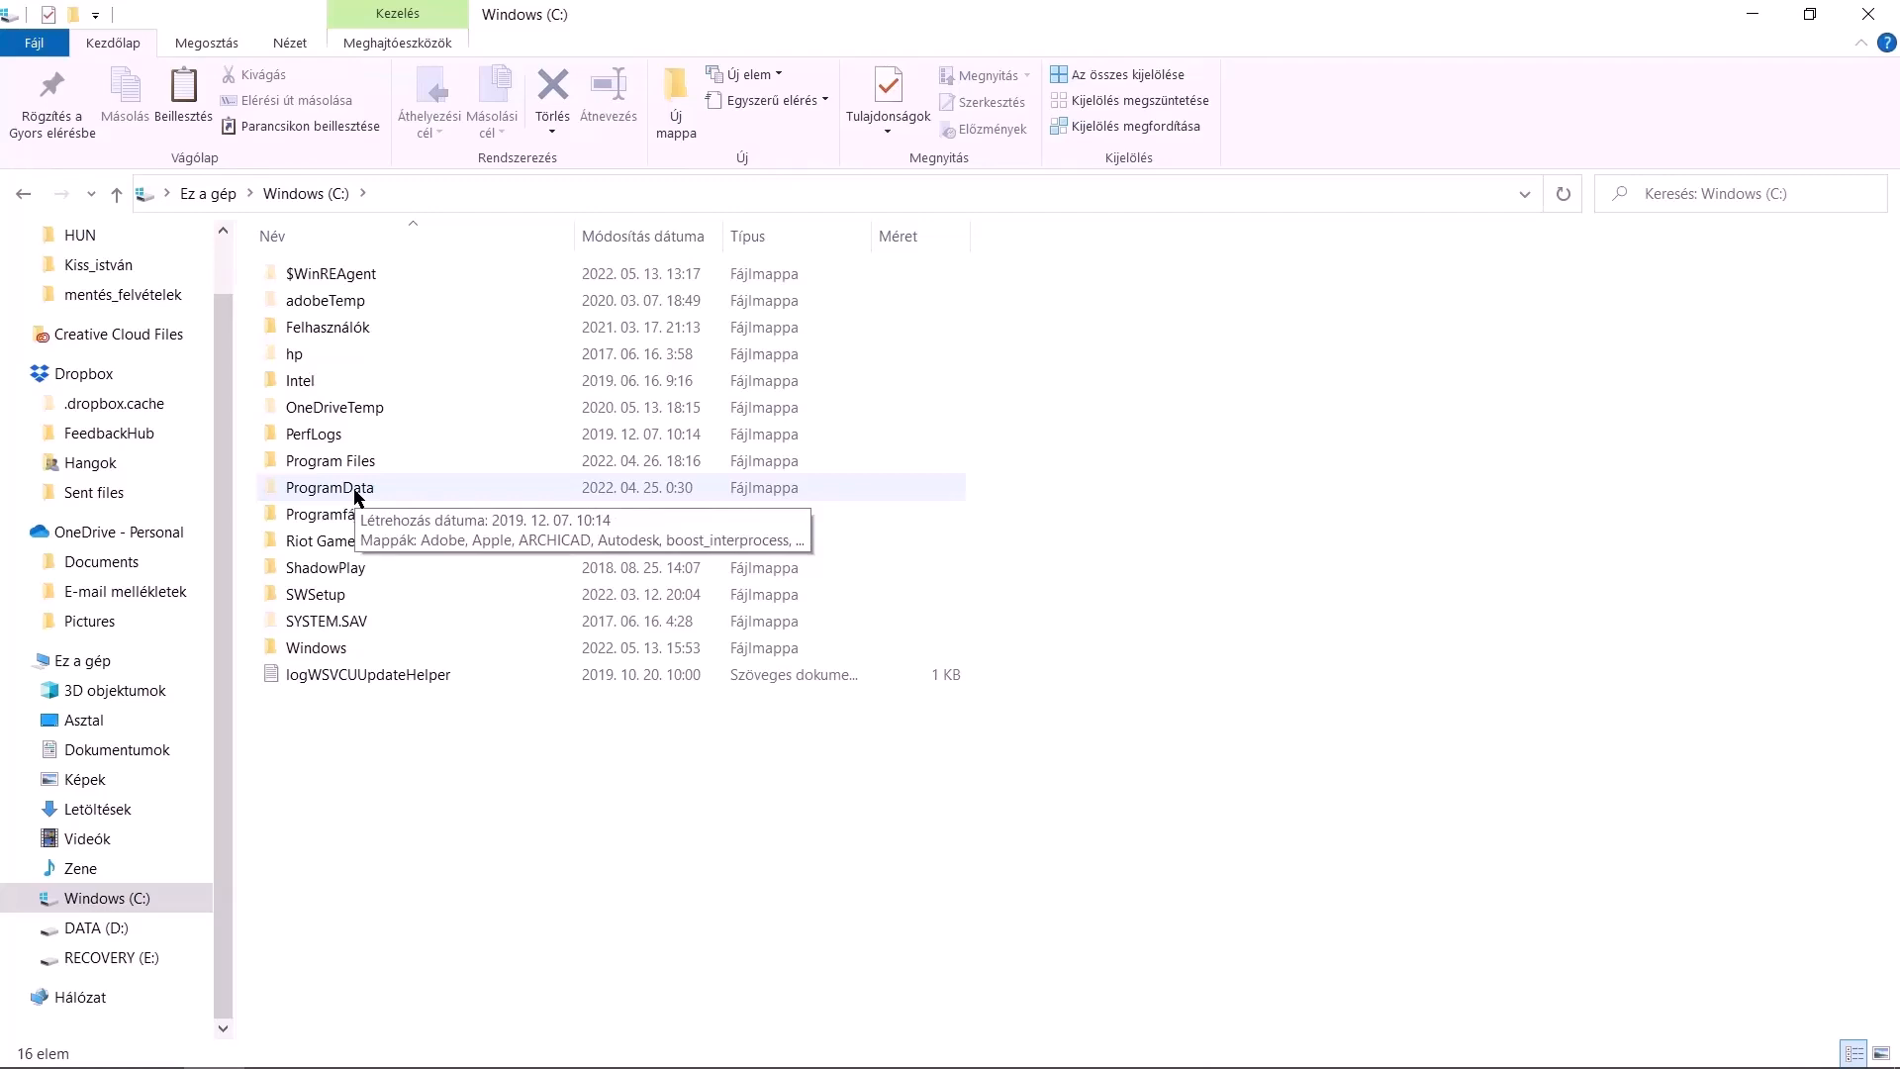
{"action": "left_click", "coordinate": [124, 752]}
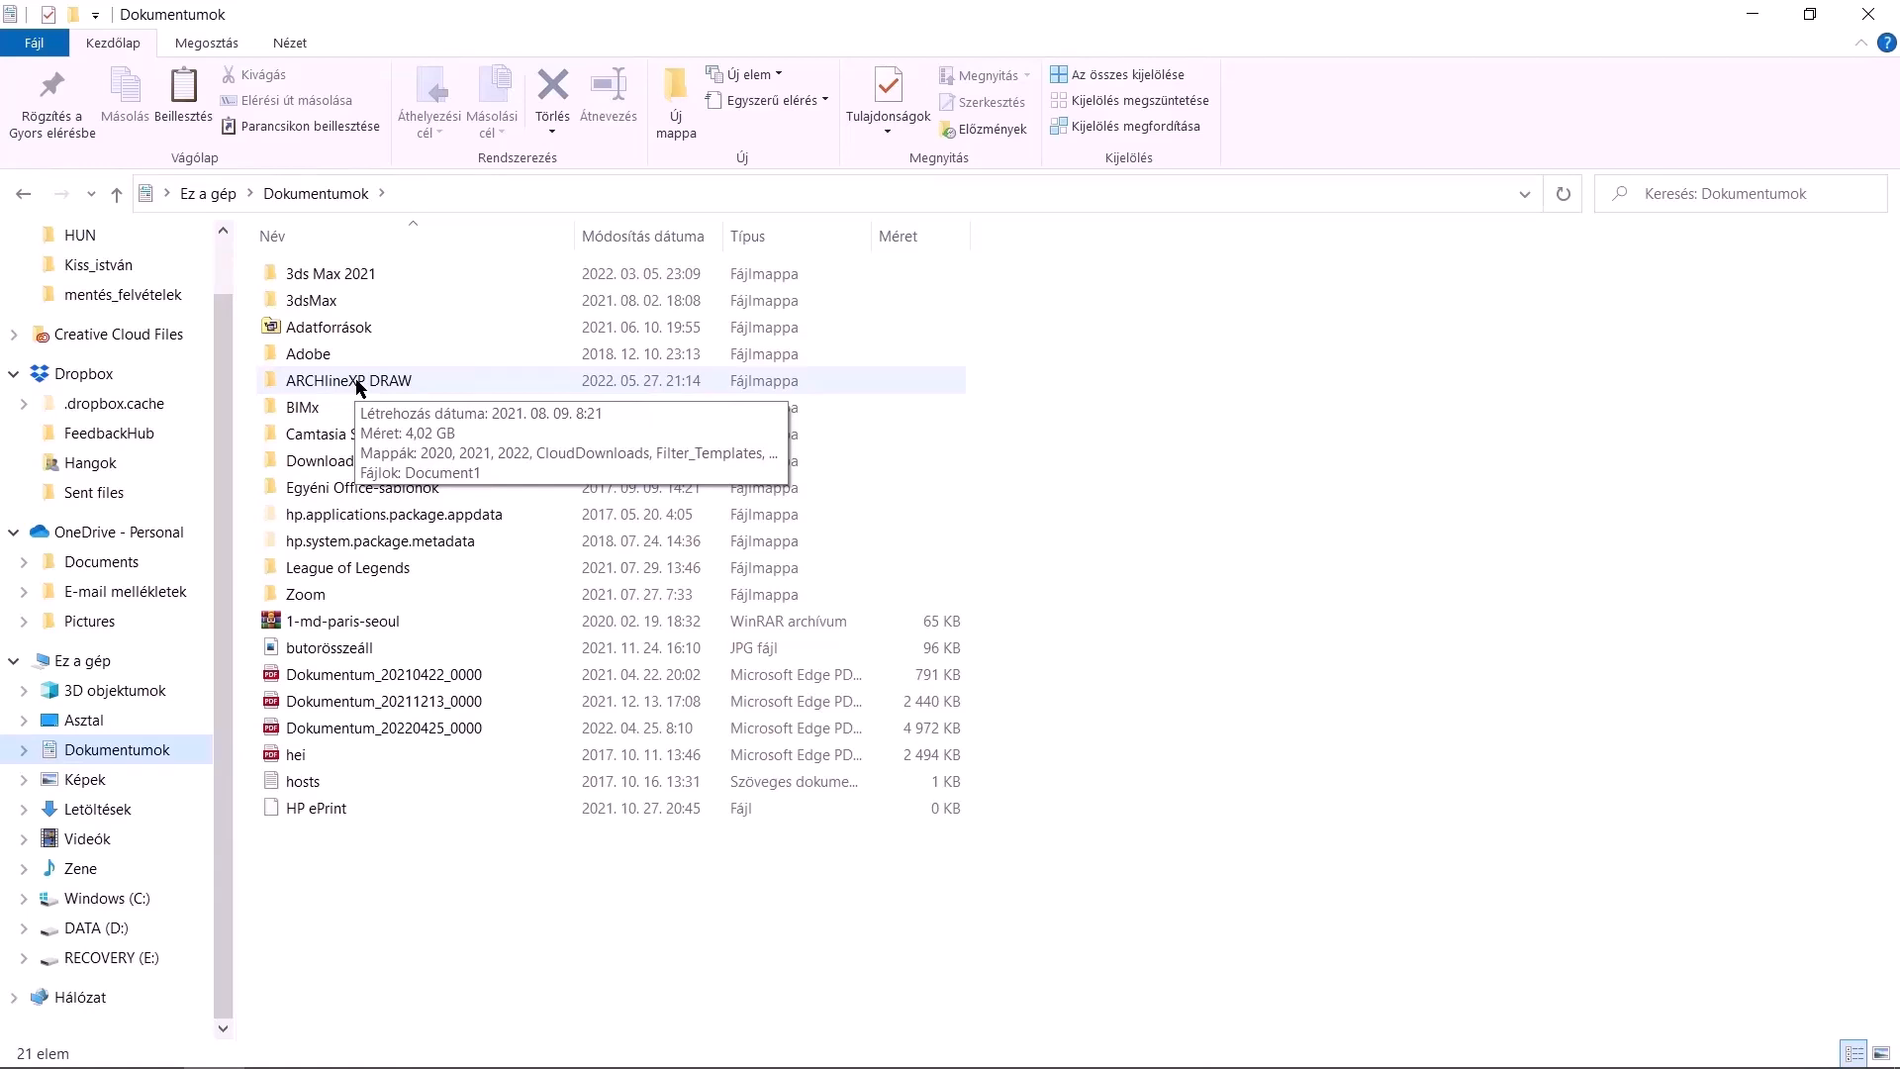
{"action": "left_click", "coordinate": [359, 384]}
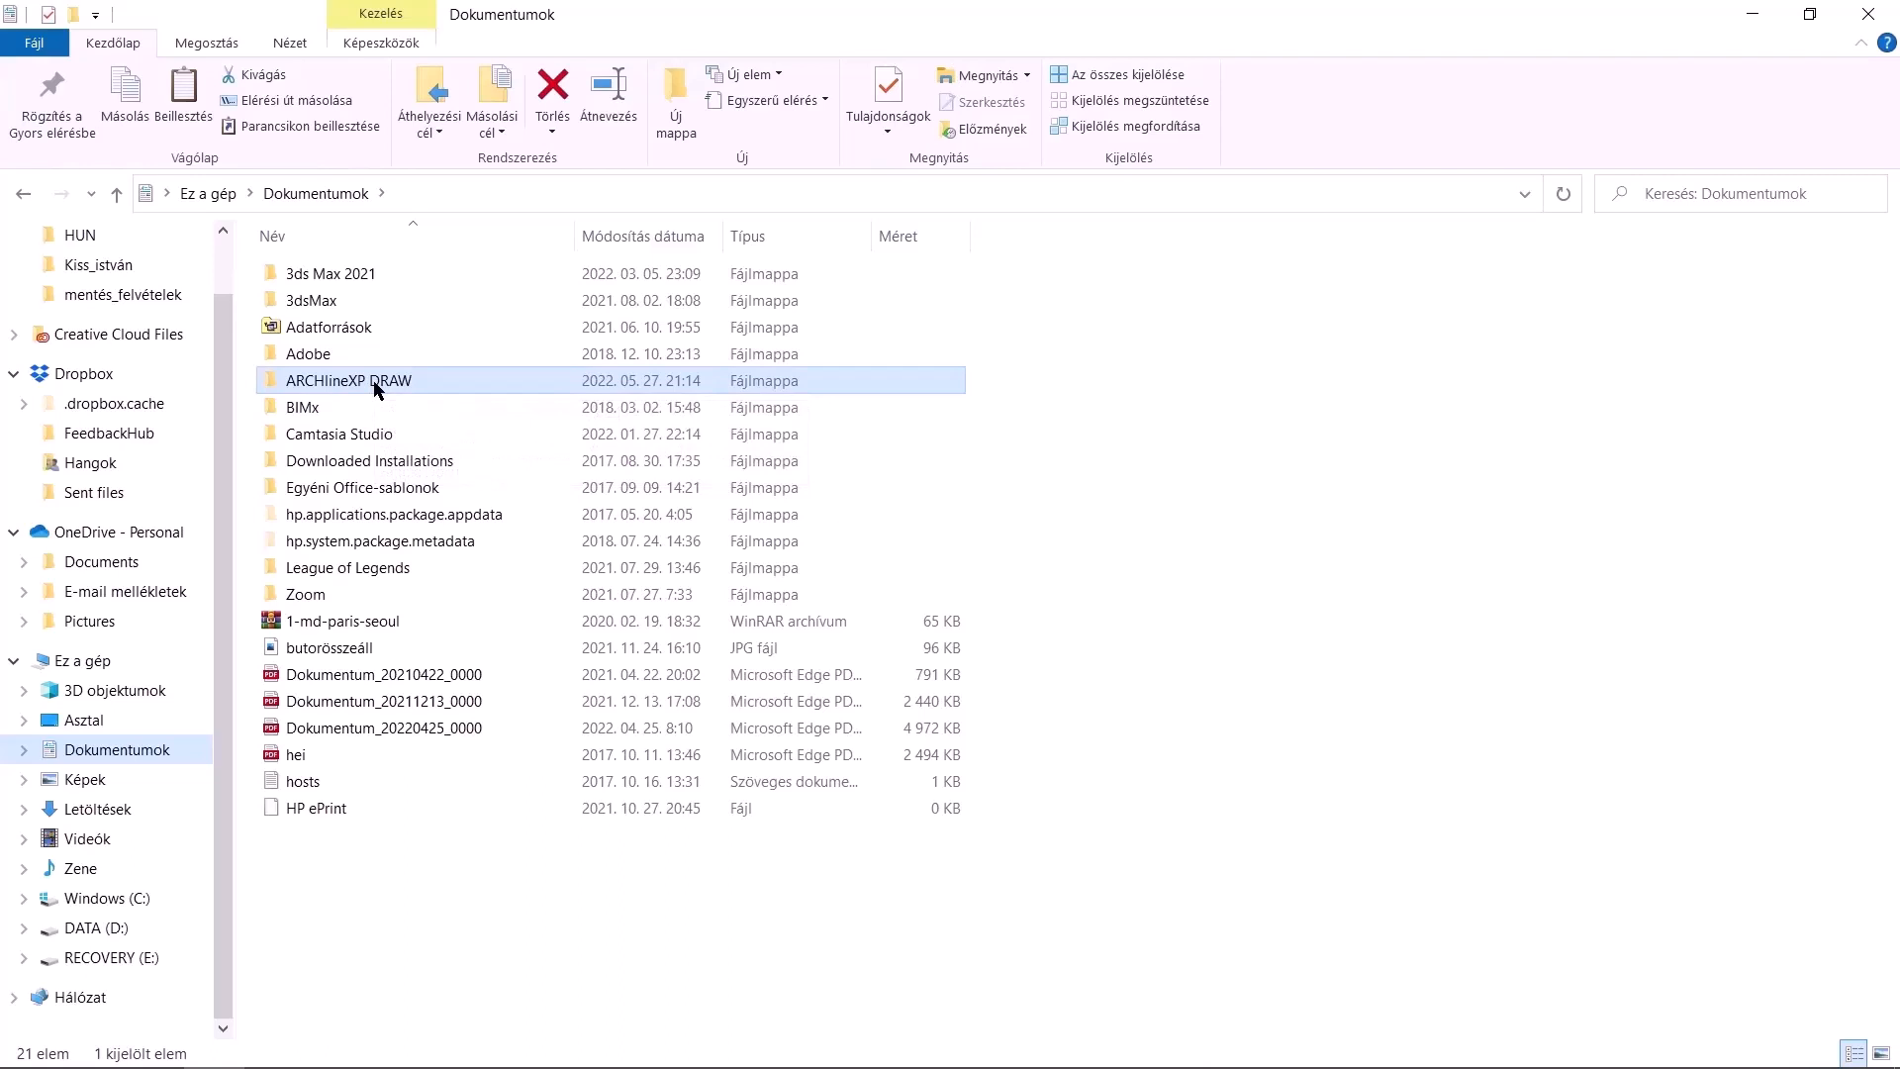
{"action": "left_click", "coordinate": [116, 930]}
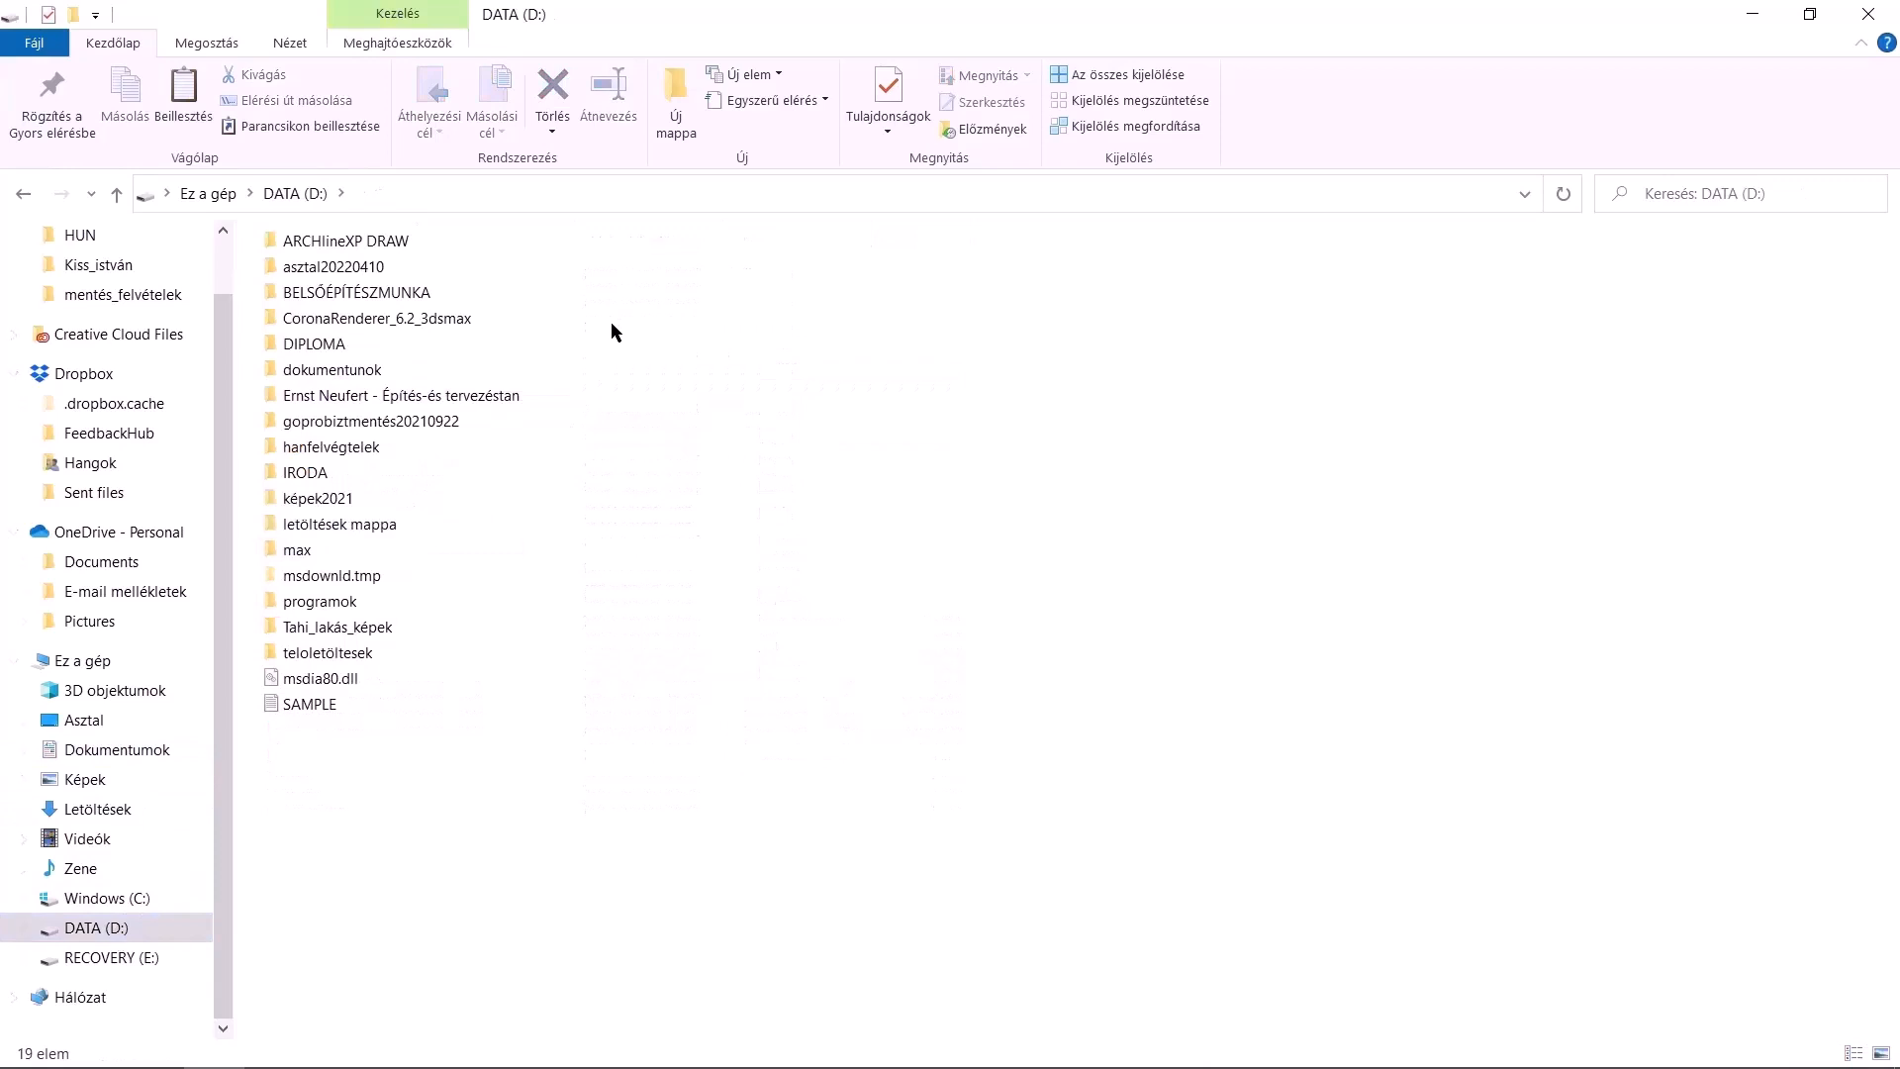
{"action": "left_click", "coordinate": [378, 244]}
{"action": "left_click", "coordinate": [378, 244]}
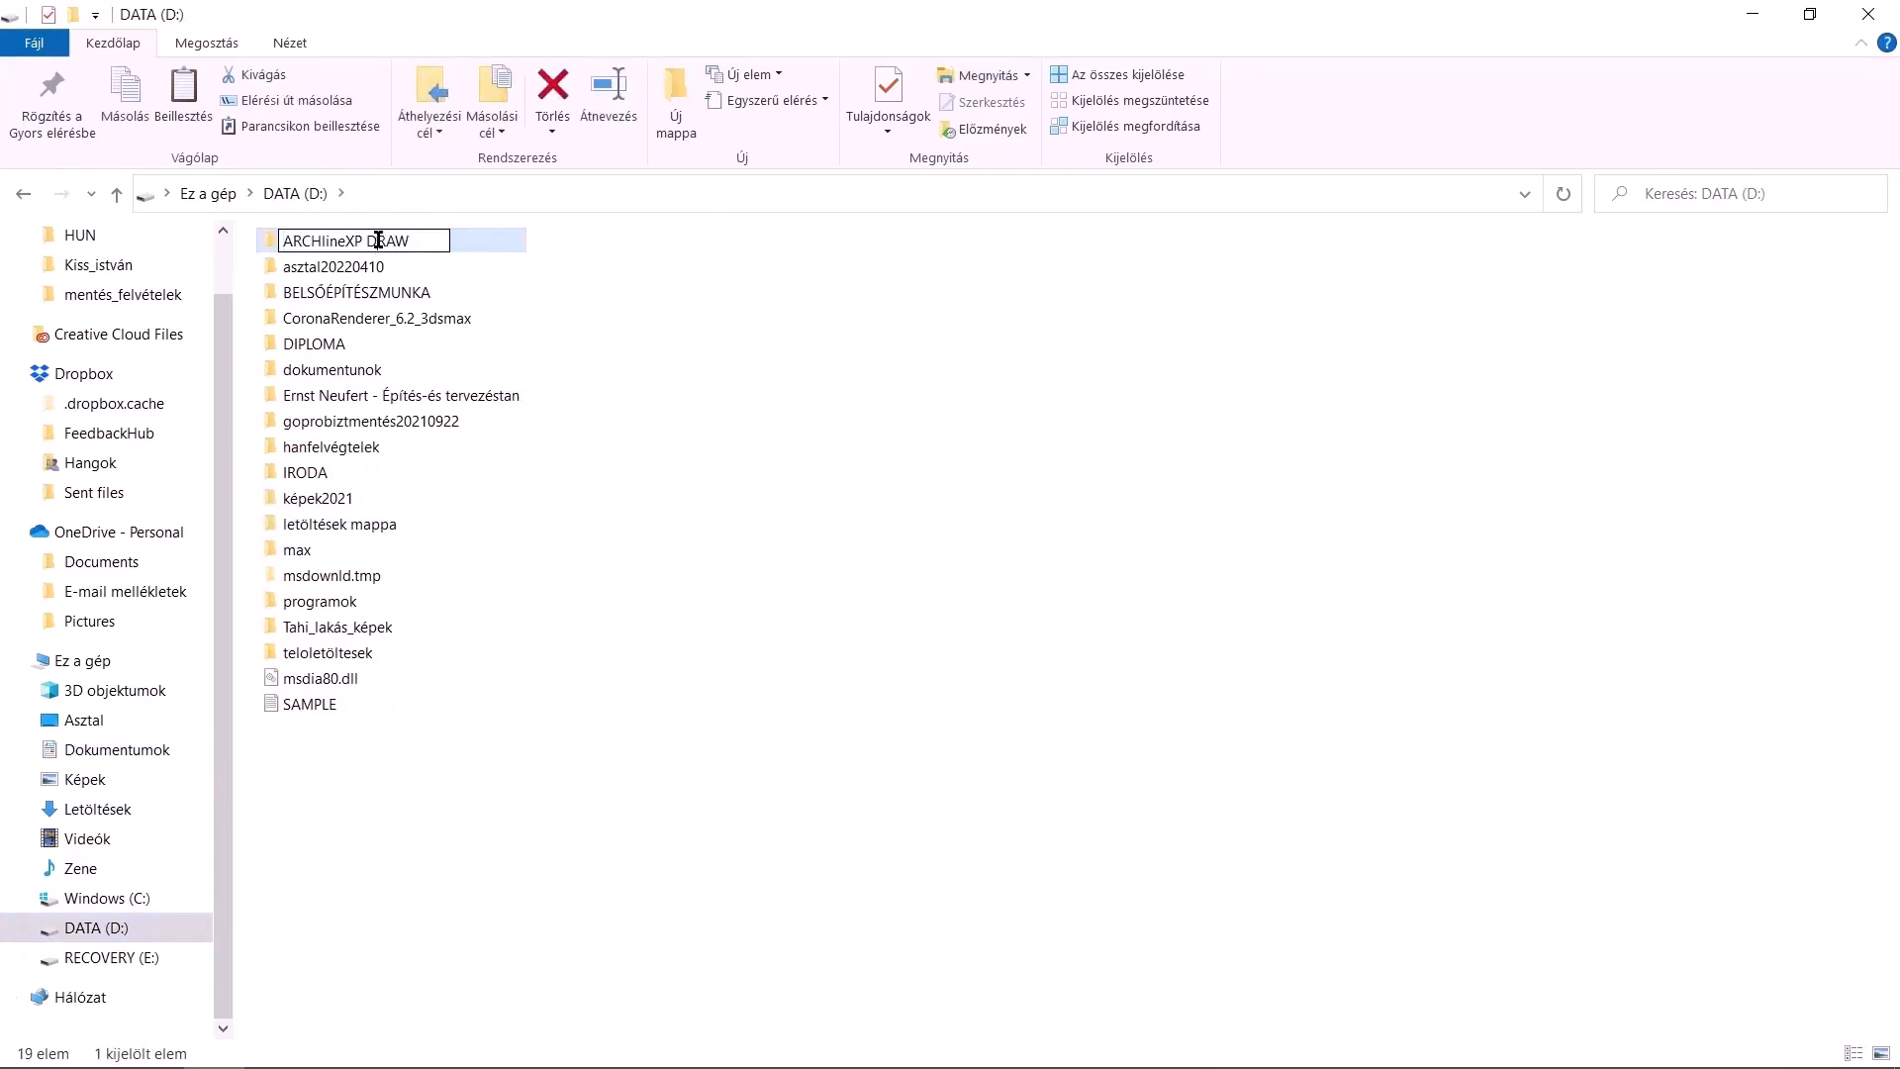
{"action": "double_click", "coordinate": [455, 237]}
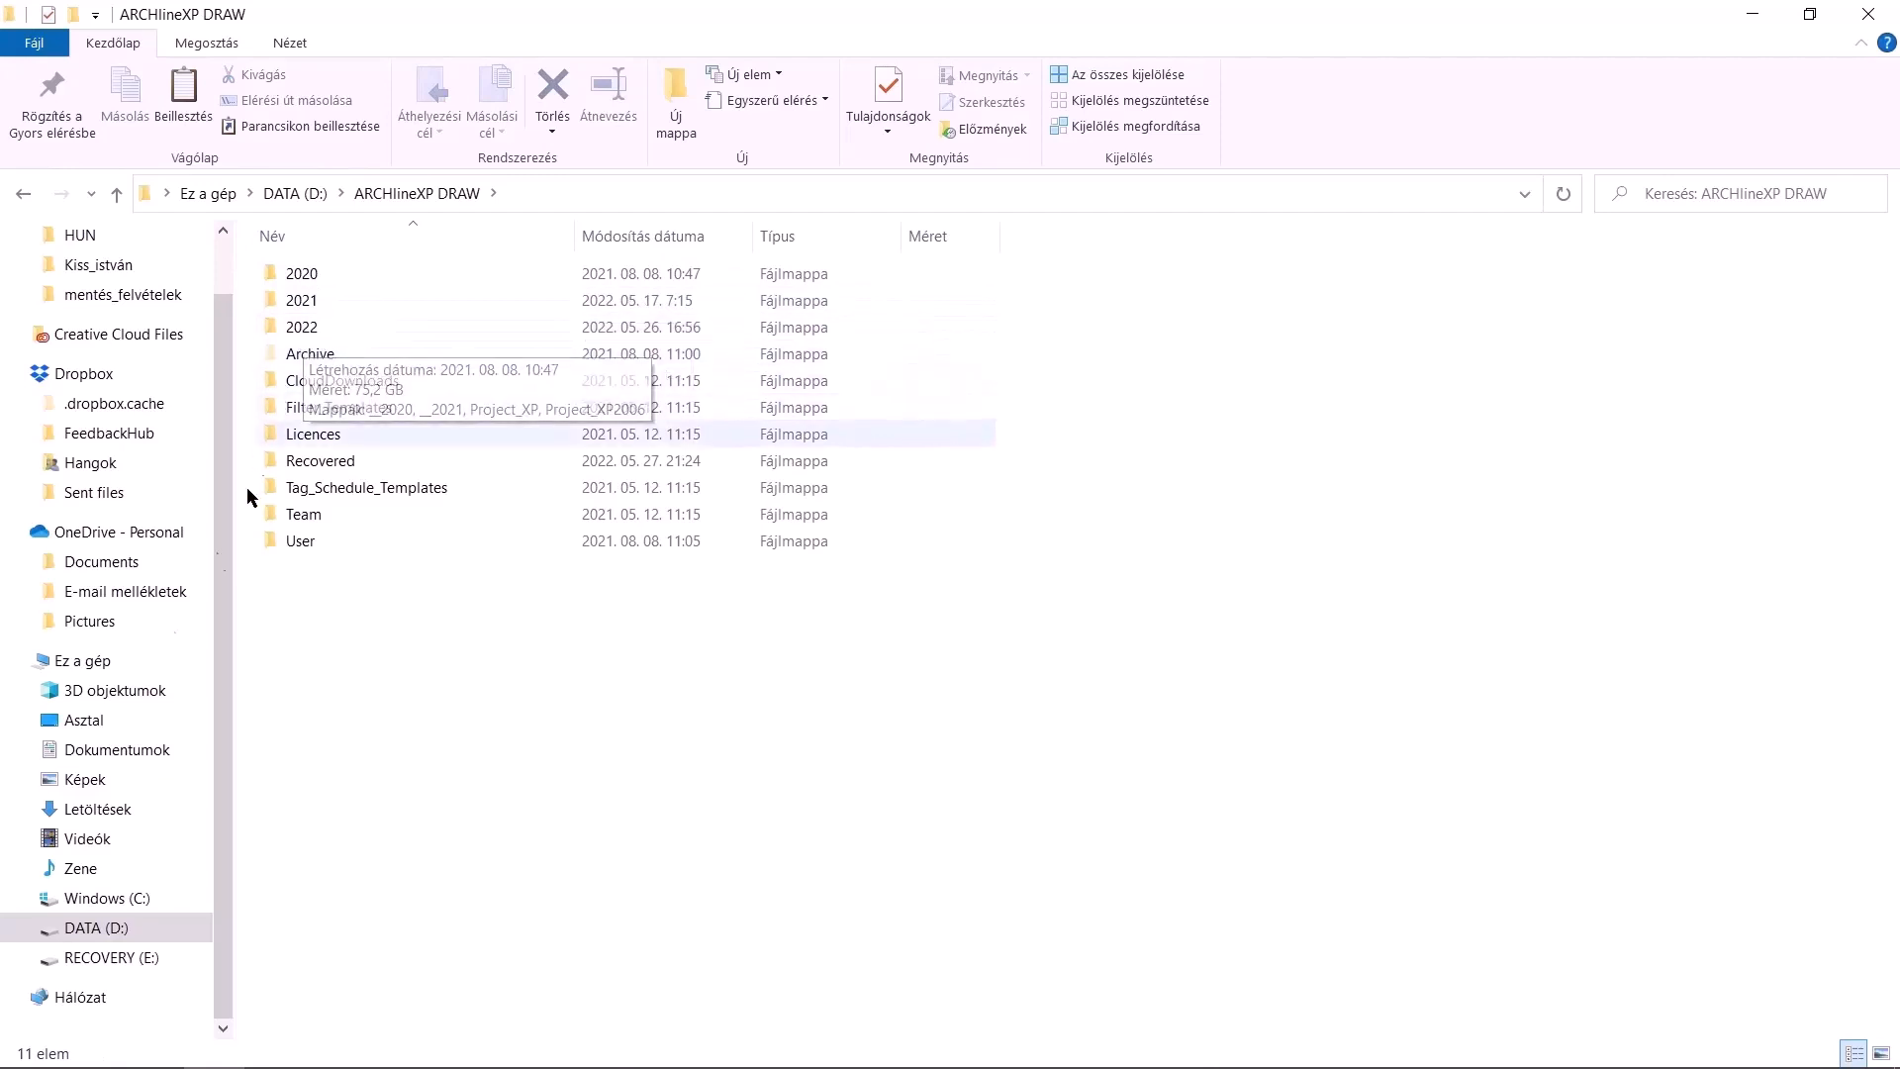
Compare the Archive folder under AppData\Roaming\cadline\ARCHlineXP2022 with the ARCHlineXP DRAW folder on DATA (D:)
{"action": "left_click", "coordinate": [149, 898]}
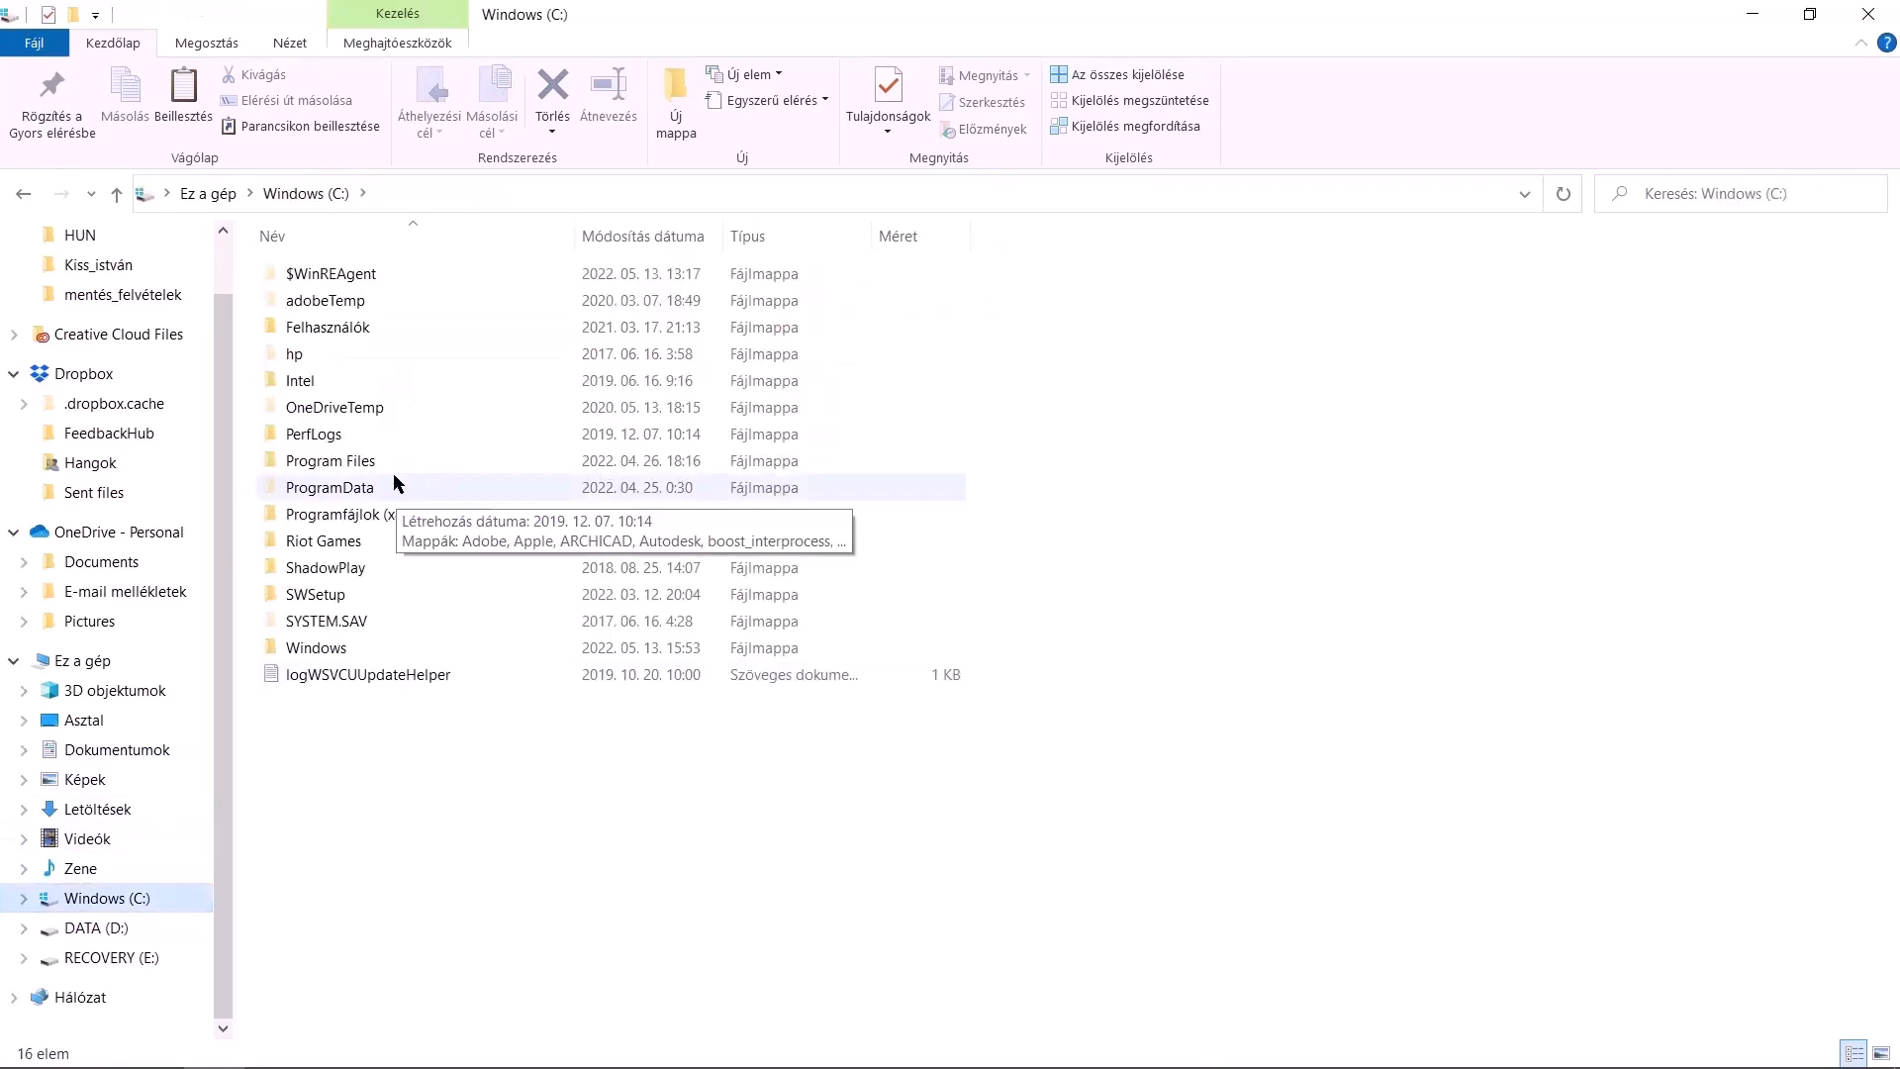
{"action": "double_click", "coordinate": [385, 335]}
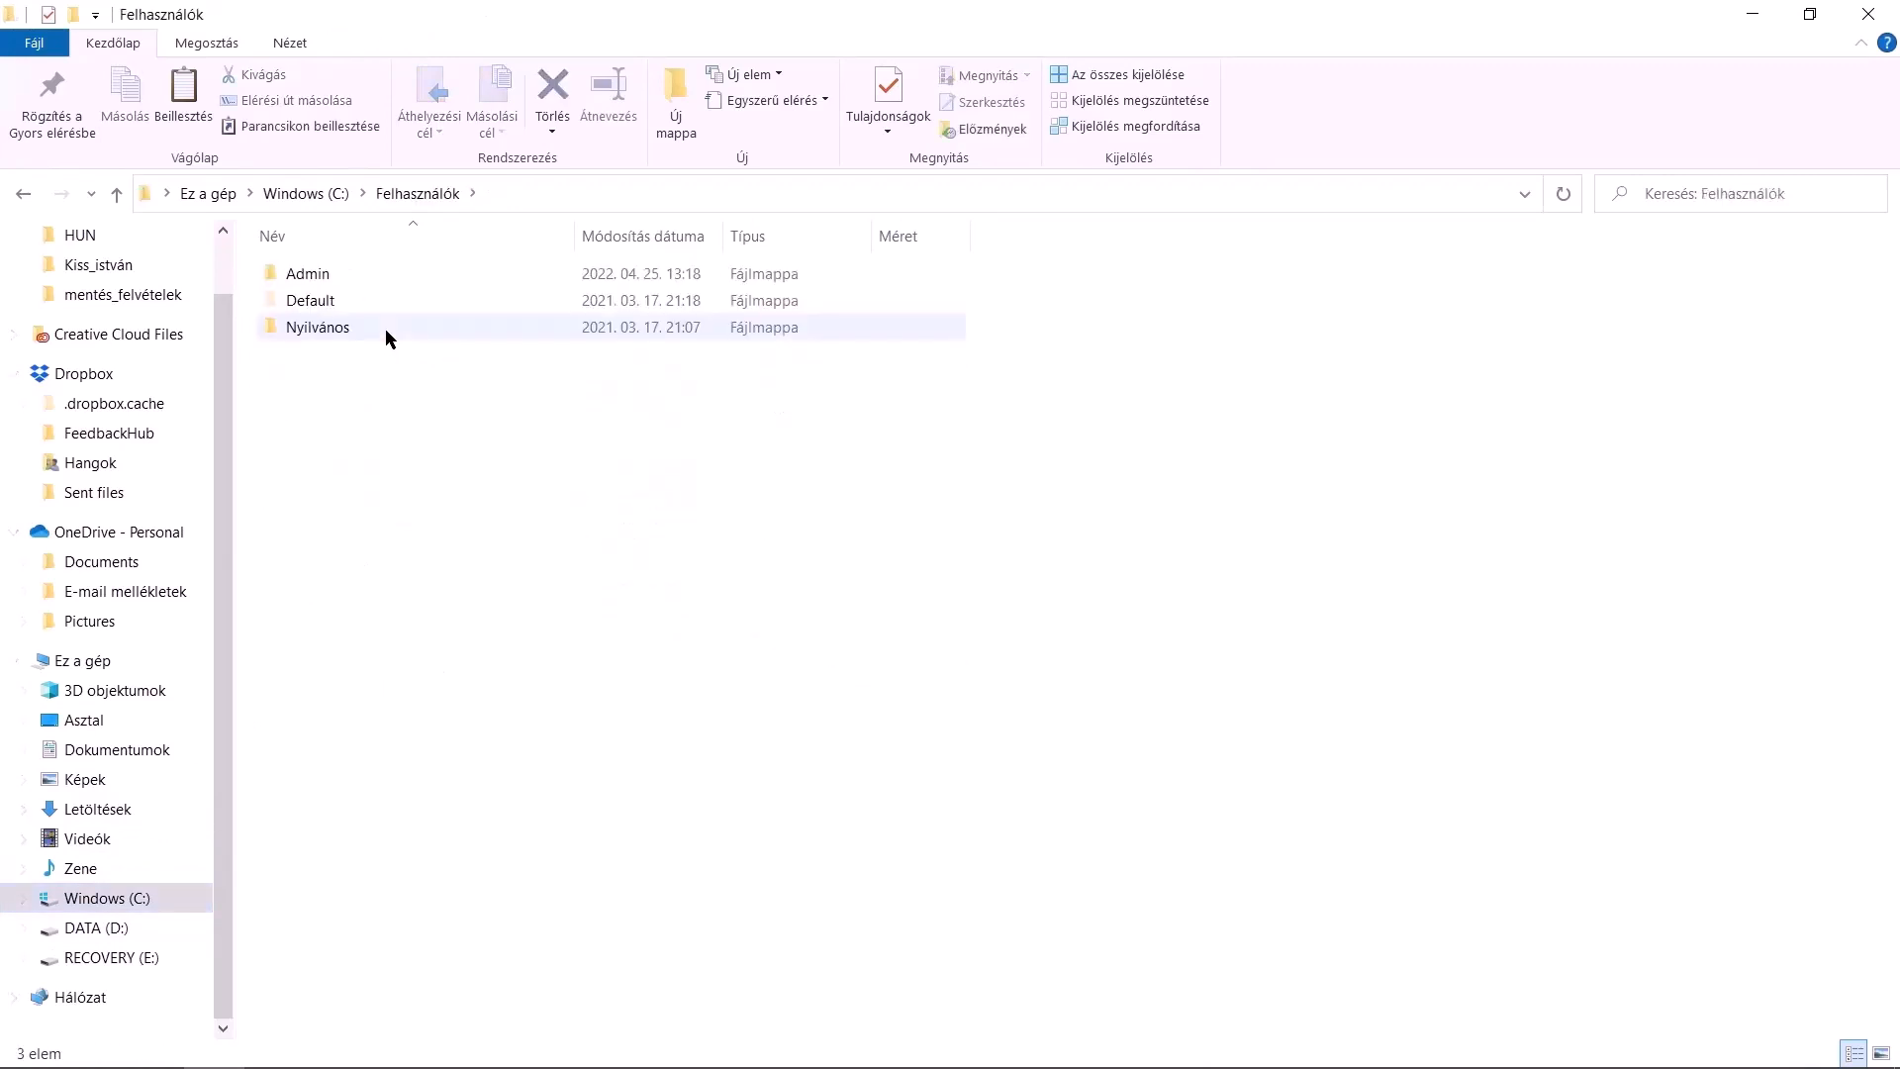
{"action": "double_click", "coordinate": [360, 272]}
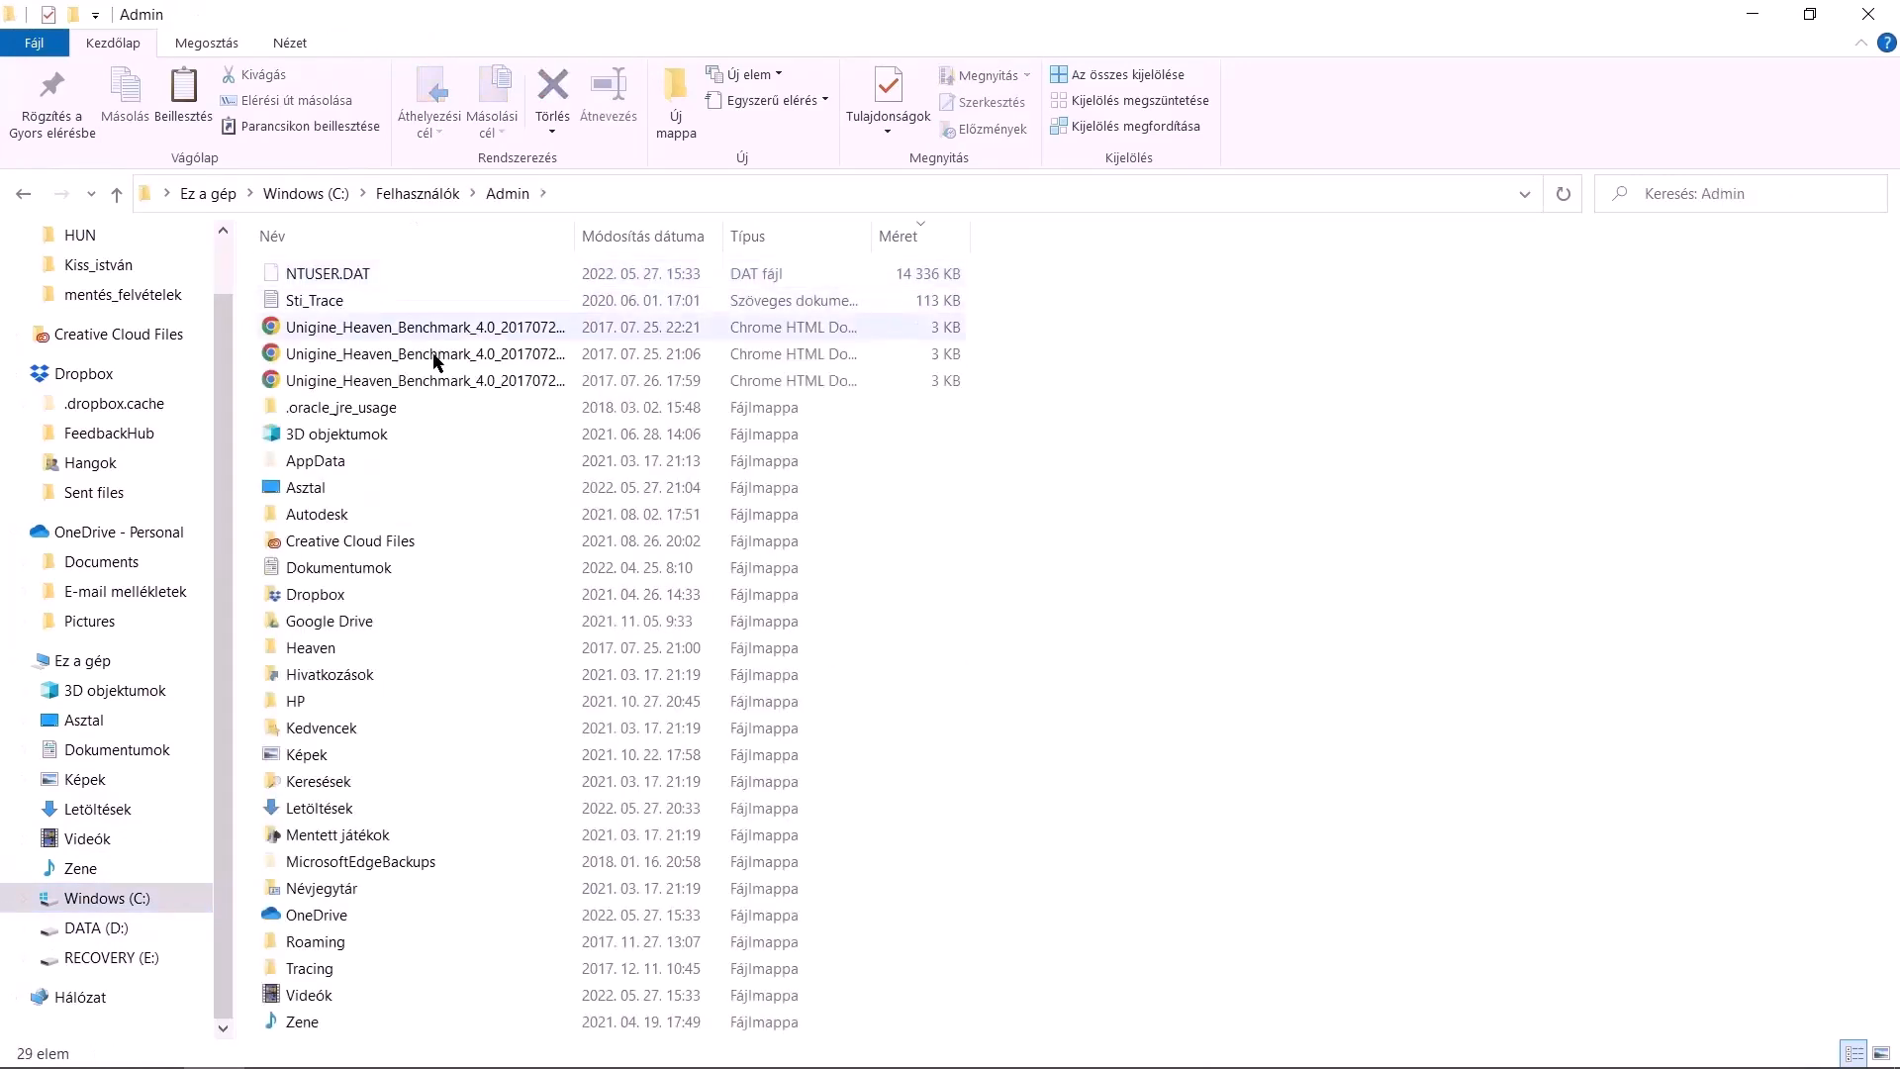
{"action": "double_click", "coordinate": [305, 459]}
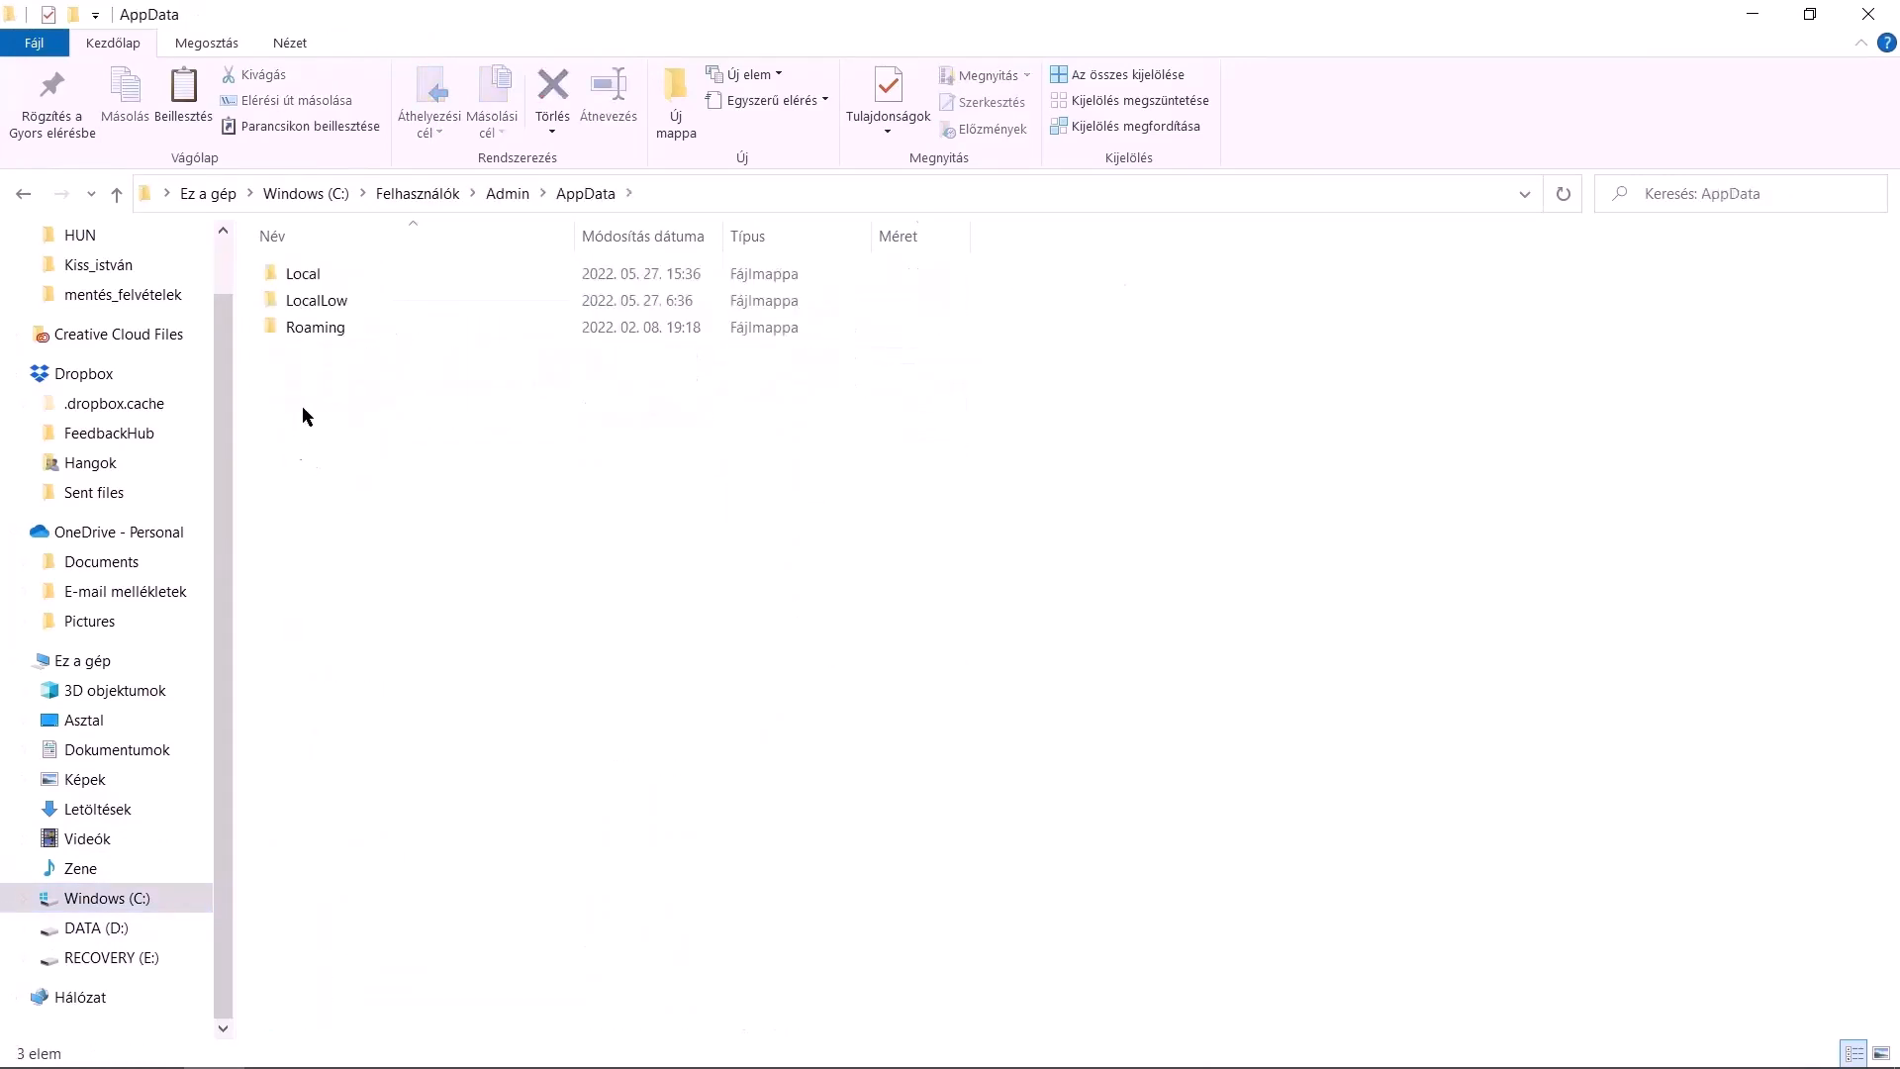
{"action": "double_click", "coordinate": [324, 334]}
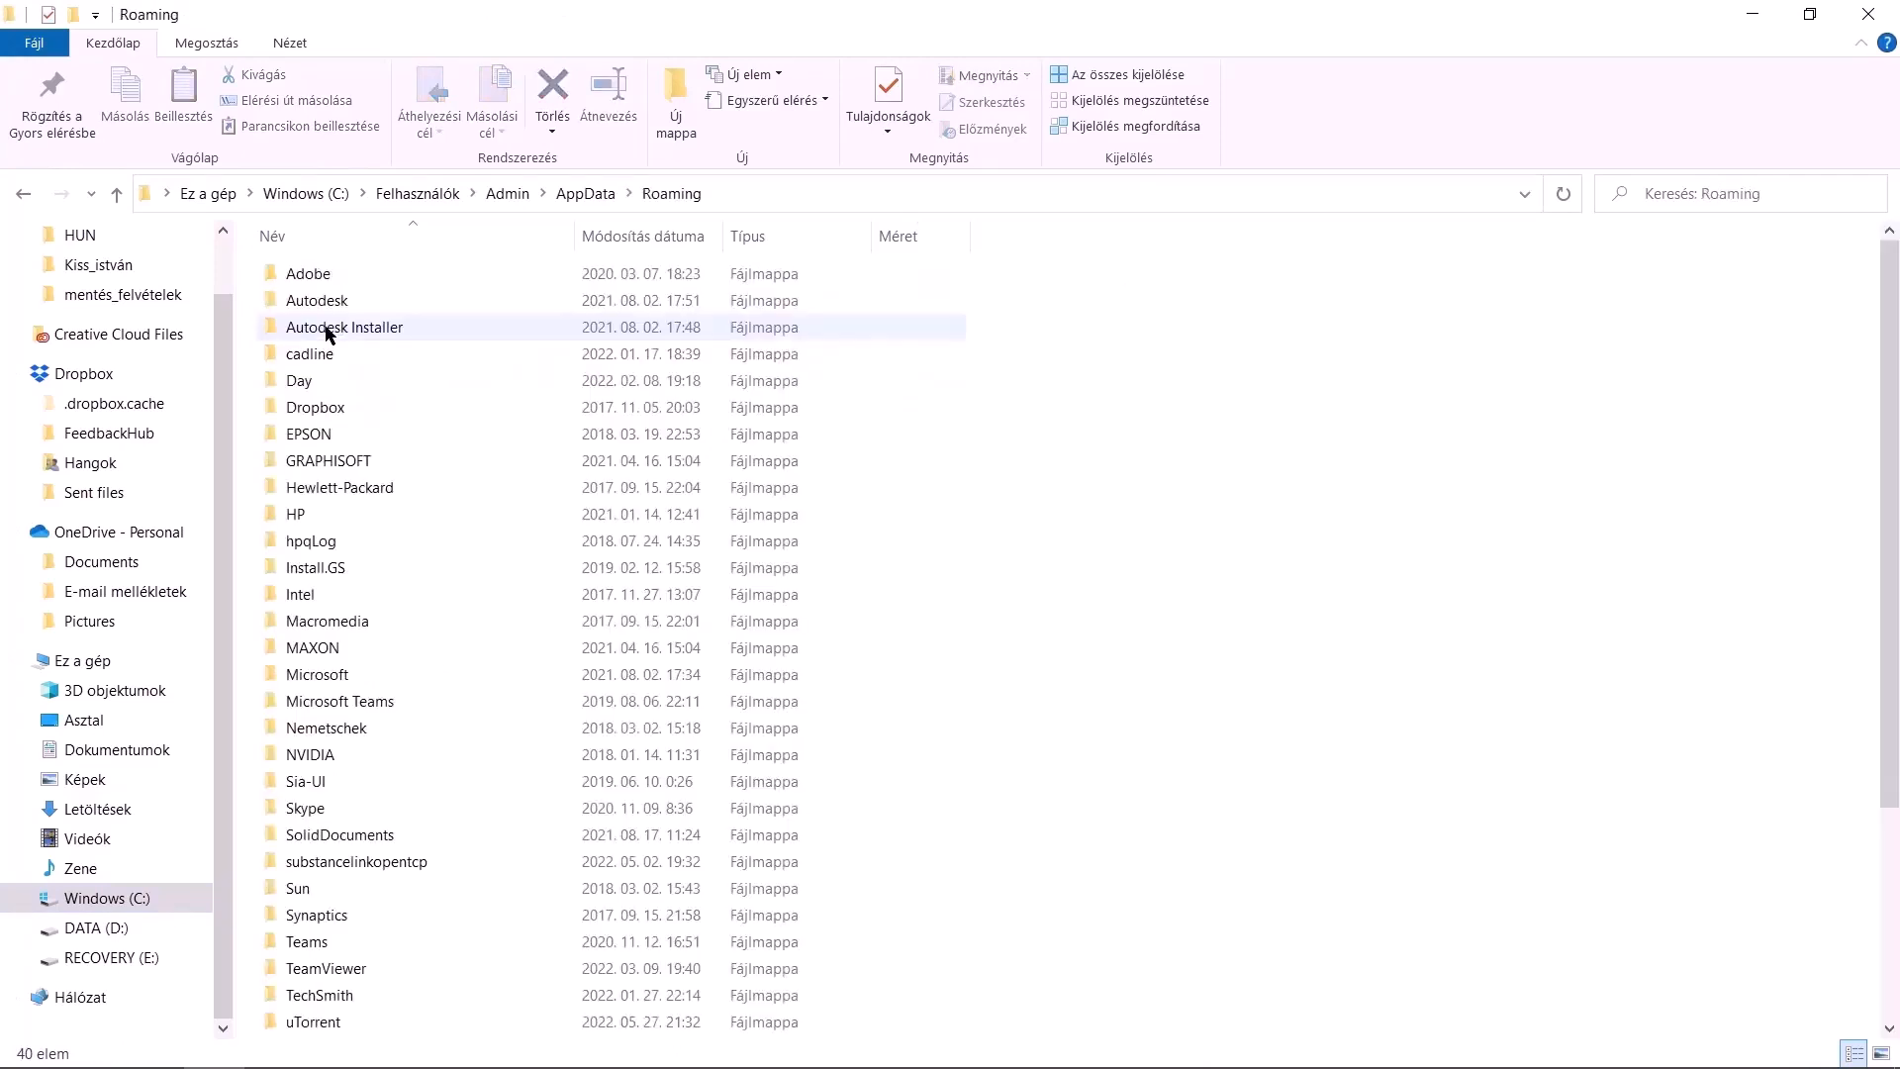
{"action": "double_click", "coordinate": [359, 351]}
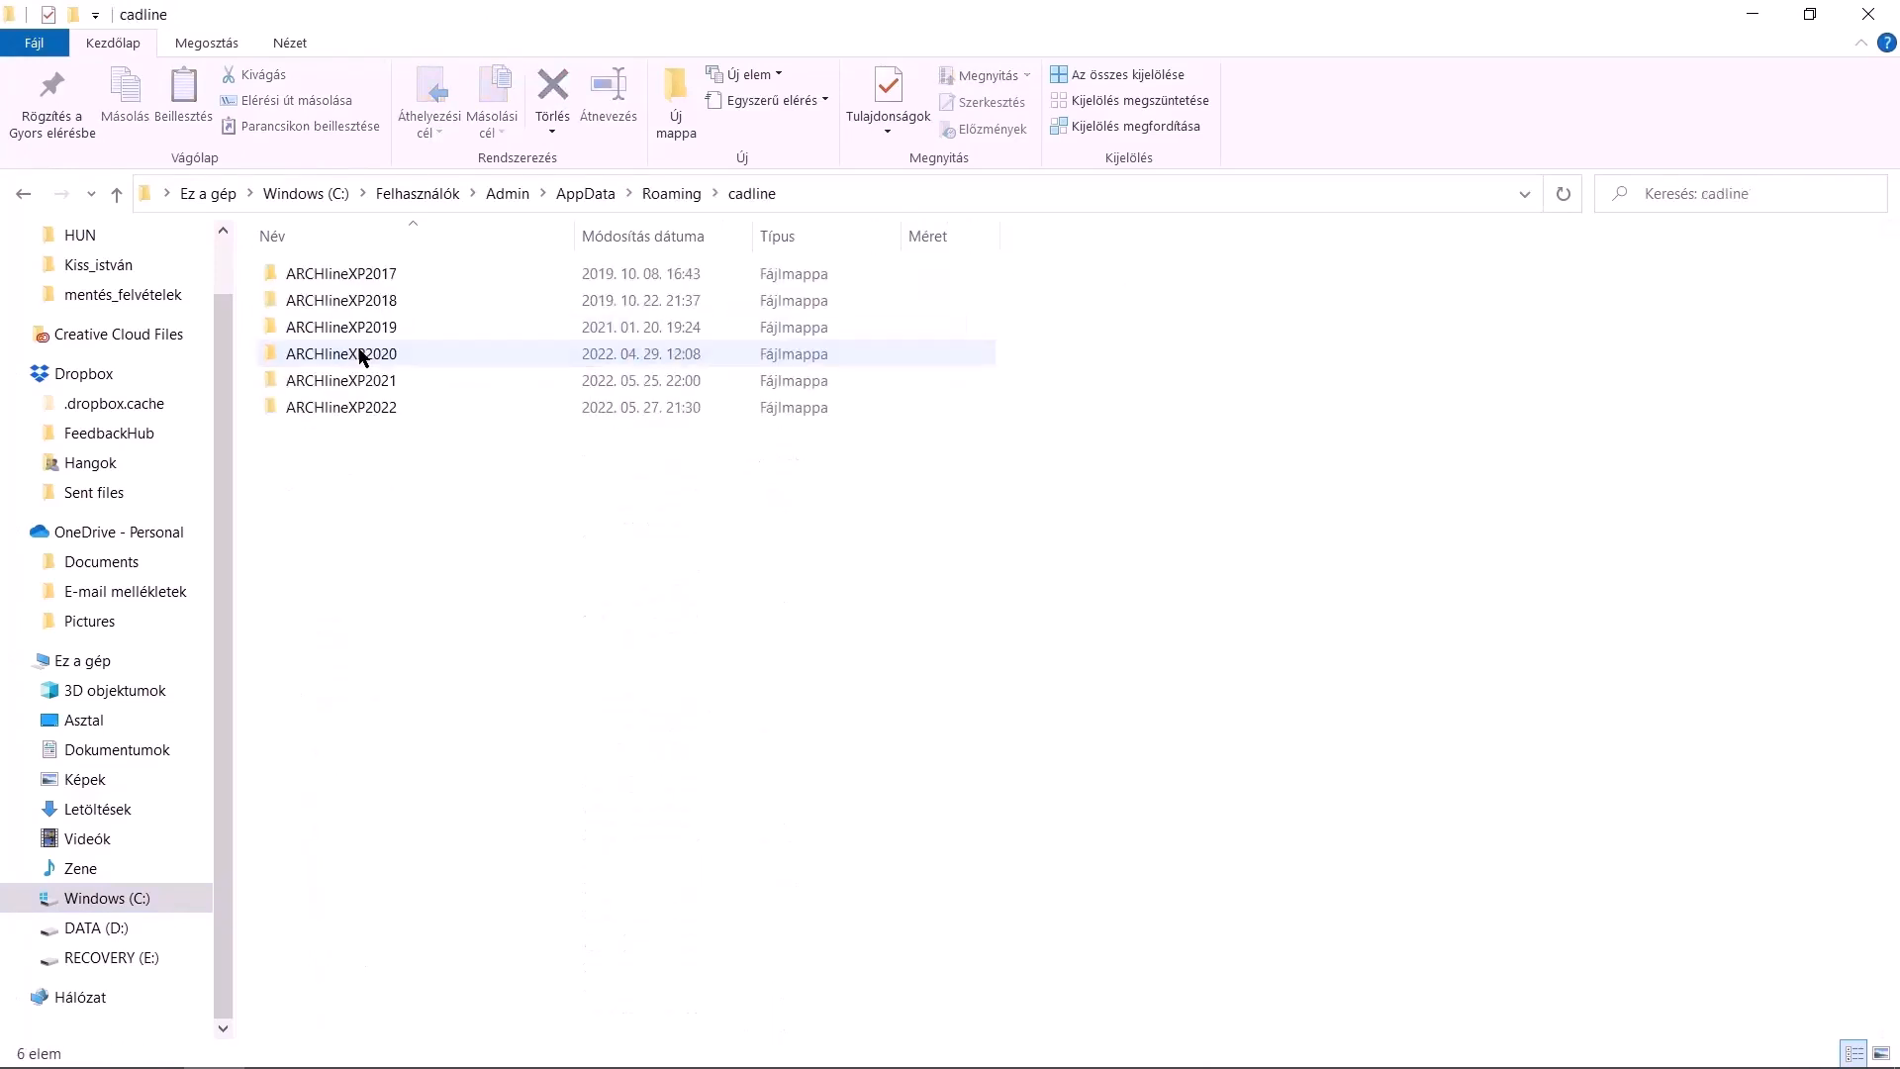
{"action": "double_click", "coordinate": [491, 407]}
{"action": "double_click", "coordinate": [365, 276]}
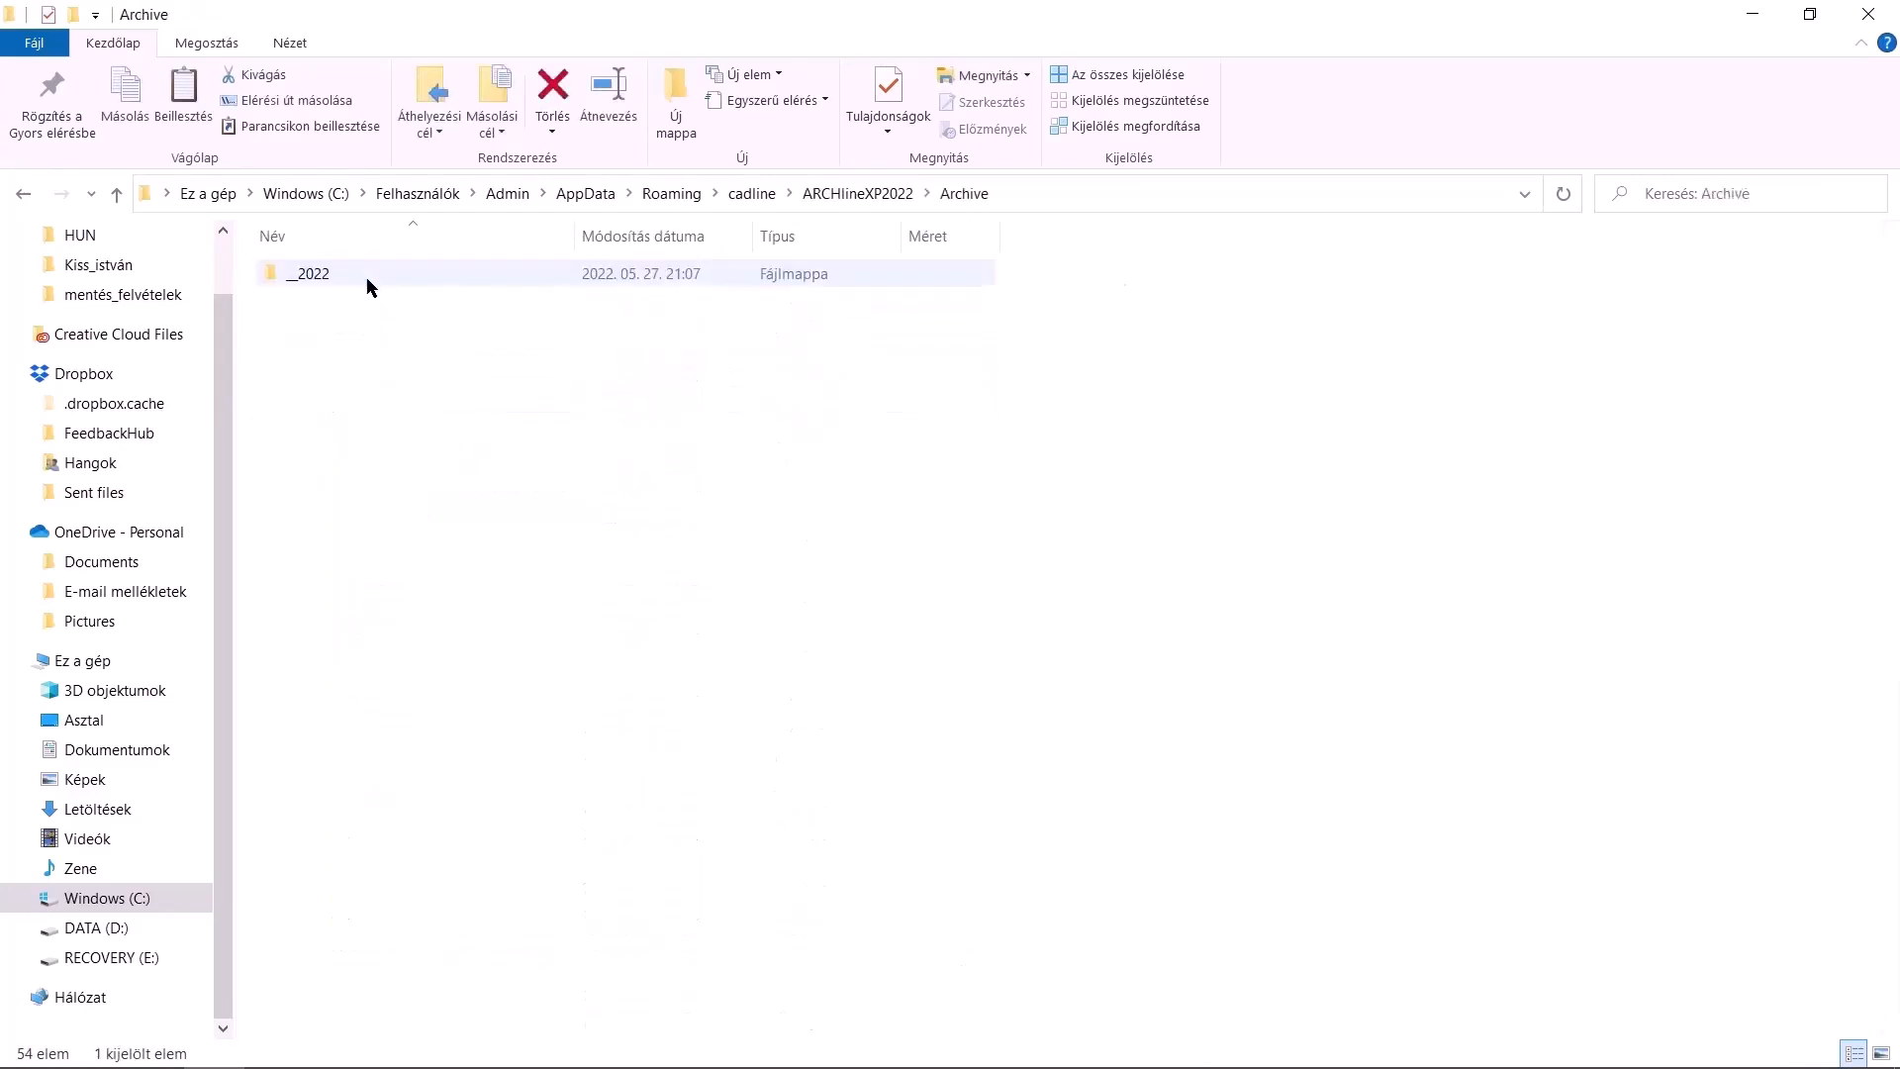
{"action": "left_click", "coordinate": [374, 282]}
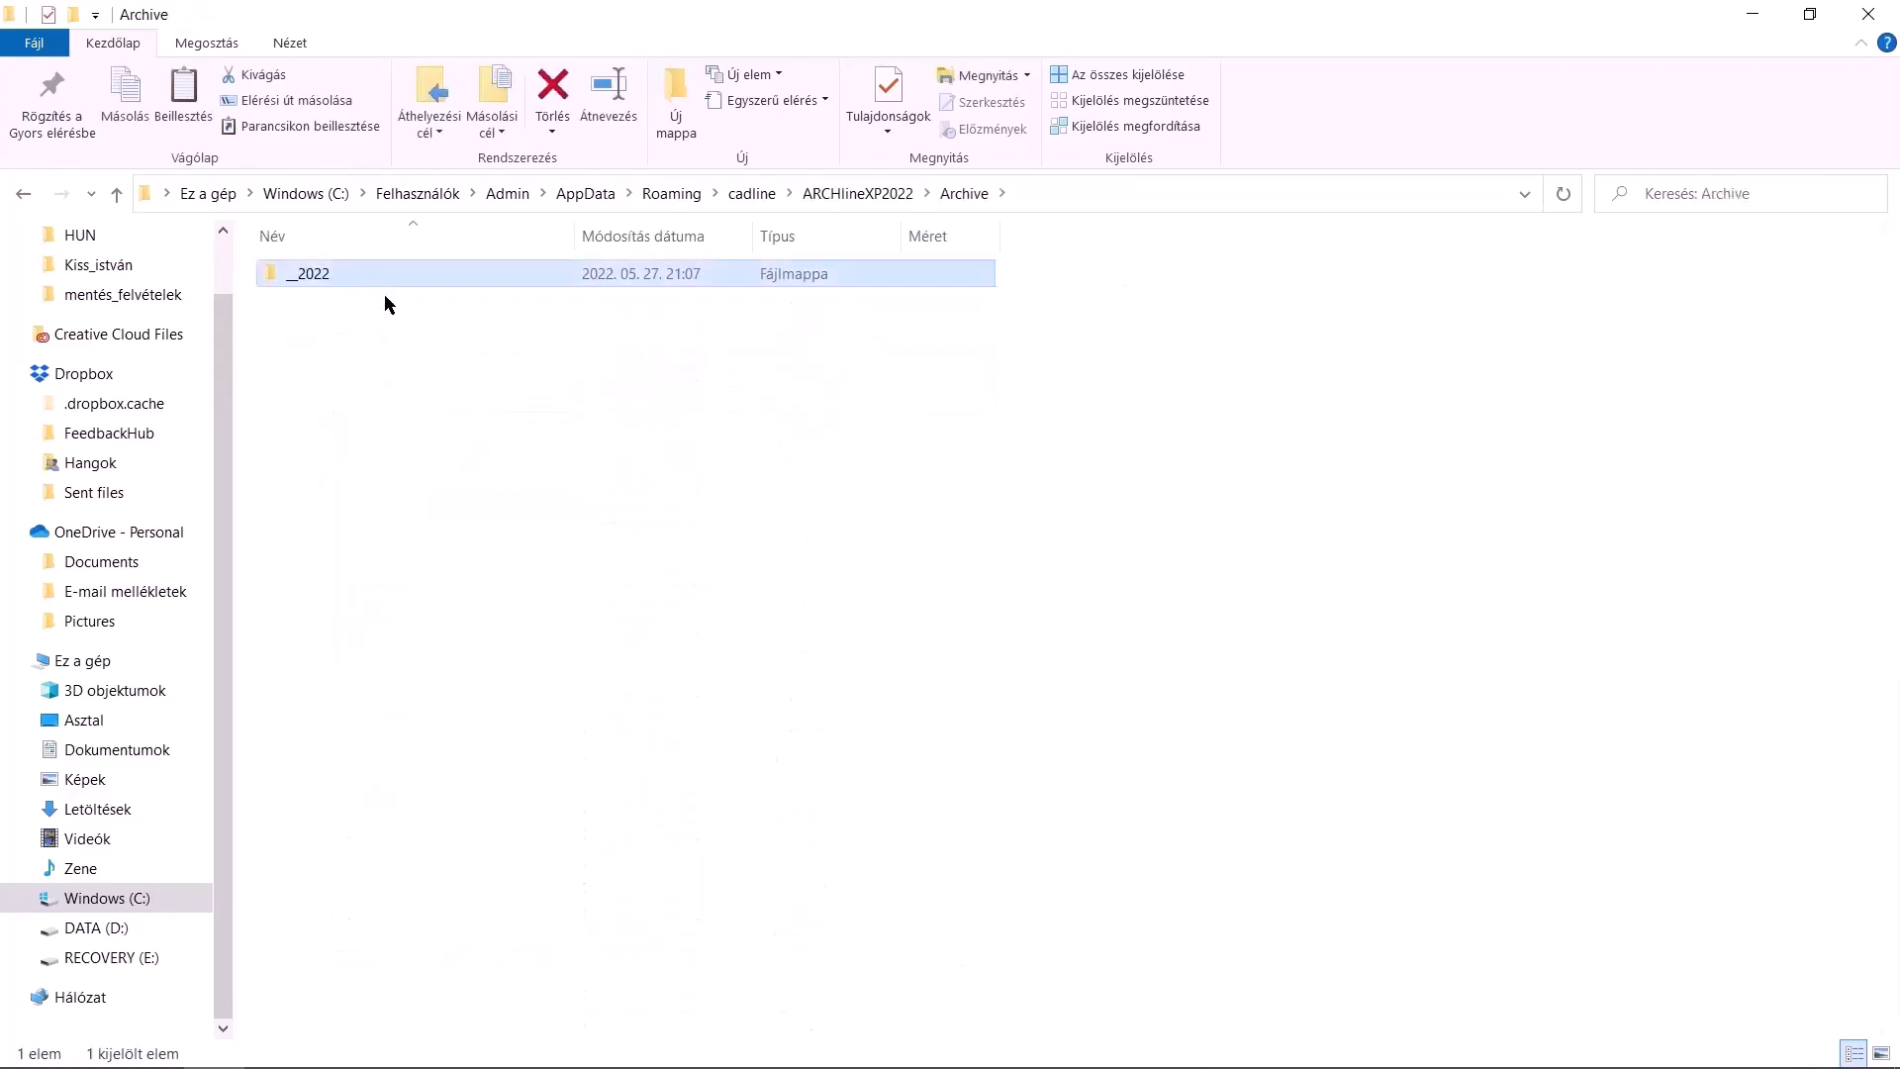
{"action": "left_click", "coordinate": [117, 929]}
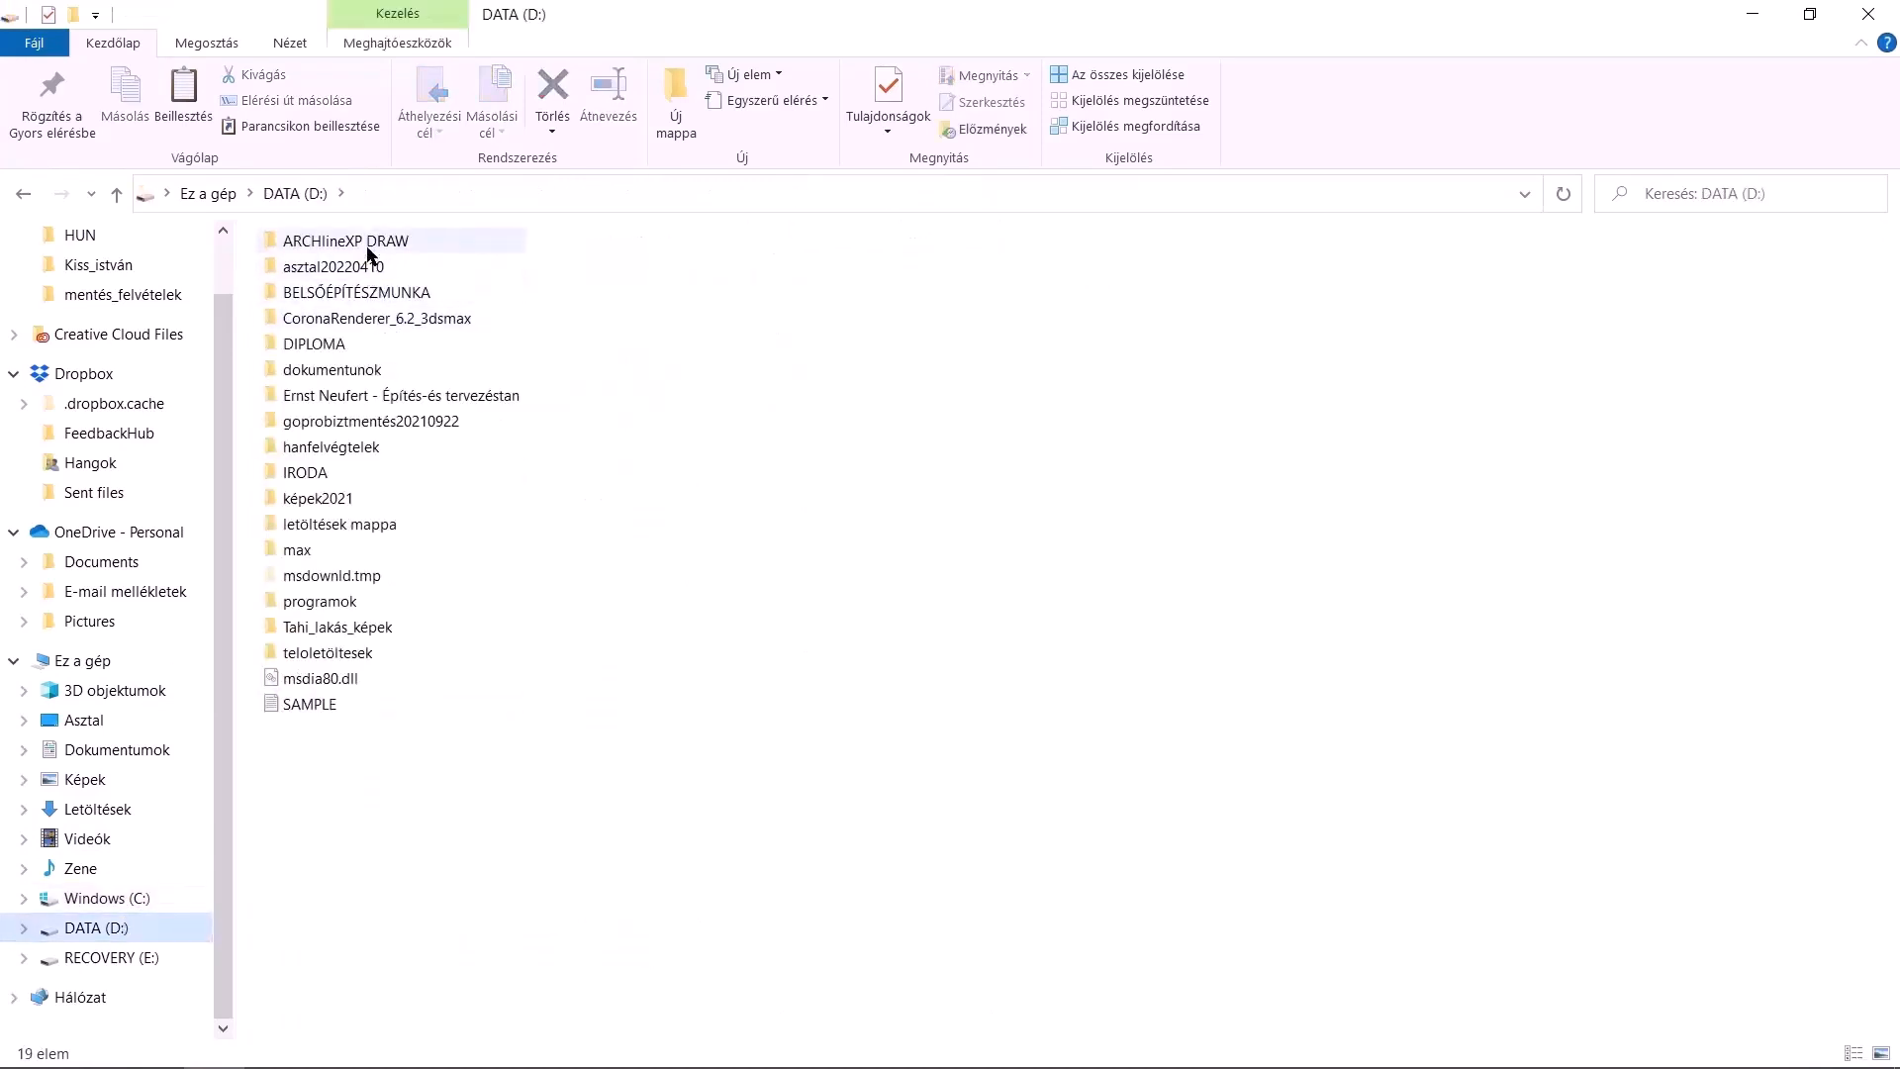
{"action": "double_click", "coordinate": [368, 256]}
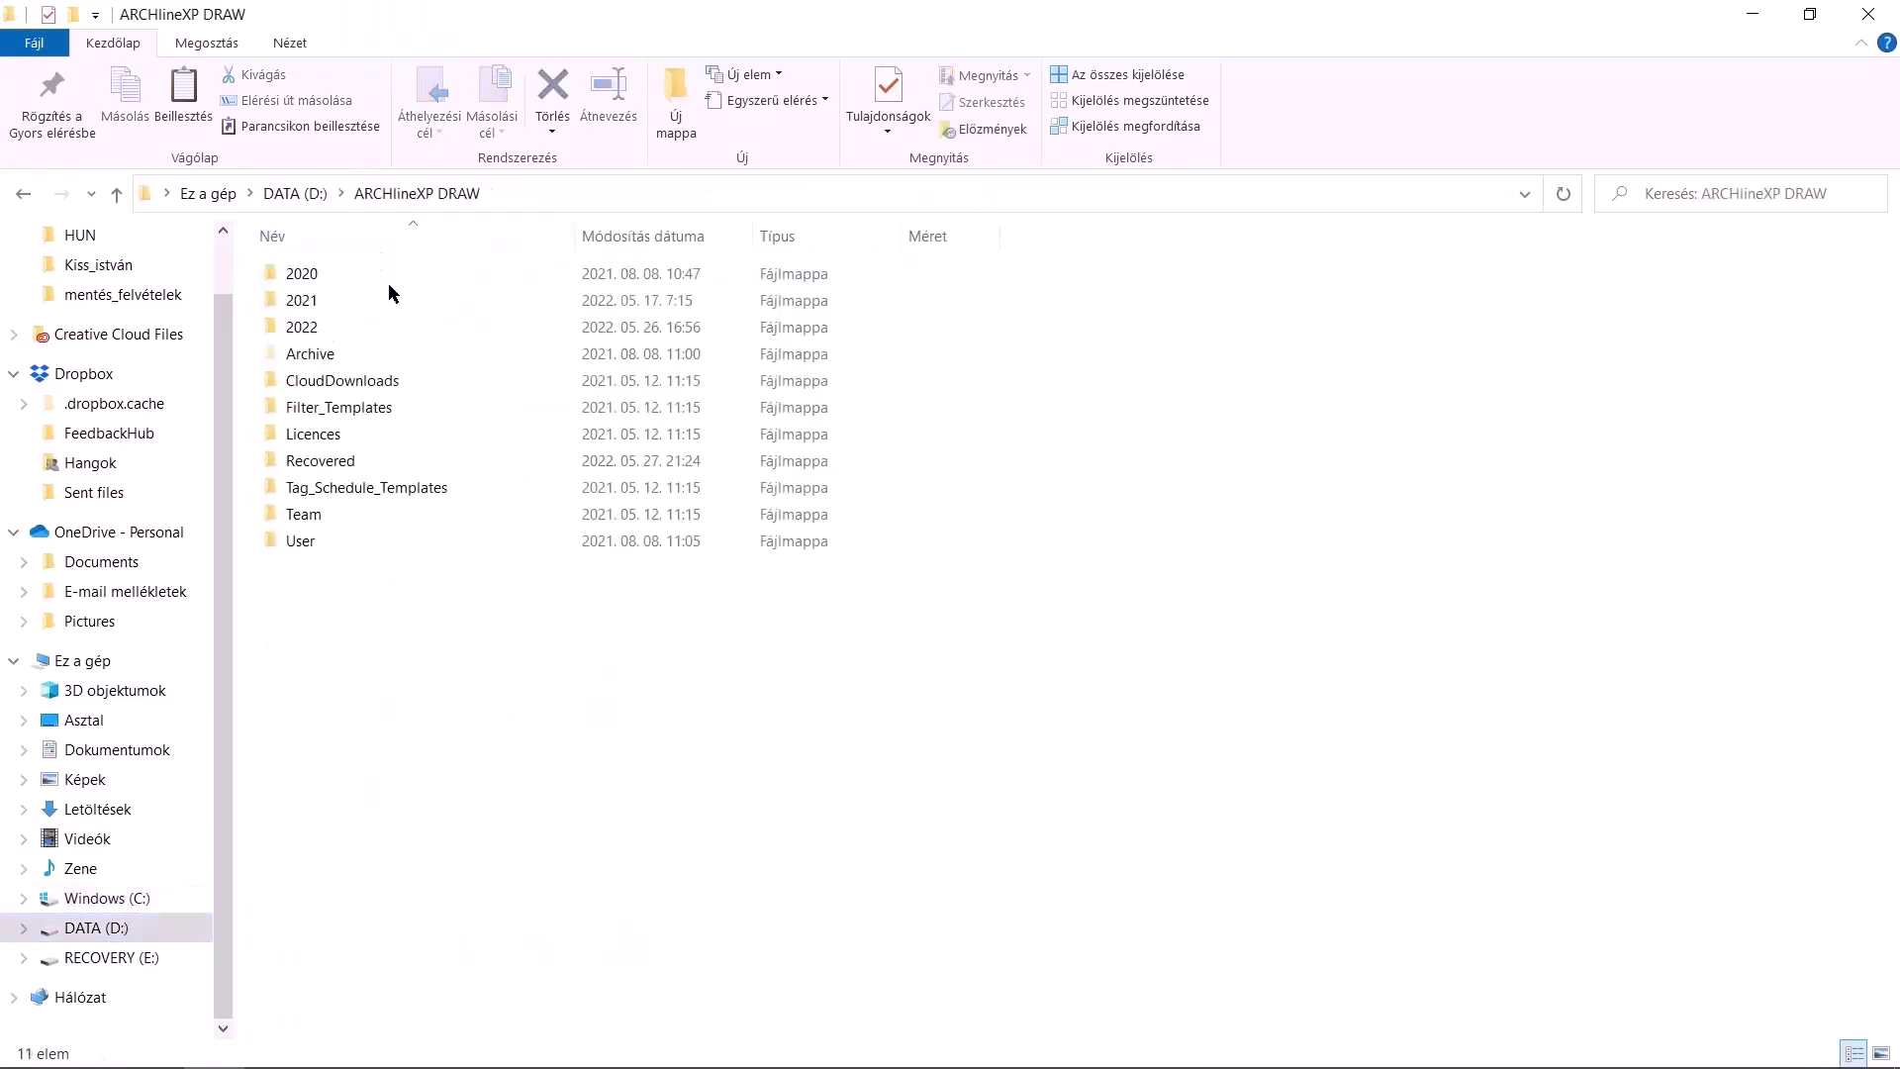
Open the Archive folder inside ARCHlineXP DRAW on DATA (D:) and return to the ARCHLine.XP project
{"action": "double_click", "coordinate": [367, 351]}
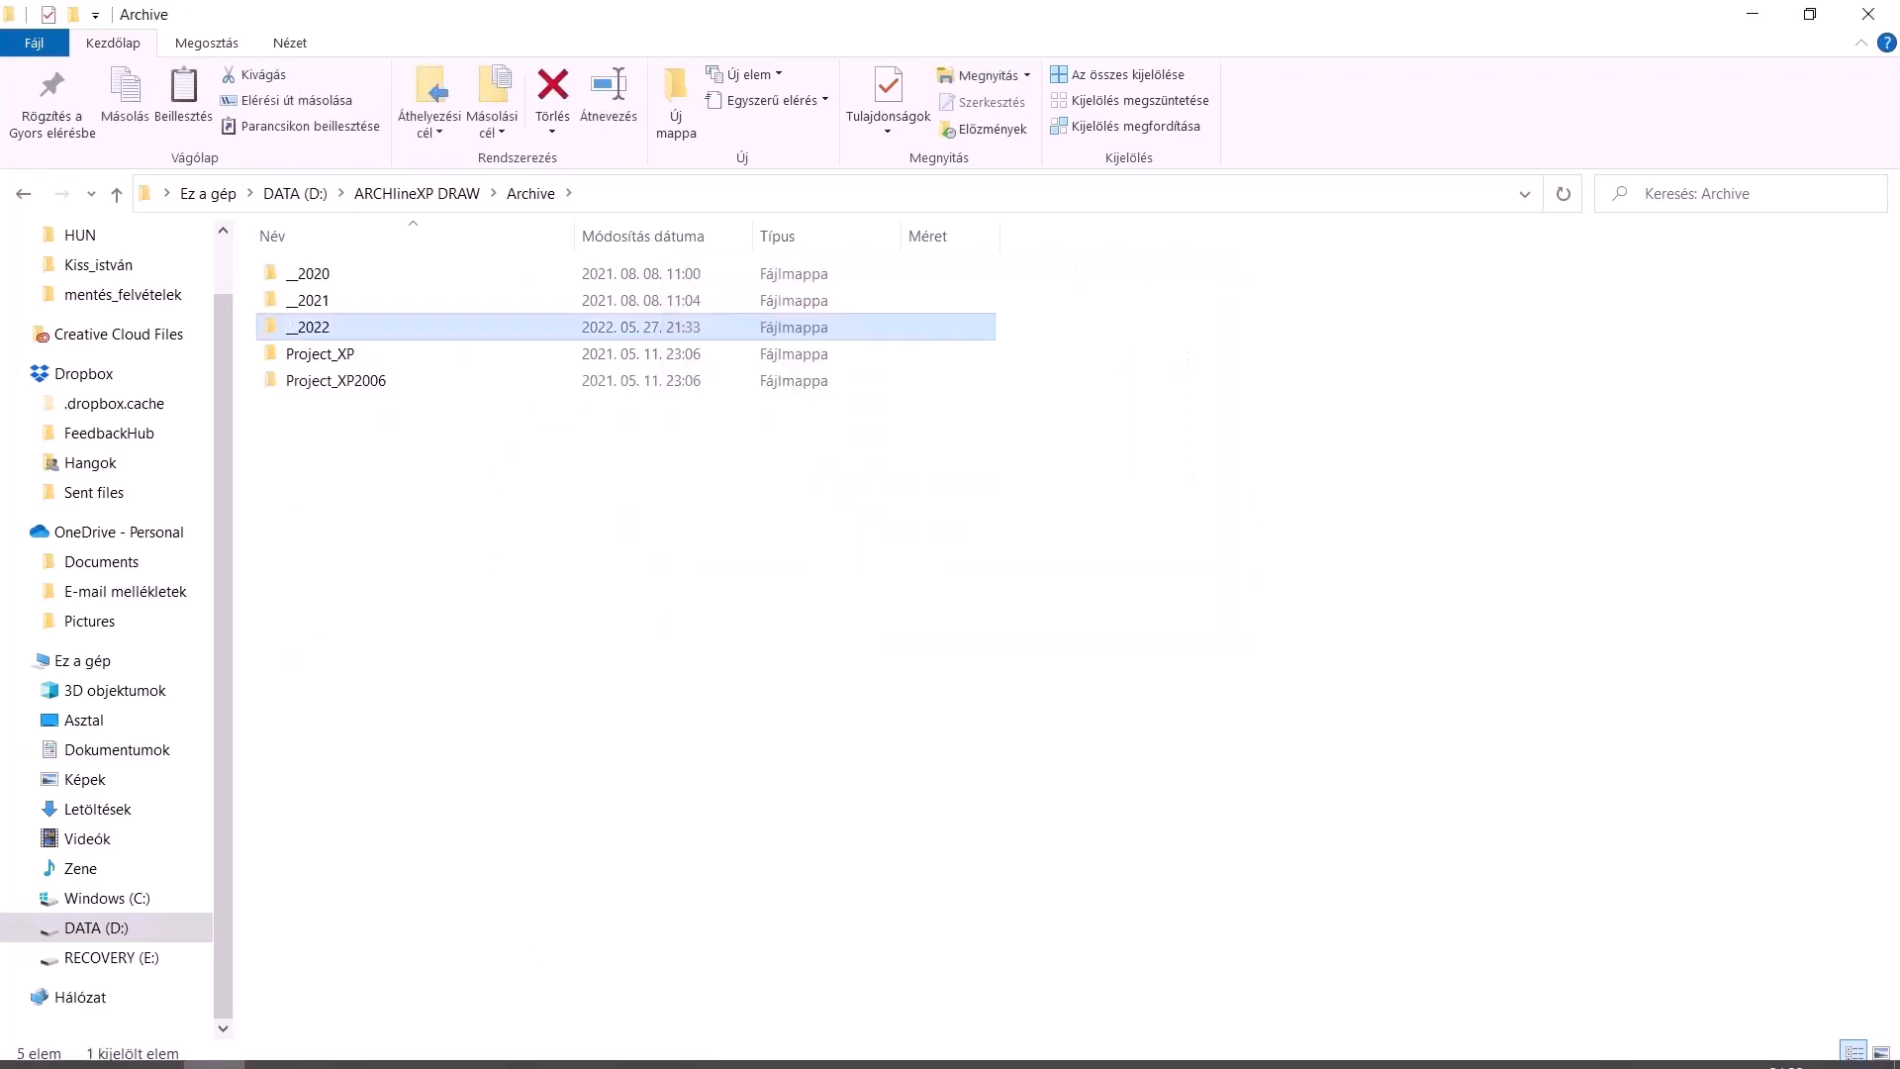
{"action": "left_click", "coordinate": [643, 1048]}
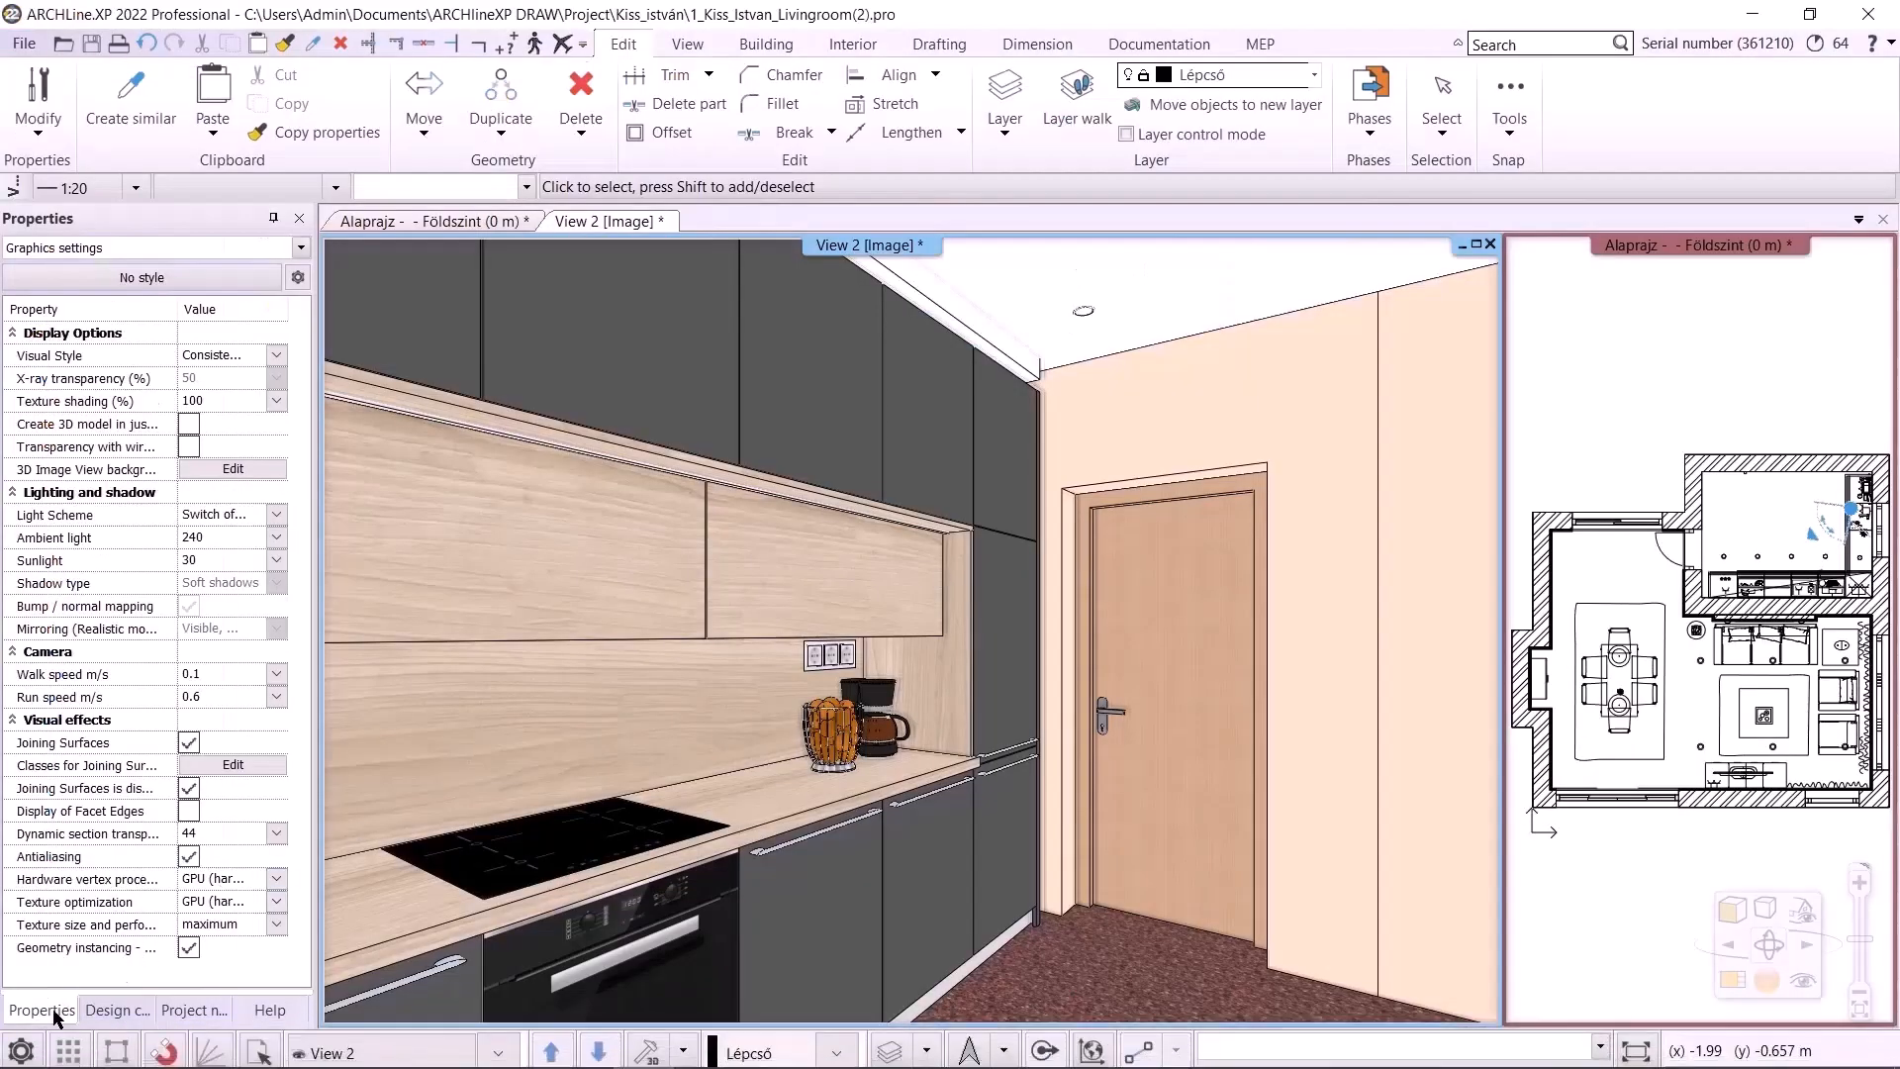
In the Open and Save options, set the project default path to D:\ARCHlineXP DRAW, confirming the working folder change
{"action": "left_click", "coordinate": [36, 1048]}
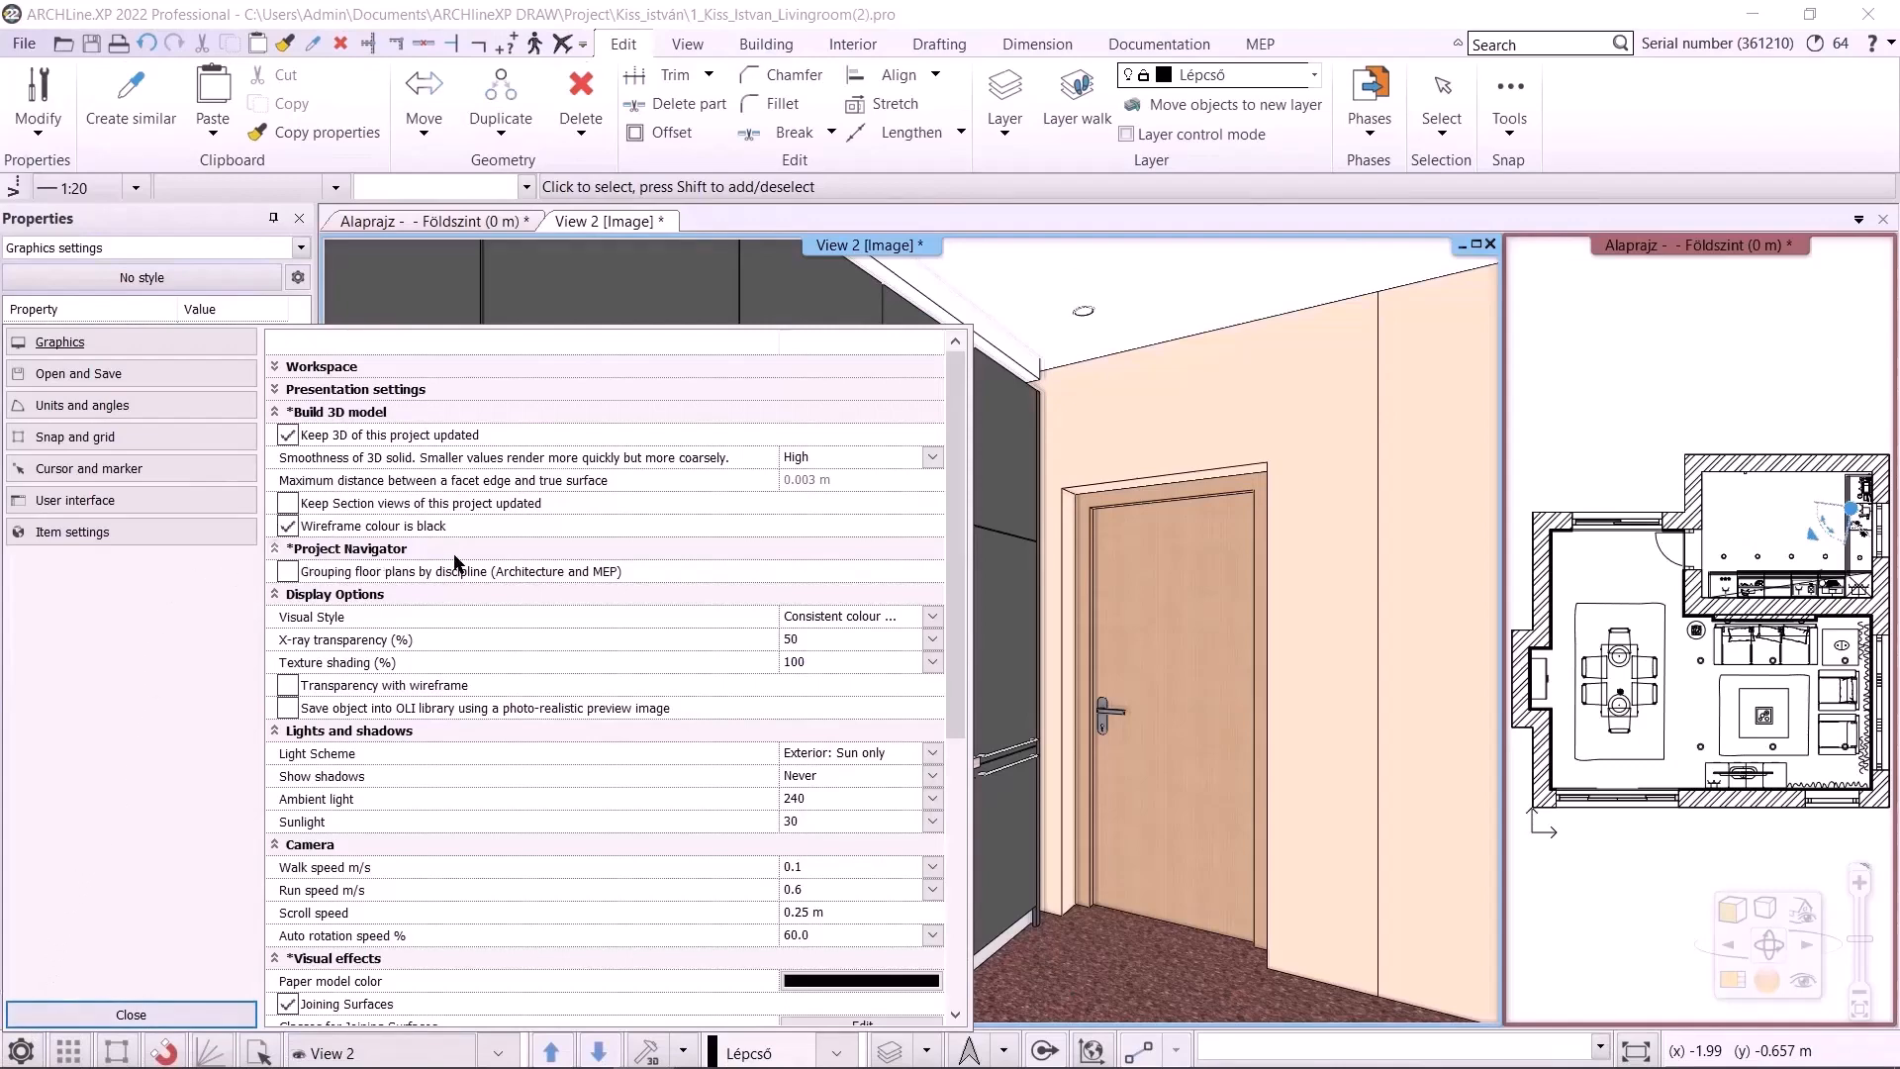
{"action": "left_click", "coordinate": [109, 377]}
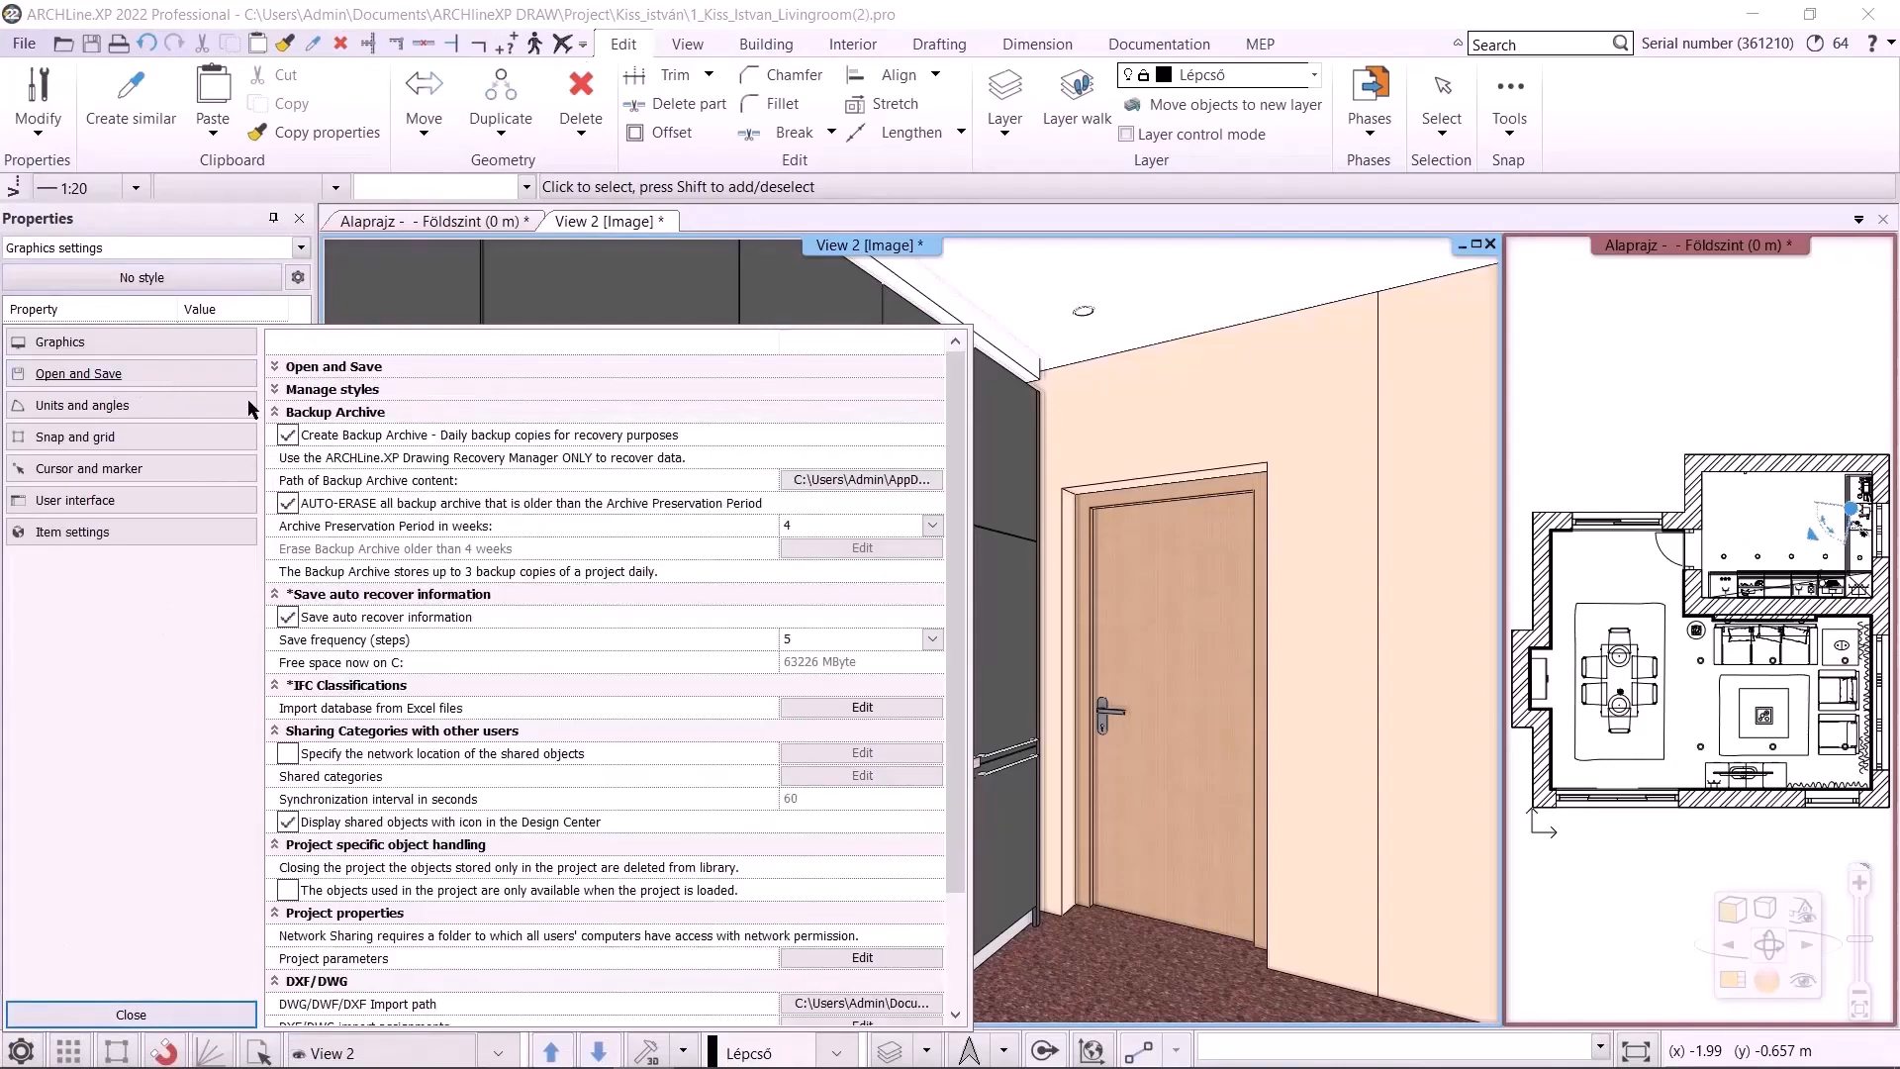
{"action": "left_click", "coordinate": [278, 367]}
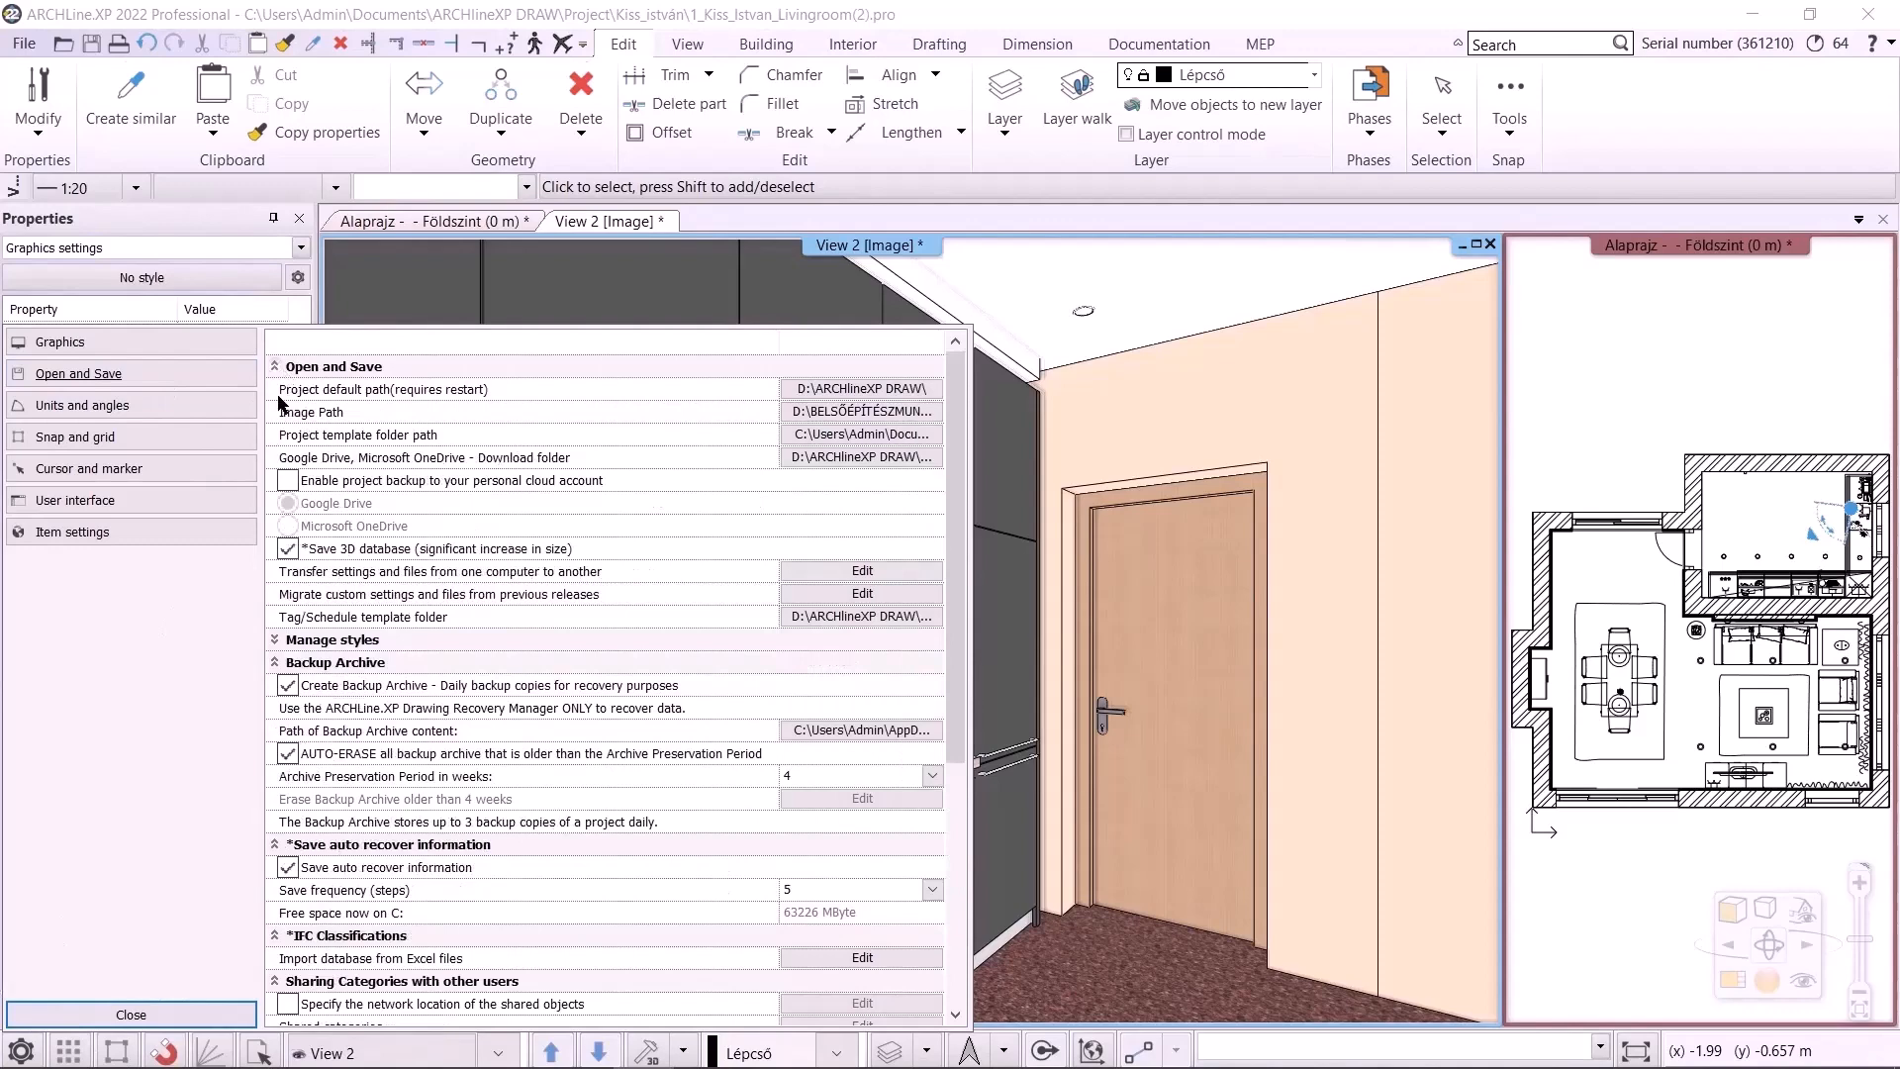
{"action": "left_click", "coordinate": [281, 641]}
{"action": "left_click", "coordinate": [846, 389]}
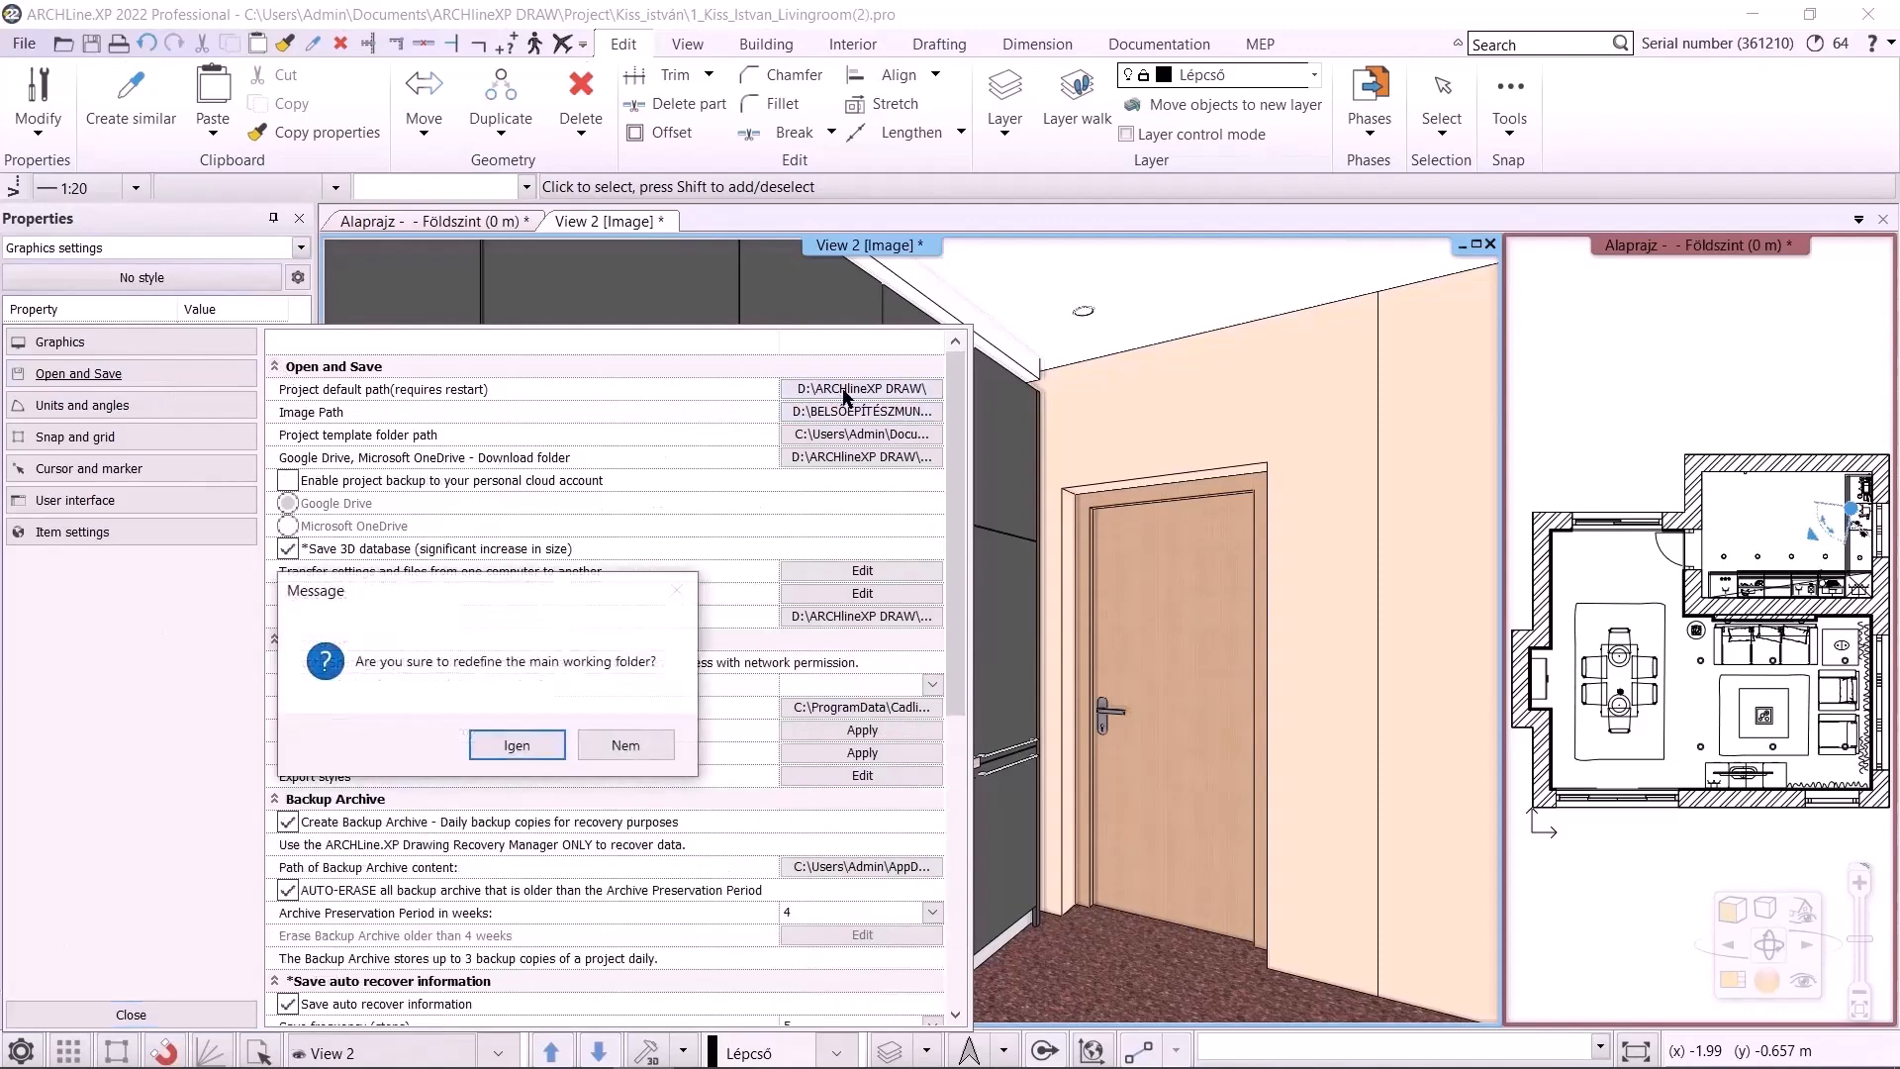
{"action": "left_click", "coordinate": [539, 757]}
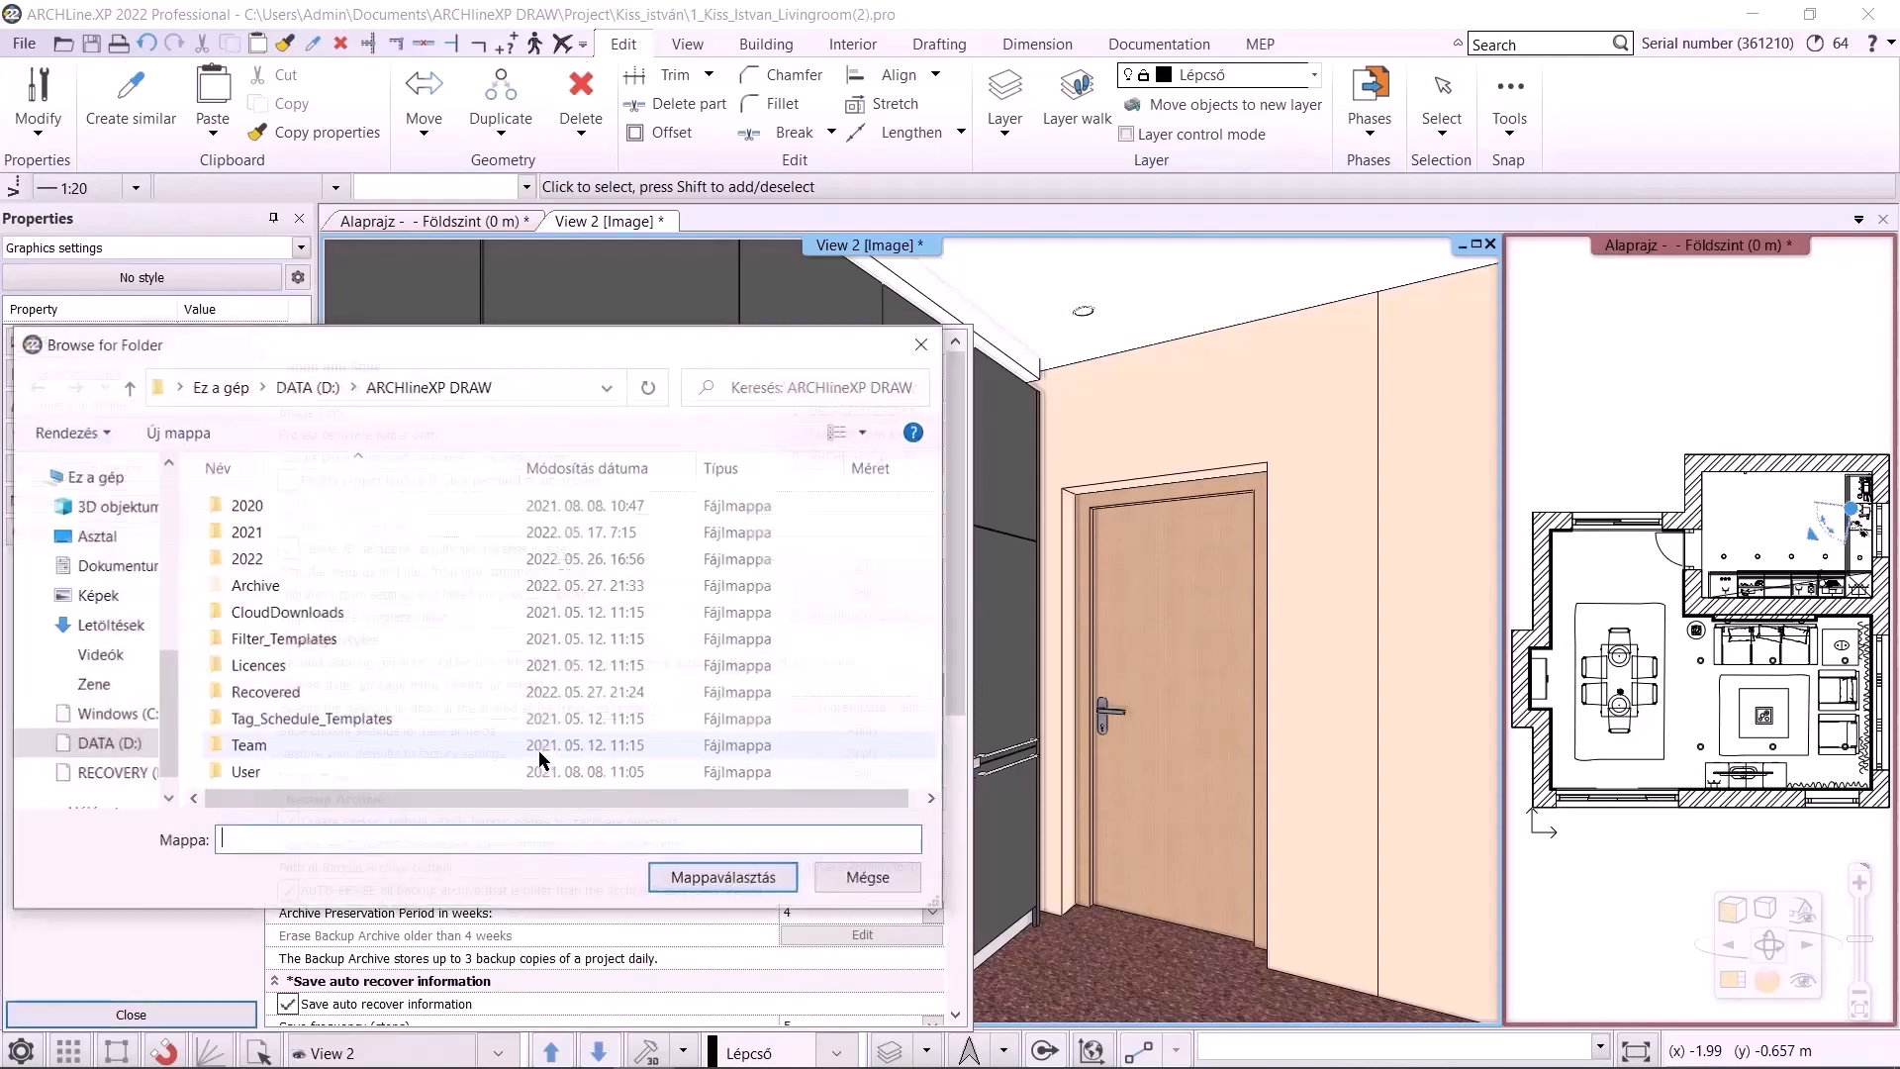
{"action": "left_click", "coordinate": [110, 750]}
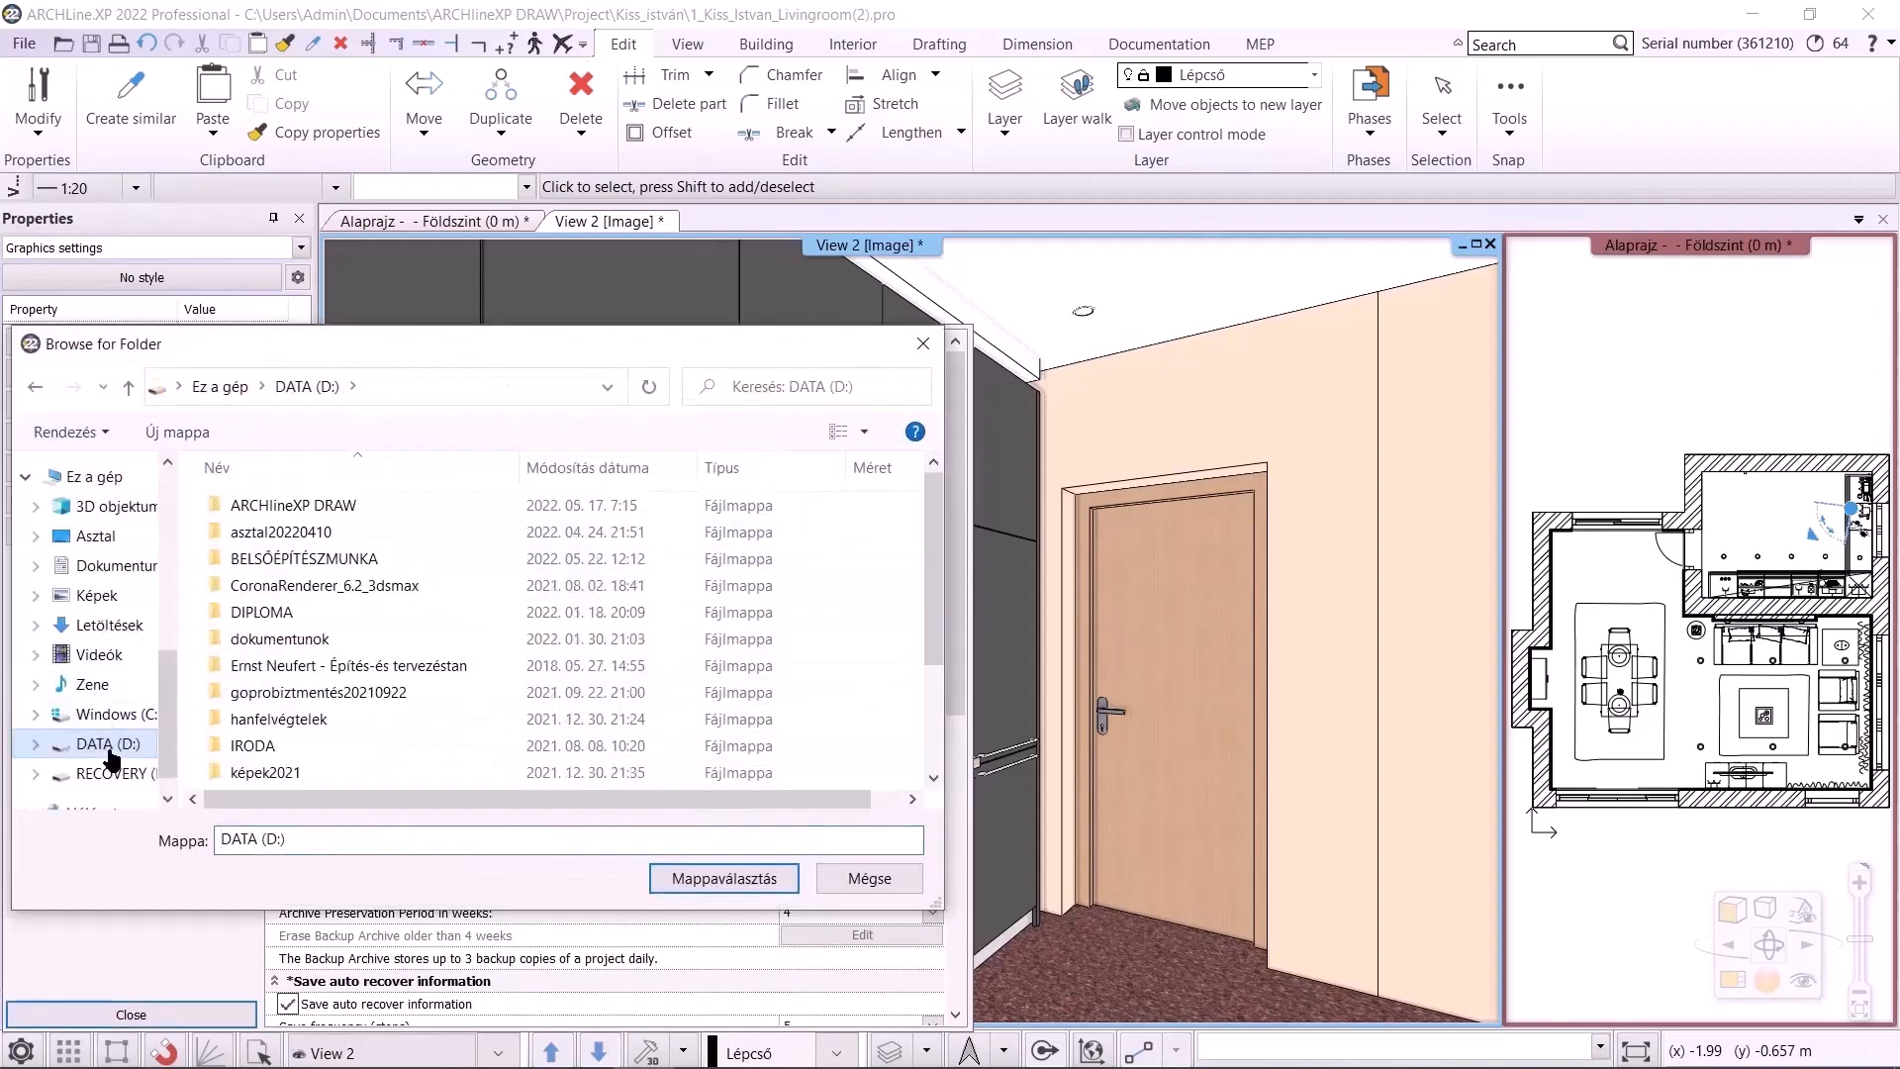
{"action": "double_click", "coordinate": [328, 507]}
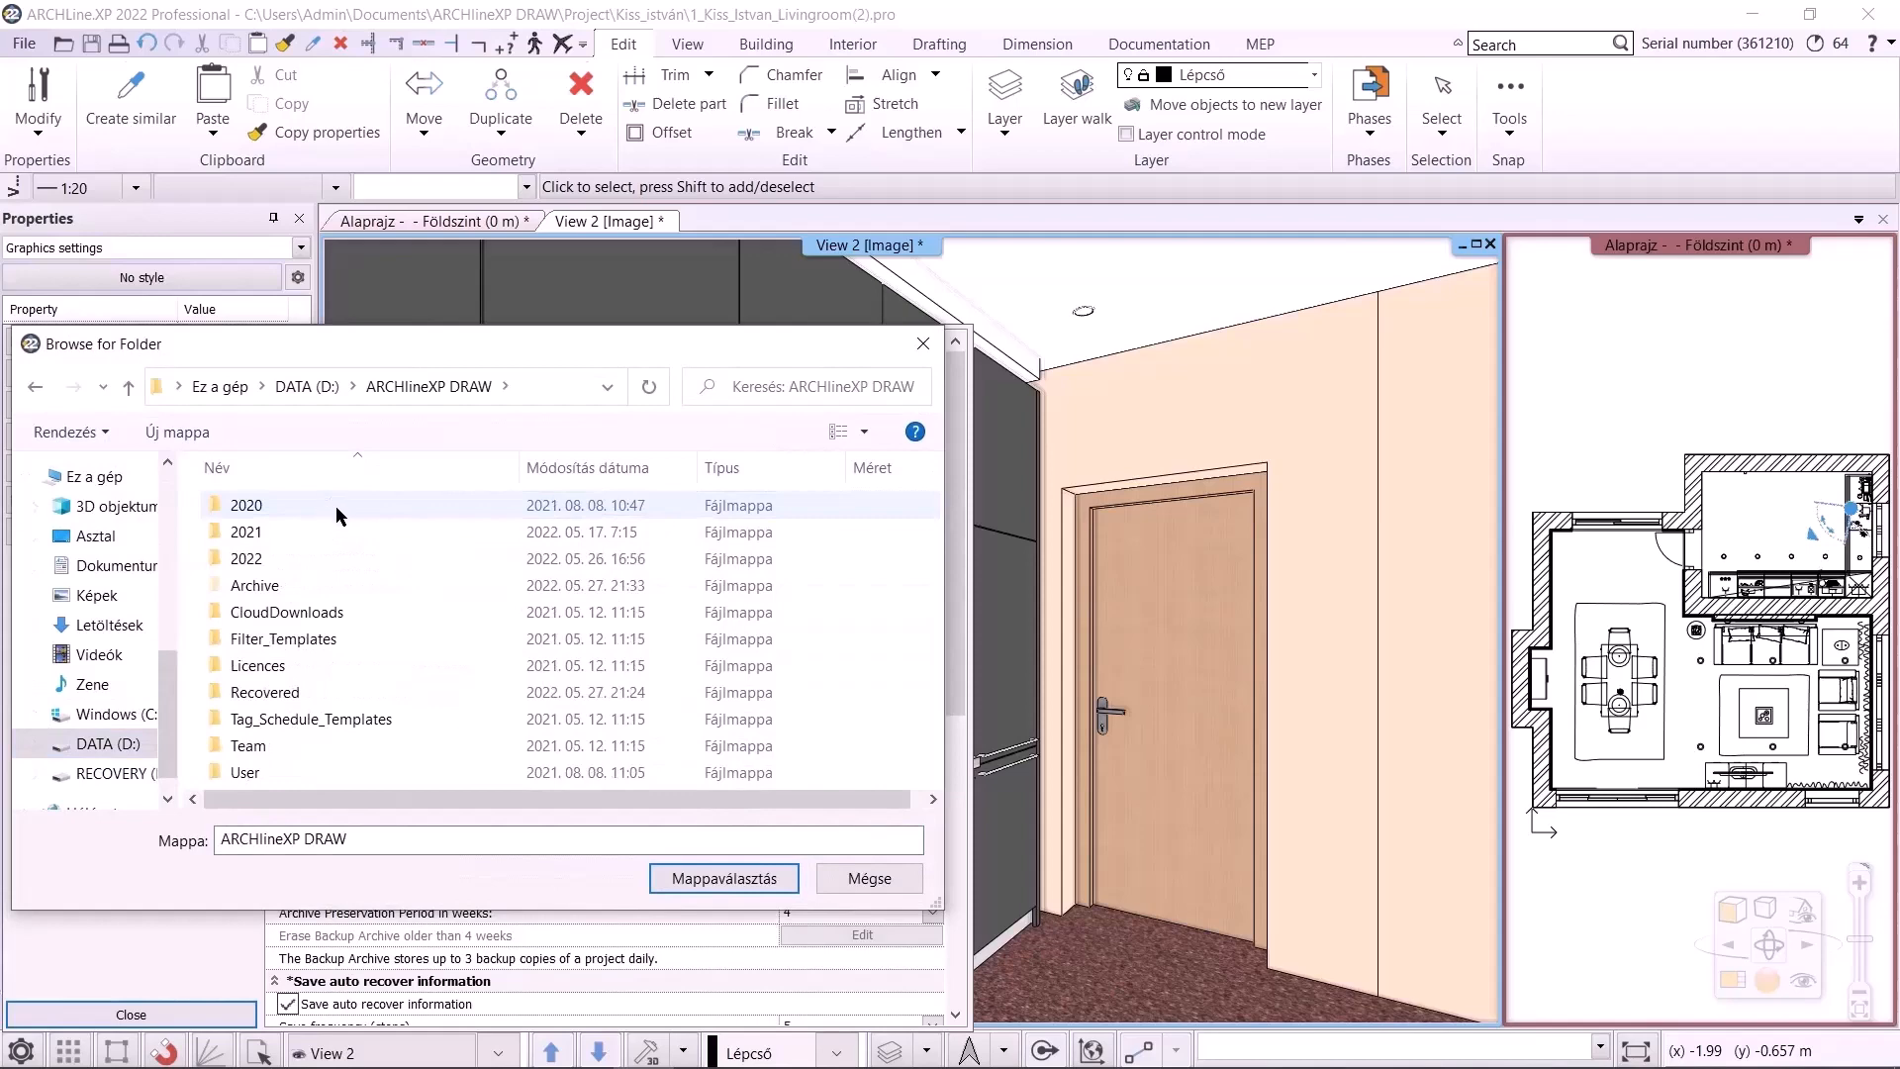
{"action": "left_click", "coordinate": [724, 877]}
Set the image path to the D:\ARCHlineXP DRAW folder
{"action": "left_click", "coordinate": [862, 426]}
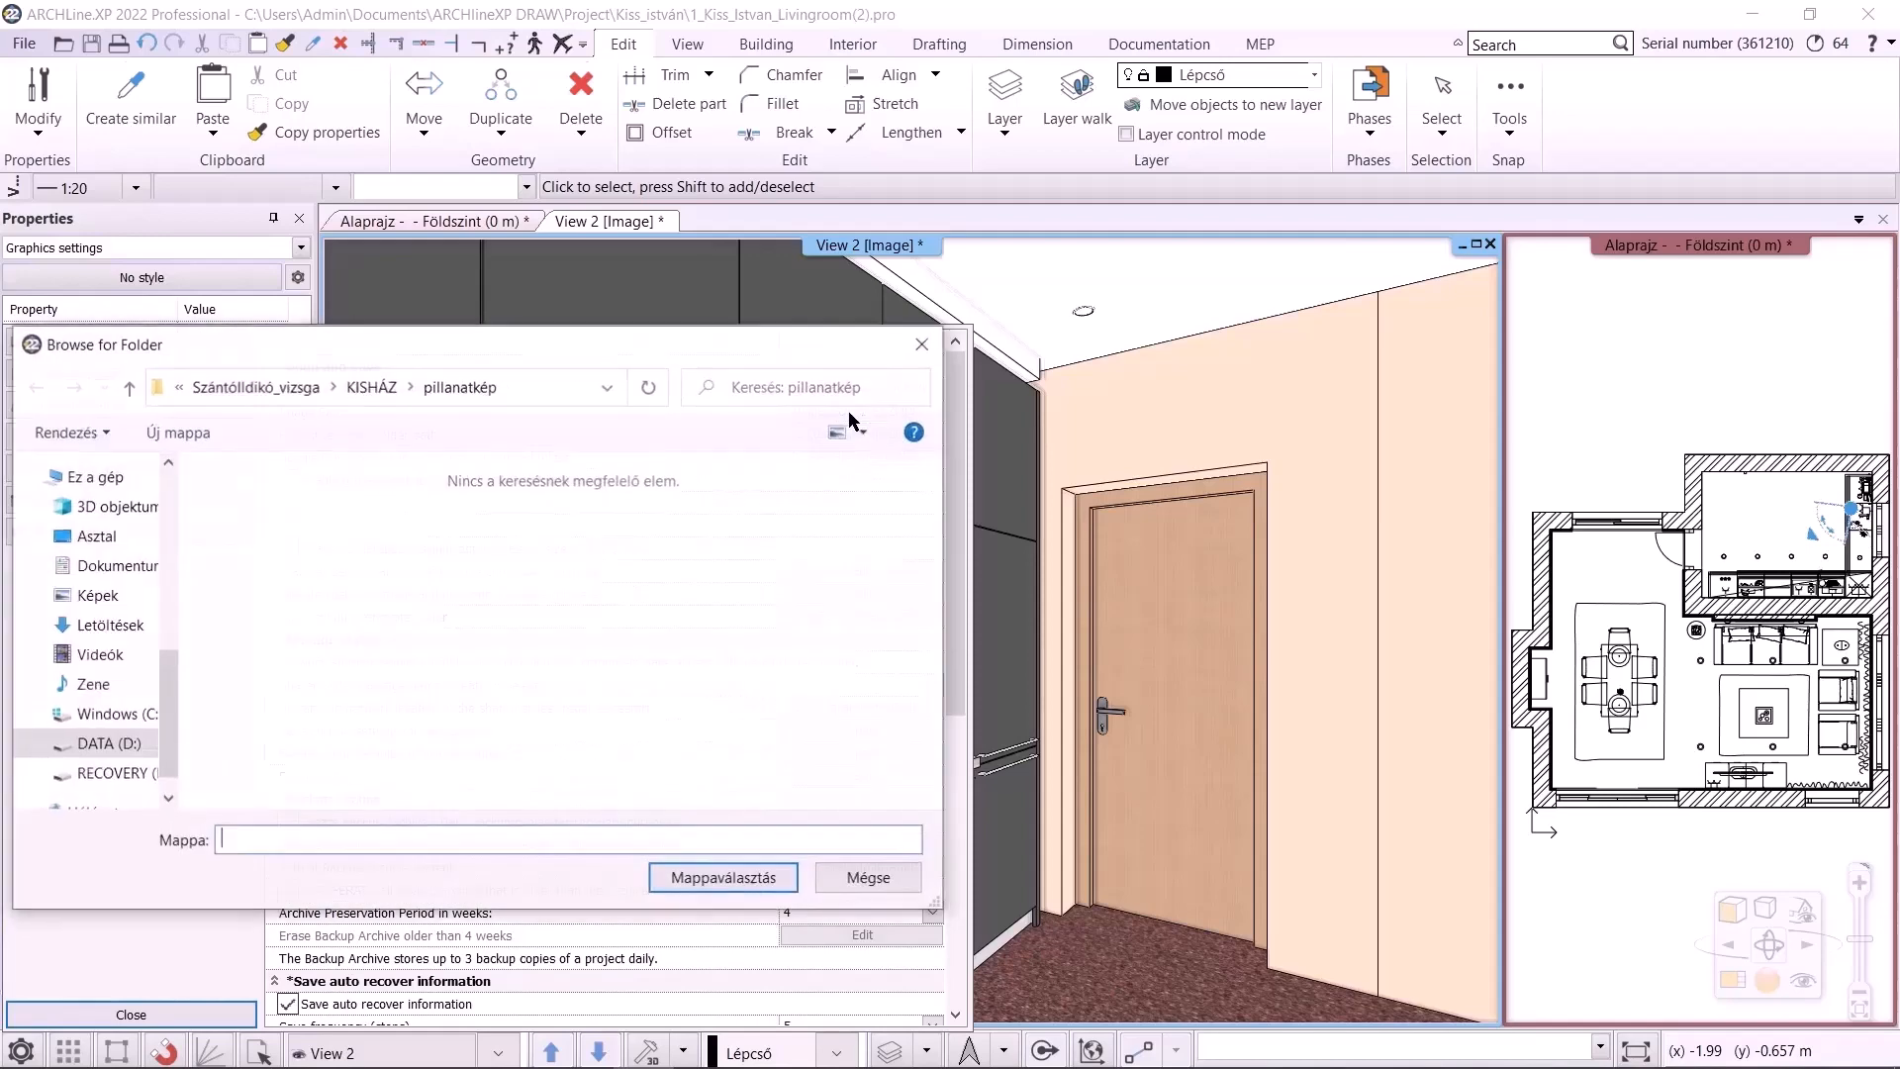
{"action": "left_click", "coordinate": [109, 744]}
{"action": "double_click", "coordinate": [318, 504]}
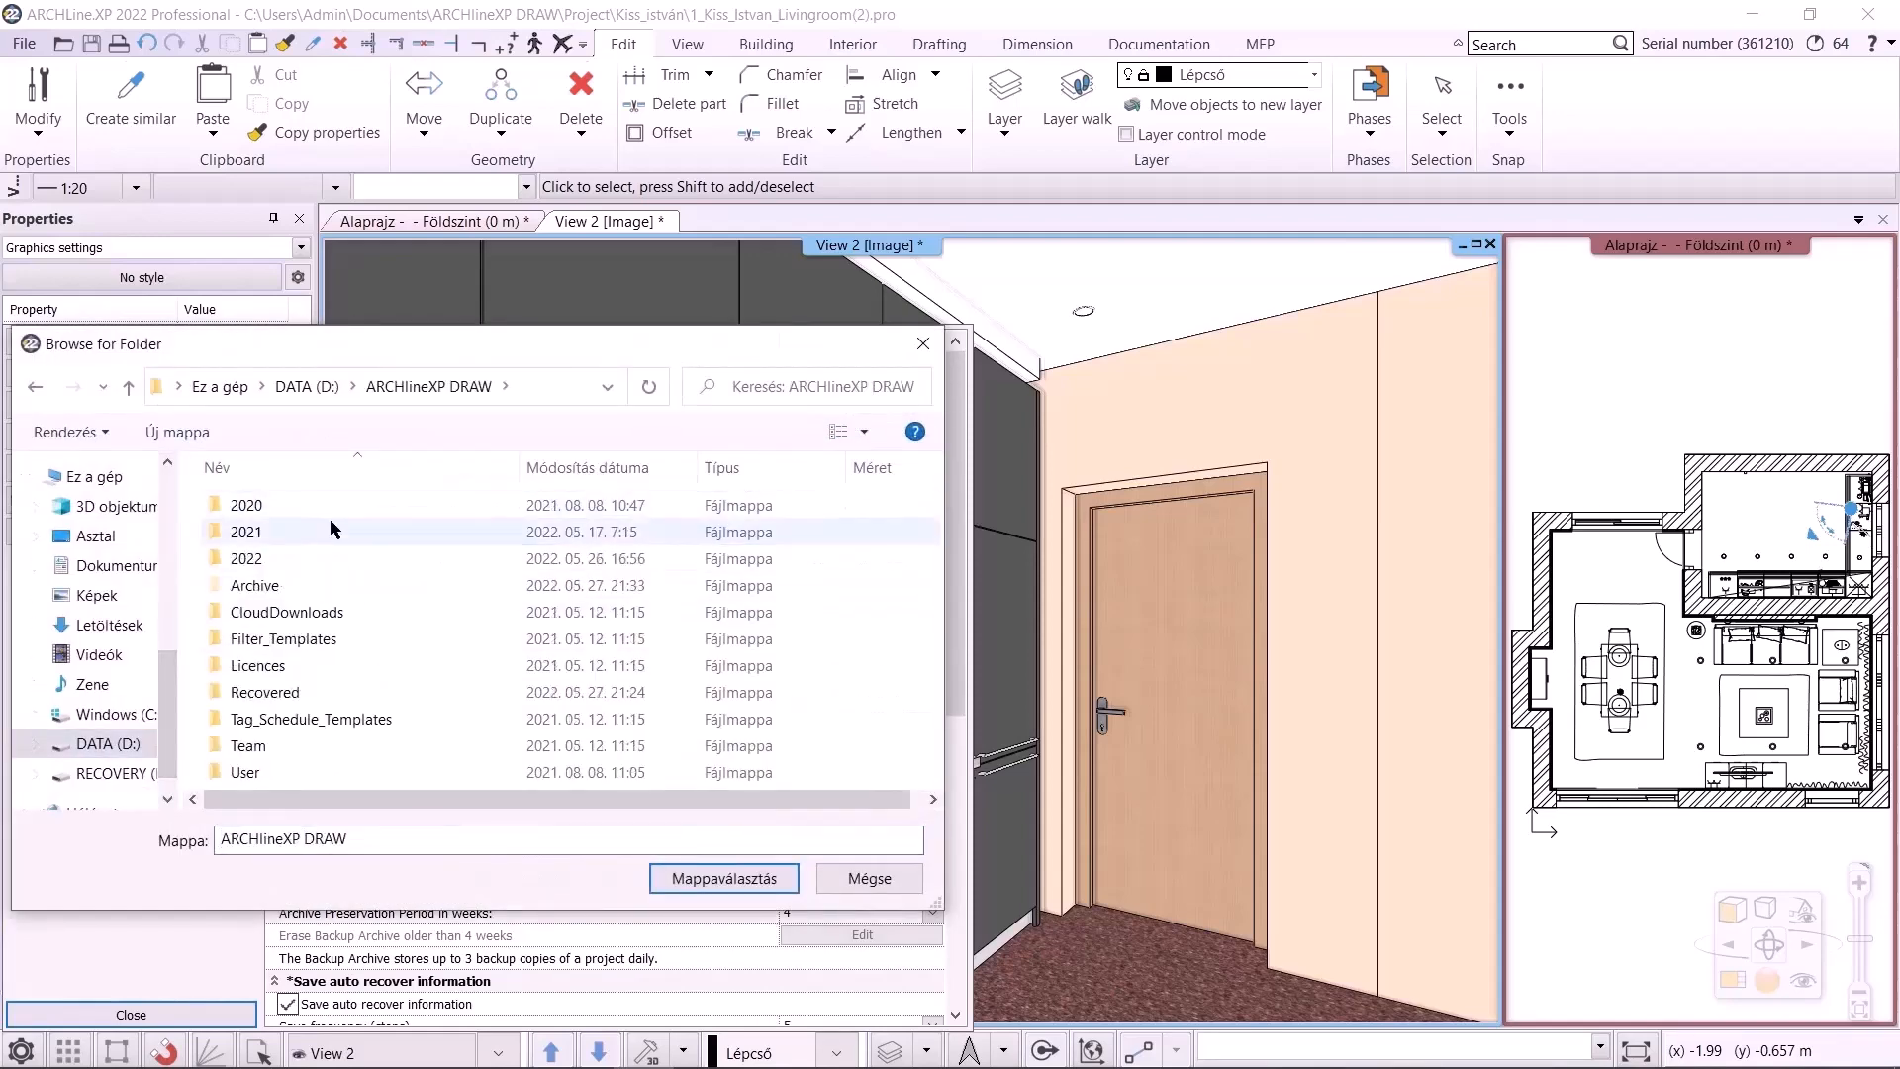
{"action": "left_click", "coordinate": [732, 878]}
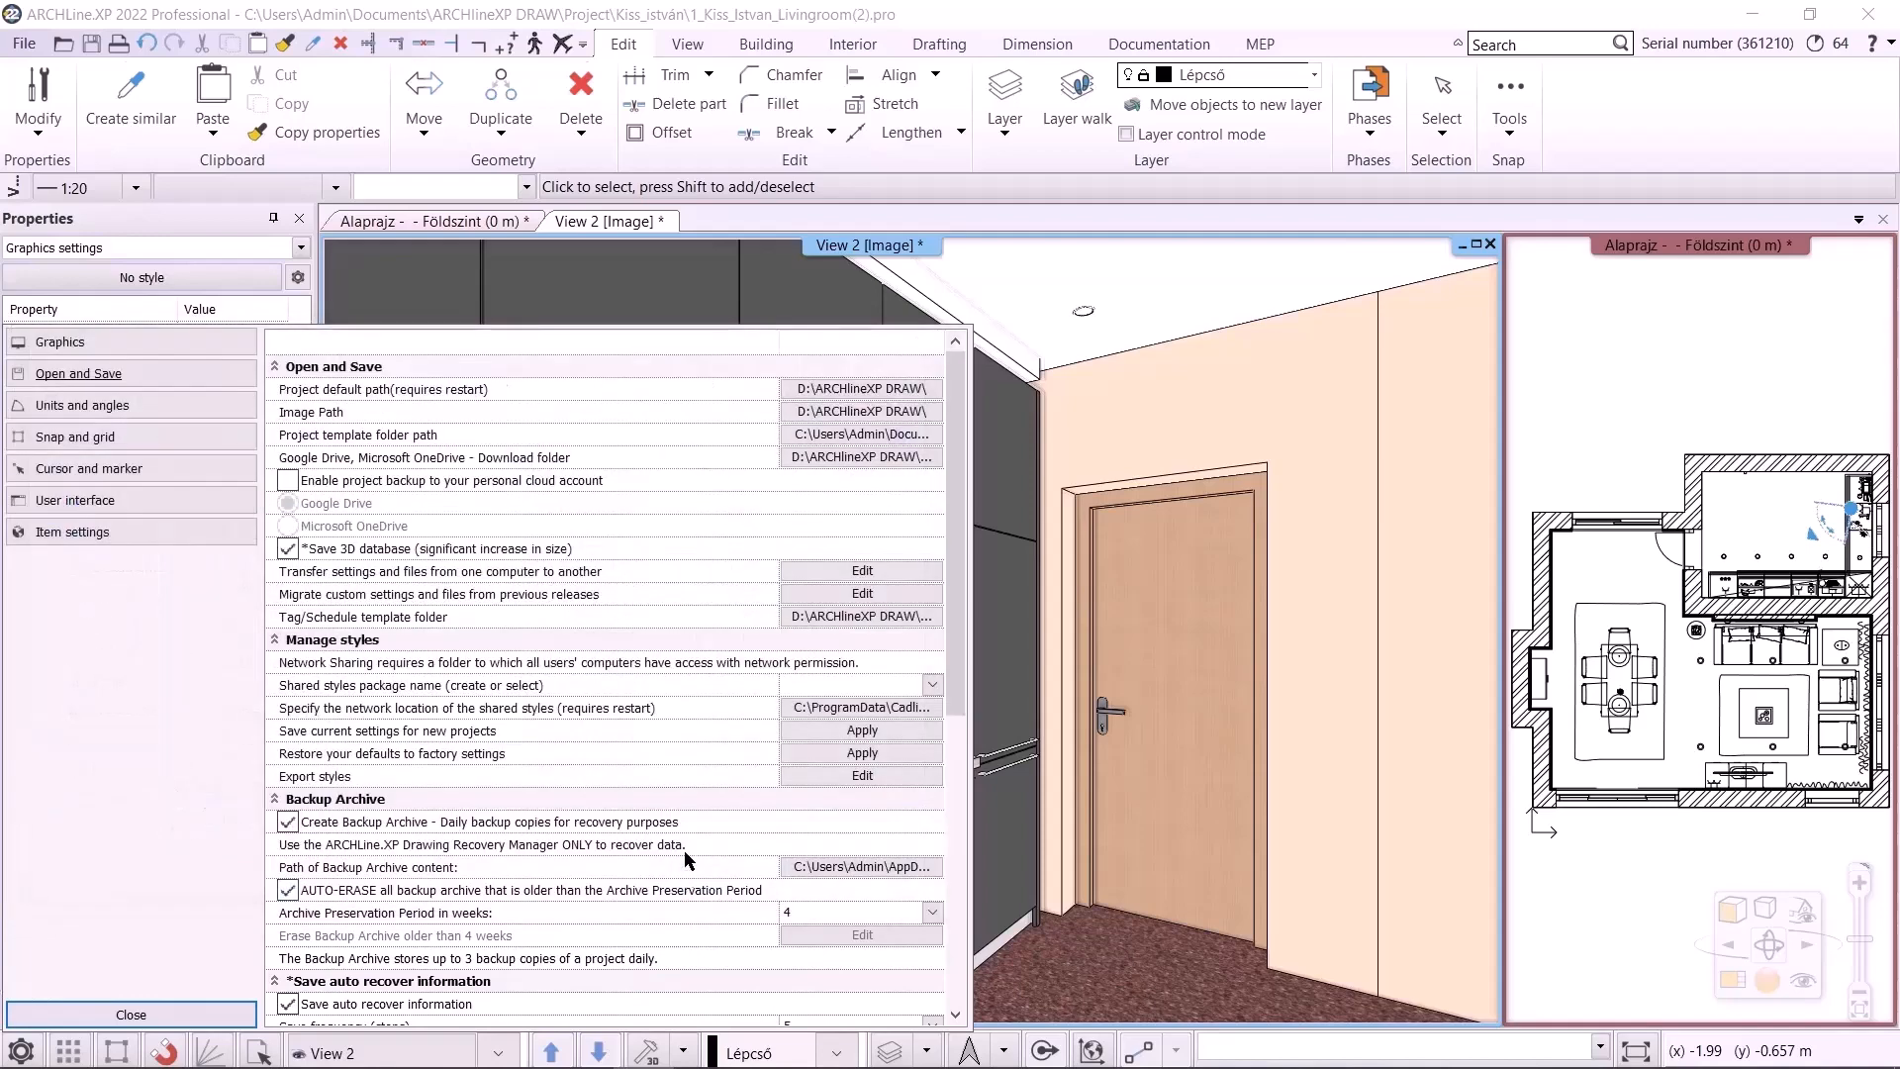
Set the project template folder path to a folder inside D:\ARCHlineXP DRAW
{"action": "left_click", "coordinate": [837, 428]}
{"action": "left_click", "coordinate": [108, 744]}
{"action": "double_click", "coordinate": [297, 505]}
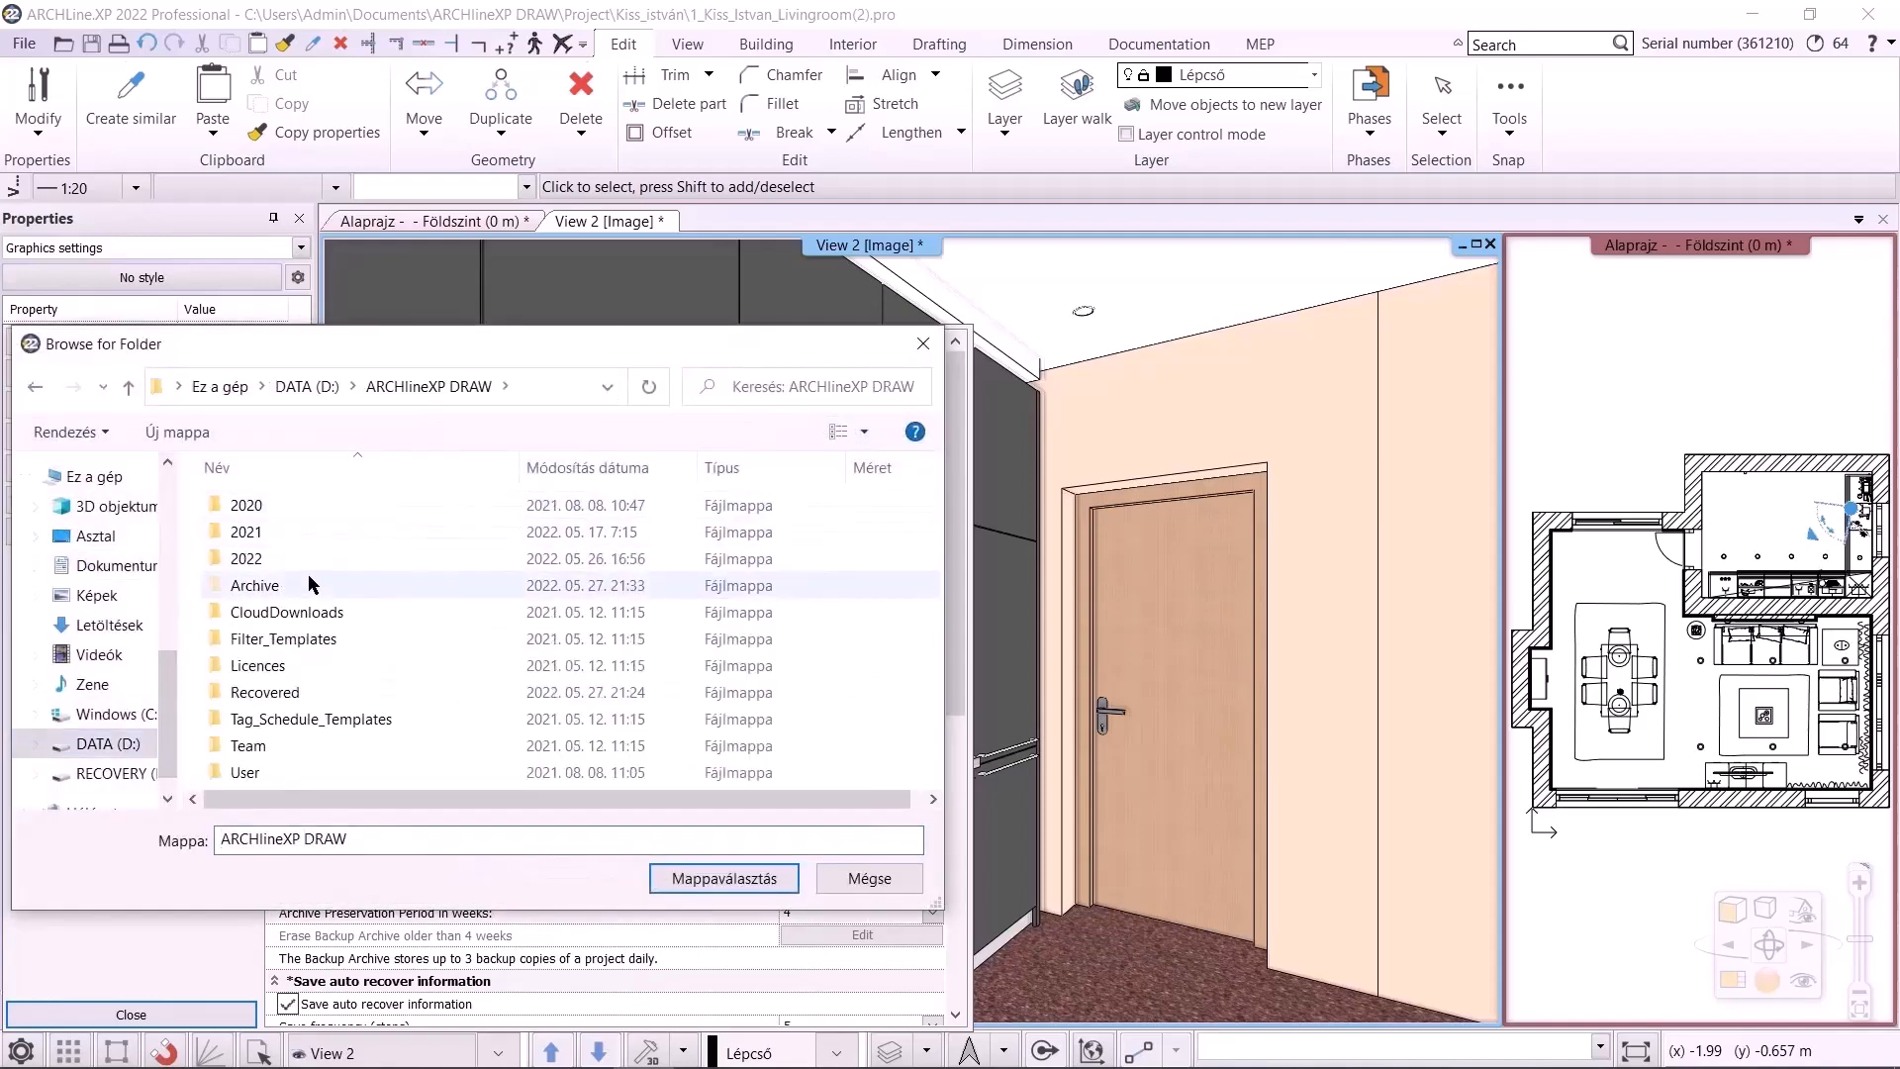
{"action": "left_click", "coordinate": [345, 648]}
{"action": "left_click", "coordinate": [717, 877]}
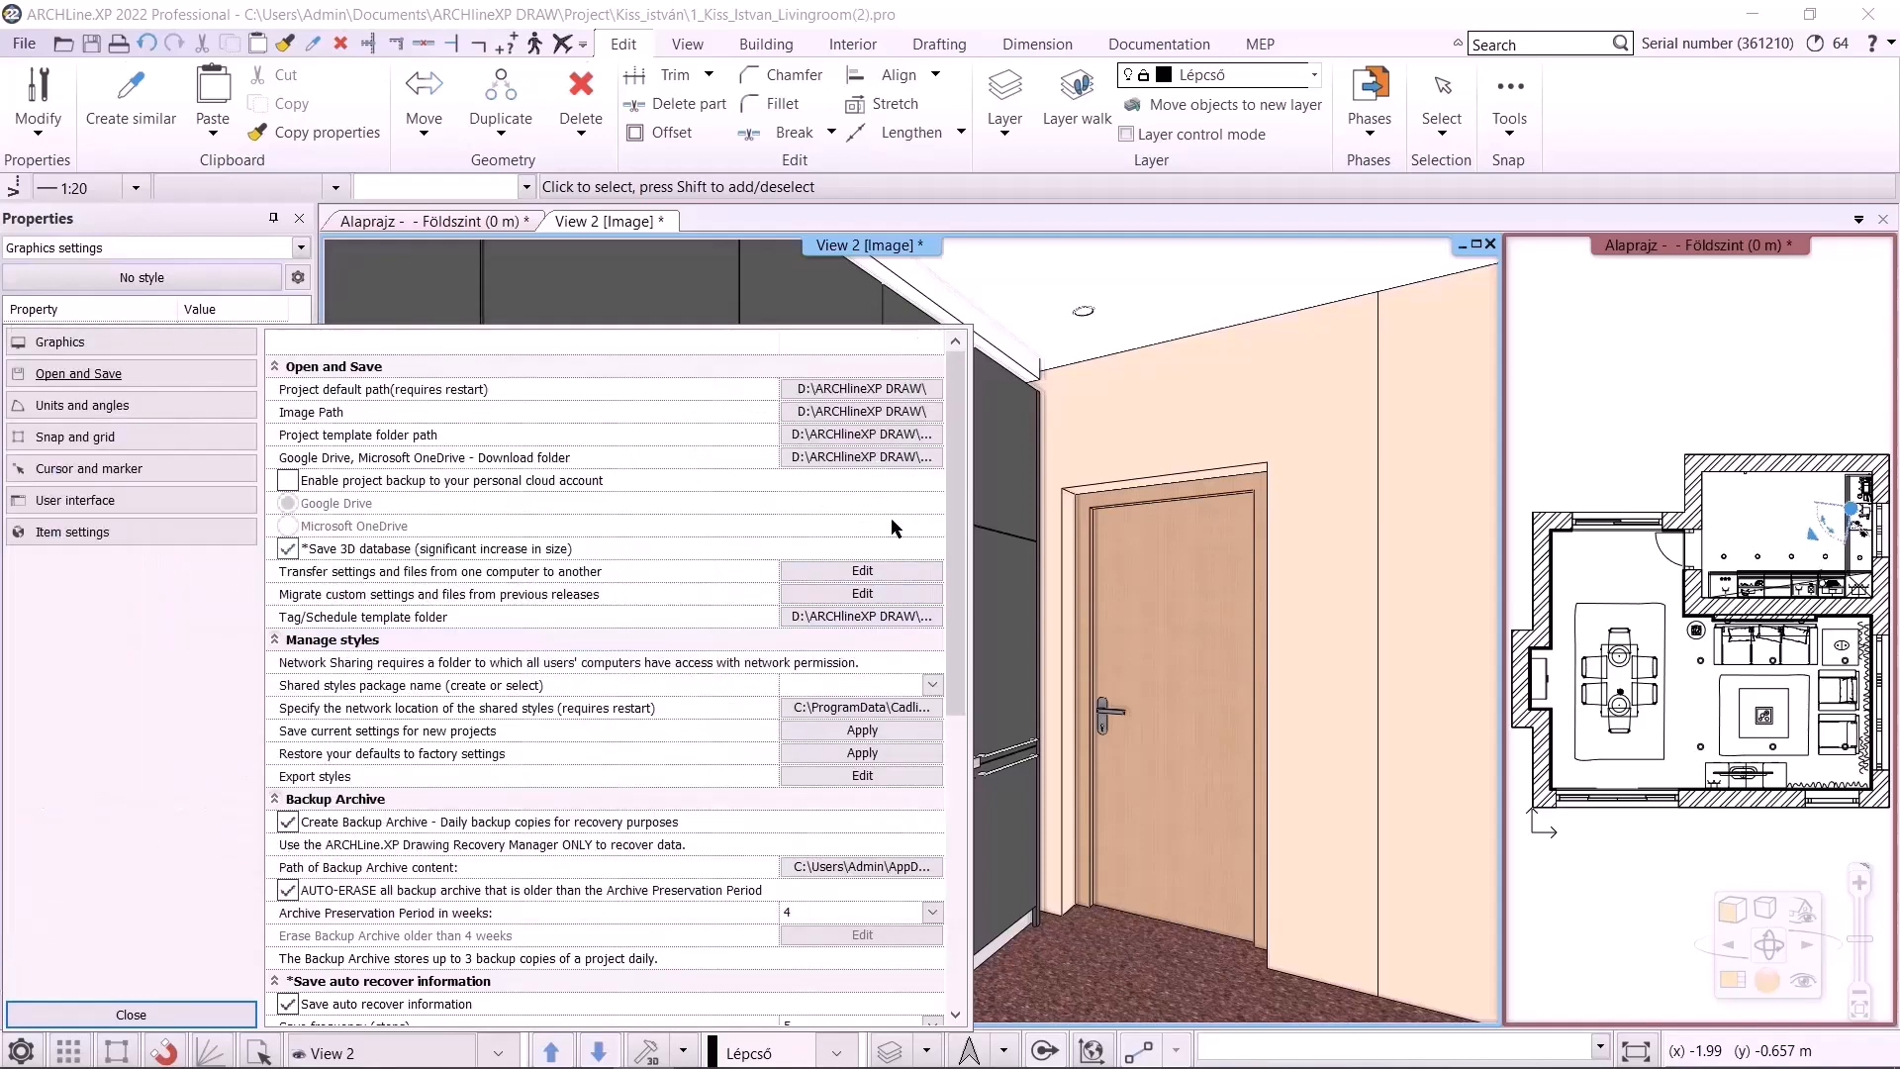
Set the Google Drive / OneDrive download folder to CloudDownloads inside D:\ARCHlineXP DRAW
{"action": "left_click", "coordinate": [884, 458]}
{"action": "left_click", "coordinate": [107, 747]}
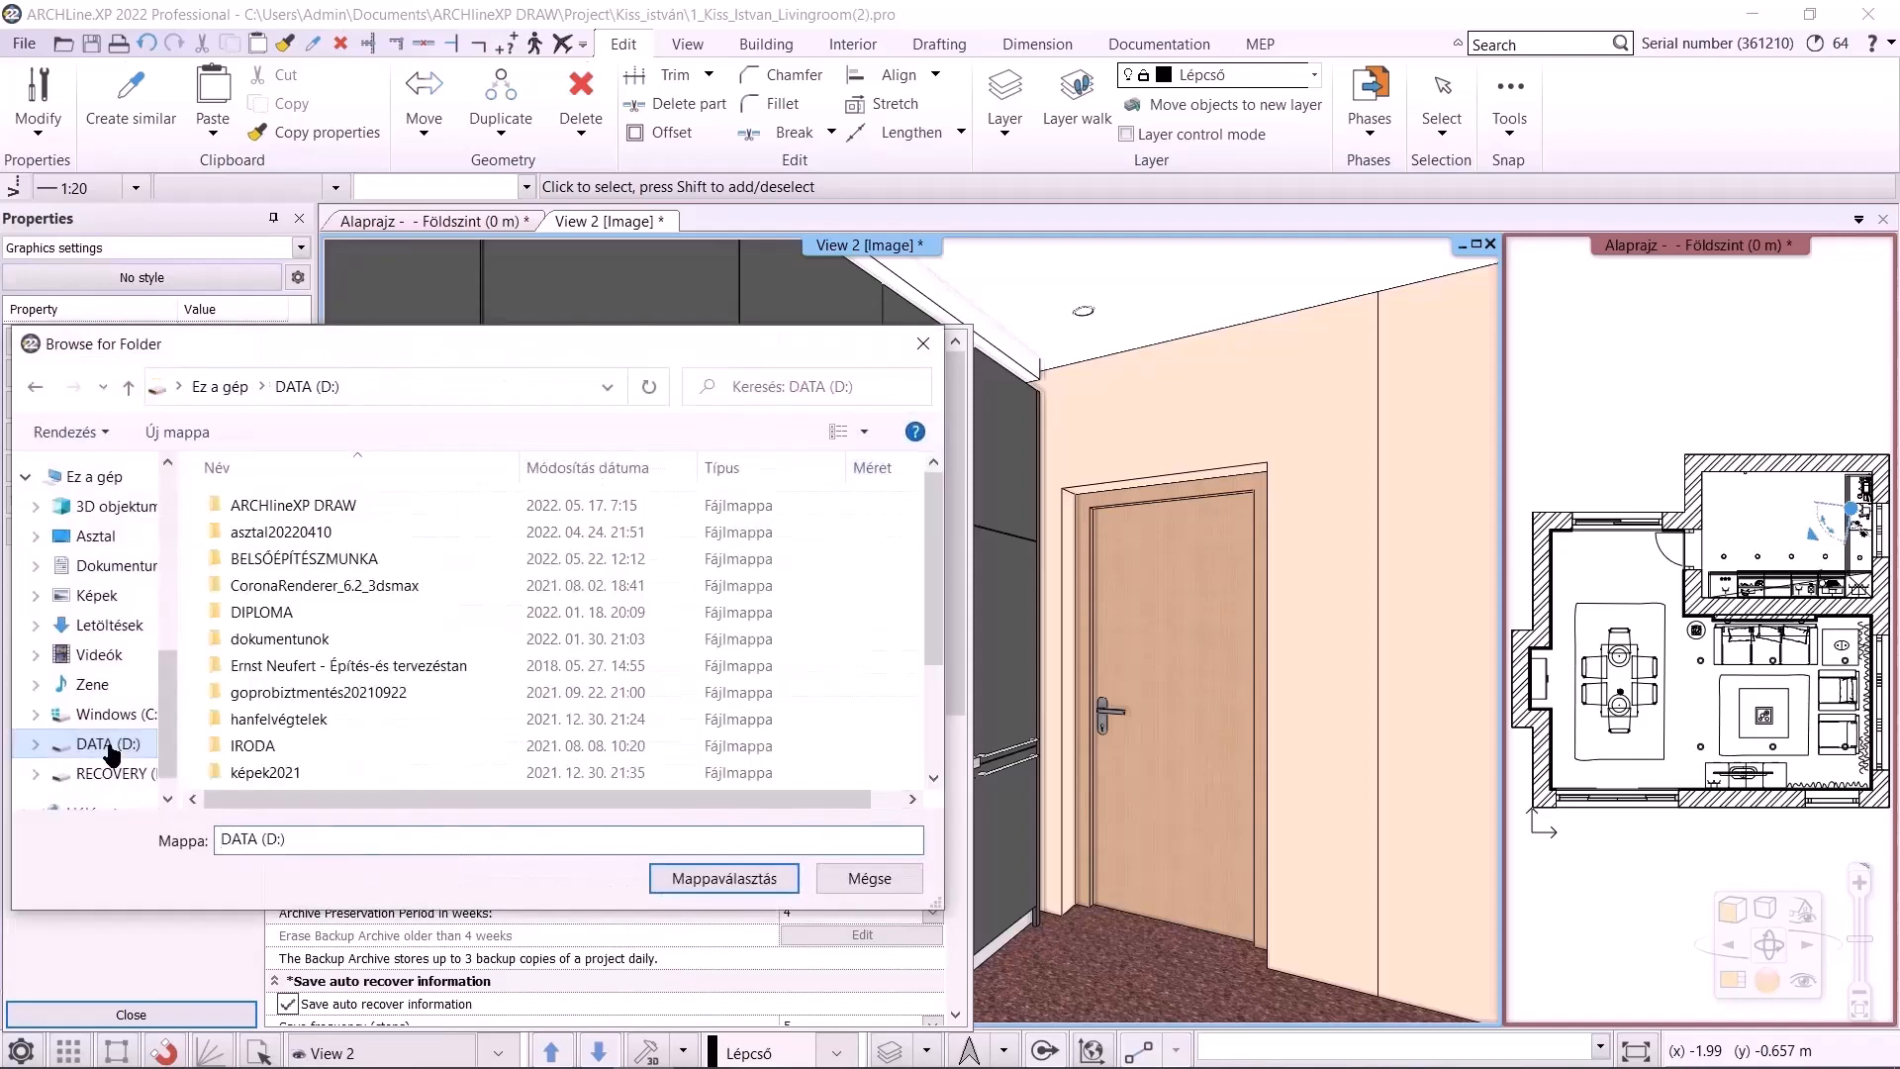
{"action": "left_click", "coordinate": [338, 505]}
{"action": "double_click", "coordinate": [337, 506]}
{"action": "left_click", "coordinate": [316, 612]}
{"action": "left_click", "coordinate": [723, 877]}
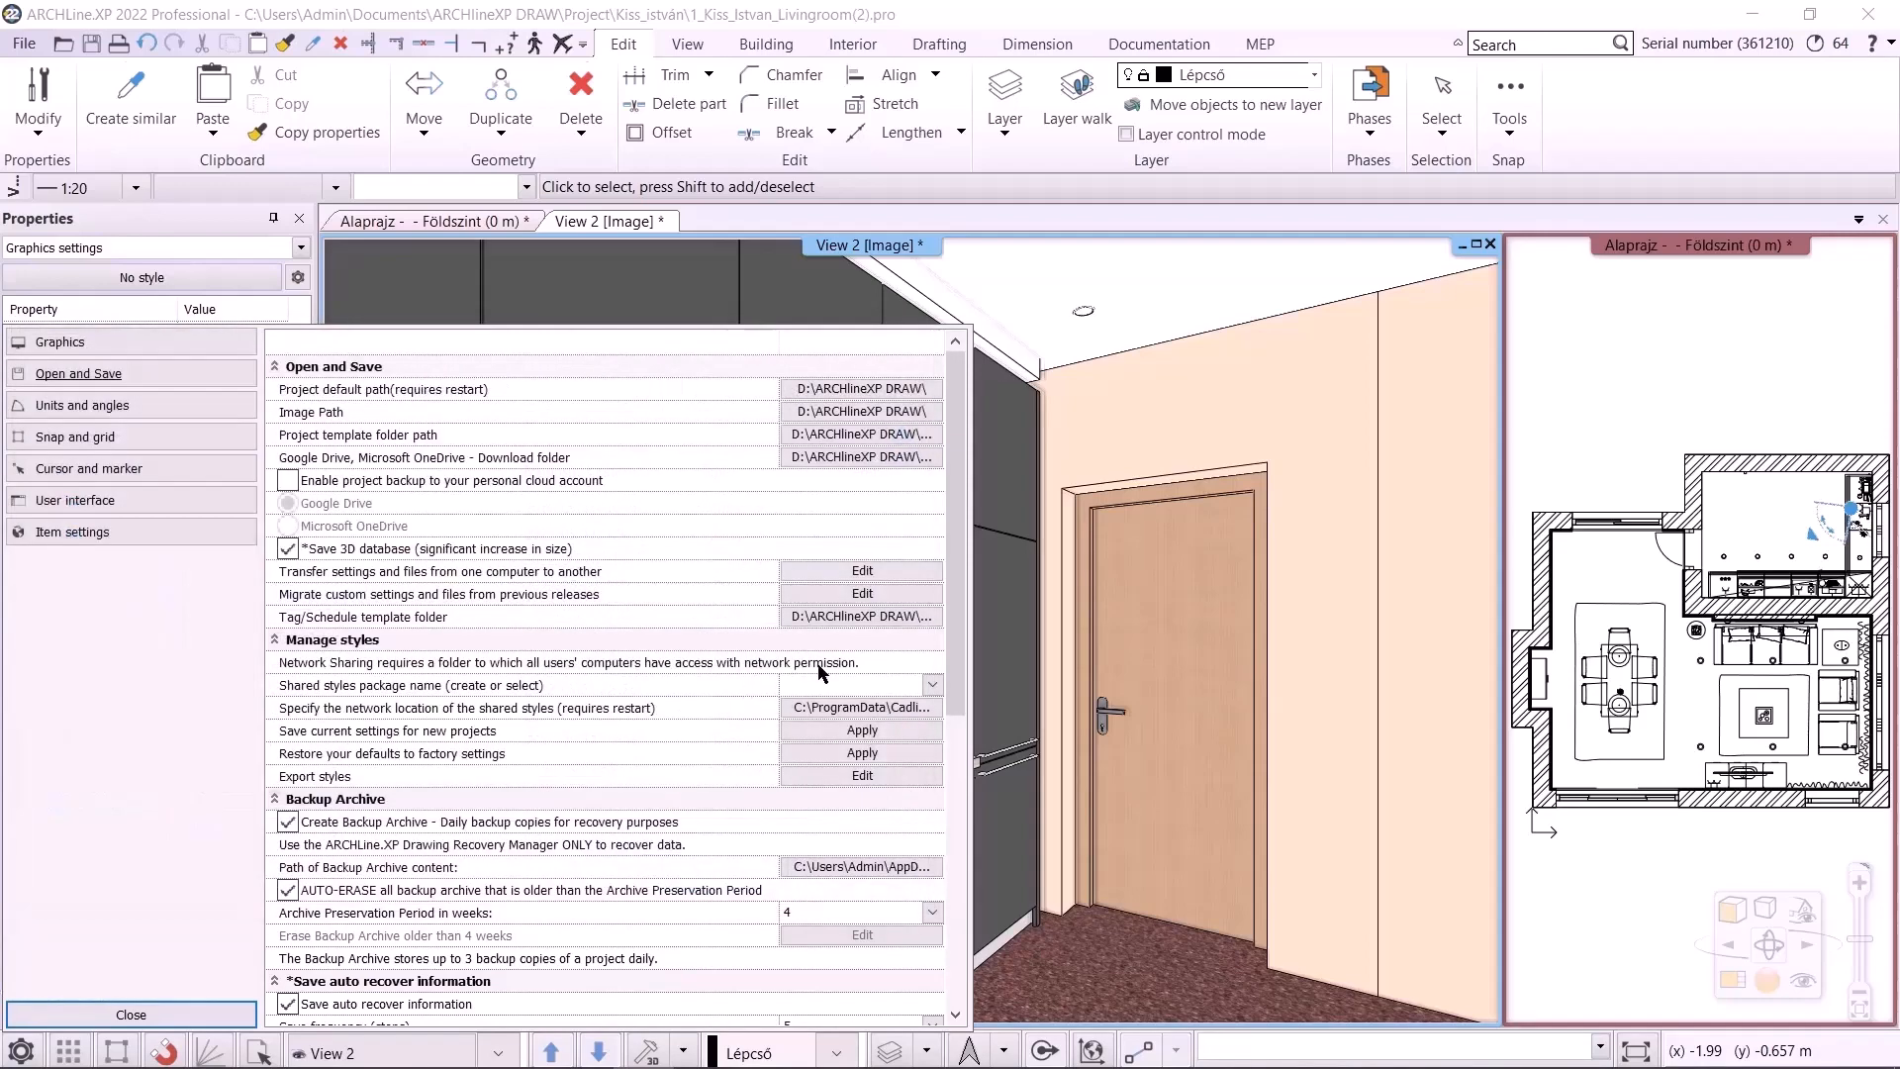
Set the Tag/Schedule template folder to Tag_Schedule_Templates inside D:\ARCHlineXP DRAW
{"action": "left_click", "coordinate": [875, 618]}
{"action": "left_click", "coordinate": [113, 747]}
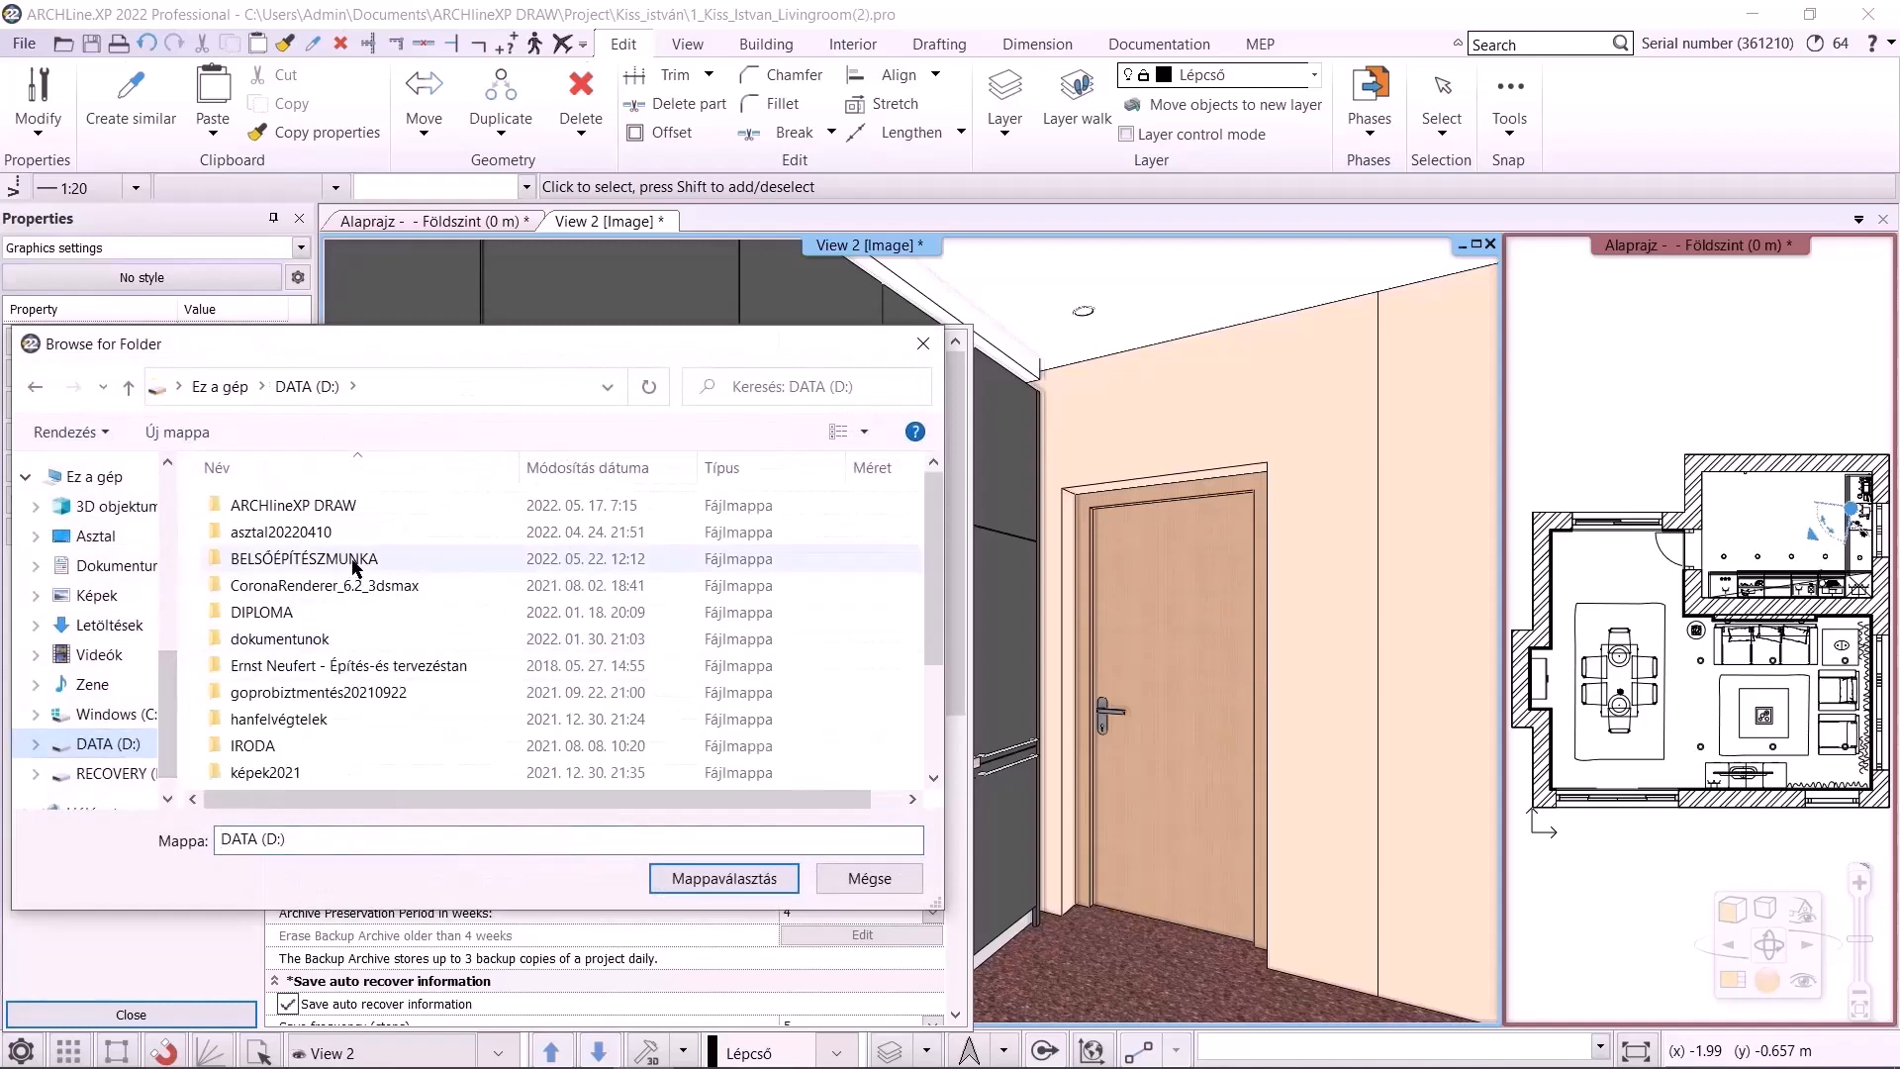
{"action": "double_click", "coordinate": [346, 504]}
{"action": "left_click", "coordinate": [311, 719]}
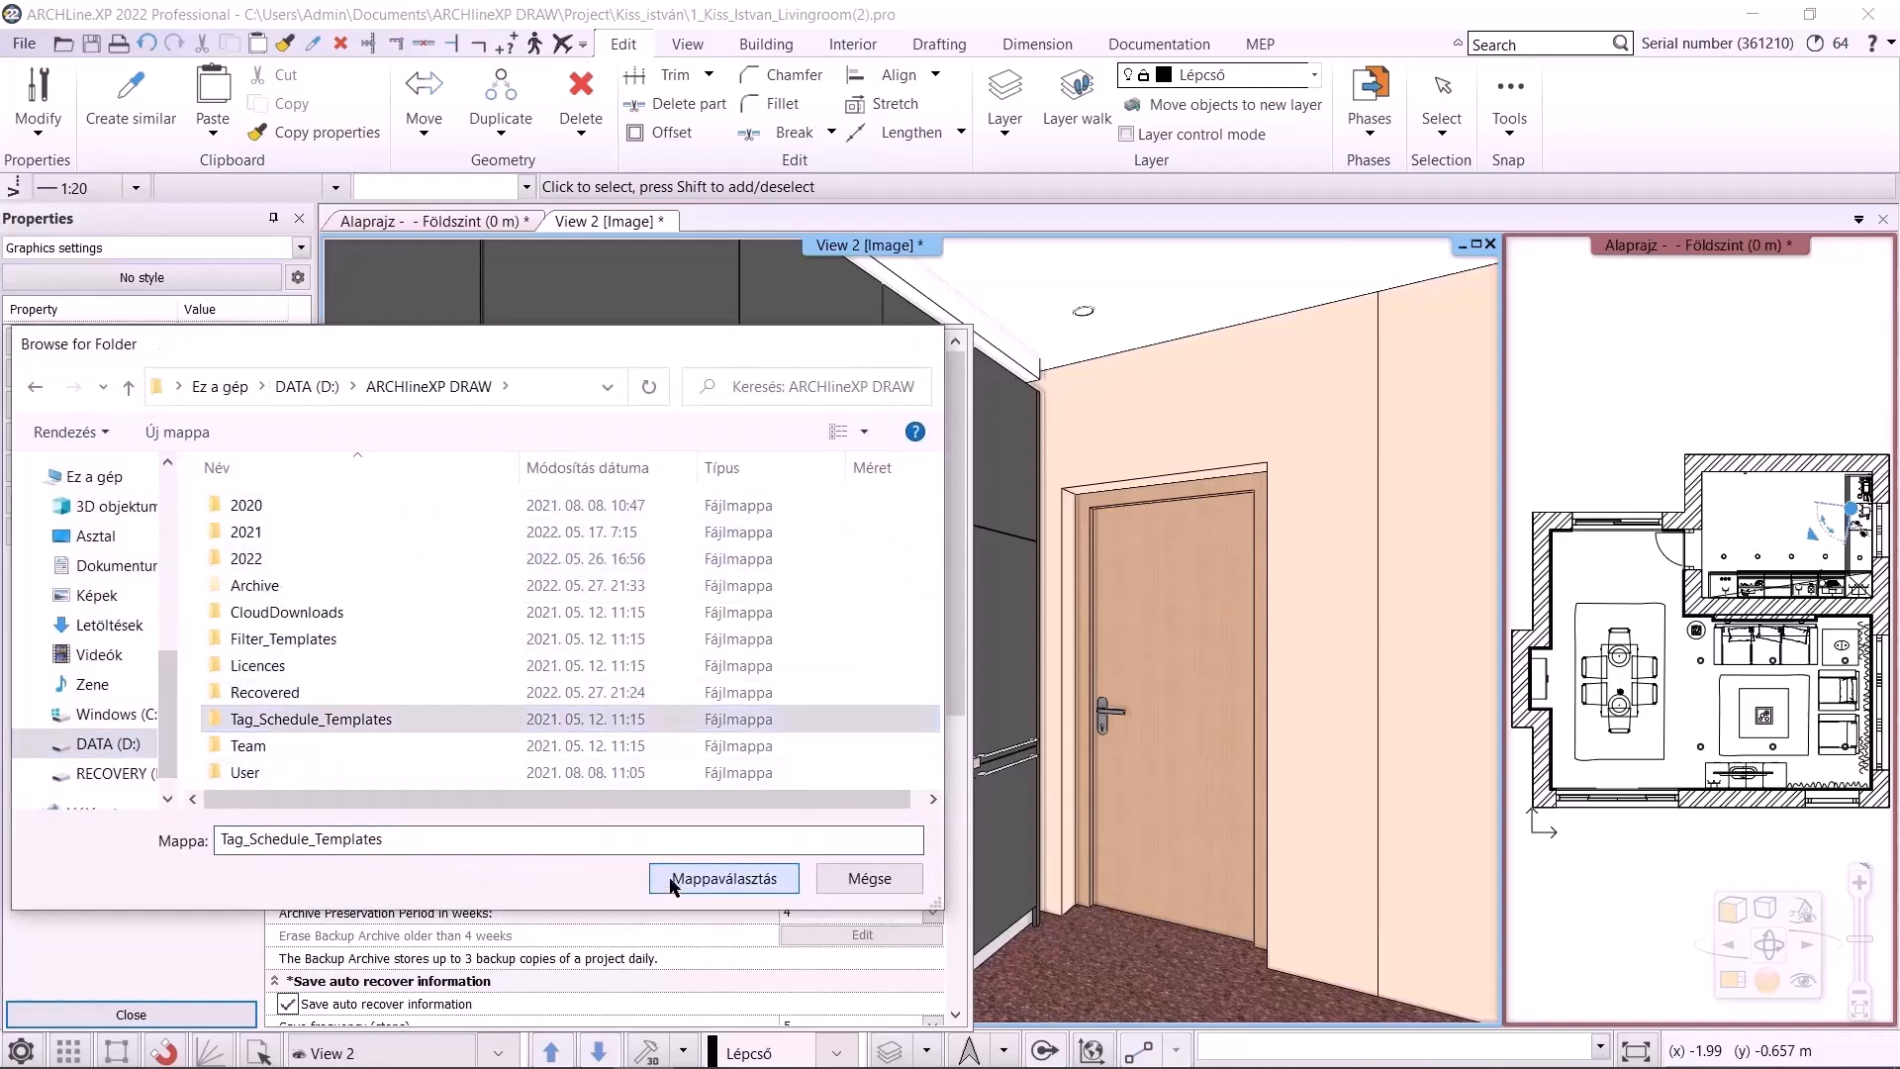
{"action": "left_click", "coordinate": [723, 877]}
Set the Backup Archive path to the Archive folder inside D:\ARCHlineXP DRAW
{"action": "left_click", "coordinate": [296, 641]}
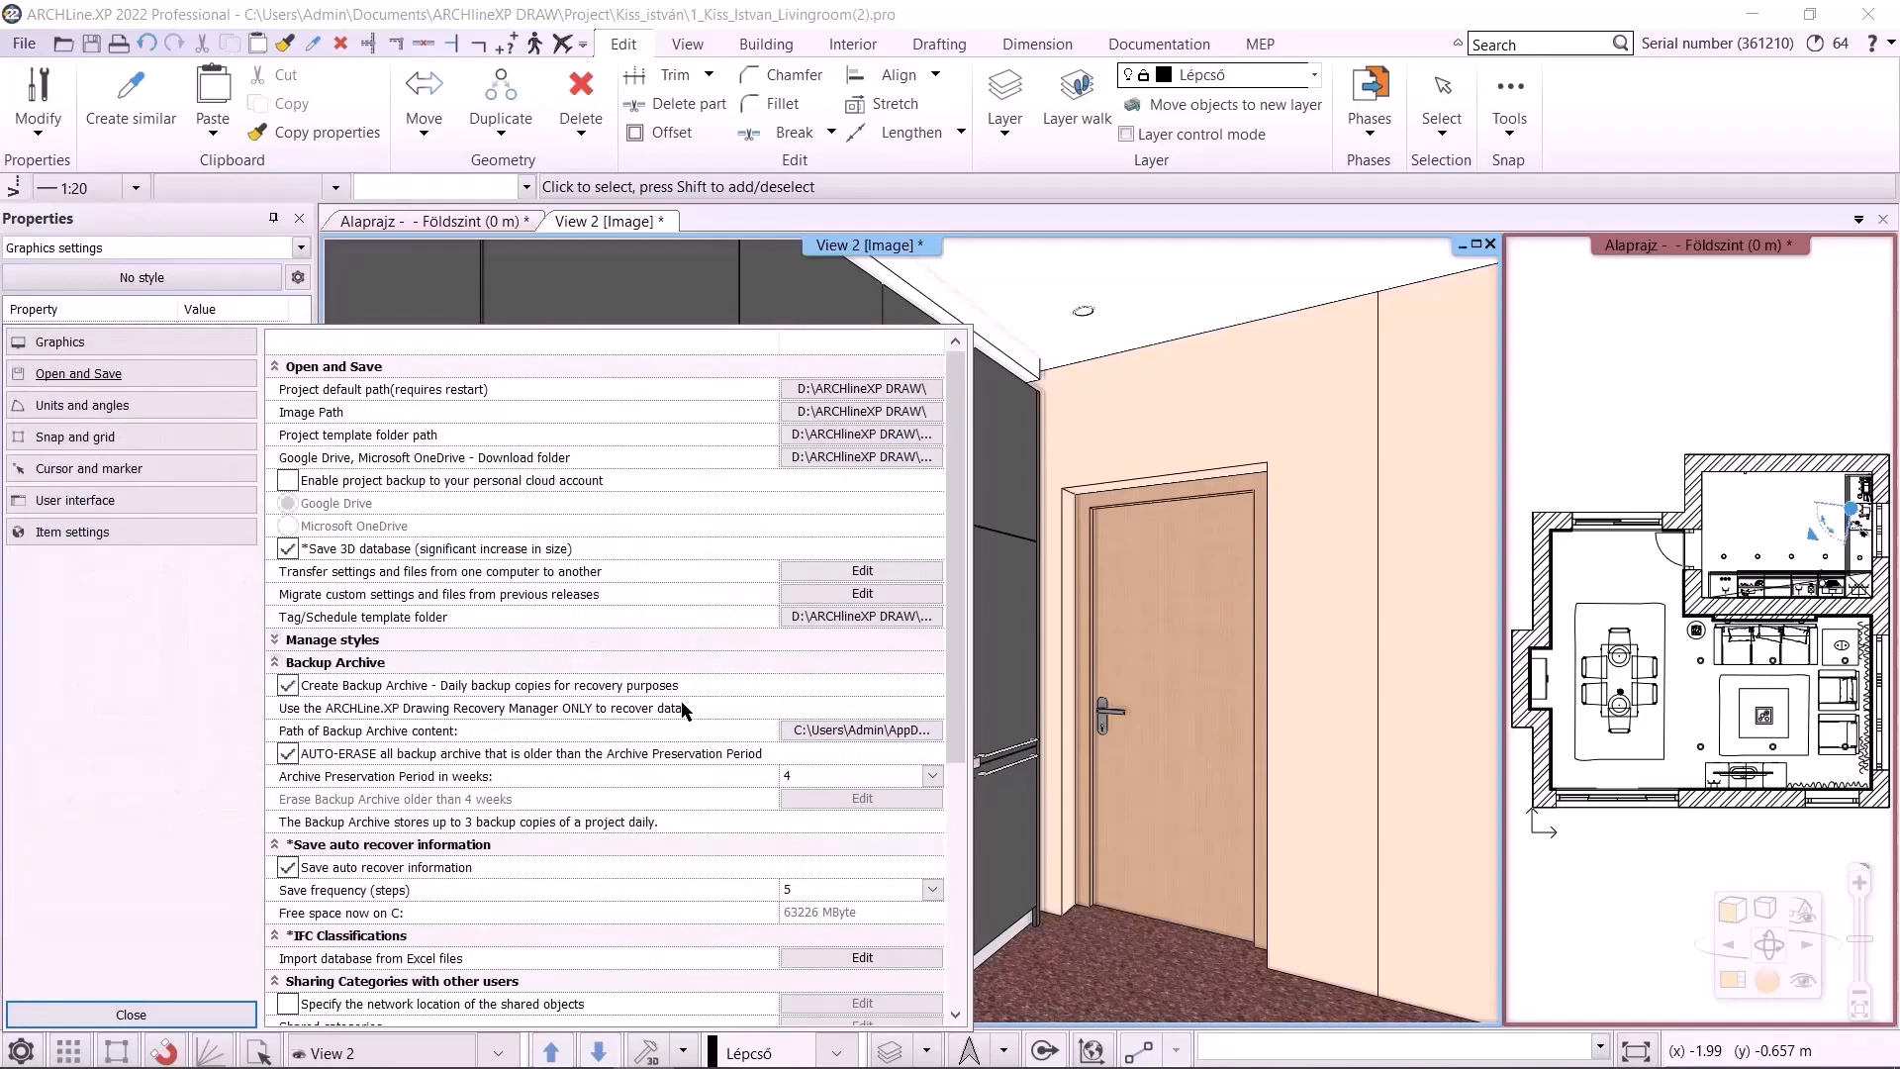
{"action": "left_click", "coordinate": [859, 730]}
{"action": "scroll", "coordinate": [89, 693], "scroll_direction": "down", "scroll_amount": 10}
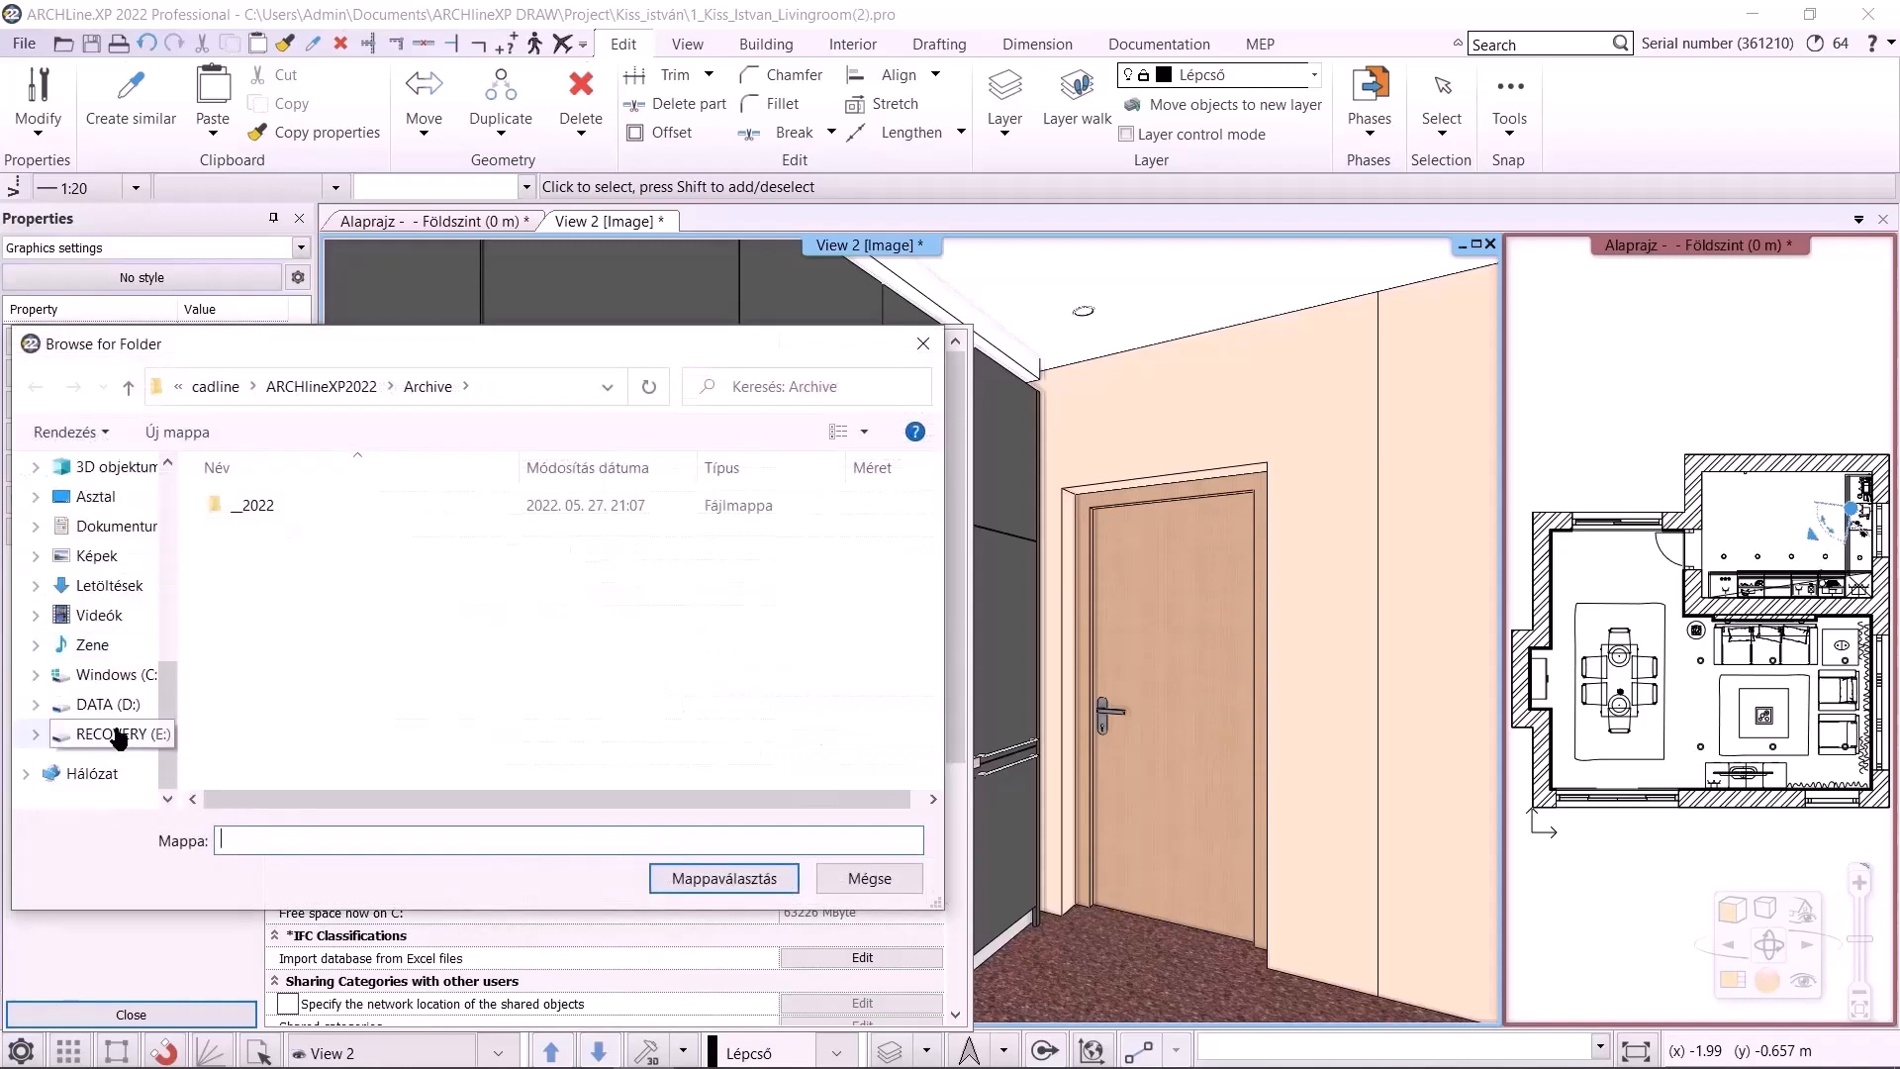
{"action": "left_click", "coordinate": [99, 705]}
{"action": "double_click", "coordinate": [318, 505]}
{"action": "double_click", "coordinate": [286, 587]}
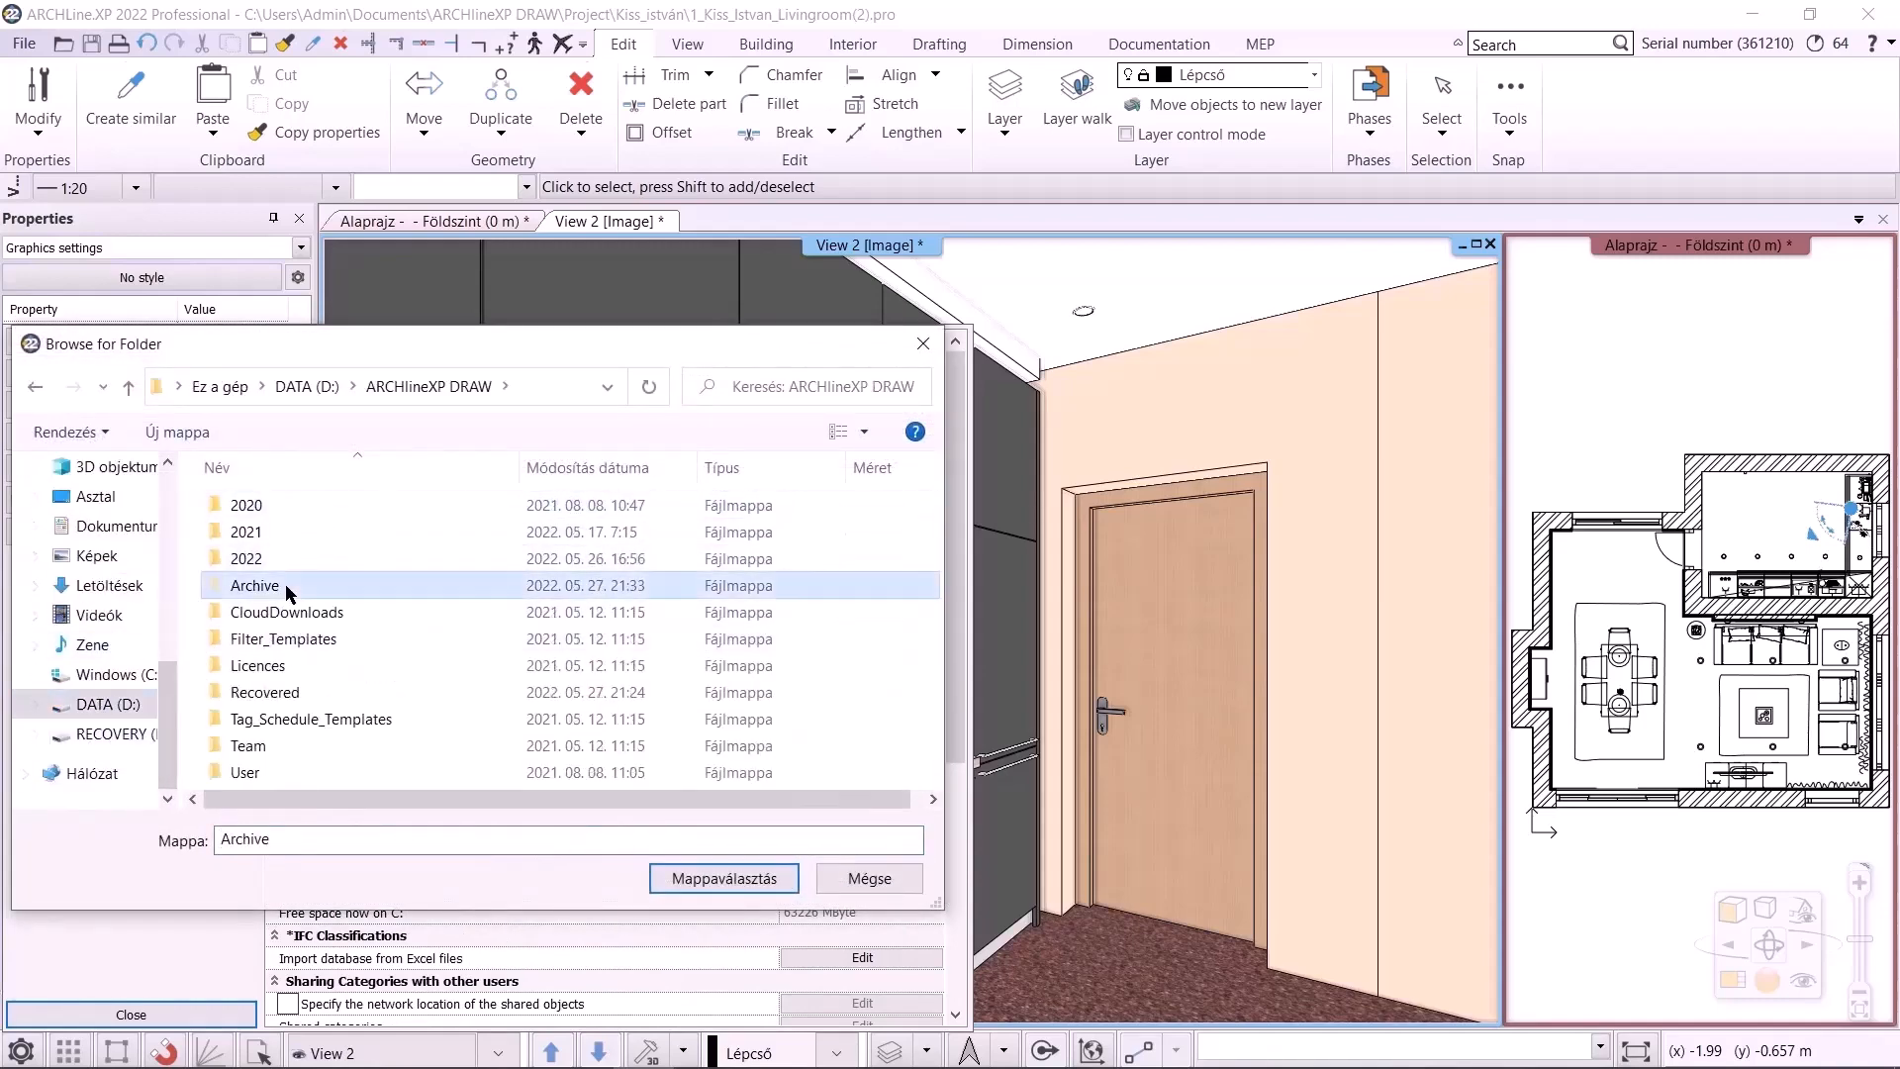
{"action": "double_click", "coordinate": [292, 560]}
{"action": "left_click", "coordinate": [732, 878]}
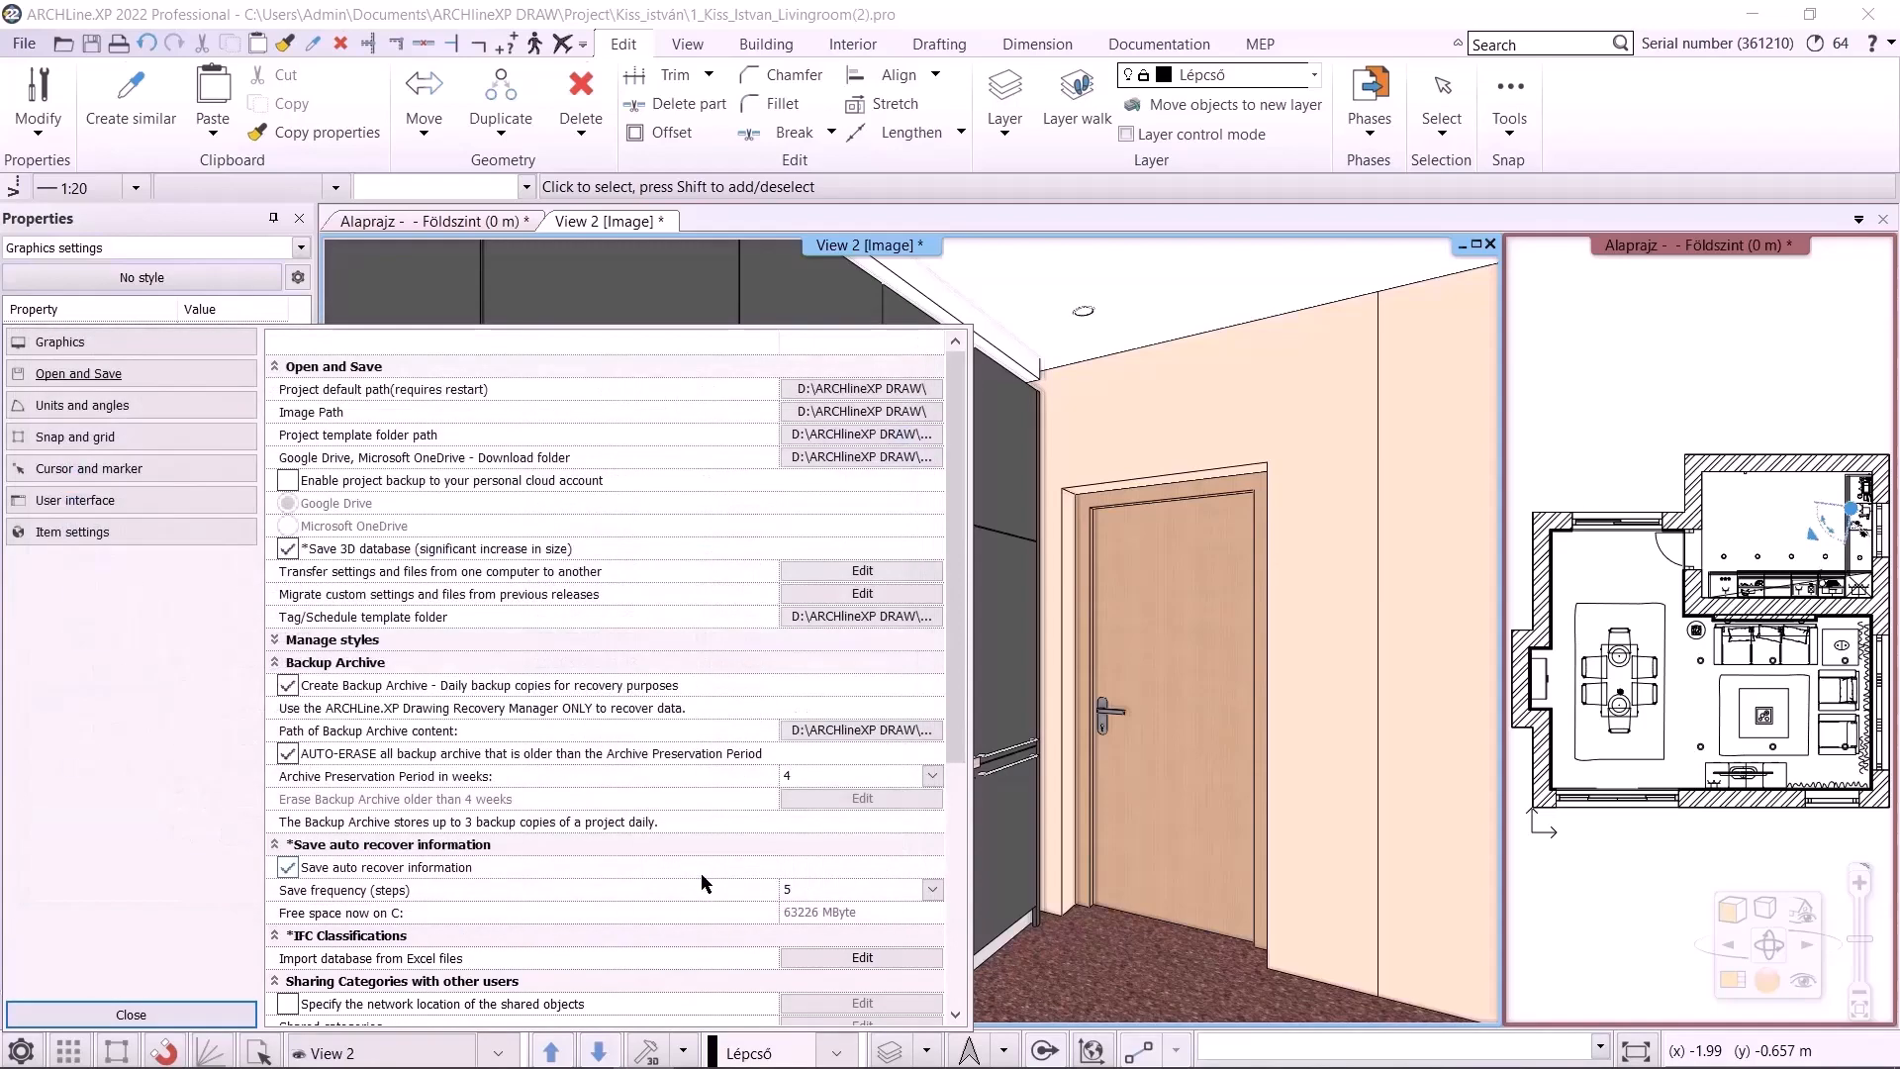
Set the DWG/DWF/DXF import path to D:\ARCHlineXP DRAW and close the options
{"action": "scroll", "coordinate": [826, 910], "scroll_direction": "down", "scroll_amount": 5}
{"action": "left_click", "coordinate": [829, 866]}
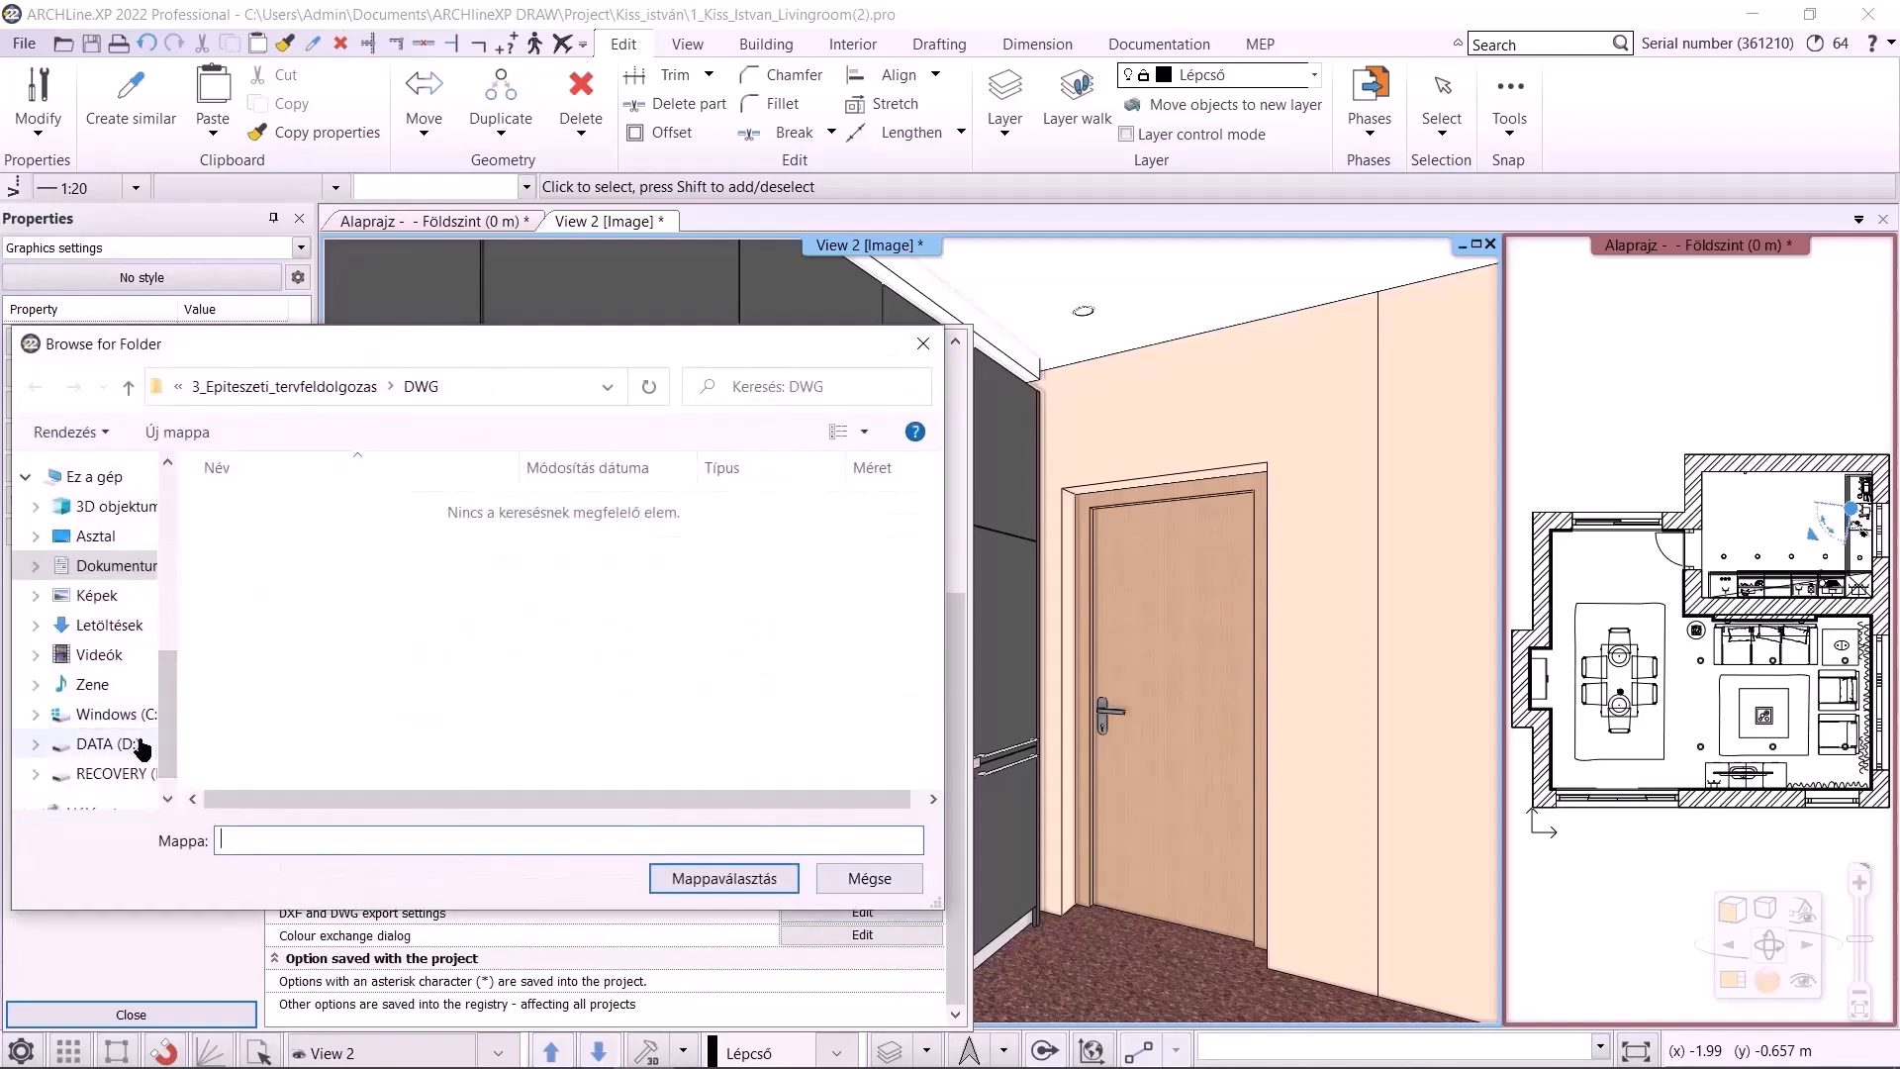
{"action": "left_click", "coordinate": [104, 743]}
{"action": "double_click", "coordinate": [293, 505]}
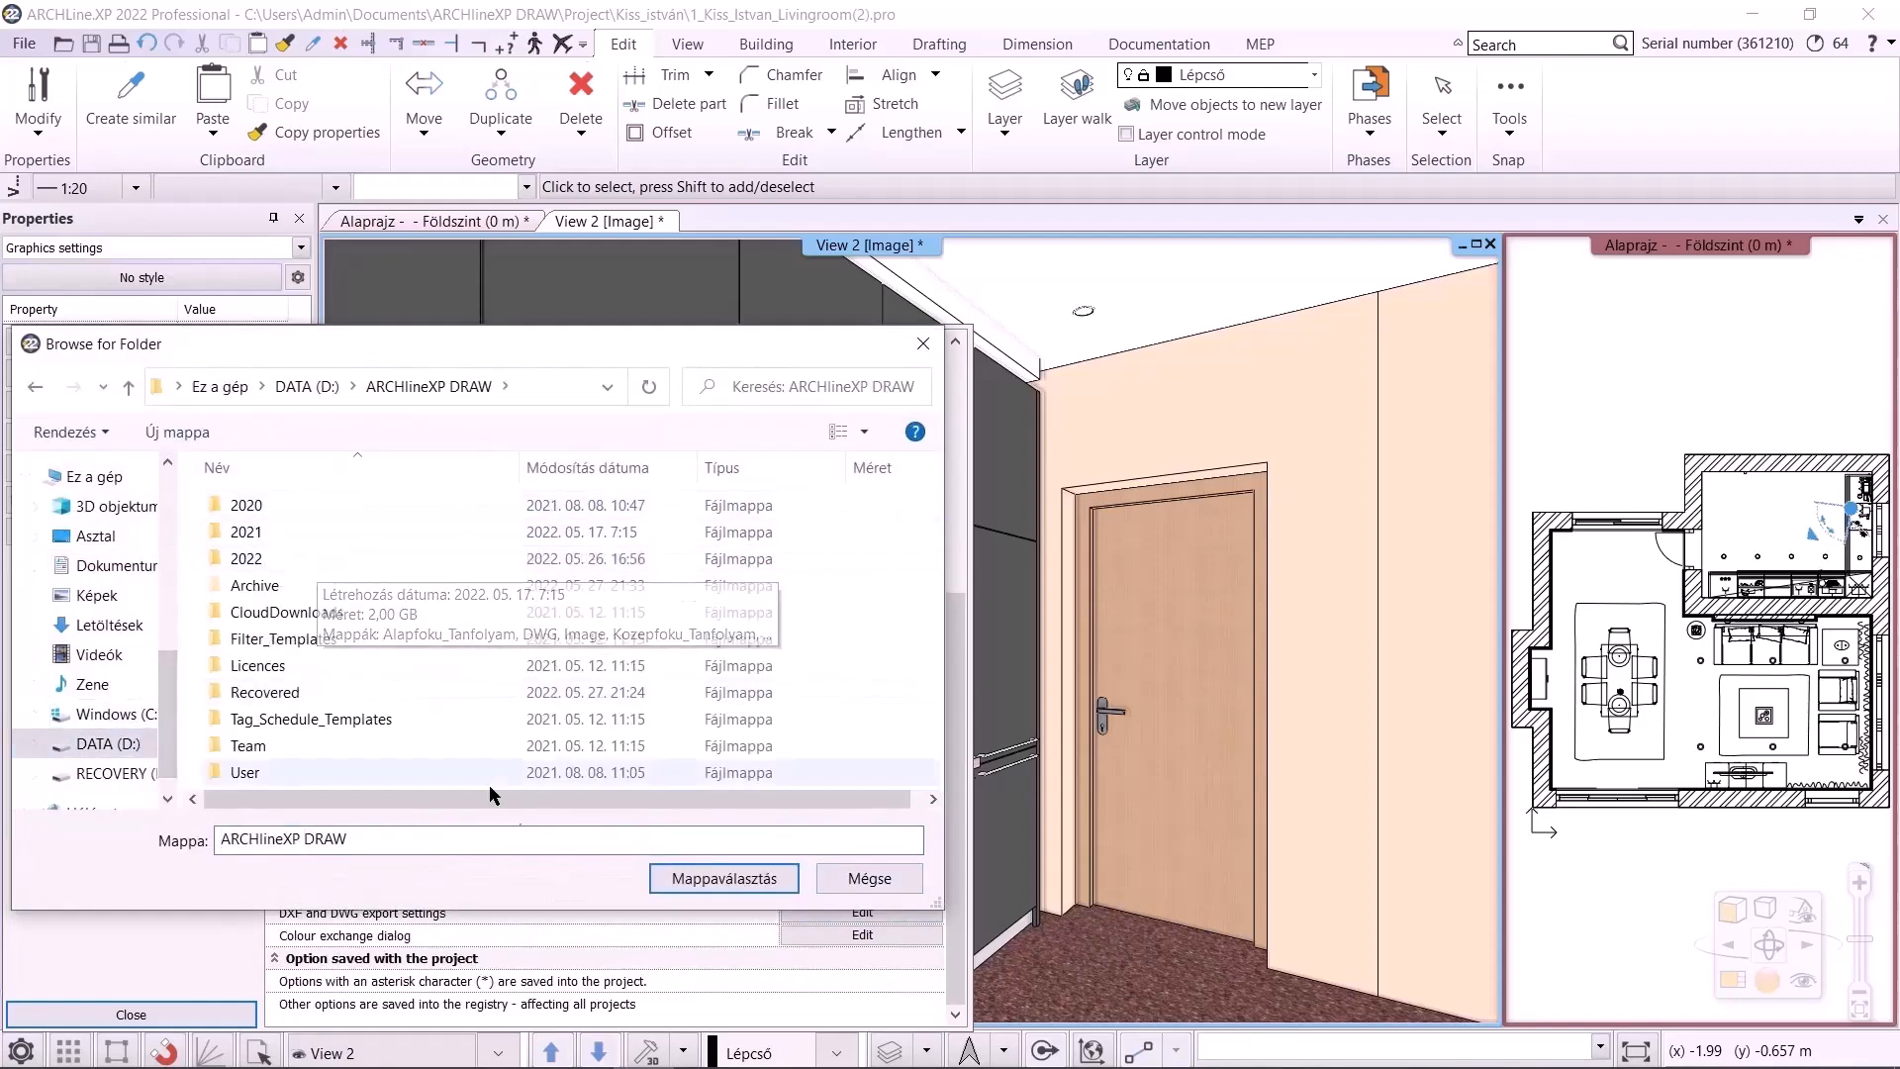
{"action": "left_click", "coordinate": [681, 877]}
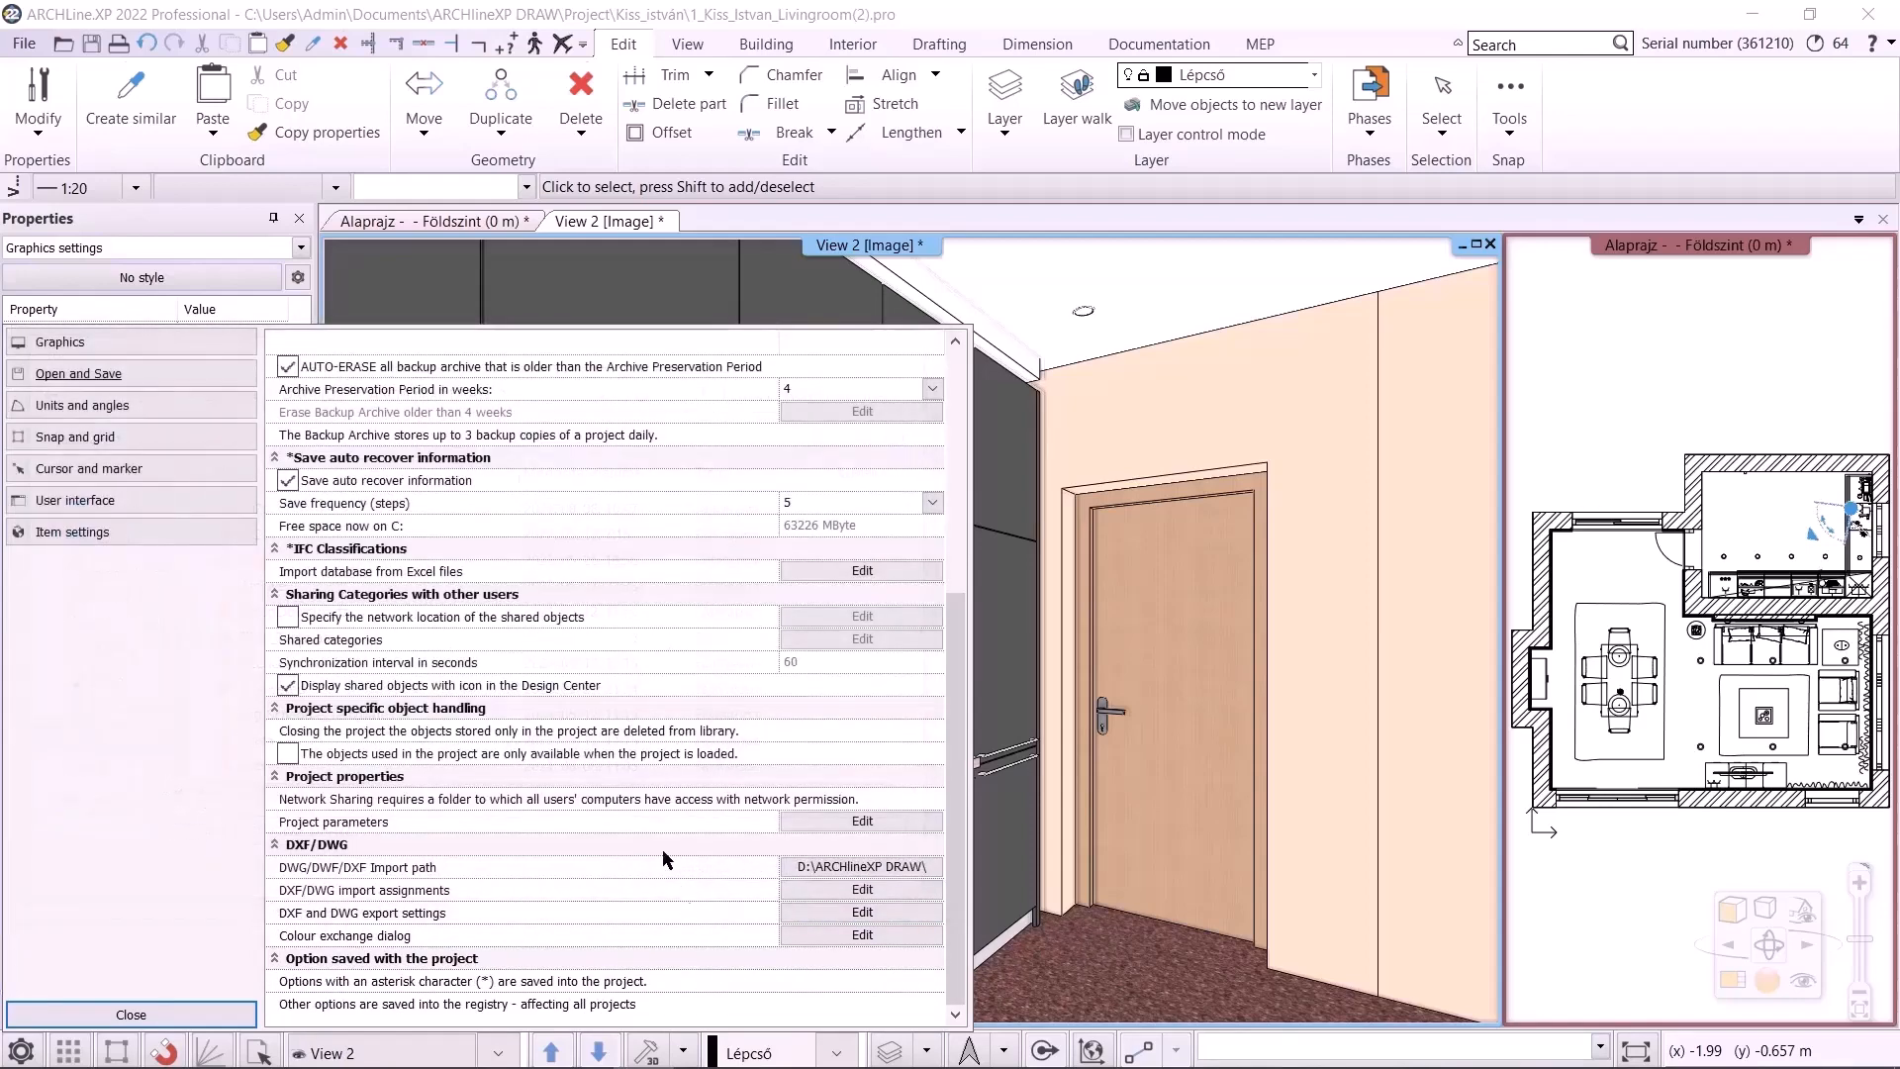
{"action": "left_click", "coordinate": [170, 1007]}
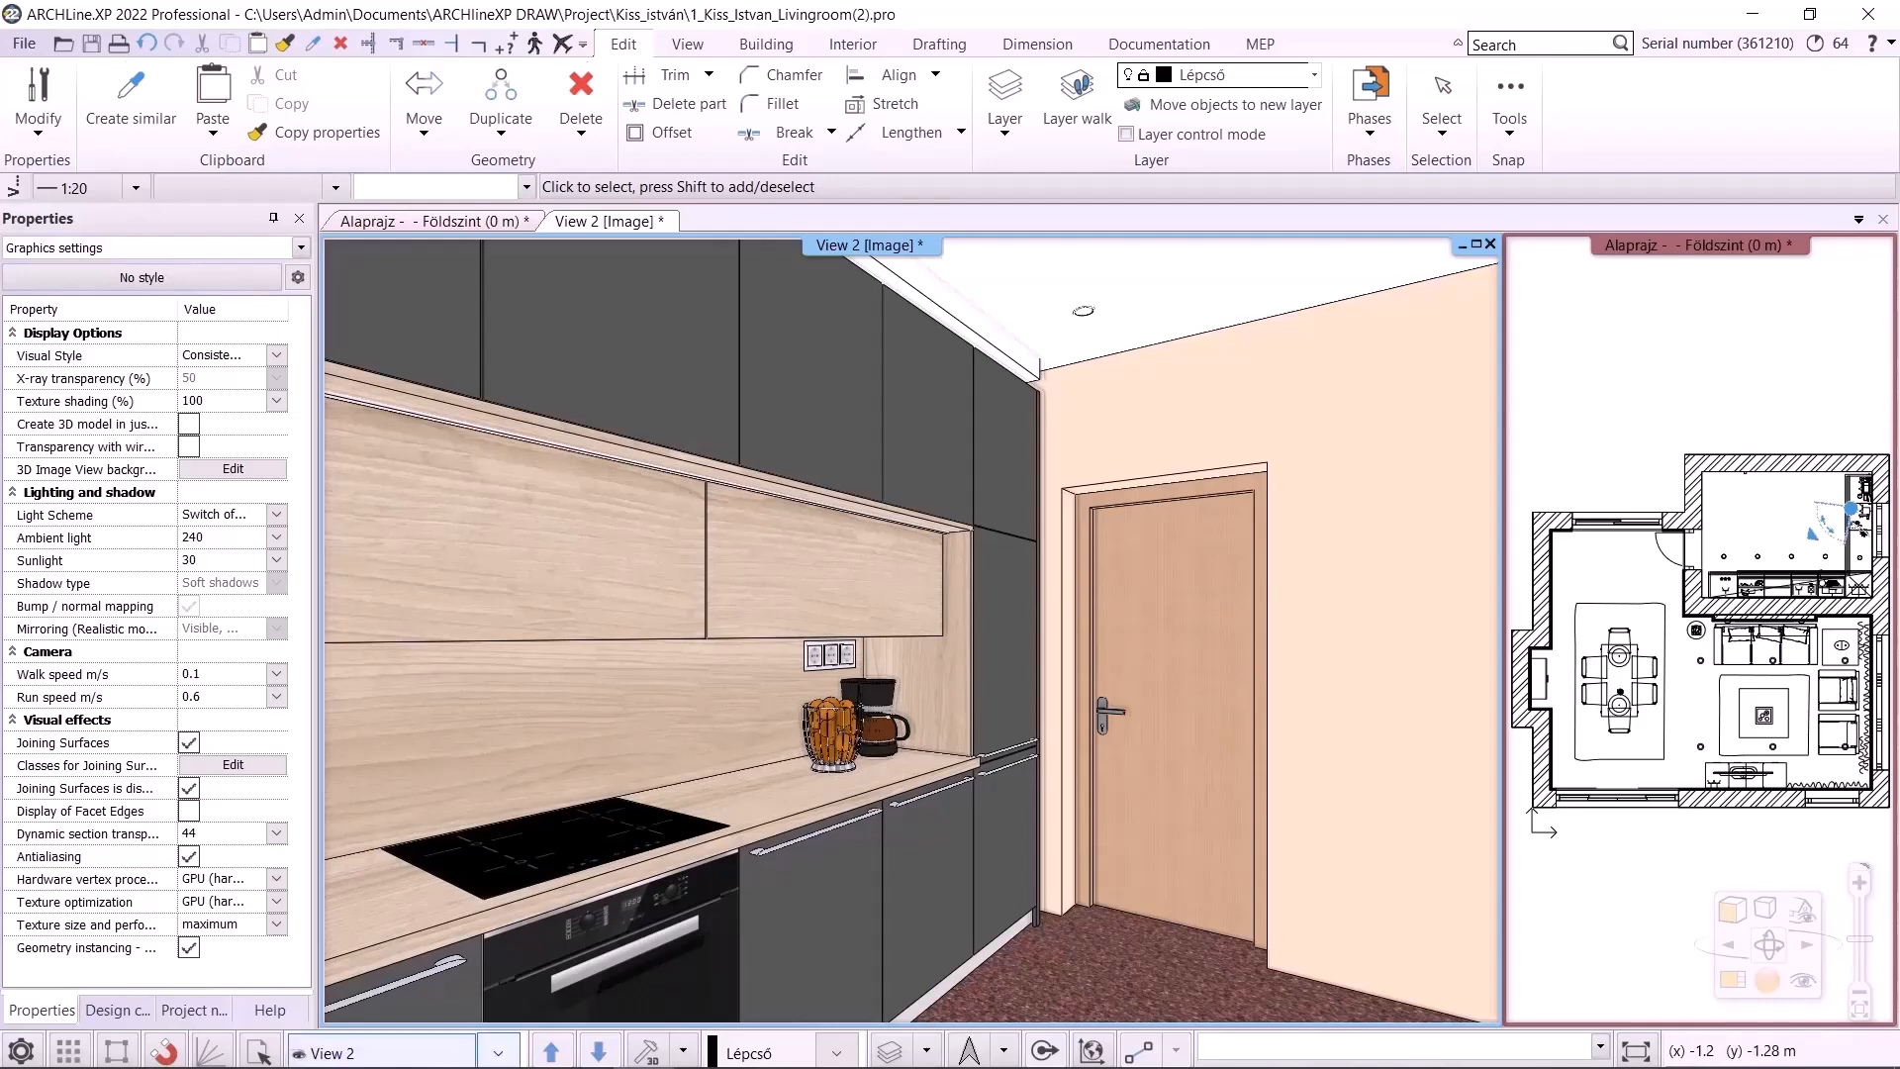
Open the Windows installed apps list and examine the installed ARCHline.XP versions
{"action": "left_click", "coordinate": [89, 1044]}
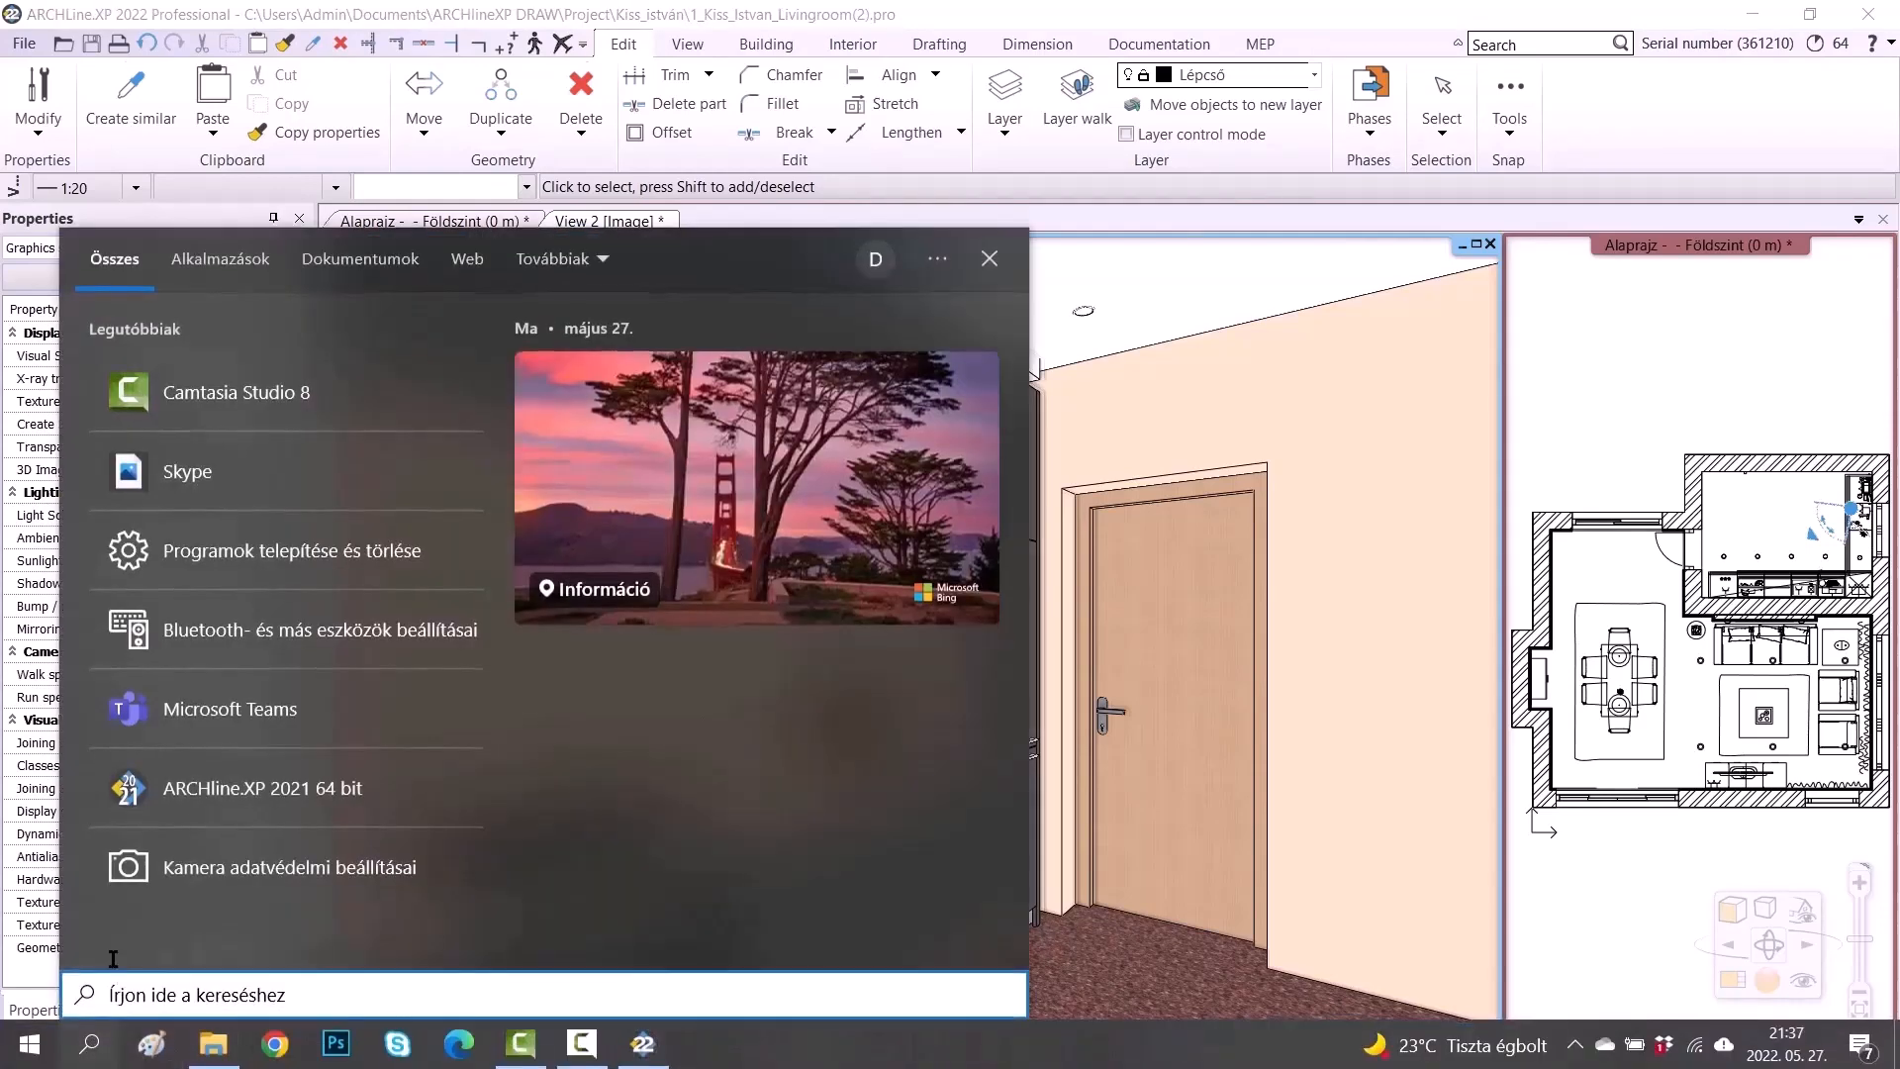
{"action": "left_click", "coordinate": [333, 556]}
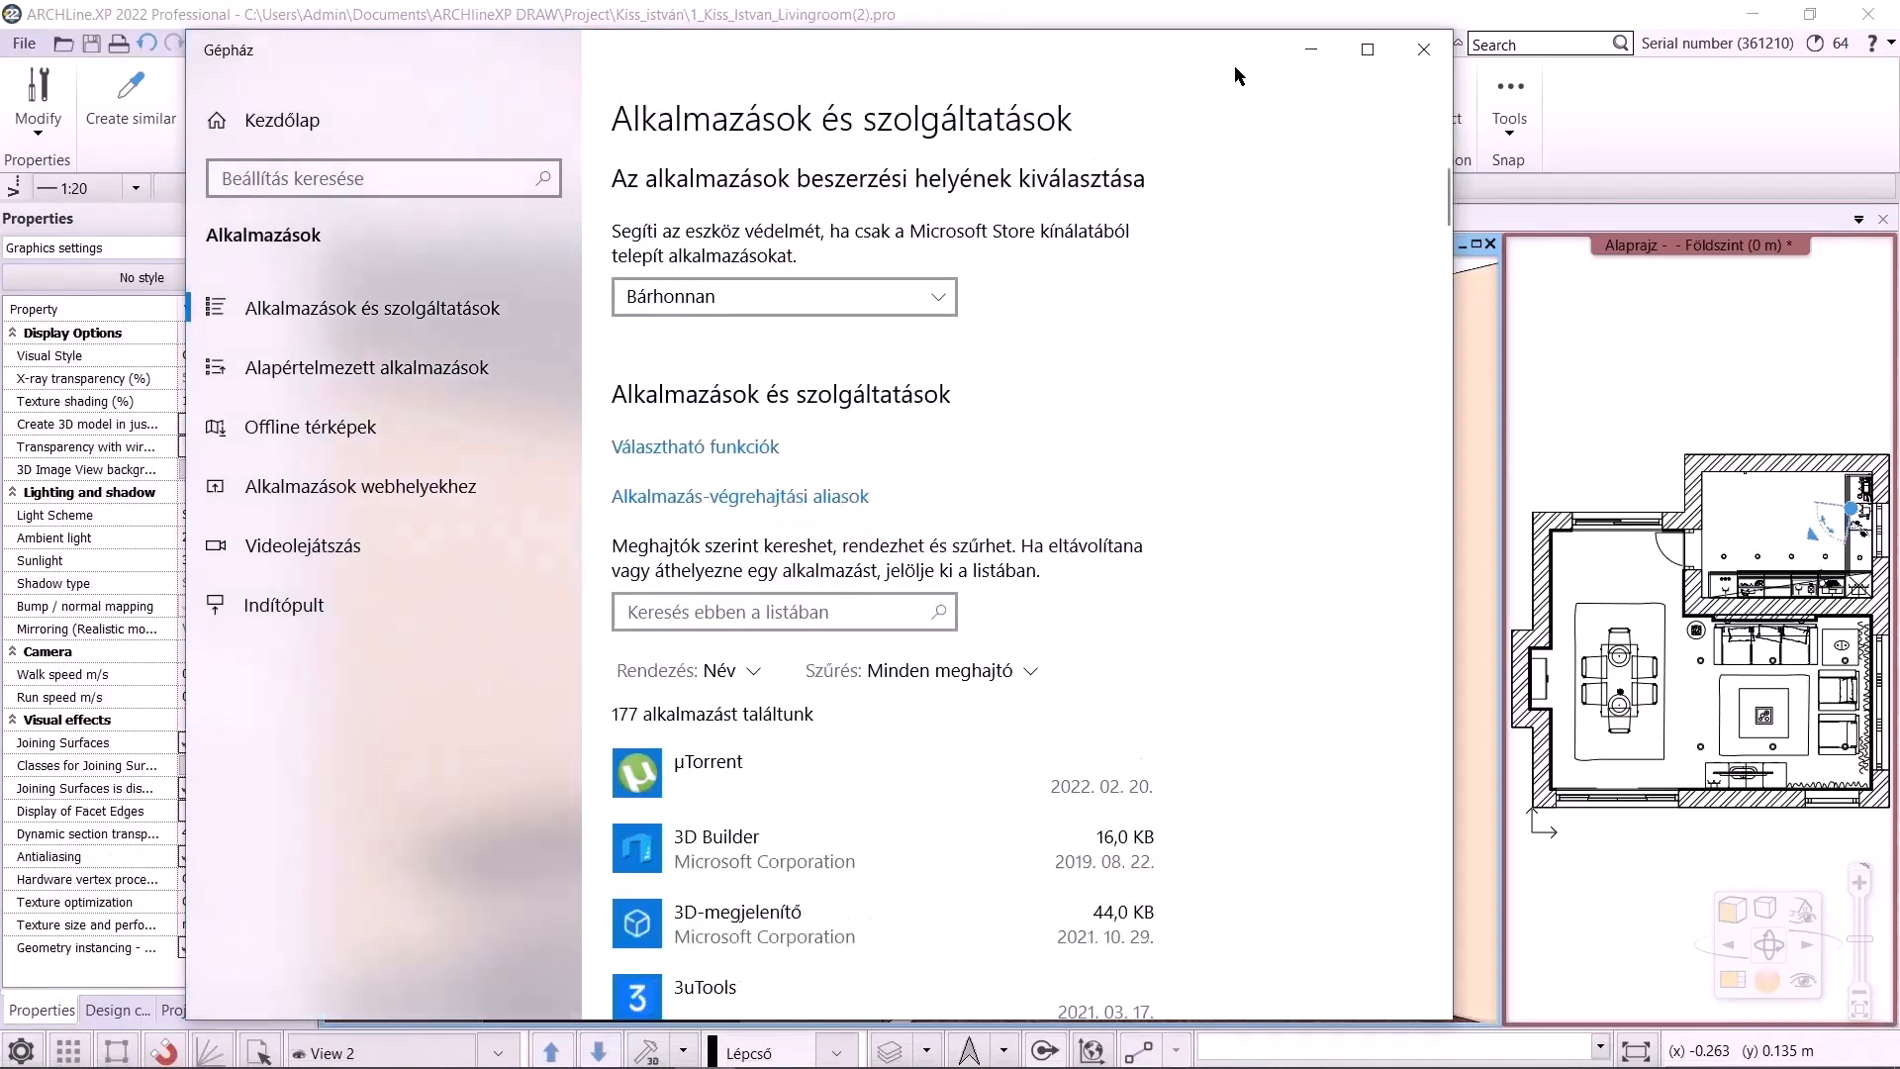
{"action": "left_click", "coordinate": [1353, 51]}
{"action": "scroll", "coordinate": [669, 613], "scroll_direction": "down", "scroll_amount": 8}
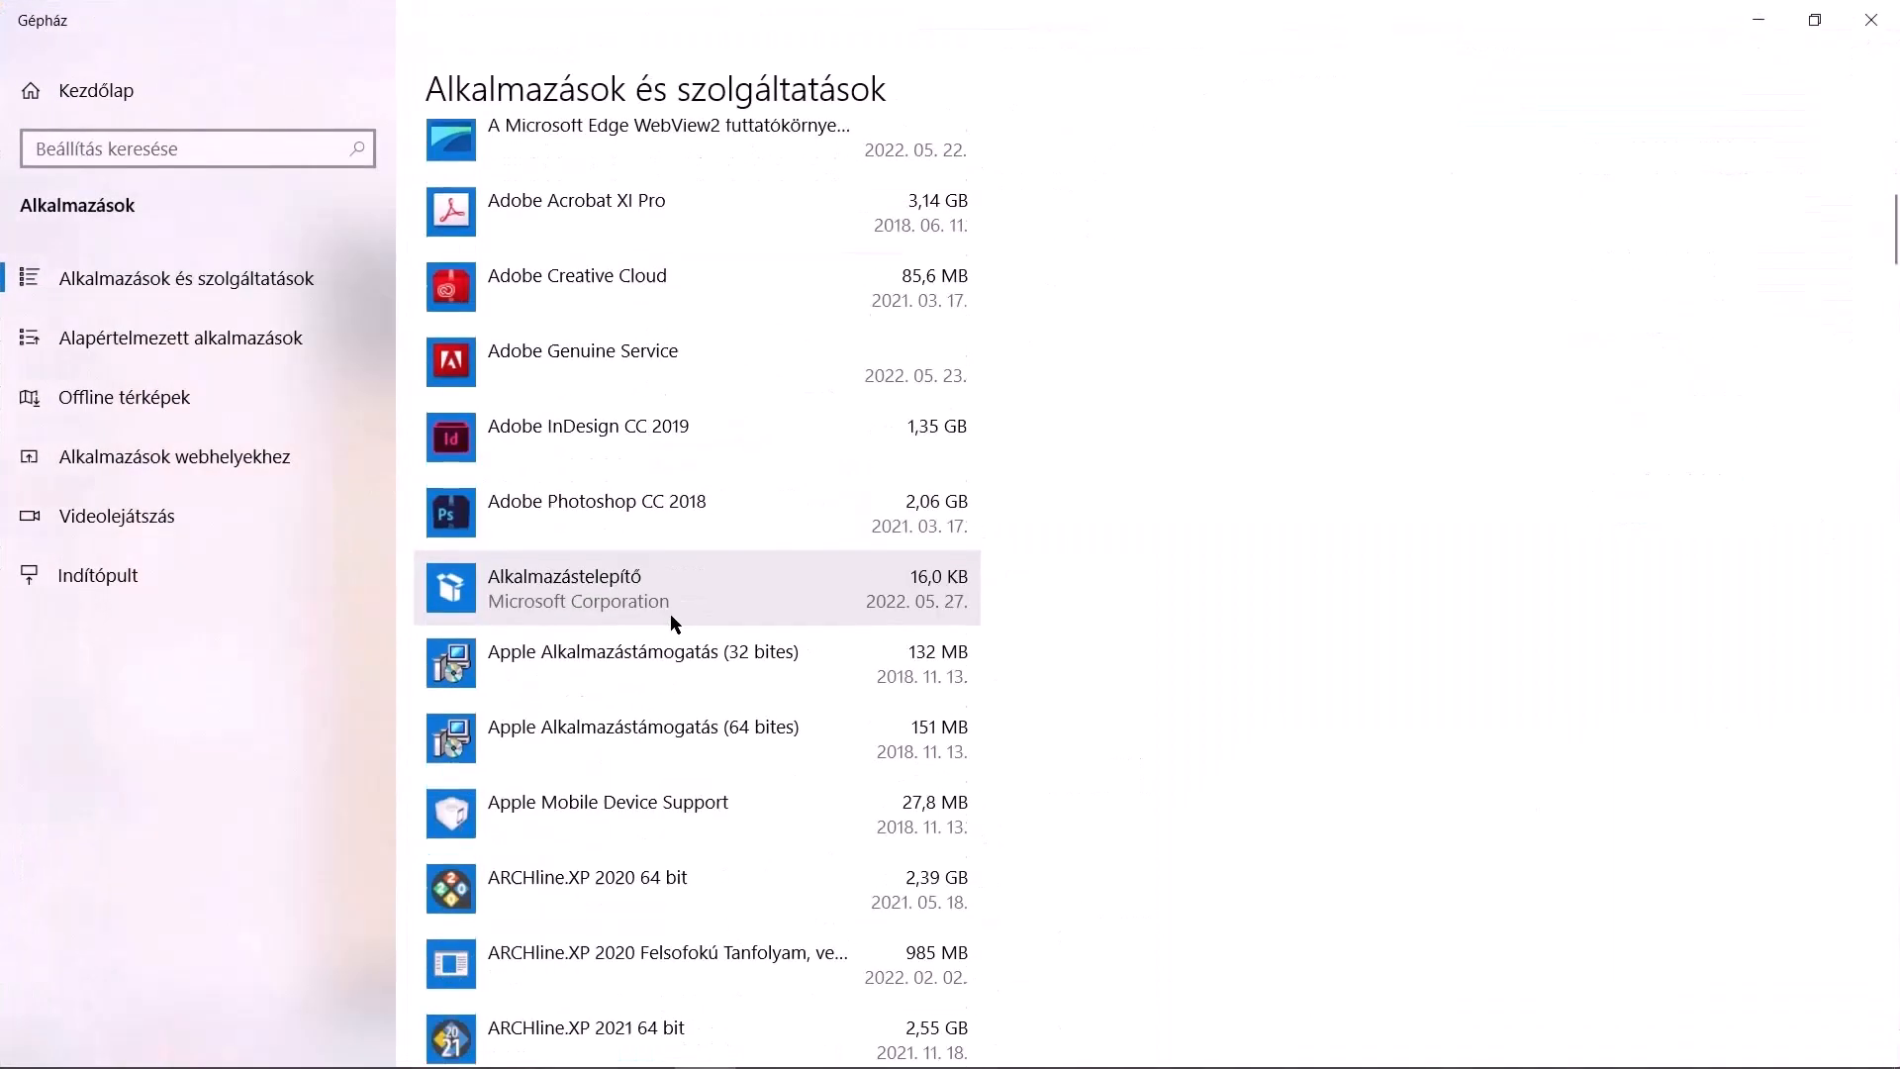
{"action": "scroll", "coordinate": [990, 593], "scroll_direction": "down", "scroll_amount": 10}
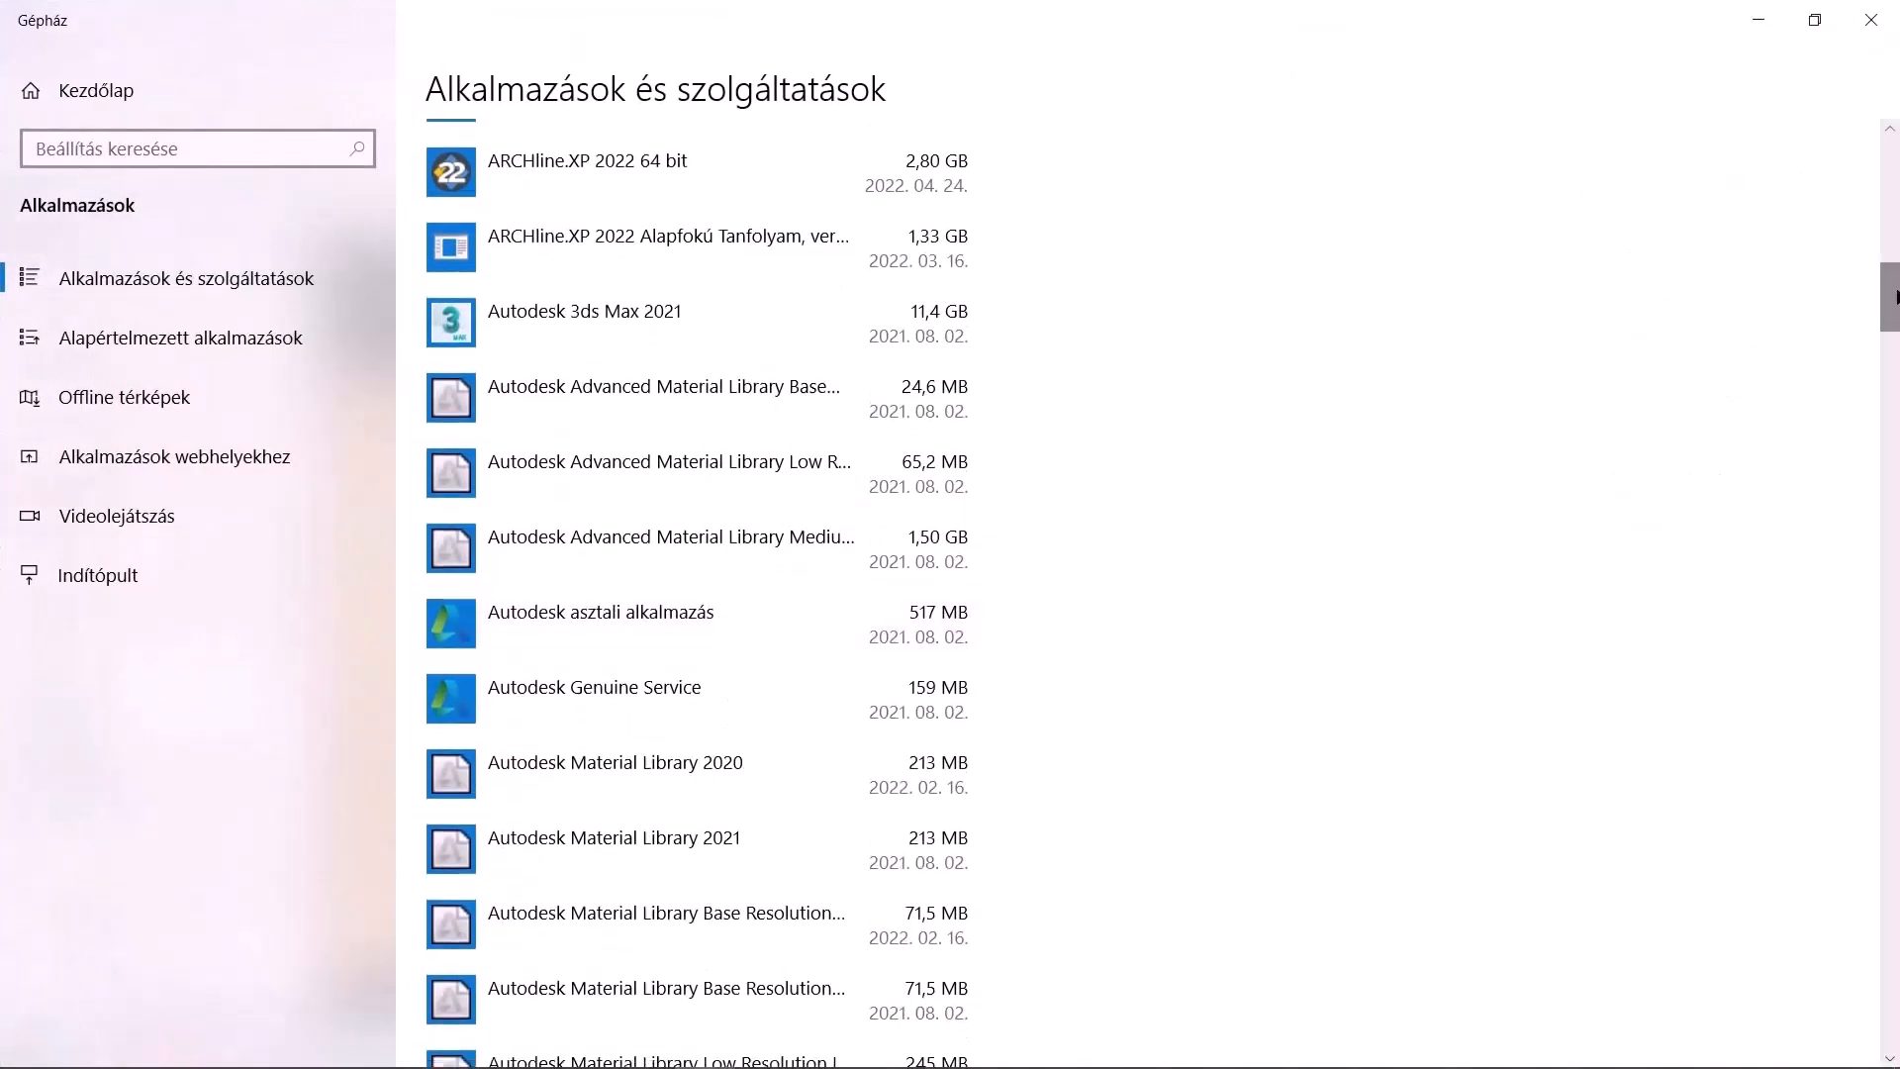
{"action": "scroll", "coordinate": [1890, 300], "scroll_direction": "up", "scroll_amount": 4}
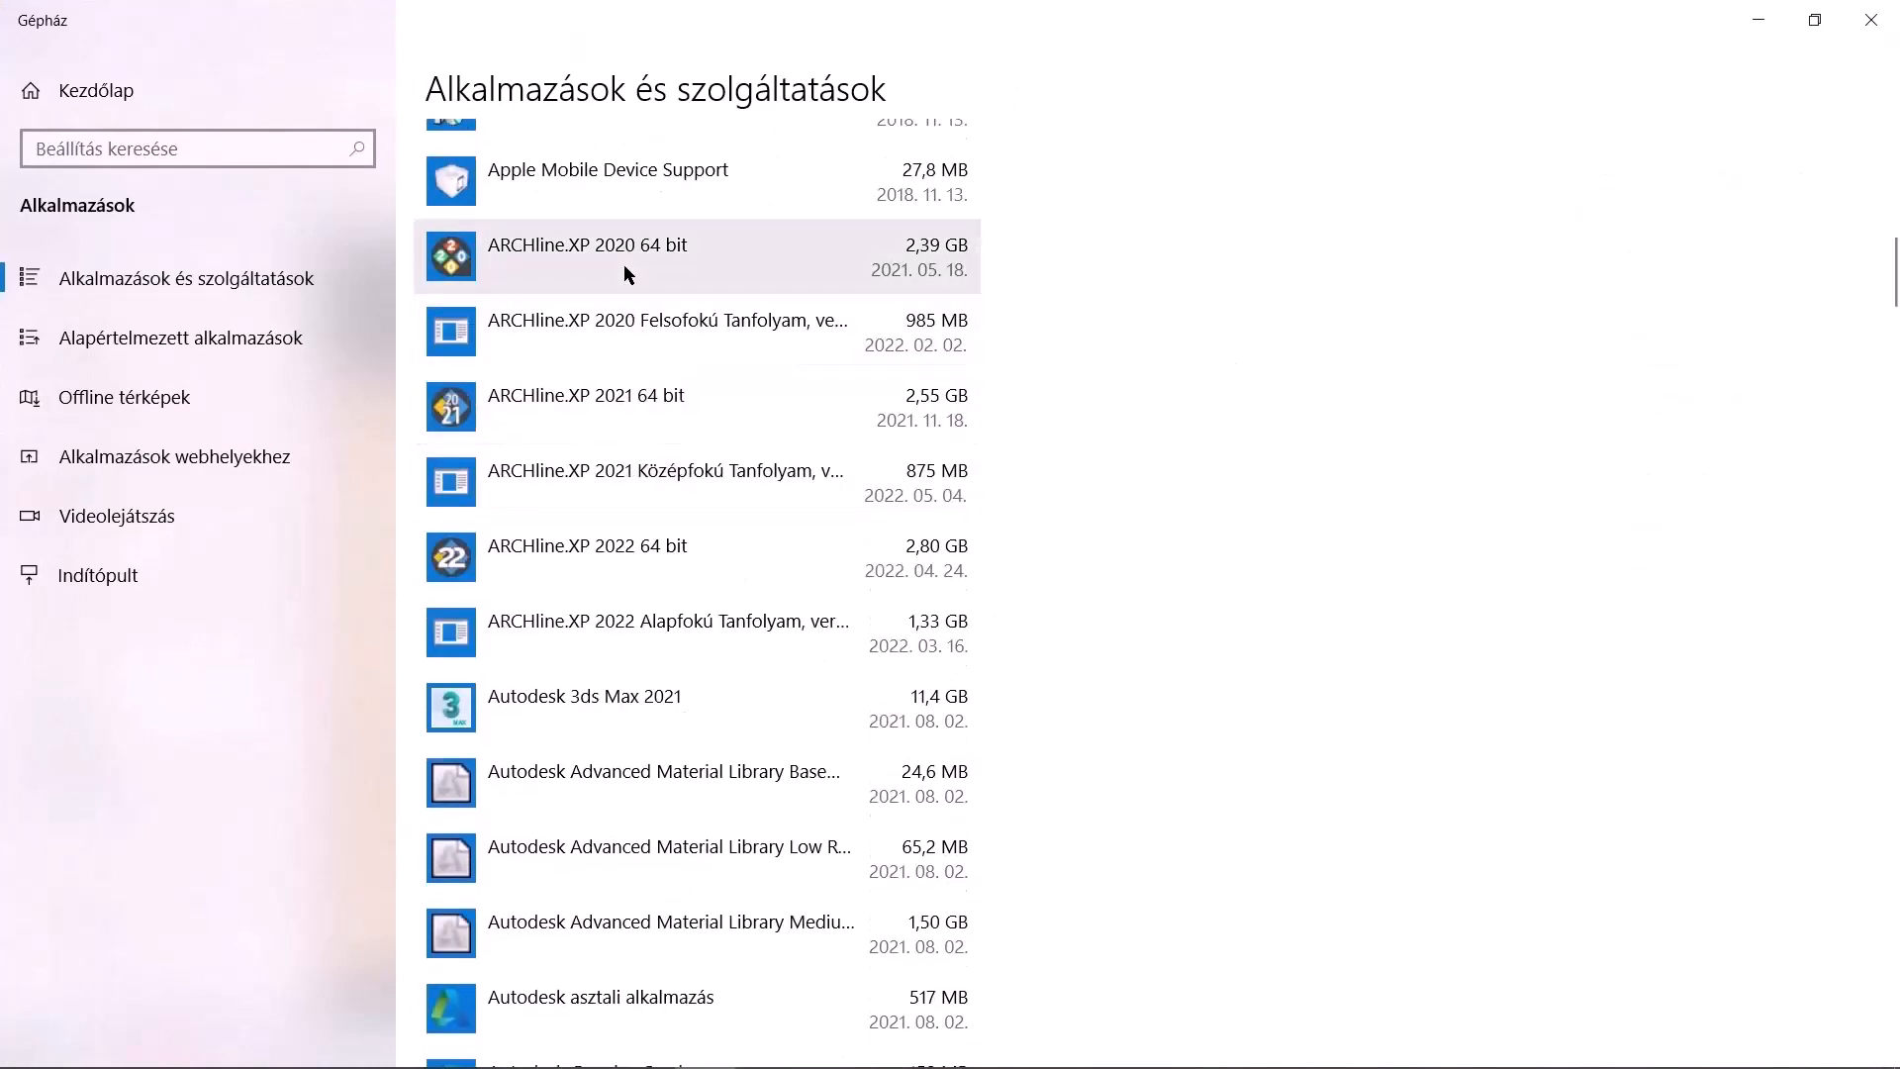
{"action": "left_click", "coordinate": [782, 285]}
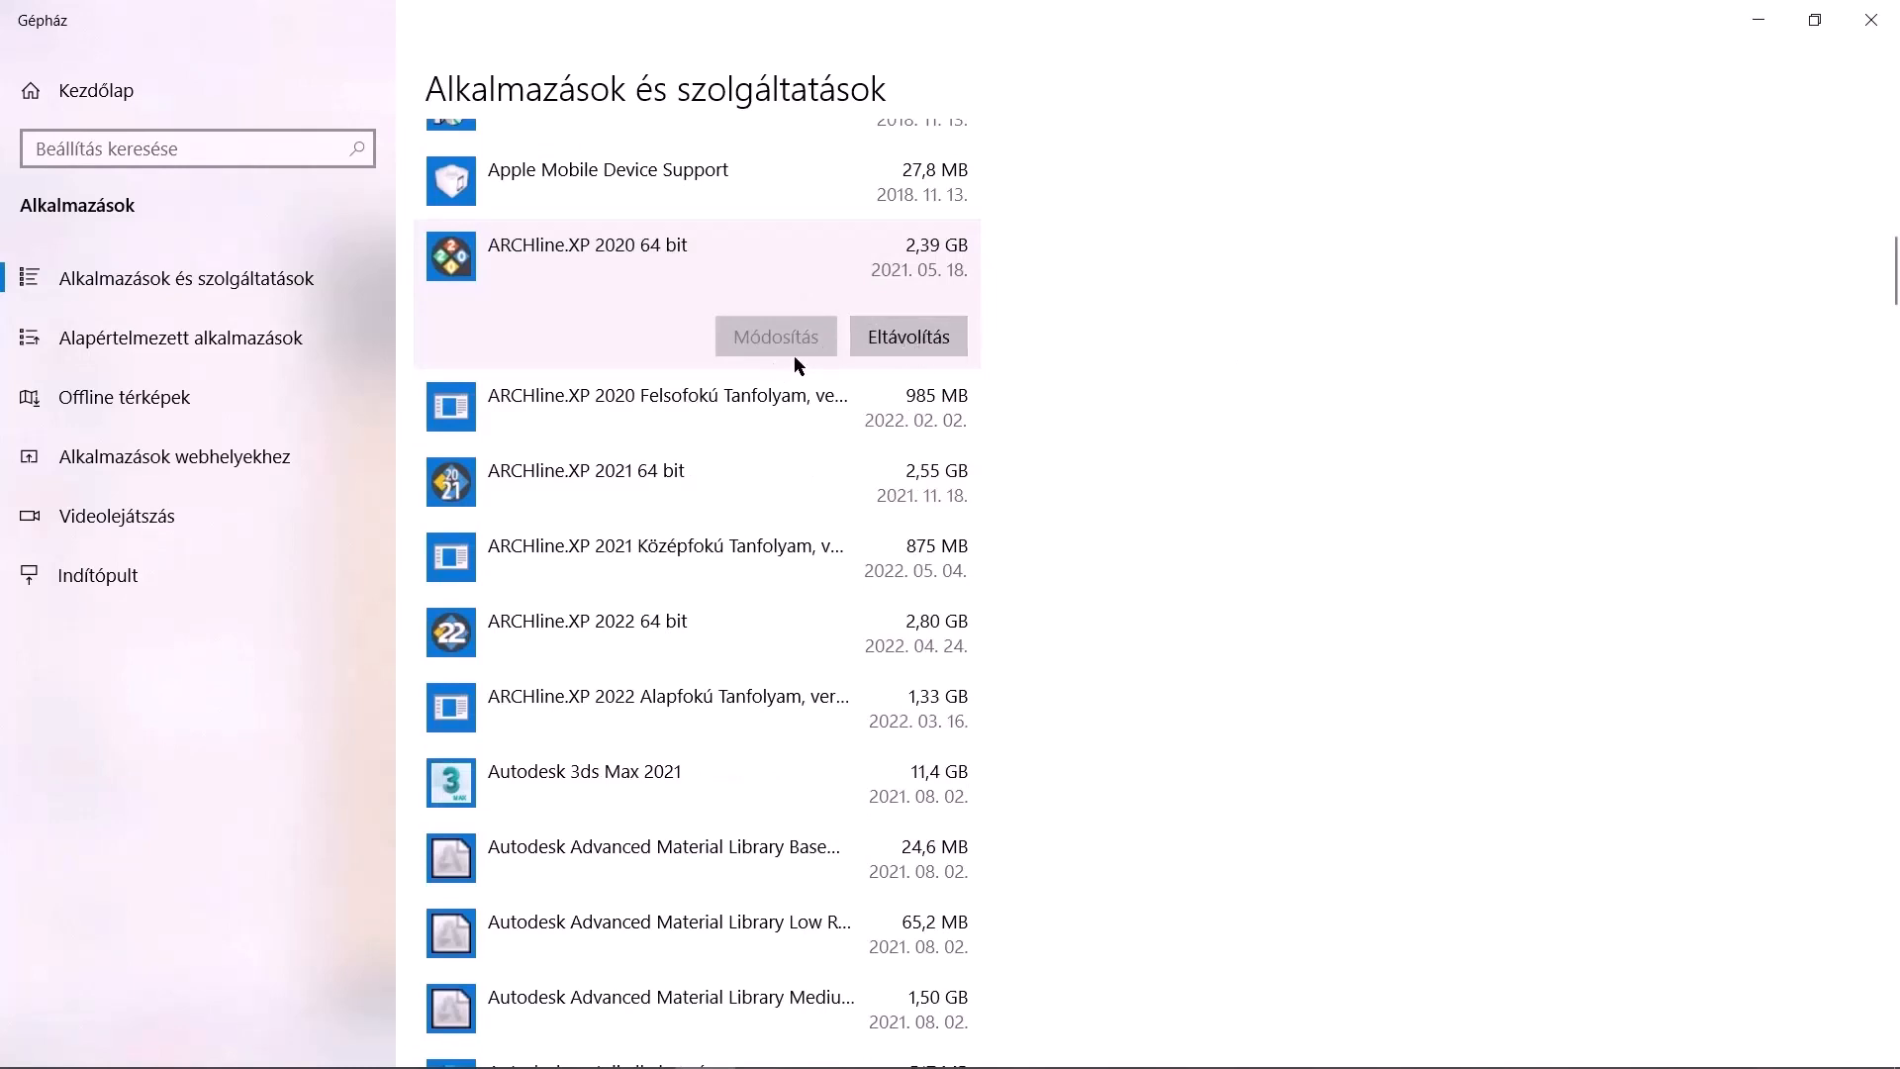
{"action": "left_click", "coordinate": [1871, 20]}
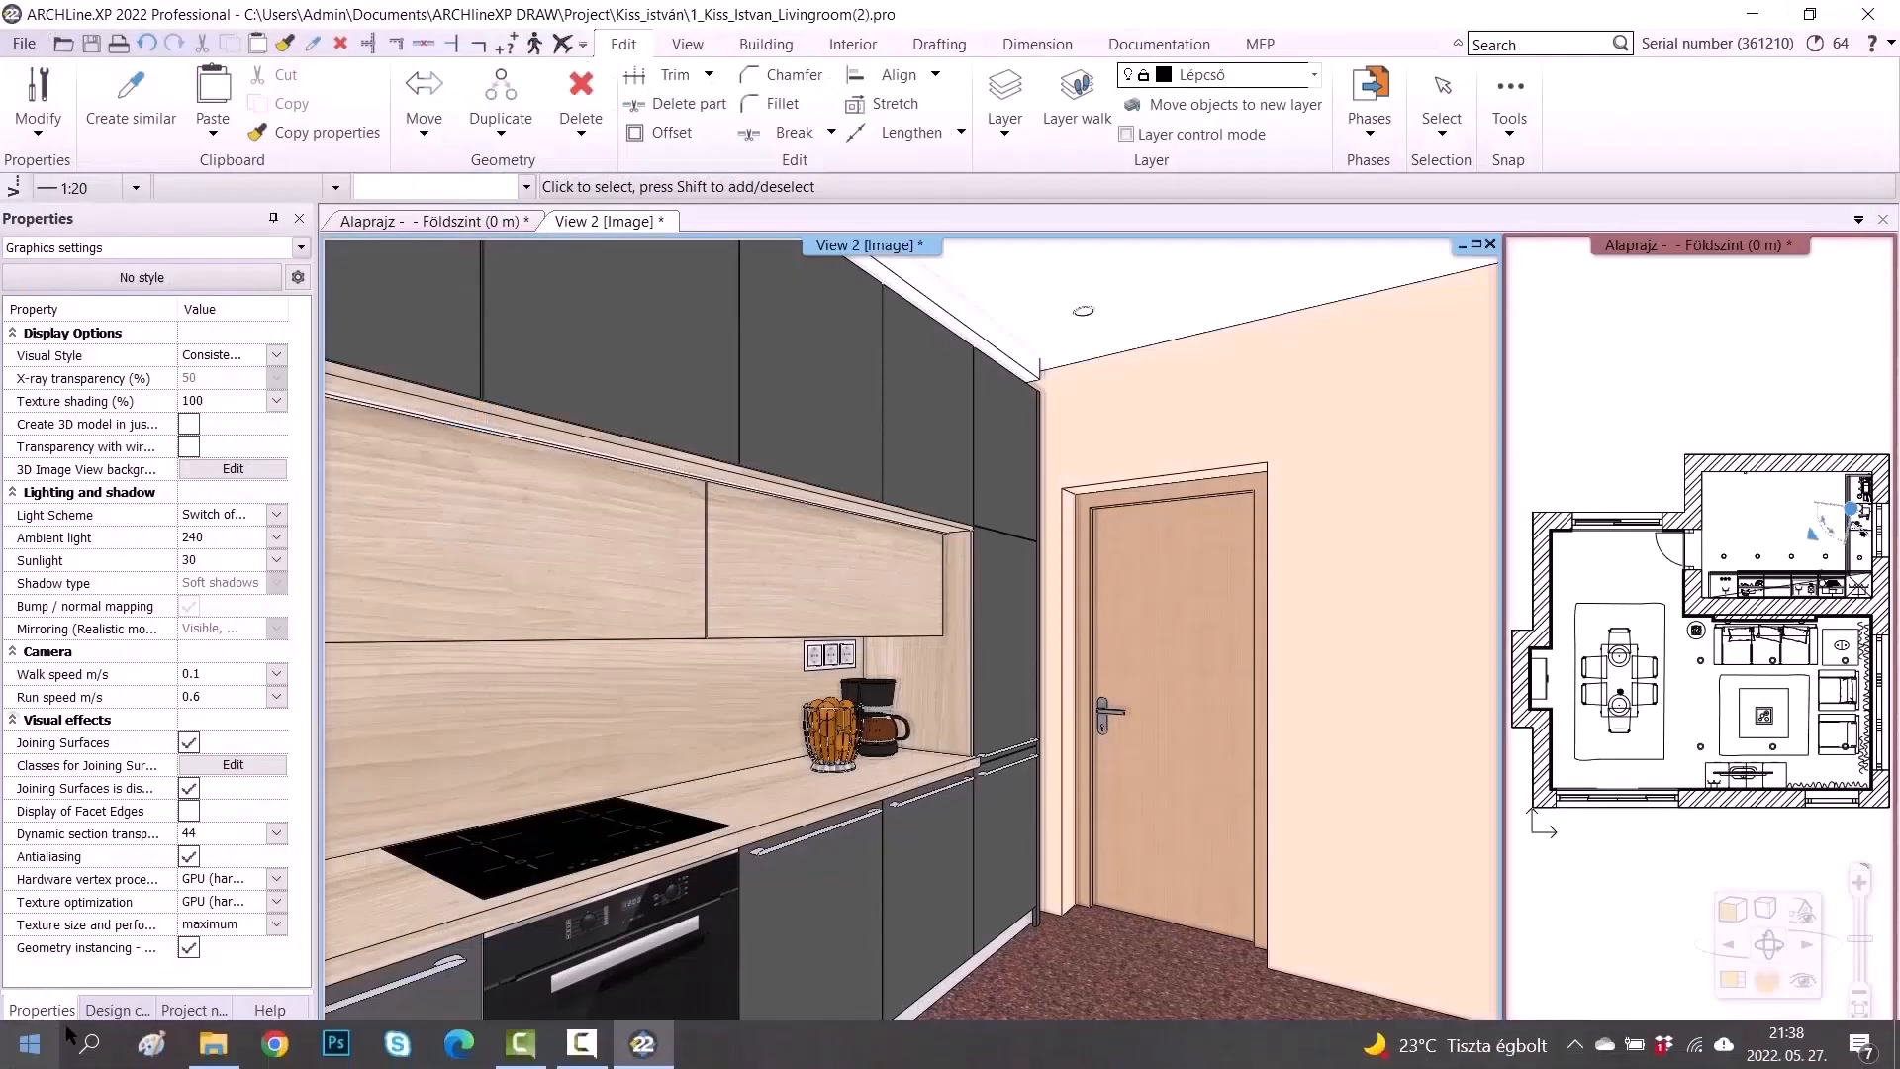
Switch to File Explorer and open the Windows (C:) drive
{"action": "left_click", "coordinate": [213, 1044]}
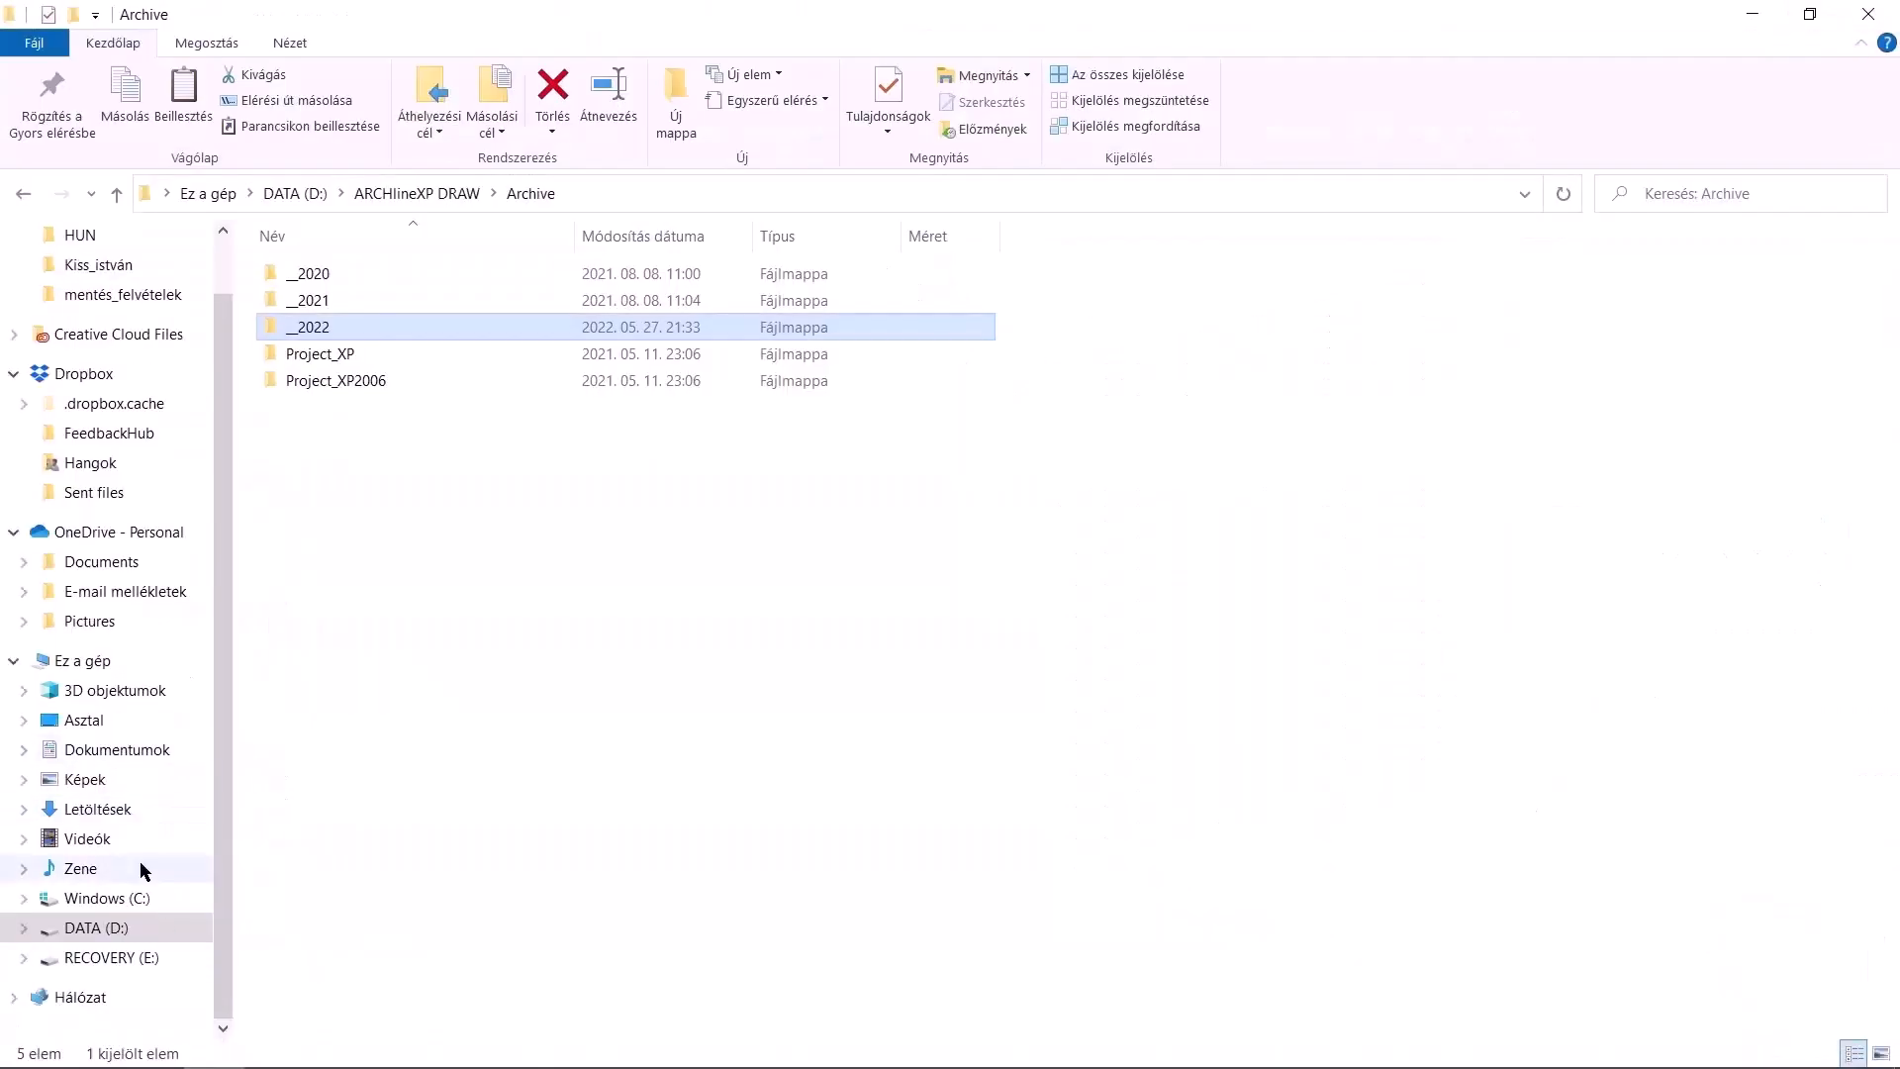
{"action": "left_click", "coordinate": [139, 898]}
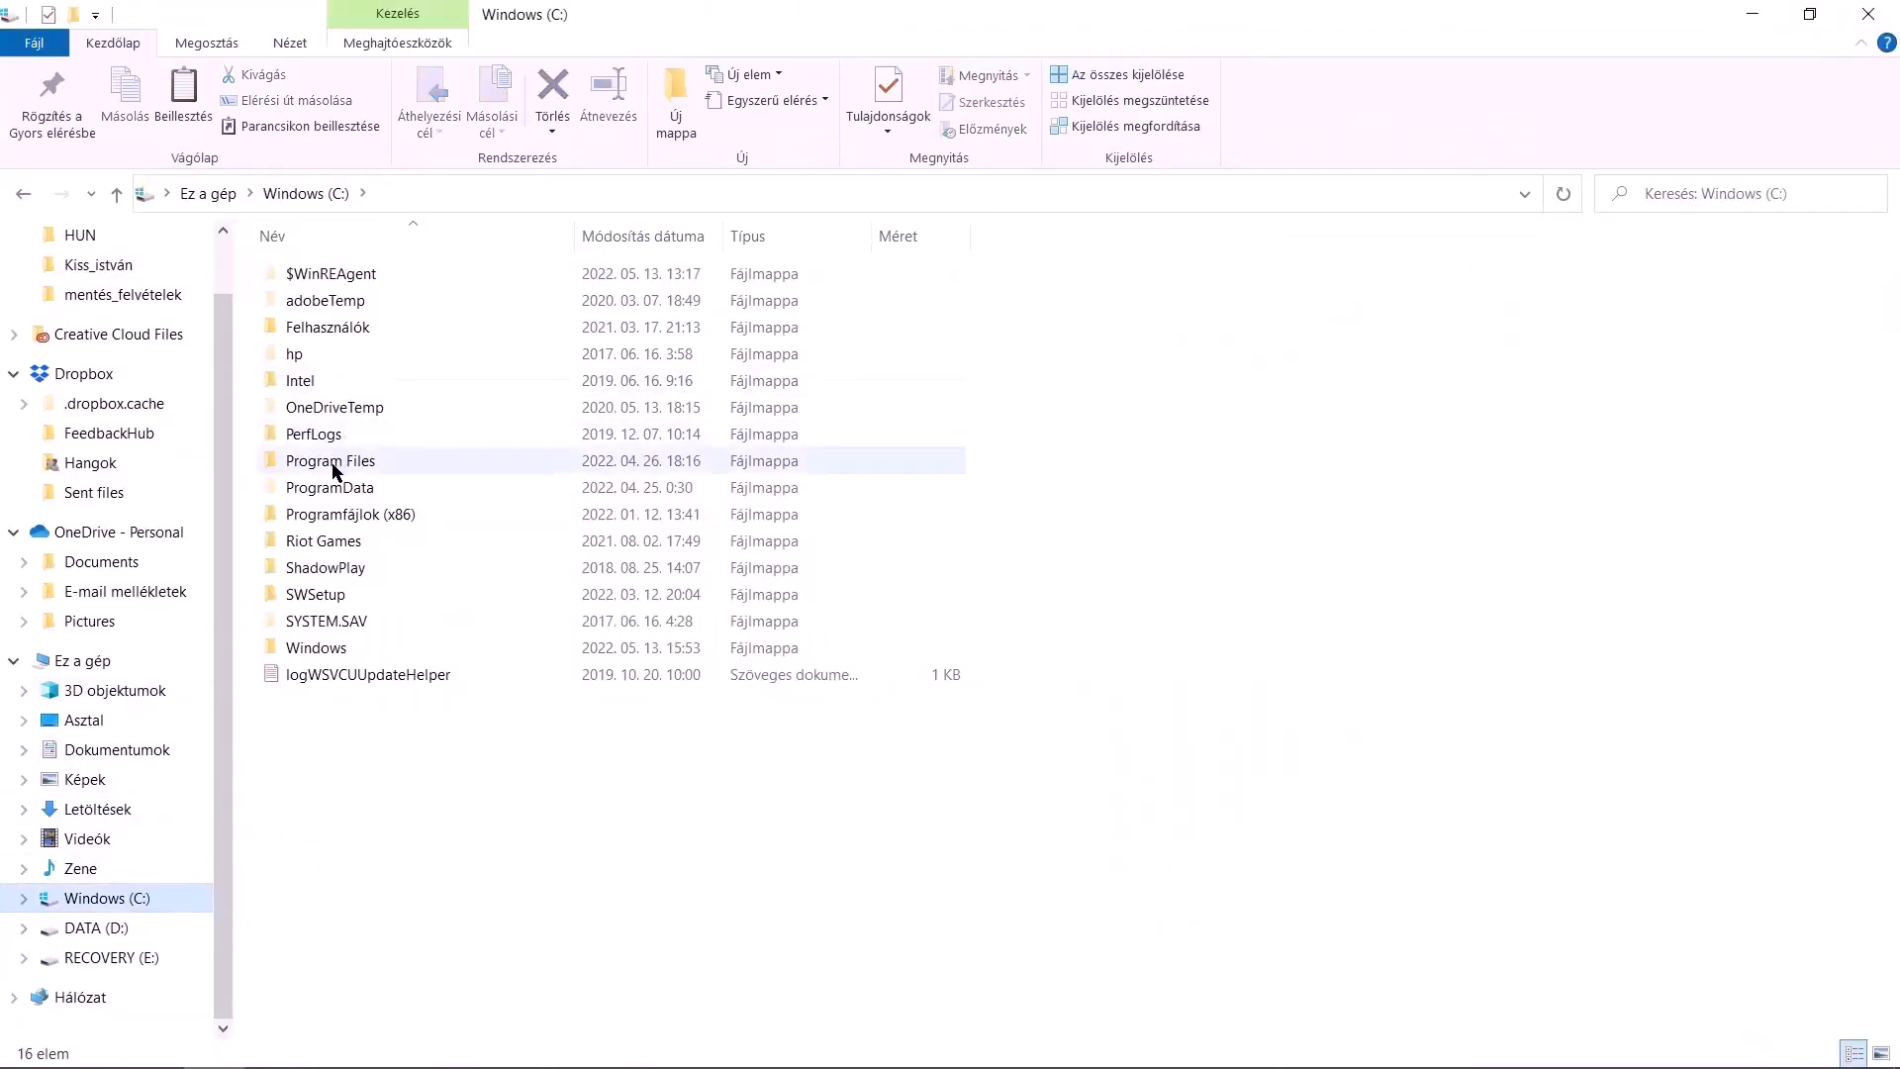
Browse the C: drive's ProgramData folder and open the CadLine folder
{"action": "double_click", "coordinate": [327, 485]}
{"action": "left_click", "coordinate": [364, 405]}
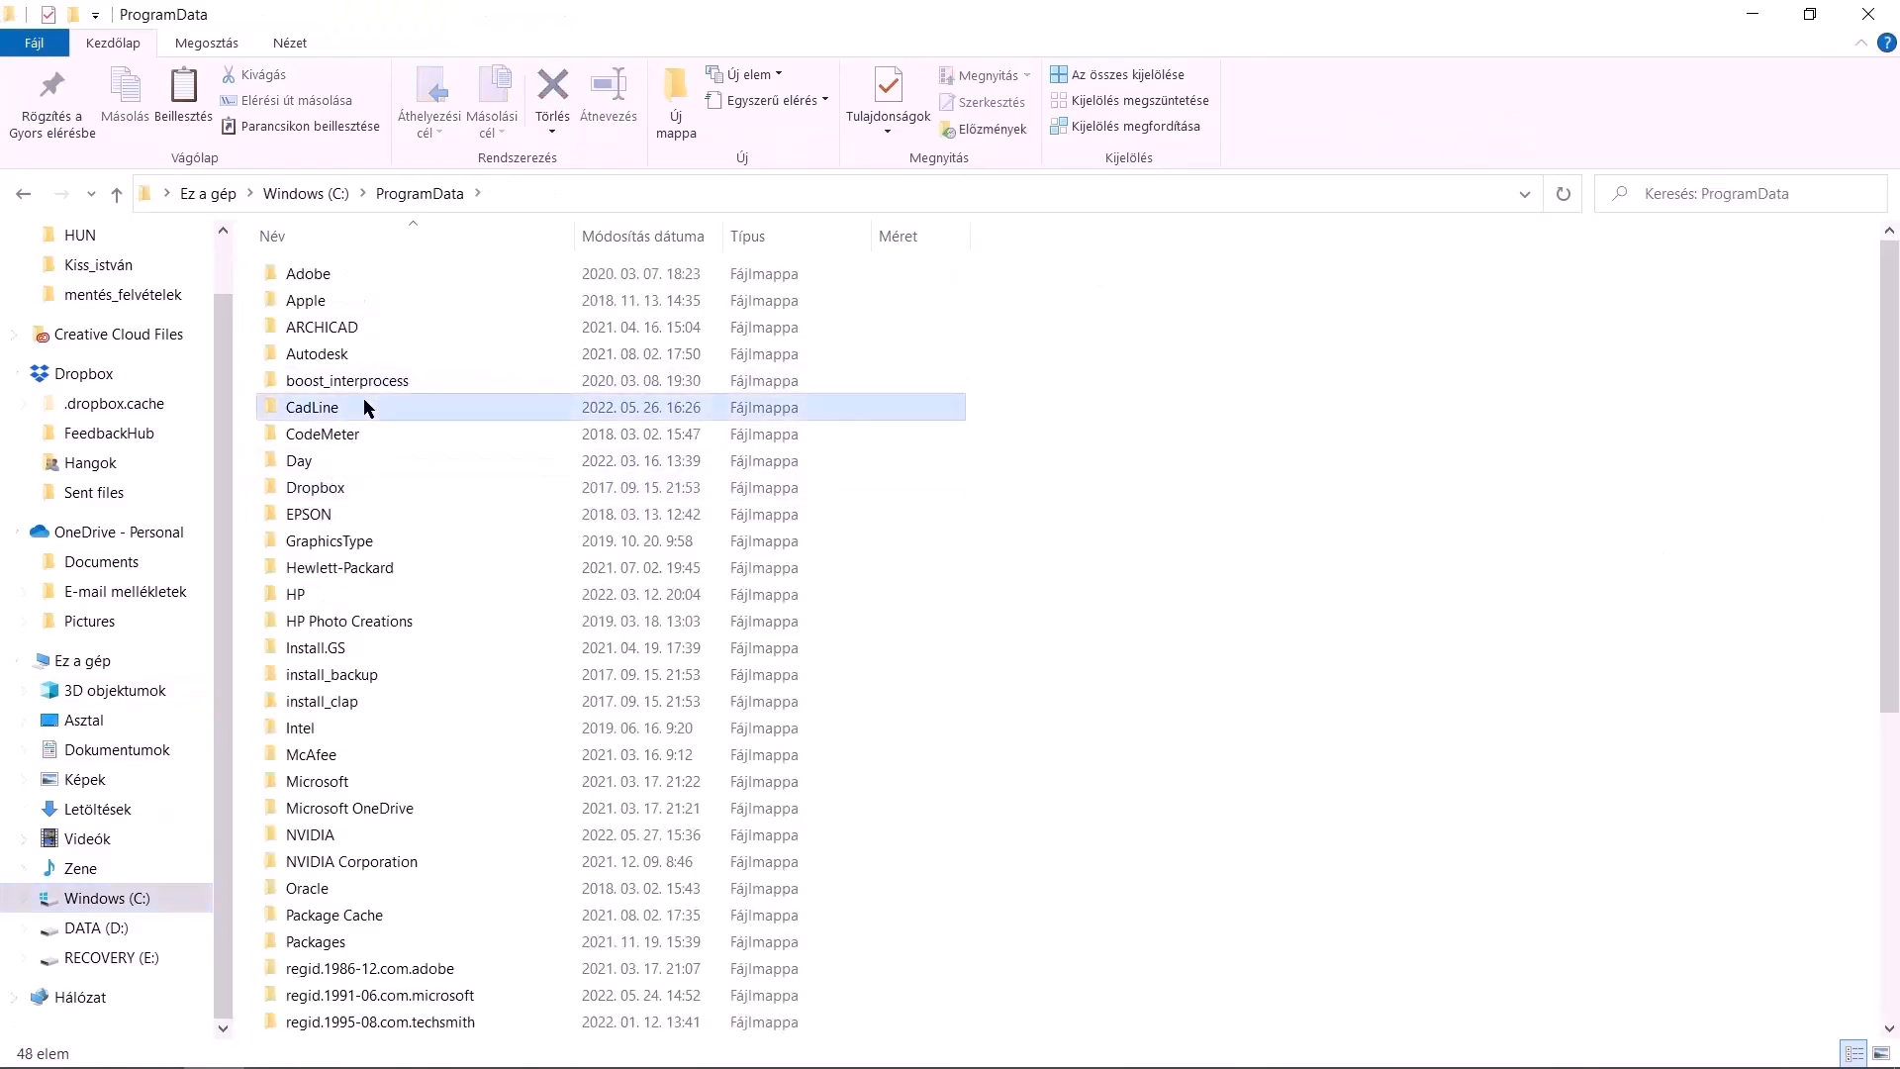
{"action": "double_click", "coordinate": [364, 406]}
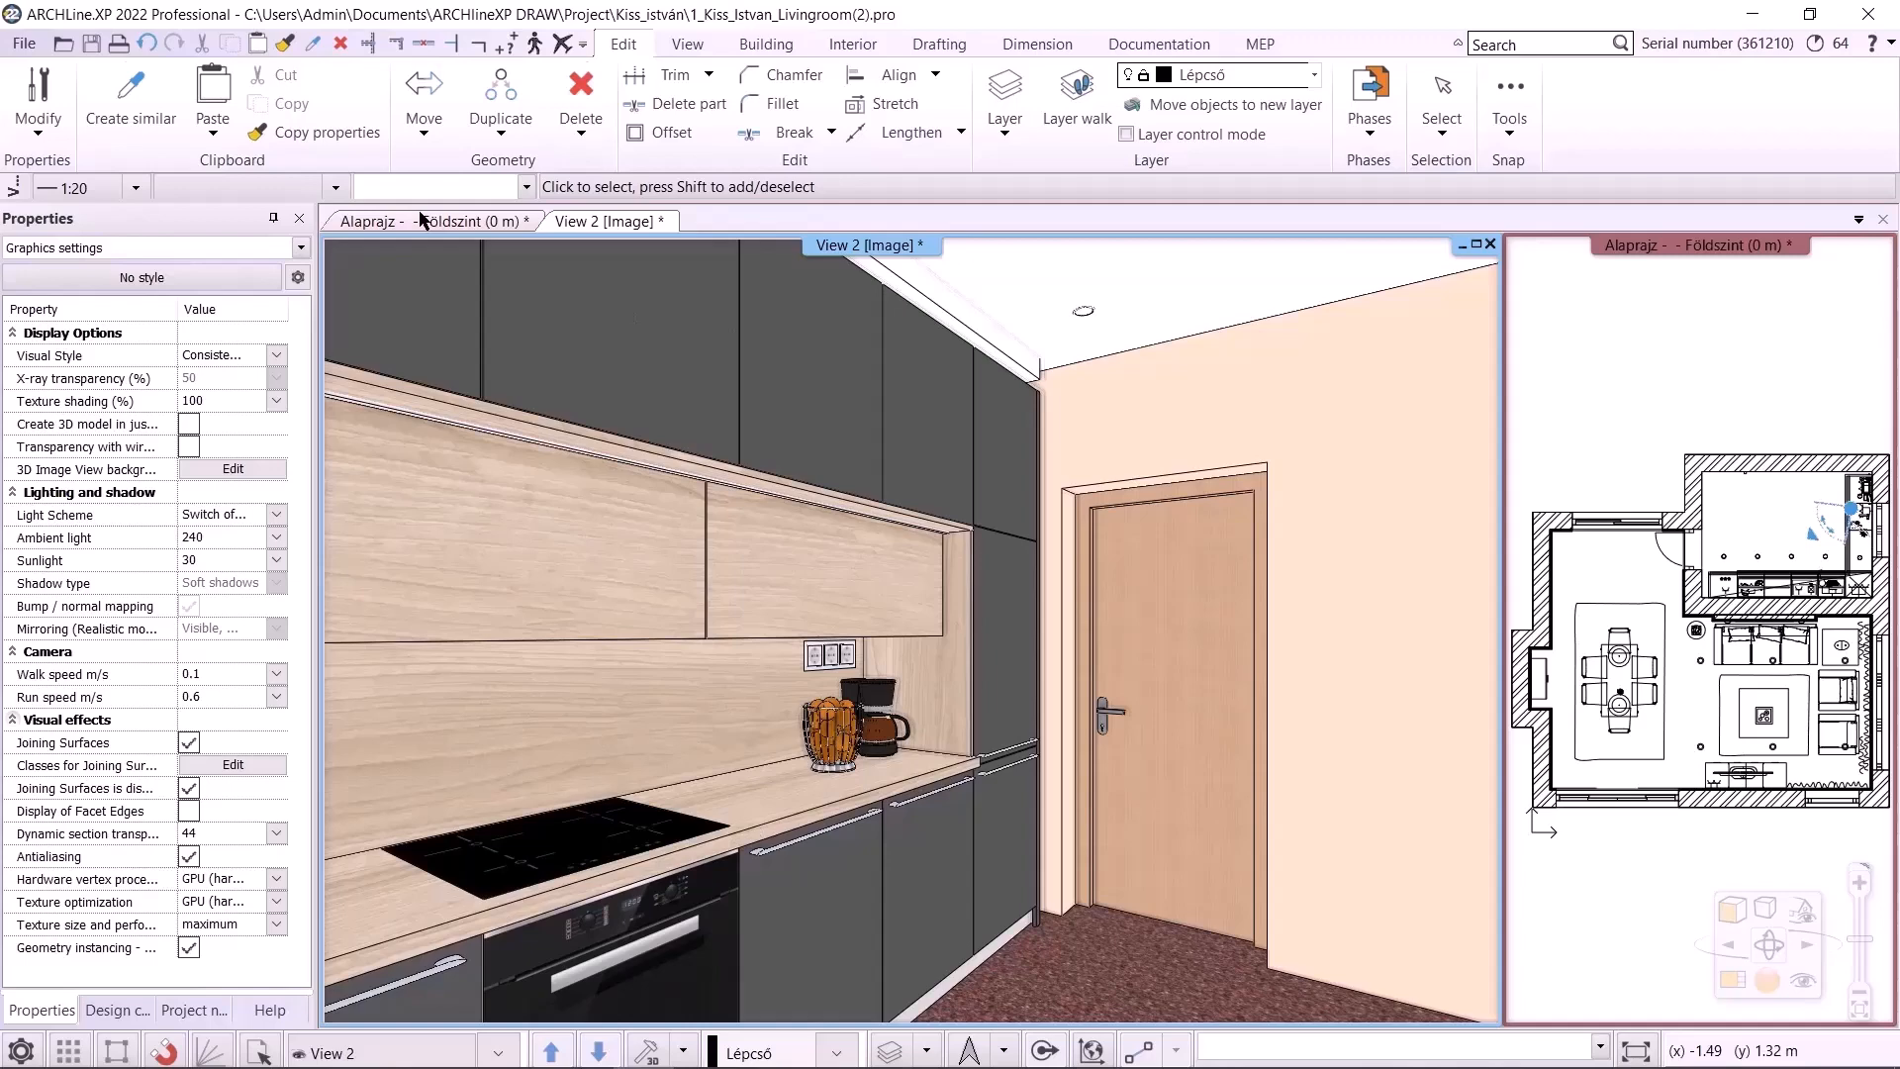
Switch to the floor plan view, open the layer manager and filter it to used layers
{"action": "left_click", "coordinate": [422, 220]}
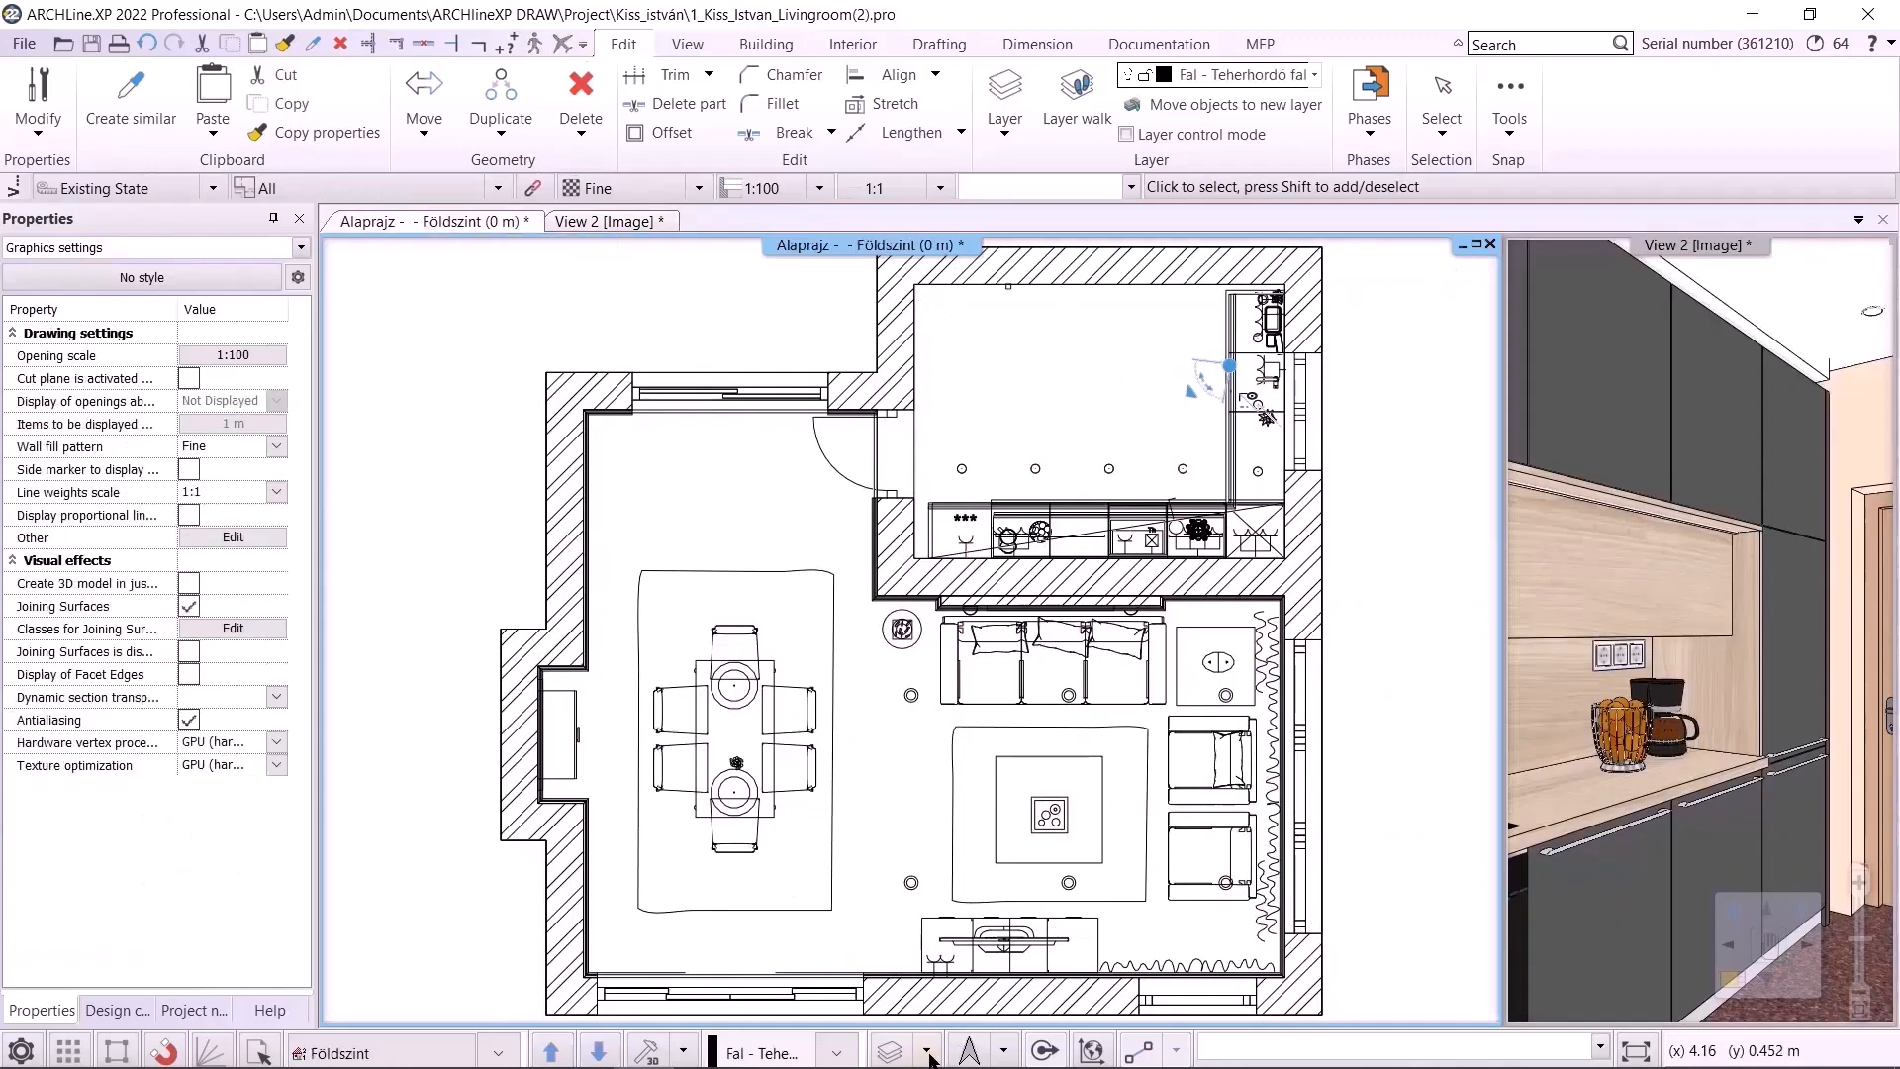
{"action": "left_click", "coordinate": [927, 1051]}
{"action": "left_click", "coordinate": [970, 751]}
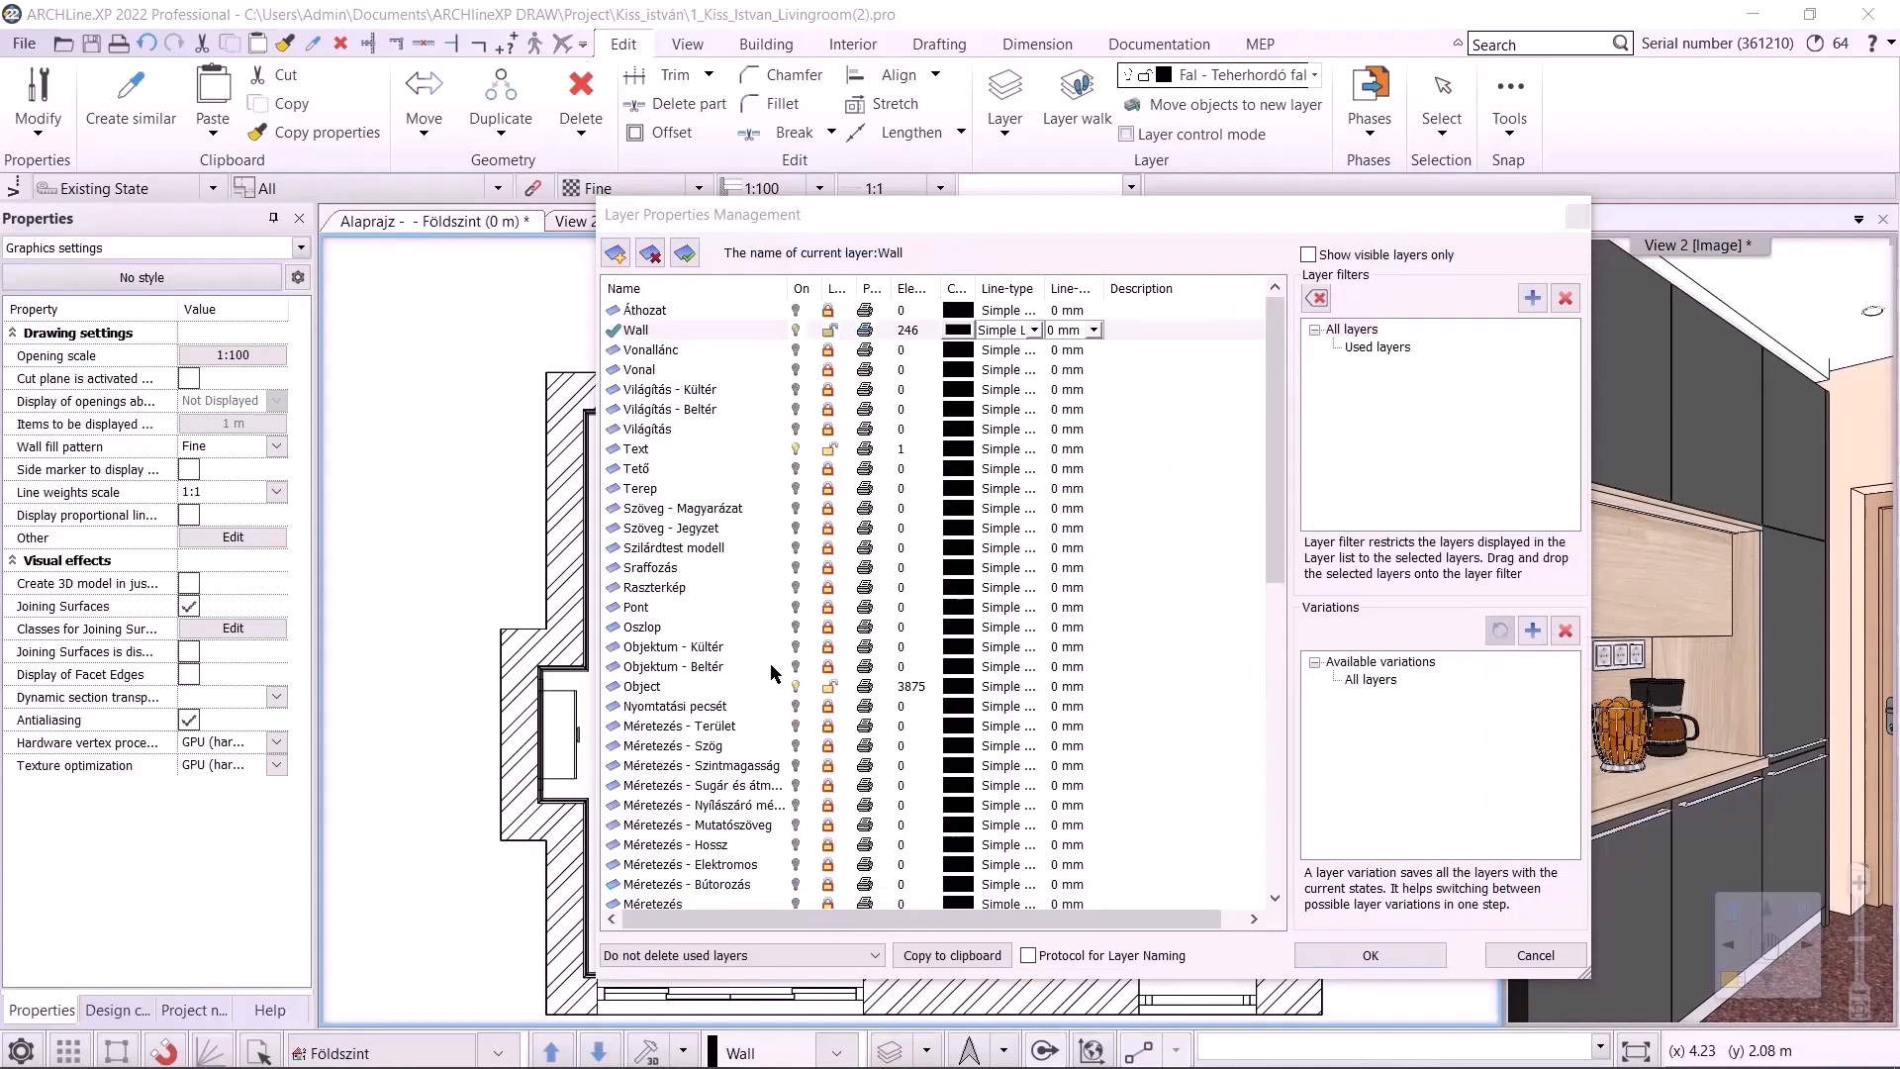
{"action": "left_click", "coordinate": [1365, 349]}
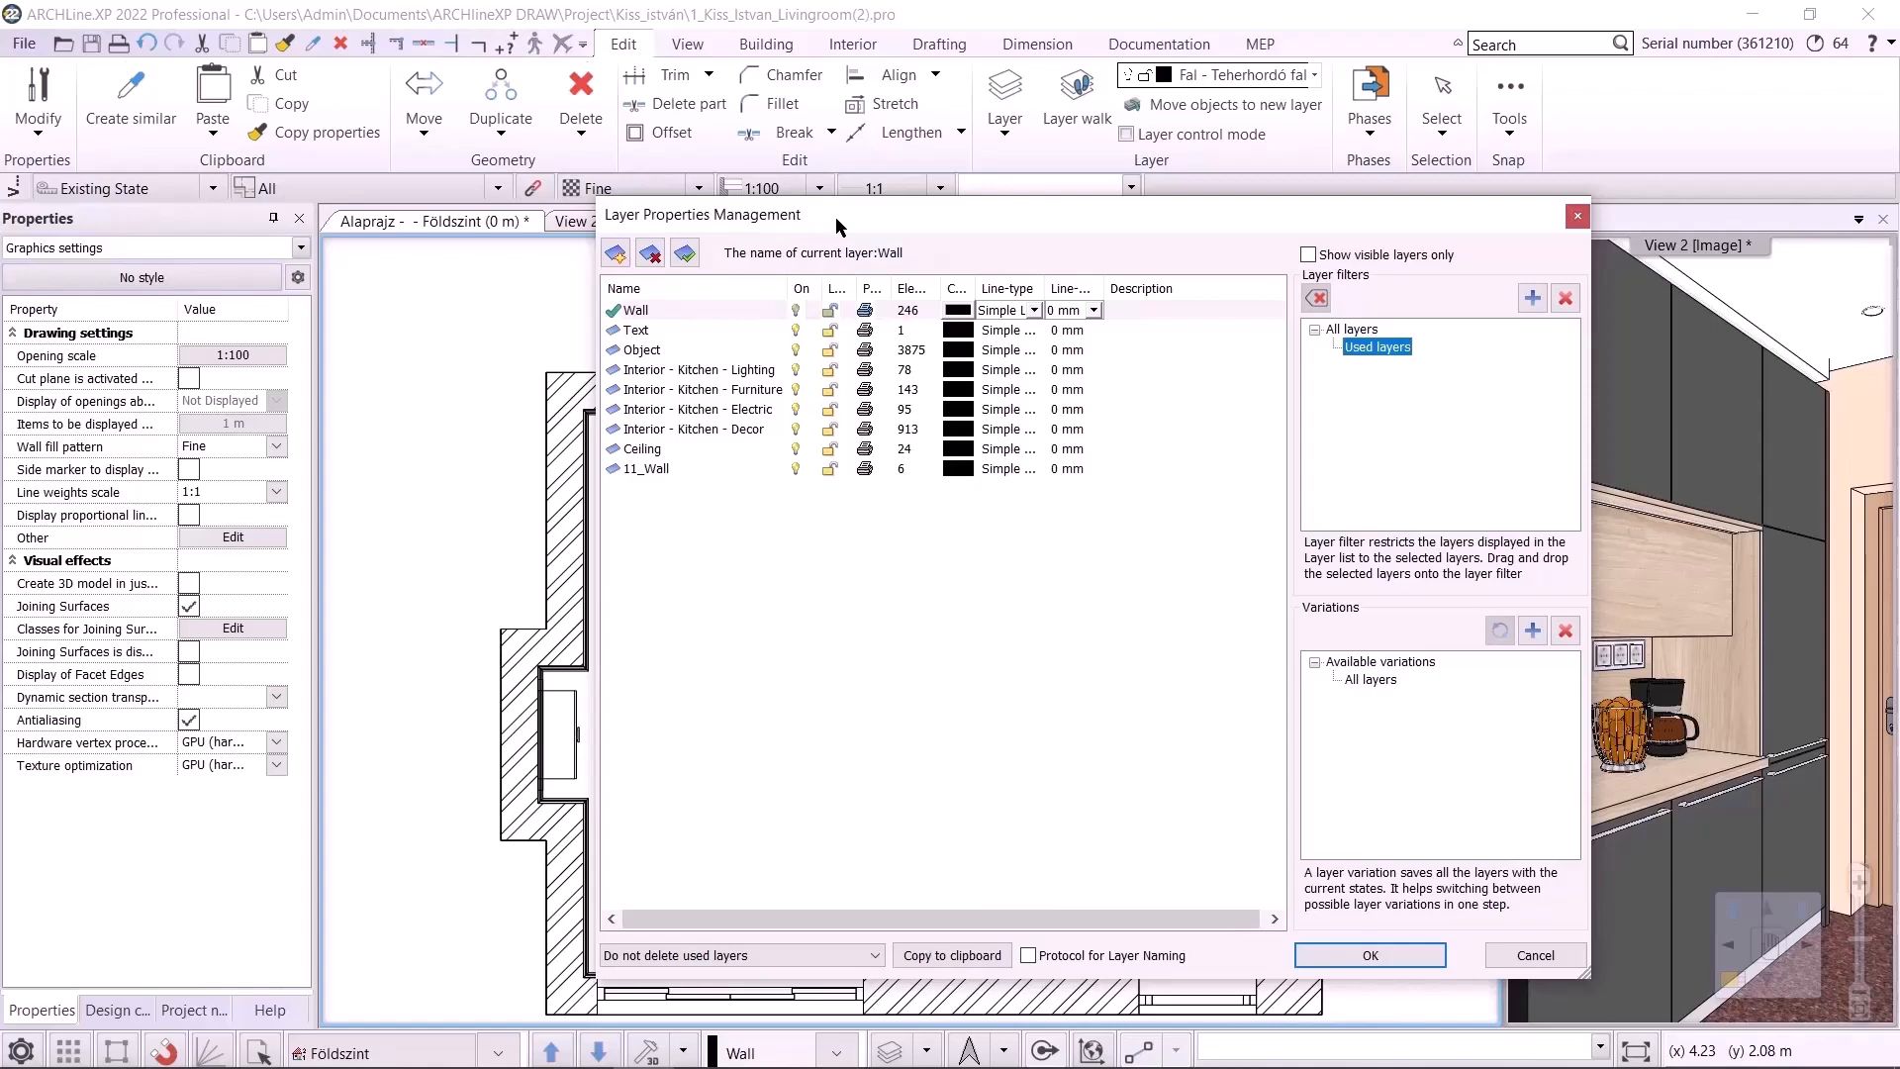
{"action": "left_click_drag", "start_coordinate": [836, 220], "coordinate": [735, 252]}
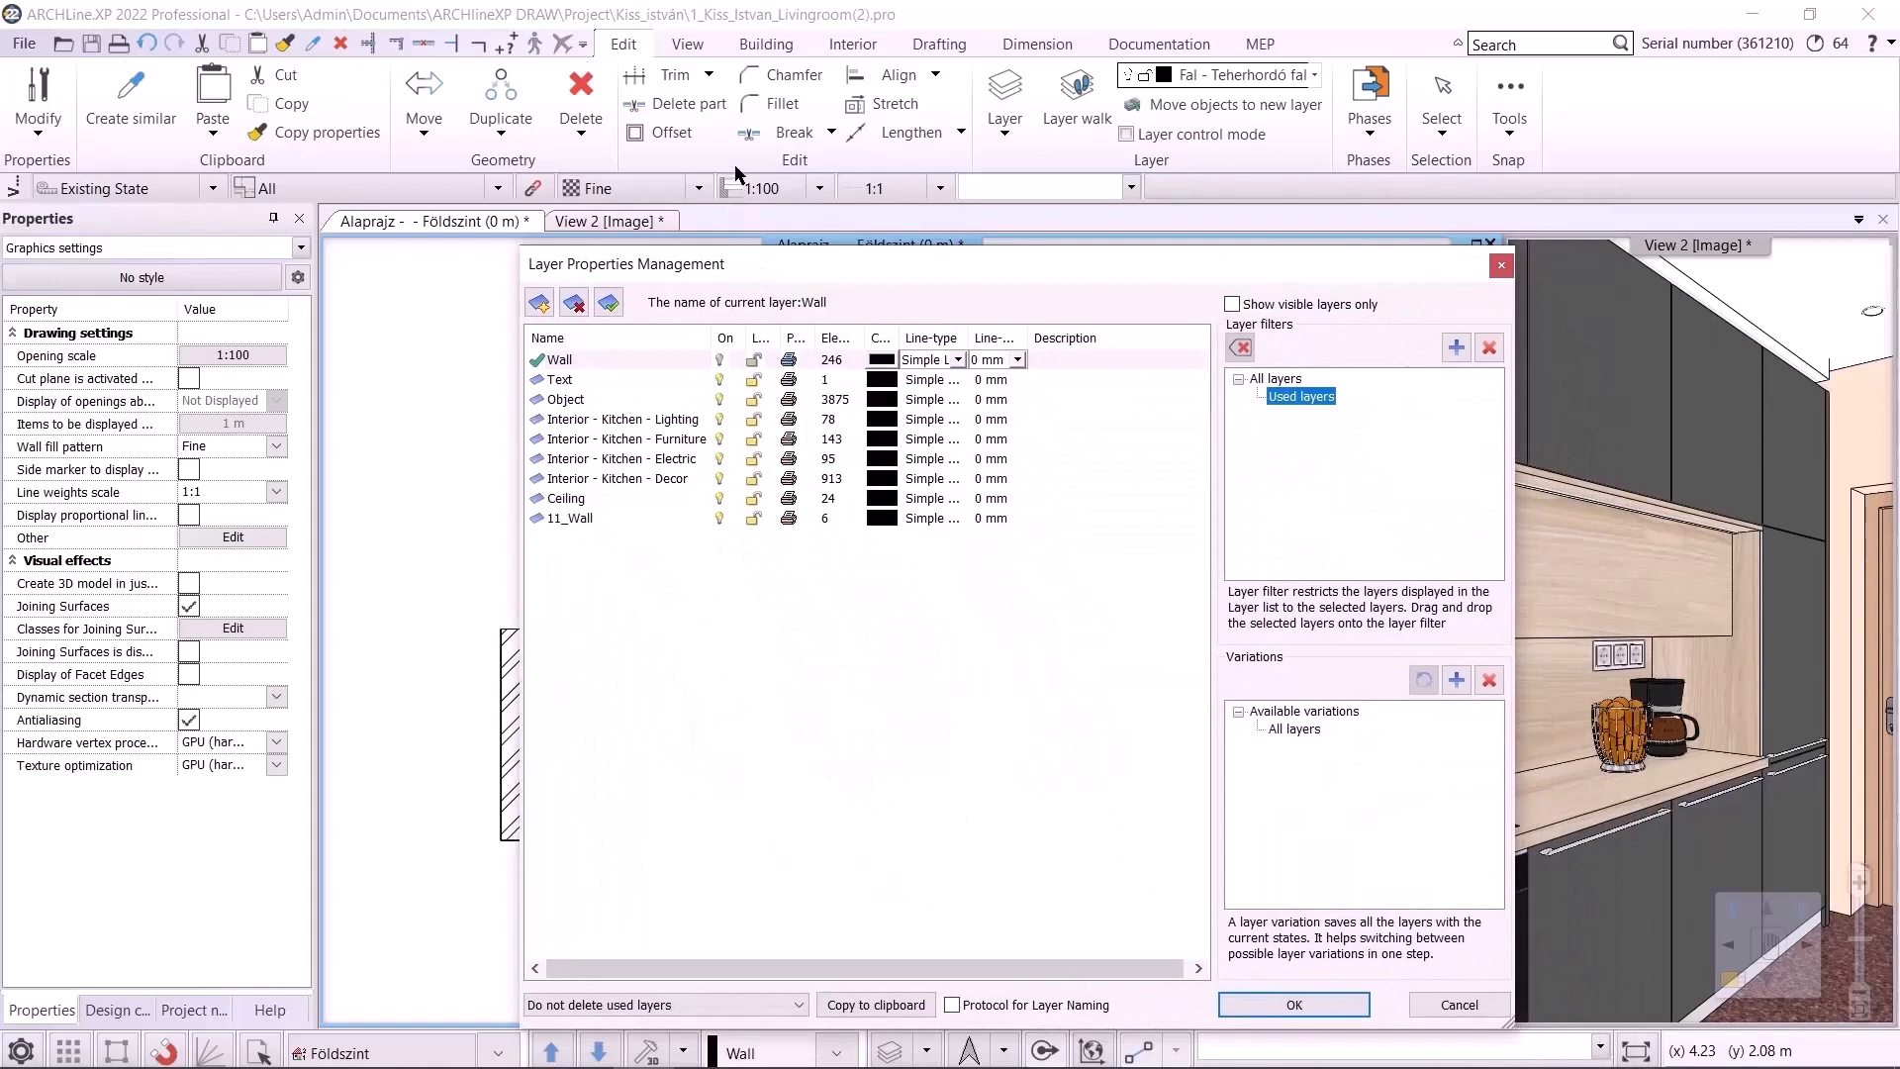
Select the Object layer and switch the layer filter back to all layers
{"action": "left_click", "coordinate": [584, 397]}
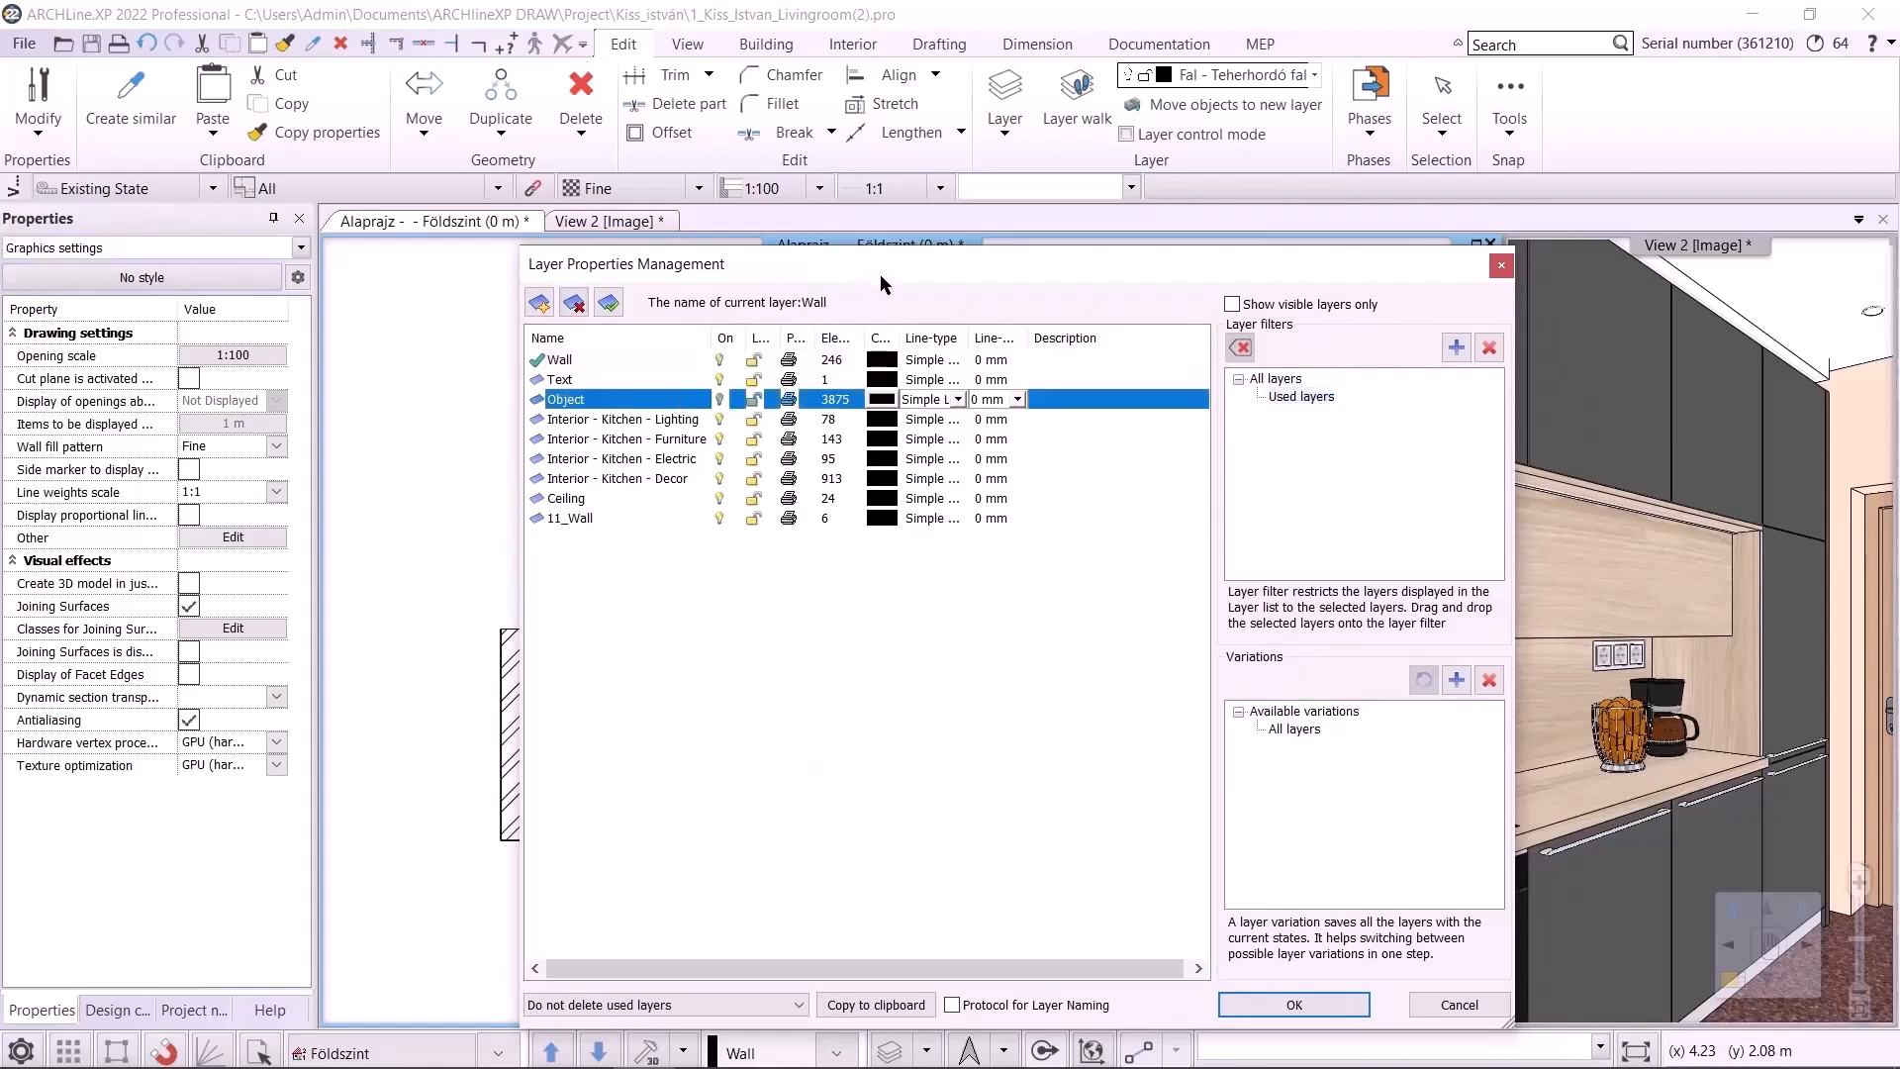
{"action": "left_click_drag", "start_coordinate": [881, 275], "coordinate": [1410, 285]}
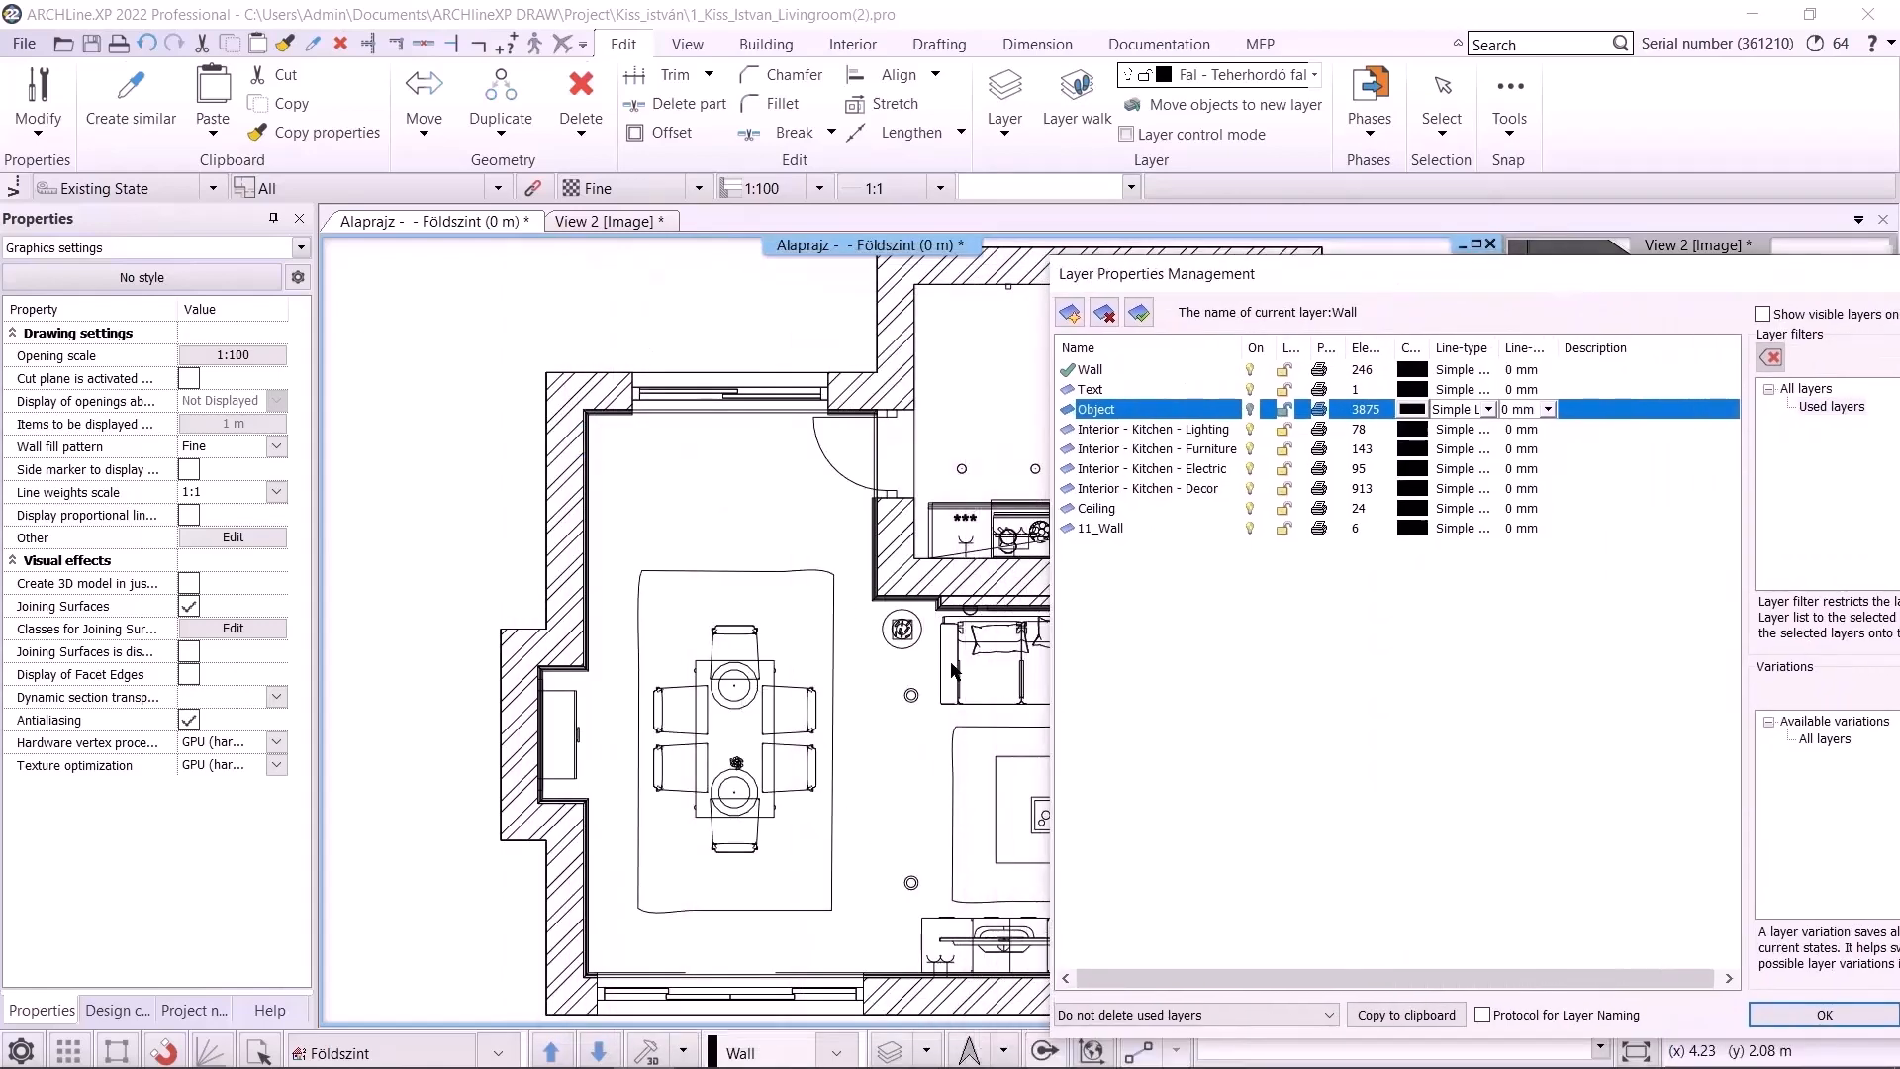
{"action": "left_click_drag", "start_coordinate": [1345, 283], "coordinate": [938, 252]}
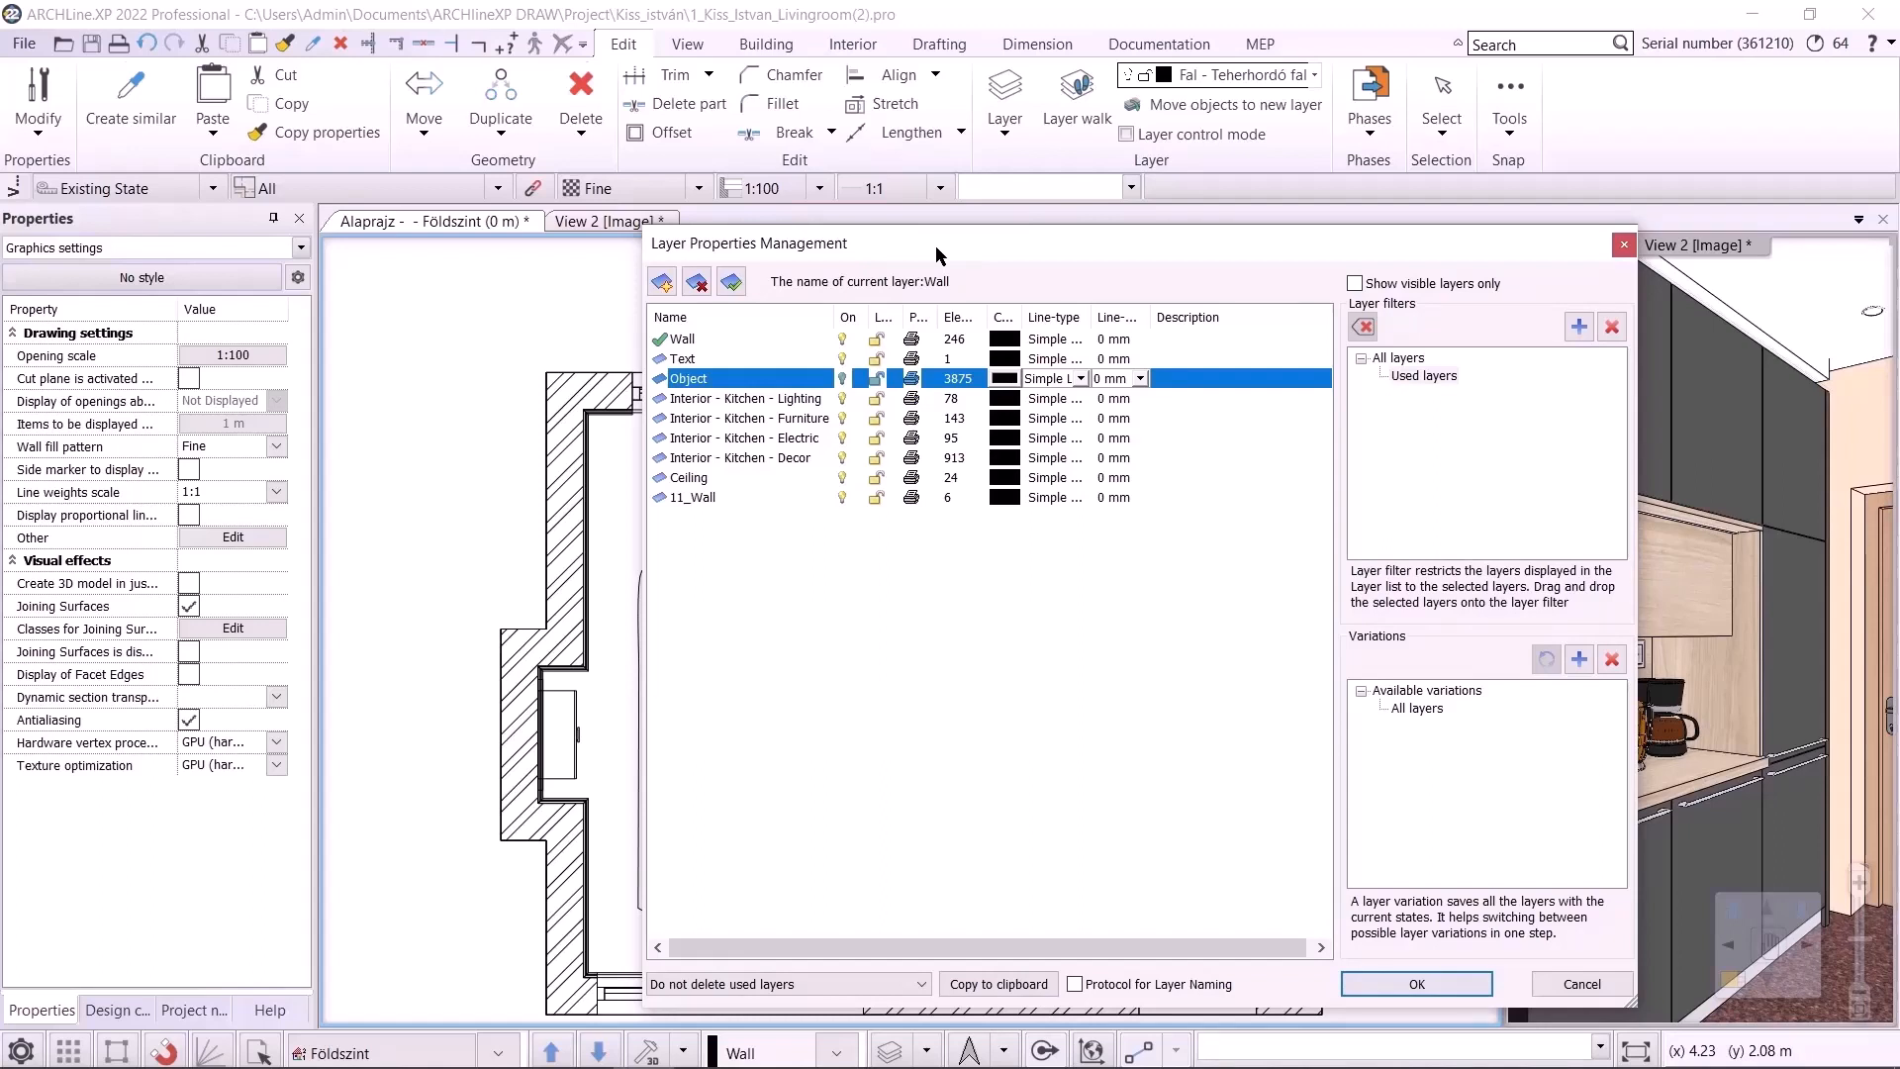
{"action": "left_click", "coordinate": [1398, 358]}
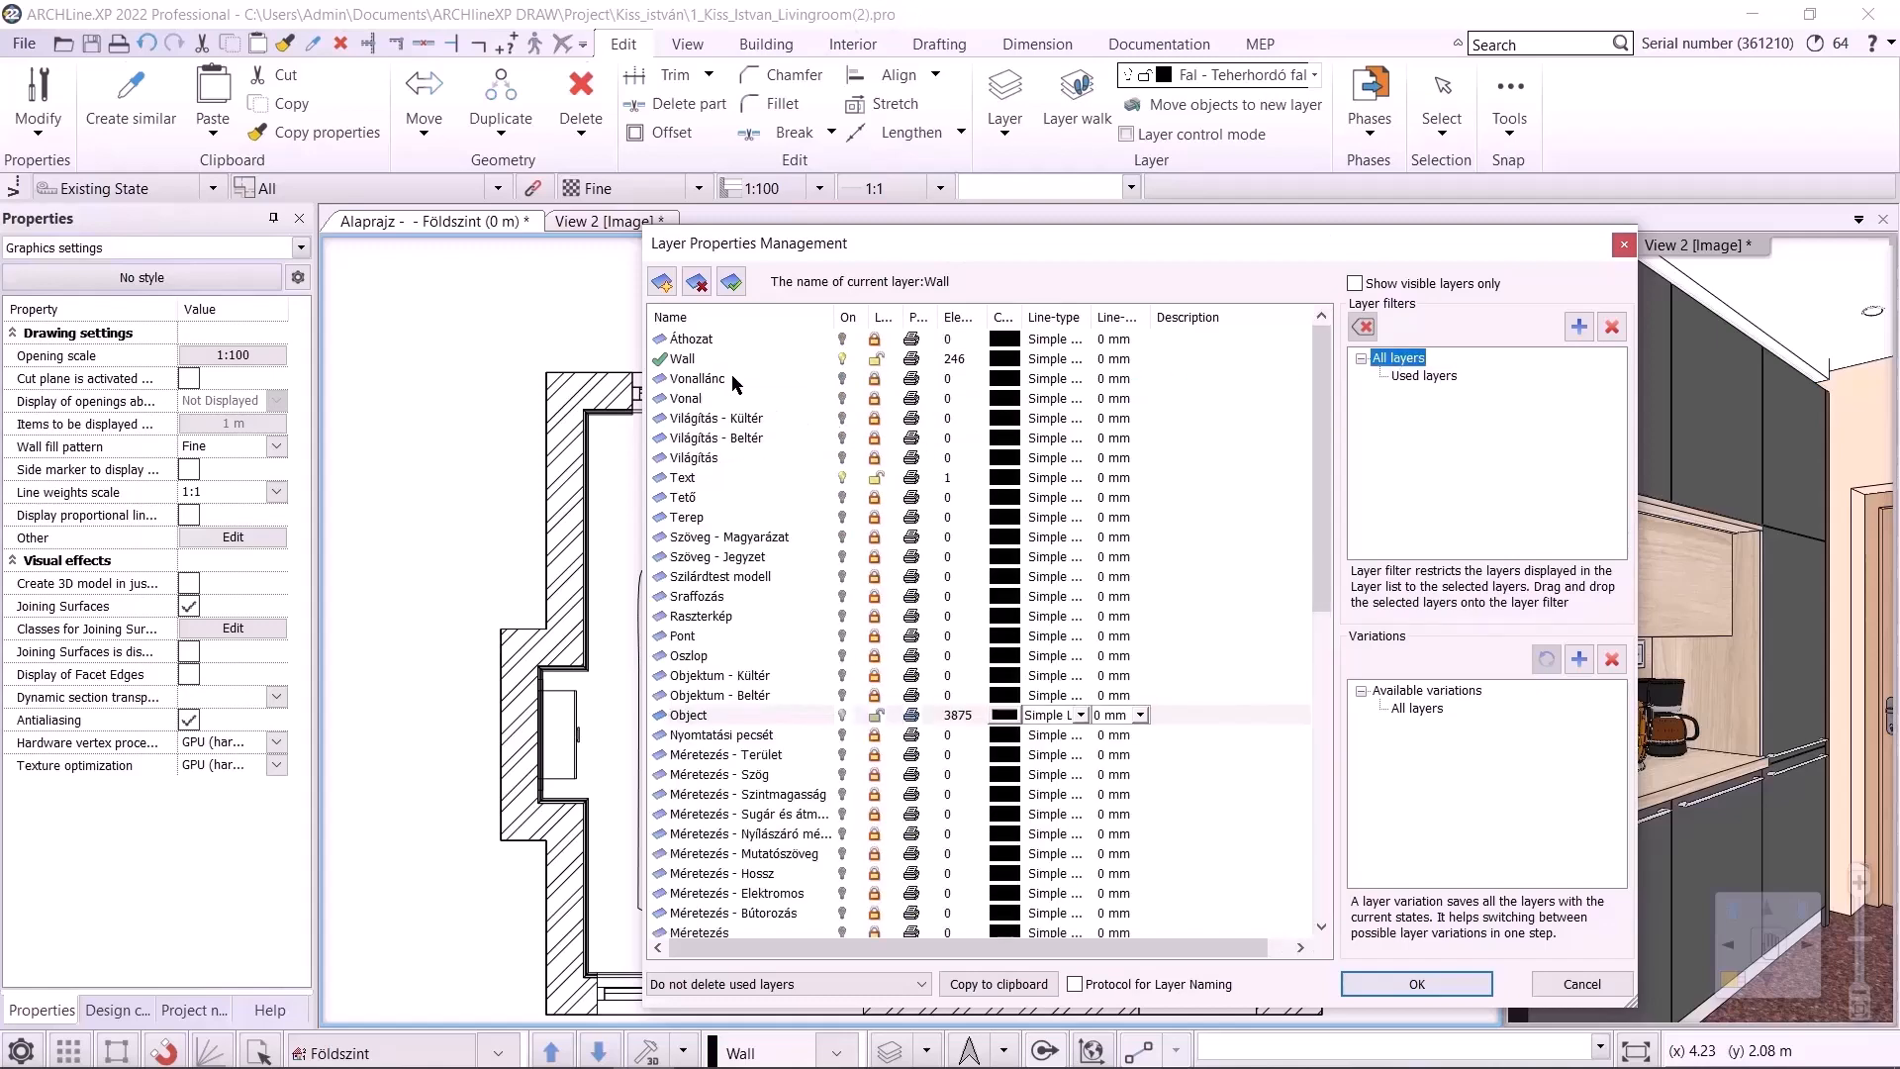
Create a new layer named Interior - Diningroom - Furniture by reusing the kitchen furniture layer's name
{"action": "left_click", "coordinate": [662, 282]}
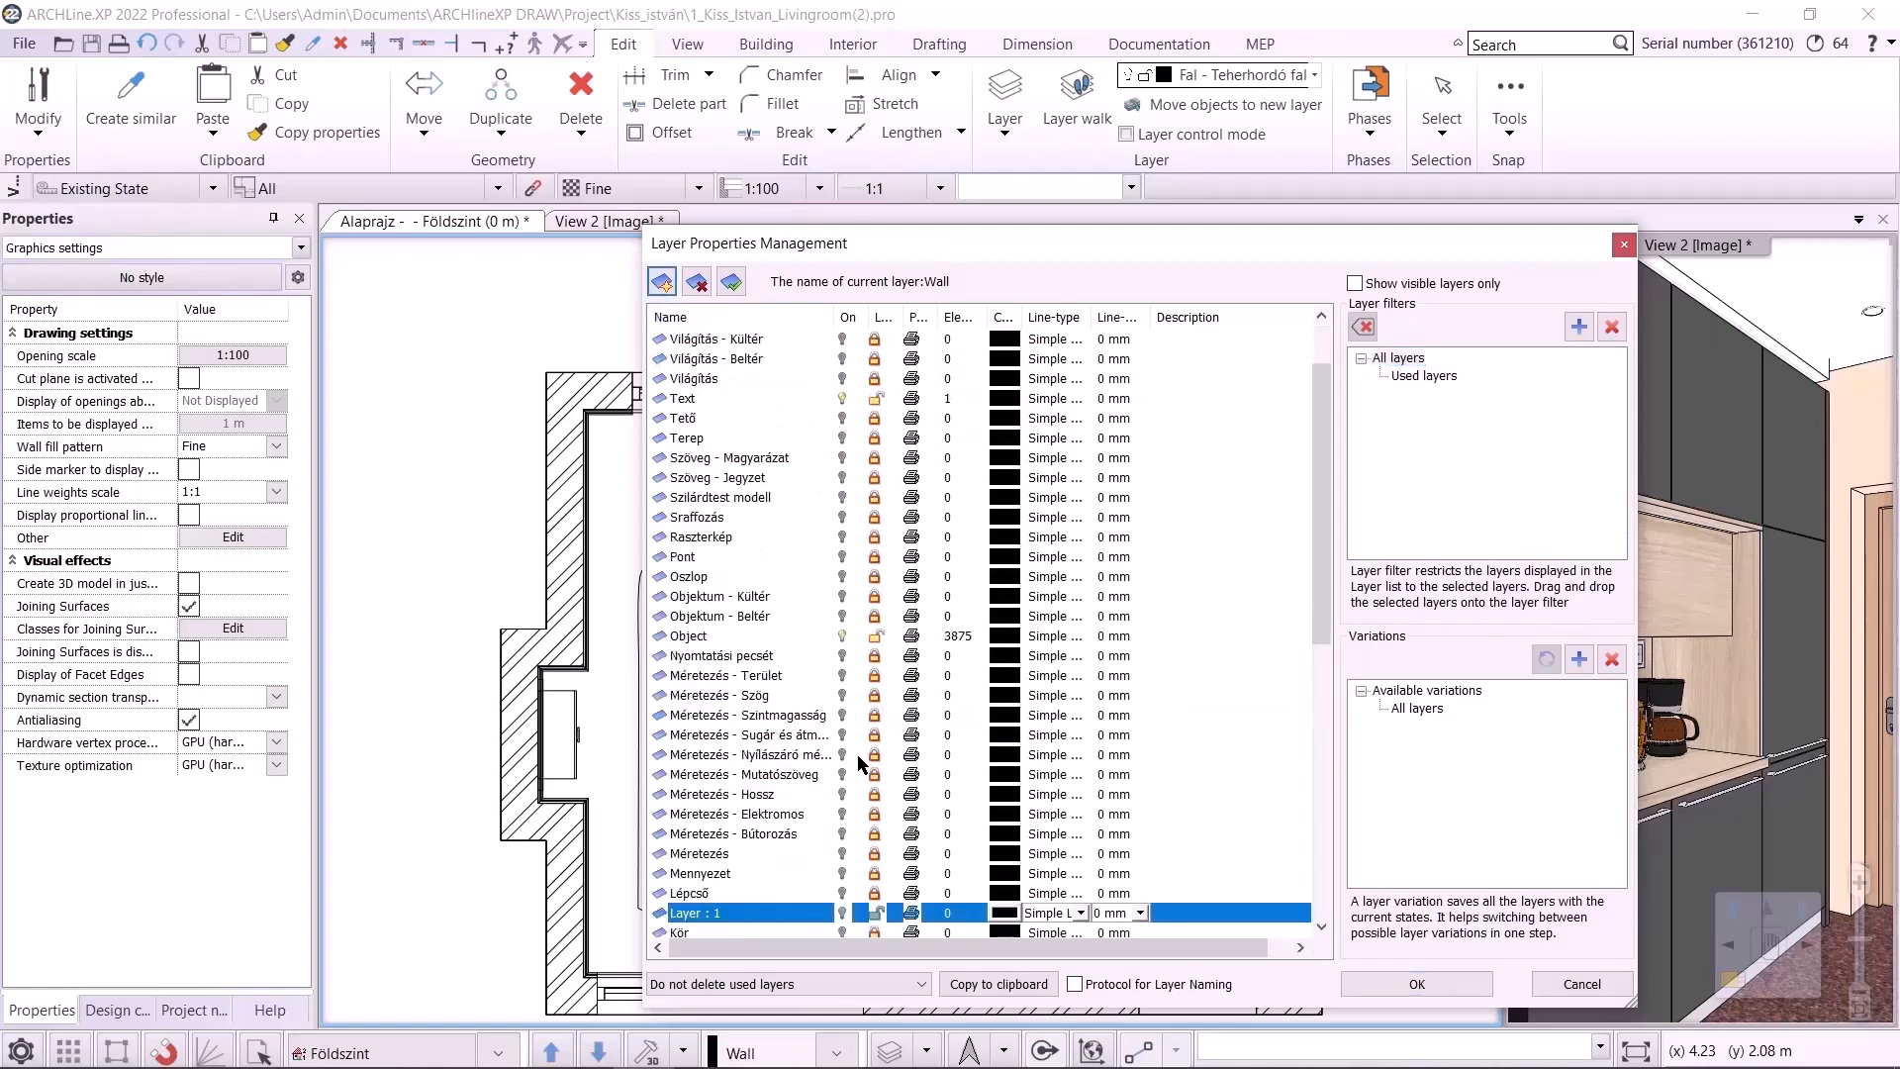
{"action": "scroll", "coordinate": [803, 732], "scroll_direction": "down", "scroll_amount": 10}
{"action": "scroll", "coordinate": [778, 773], "scroll_direction": "up", "scroll_amount": 6}
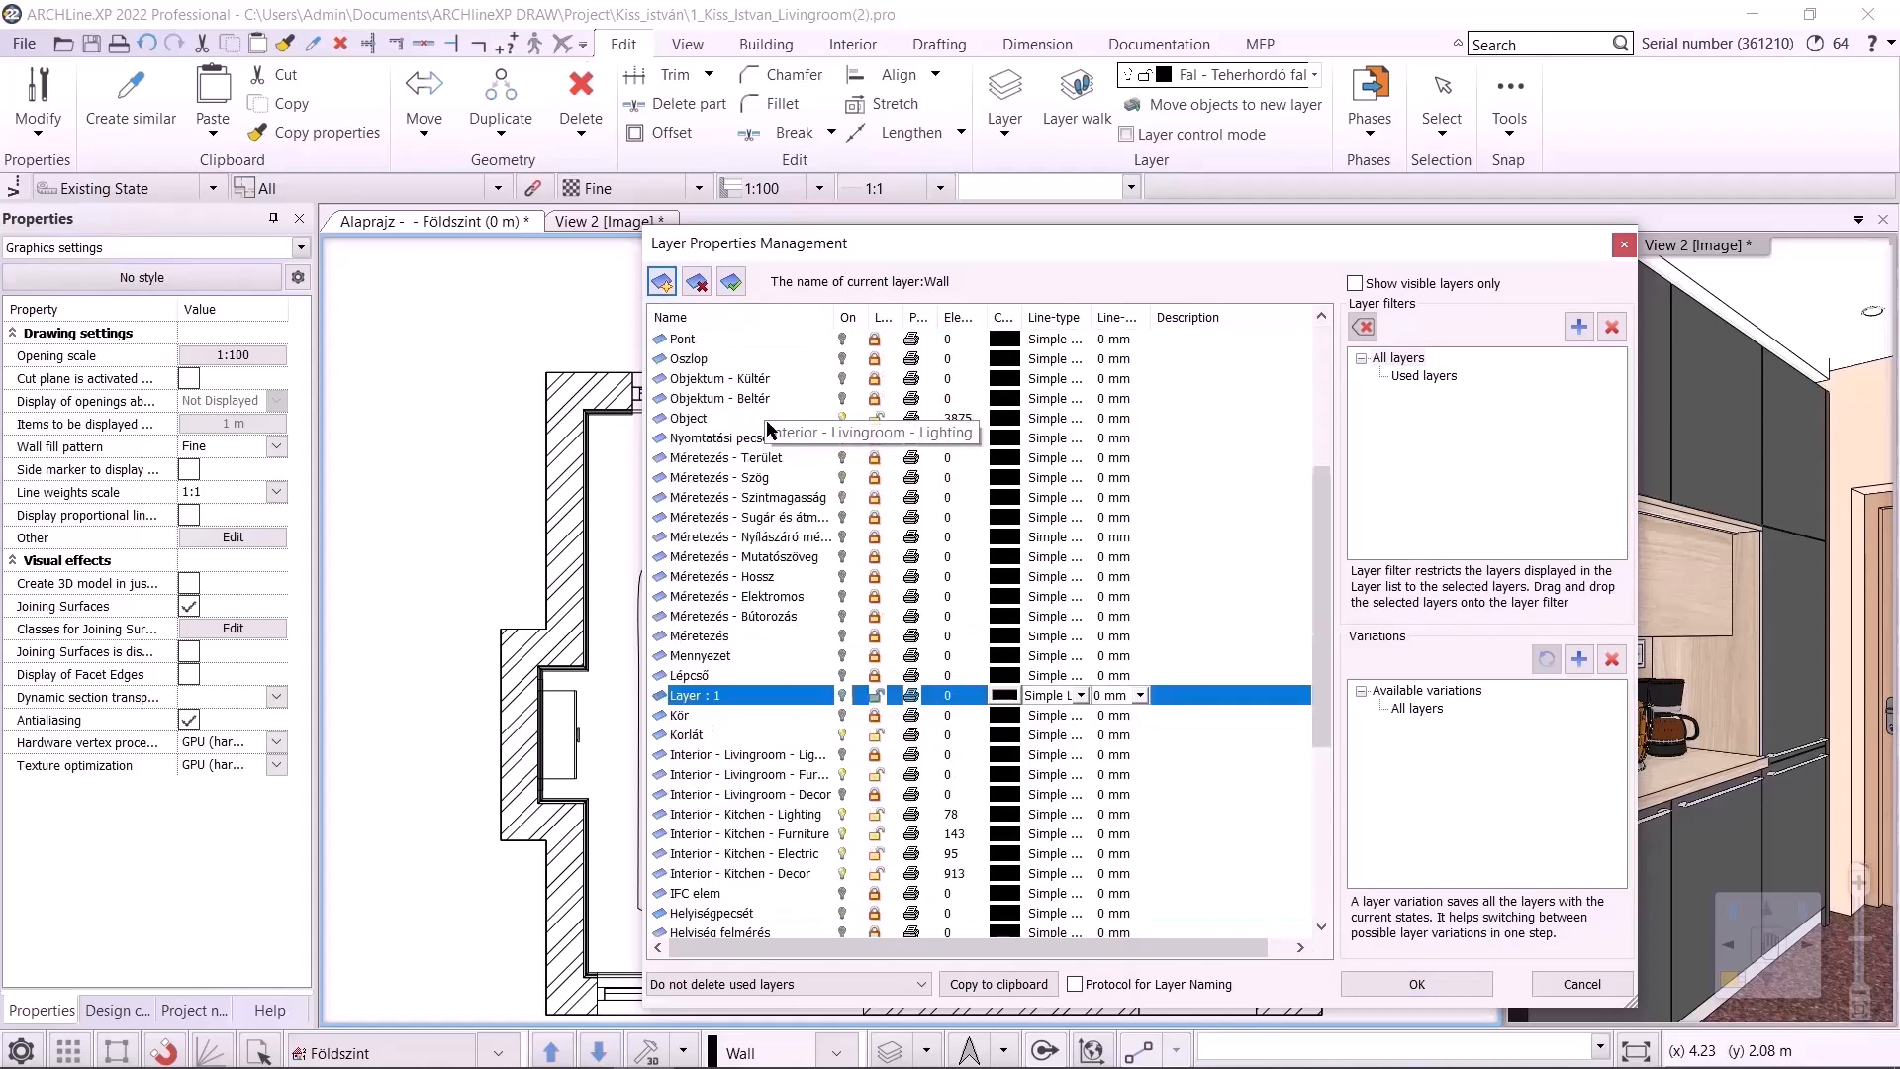
{"action": "left_click", "coordinate": [771, 834]}
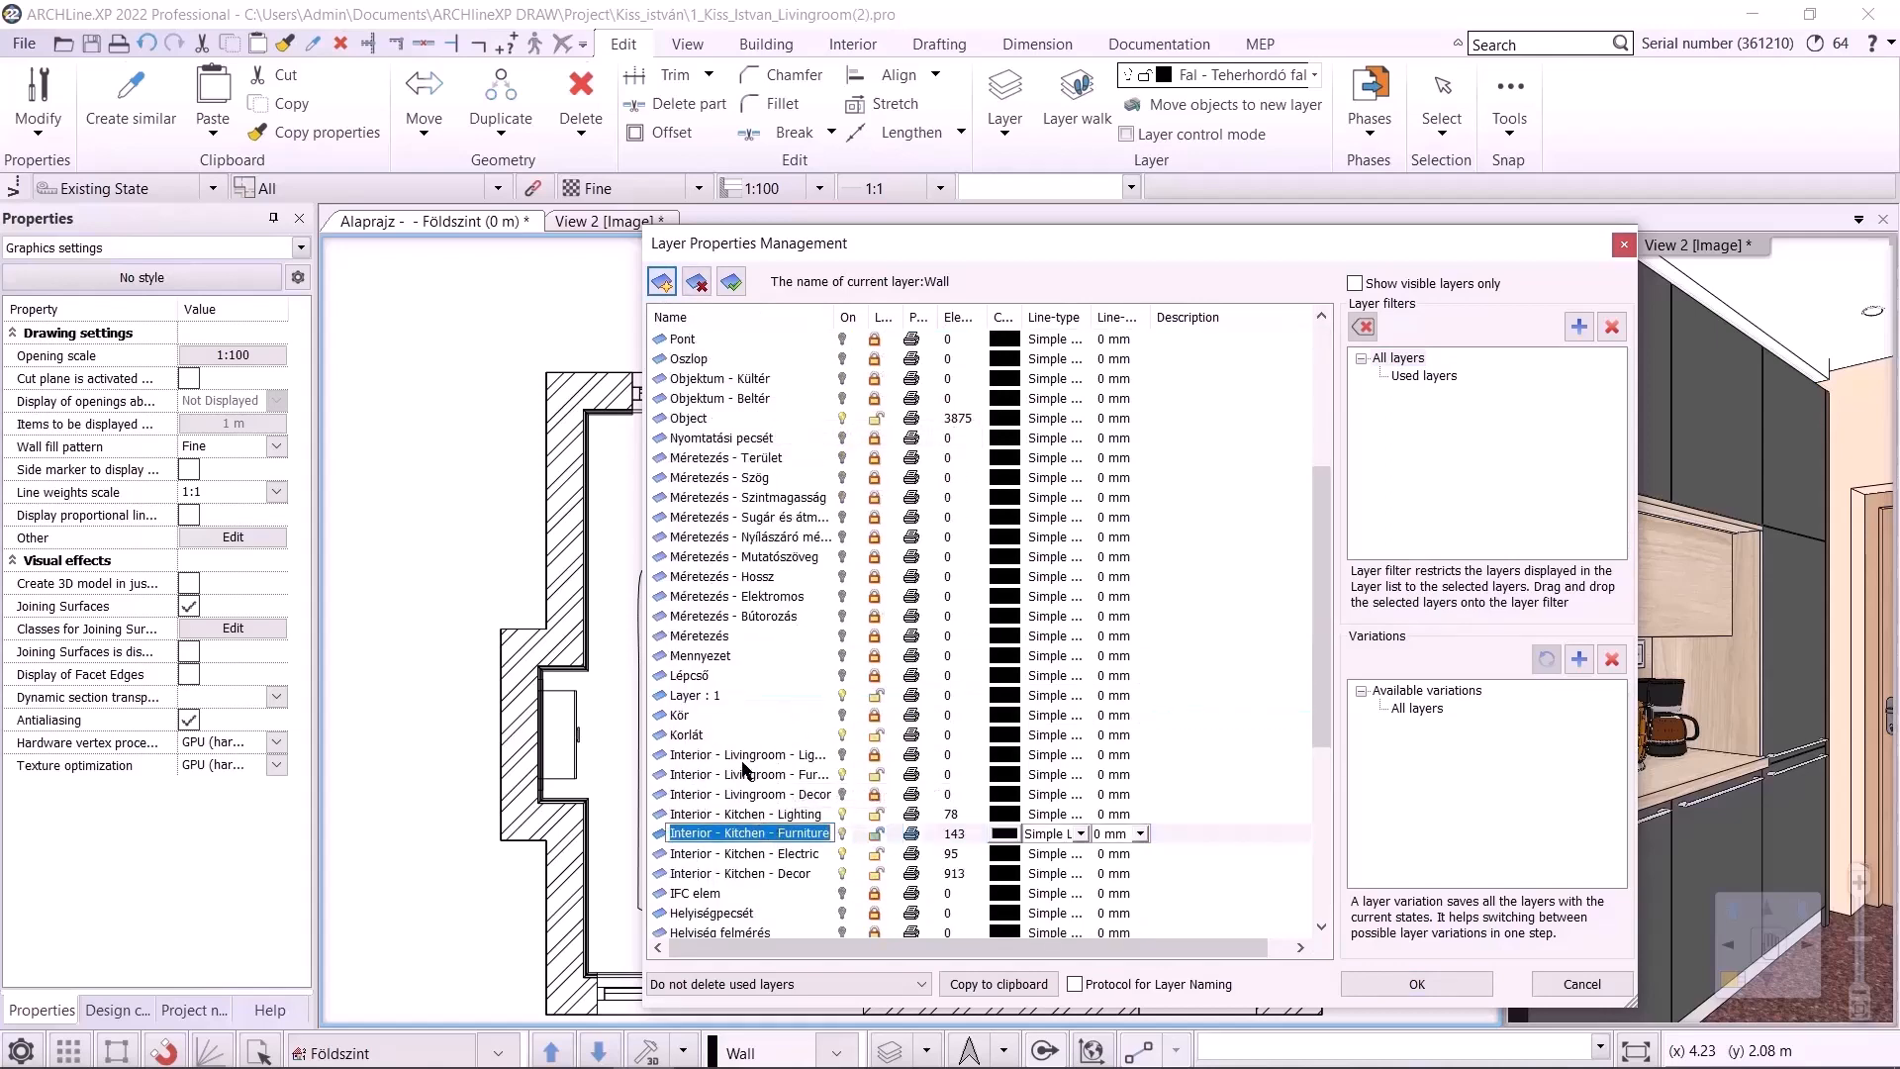
{"action": "left_click", "coordinate": [713, 697]}
{"action": "type", "text": "Interior - Kitchen - Furniture"}
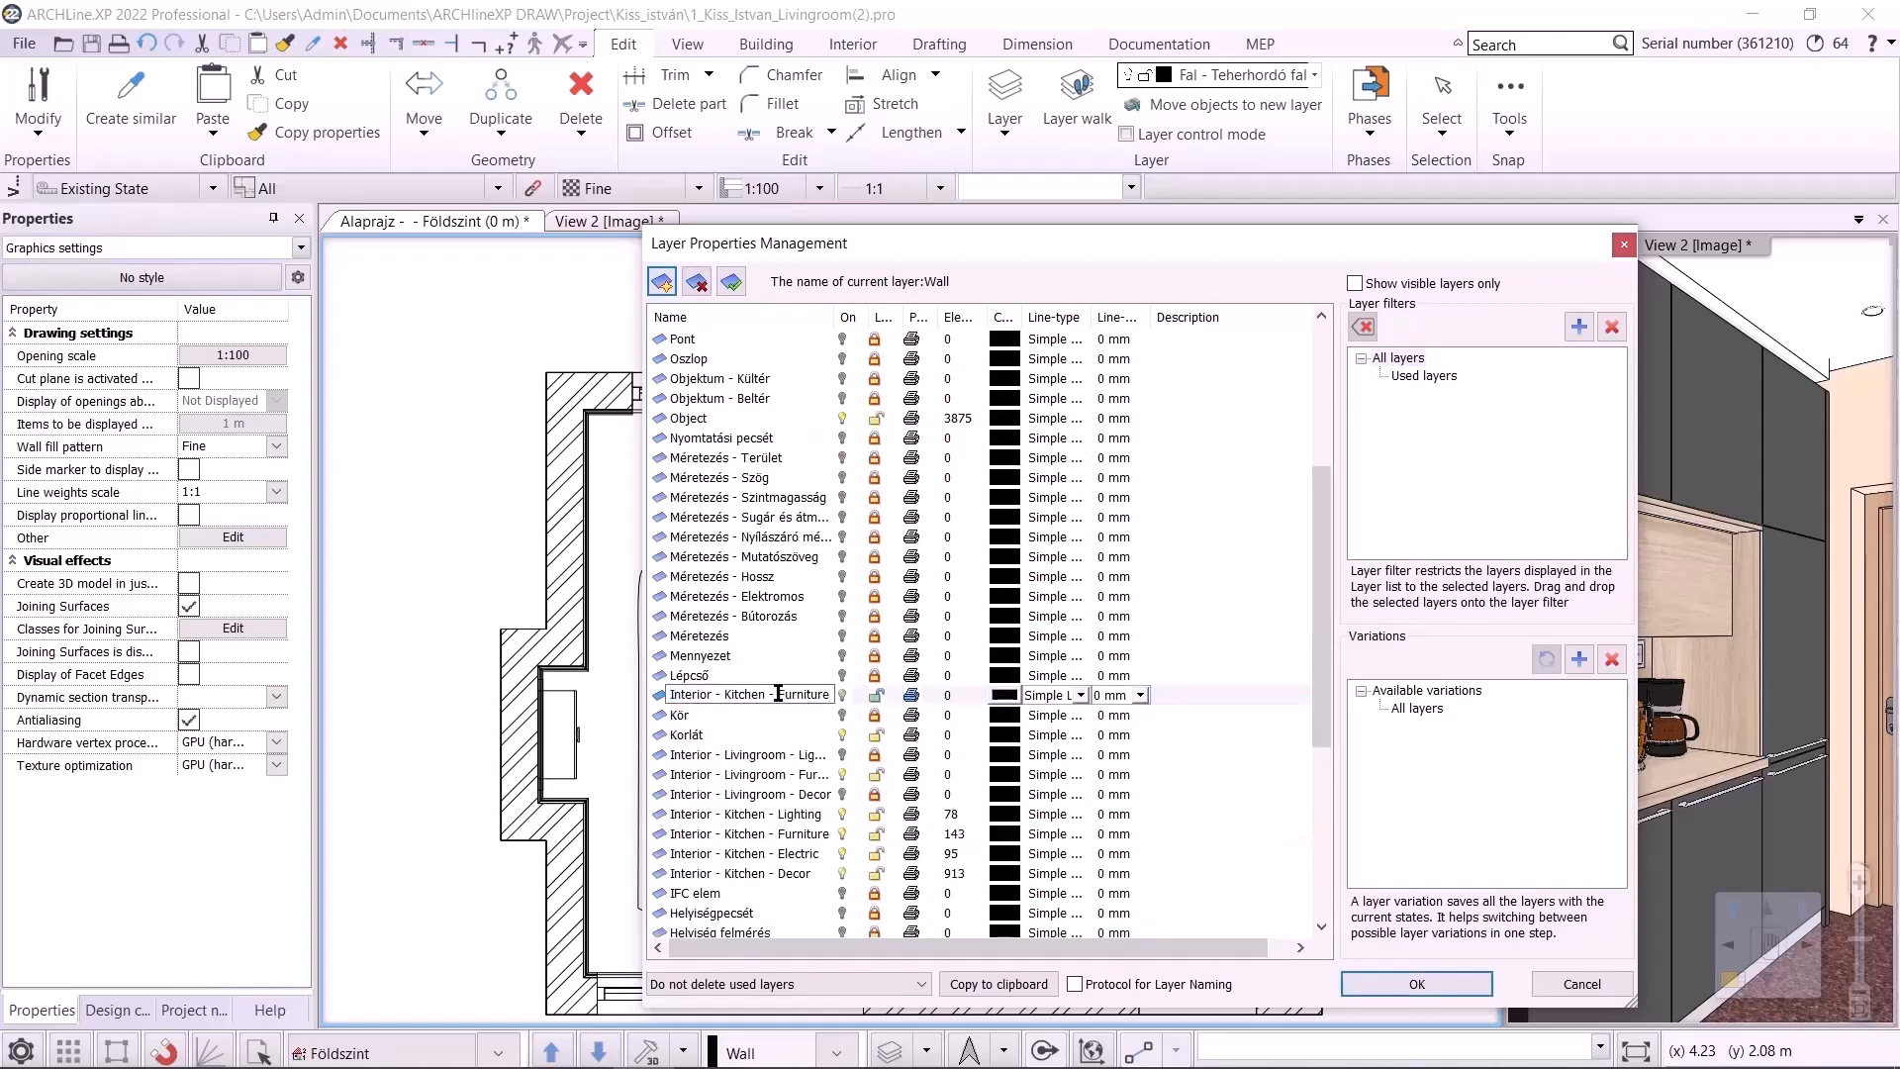
{"action": "double_click", "coordinate": [760, 694]}
{"action": "type", "text": "Diningroom"}
{"action": "key", "text": "Return"}
Create another new layer named Interior - Diningroom - Decor and close the layer manager
{"action": "left_click", "coordinate": [662, 282]}
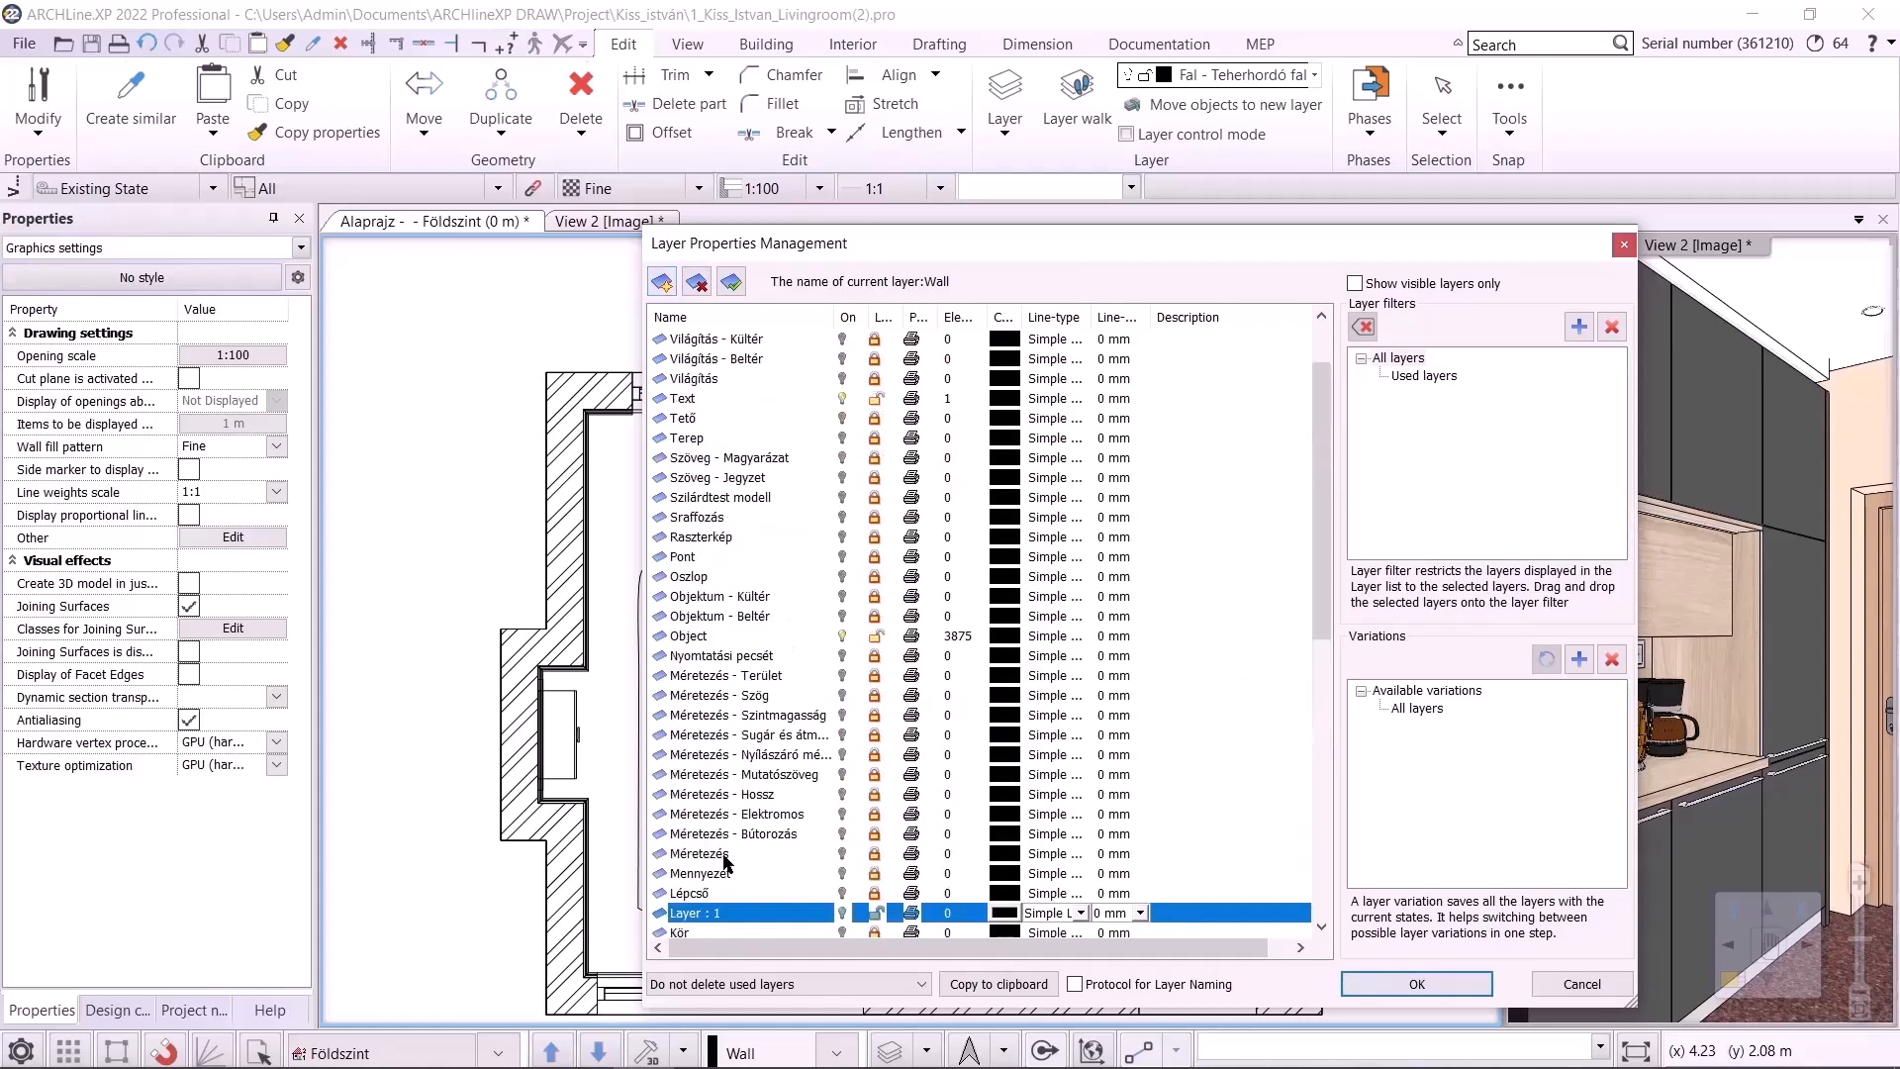
{"action": "type", "text": "Interior - Kitchen - Furniture"}
{"action": "left_click_drag", "start_coordinate": [767, 906], "coordinate": [727, 906]}
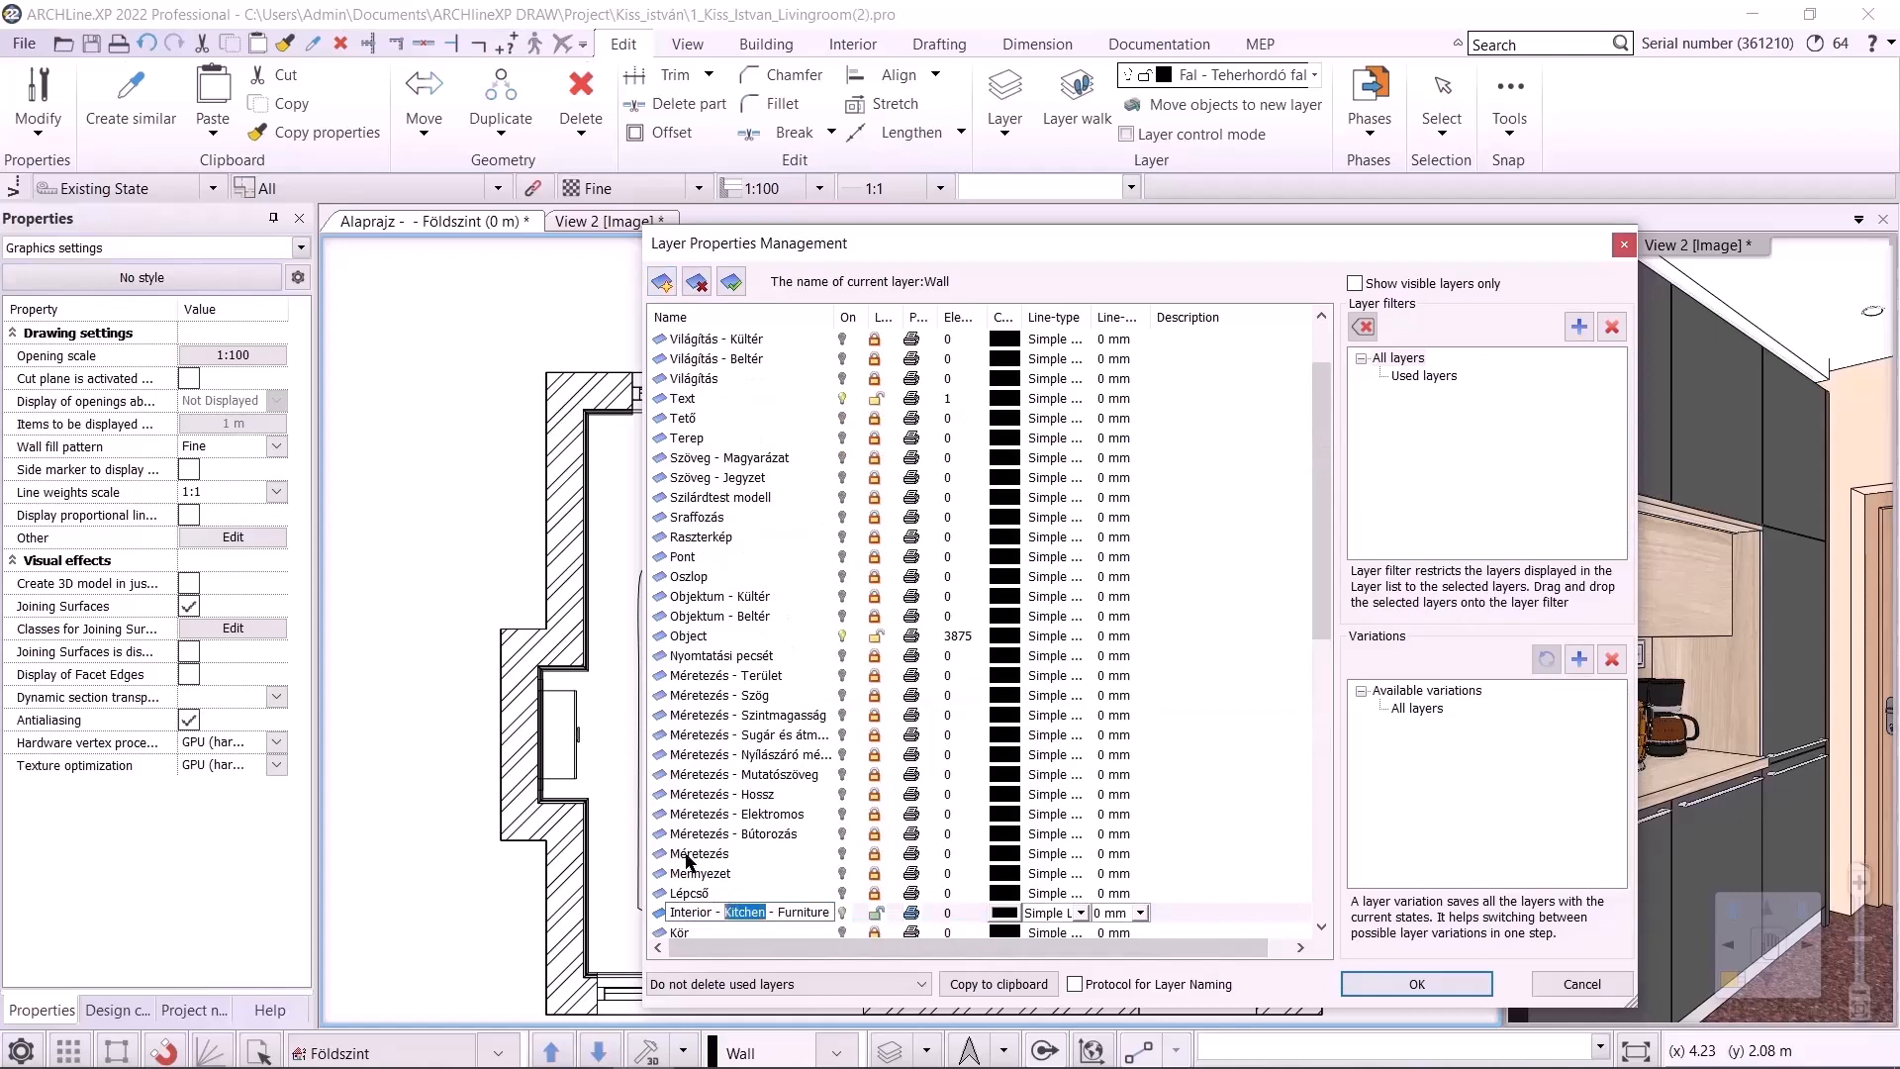
{"action": "type", "text": "Diningroom"}
{"action": "left_click_drag", "start_coordinate": [801, 912], "coordinate": [915, 919]}
{"action": "type", "text": "Decor"}
{"action": "key", "text": "Return"}
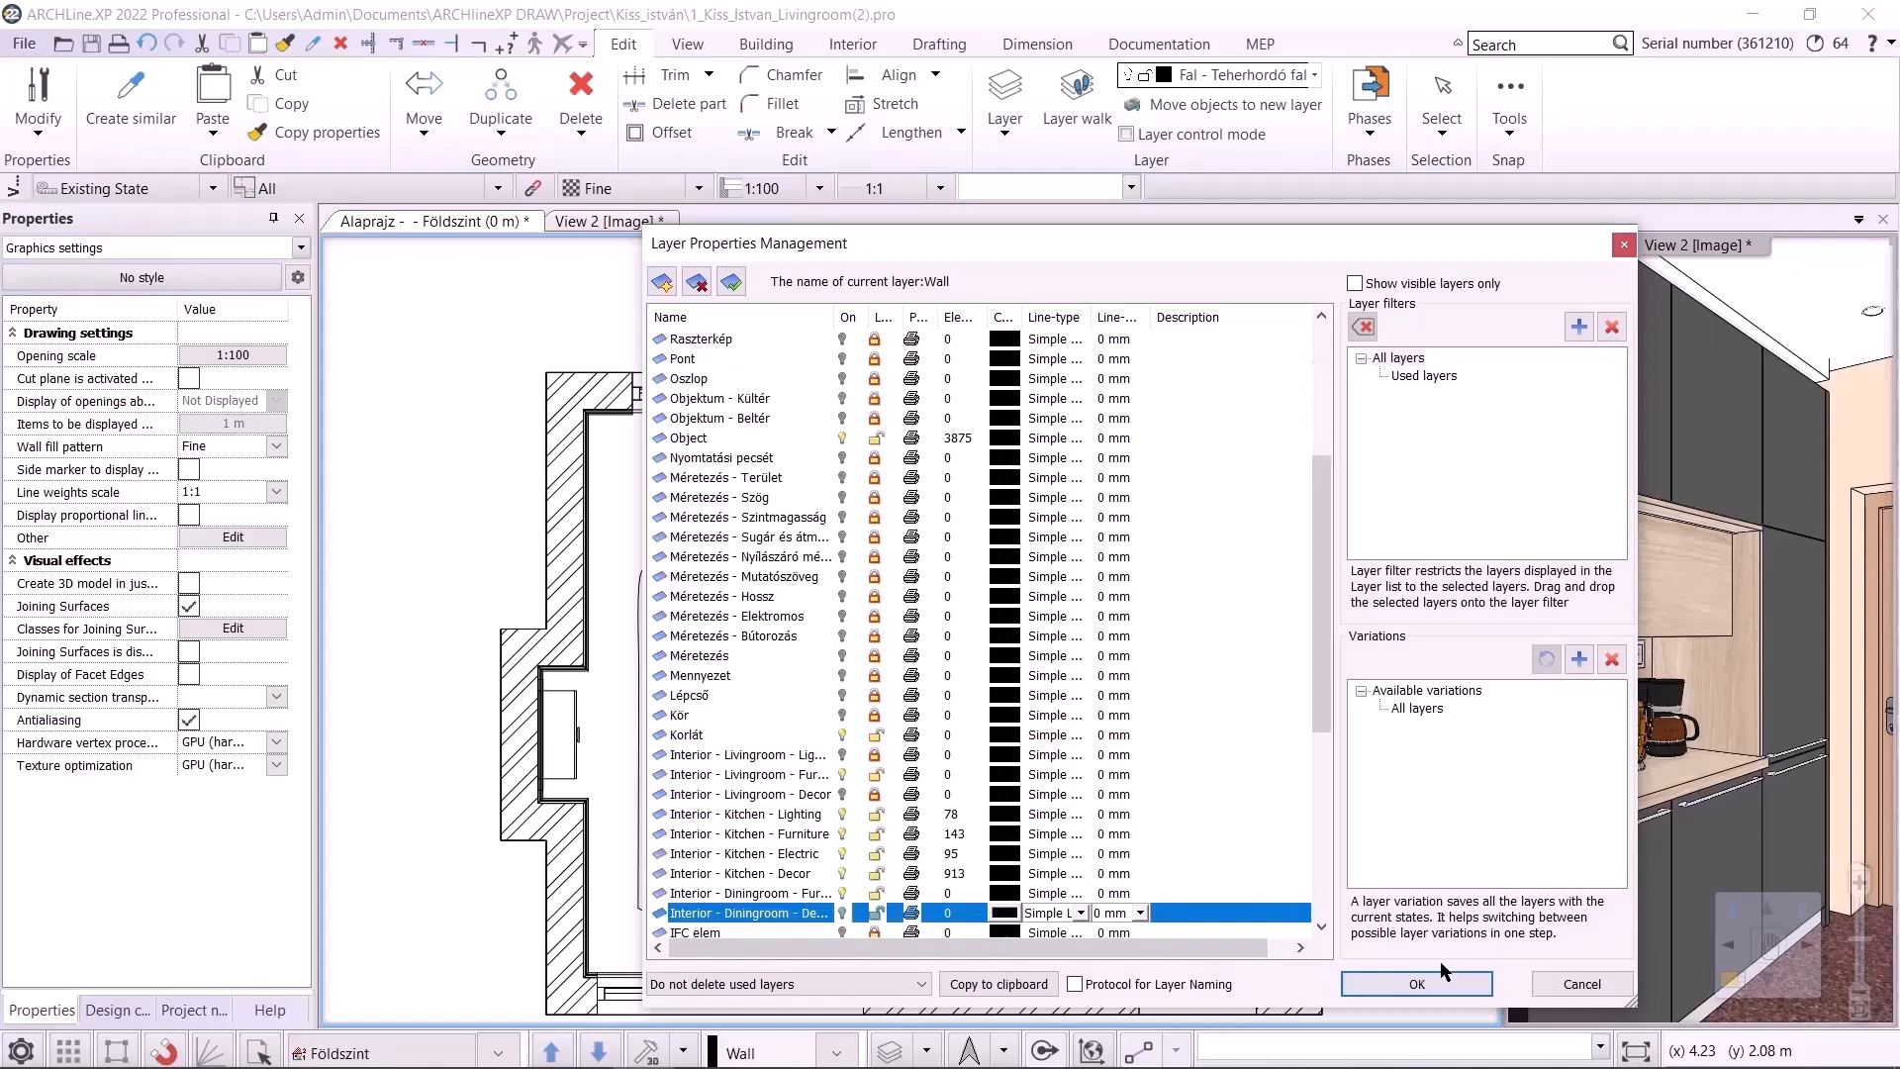
{"action": "left_click", "coordinate": [1420, 983]}
Assign the living room sofa, armchairs, coffee table and TV unit to the Interior - Livingroom - Furniture layer
{"action": "middle_click_drag", "start_coordinate": [1021, 418], "coordinate": [911, 362]}
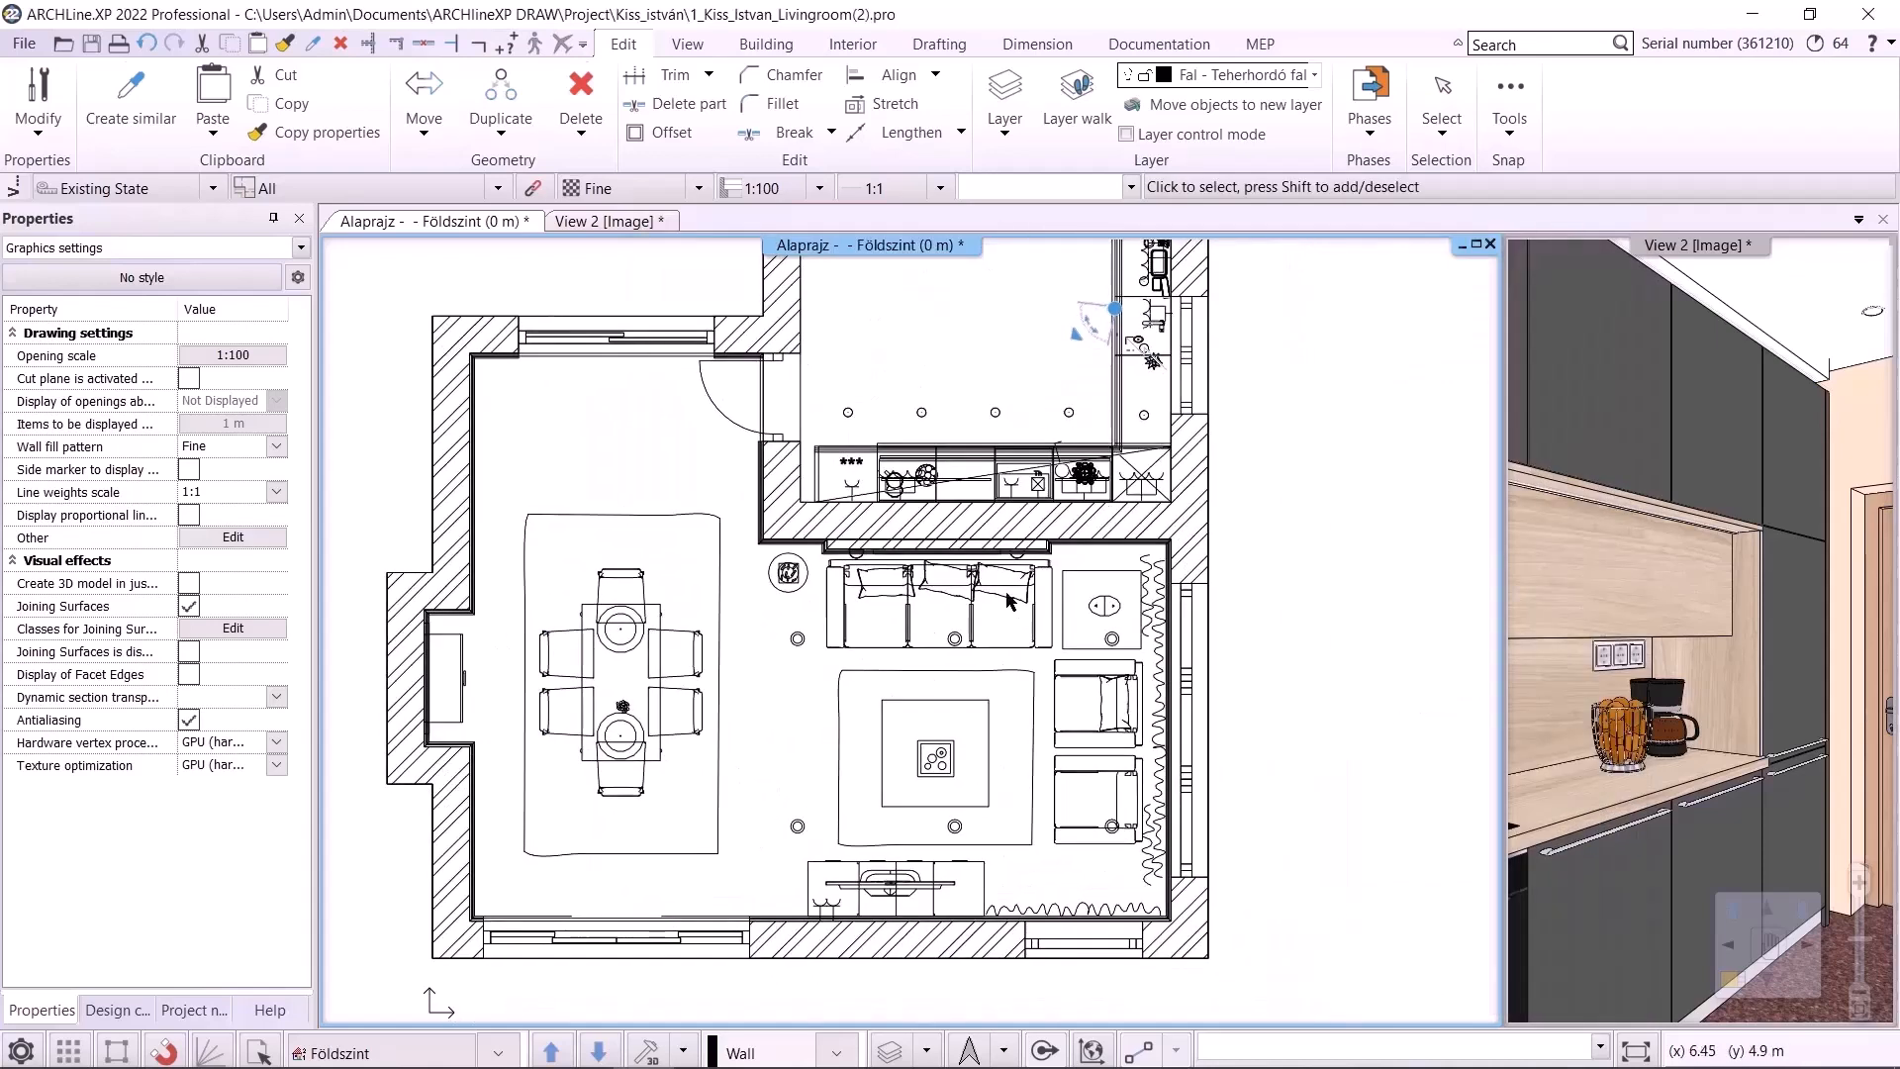
{"action": "scroll", "coordinate": [1157, 782], "scroll_direction": "up", "scroll_amount": 3}
{"action": "middle_click_drag", "start_coordinate": [896, 616], "coordinate": [882, 602]}
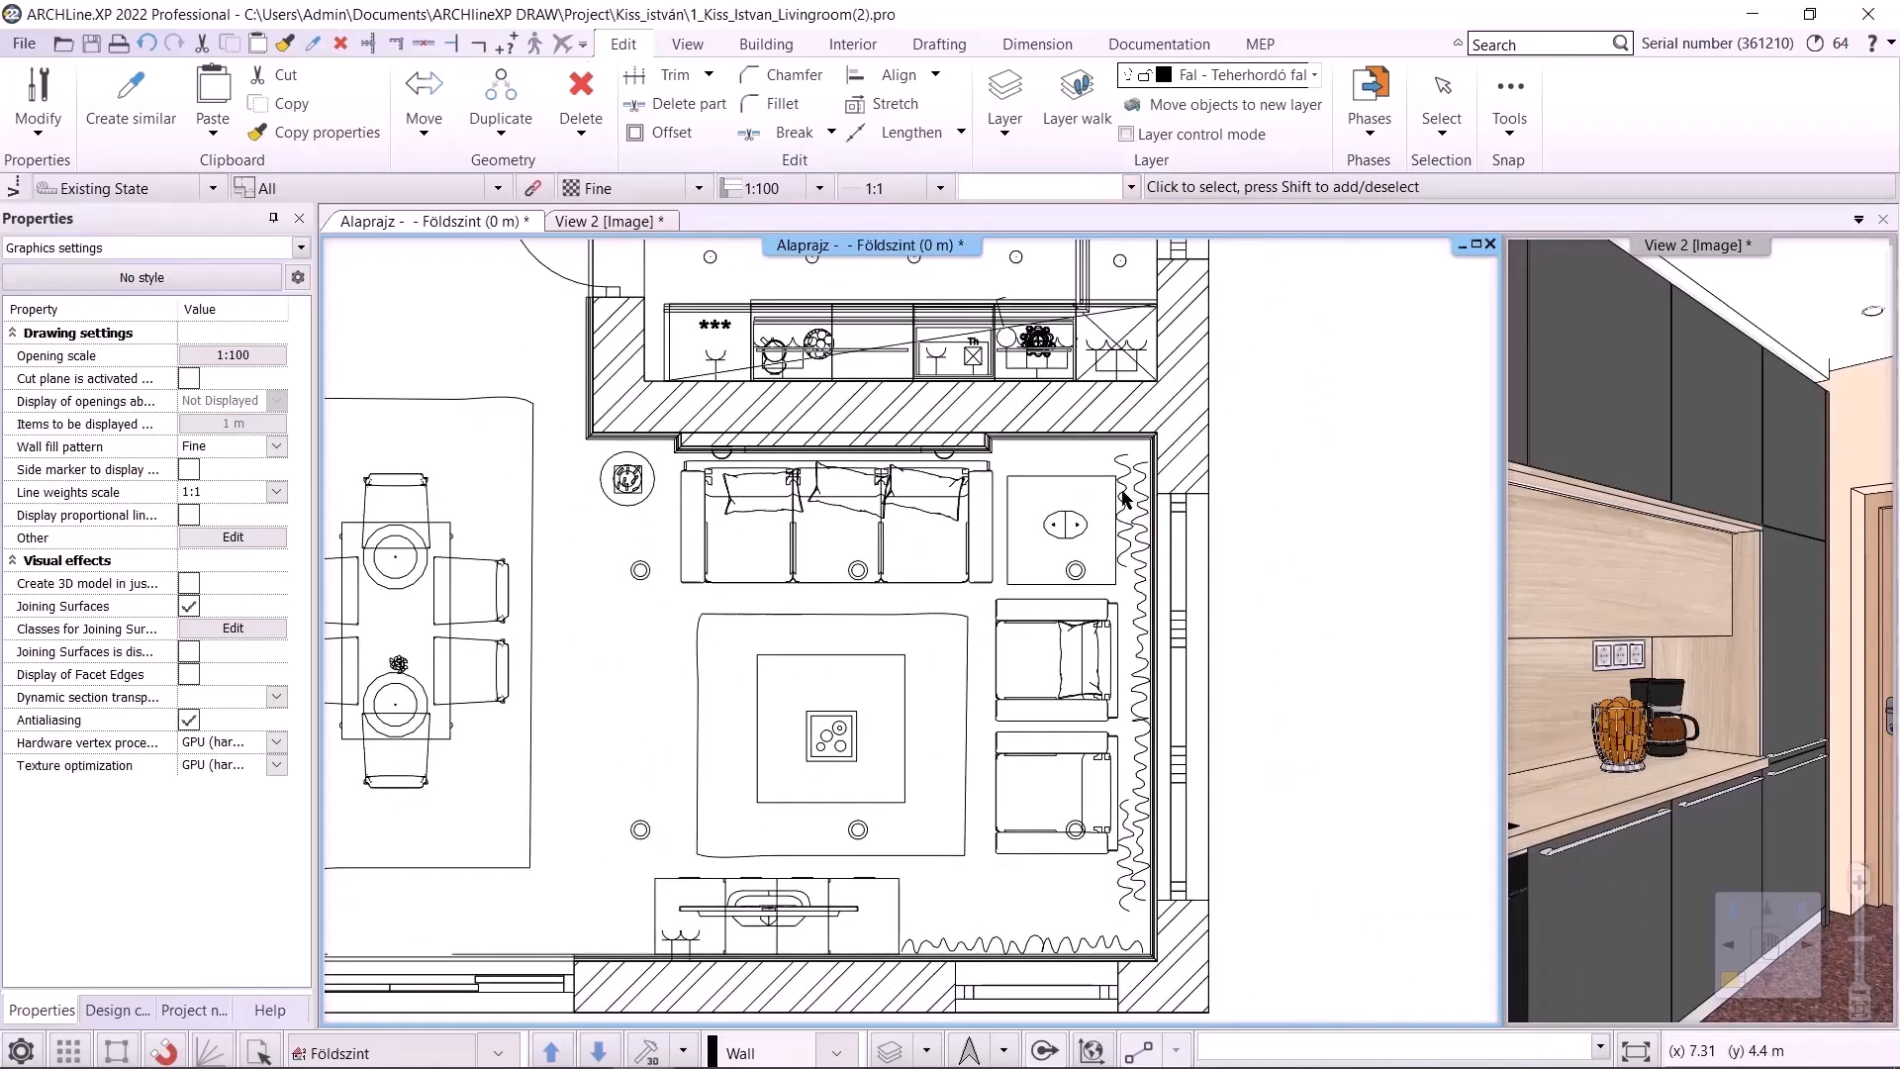
{"action": "left_click", "coordinate": [952, 547]}
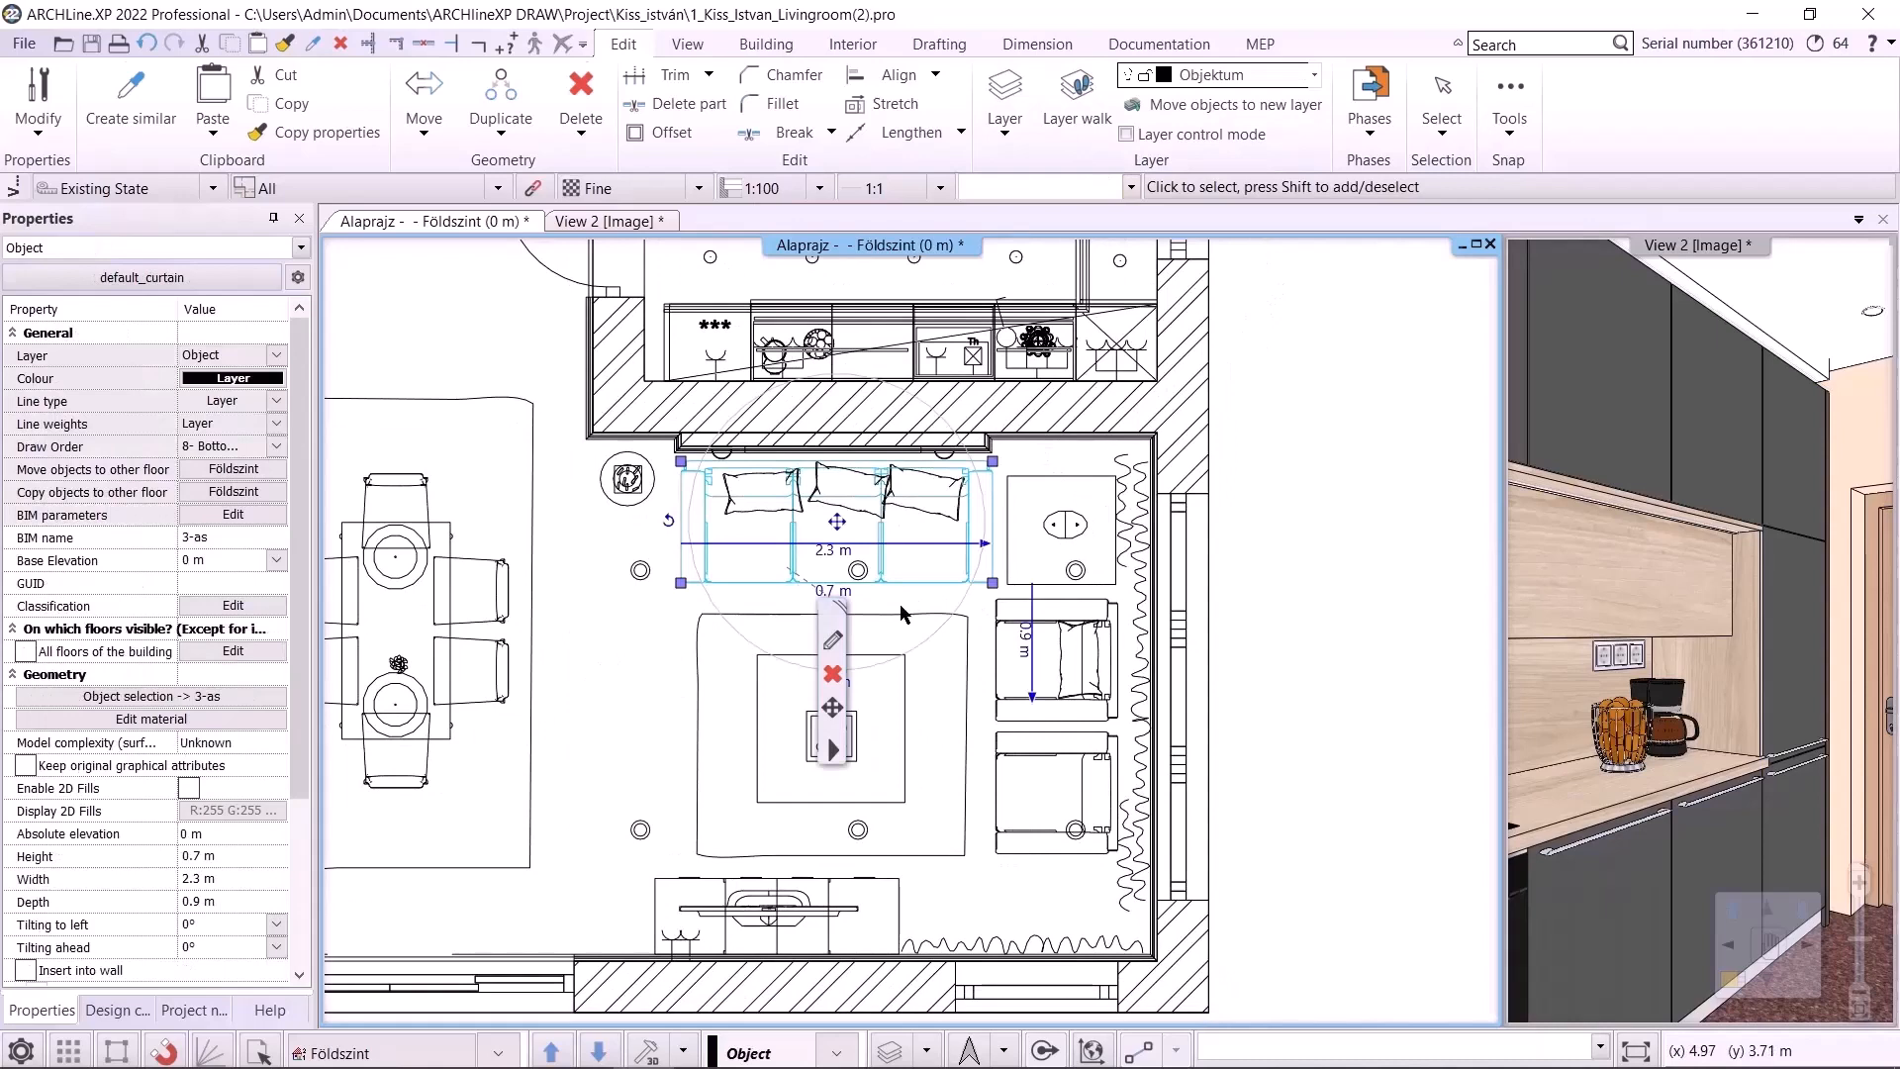
{"action": "left_click", "coordinate": [1055, 626], "text": "shift"}
{"action": "left_click", "coordinate": [1003, 773], "text": "shift"}
{"action": "left_click", "coordinate": [894, 906], "text": "shift"}
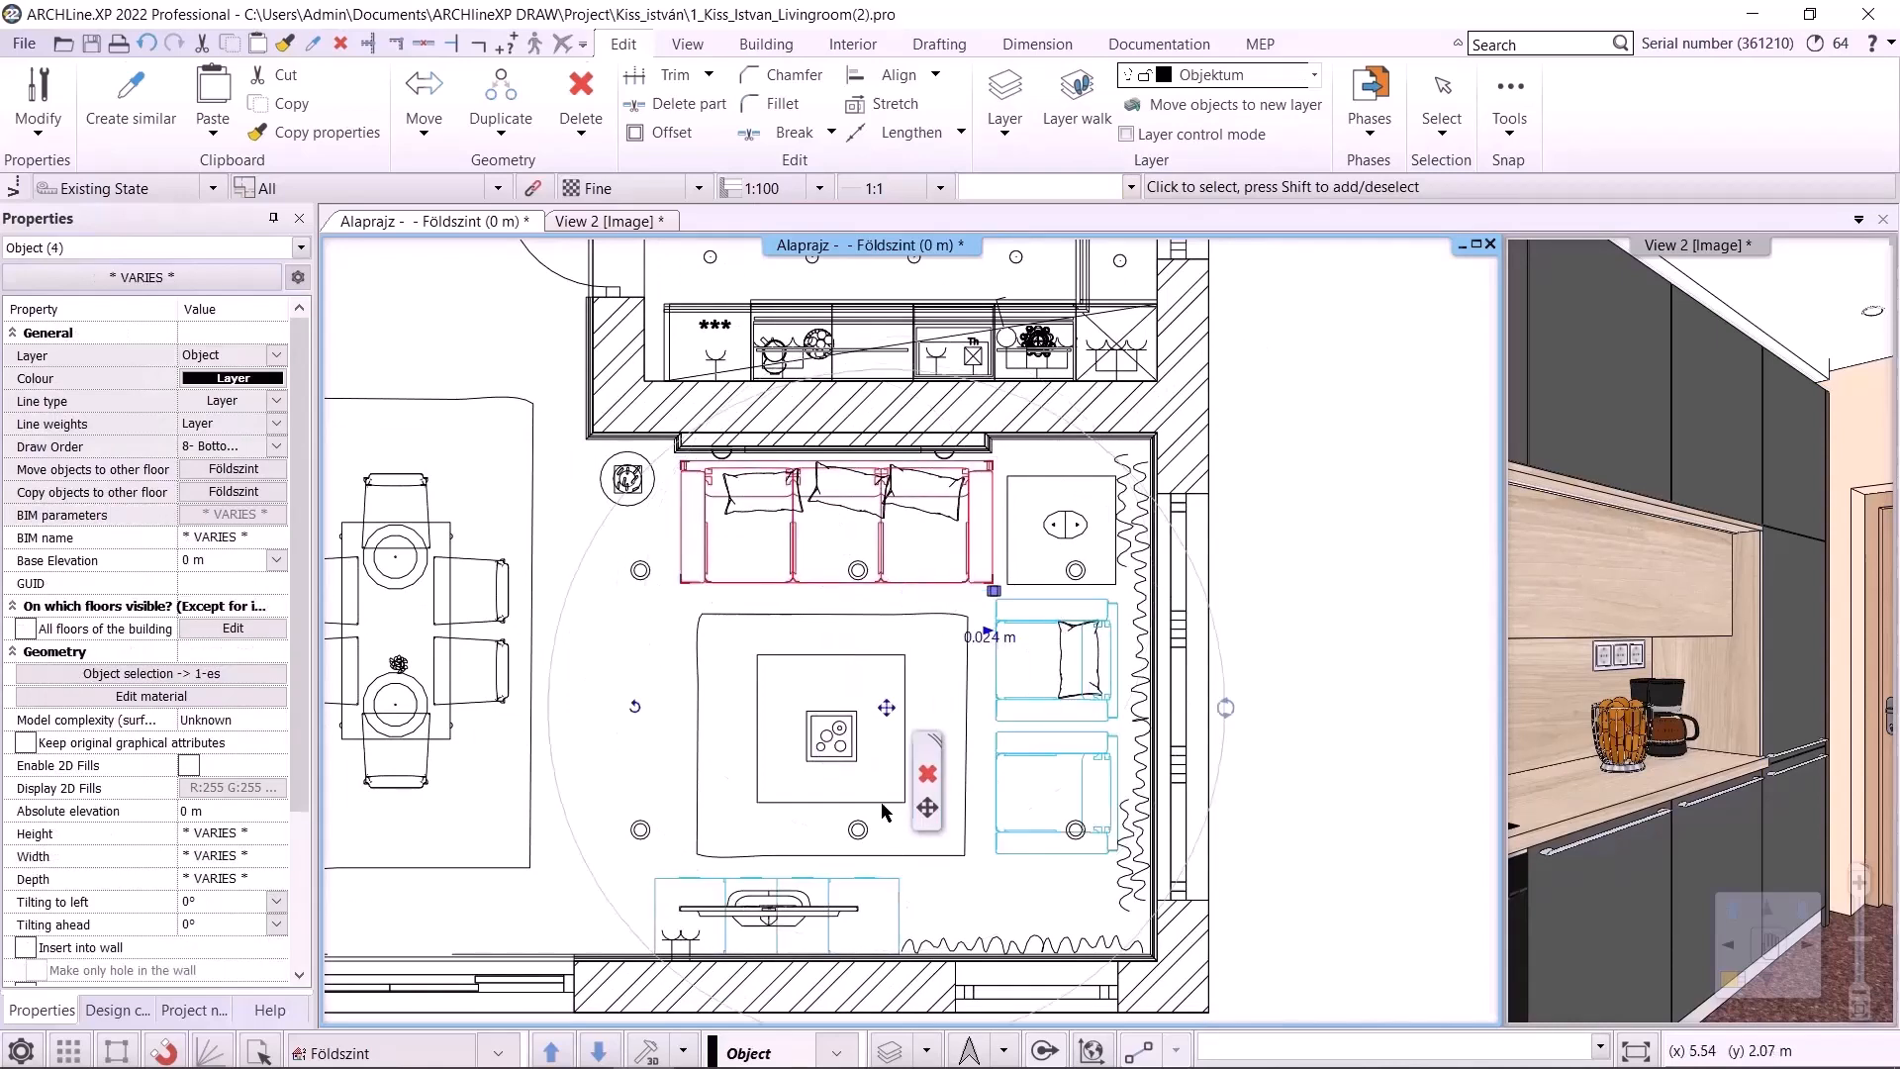
{"action": "left_click", "coordinate": [889, 803], "text": "shift"}
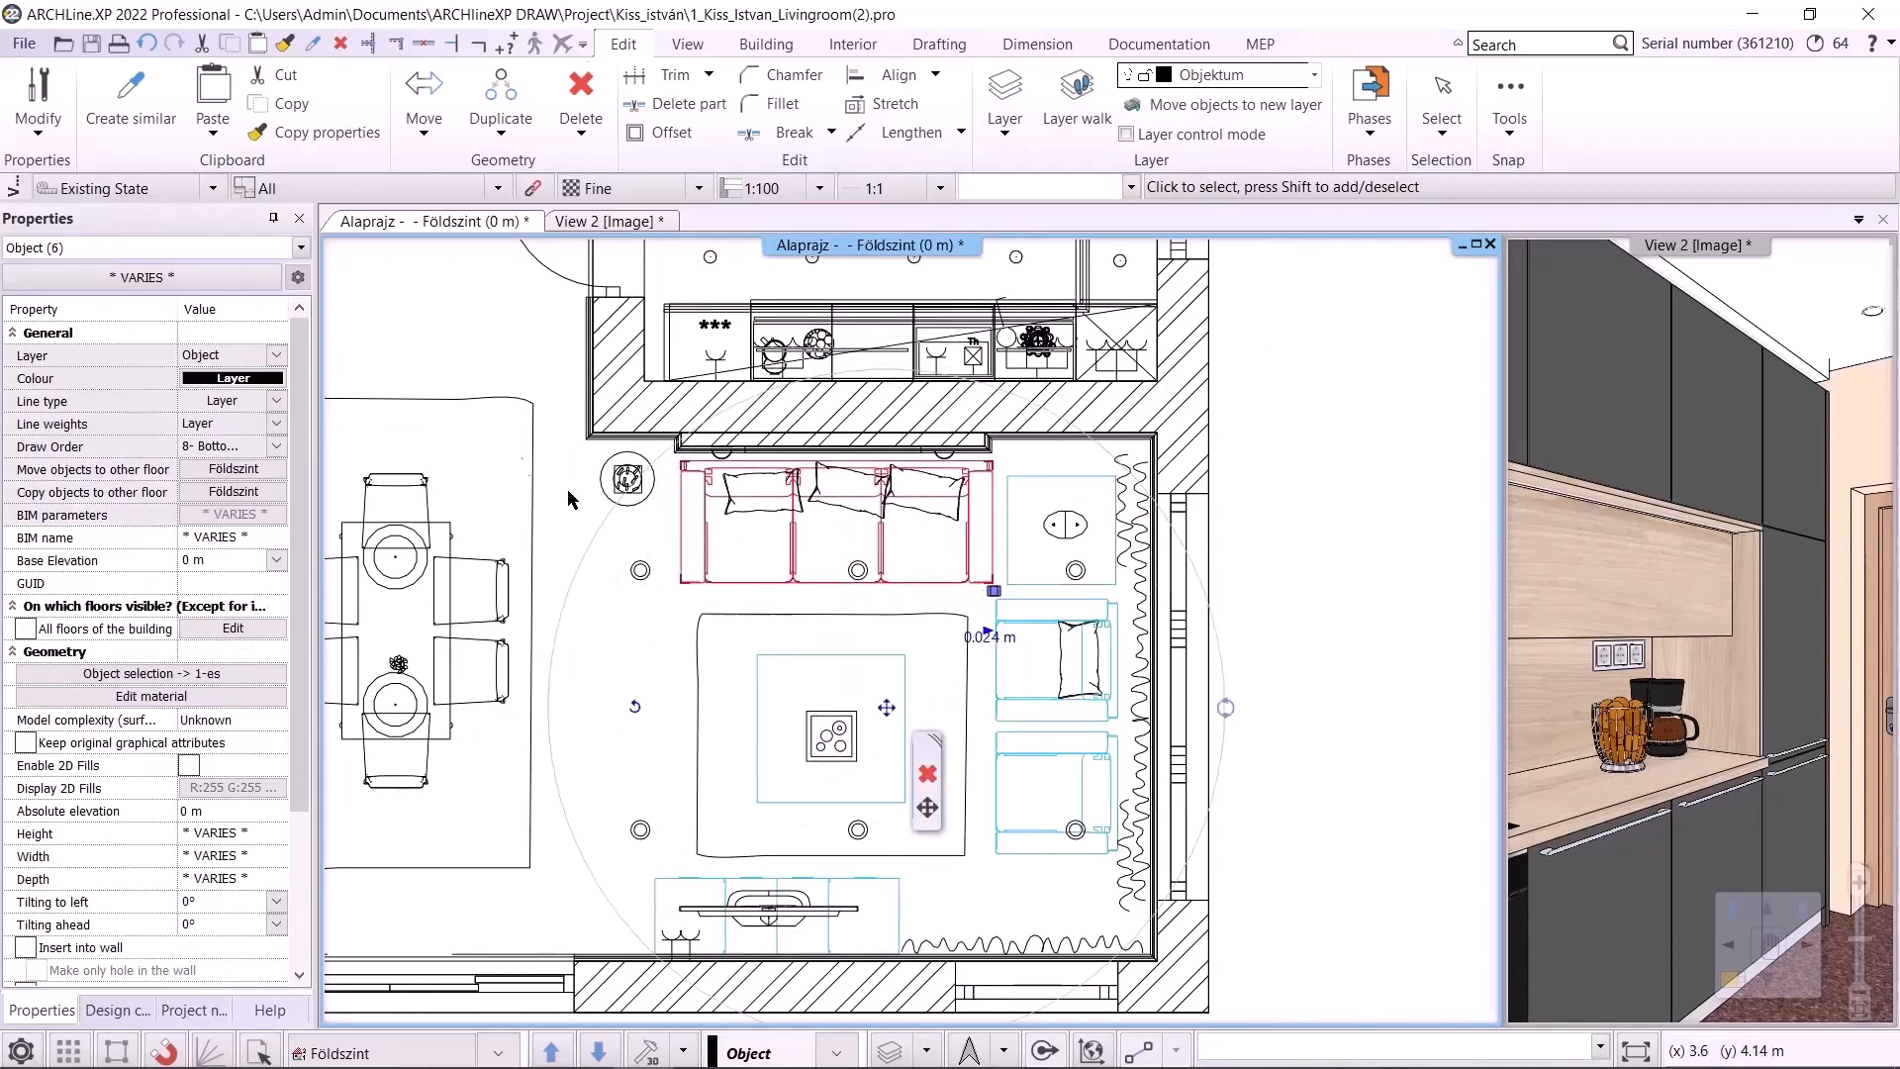
{"action": "left_click", "coordinate": [275, 356]}
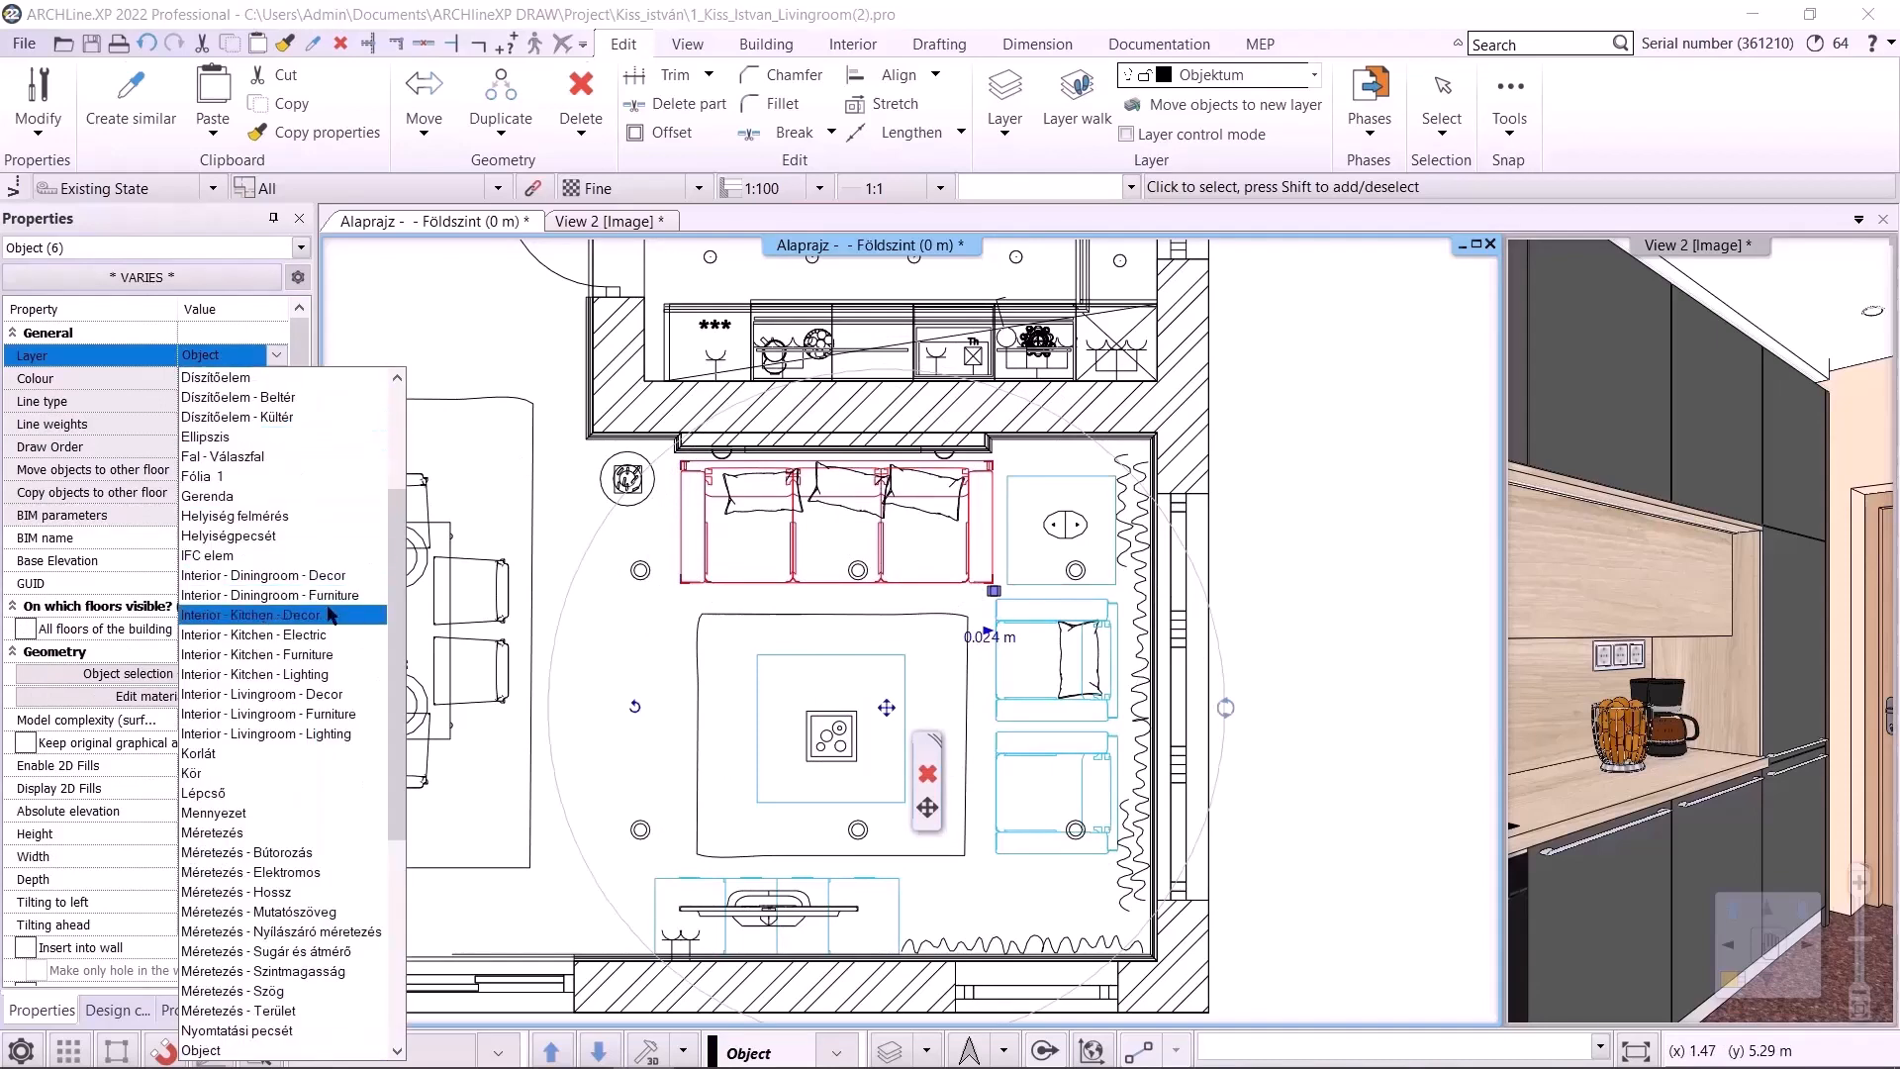
{"action": "left_click", "coordinate": [327, 714]}
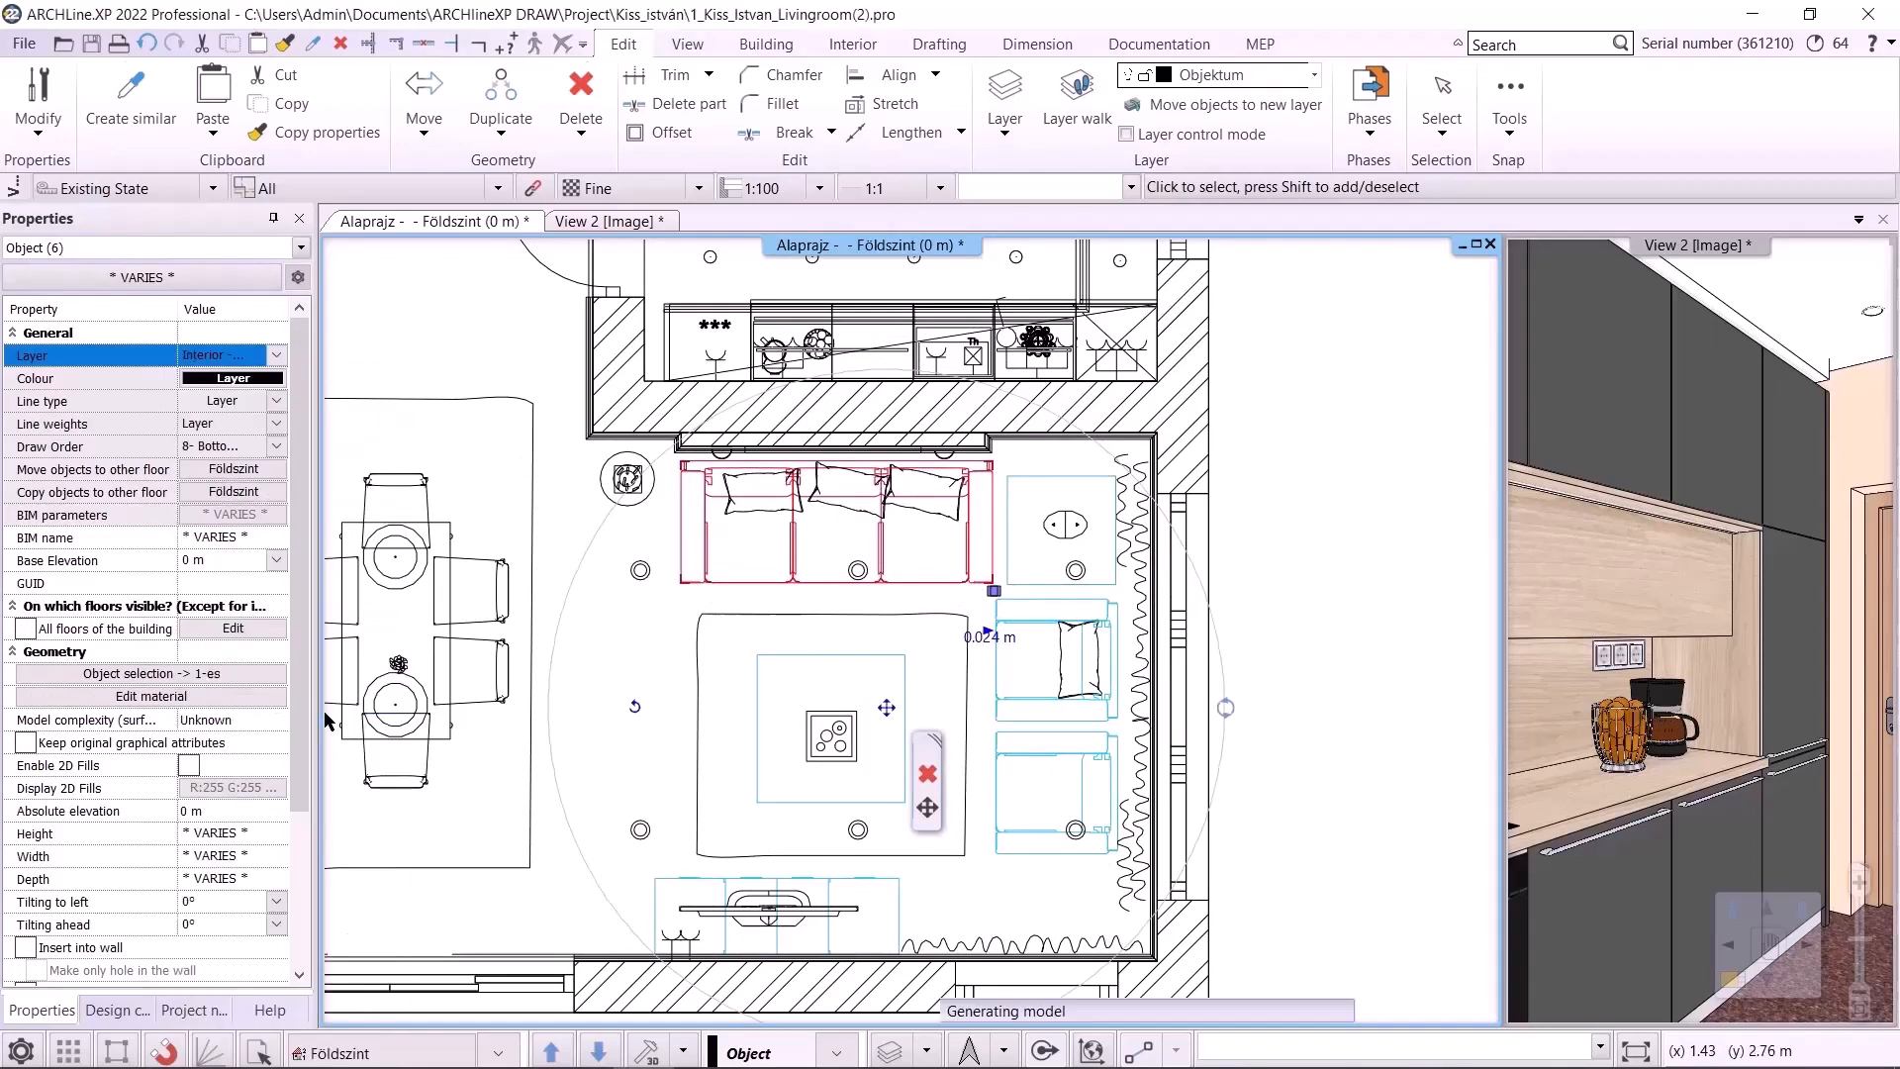
Move the living room rug, candle, lamp, curtains and TV decor to the Interior - Livingroom - Decor layer
{"action": "left_click", "coordinate": [773, 626]}
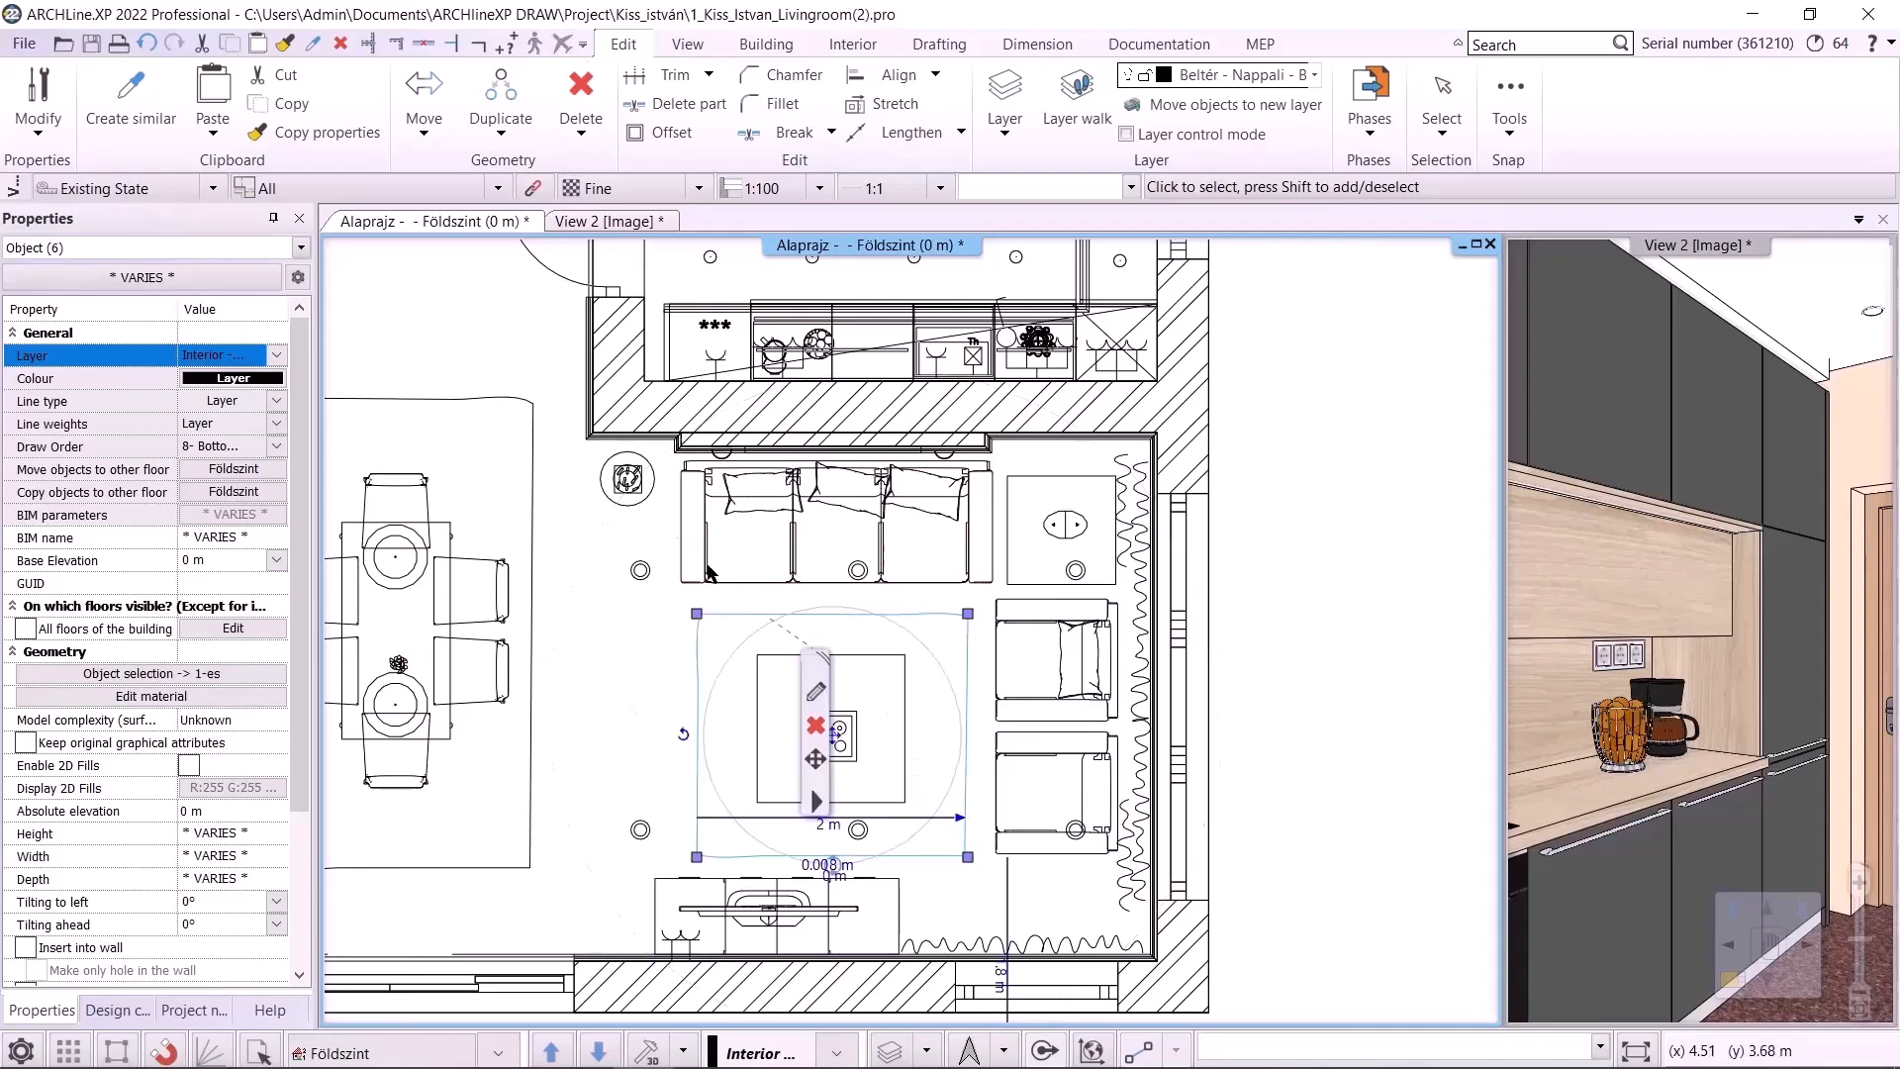
{"action": "left_click", "coordinate": [1058, 538], "text": "shift"}
{"action": "left_click", "coordinate": [1133, 557], "text": "shift"}
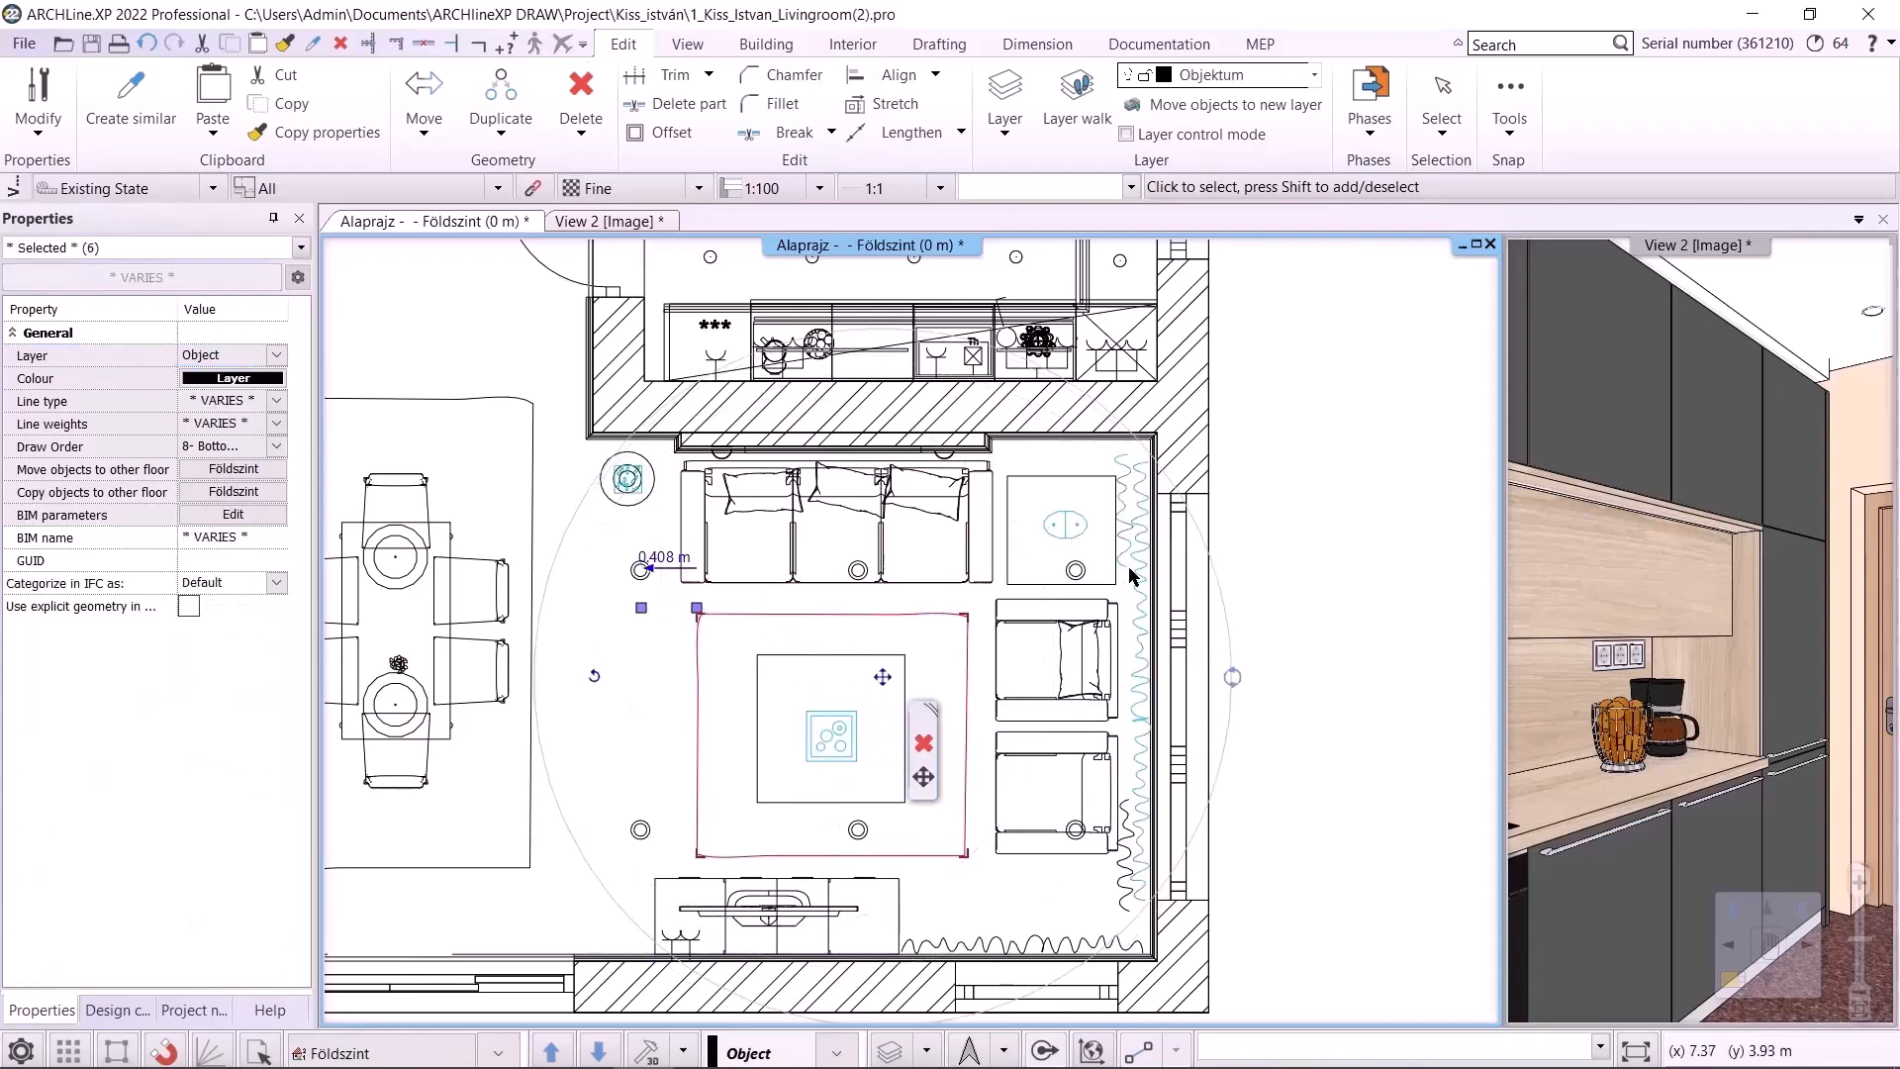
{"action": "left_click", "coordinate": [1118, 887], "text": "shift"}
{"action": "left_click", "coordinate": [1061, 935], "text": "shift"}
{"action": "left_click", "coordinate": [795, 911], "text": "shift"}
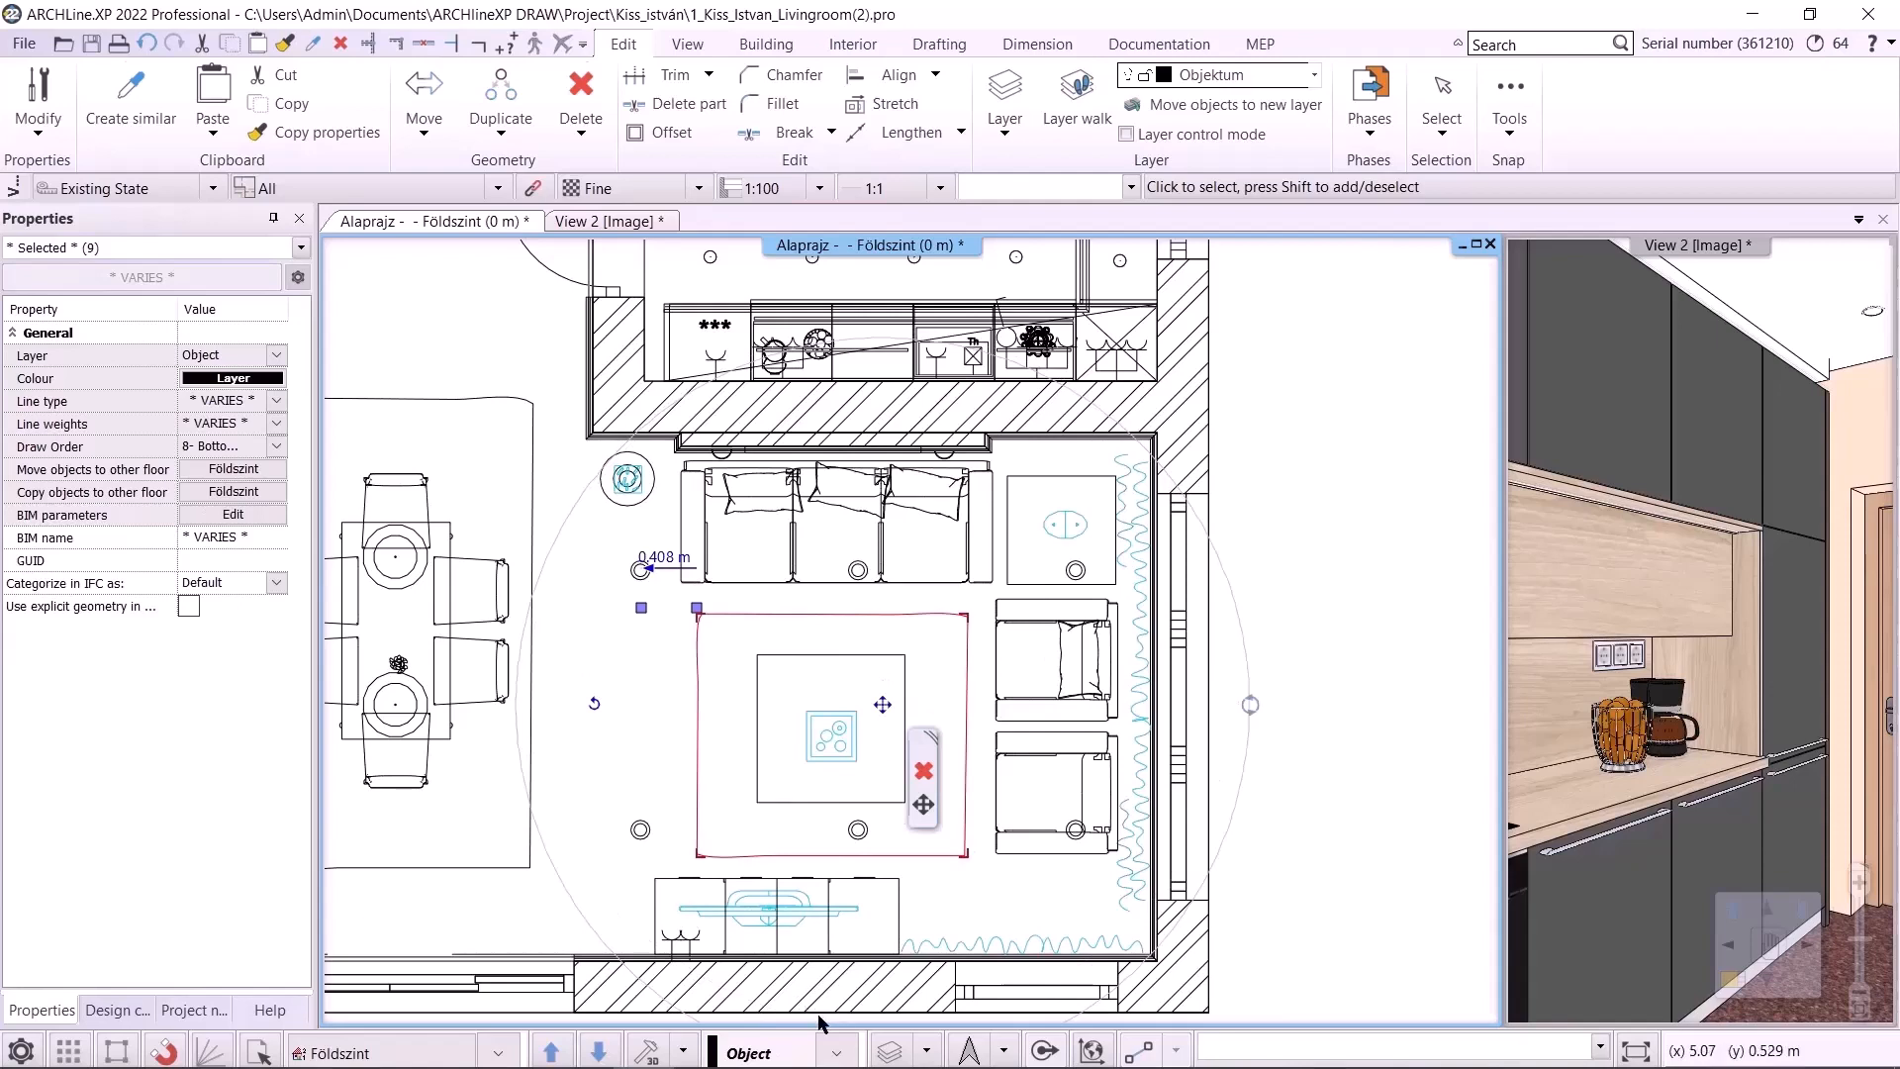
{"action": "left_click", "coordinate": [836, 1052]}
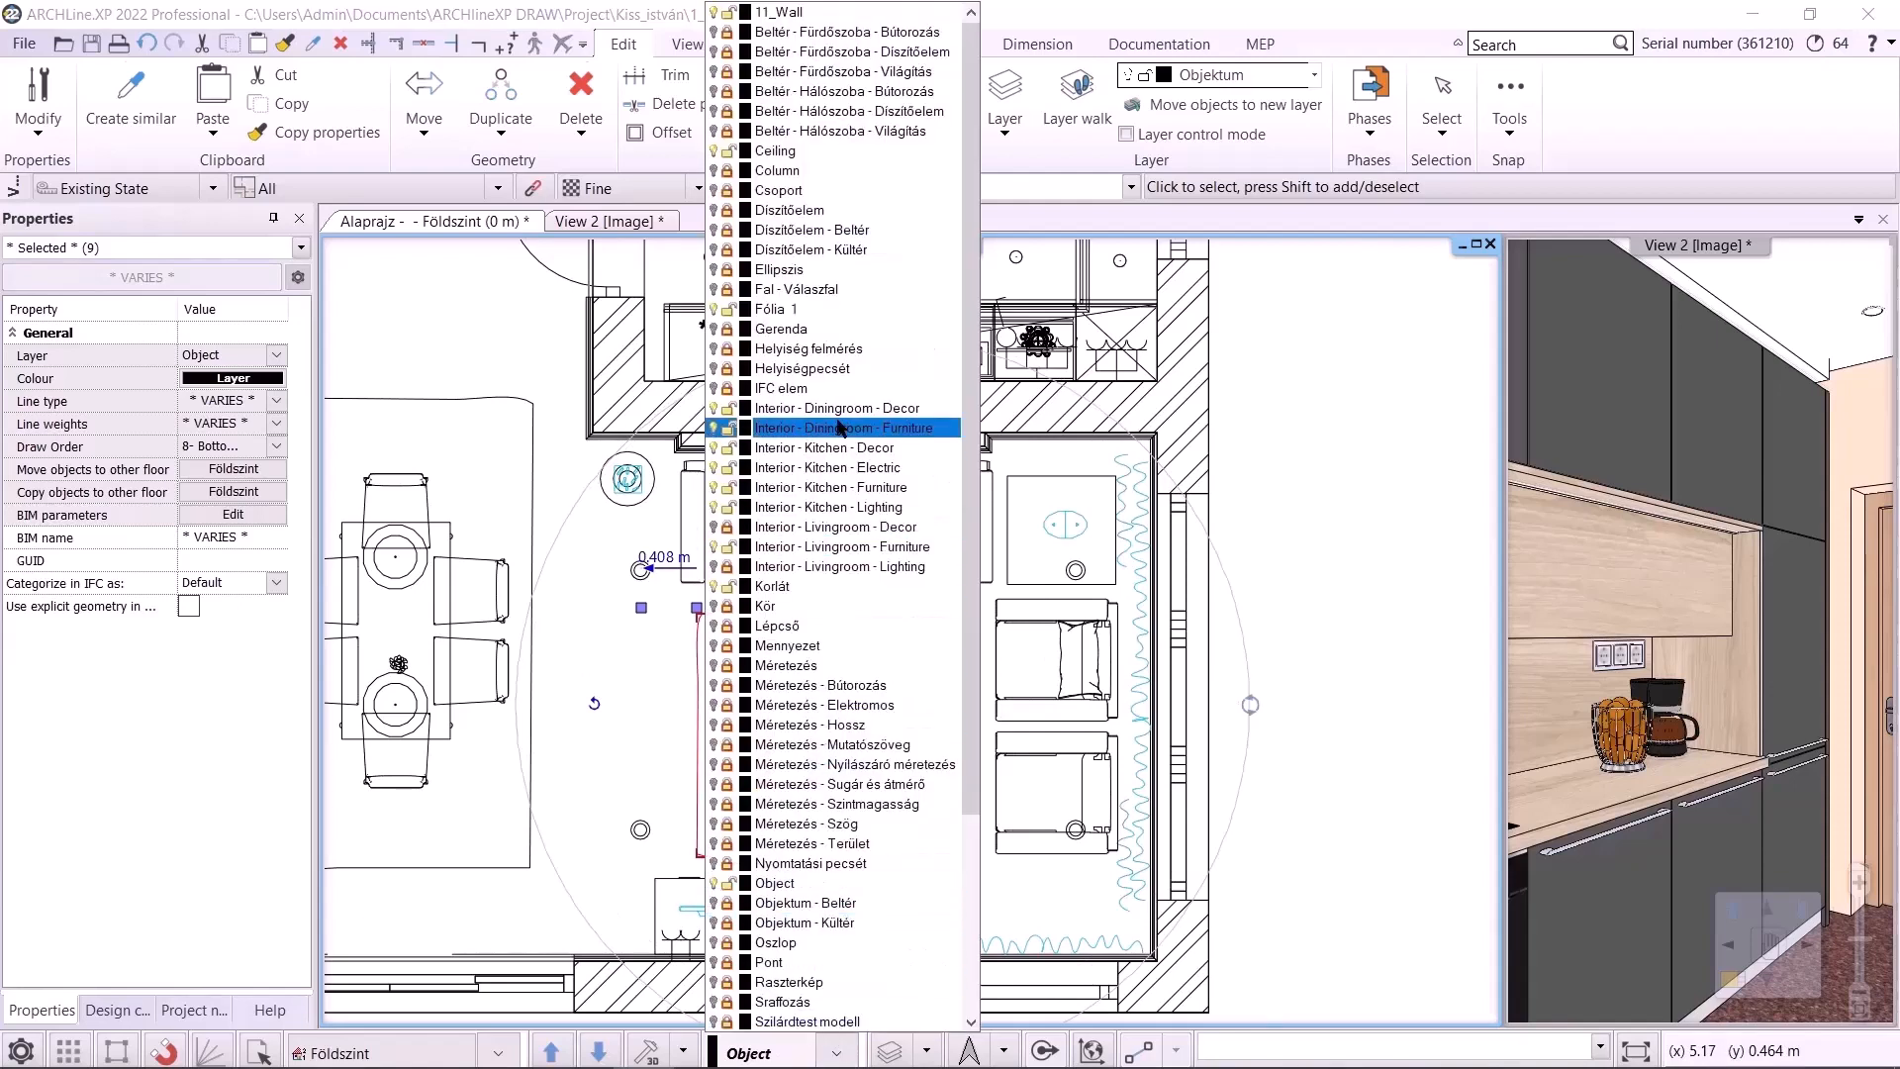
{"action": "left_click", "coordinate": [855, 530]}
{"action": "key", "text": "Escape"}
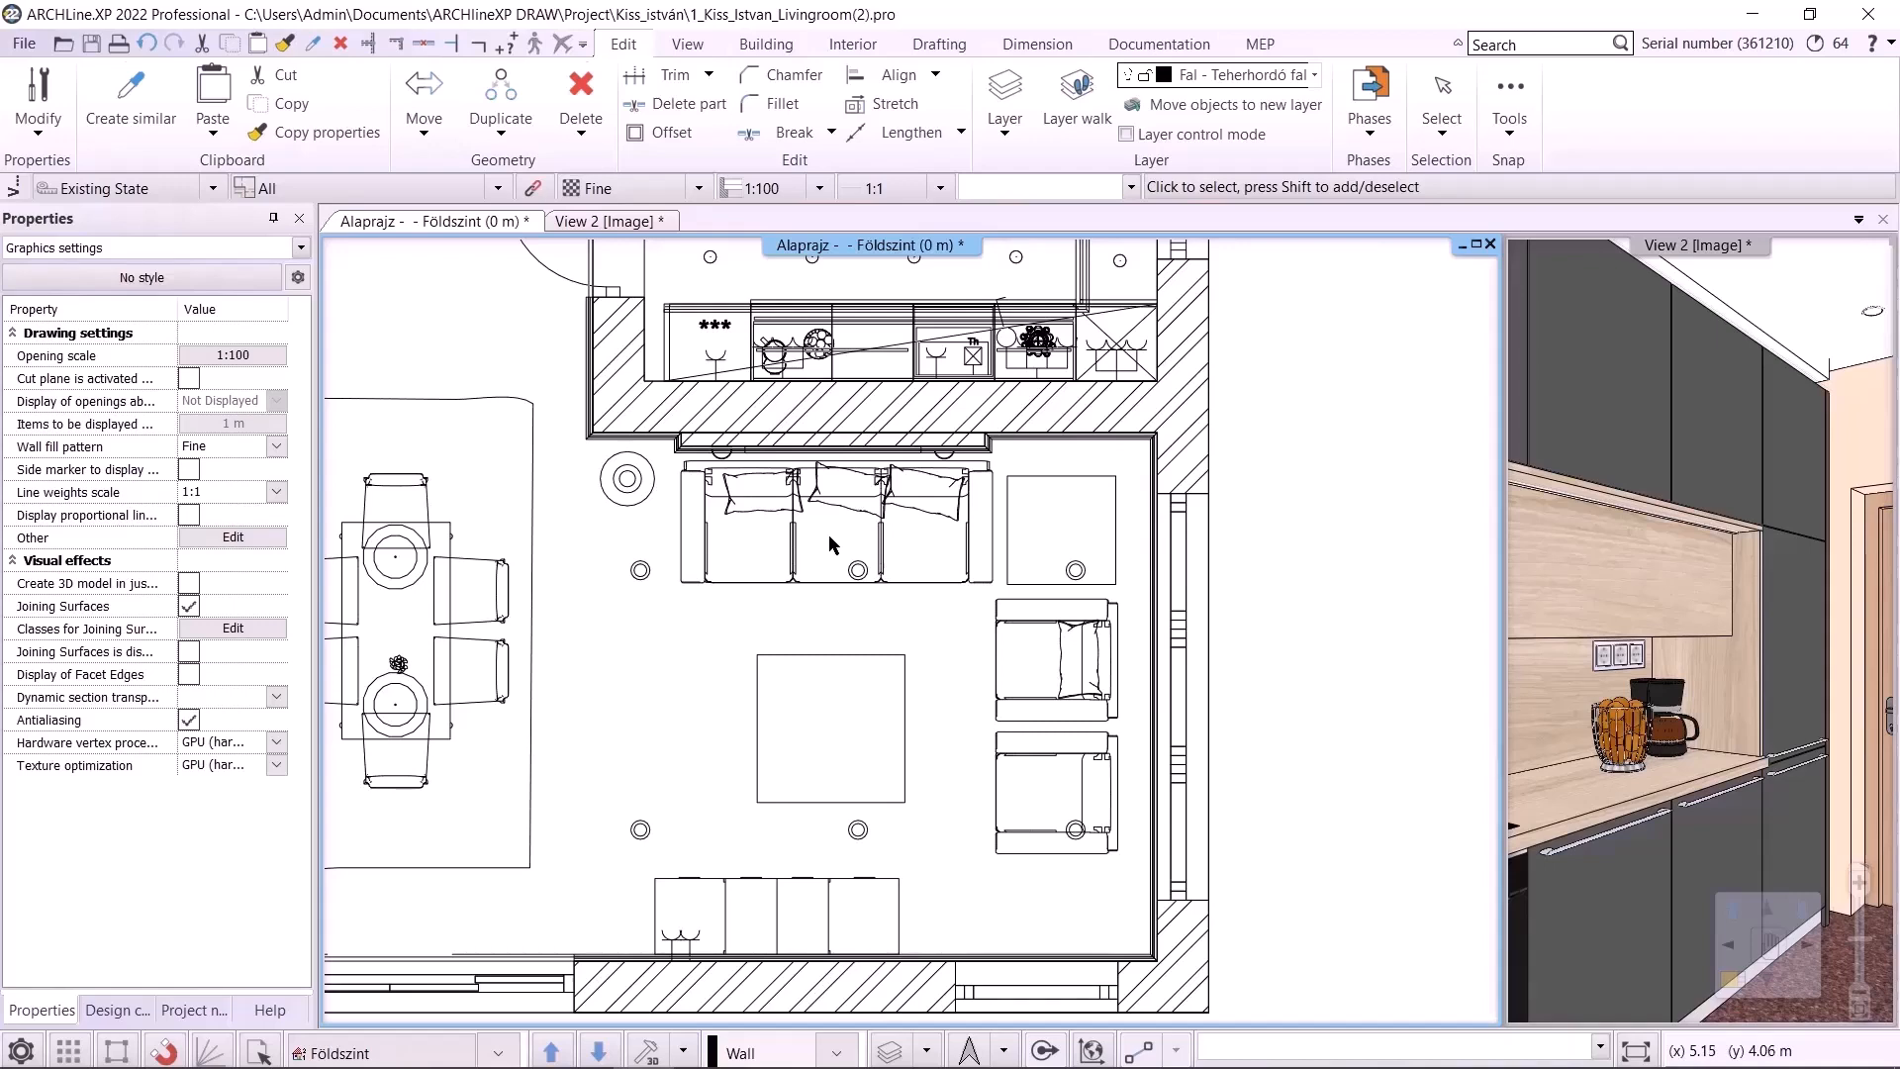
Assign the dining table and chairs to the Interior - Diningroom - Furniture layer
{"action": "middle_click_drag", "start_coordinate": [766, 607], "coordinate": [1073, 600]}
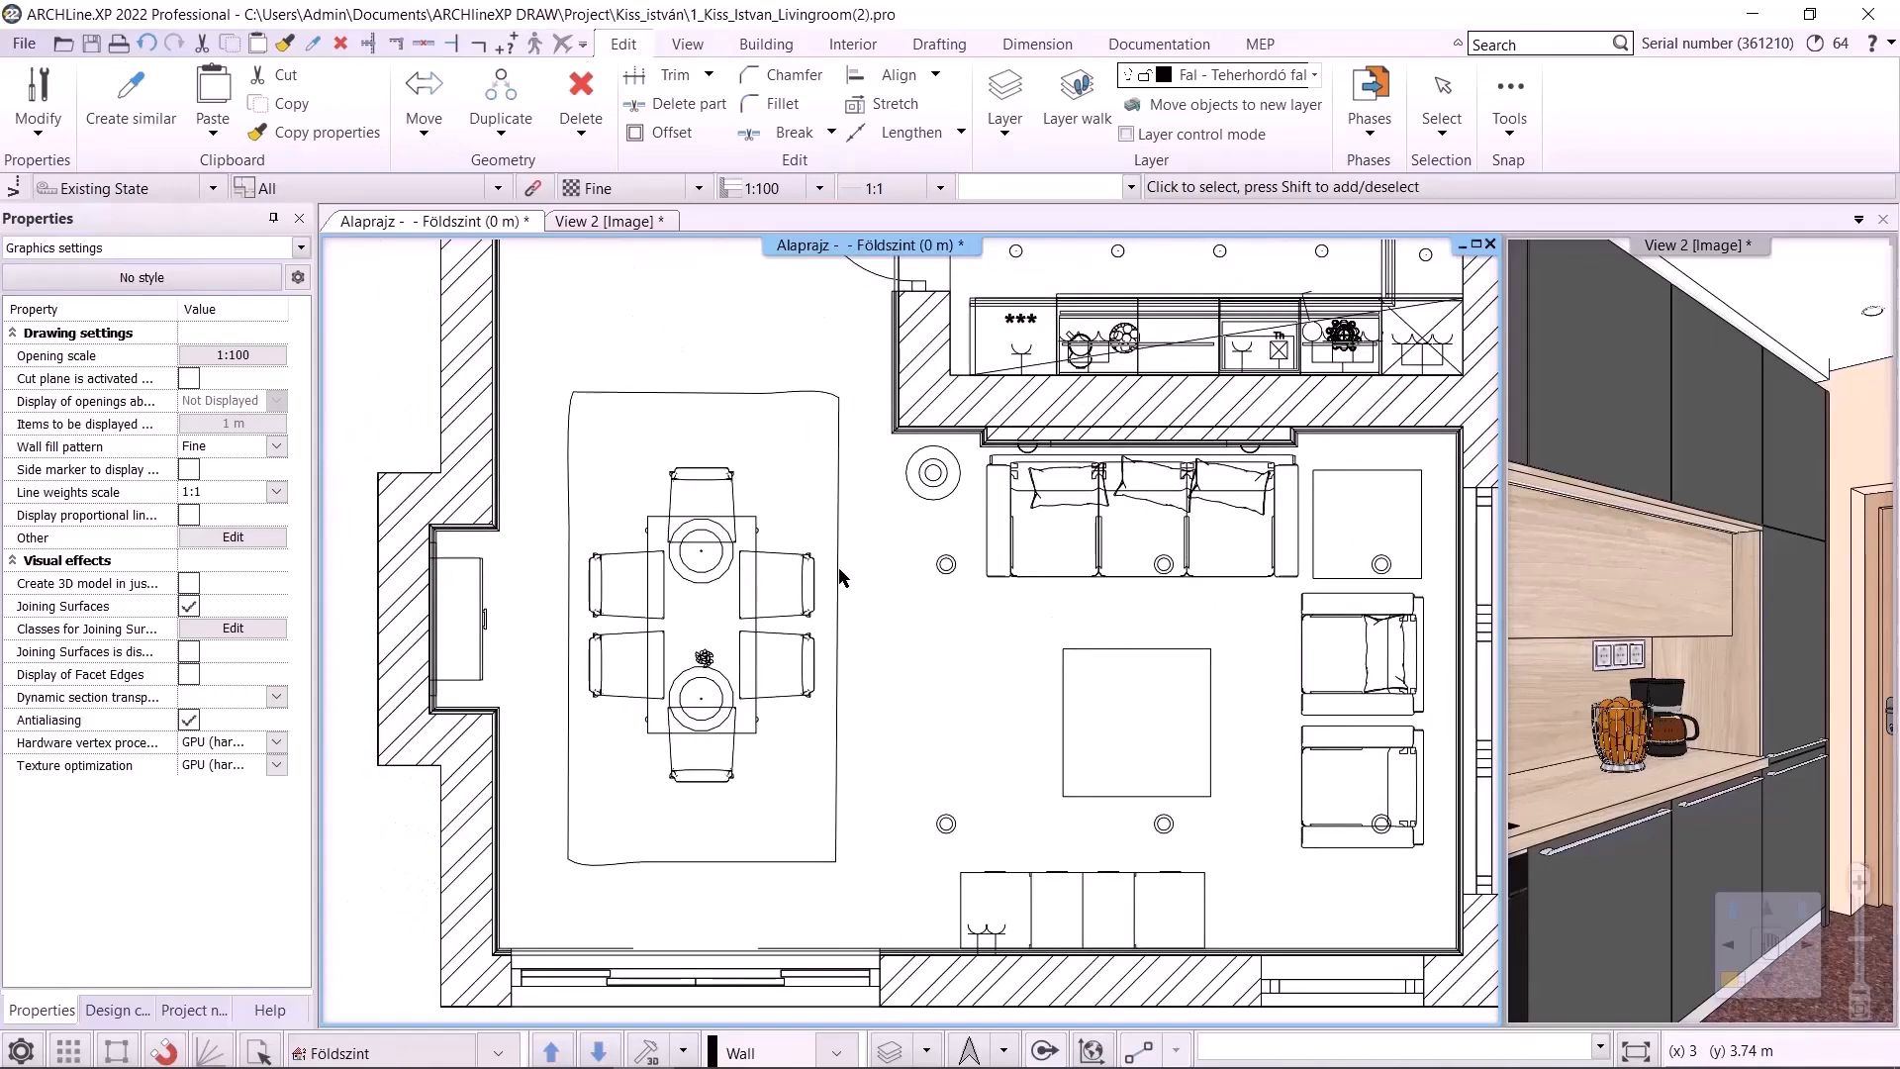
{"action": "left_click", "coordinate": [706, 488]}
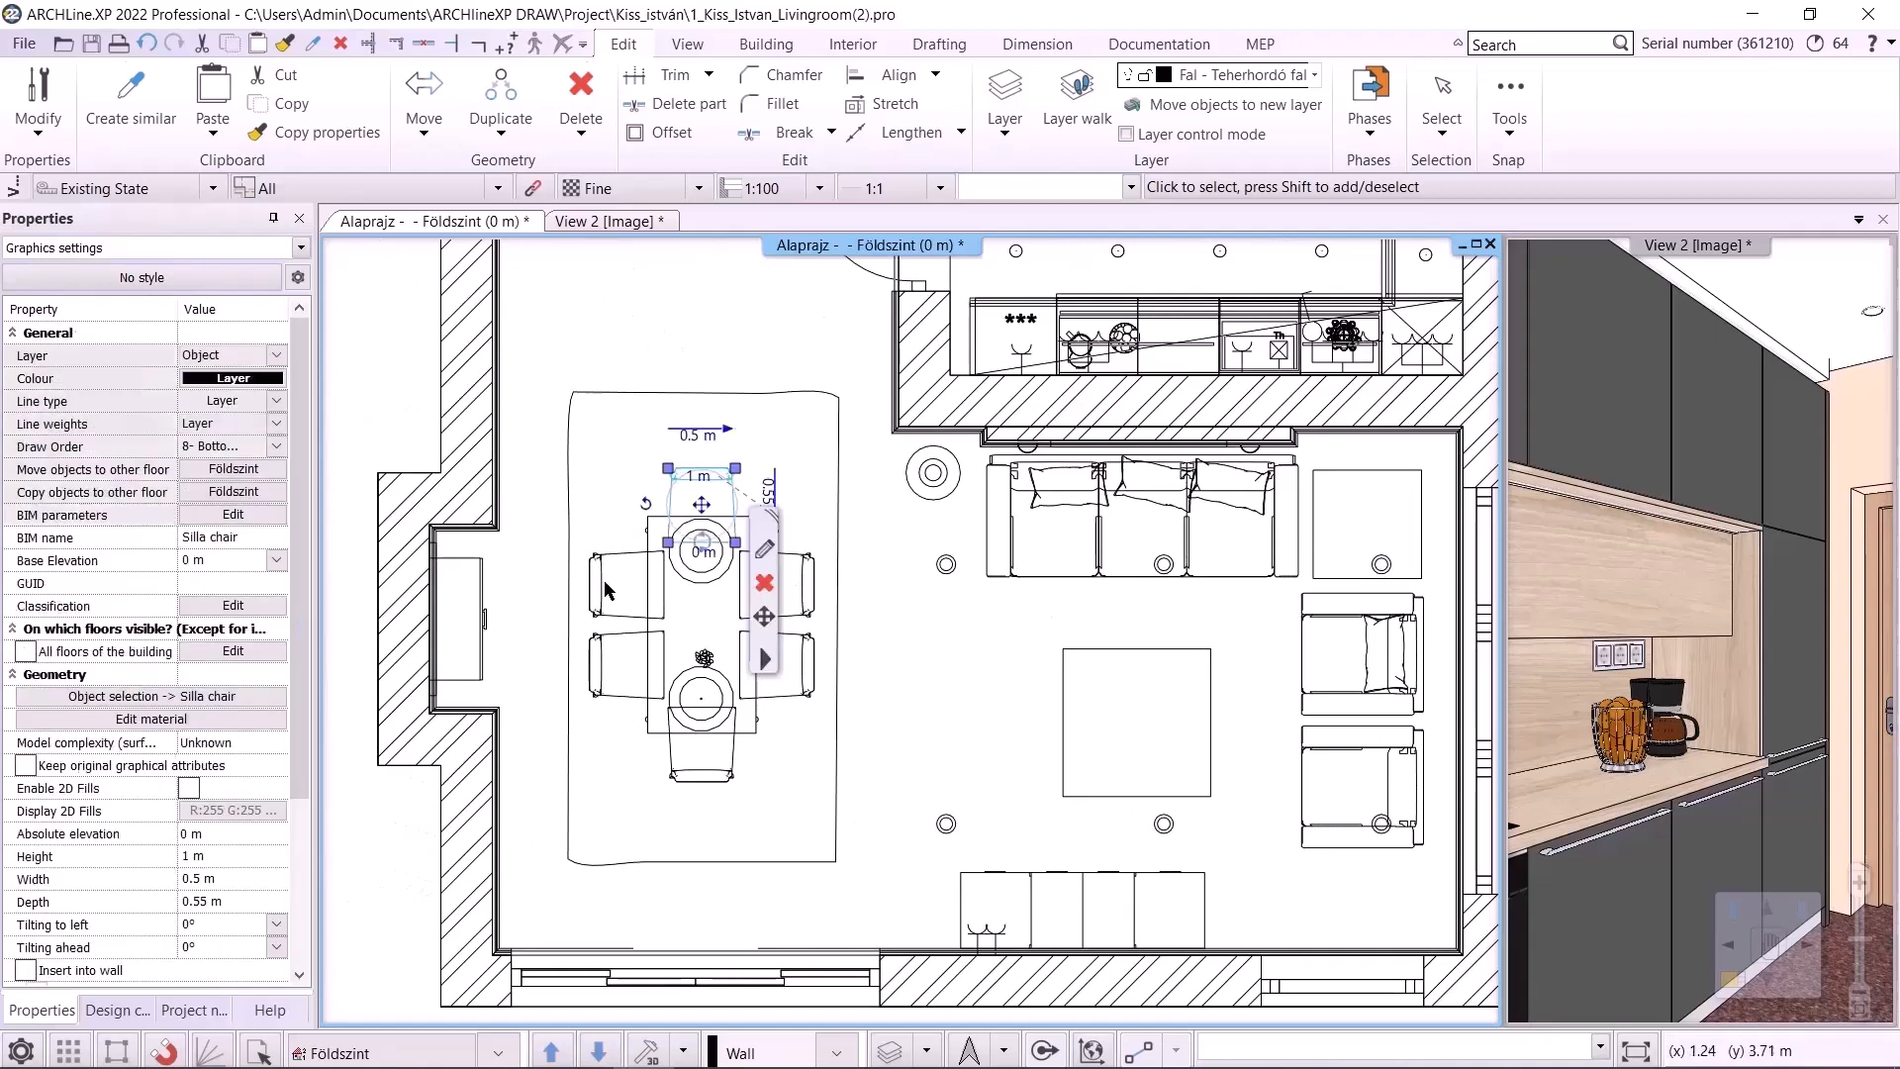
{"action": "left_click", "coordinate": [813, 581], "text": "shift"}
{"action": "left_click", "coordinate": [755, 525], "text": "shift"}
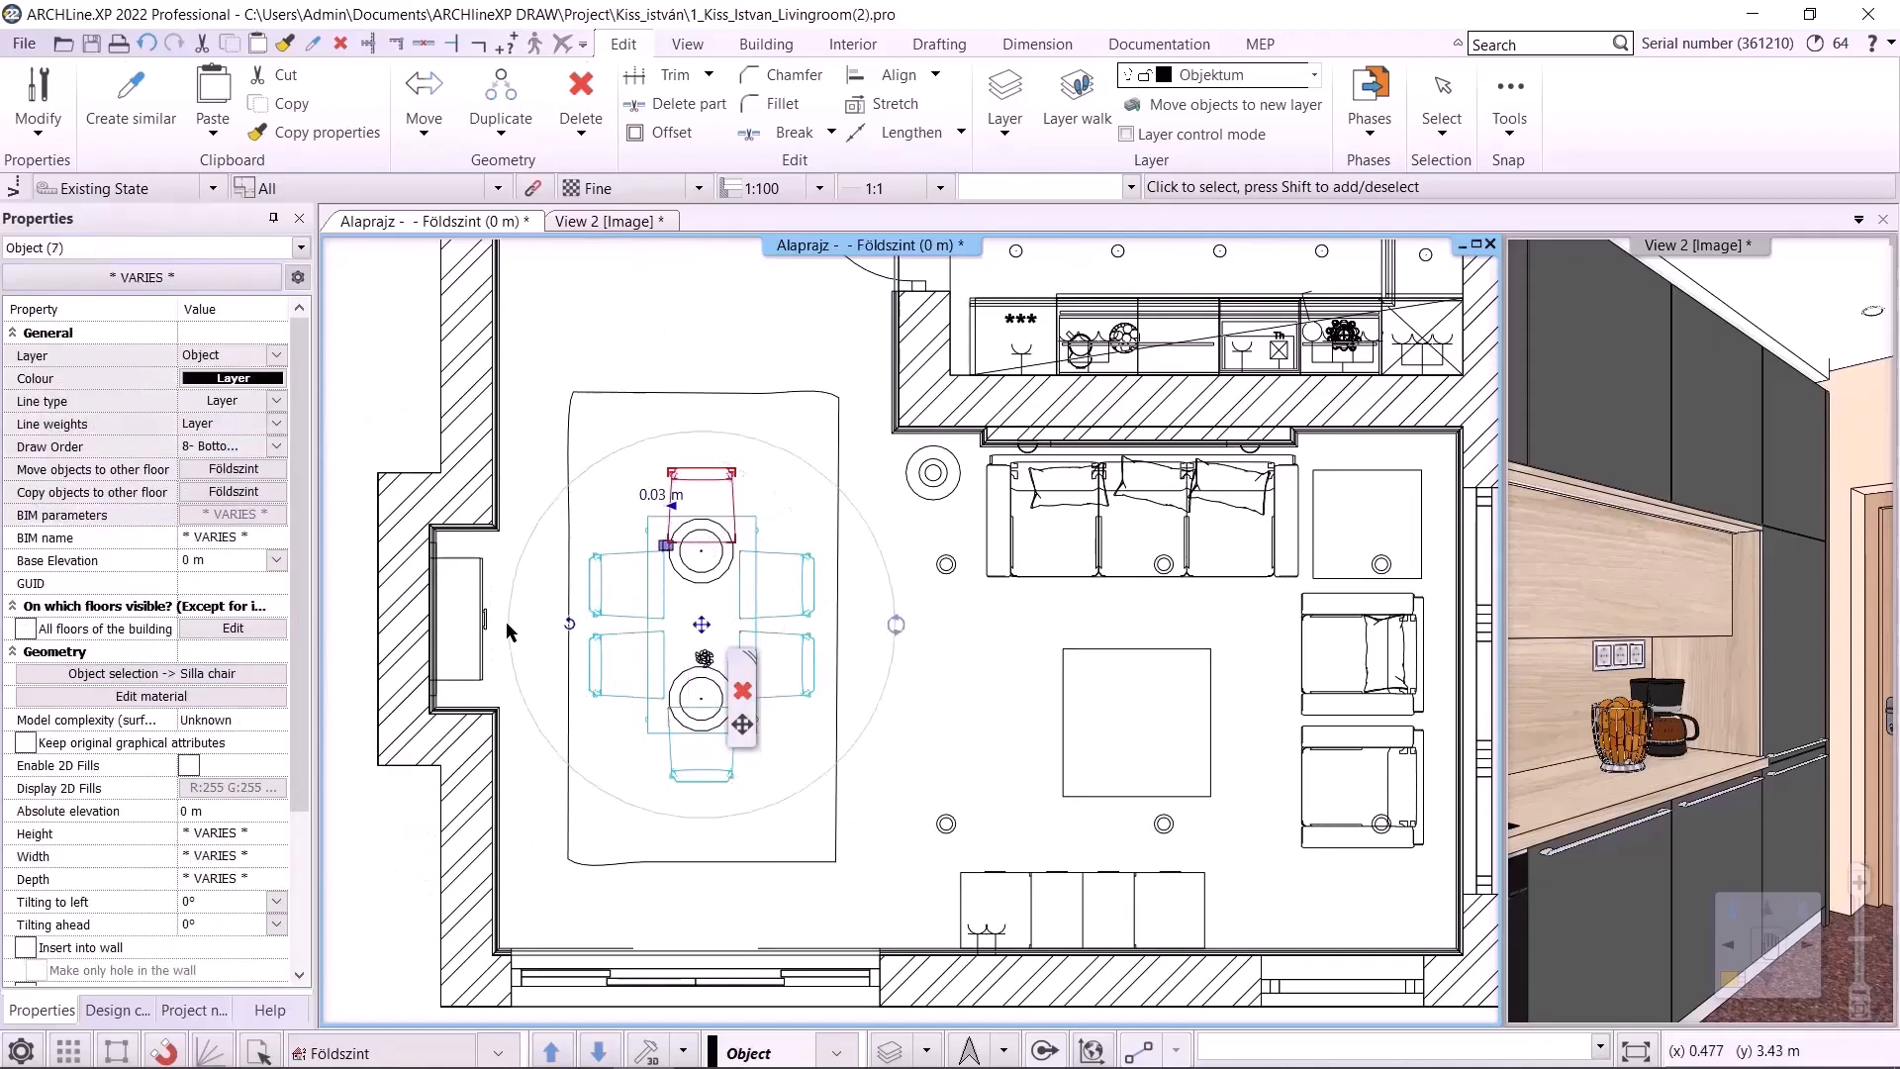
{"action": "left_click", "coordinate": [483, 620], "text": "shift"}
{"action": "left_click", "coordinate": [277, 354]}
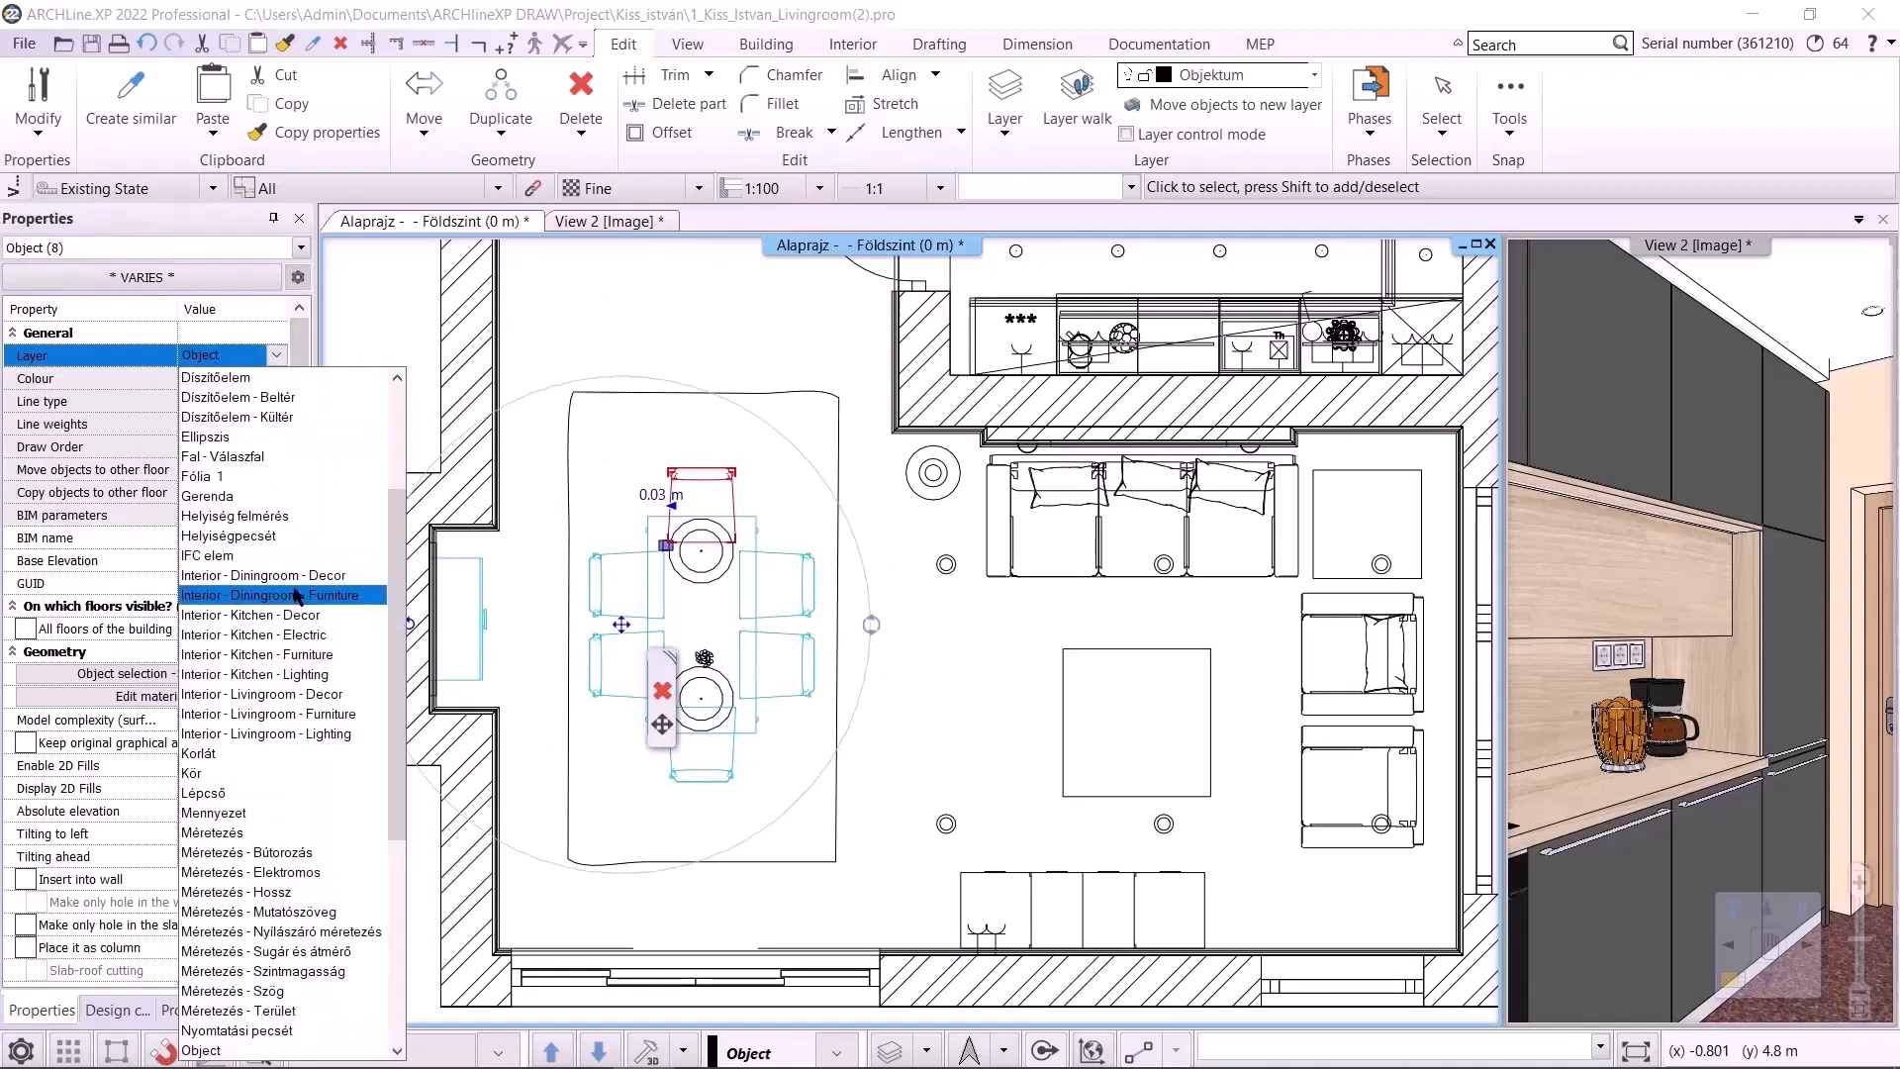
{"action": "left_click", "coordinate": [247, 598]}
{"action": "left_click", "coordinate": [1002, 680]}
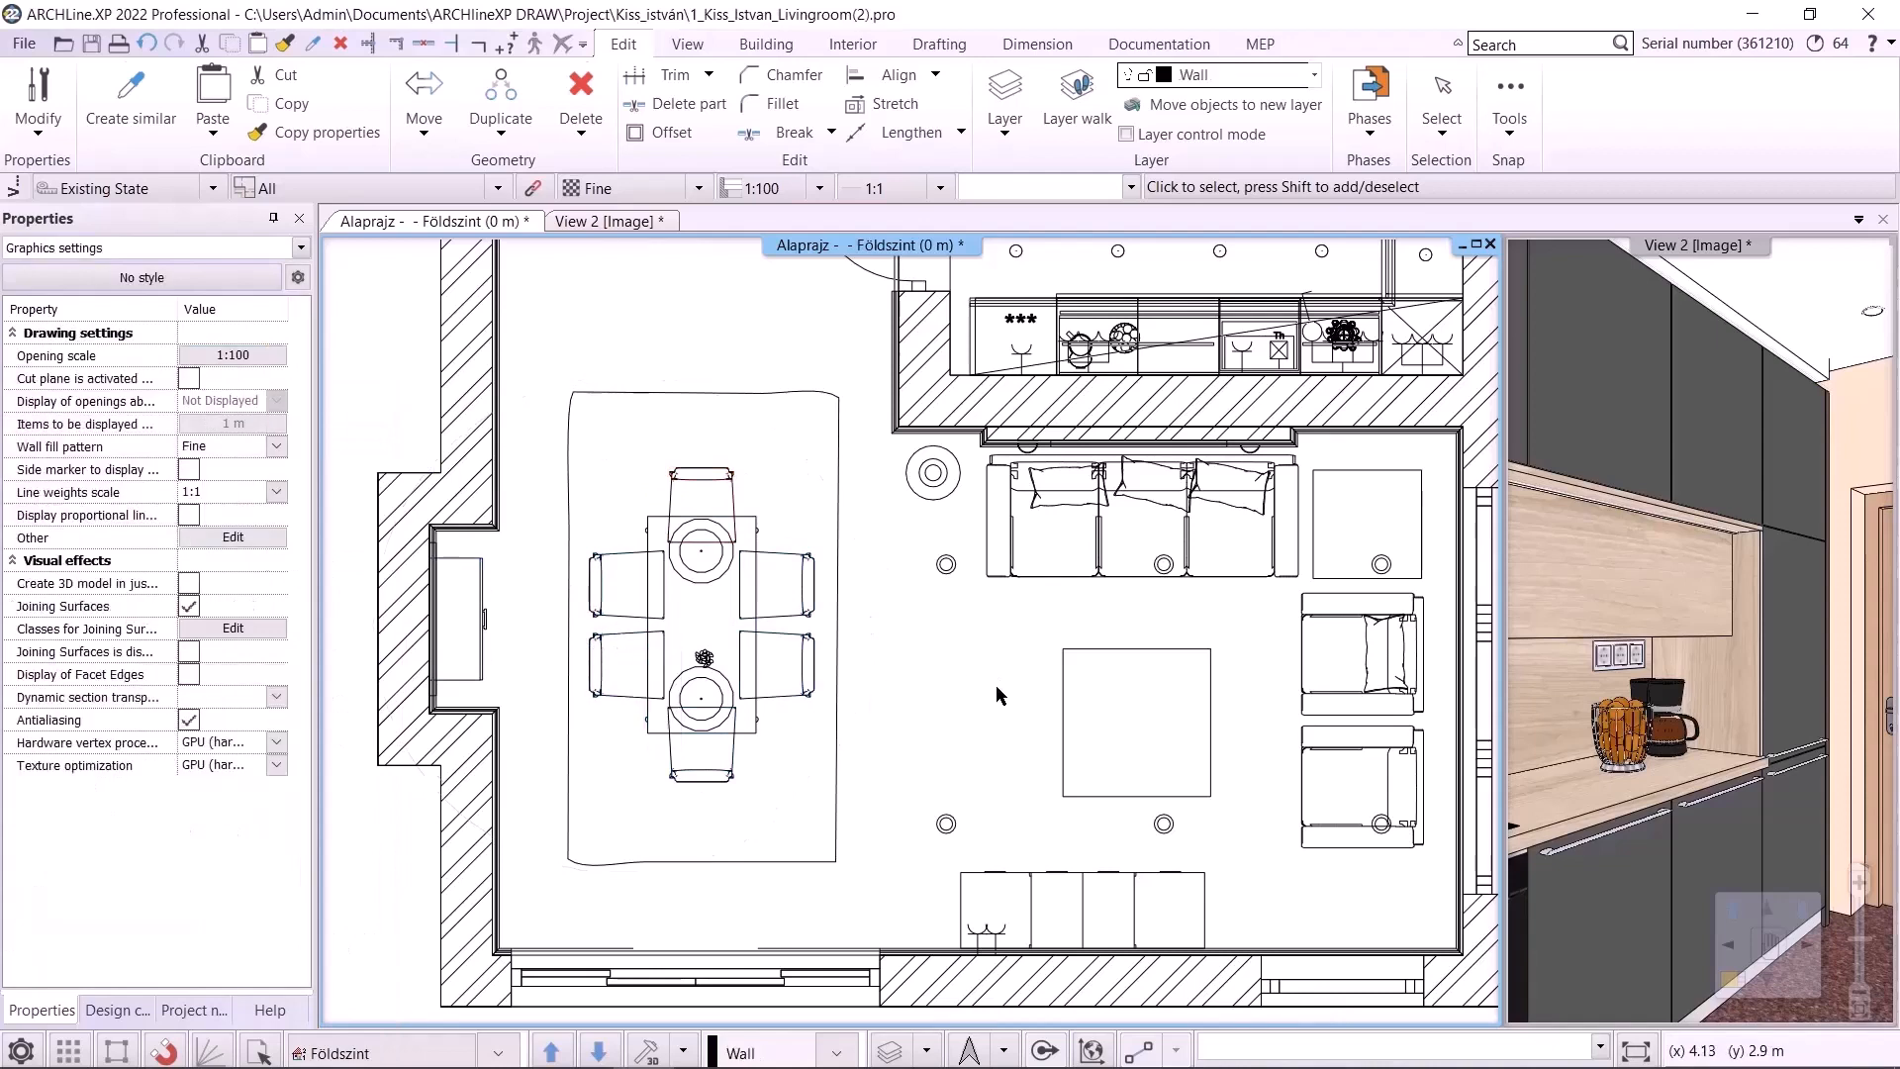
Use Layer walk to hide the living room furniture, living room decor and dining room furniture layers
{"action": "middle_click_drag", "start_coordinate": [1041, 678], "coordinate": [1003, 667]}
{"action": "left_click", "coordinate": [926, 1051]}
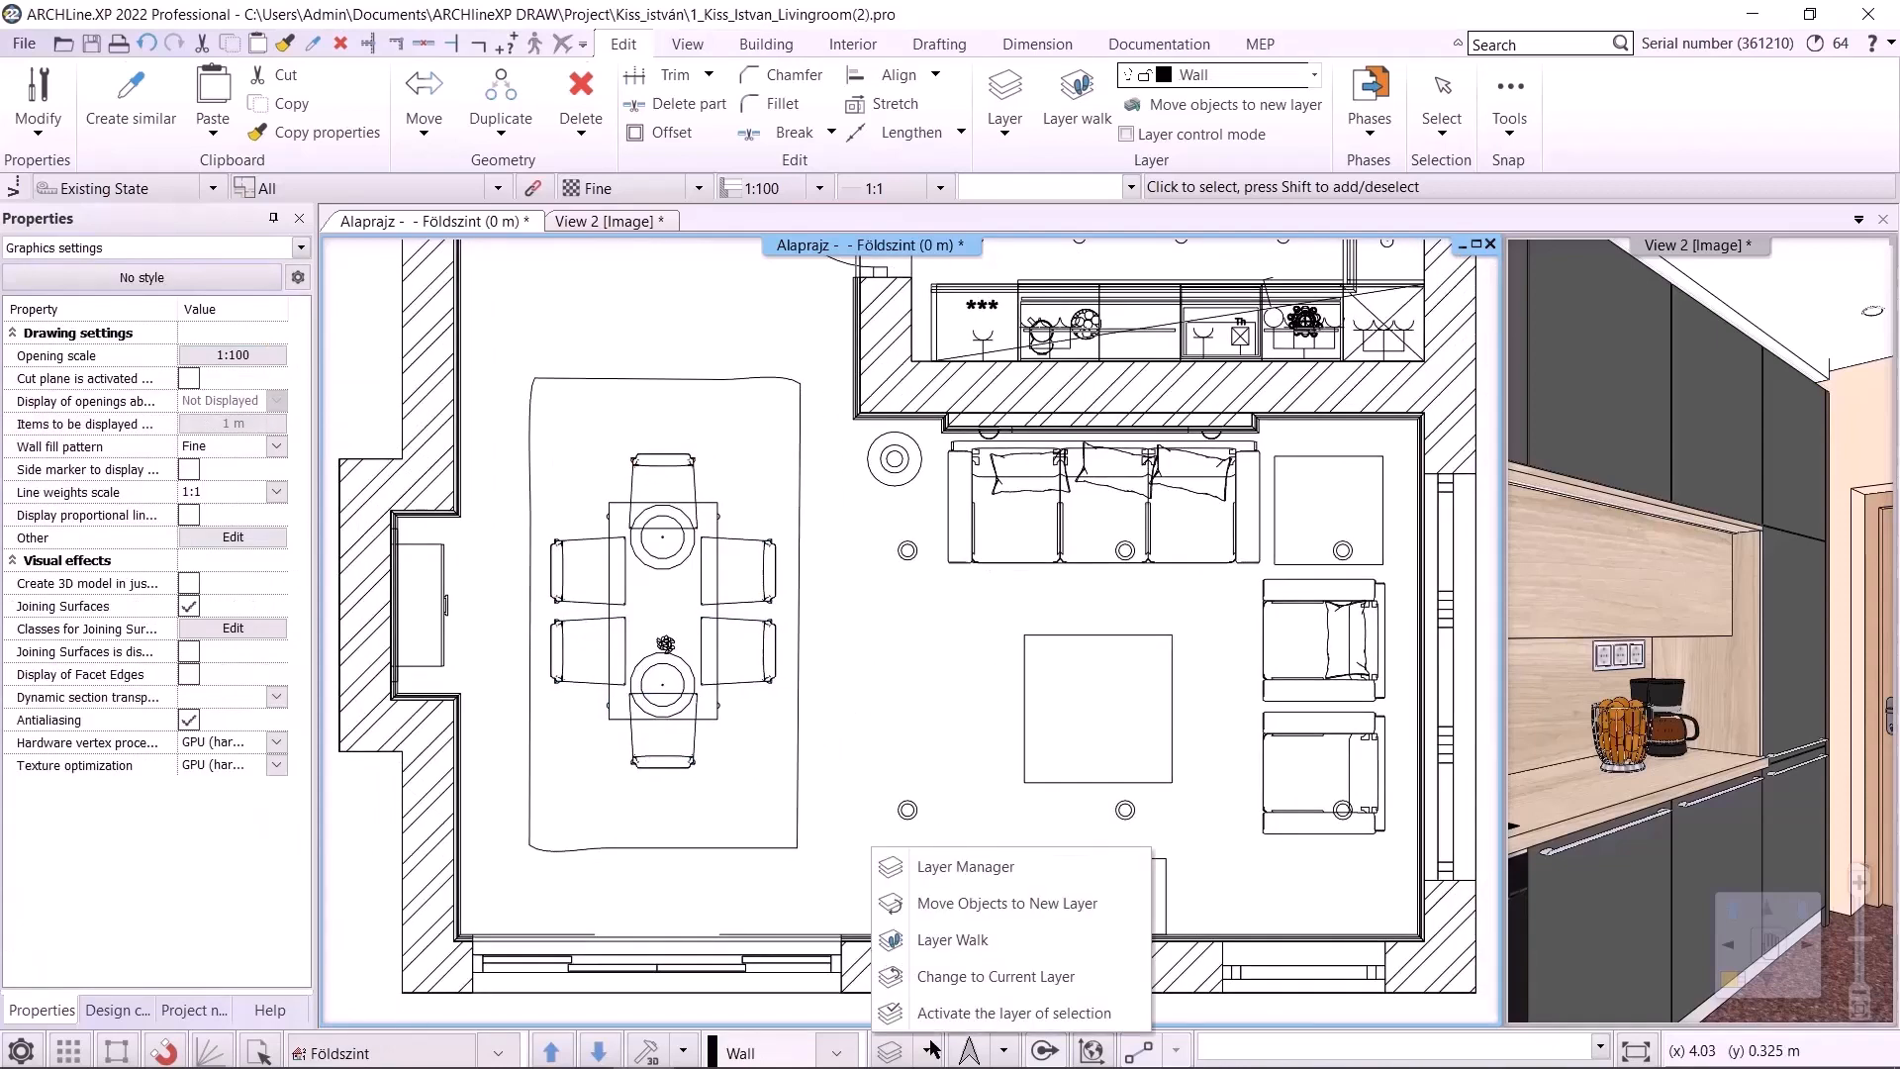
{"action": "left_click", "coordinate": [960, 938]}
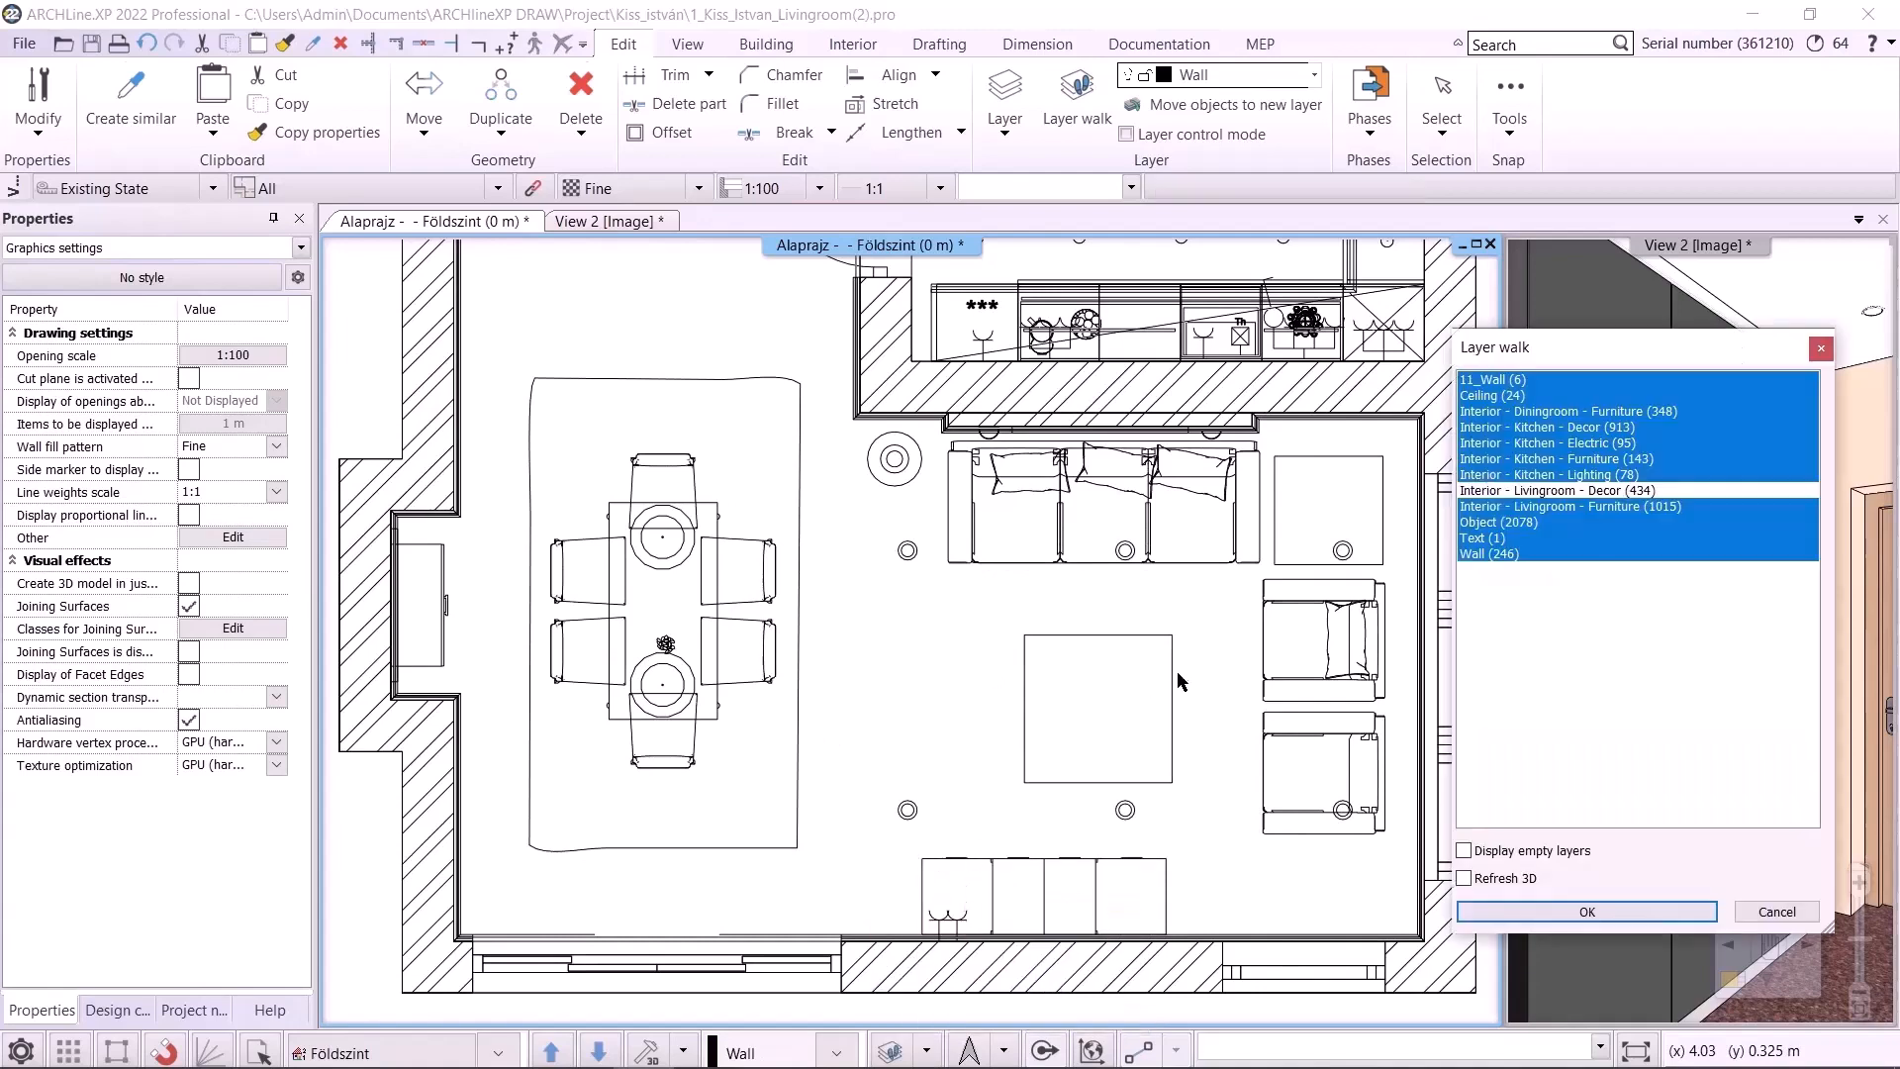
{"action": "left_click", "coordinate": [1601, 492]}
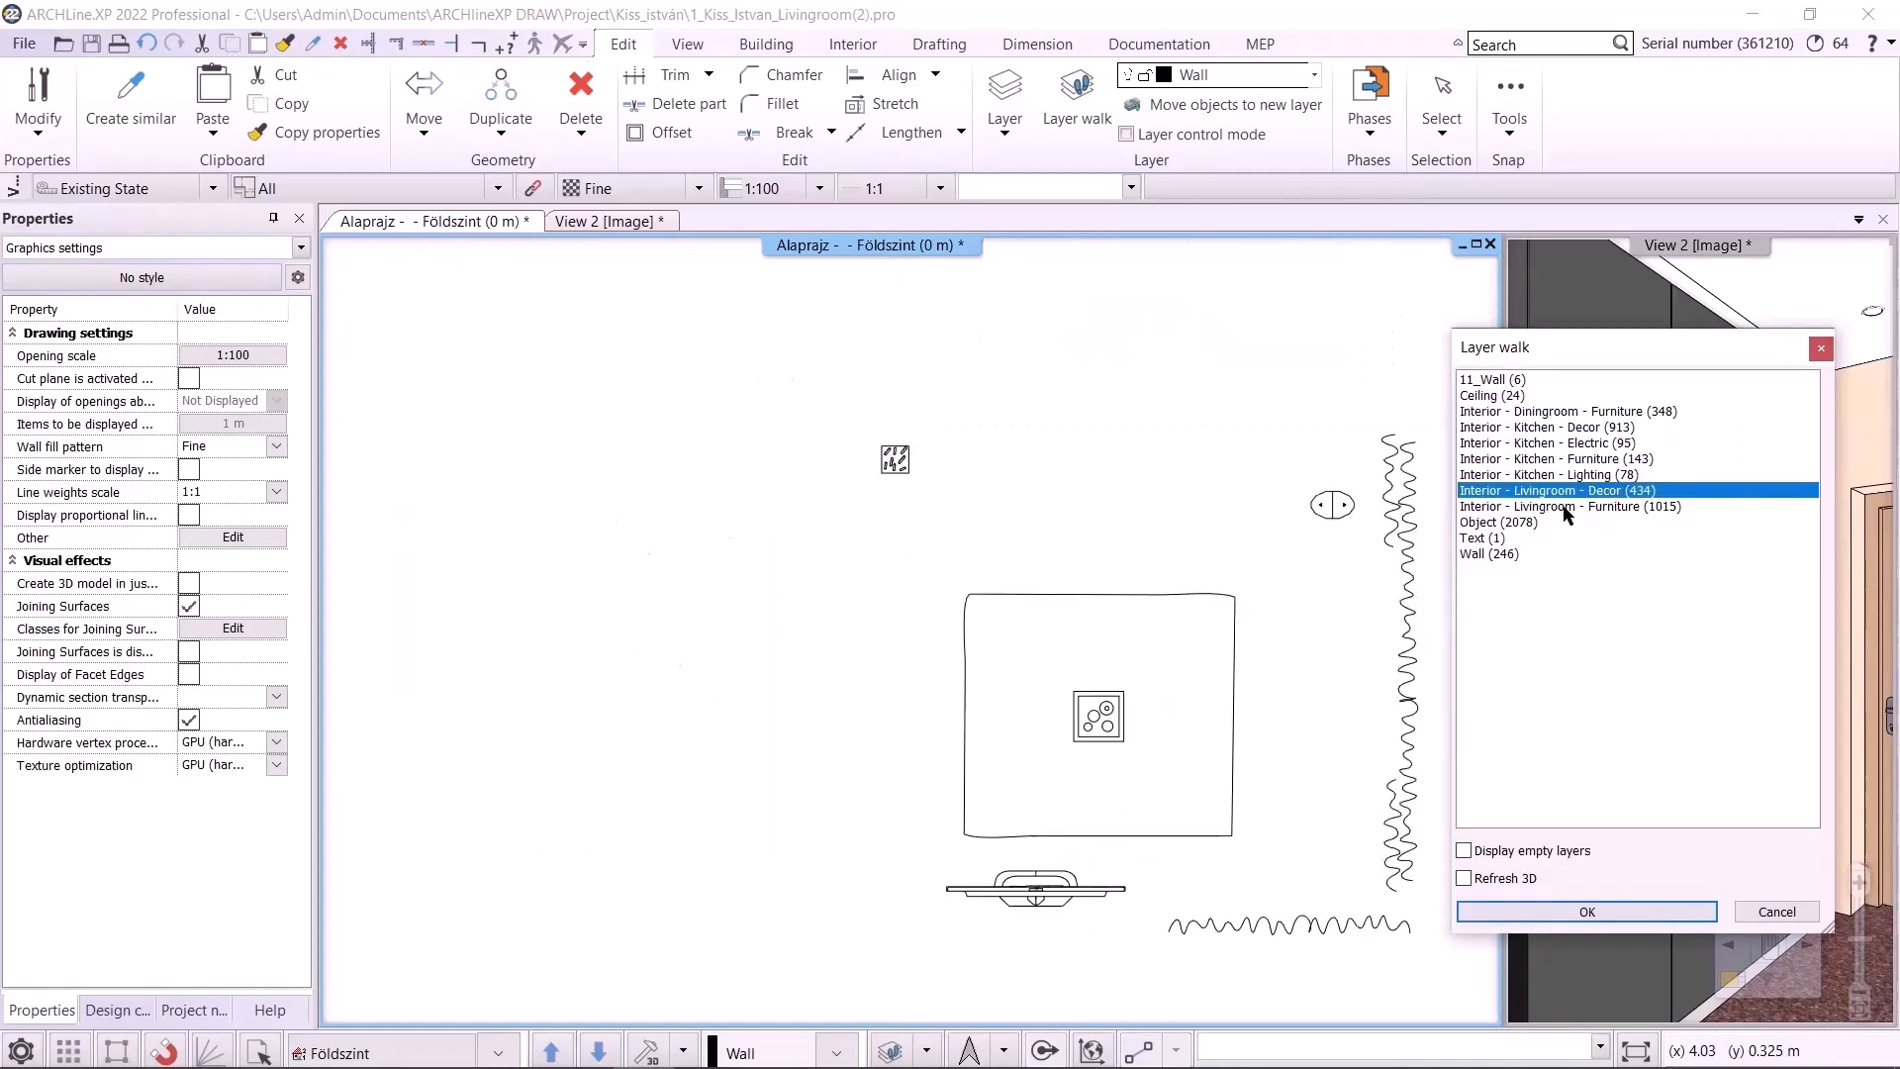
{"action": "left_click", "coordinate": [1567, 506]}
{"action": "left_click", "coordinate": [1571, 413]}
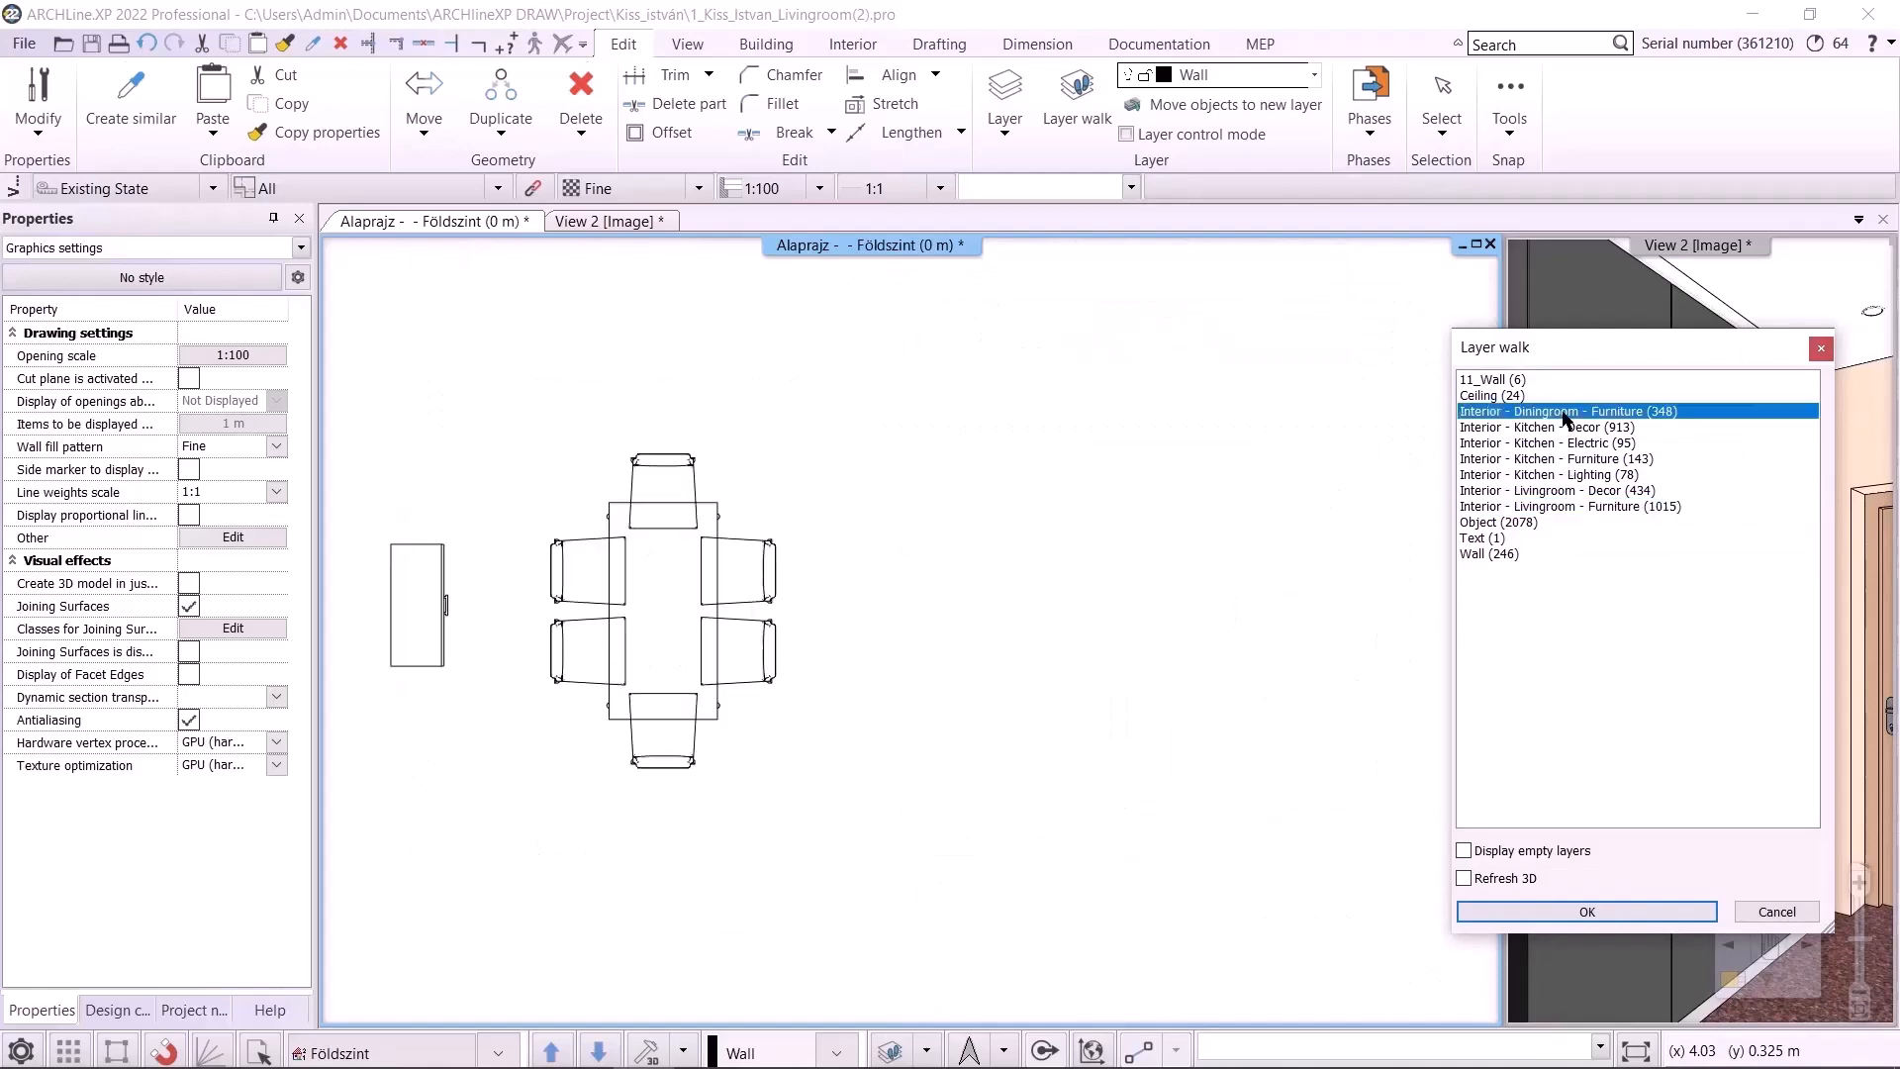
{"action": "left_click", "coordinate": [1536, 382]}
{"action": "left_click", "coordinate": [1511, 556], "text": "shift"}
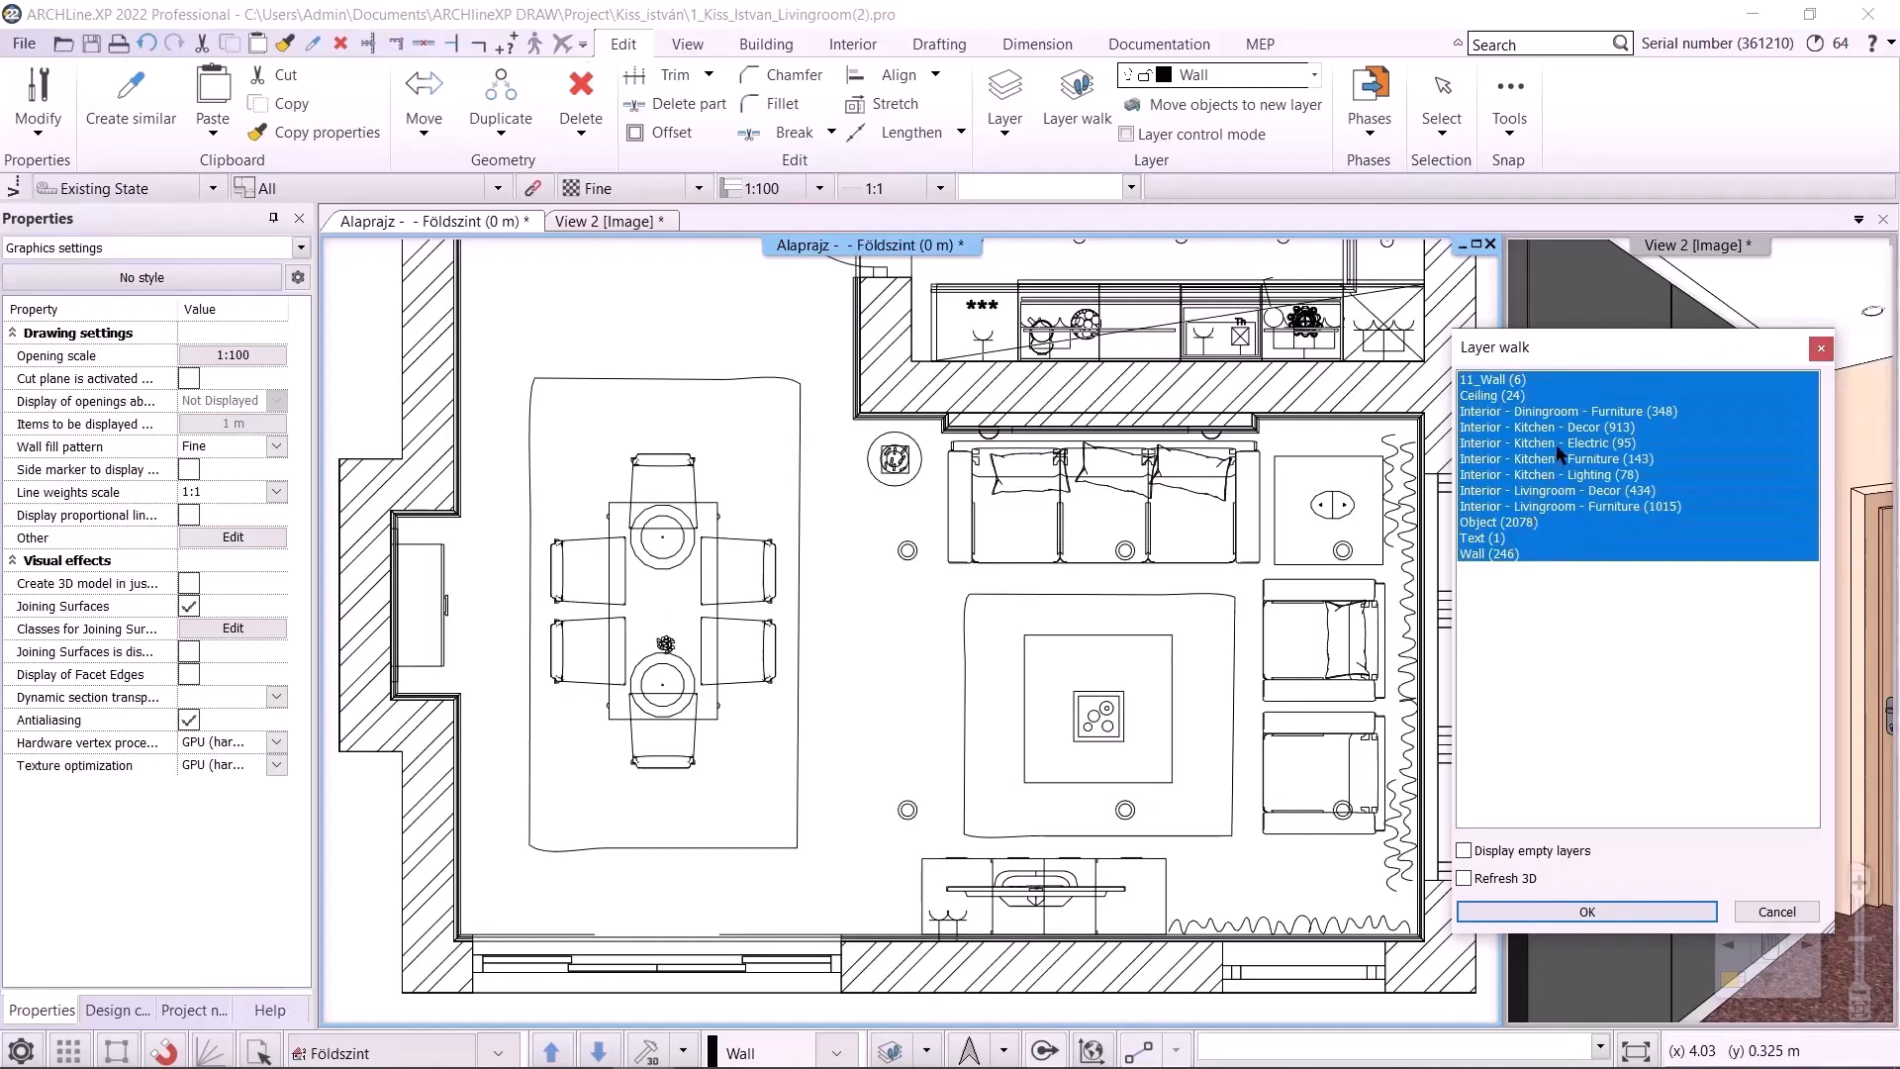
{"action": "left_click", "coordinate": [1558, 490], "text": "ctrl"}
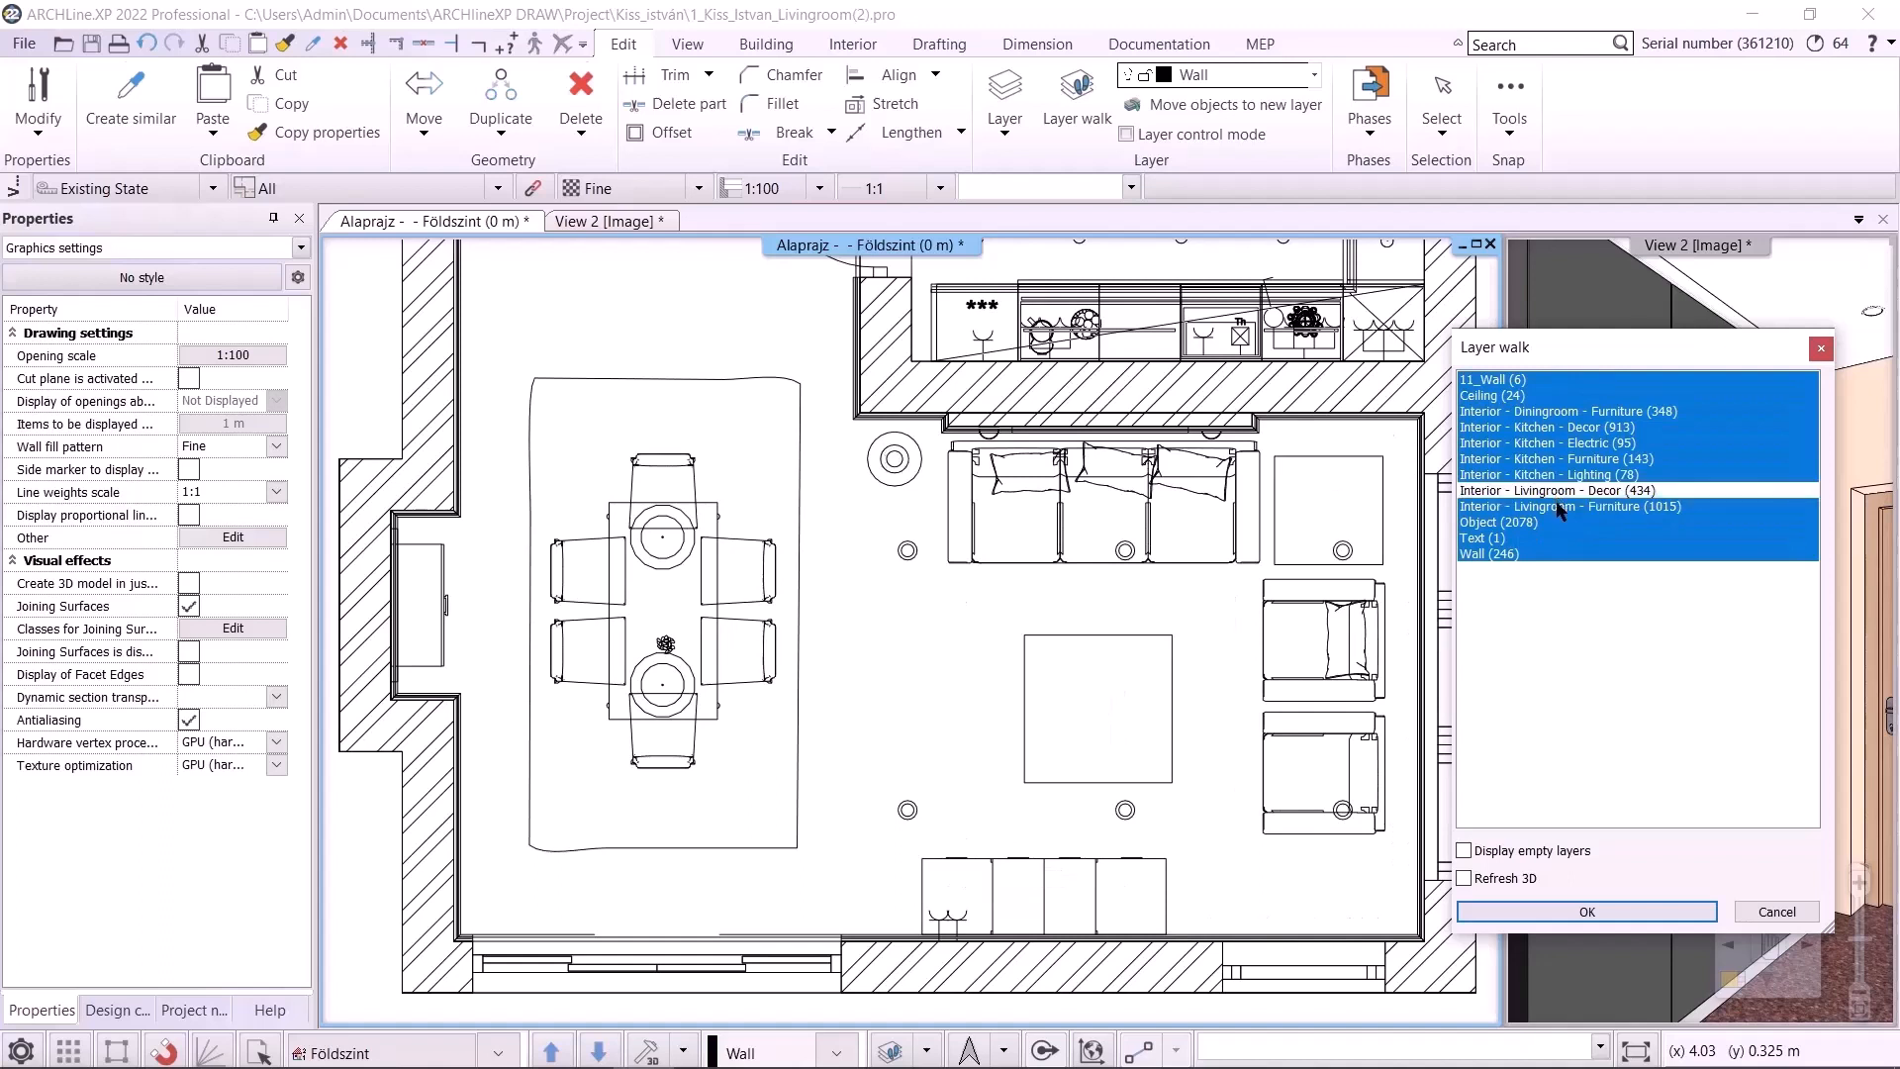
{"action": "left_click", "coordinate": [1561, 506], "text": "ctrl"}
{"action": "left_click", "coordinate": [1559, 412], "text": "ctrl"}
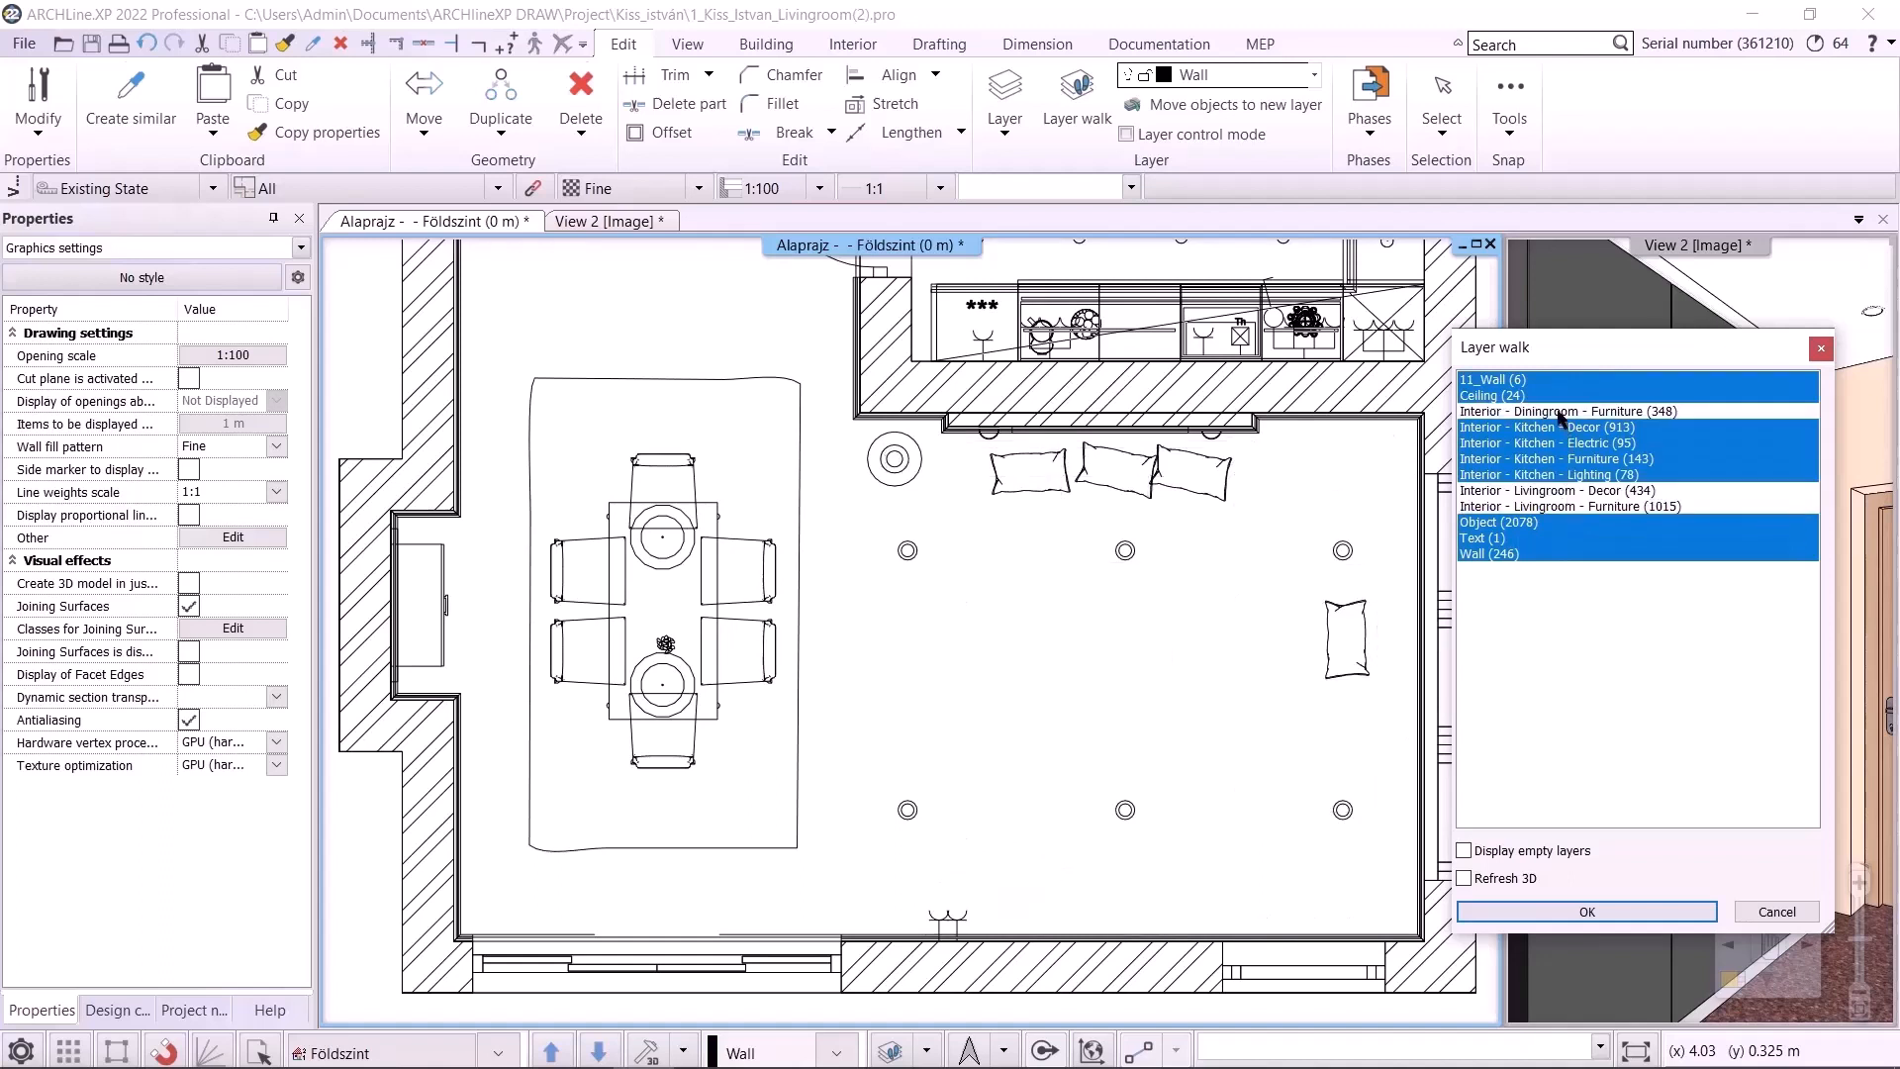
{"action": "left_click", "coordinate": [1577, 905]}
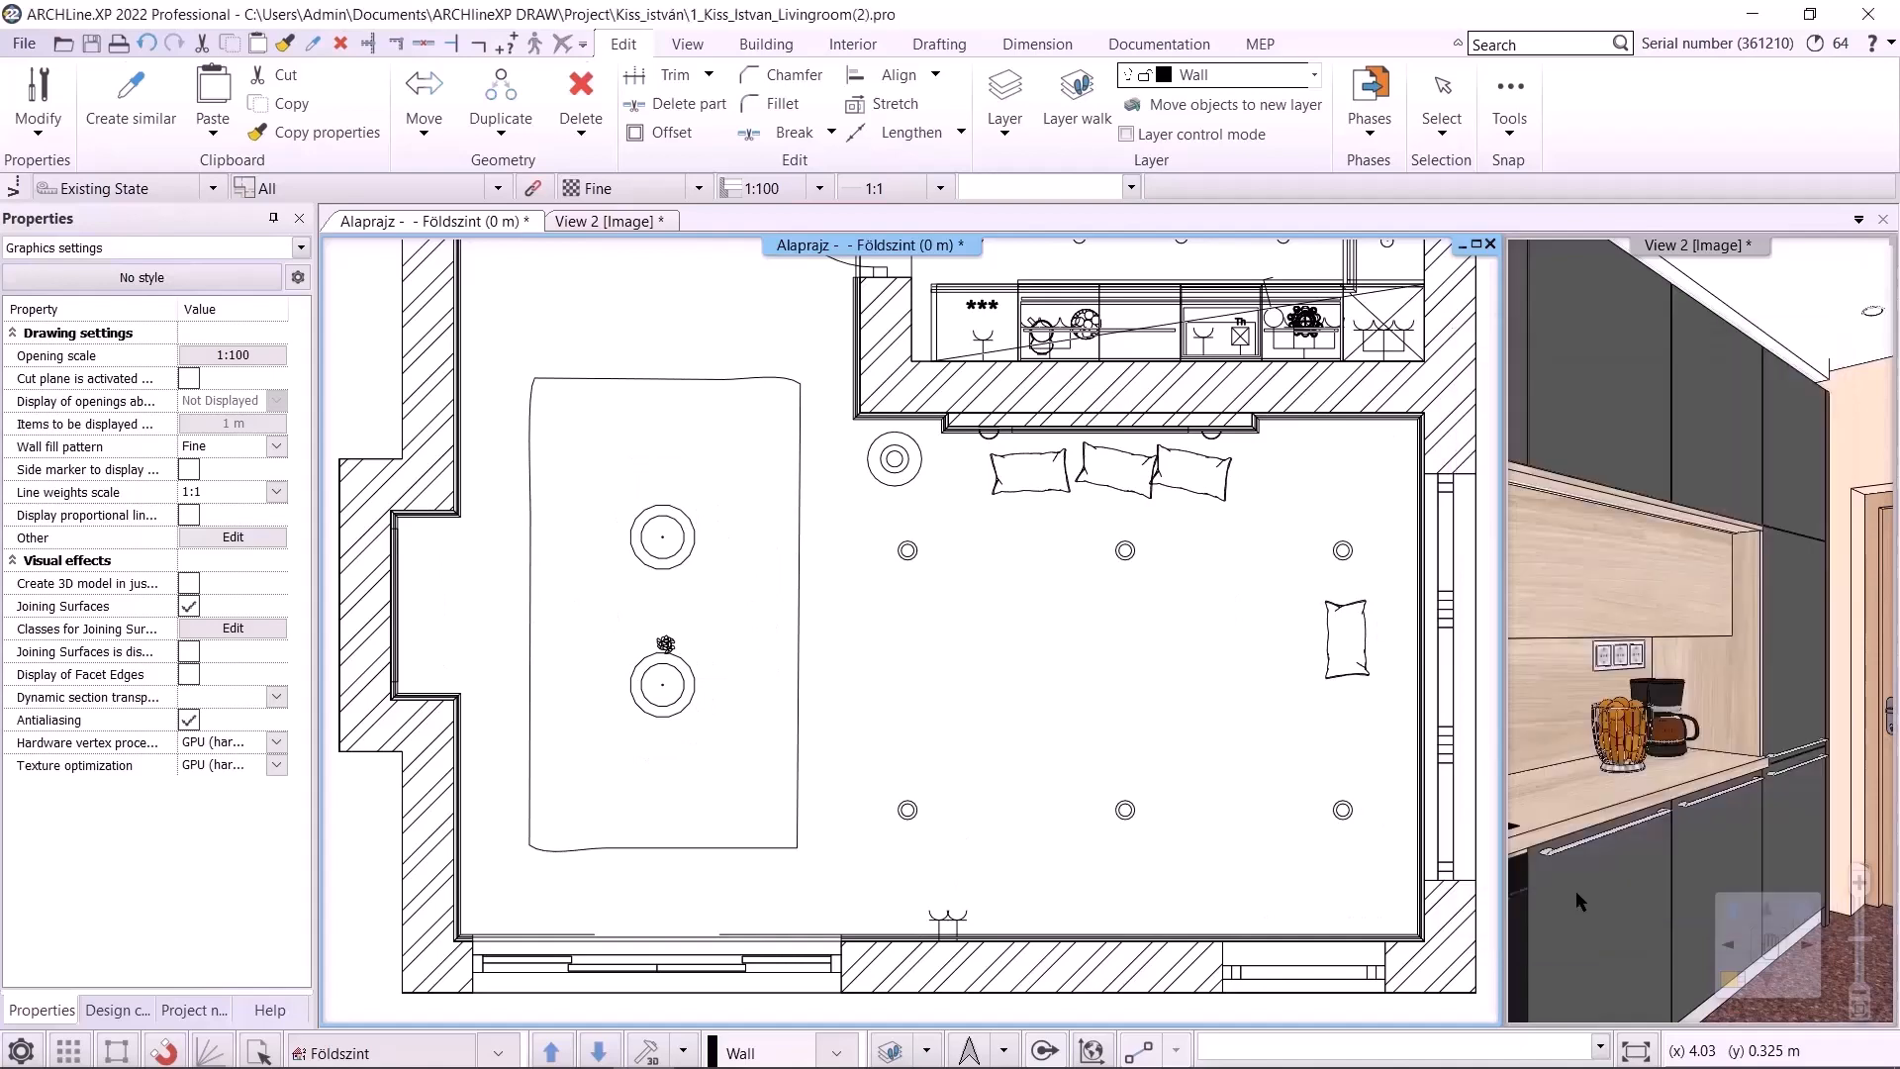
Move the sofa cushions and the corner lamp to the Interior - Livingroom - Decor layer
{"action": "left_click", "coordinate": [1332, 649]}
{"action": "left_click", "coordinate": [1227, 494], "text": "shift"}
{"action": "left_click", "coordinate": [1131, 491], "text": "shift"}
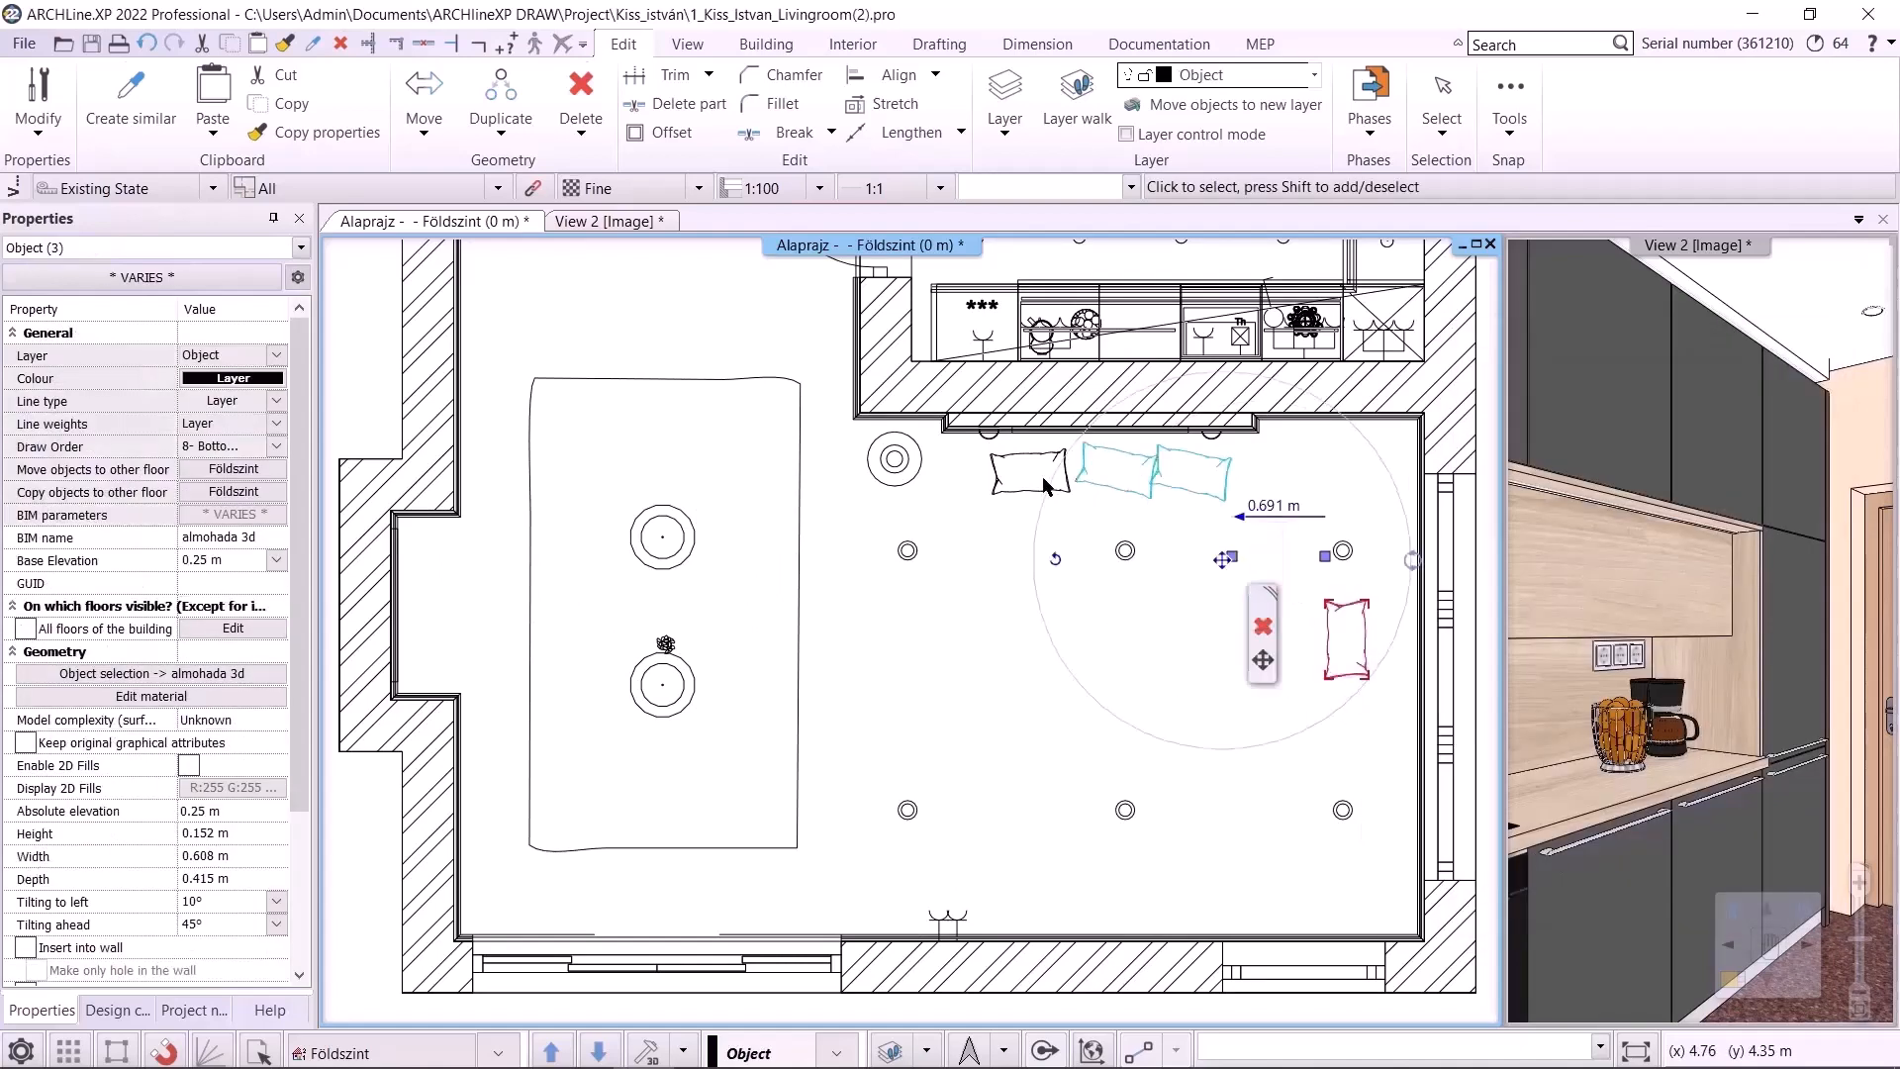
{"action": "left_click", "coordinate": [1044, 480], "text": "shift"}
{"action": "left_click", "coordinate": [900, 479], "text": "shift"}
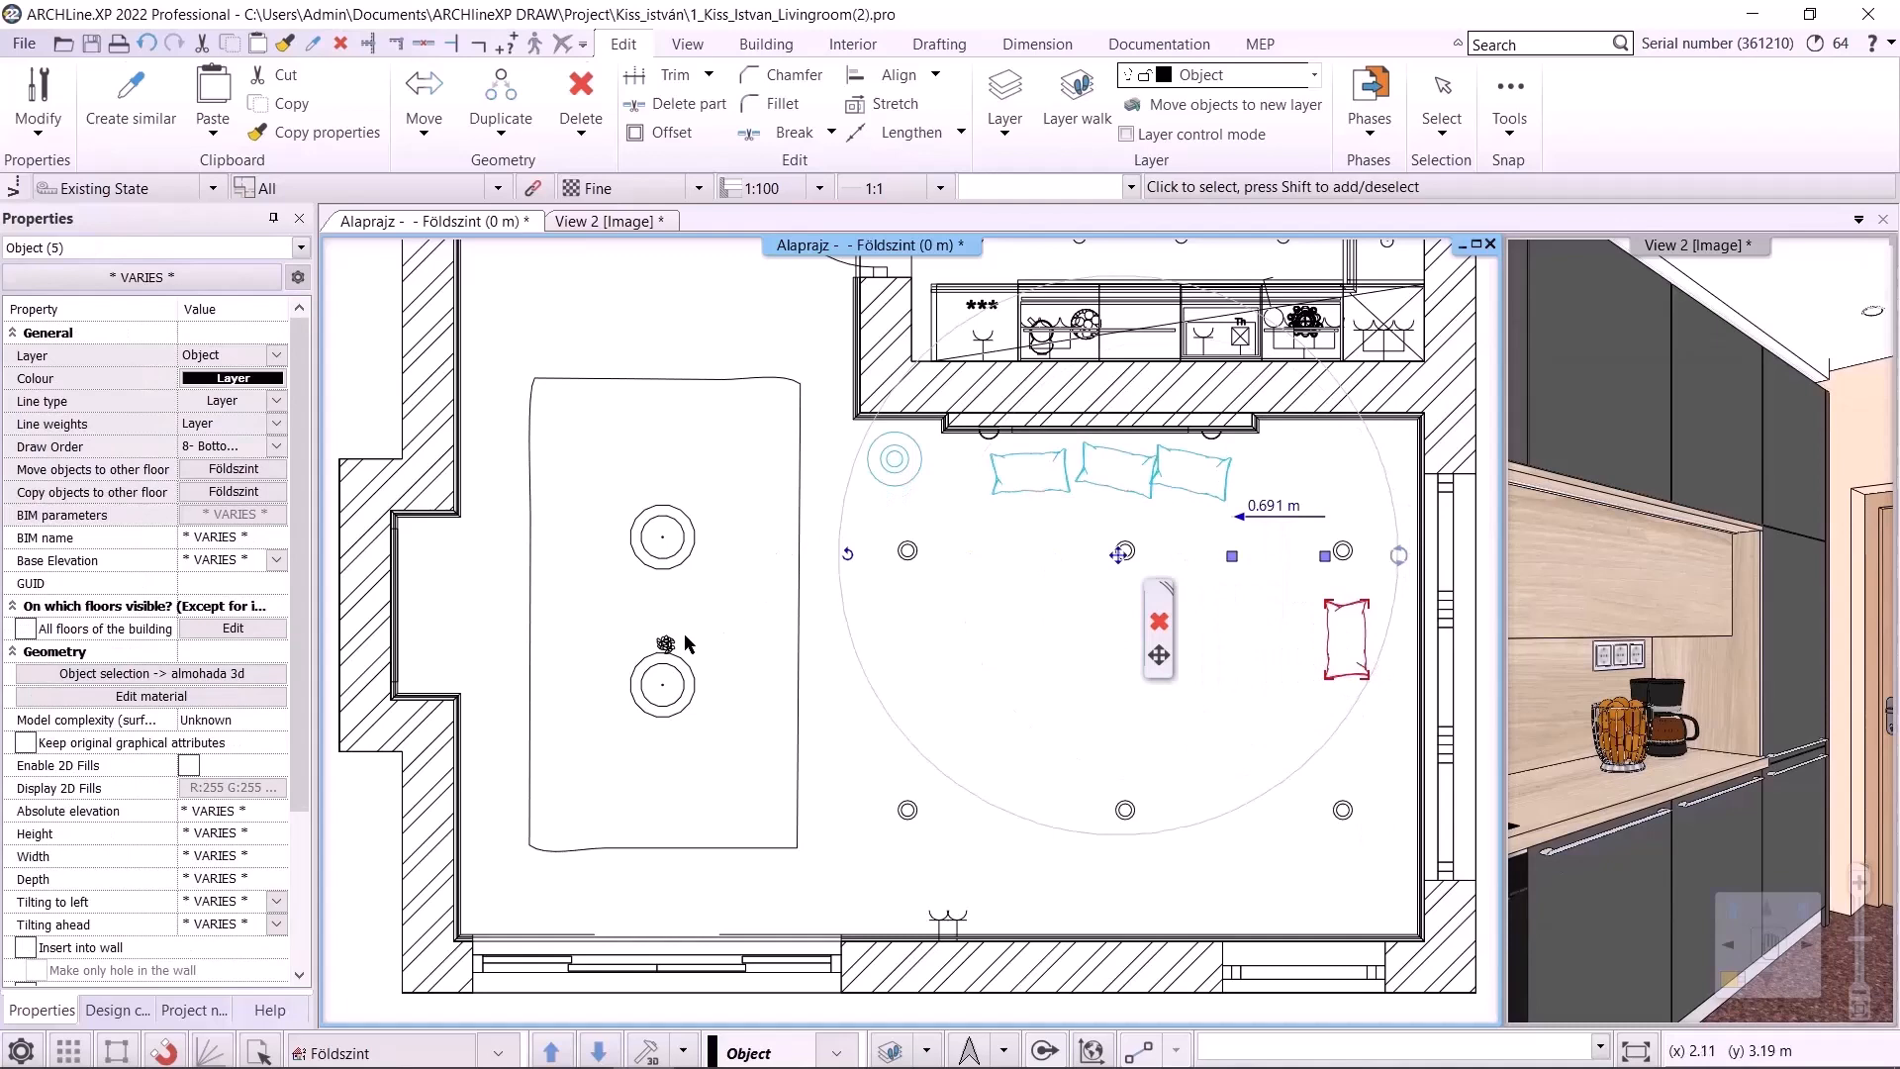
{"action": "left_click", "coordinate": [276, 354]}
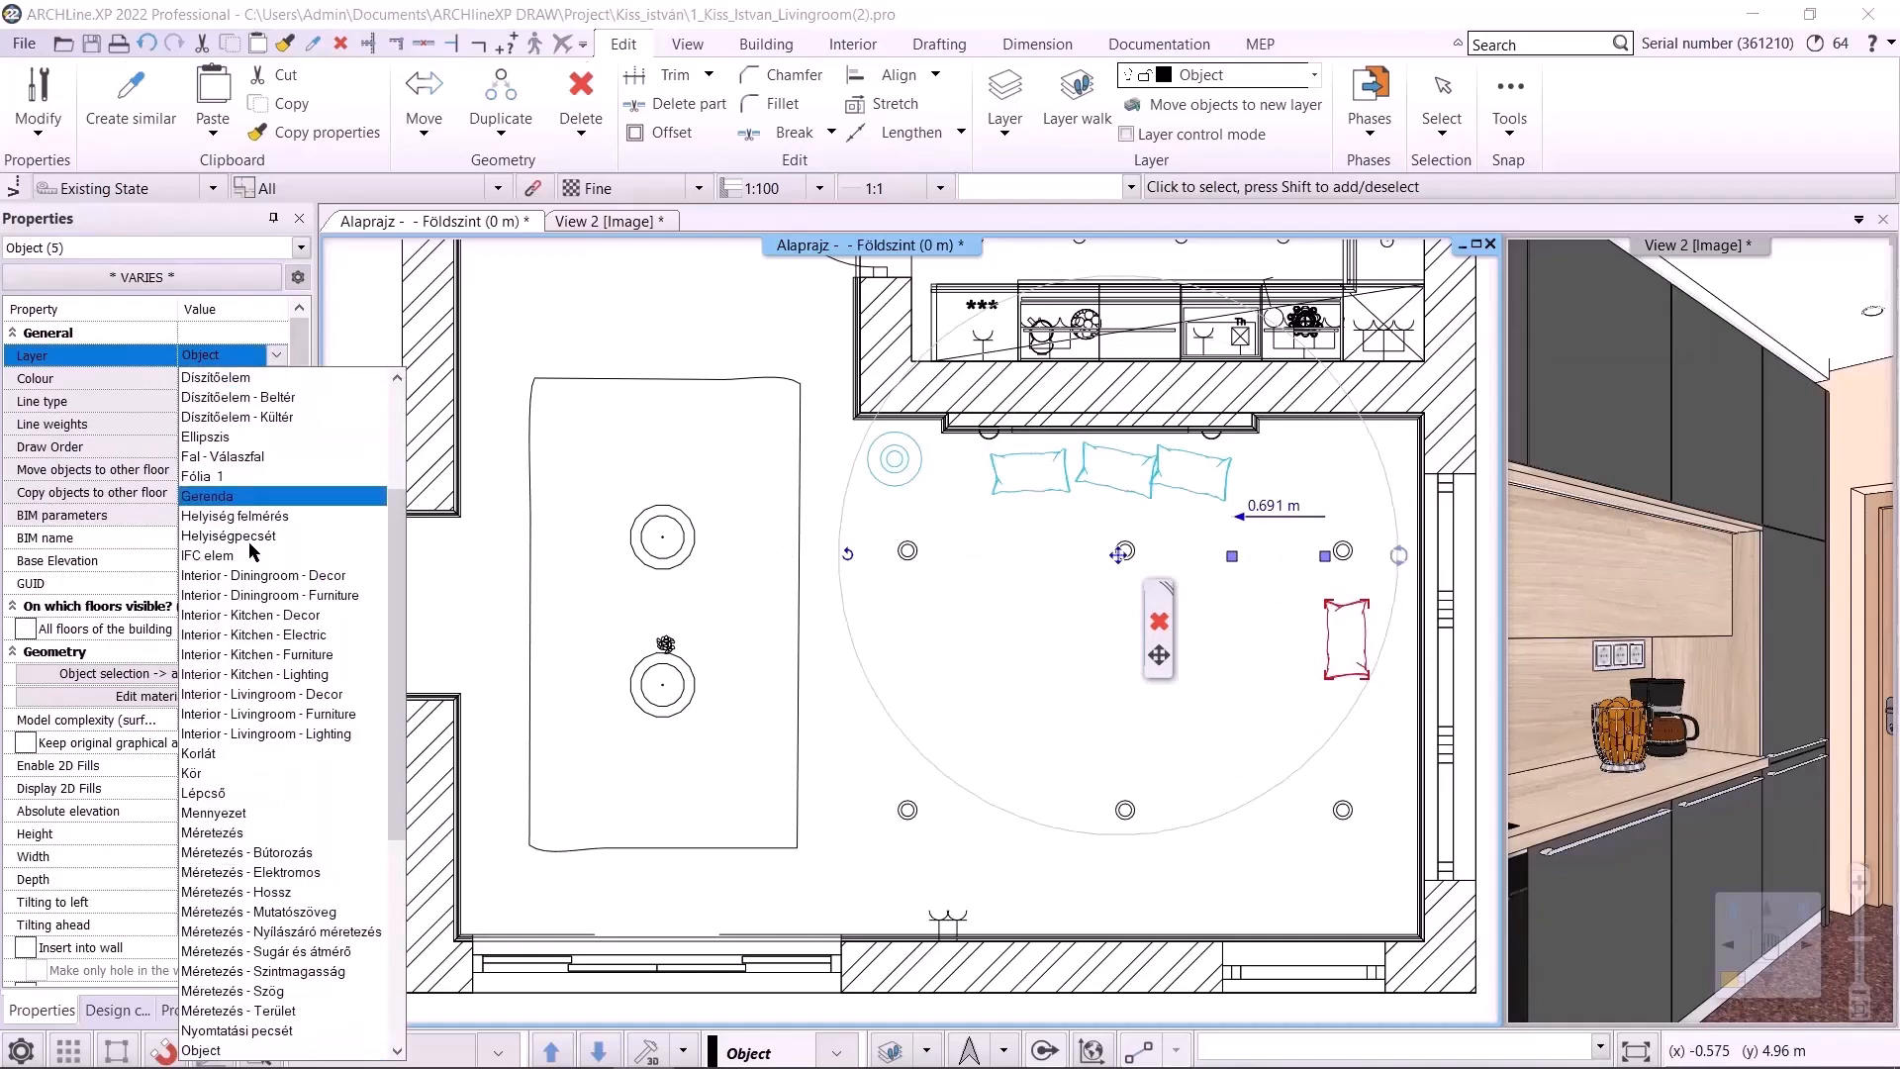
{"action": "left_click", "coordinate": [305, 719]}
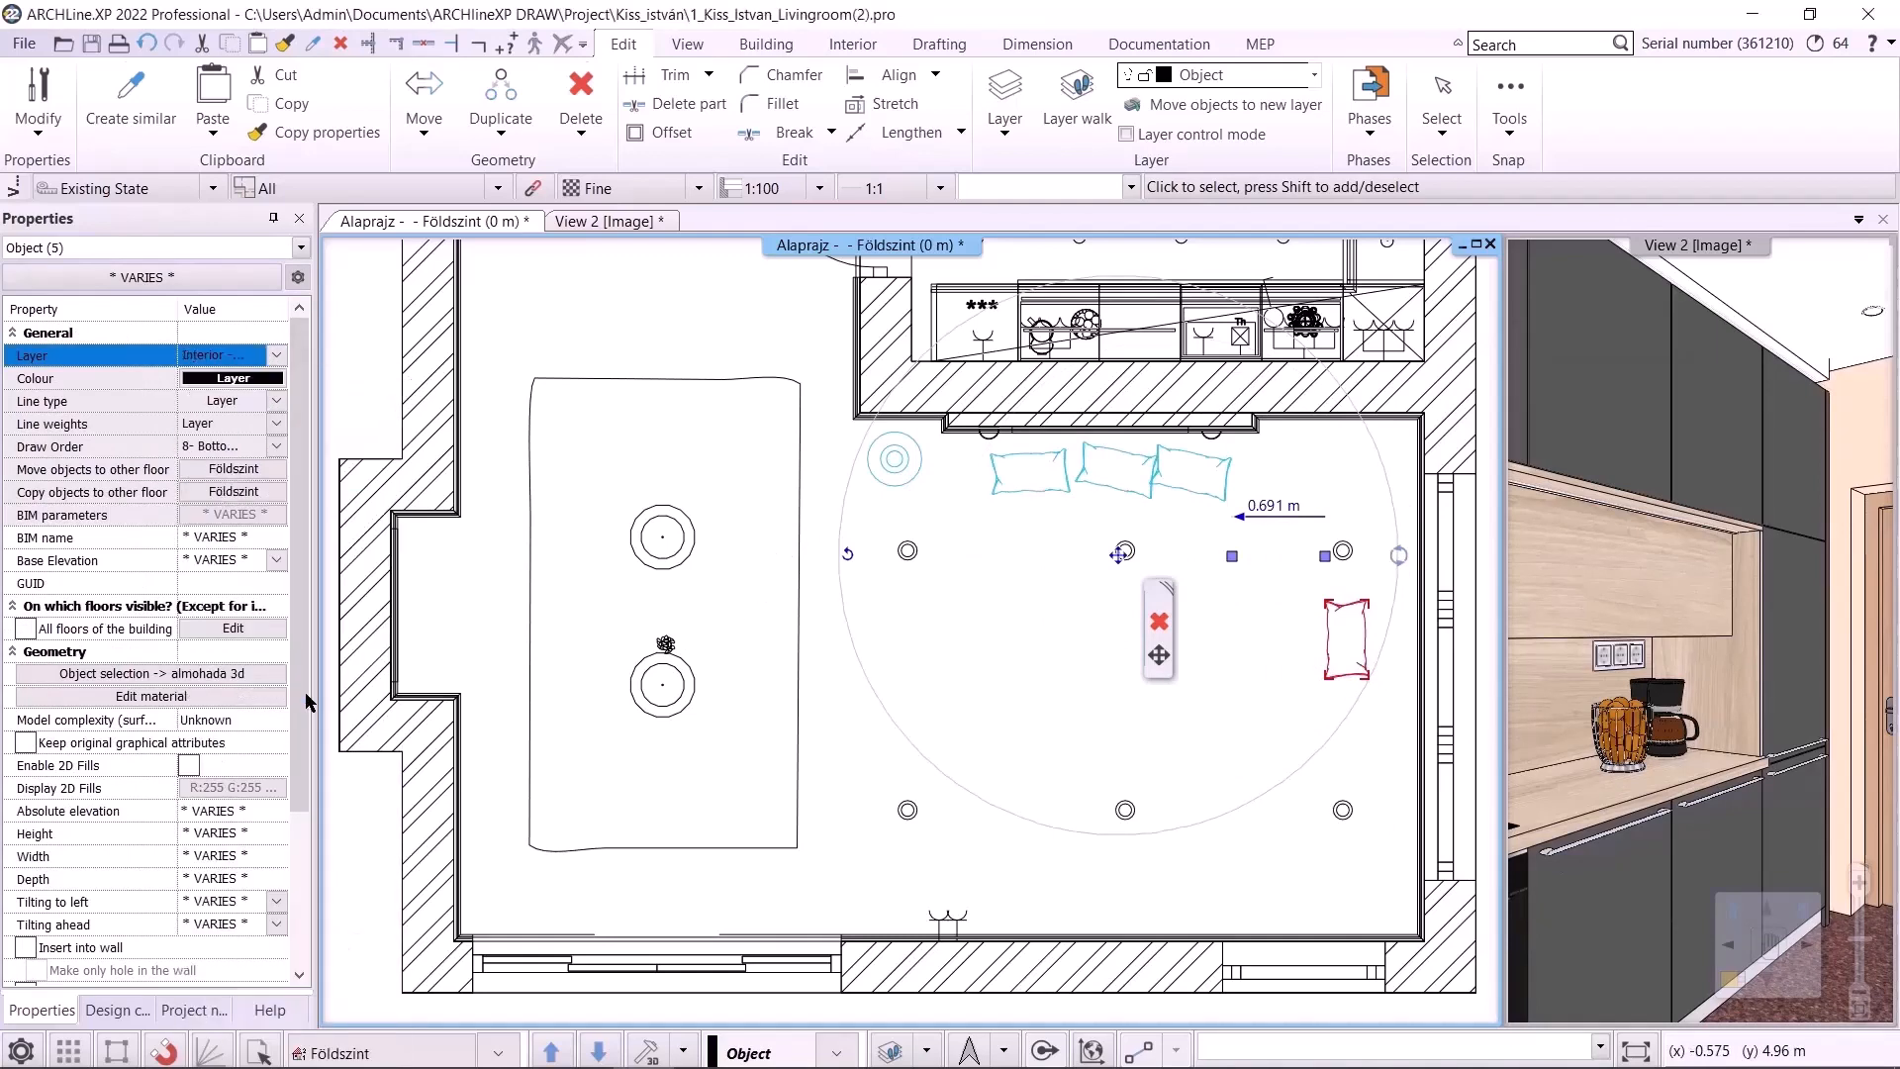
Assign the dining pendant lamps and rug to the Interior - Diningroom - Decor layer
{"action": "left_click", "coordinate": [669, 567]}
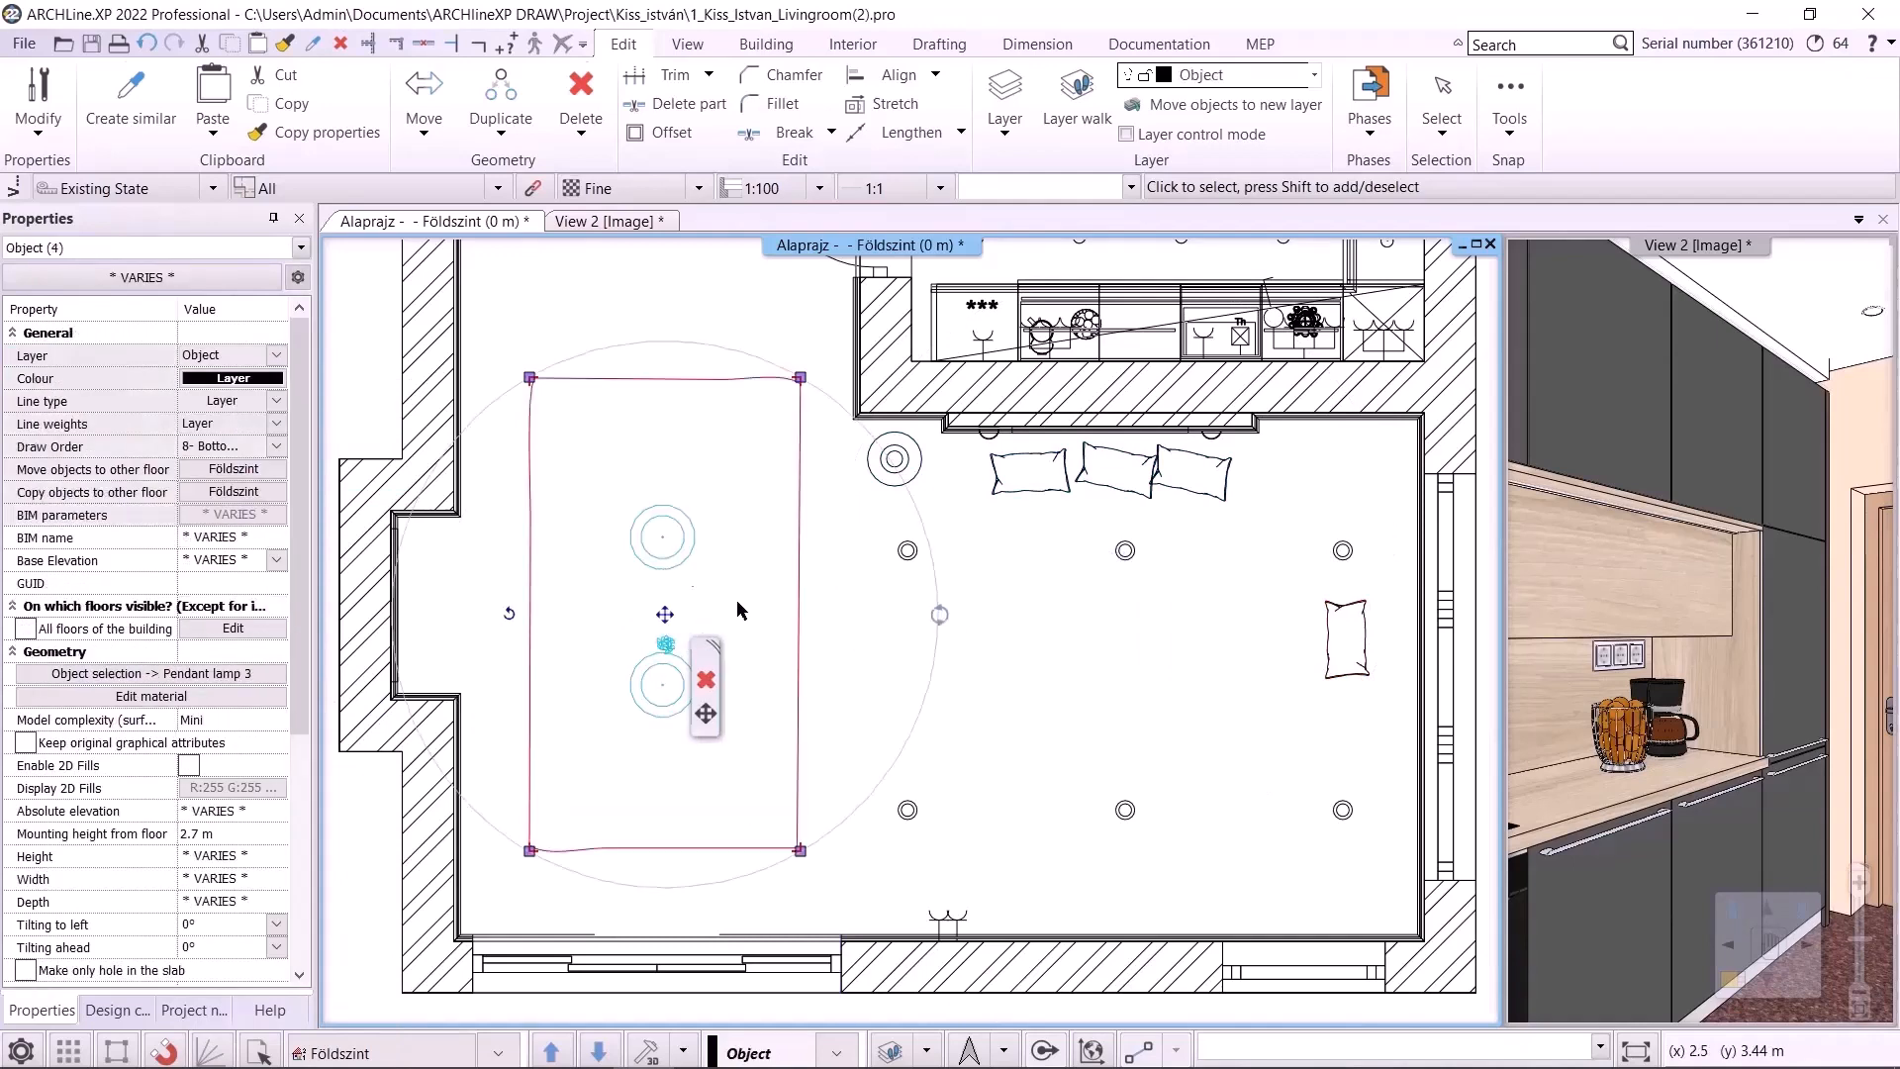
{"action": "left_click", "coordinate": [276, 355]}
{"action": "left_click", "coordinate": [308, 580]}
Select a ceiling spotlight and use Layer walk to display only the Object layer
{"action": "left_click", "coordinate": [1129, 820]}
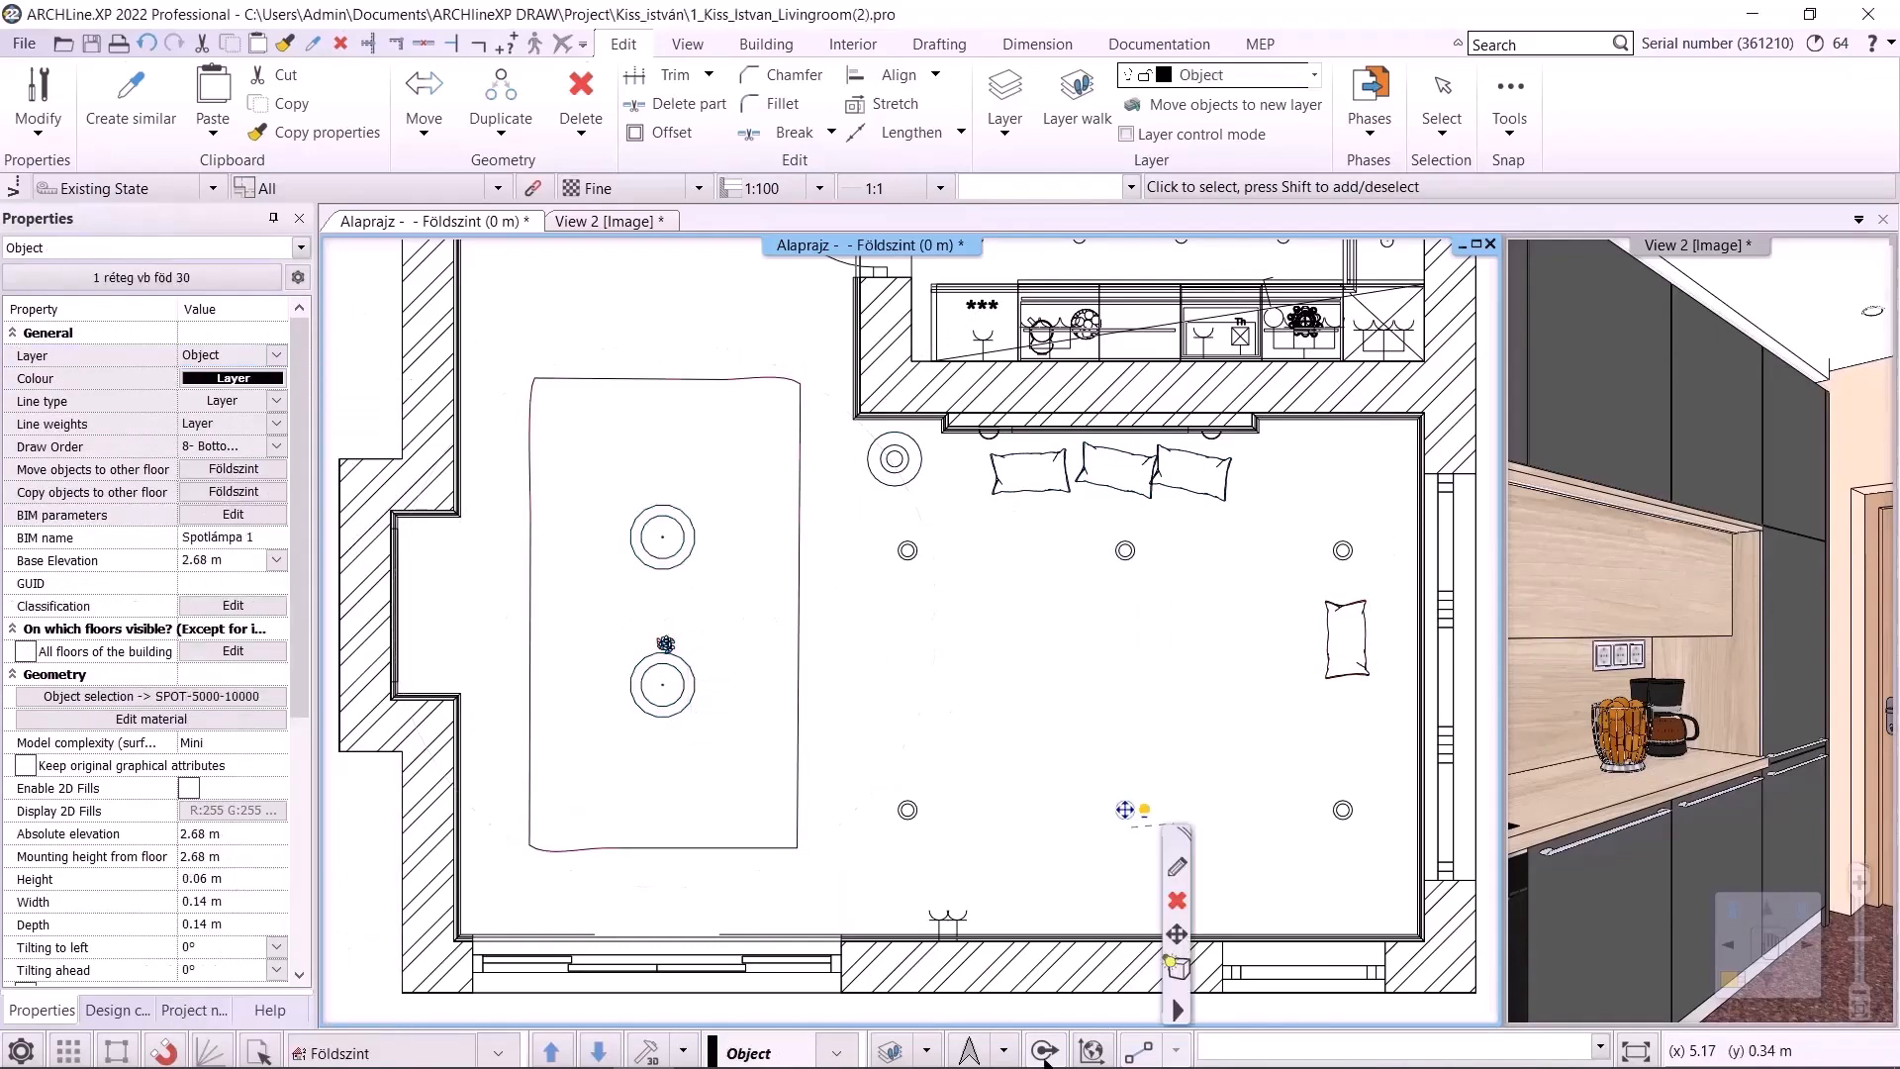
{"action": "left_click", "coordinate": [928, 1052]}
{"action": "left_click", "coordinate": [989, 938]}
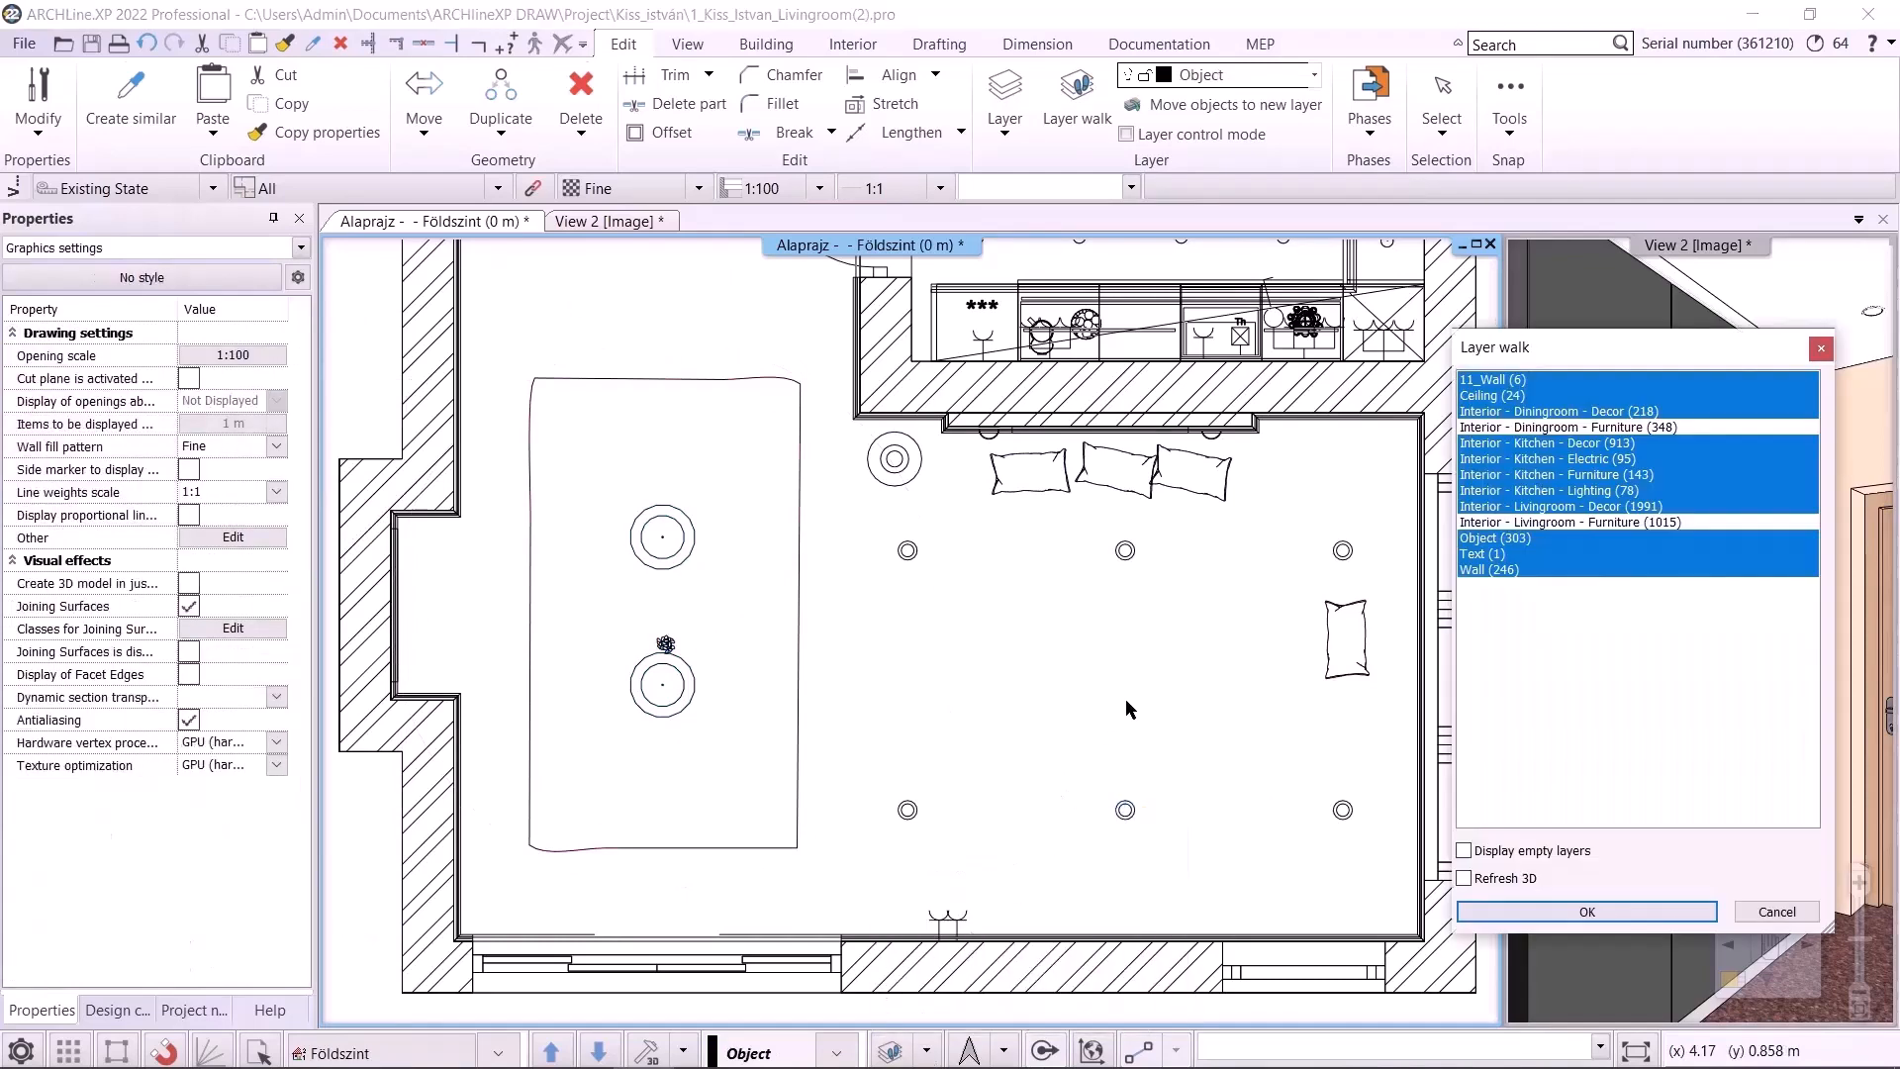
{"action": "left_click", "coordinate": [1494, 538]}
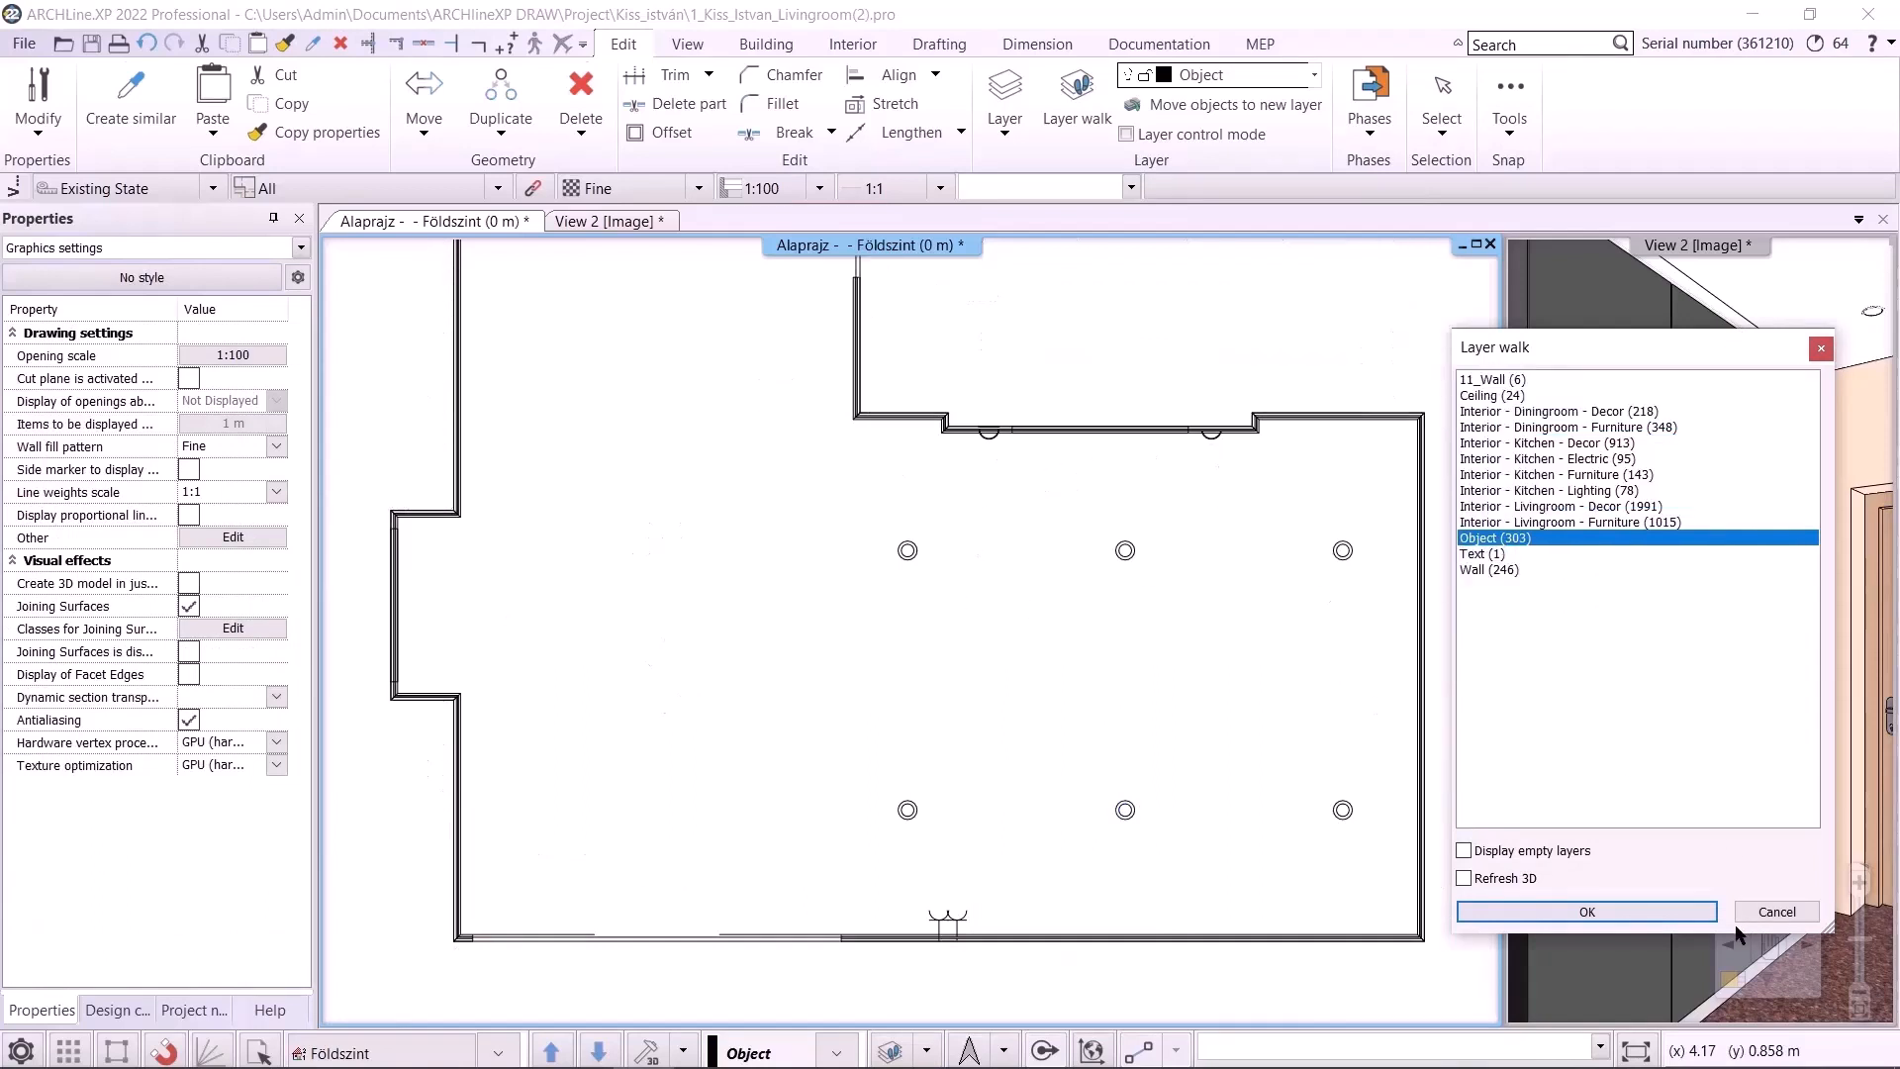
{"action": "left_click", "coordinate": [1679, 912]}
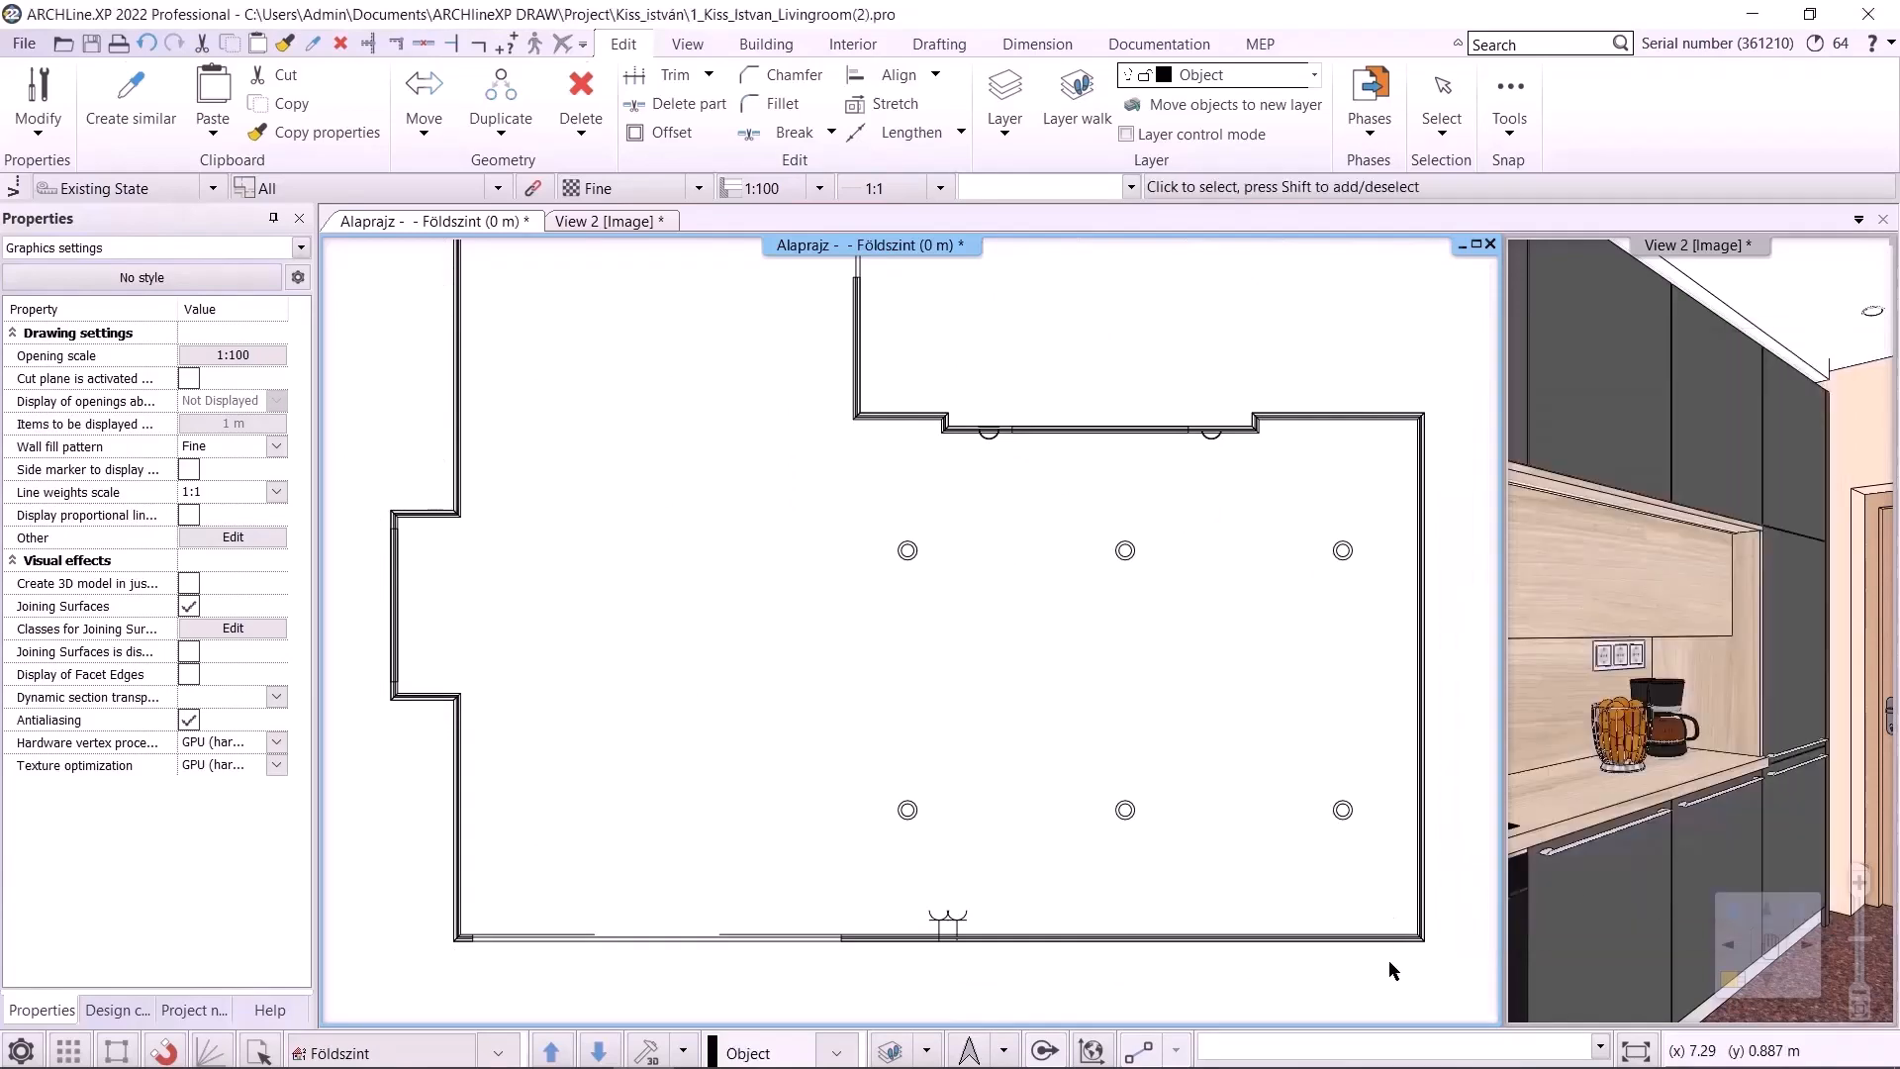
{"action": "left_click", "coordinate": [1377, 879]}
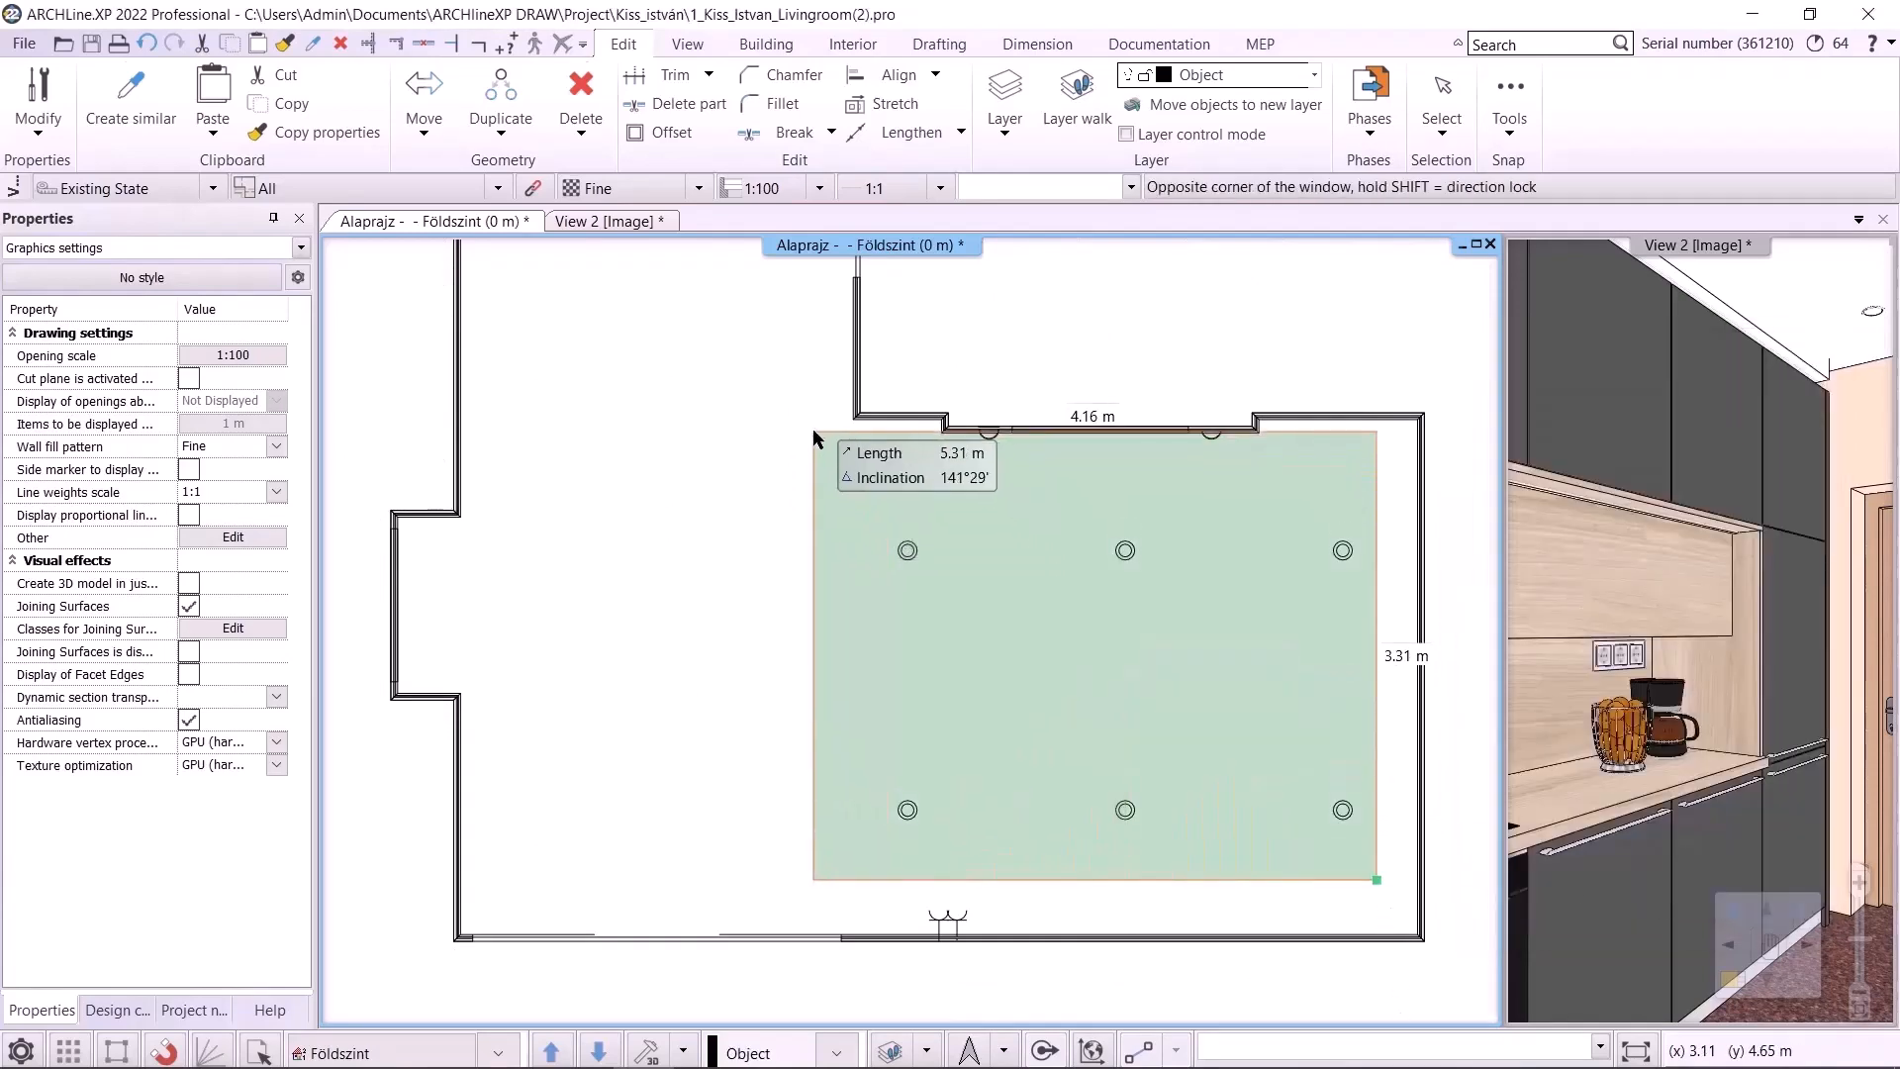
{"action": "left_click", "coordinate": [818, 414]}
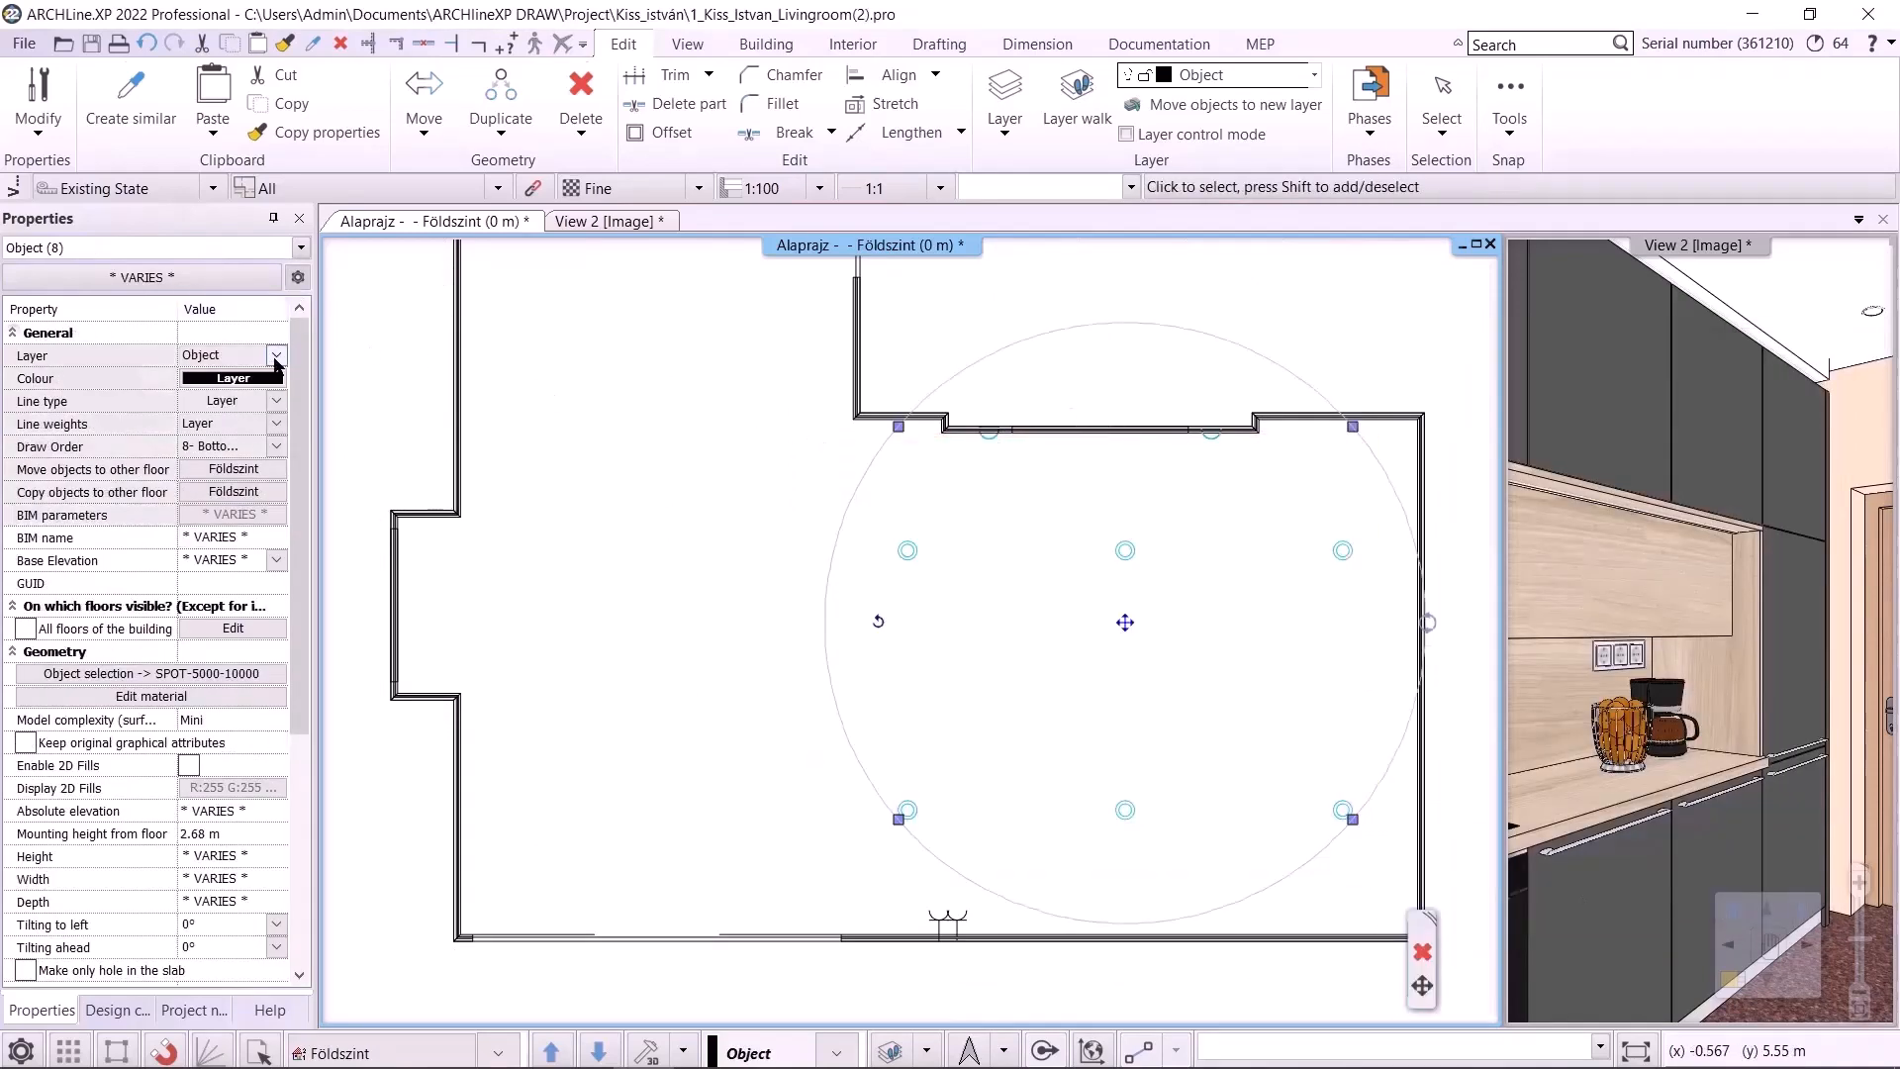
{"action": "left_click", "coordinate": [276, 354]}
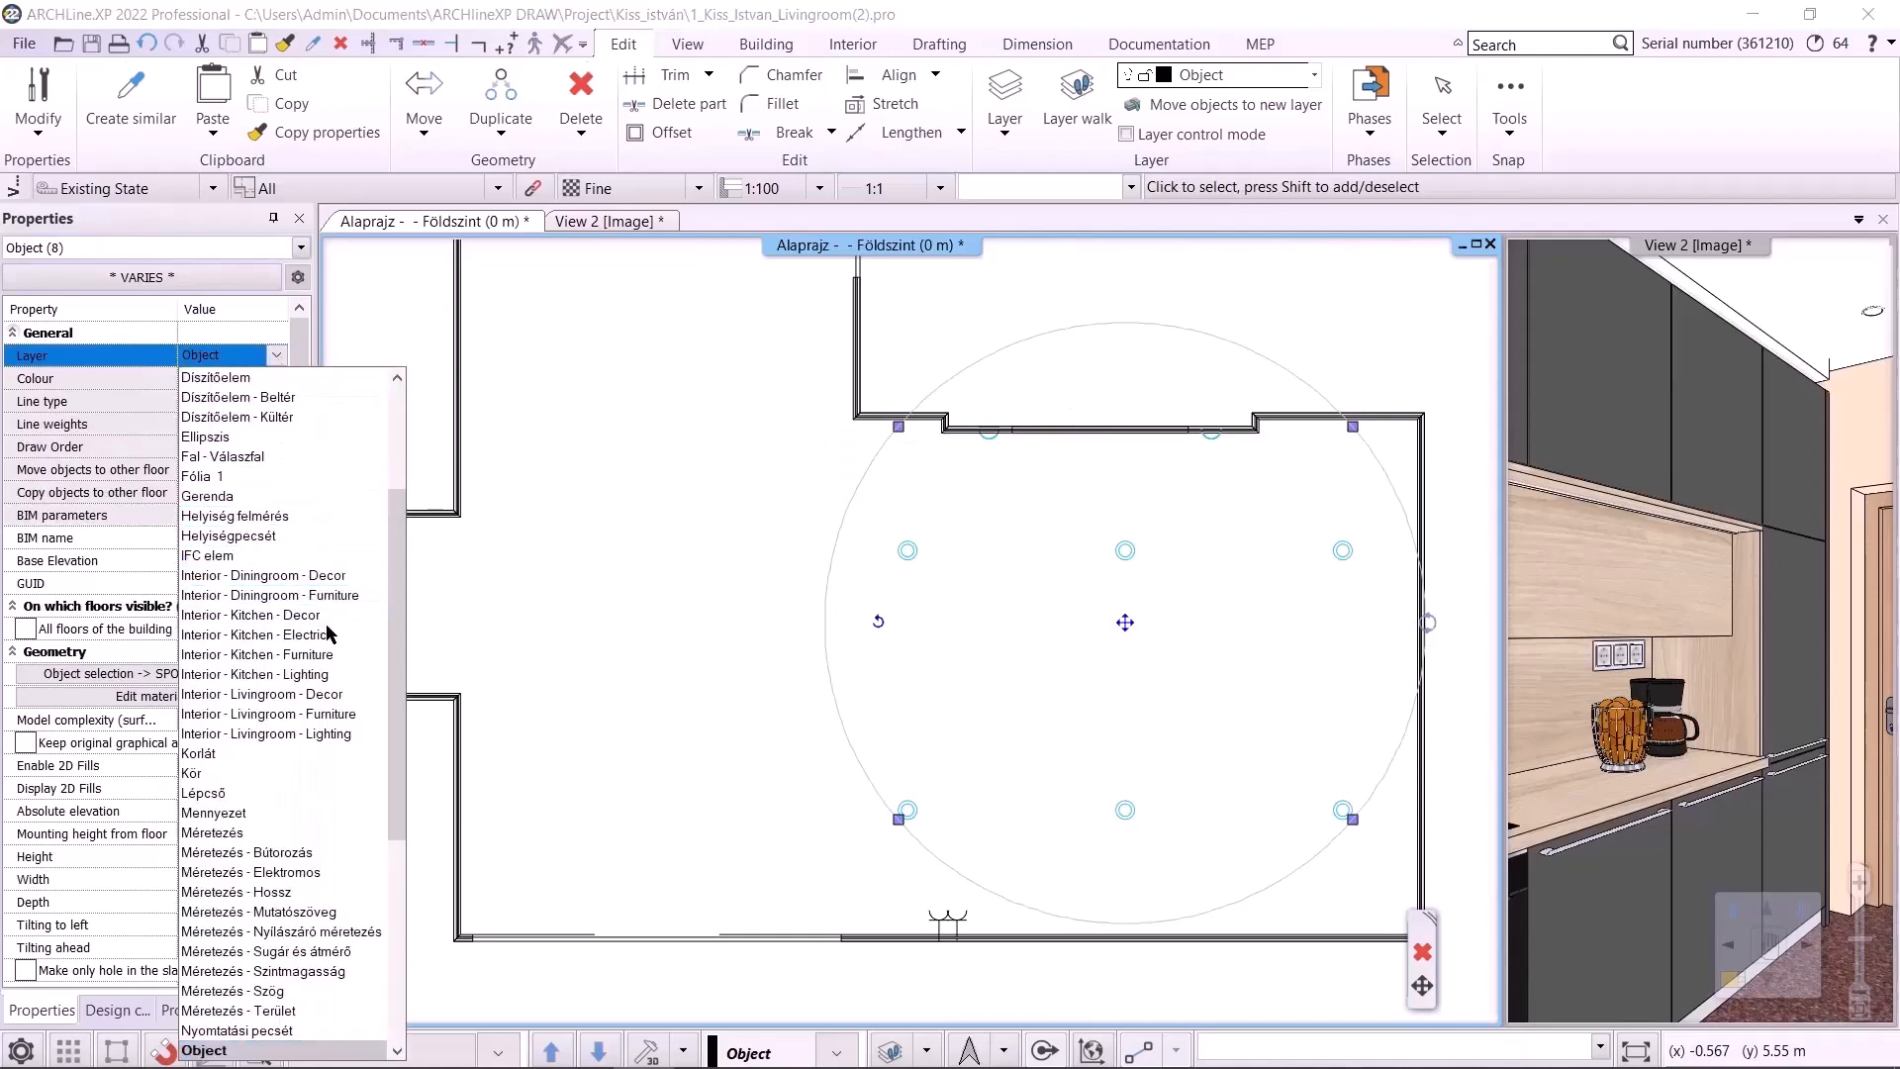
{"action": "left_click", "coordinate": [663, 662]}
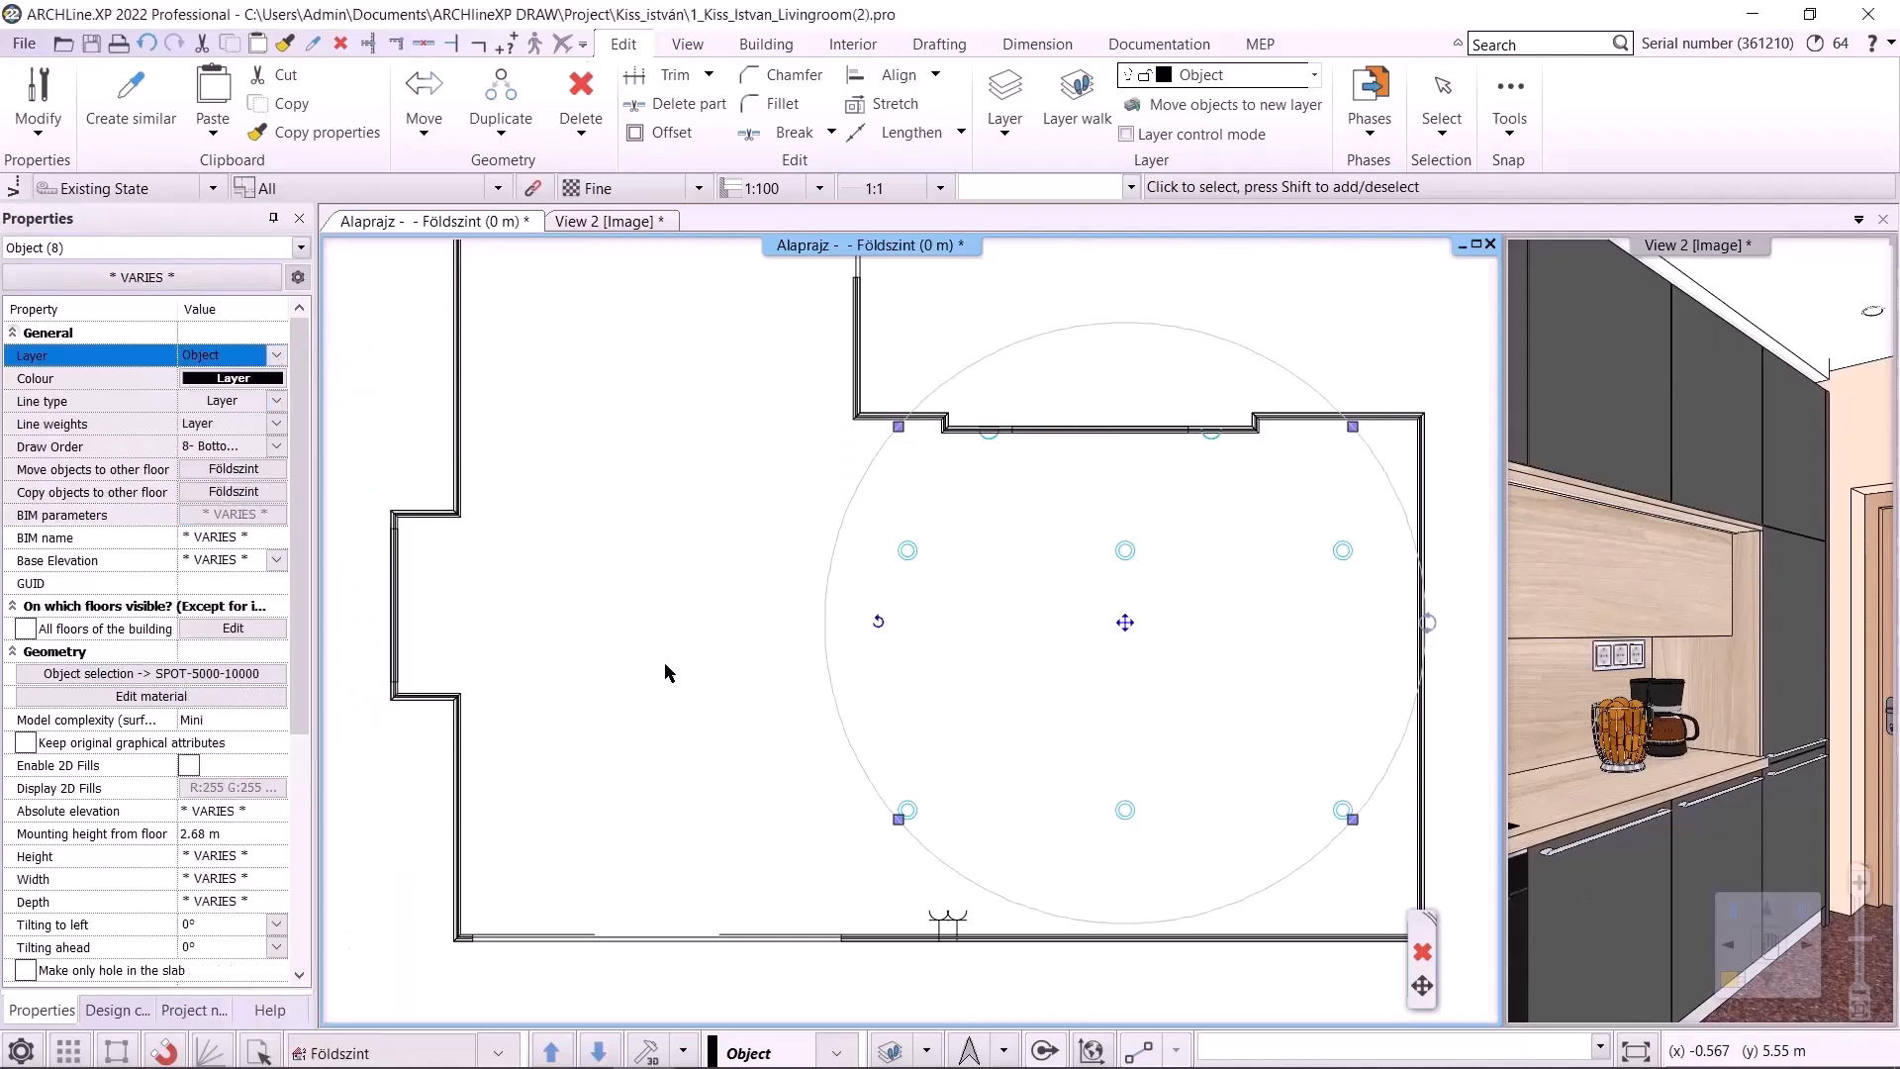
Use Layer walk to display all layers again
{"action": "left_click", "coordinate": [926, 1050]}
{"action": "left_click", "coordinate": [965, 878]}
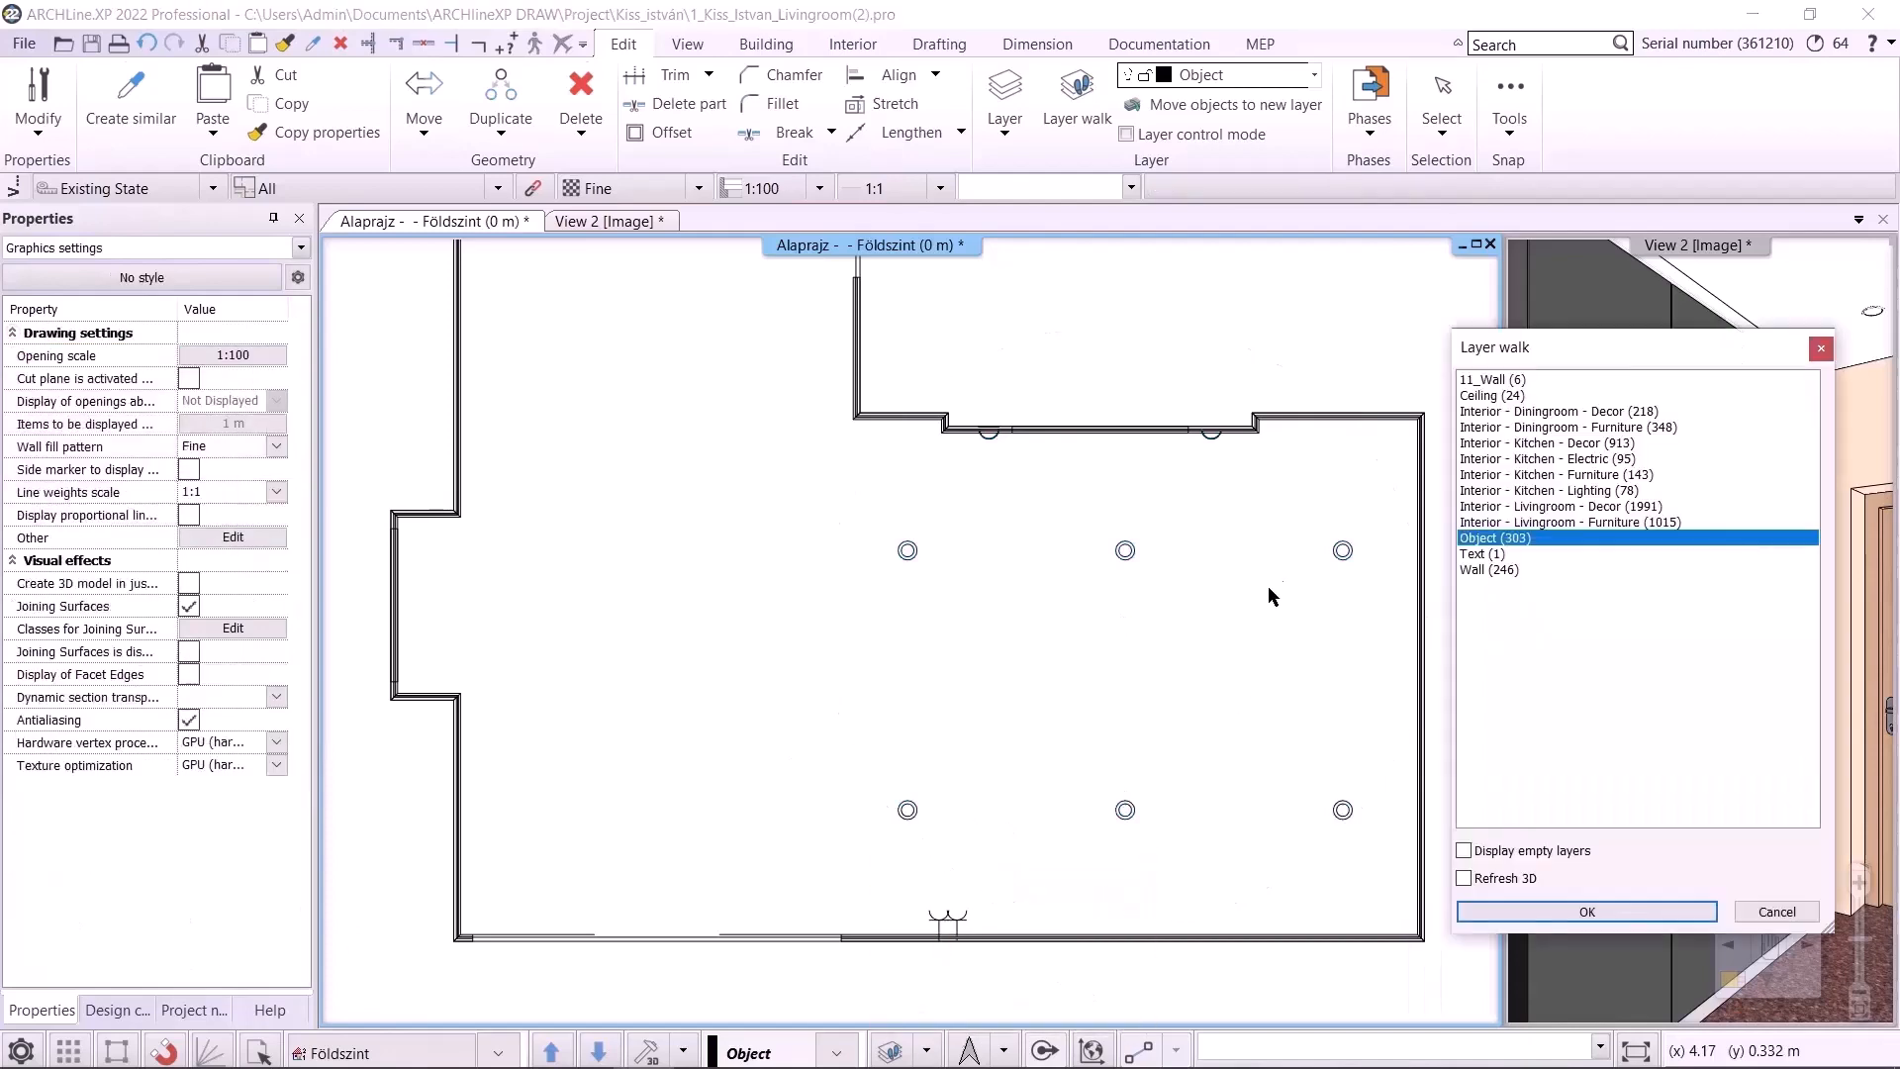
{"action": "left_click", "coordinate": [1491, 380]}
{"action": "left_click", "coordinate": [1473, 570], "text": "shift"}
{"action": "left_click", "coordinate": [1589, 911]}
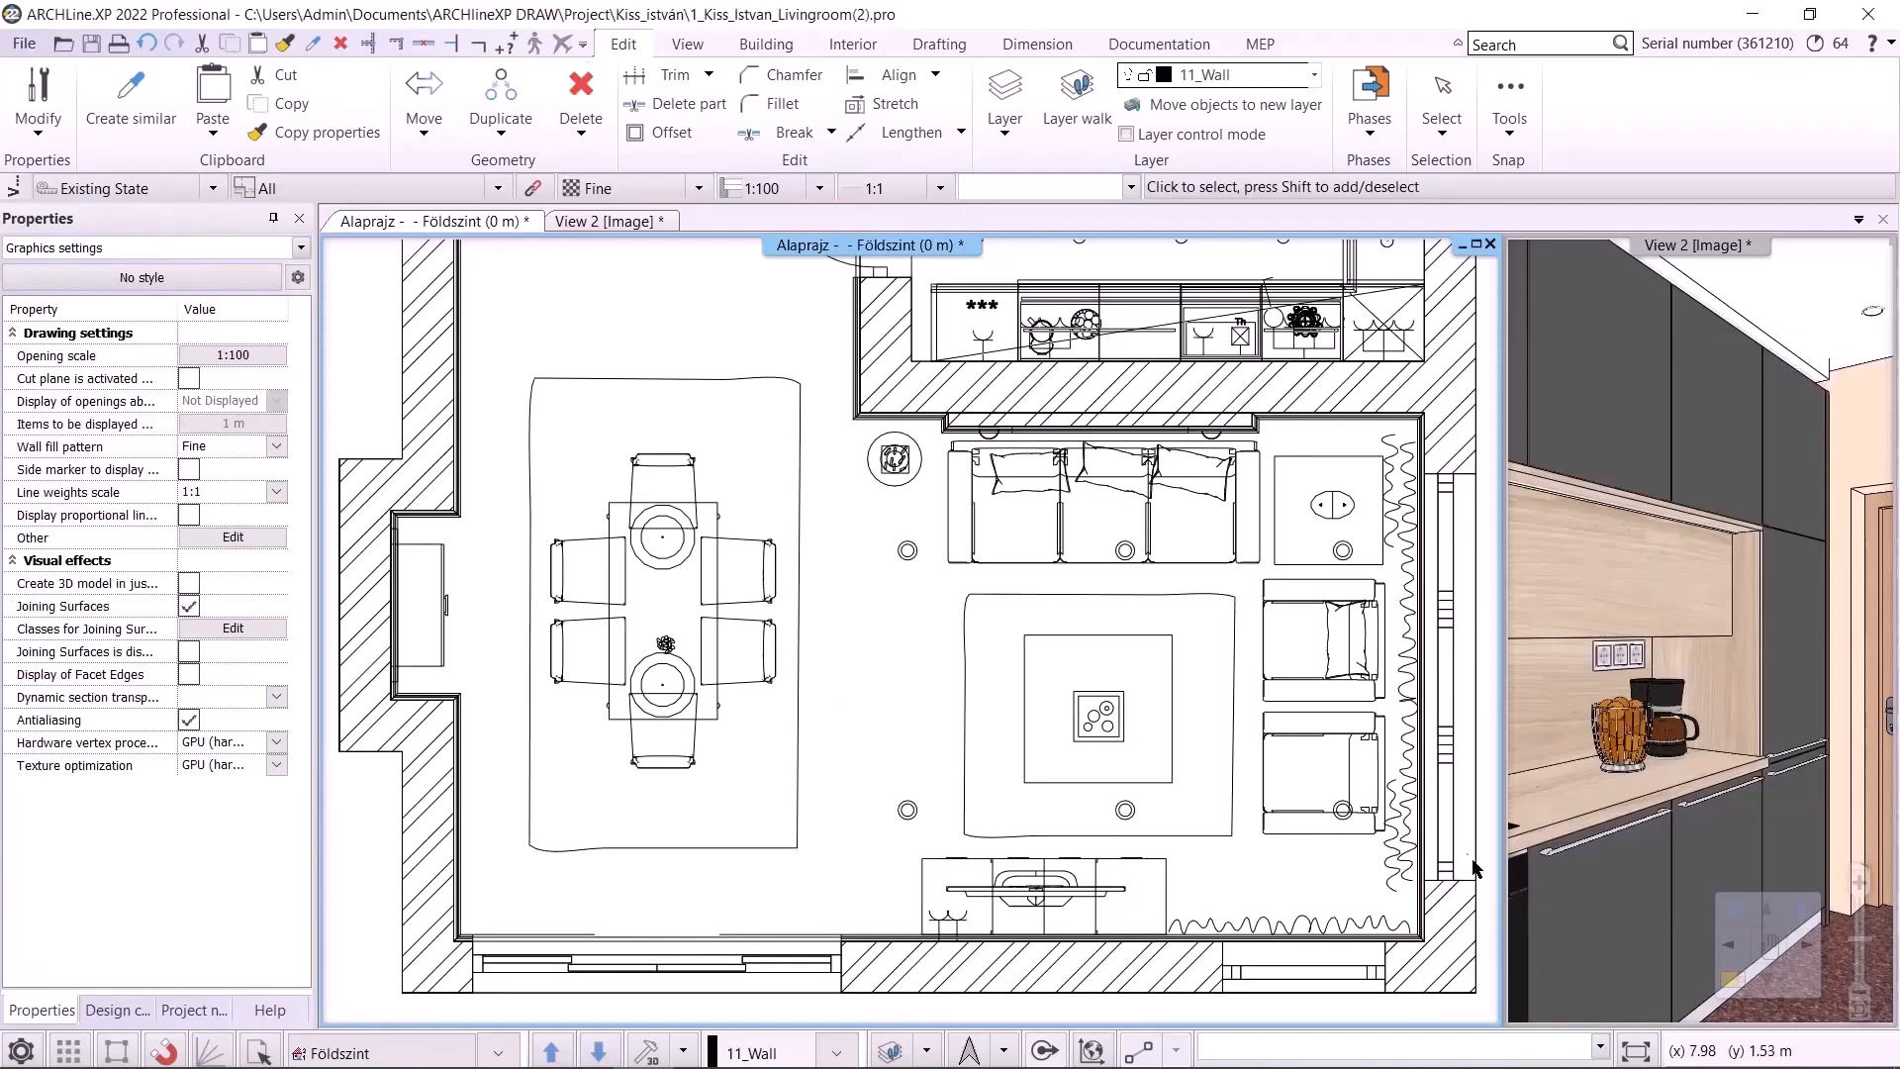
Open the layer manager and filter the list to used layers
{"action": "left_click", "coordinate": [926, 1050]}
{"action": "left_click", "coordinate": [970, 867]}
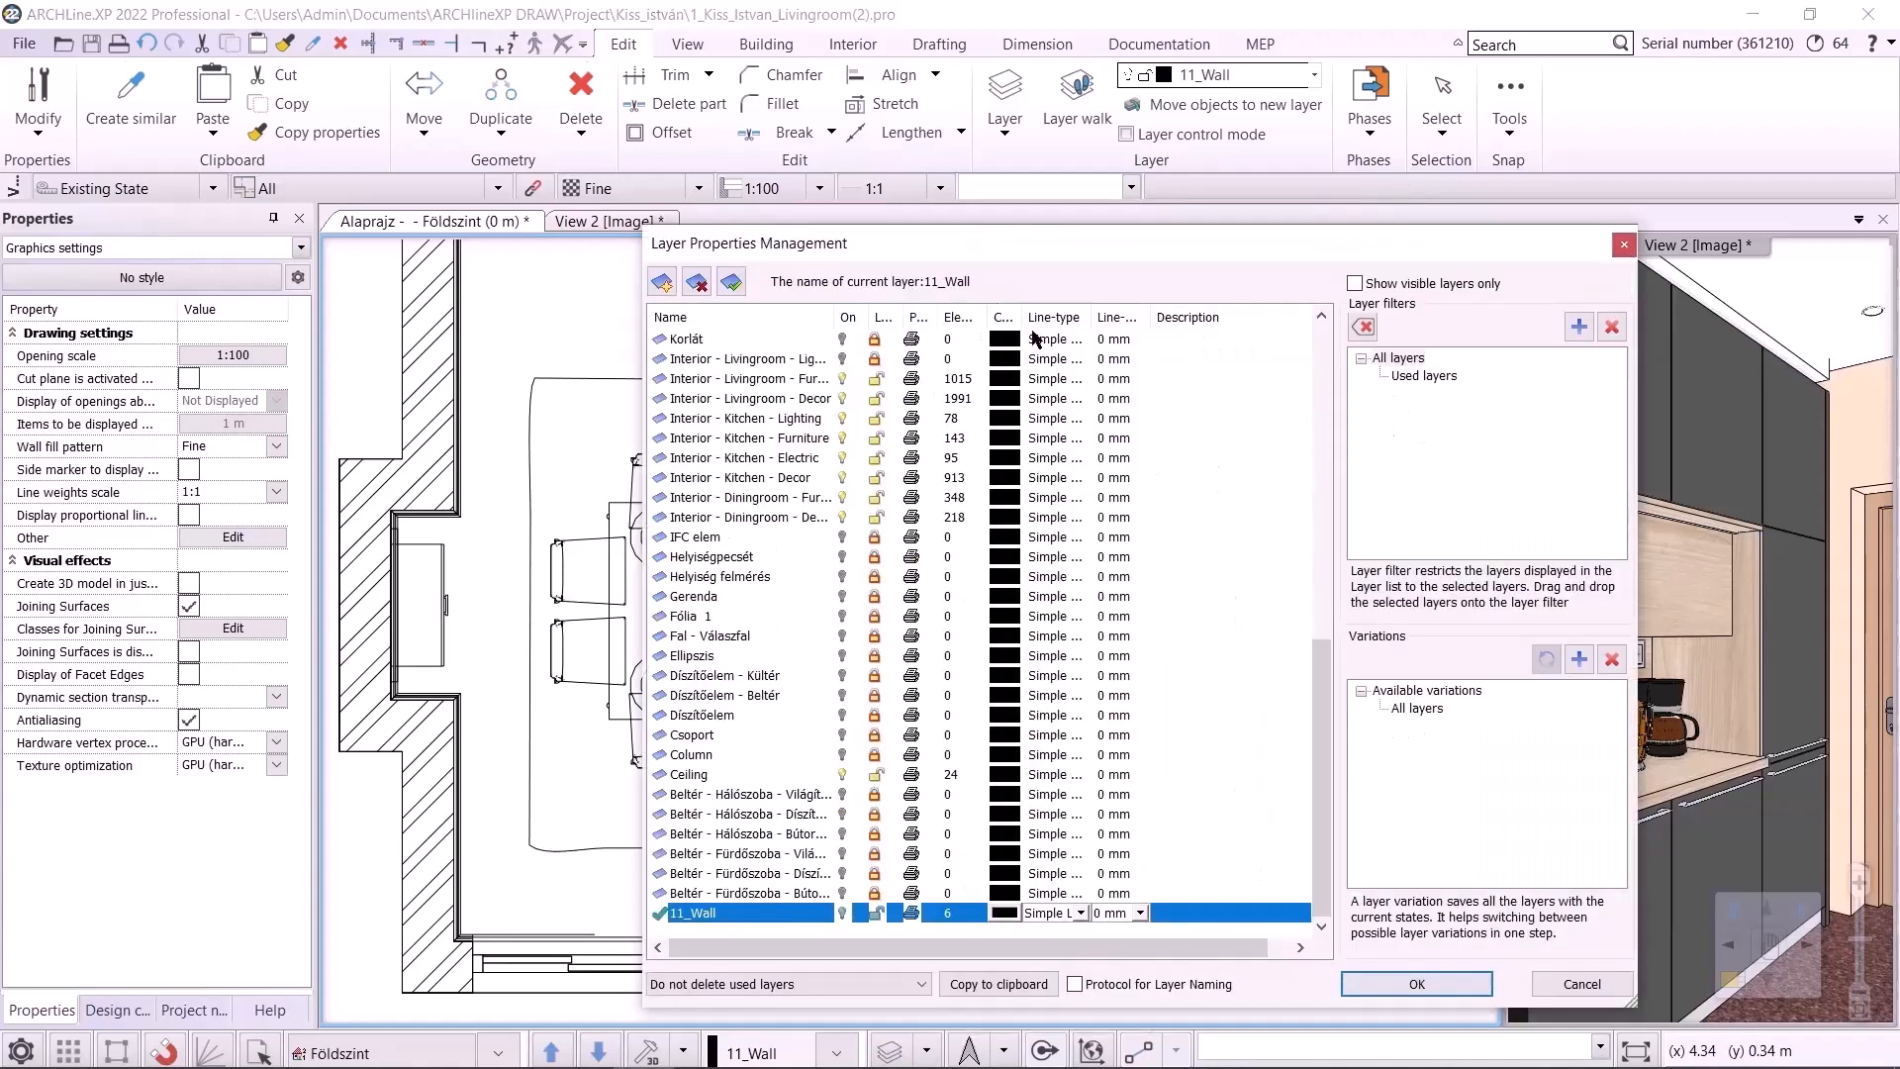
{"action": "left_click", "coordinate": [1426, 383]}
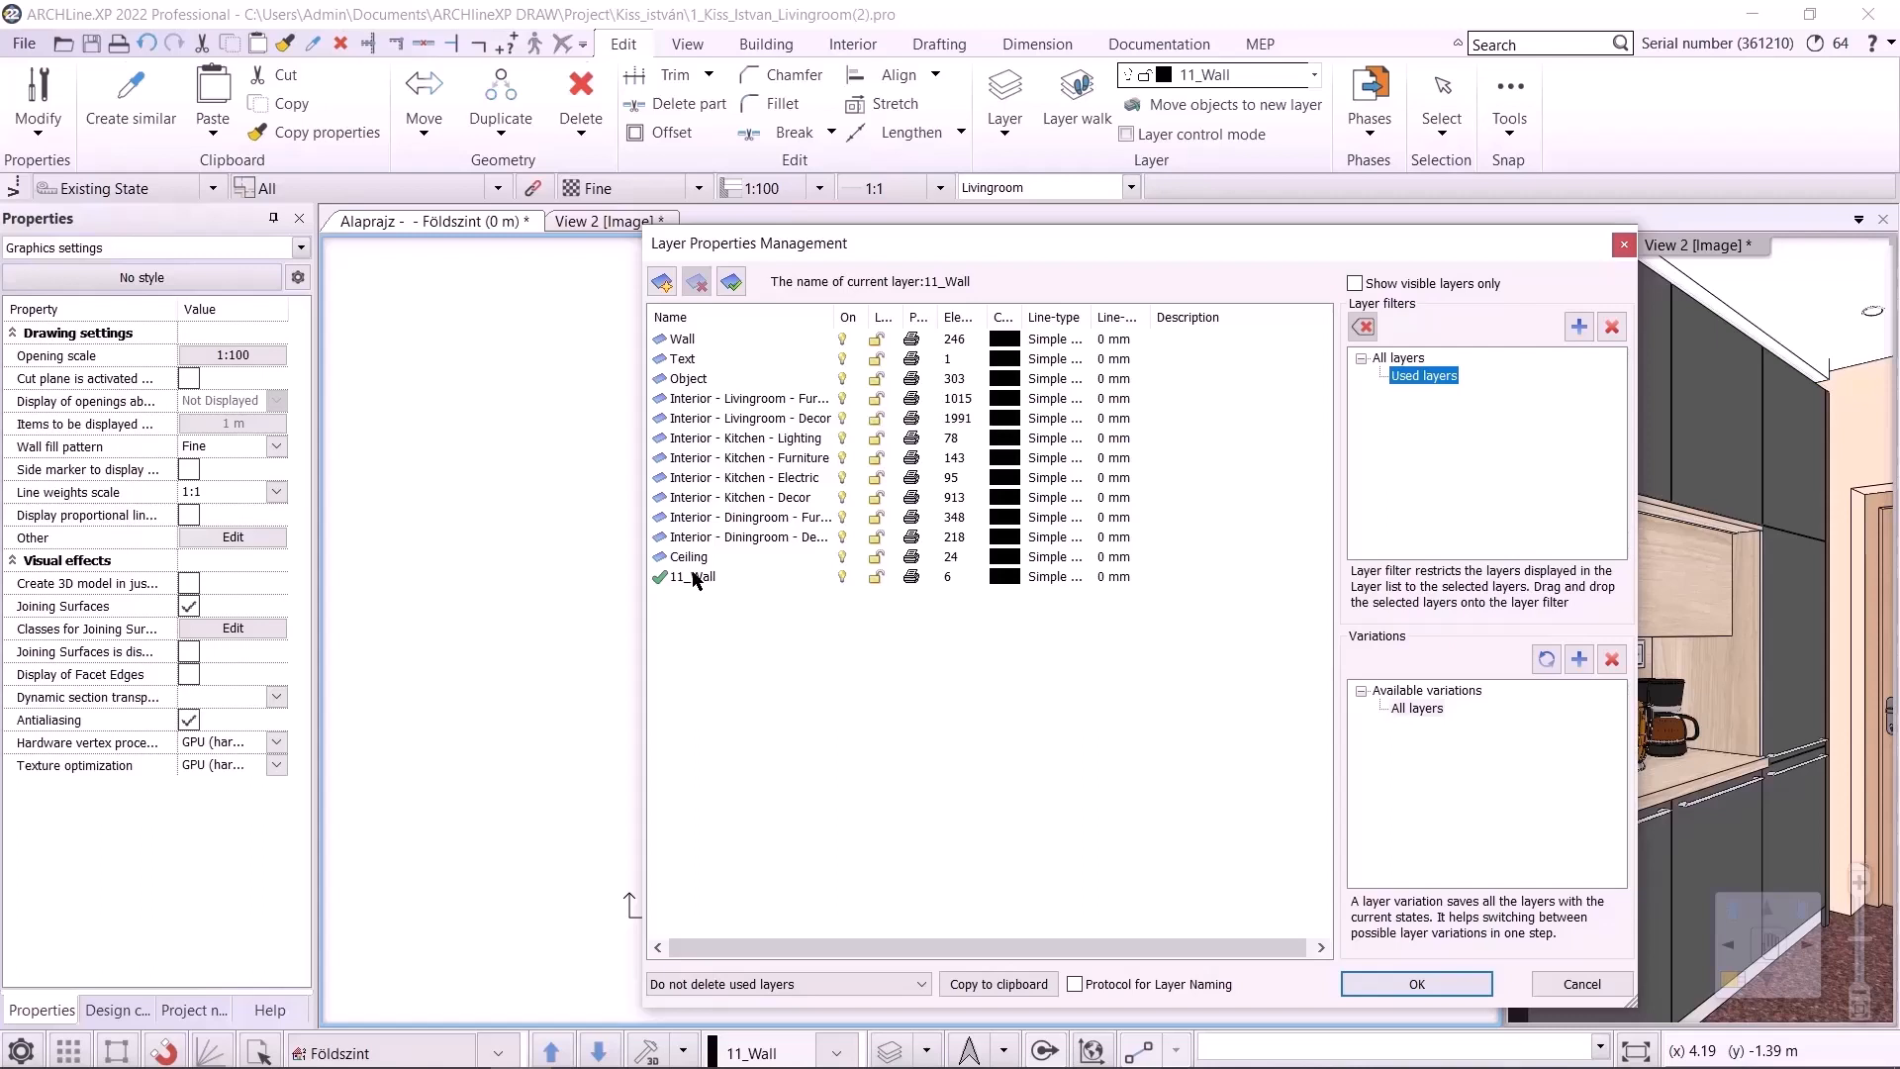
Lock the Text, Object, kitchen and dining room layers, keeping both living room layers unlocked
{"action": "left_click", "coordinate": [730, 360]}
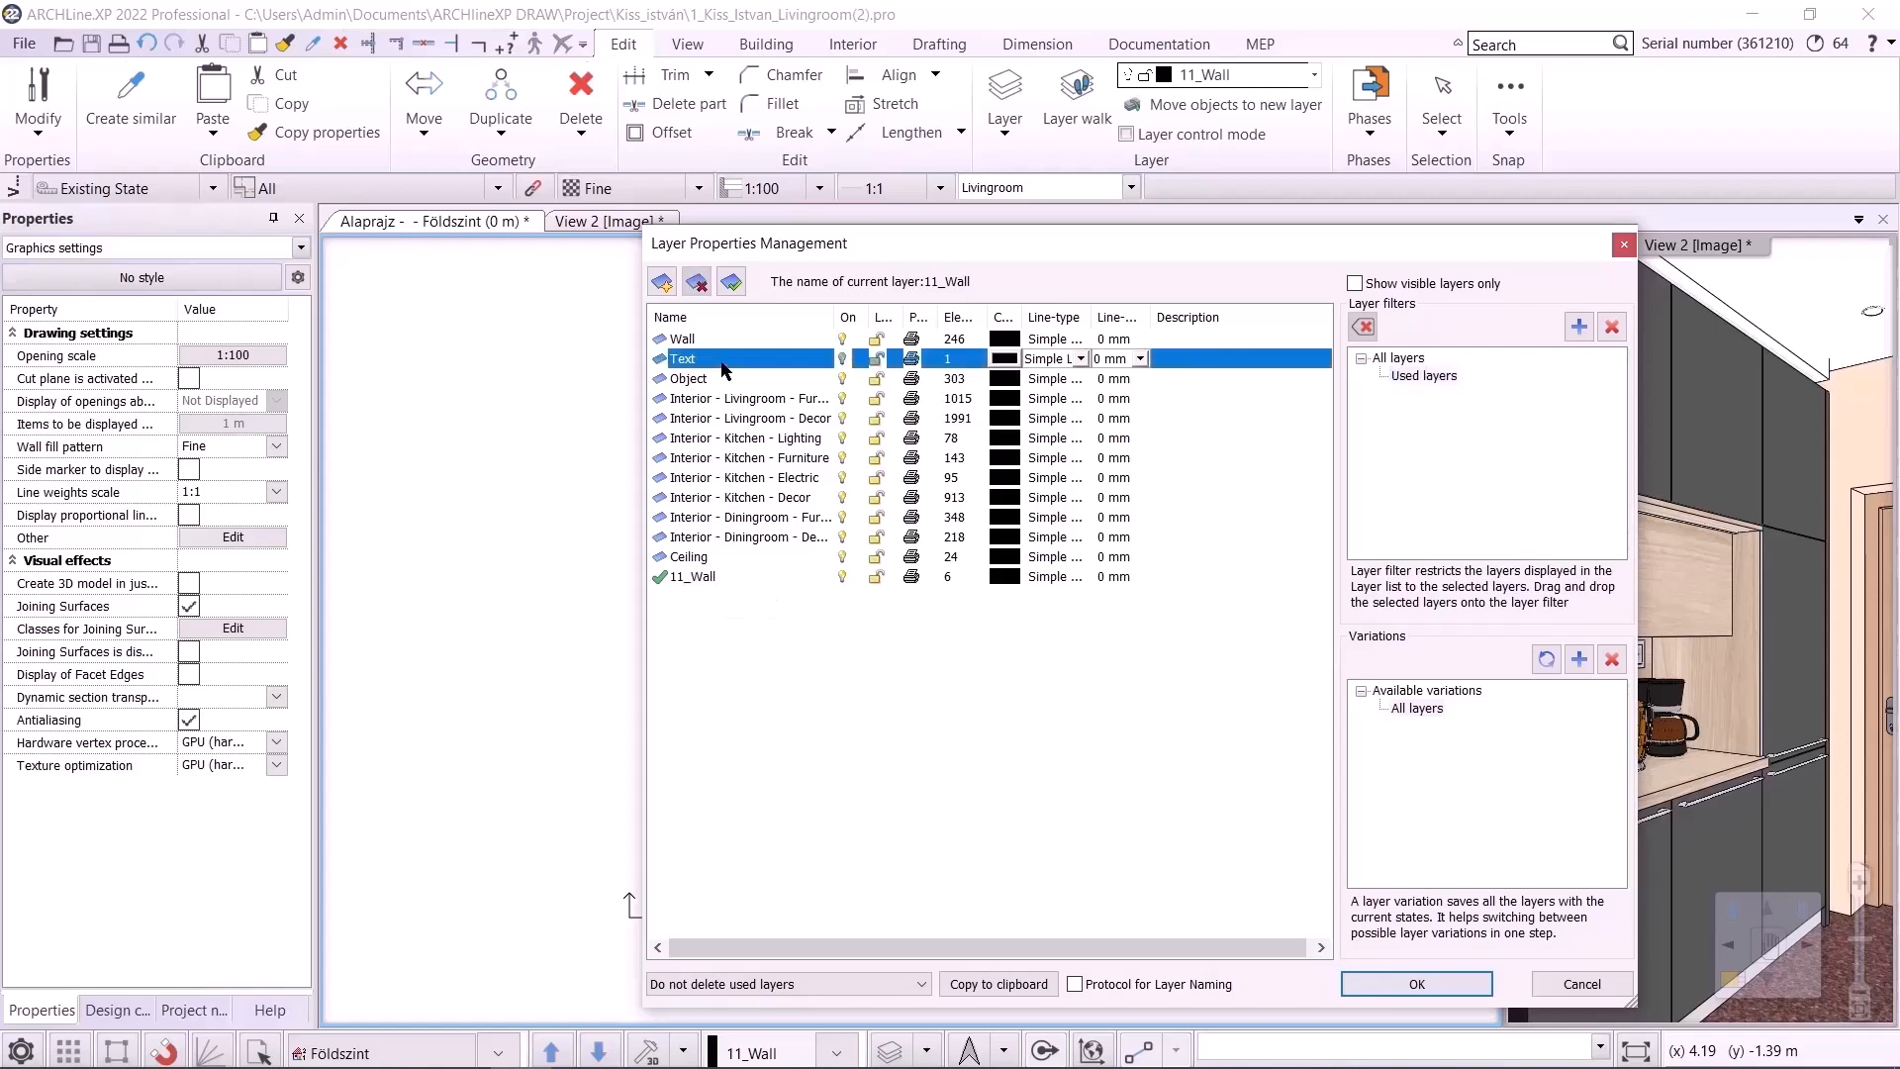
{"action": "left_click", "coordinate": [798, 540], "text": "shift"}
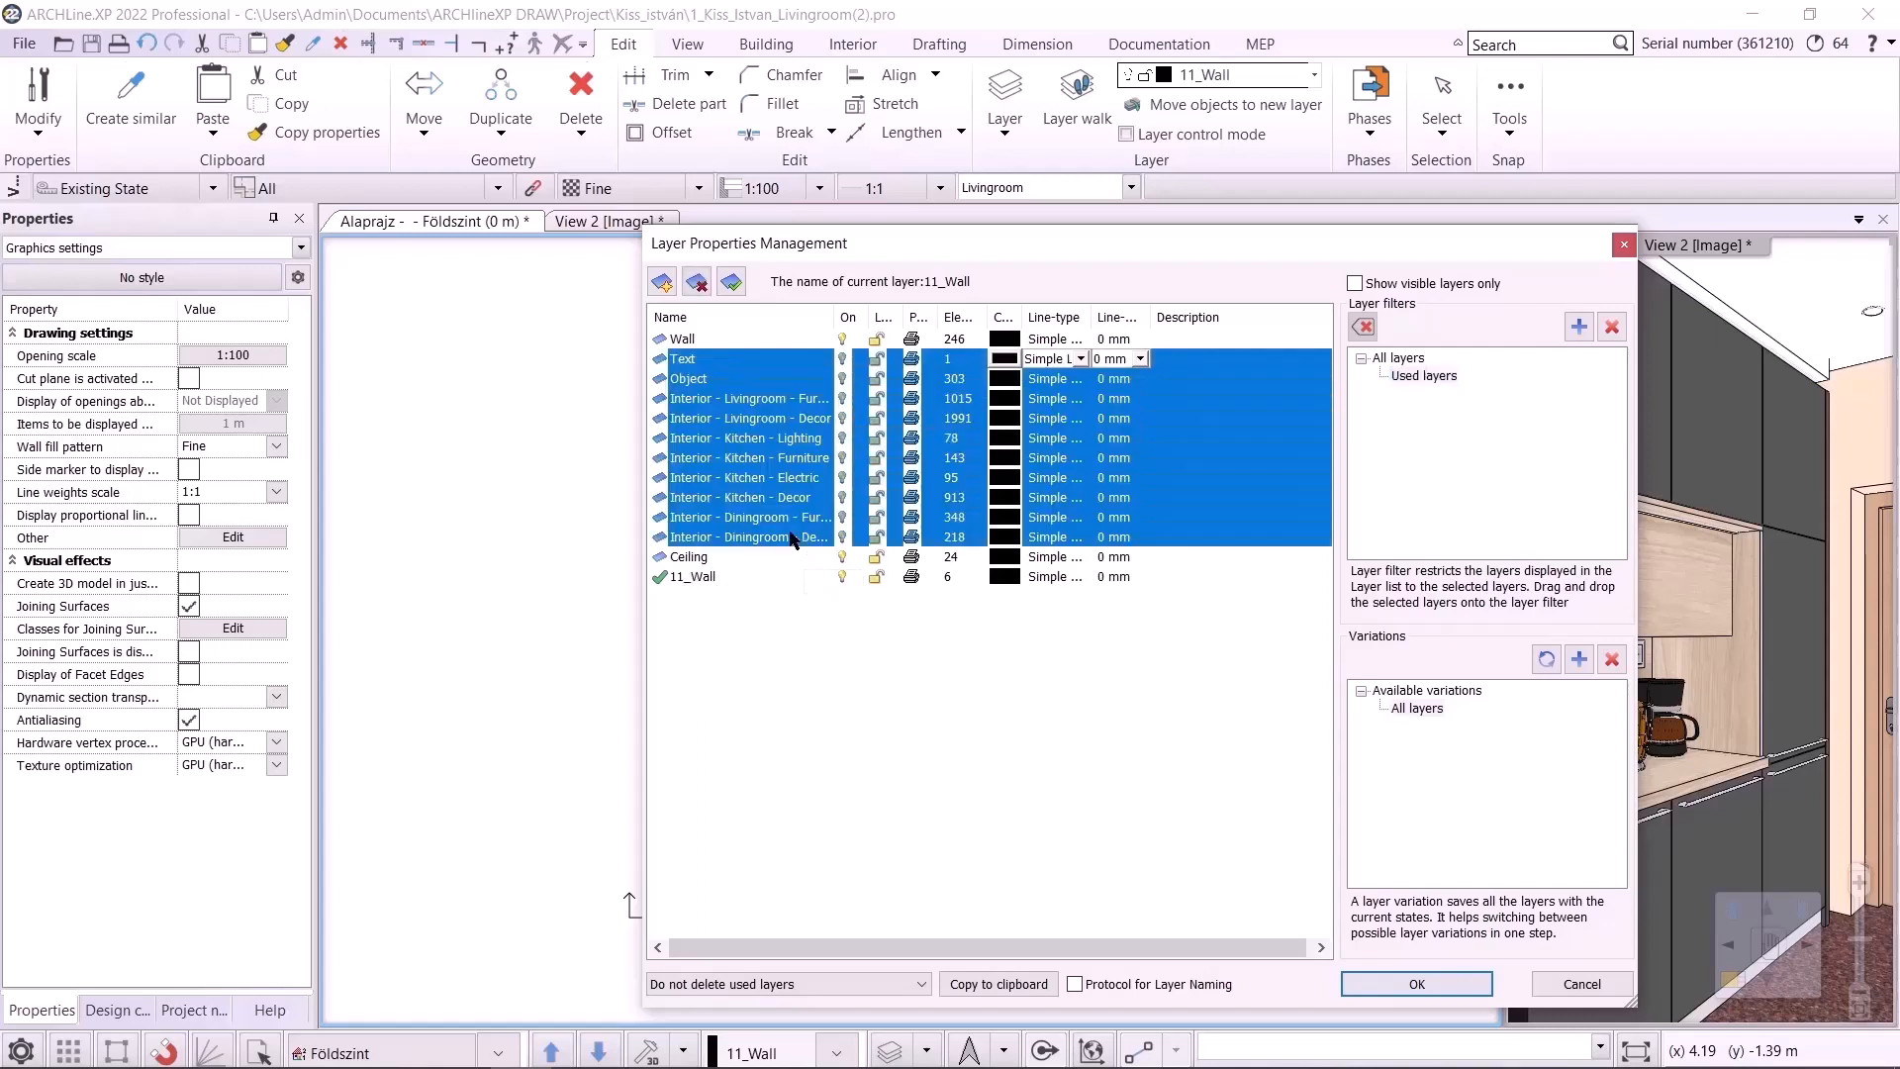
{"action": "left_click", "coordinate": [875, 372]}
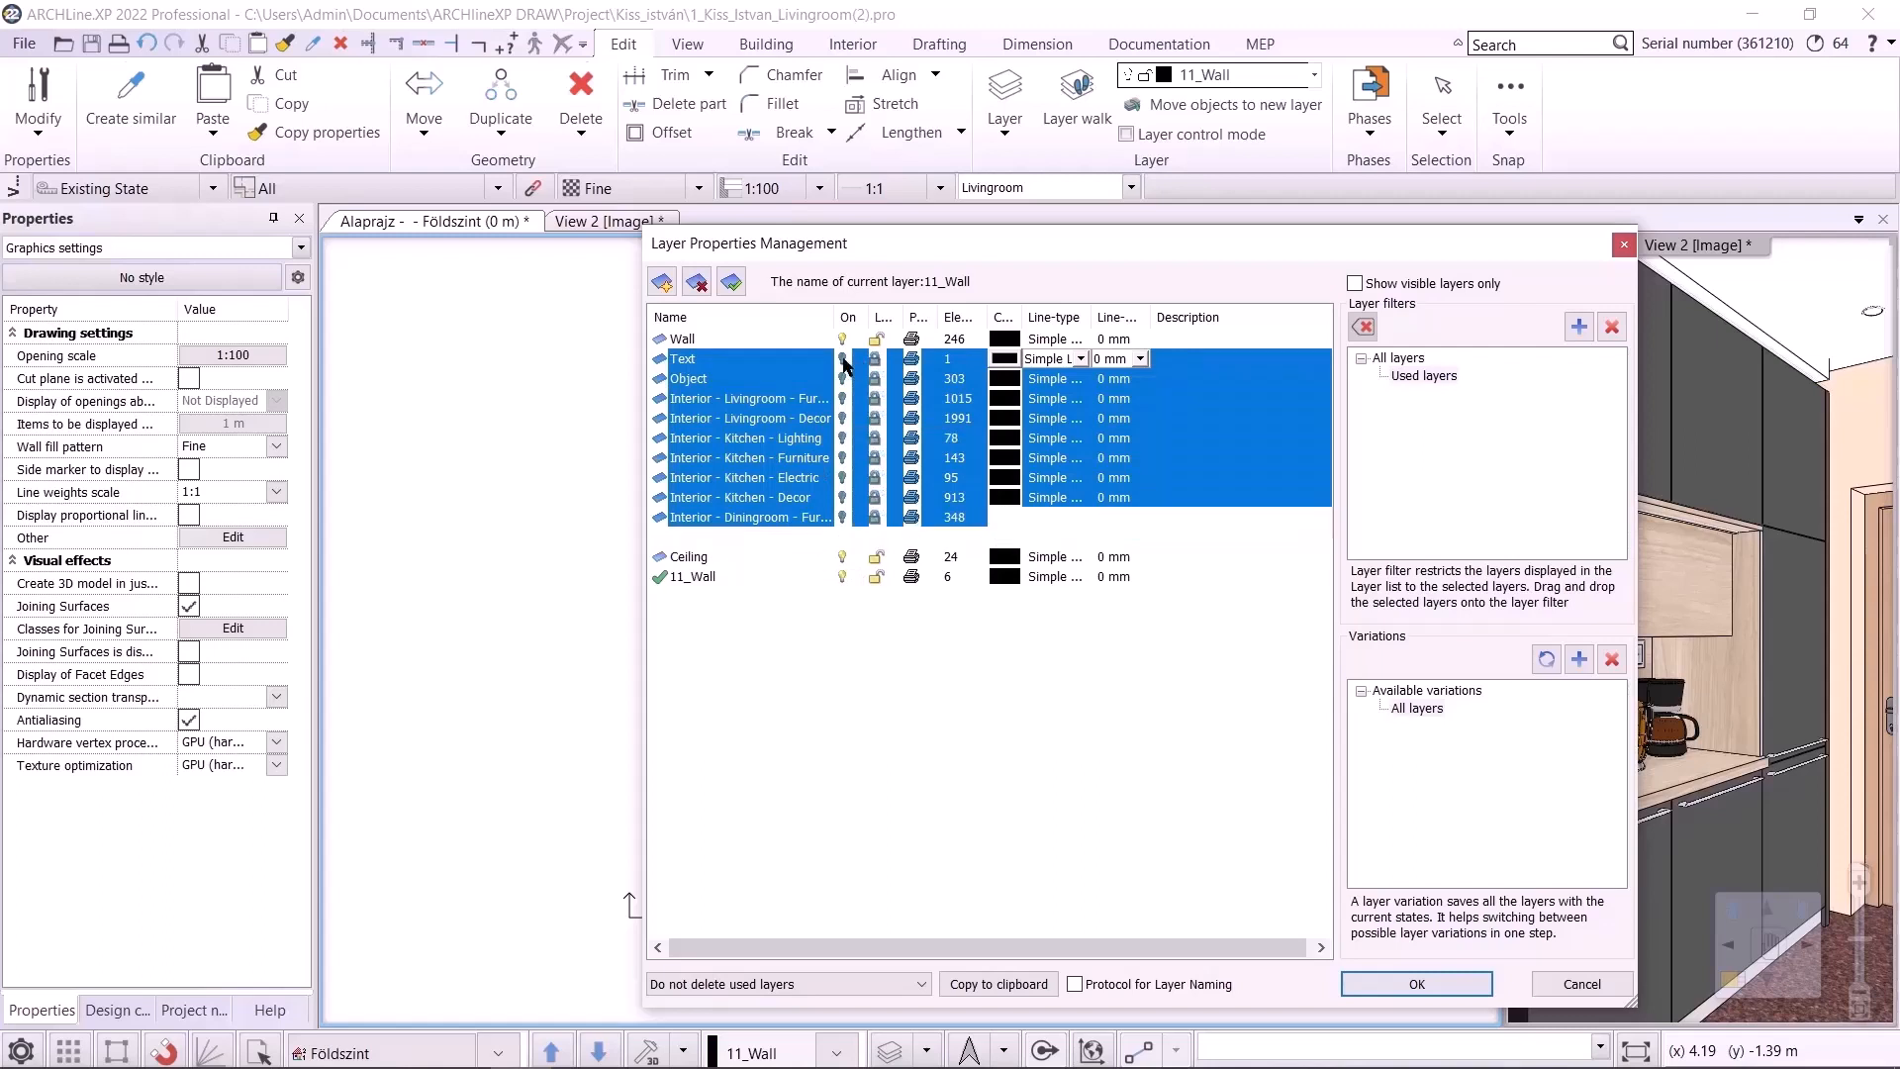
{"action": "left_click", "coordinate": [841, 754]}
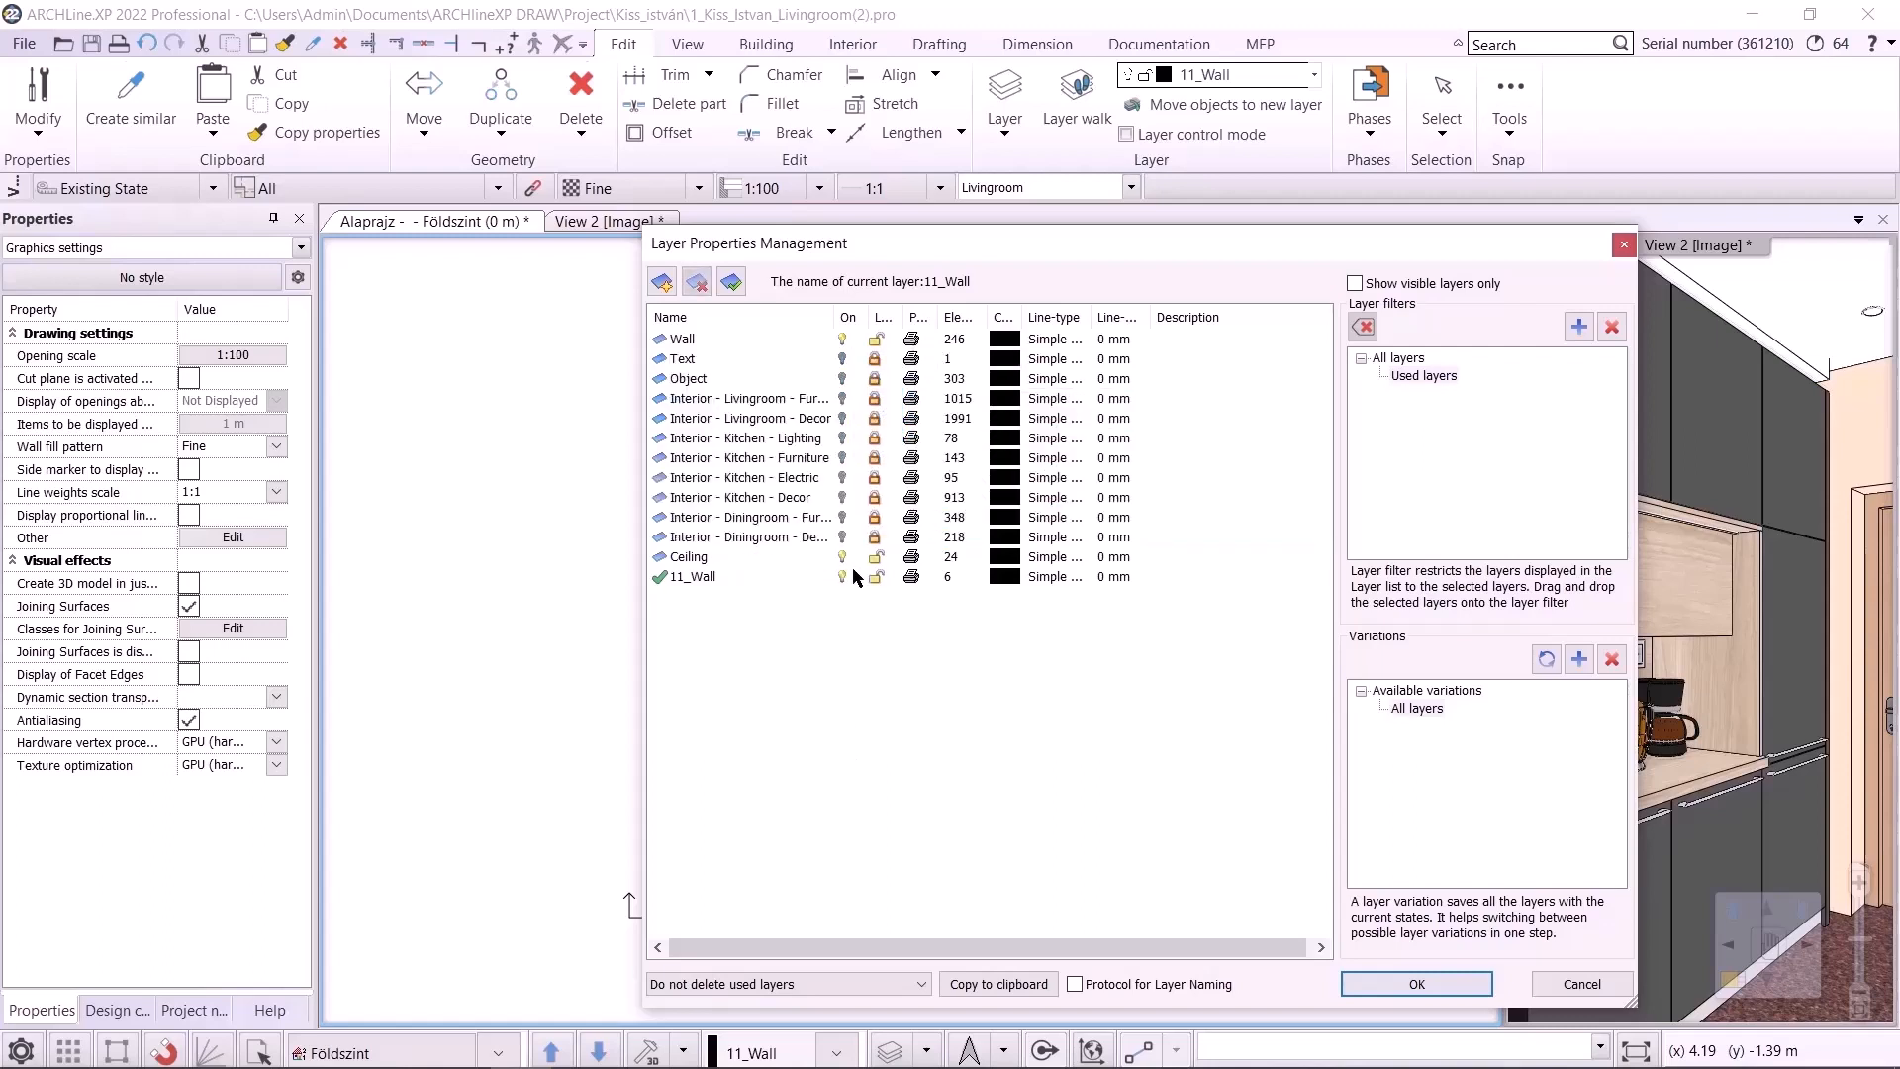
{"action": "left_click", "coordinate": [875, 398]}
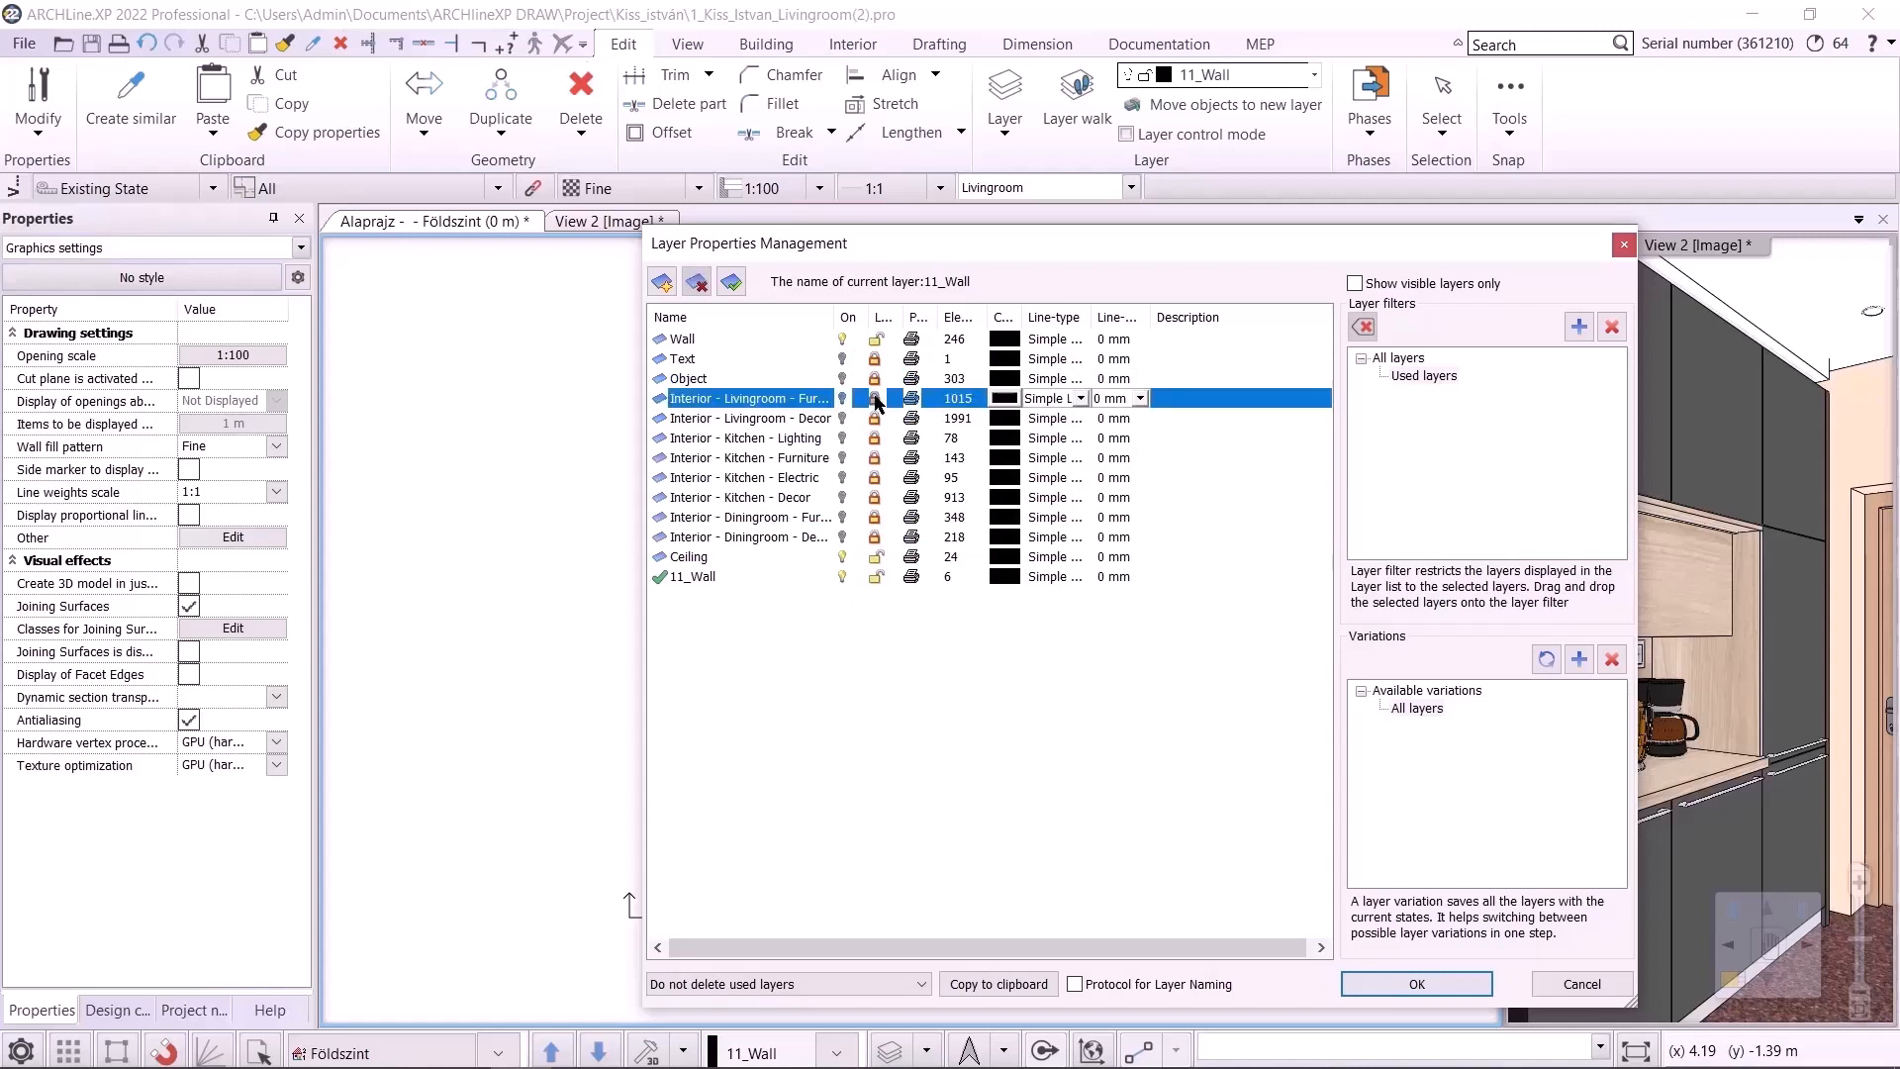
{"action": "left_click", "coordinate": [875, 417]}
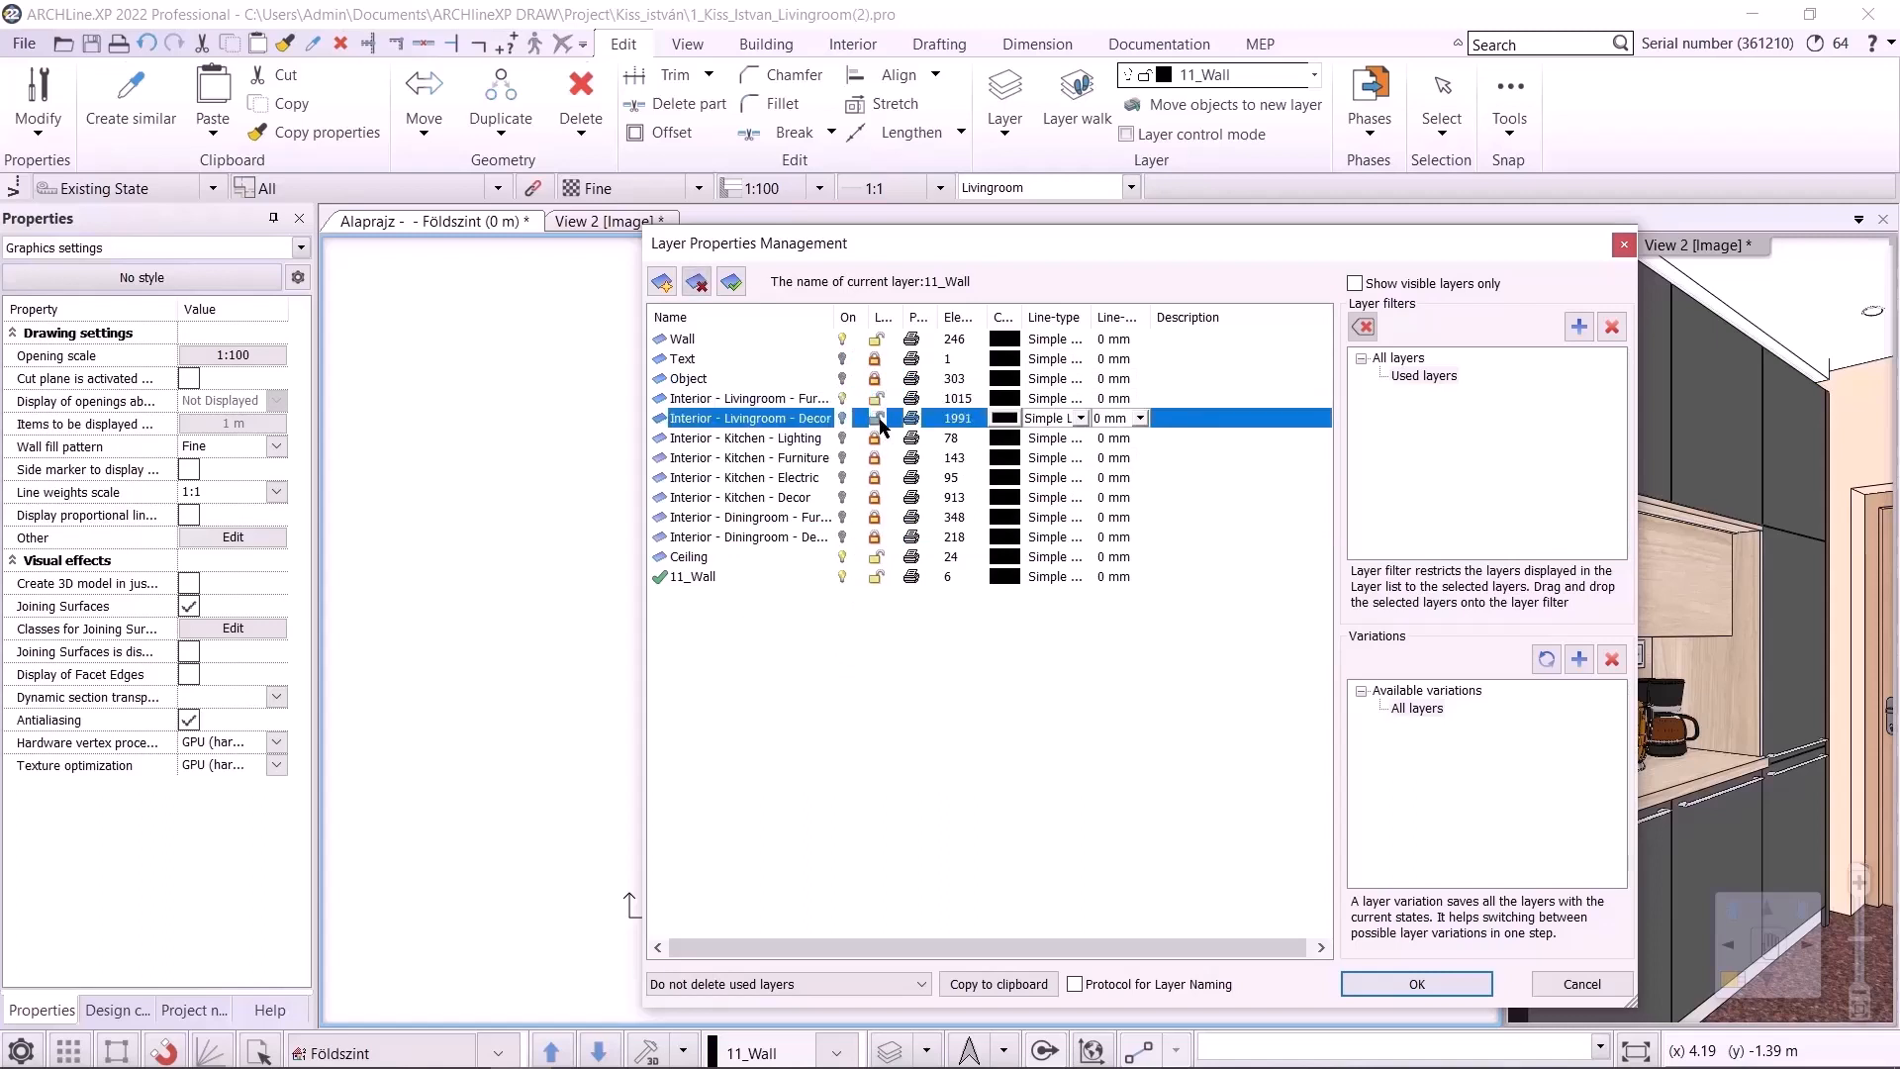
{"action": "left_click", "coordinate": [900, 687]}
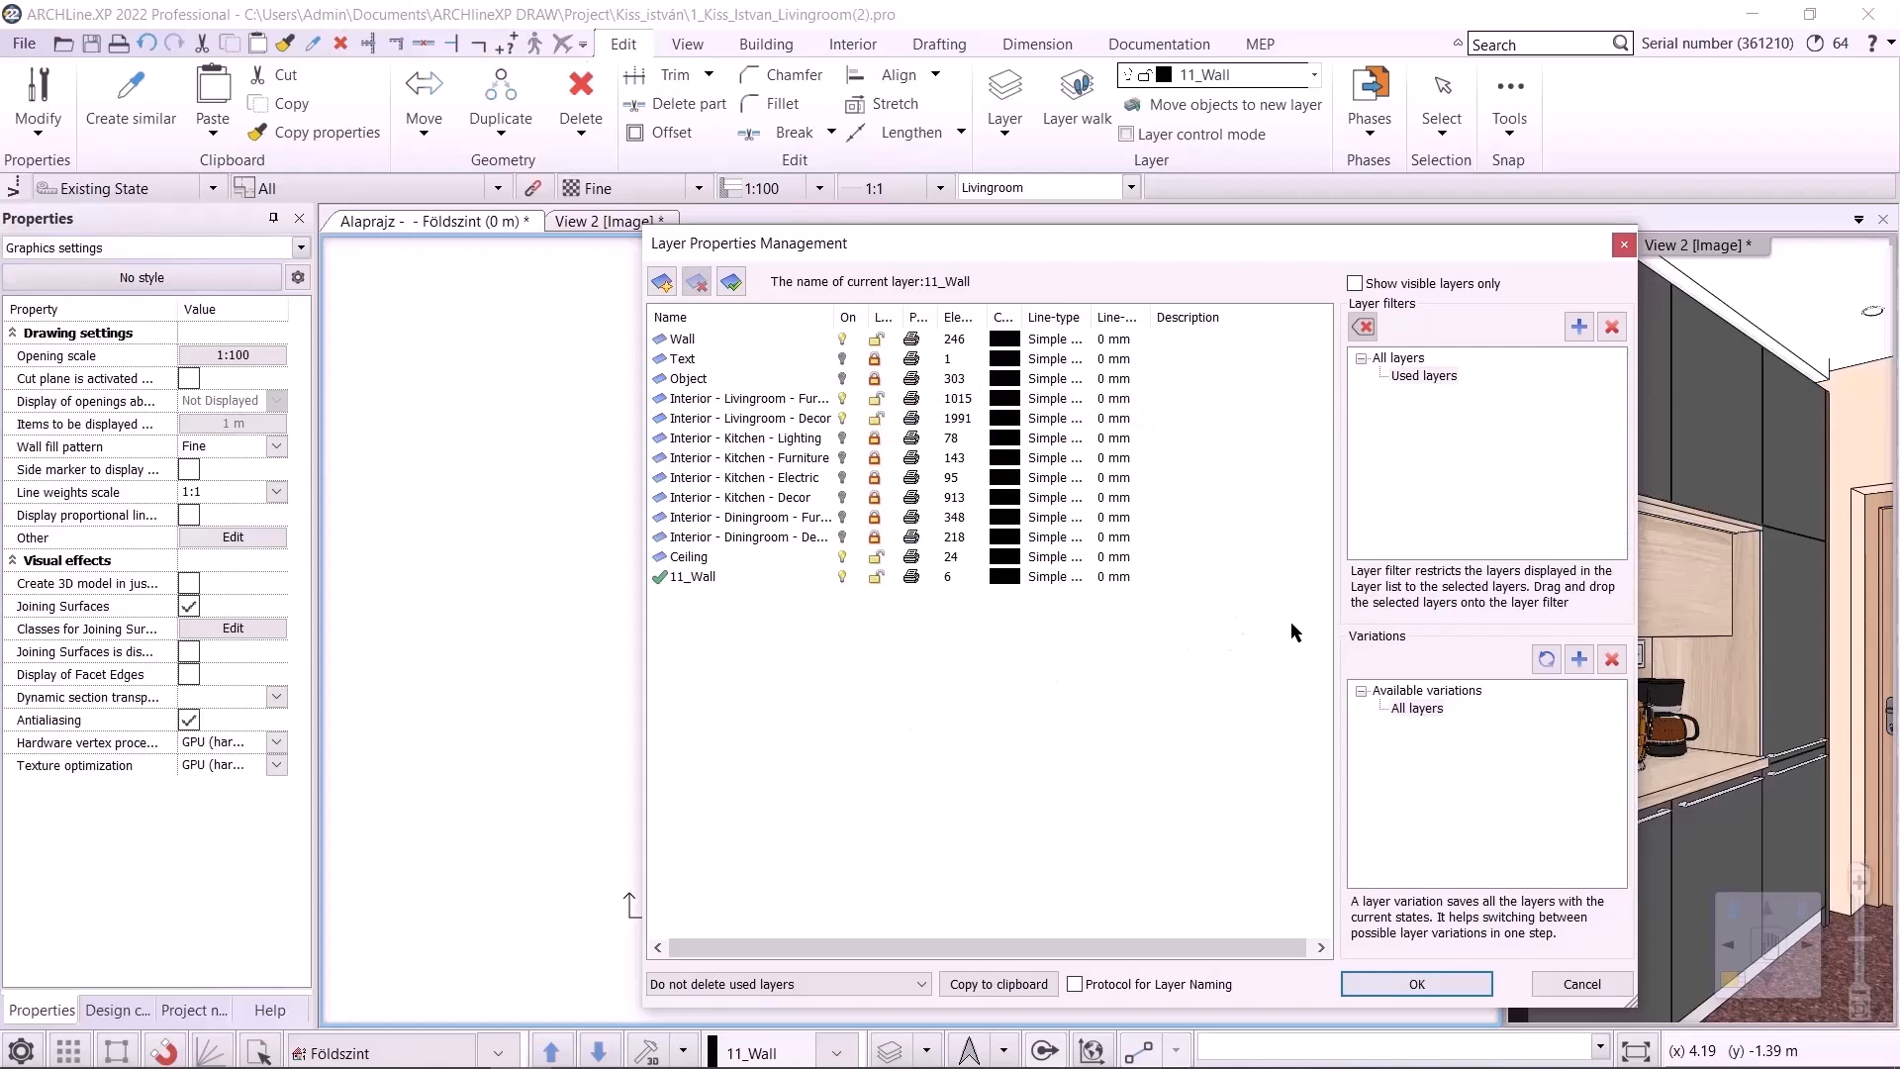
Add a new layer variation and rename it Livingroom
{"action": "left_click", "coordinate": [1579, 659]}
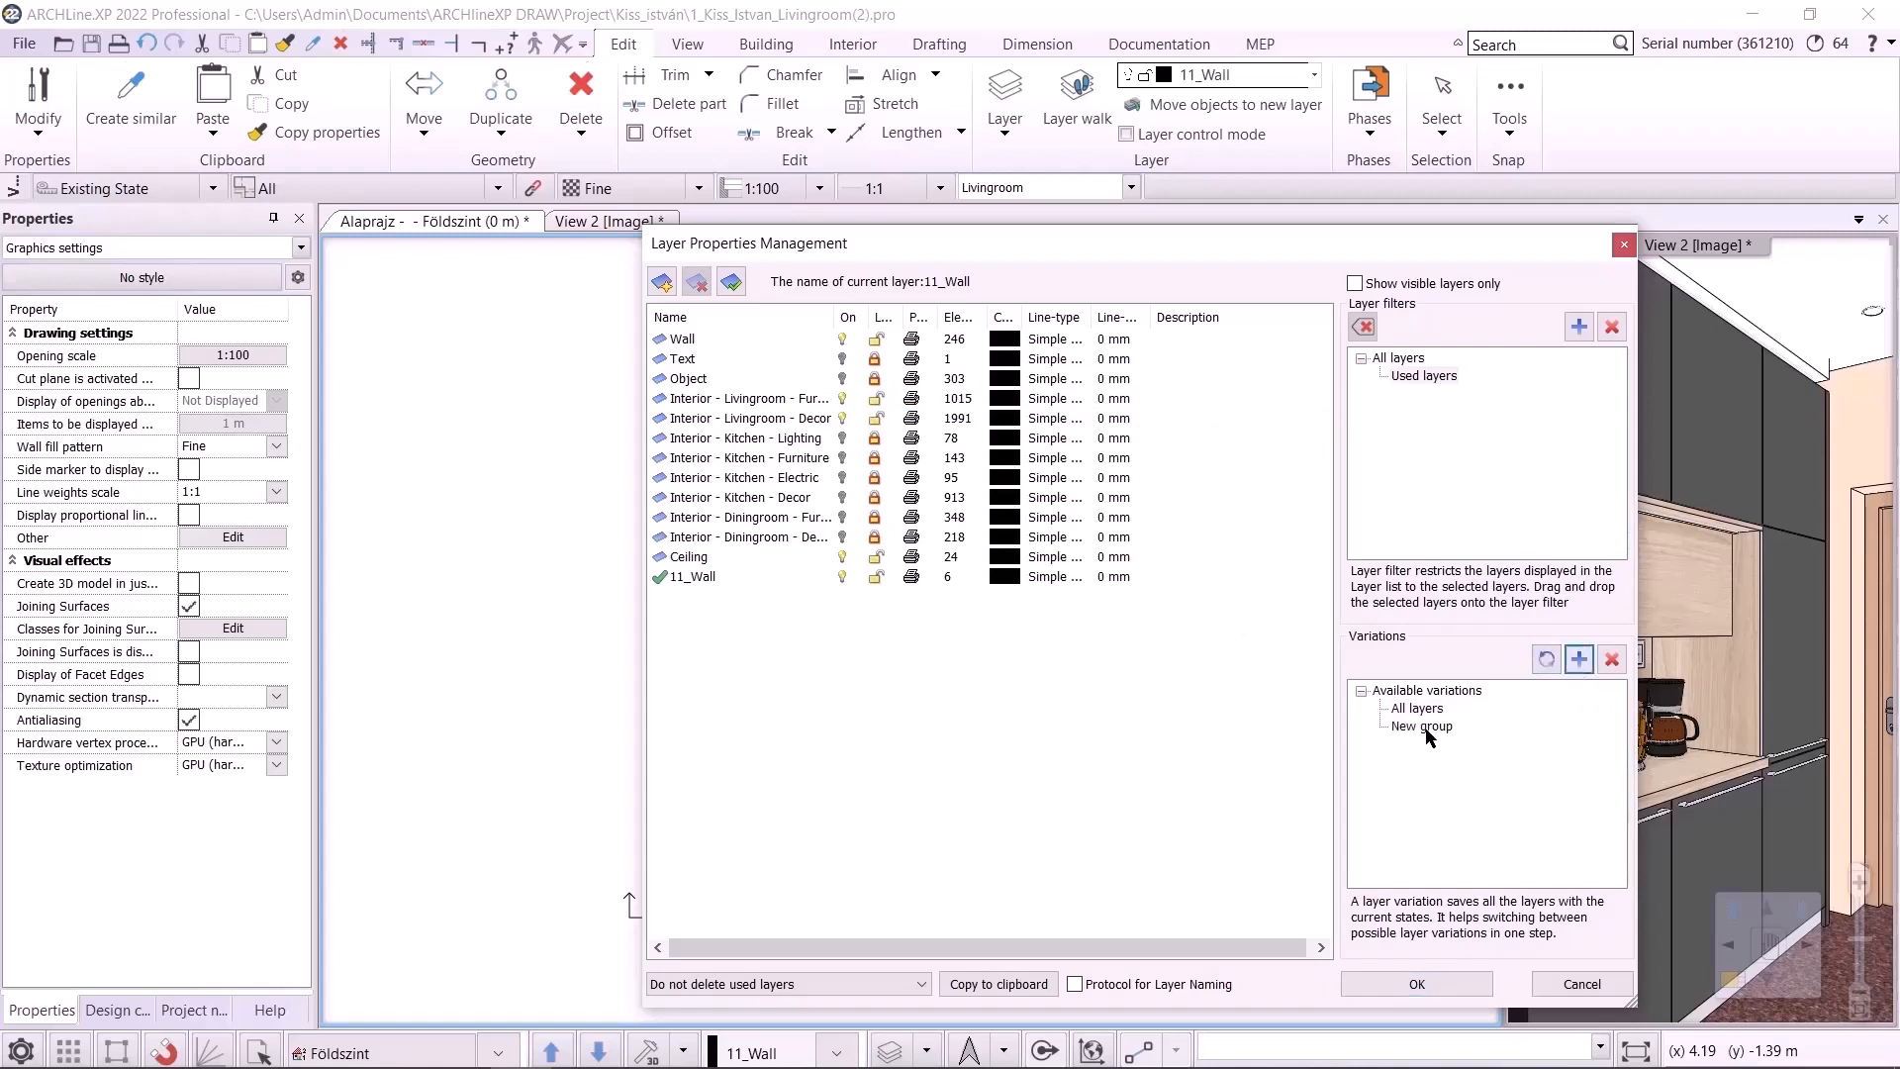
{"action": "right_click", "coordinate": [1426, 733]}
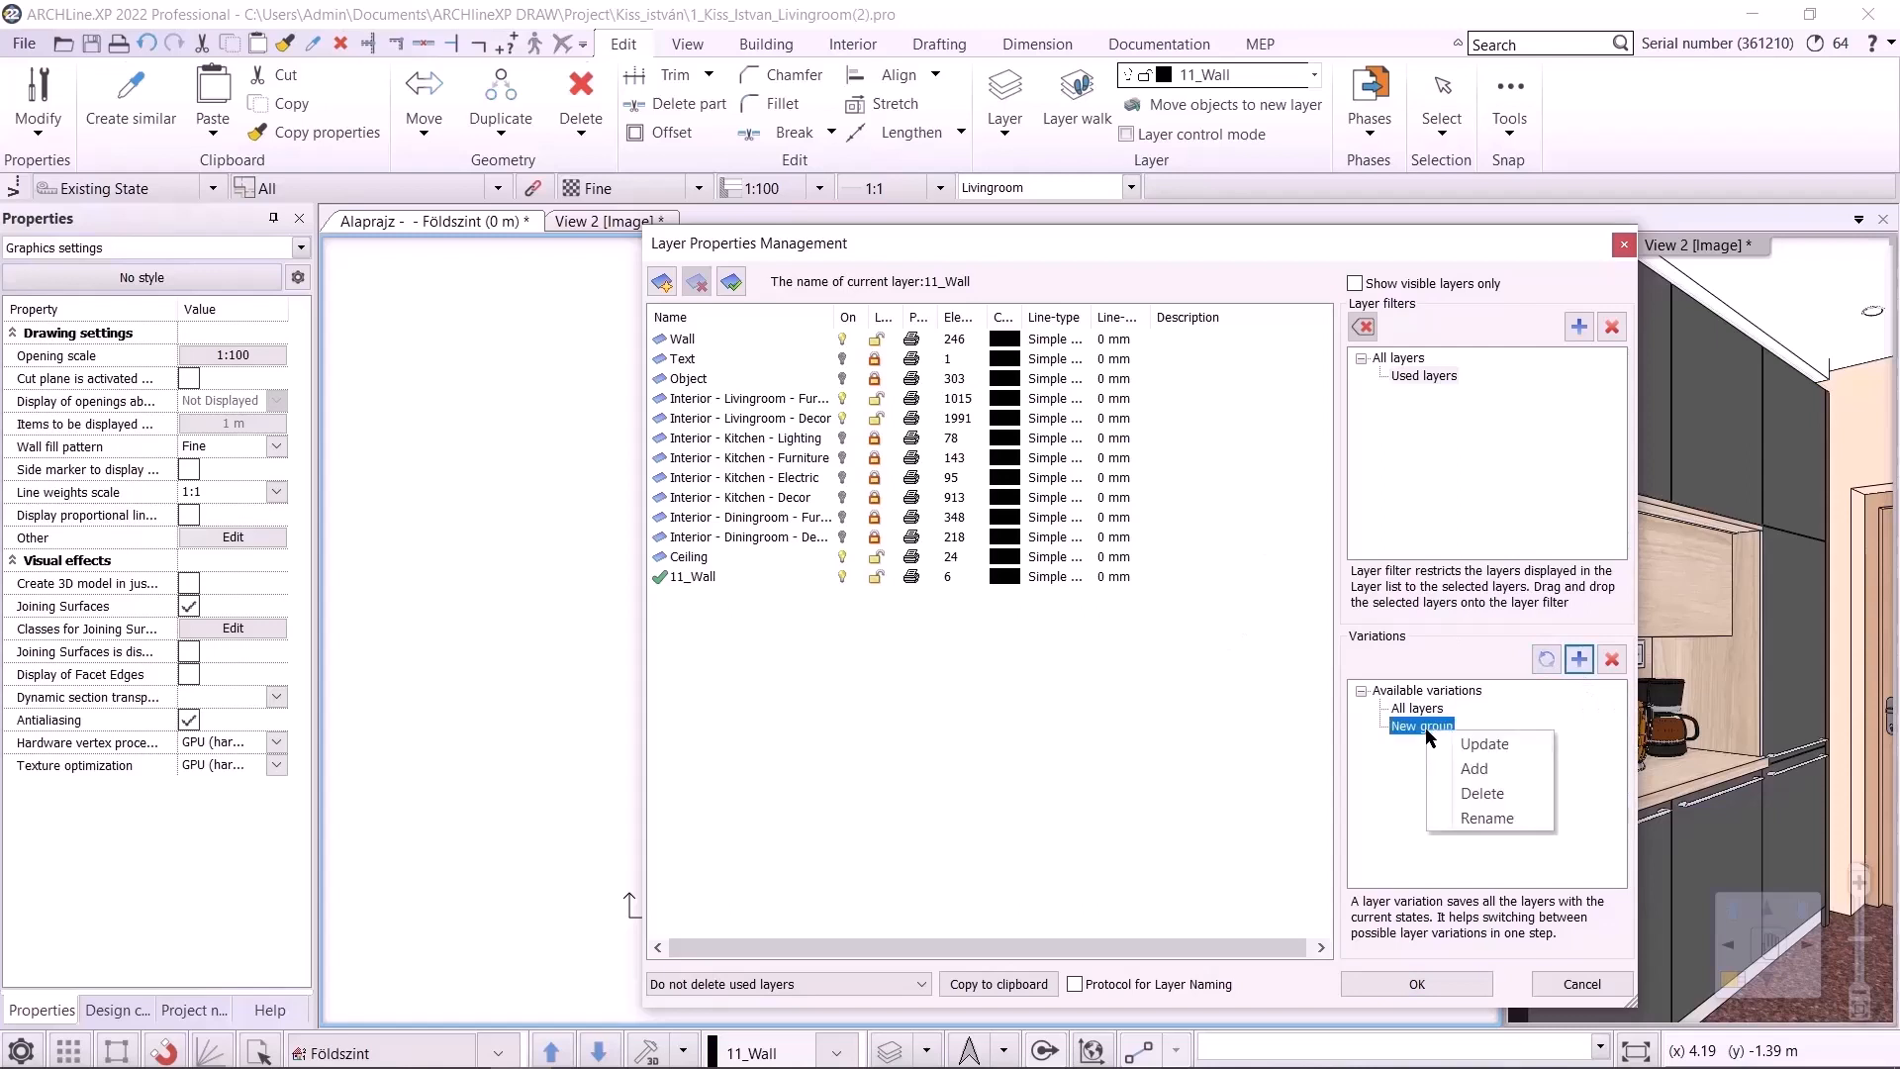
{"action": "left_click", "coordinate": [1484, 819]}
{"action": "type", "text": "Livingroom"}
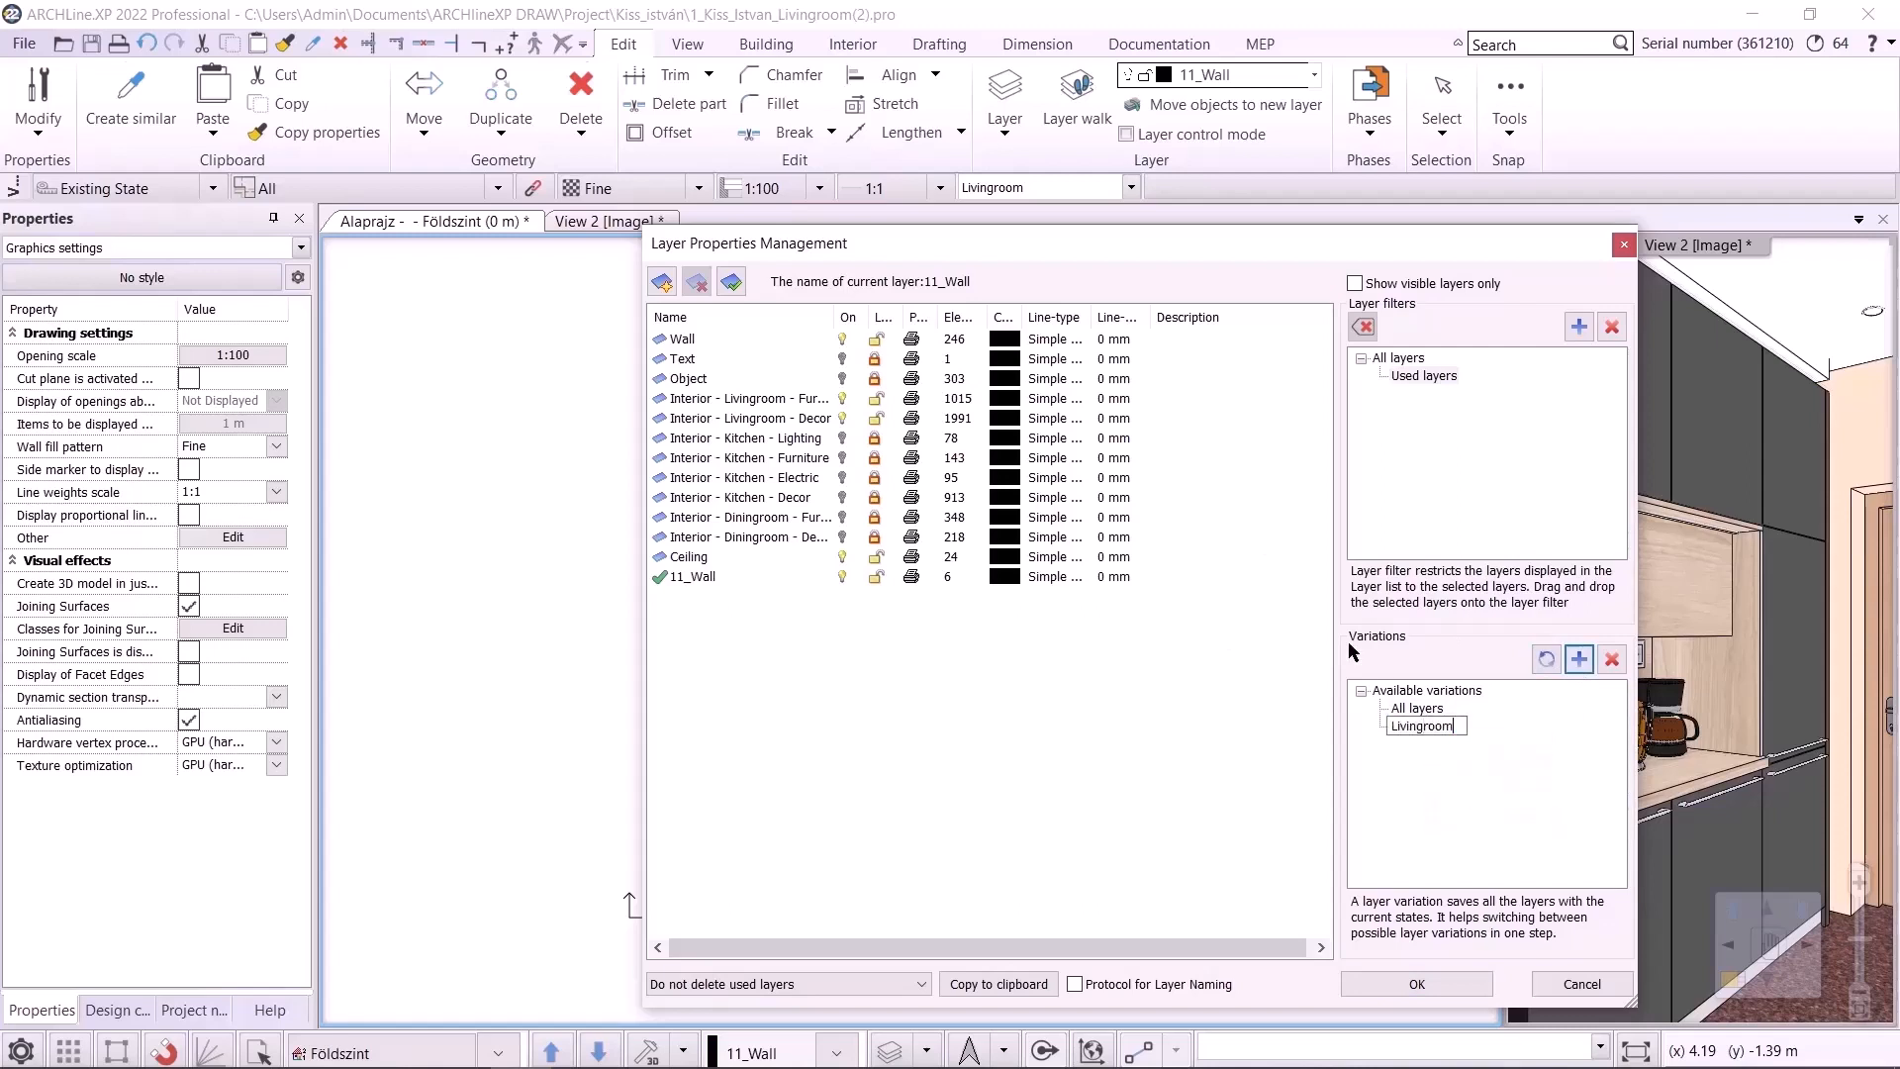
Lock and hide both living room layers and unlock both dining room layers
{"action": "key", "text": "Return"}
{"action": "left_click", "coordinate": [874, 400]}
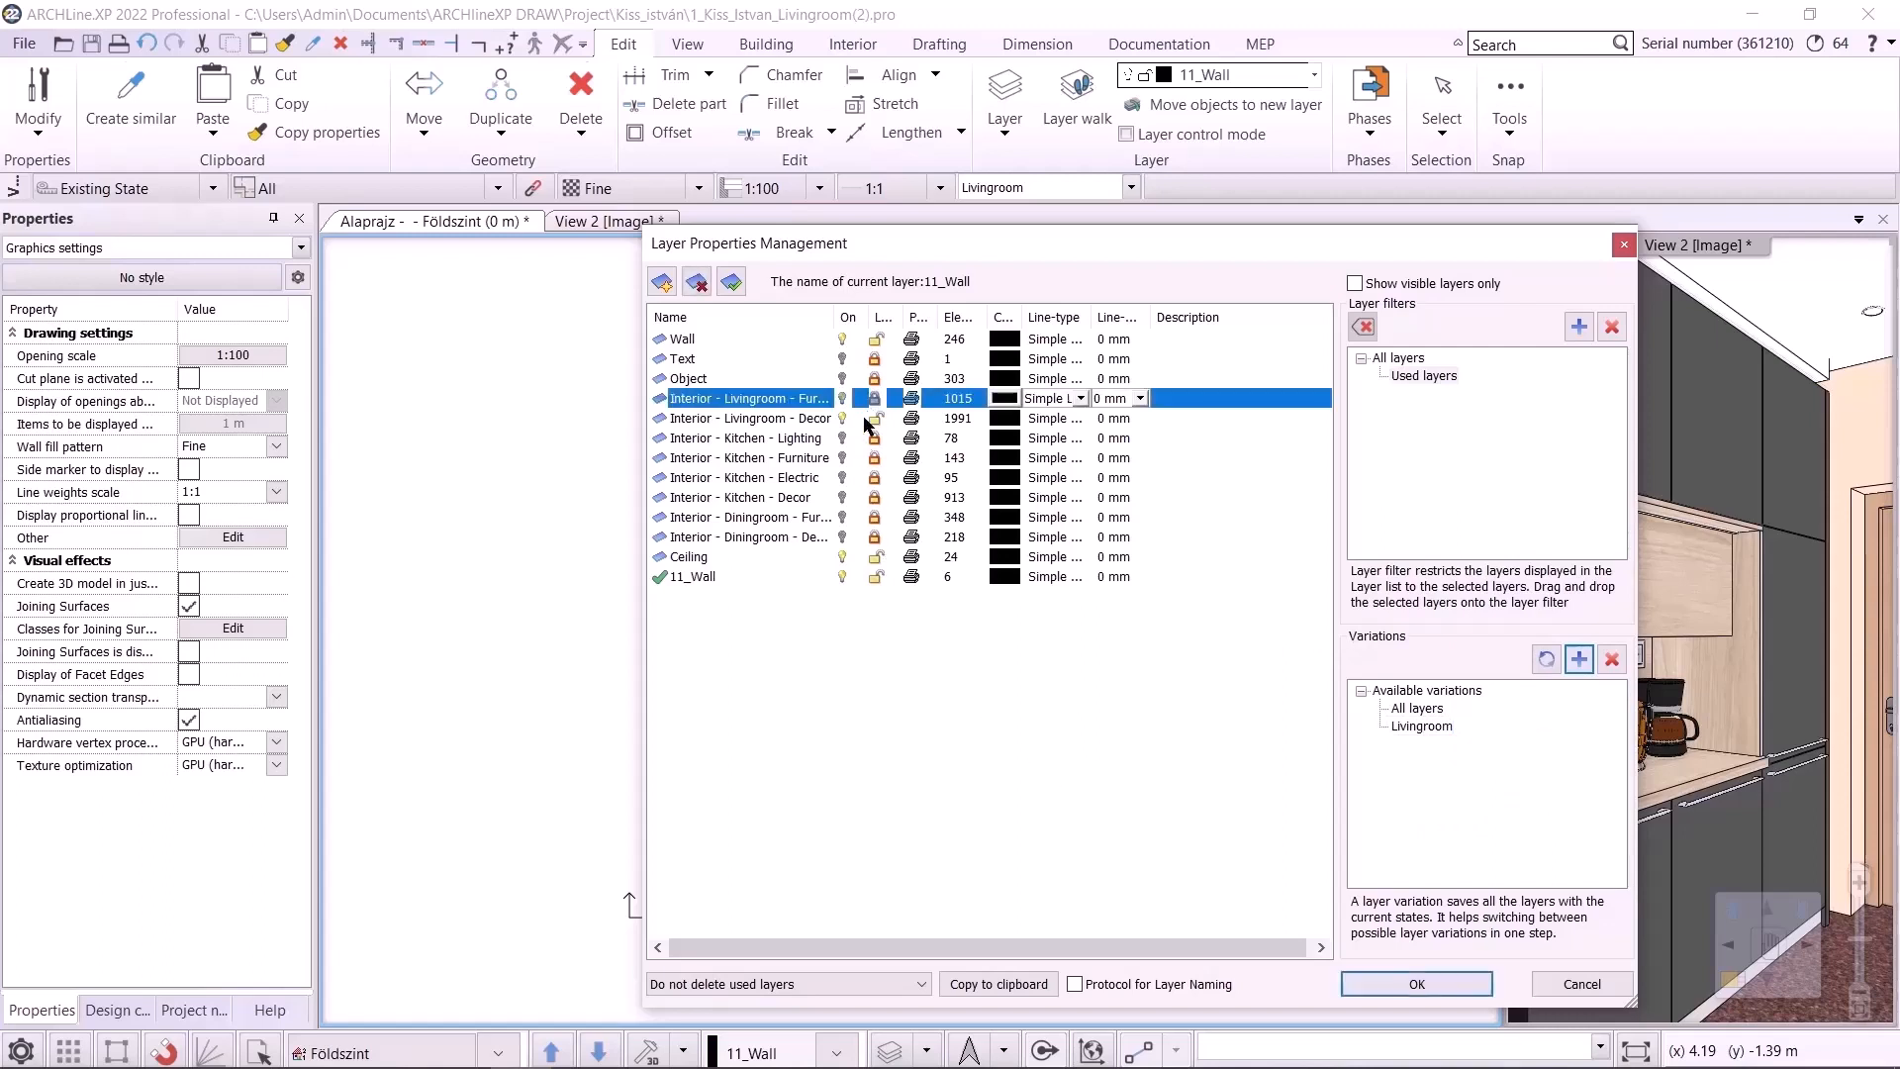
{"action": "left_click", "coordinate": [874, 420]}
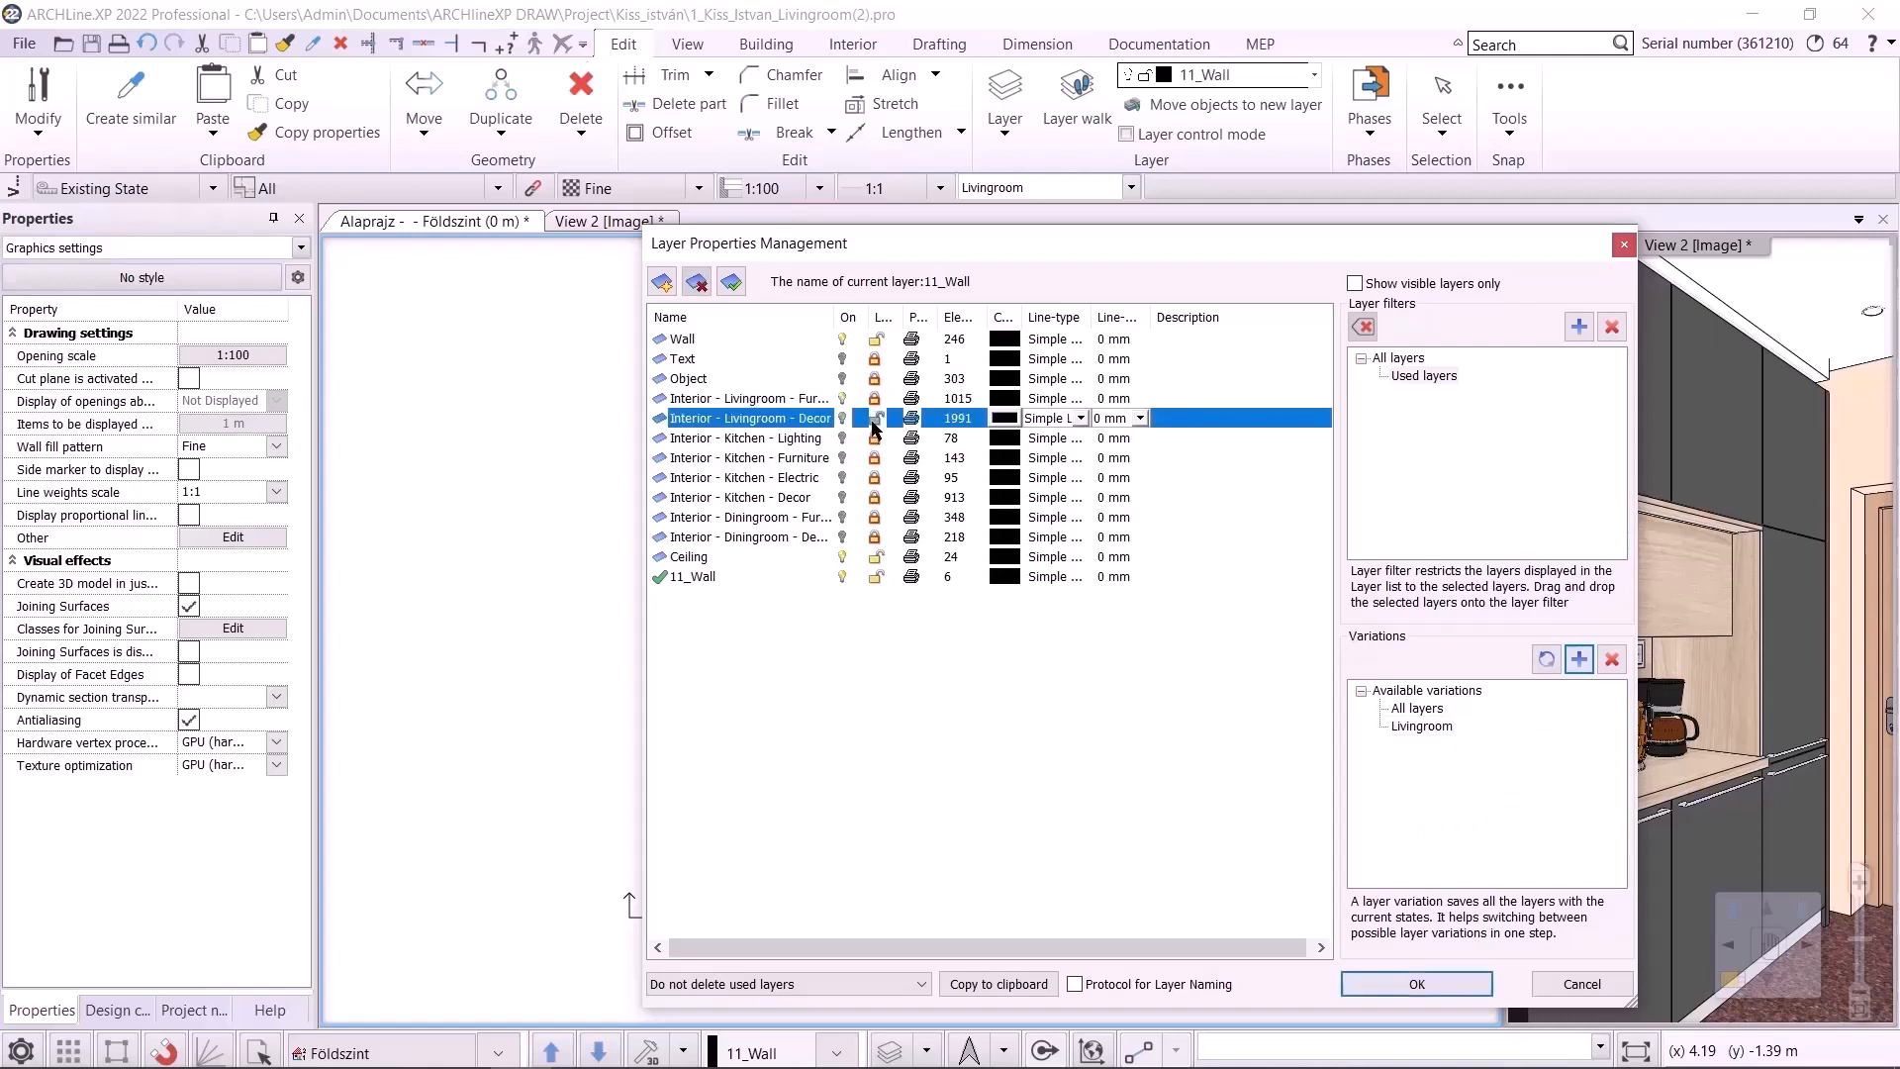
{"action": "left_click", "coordinate": [875, 516]}
{"action": "left_click", "coordinate": [874, 537]}
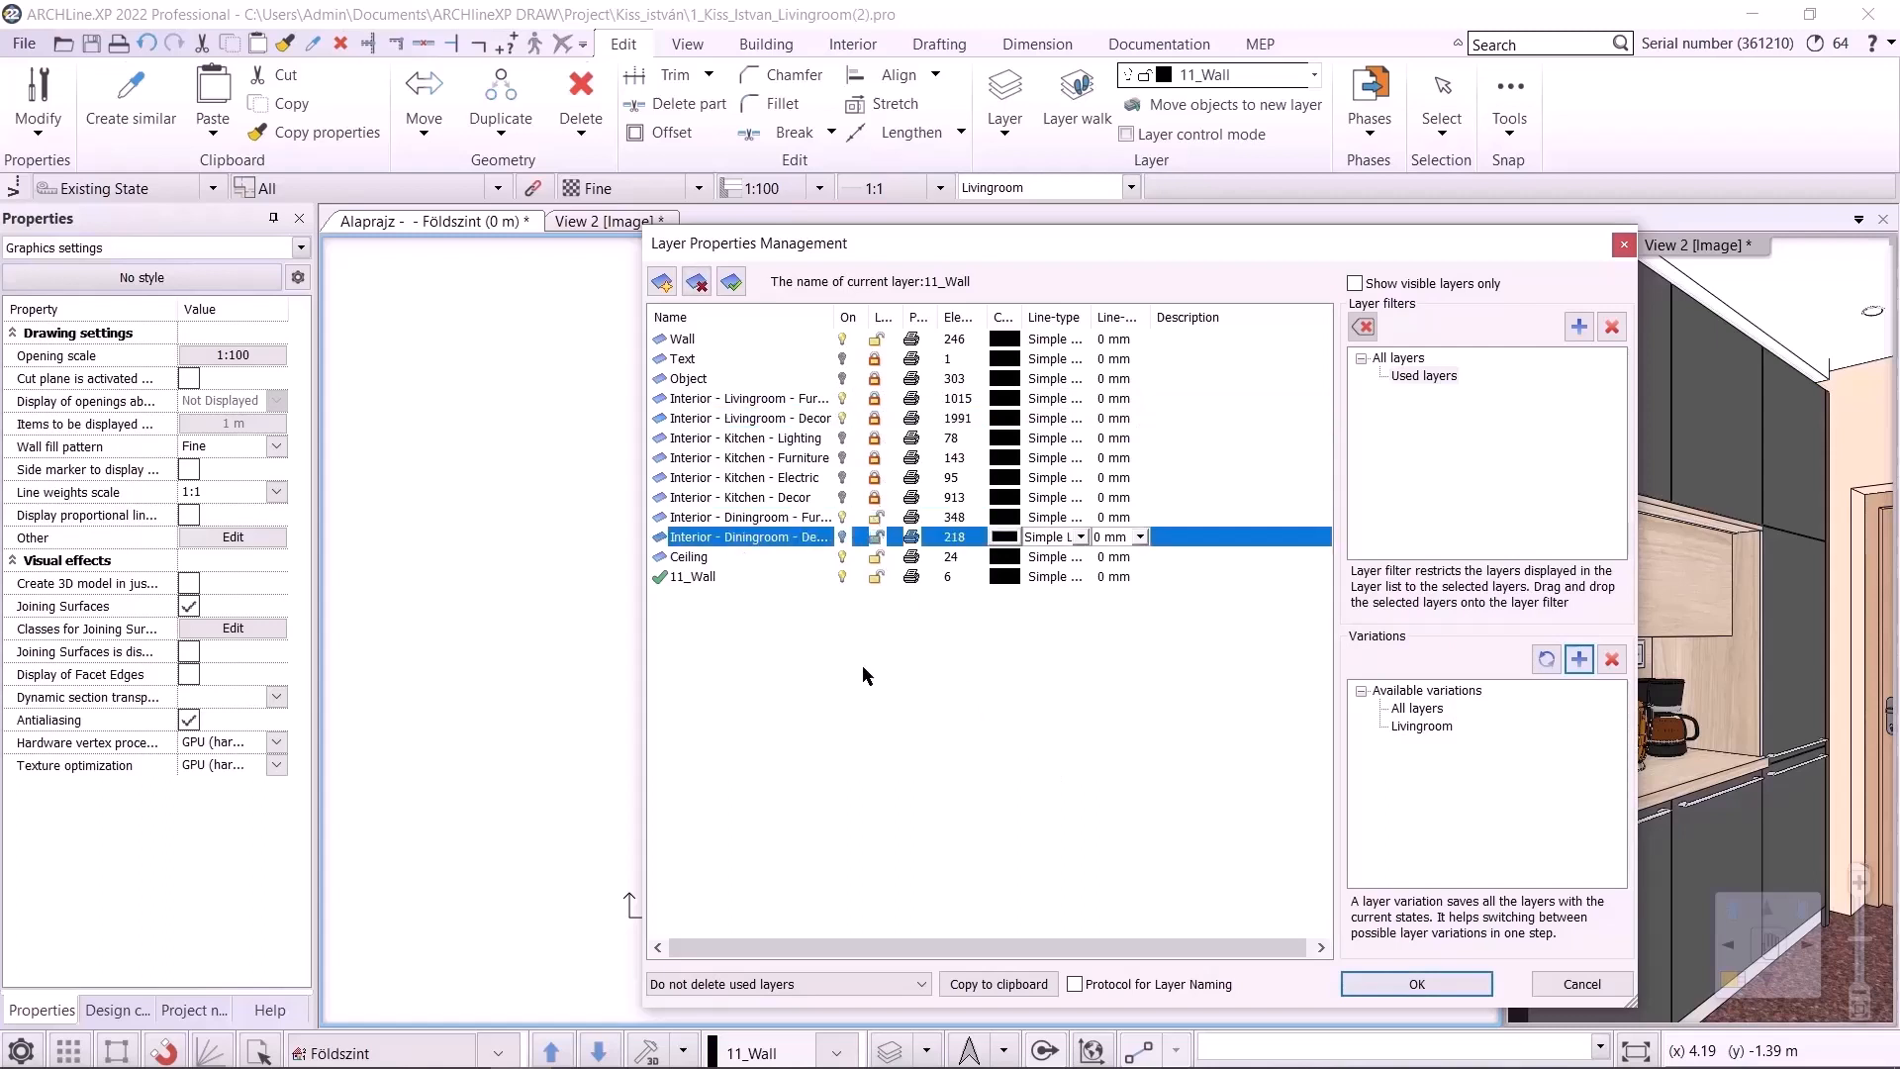
{"action": "left_click", "coordinate": [846, 399]}
{"action": "left_click", "coordinate": [843, 419]}
{"action": "left_click", "coordinate": [934, 630]}
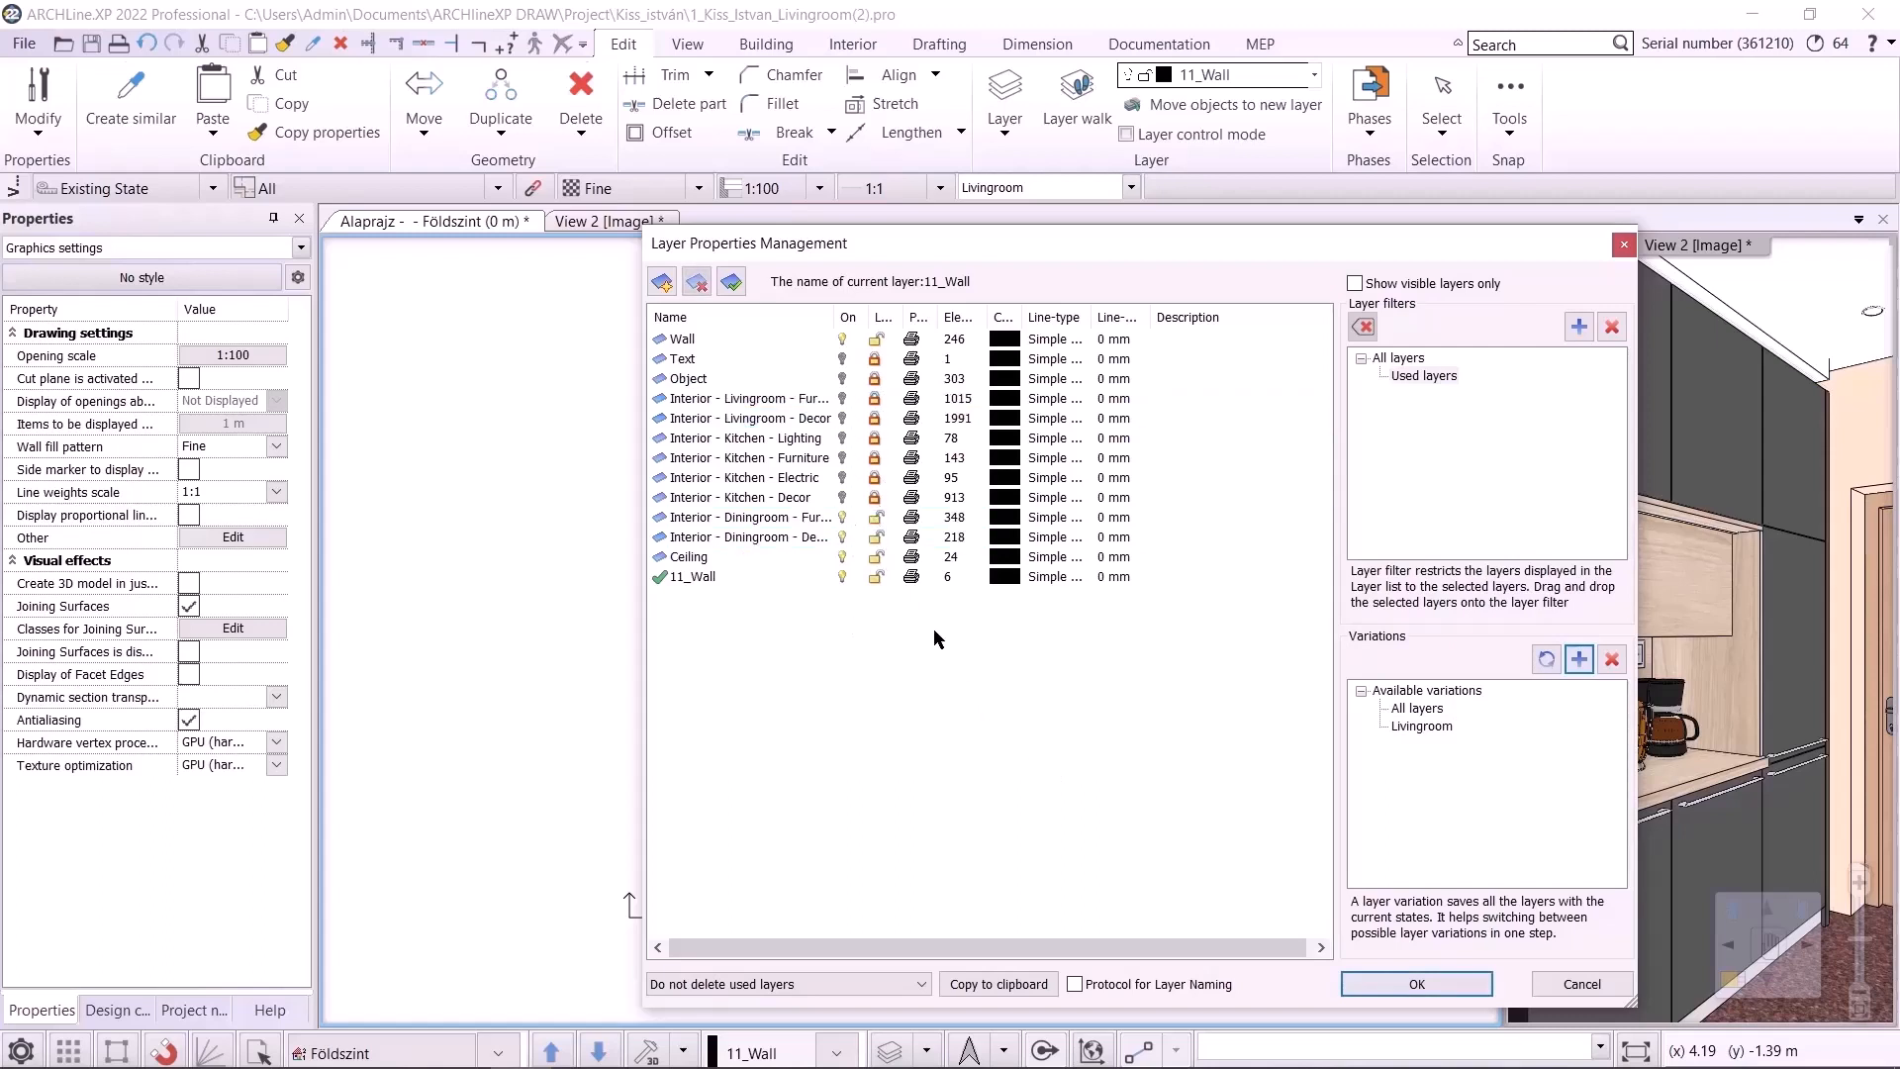
Add a new layer variation and rename it Diningroom
{"action": "left_click", "coordinate": [1579, 659]}
{"action": "right_click", "coordinate": [1410, 744]}
{"action": "left_click", "coordinate": [1454, 792]}
{"action": "type", "text": "Diningroom"}
{"action": "key", "text": "Return"}
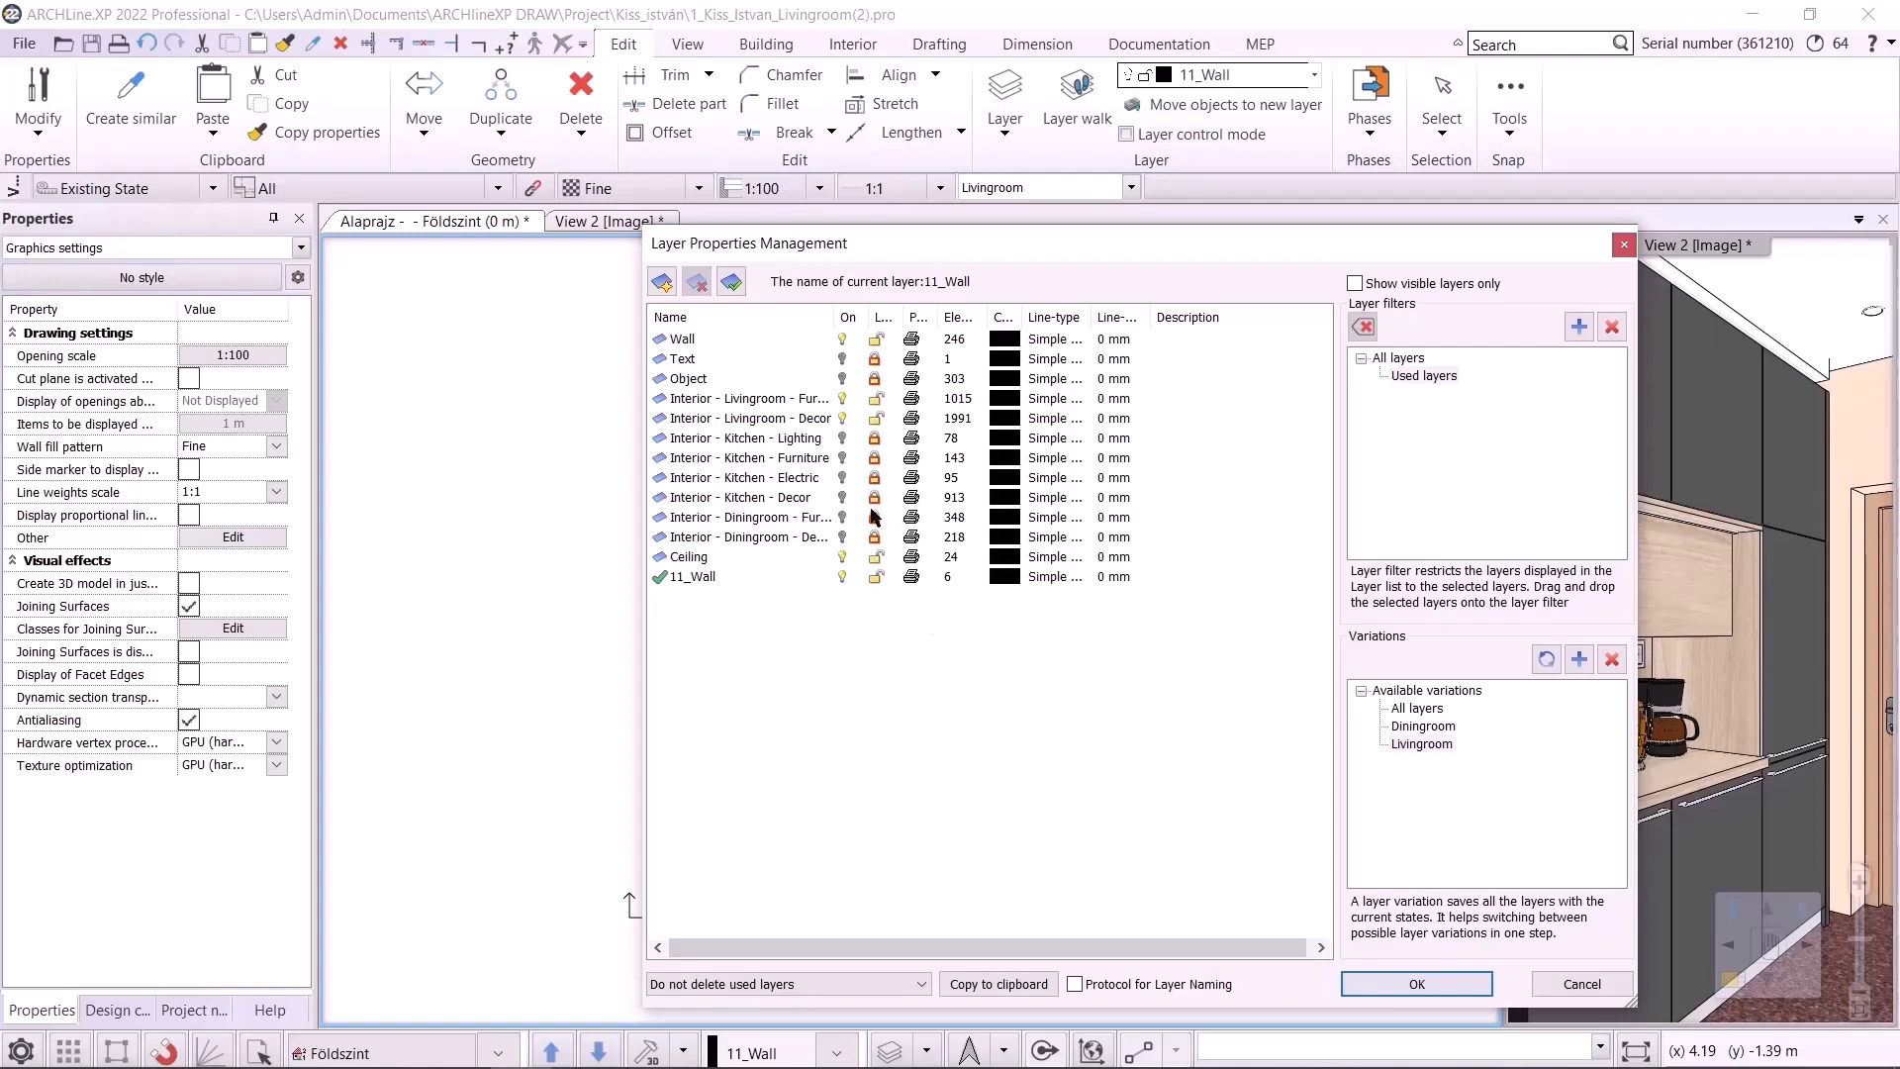
Unlock both living room layers and add another layer variation named Architectural
{"action": "left_click", "coordinate": [886, 399]}
{"action": "left_click", "coordinate": [888, 416]}
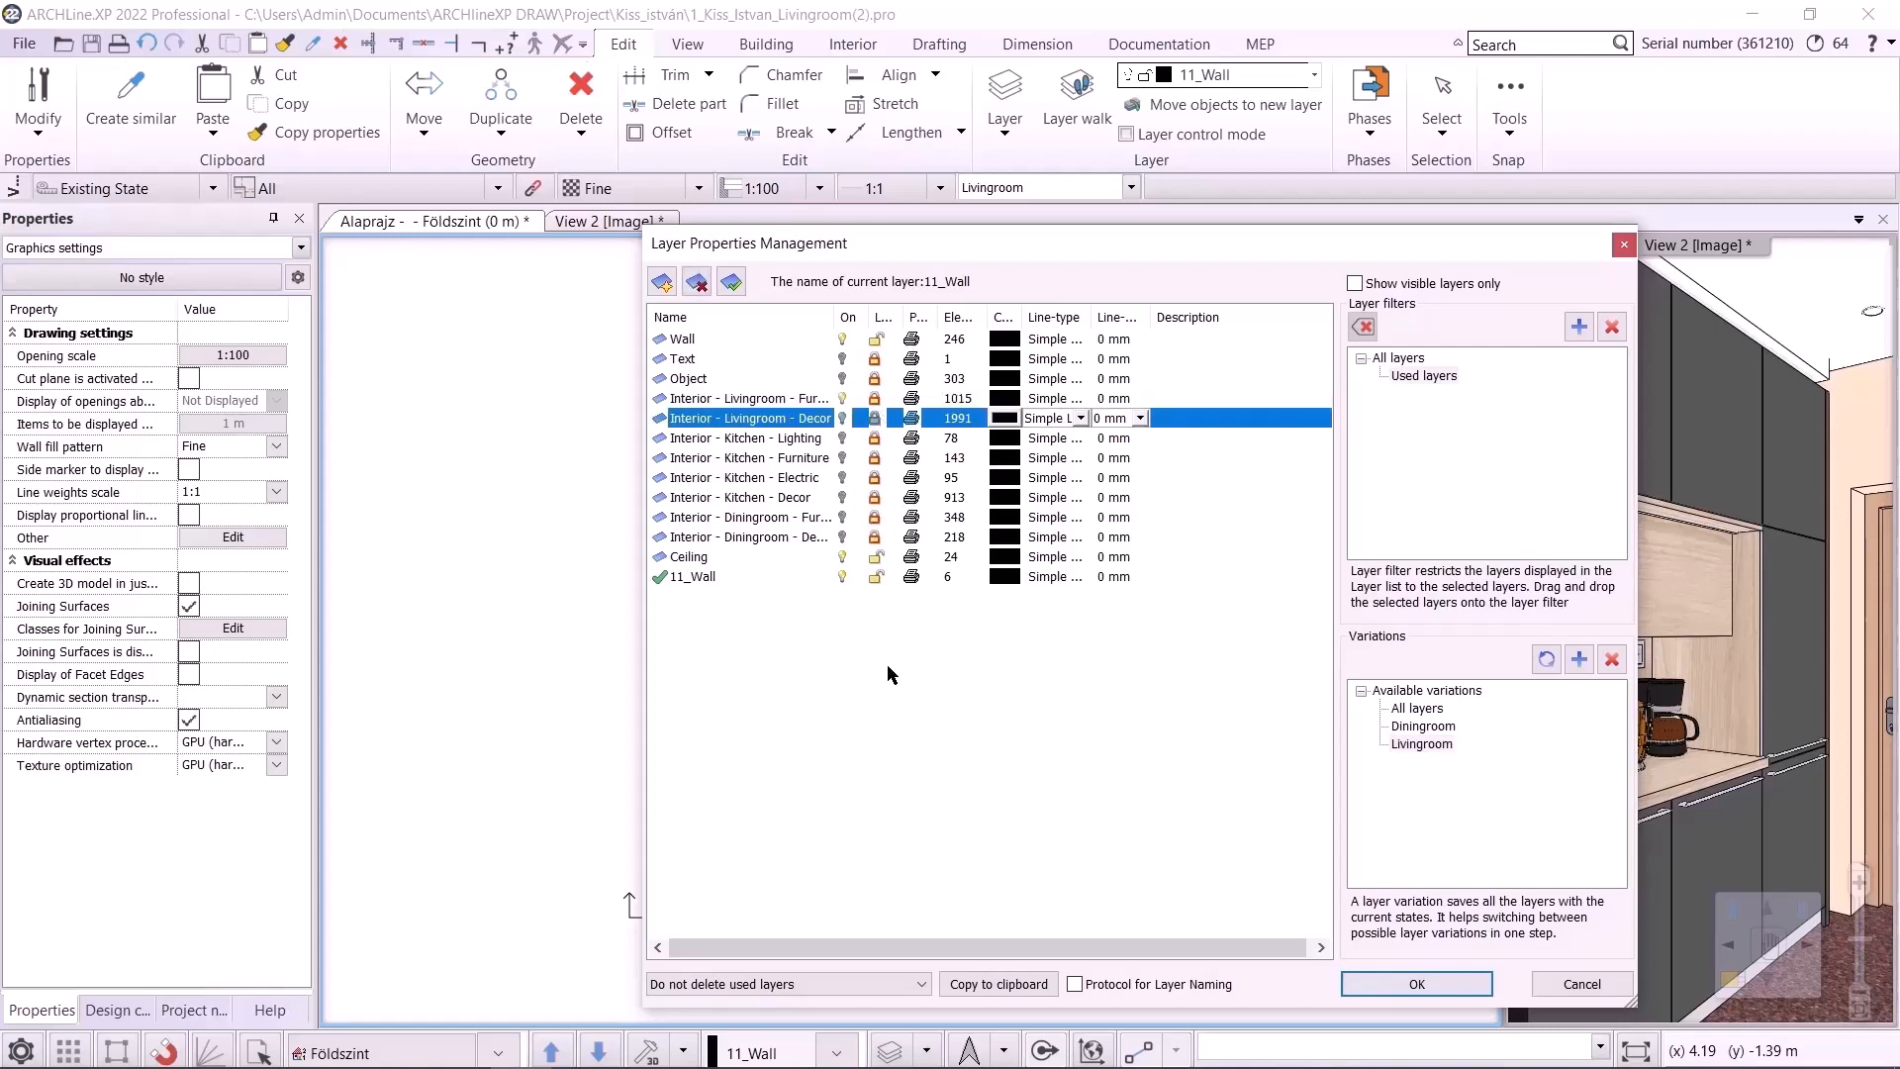
{"action": "left_click", "coordinate": [1579, 659]}
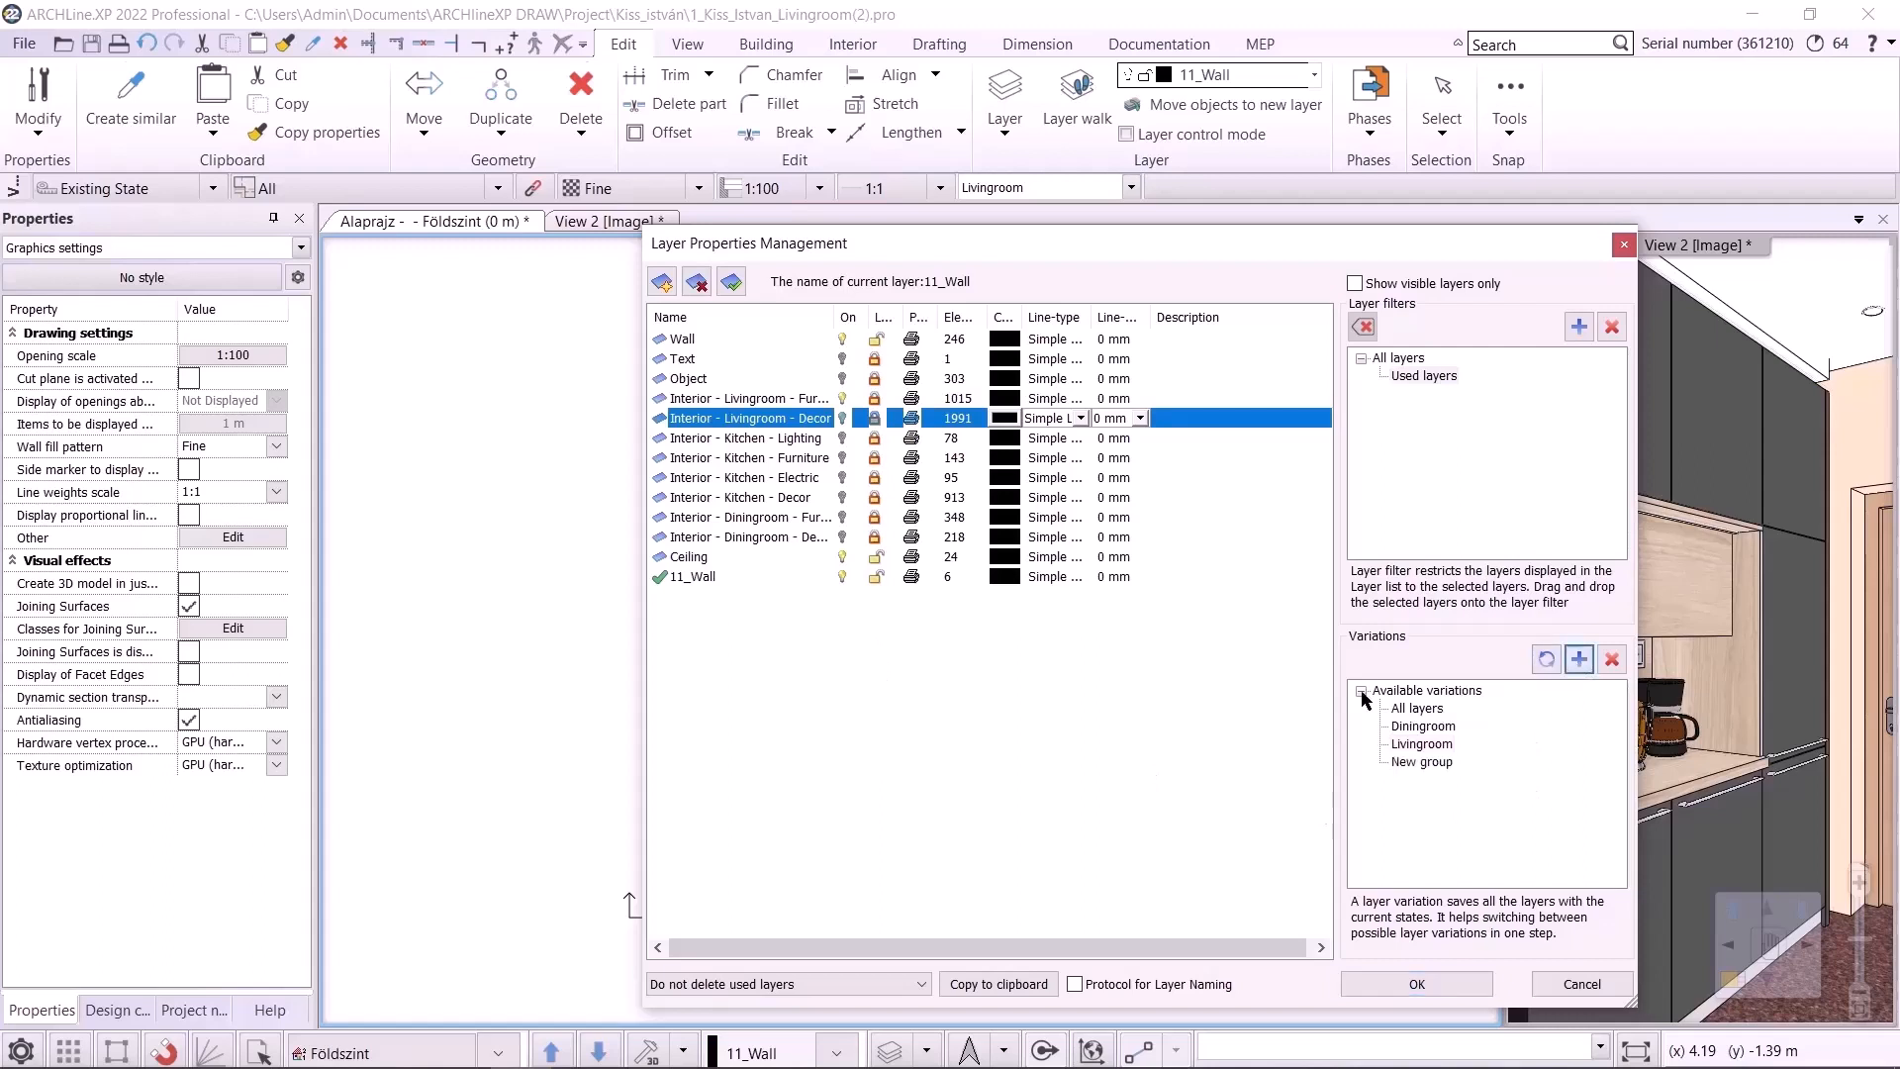
{"action": "right_click", "coordinate": [1430, 762]}
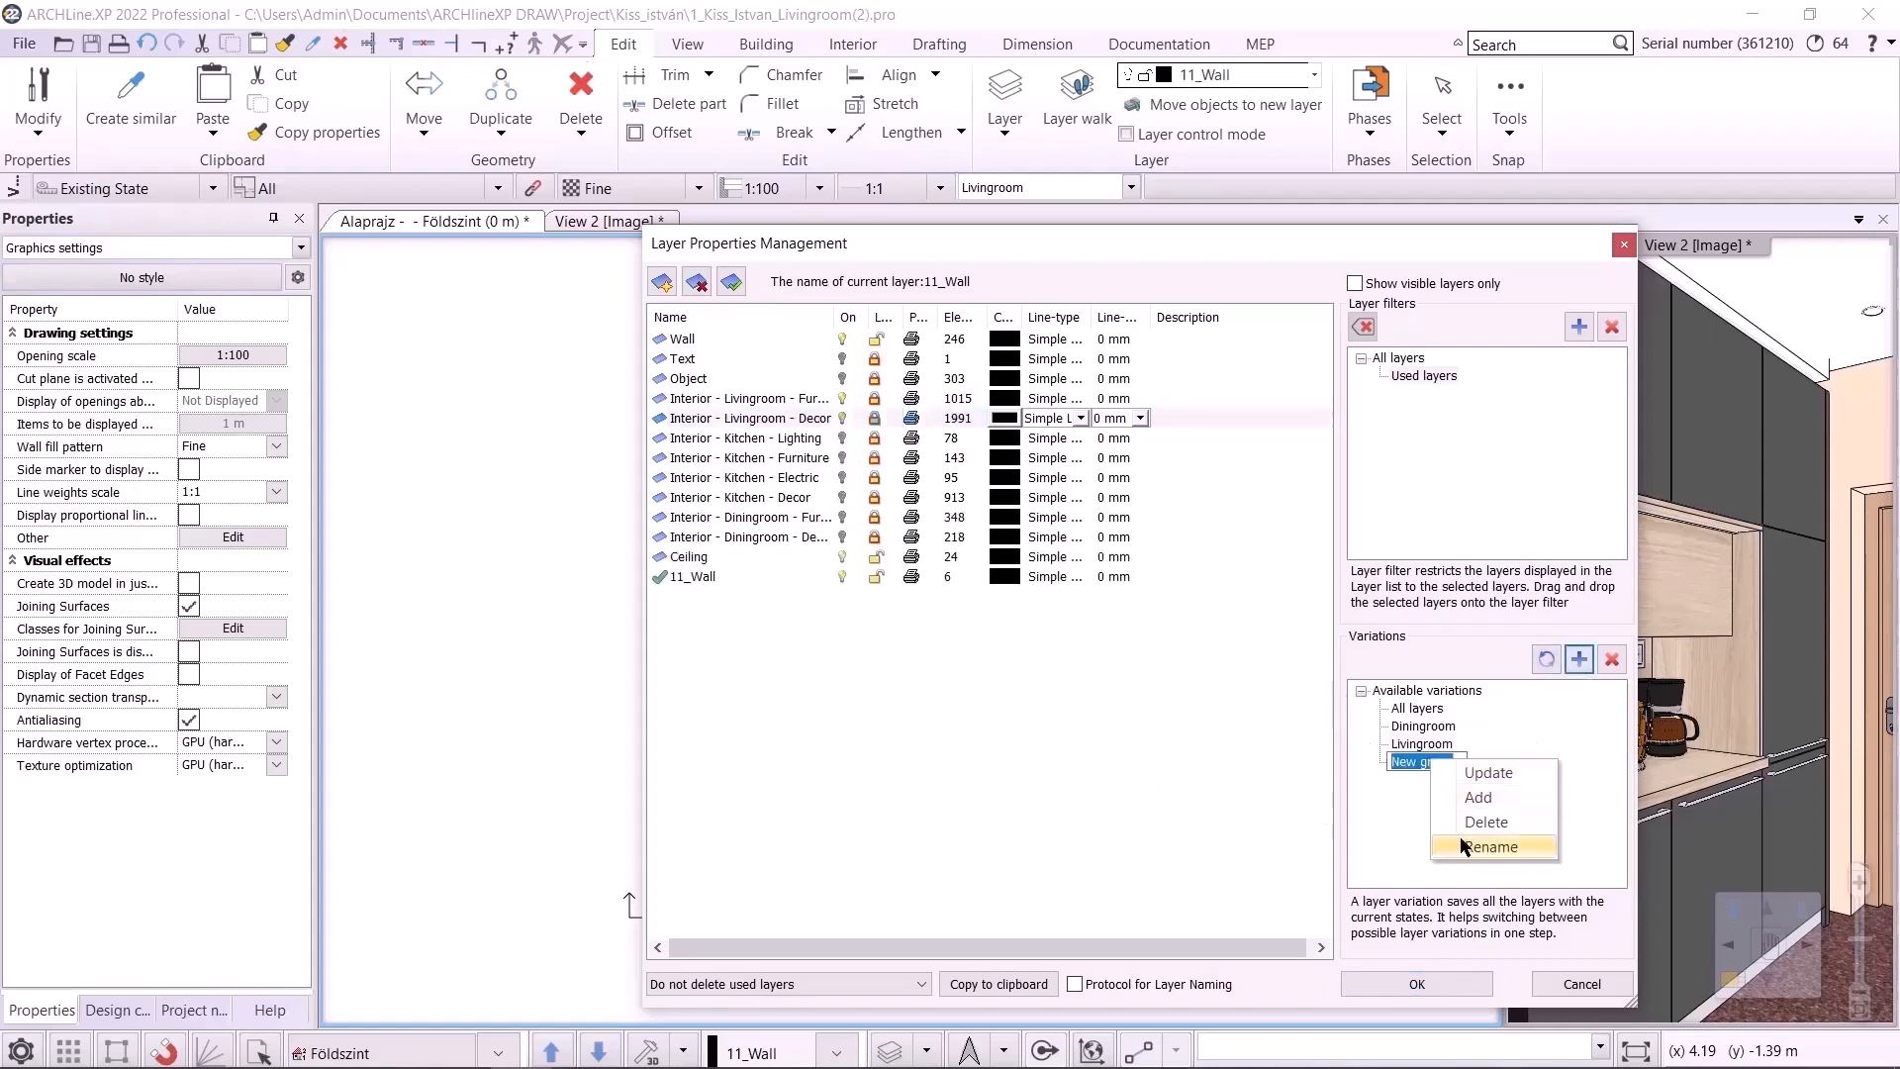
{"action": "left_click", "coordinate": [1469, 844]}
{"action": "type", "text": "Architectural"}
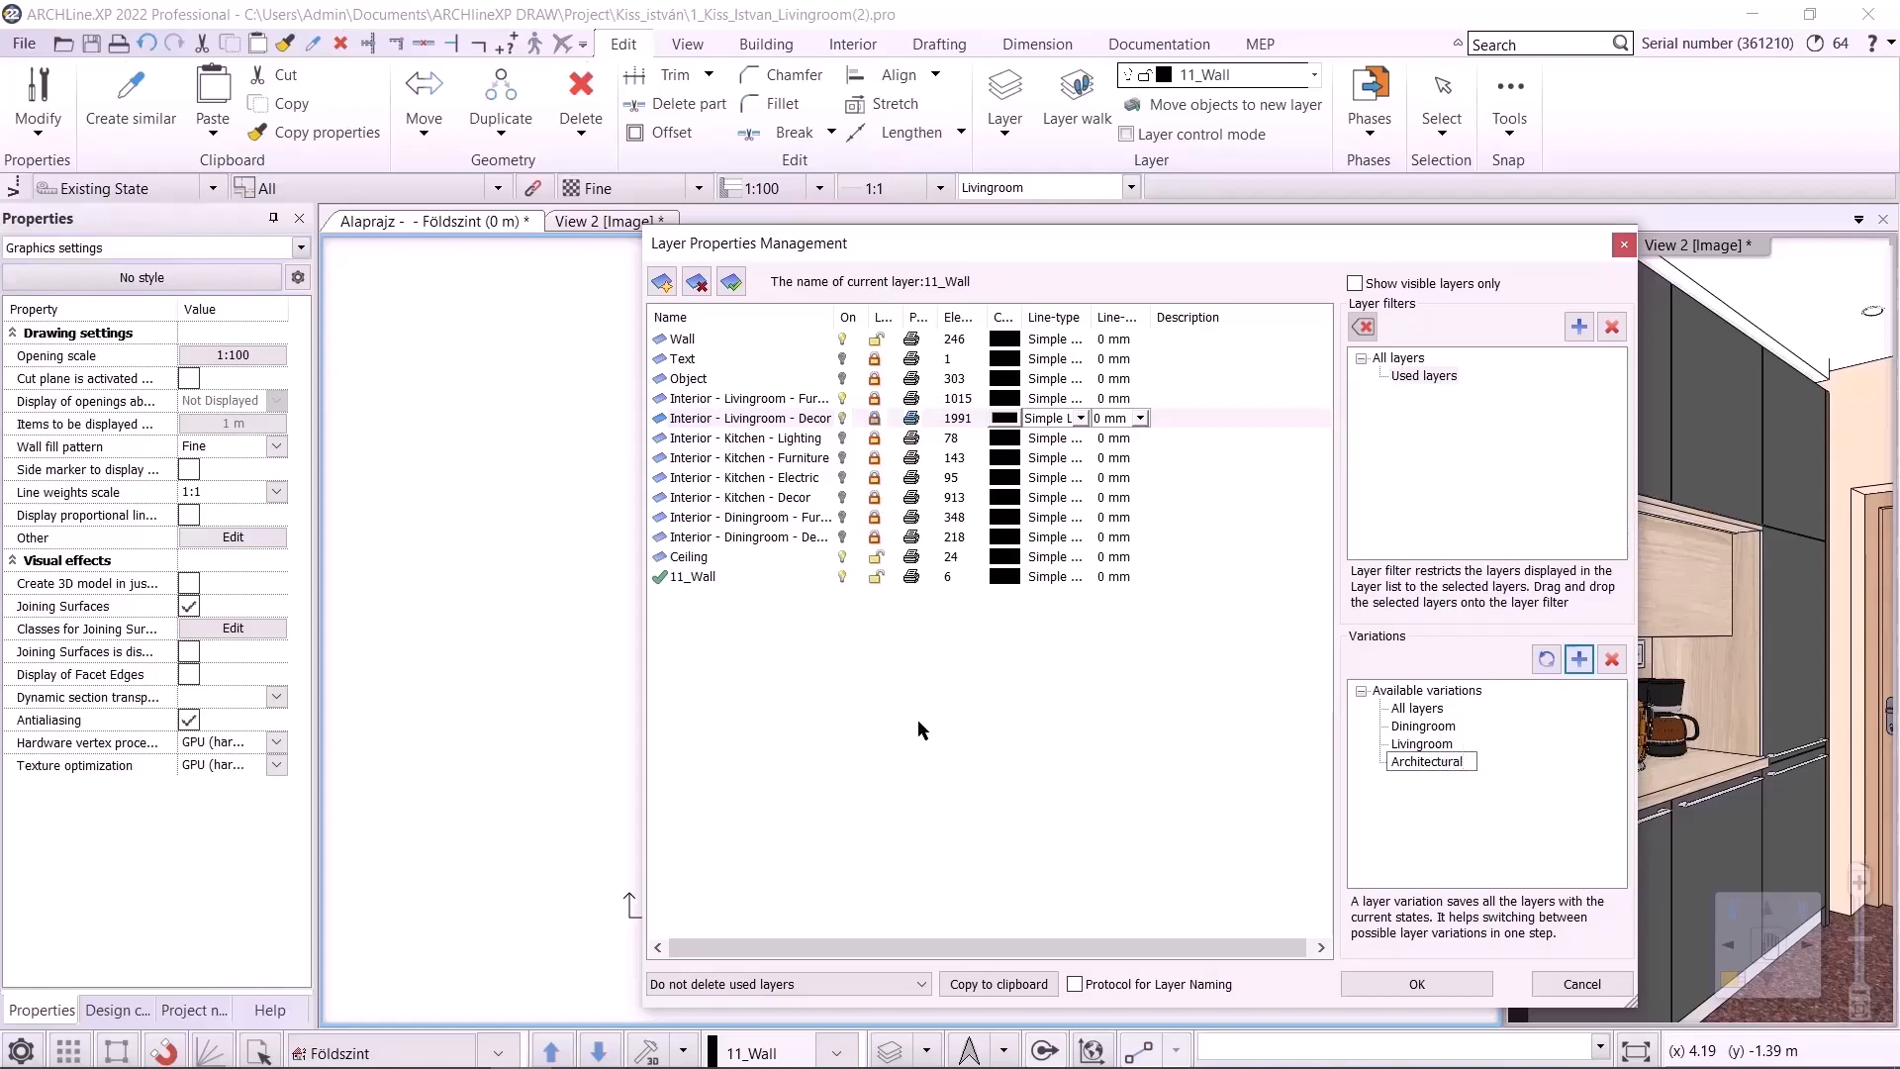
{"action": "key", "text": "Return"}
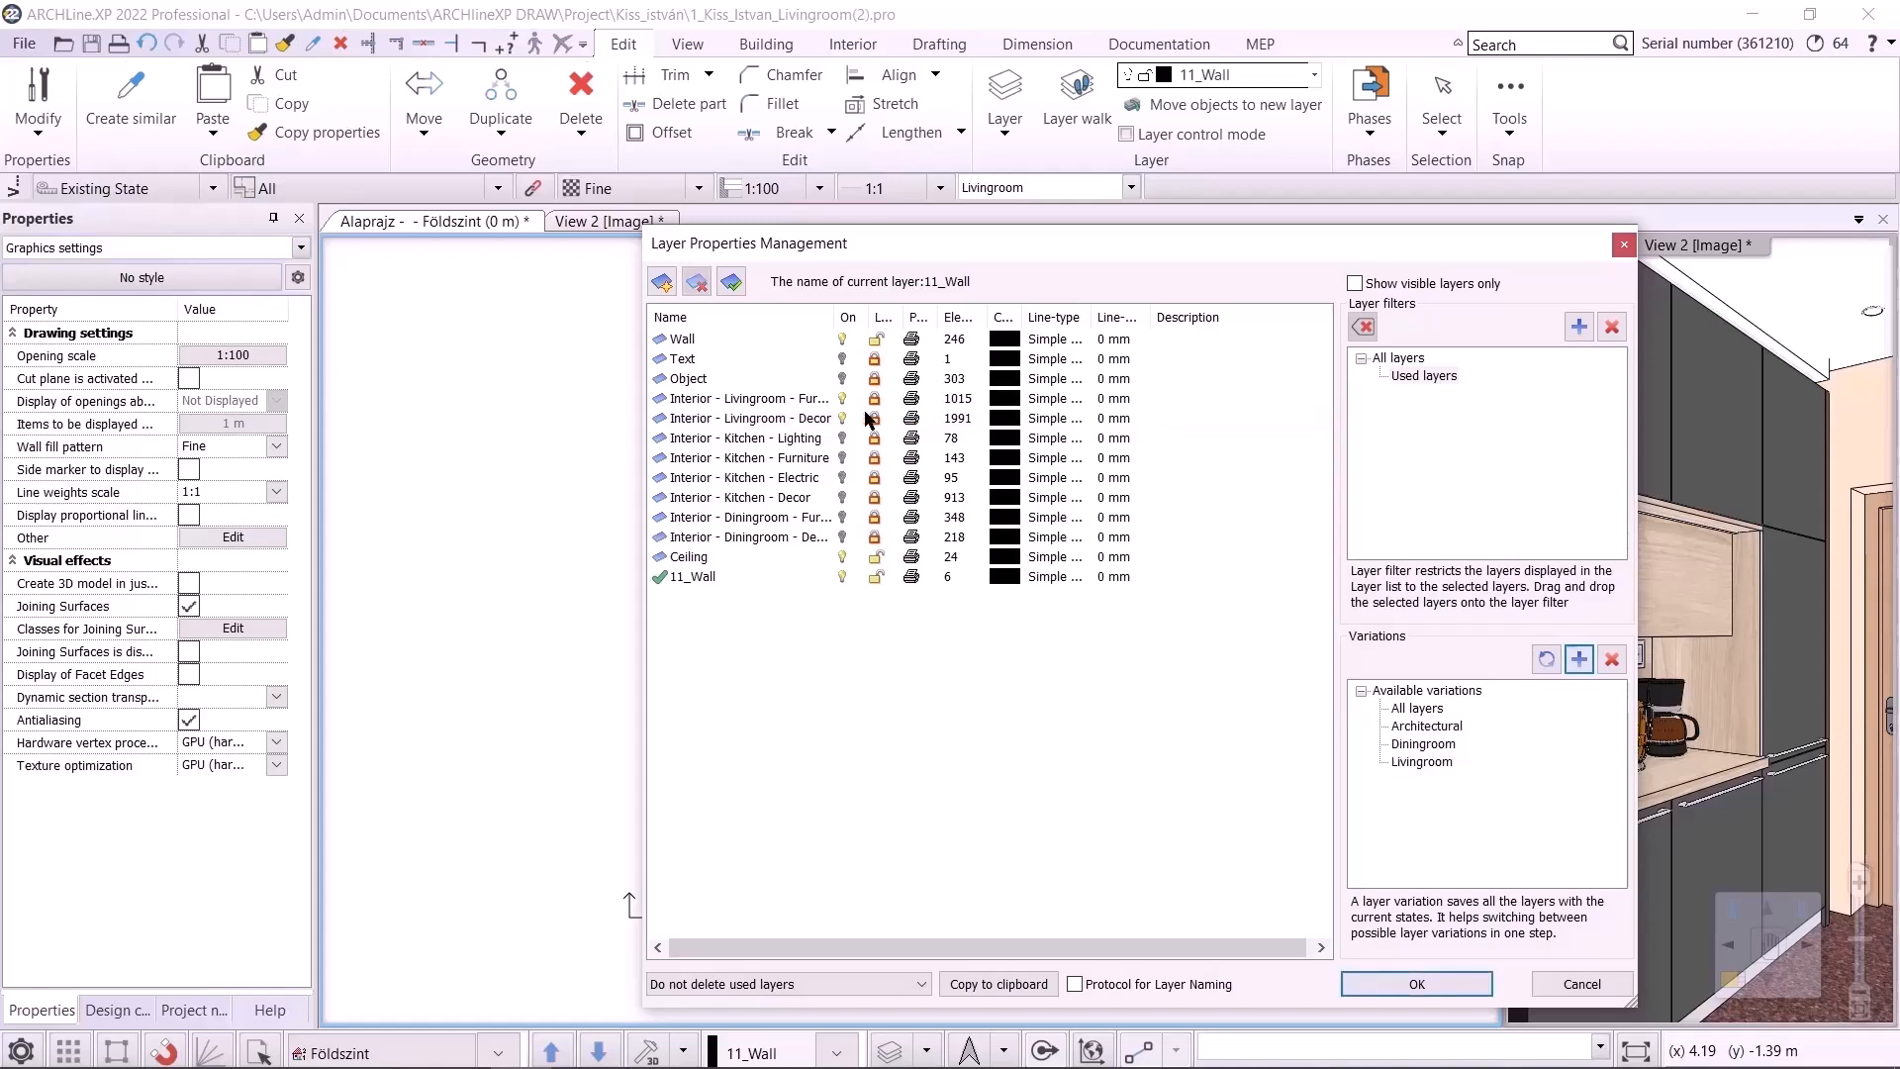
Show both living room layers, update the Architectural variation with these settings and close the layer manager
{"action": "left_click", "coordinate": [842, 398]}
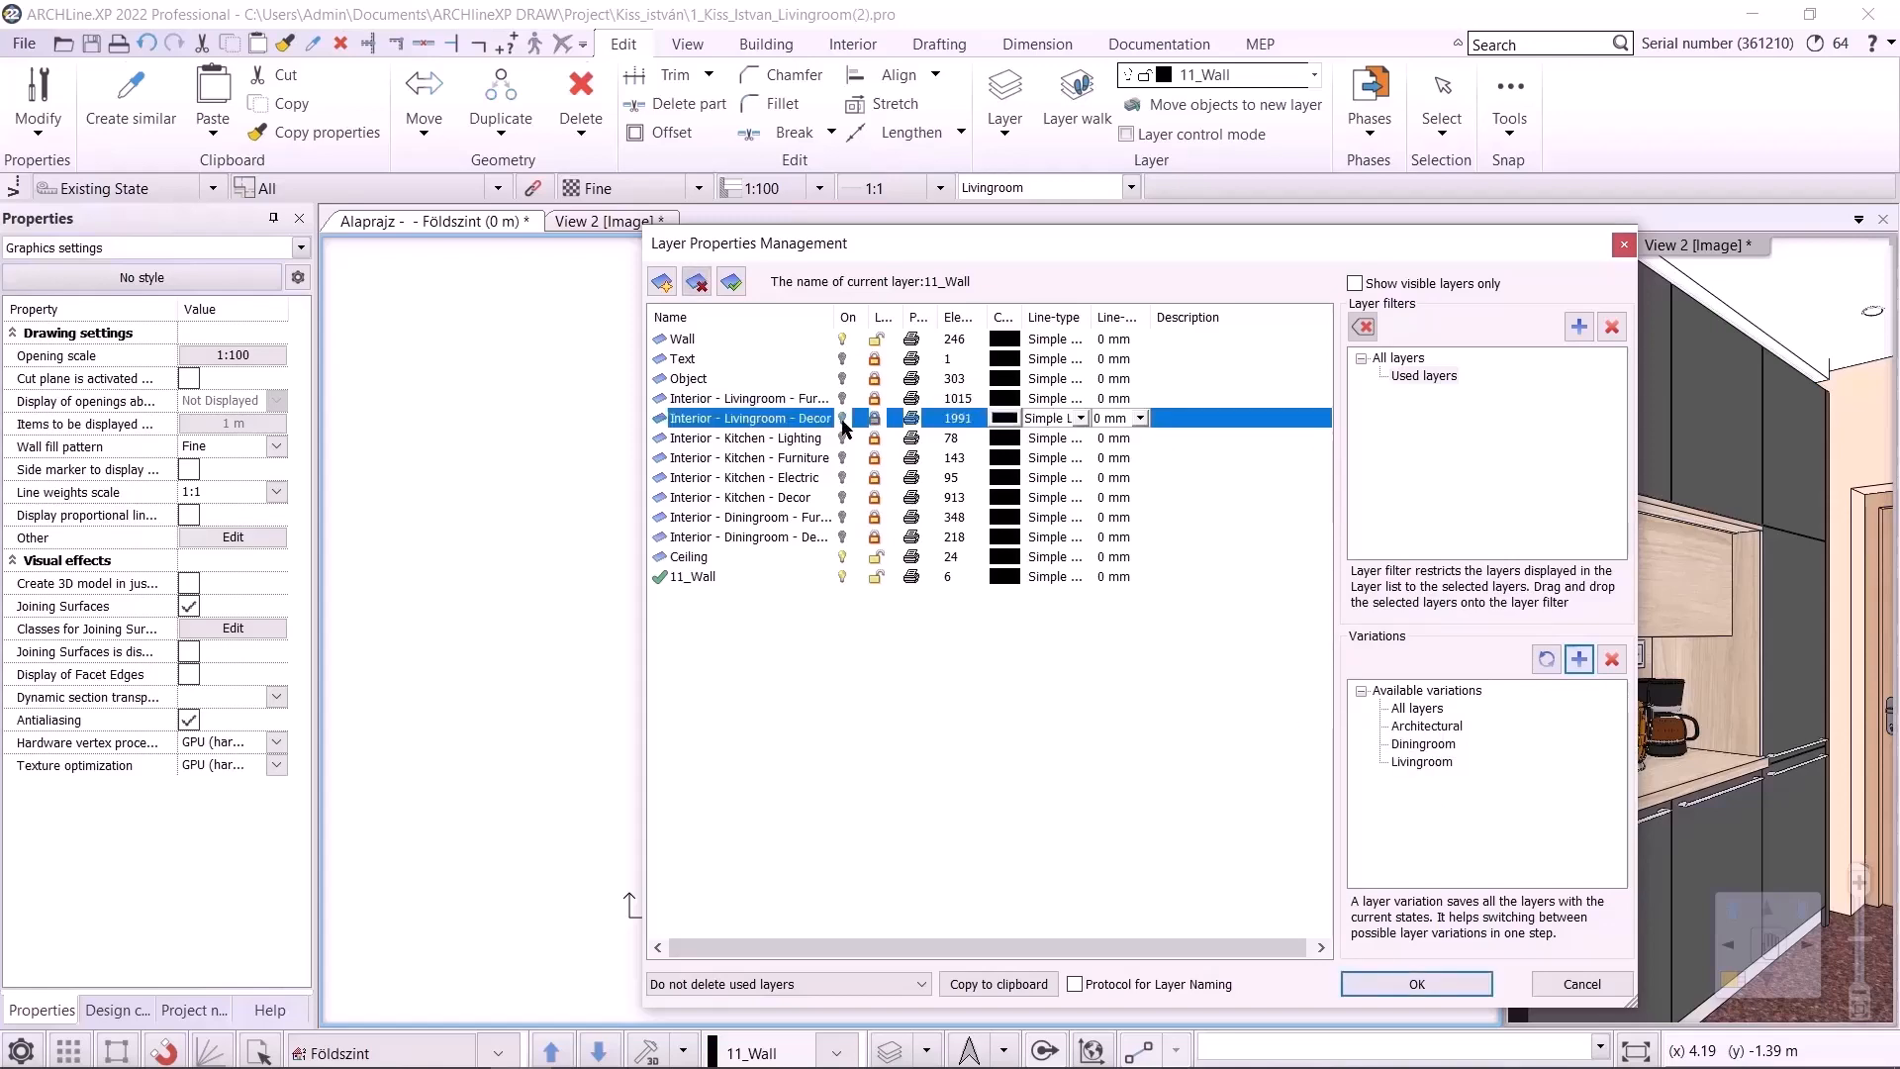
{"action": "left_click", "coordinate": [842, 417]}
{"action": "left_click", "coordinate": [1434, 727]}
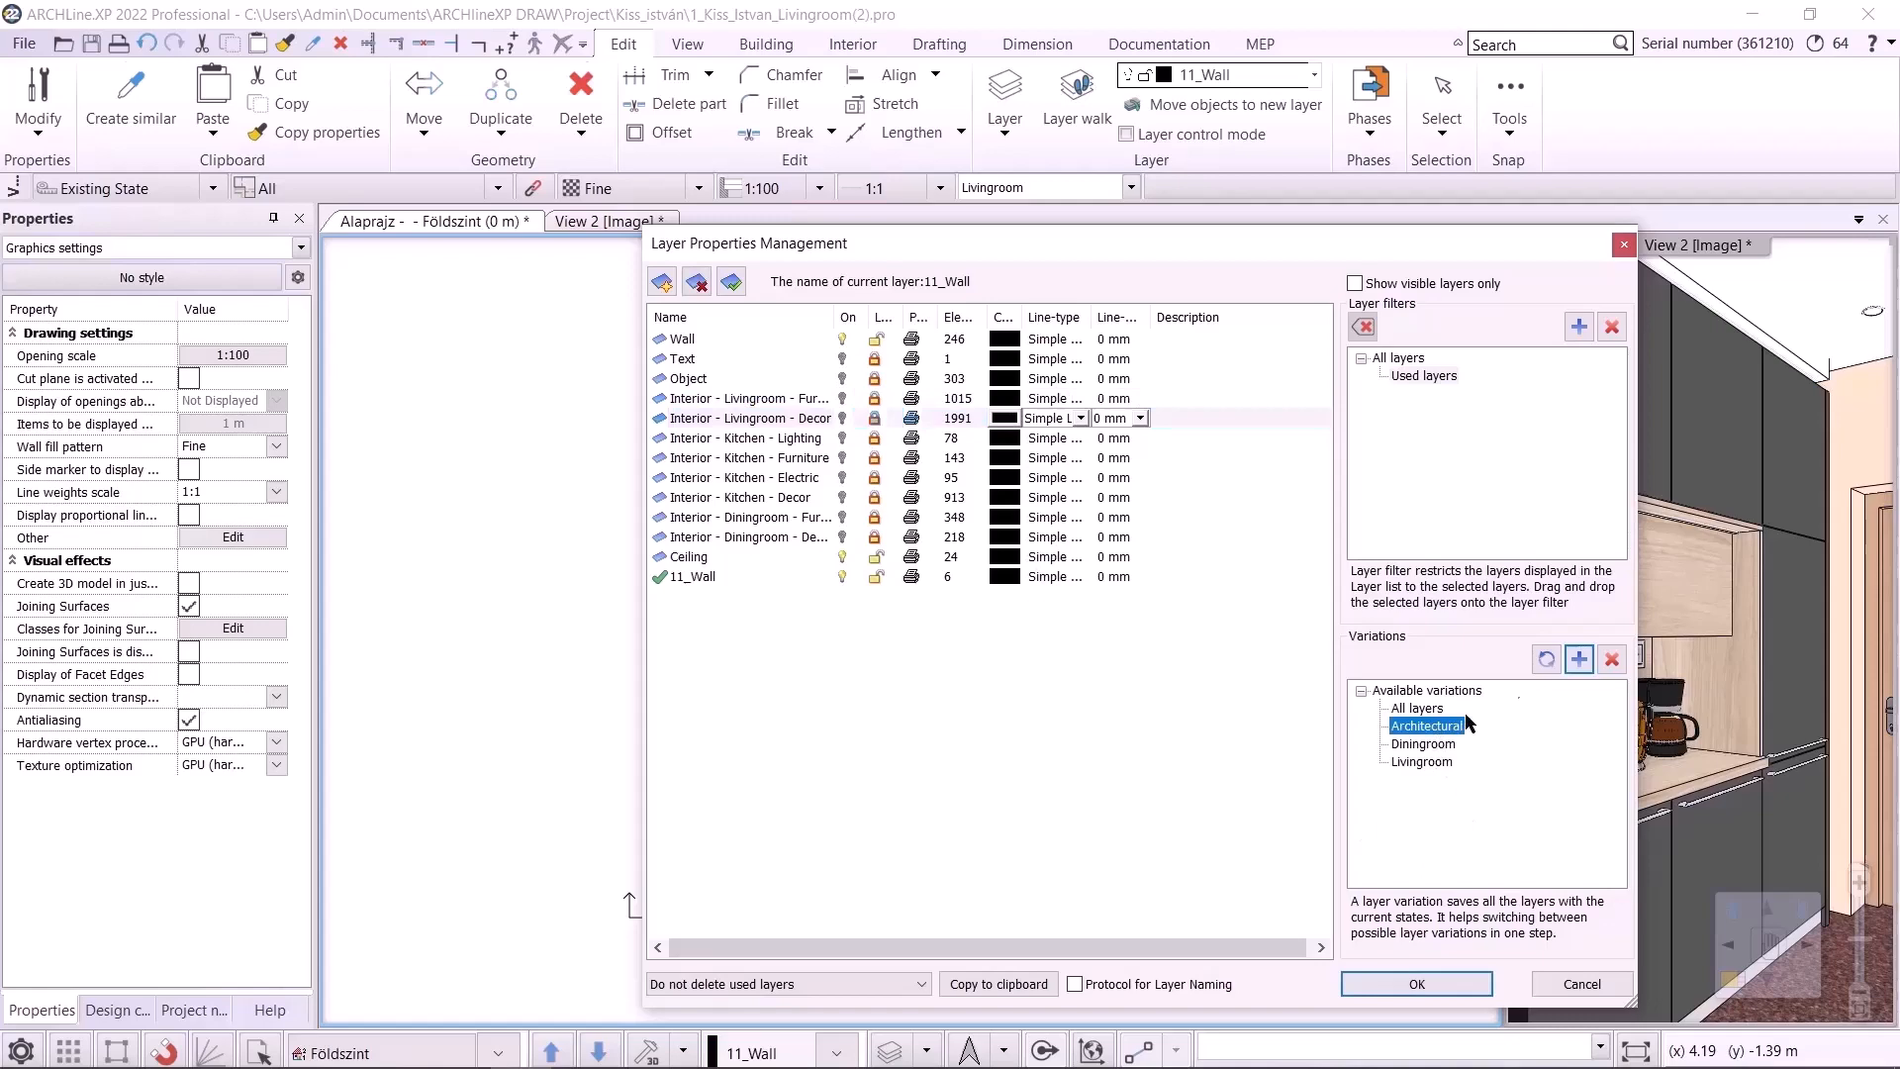
{"action": "left_click", "coordinate": [1546, 659]}
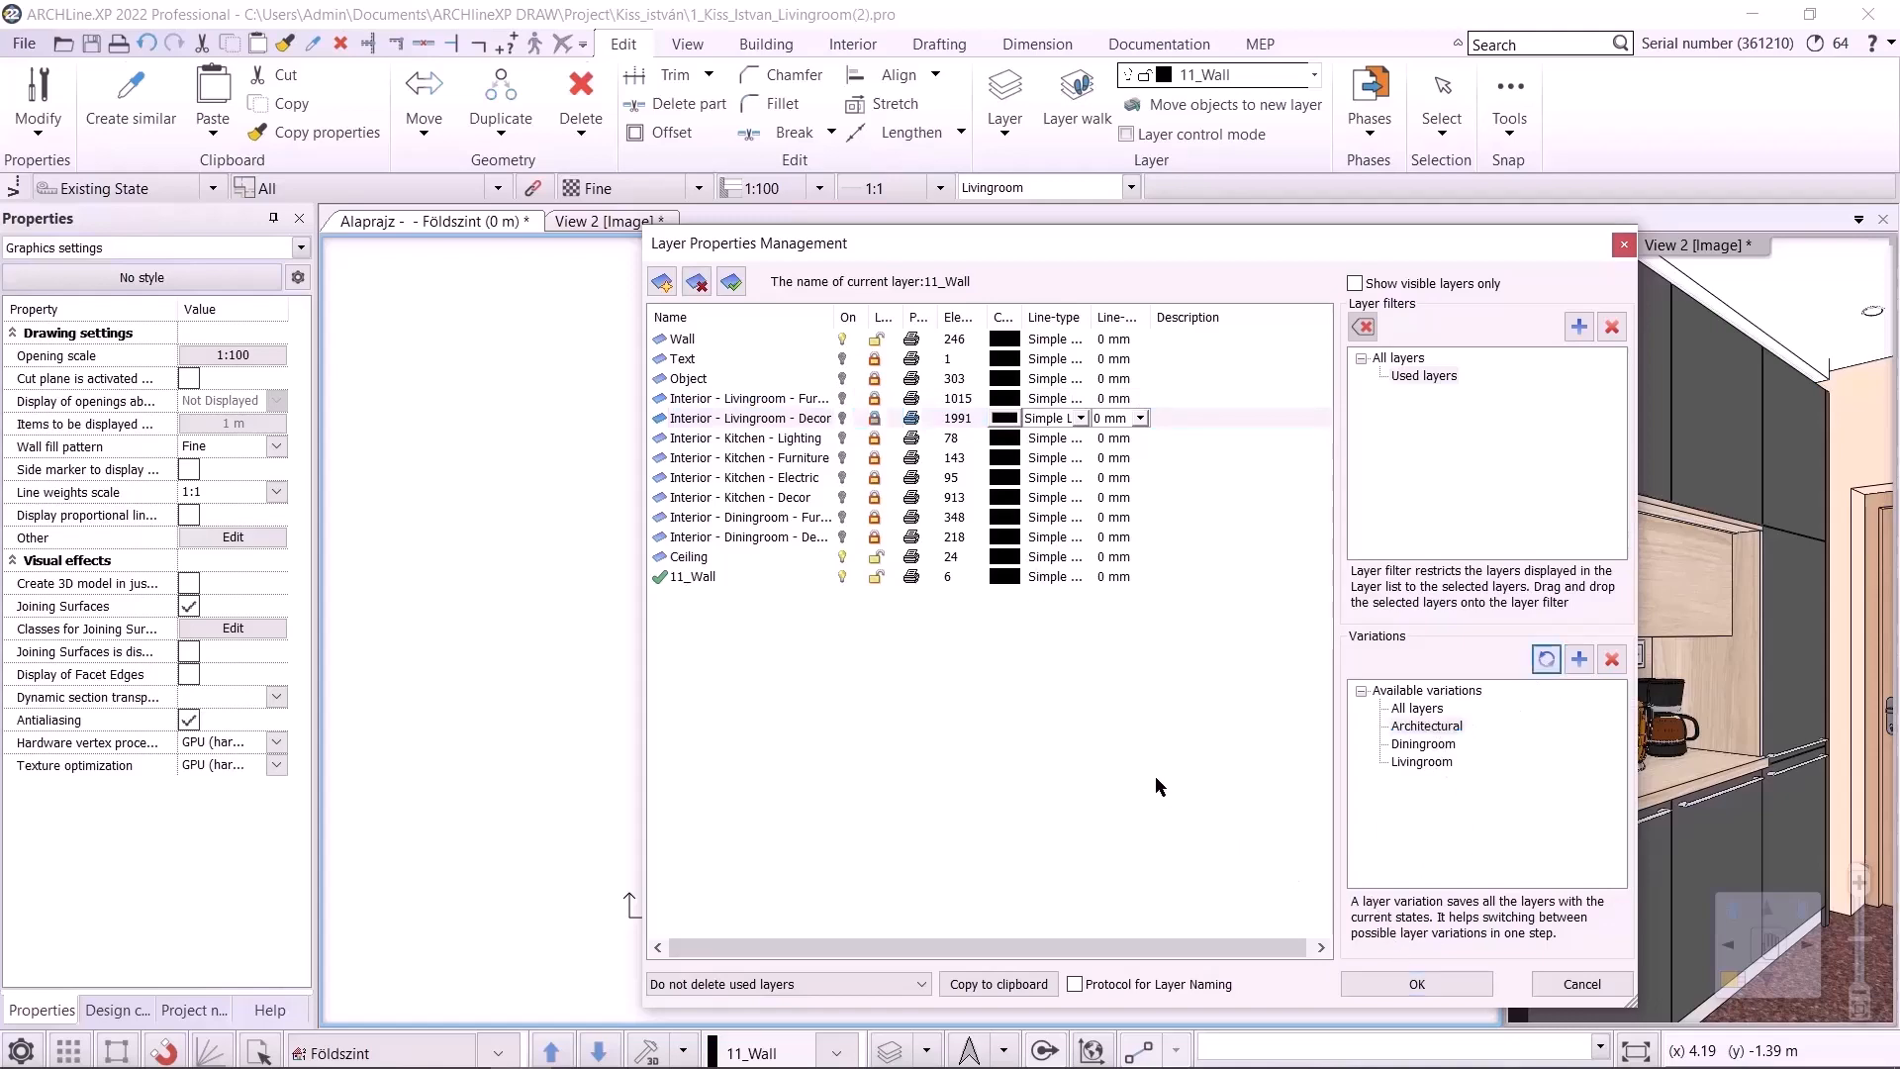
{"action": "left_click", "coordinate": [1417, 984]}
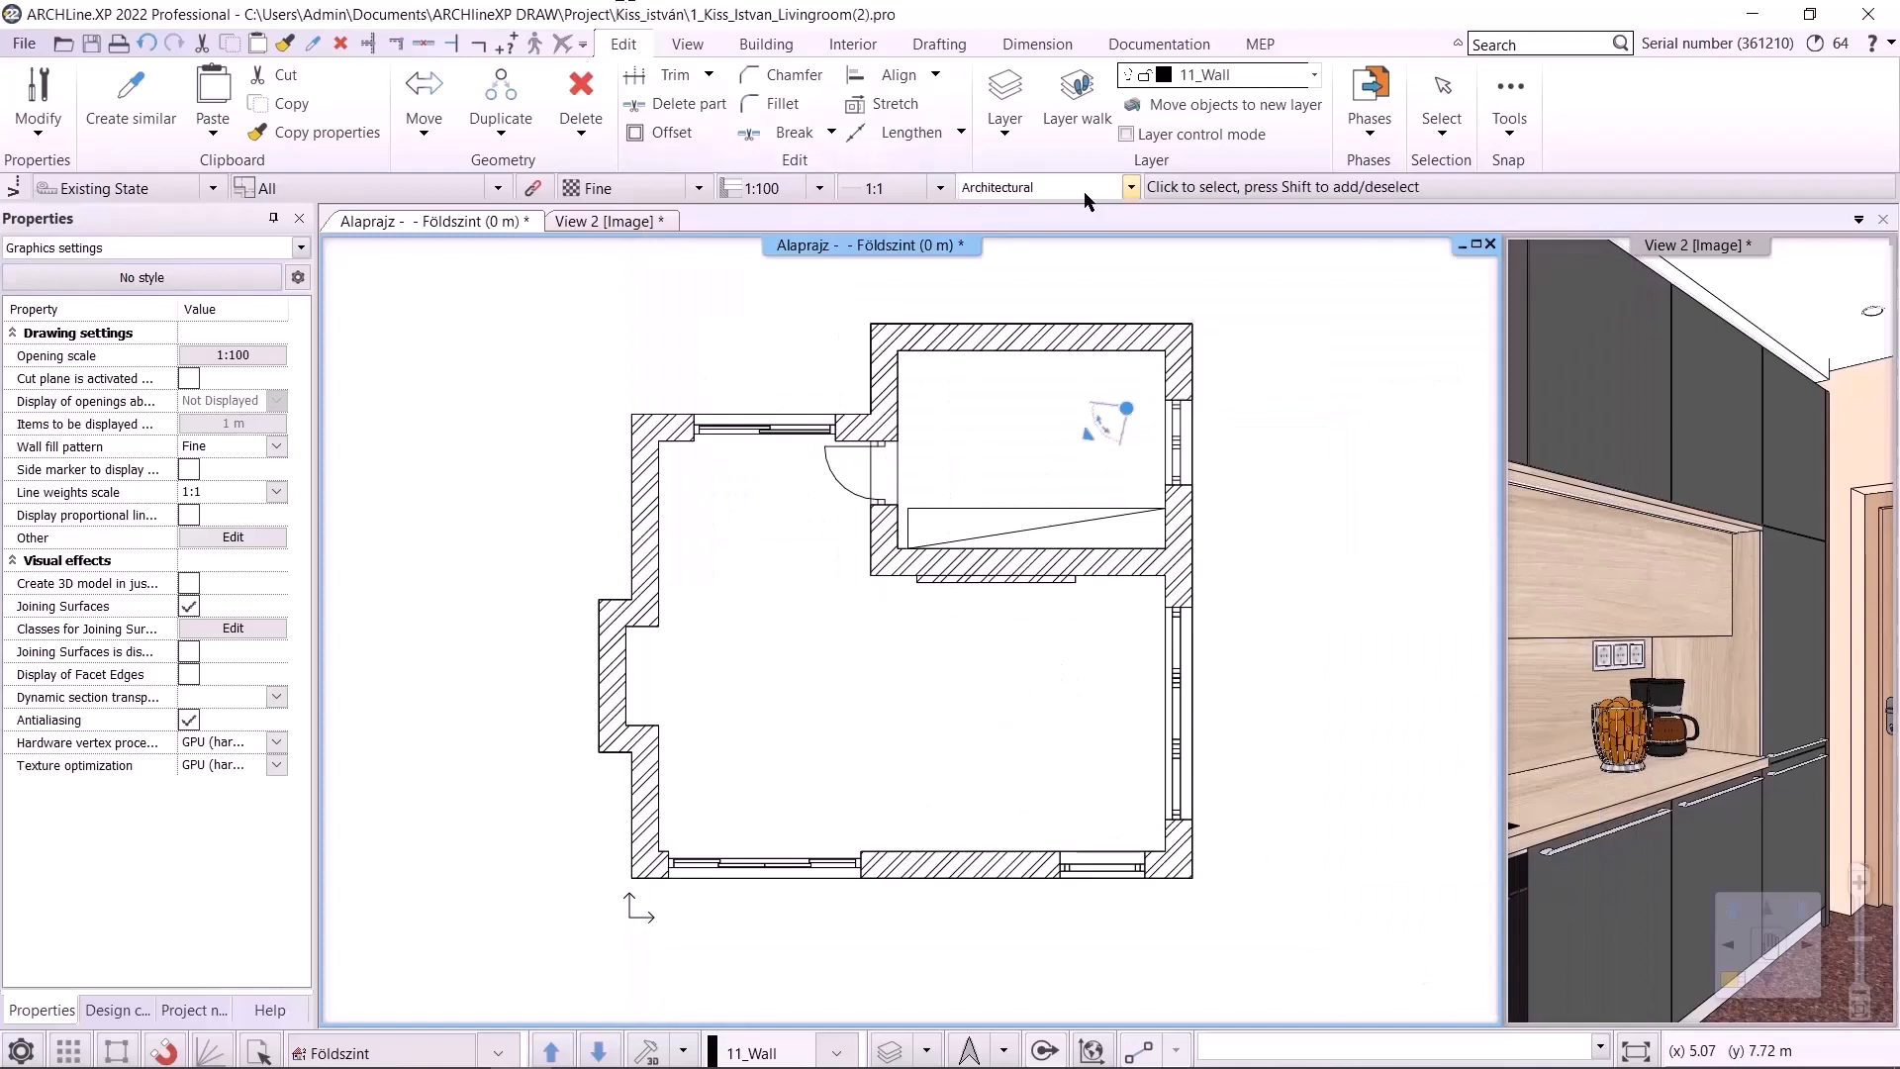
Apply the Diningroom layer variation in the floor plan, followed by the Livingroom variation
{"action": "left_click", "coordinate": [1130, 188]}
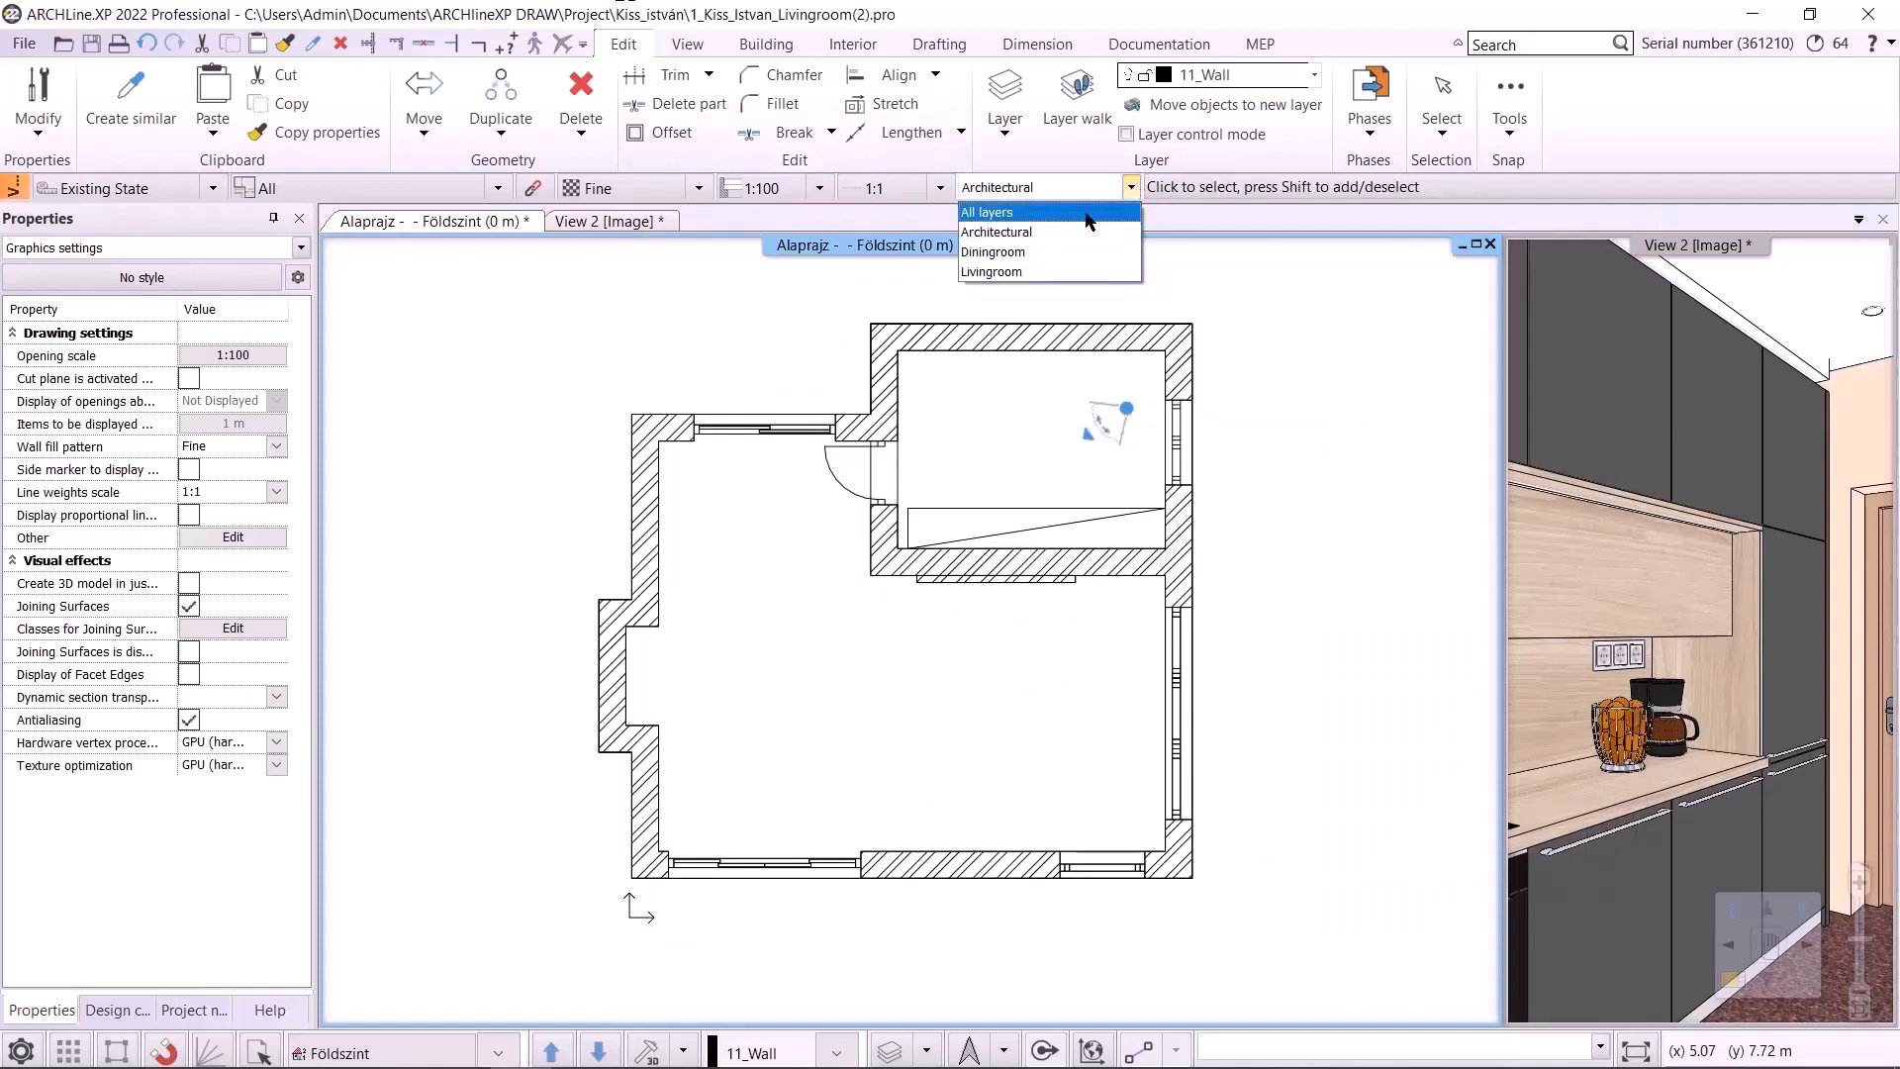
{"action": "left_click", "coordinate": [1025, 249]}
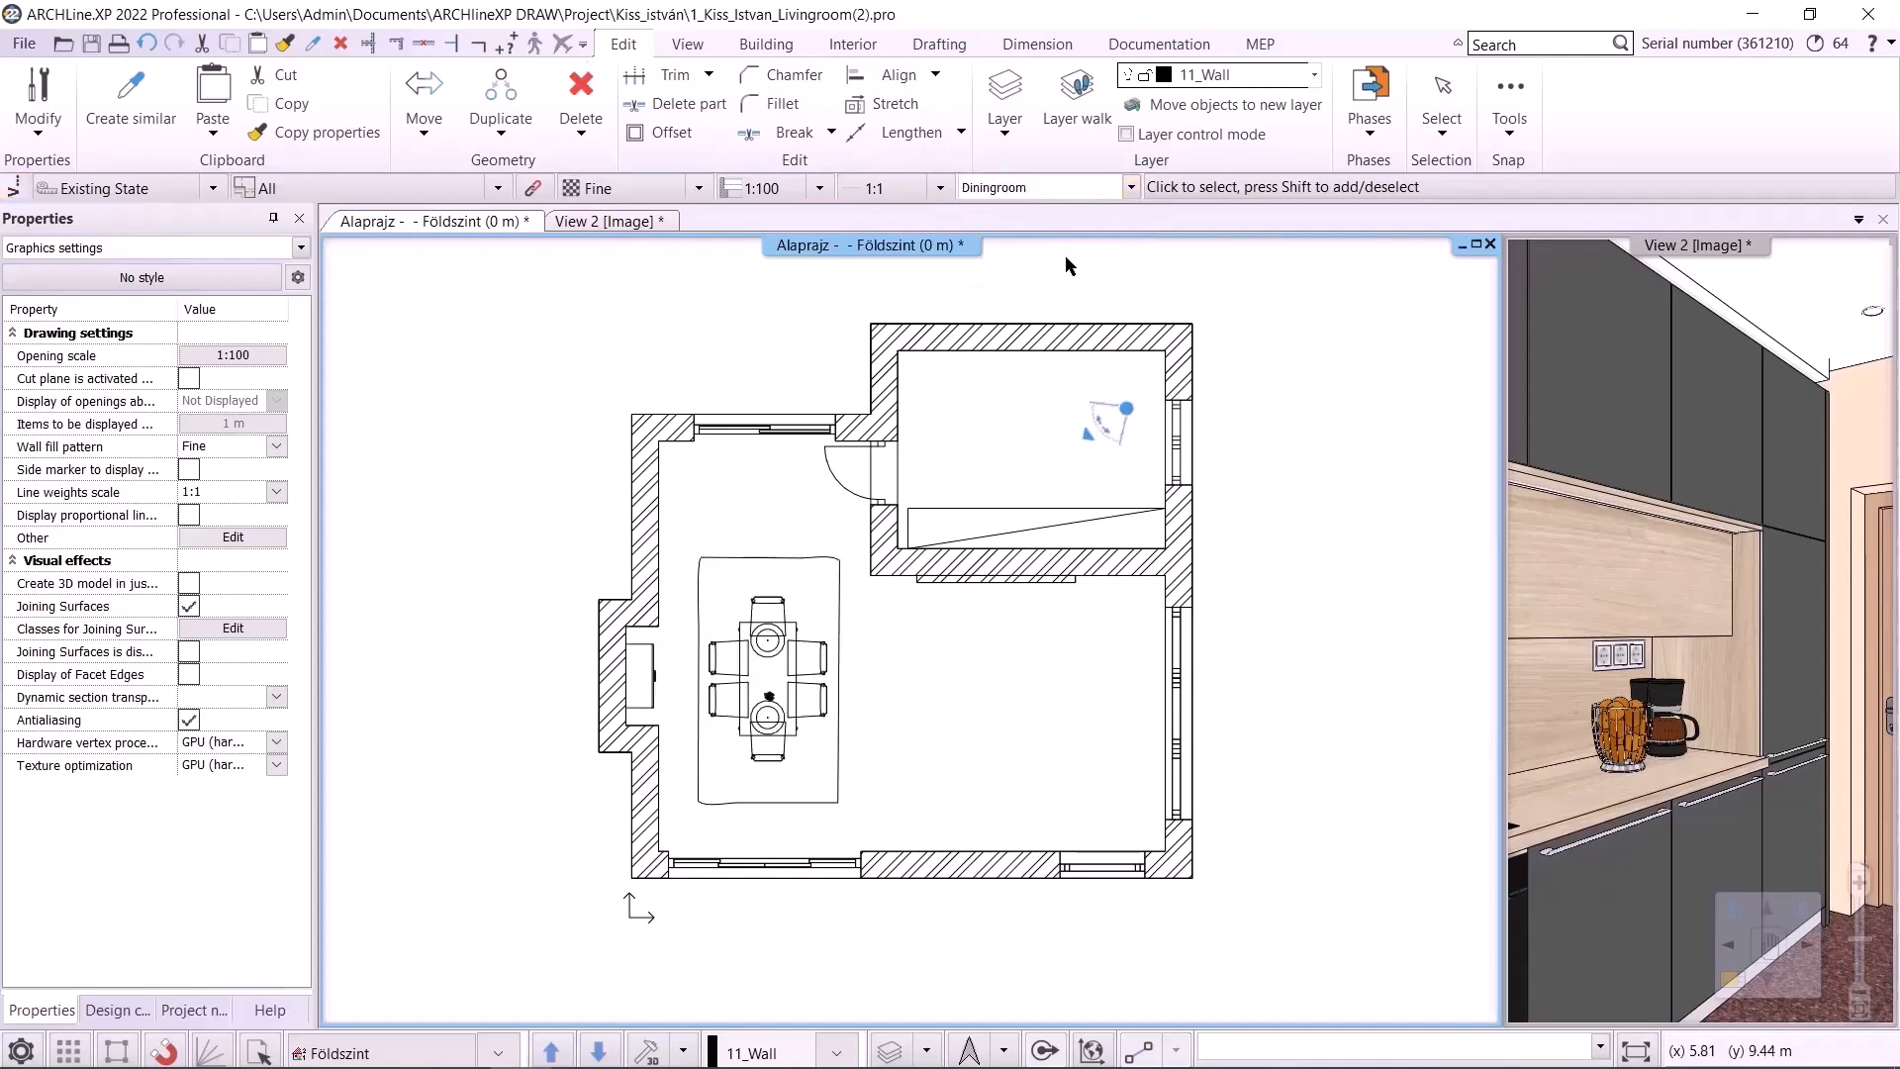
{"action": "left_click", "coordinate": [1131, 188]}
{"action": "left_click", "coordinate": [1011, 268]}
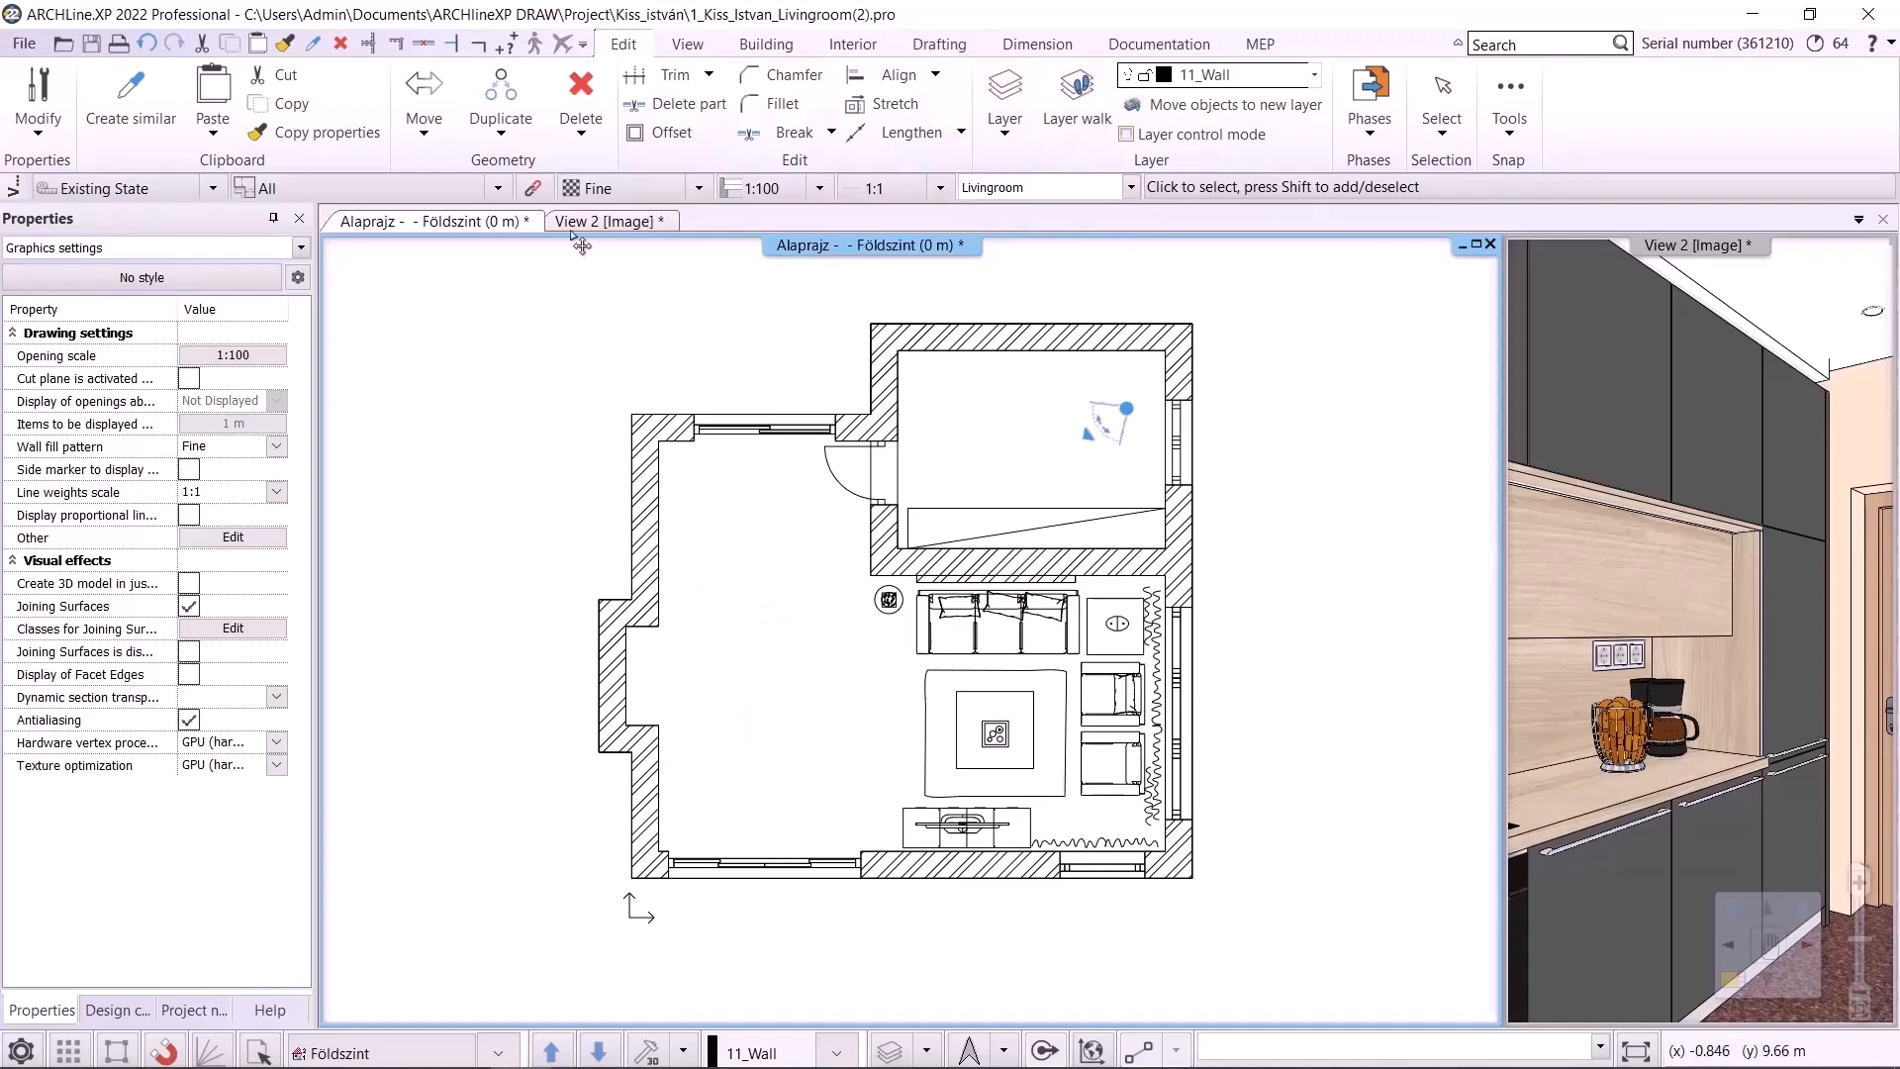
Open the Perspective dialog for the 3D view, move the camera into the living room and save the view
{"action": "left_click", "coordinate": [599, 220]}
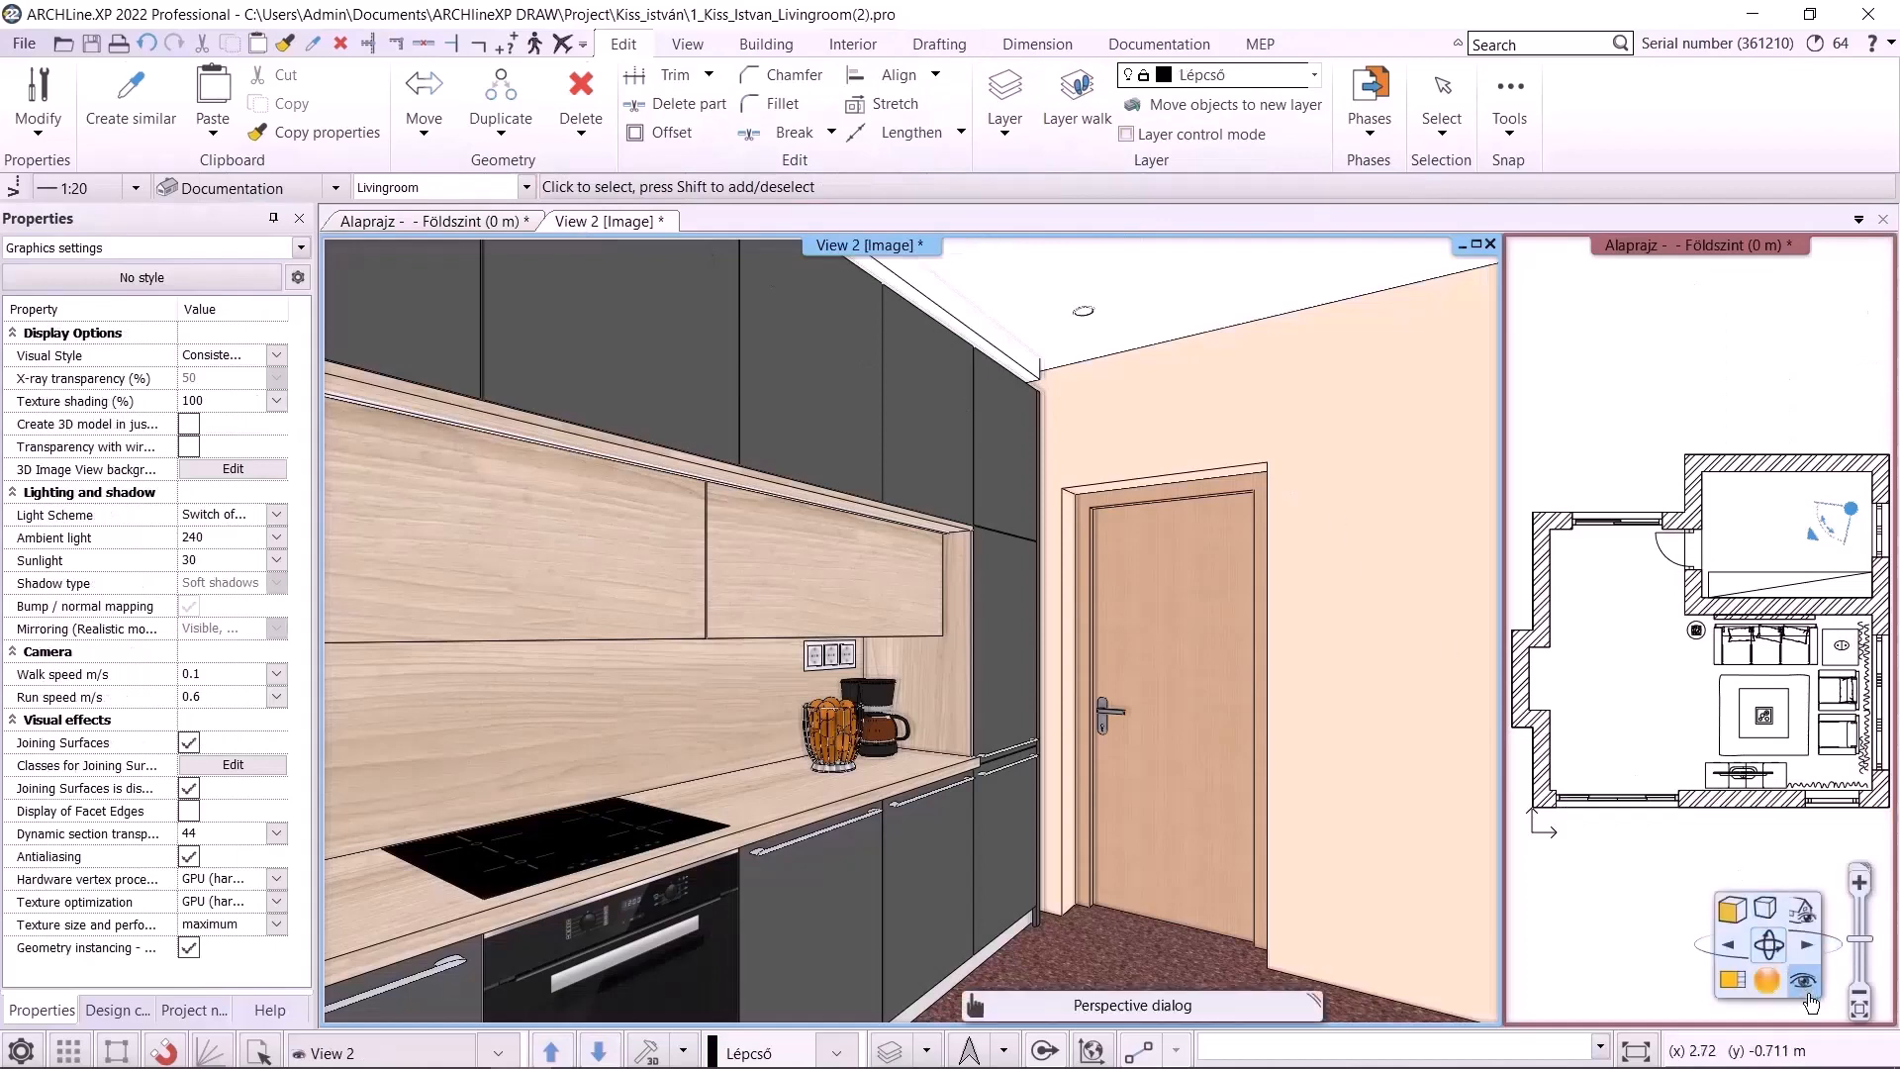
{"action": "left_click", "coordinate": [1808, 1000]}
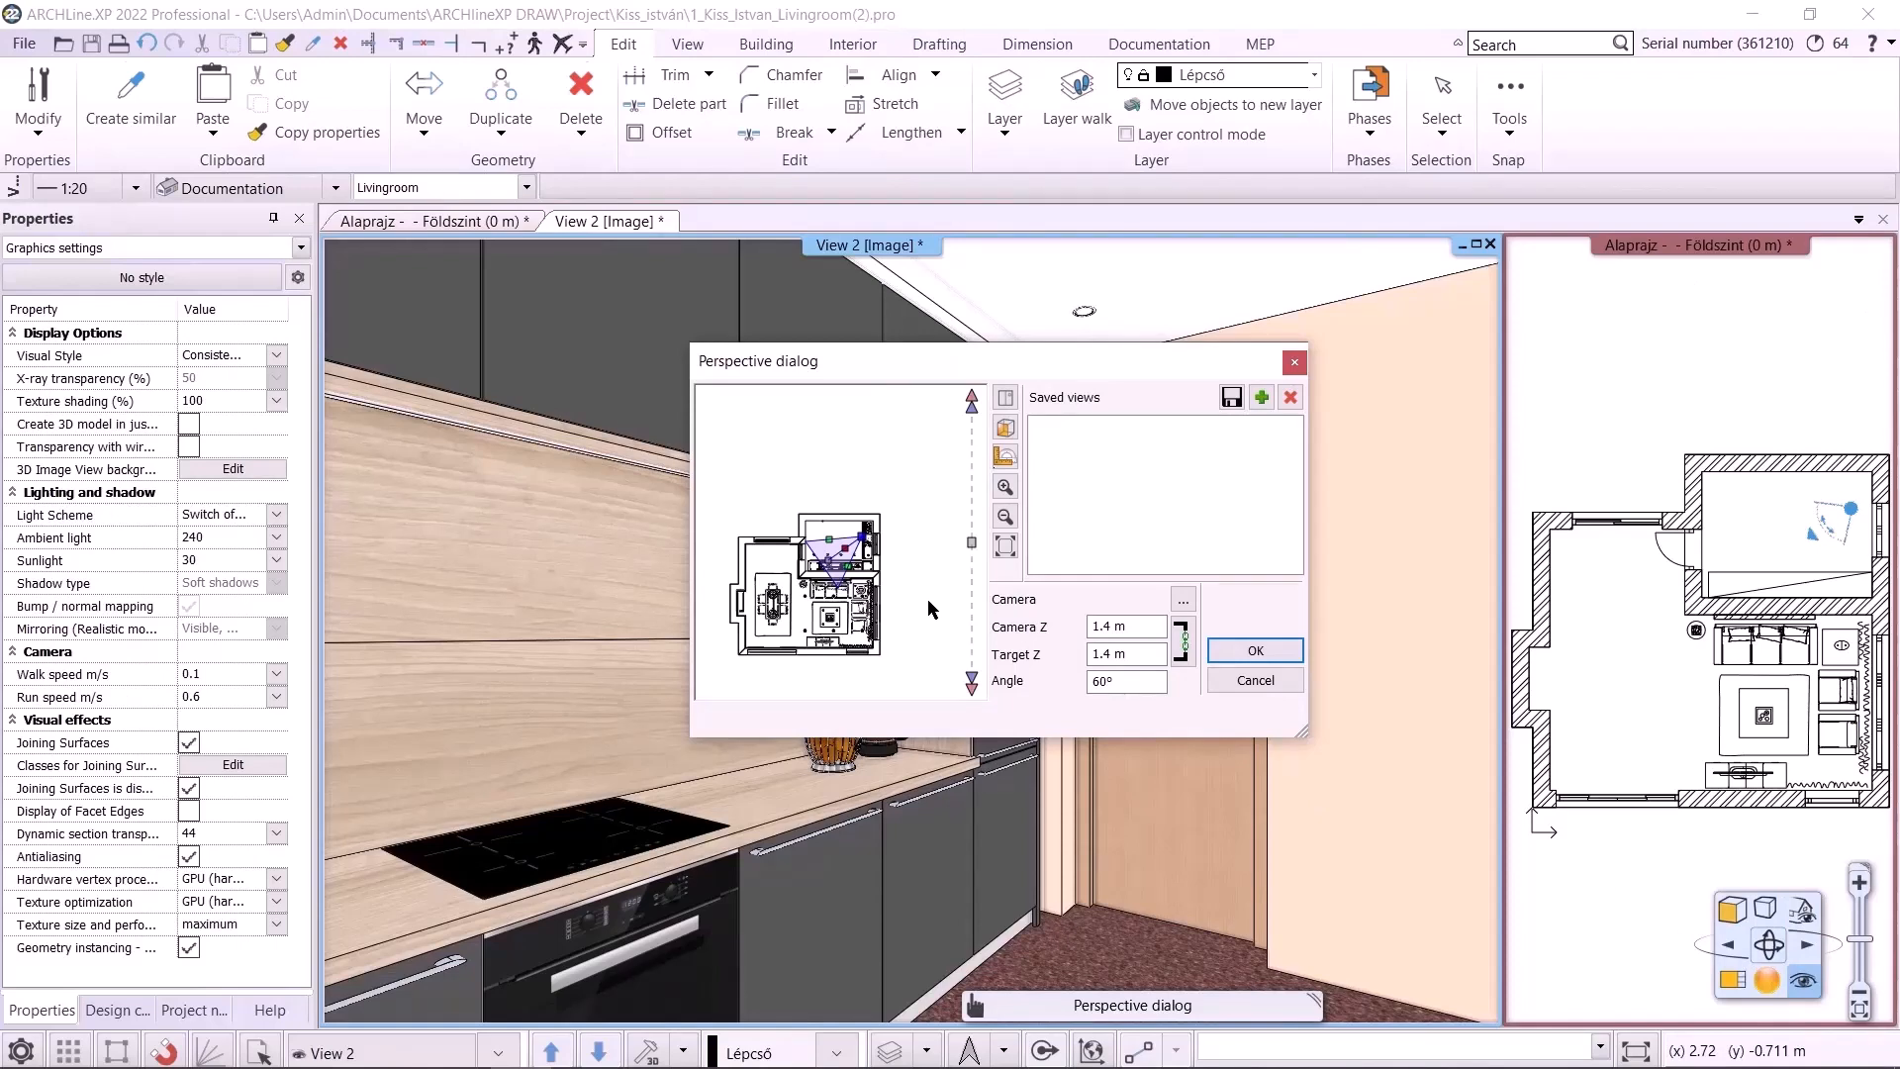
{"action": "left_click_drag", "start_coordinate": [861, 536], "coordinate": [809, 606]}
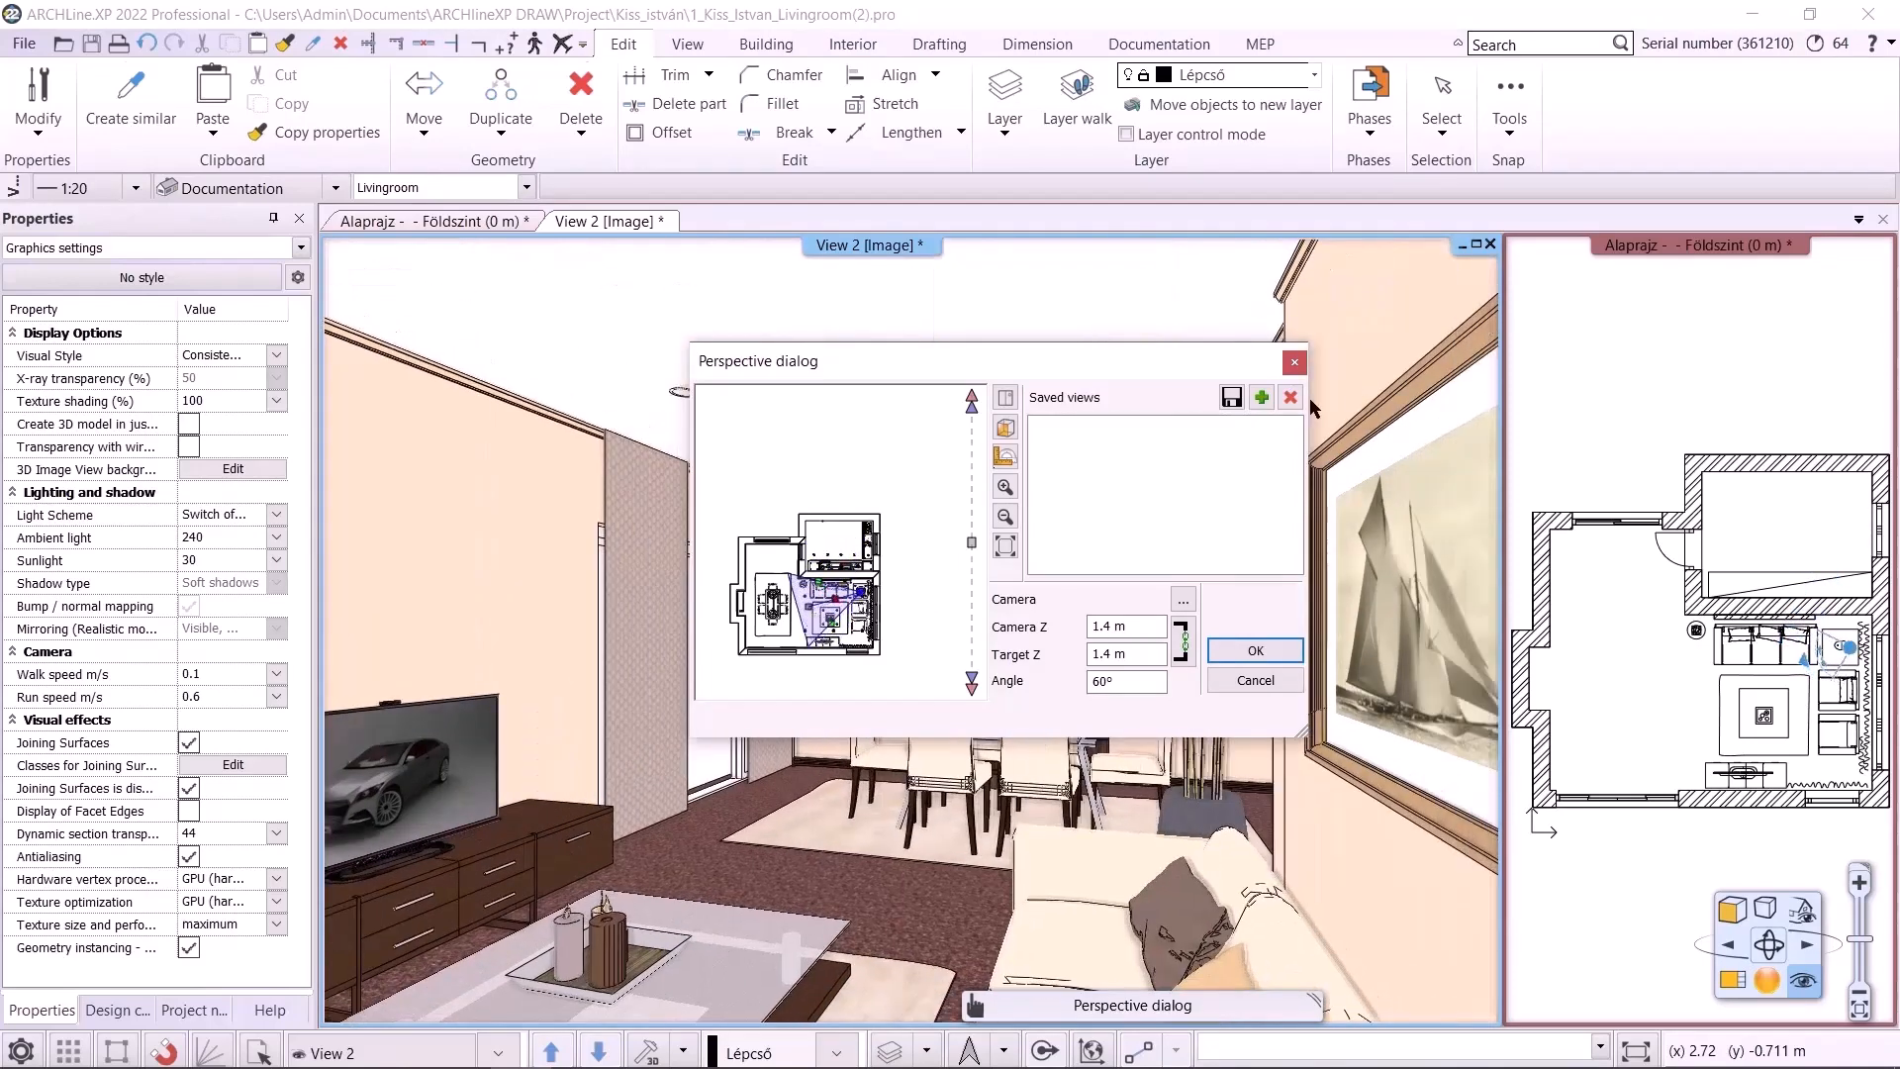
{"action": "left_click", "coordinate": [1259, 399]}
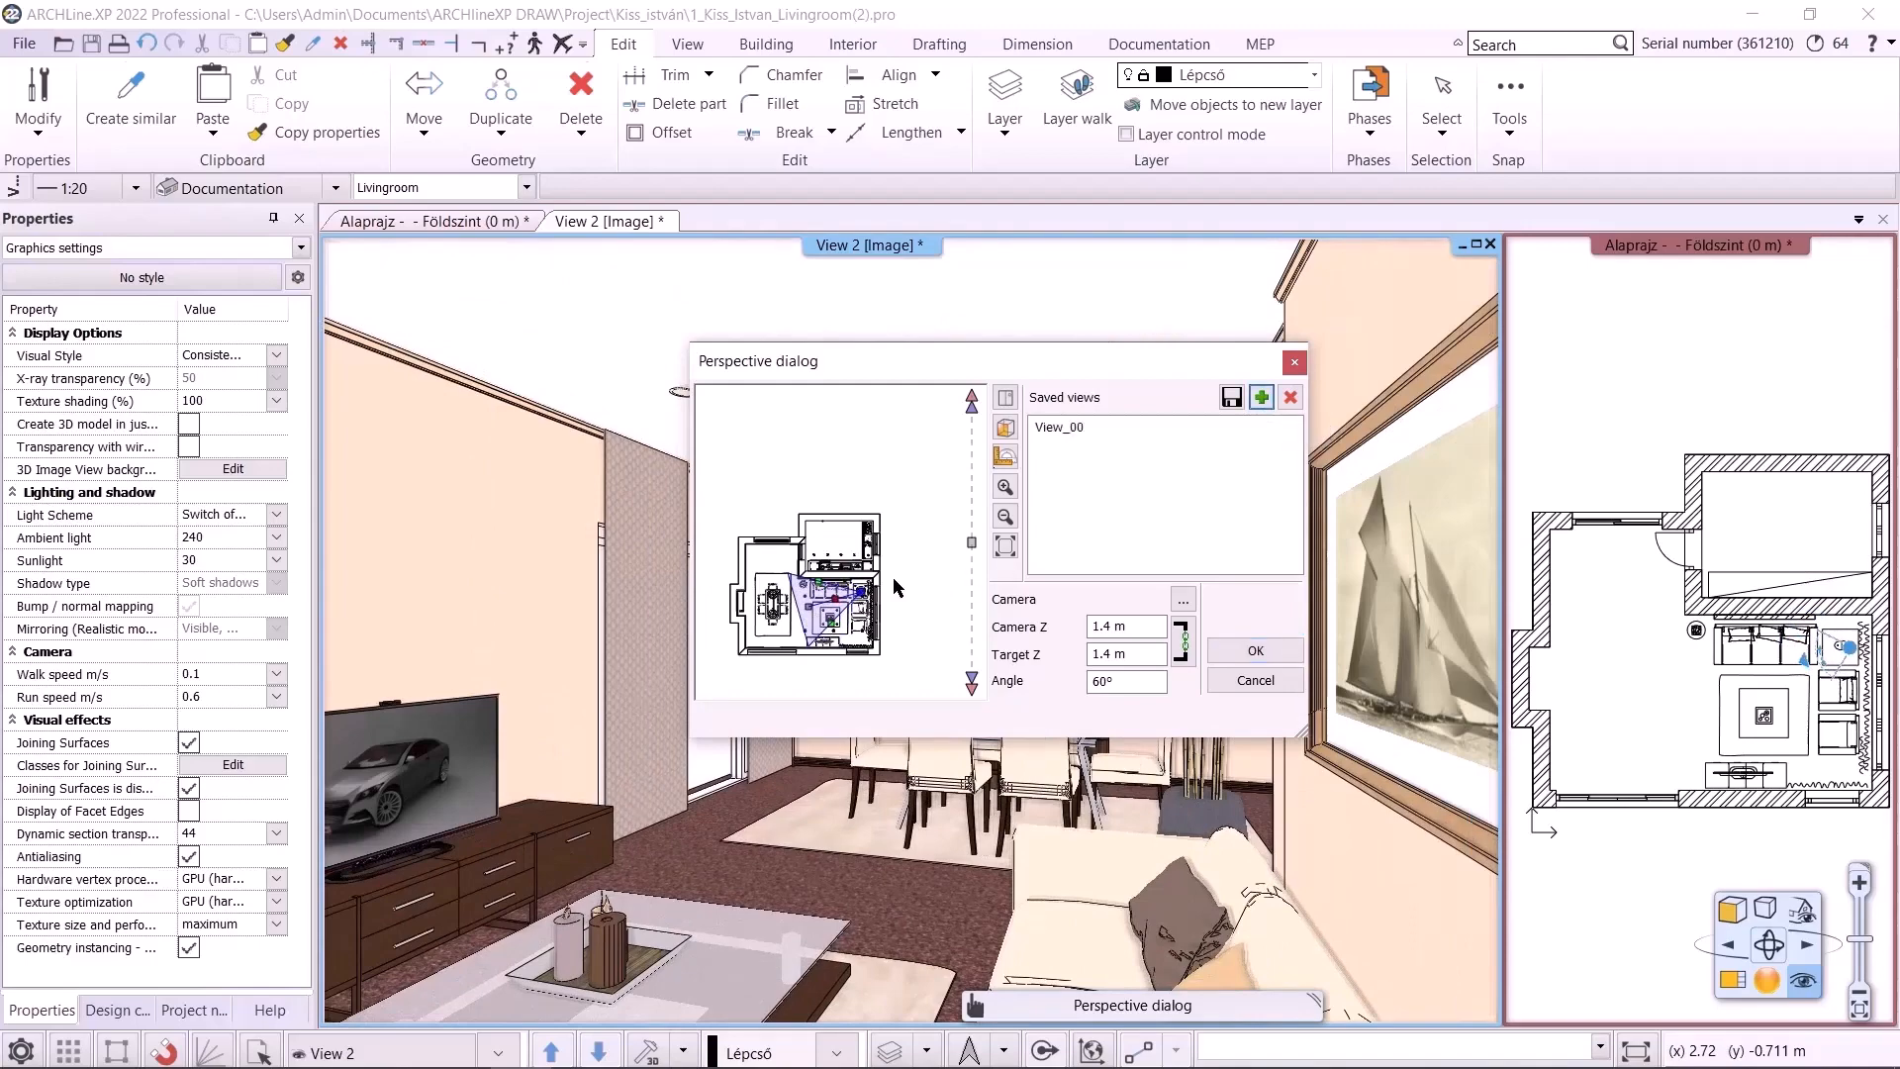
Move the camera to three further positions in the living and dining area, saving each as a view
{"action": "left_click_drag", "start_coordinate": [862, 595], "coordinate": [864, 650]}
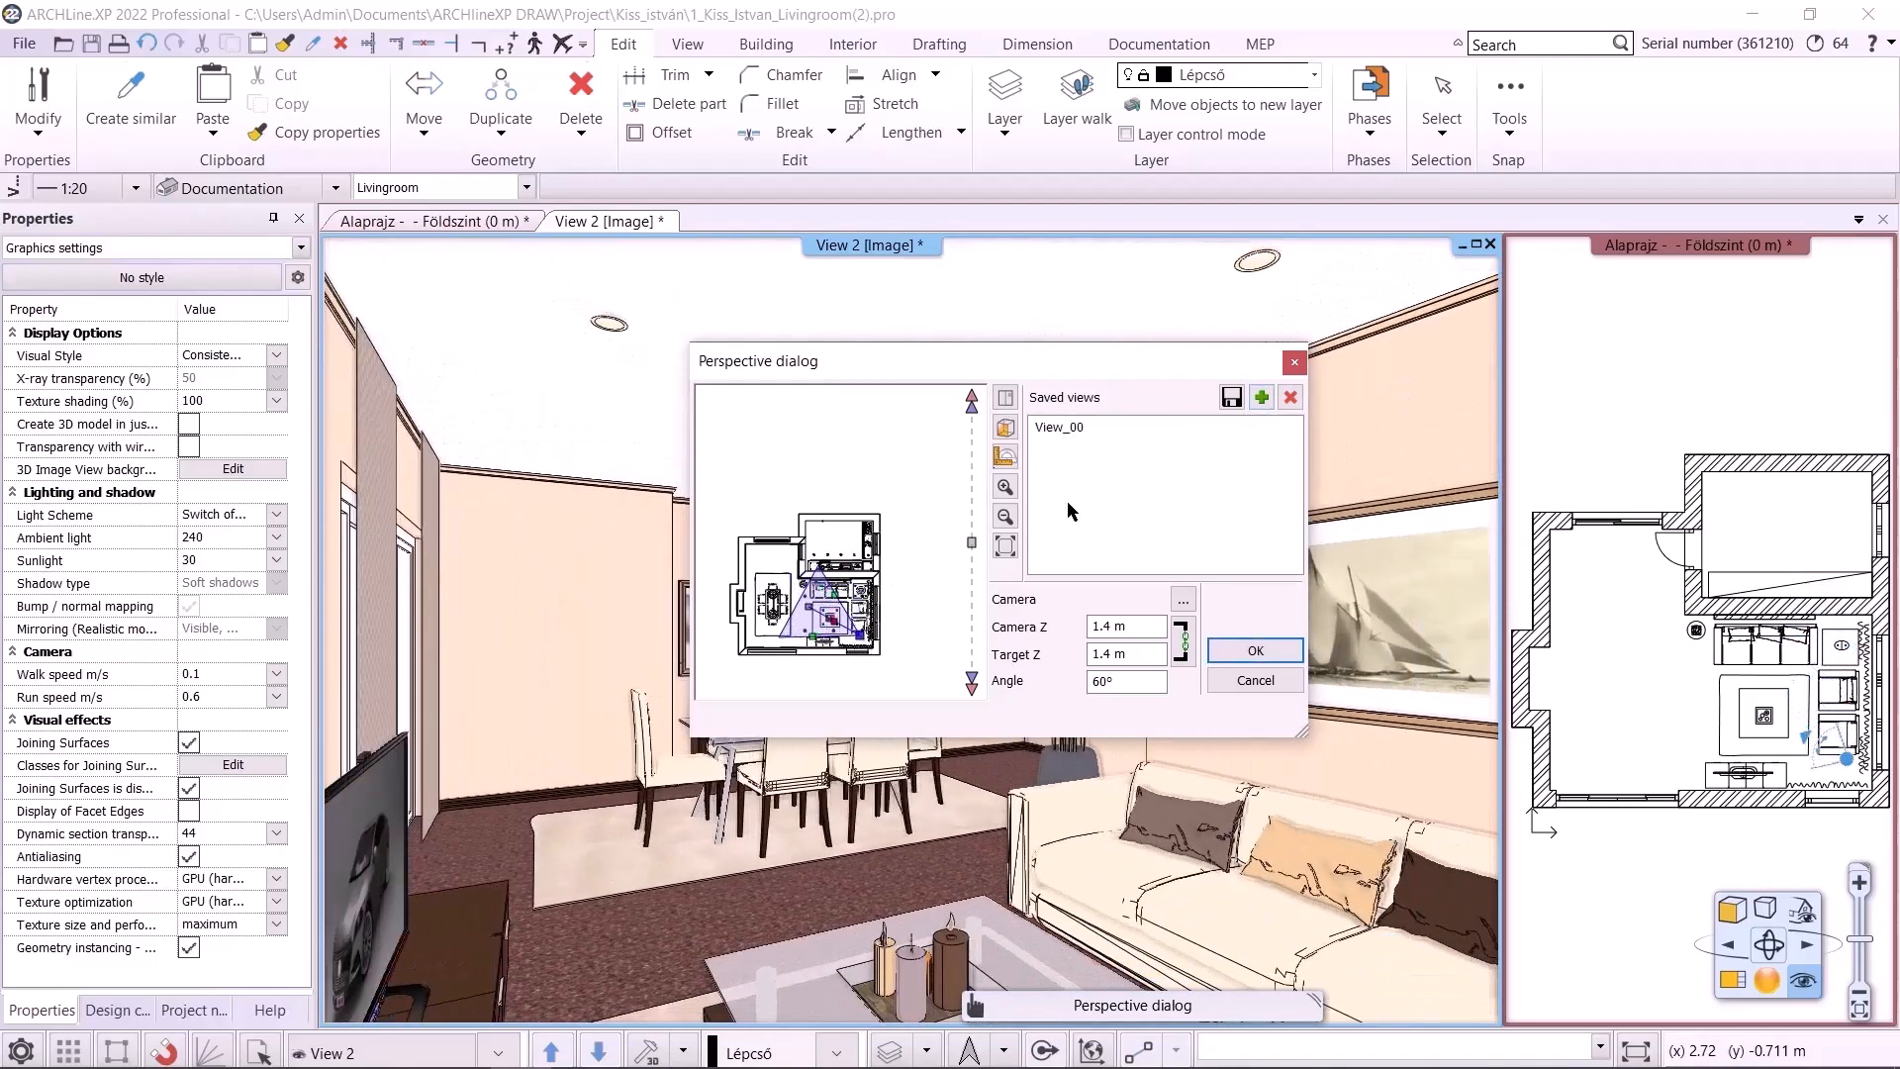
{"action": "left_click", "coordinate": [1260, 399]}
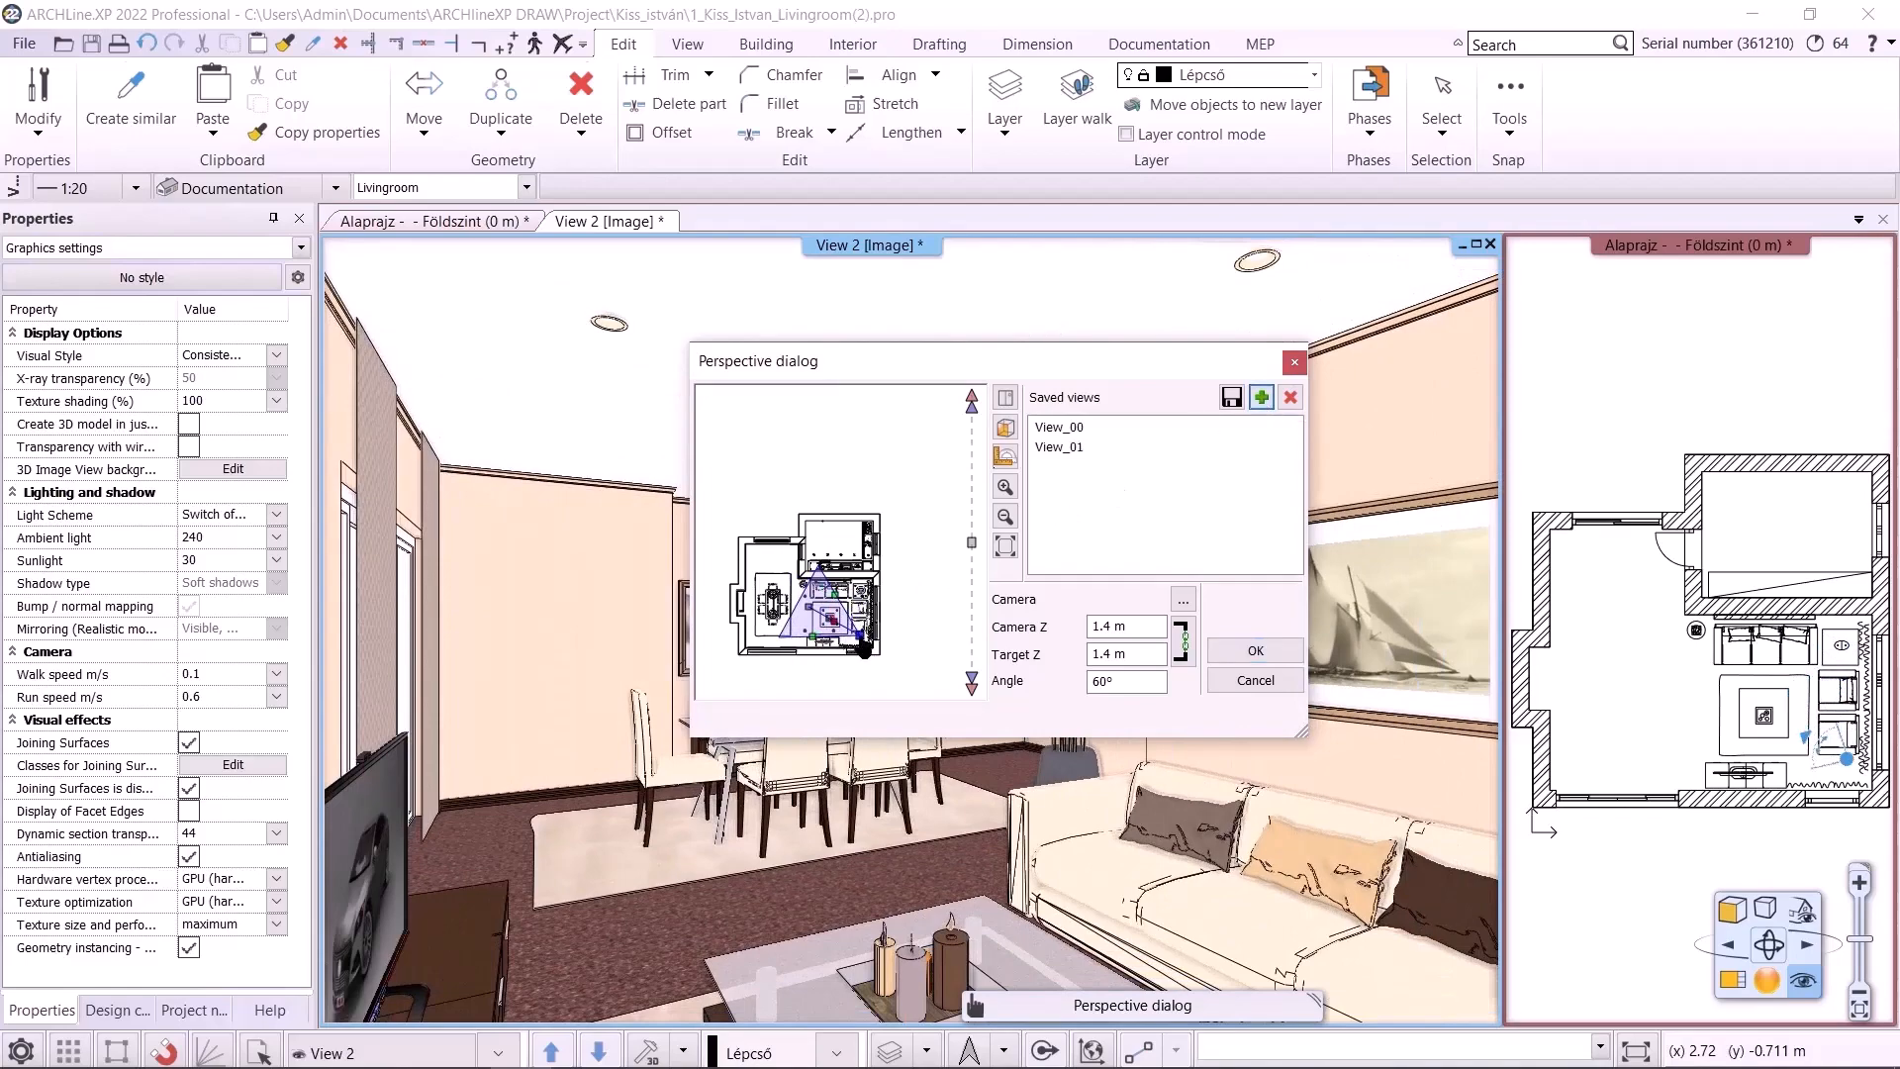
{"action": "left_click_drag", "start_coordinate": [860, 638], "coordinate": [772, 647]}
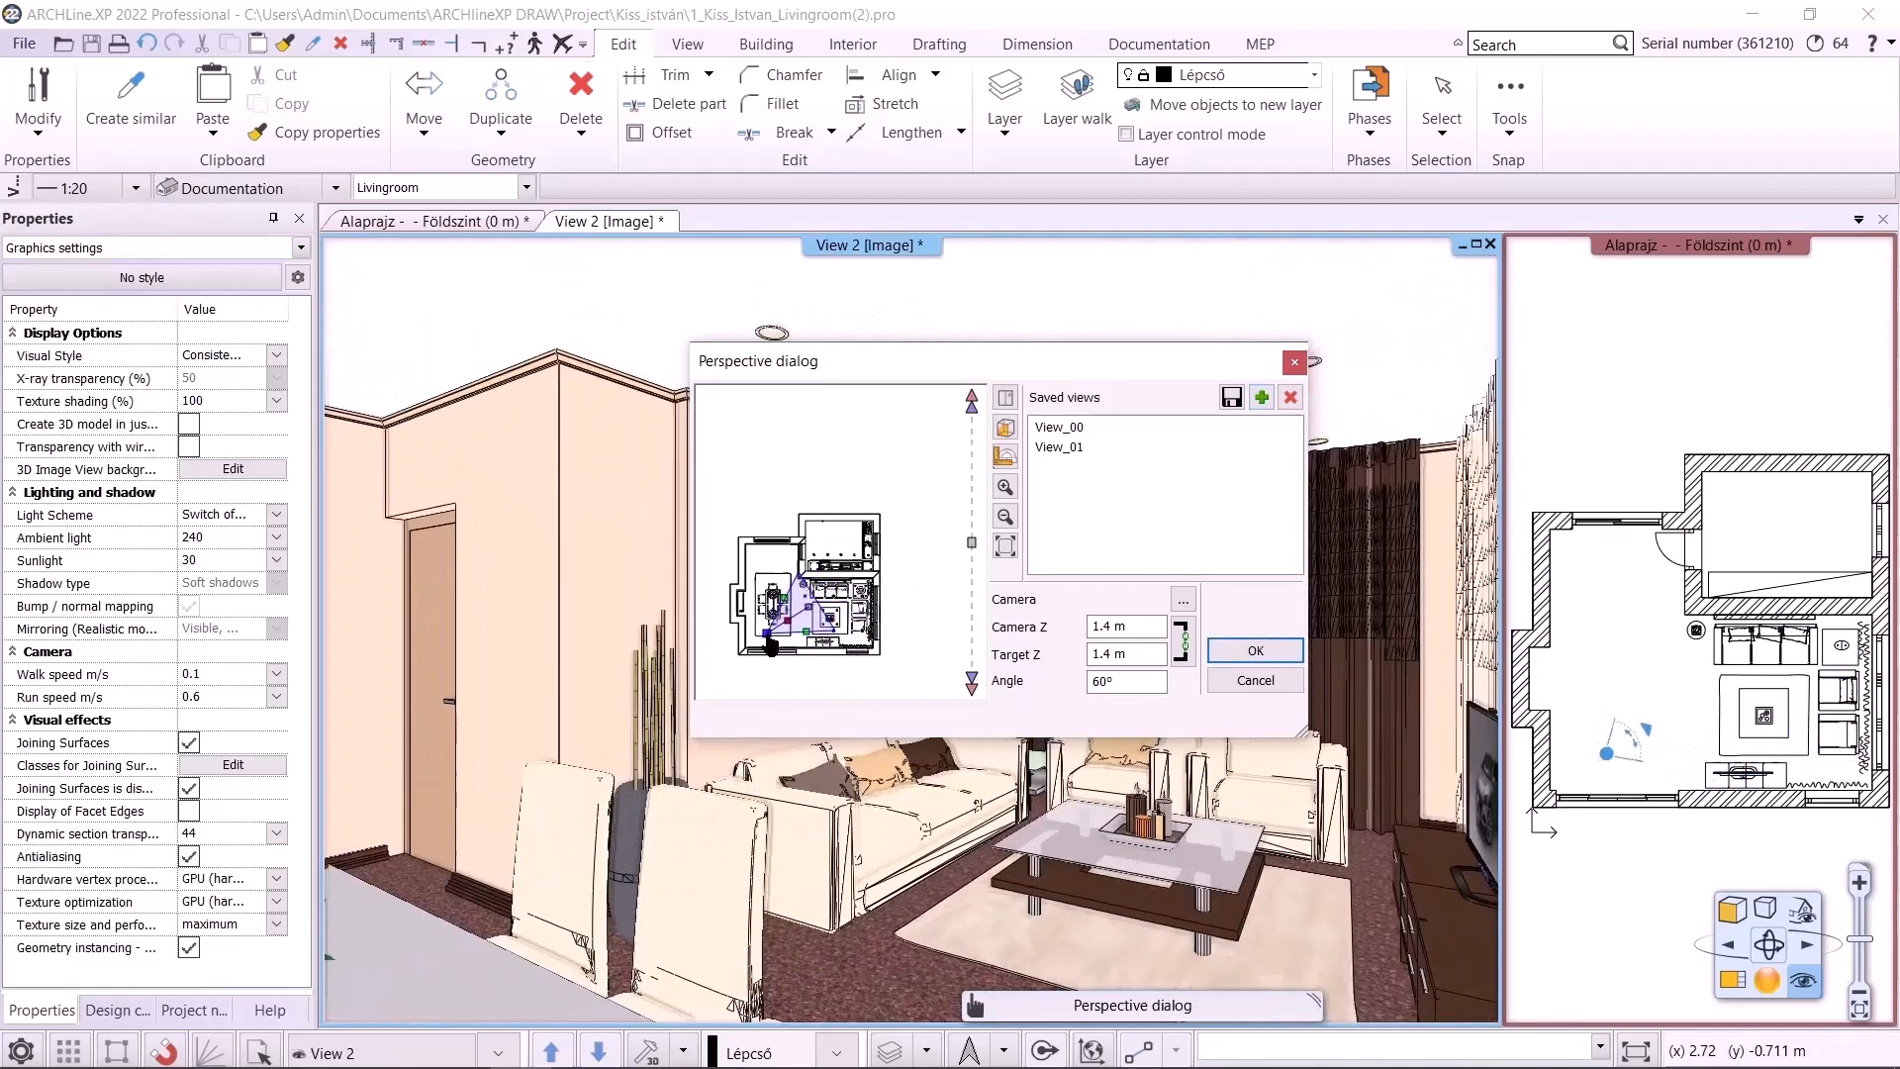
{"action": "left_click", "coordinate": [1261, 398]}
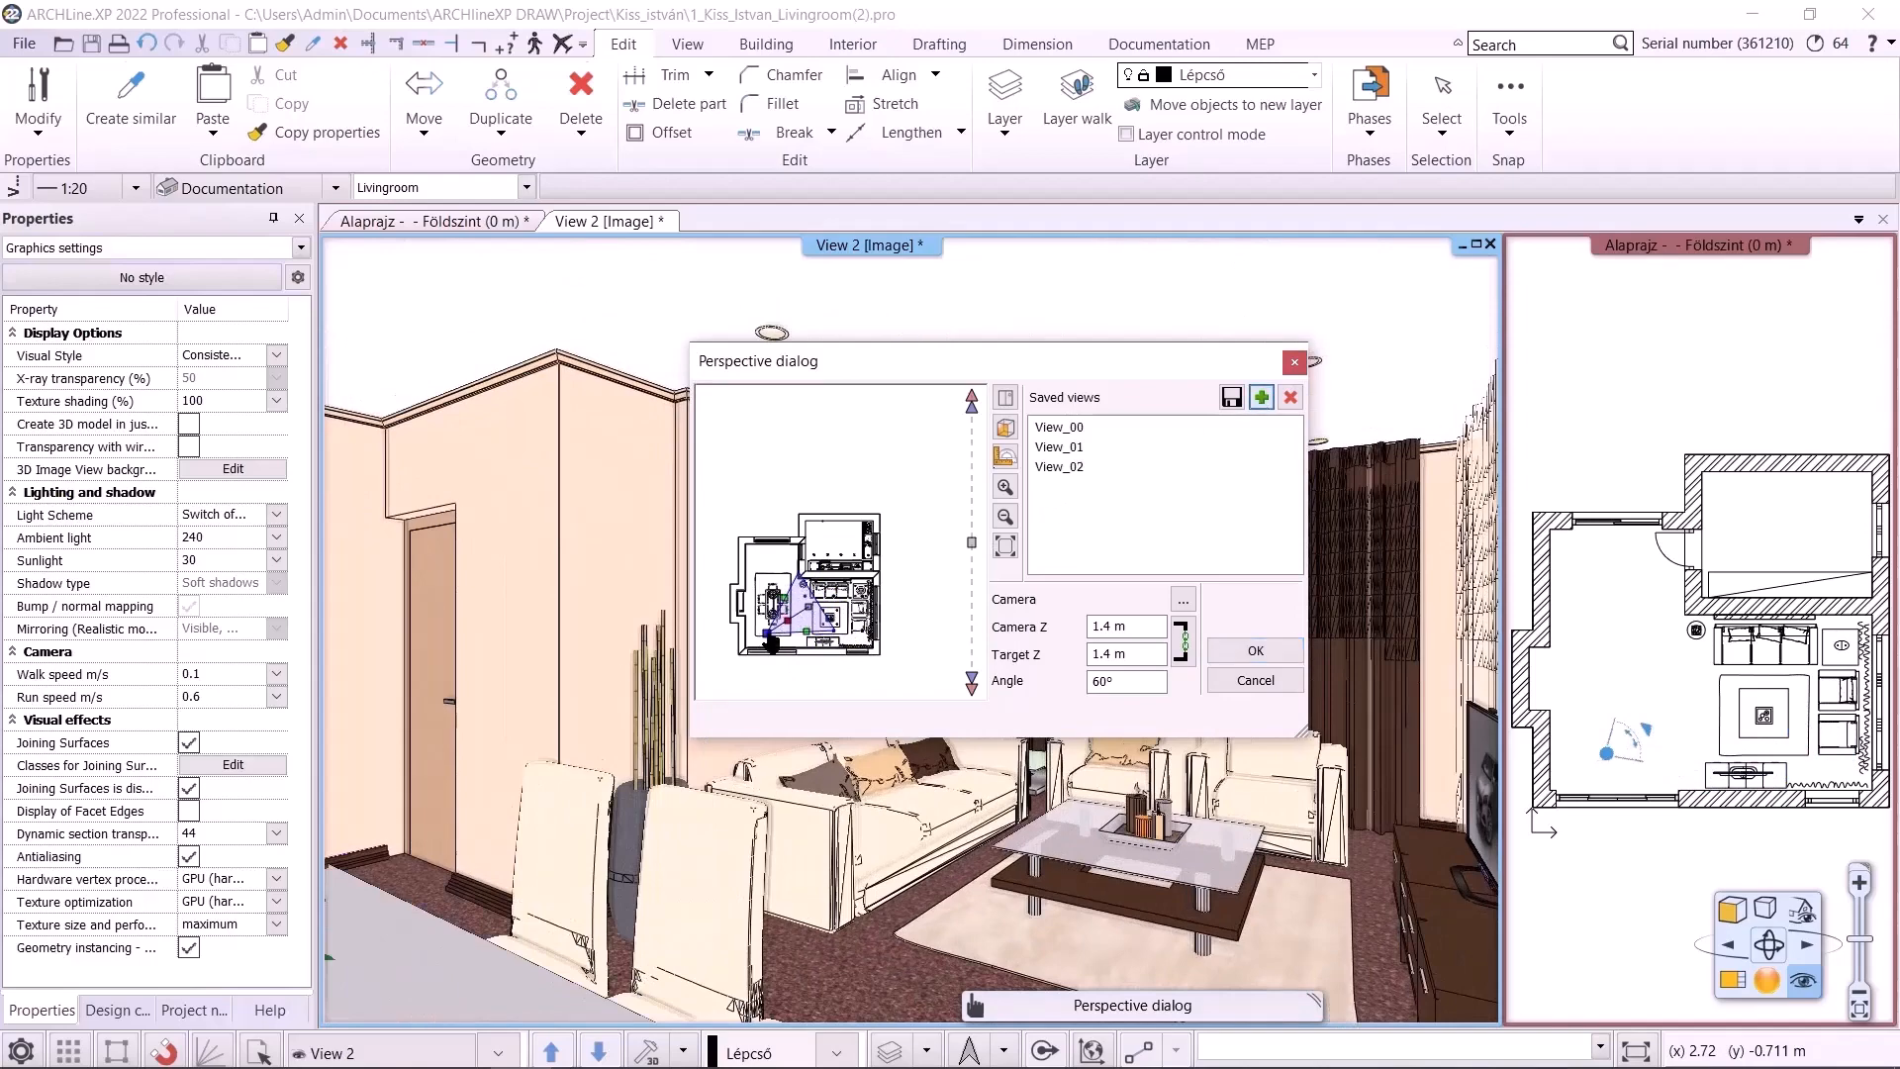
{"action": "left_click_drag", "start_coordinate": [773, 645], "coordinate": [754, 600]}
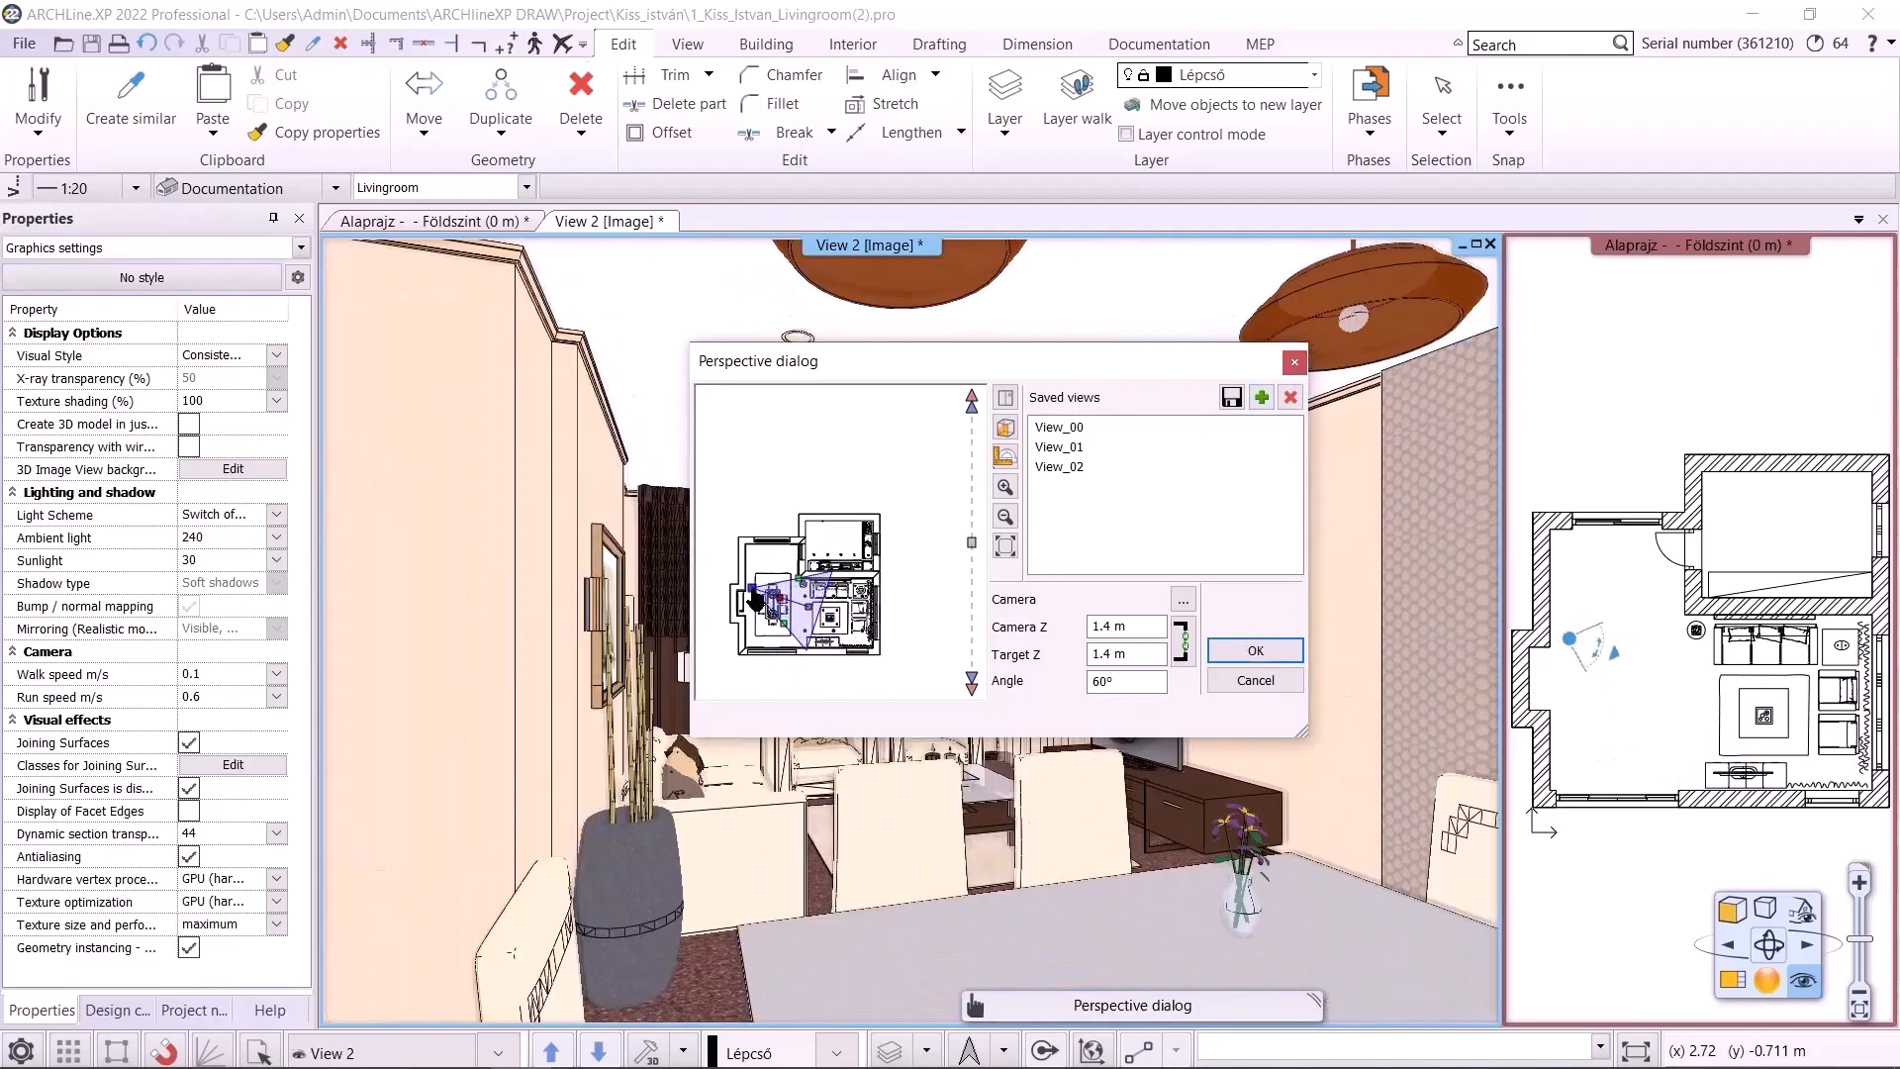
{"action": "left_click", "coordinate": [1262, 398]}
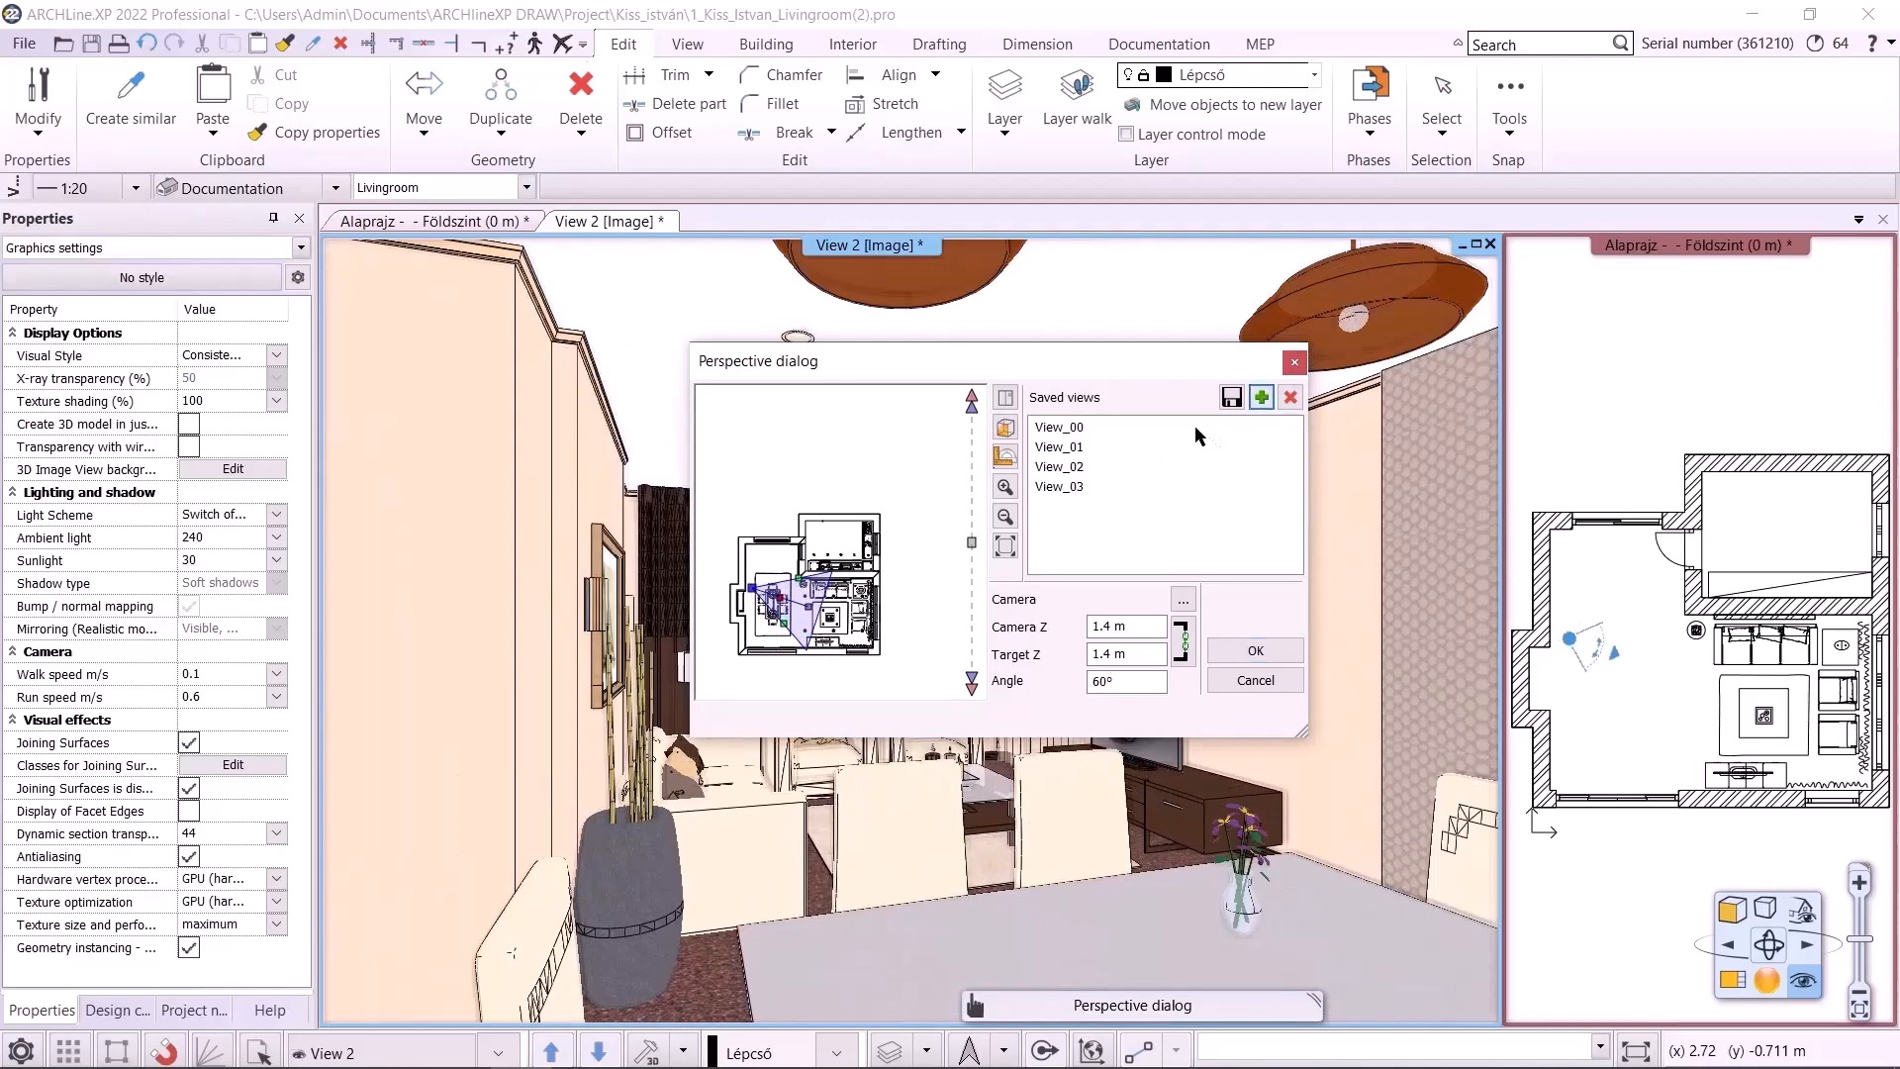
Rename the first saved view Livingroom_01
{"action": "left_click", "coordinate": [1059, 429]}
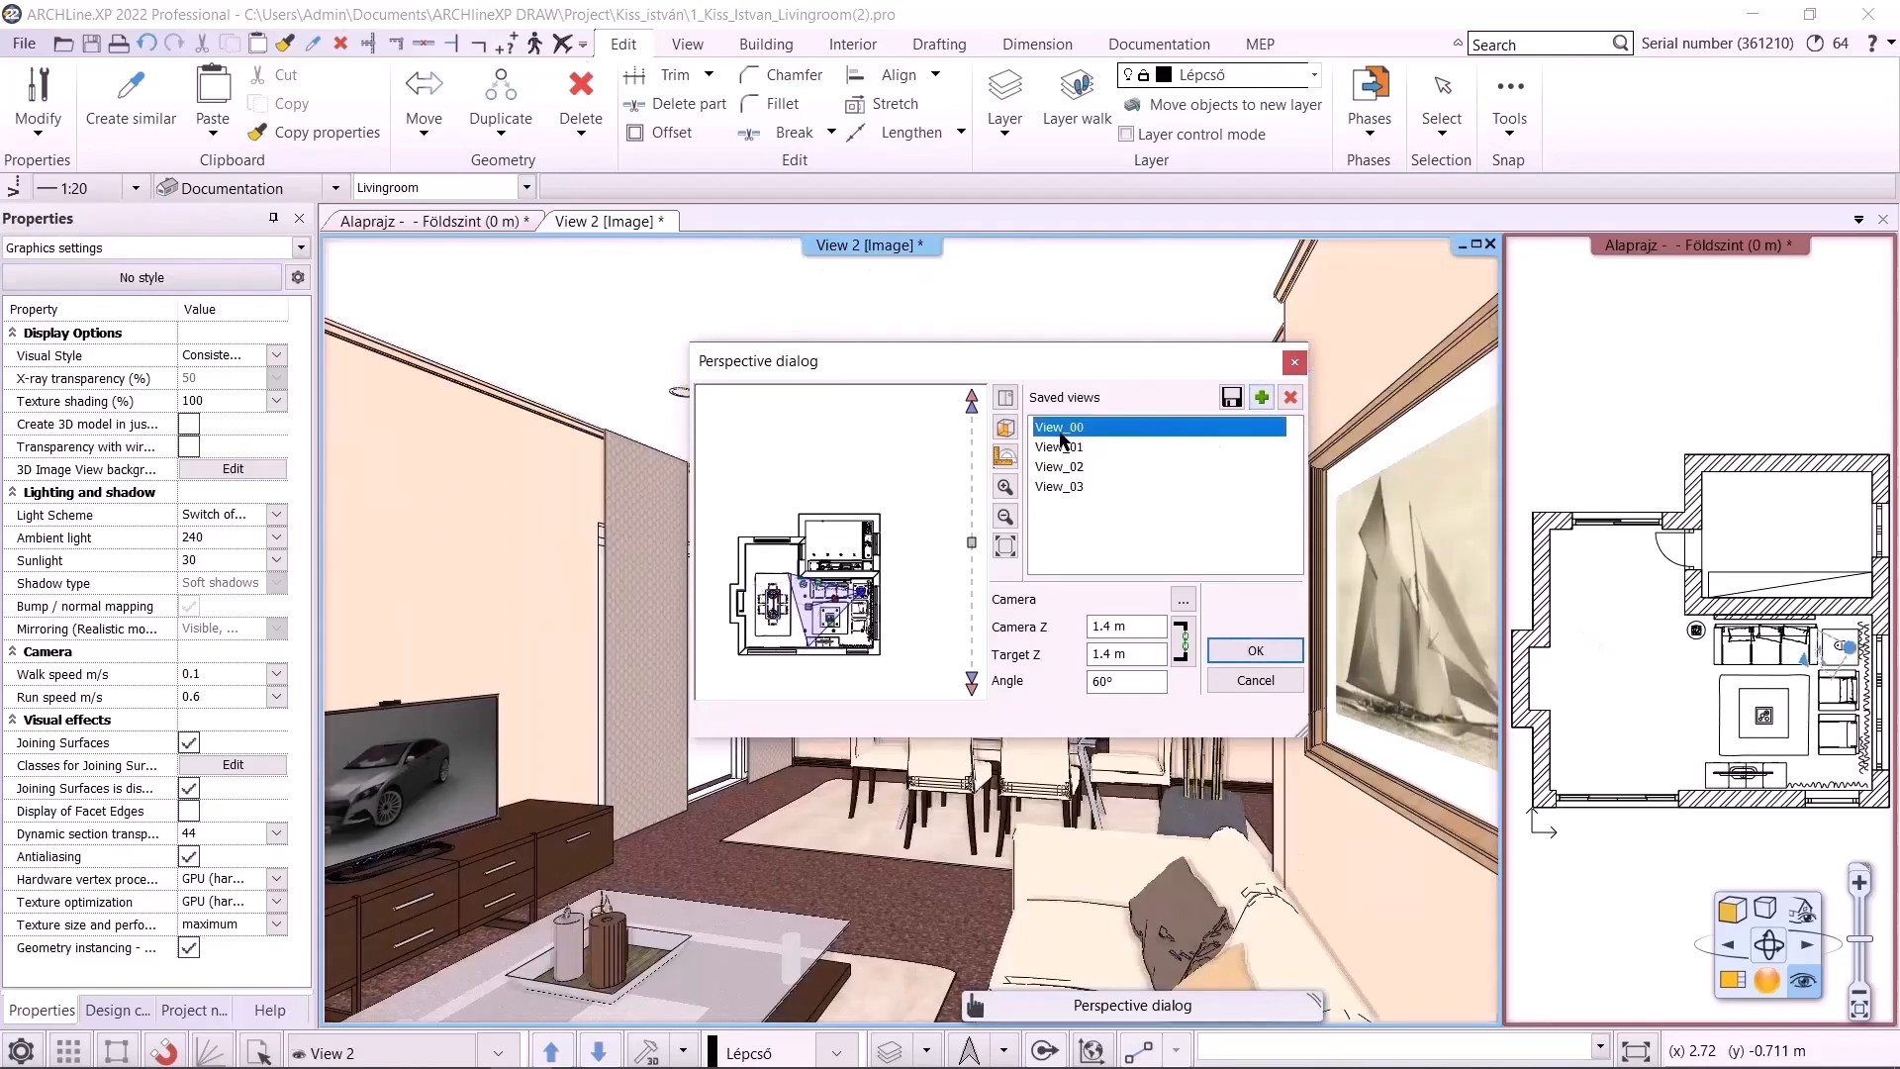
{"action": "double_click", "coordinate": [1060, 431]}
{"action": "type", "text": "Livi"}
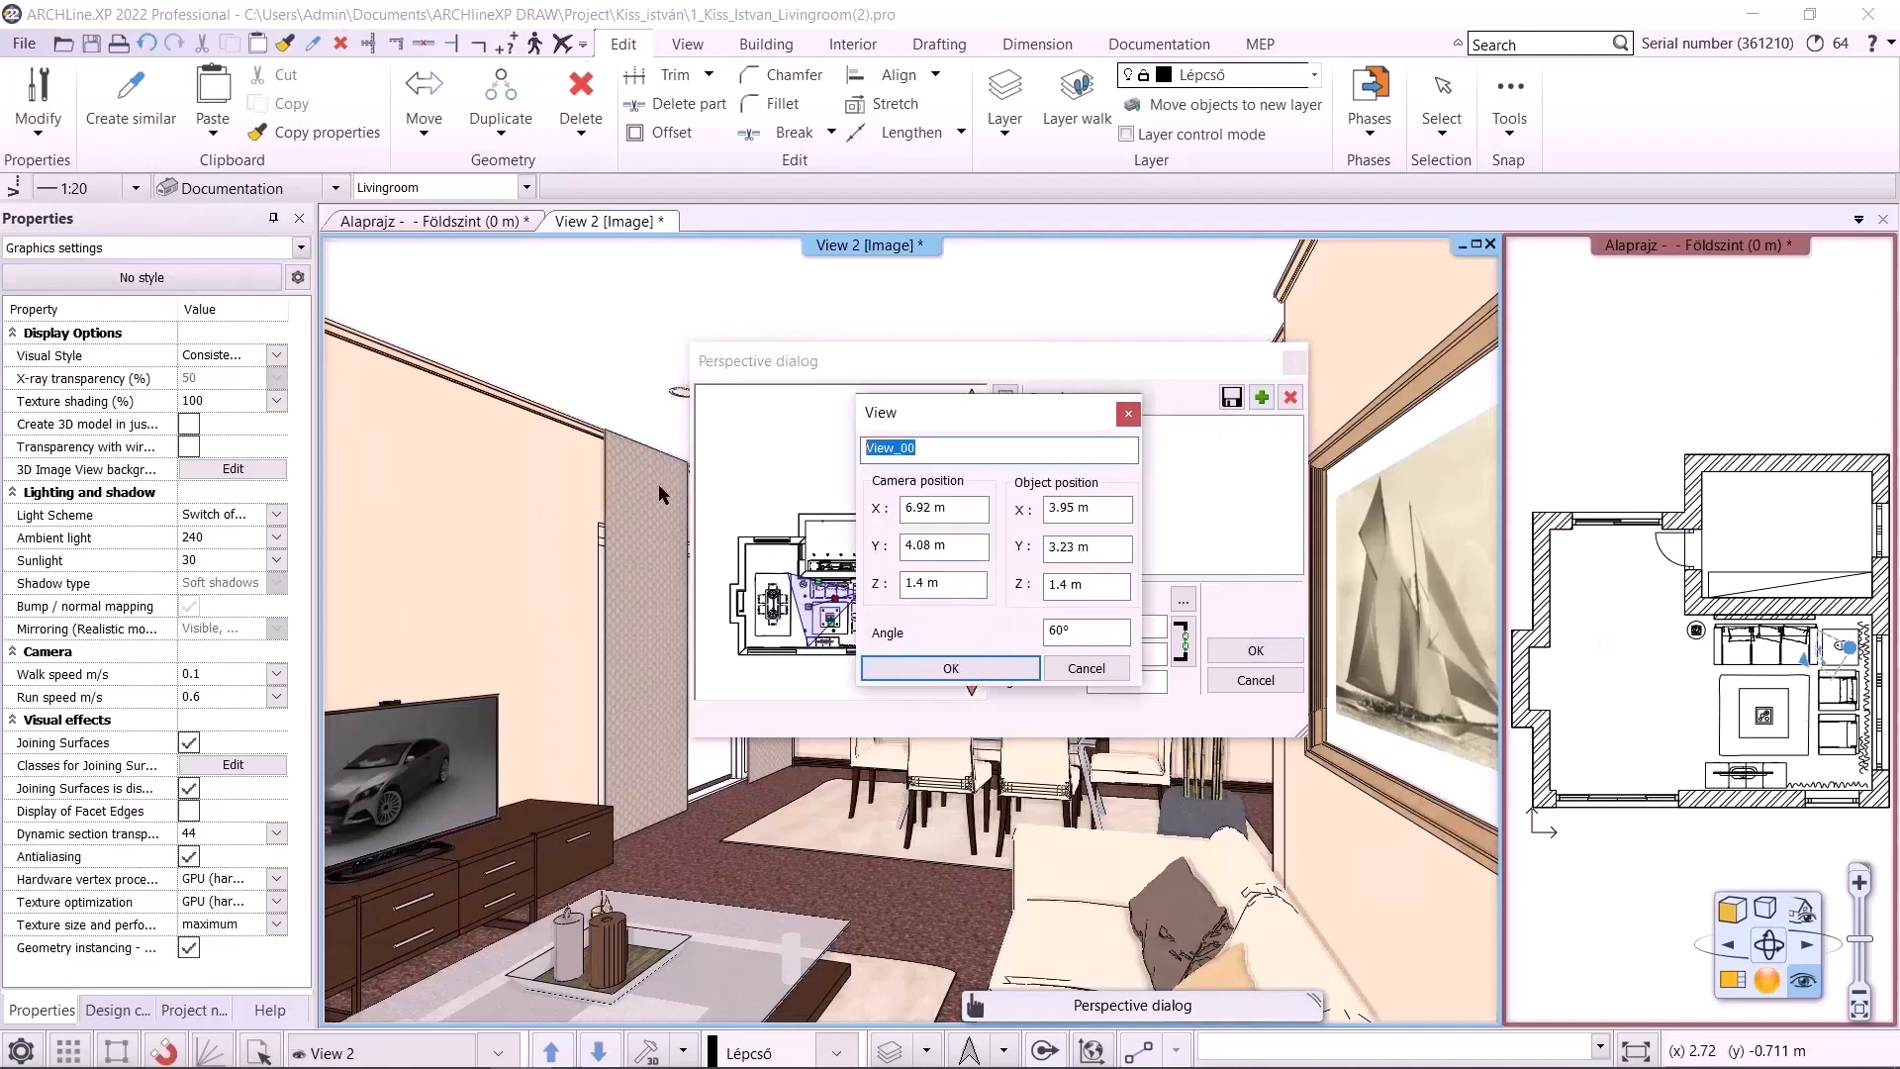
{"action": "type", "text": "ngroom_00"}
{"action": "key", "text": "Return"}
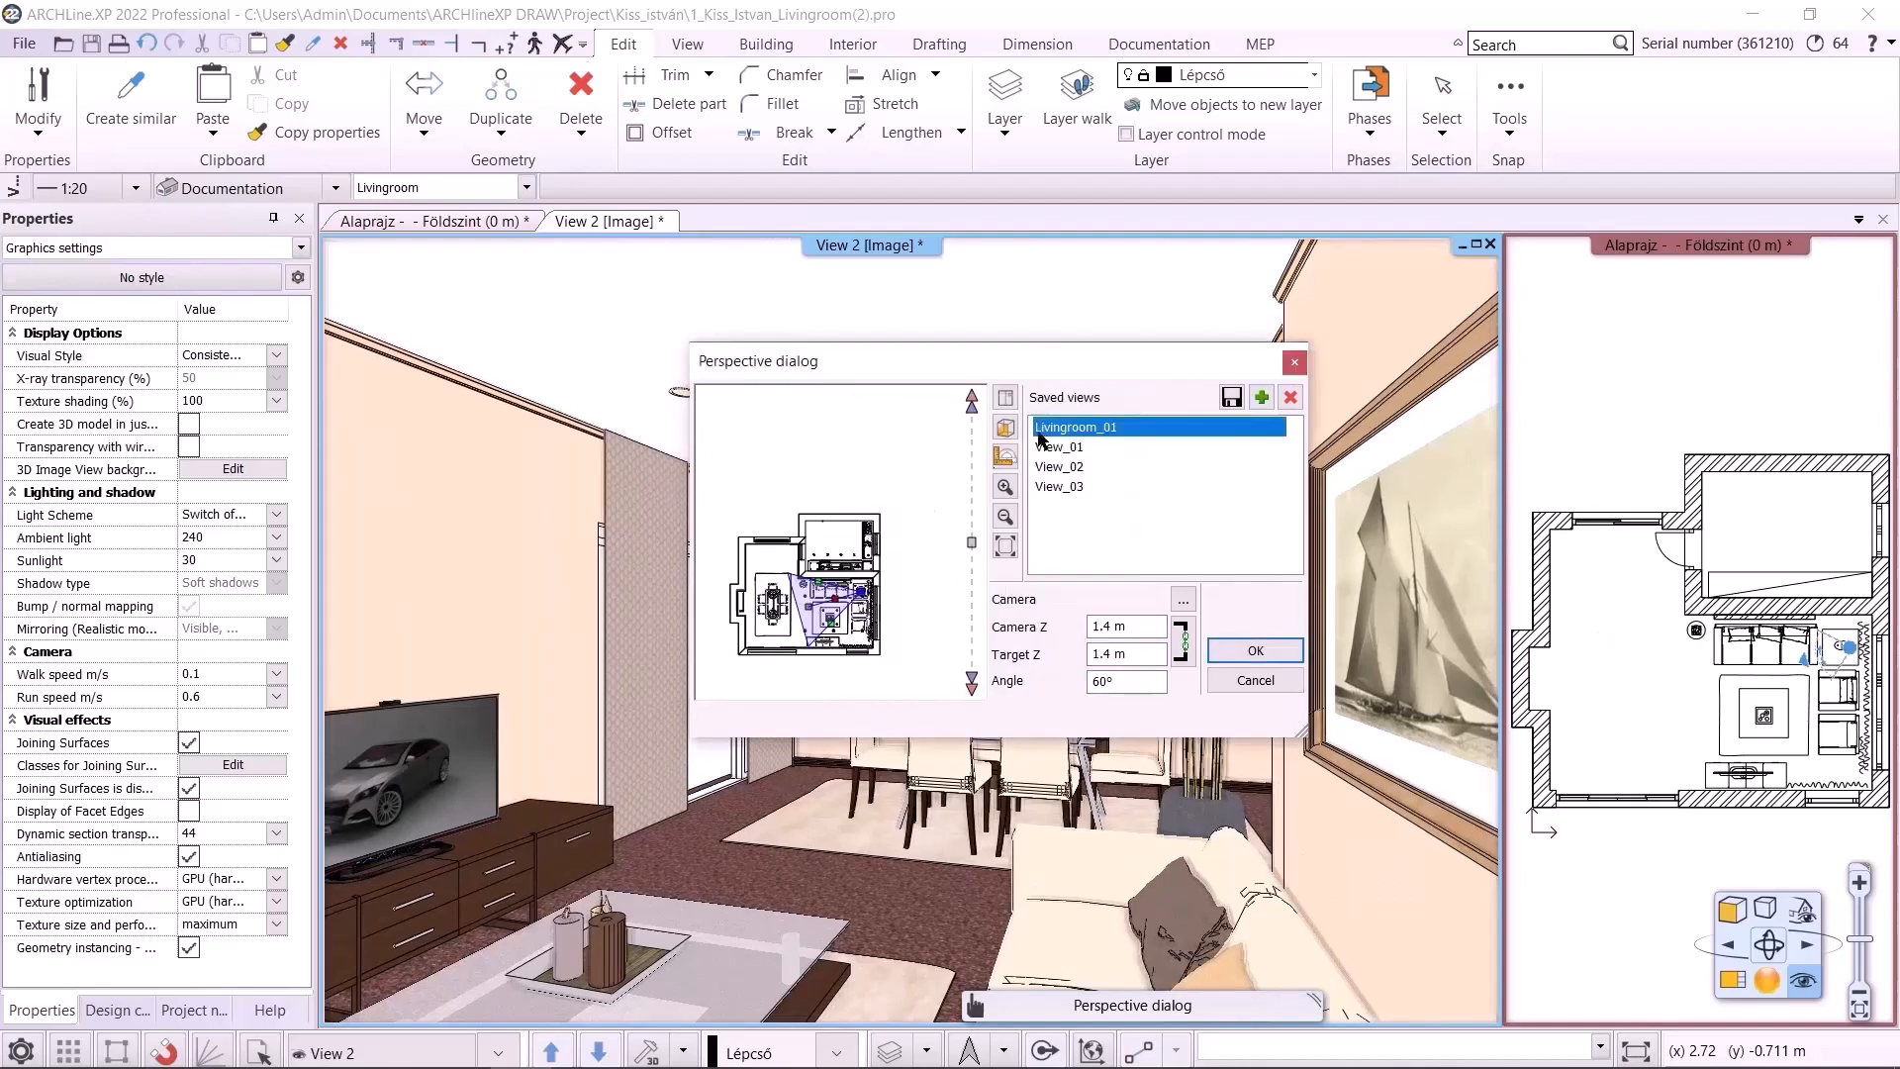
Rename the second saved view Livingroom_01
{"action": "double_click", "coordinate": [1055, 448]}
{"action": "type", "text": "Livingroom_01"}
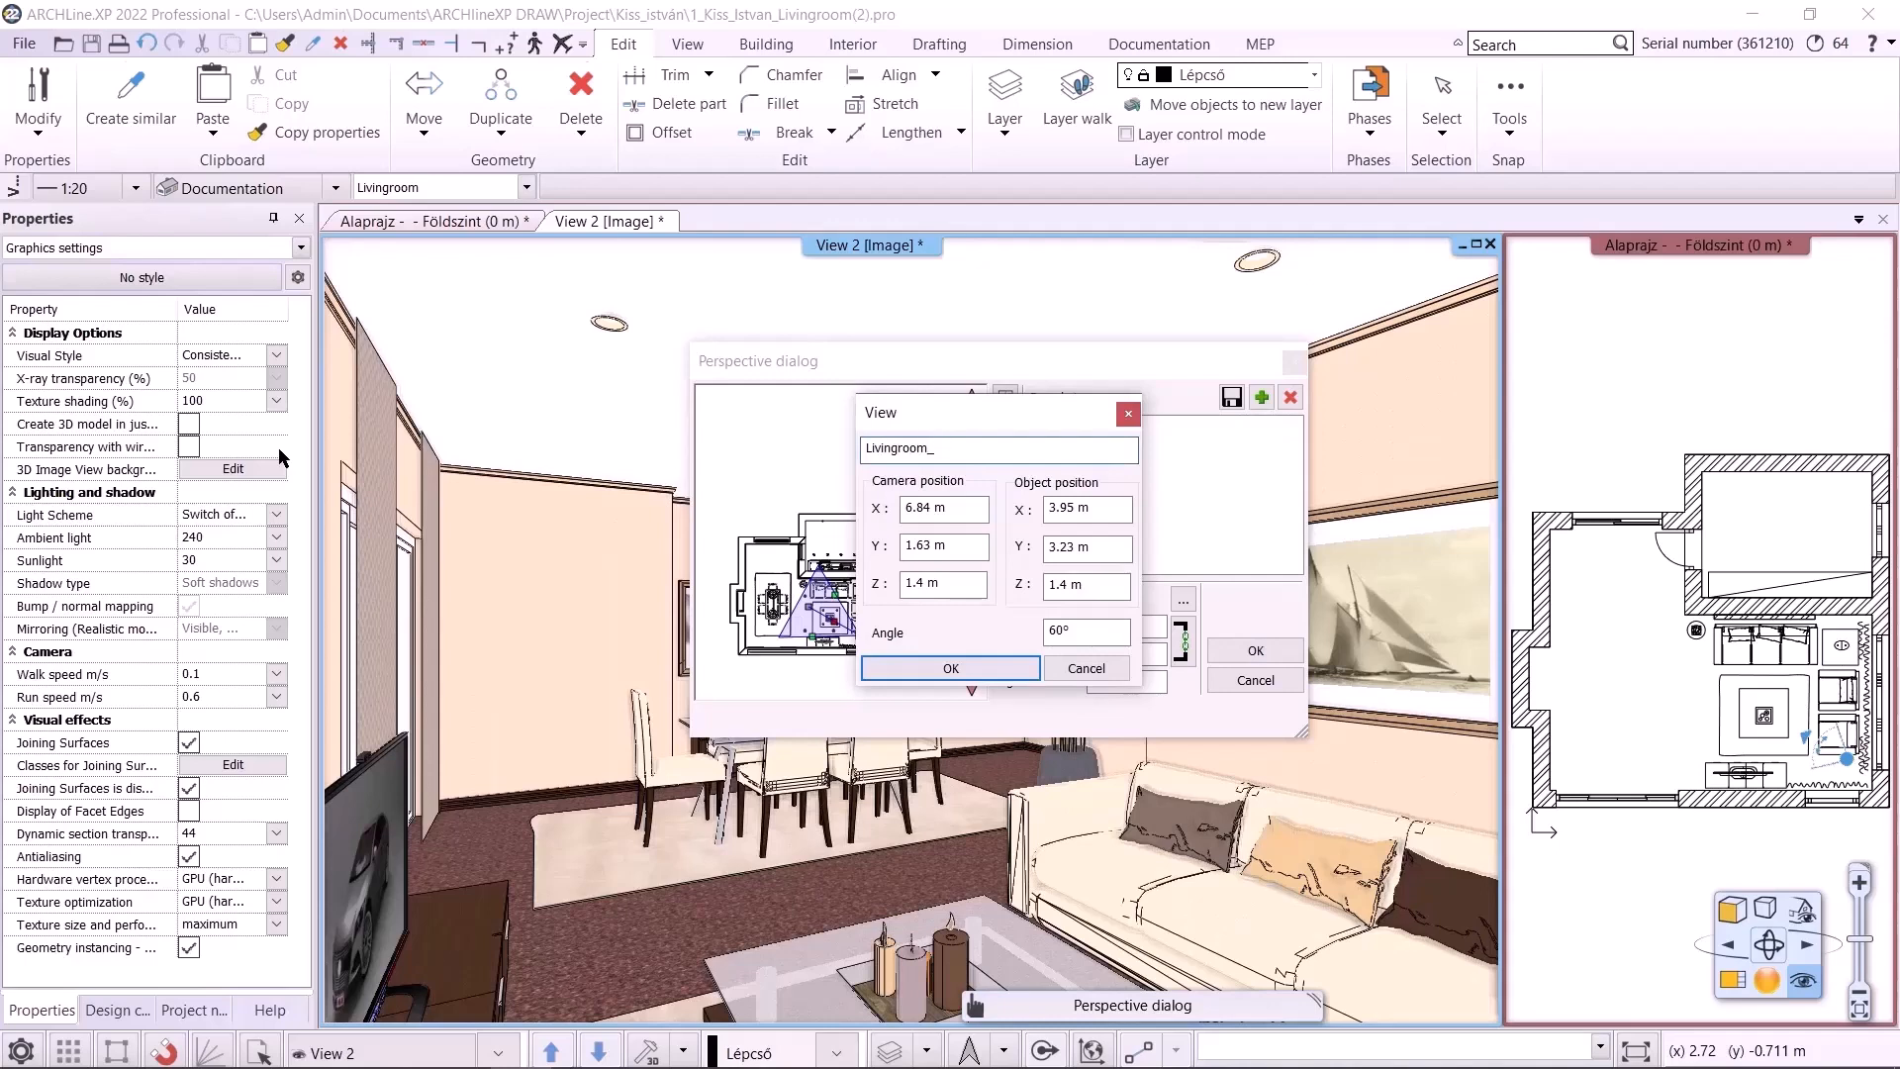
{"action": "key", "text": "Return"}
Rename the third saved view Livingroom_03
{"action": "double_click", "coordinate": [1059, 466]}
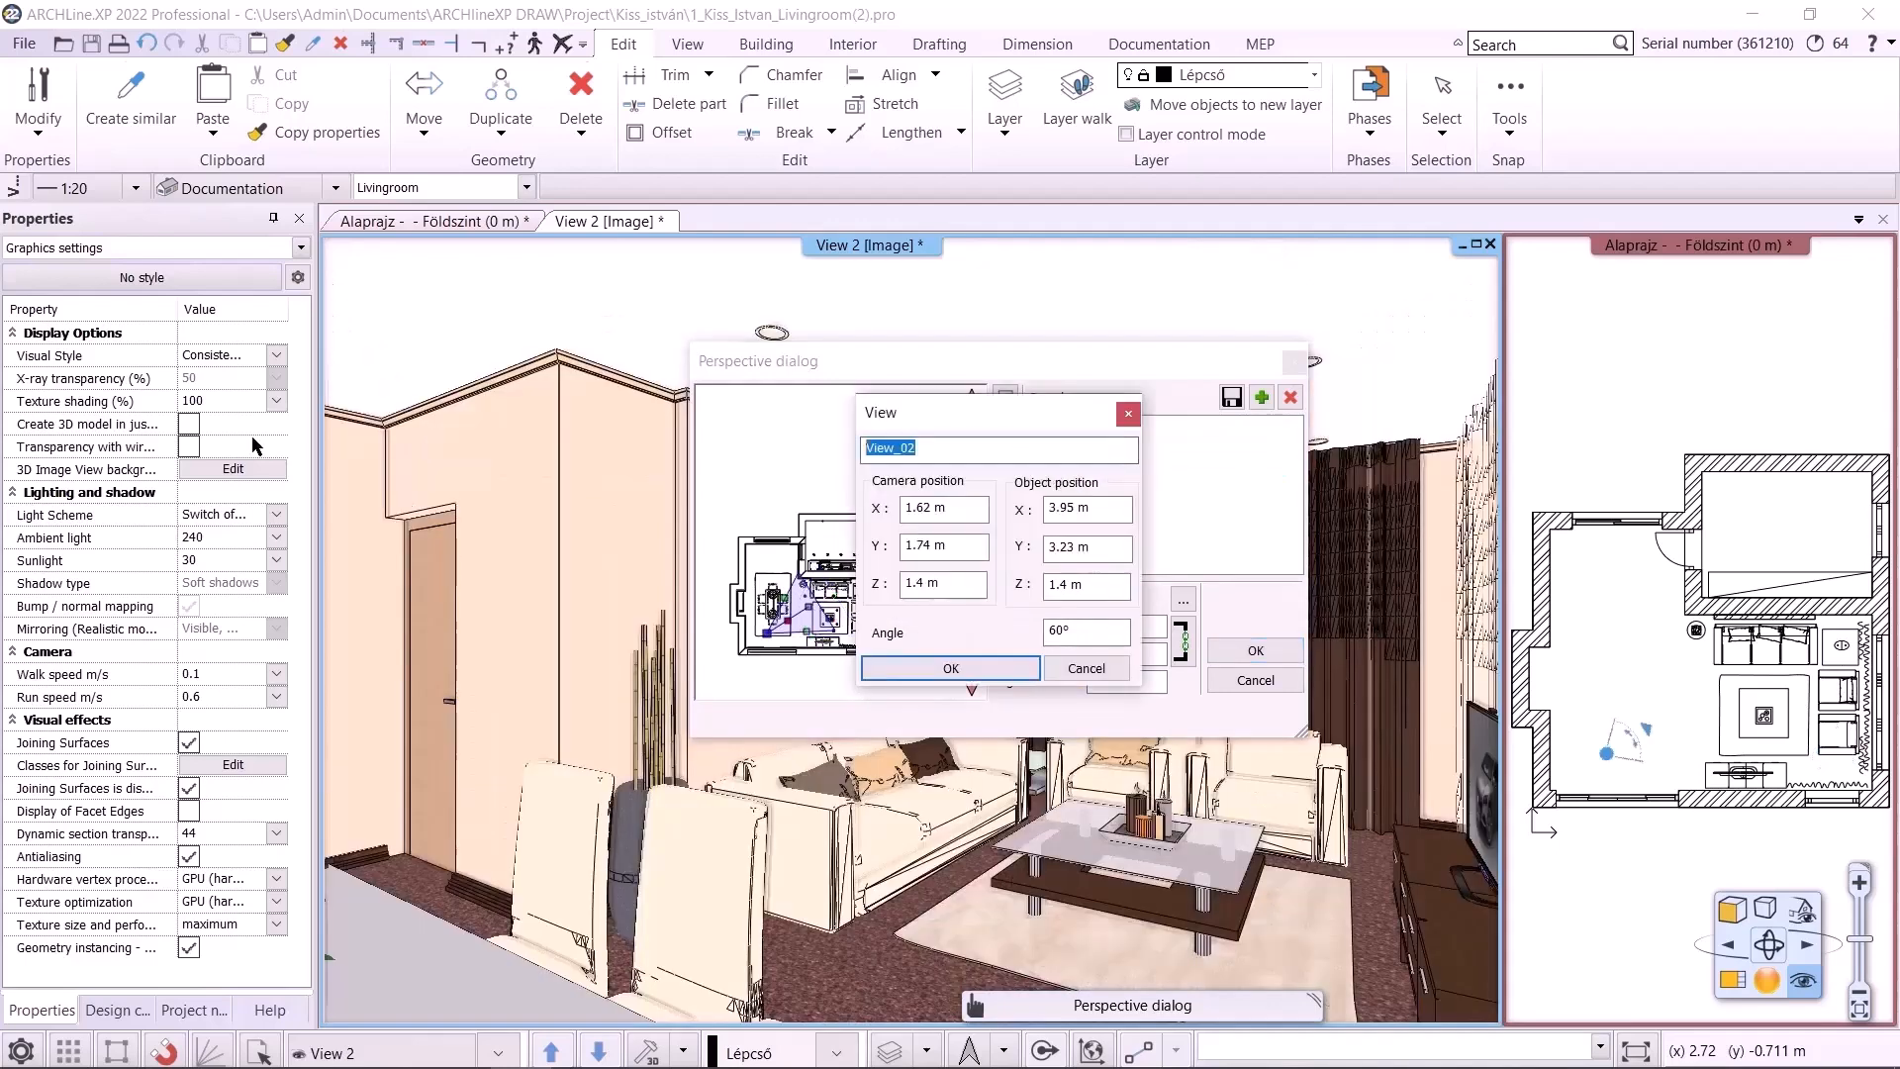
{"action": "type", "text": "Livingroom_03"}
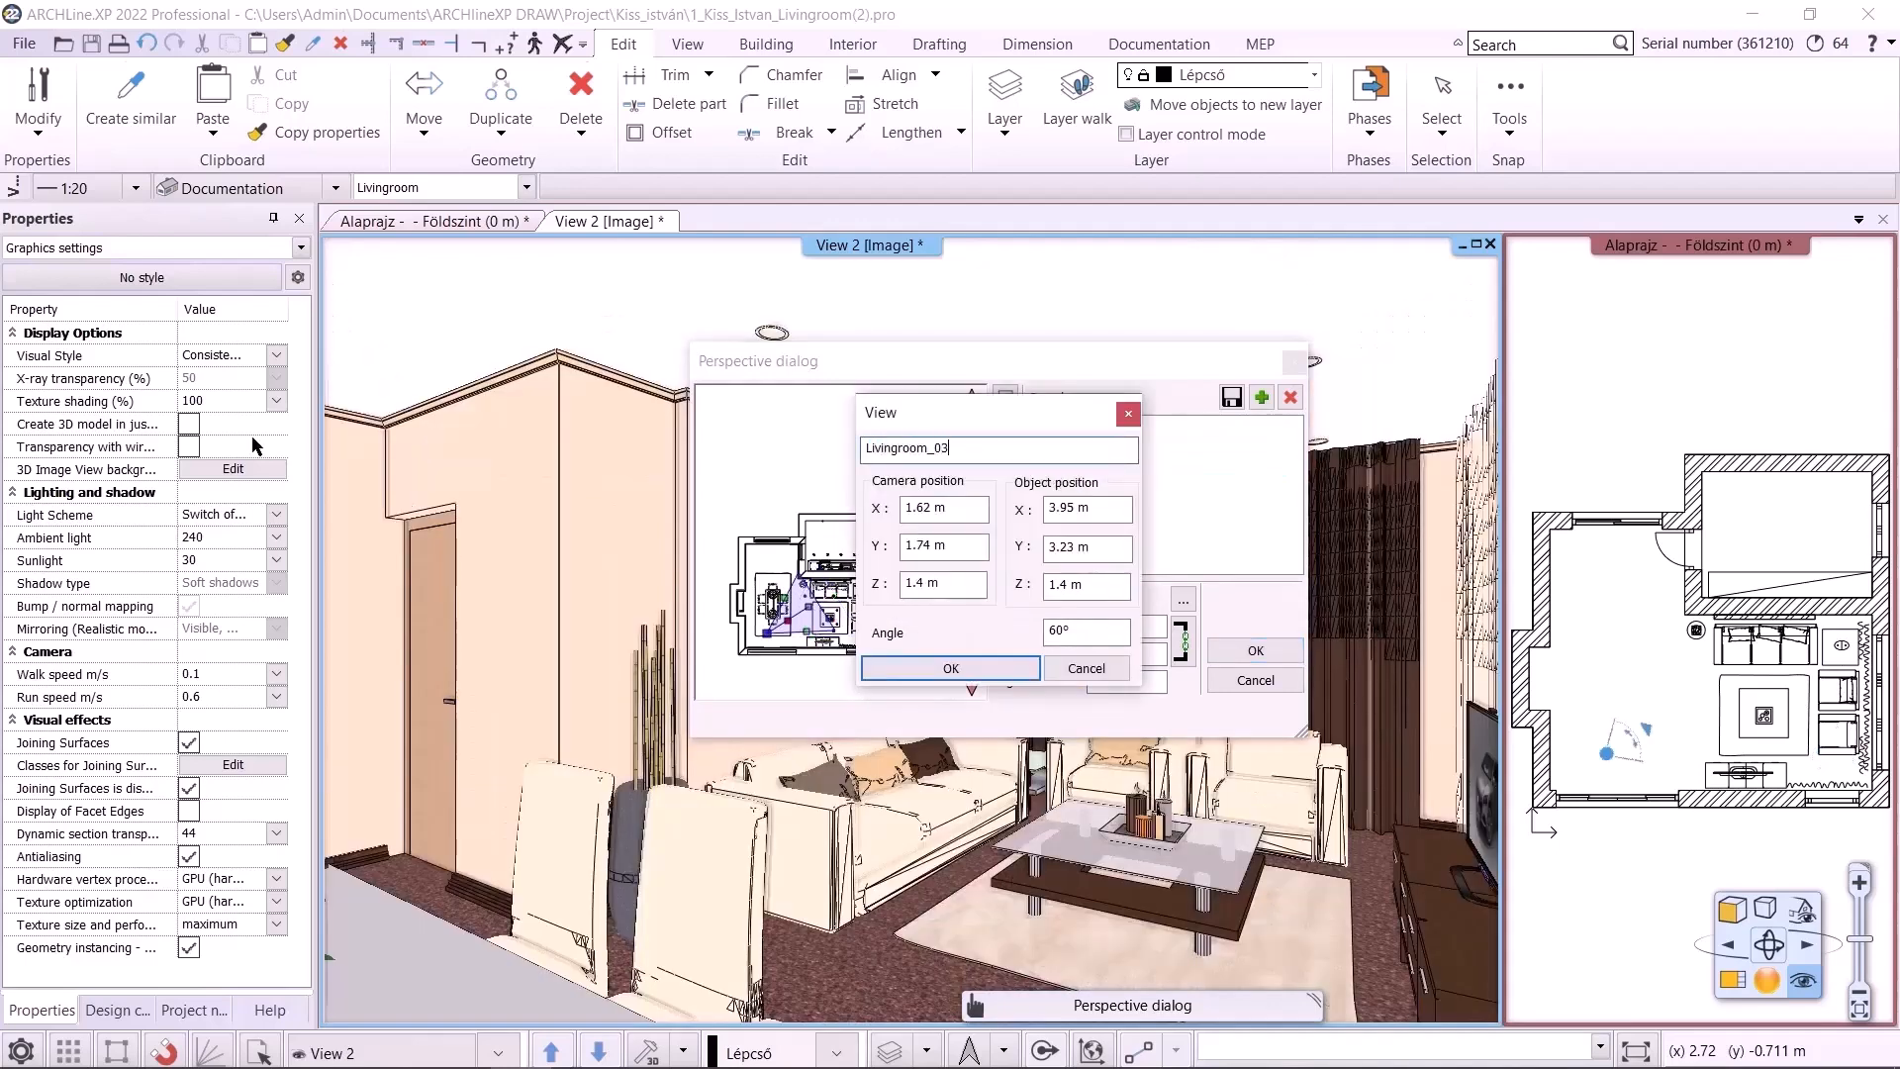
{"action": "left_click", "coordinate": [988, 667]}
Correct the second saved view's name to Livingroom_02
{"action": "double_click", "coordinate": [1085, 473]}
{"action": "left_click", "coordinate": [936, 451]}
{"action": "type", "text": "0"}
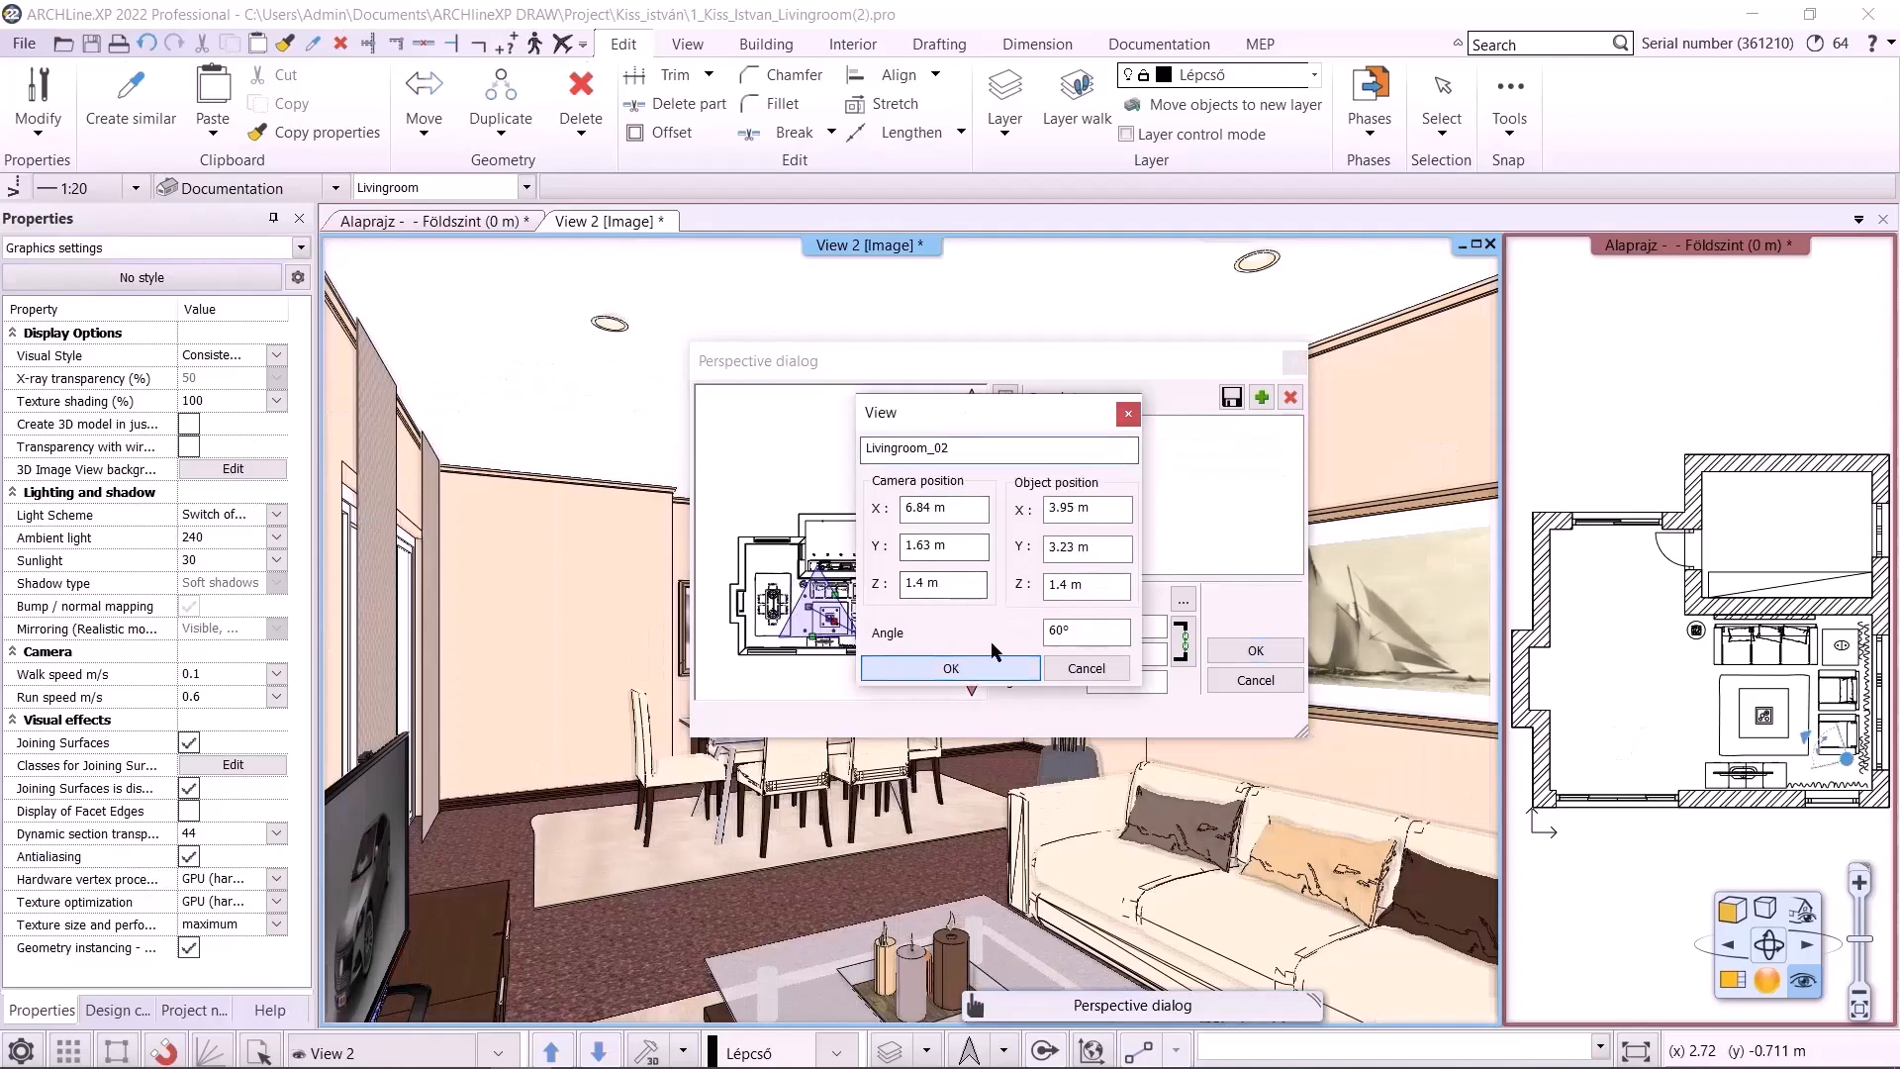
{"action": "left_click", "coordinate": [990, 663]}
Rename the fourth saved view Livingroom_04
{"action": "left_click", "coordinate": [1083, 470]}
{"action": "left_click", "coordinate": [1078, 484]}
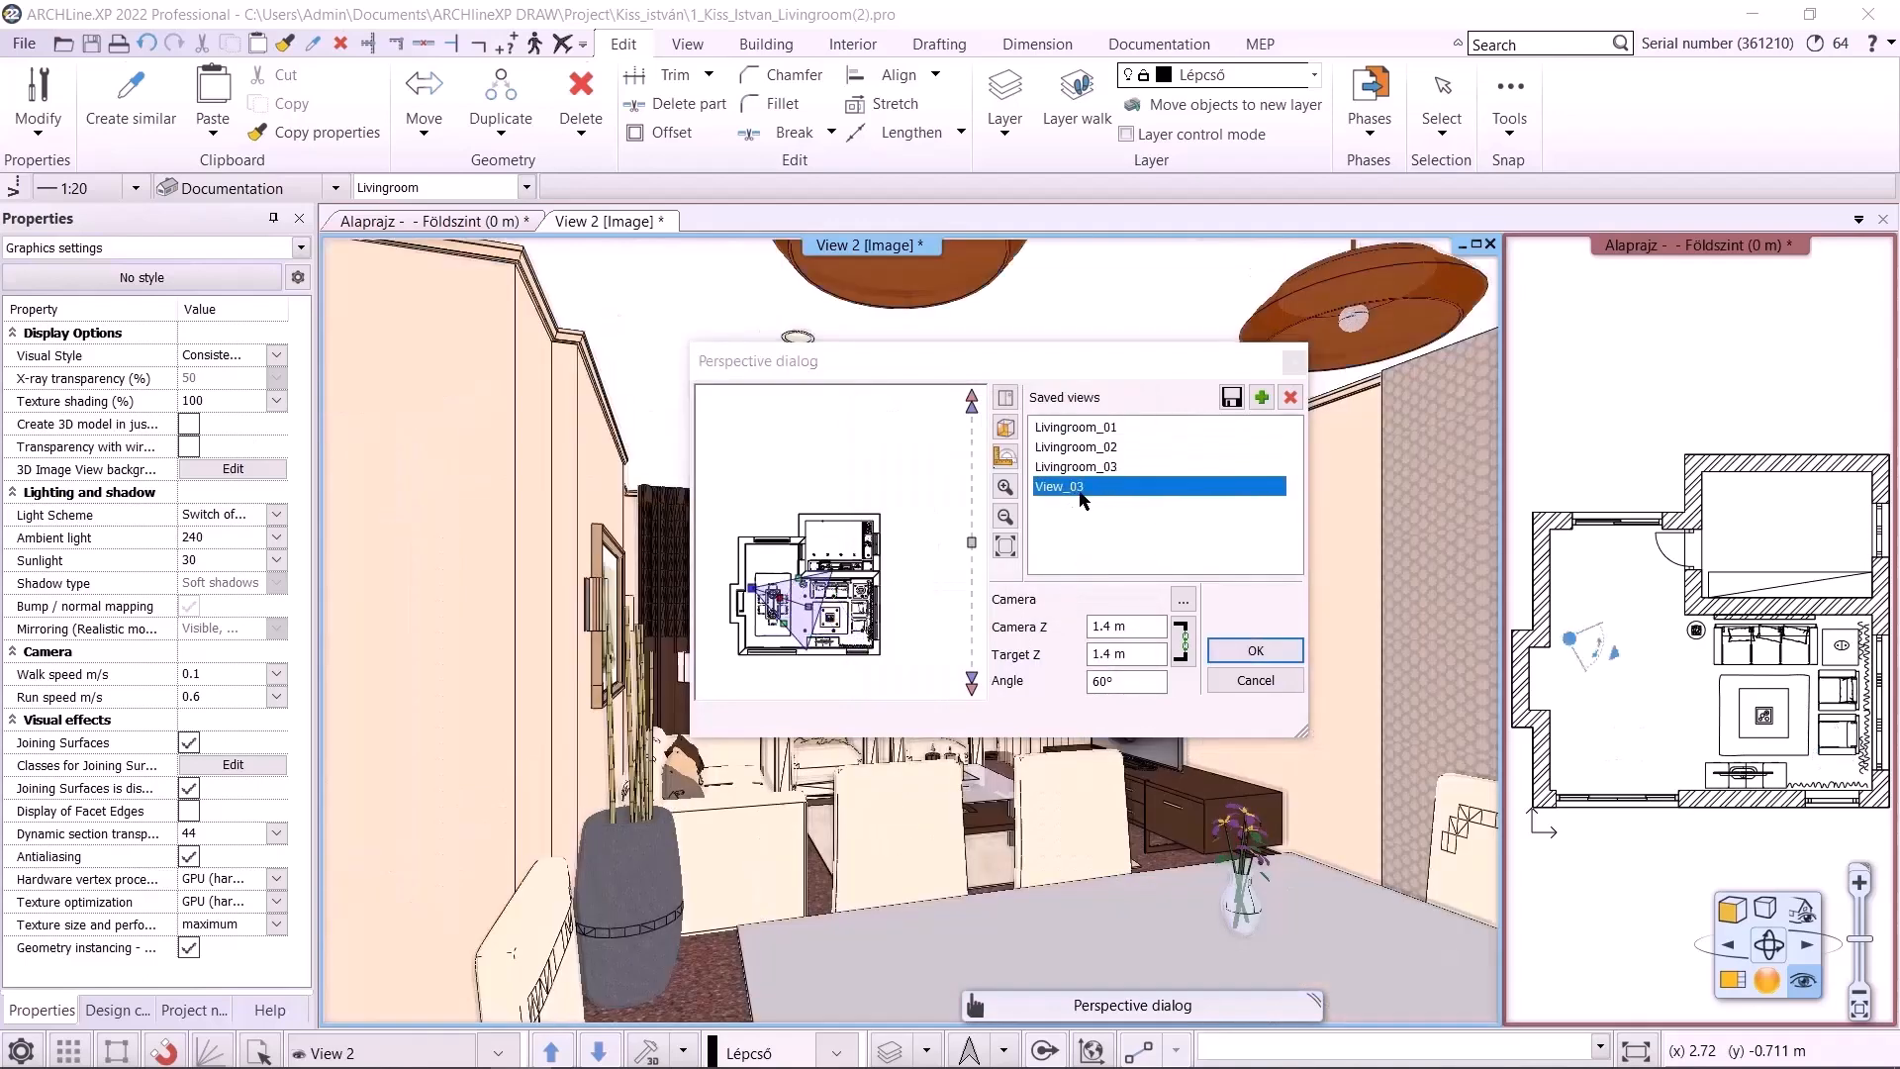
{"action": "double_click", "coordinate": [1068, 482]}
{"action": "type", "text": "Livingroom_"}
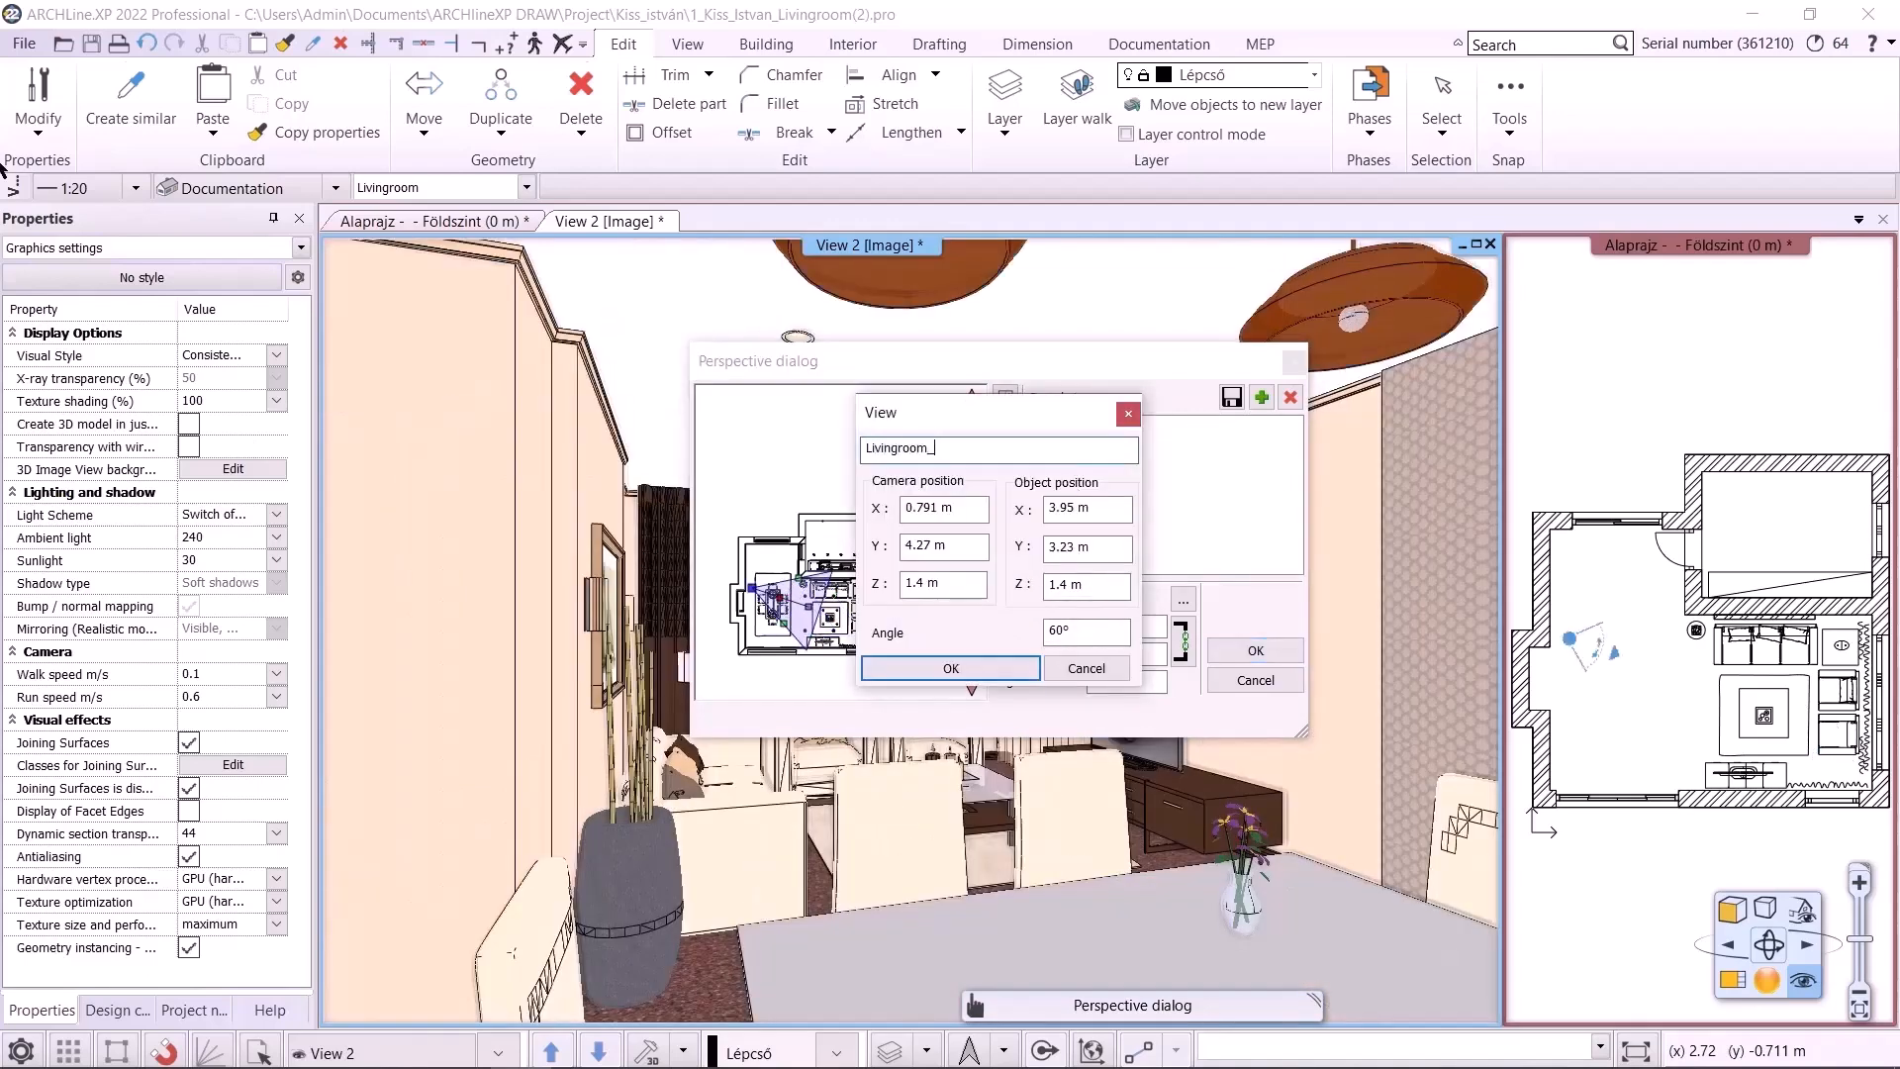
{"action": "type", "text": "04"}
{"action": "left_click", "coordinate": [906, 670]}
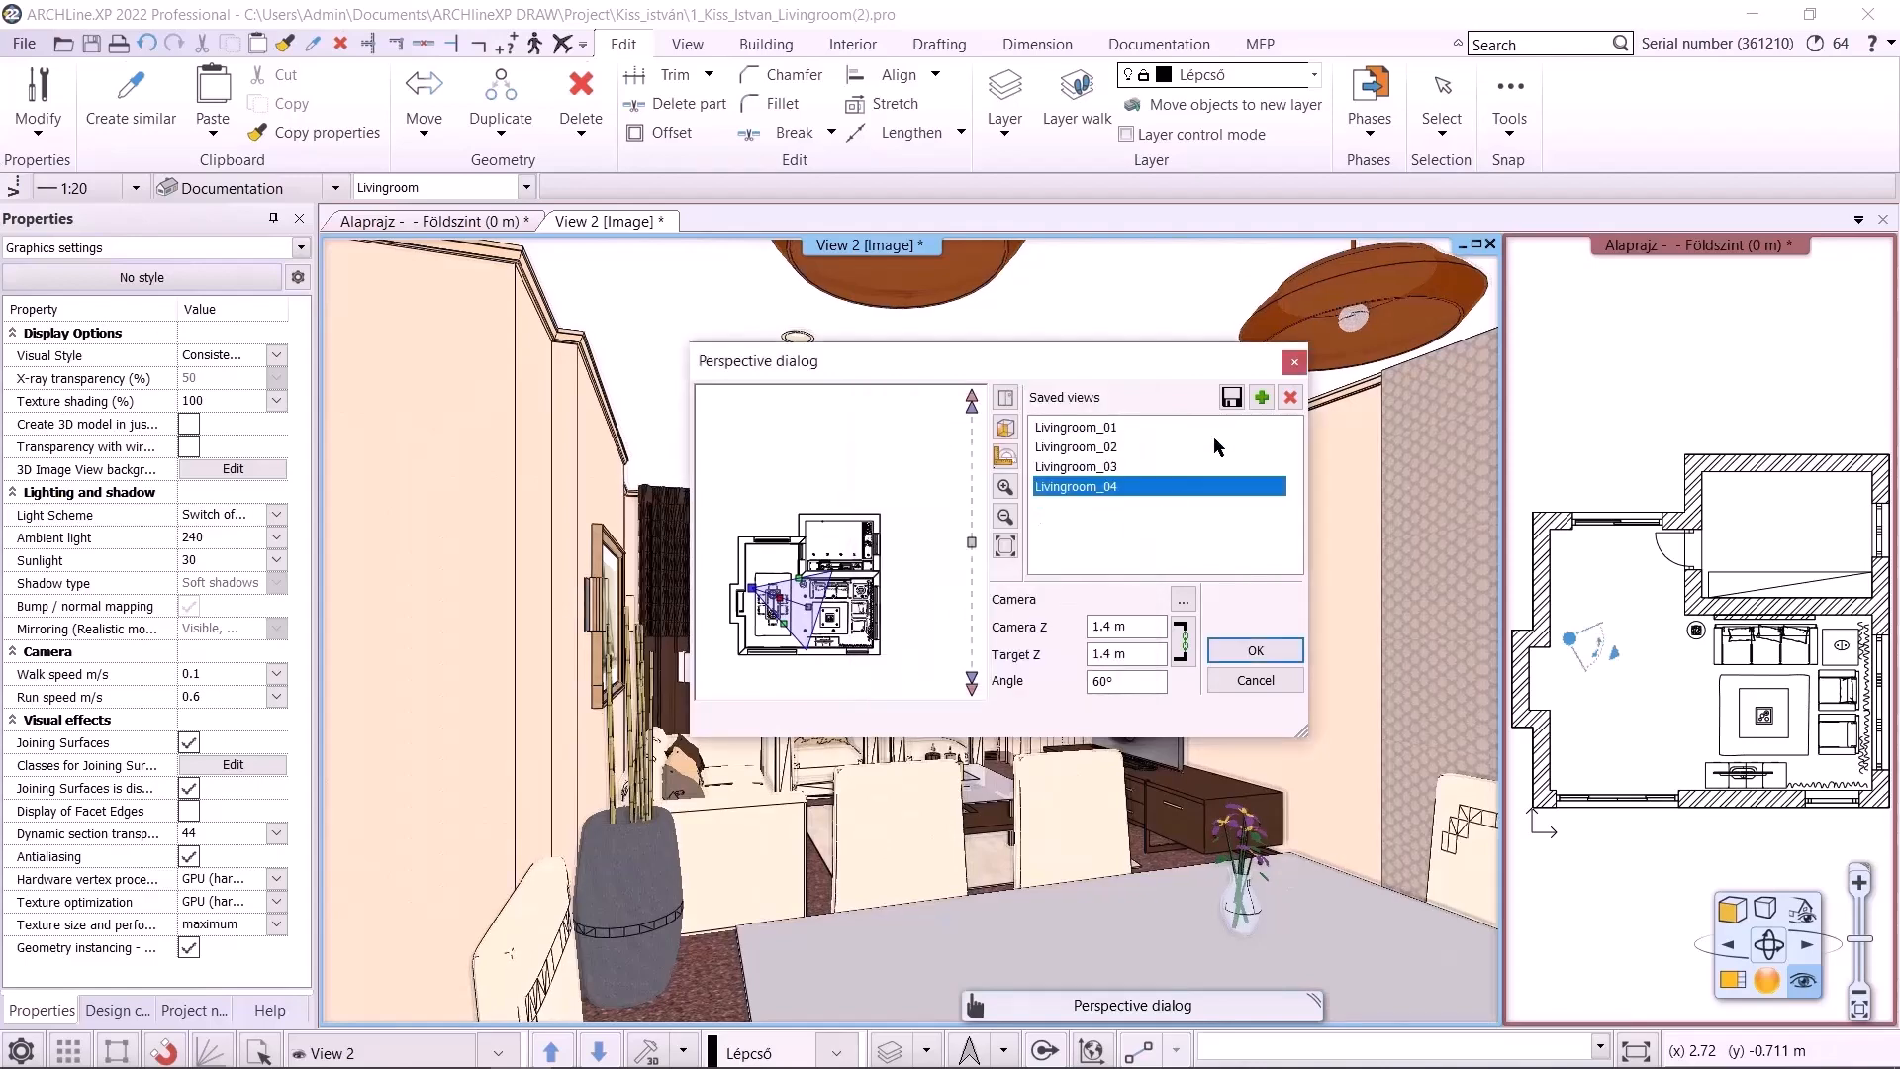
Move the camera and target on the plan preview to face the kitchen and save two new views
{"action": "left_click_drag", "start_coordinate": [757, 594], "coordinate": [863, 539]}
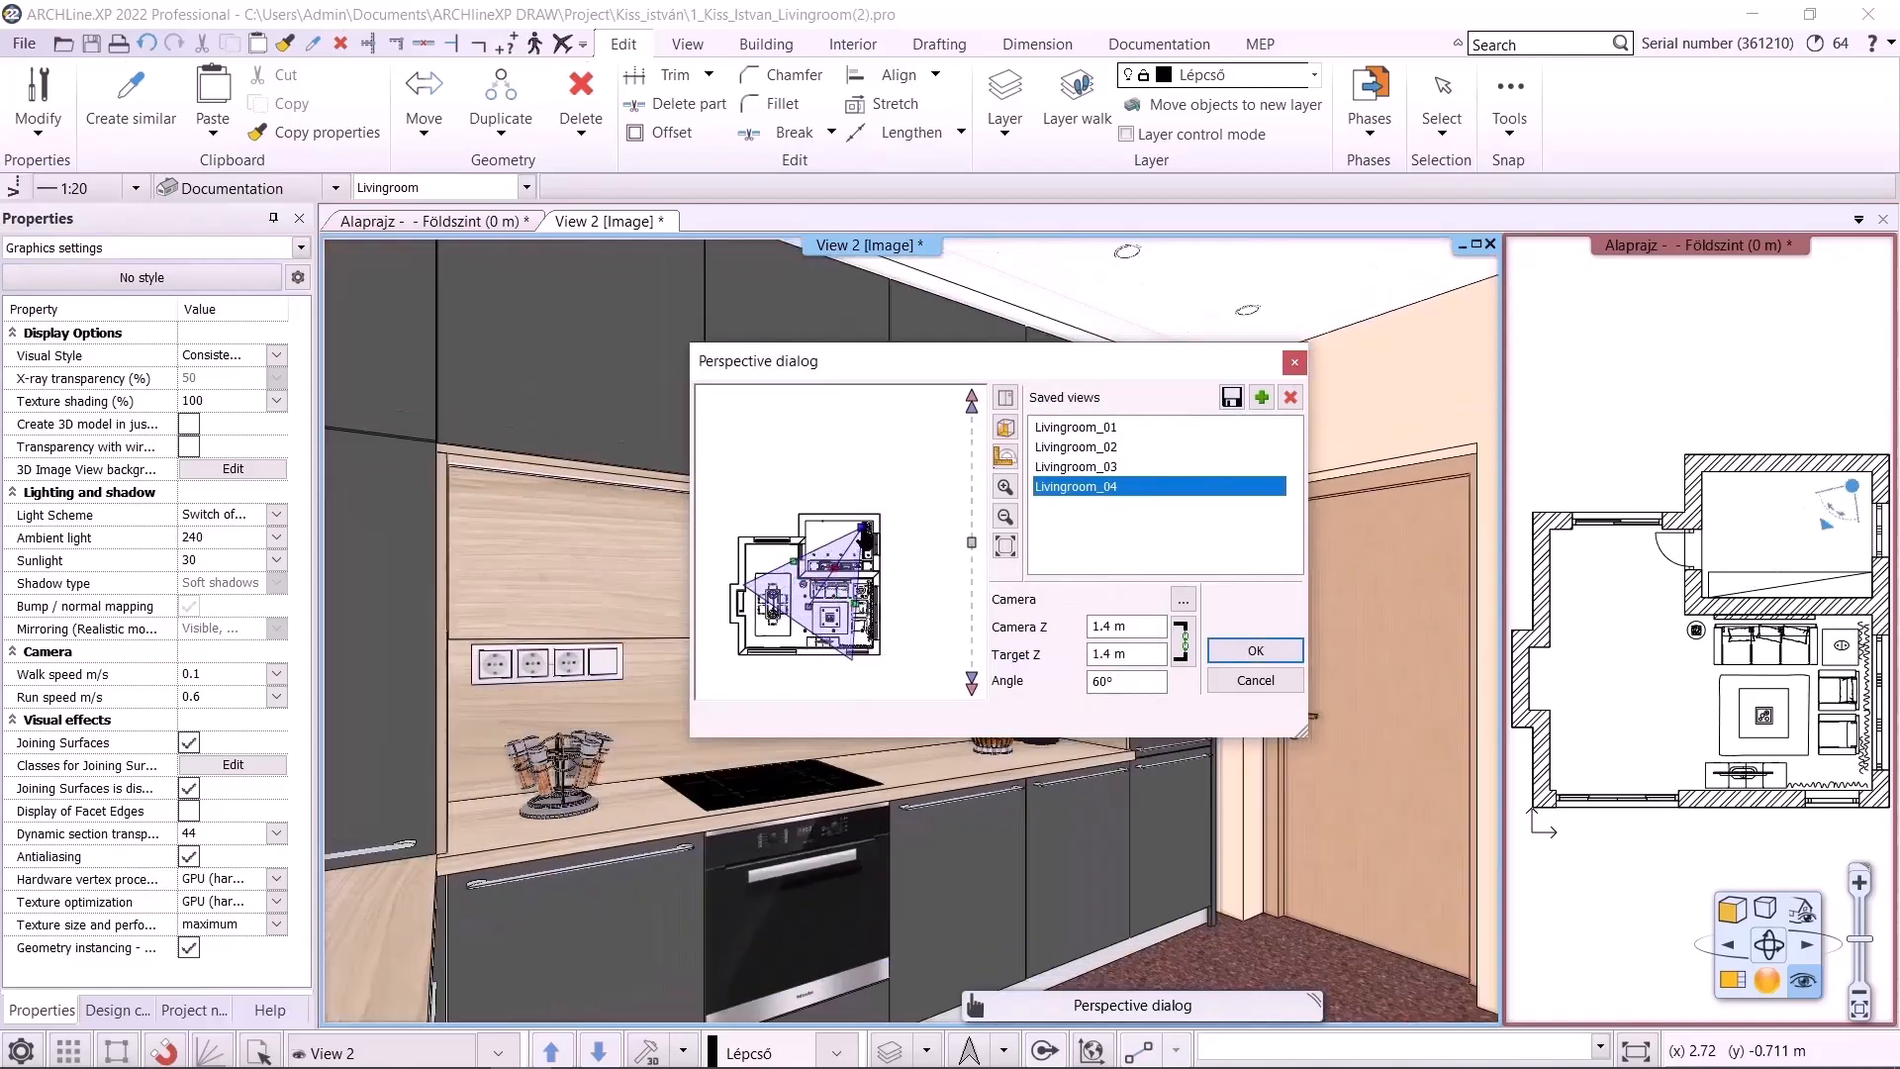
{"action": "left_click_drag", "start_coordinate": [809, 606], "coordinate": [815, 540]}
{"action": "left_click", "coordinate": [1260, 399]}
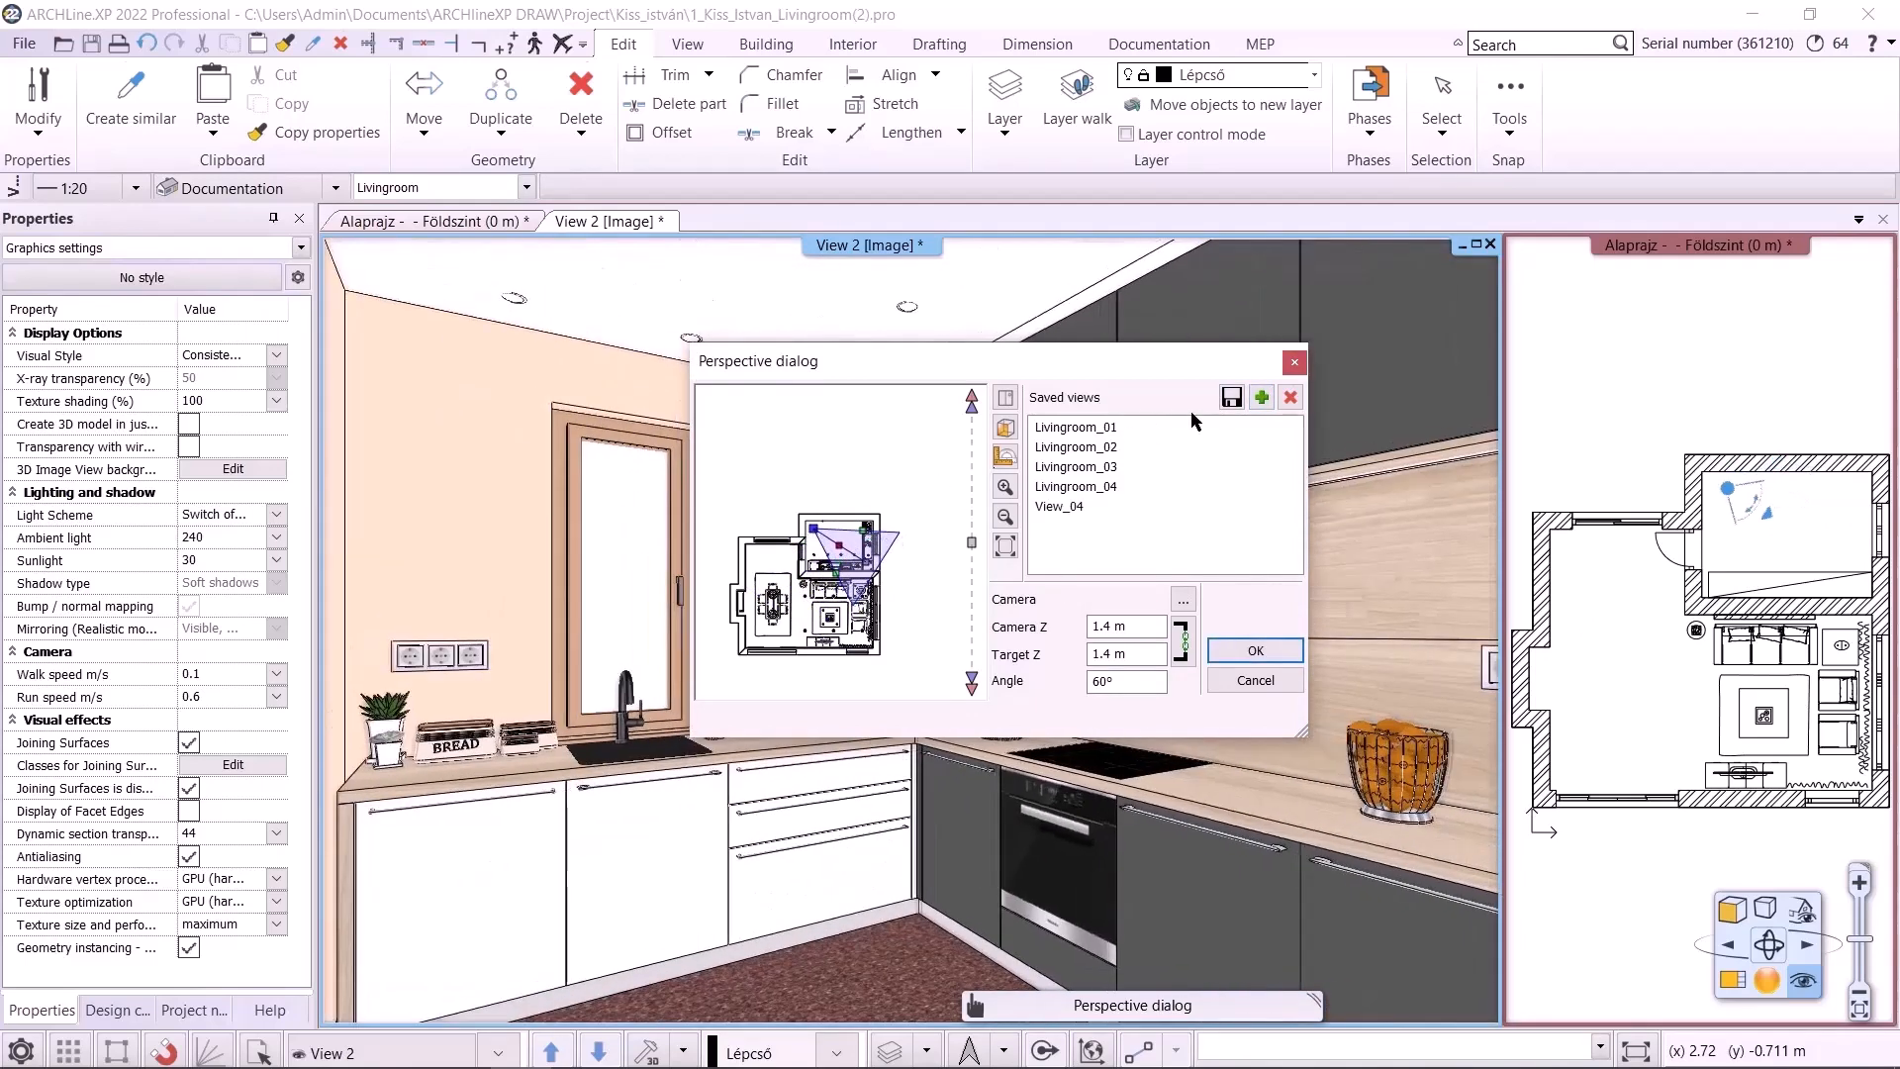
{"action": "left_click", "coordinate": [1261, 396]}
Rename the first new kitchen view Kitchen_01
{"action": "double_click", "coordinate": [1055, 507]}
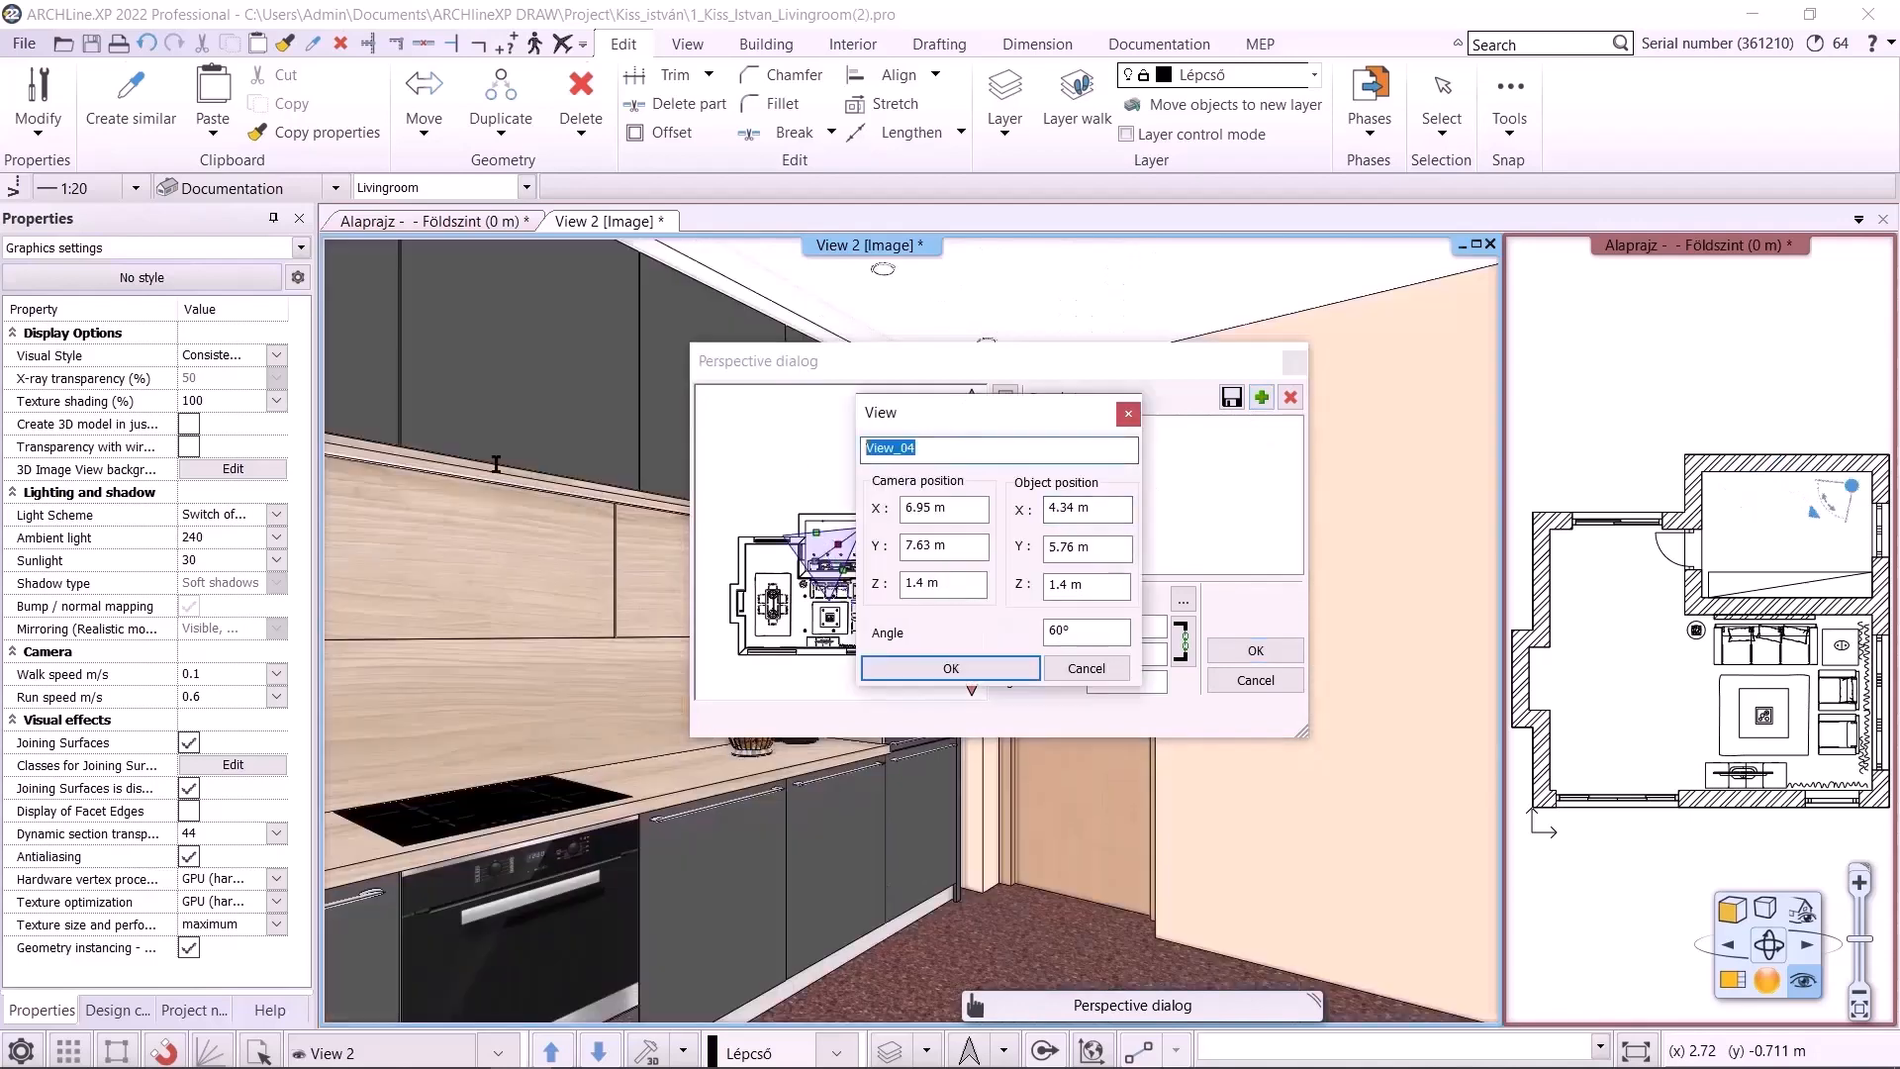
{"action": "type", "text": "Kitchen_01"}
{"action": "left_click", "coordinate": [936, 674]}
Rename the second new kitchen view Kitchen_02 and close the perspective dialog
{"action": "double_click", "coordinate": [1073, 526]}
{"action": "left_click_drag", "start_coordinate": [941, 453], "coordinate": [263, 440]}
{"action": "type", "text": "Ki"}
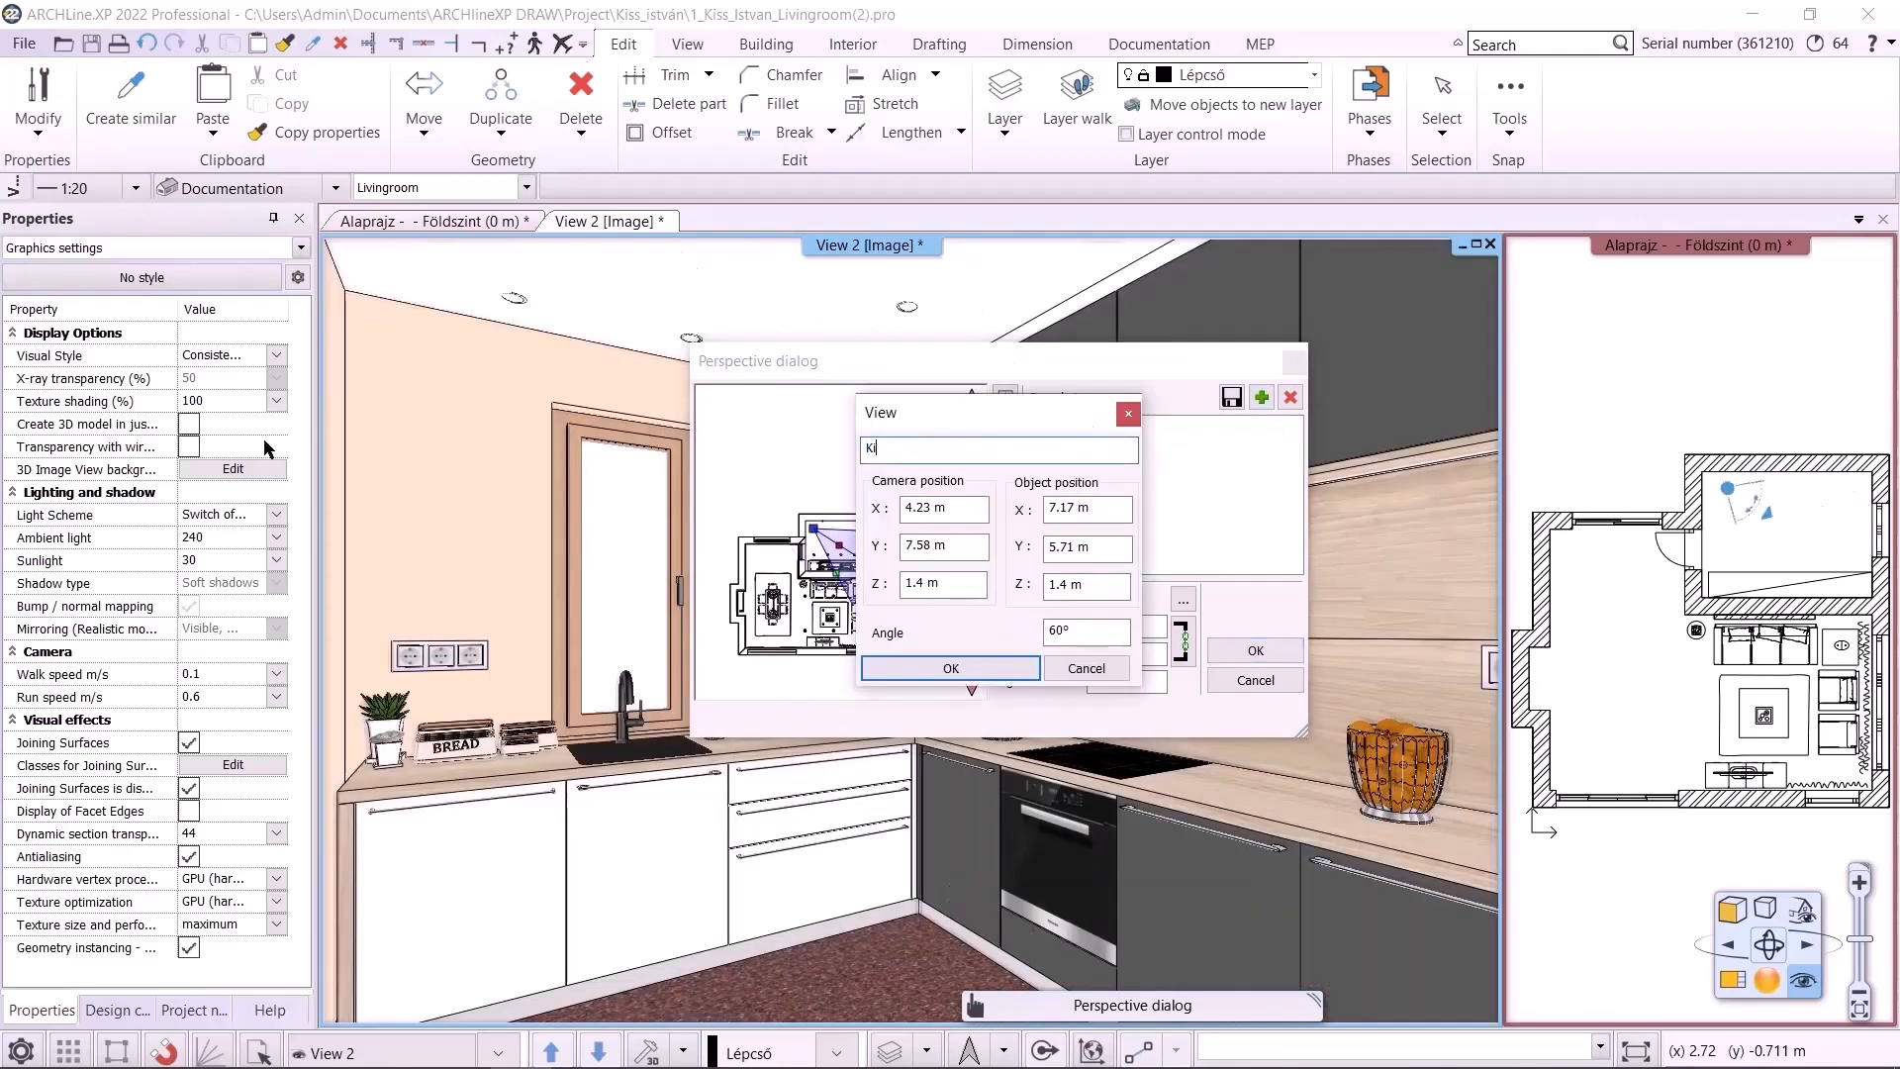
{"action": "type", "text": "tchen_02"}
{"action": "left_click", "coordinate": [948, 669]}
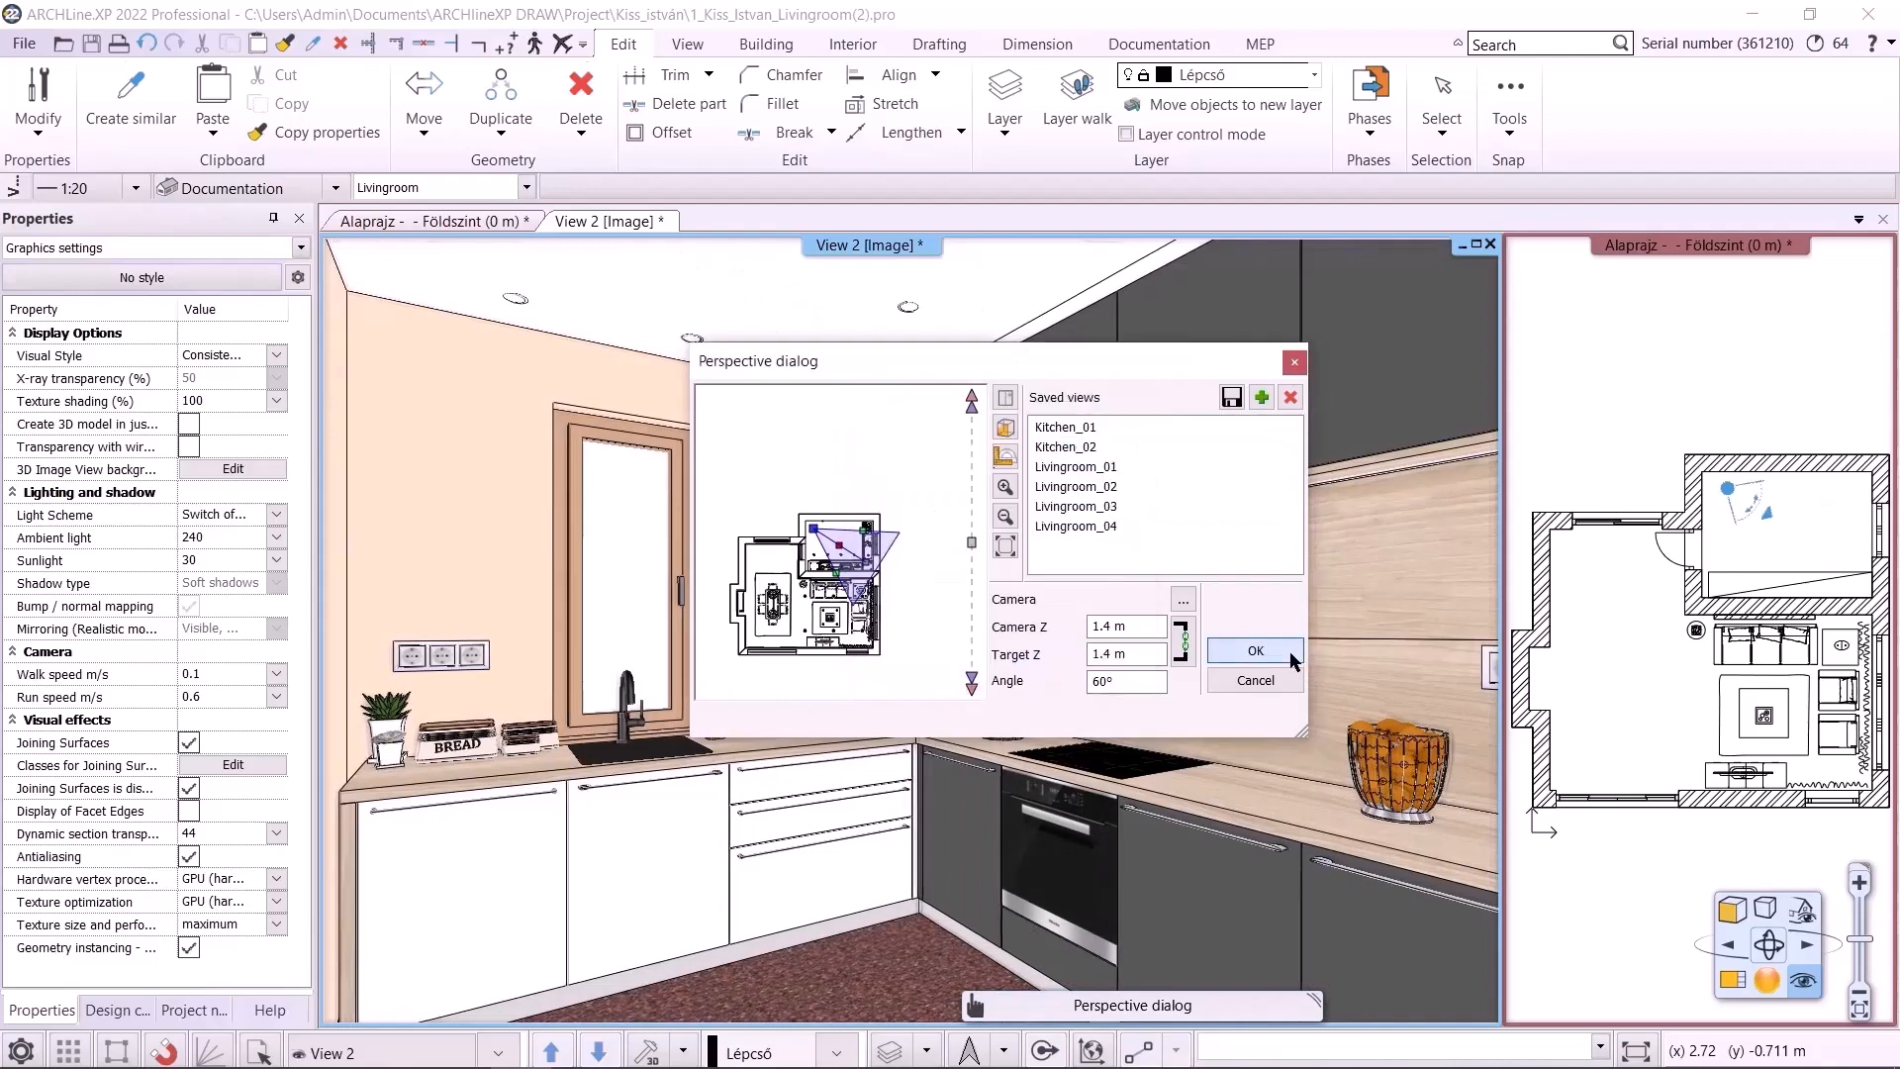
{"action": "left_click", "coordinate": [1255, 651]}
Step through each saved perspective view in the 3D window and review the saved views list
{"action": "left_click", "coordinate": [598, 1051]}
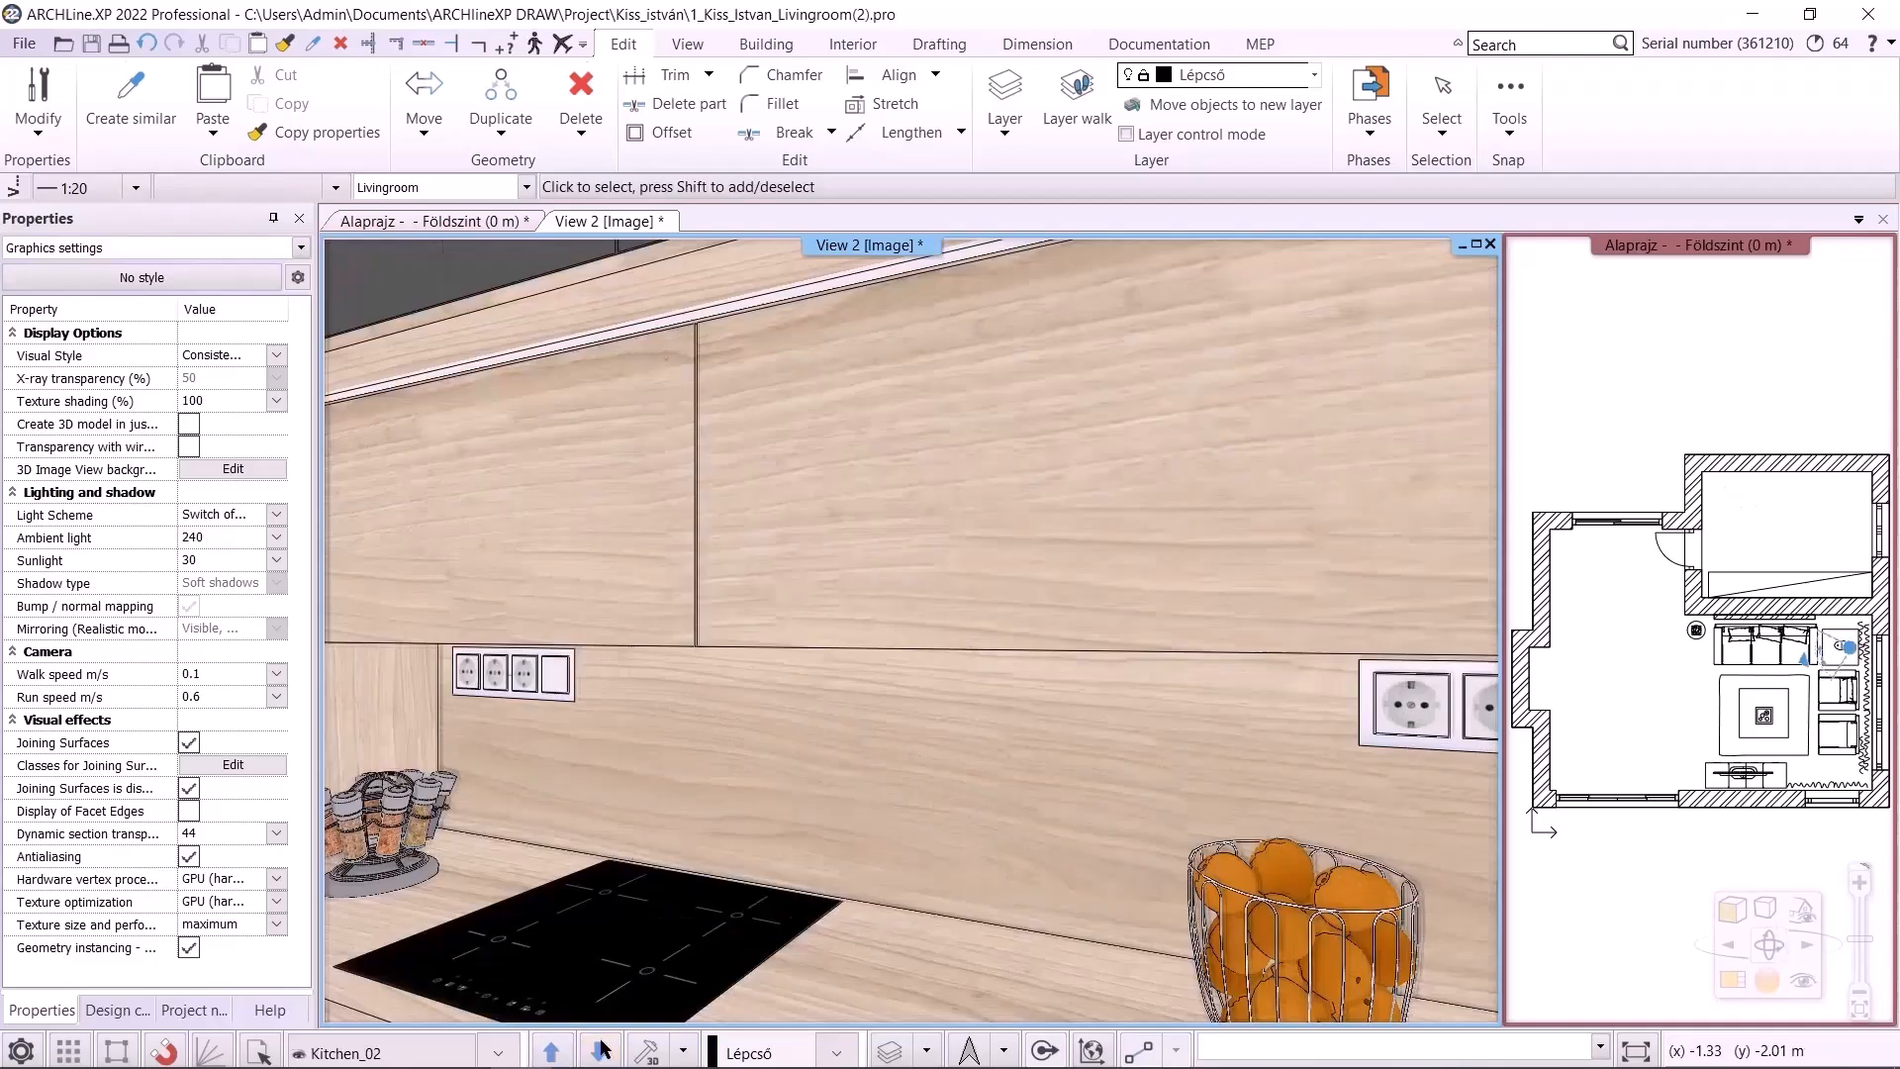
{"action": "left_click", "coordinate": [598, 1050]}
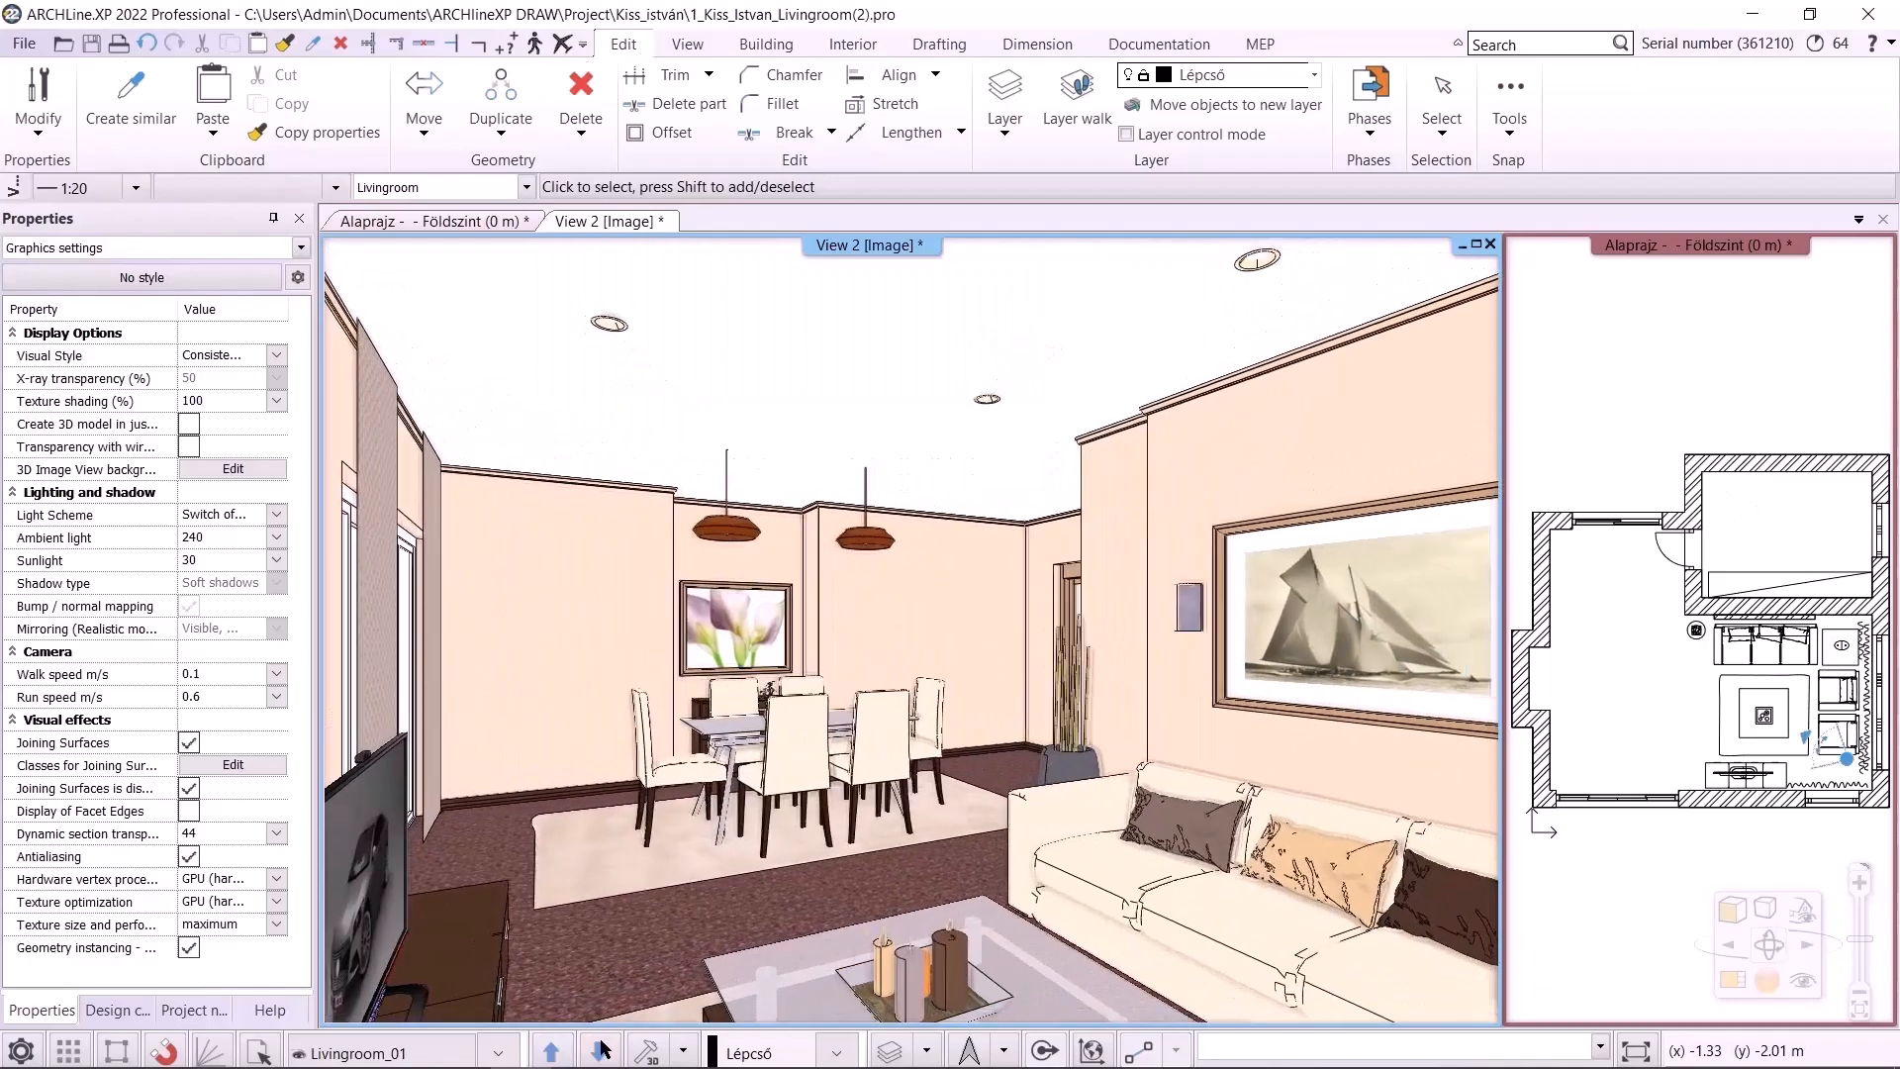
{"action": "left_click", "coordinate": [599, 1051]}
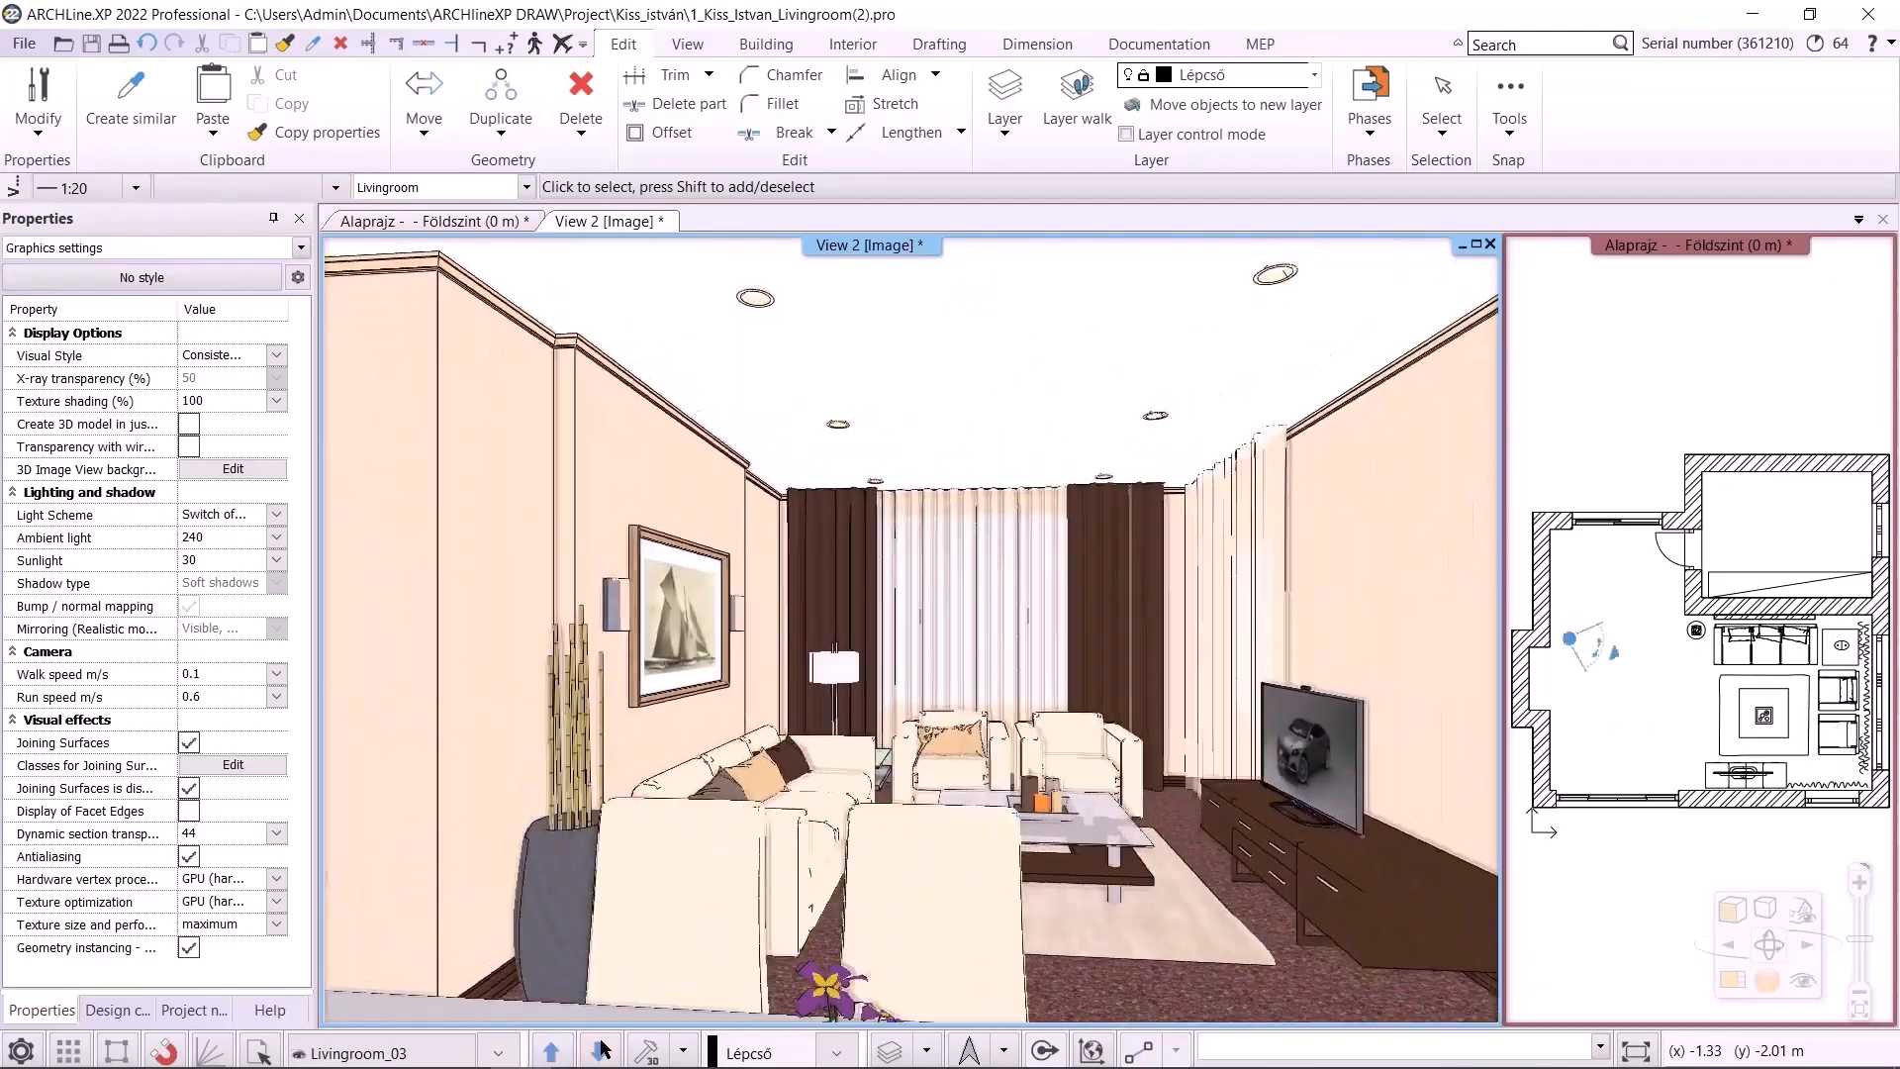
{"action": "left_click", "coordinate": [598, 1051]}
{"action": "left_click", "coordinate": [600, 1047]}
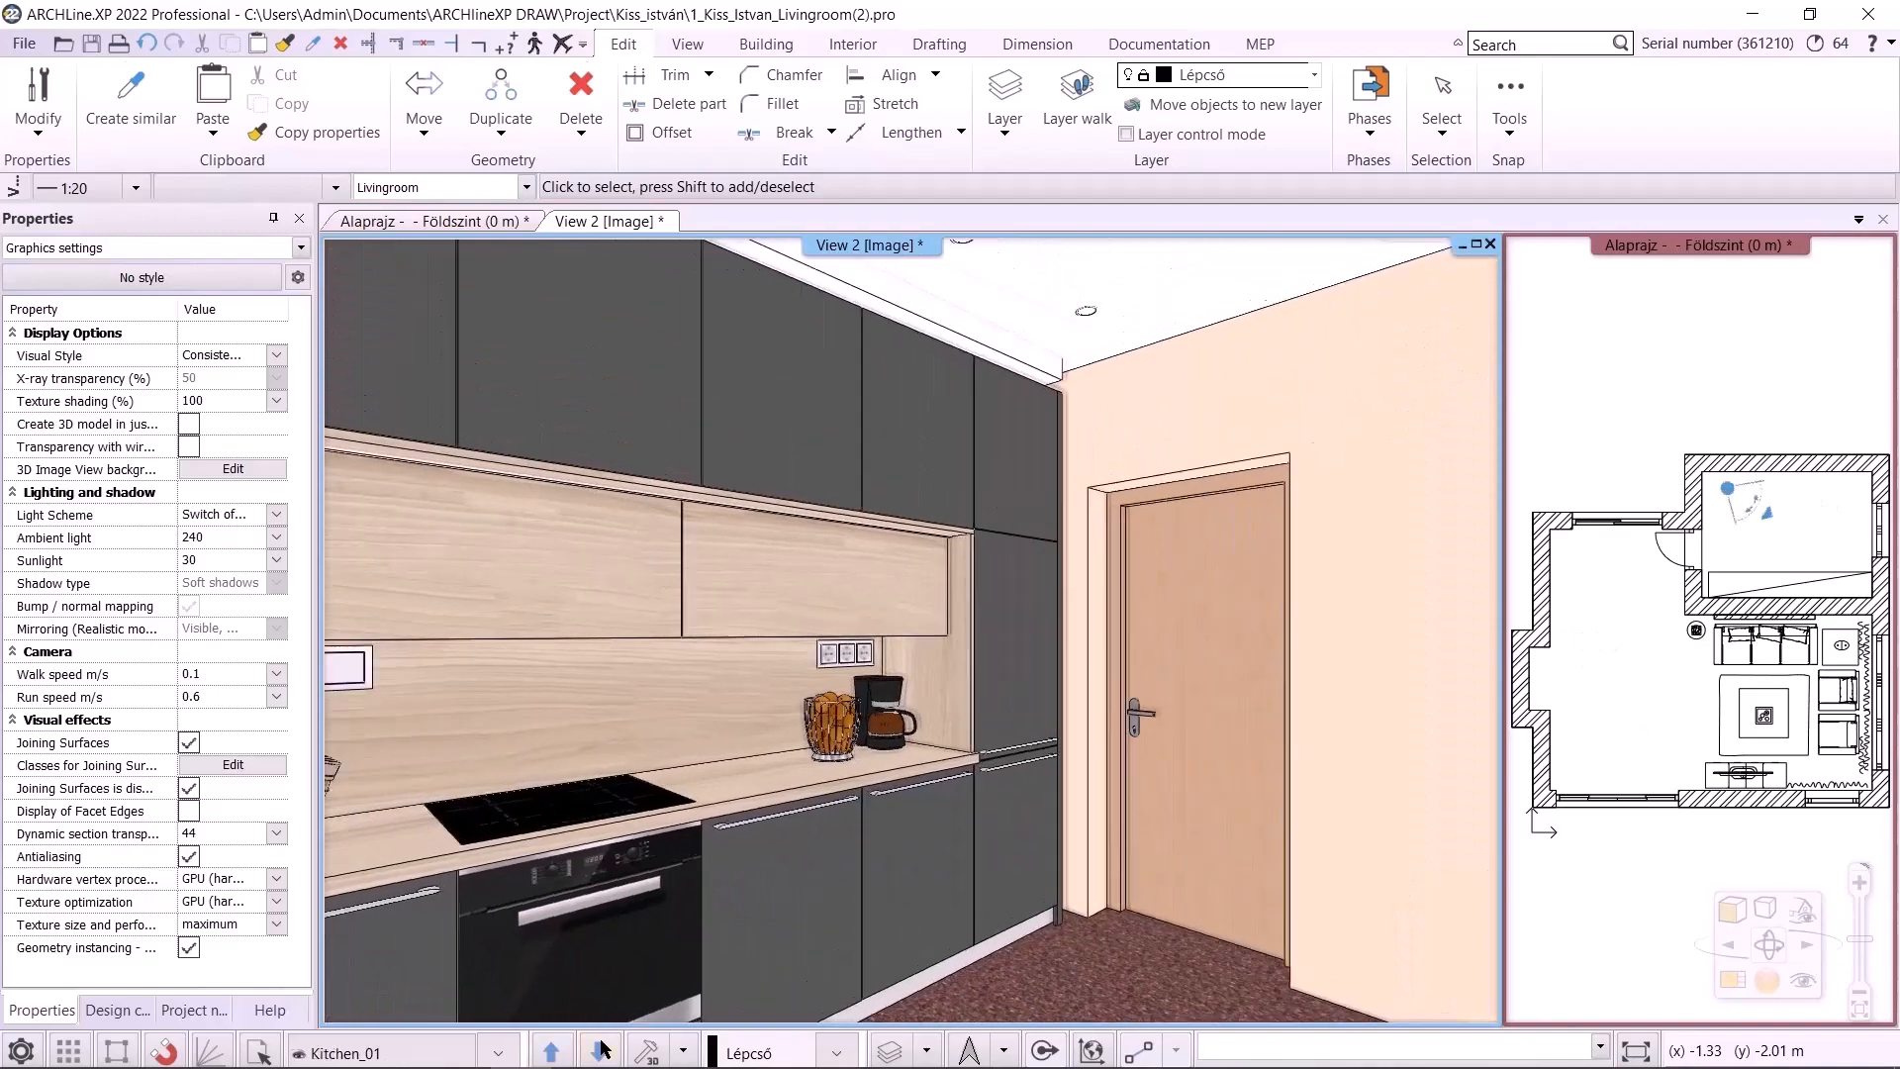
{"action": "left_click", "coordinate": [602, 1047]}
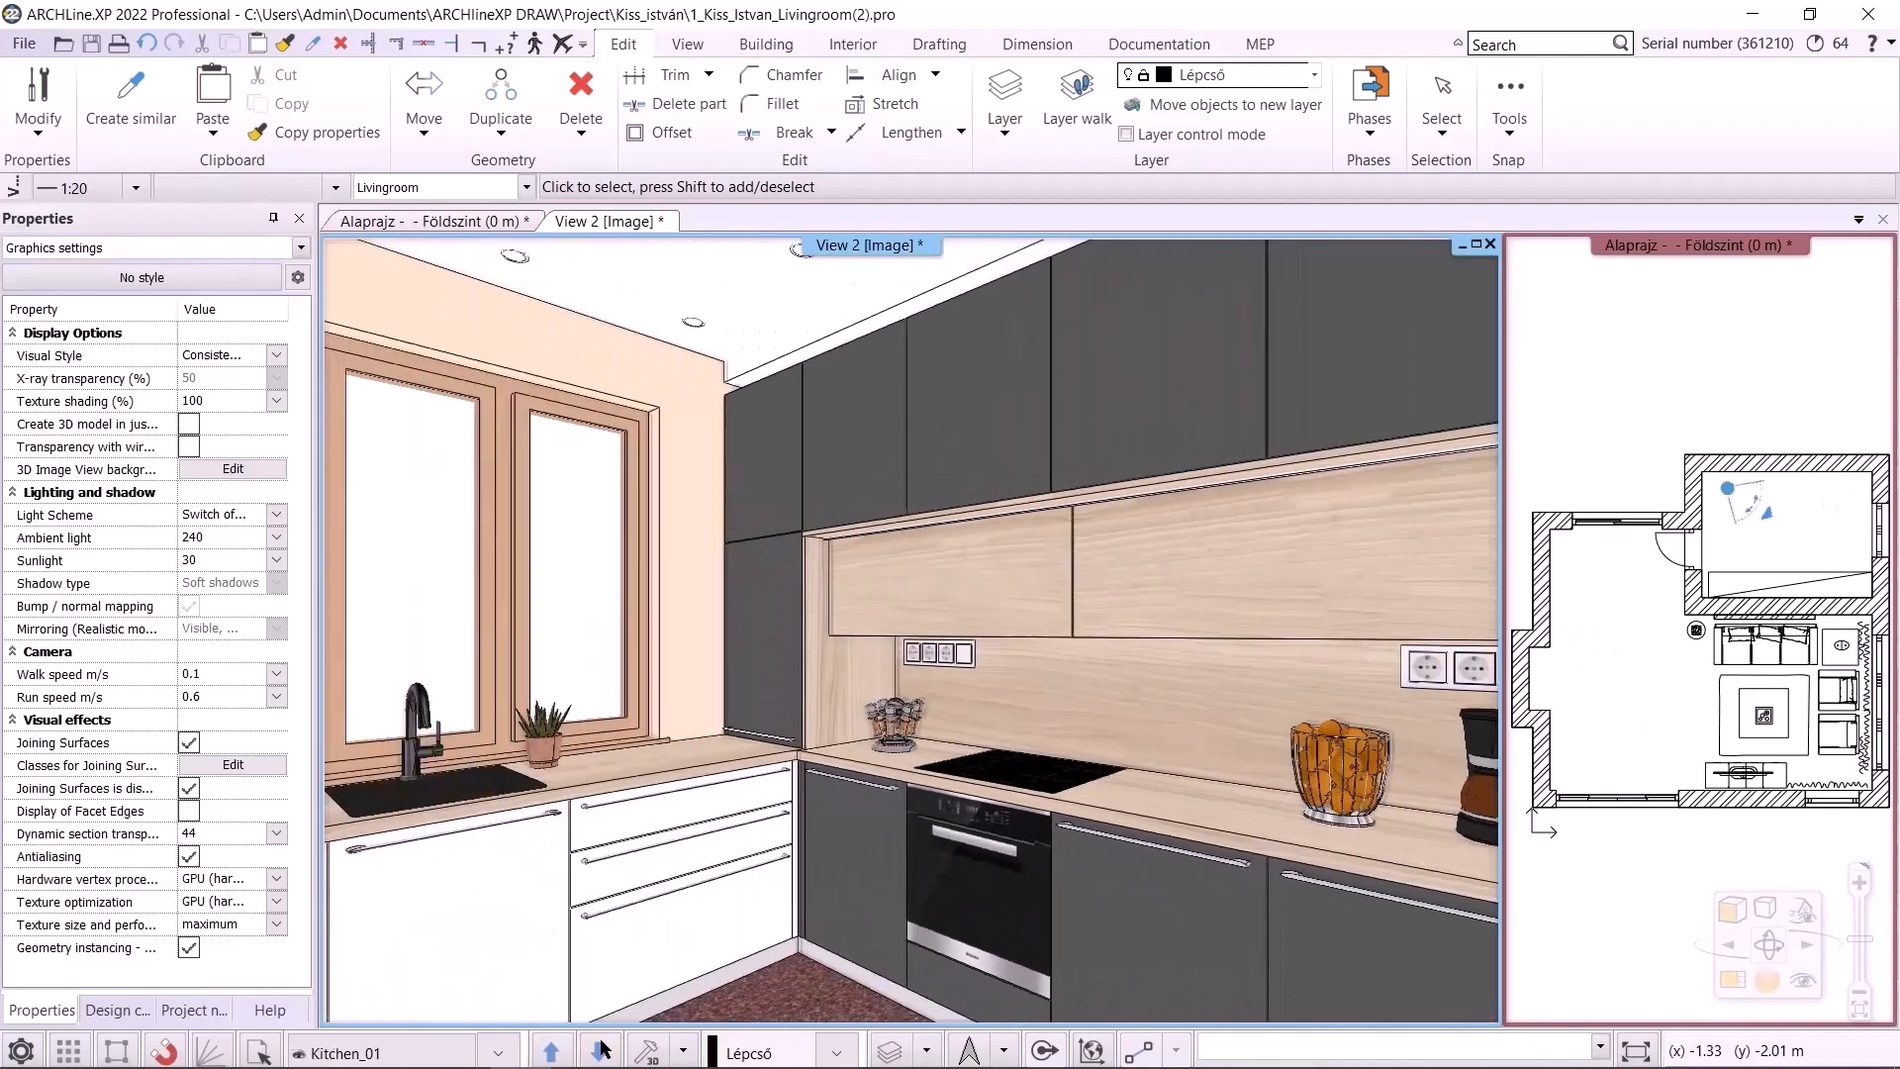
{"action": "left_click", "coordinate": [393, 1054]}
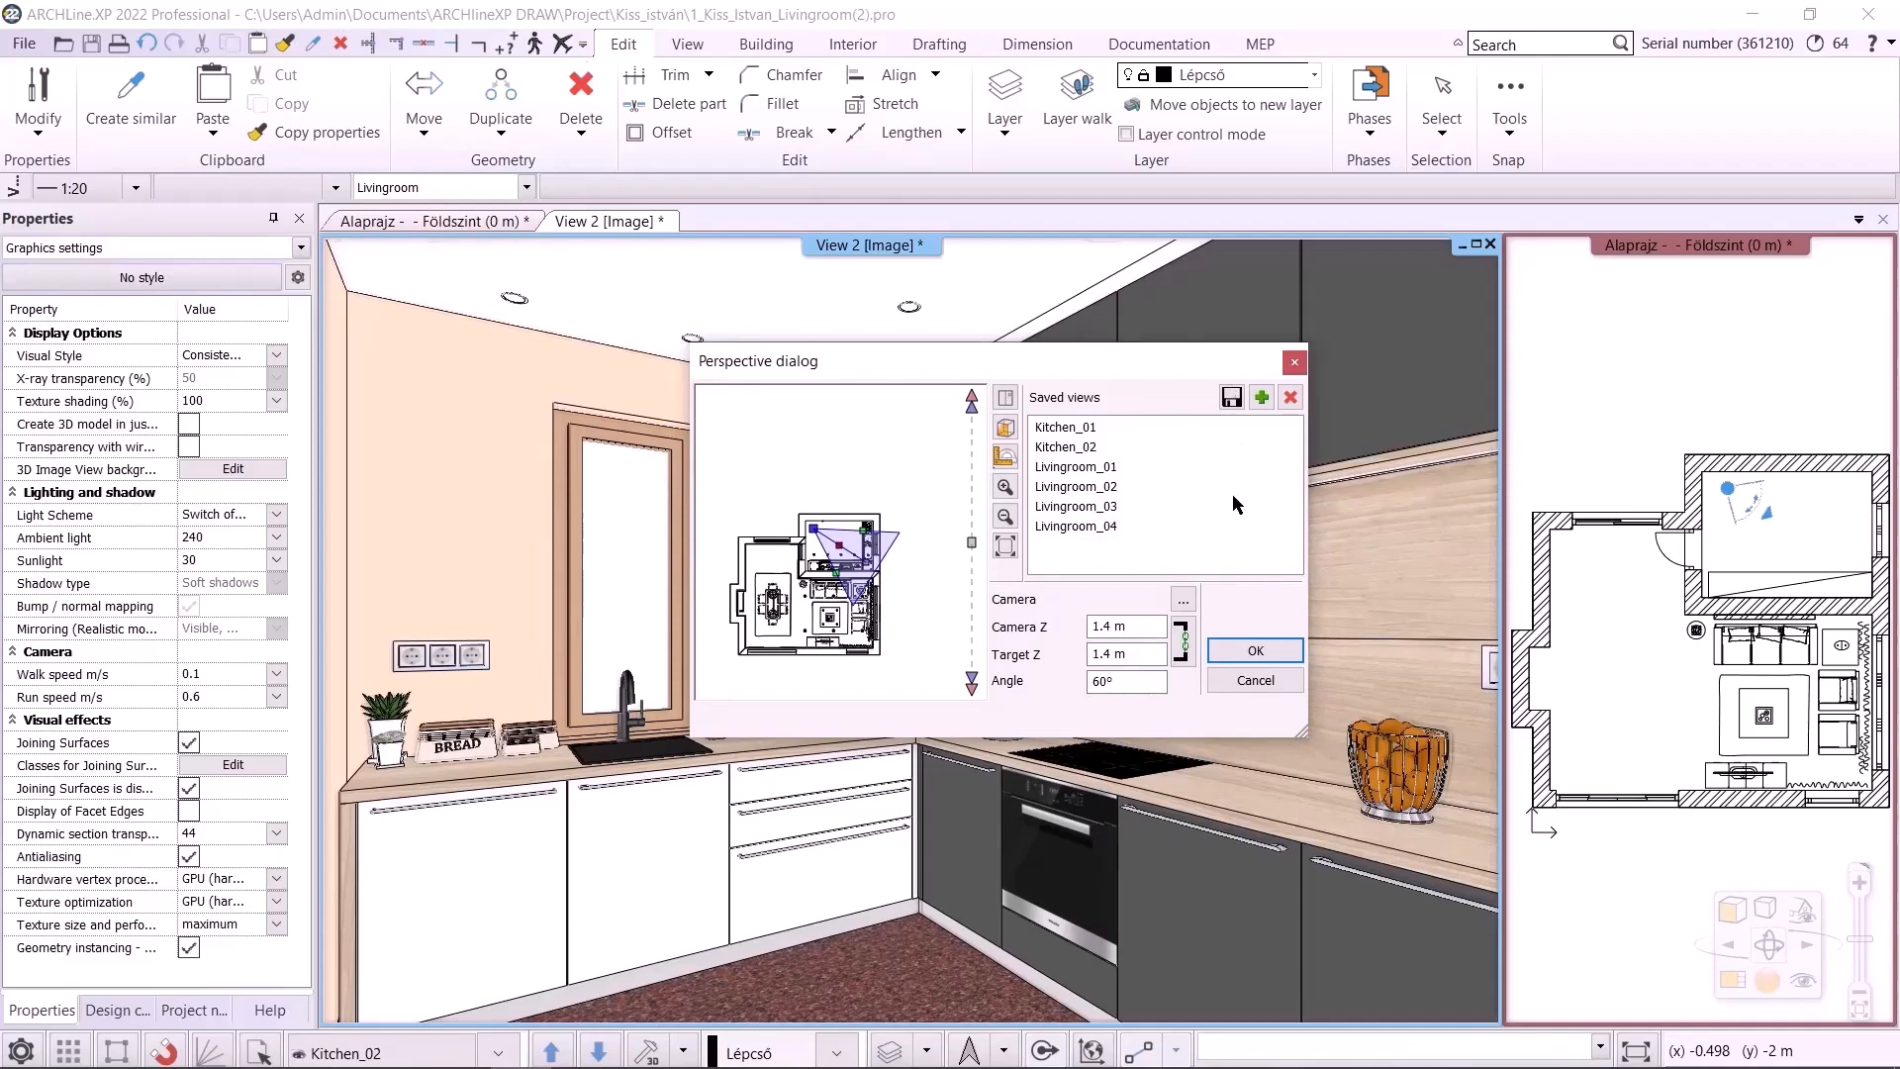
{"action": "left_click", "coordinate": [1254, 650]}
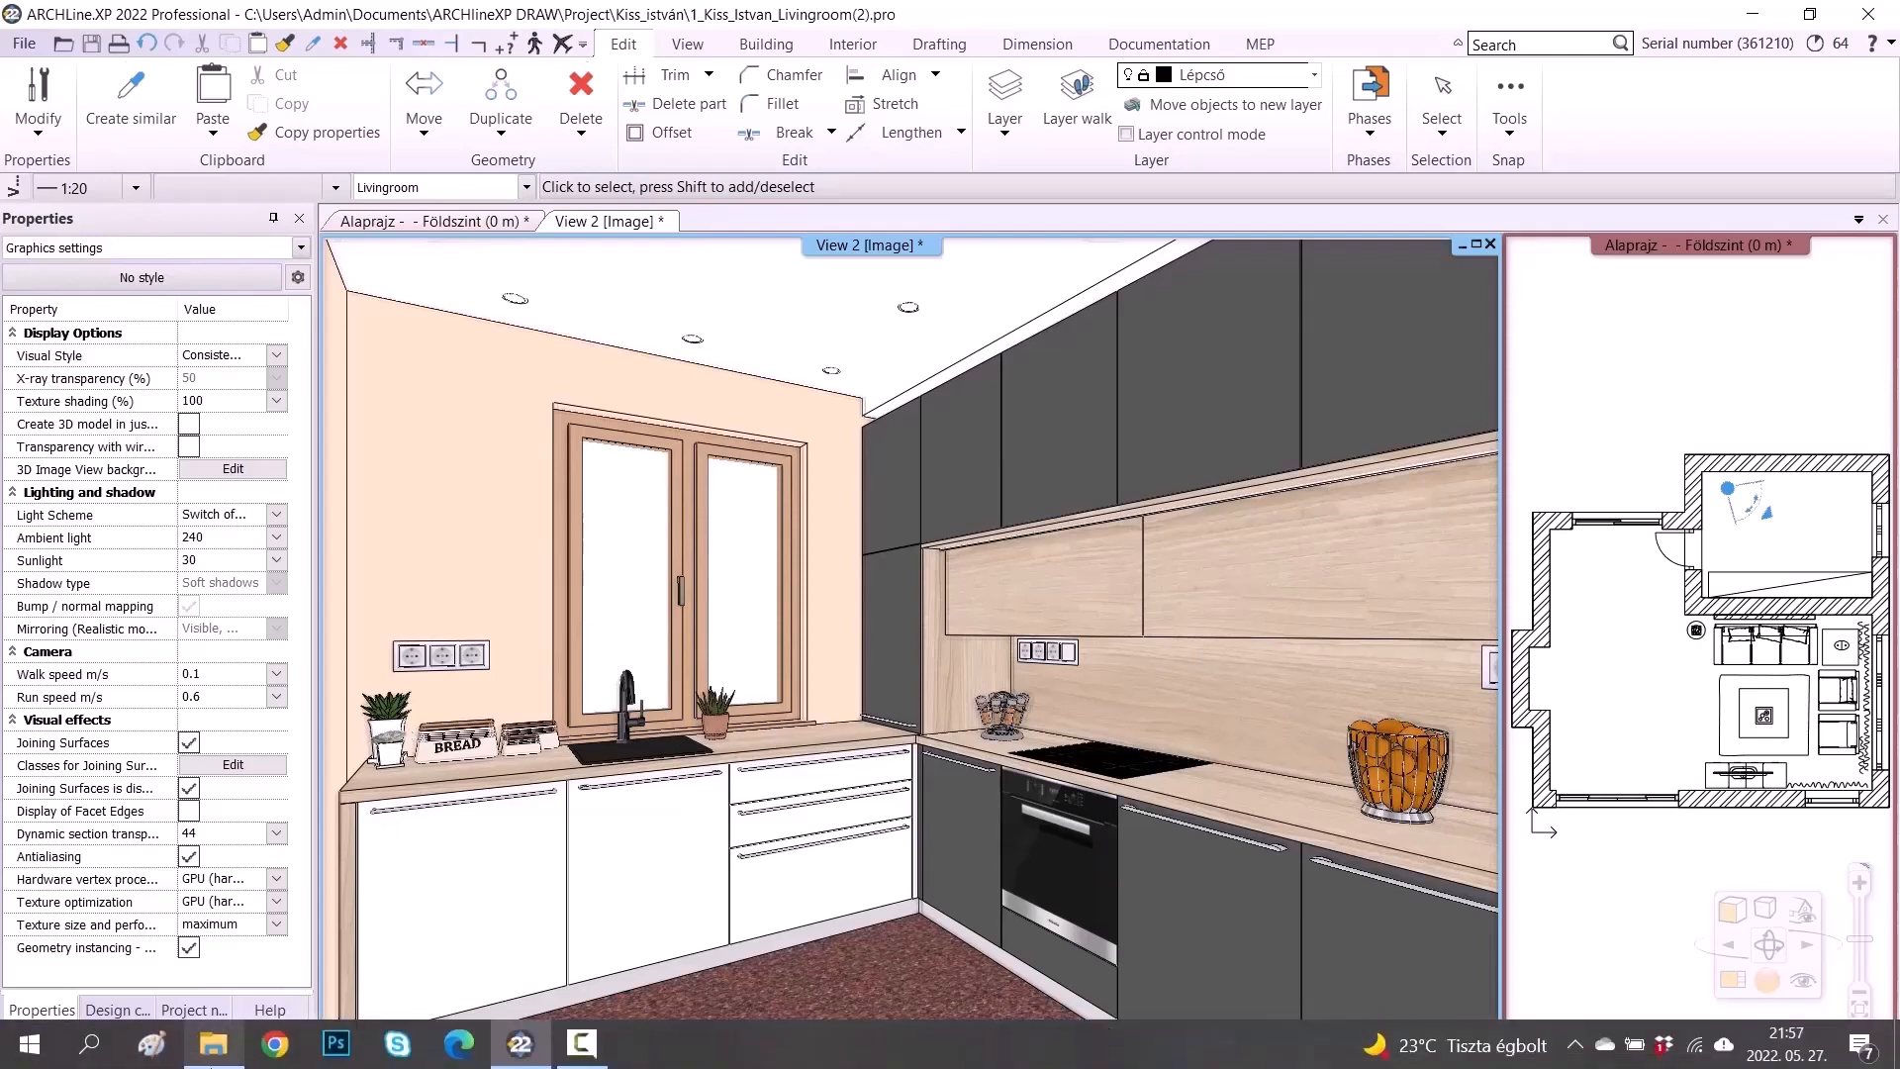
Browse in File Explorer to the Kozepfoku_Tanfolyam 4_Projekt_safe project folder, then minimise the window
{"action": "left_click", "coordinate": [212, 1044]}
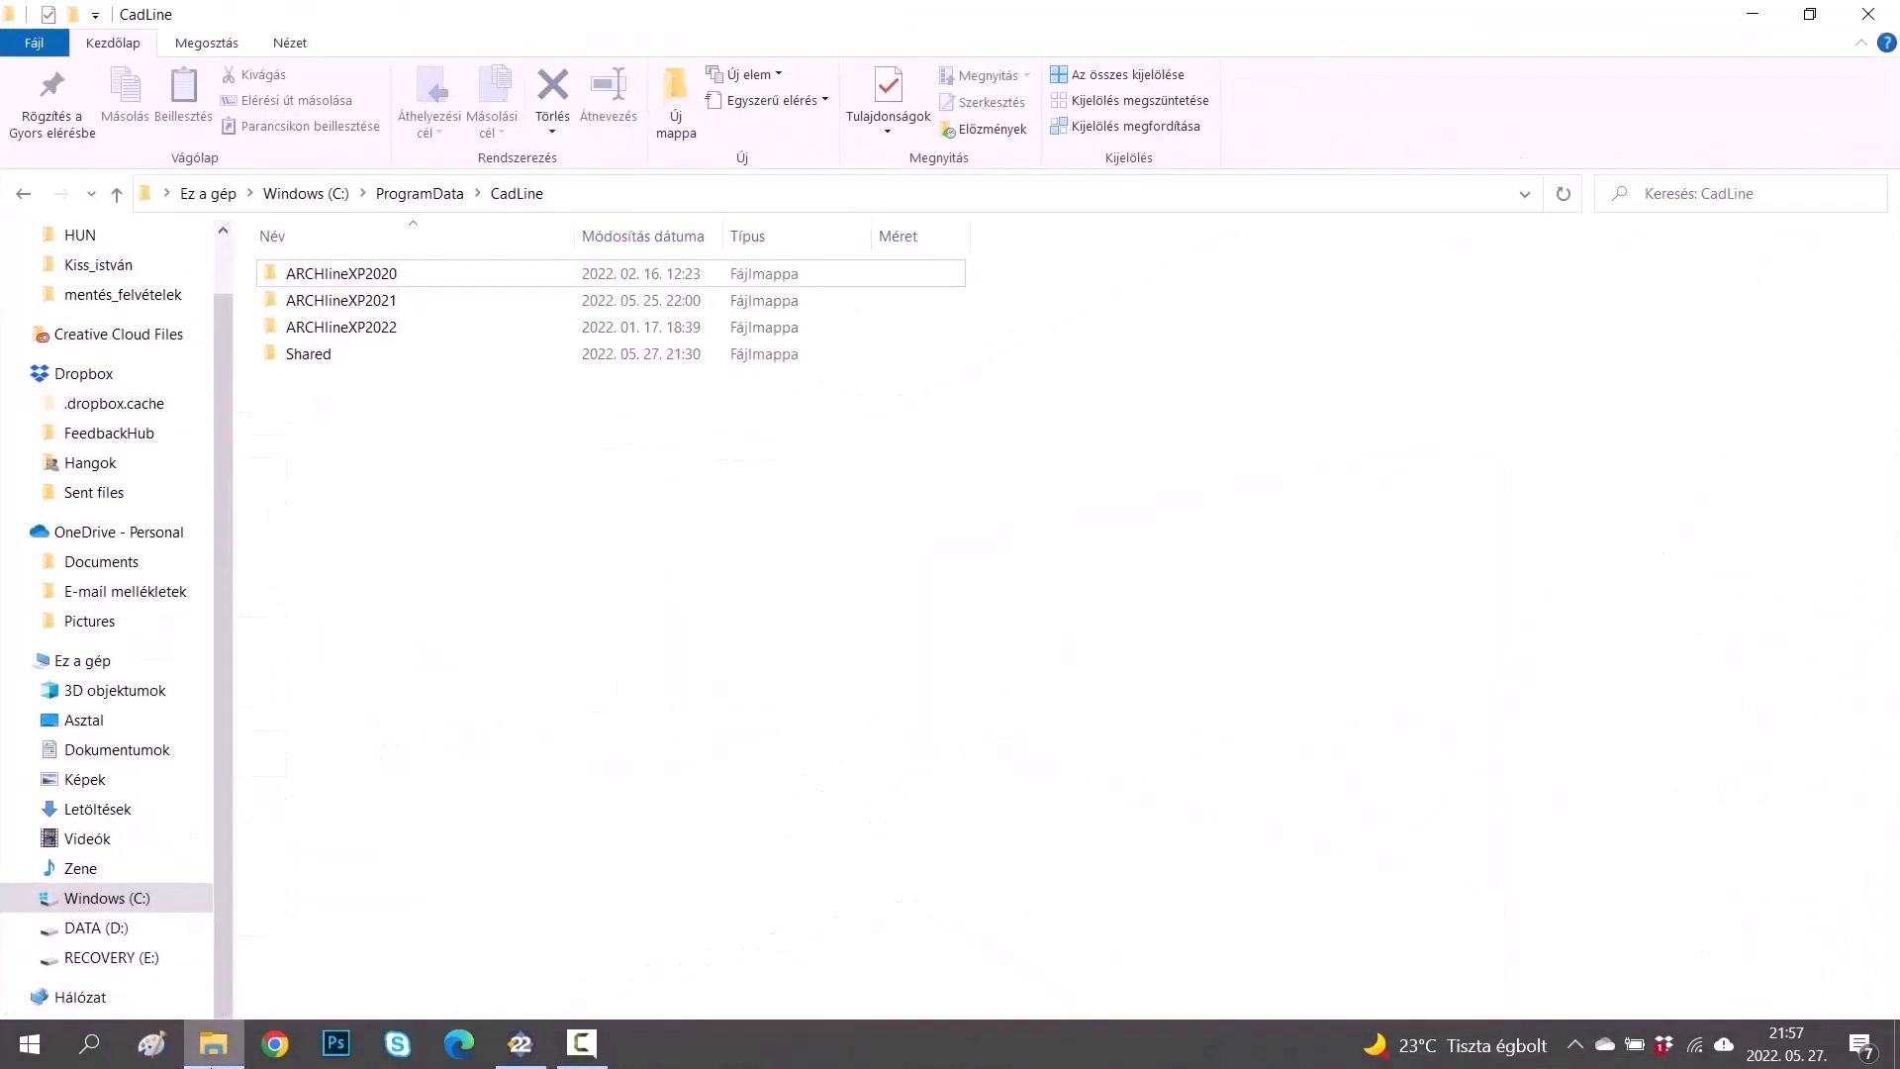
{"action": "left_click", "coordinate": [188, 897]}
{"action": "left_click", "coordinate": [92, 749]}
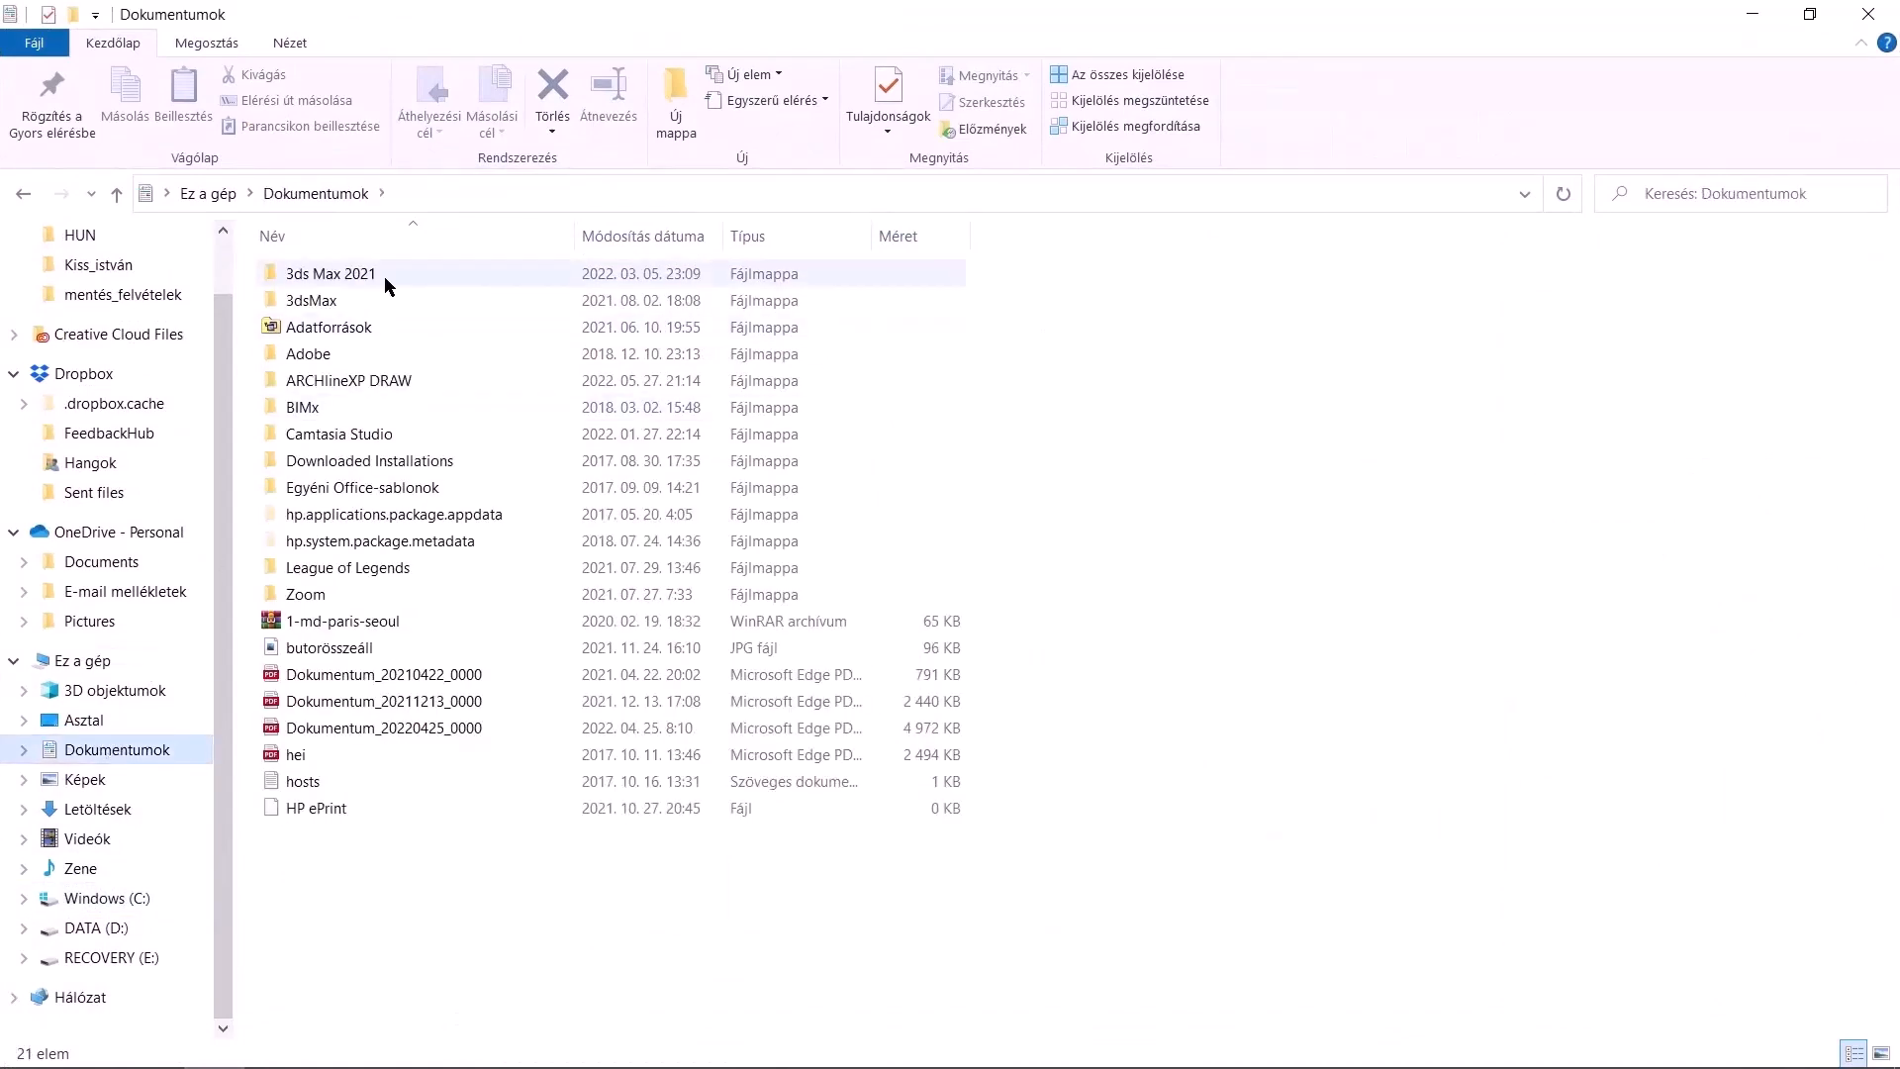
{"action": "double_click", "coordinate": [495, 380]}
{"action": "double_click", "coordinate": [581, 310]}
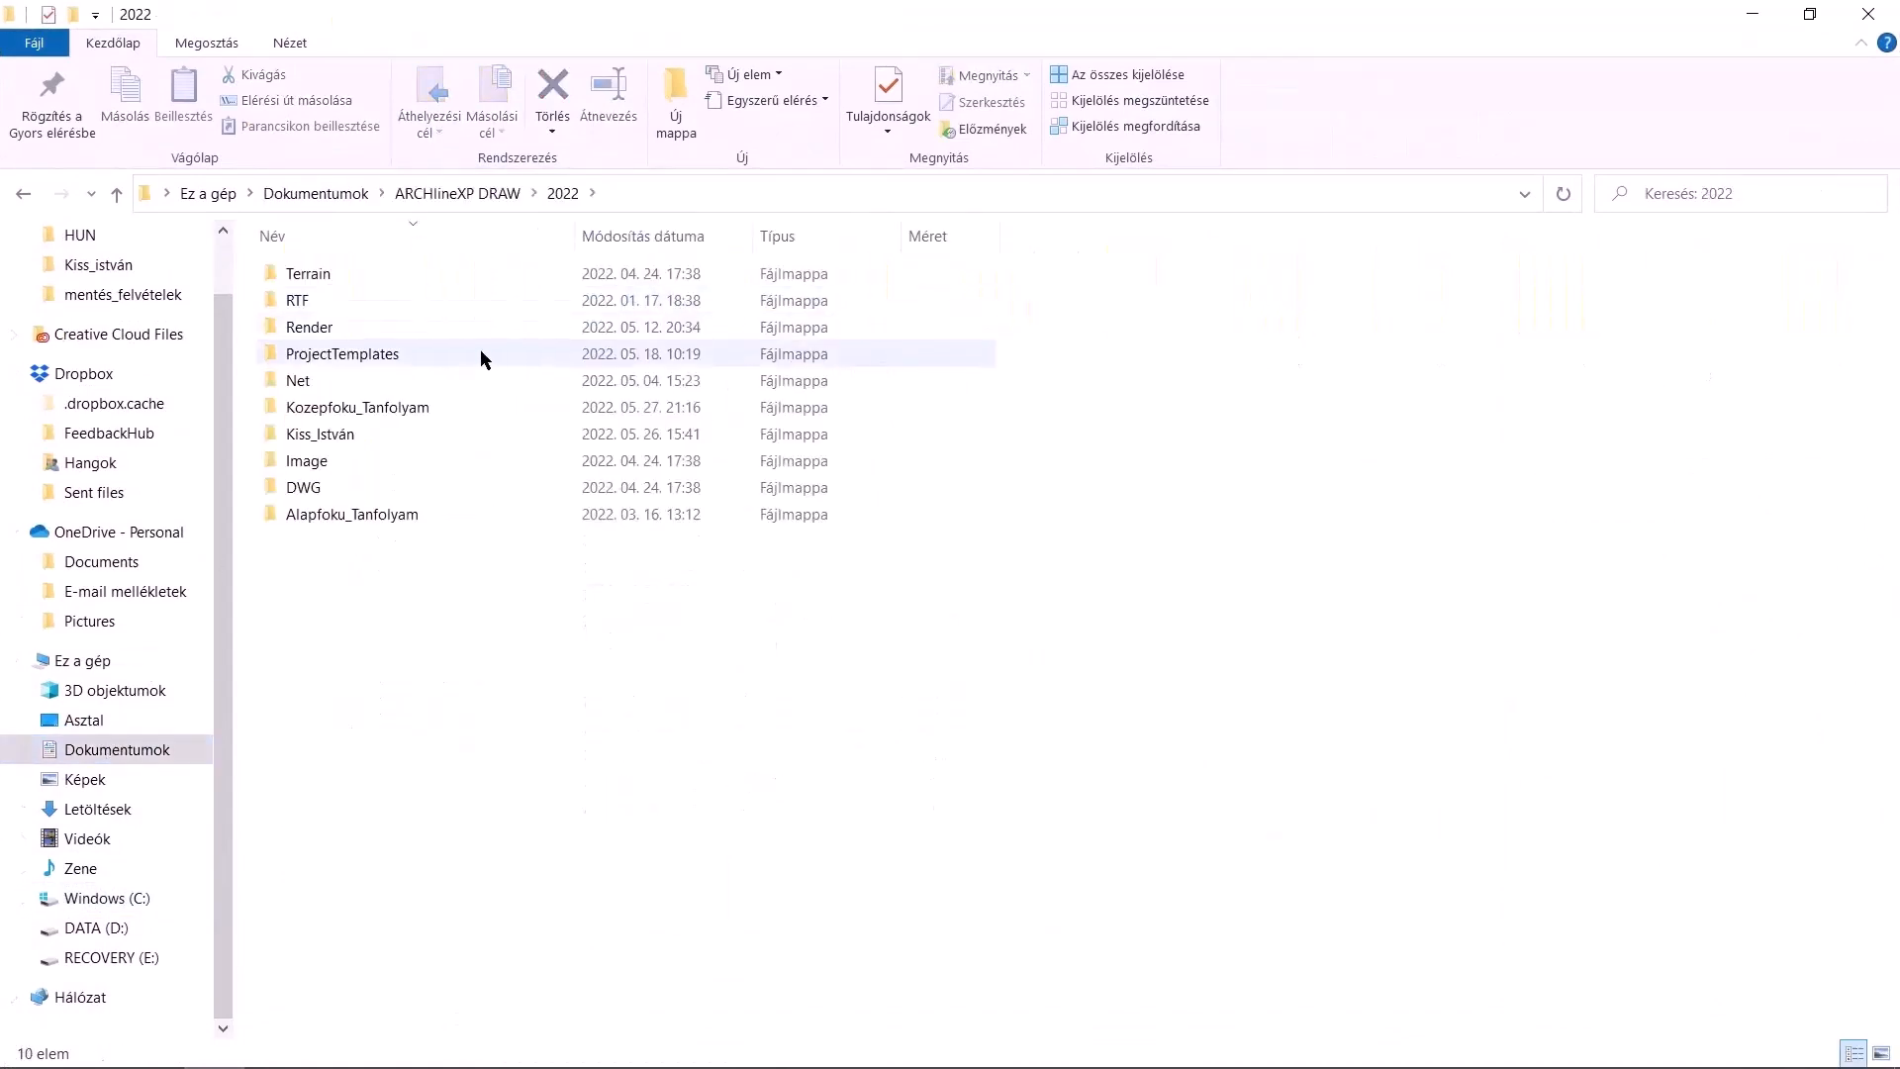
{"action": "double_click", "coordinate": [423, 407]}
{"action": "double_click", "coordinate": [413, 356]}
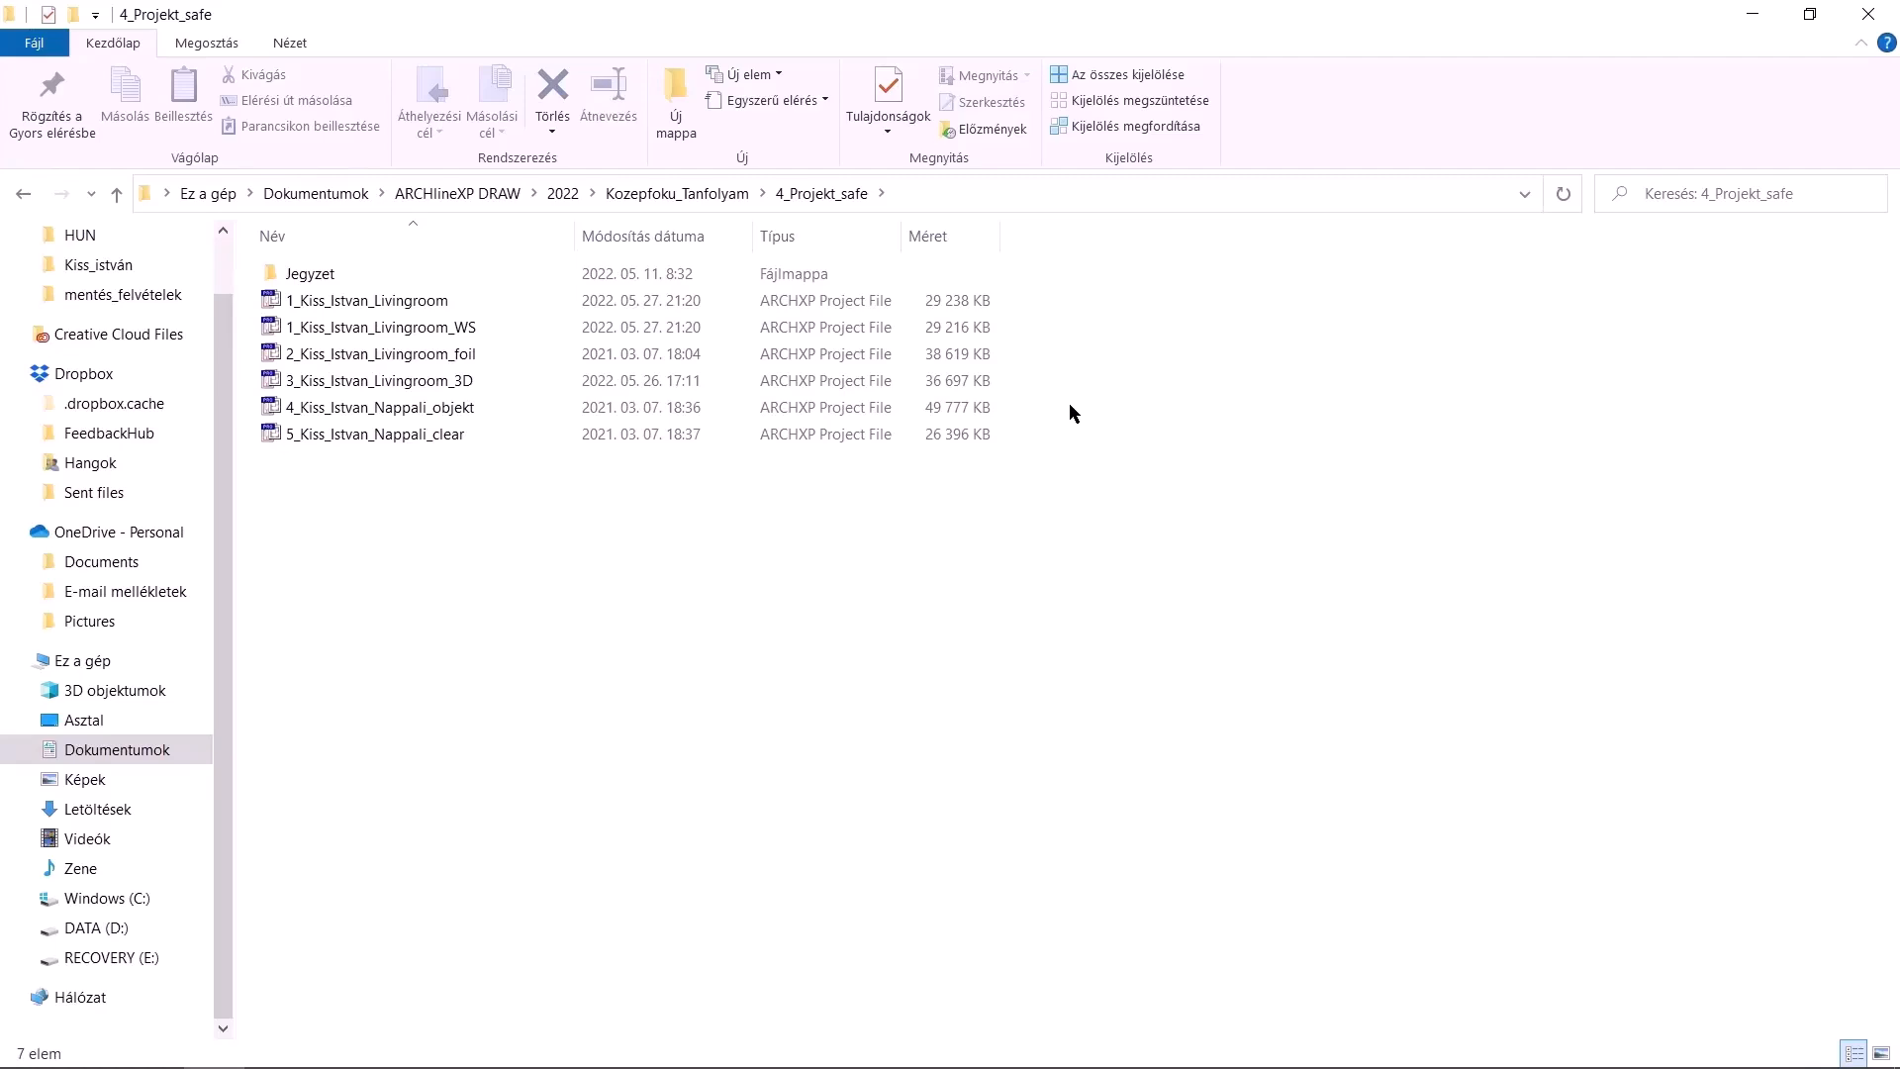
{"action": "left_click", "coordinate": [1751, 14]}
Generate a quick 3D model of the project
{"action": "left_click", "coordinate": [682, 1051]}
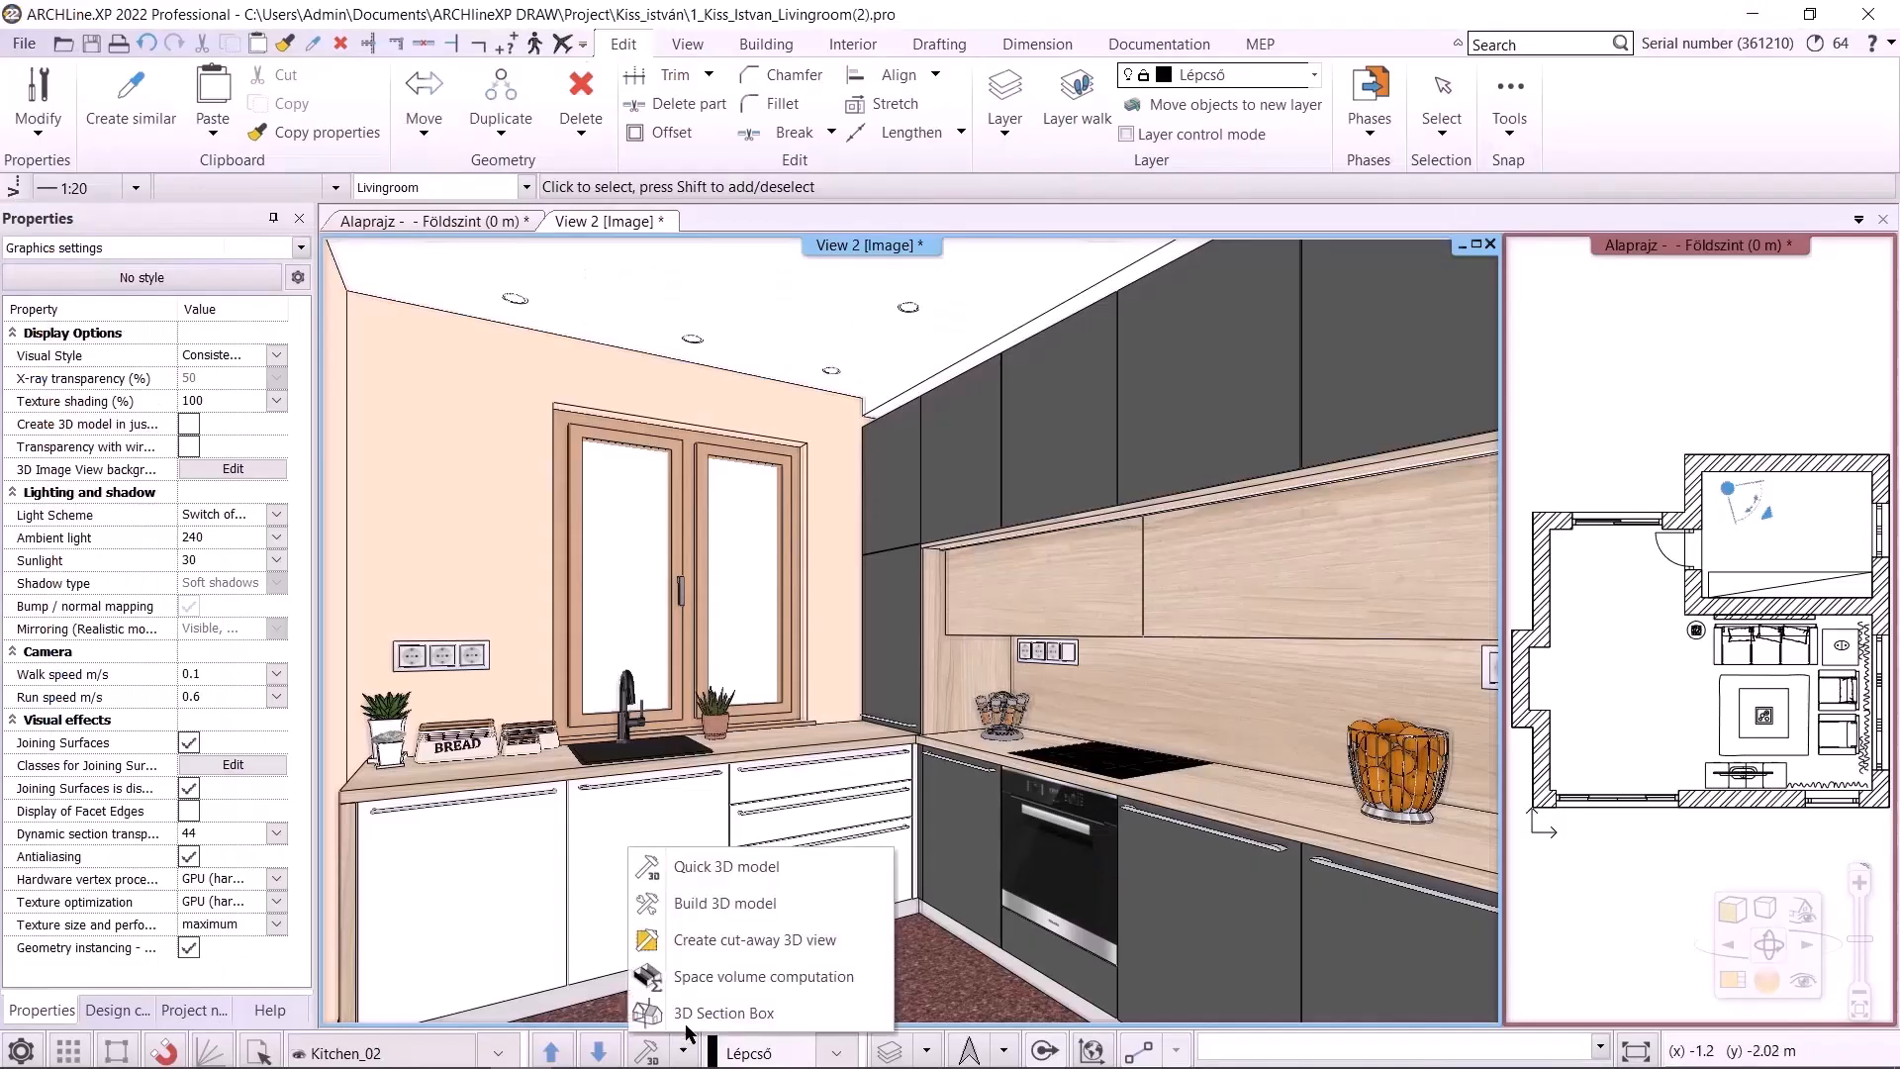
{"action": "left_click", "coordinate": [775, 853]}
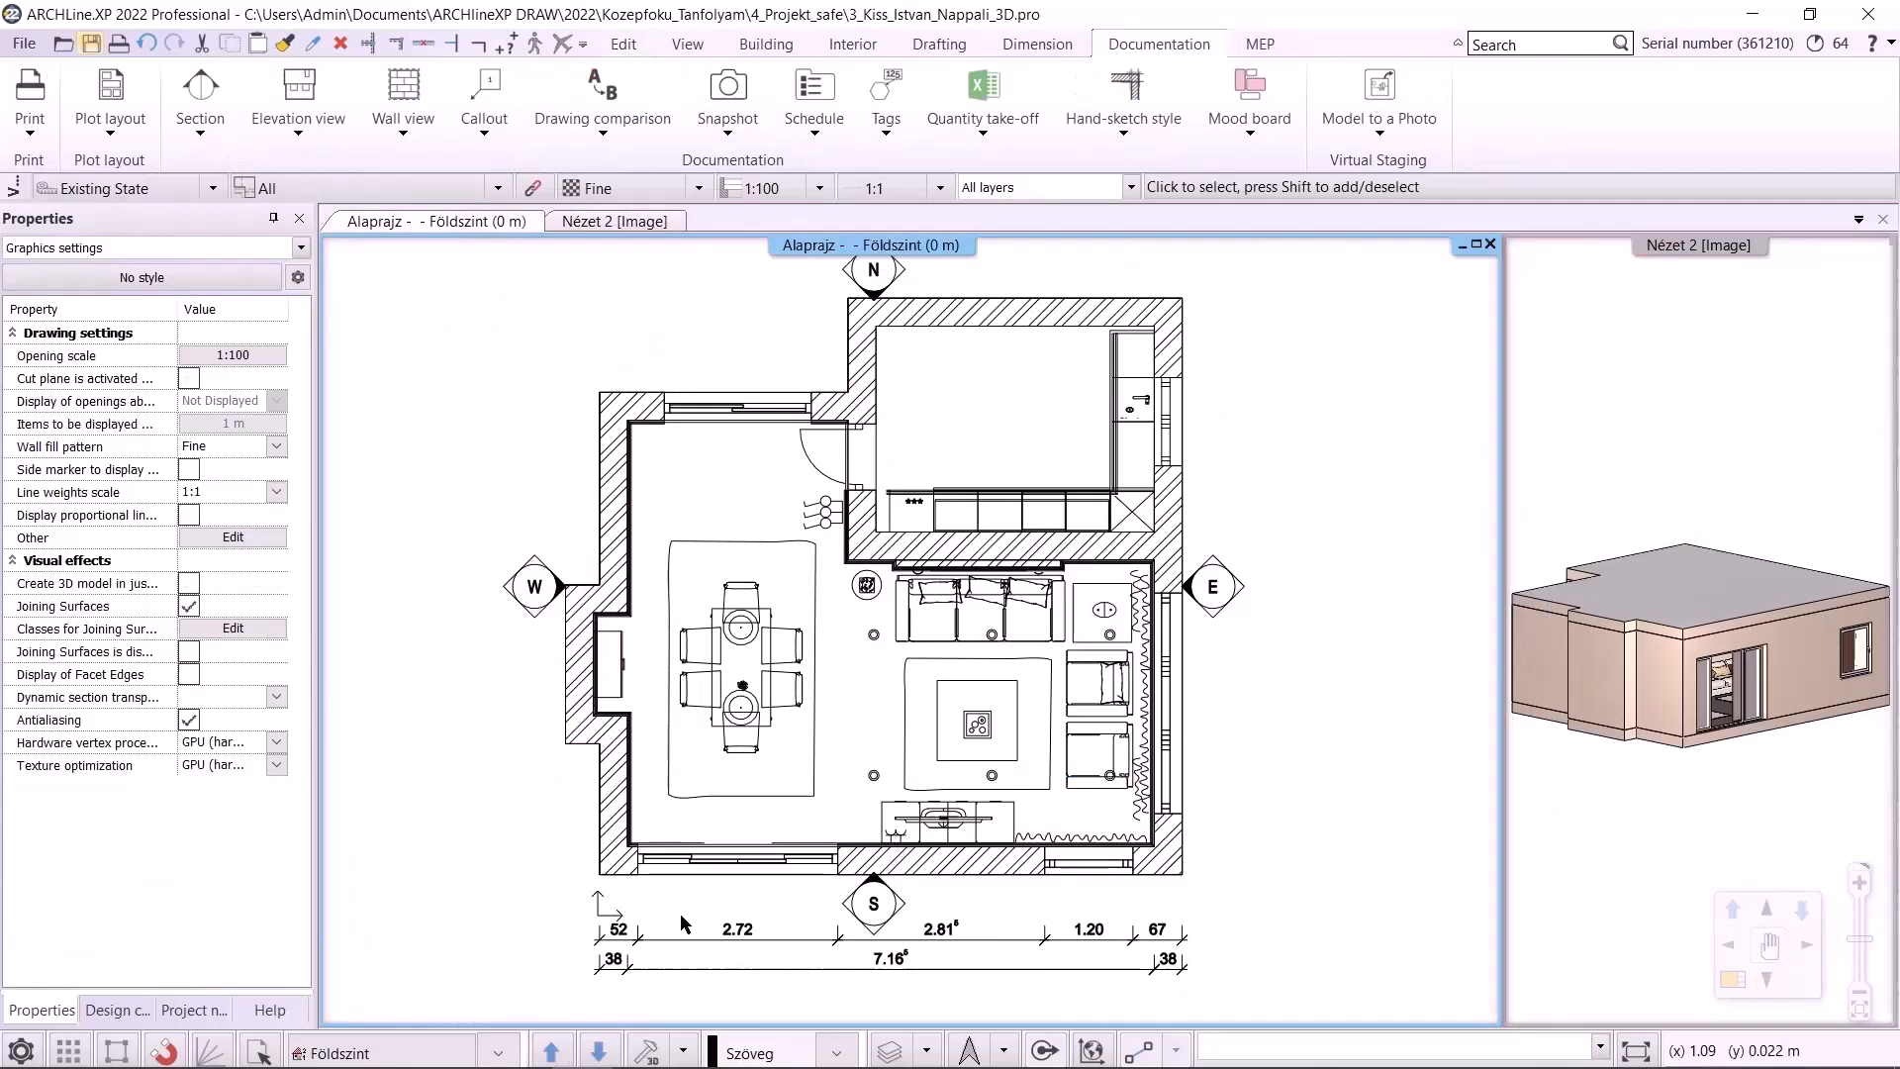
{"action": "mouse_move", "coordinate": [630, 1066]}
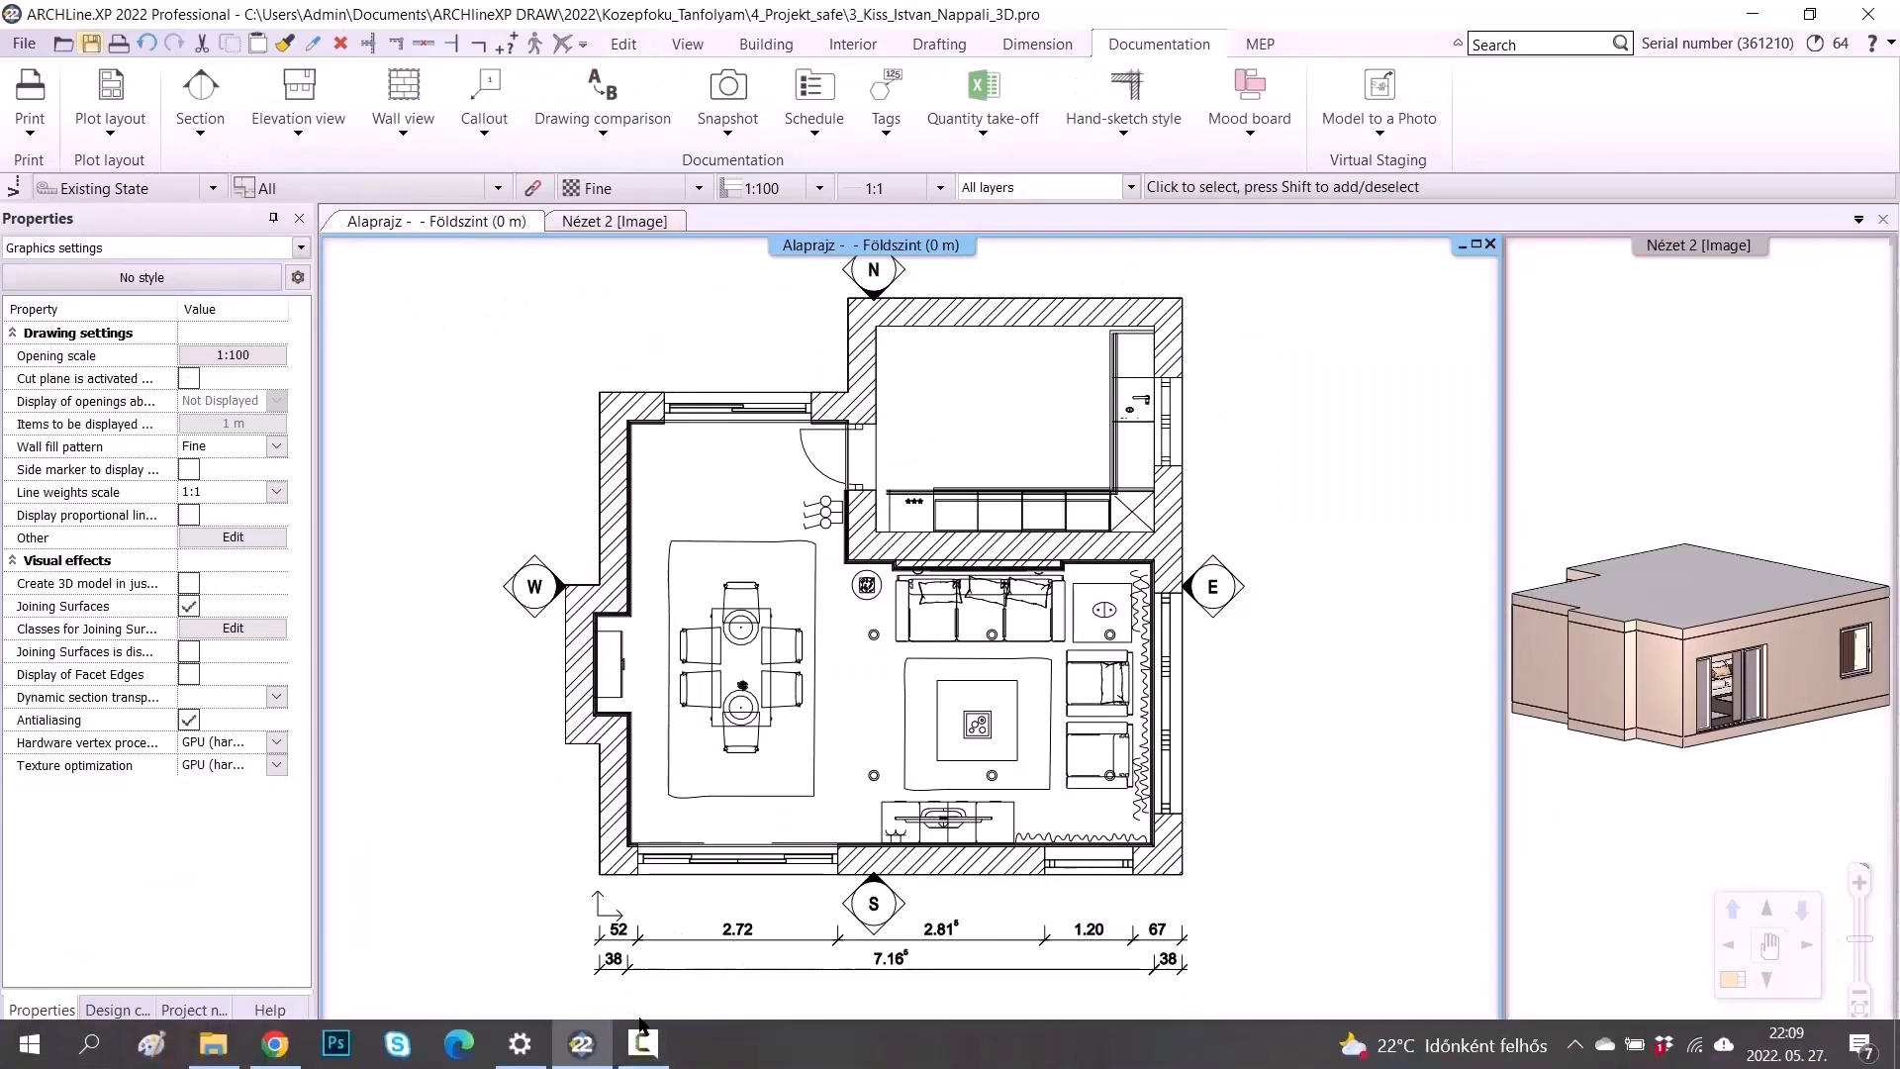
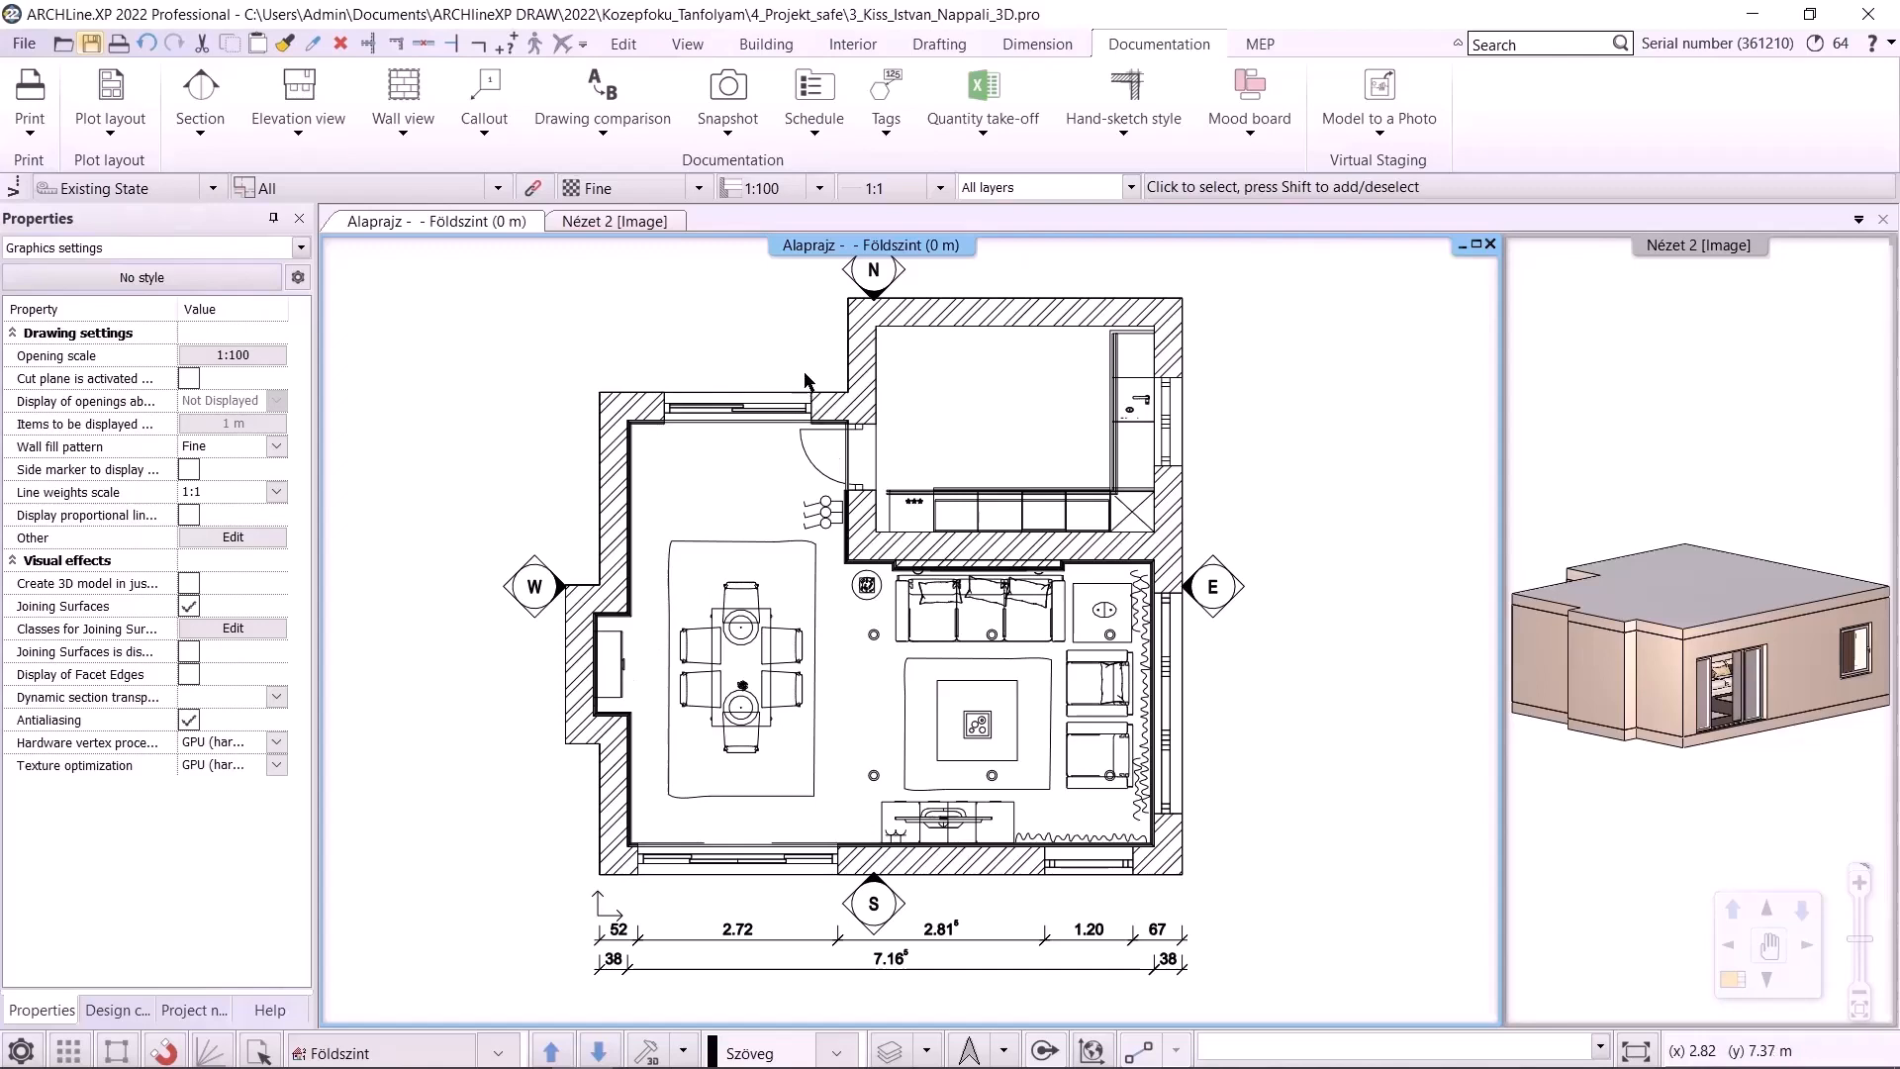
Window-select the elements in the 3D view and filter the selection down to 3D solids, then deselect
{"action": "left_click", "coordinate": [646, 222]}
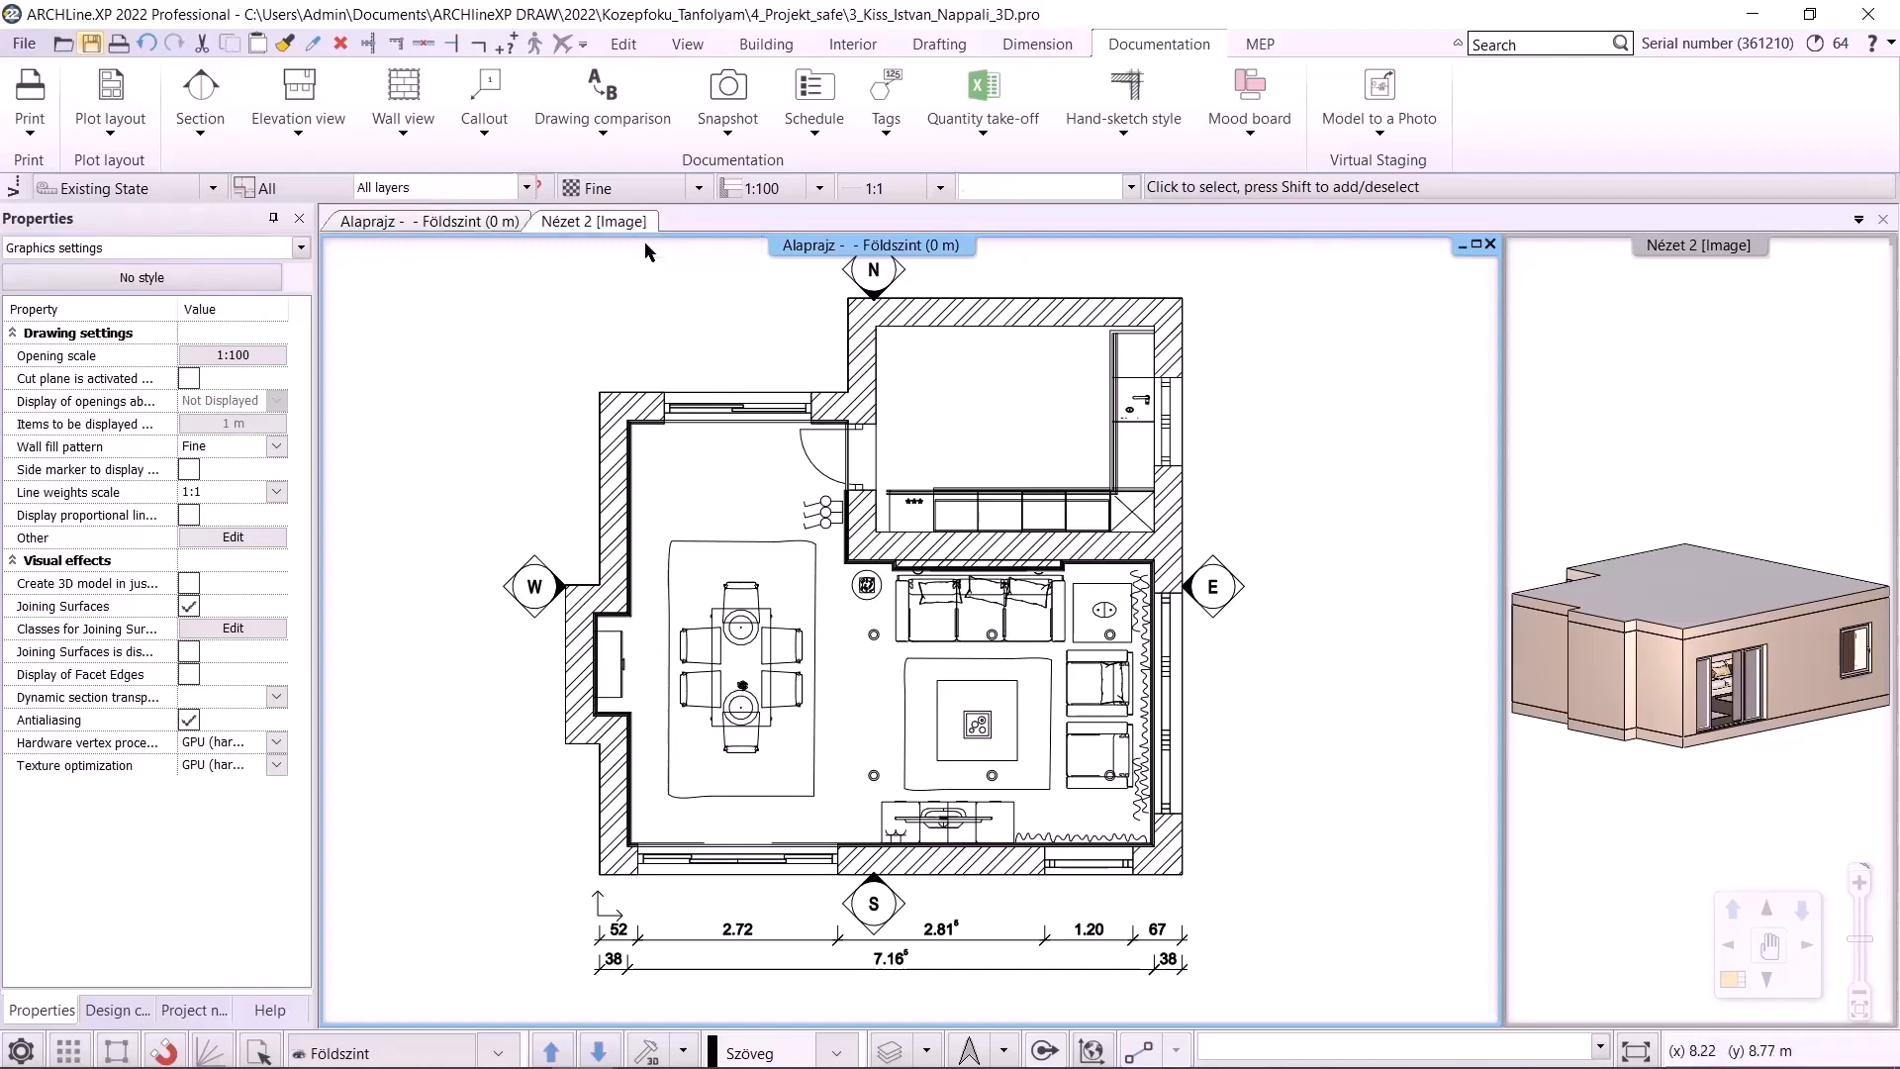
{"action": "left_click", "coordinate": [399, 330]}
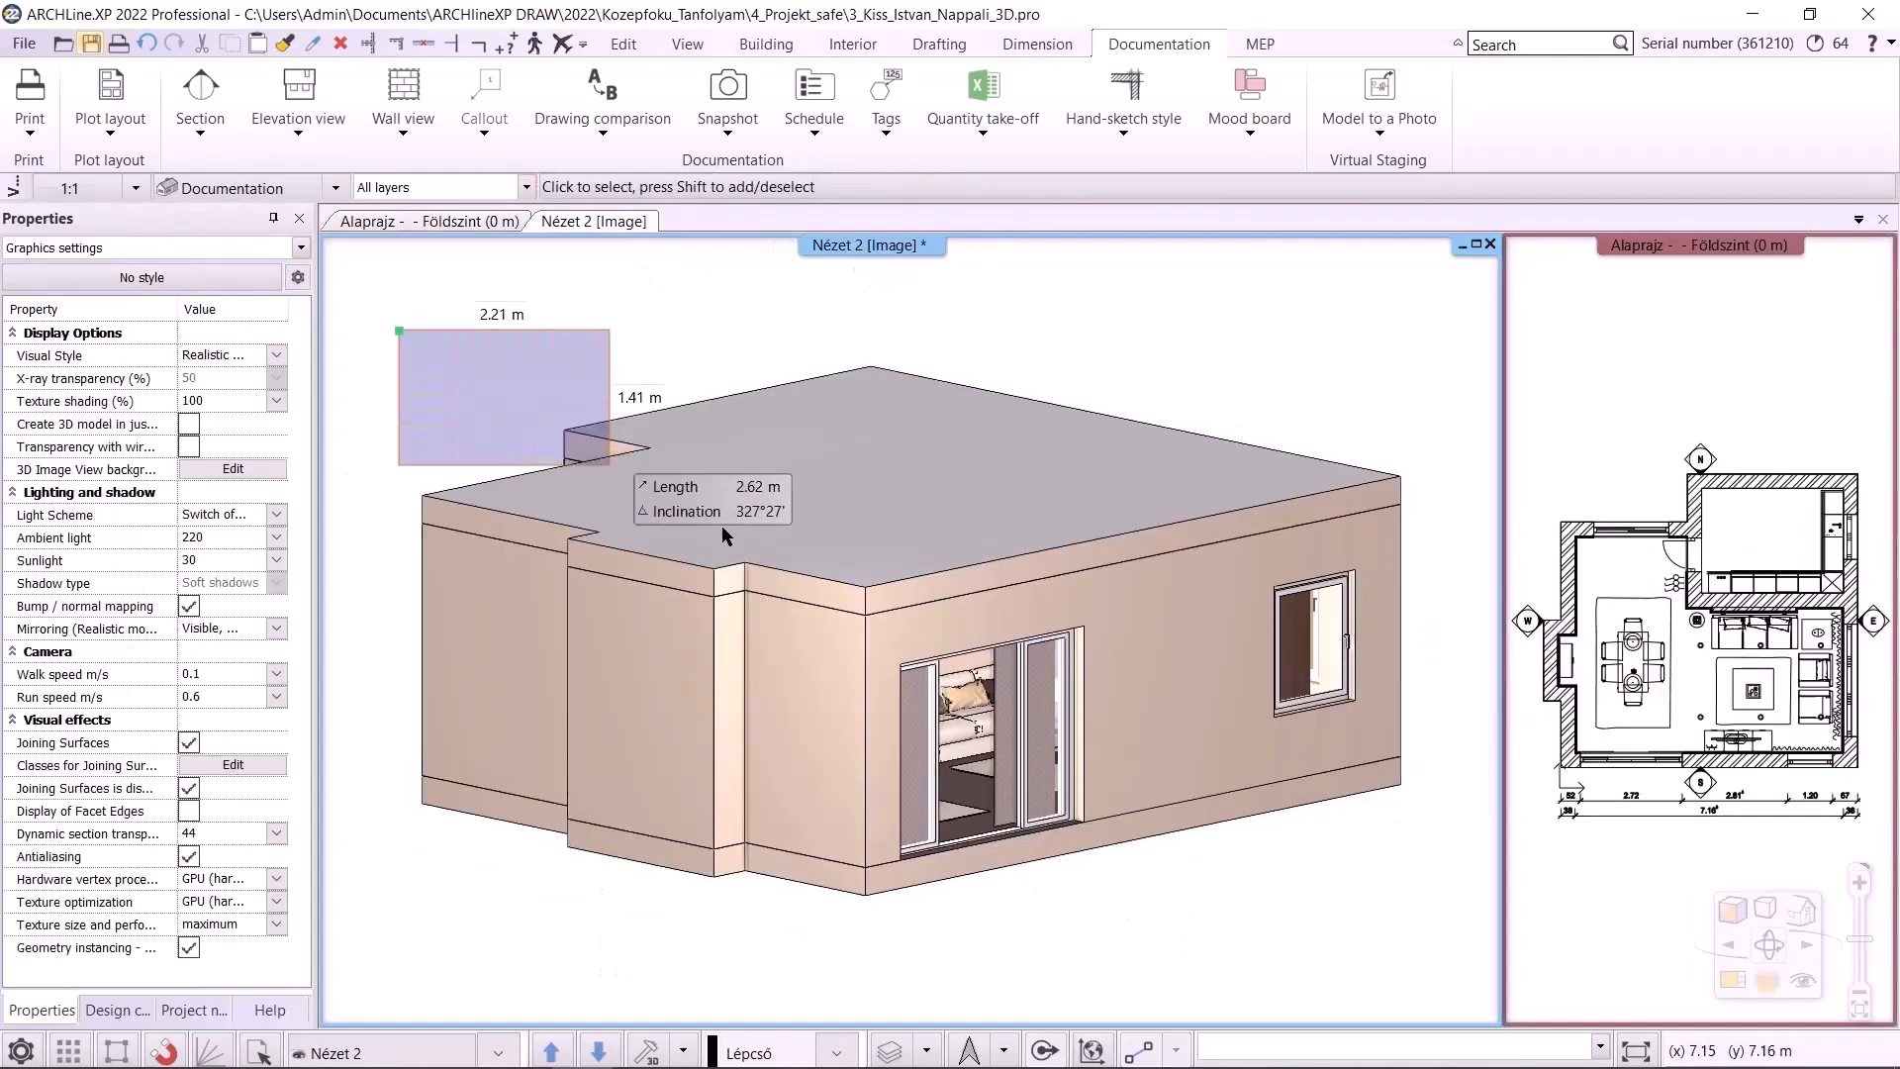
{"action": "left_click", "coordinate": [762, 986]}
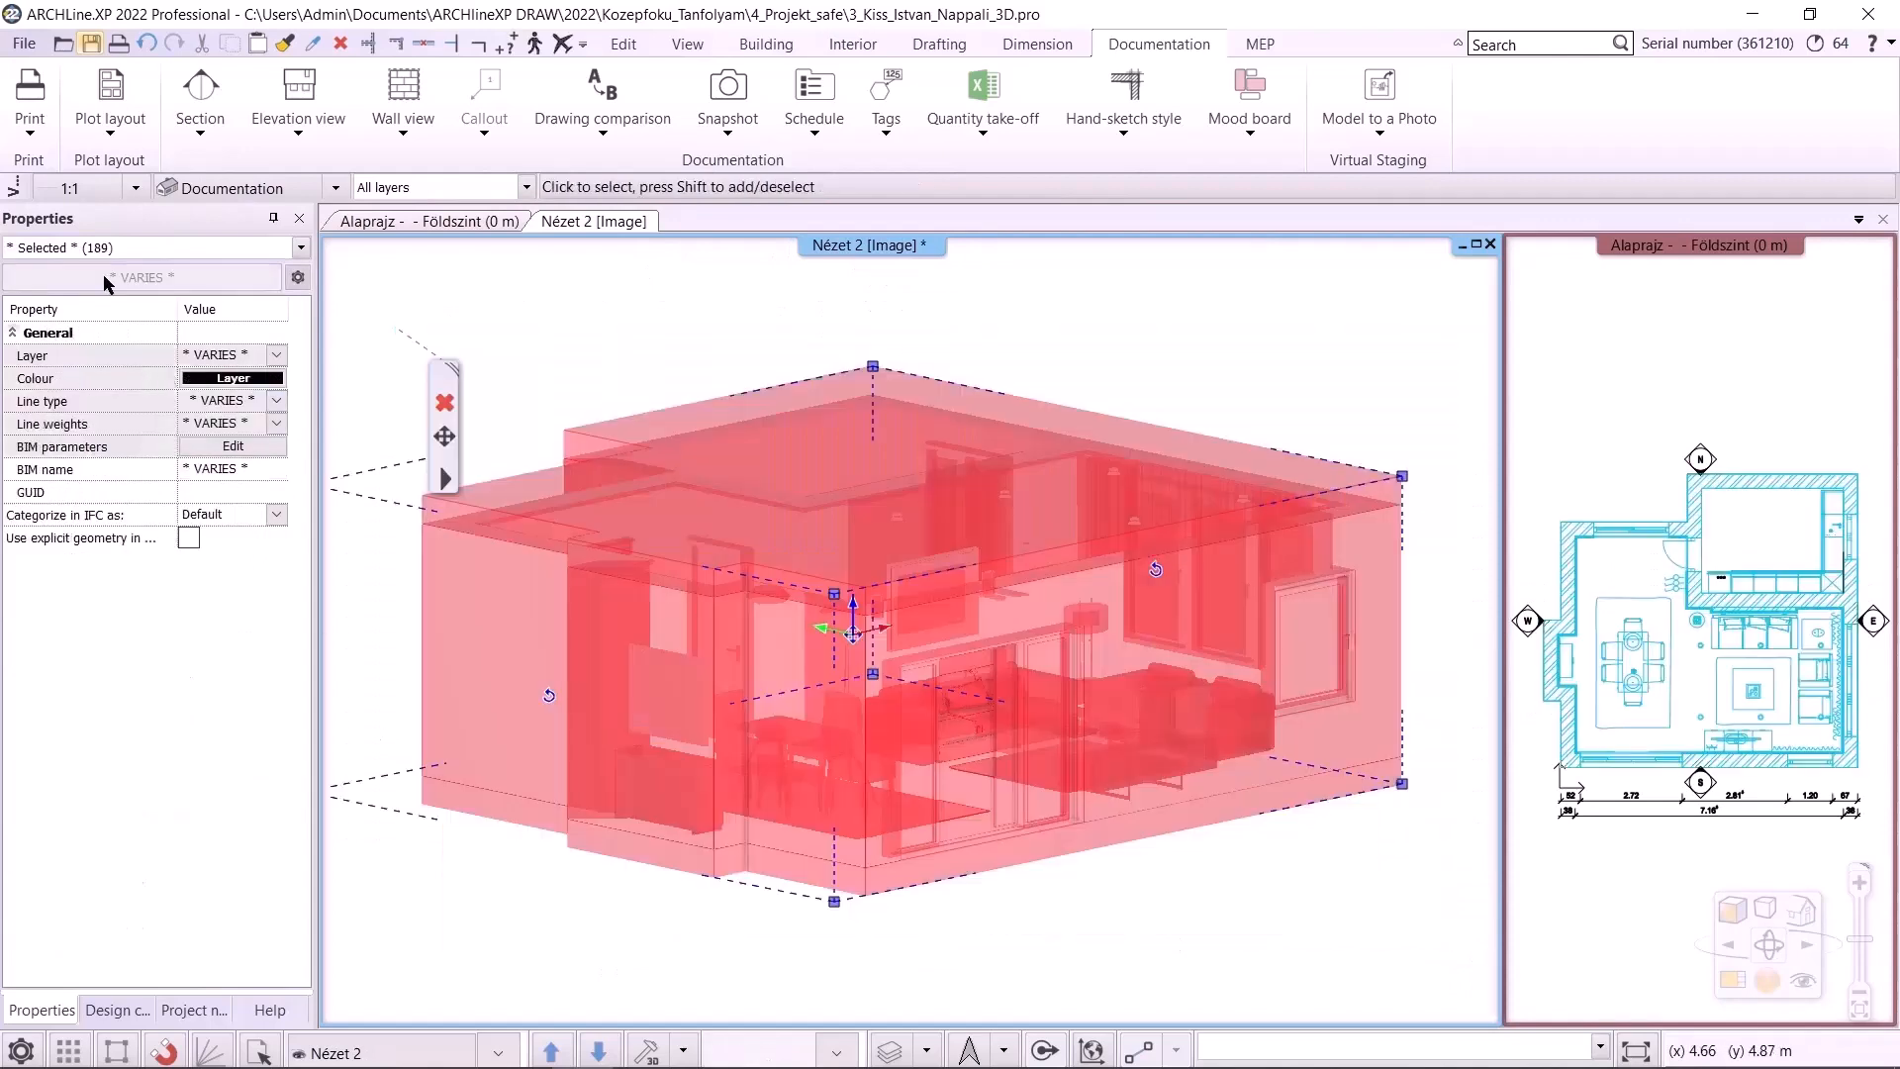
{"action": "left_click", "coordinate": [99, 248]}
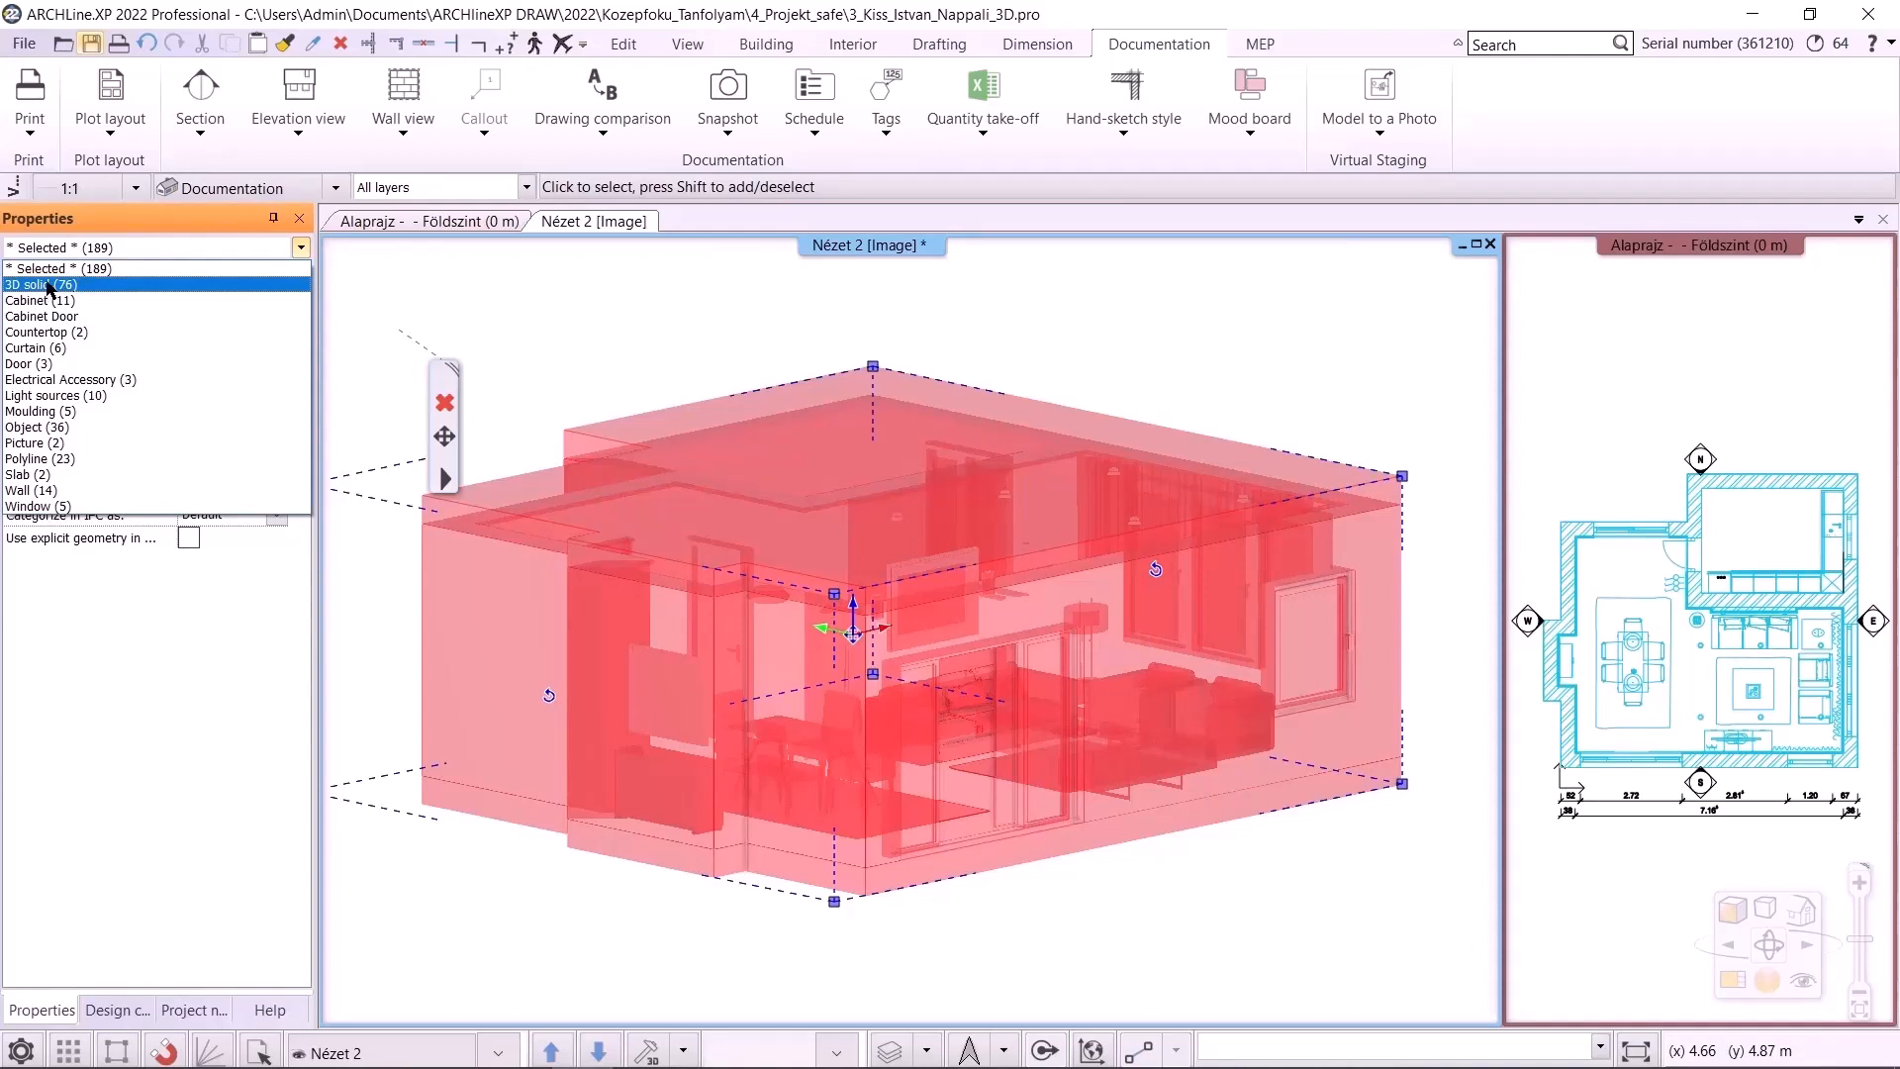
{"action": "left_click", "coordinate": [47, 285]}
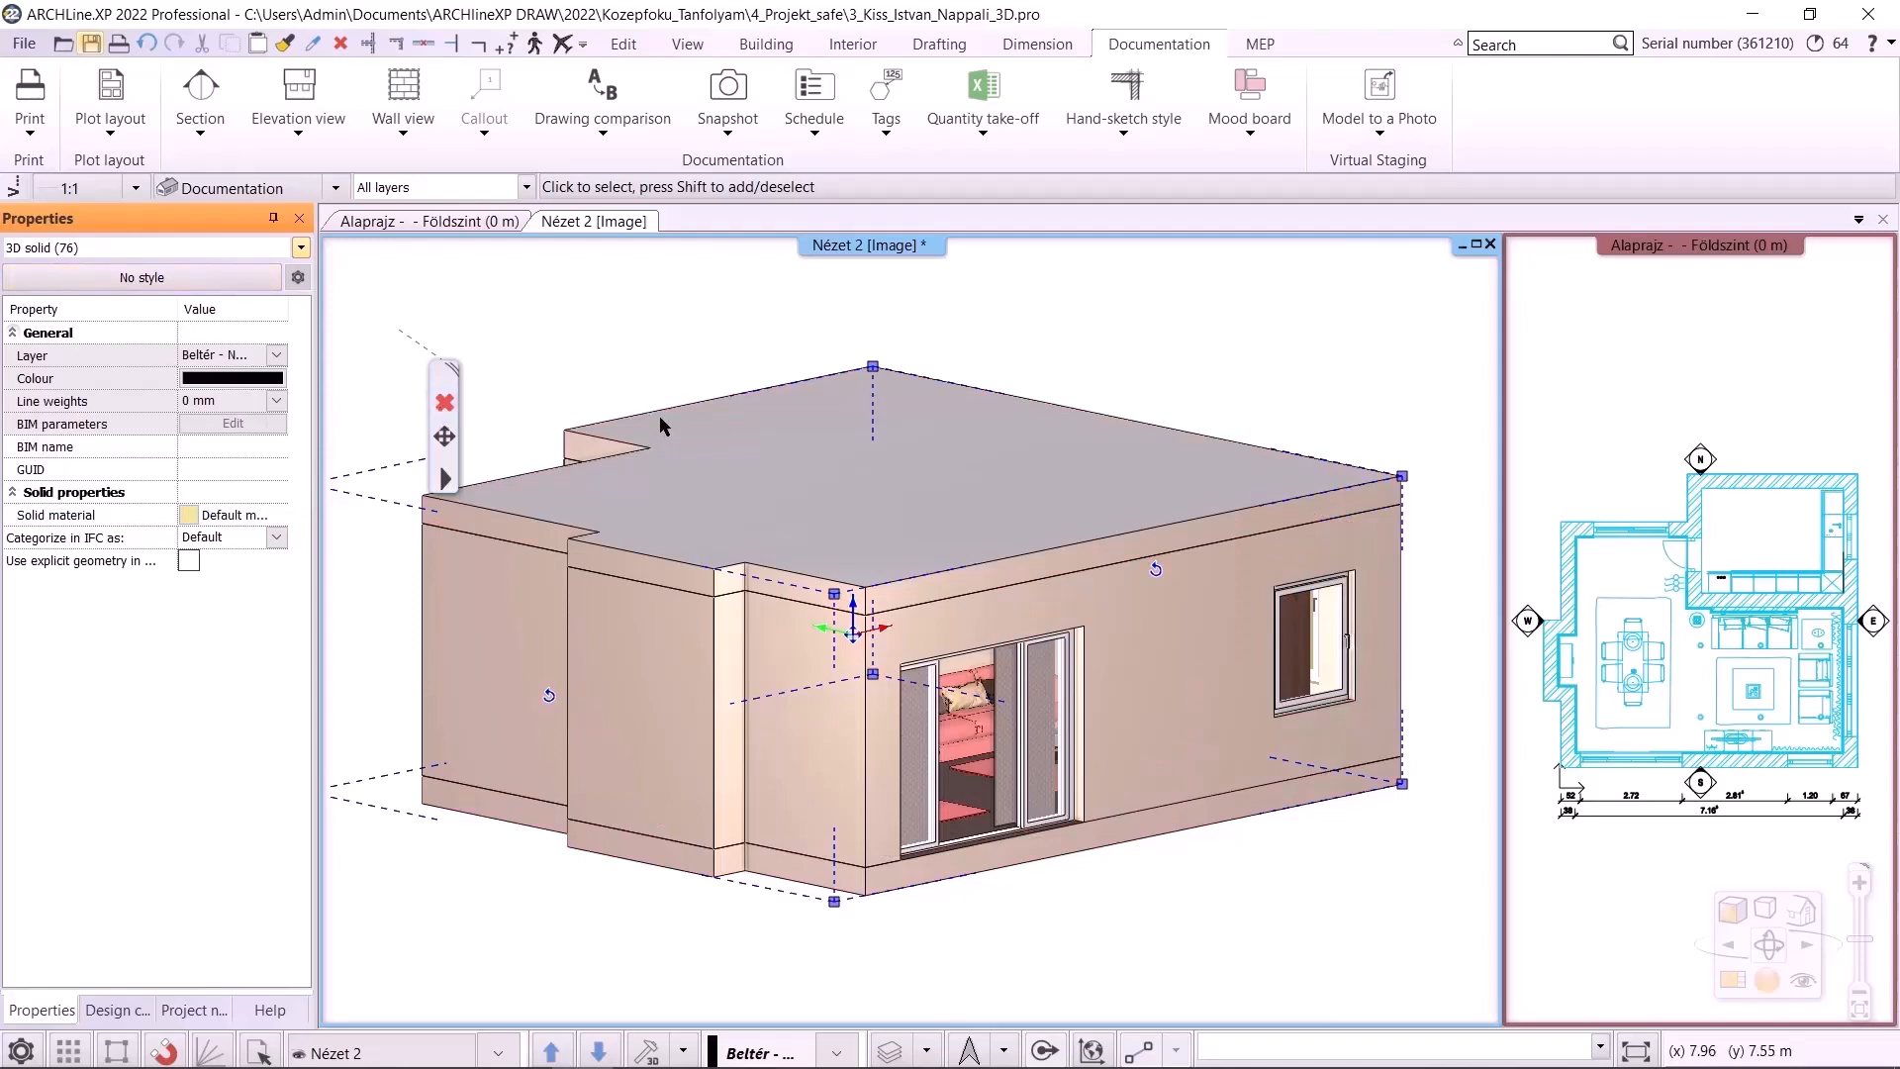
{"action": "left_click", "coordinate": [1152, 324]}
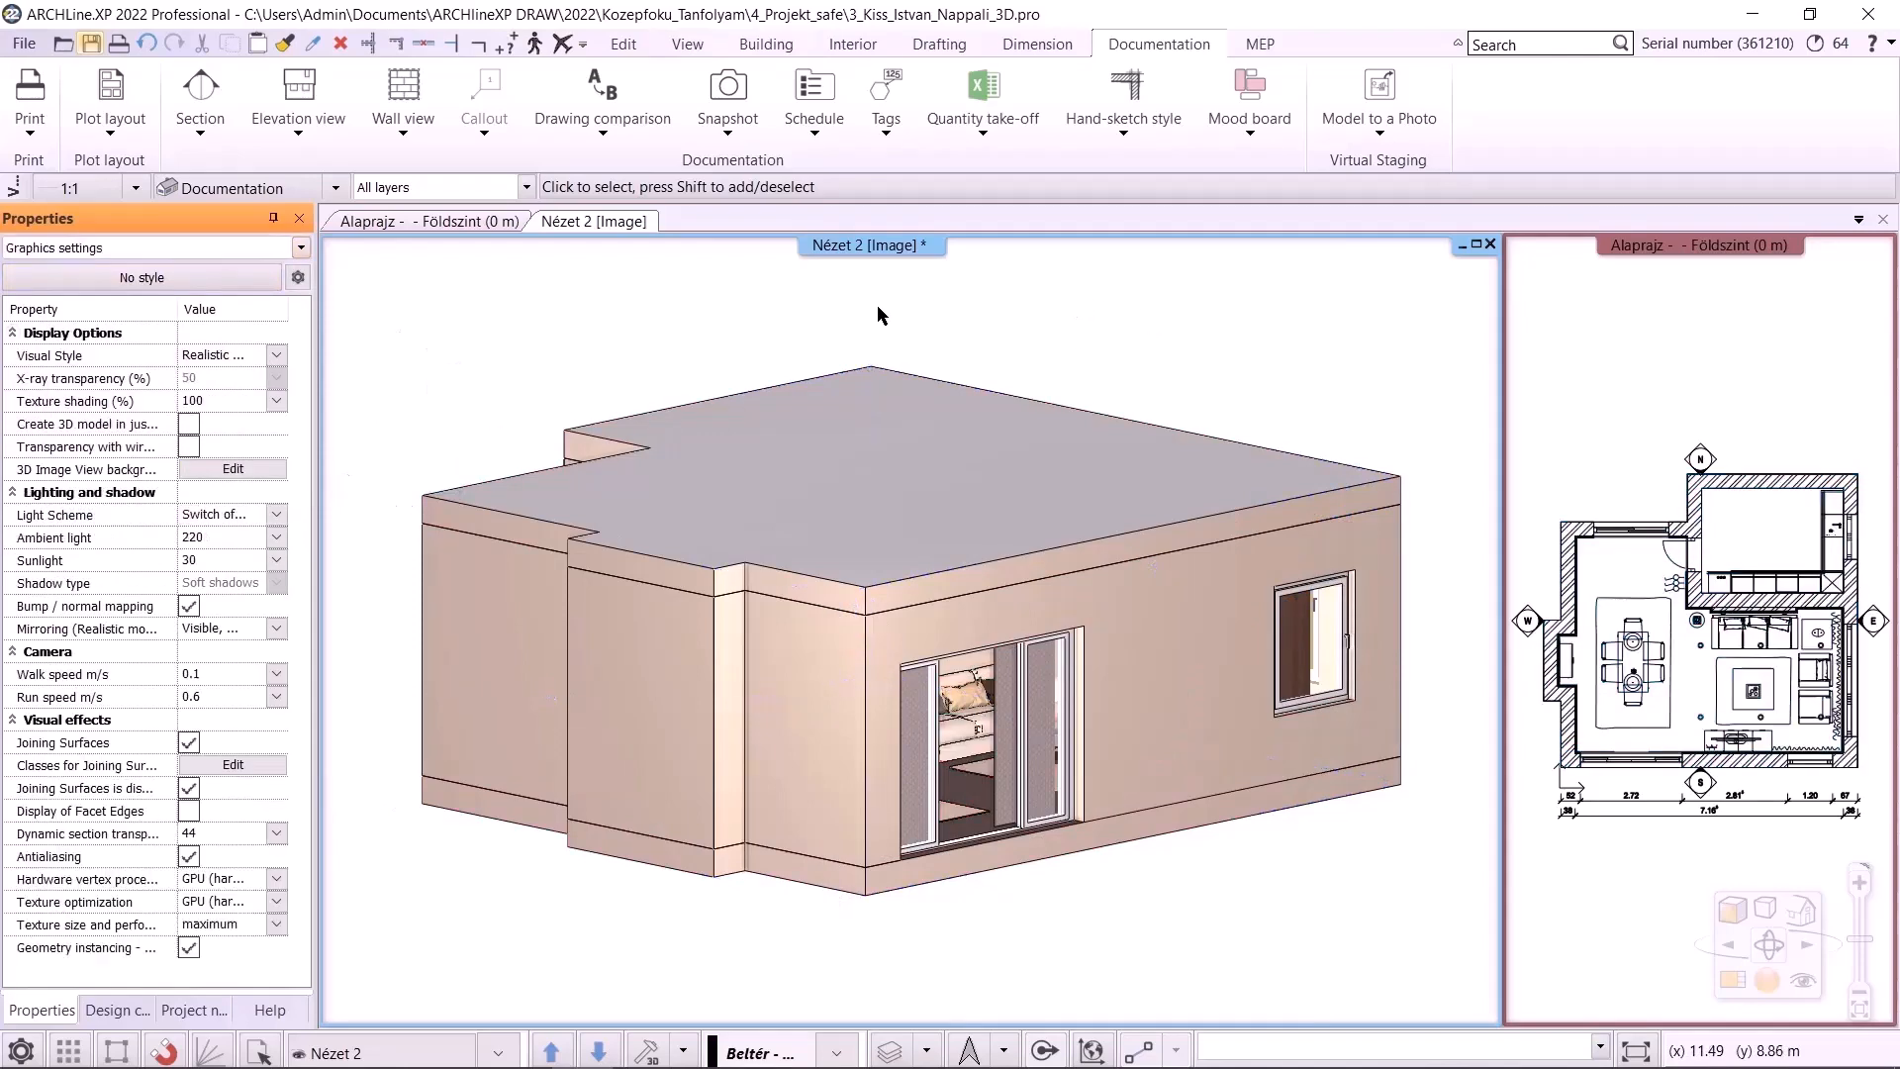
Create a cut-away 3D view by drawing a small rectangle below the floor plan
{"action": "left_click", "coordinate": [465, 223]}
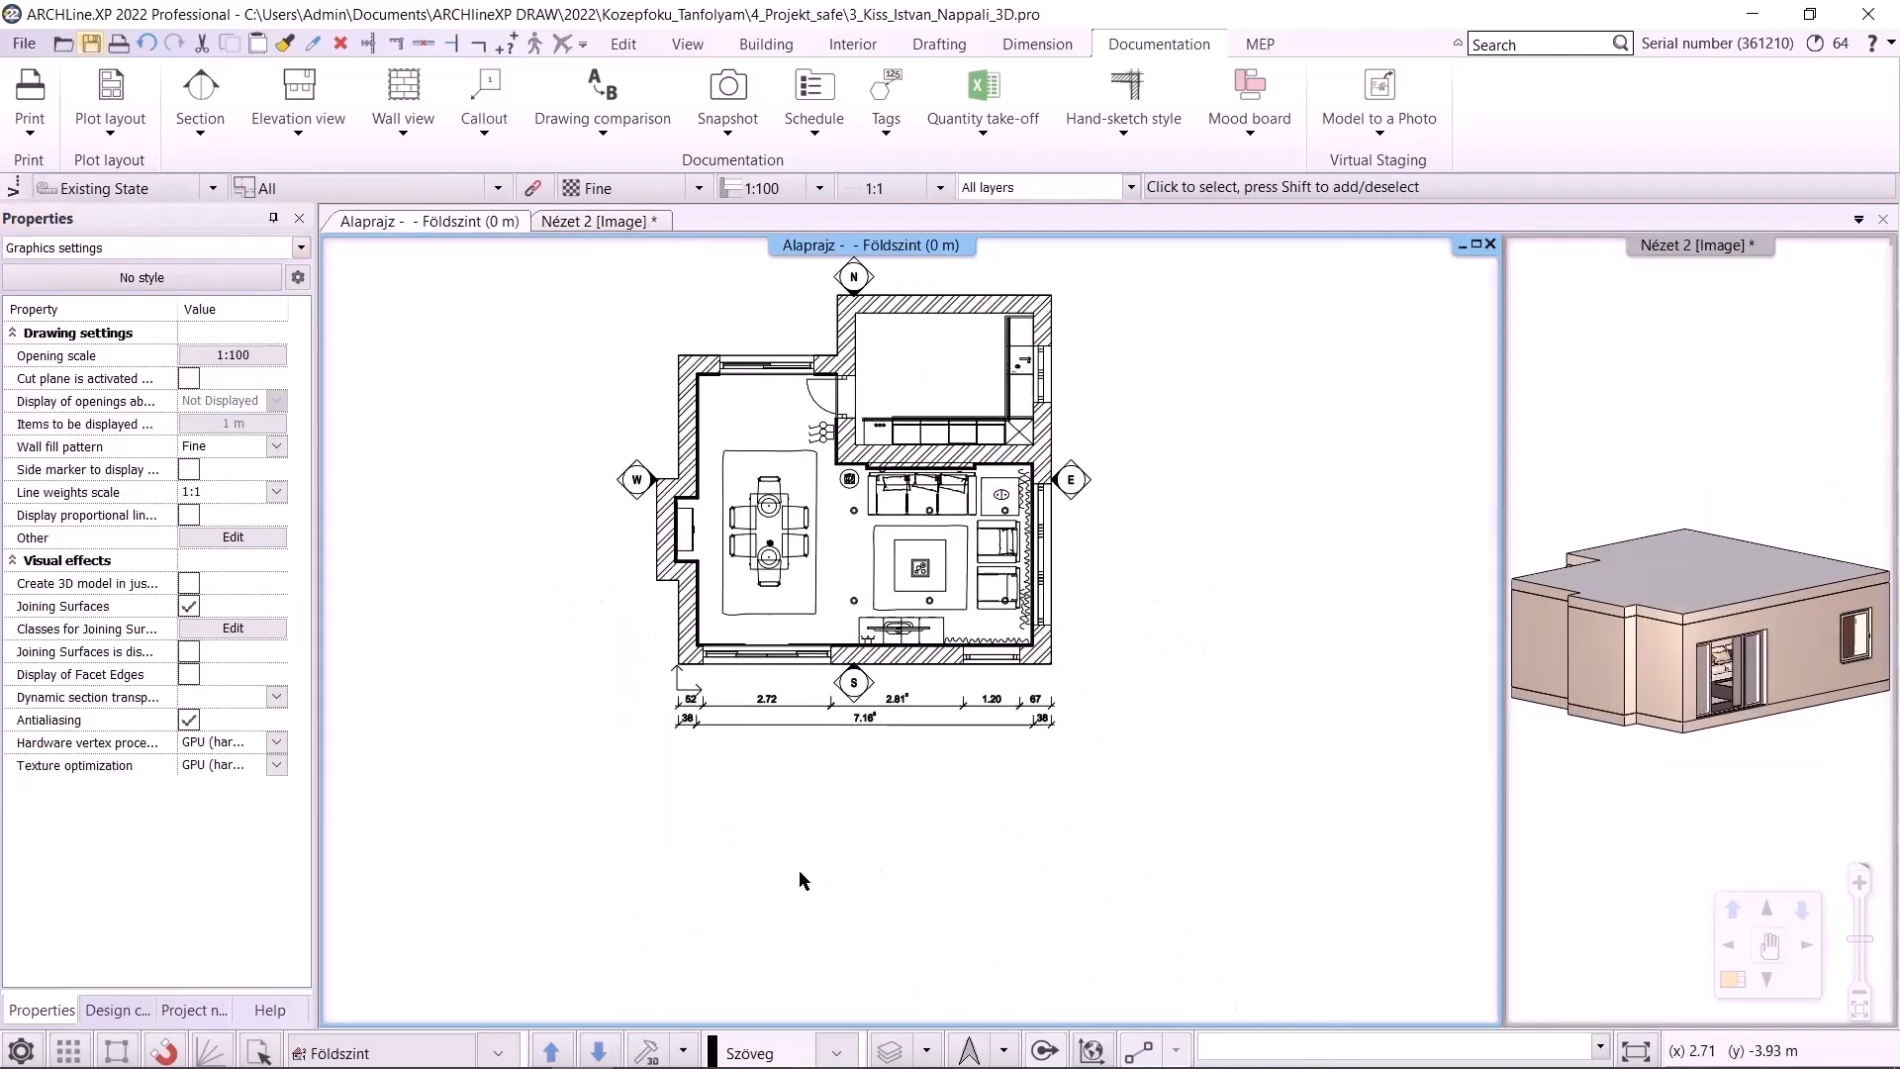
{"action": "left_click", "coordinate": [683, 1051]}
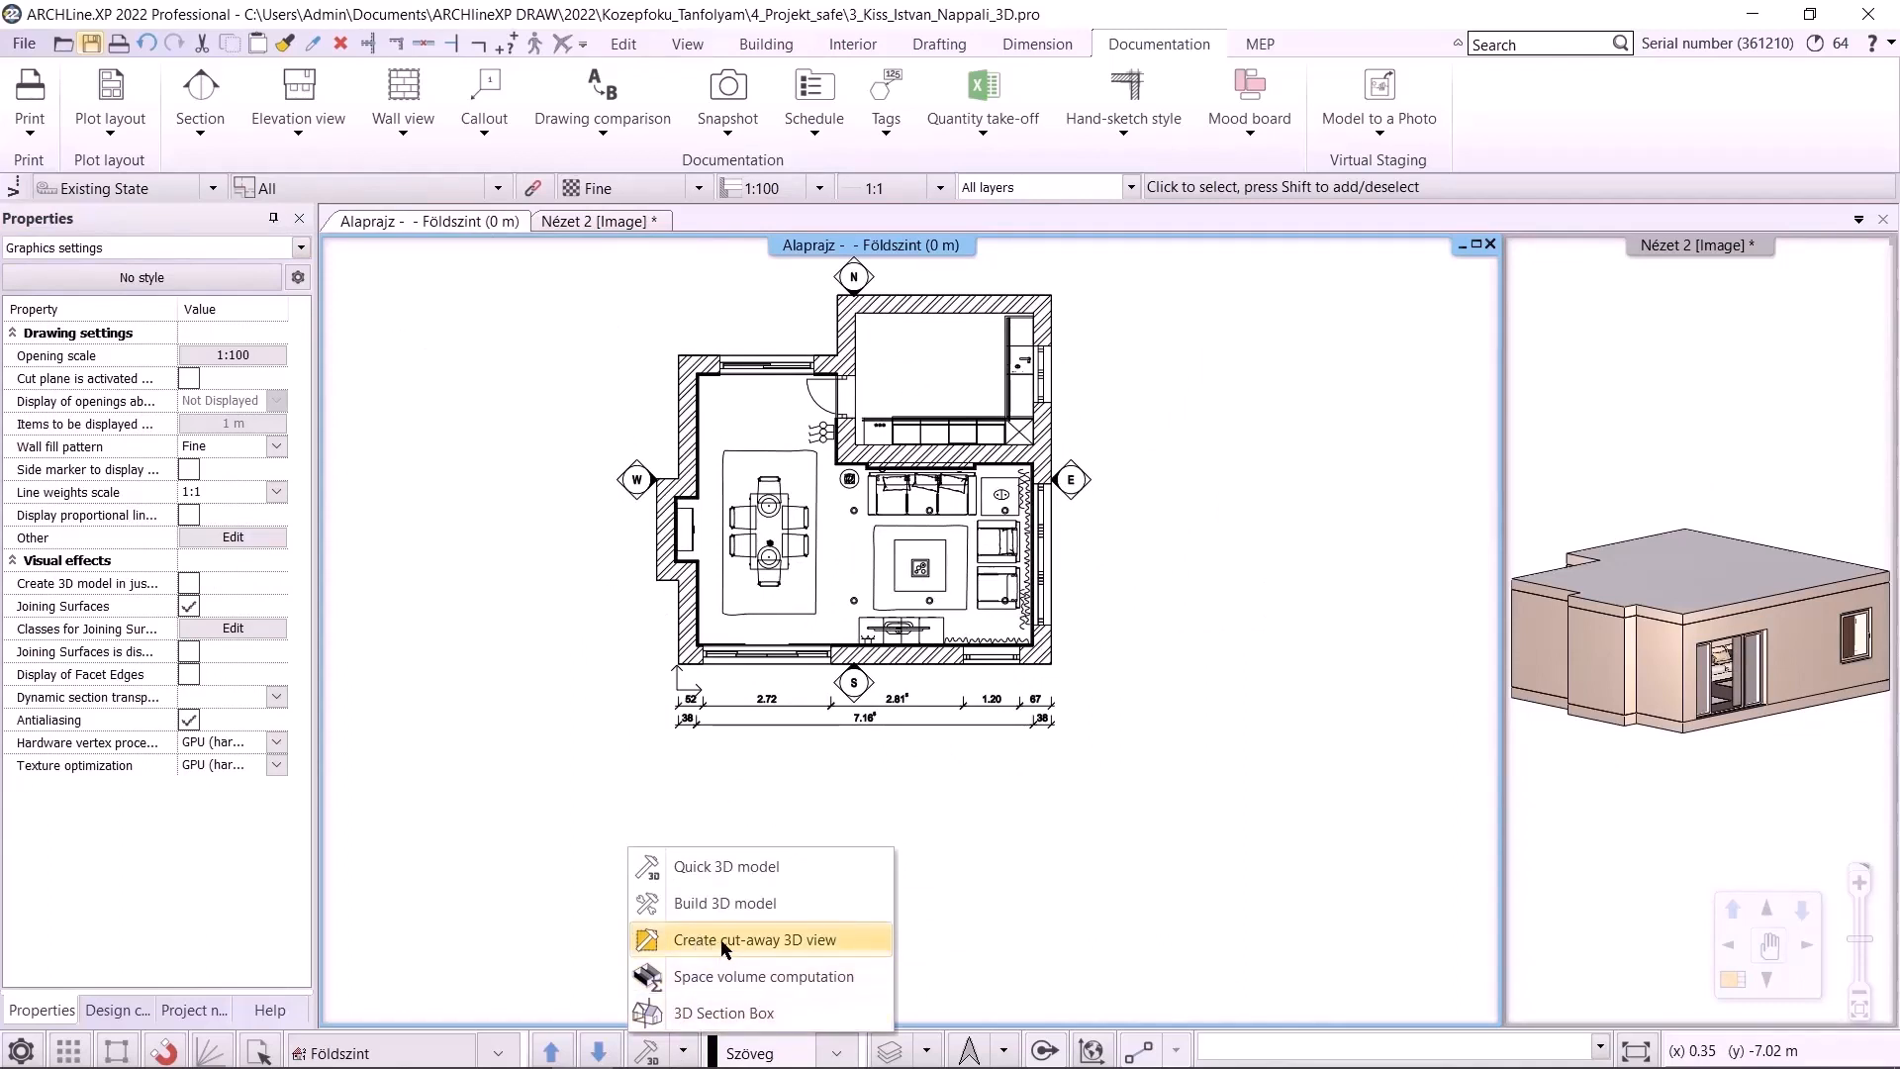
{"action": "left_click", "coordinate": [722, 940]}
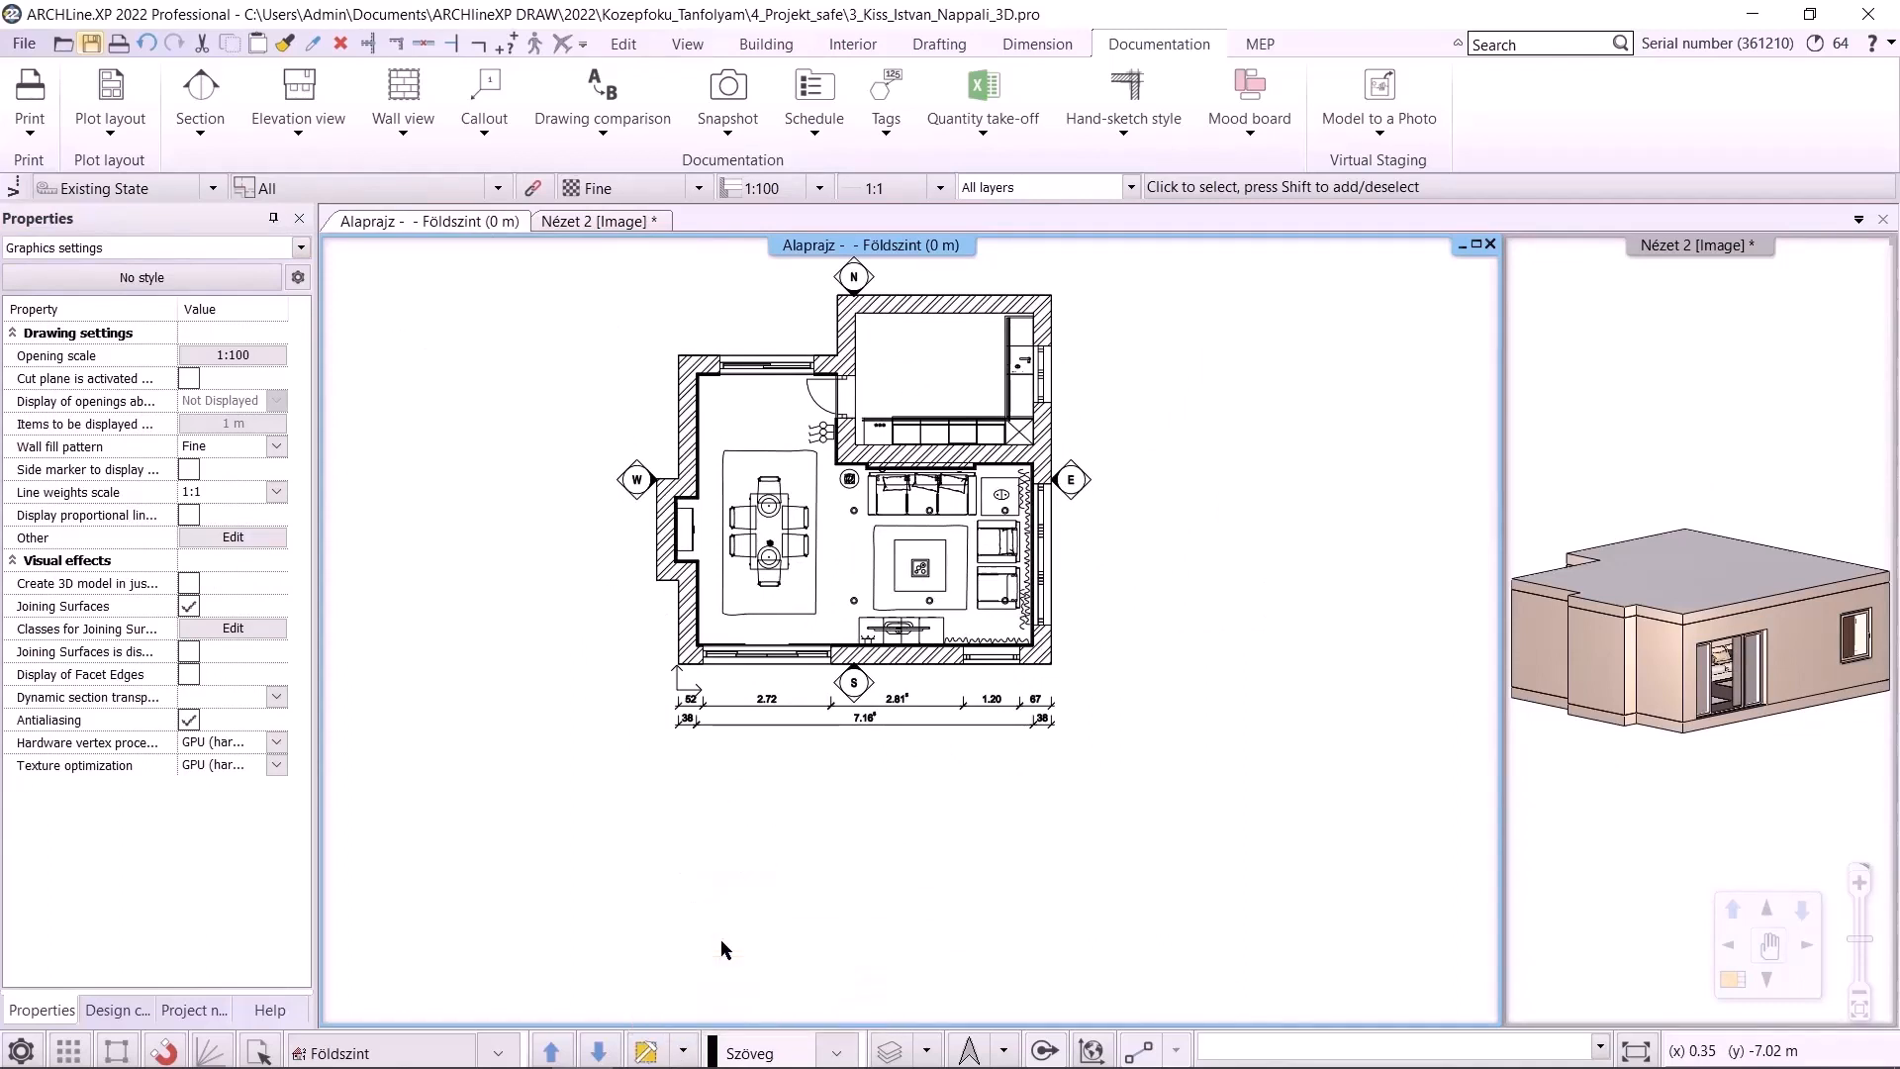
{"action": "left_click", "coordinate": [871, 900]}
{"action": "left_click", "coordinate": [830, 938]}
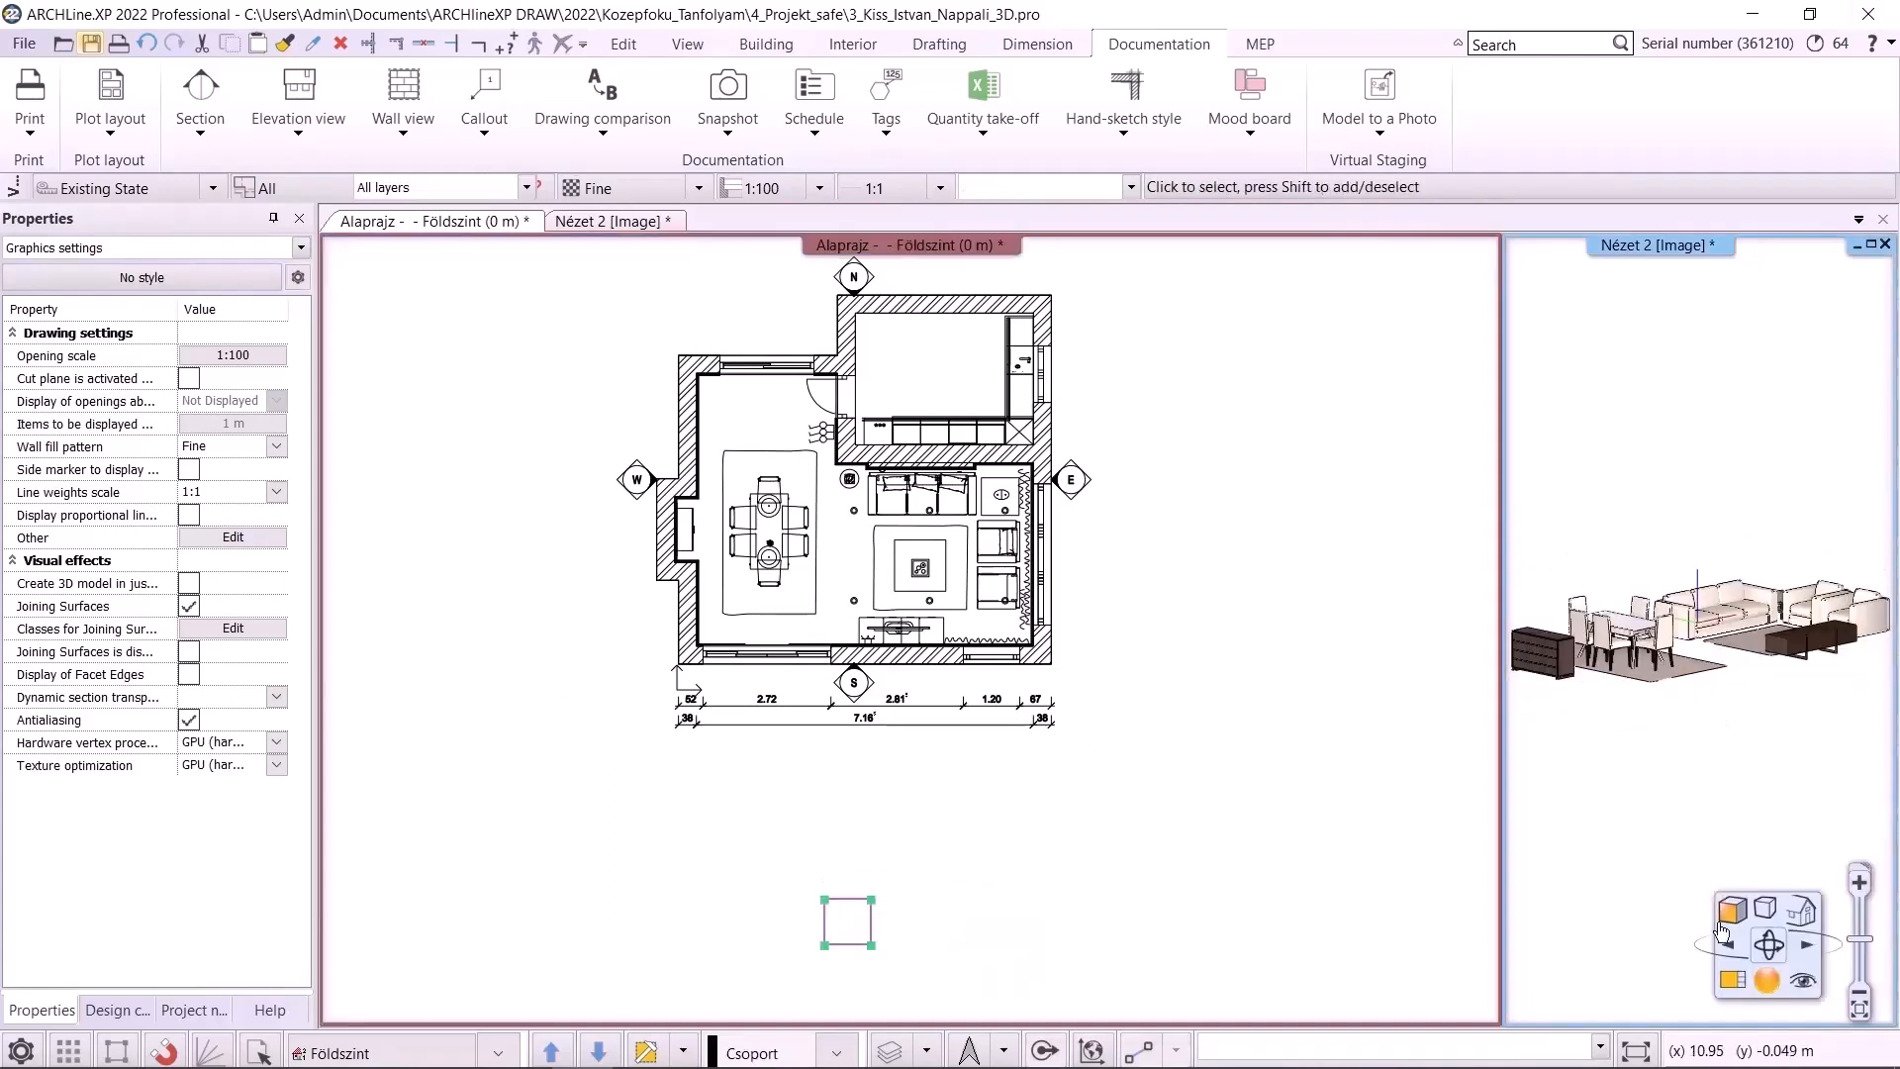
Window-select the furniture in the cut-away 3D view and delete it
{"action": "left_click", "coordinate": [1732, 980]}
{"action": "scroll", "coordinate": [920, 618], "scroll_direction": "down", "scroll_amount": 4}
{"action": "left_click", "coordinate": [532, 415]}
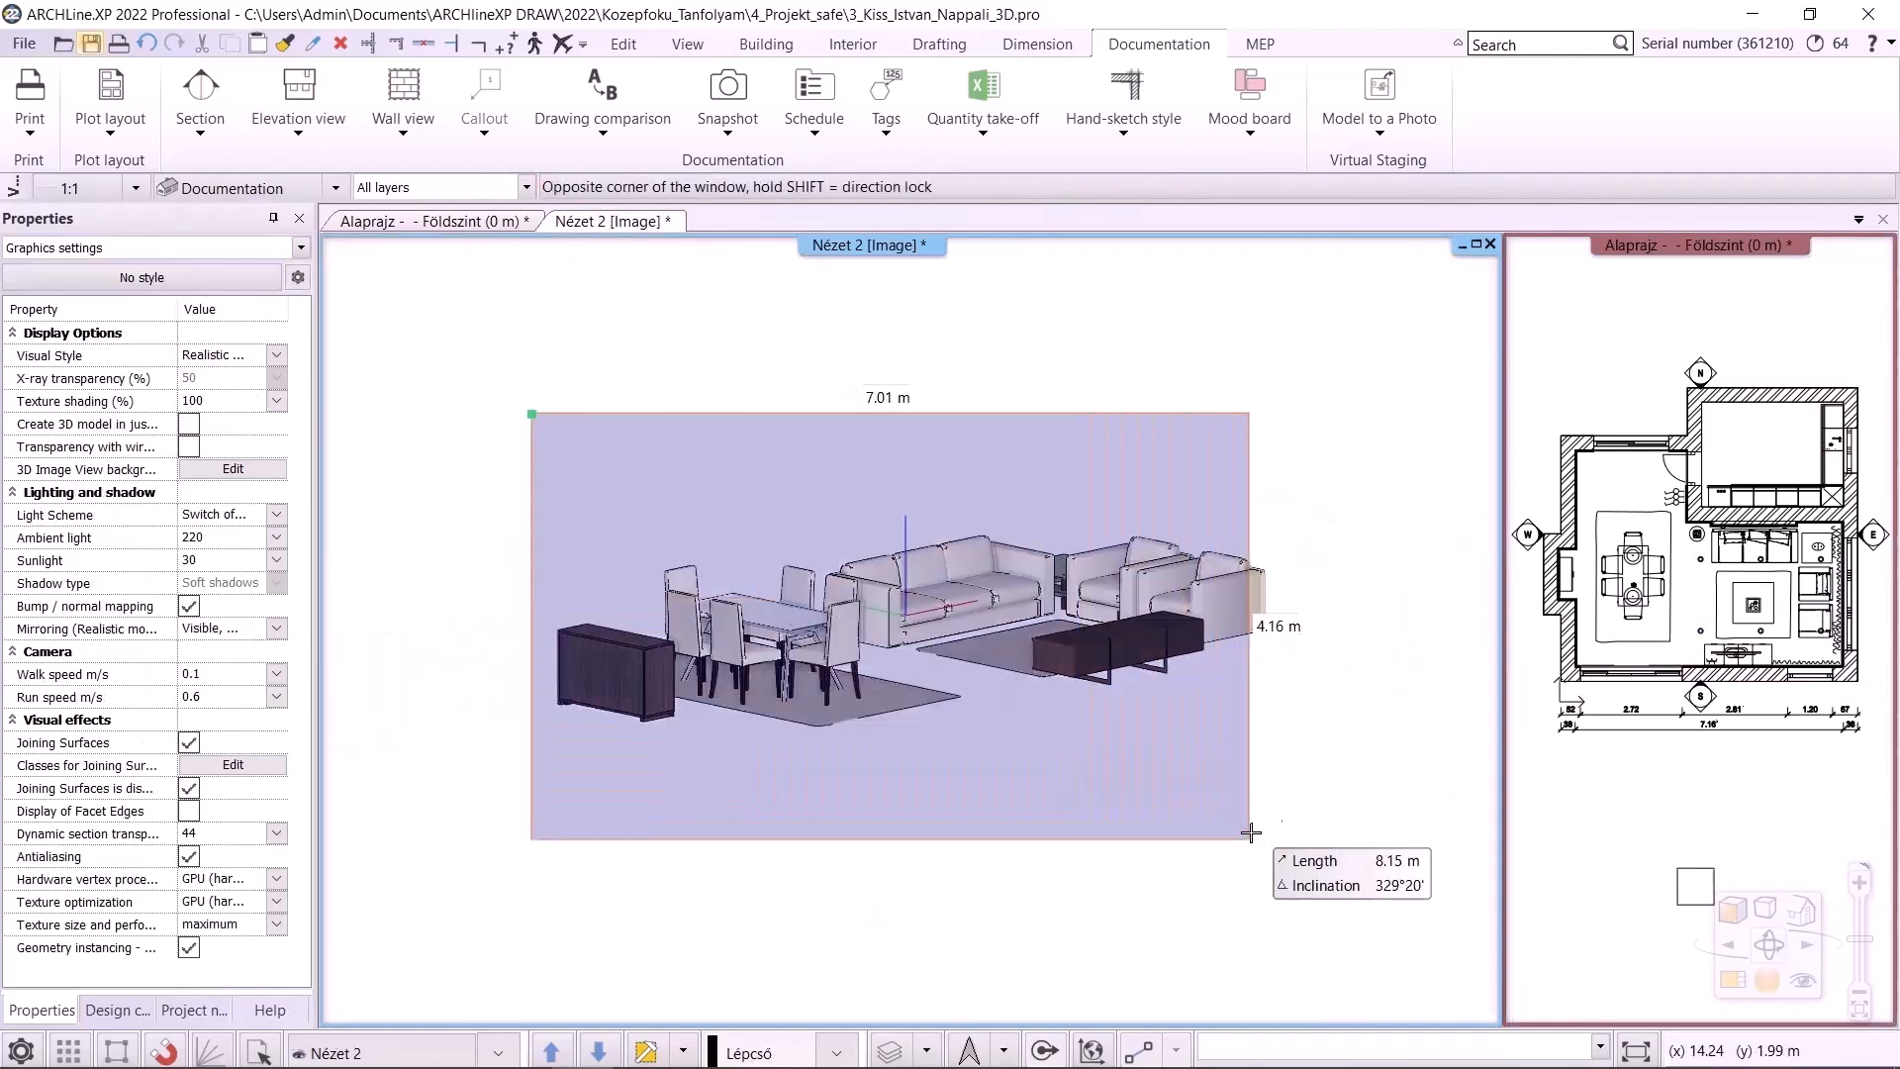
{"action": "left_click", "coordinate": [1250, 833]}
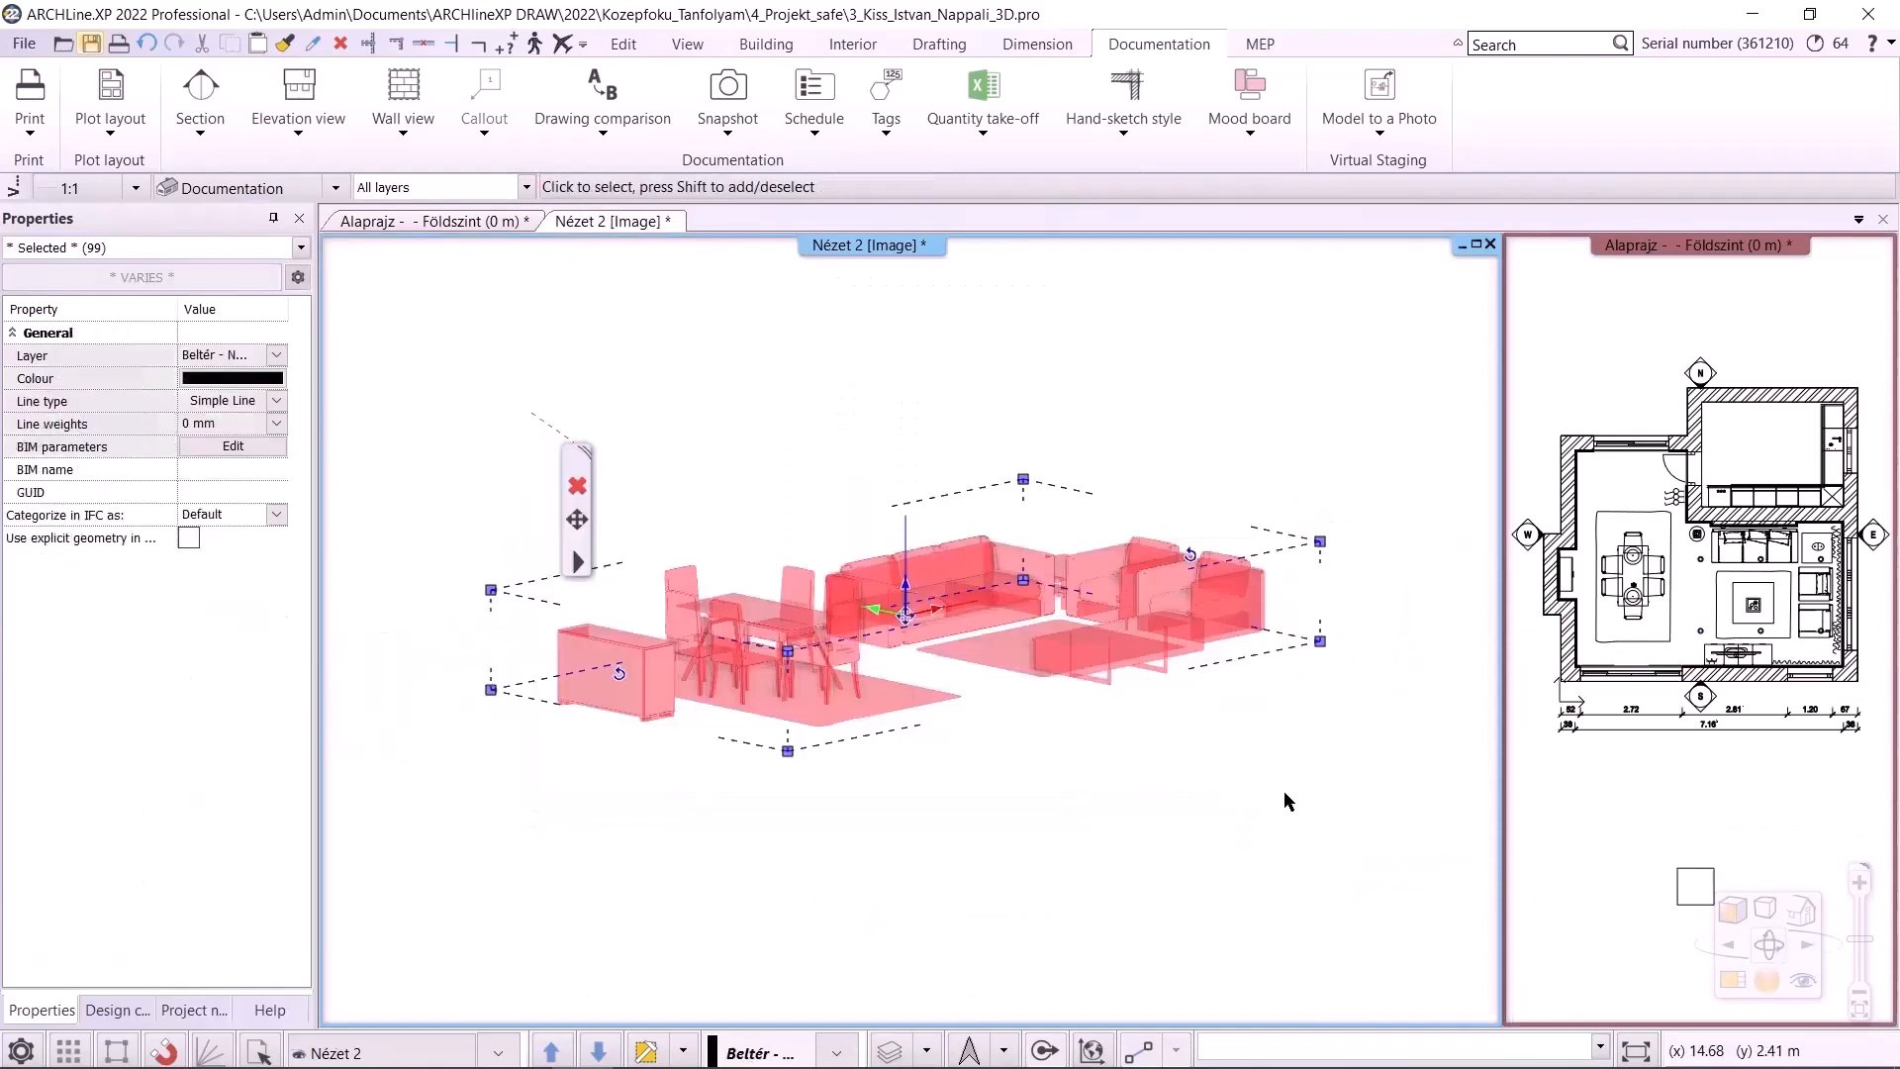
{"action": "left_click", "coordinate": [583, 488]}
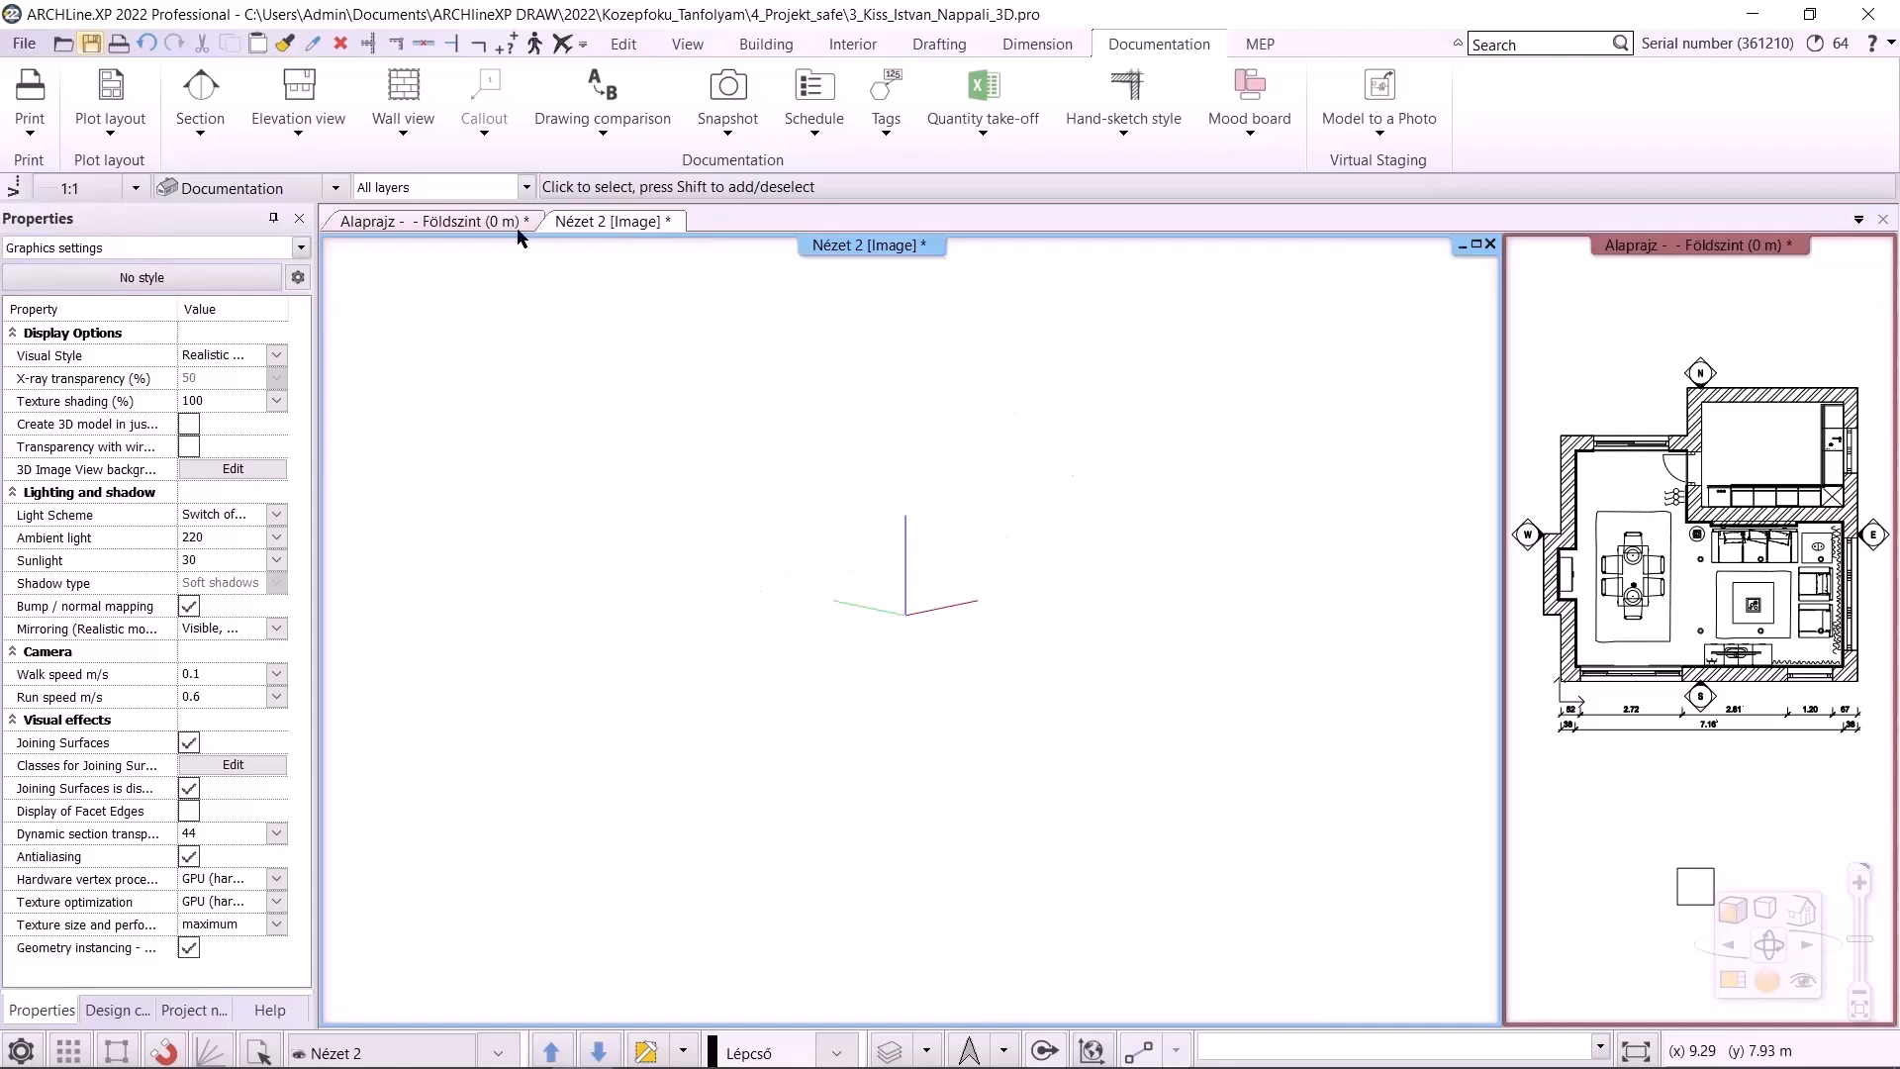
Return to the floor plan, zoom in, and regenerate the quick 3D model
{"action": "left_click", "coordinate": [459, 222]}
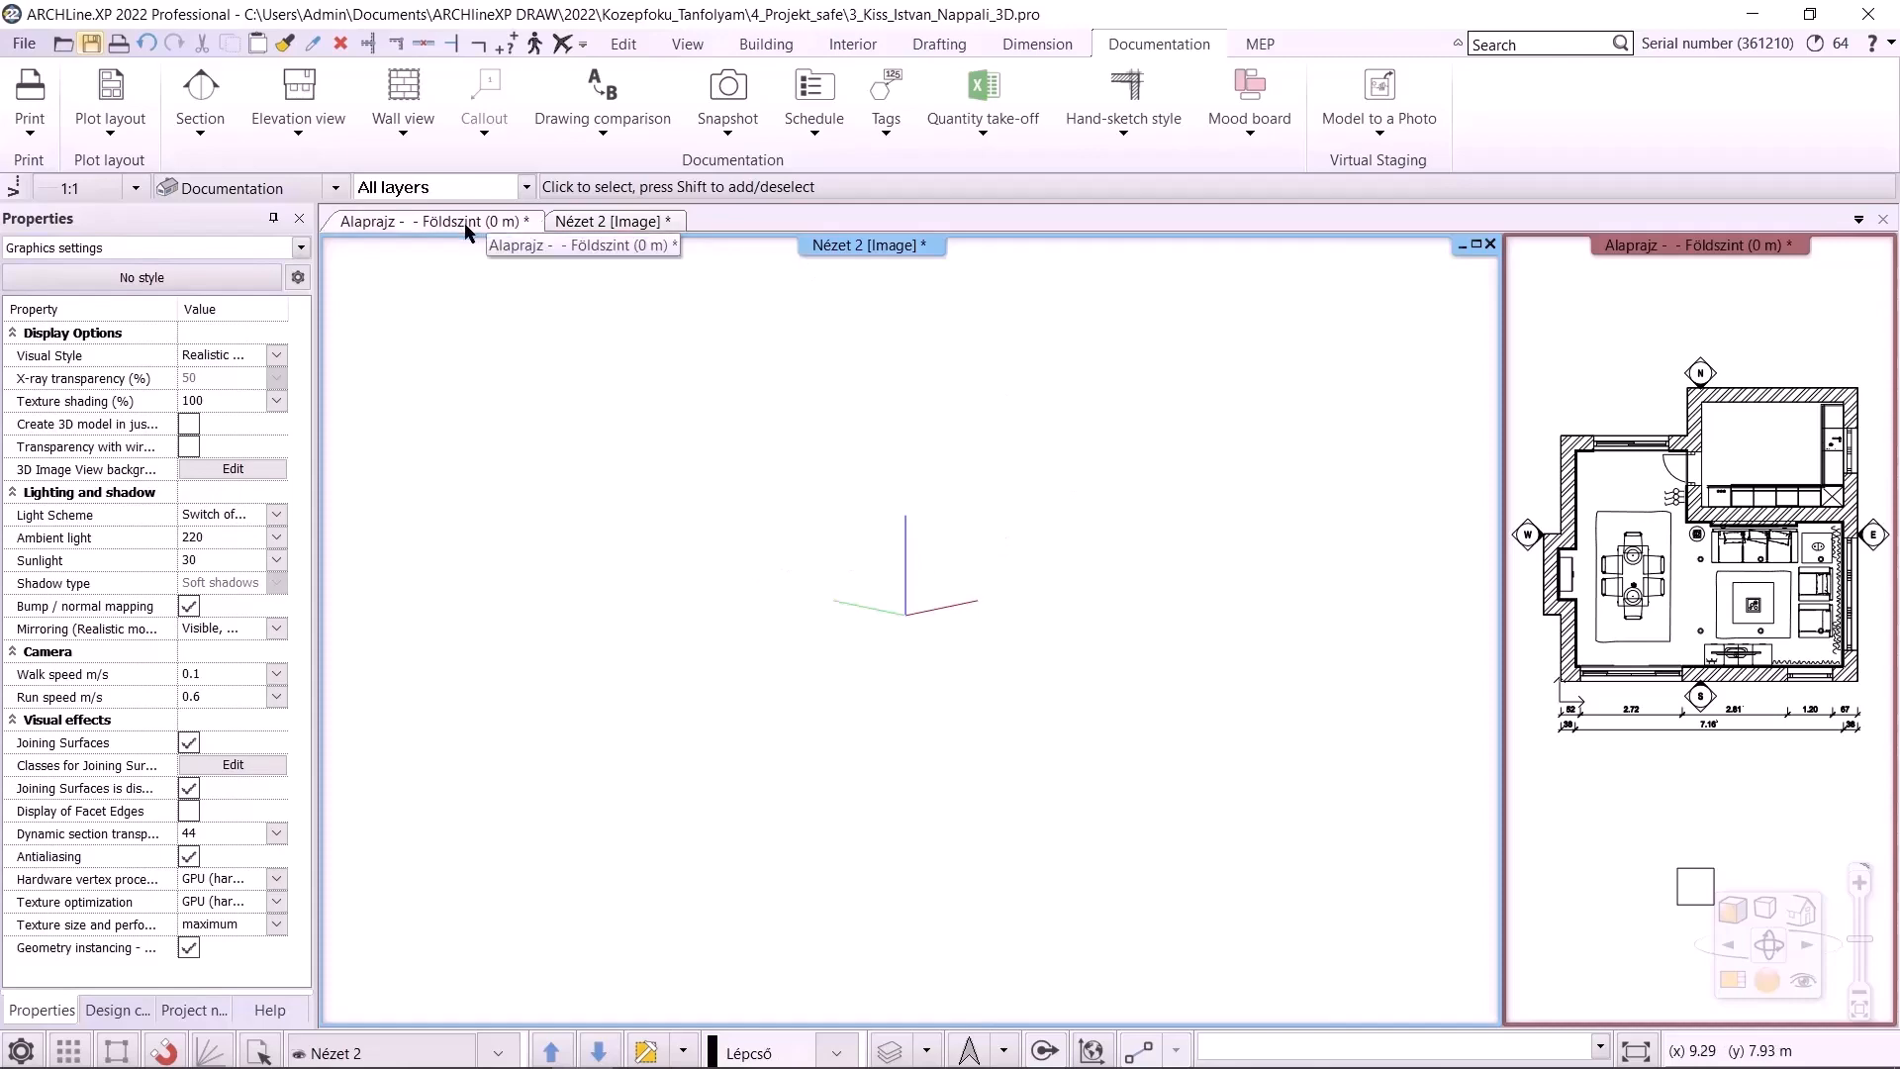
{"action": "middle_click_drag", "start_coordinate": [1057, 522], "coordinate": [1057, 555]}
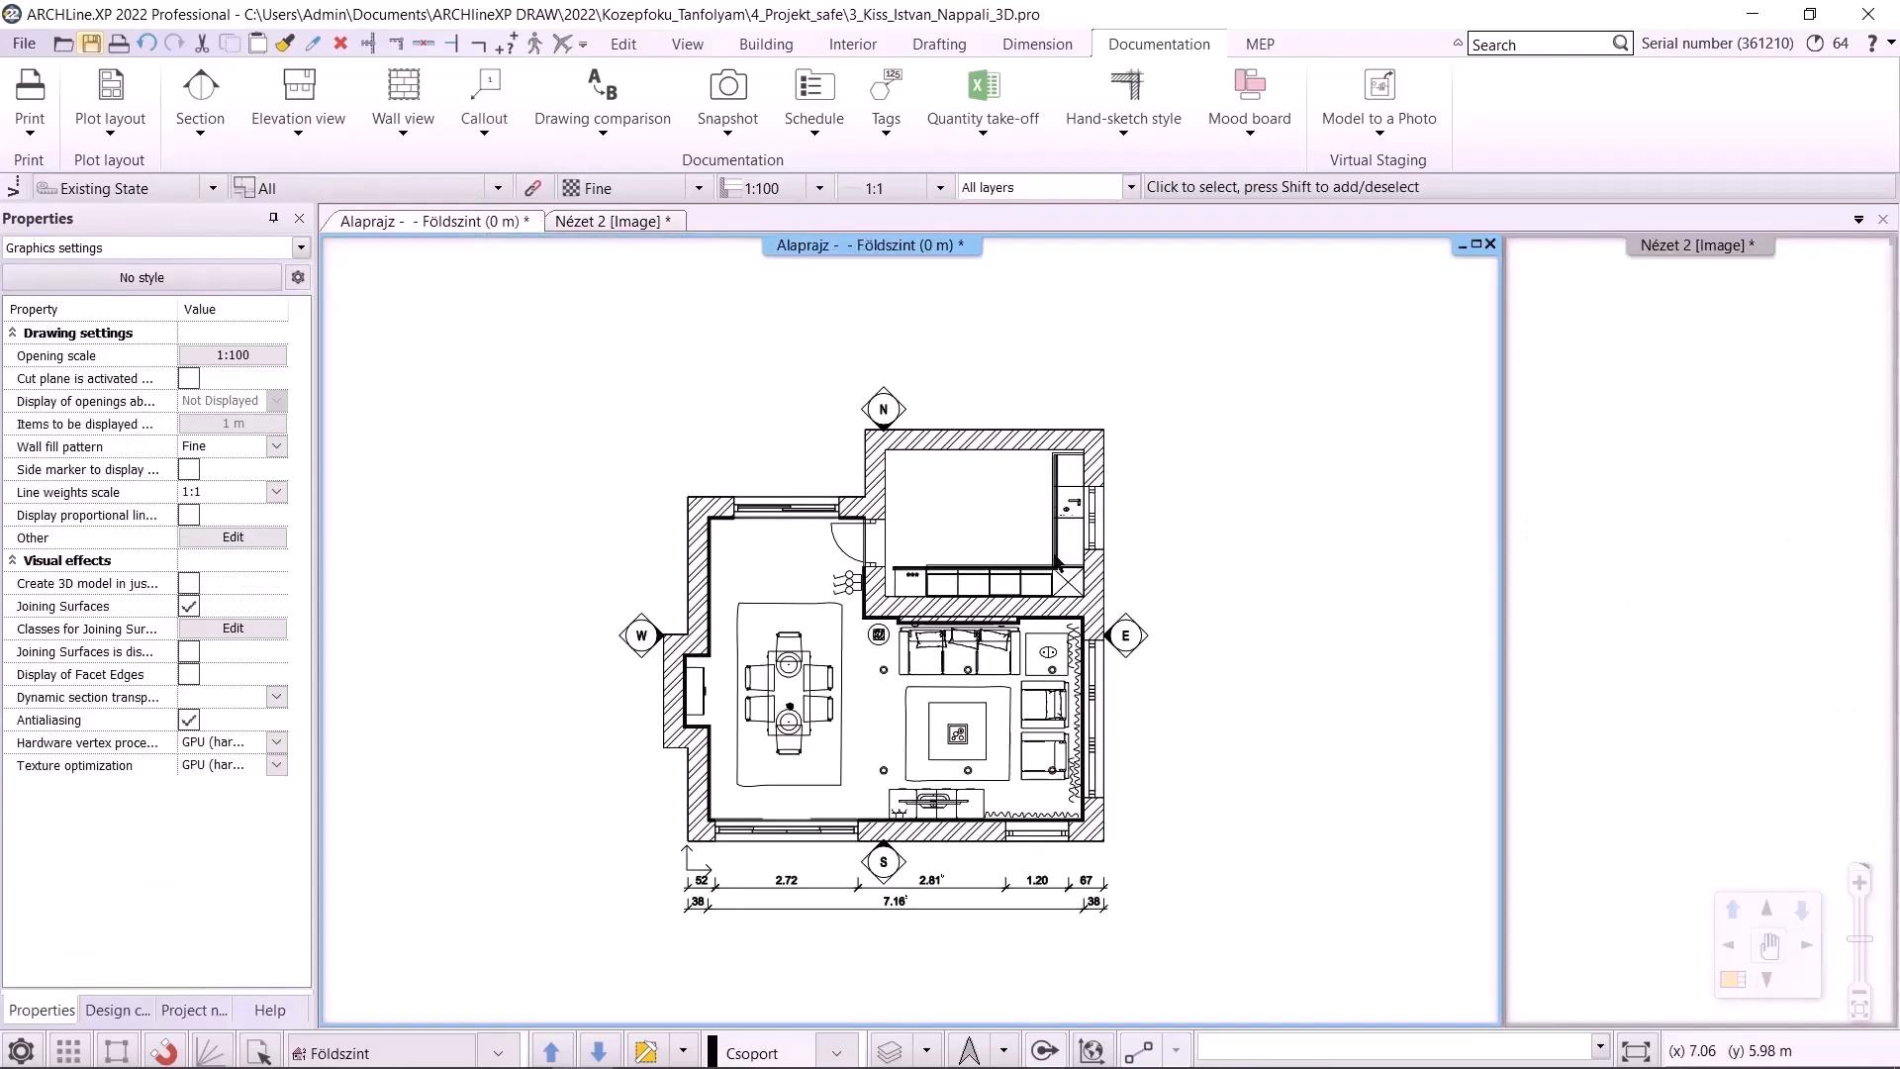
{"action": "scroll", "coordinate": [1168, 503], "scroll_direction": "up", "scroll_amount": 1}
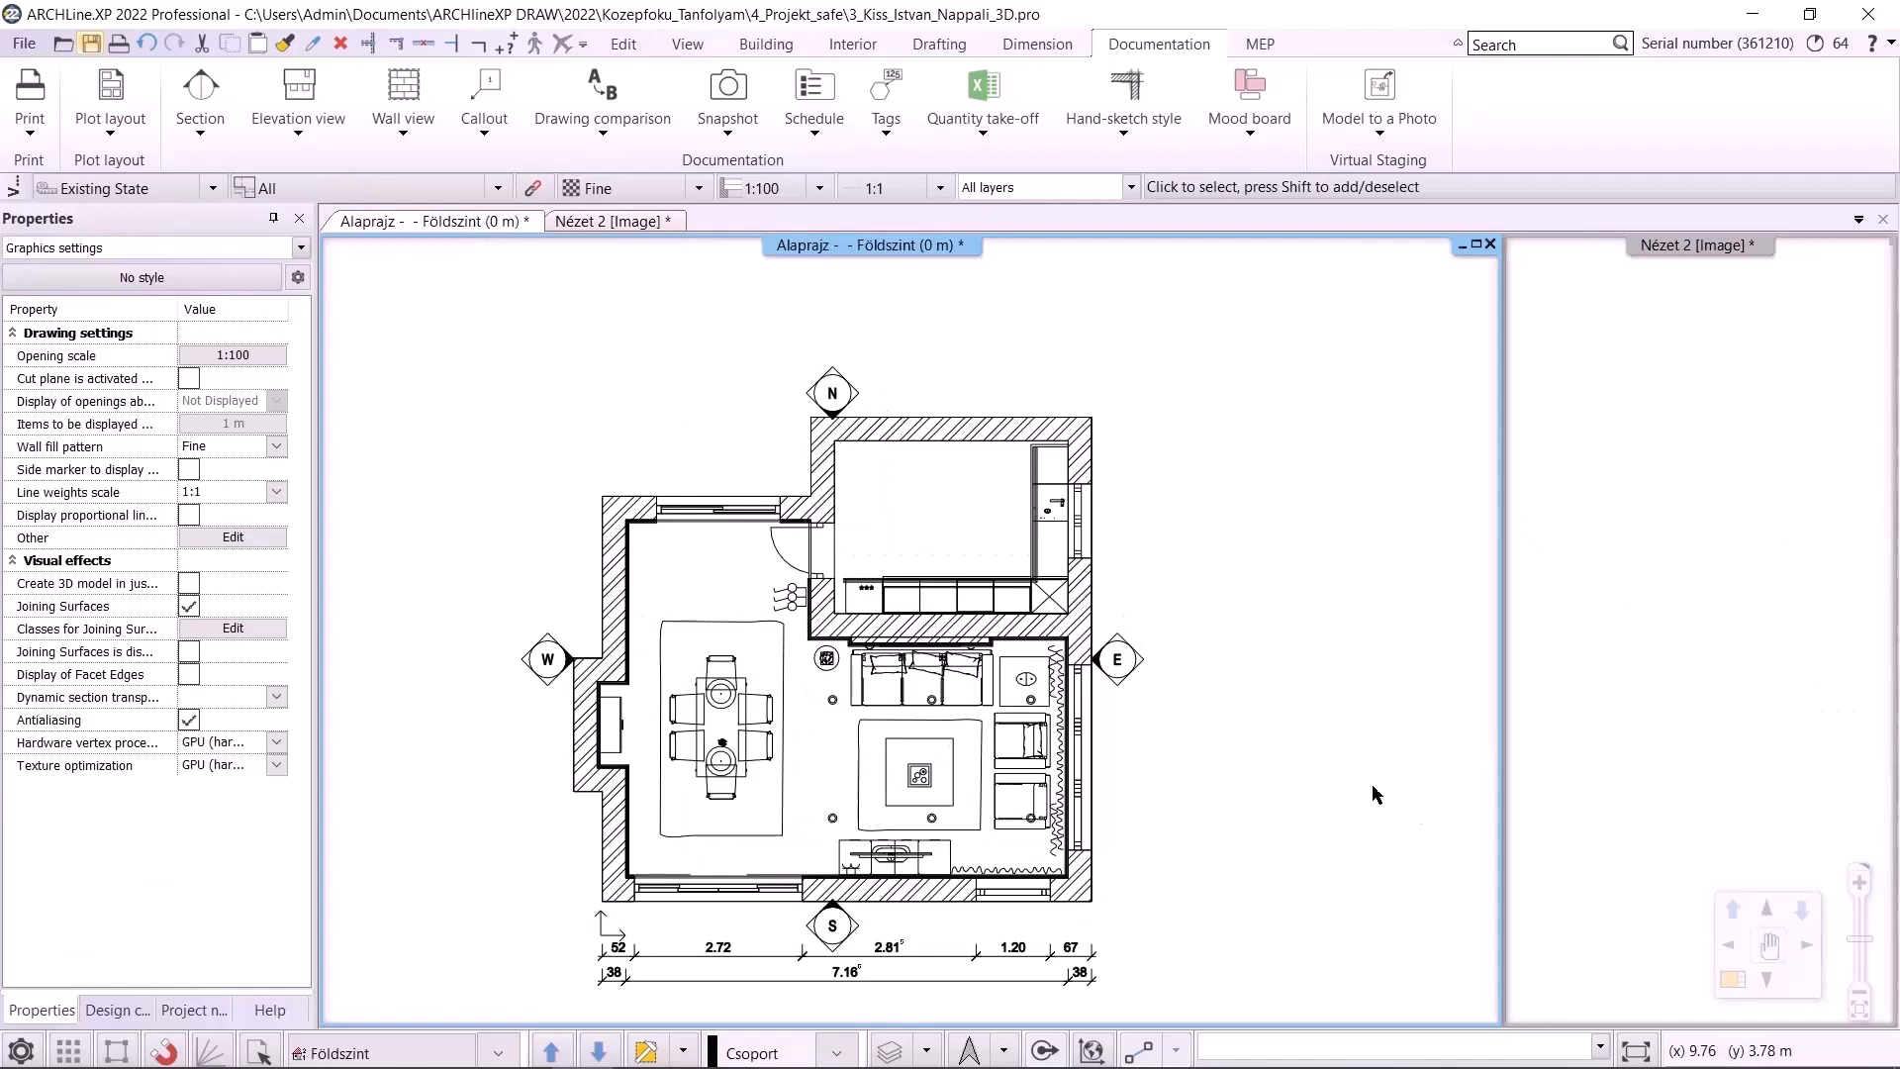
{"action": "left_click", "coordinate": [683, 1051]}
{"action": "left_click", "coordinate": [726, 868]}
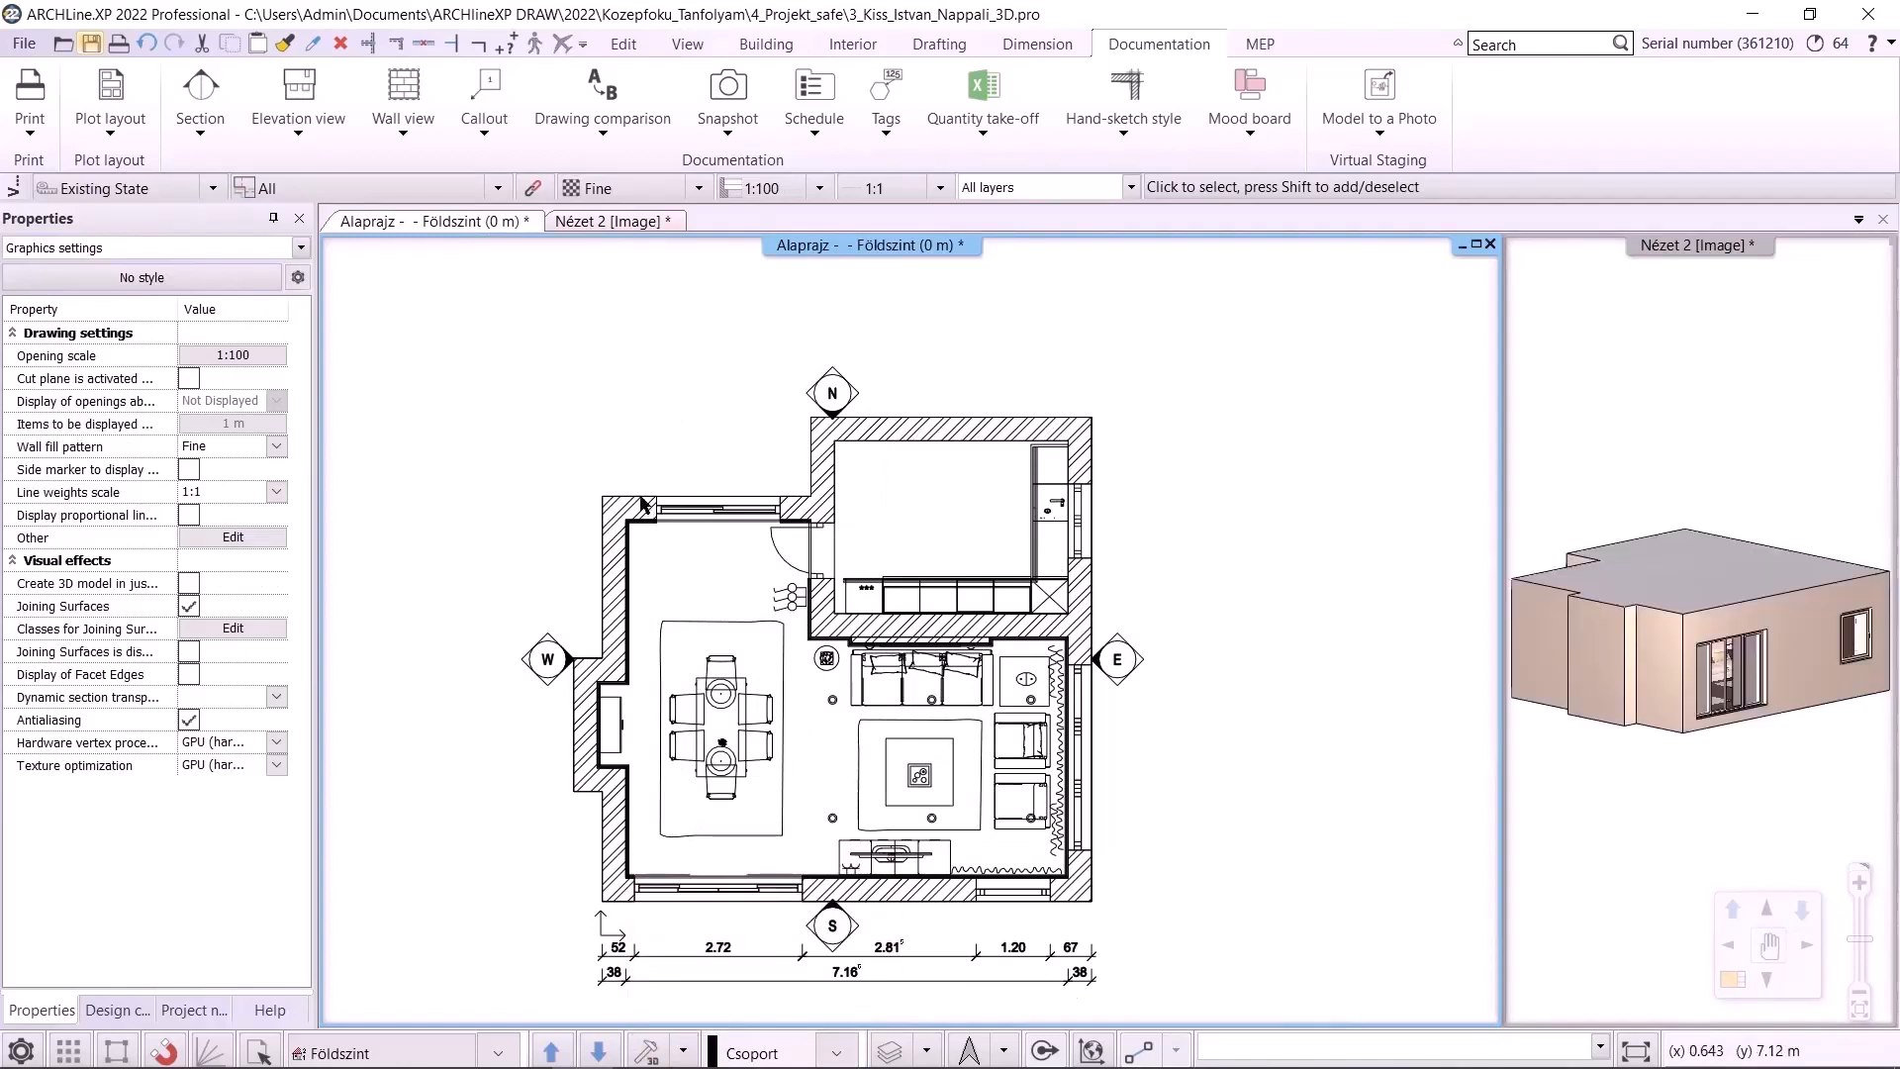
Open the 3D Warehouse with direct download and search for baccarat zenith crystal
{"action": "left_click", "coordinate": [852, 44]}
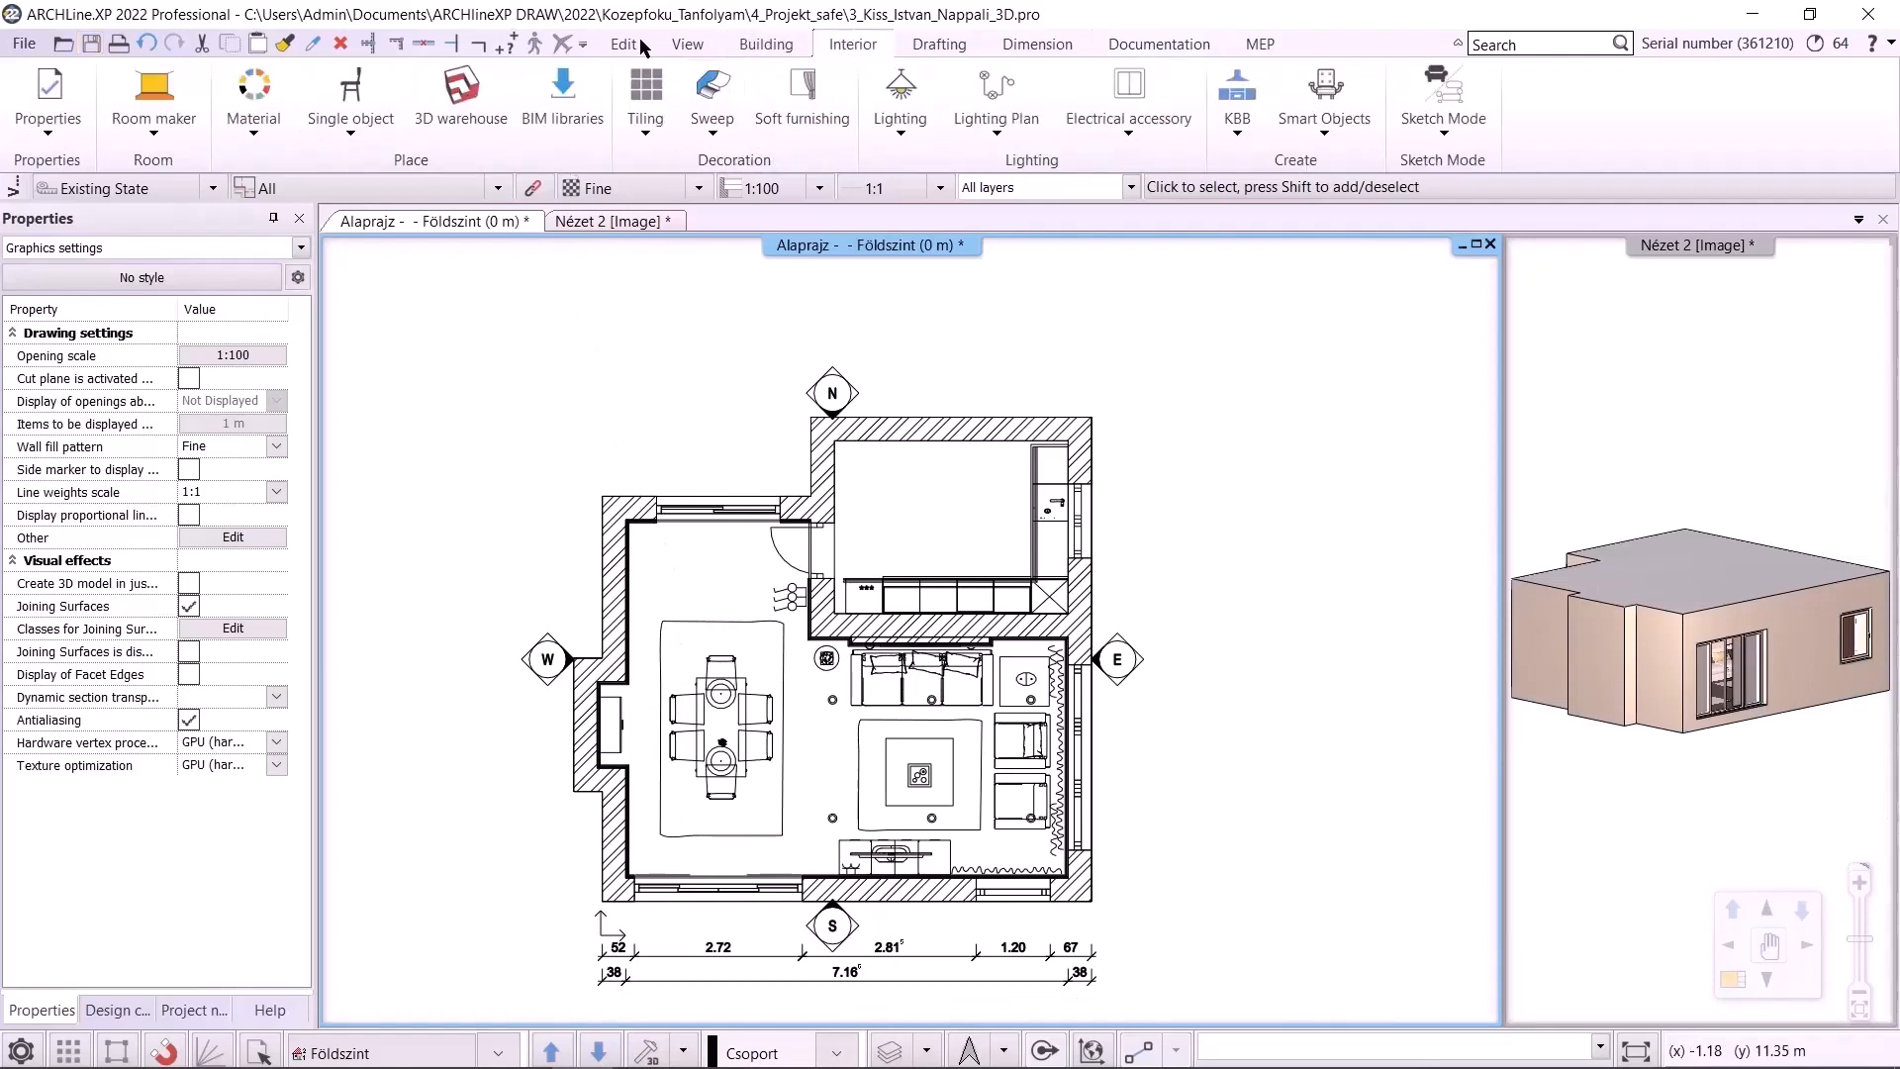
{"action": "left_click", "coordinate": [460, 99]}
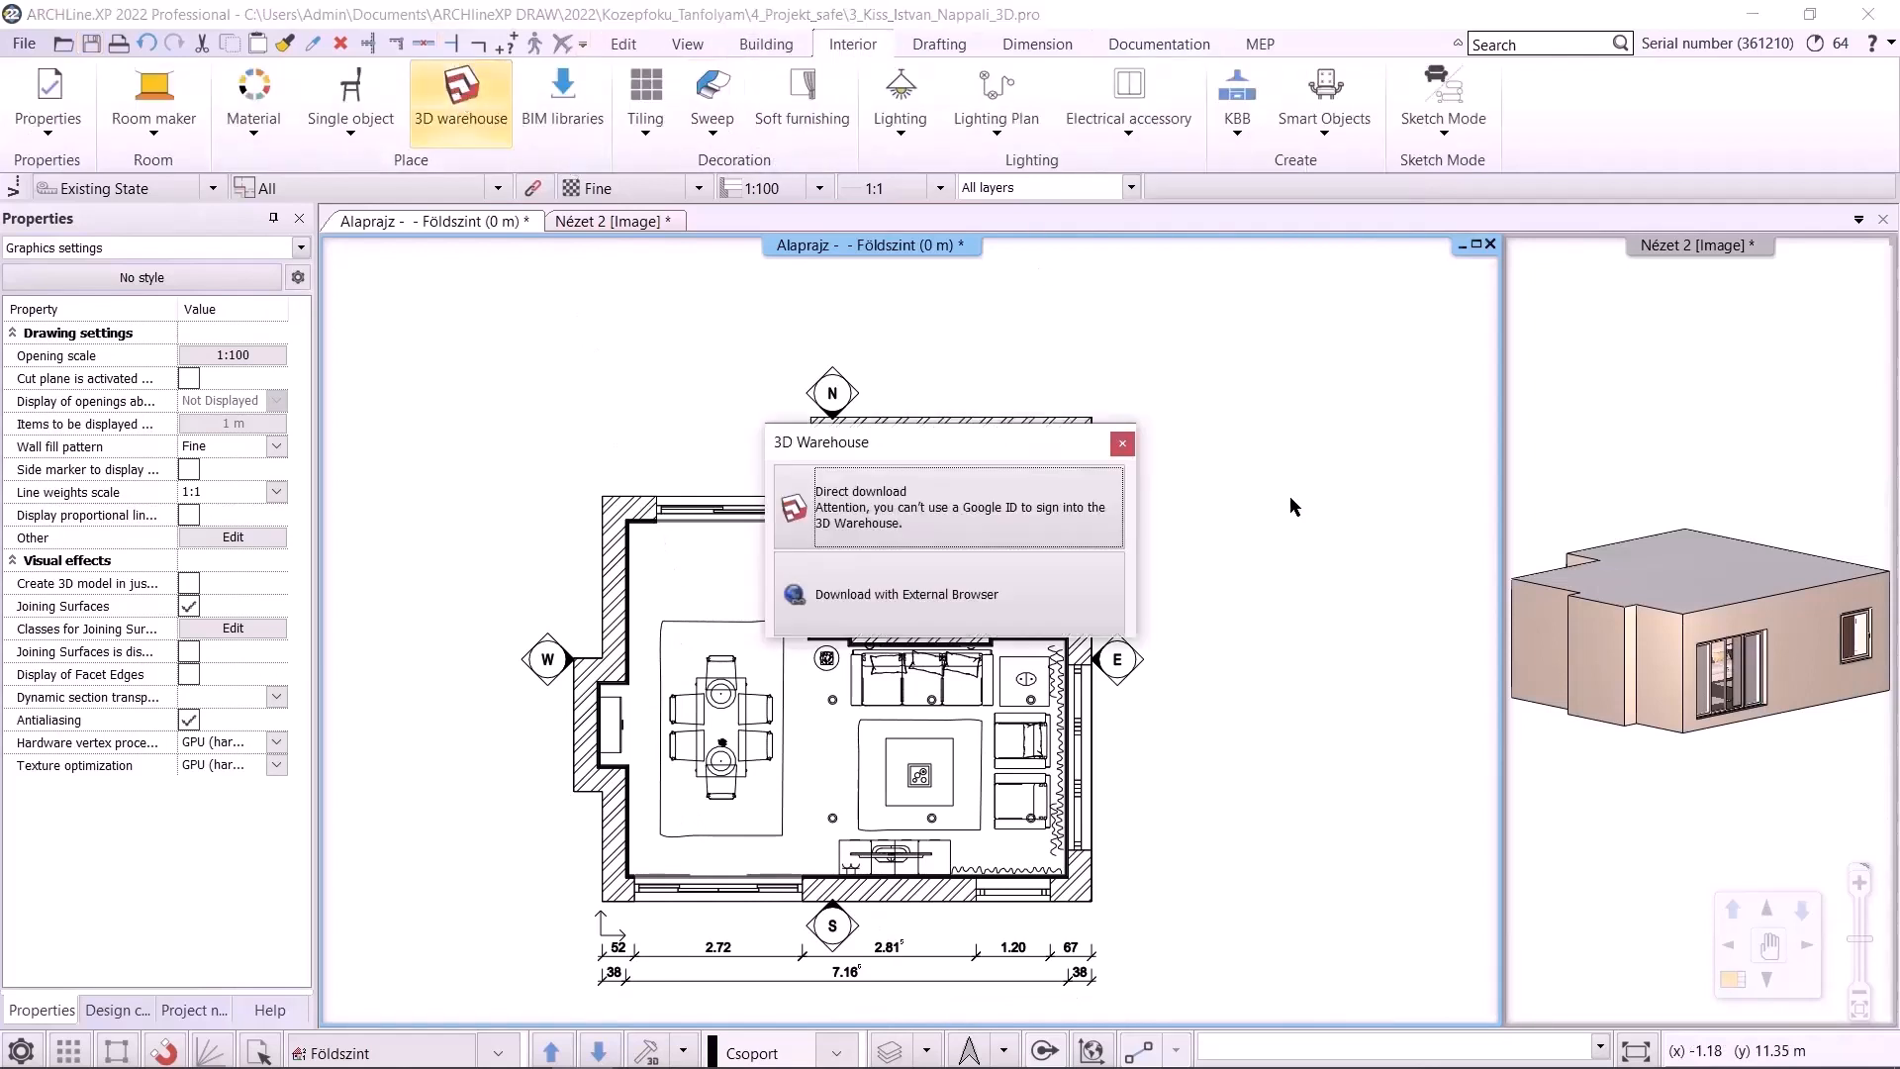
{"action": "left_click", "coordinate": [972, 508]}
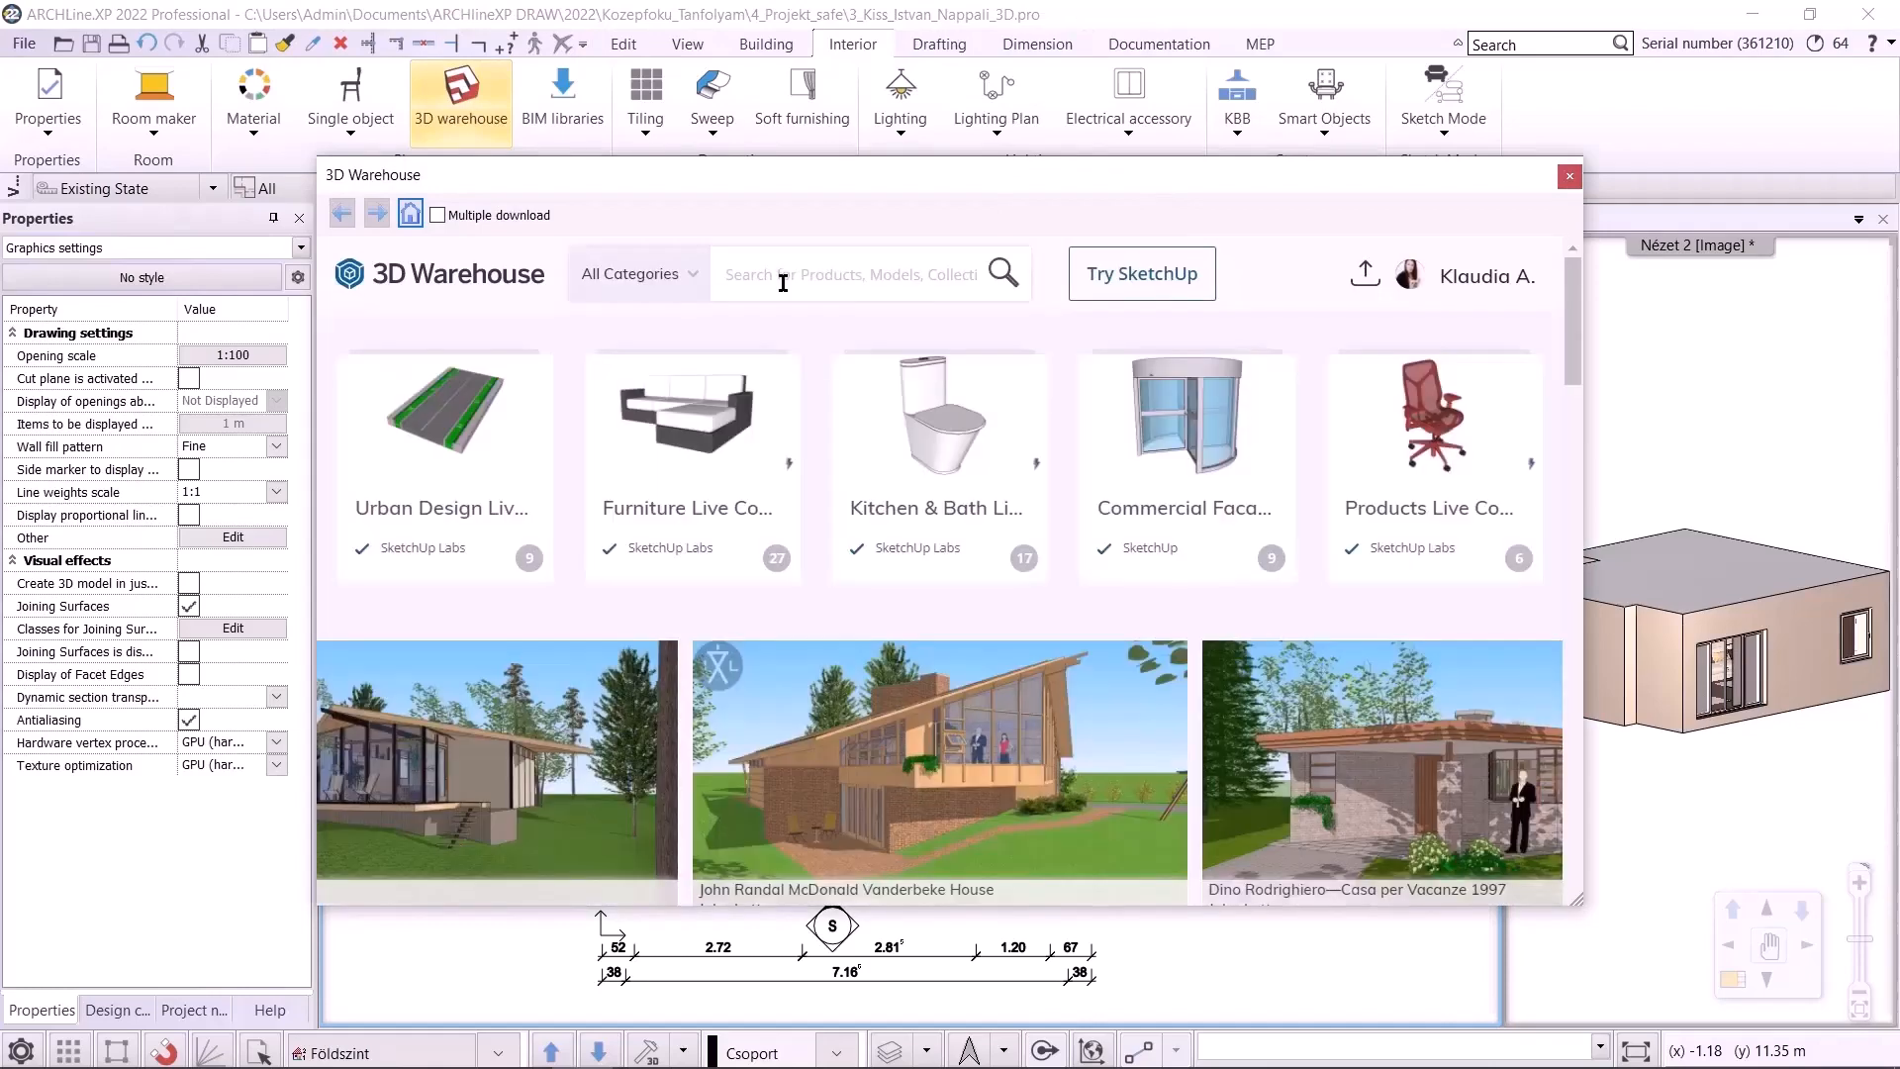
{"action": "type", "text": "baccarat ze"}
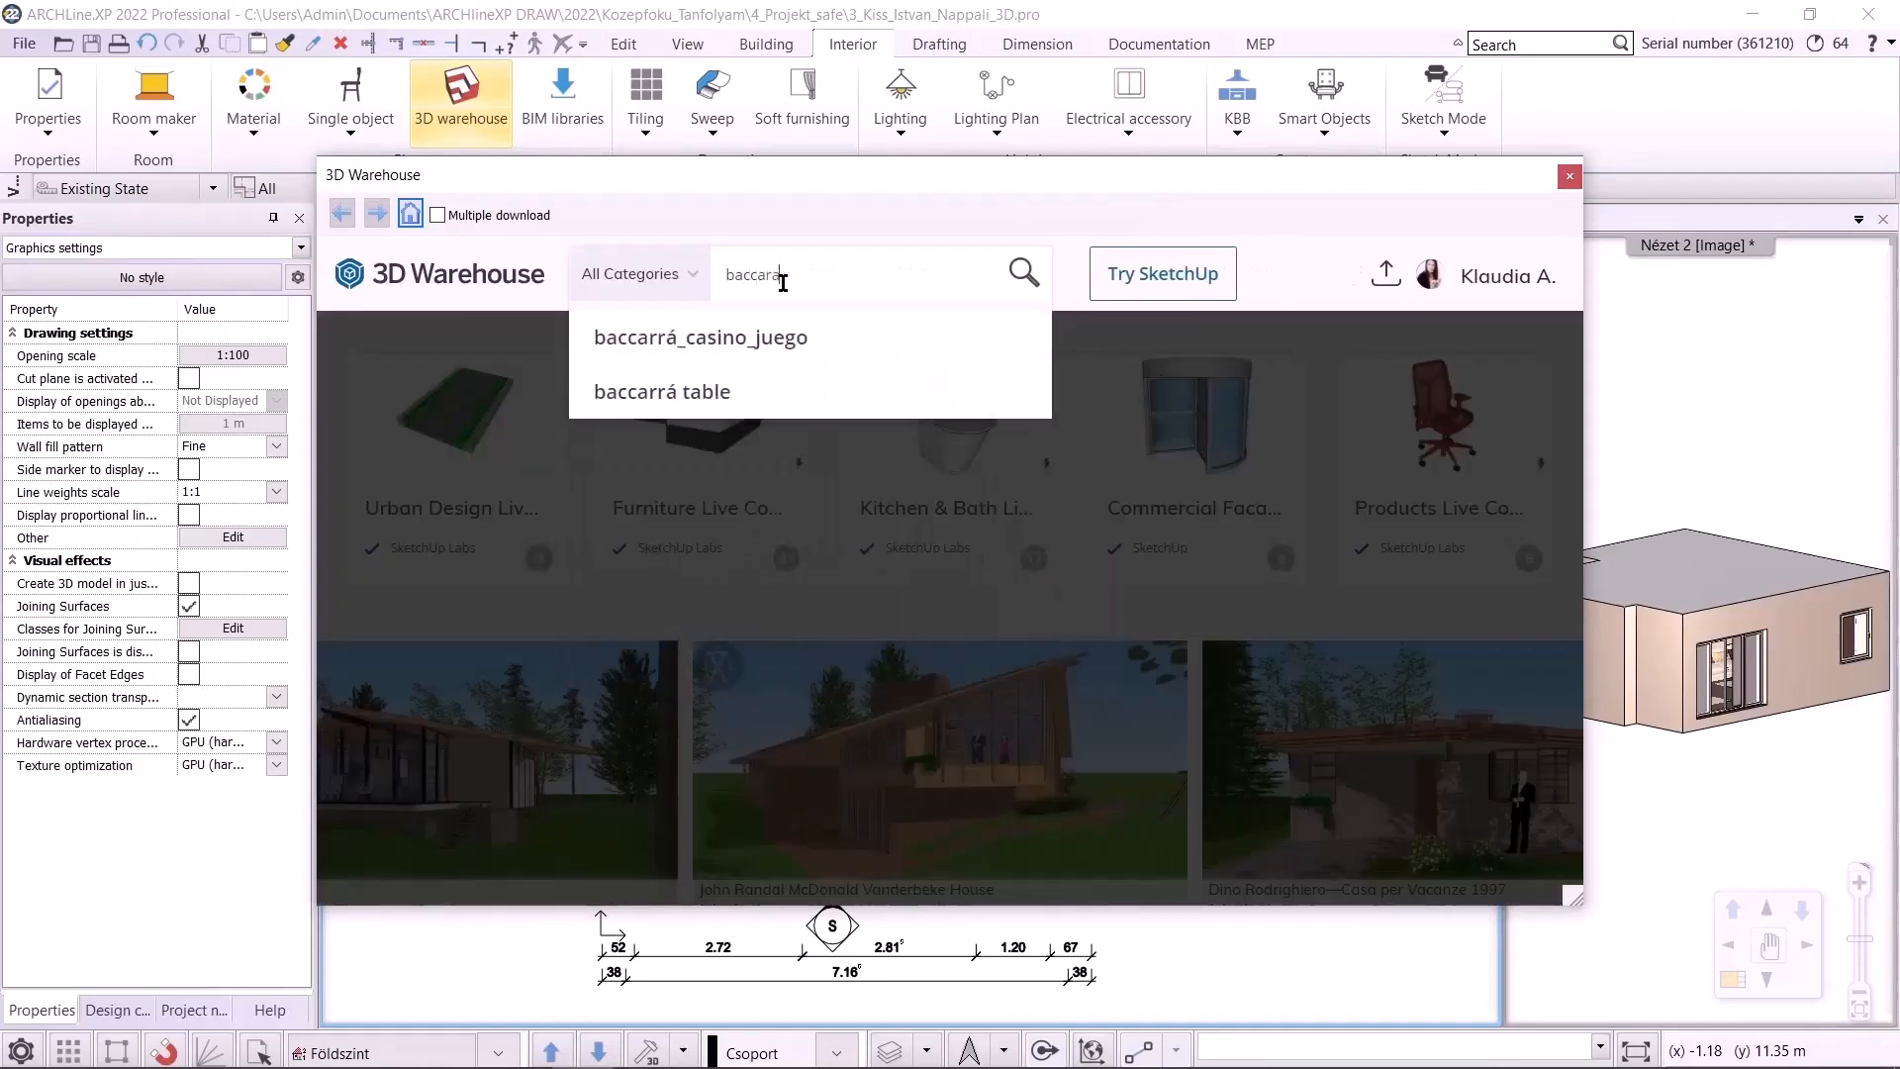
{"action": "type", "text": "nith crystal"}
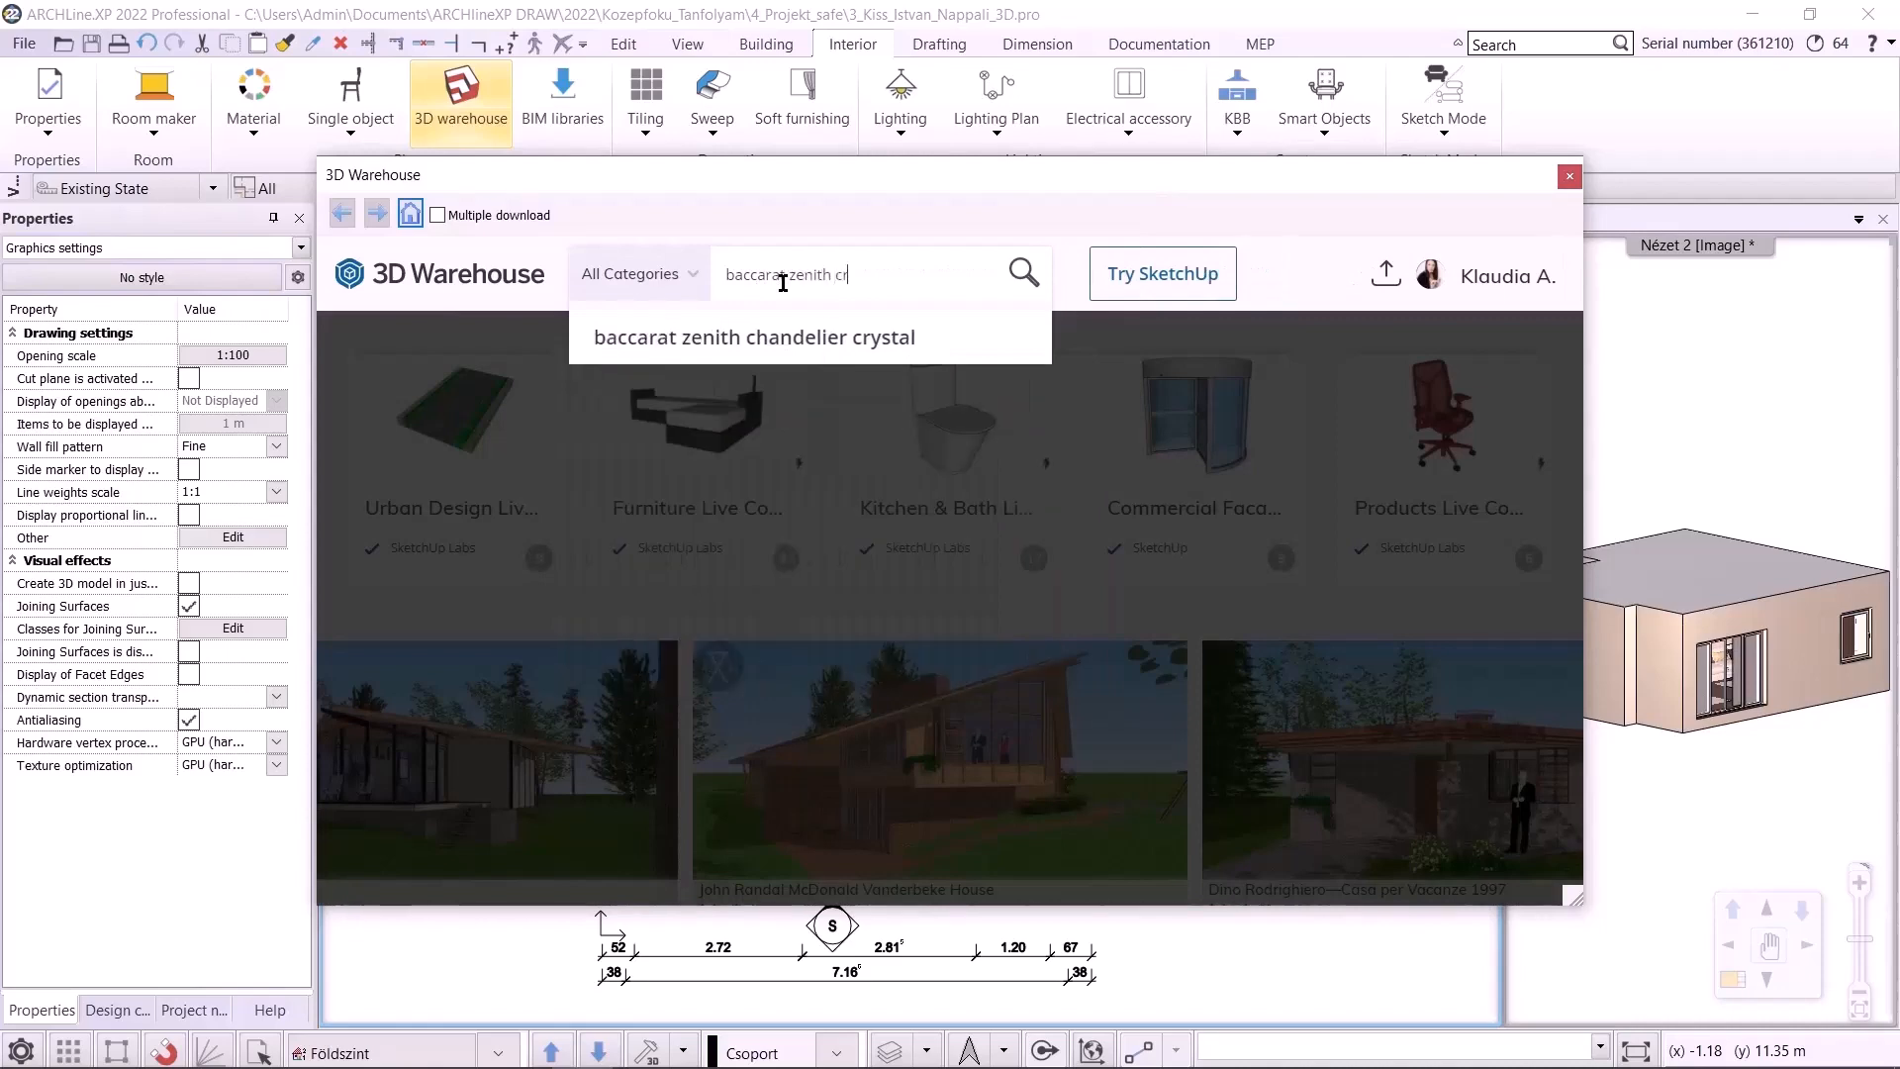
{"action": "key", "text": "Return"}
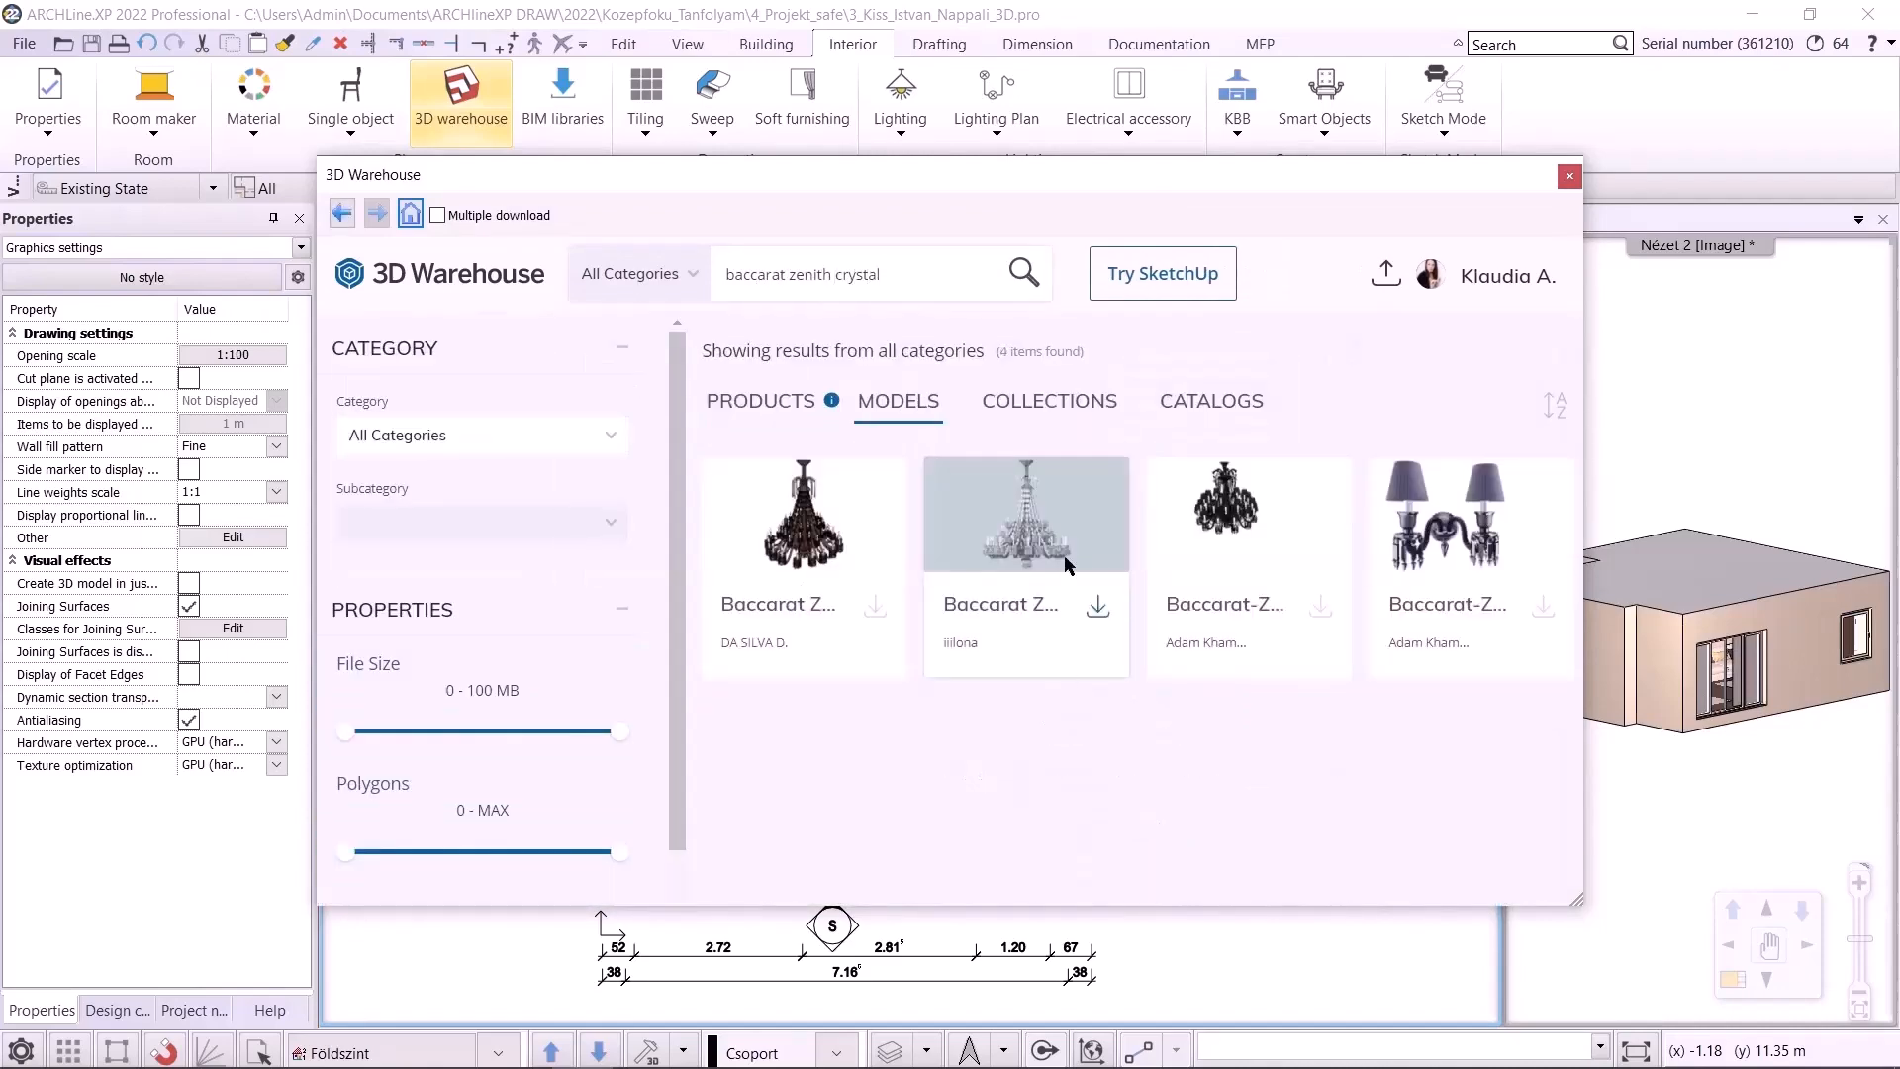
Narrow the search results by polygon count, then reset the polygon filter to maximum
{"action": "scroll", "coordinate": [668, 678], "scroll_direction": "down", "scroll_amount": 2}
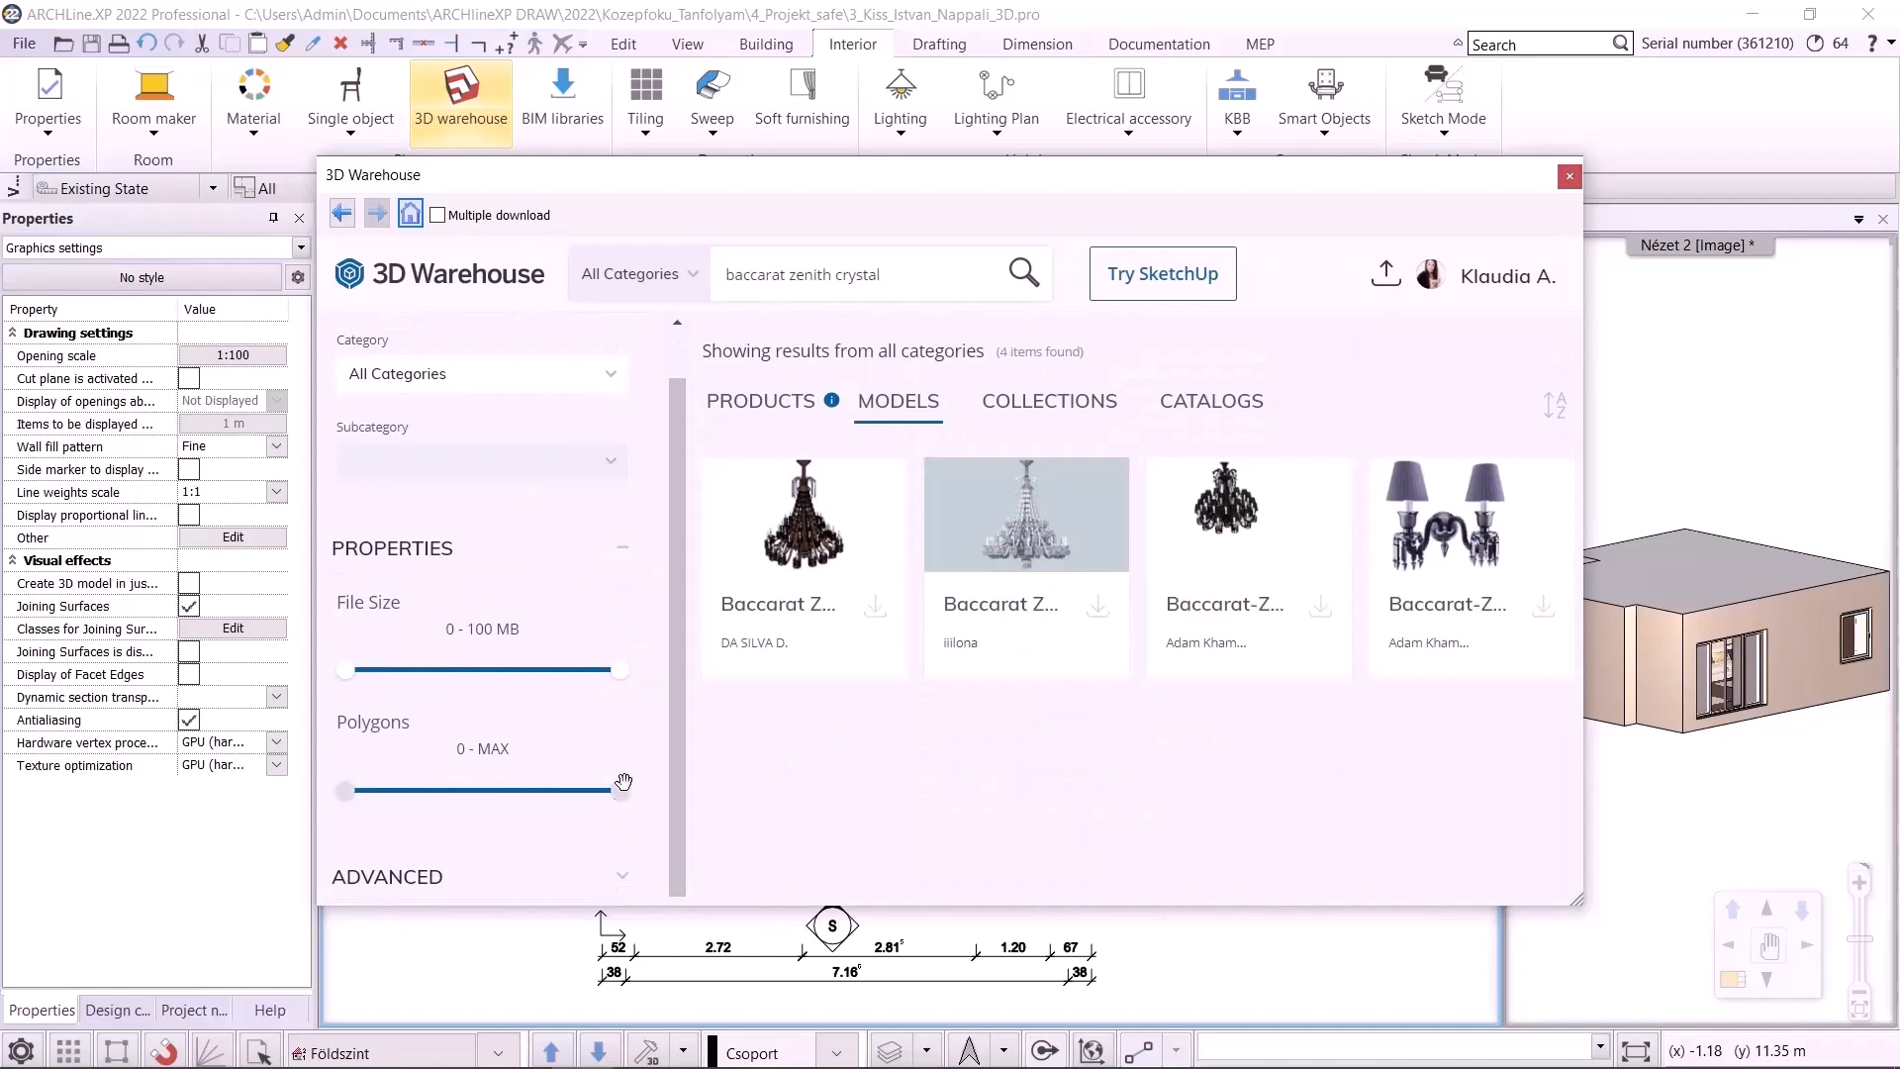
{"action": "left_click_drag", "start_coordinate": [620, 790], "coordinate": [519, 789]}
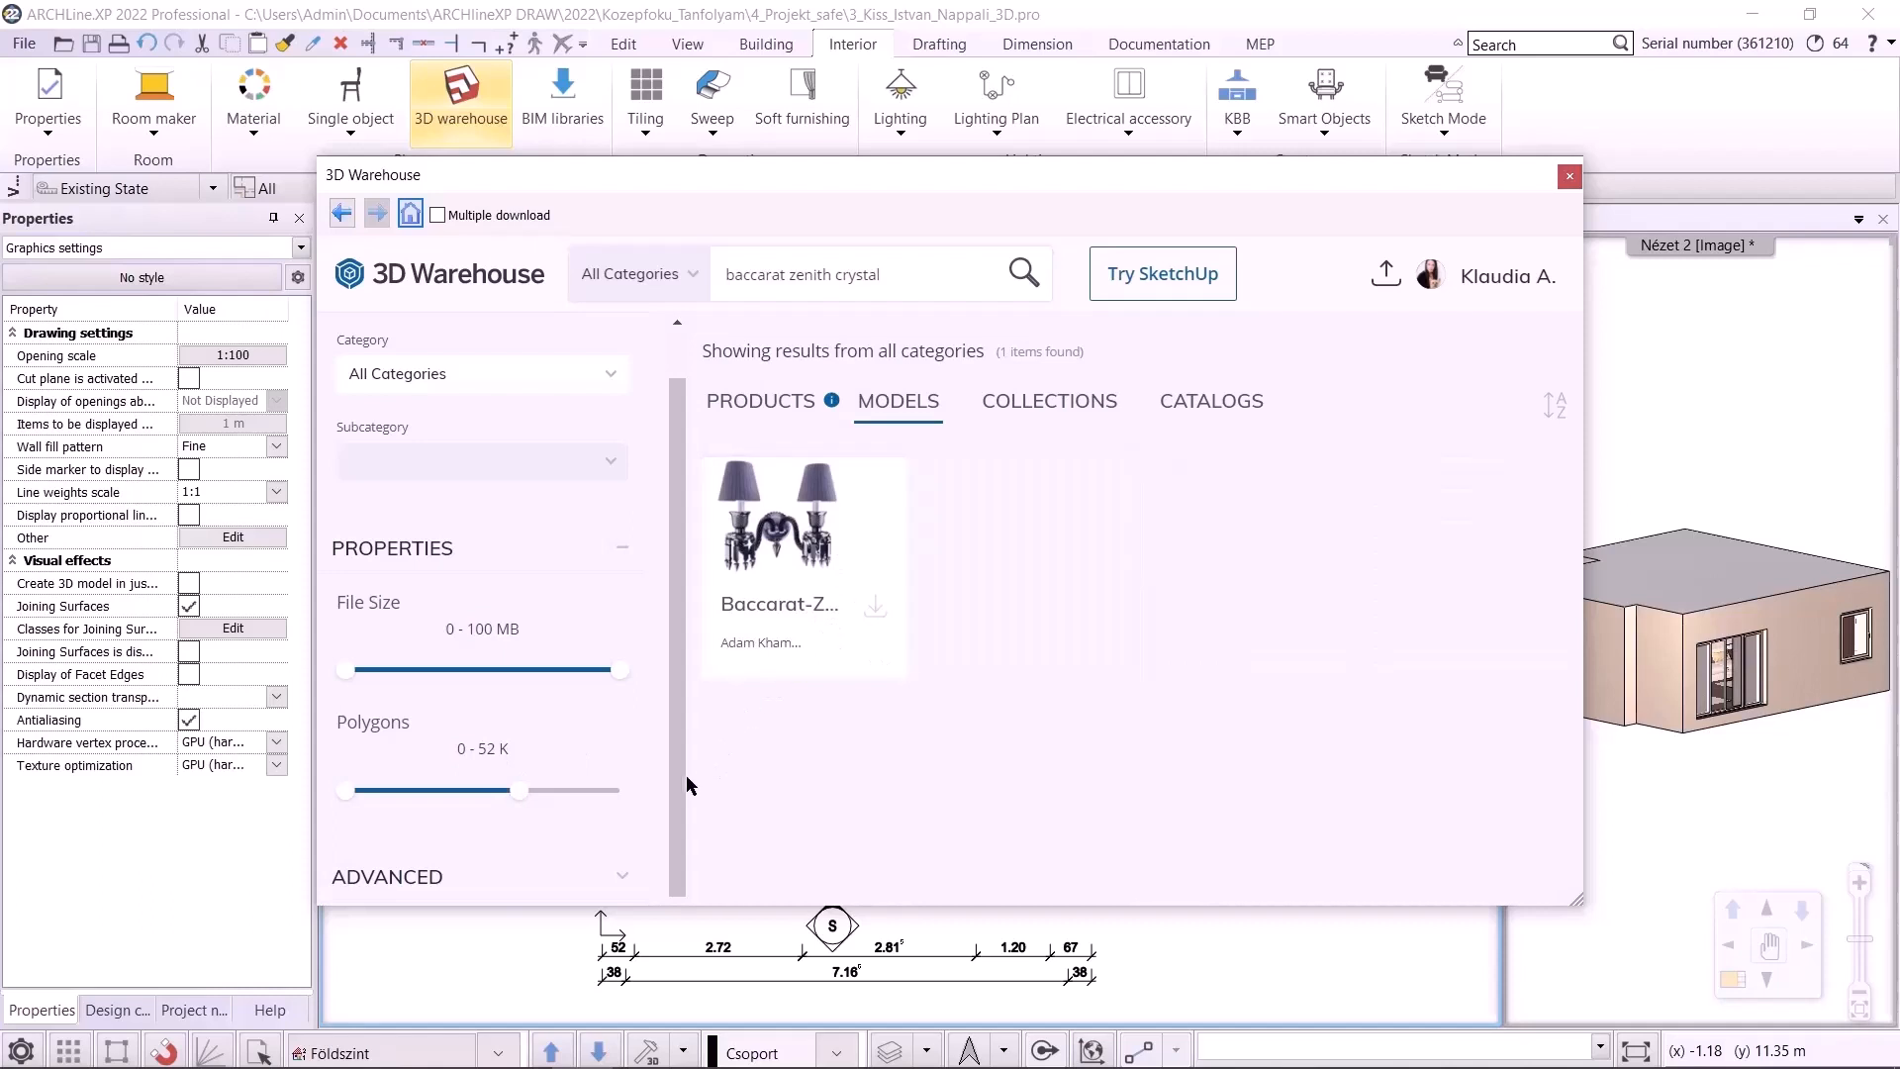
{"action": "left_click_drag", "start_coordinate": [525, 790], "coordinate": [620, 789]}
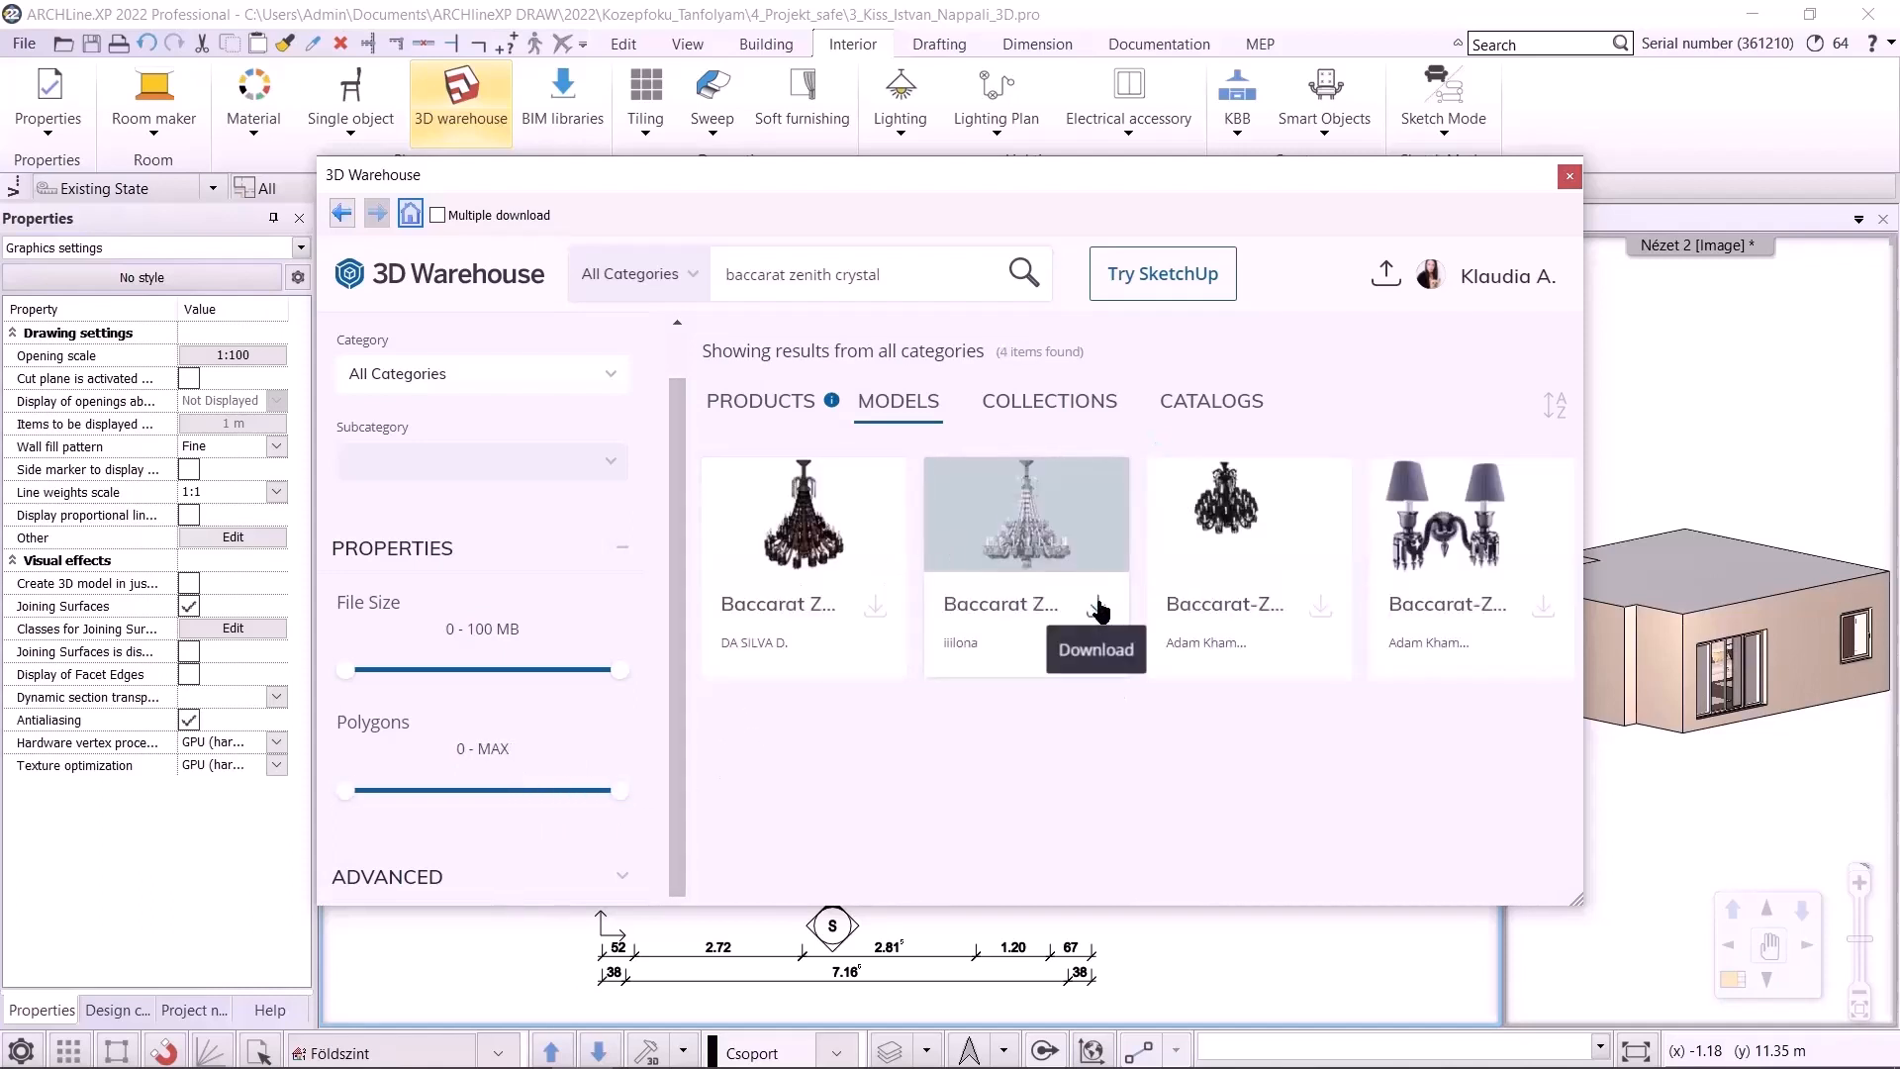
Download the clear Baccarat Zenith chandelier as a SketchUp 2022 model, import it as a ceiling fixture, and place it beside the plan
{"action": "left_click", "coordinate": [1102, 612]}
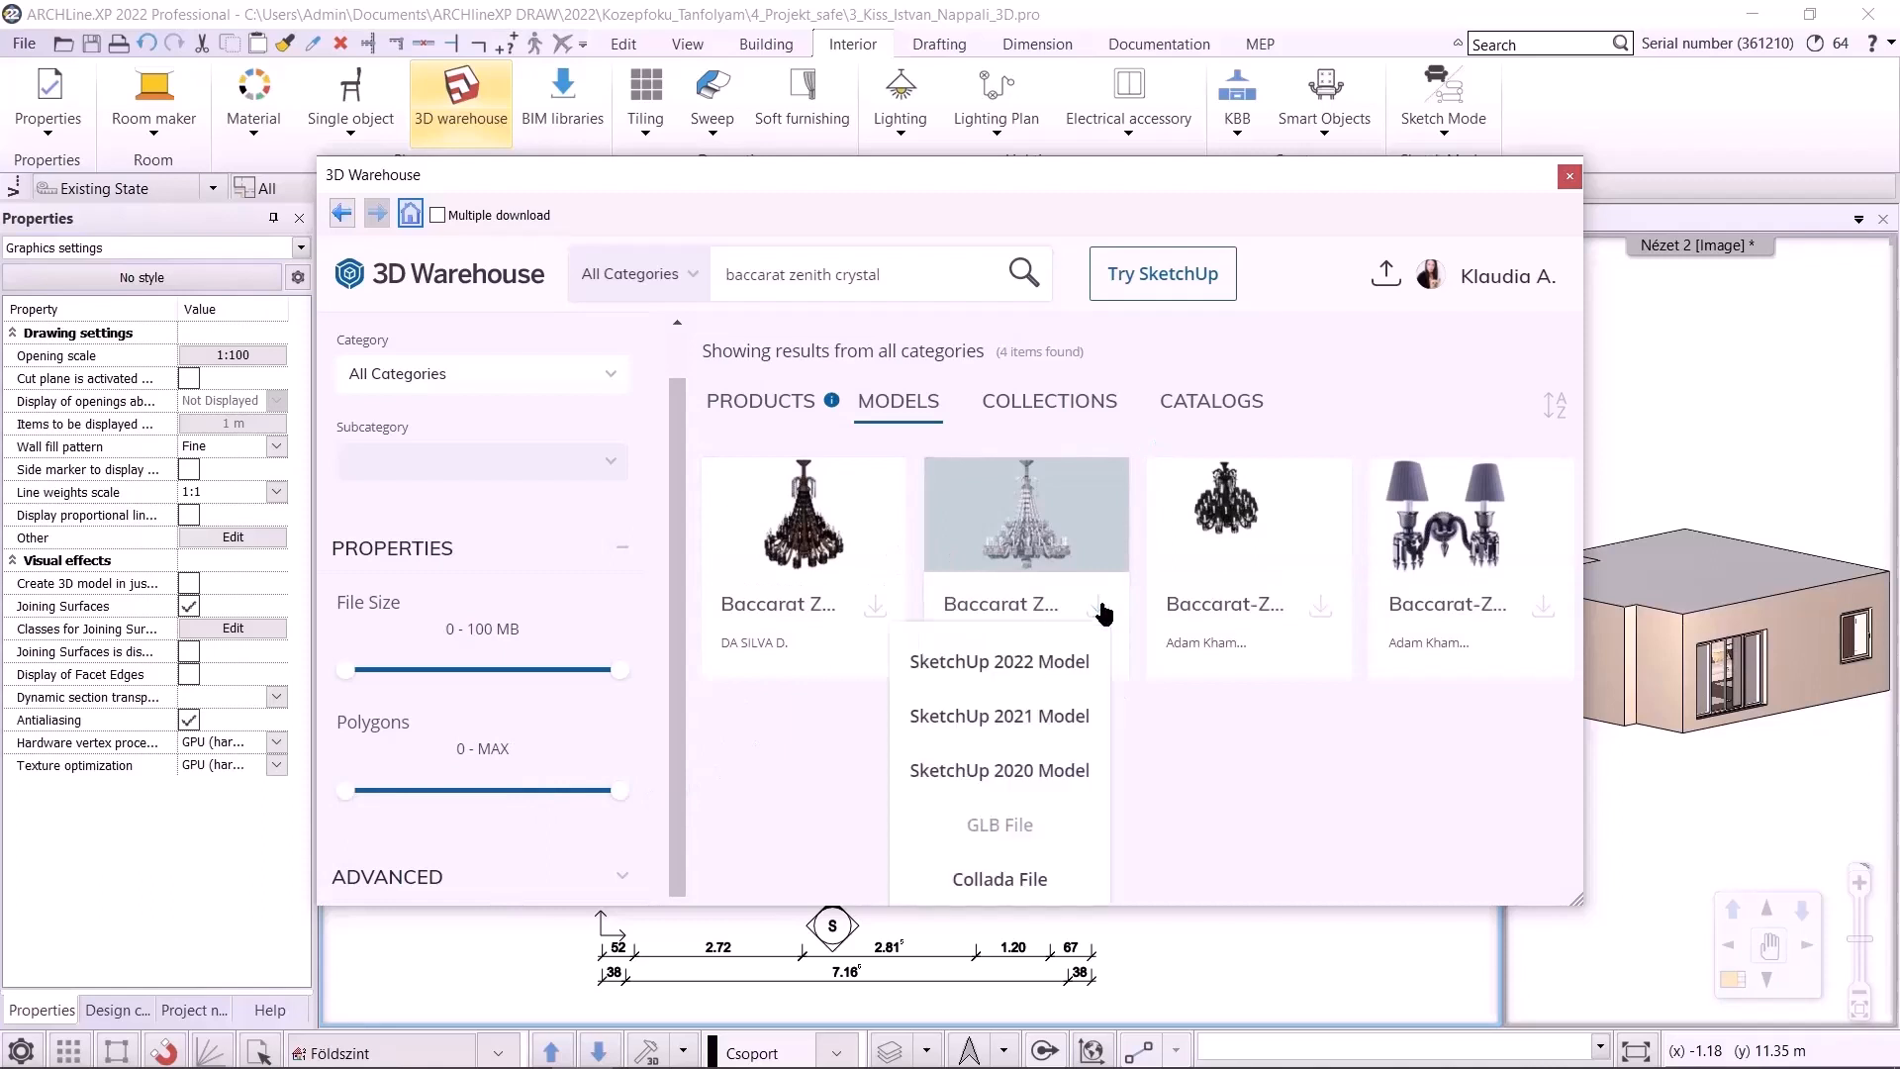
{"action": "left_click", "coordinate": [1046, 666]}
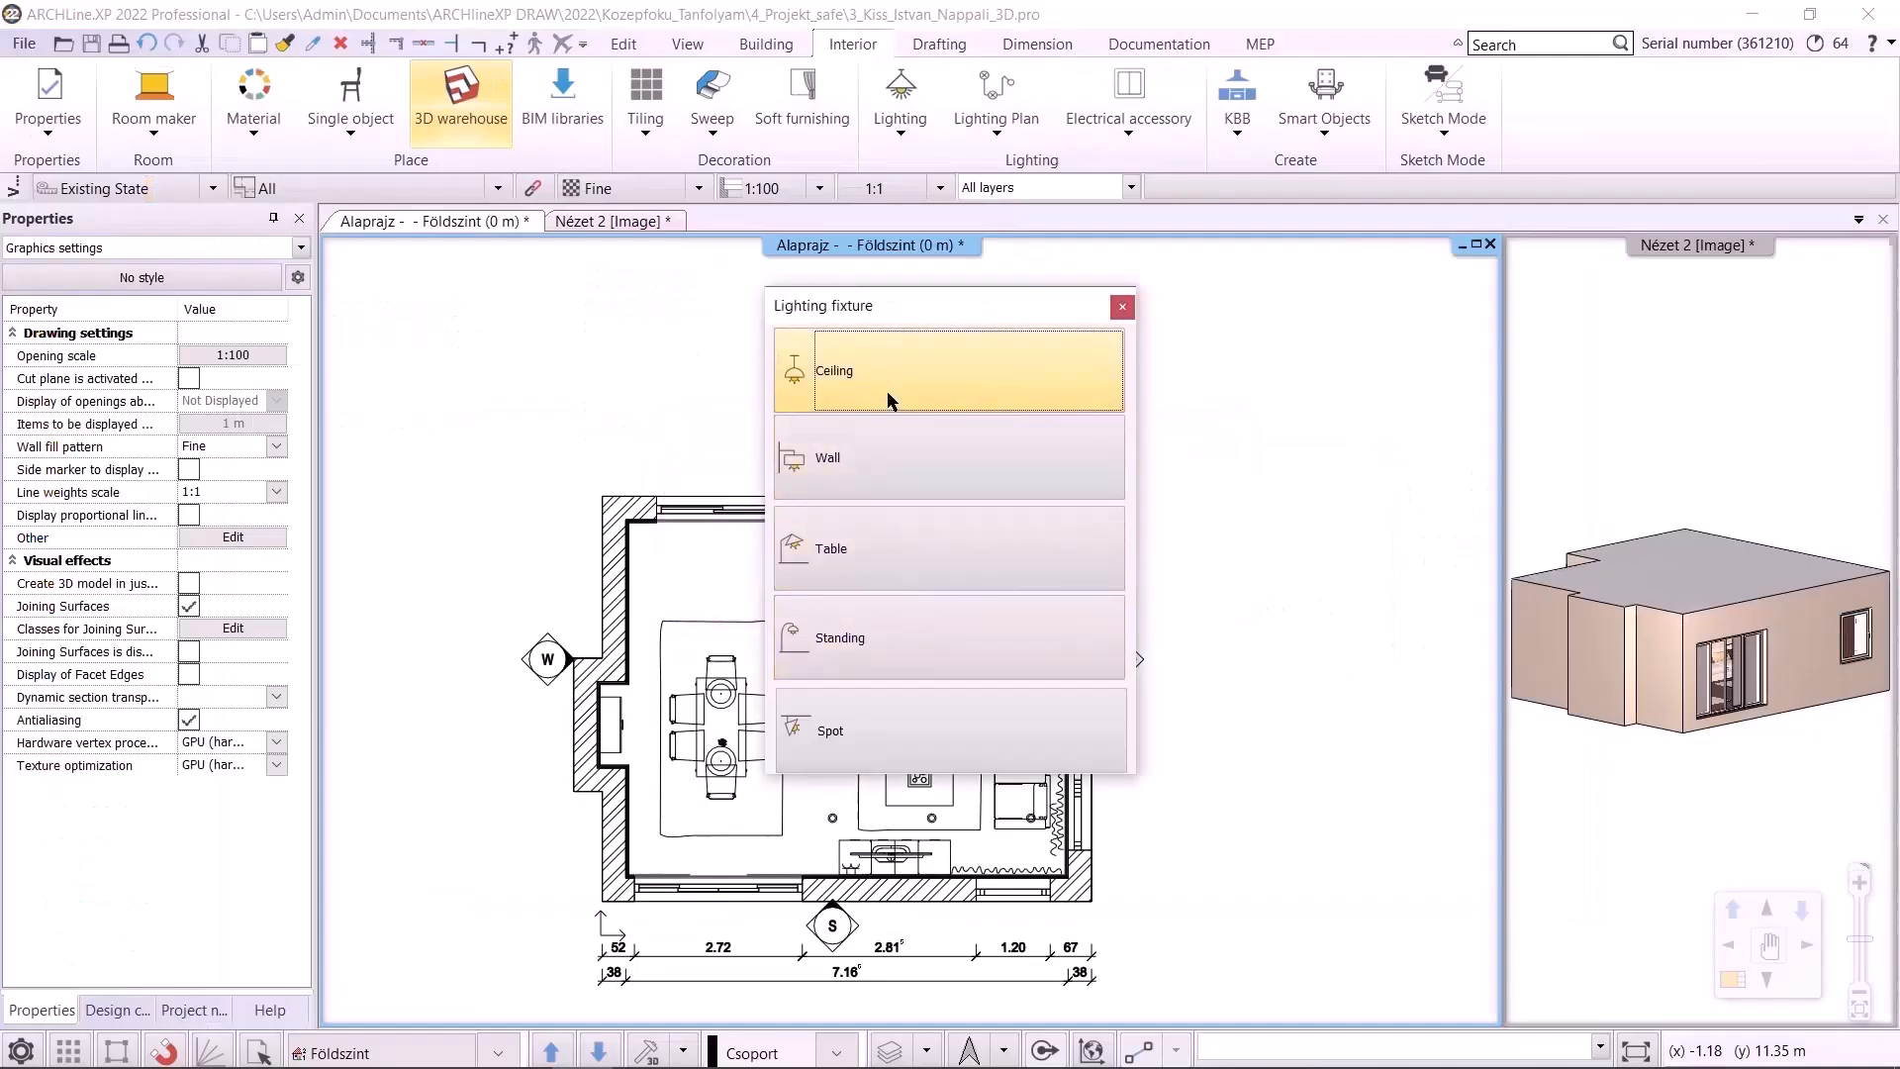
{"action": "left_click", "coordinate": [888, 399]}
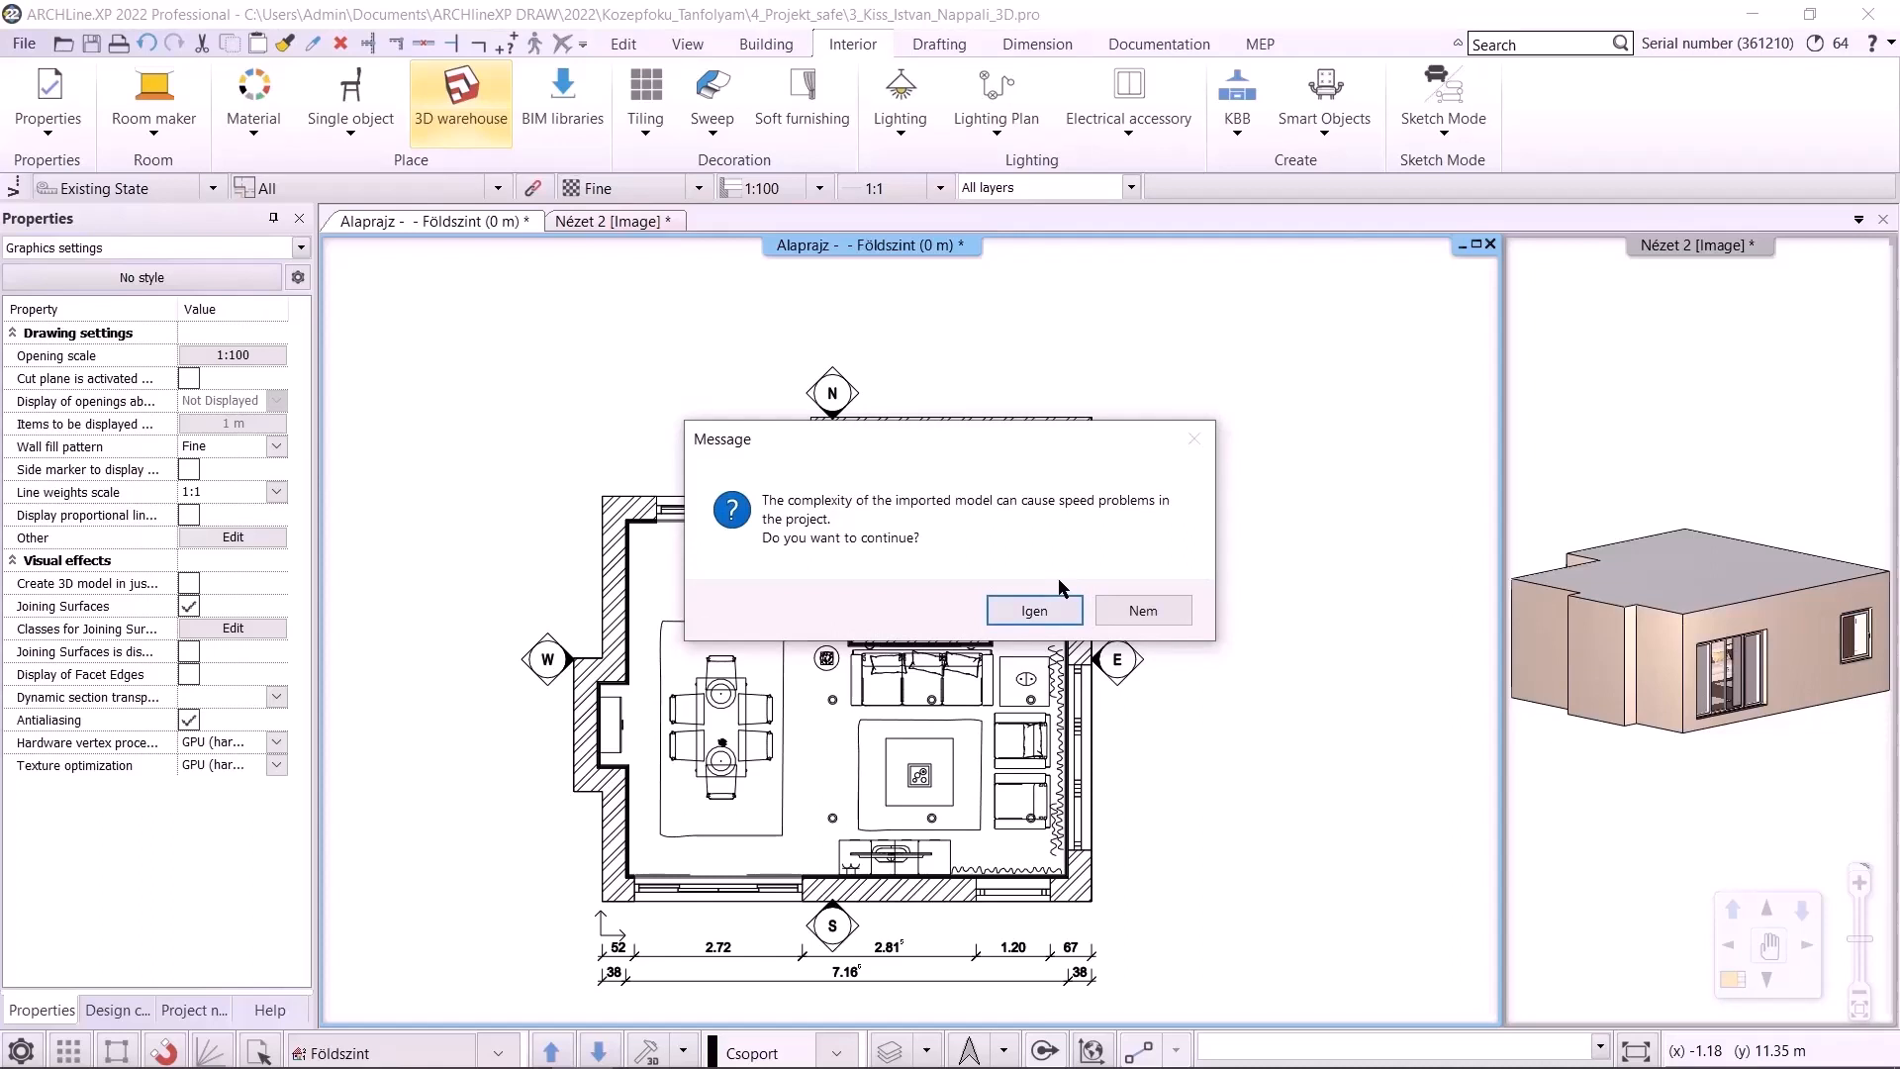
{"action": "left_click", "coordinate": [1010, 615]}
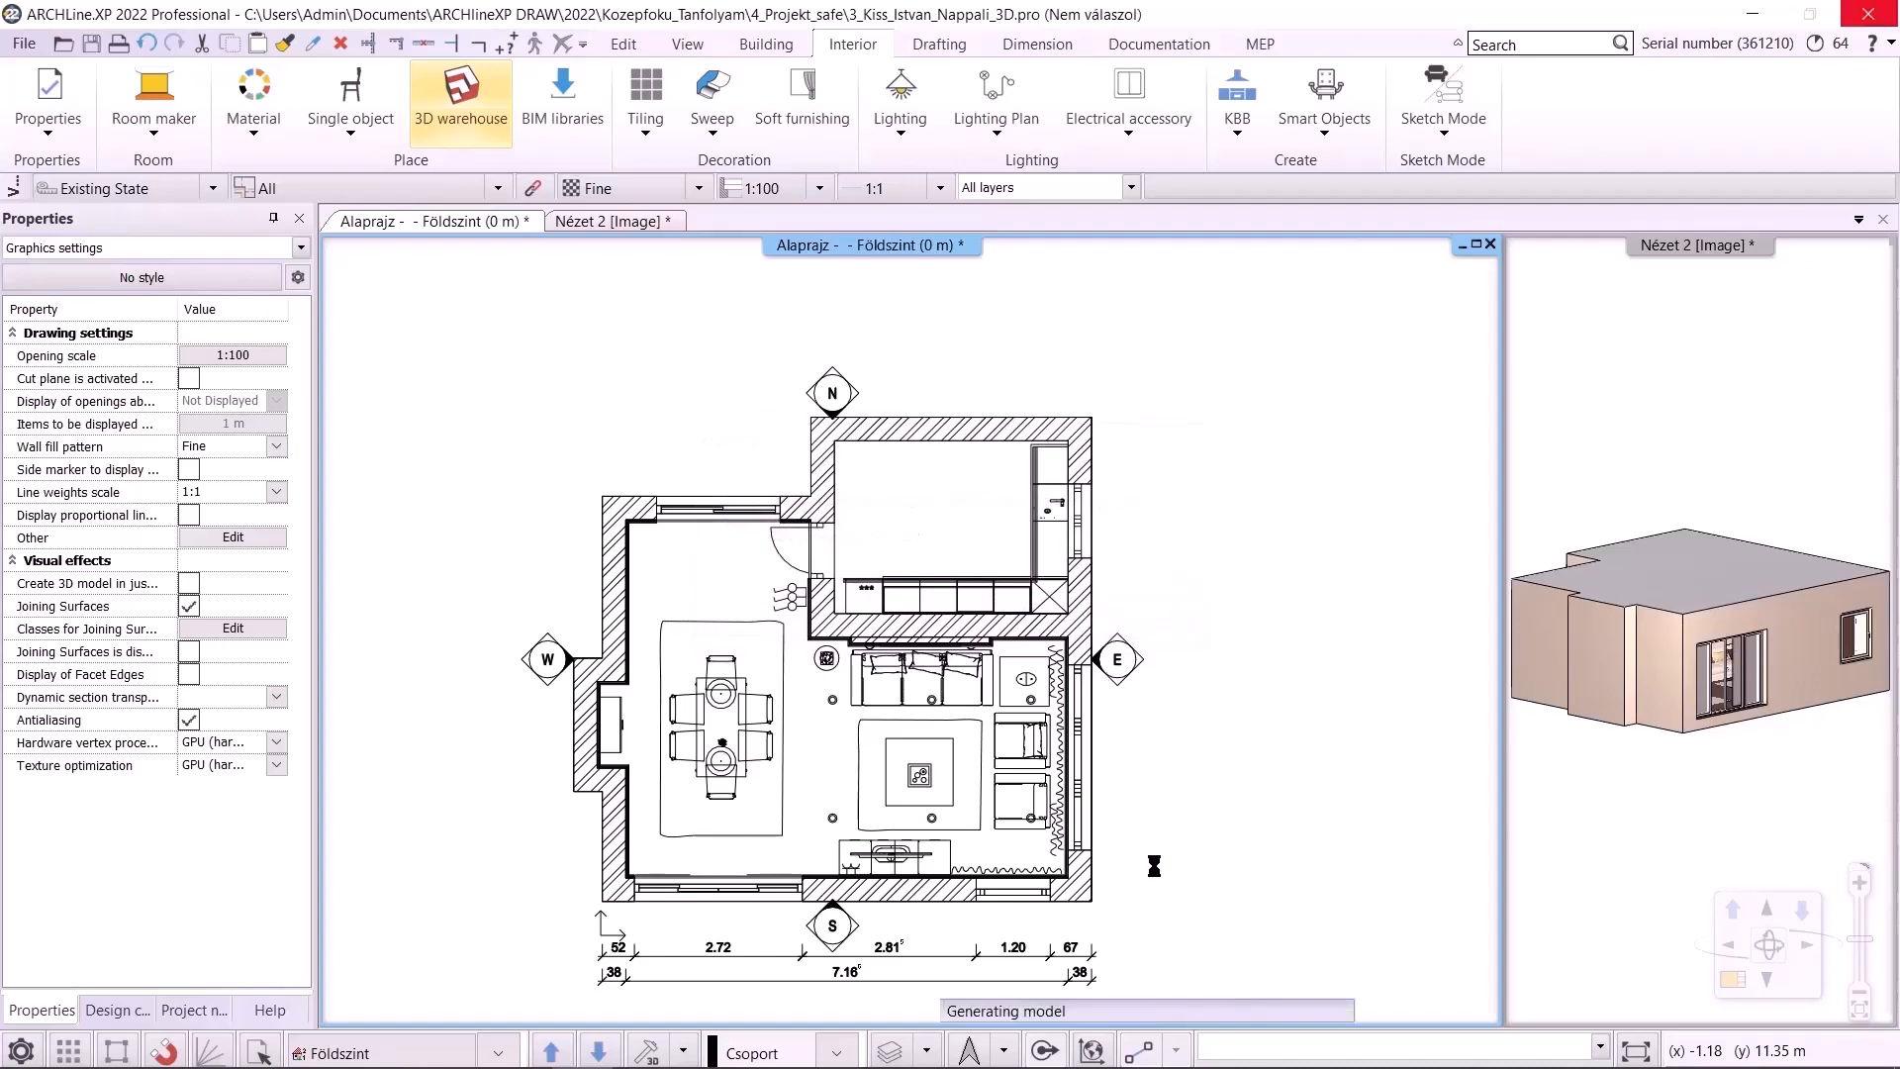
{"action": "left_click", "coordinate": [1139, 790]}
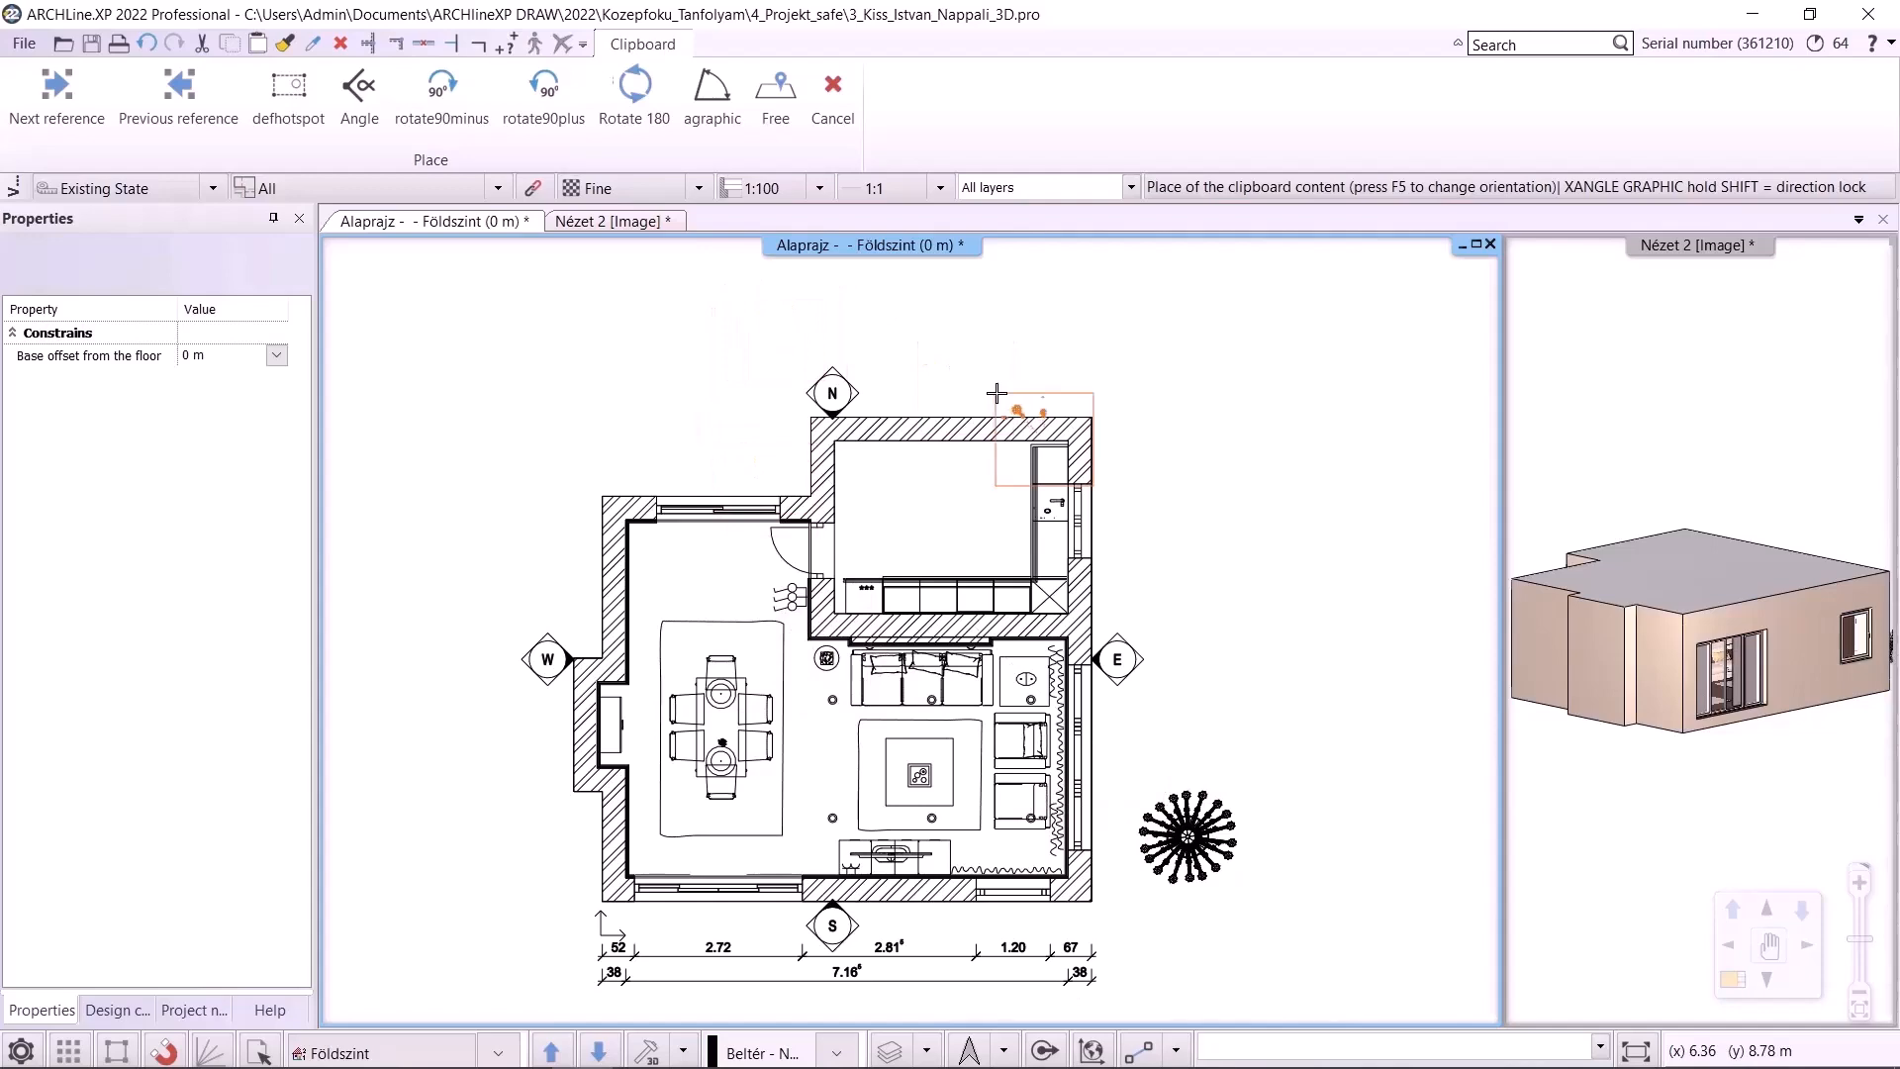
{"action": "key", "text": "Escape"}
Open the 3D Warehouse and search for kettle teapot
{"action": "left_click", "coordinate": [461, 94]}
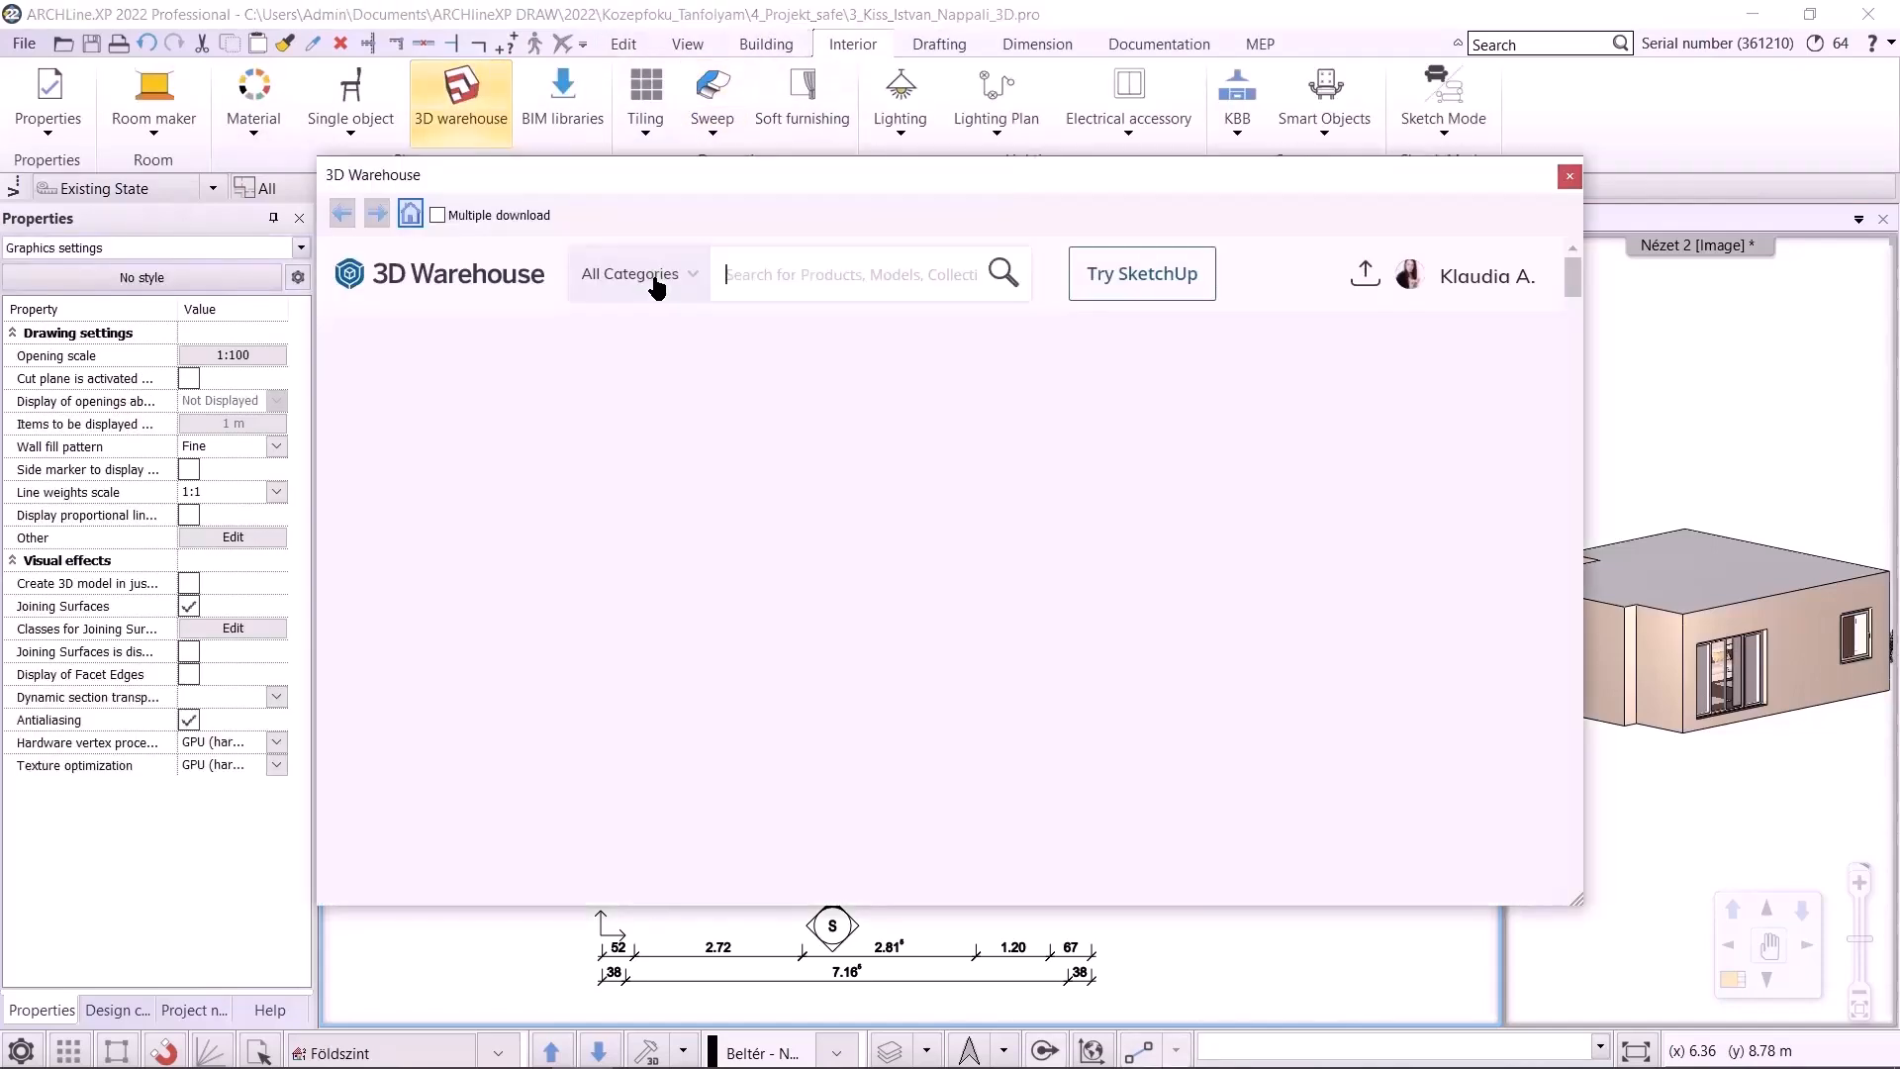
{"action": "type", "text": "kettle teapot"}
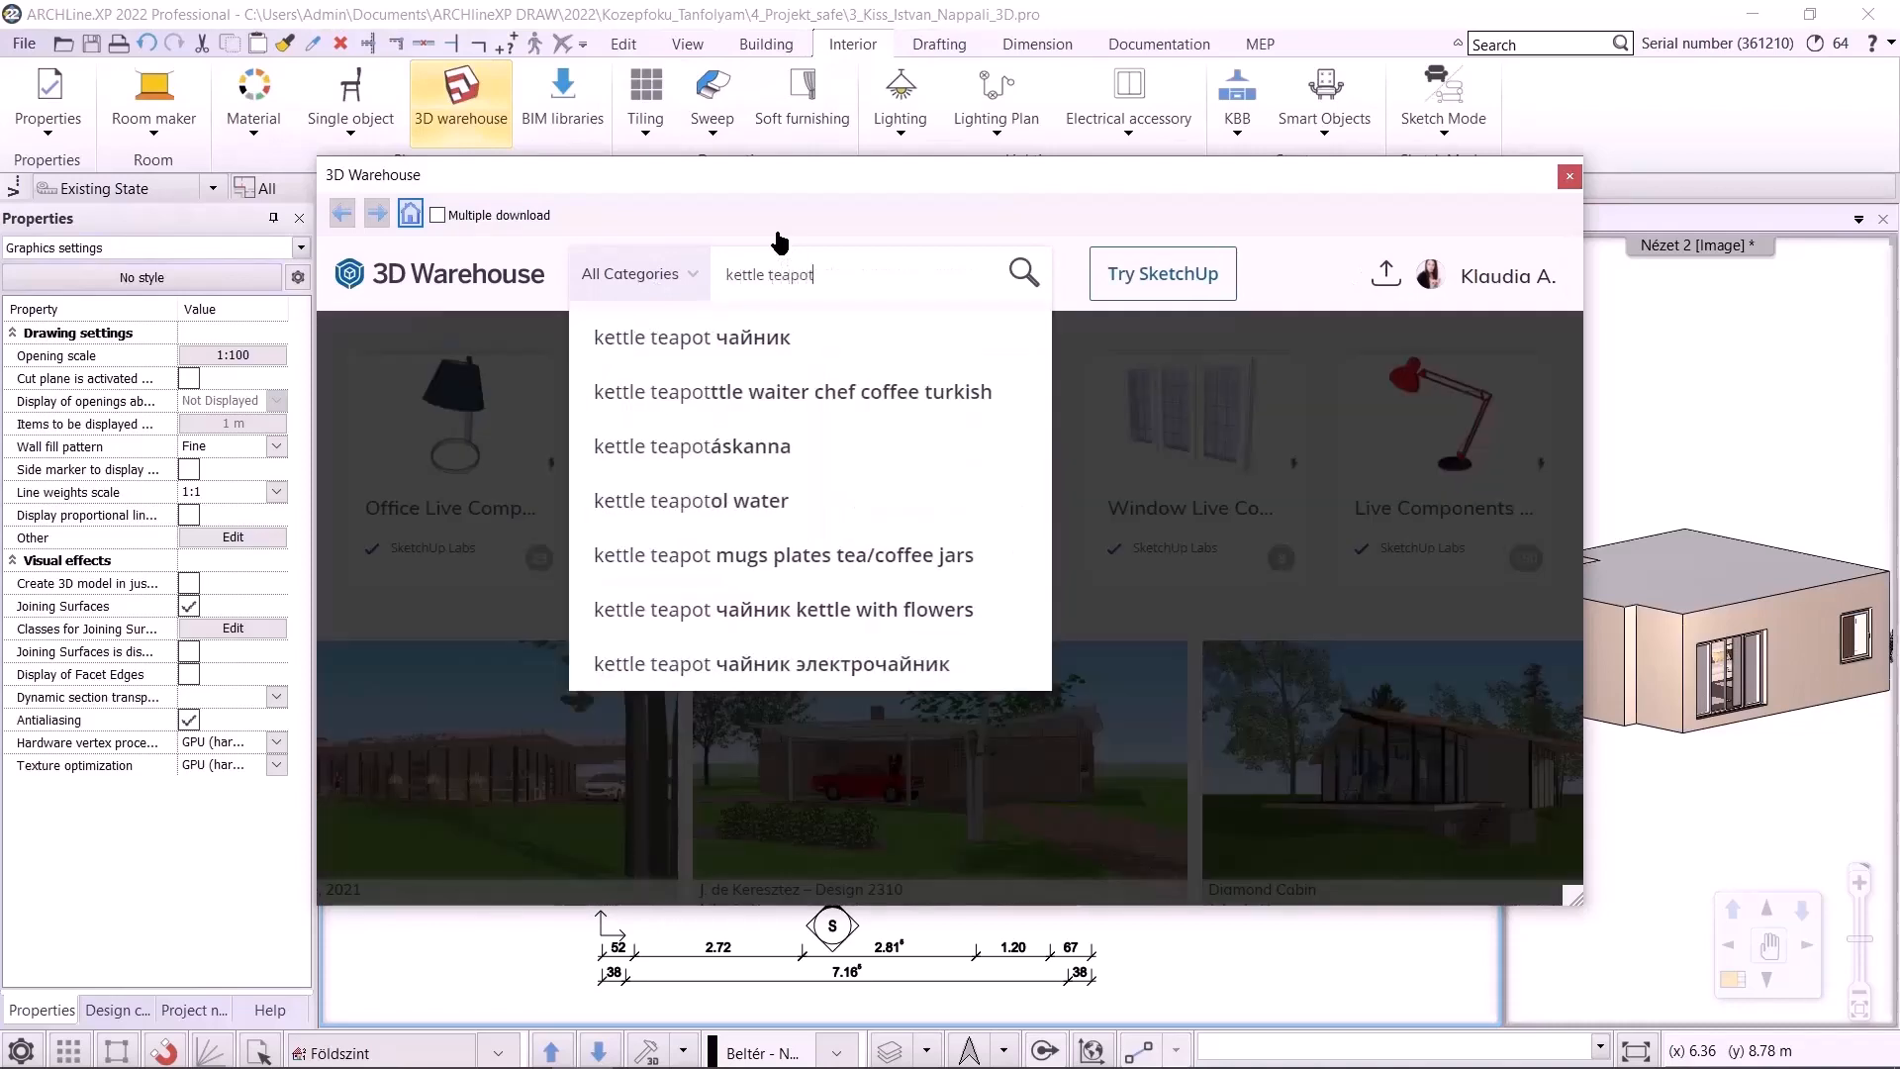
{"action": "key", "text": "Return"}
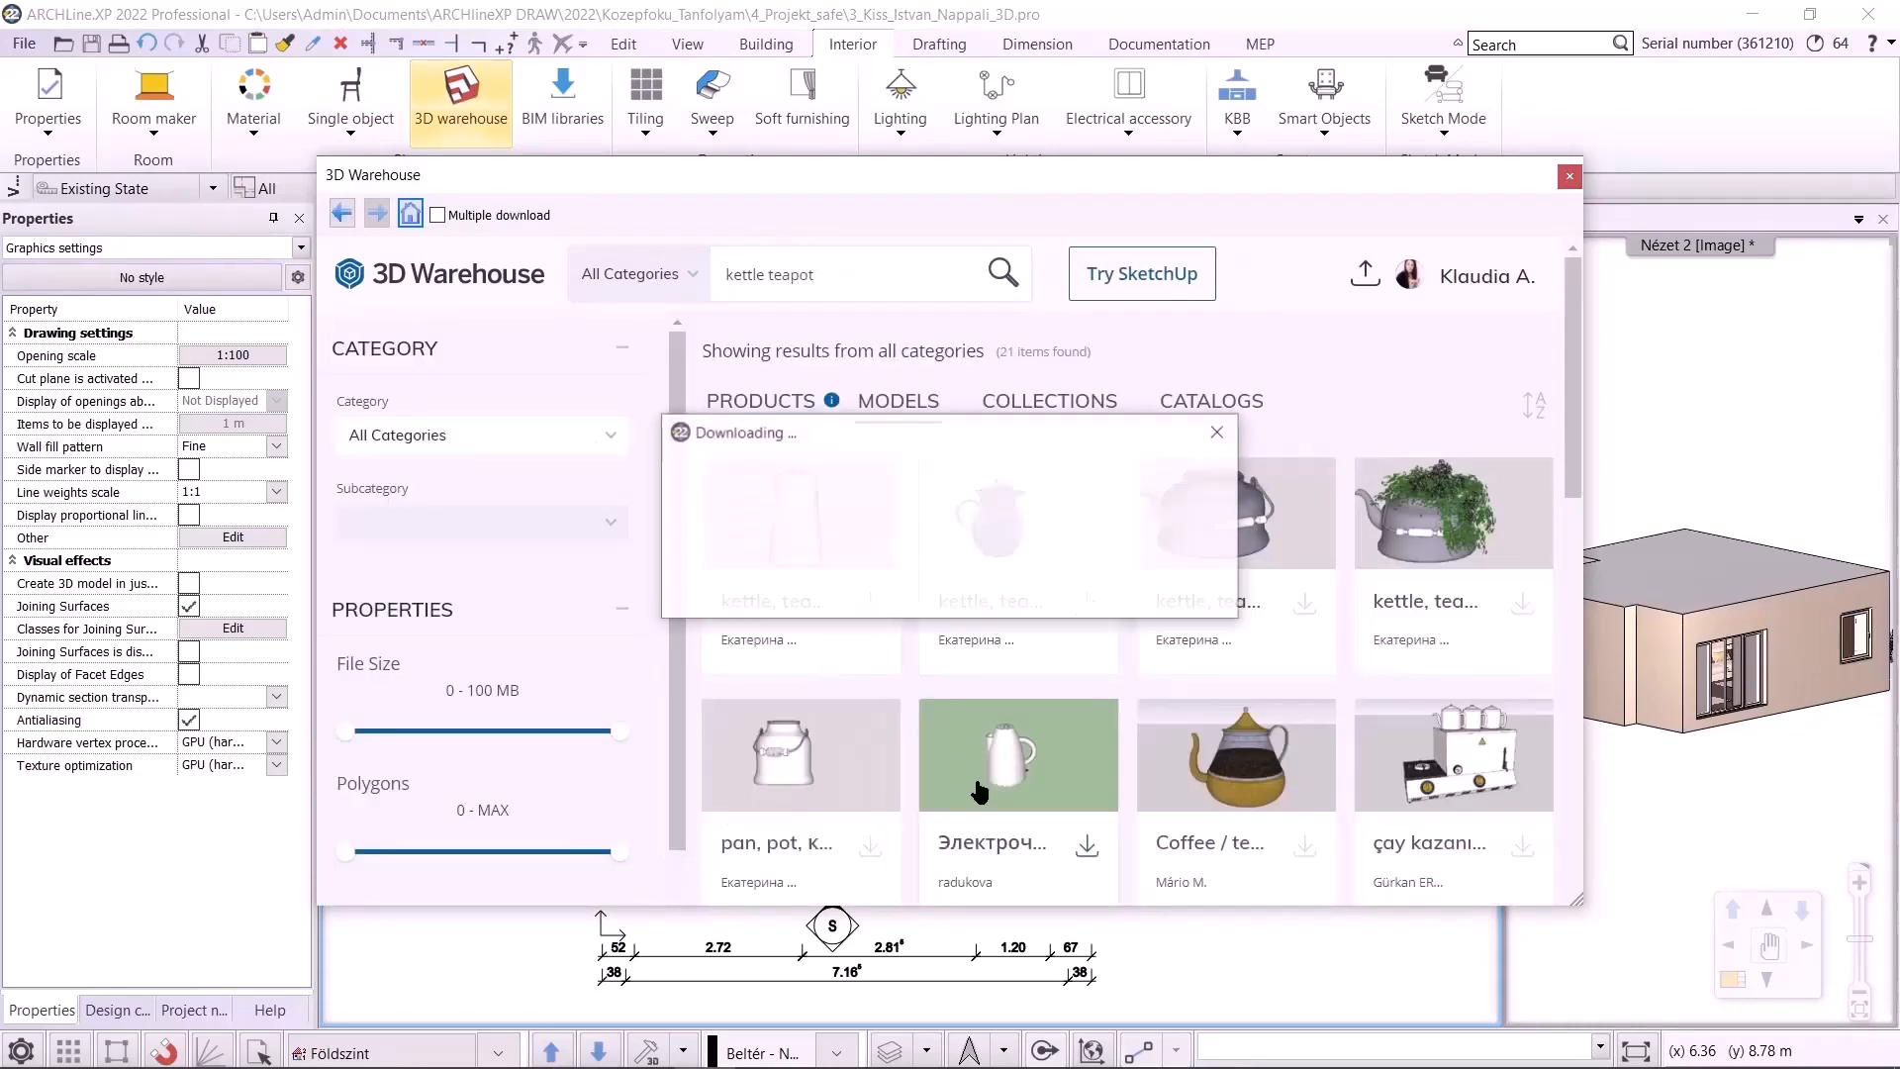
Download a white kettle model, import it with its materials, and place it beside the chandelier
{"action": "left_click", "coordinate": [918, 599]}
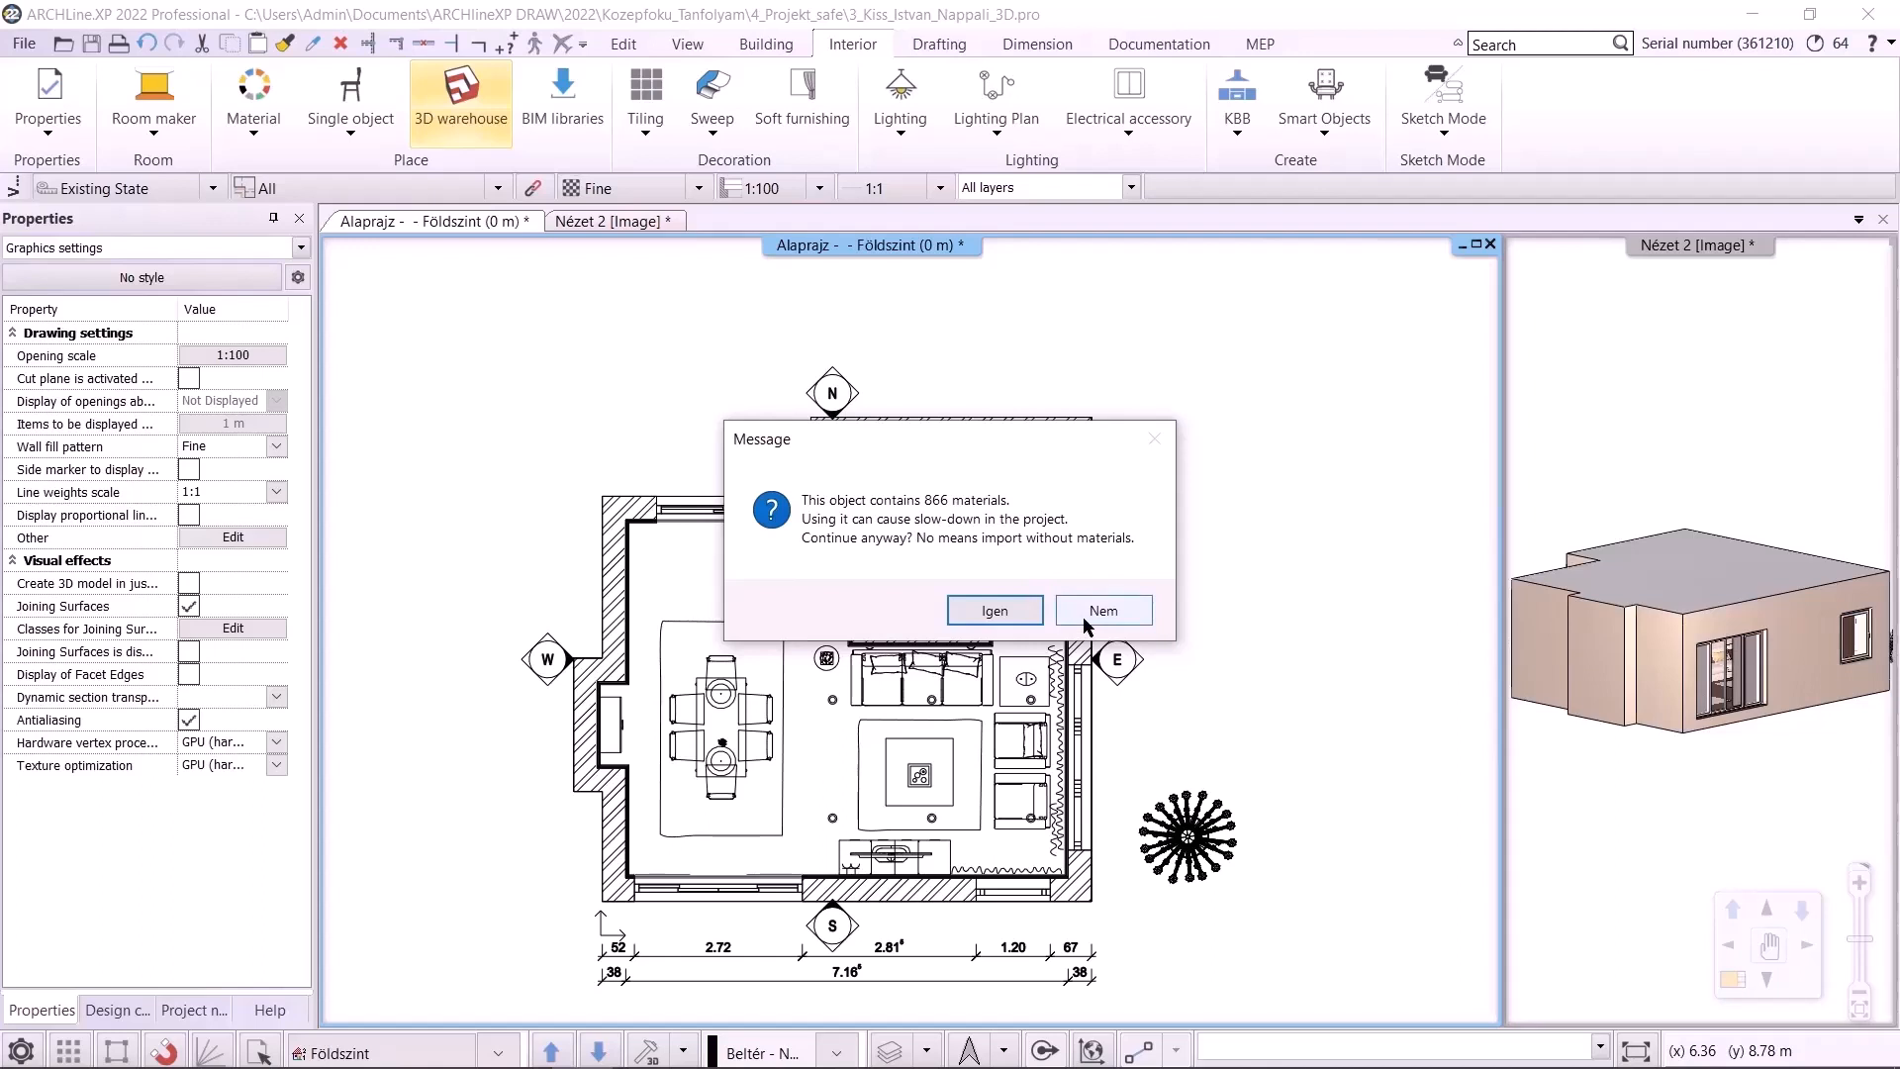
{"action": "left_click", "coordinate": [995, 611]}
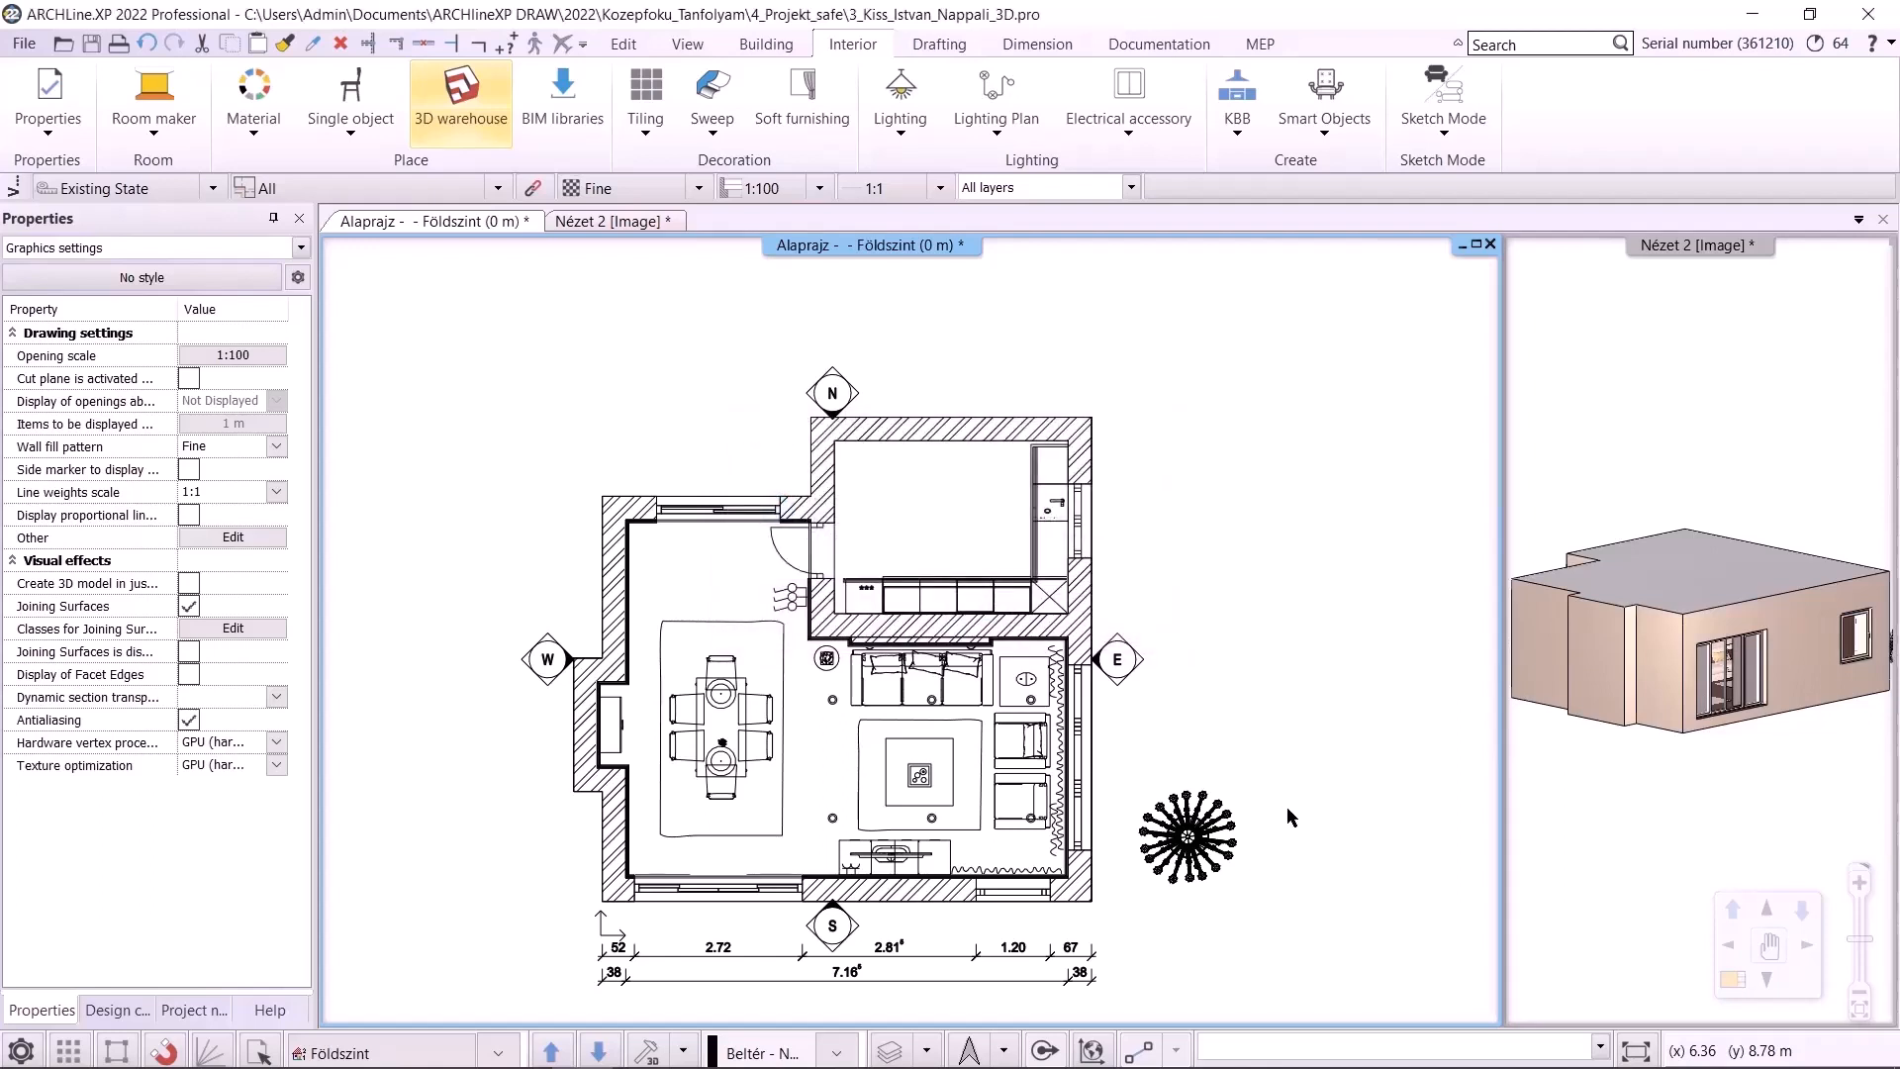
{"action": "left_click", "coordinate": [1276, 836]}
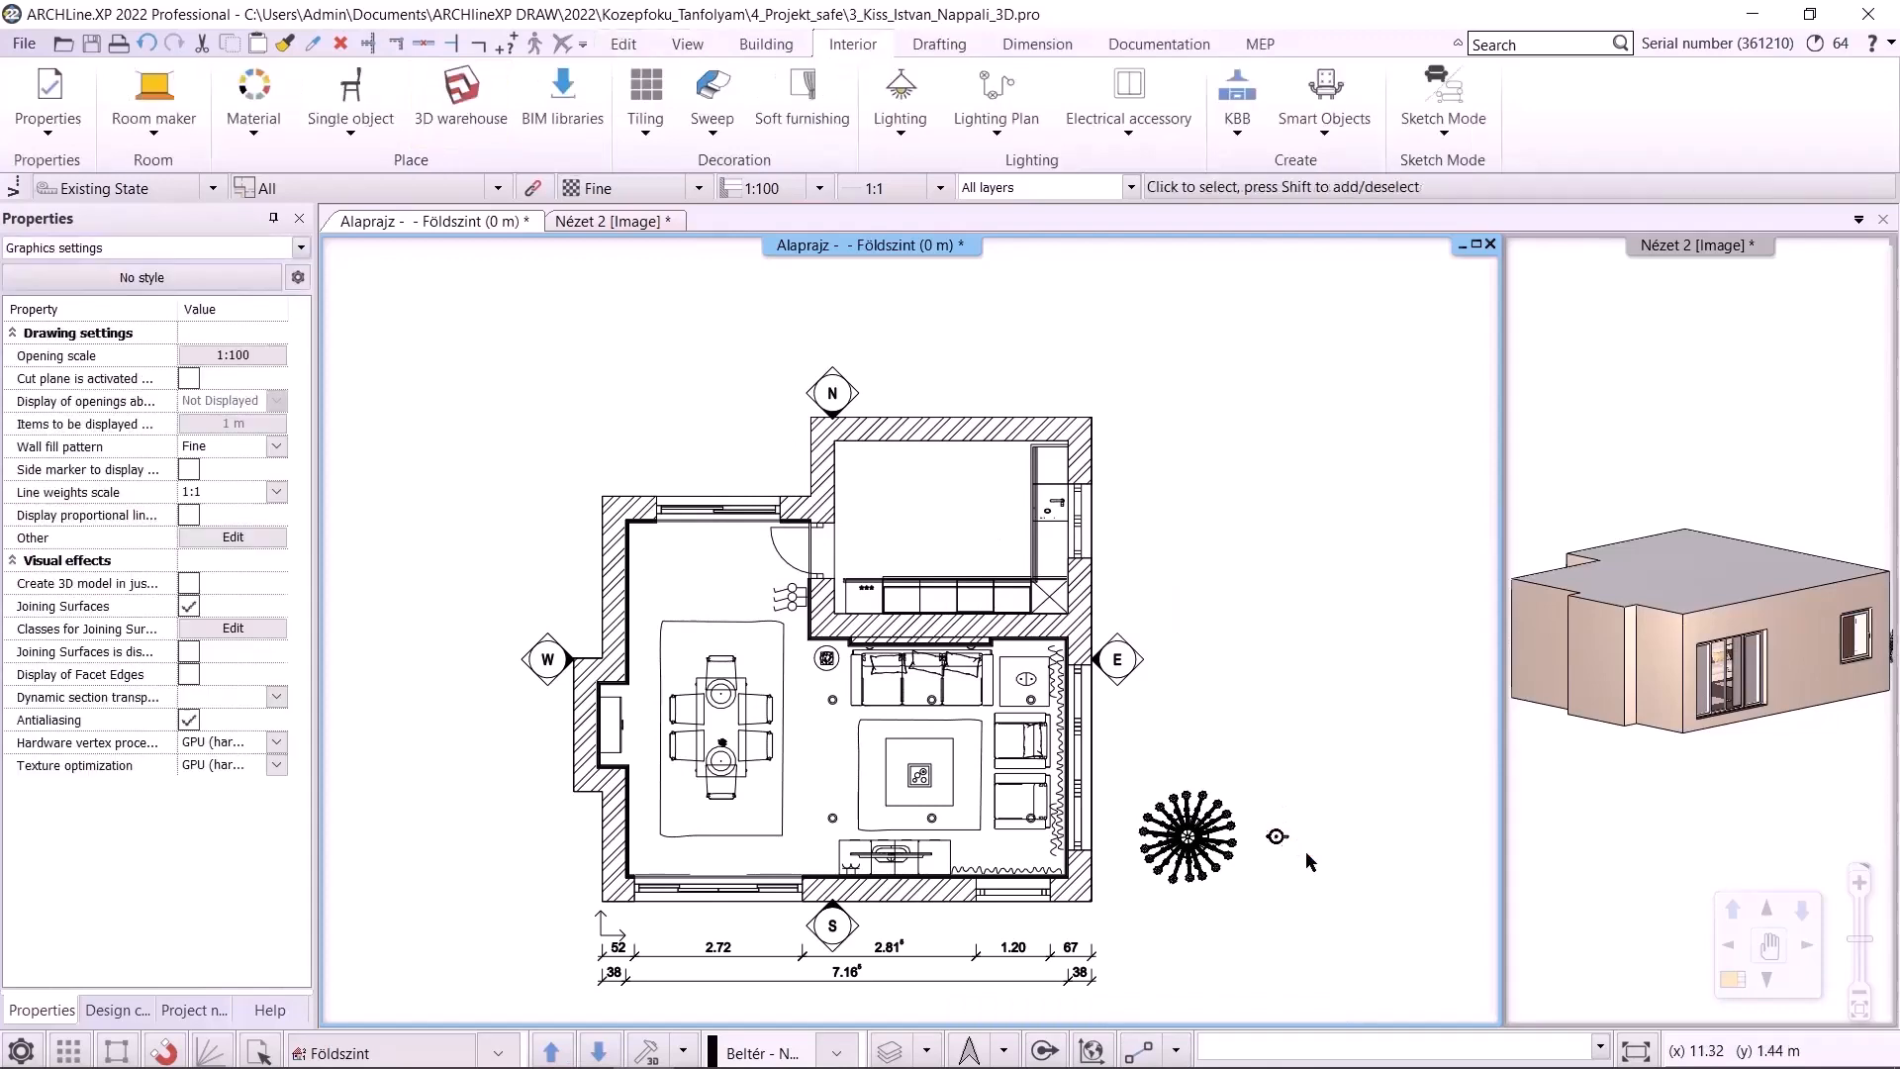
Open the kettle's placement settings and inspect its 3D preview and material list
{"action": "scroll", "coordinate": [1304, 850], "scroll_direction": "up", "scroll_amount": 4}
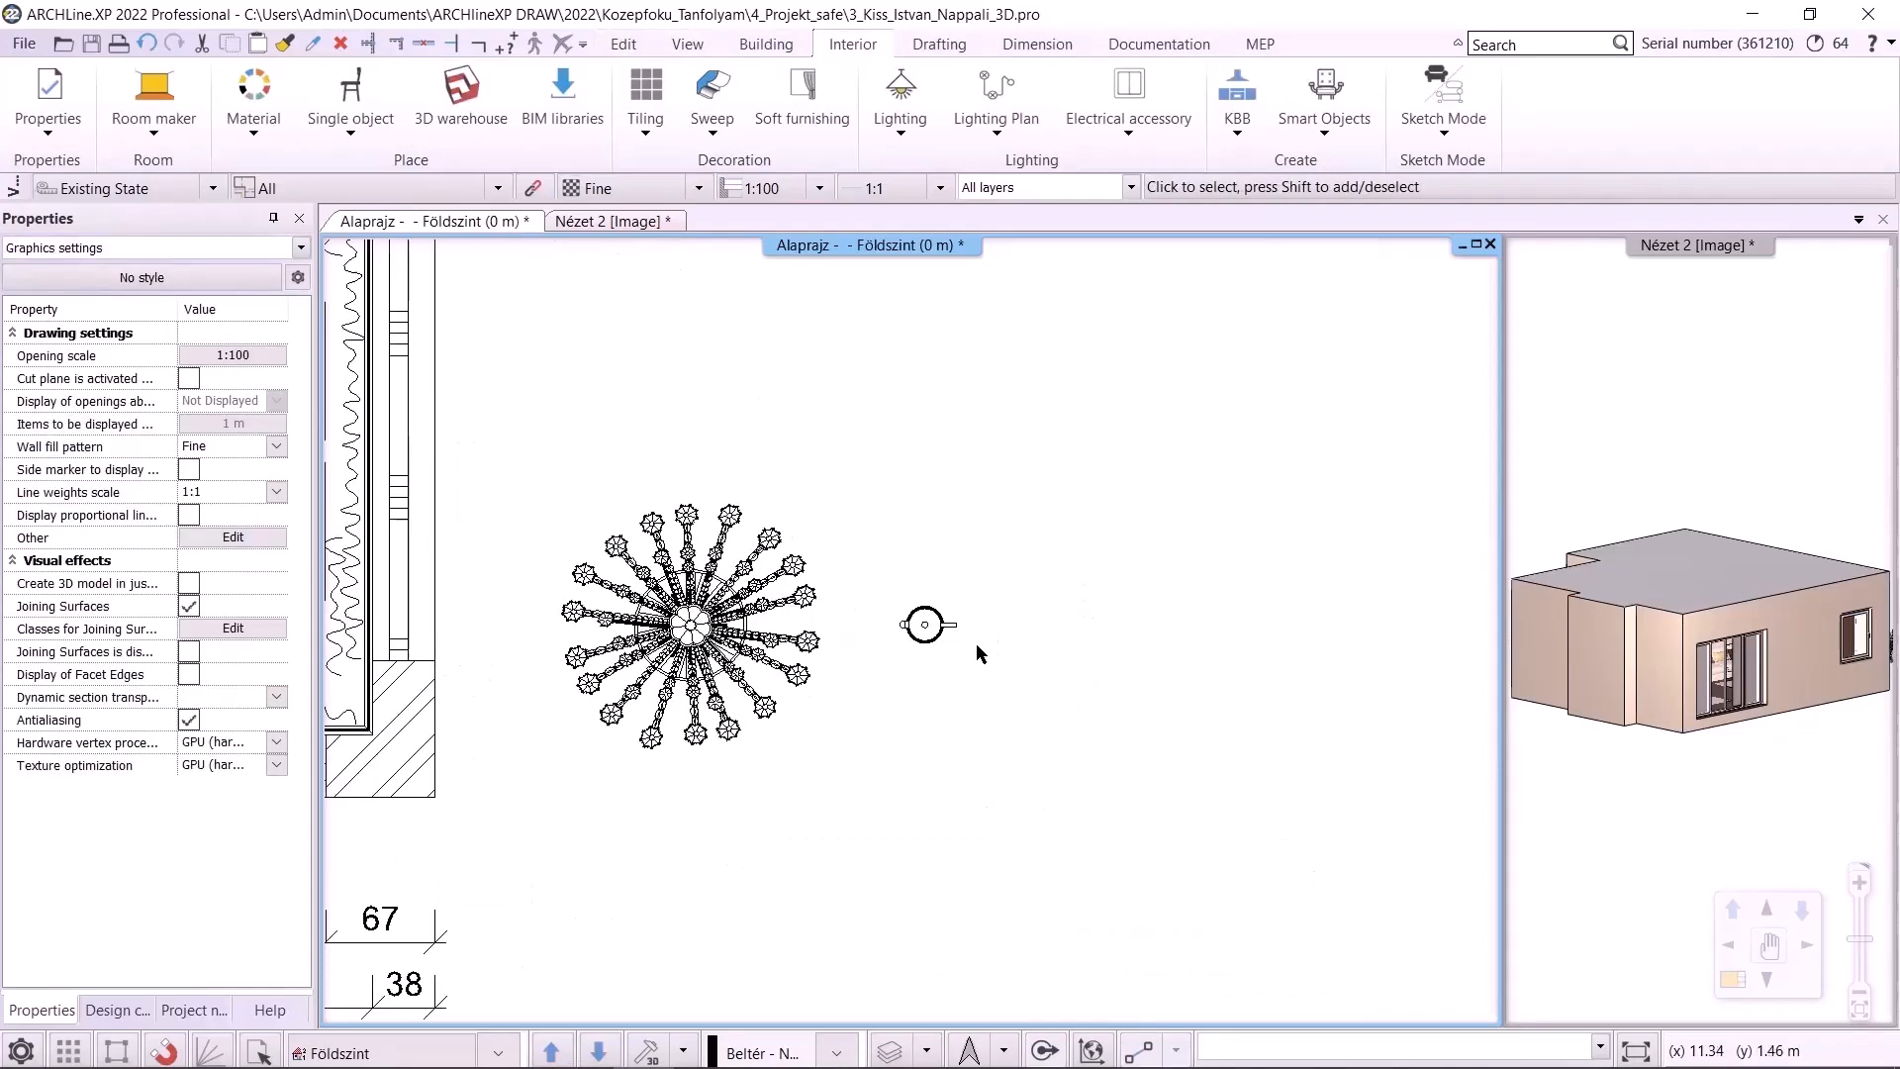
{"action": "left_click", "coordinate": [923, 627]}
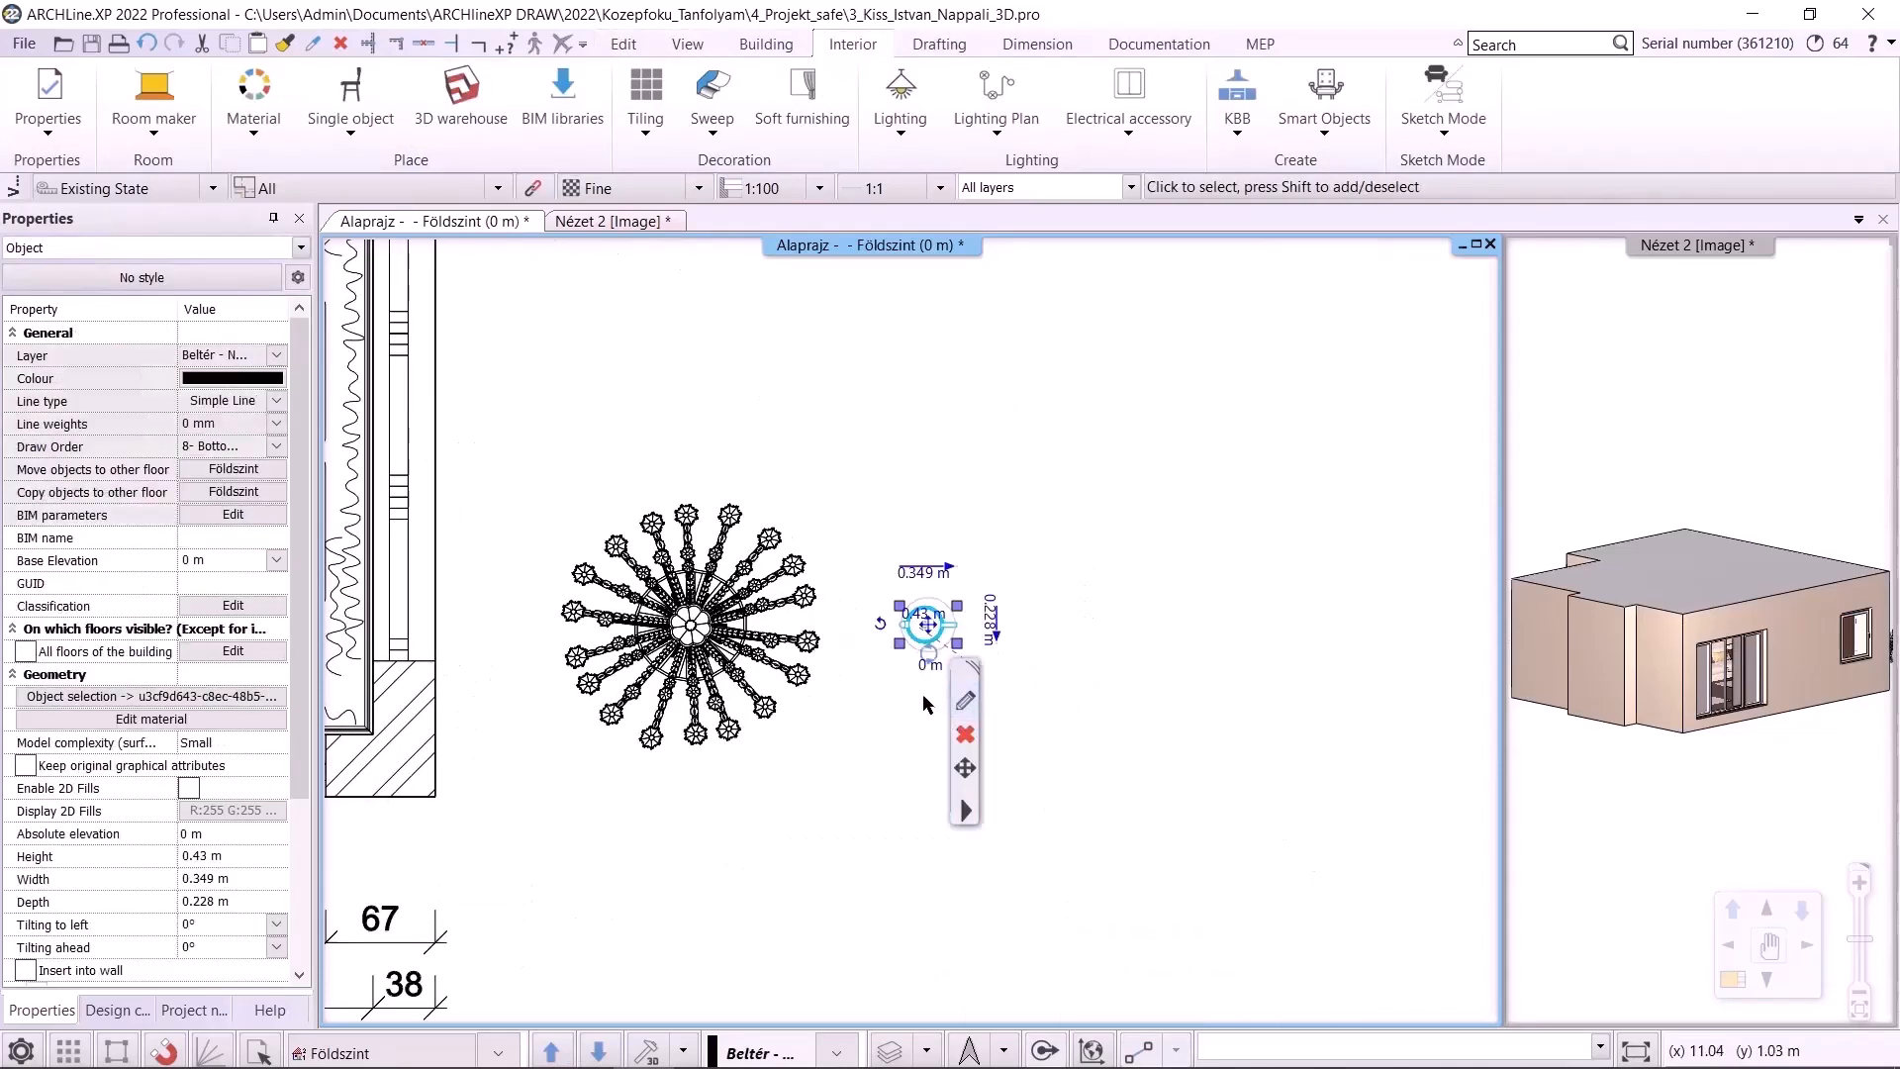
{"action": "left_click", "coordinate": [974, 700]}
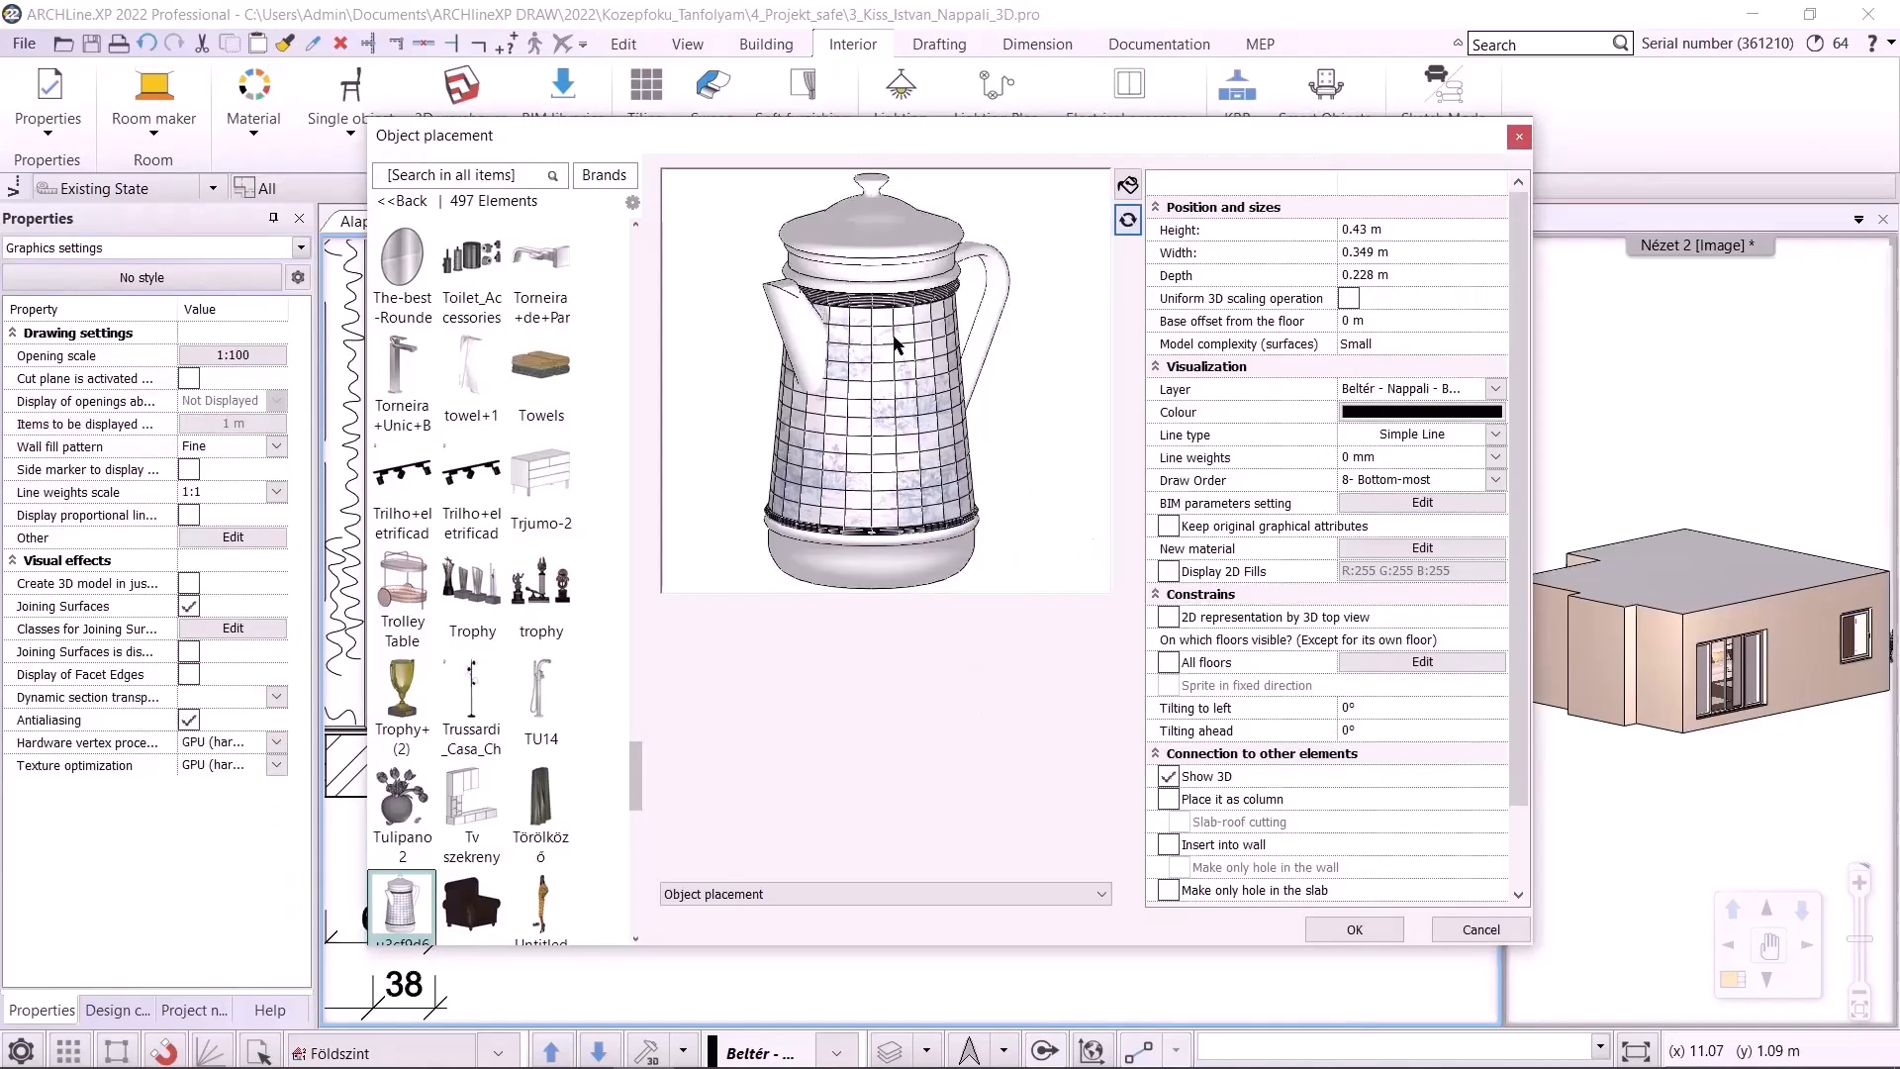
{"action": "scroll", "coordinate": [895, 344], "scroll_direction": "up", "scroll_amount": 5}
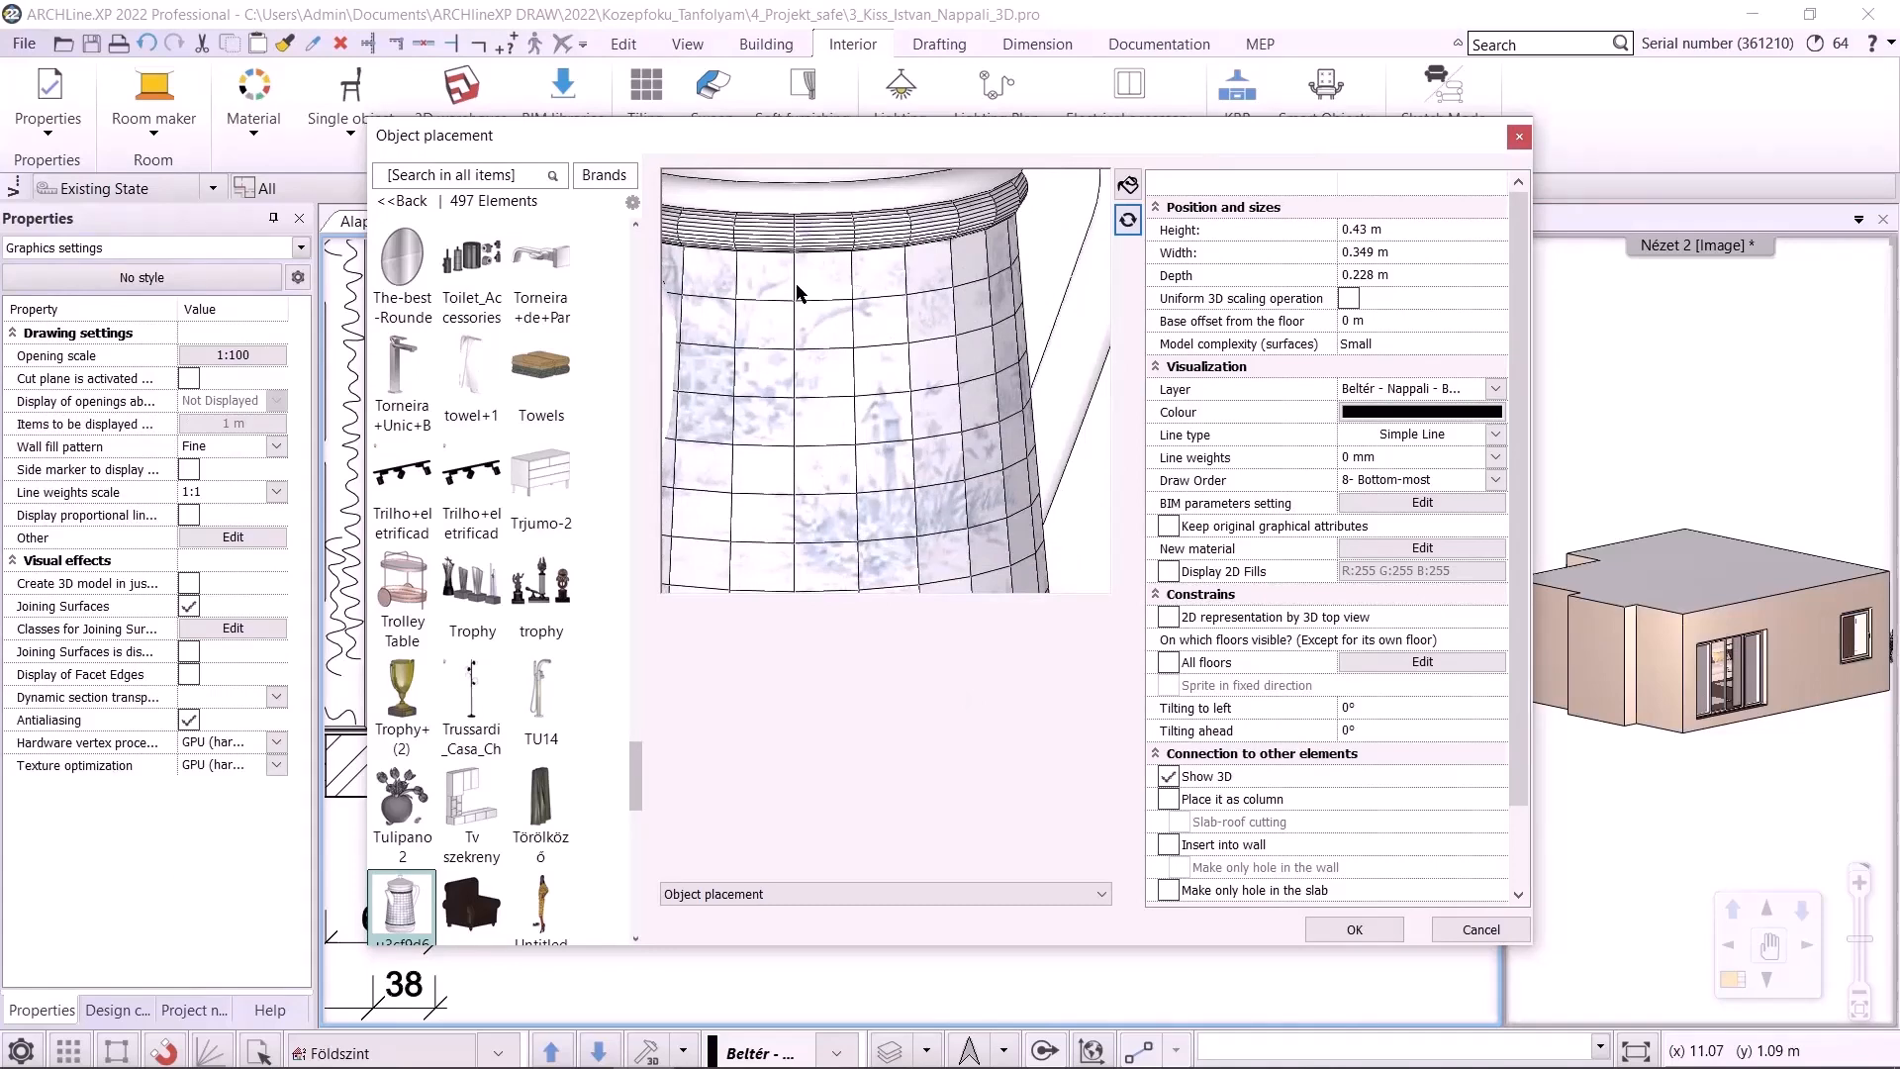
{"action": "left_click_drag", "start_coordinate": [797, 293], "coordinate": [849, 346]}
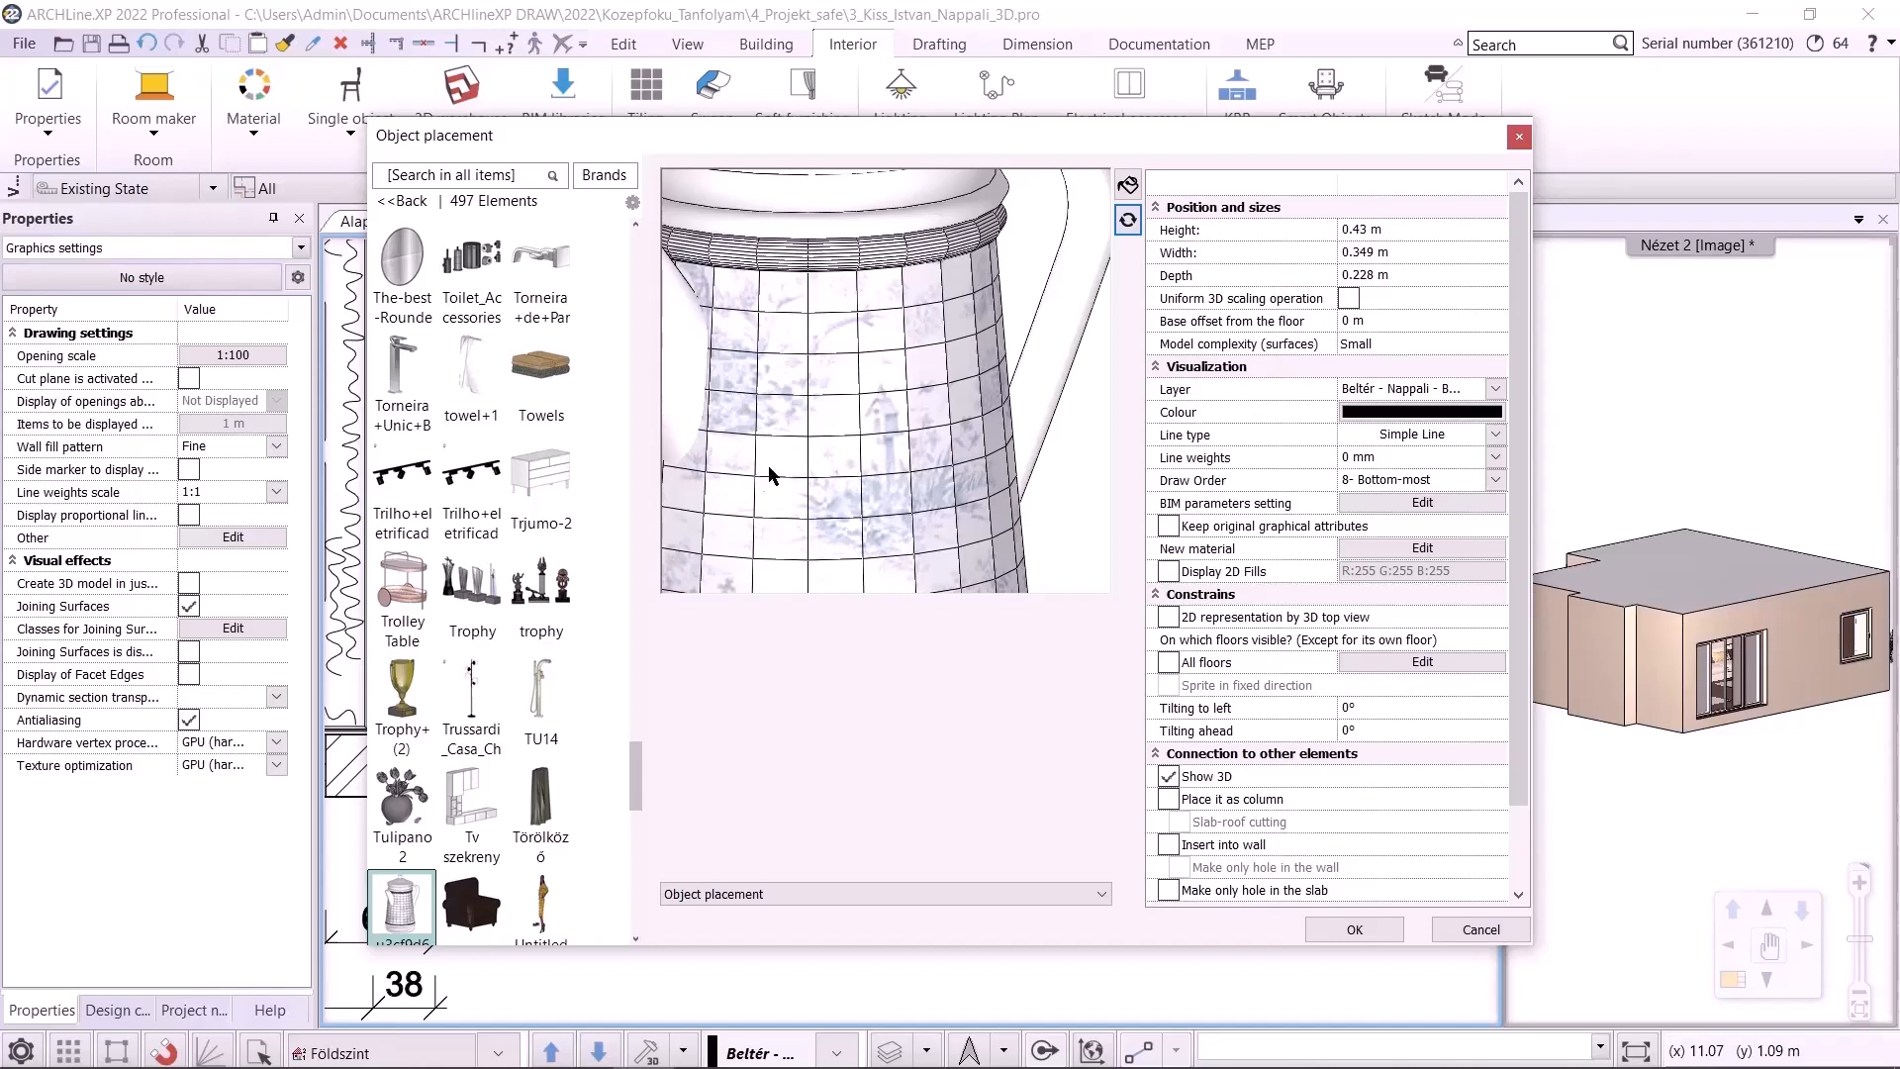
{"action": "left_click", "coordinate": [1382, 550]}
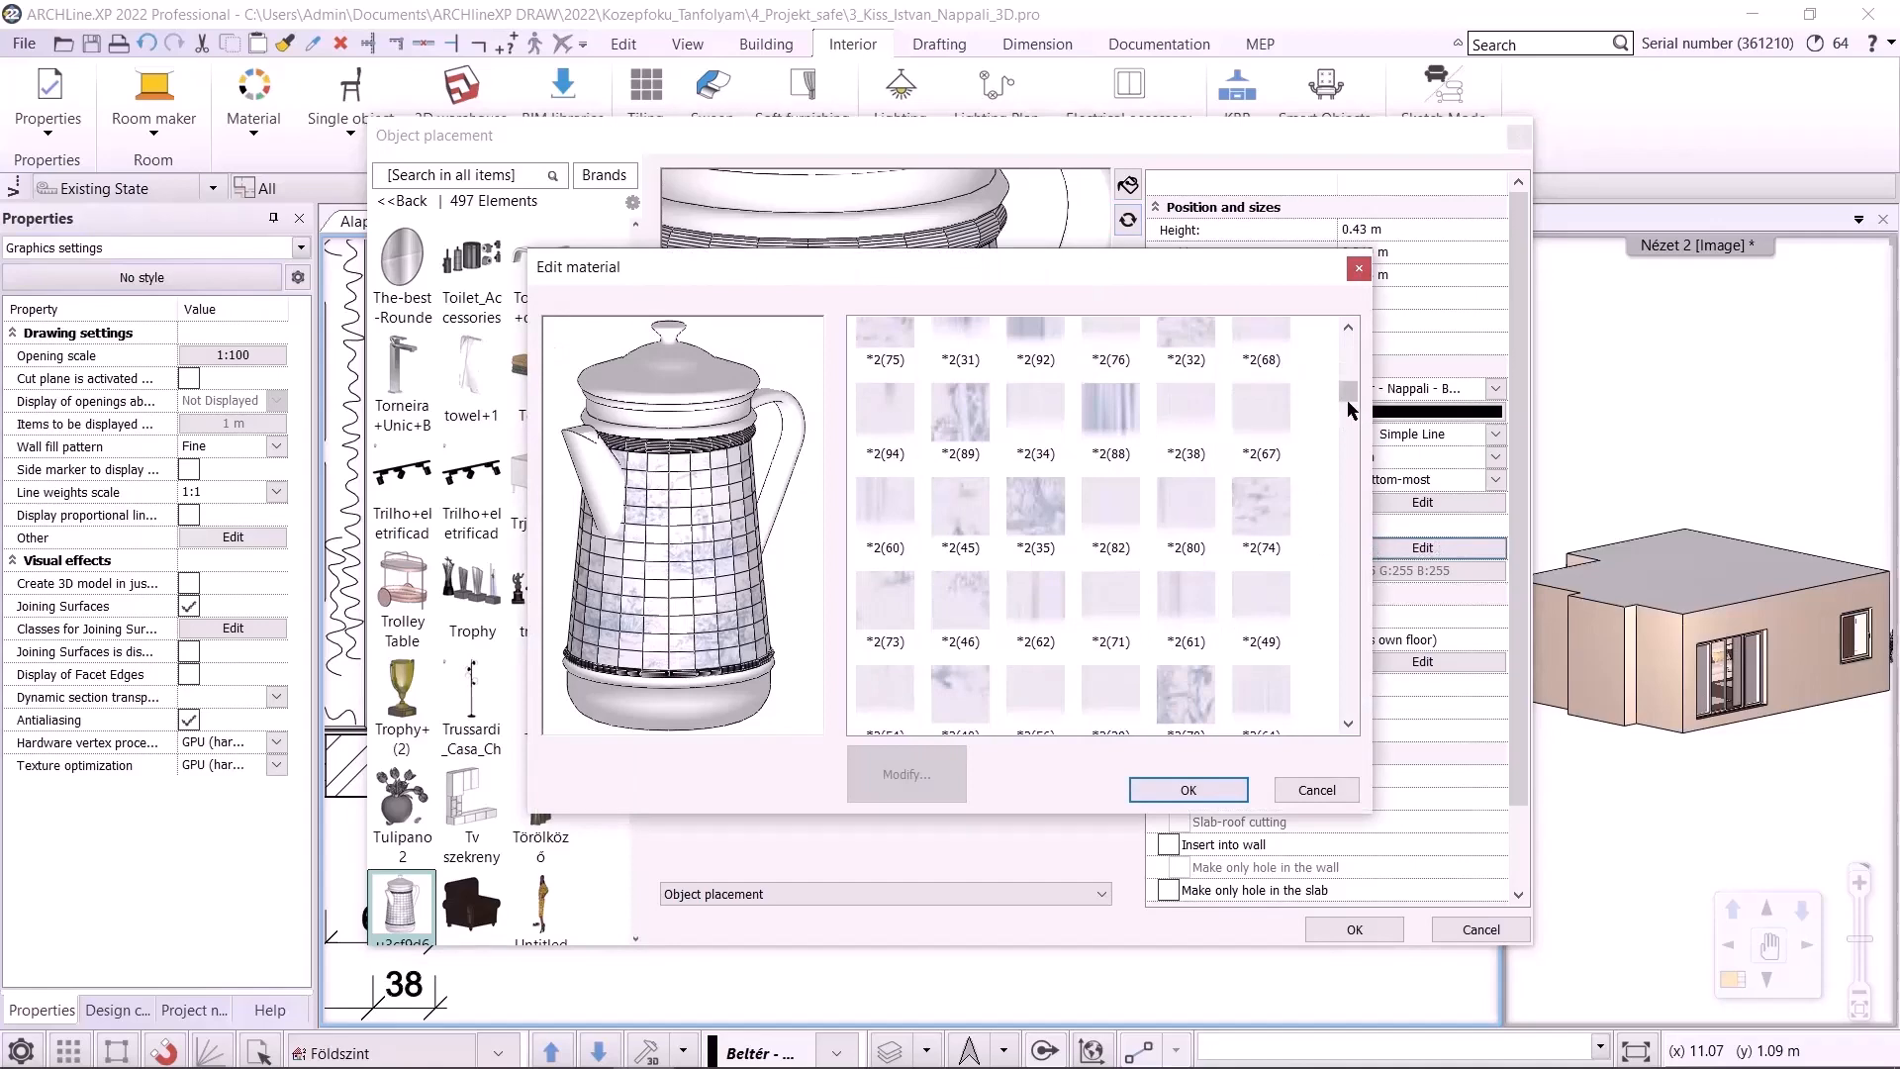
{"action": "left_click_drag", "start_coordinate": [1348, 391], "coordinate": [1348, 658]}
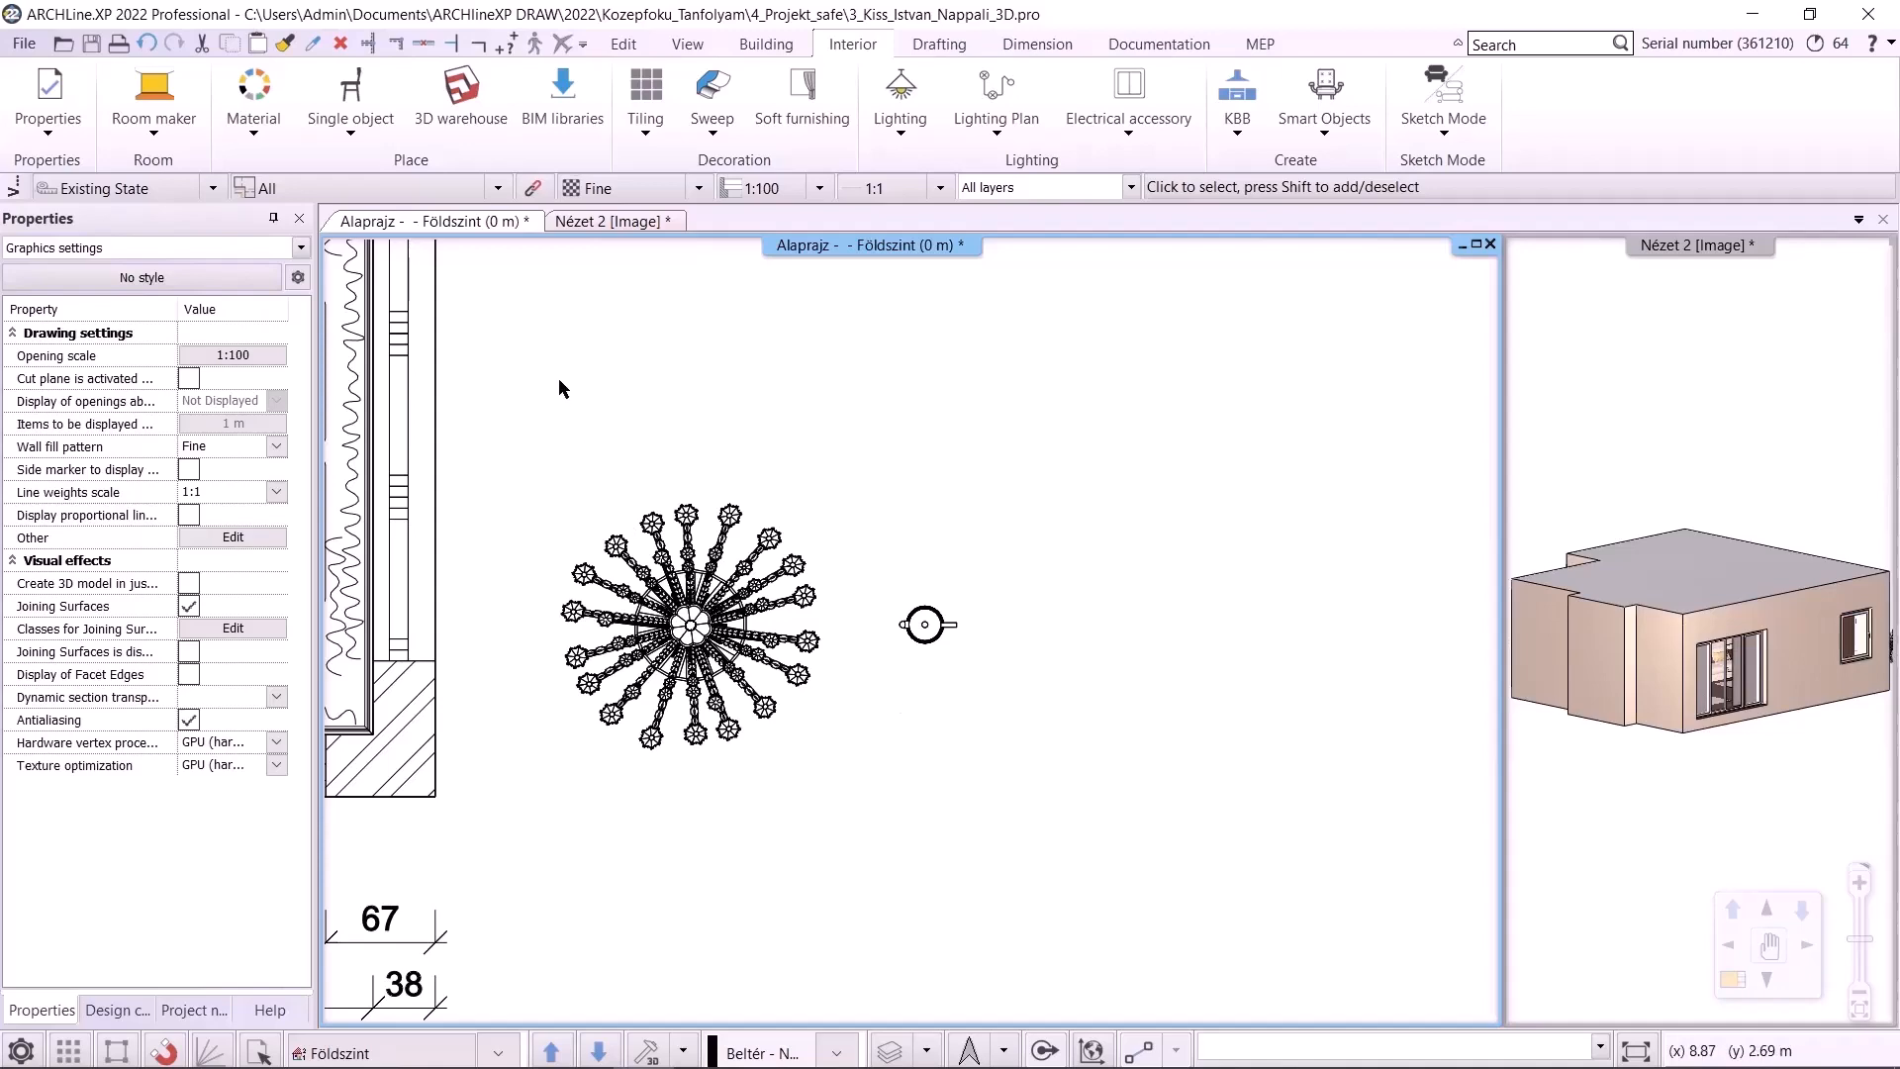
Switch to the 3D view and measure the entire model's statistics
{"action": "left_click", "coordinate": [621, 223]}
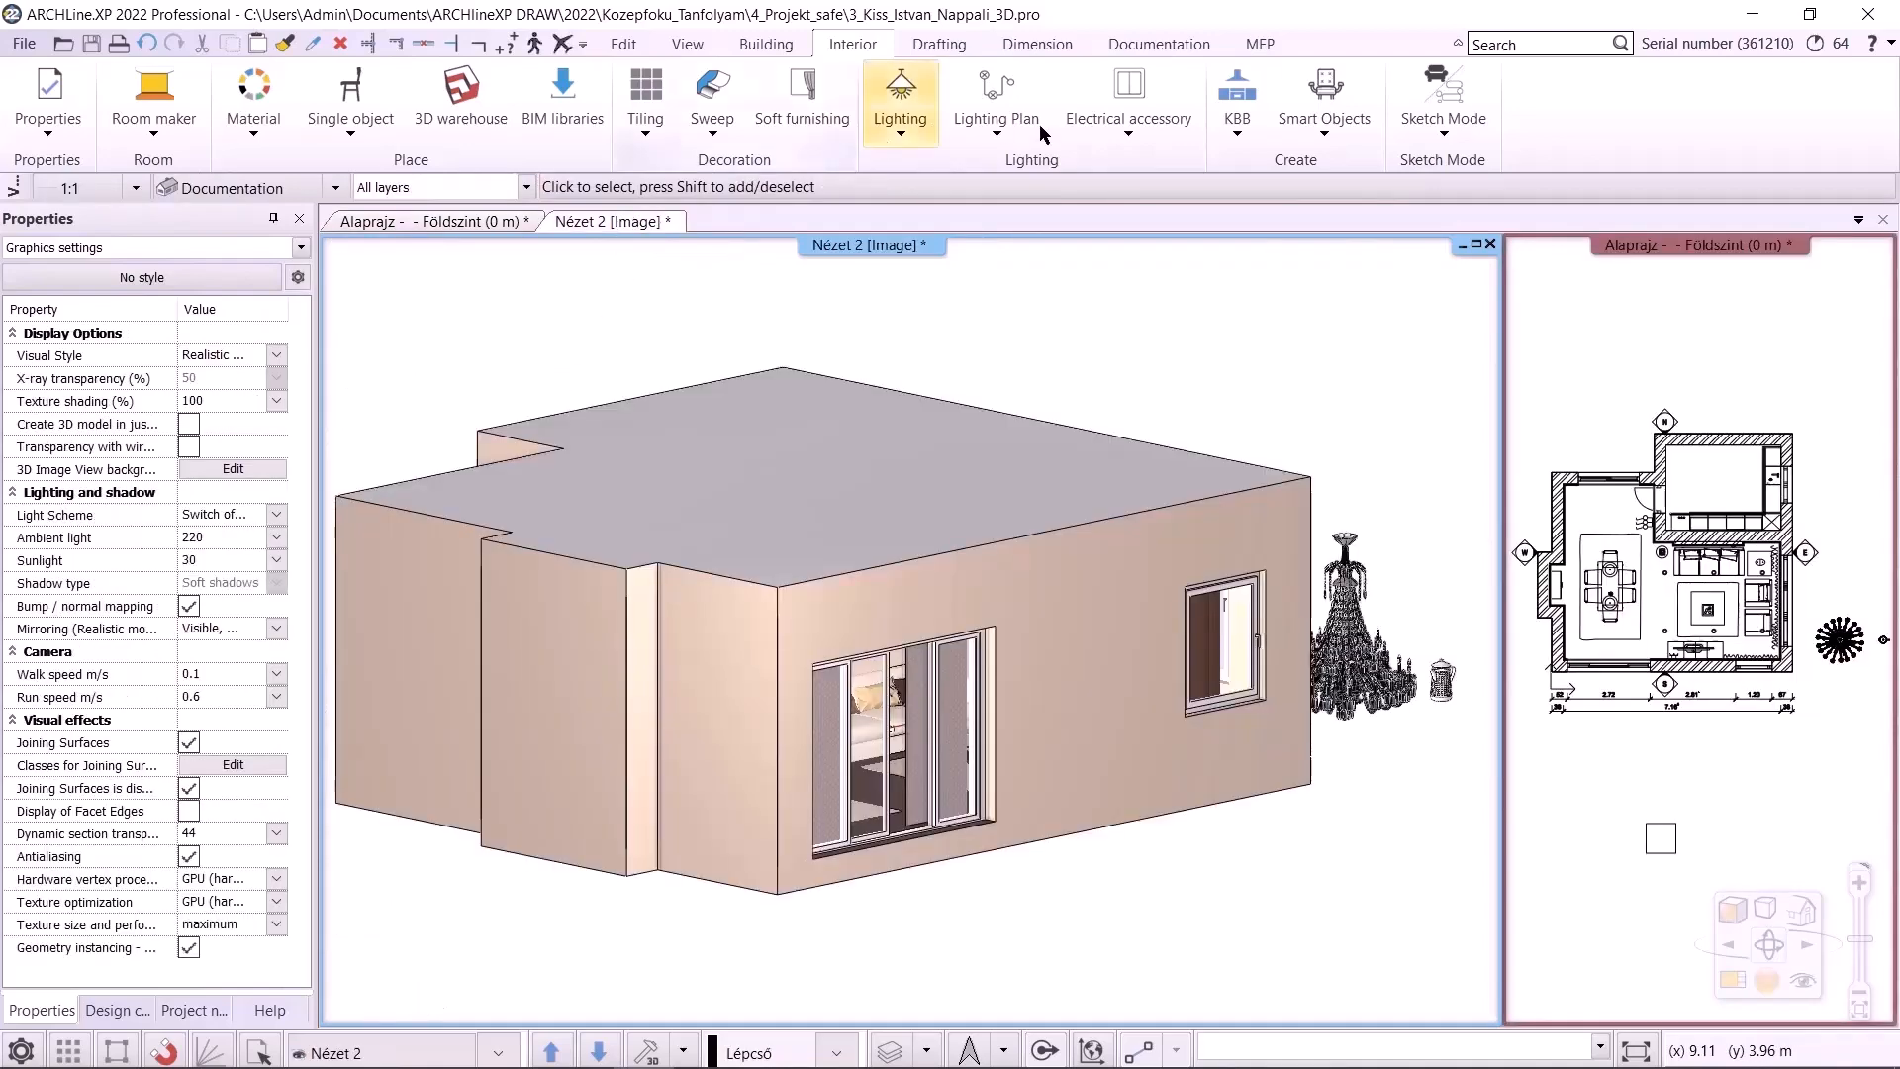
{"action": "left_click", "coordinate": [1037, 44]}
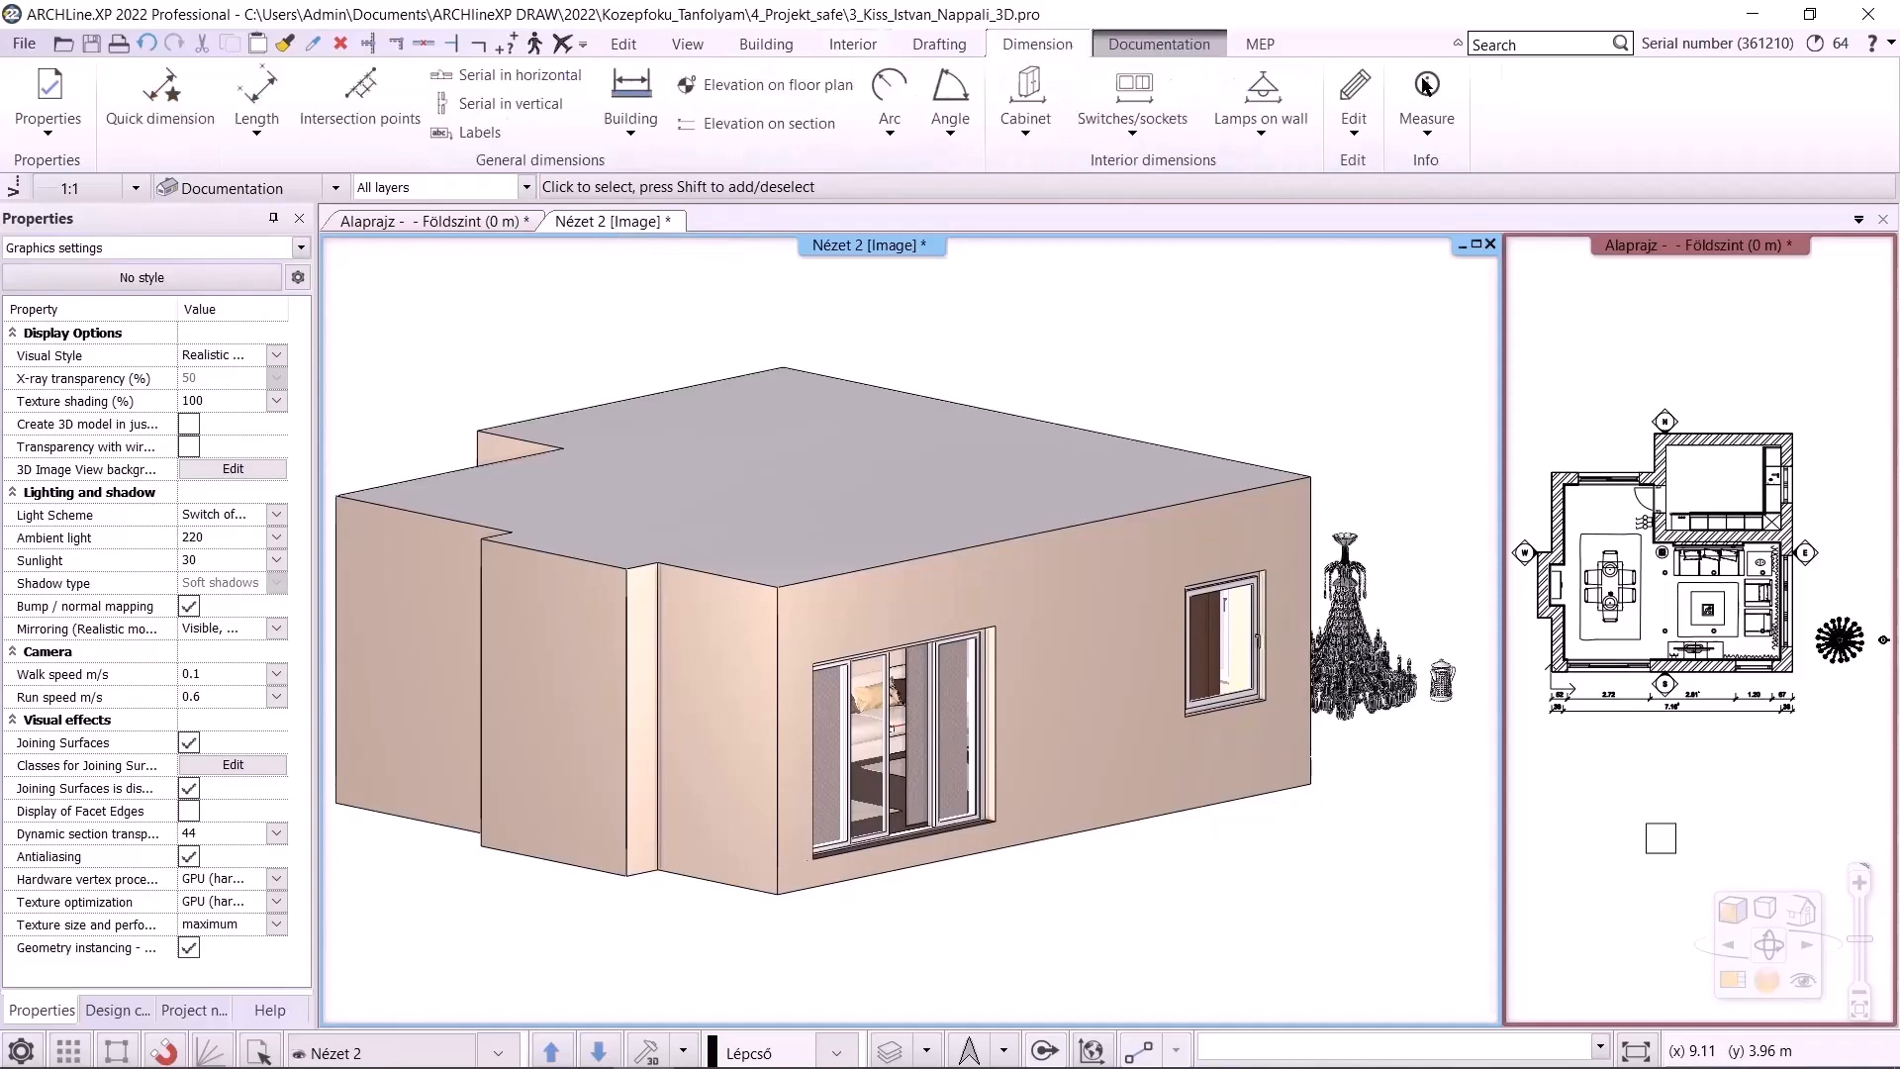
{"action": "left_click", "coordinate": [1426, 104]}
{"action": "left_click", "coordinate": [1476, 241]}
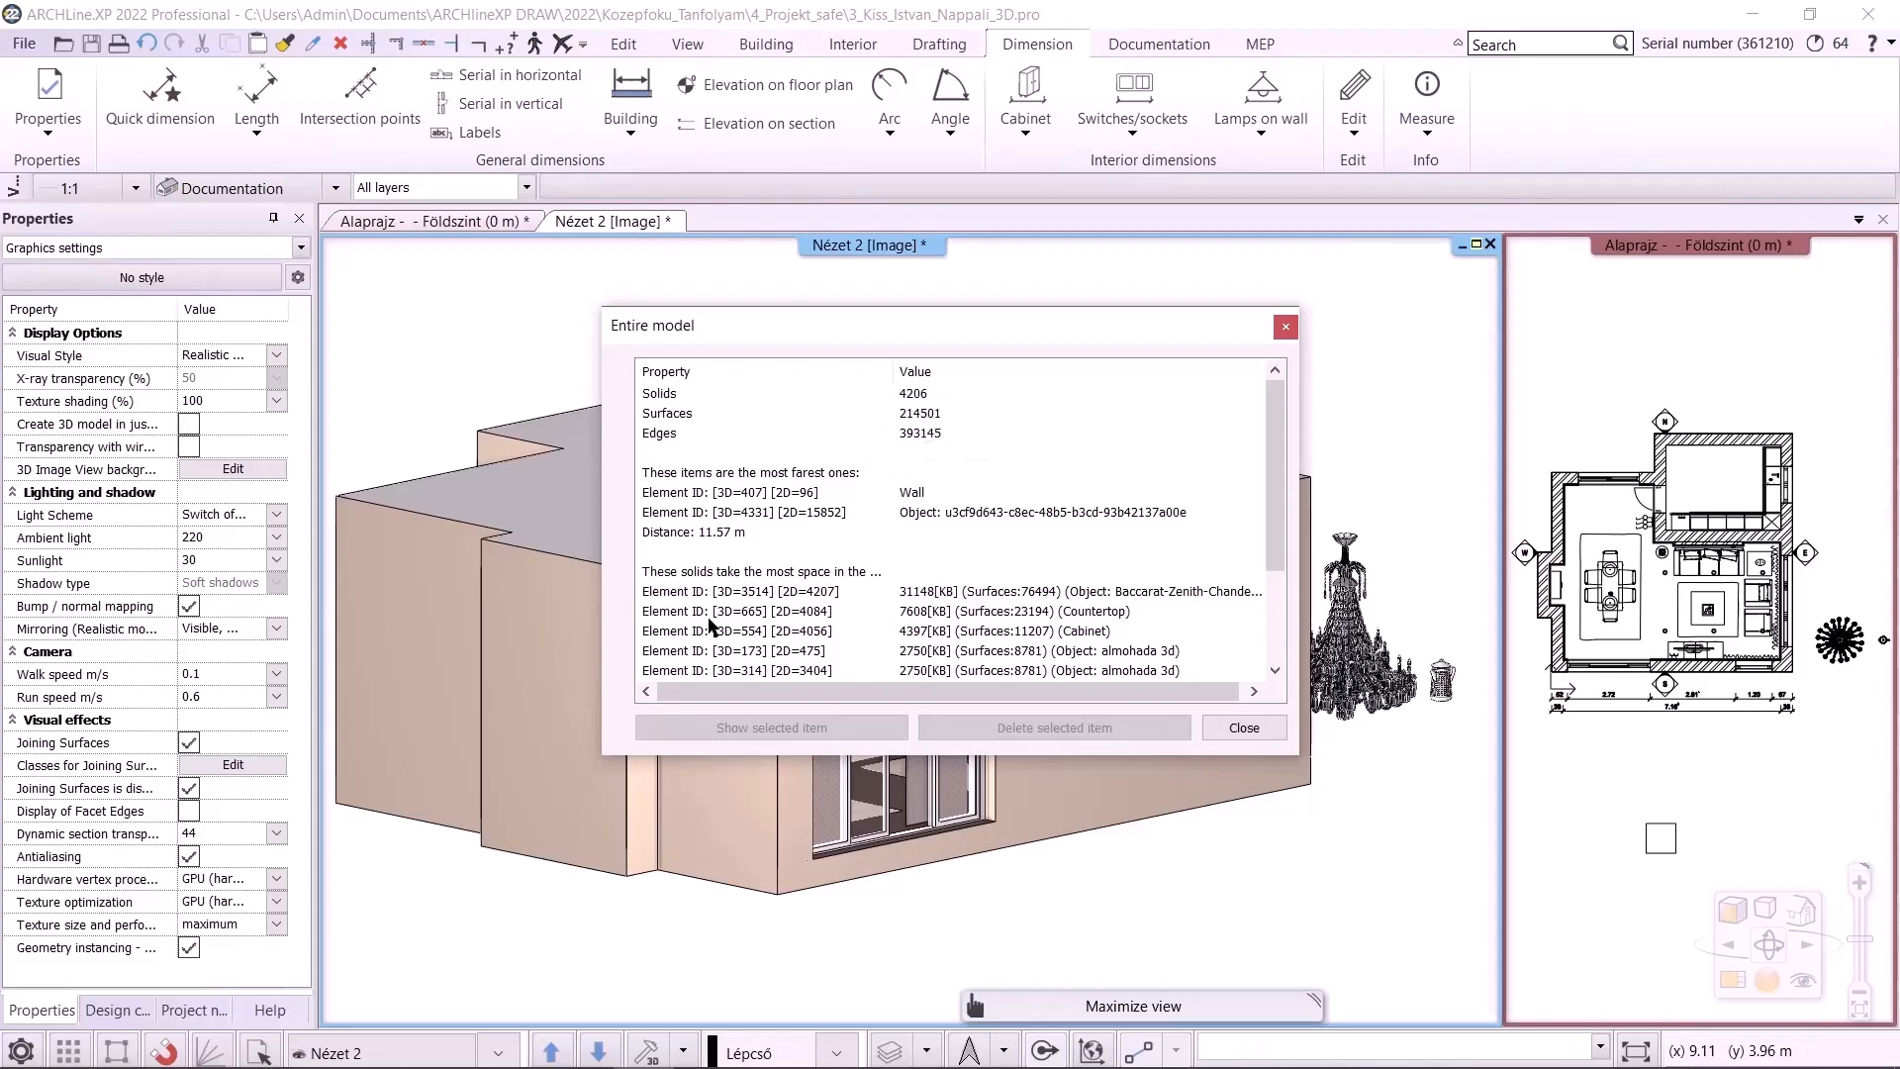
Locate the Baccarat Zenith chandelier in the model statistics list, show it, and delete it
{"action": "scroll", "coordinate": [984, 518], "scroll_direction": "down", "scroll_amount": 2}
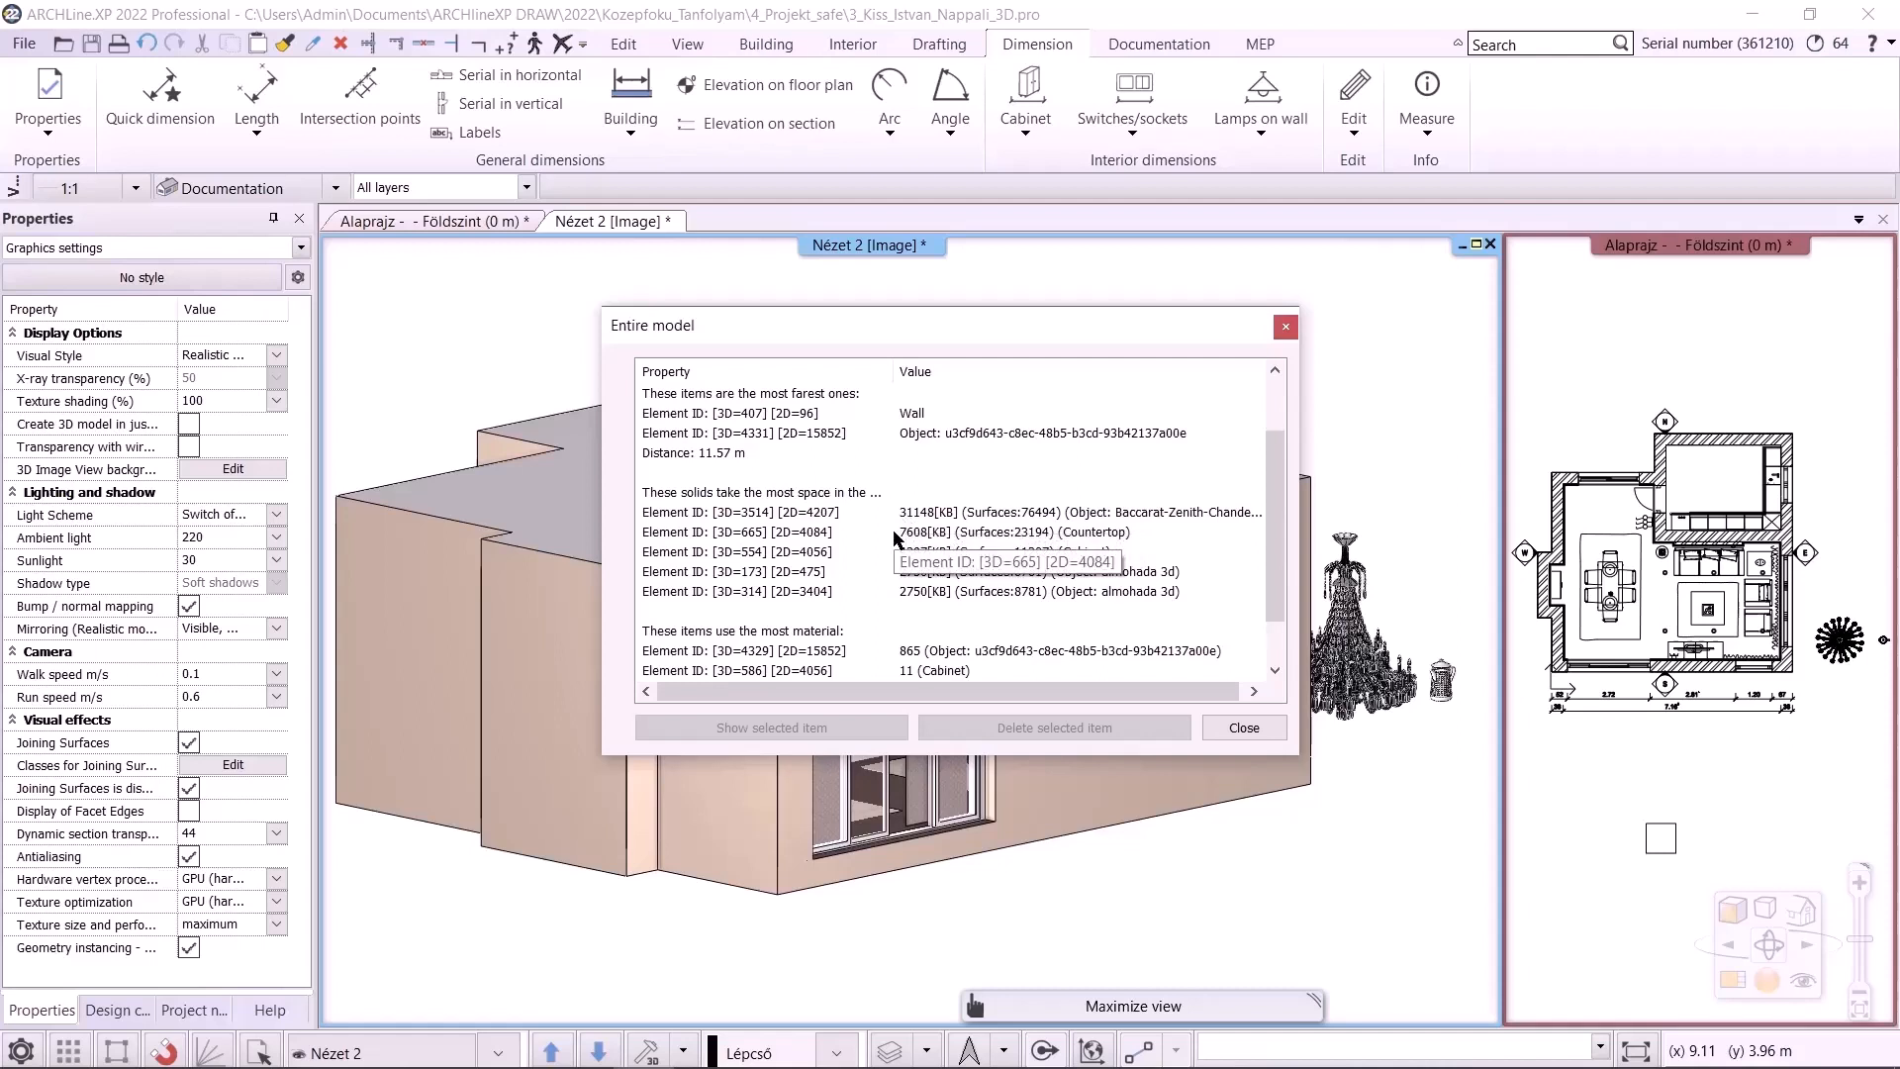
{"action": "left_click", "coordinate": [921, 517]}
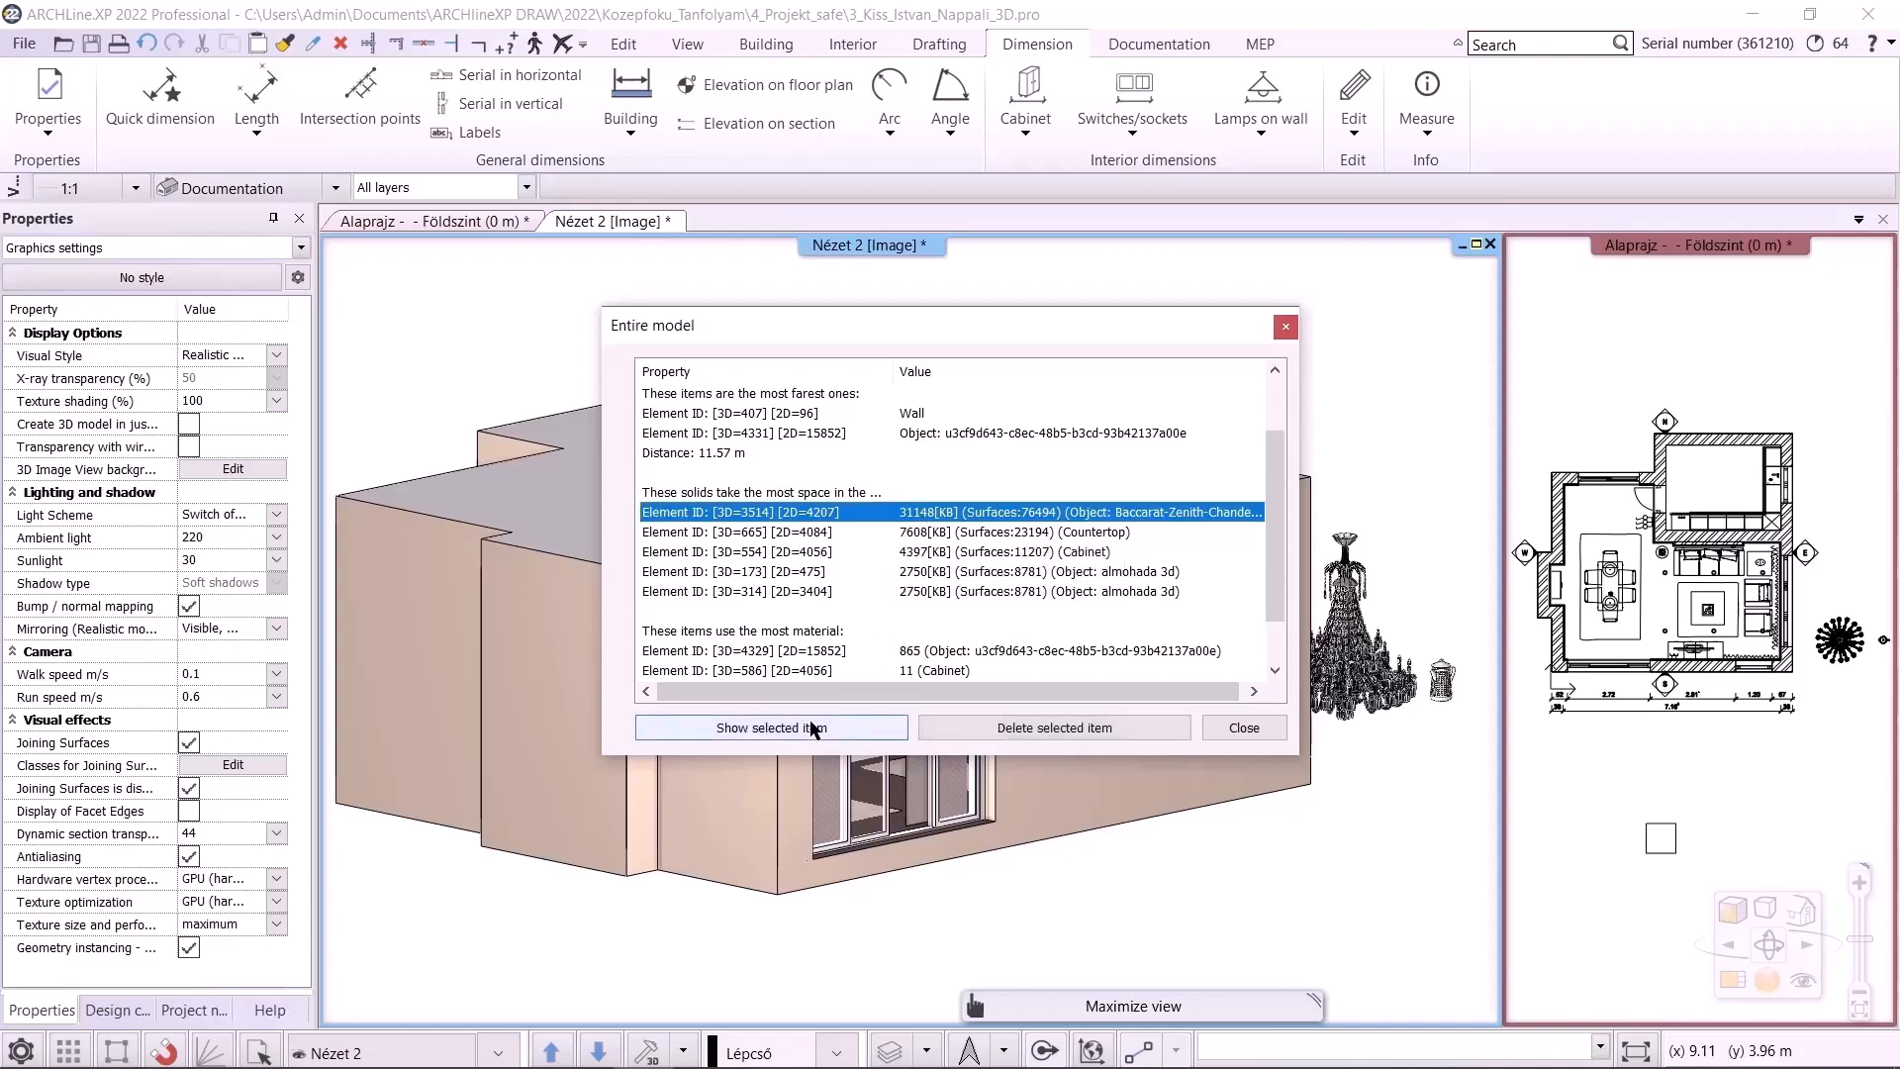
{"action": "left_click", "coordinate": [813, 729]}
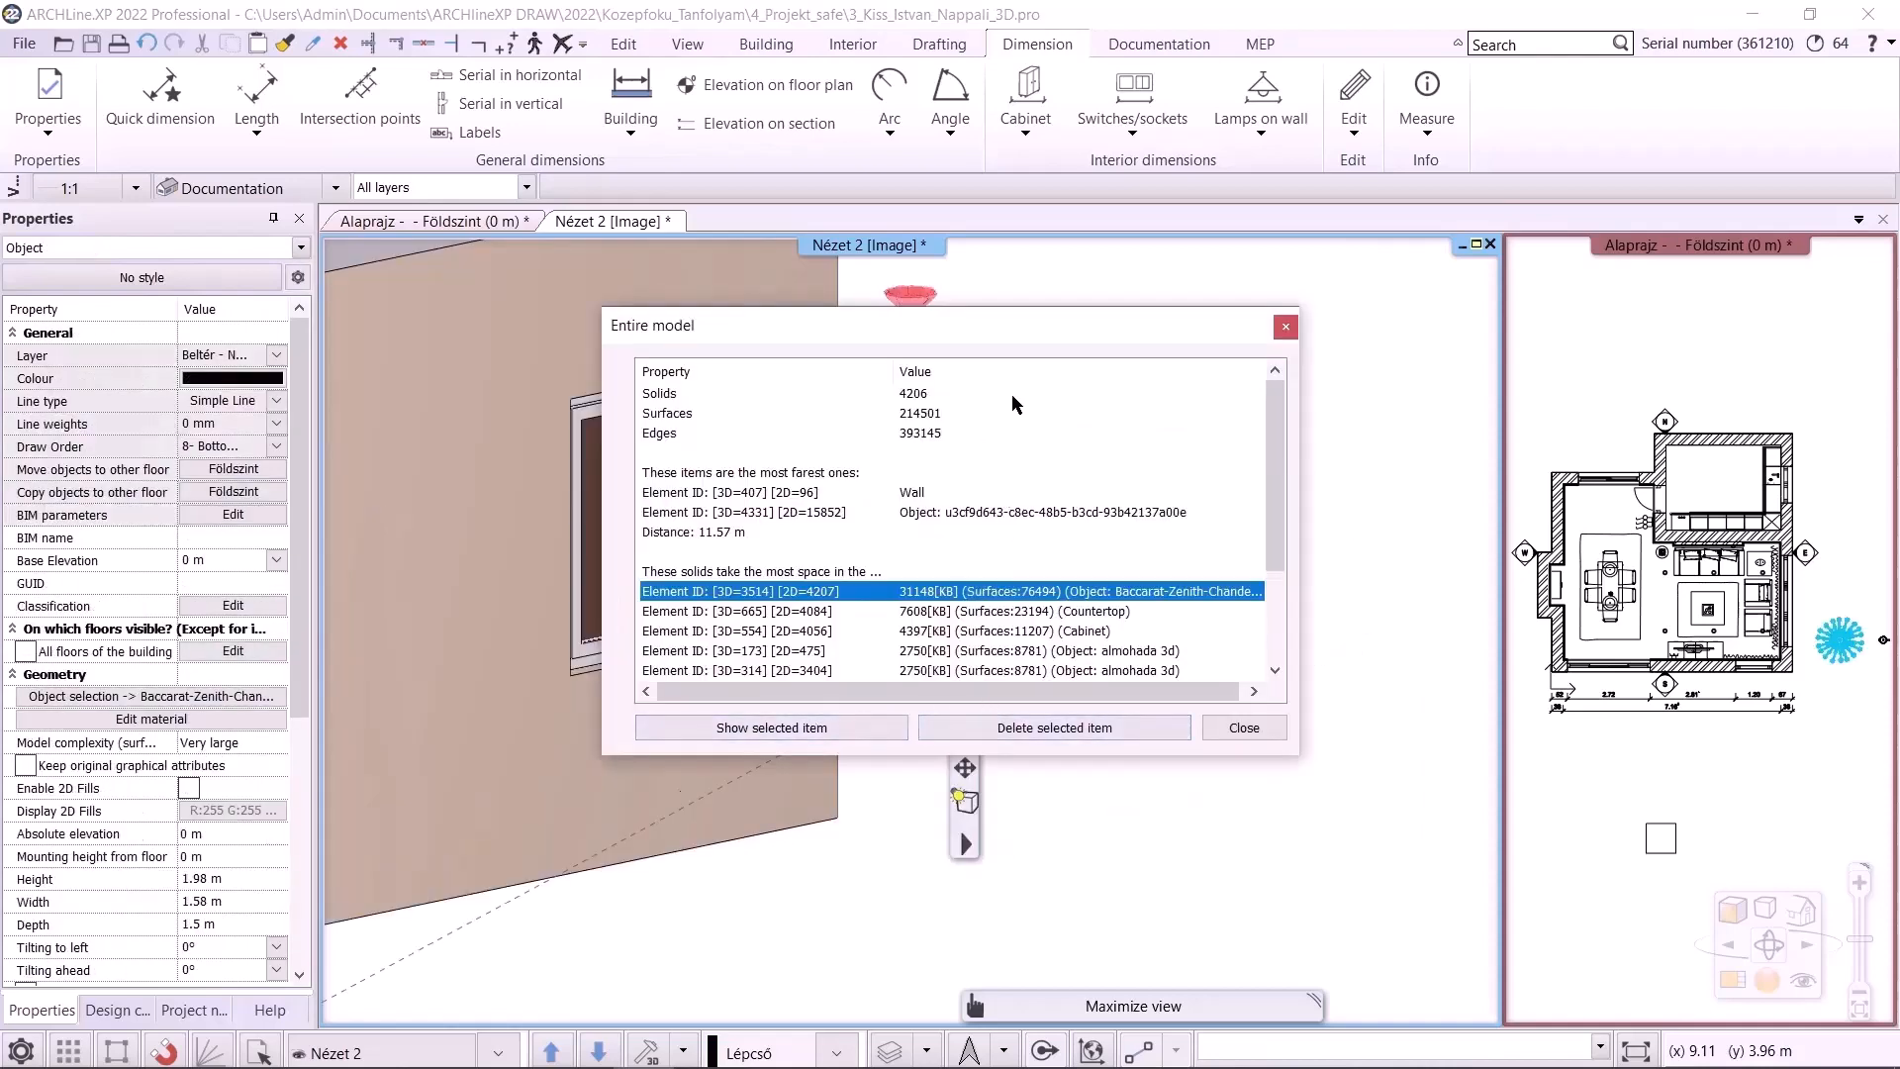
{"action": "left_click_drag", "start_coordinate": [1052, 313], "coordinate": [1453, 377]}
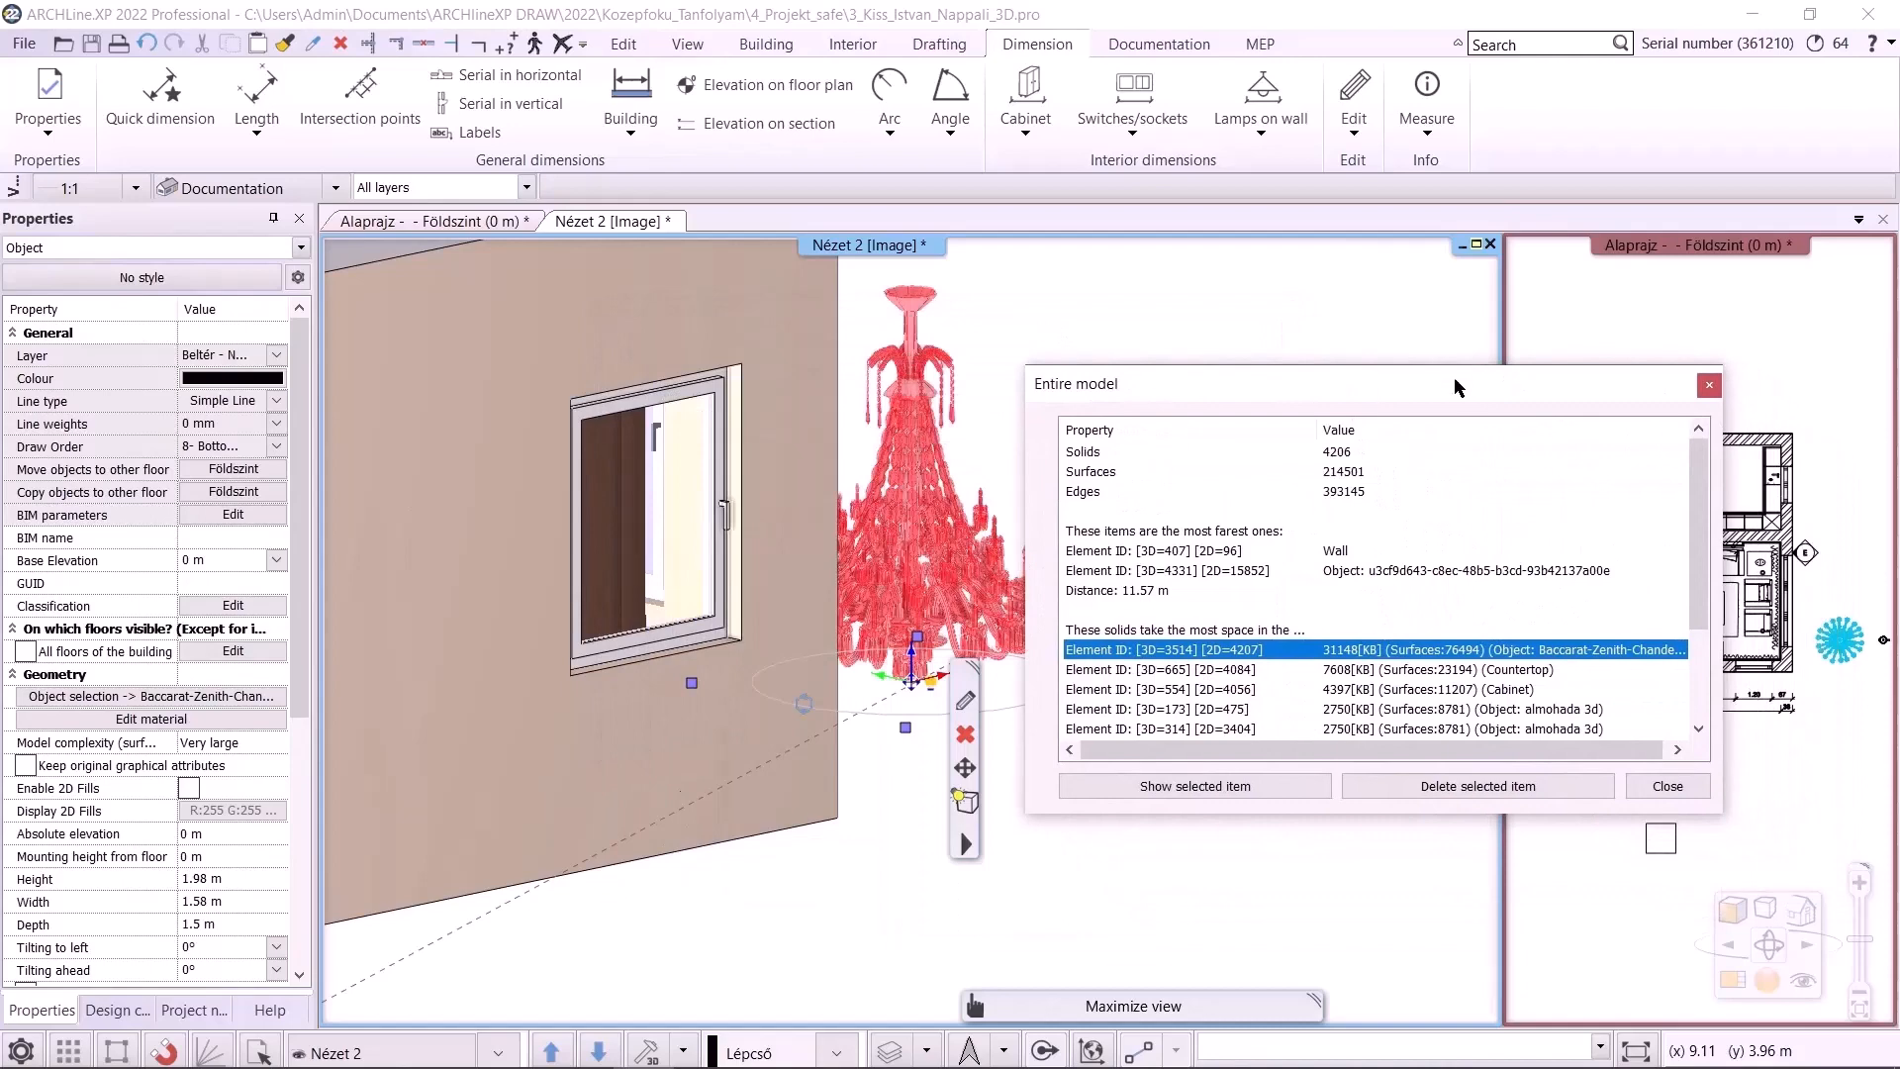
{"action": "left_click", "coordinate": [1465, 792]}
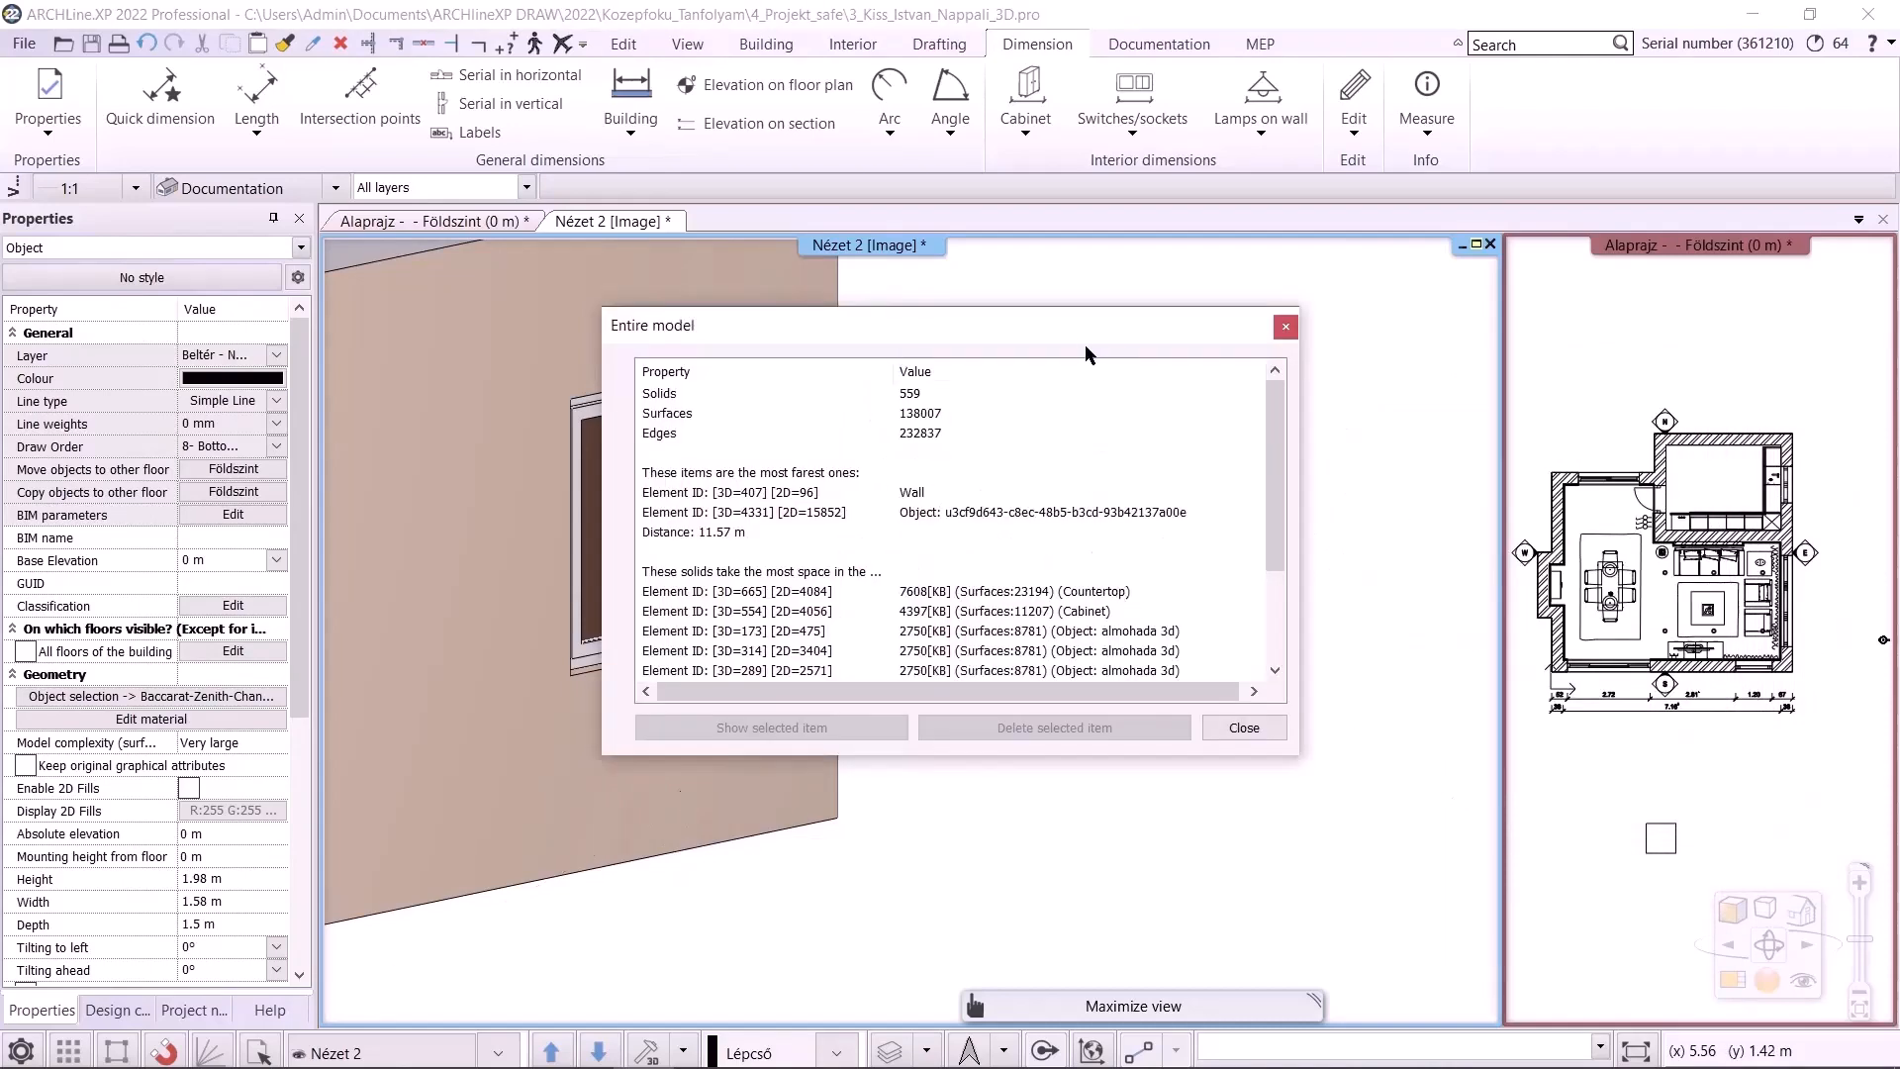
Locate the kettle object in the most-material list, show it, delete it, and close the statistics
{"action": "left_click_drag", "start_coordinate": [1078, 338], "coordinate": [839, 331]}
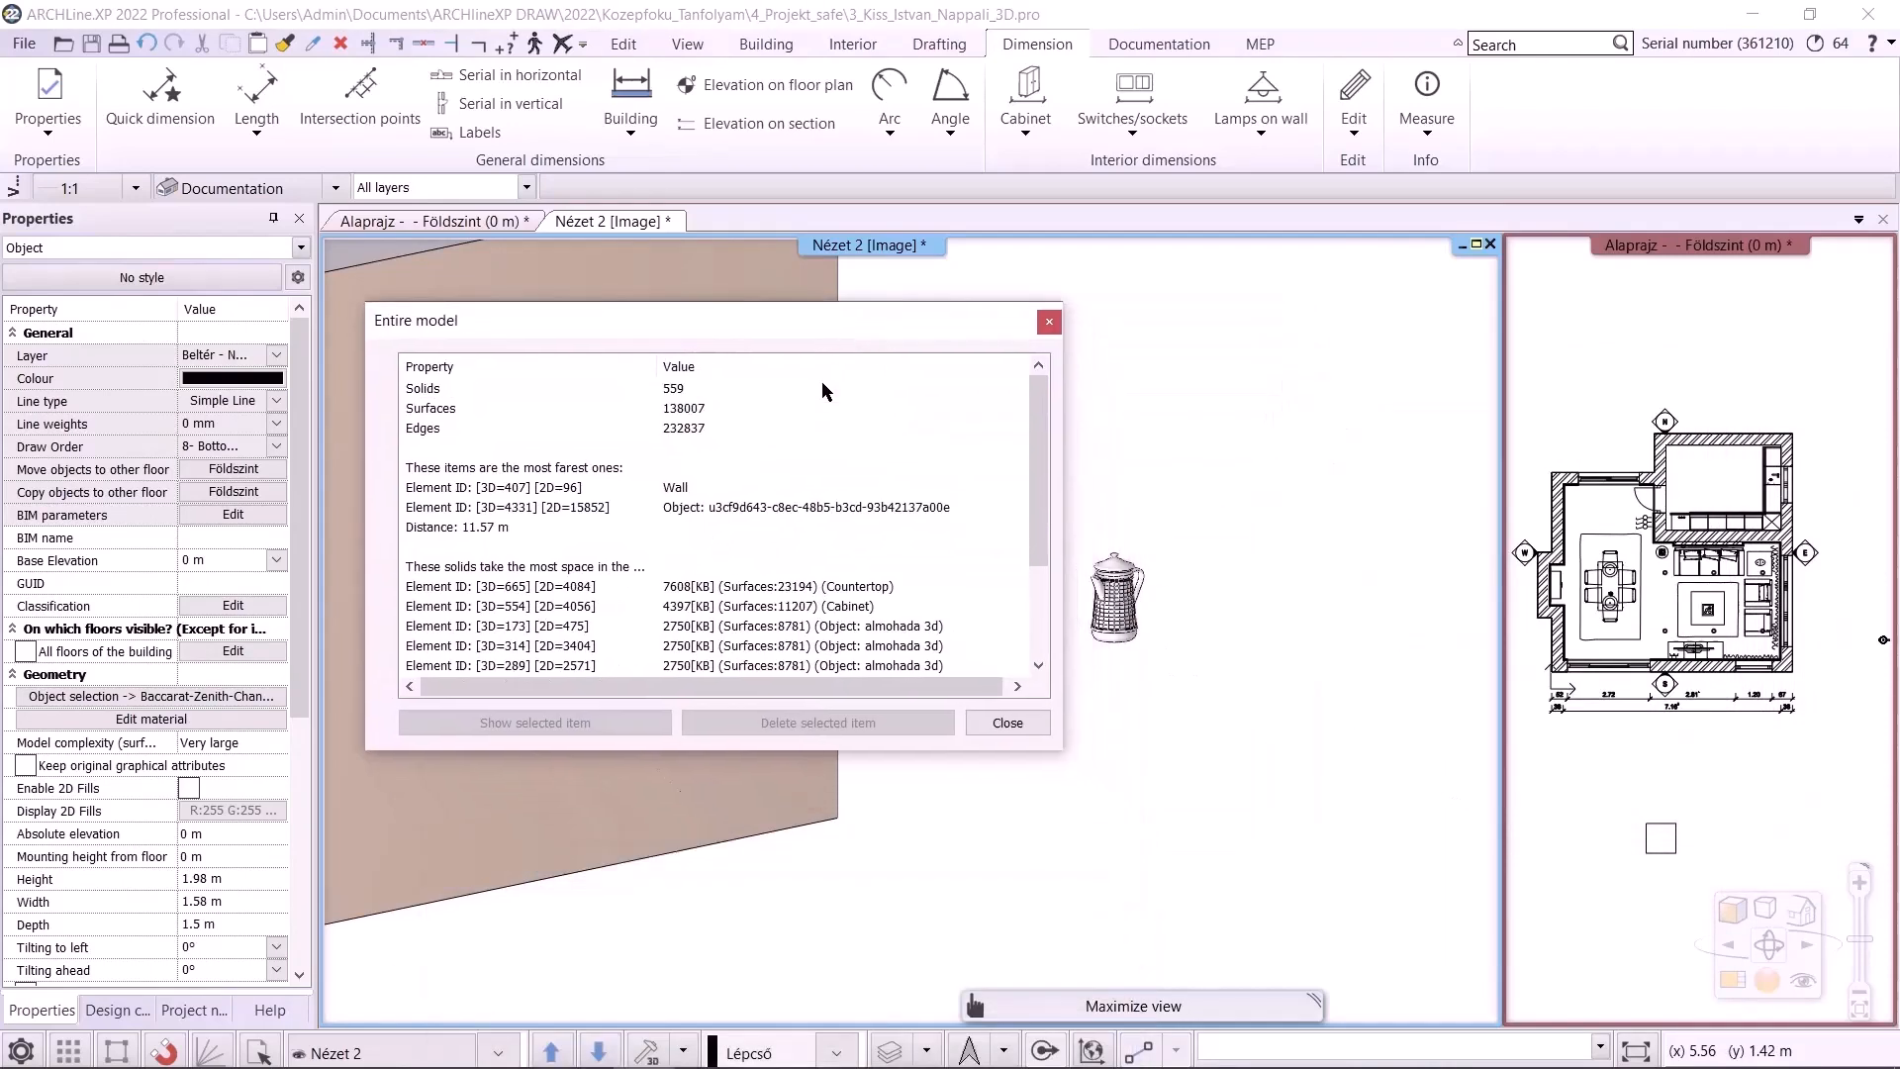
{"action": "left_click_drag", "start_coordinate": [1037, 471], "coordinate": [972, 639]}
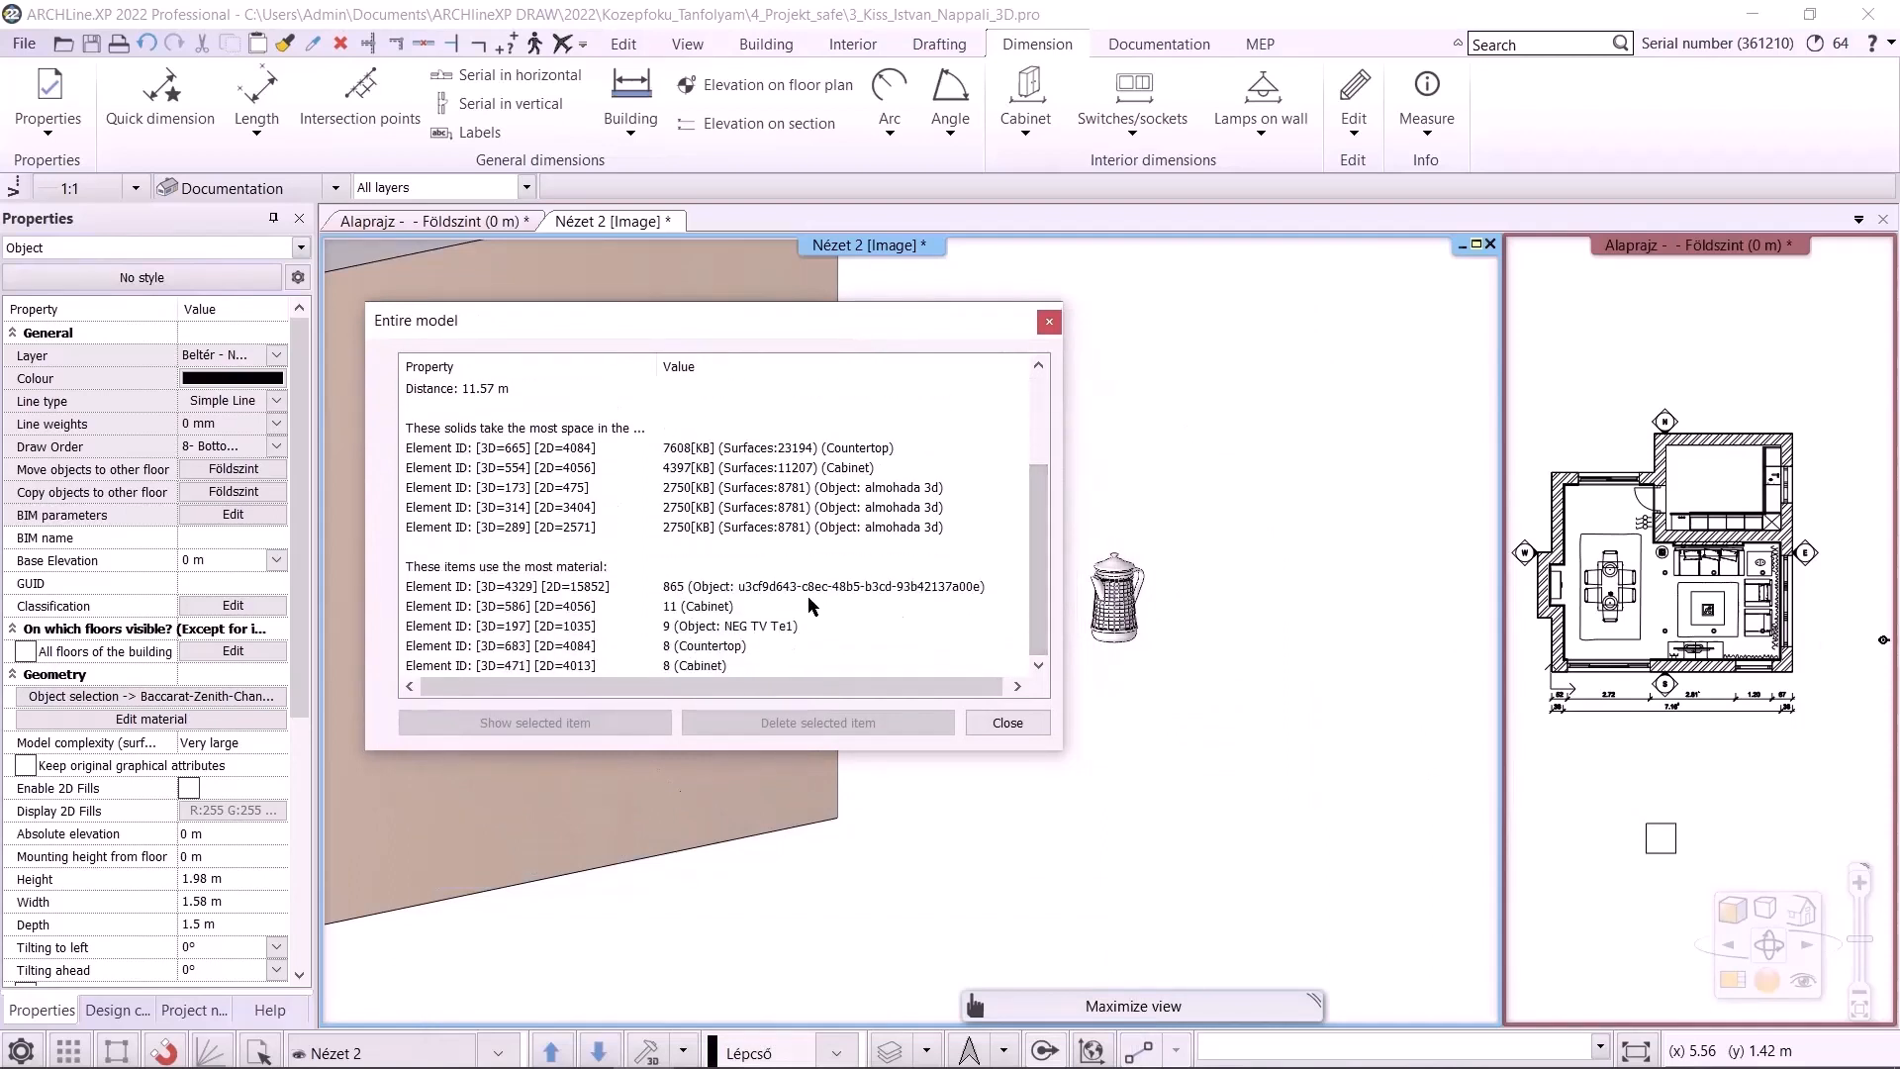
{"action": "left_click", "coordinate": [772, 586]}
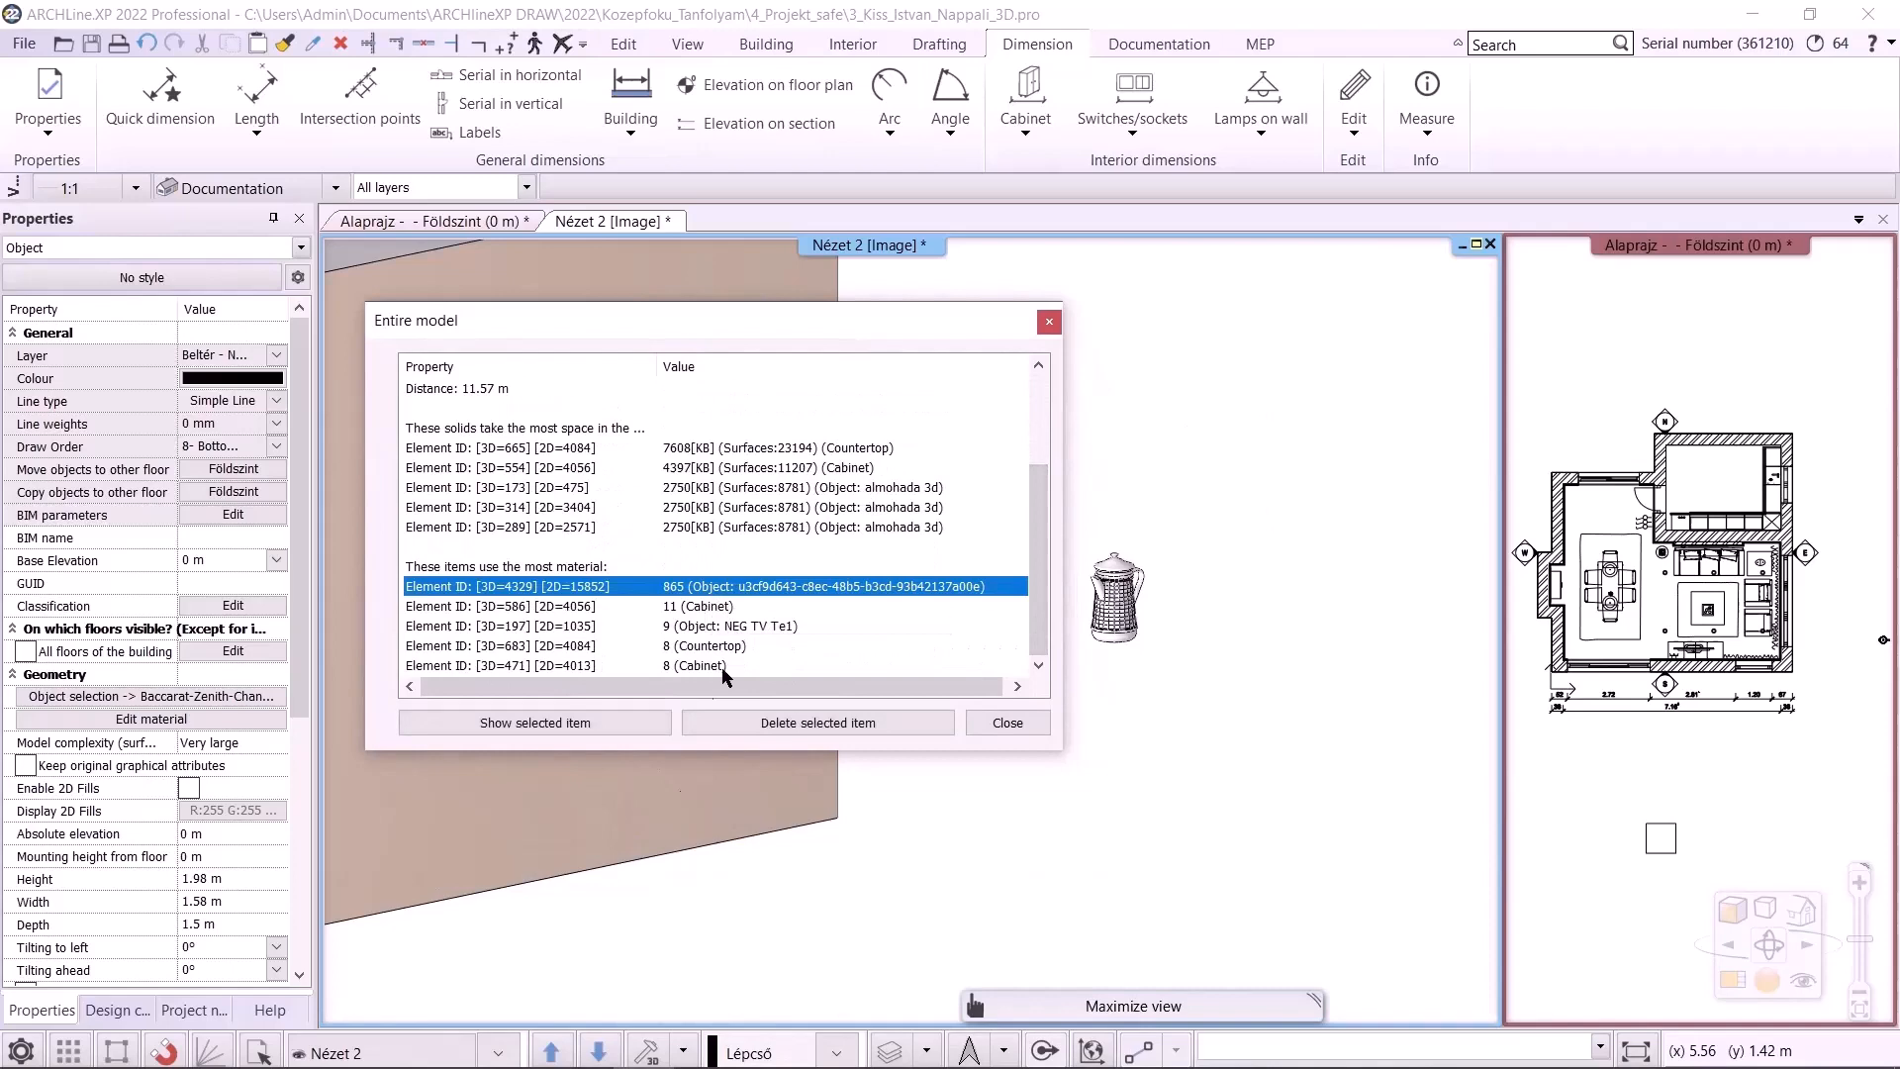
{"action": "left_click", "coordinate": [627, 721]}
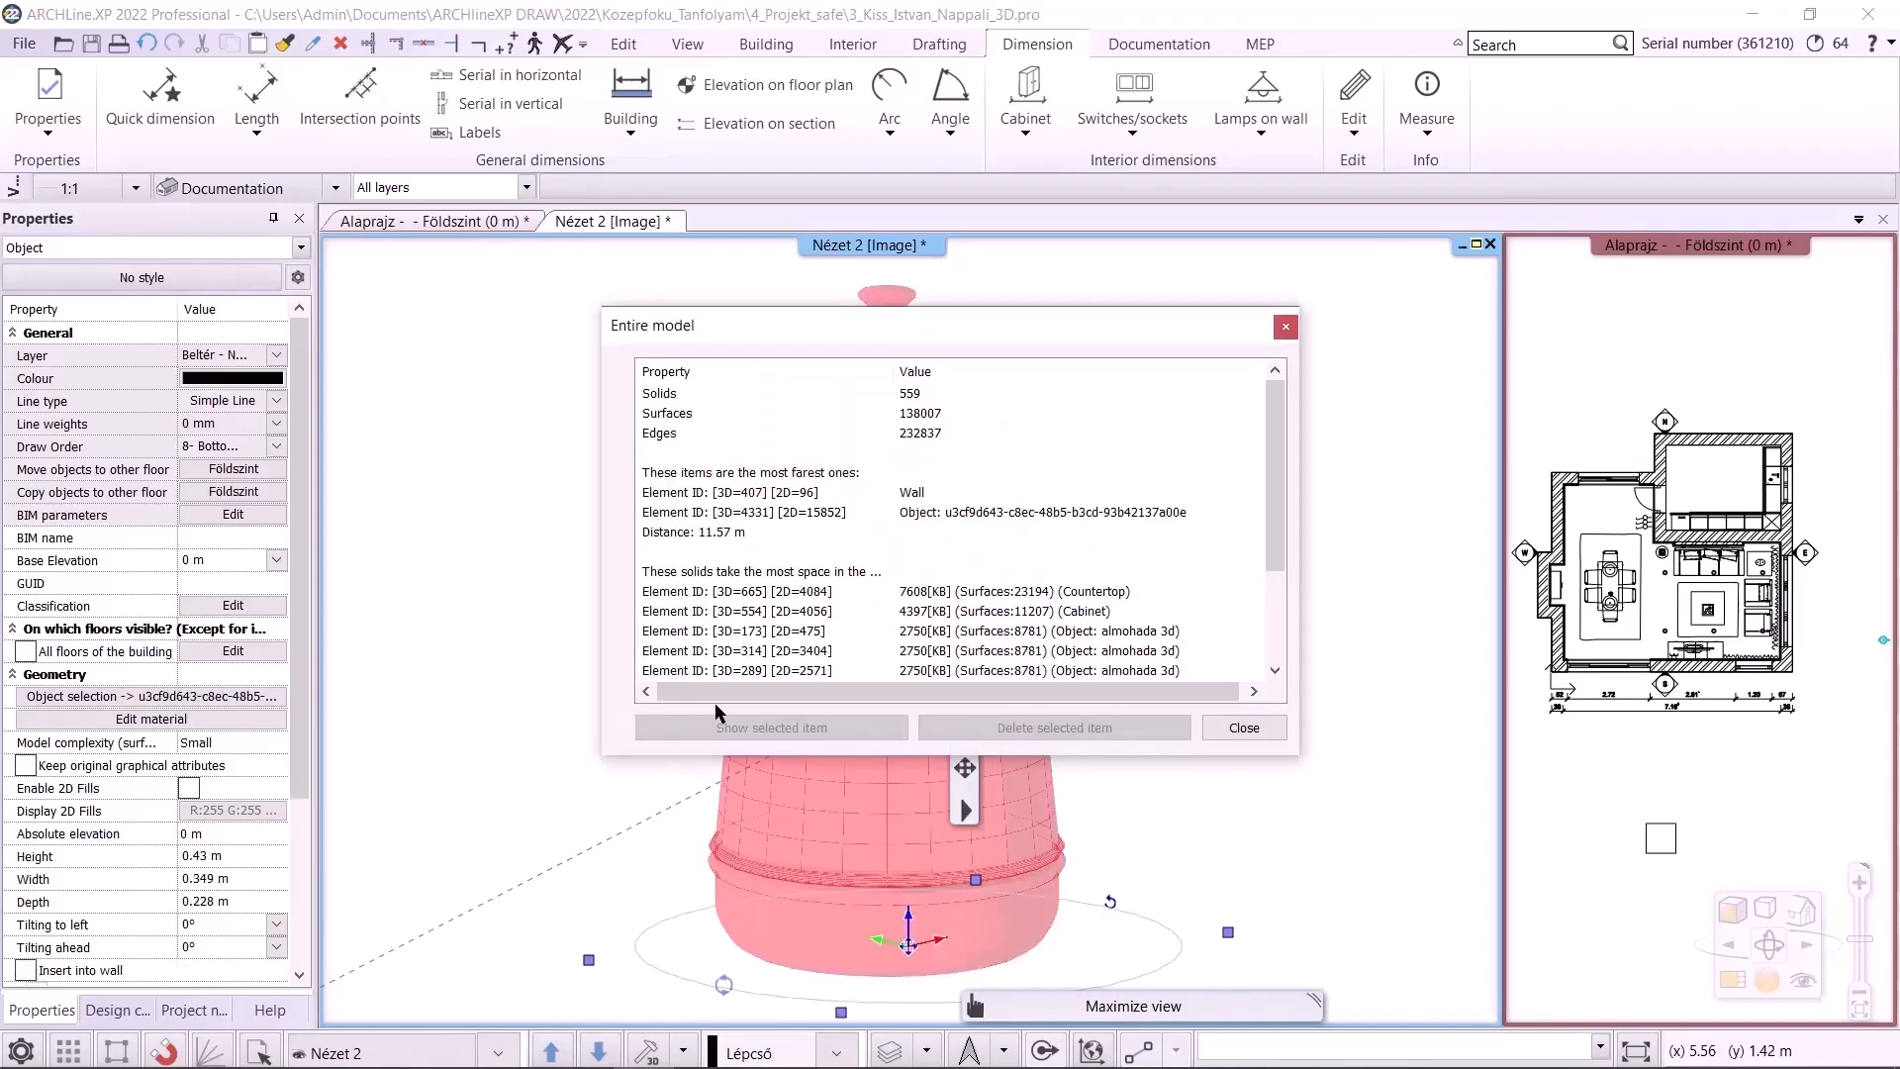
{"action": "scroll", "coordinate": [957, 601], "scroll_direction": "down", "scroll_amount": 3}
{"action": "left_click", "coordinate": [956, 594]}
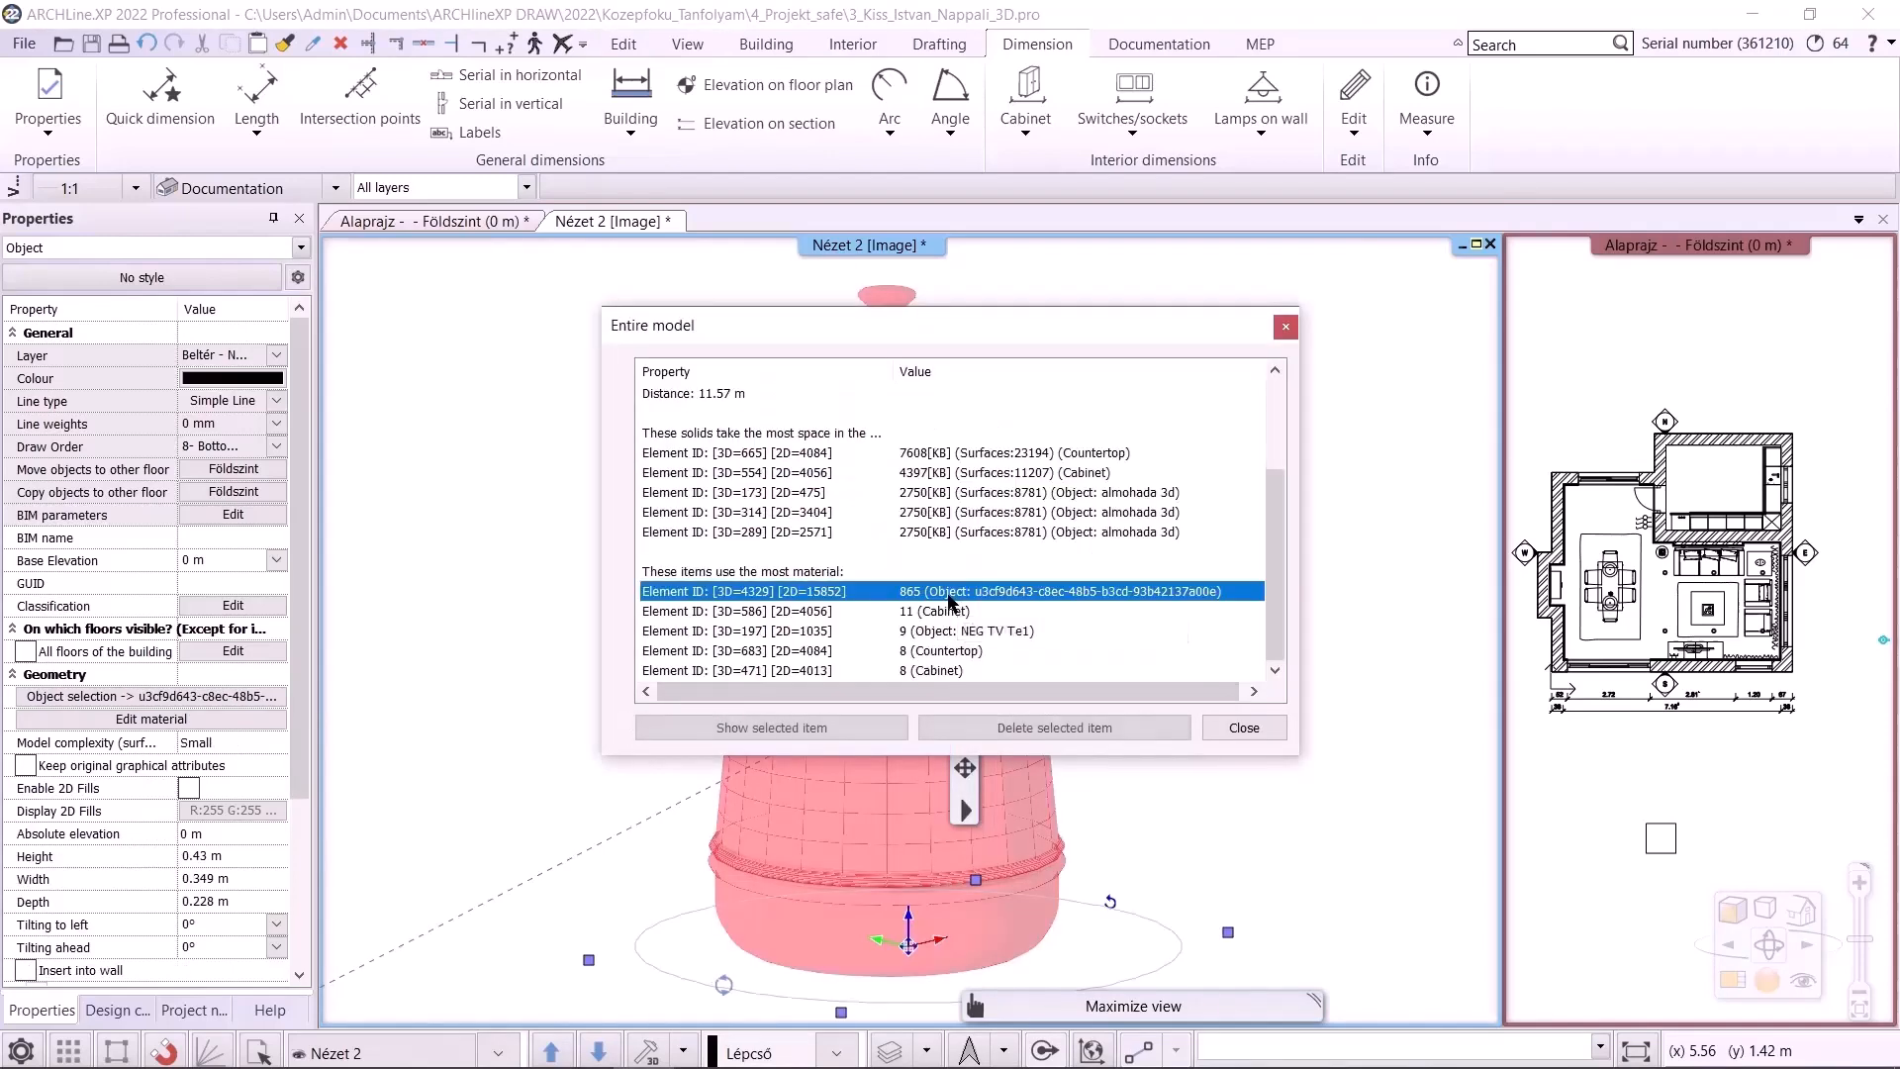
{"action": "left_click", "coordinate": [1014, 728]}
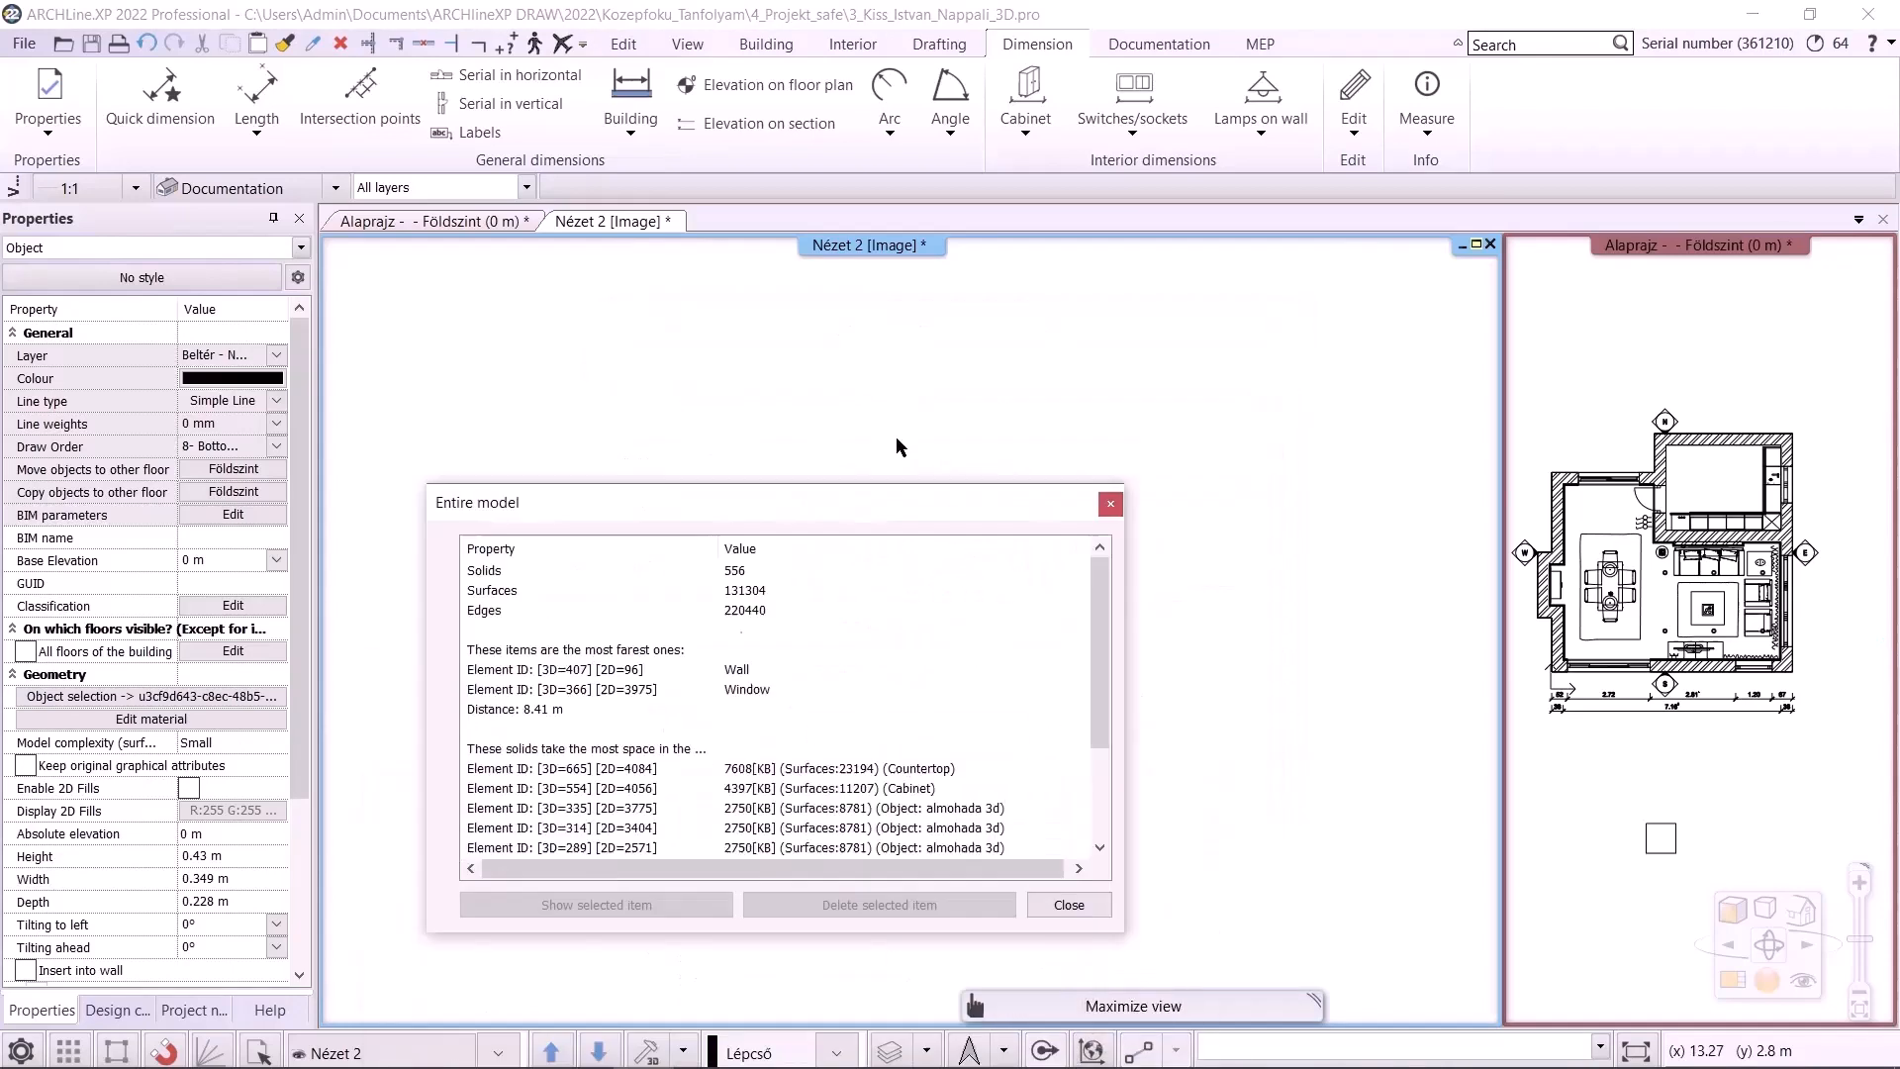
{"action": "left_click", "coordinate": [1142, 761]}
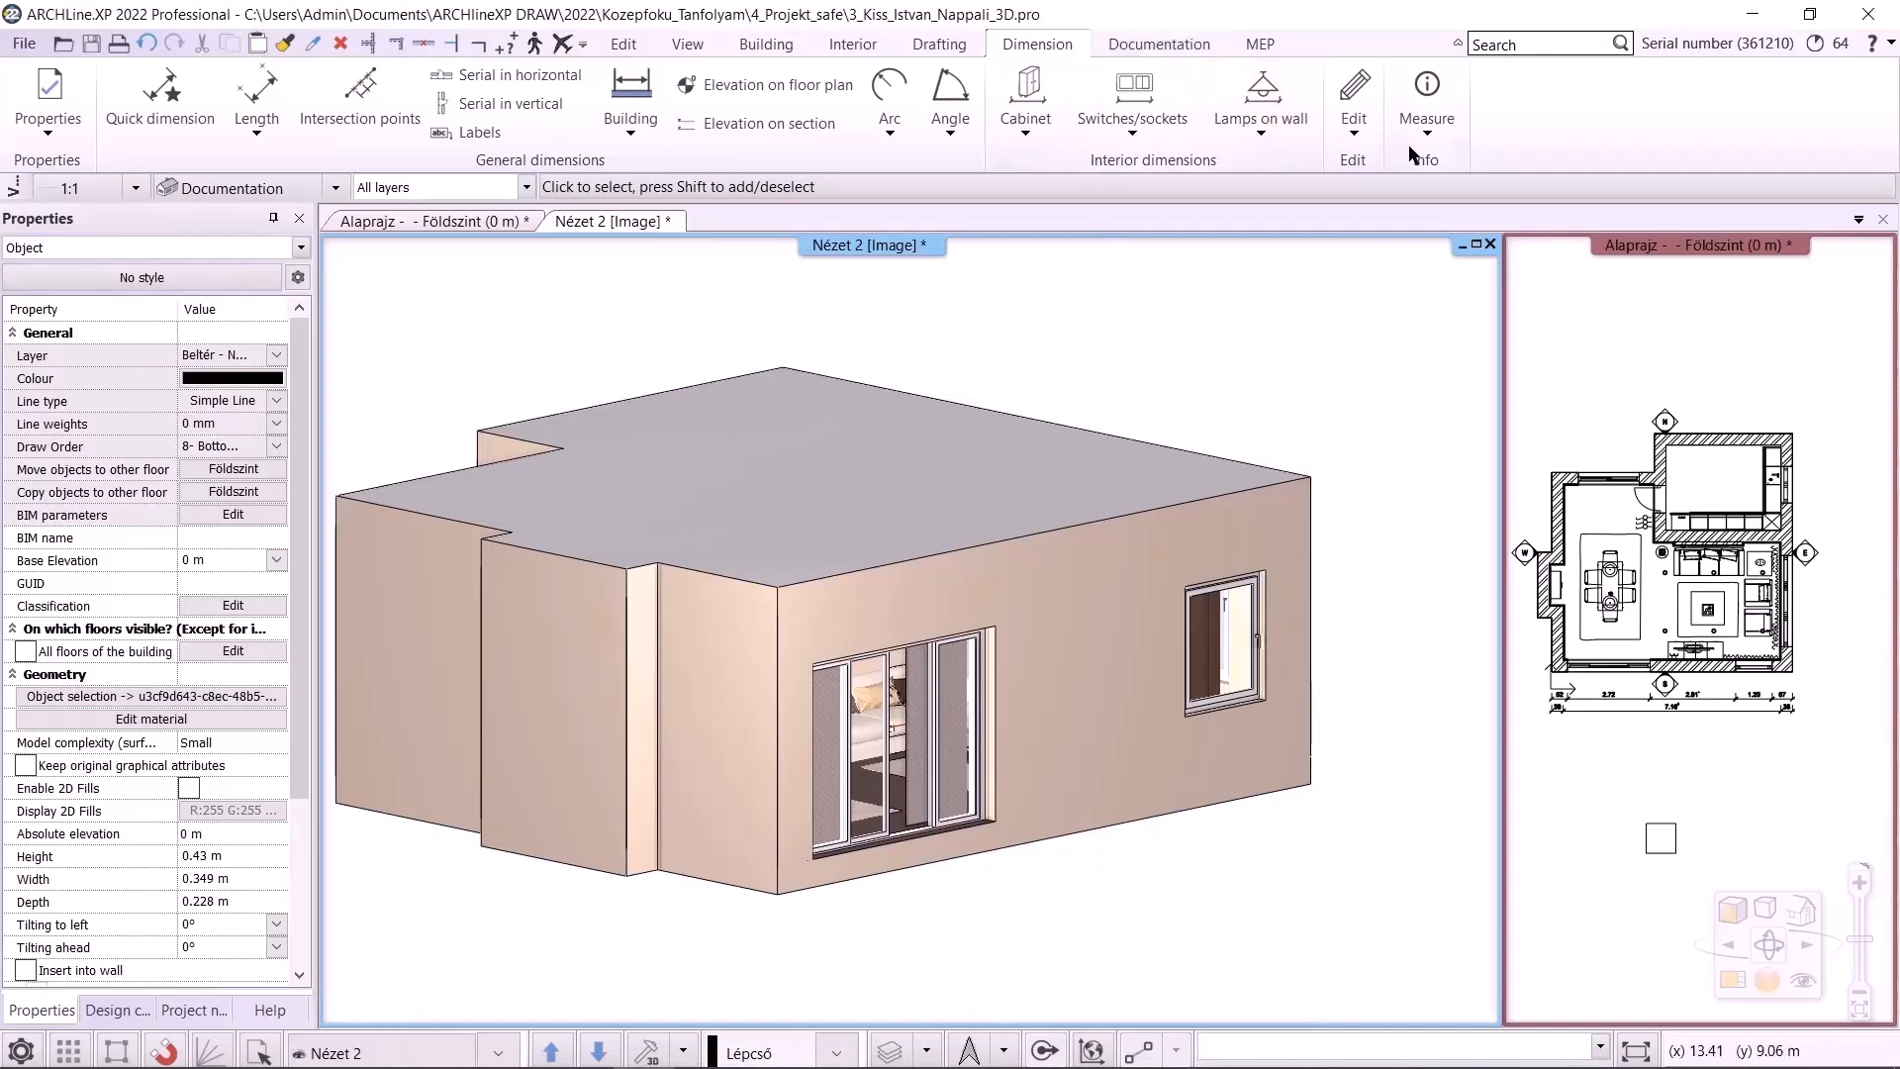
Check the entire model's statistics again
{"action": "left_click", "coordinate": [1426, 108]}
{"action": "left_click", "coordinate": [1444, 241]}
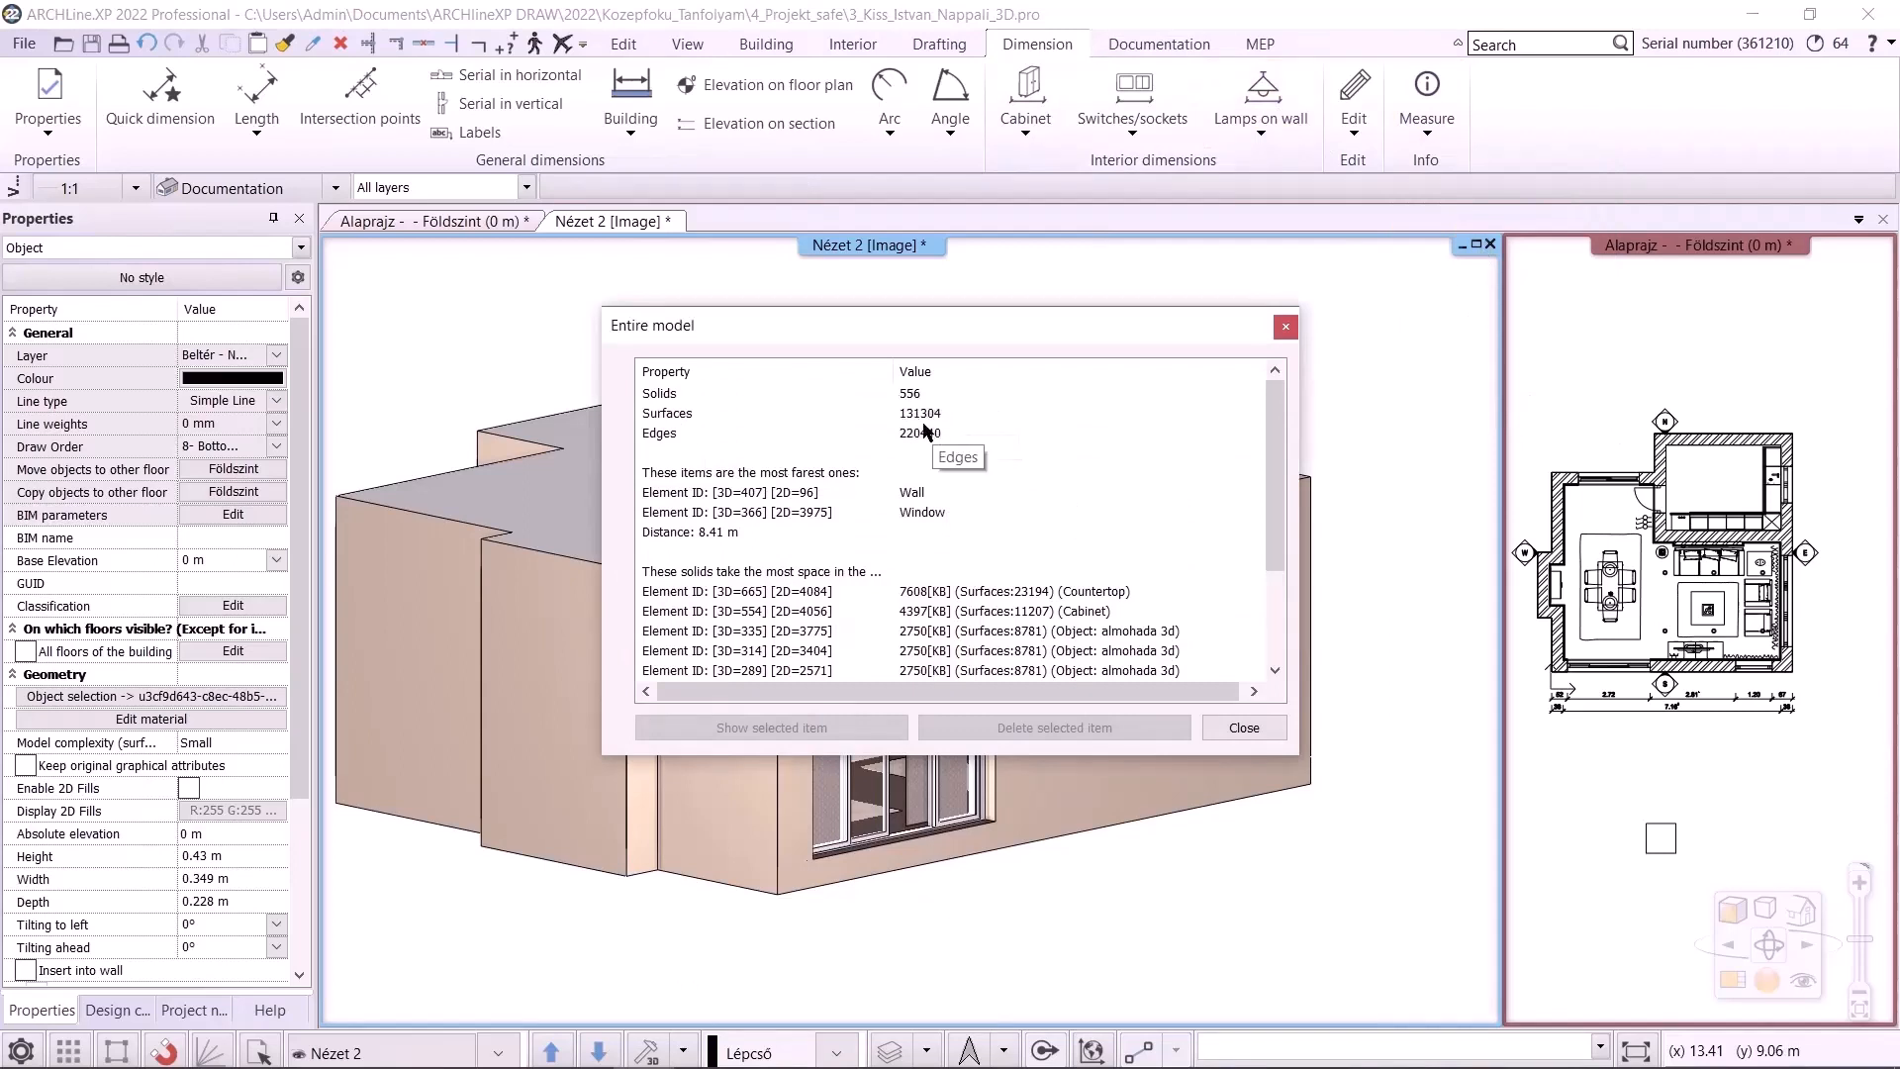
{"action": "left_click", "coordinate": [1237, 728]}
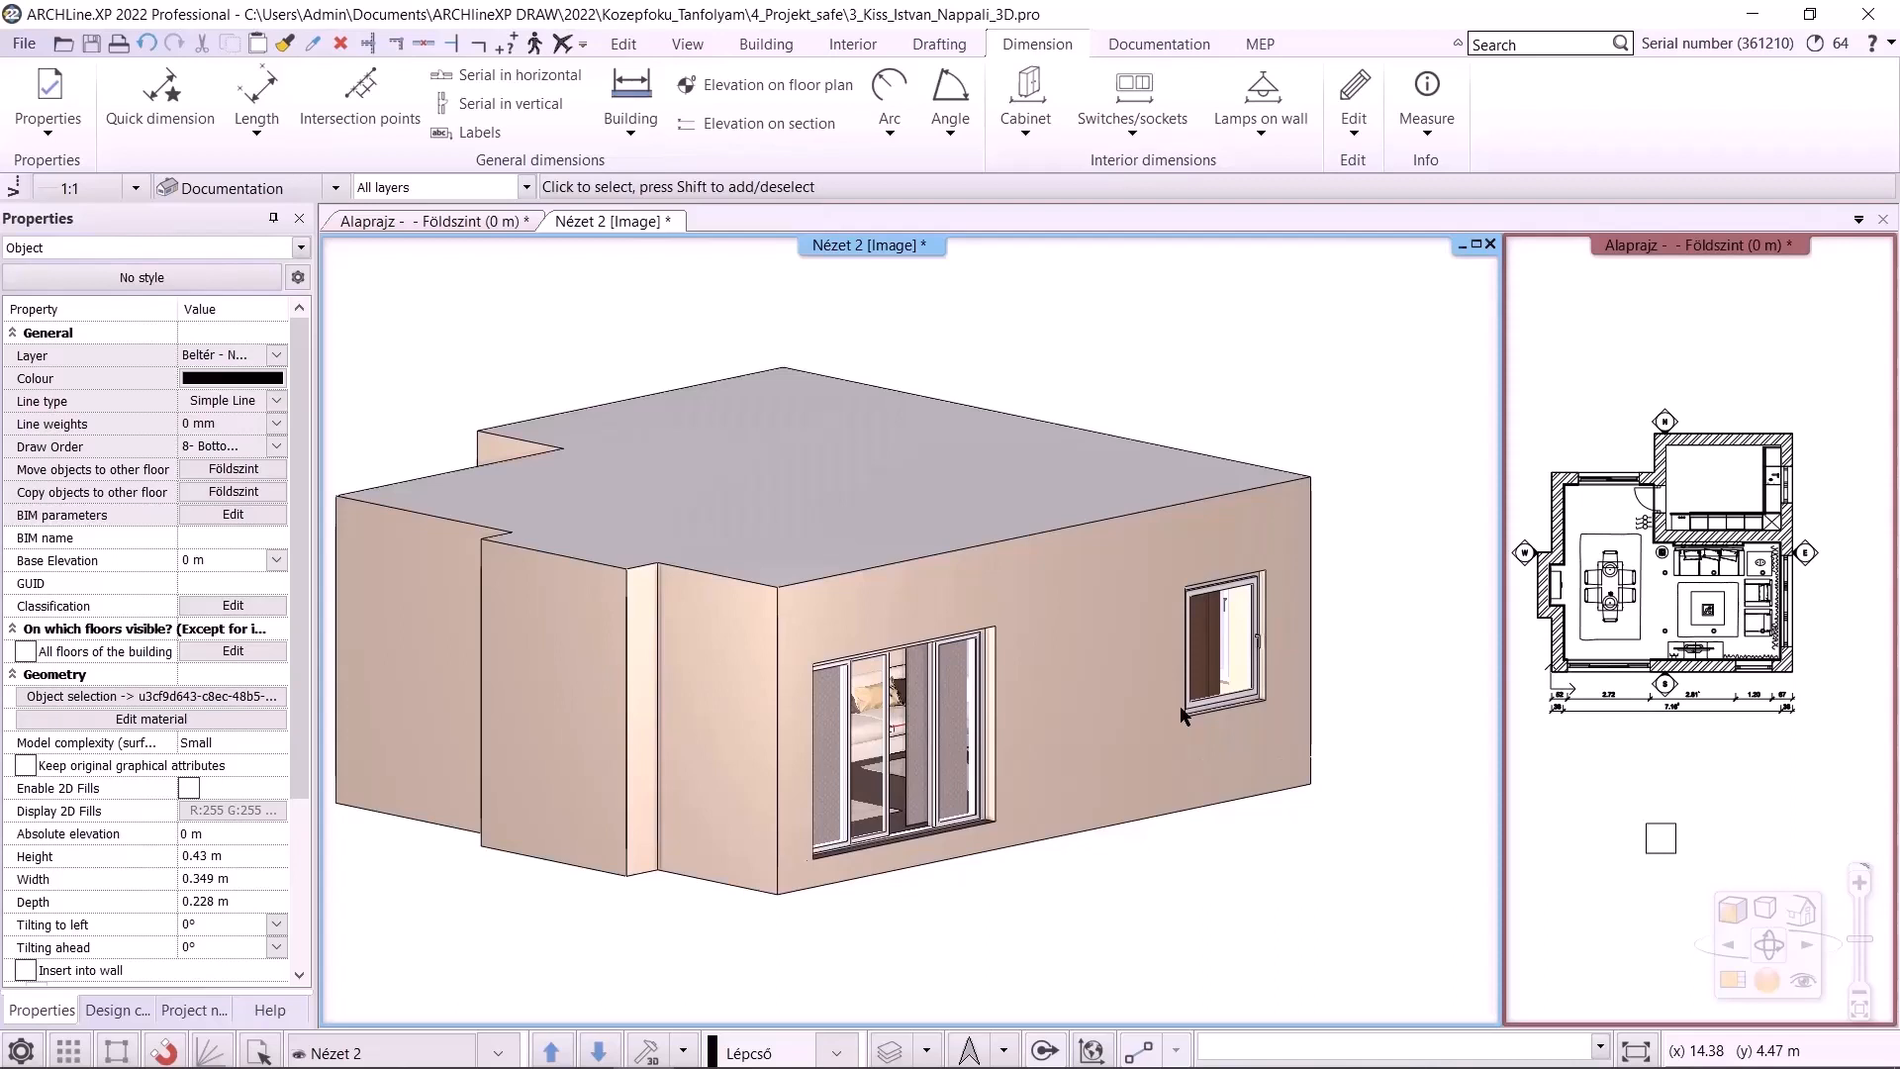
Browse the materials used in the model in the Design center
{"action": "left_click", "coordinate": [117, 1009]}
{"action": "left_click", "coordinate": [62, 457]}
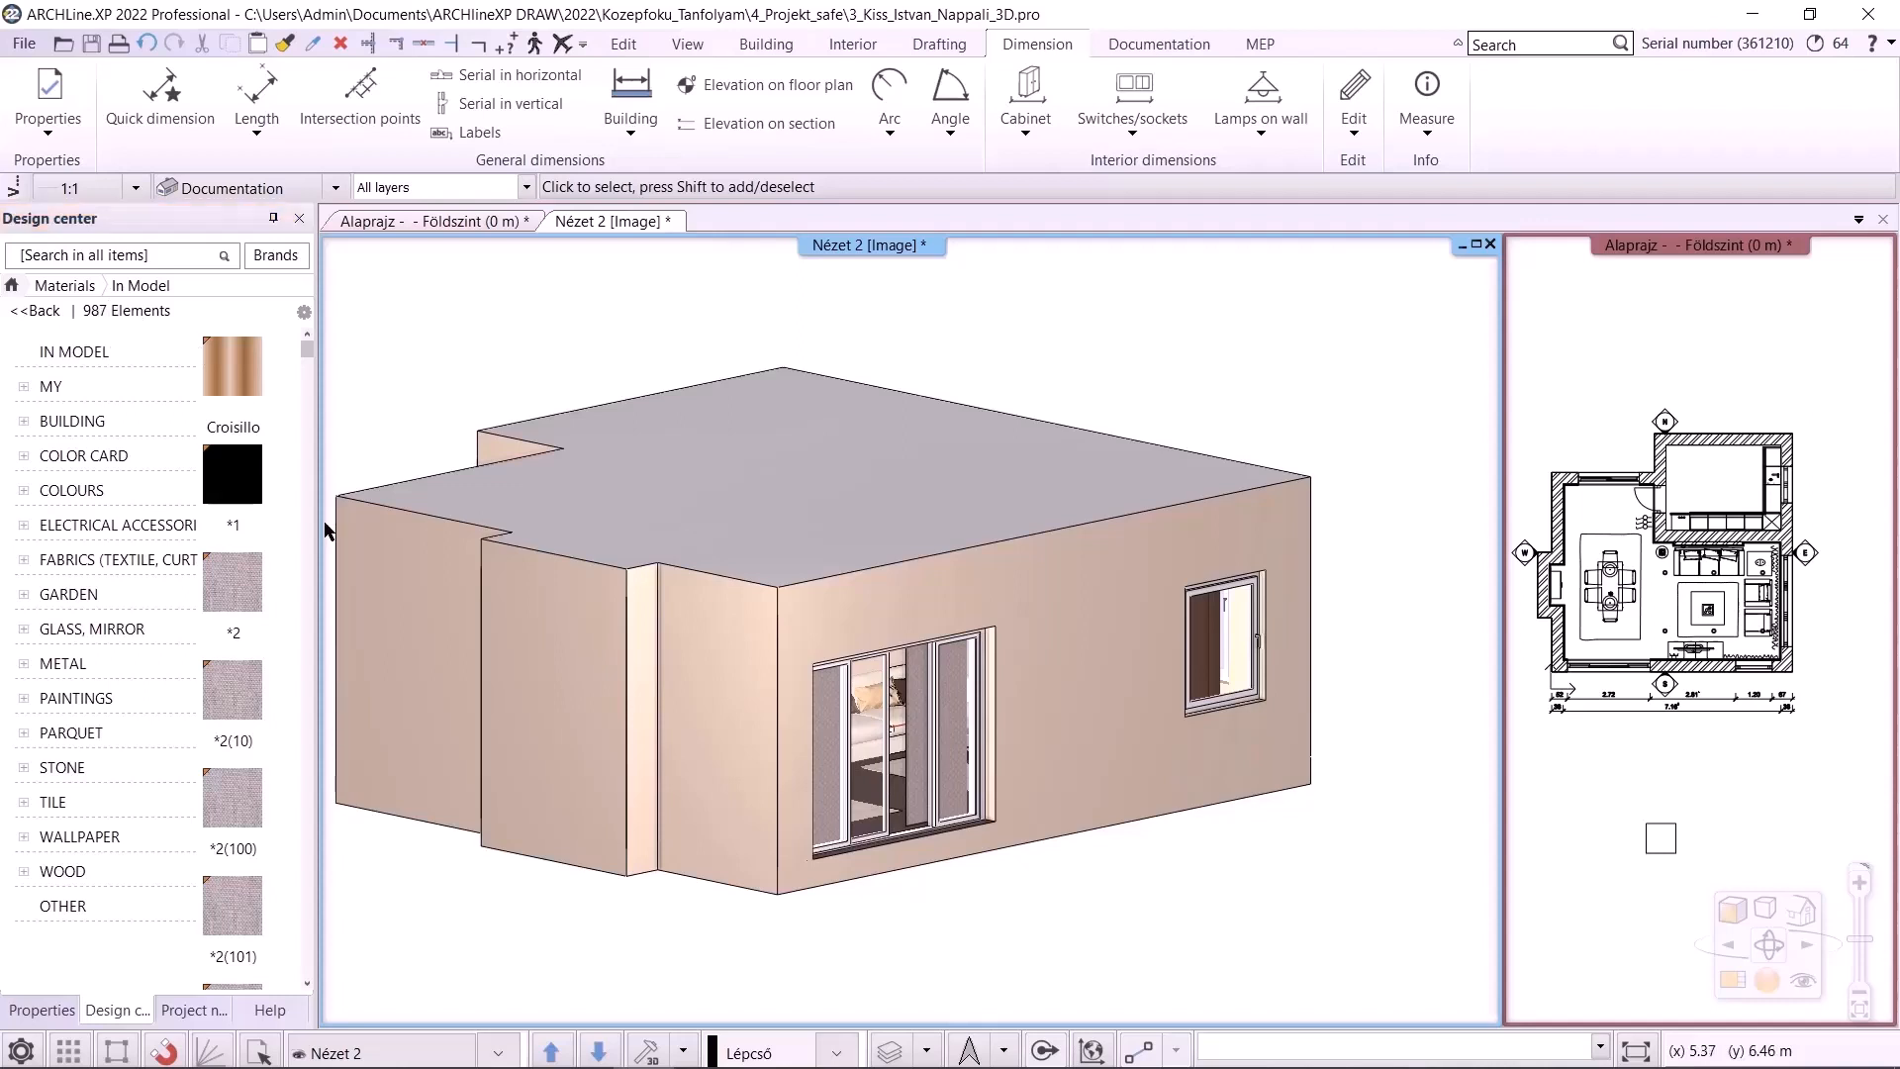
{"action": "scroll", "coordinate": [324, 531], "scroll_direction": "down", "scroll_amount": 1}
{"action": "scroll", "coordinate": [244, 495], "scroll_direction": "down", "scroll_amount": 2}
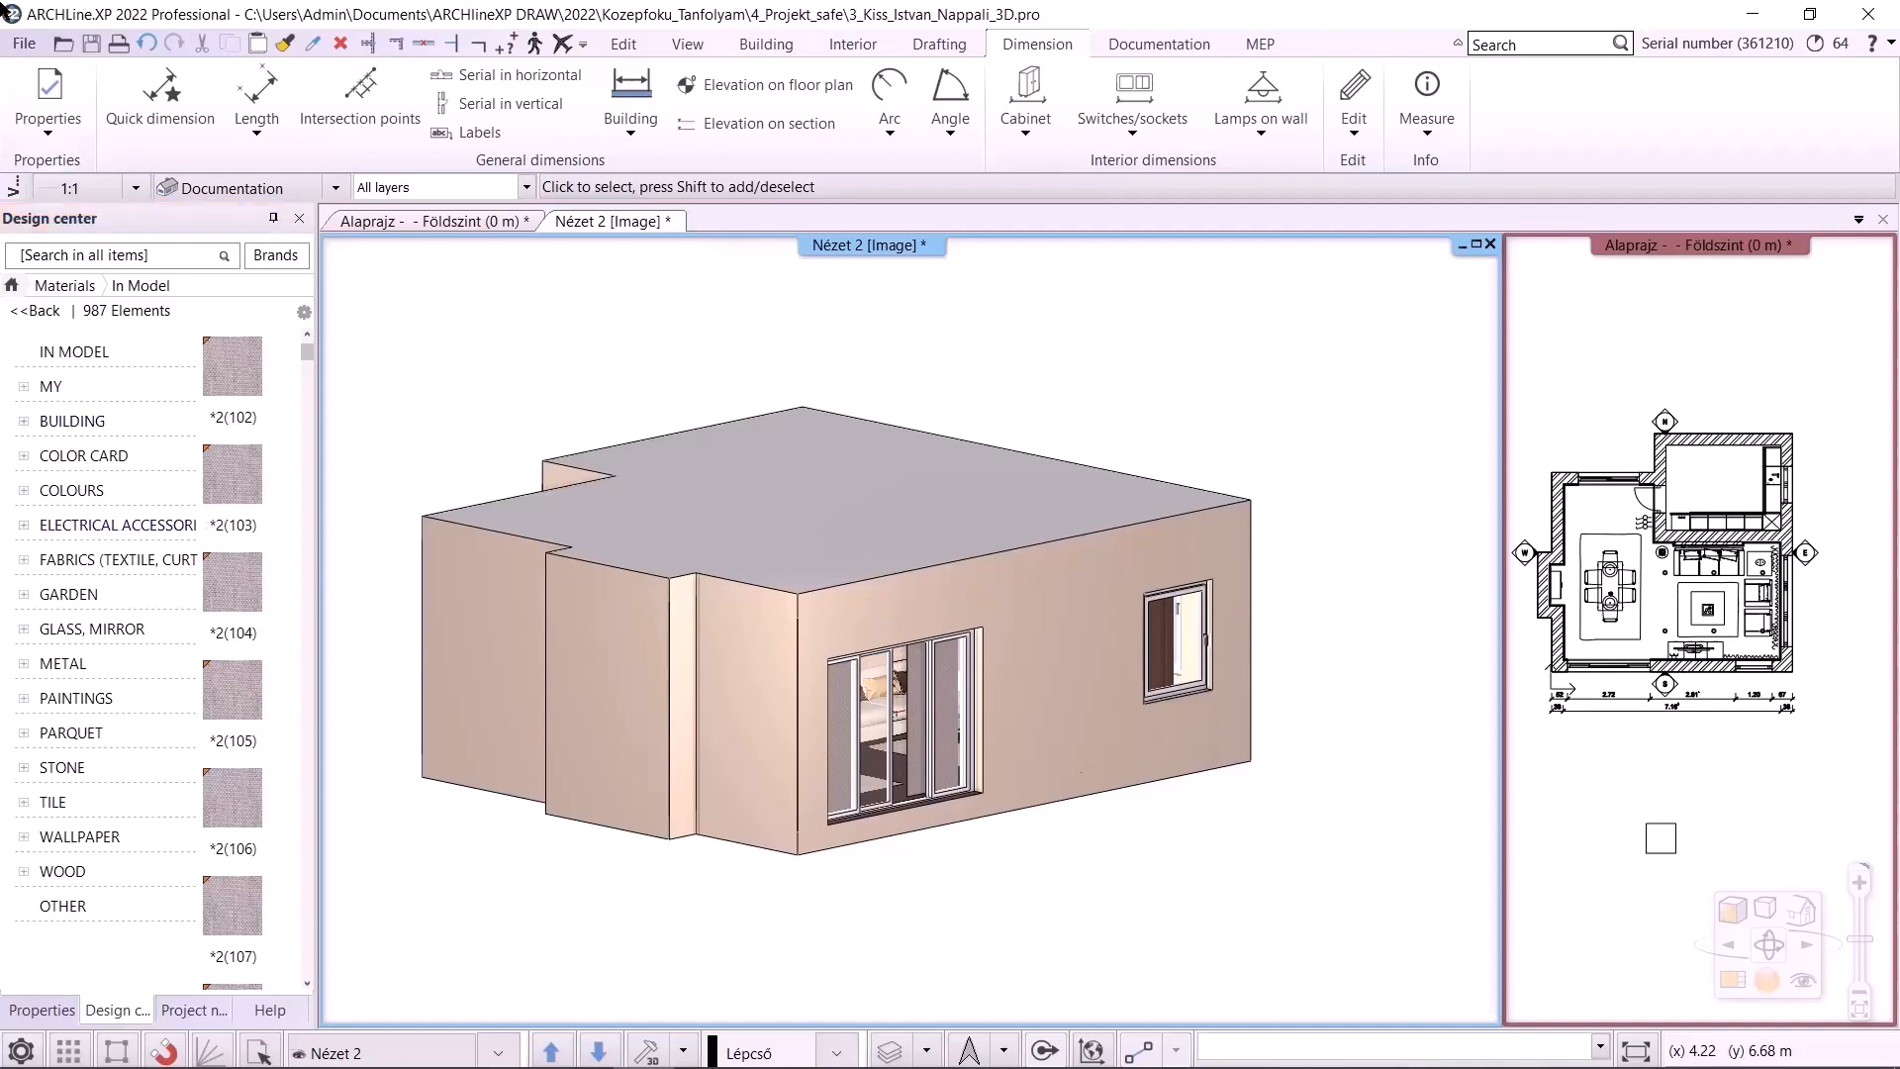
{"action": "left_click", "coordinate": [24, 43]}
{"action": "left_click", "coordinate": [85, 210]}
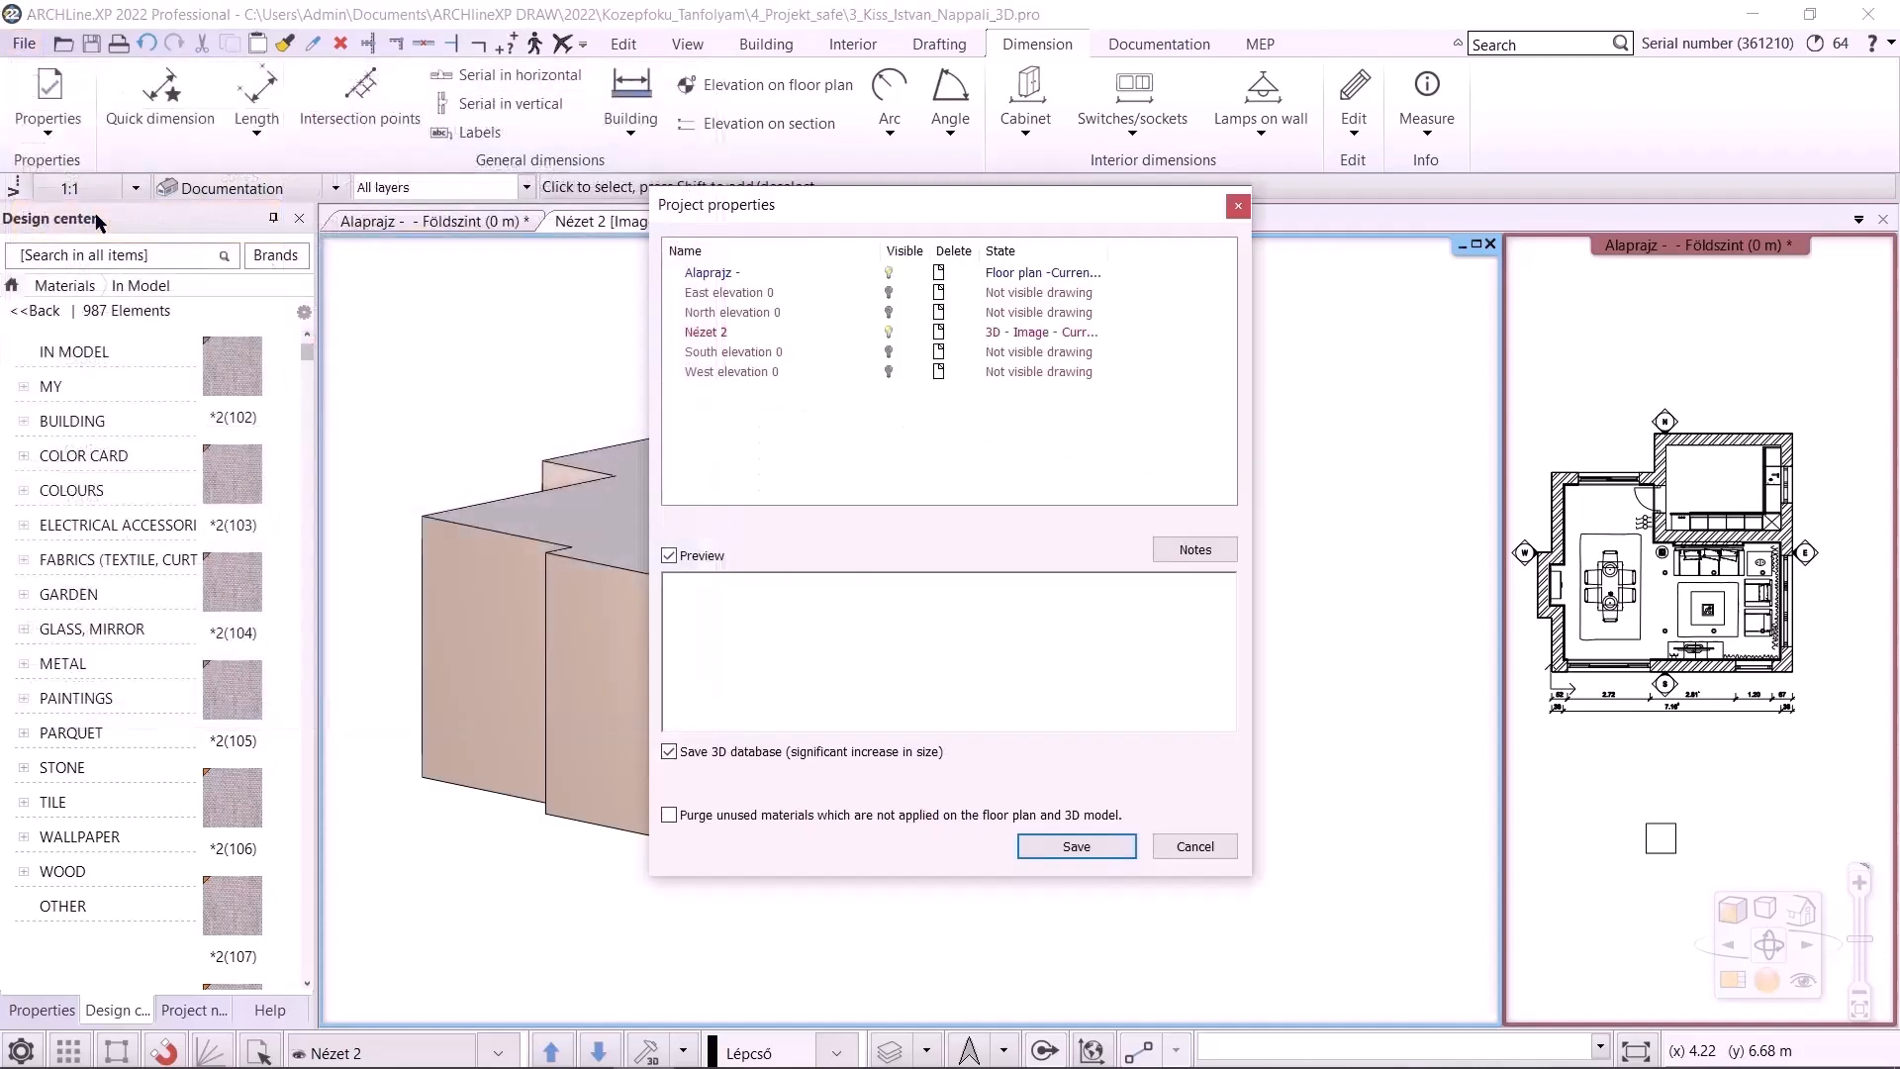
{"action": "left_click", "coordinate": [1075, 846]}
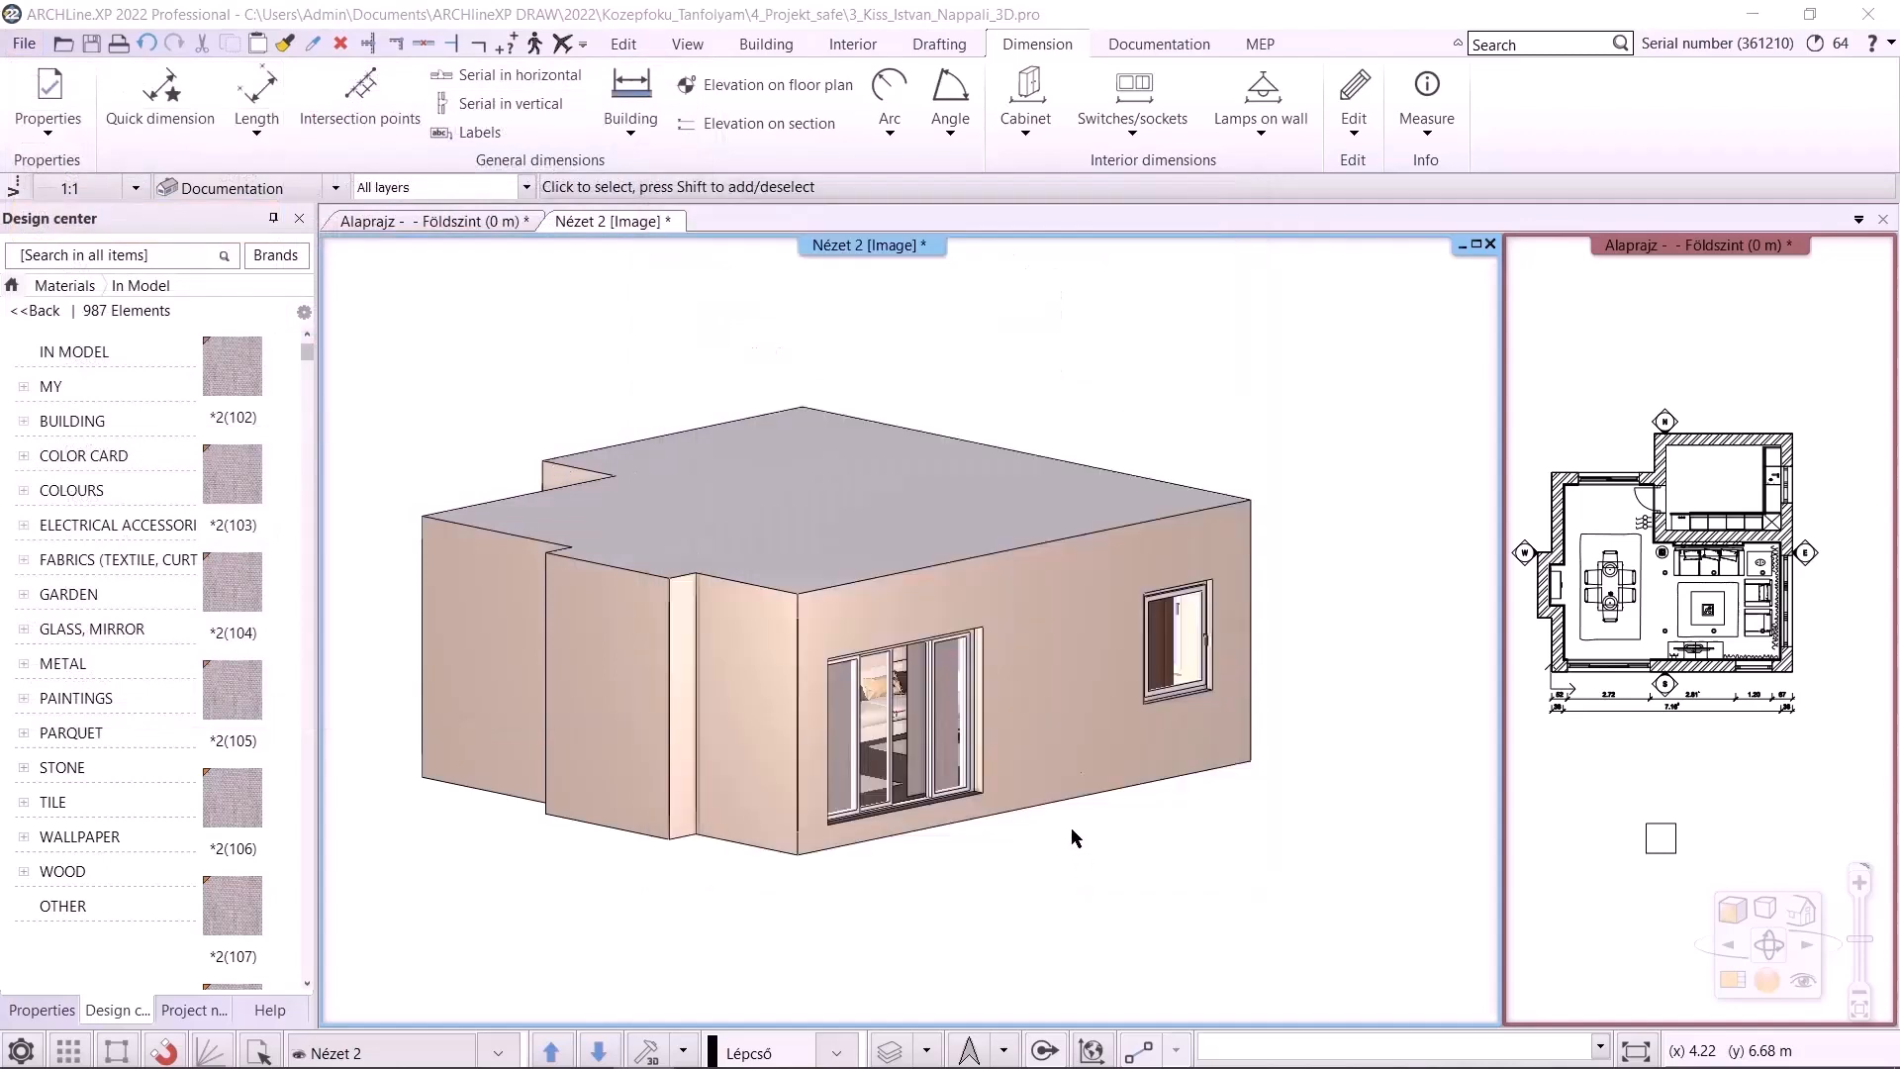
{"action": "left_click", "coordinate": [910, 468]}
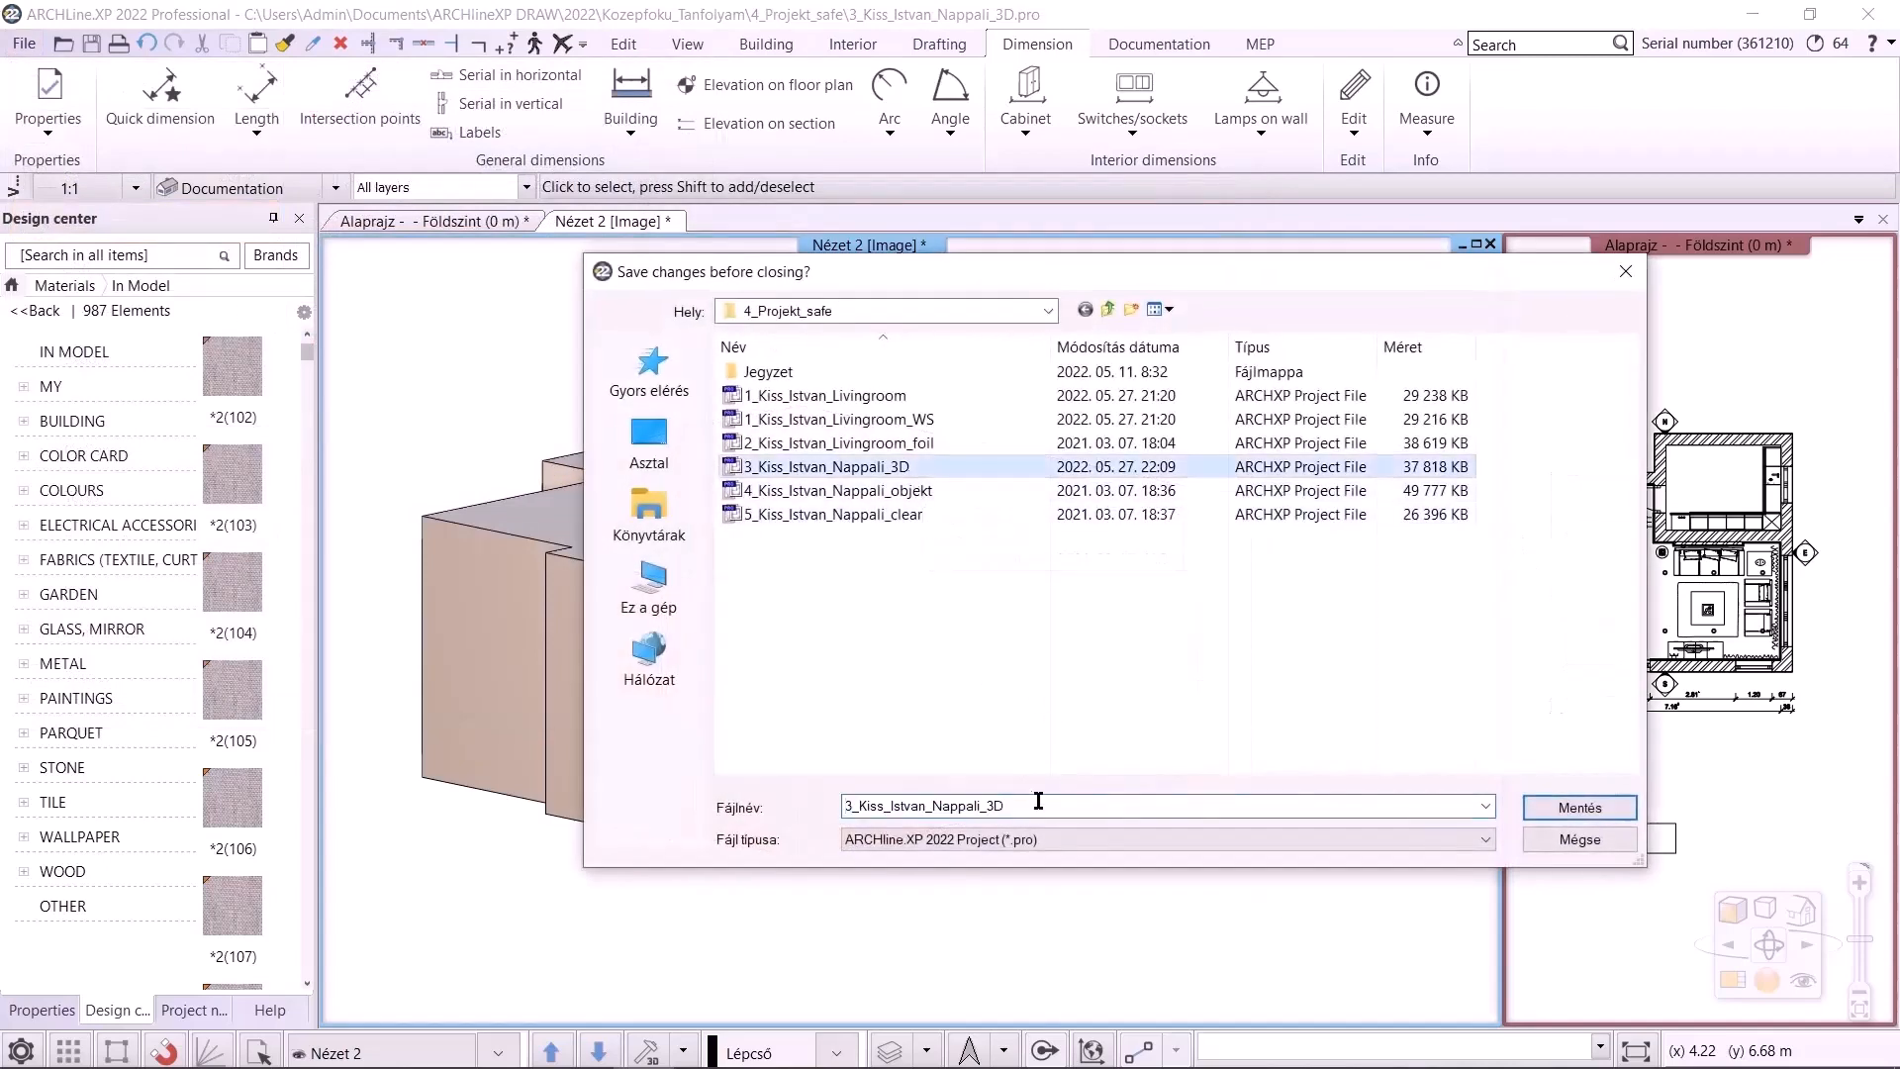
{"action": "left_click", "coordinate": [1044, 805]}
{"action": "type", "text": "_WS"}
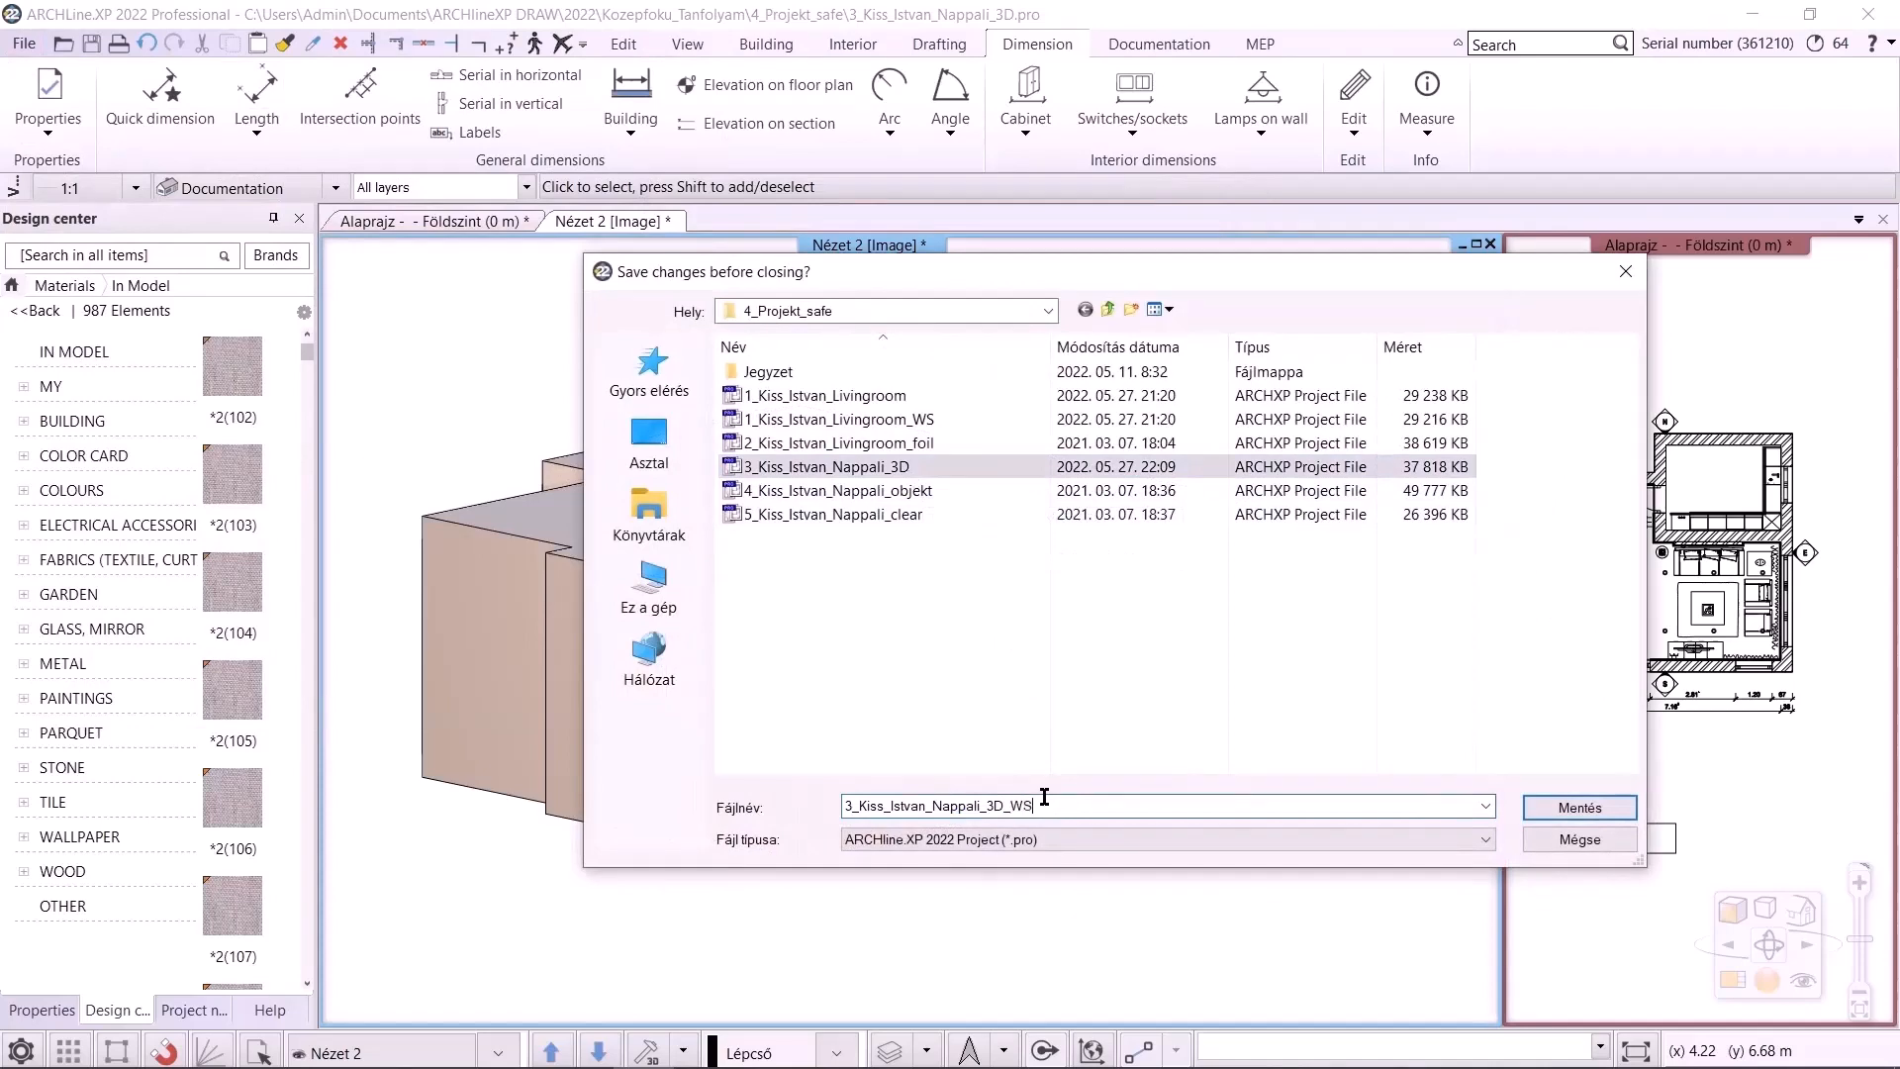
{"action": "key", "text": "Return"}
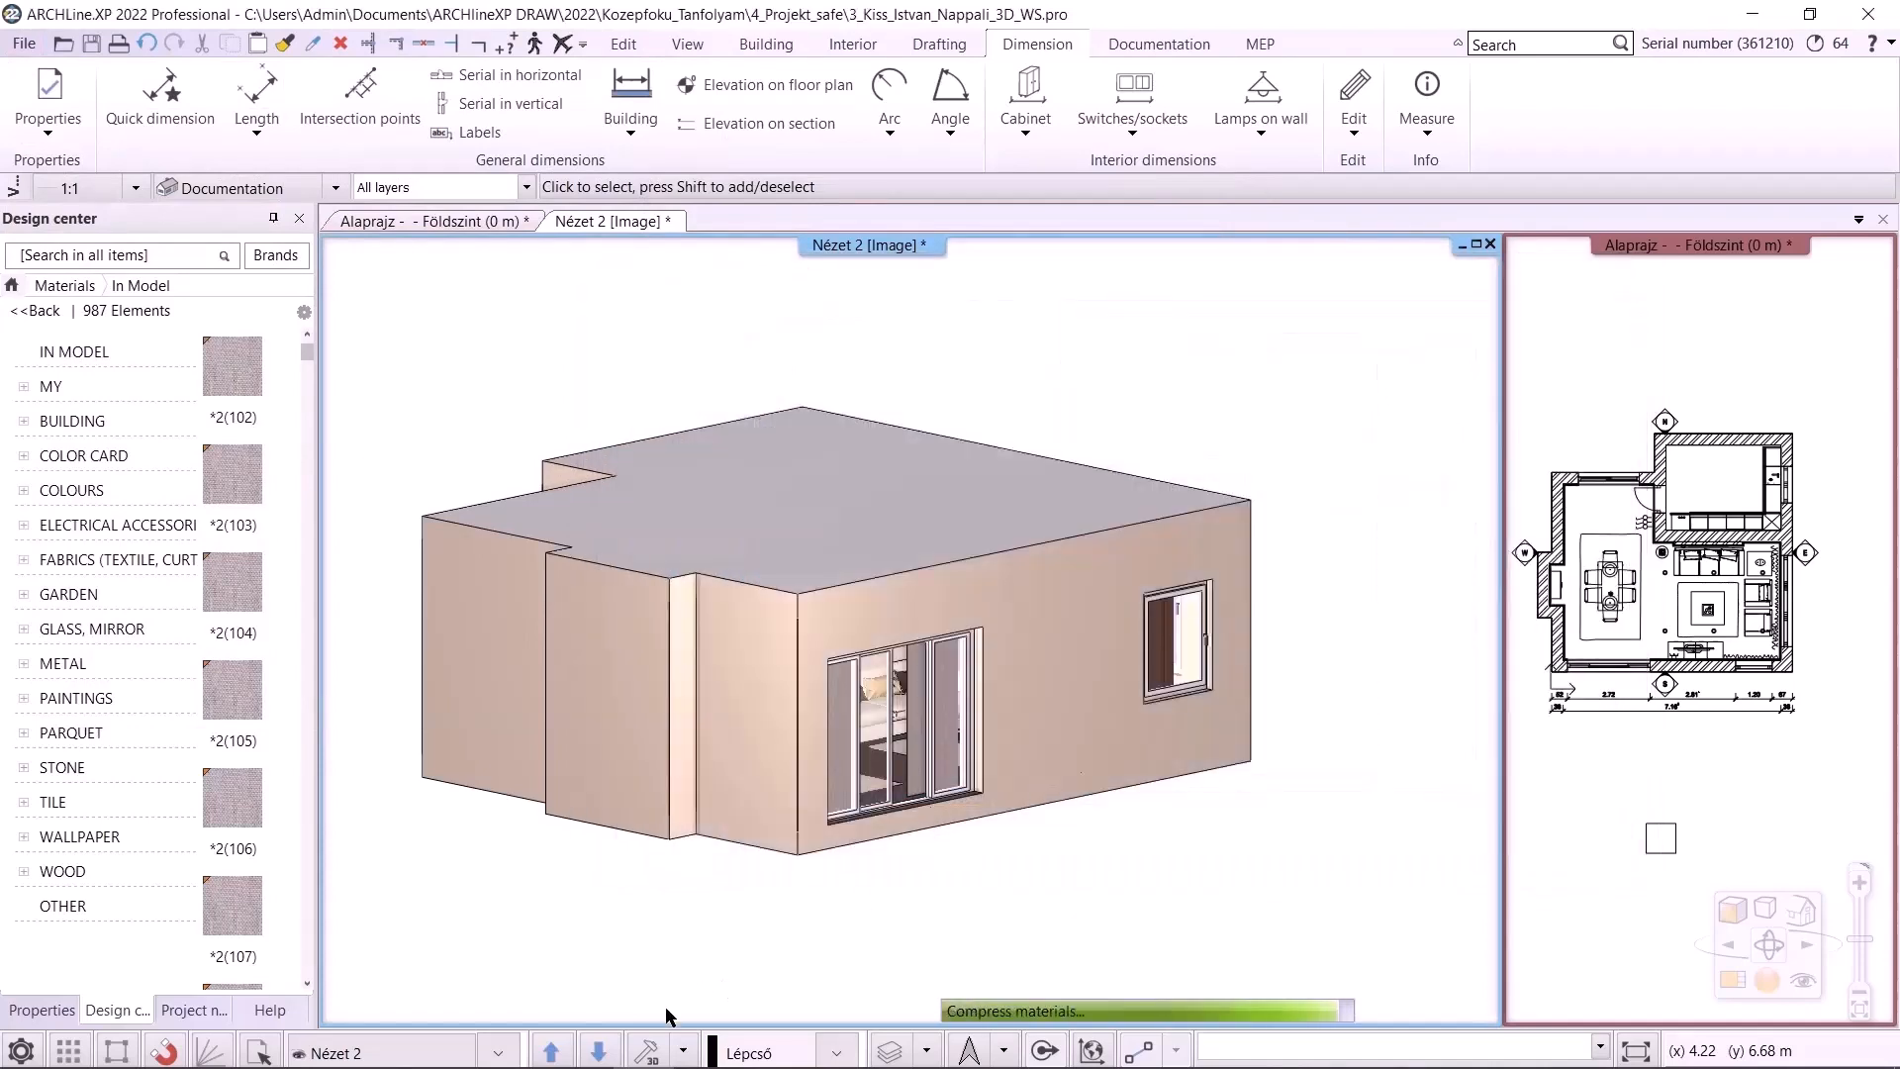
Open the Layer Manager and filter the layer list to show only the used layers
{"action": "left_click", "coordinate": [928, 1050]}
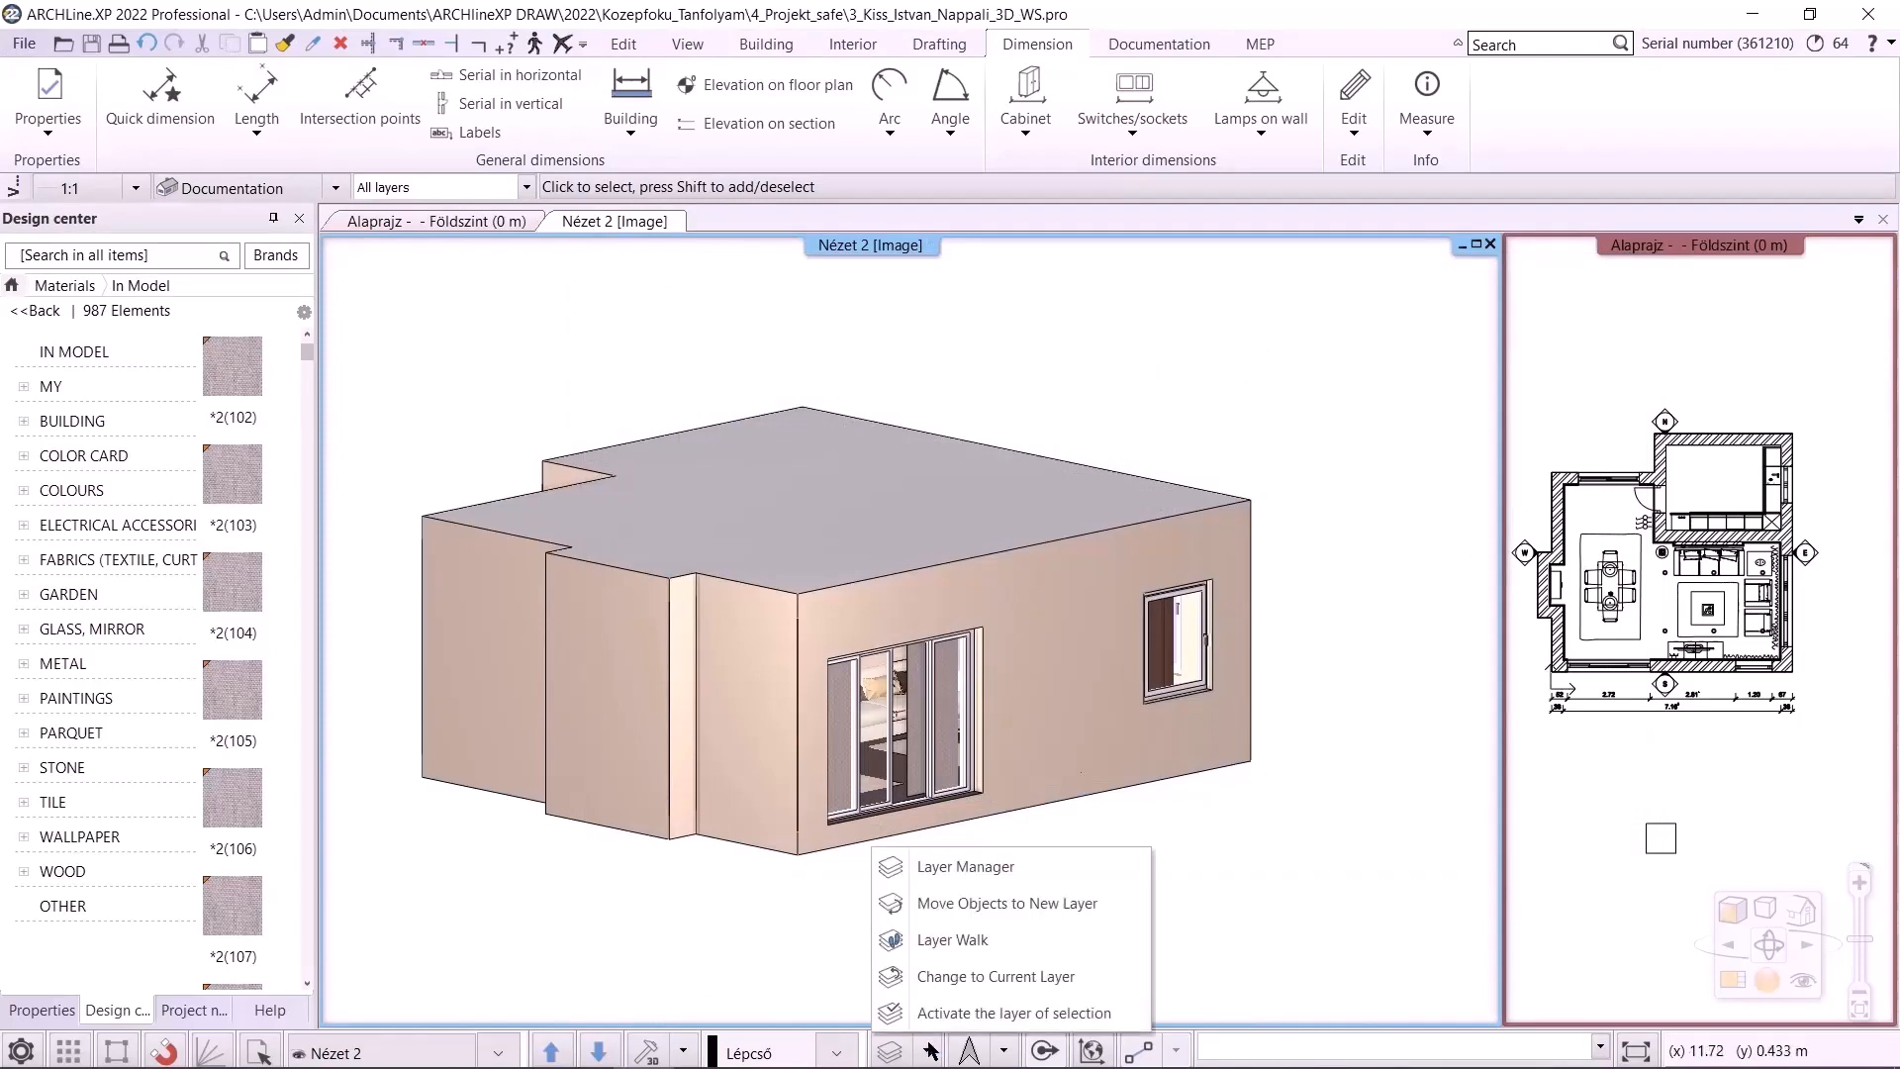
{"action": "left_click", "coordinate": [950, 871]}
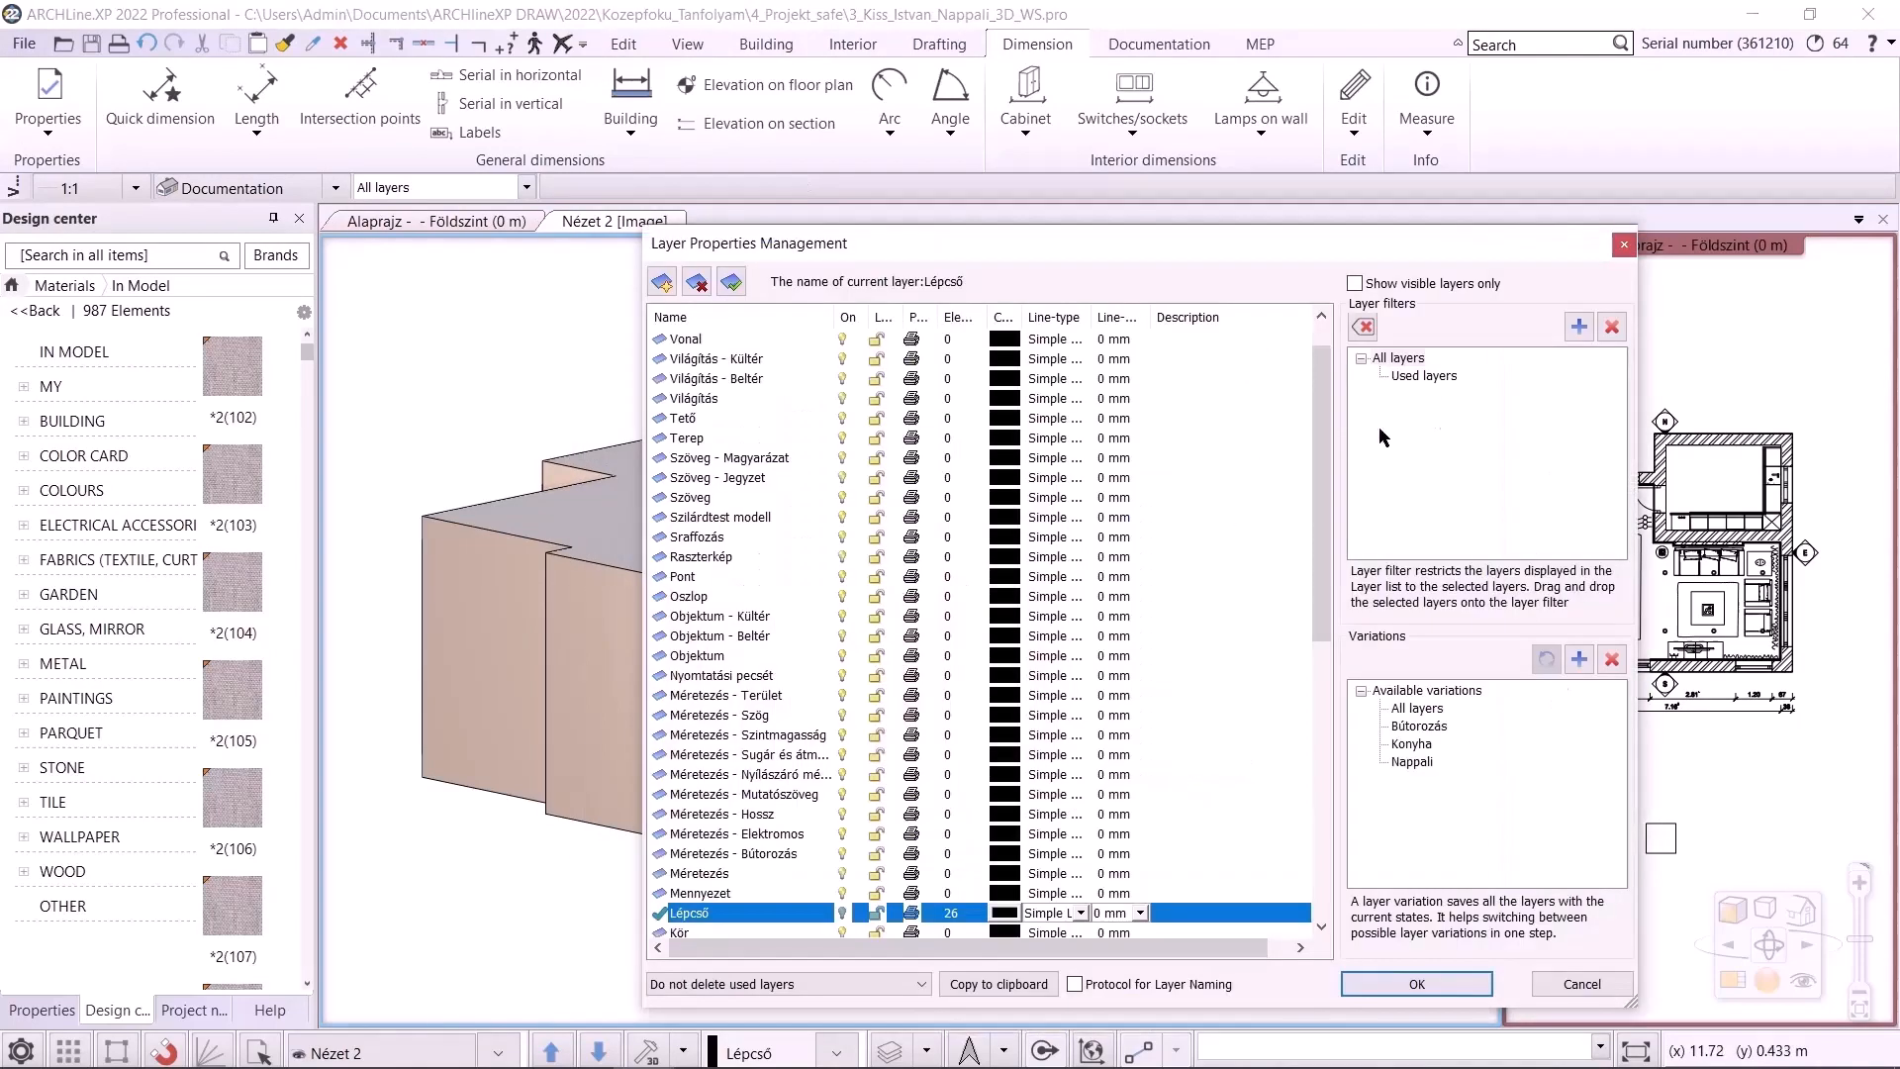
{"action": "left_click", "coordinate": [1424, 376]}
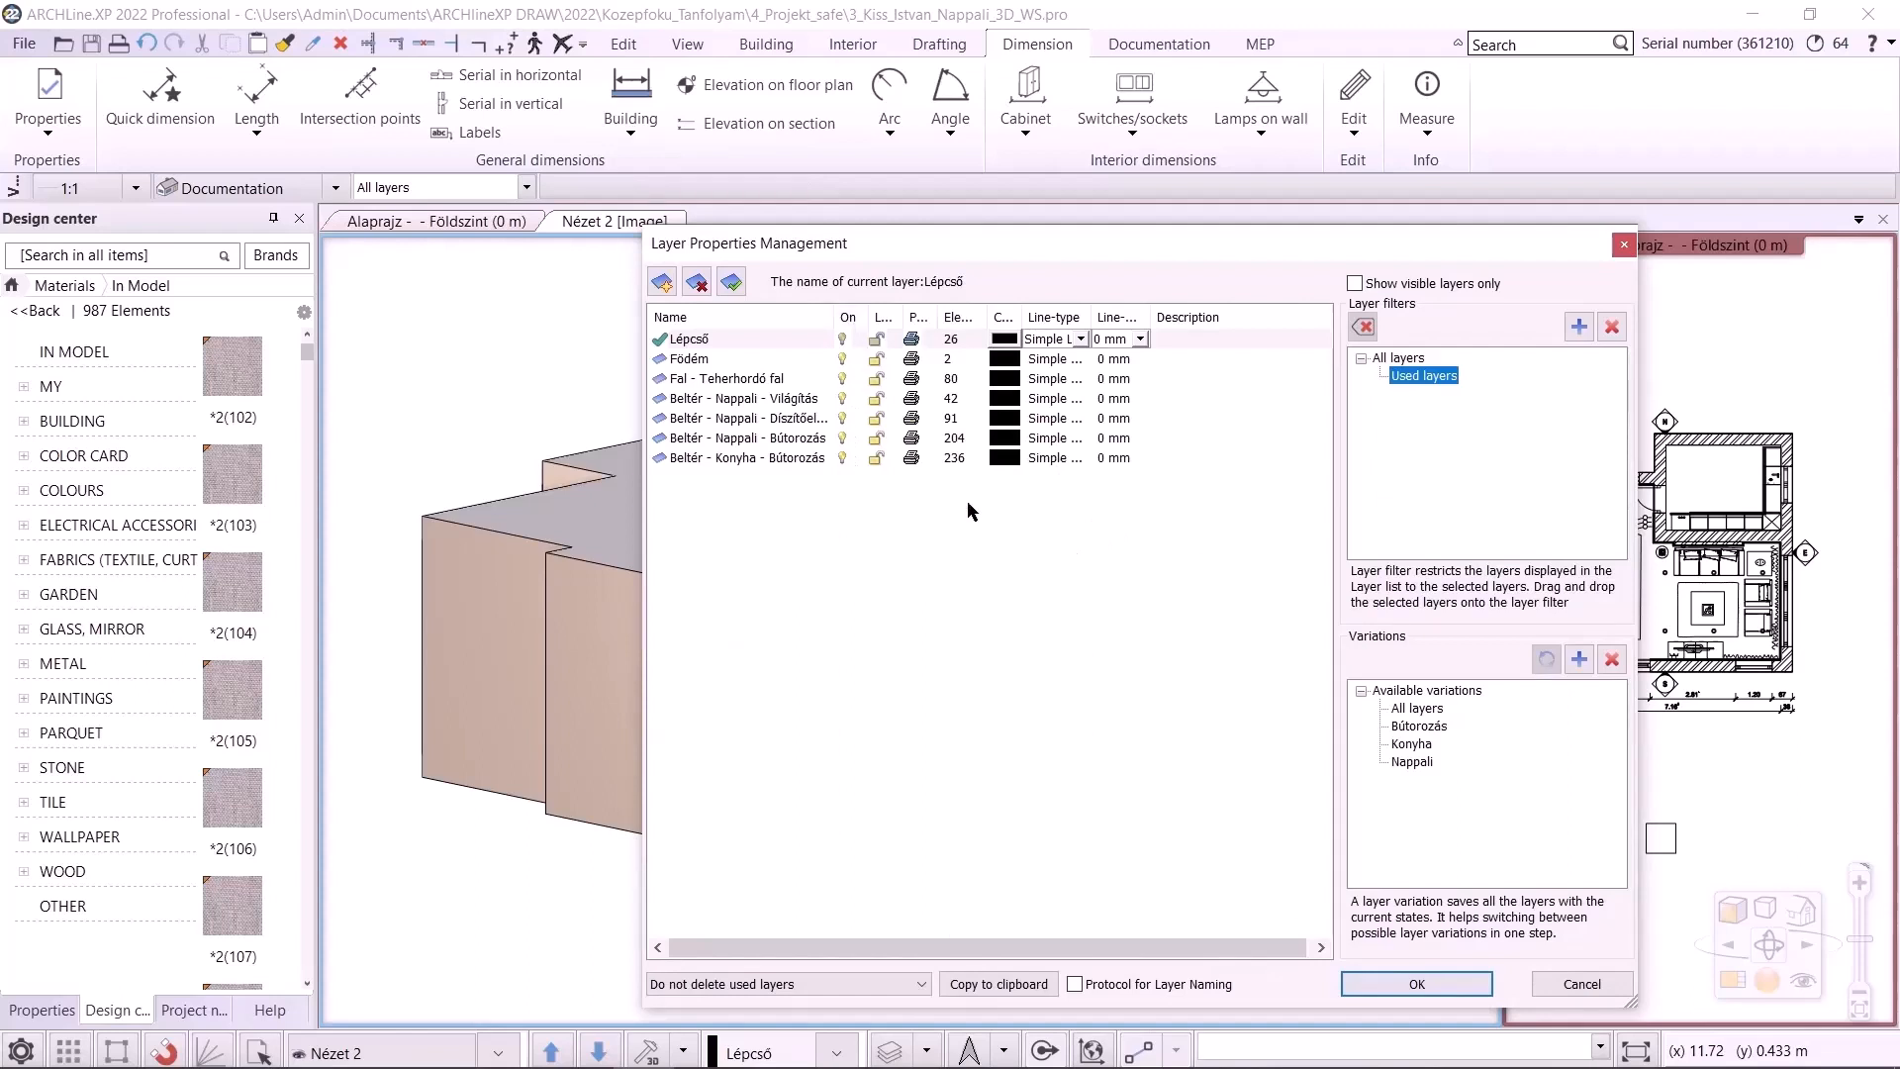
{"action": "left_click", "coordinate": [1466, 982]}
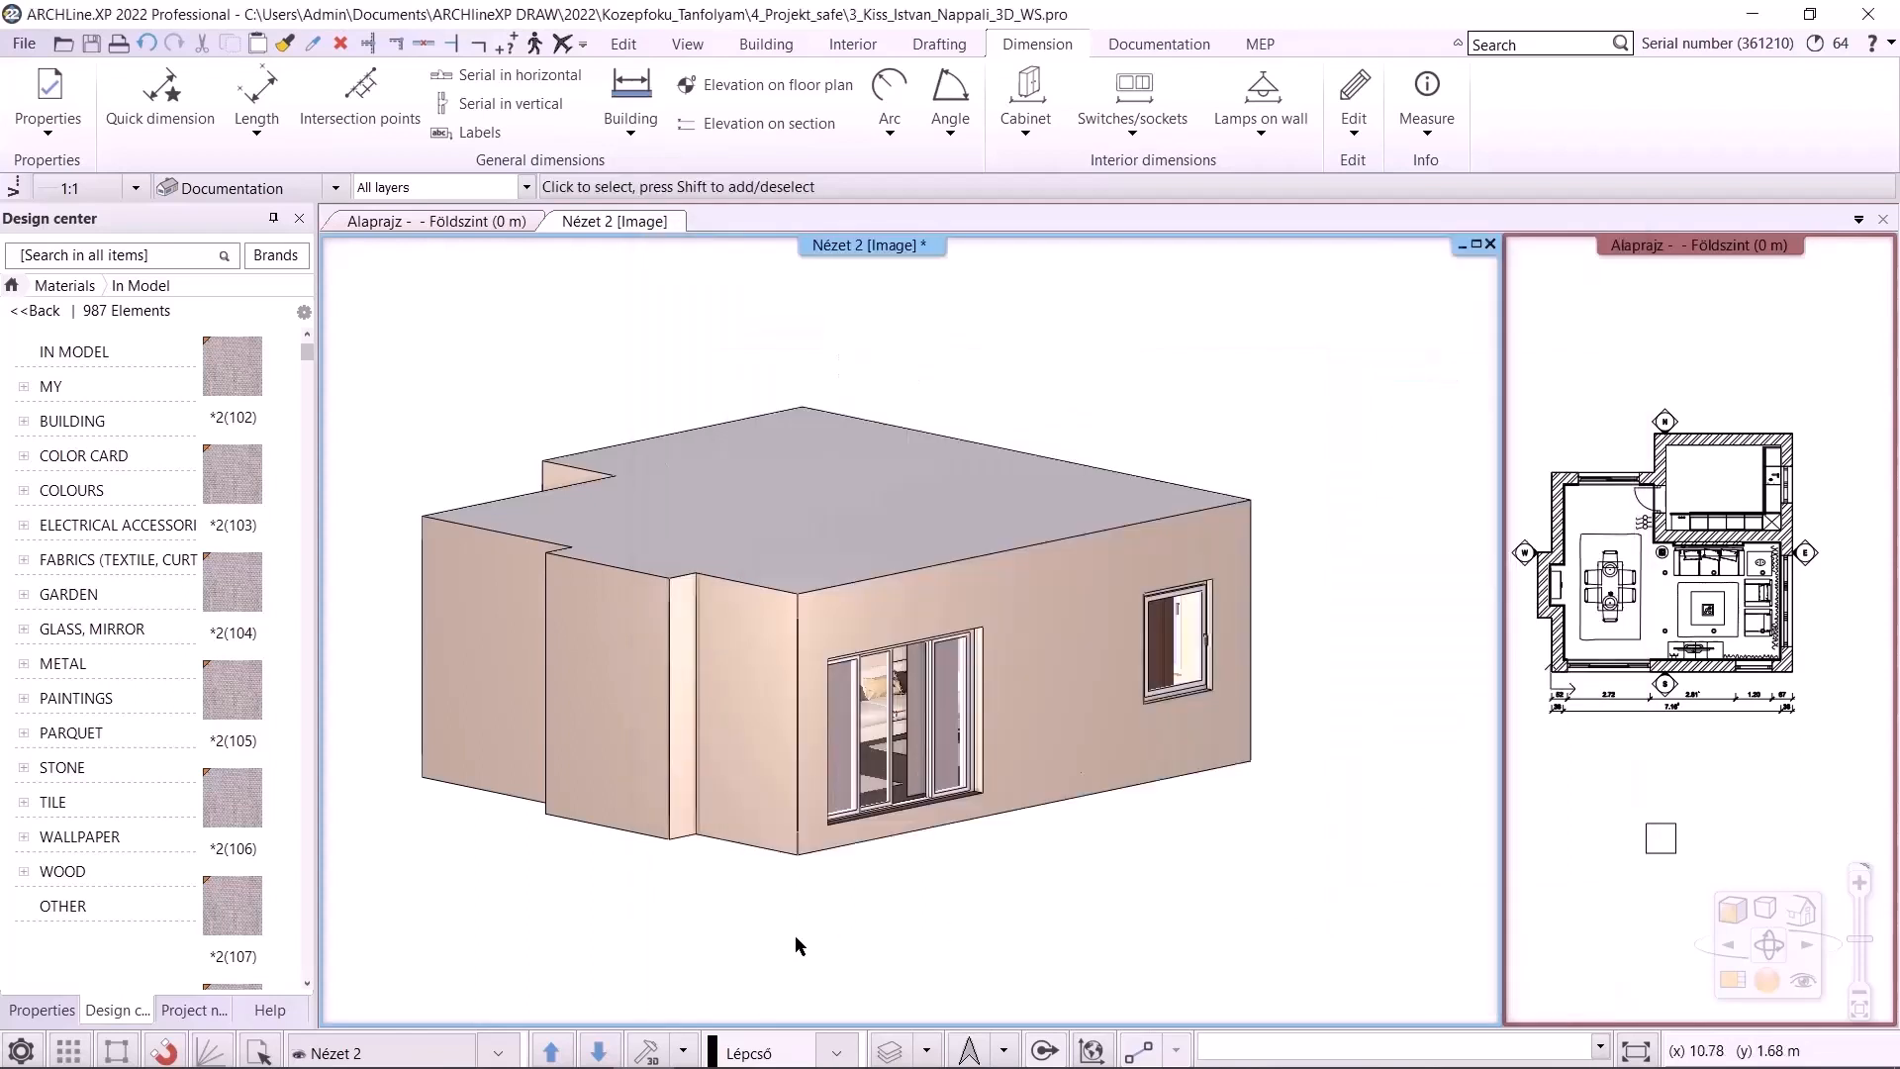
Open the Project cleaner and add all materials to the removable items list
{"action": "left_click", "coordinate": [684, 1048]}
{"action": "left_click", "coordinate": [709, 866]}
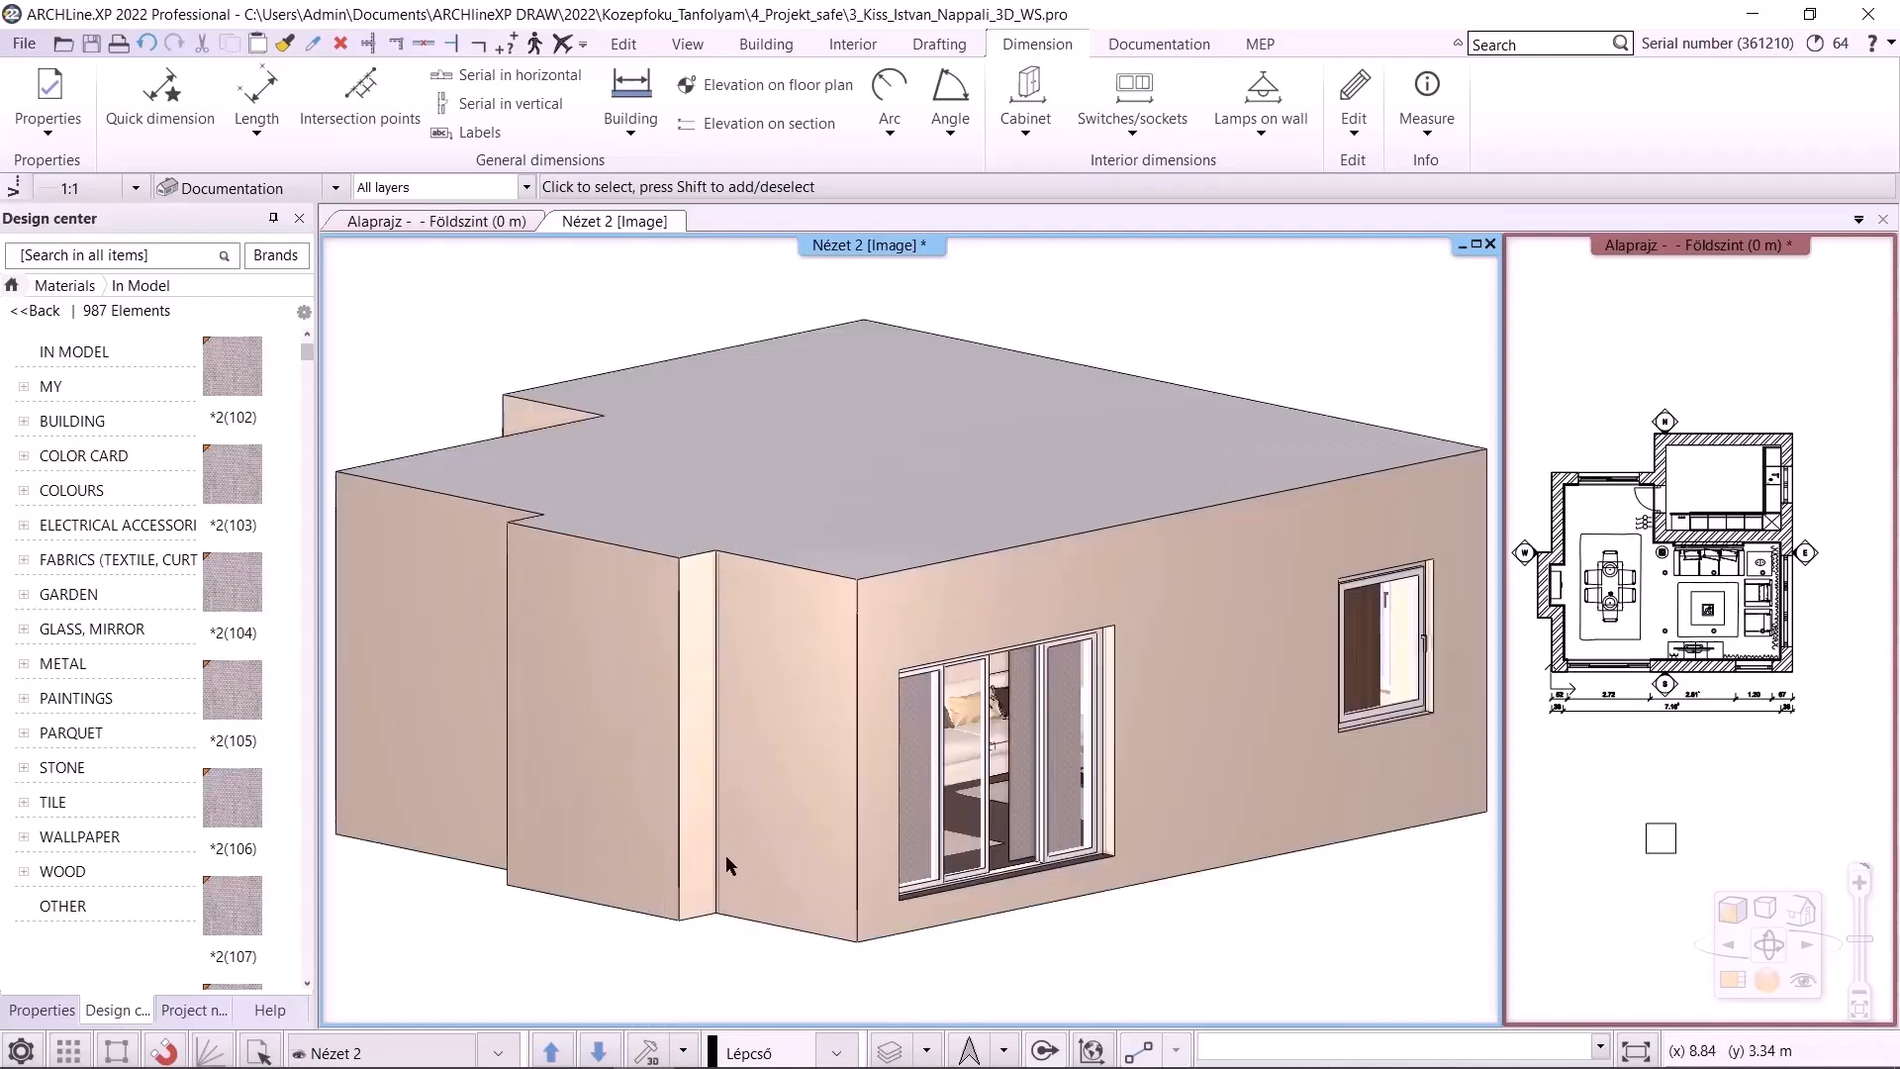
{"action": "left_click", "coordinate": [25, 45]}
{"action": "mouse_move", "coordinate": [93, 489]}
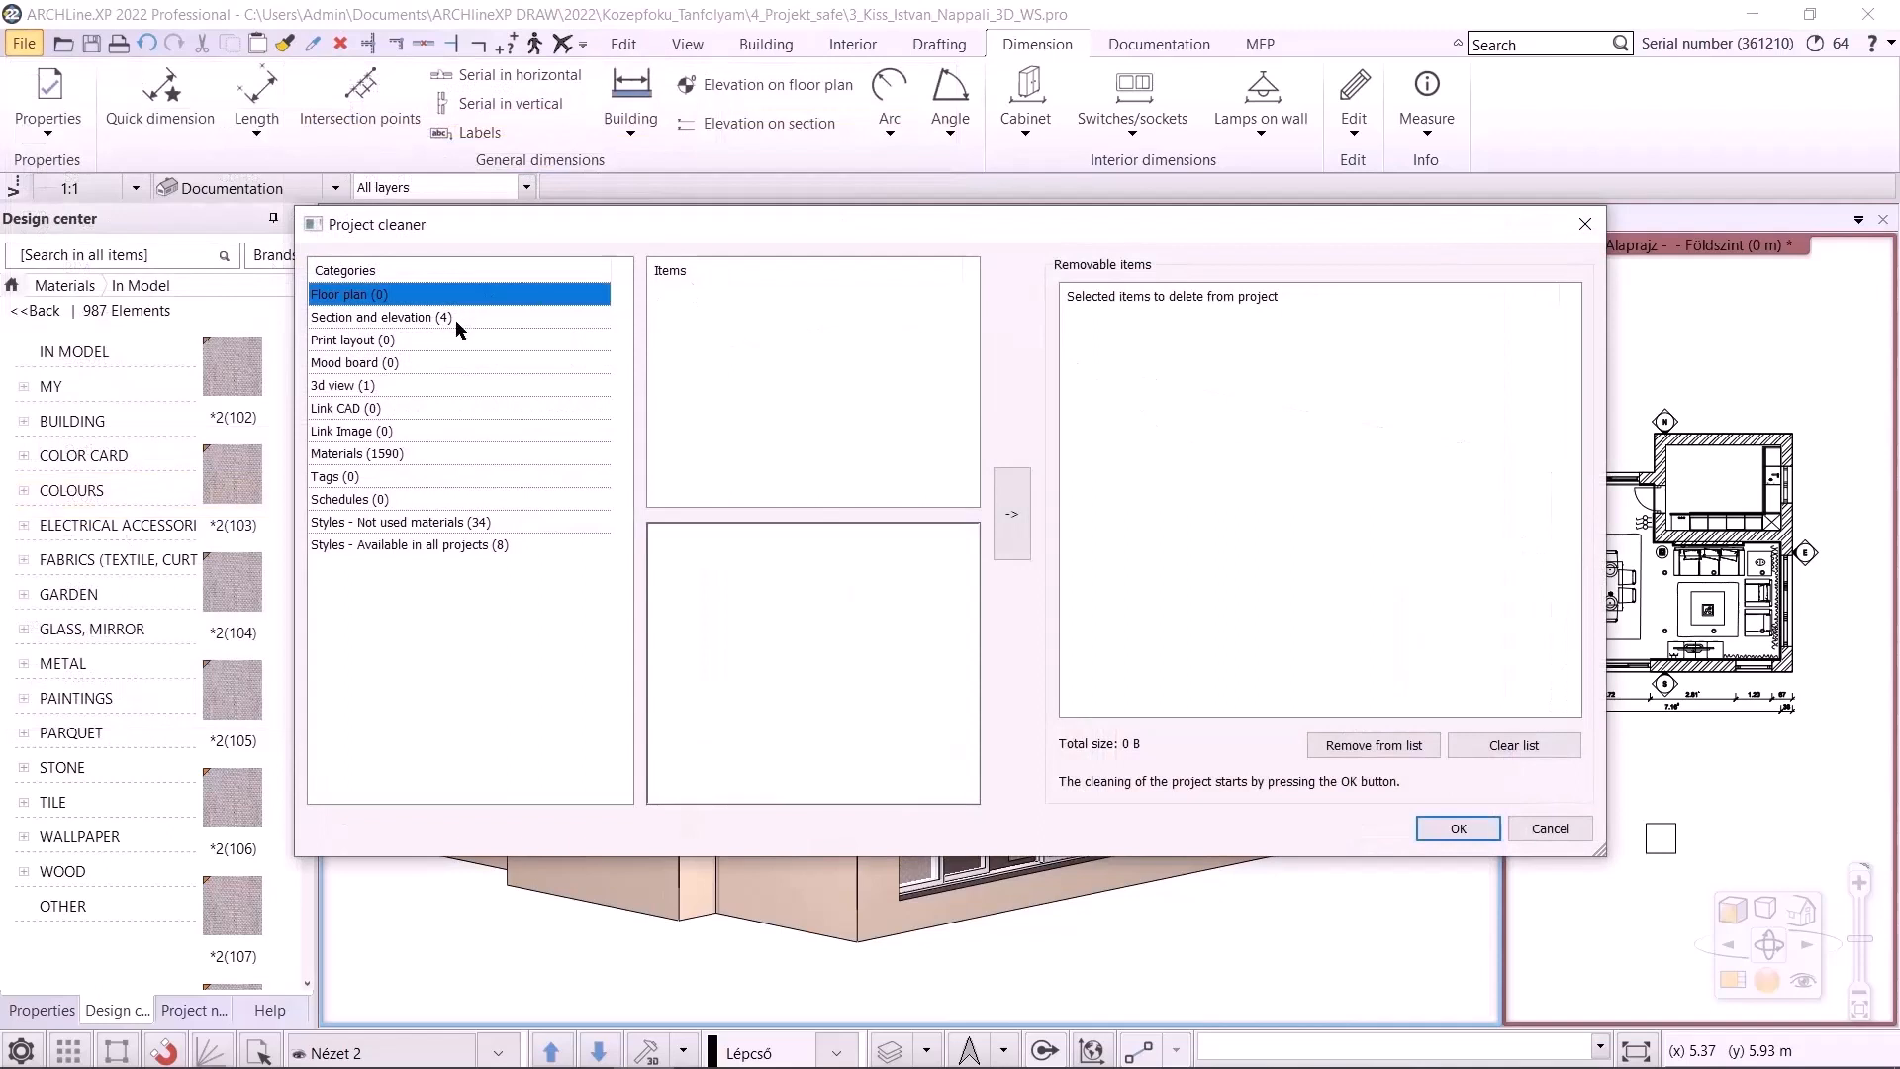
{"action": "left_click", "coordinate": [379, 454]}
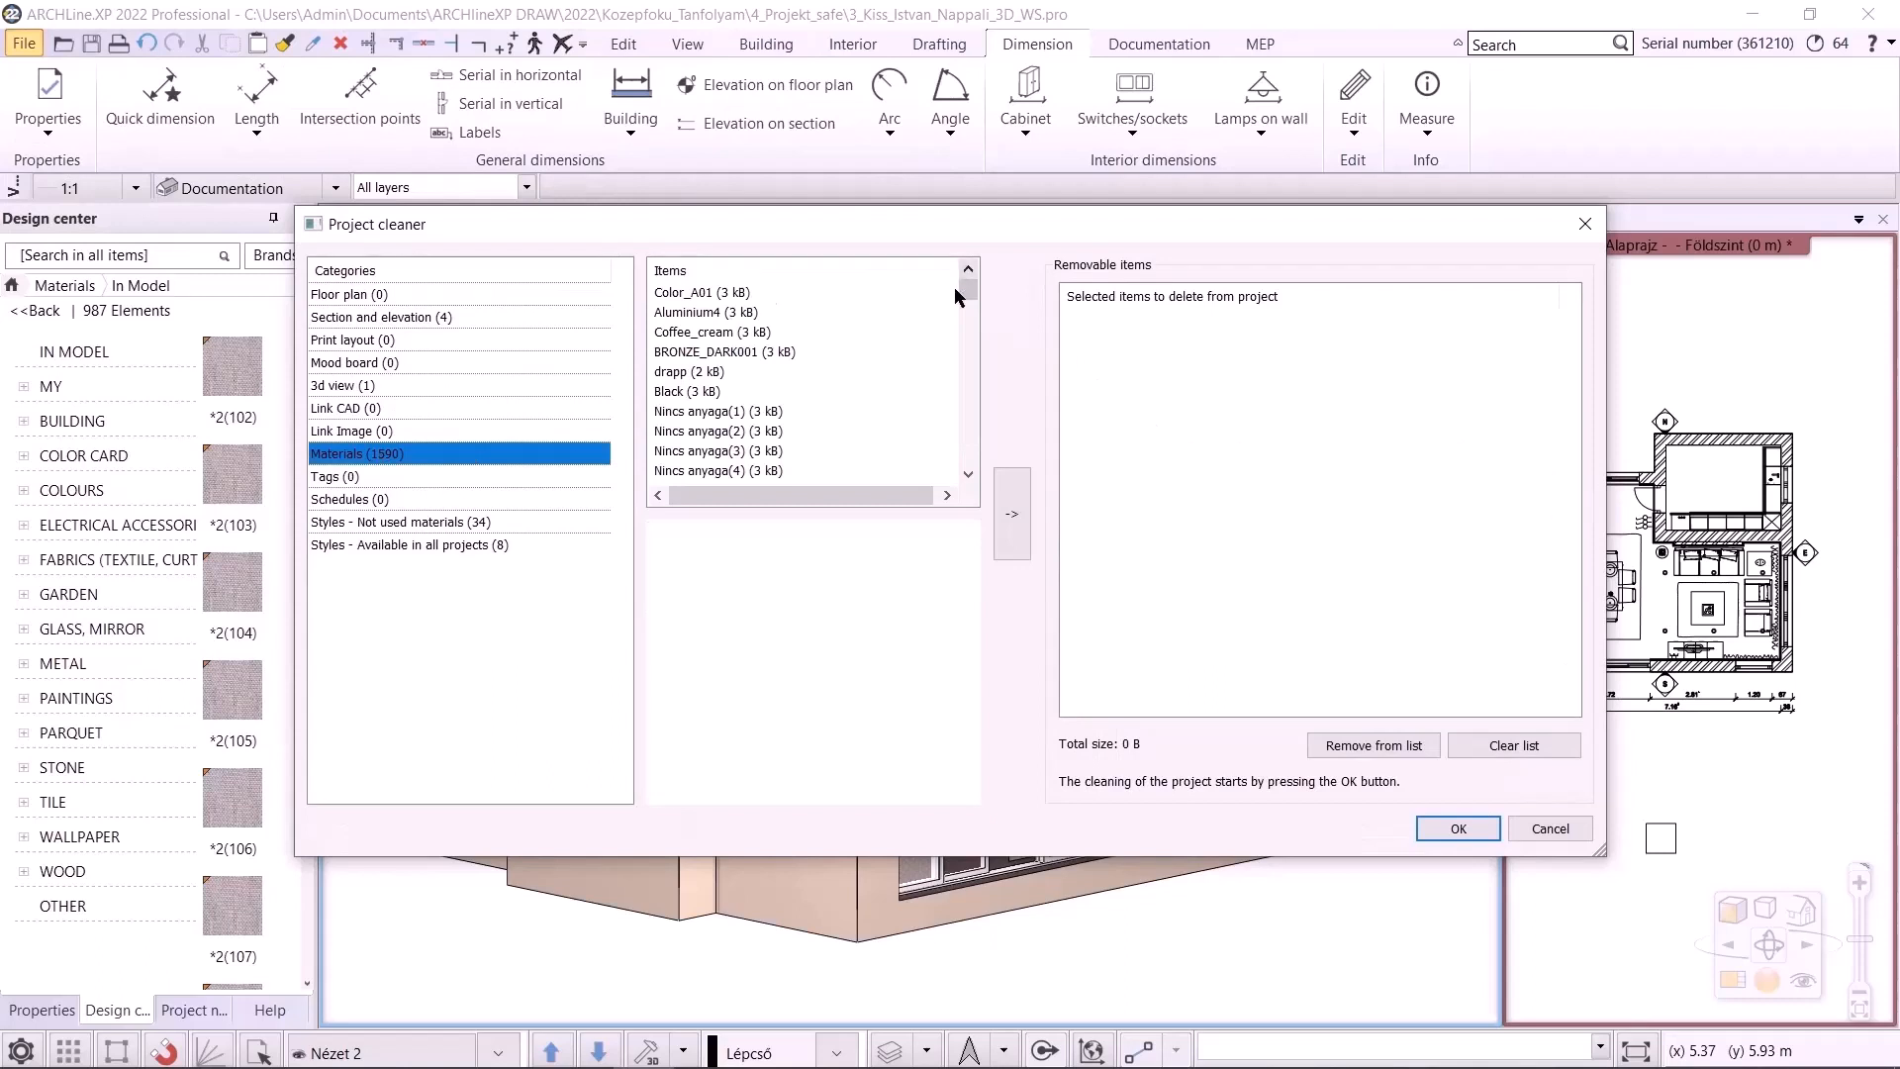
{"action": "left_click_drag", "start_coordinate": [974, 297], "coordinate": [977, 353]}
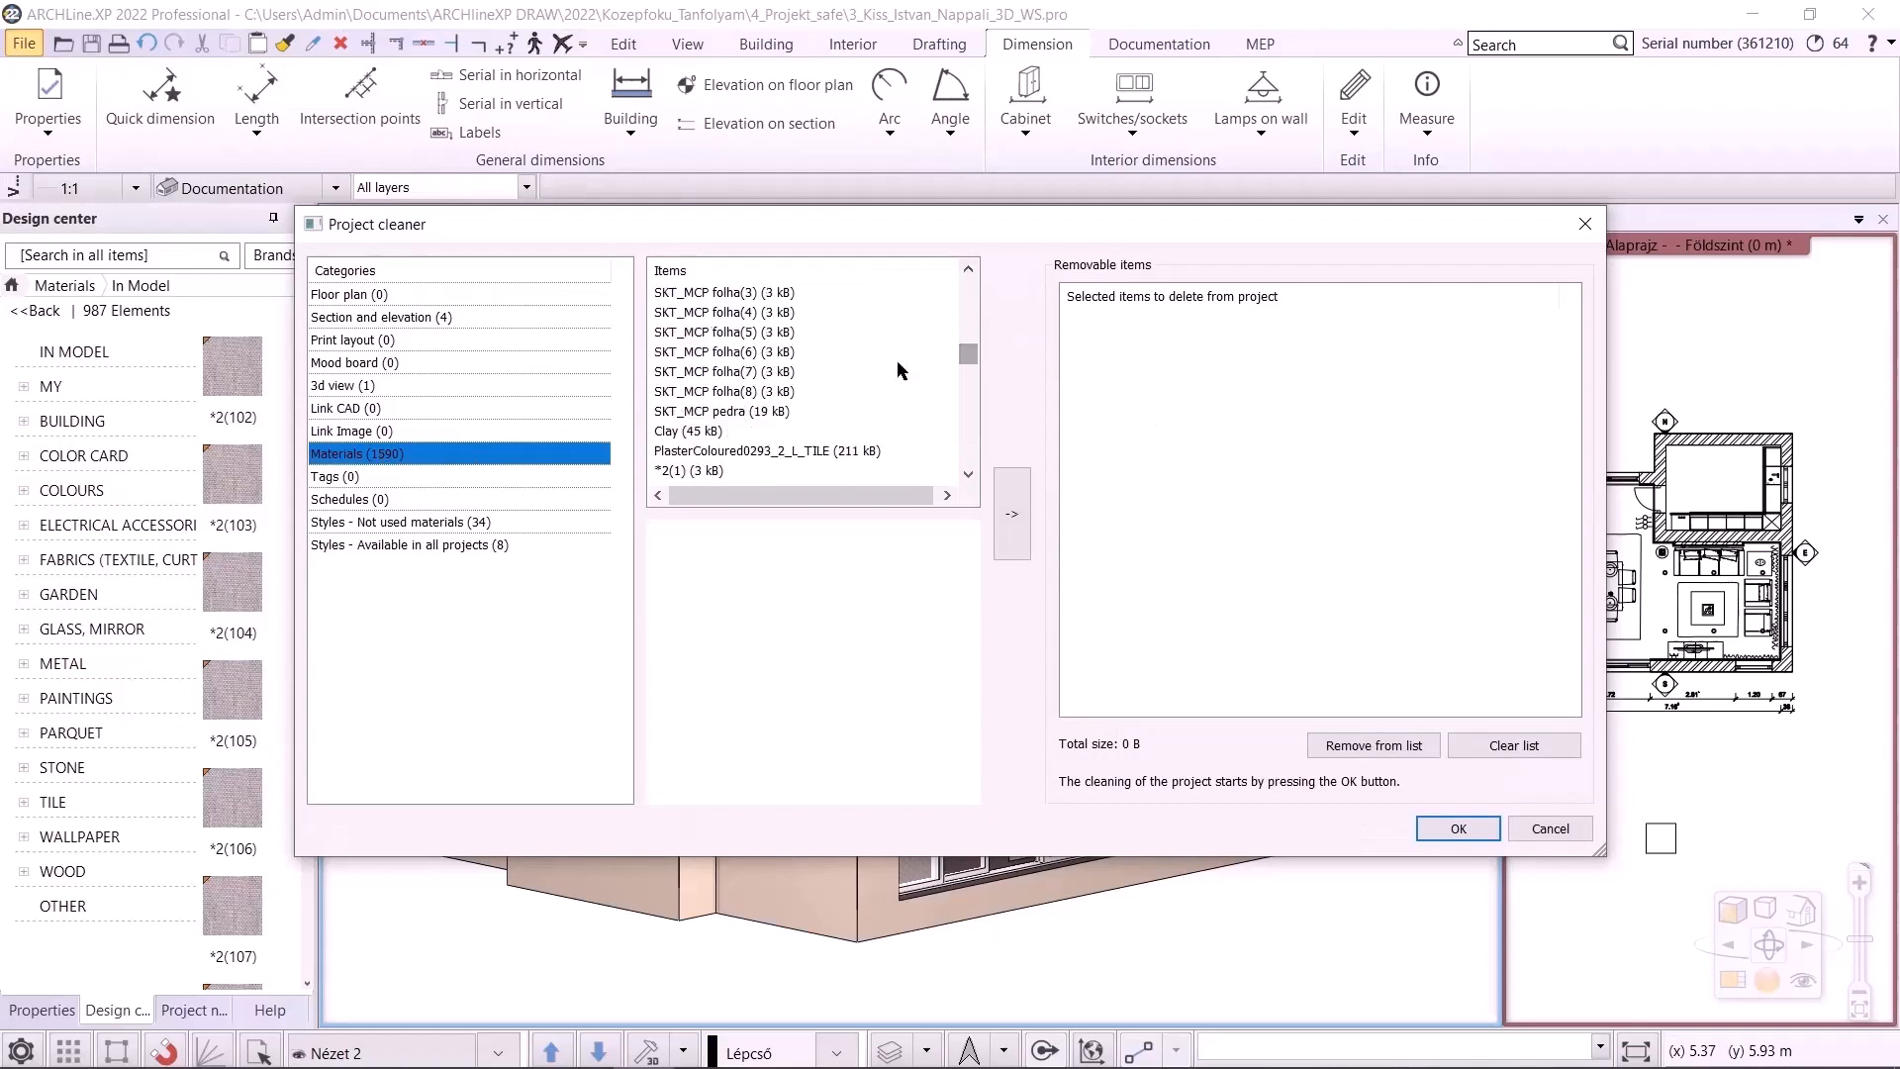
{"action": "left_click", "coordinate": [671, 335]}
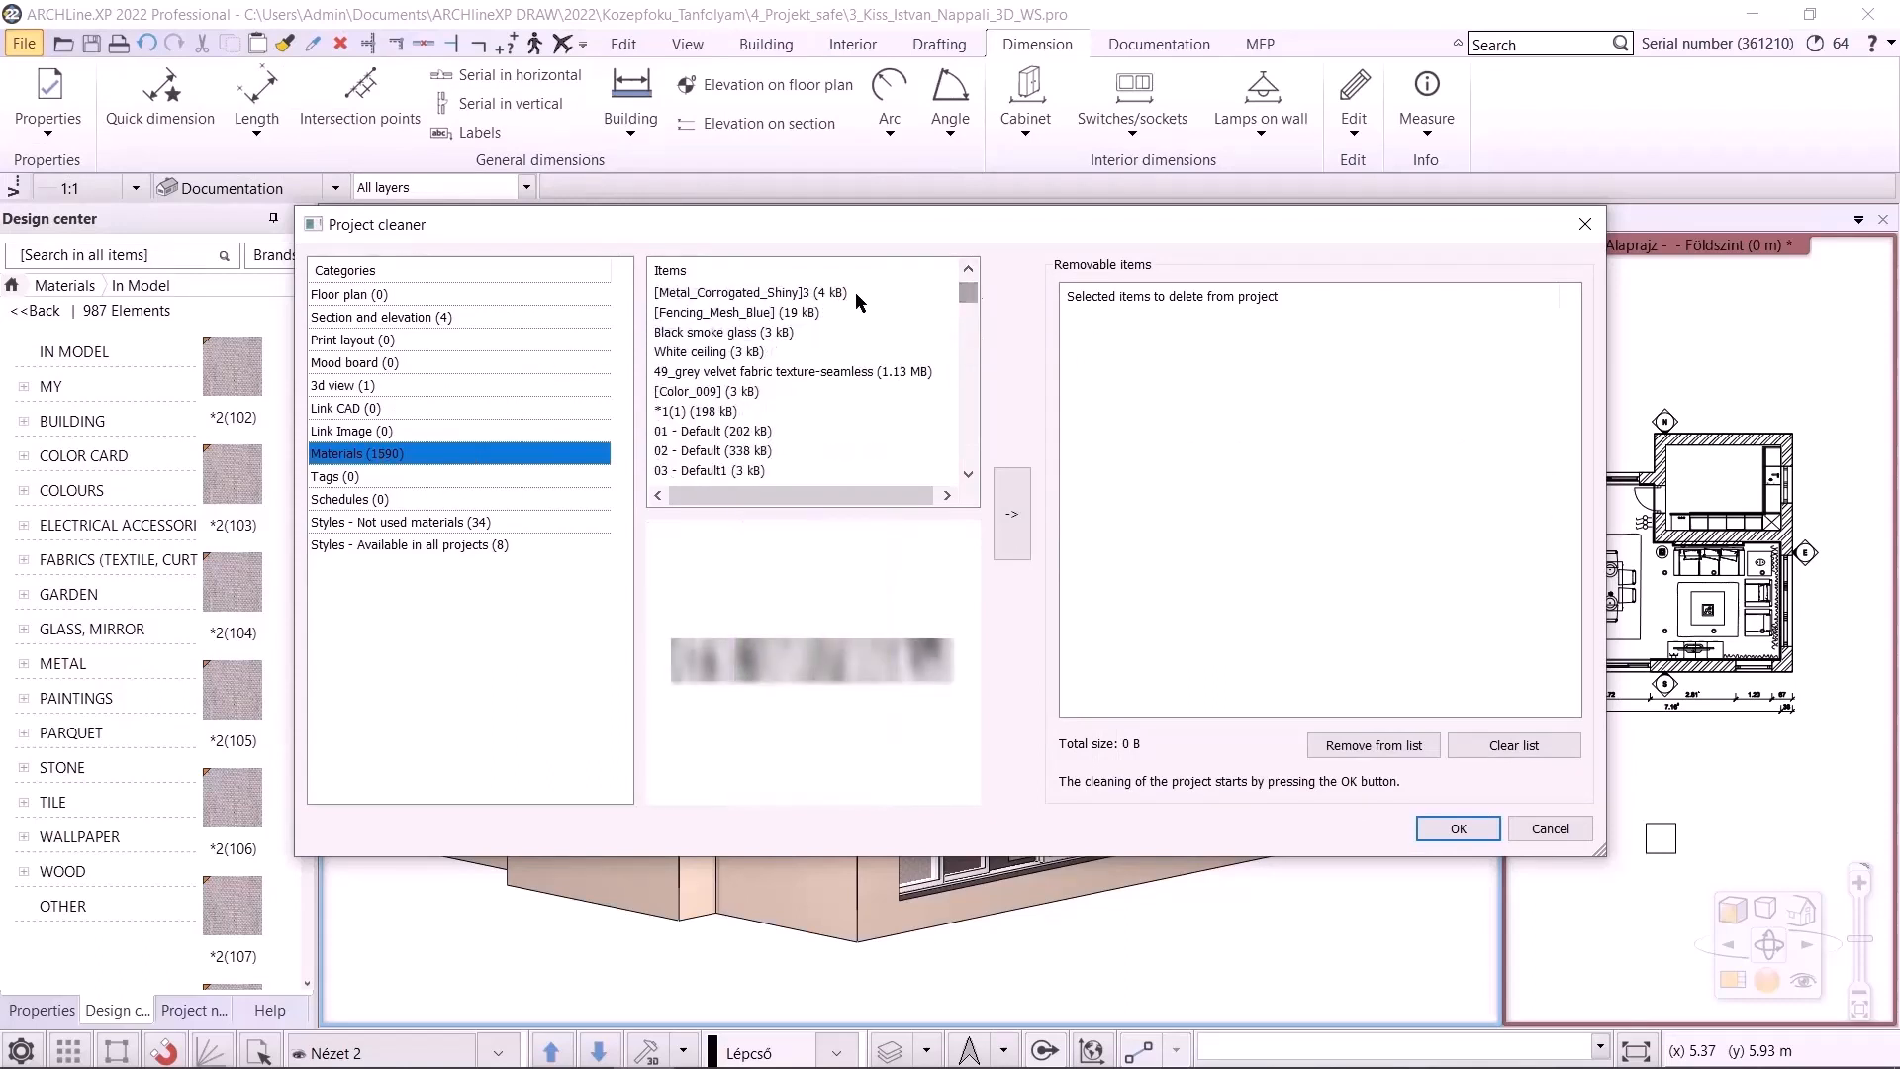
{"action": "left_click", "coordinate": [855, 272]}
{"action": "mouse_move", "coordinate": [969, 289]}
{"action": "left_mouse_down"}
{"action": "mouse_move", "coordinate": [967, 435]}
{"action": "mouse_move", "coordinate": [979, 257]}
{"action": "left_mouse_up"}
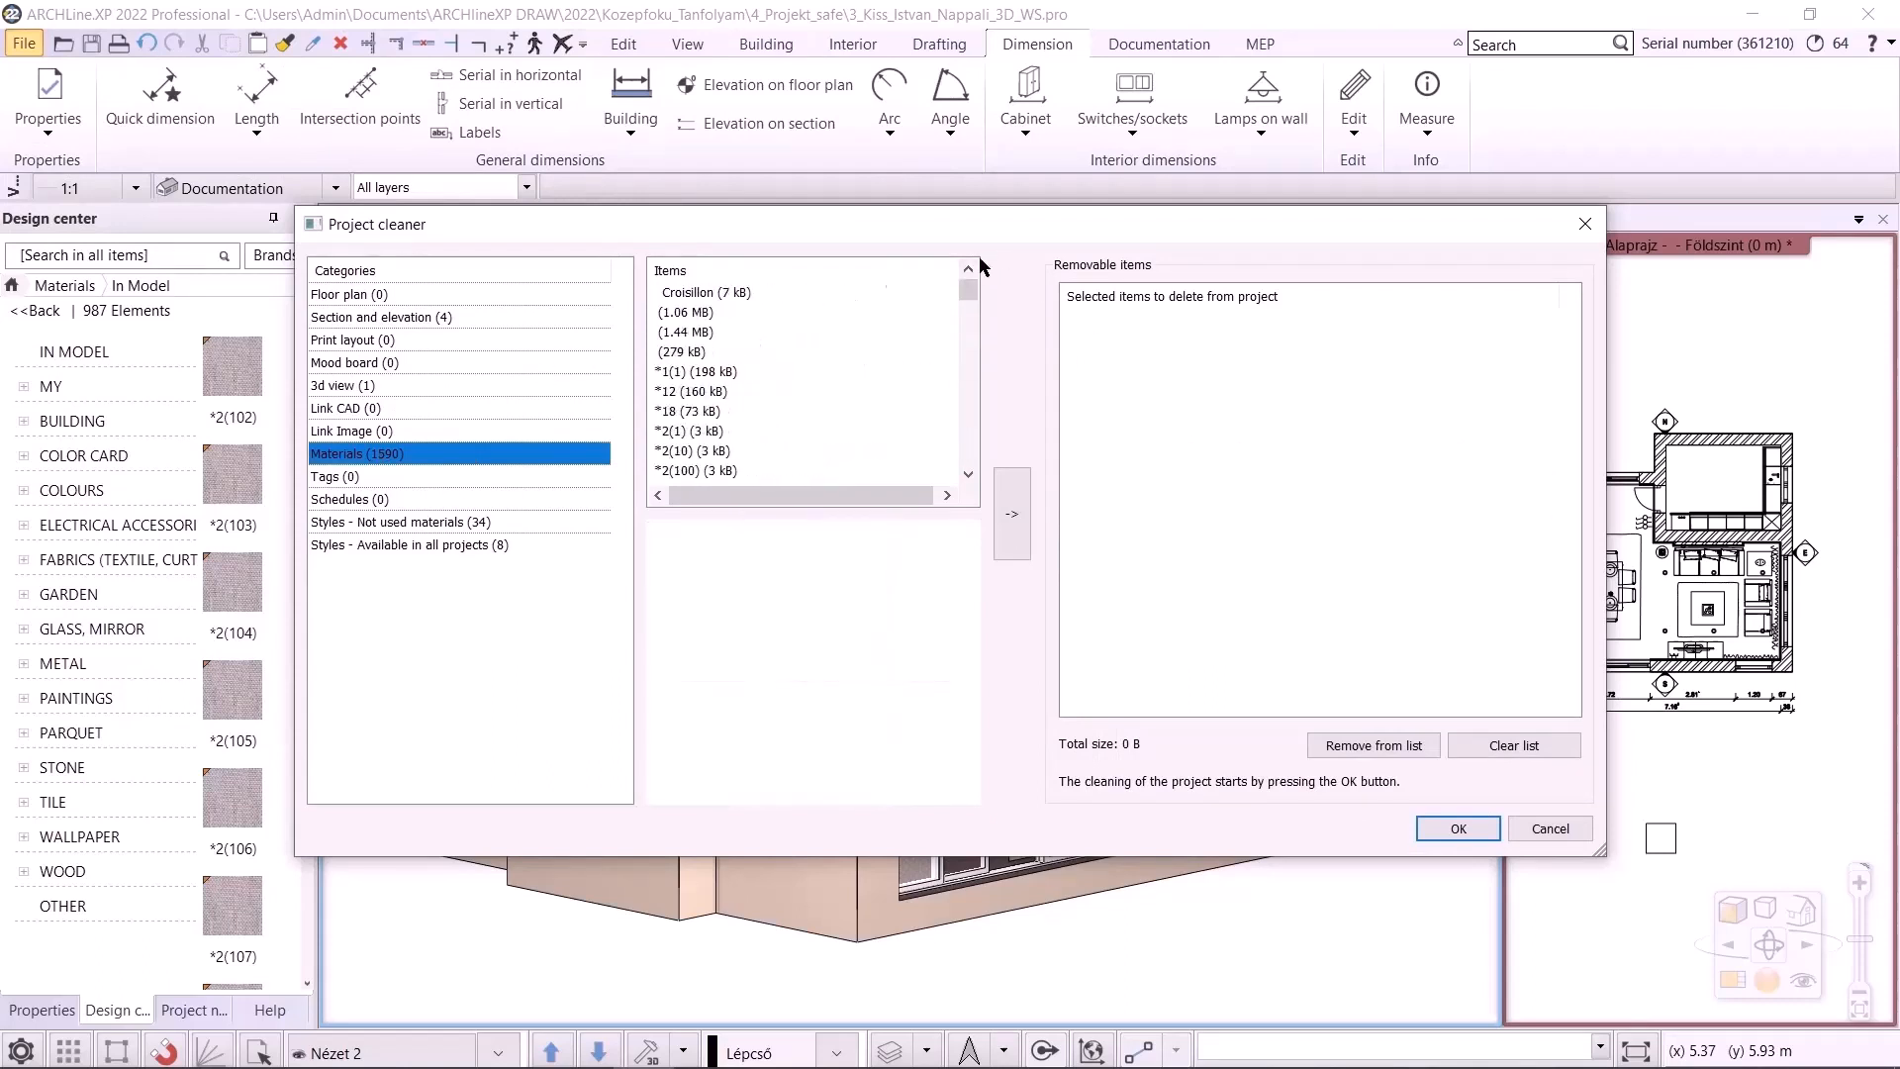
{"action": "left_click", "coordinate": [701, 293]}
{"action": "key", "text": "ctrl+a"}
{"action": "left_click_drag", "start_coordinate": [969, 295], "coordinate": [954, 486]}
{"action": "left_click", "coordinate": [1011, 514]}
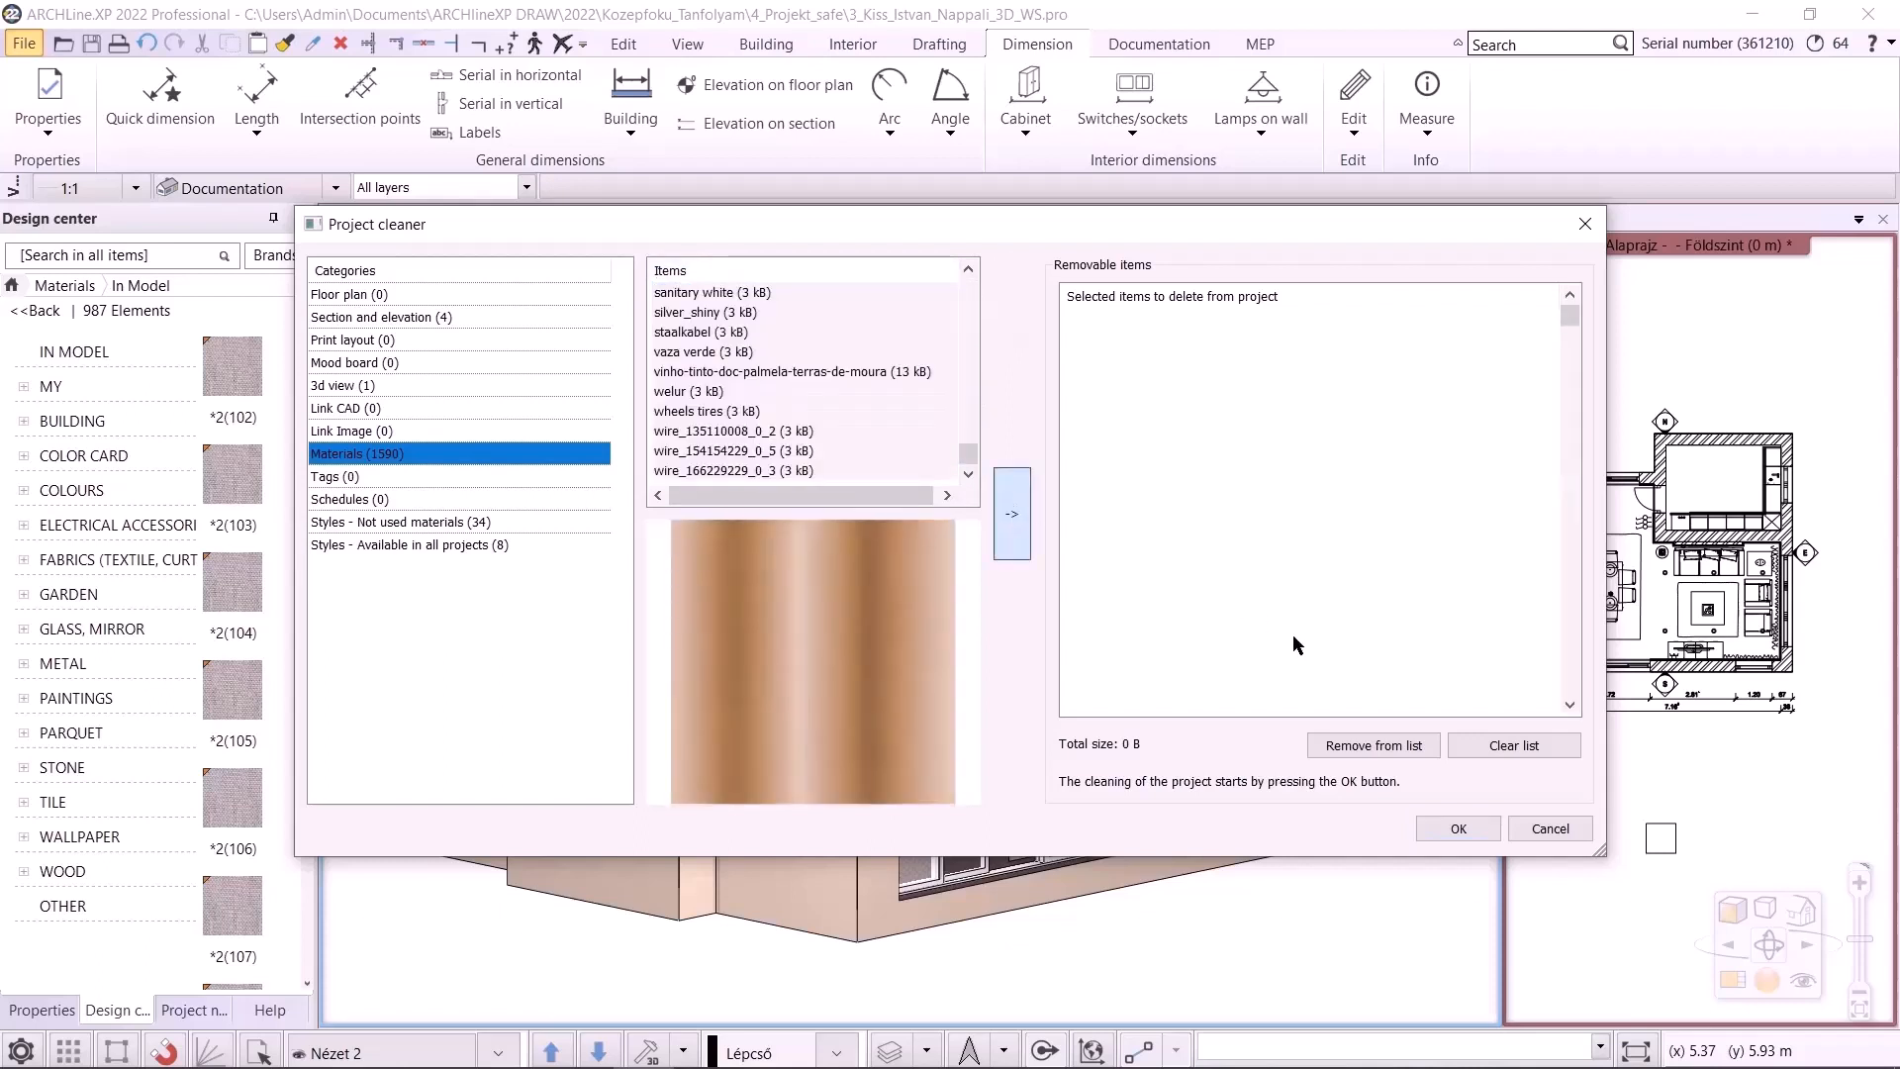
Add the North and South elevations to the removable items and start the project cleaning
{"action": "scroll", "coordinate": [1251, 582], "scroll_direction": "down", "scroll_amount": 5}
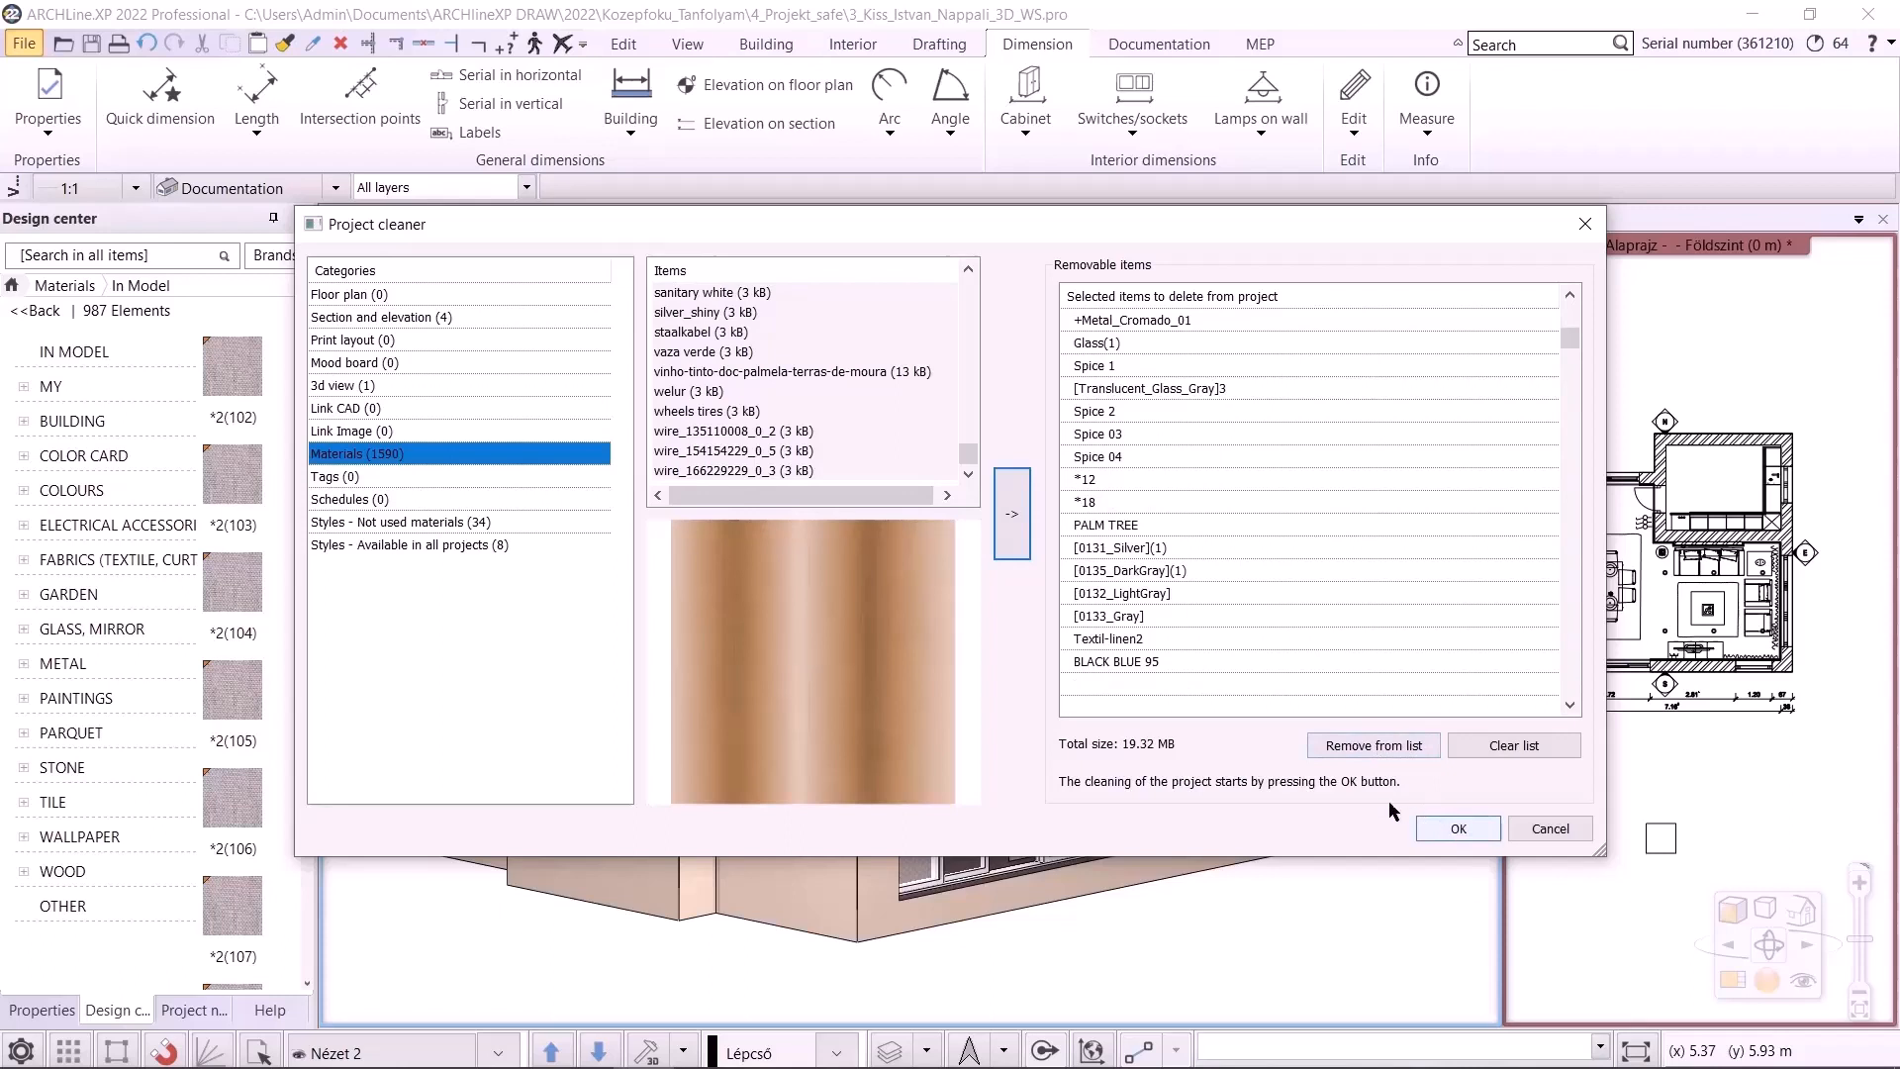
{"action": "left_click", "coordinate": [386, 319]}
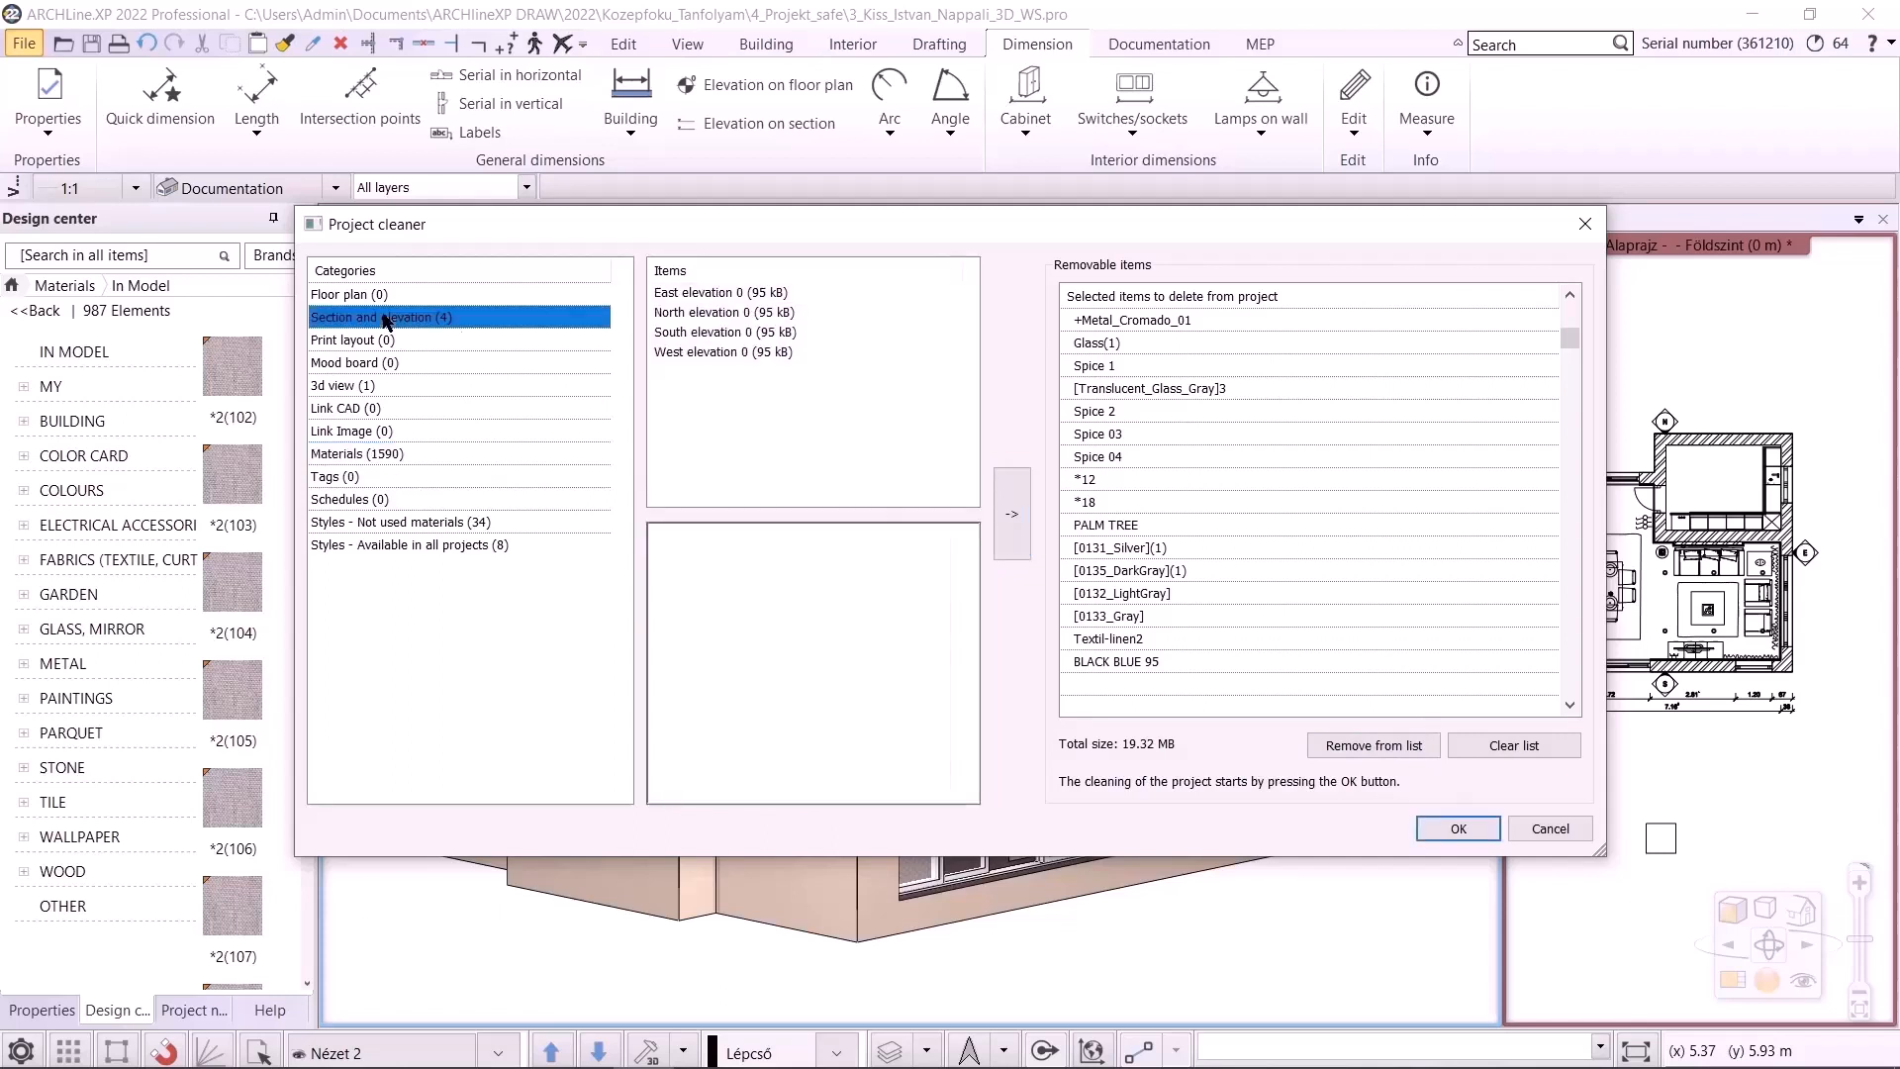
{"action": "left_click", "coordinate": [708, 296]}
{"action": "left_click", "coordinate": [712, 332]}
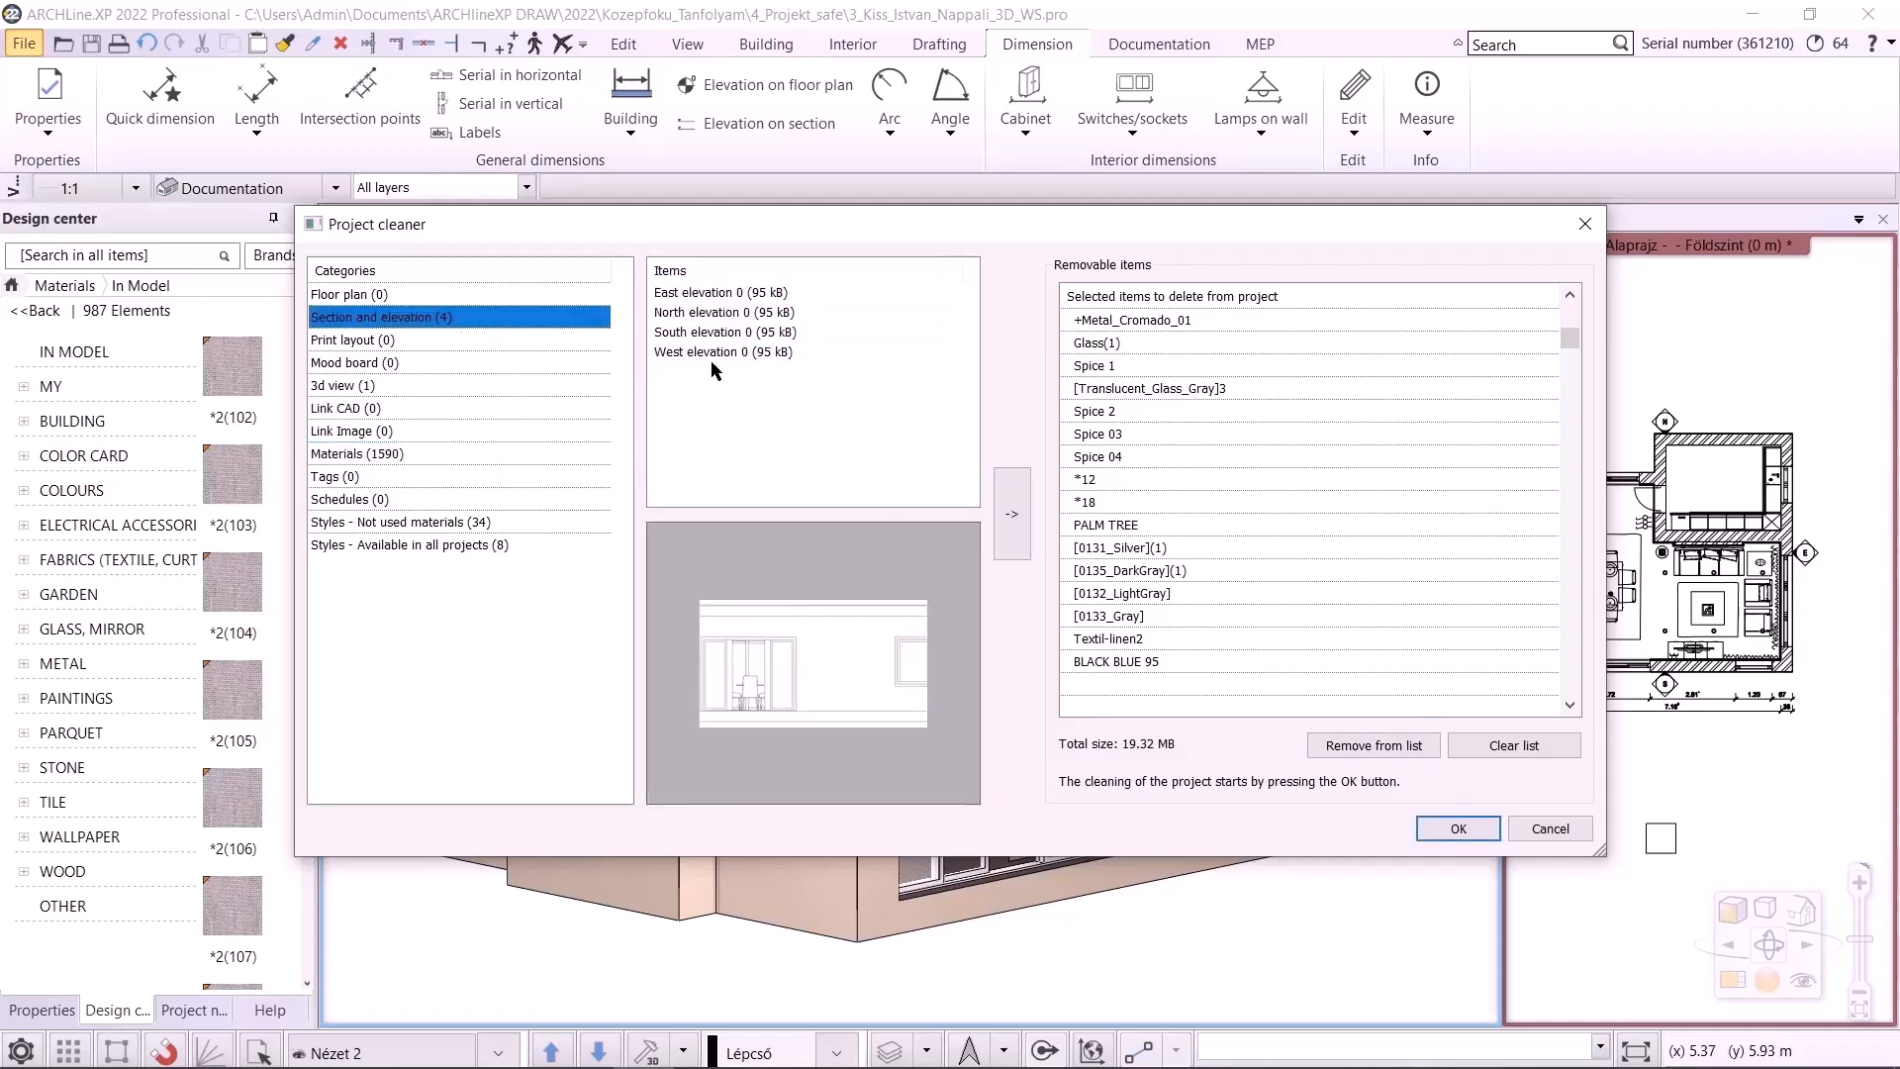
{"action": "left_click", "coordinate": [725, 313]}
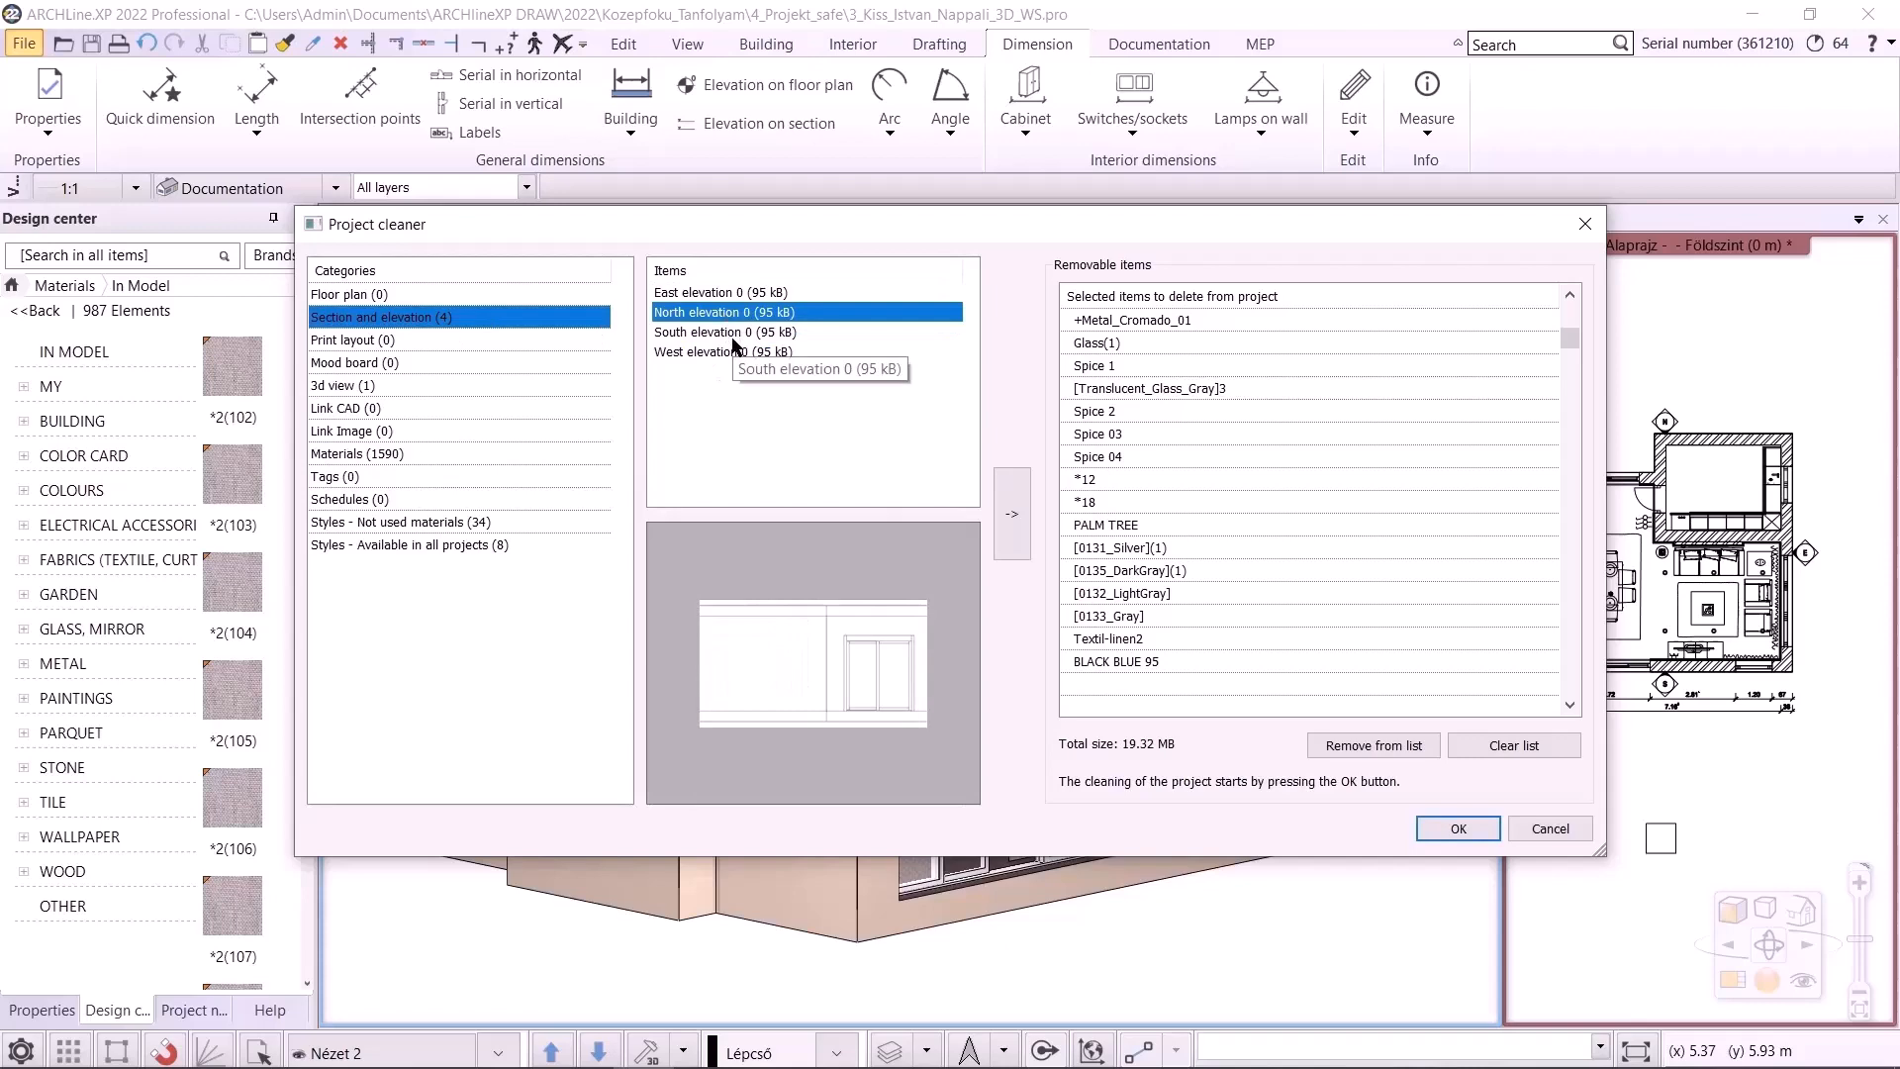
{"action": "left_click", "coordinate": [733, 333], "text": "ctrl"}
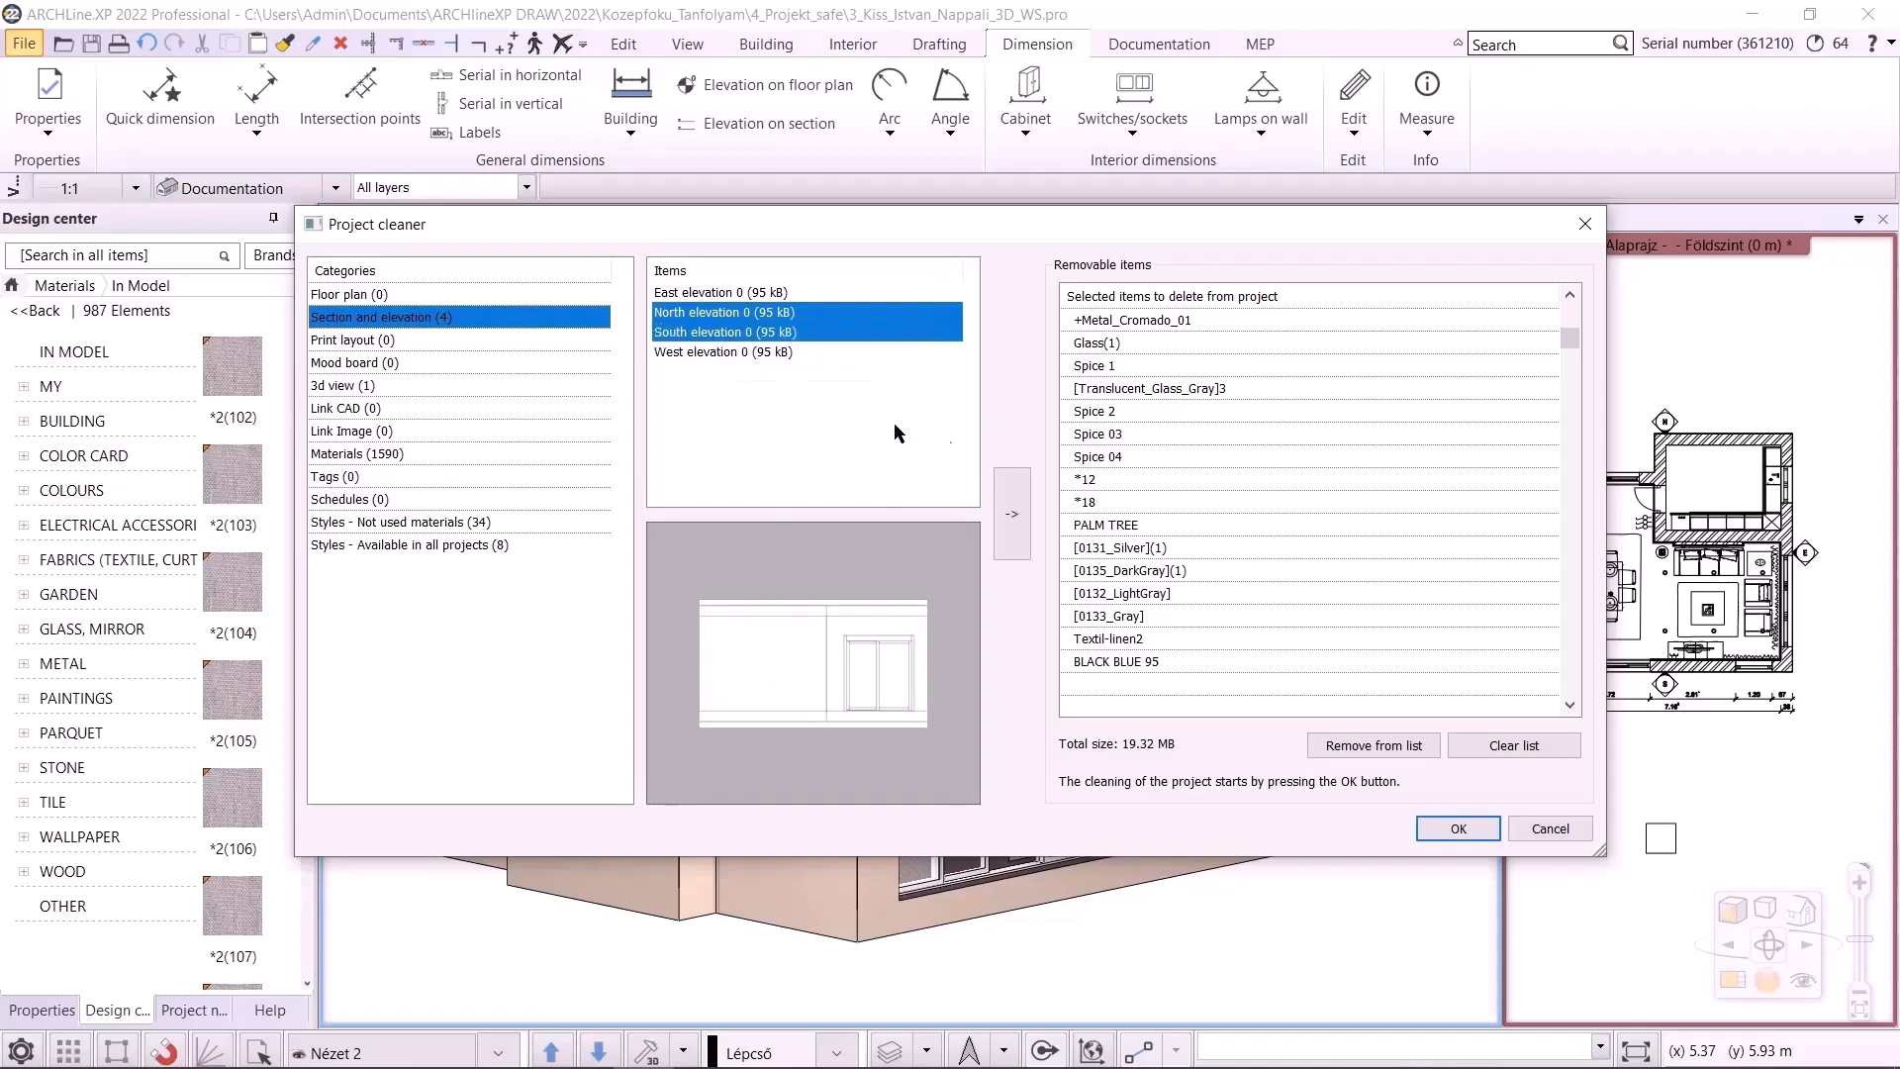
{"action": "left_click", "coordinate": [1011, 513]}
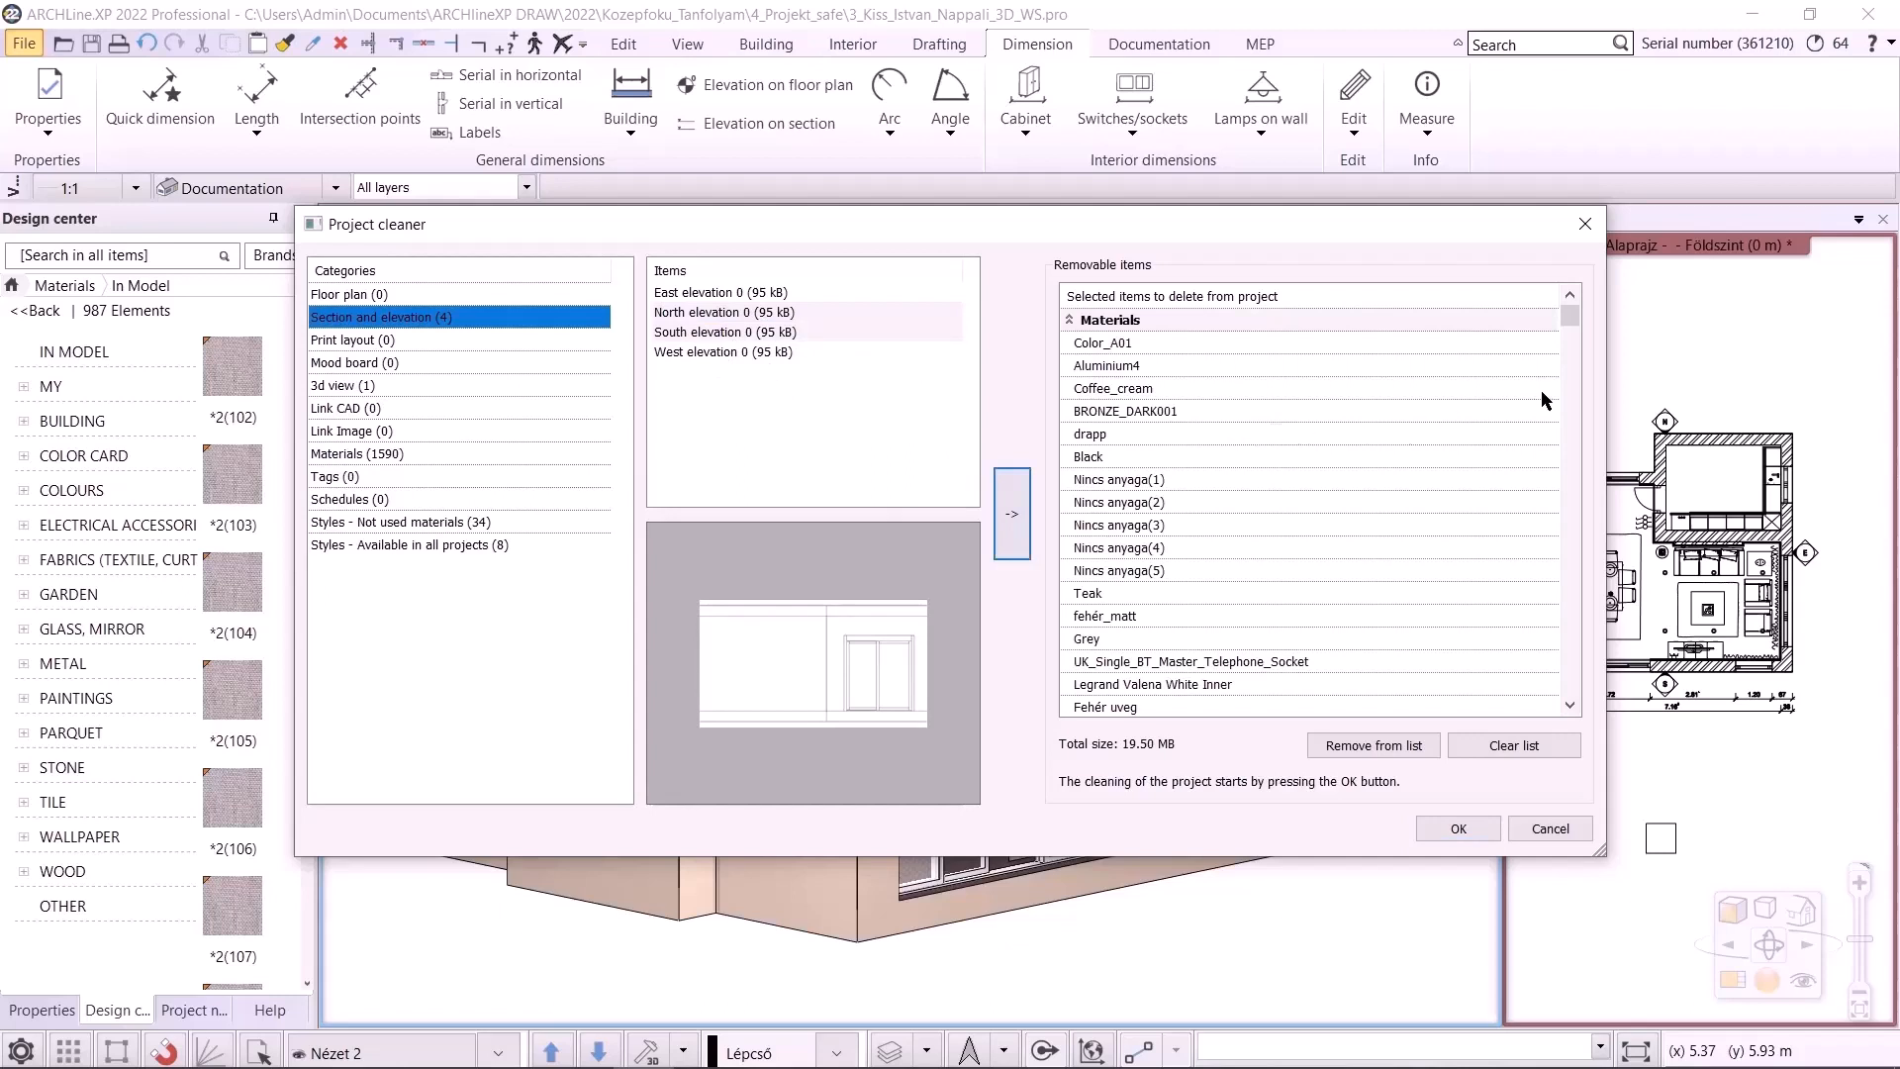
{"action": "left_click", "coordinate": [1196, 660]}
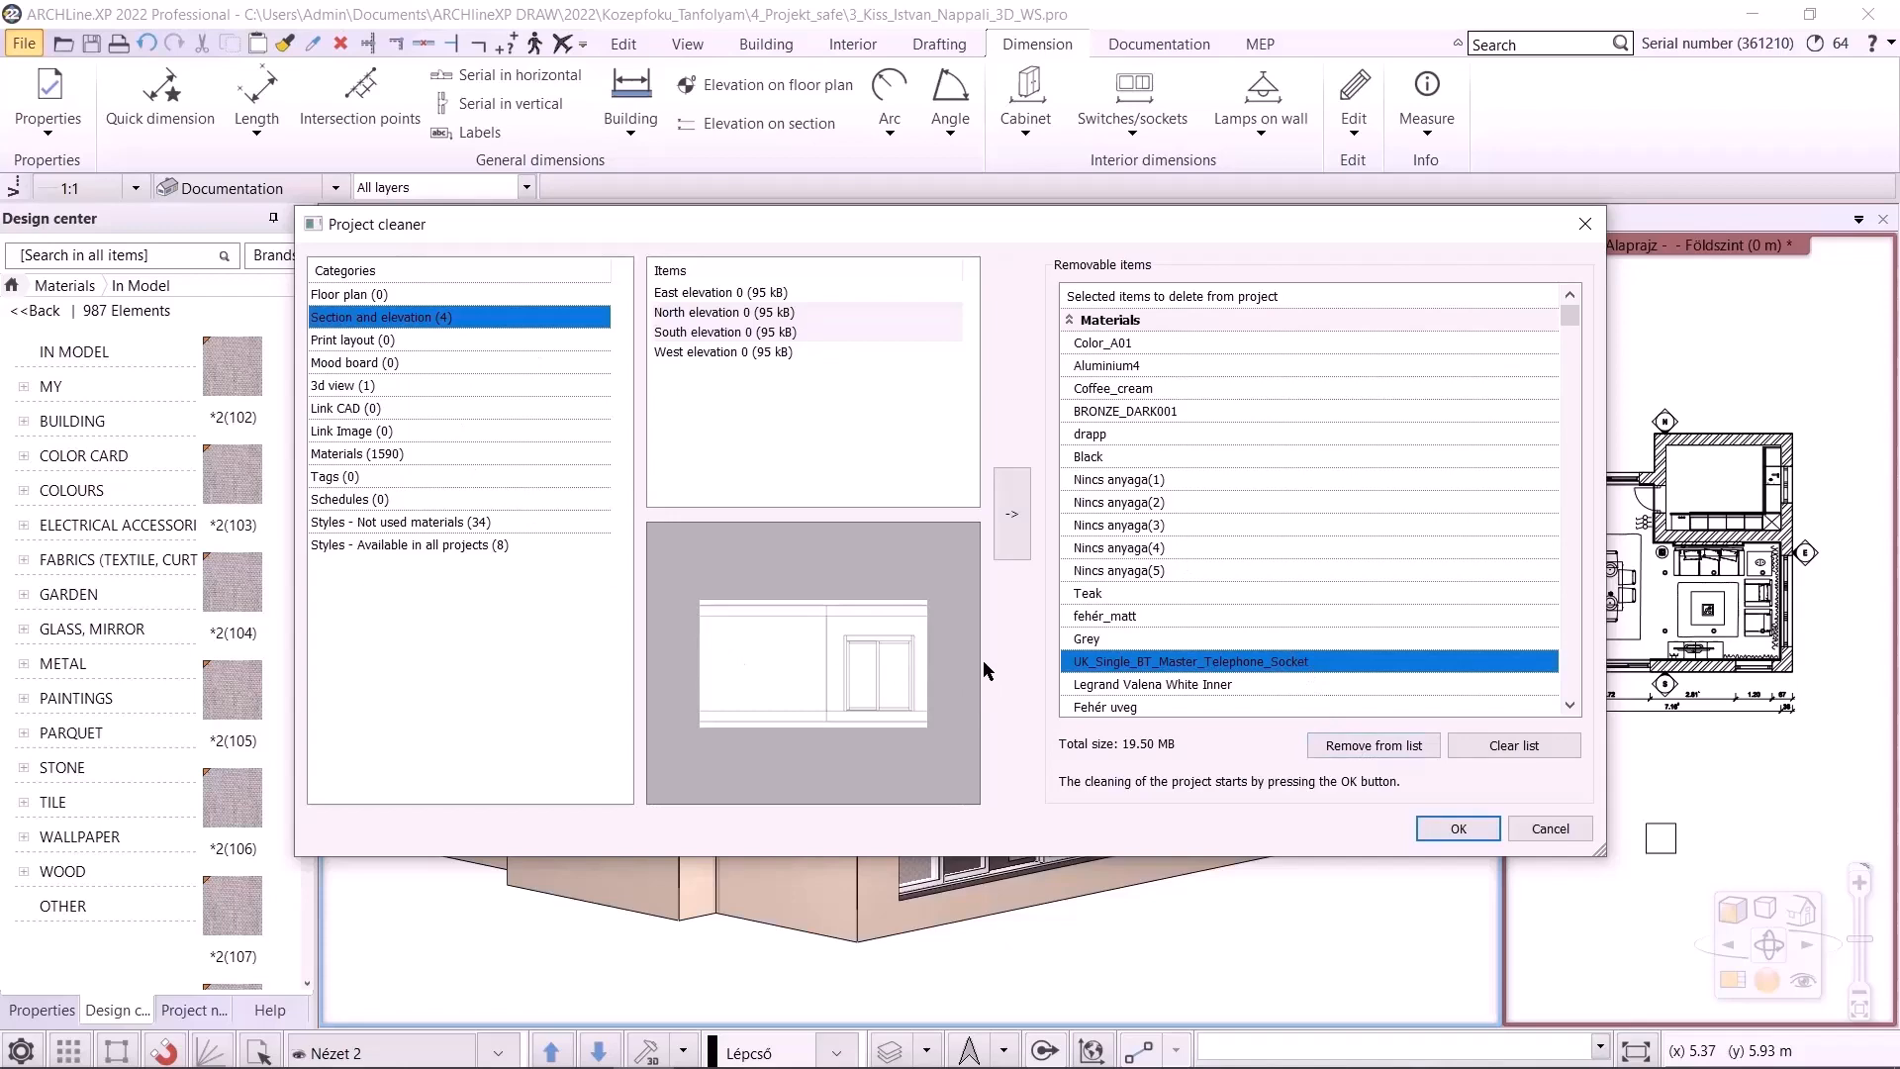
{"action": "left_click", "coordinate": [1451, 827]}
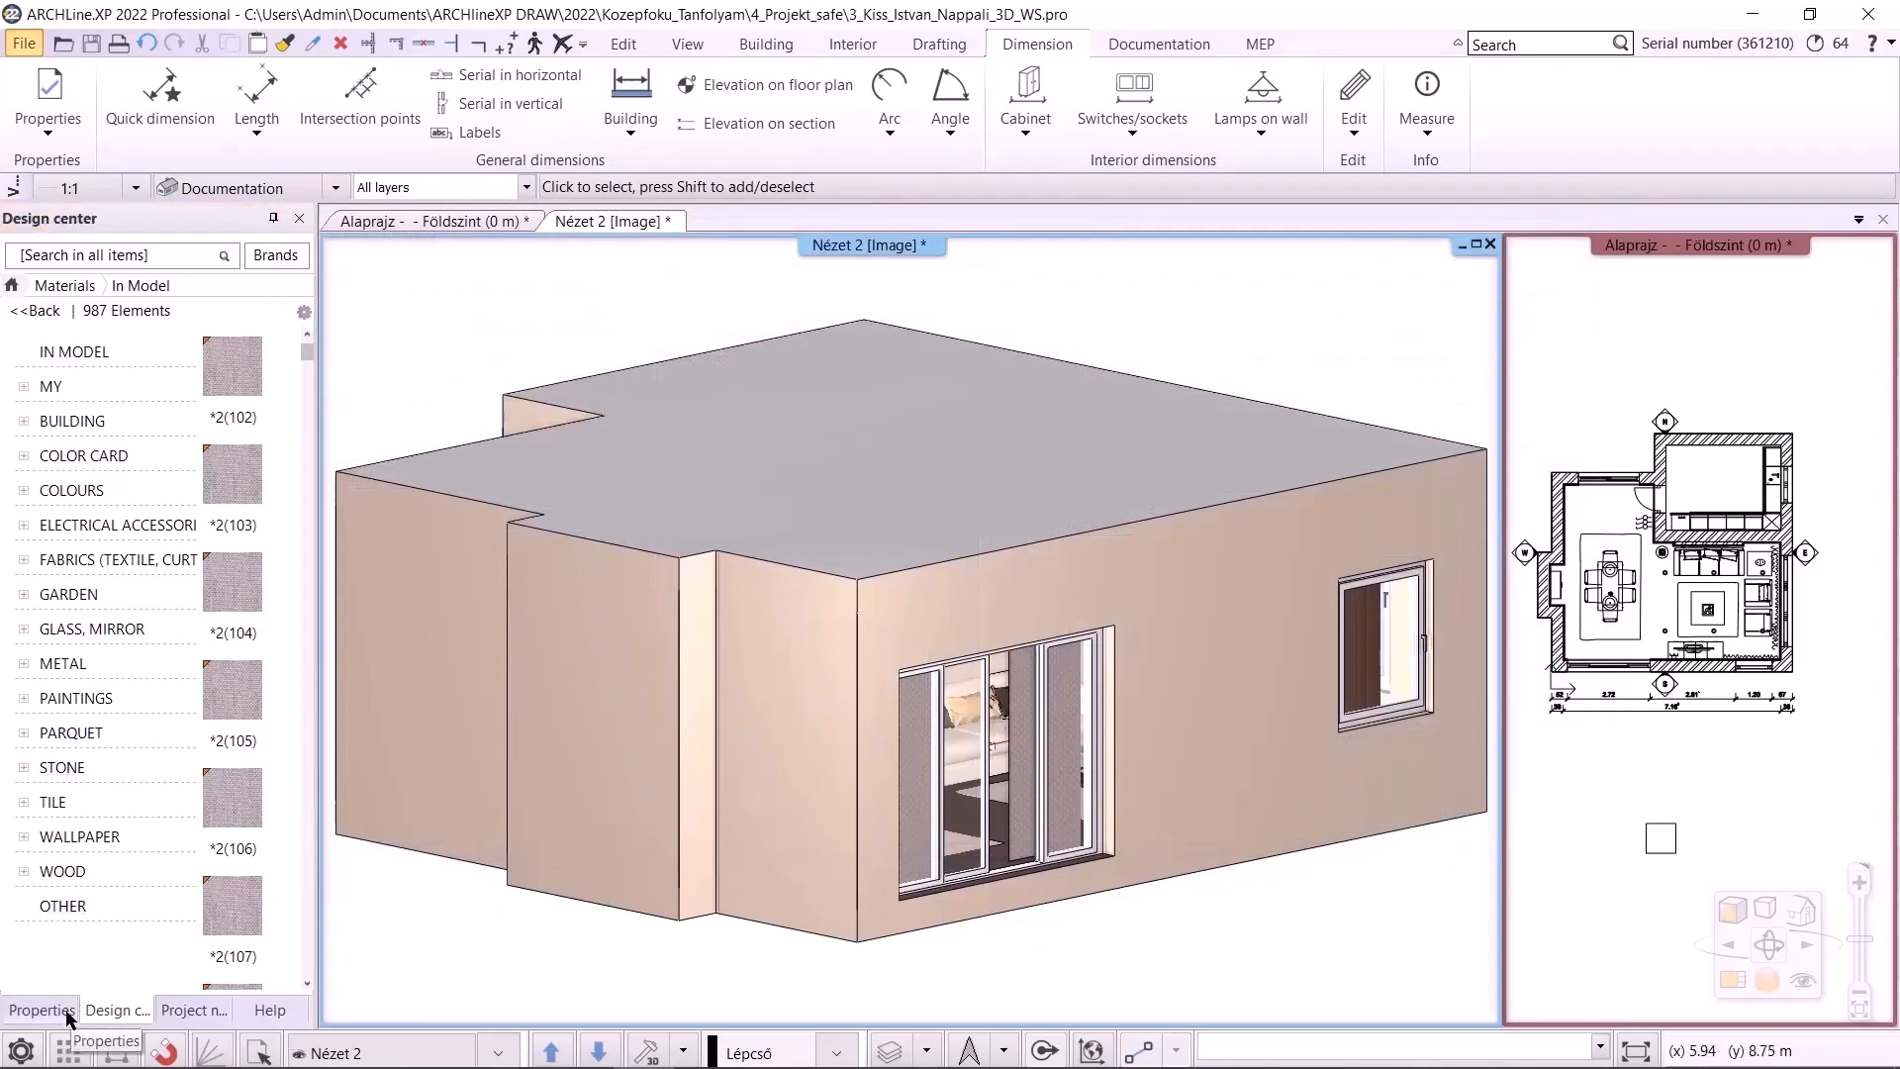
Show the materials used in the model in the Design center
{"action": "left_click", "coordinate": [114, 1010]}
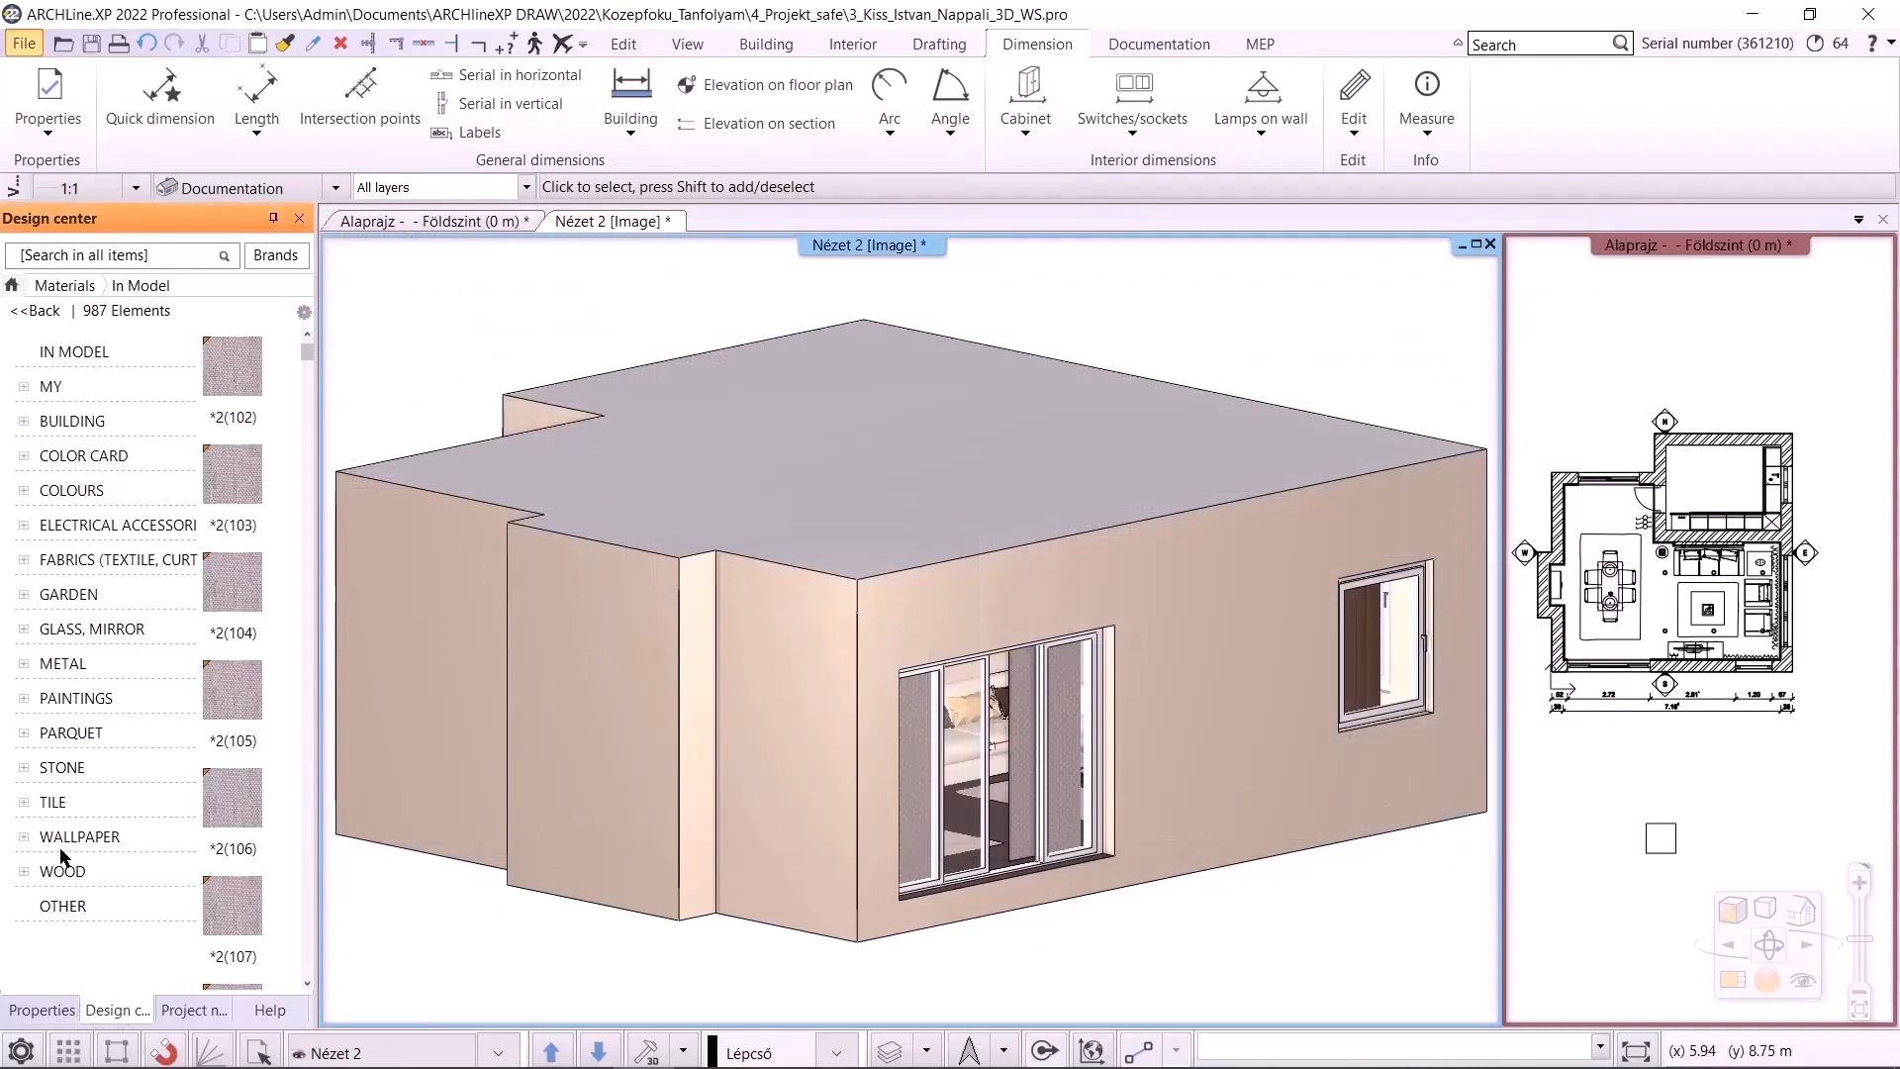
{"action": "left_click", "coordinate": [39, 311]}
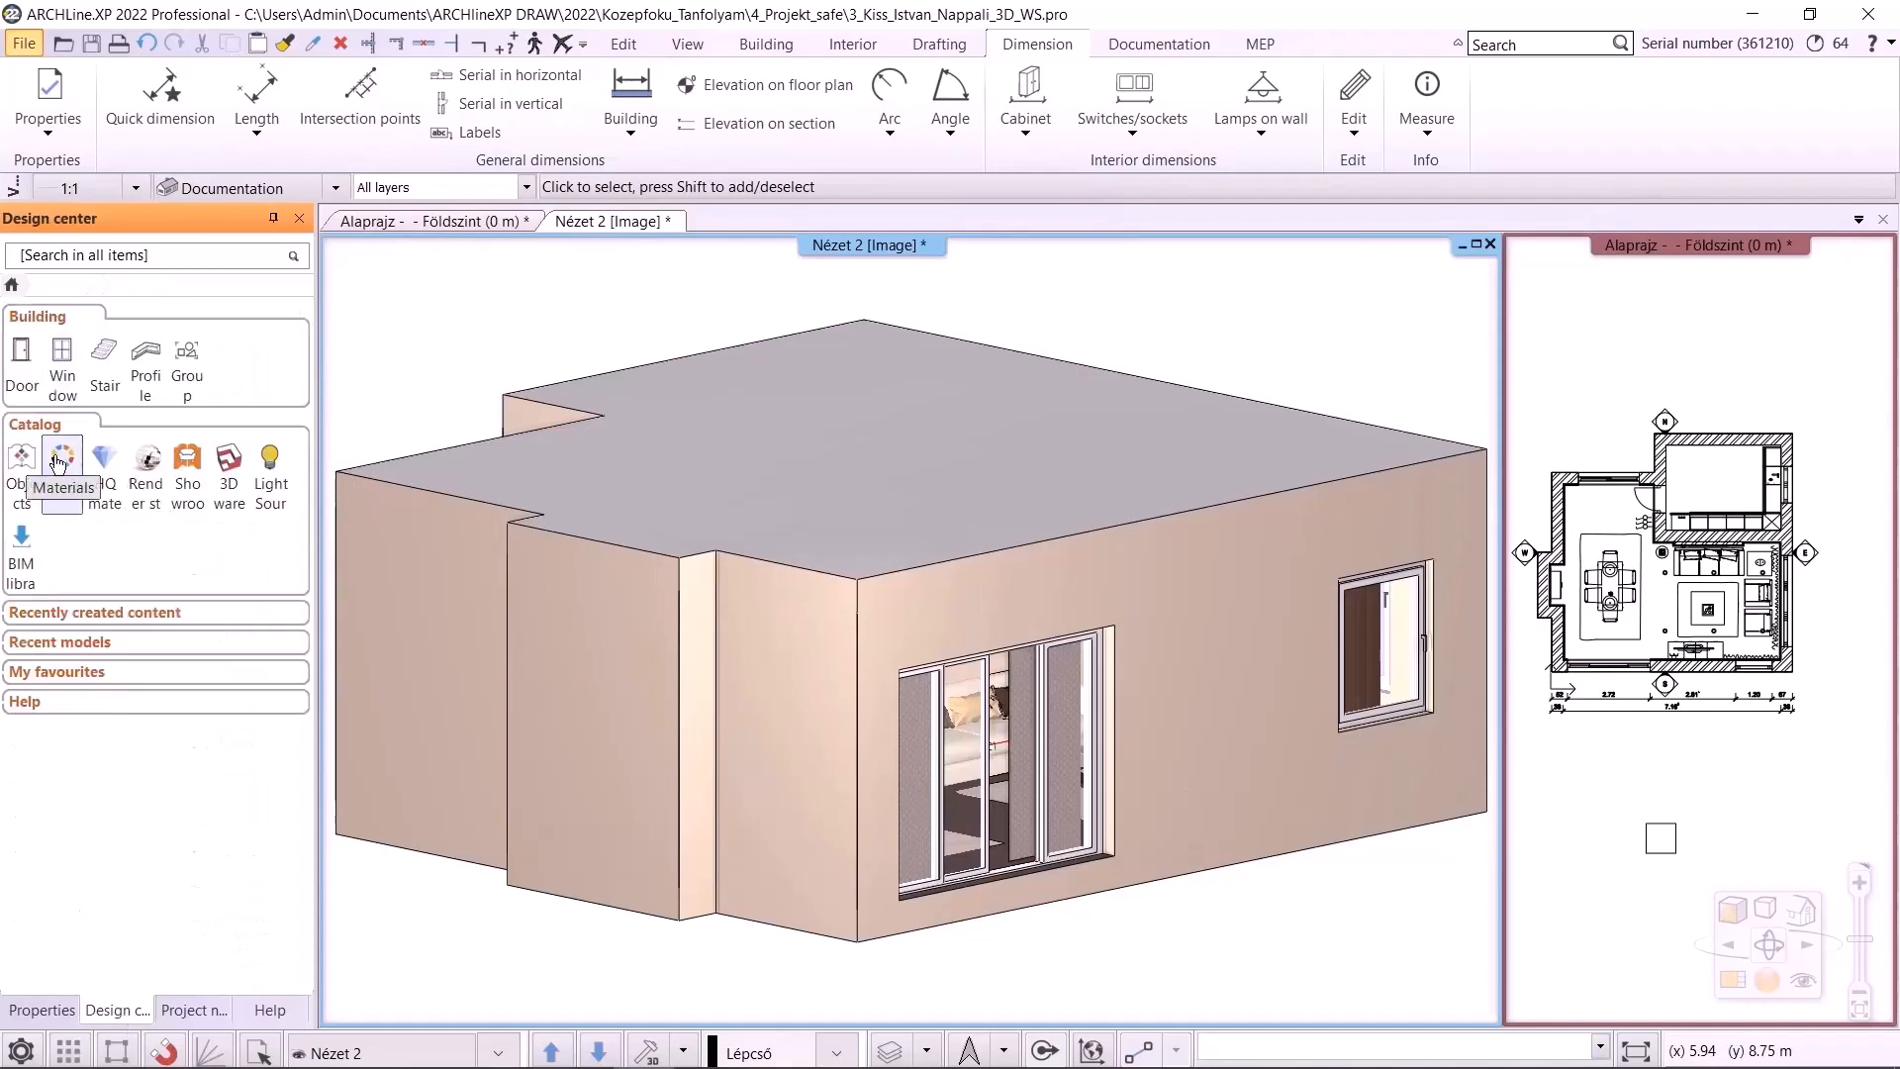
{"action": "left_click", "coordinate": [63, 465]}
{"action": "left_click", "coordinate": [77, 353]}
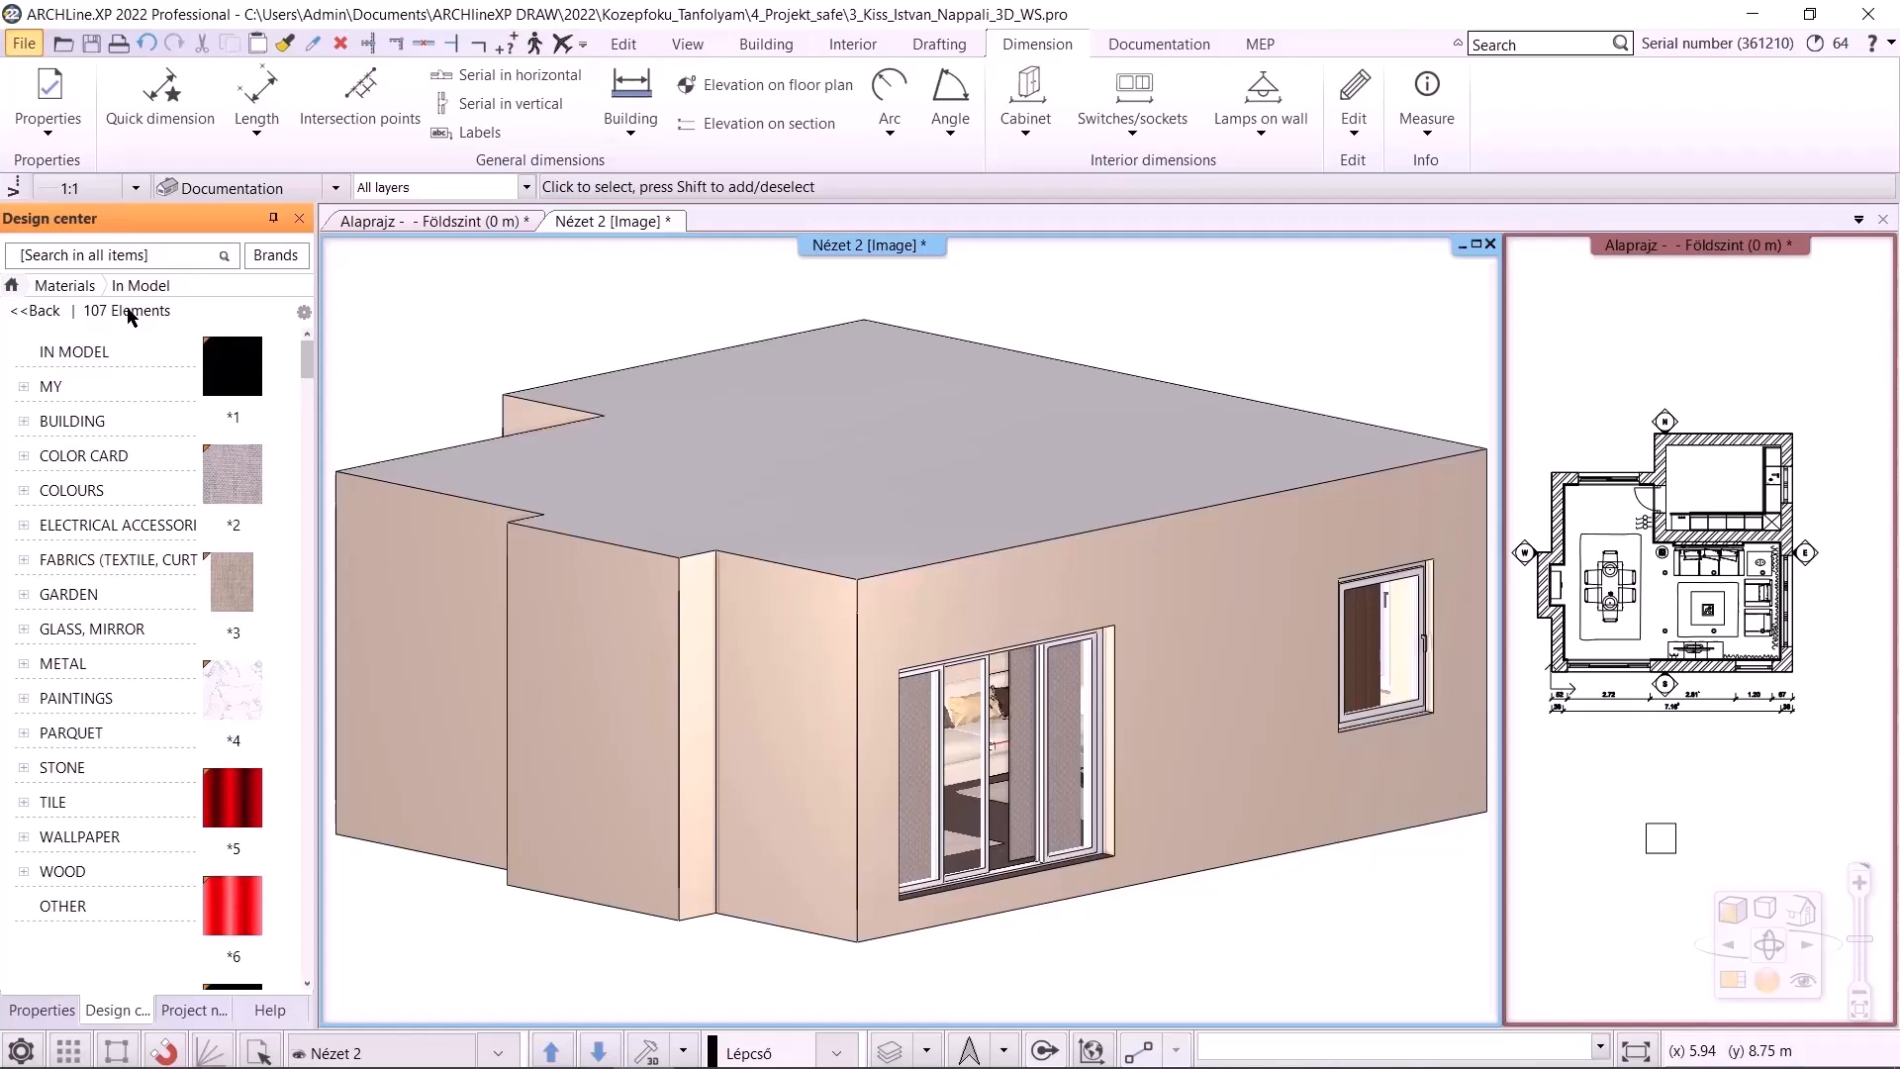
Save the project and compare its file size with the original in the project folder
{"action": "key", "text": "ctrl+s"}
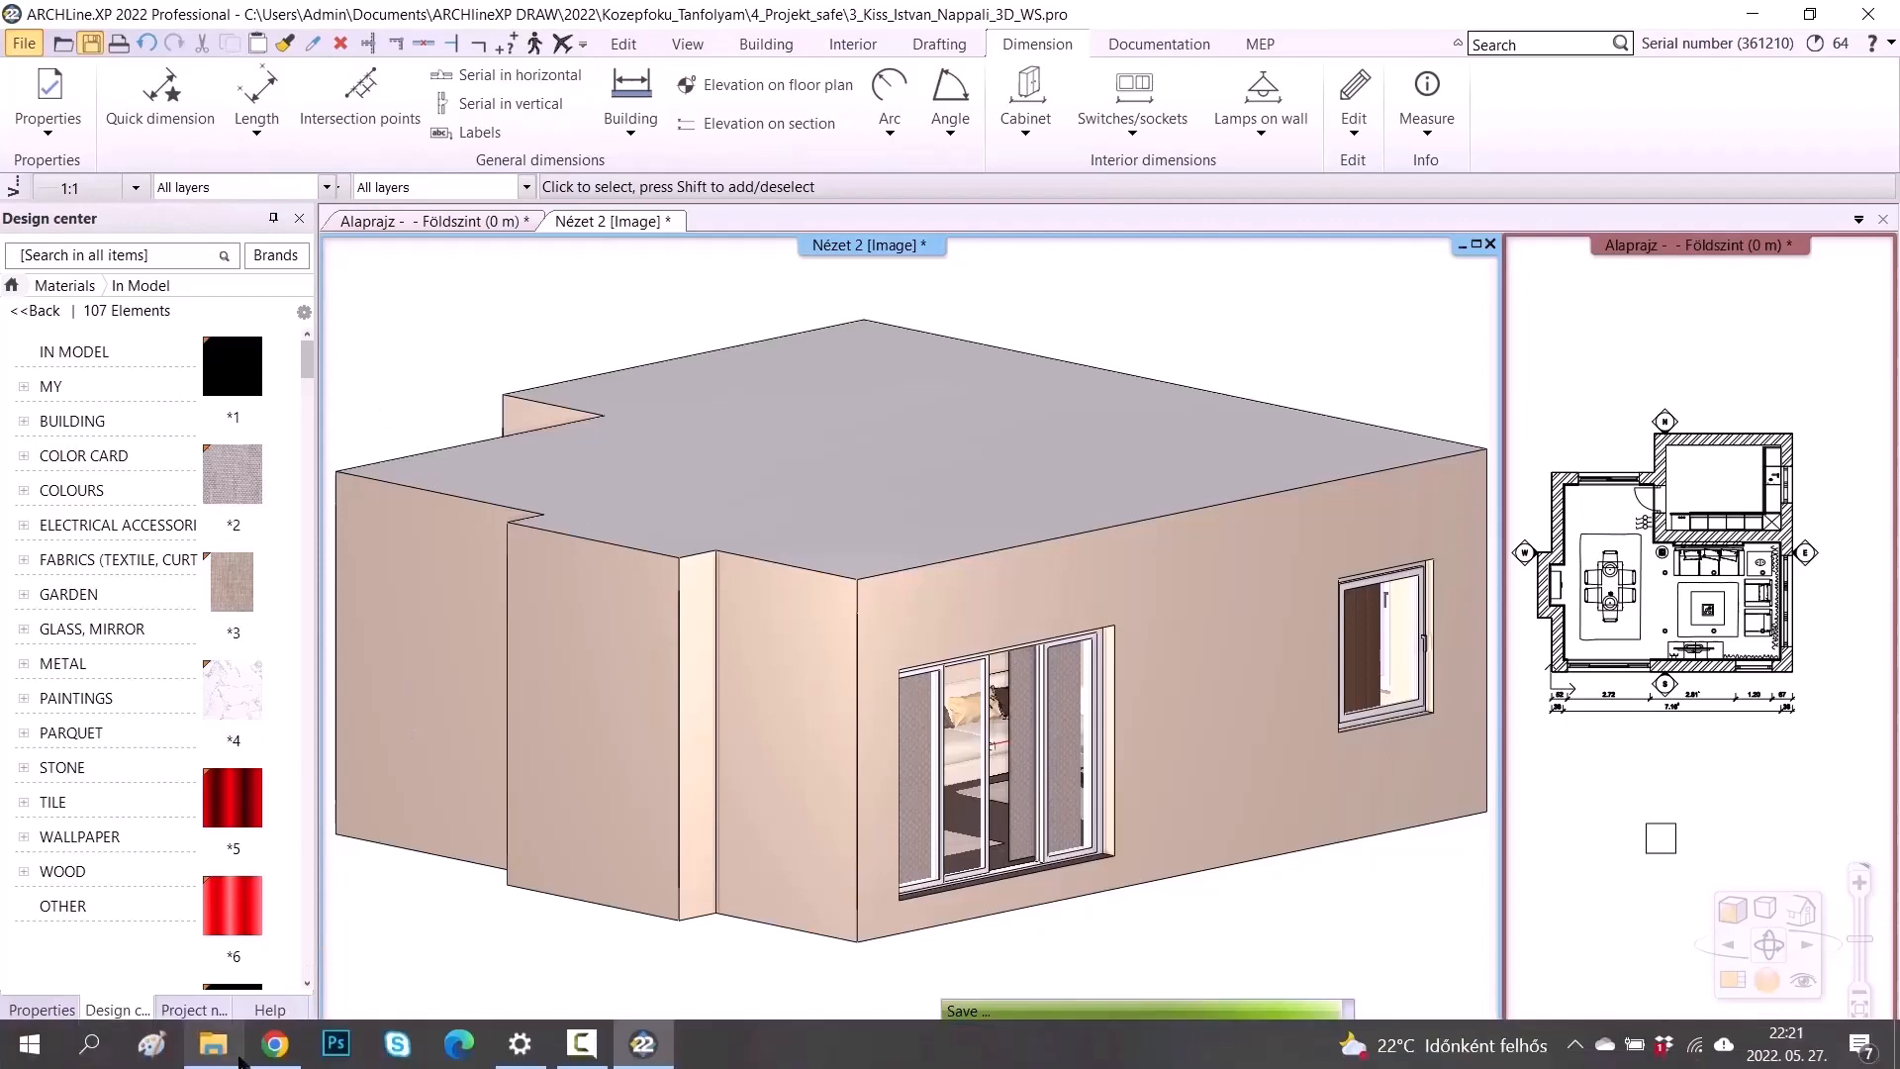
{"action": "left_click", "coordinate": [216, 1049]}
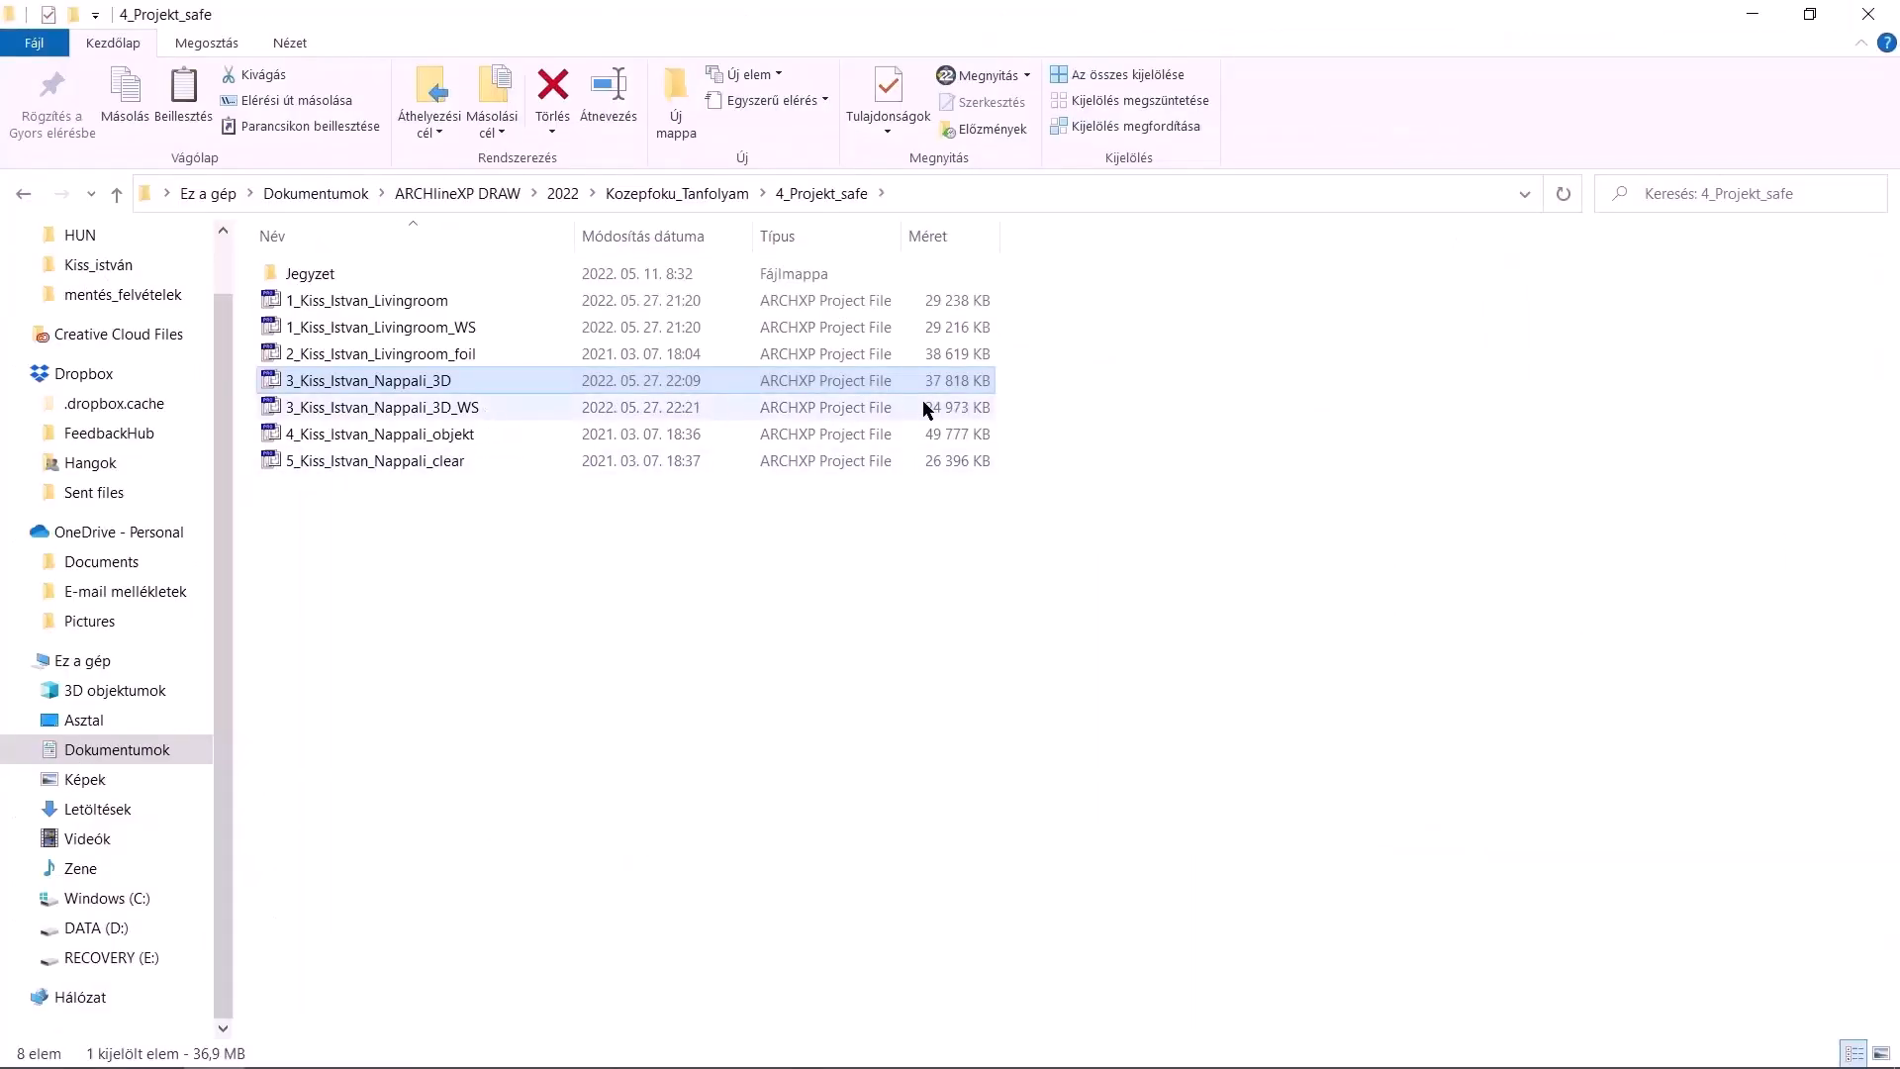
{"action": "left_click", "coordinate": [901, 722]}
{"action": "mouse_move", "coordinate": [683, 1066]}
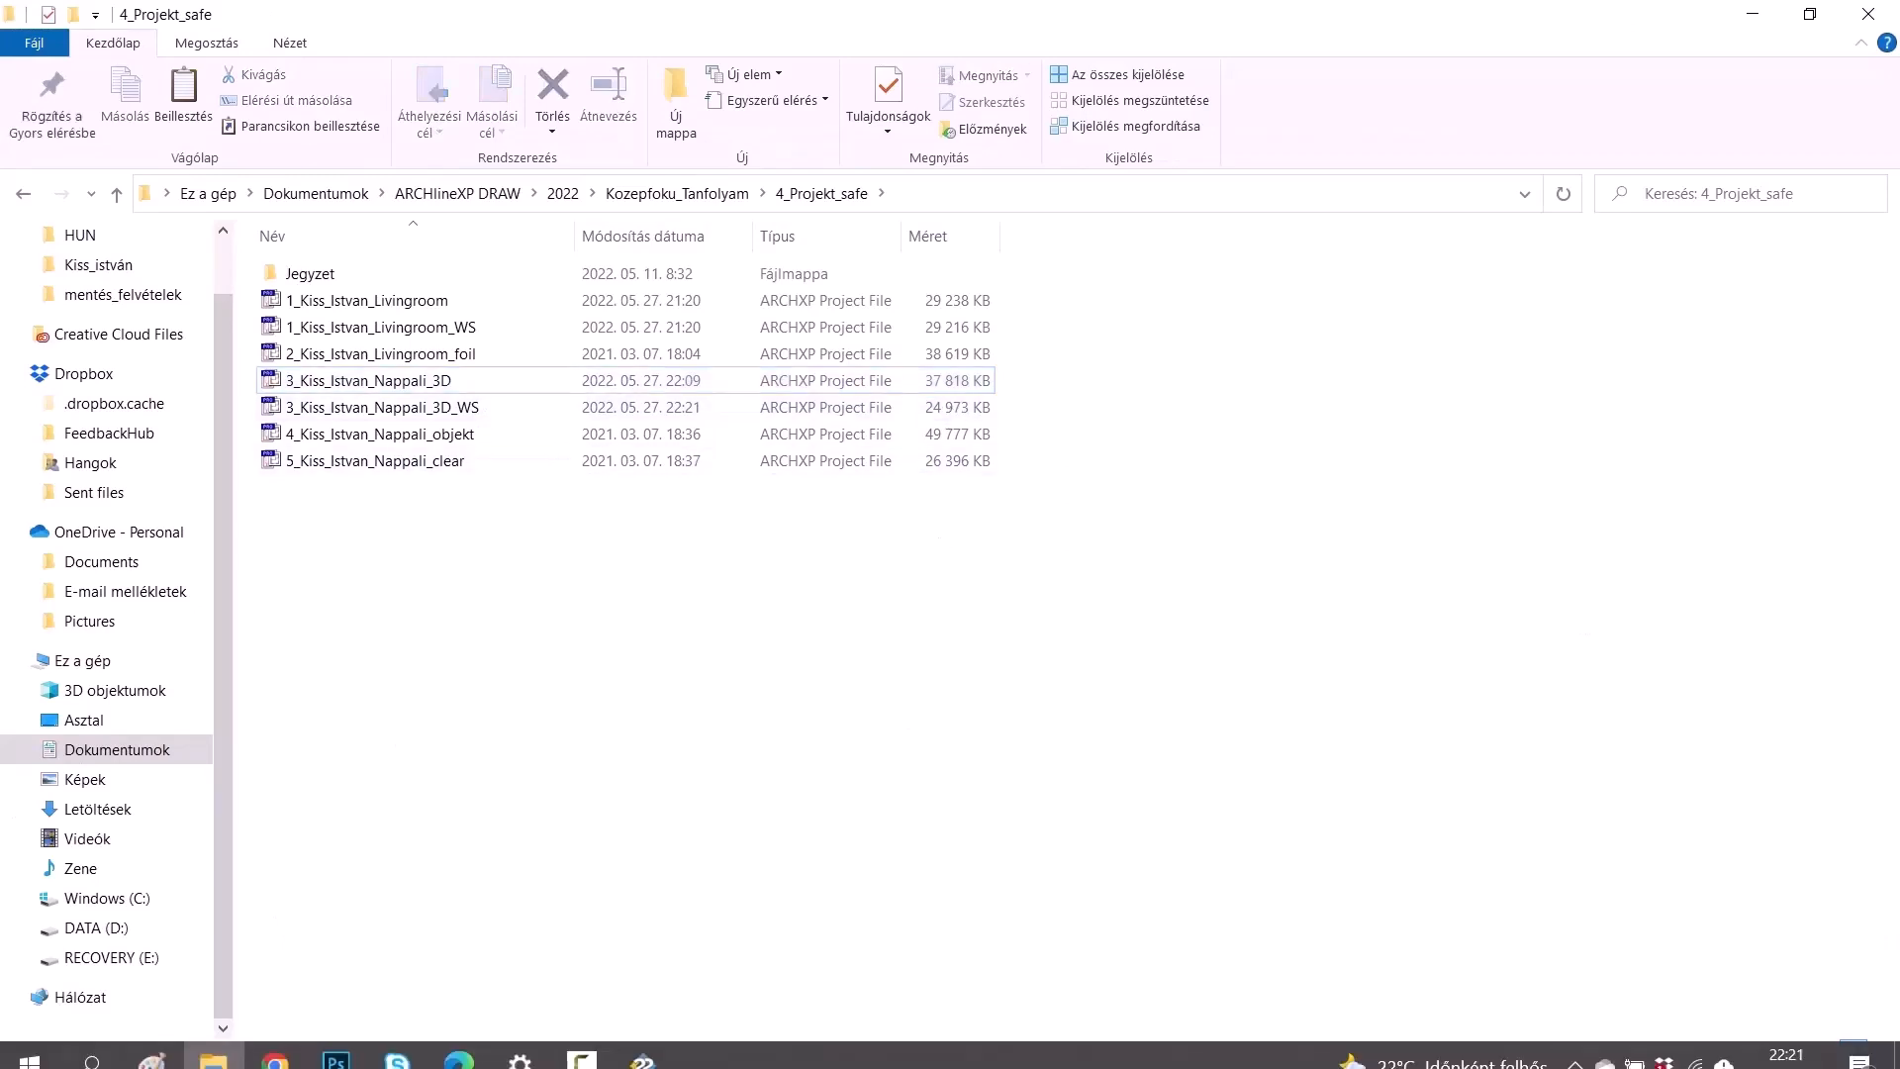
{"action": "left_click", "coordinate": [690, 857]}
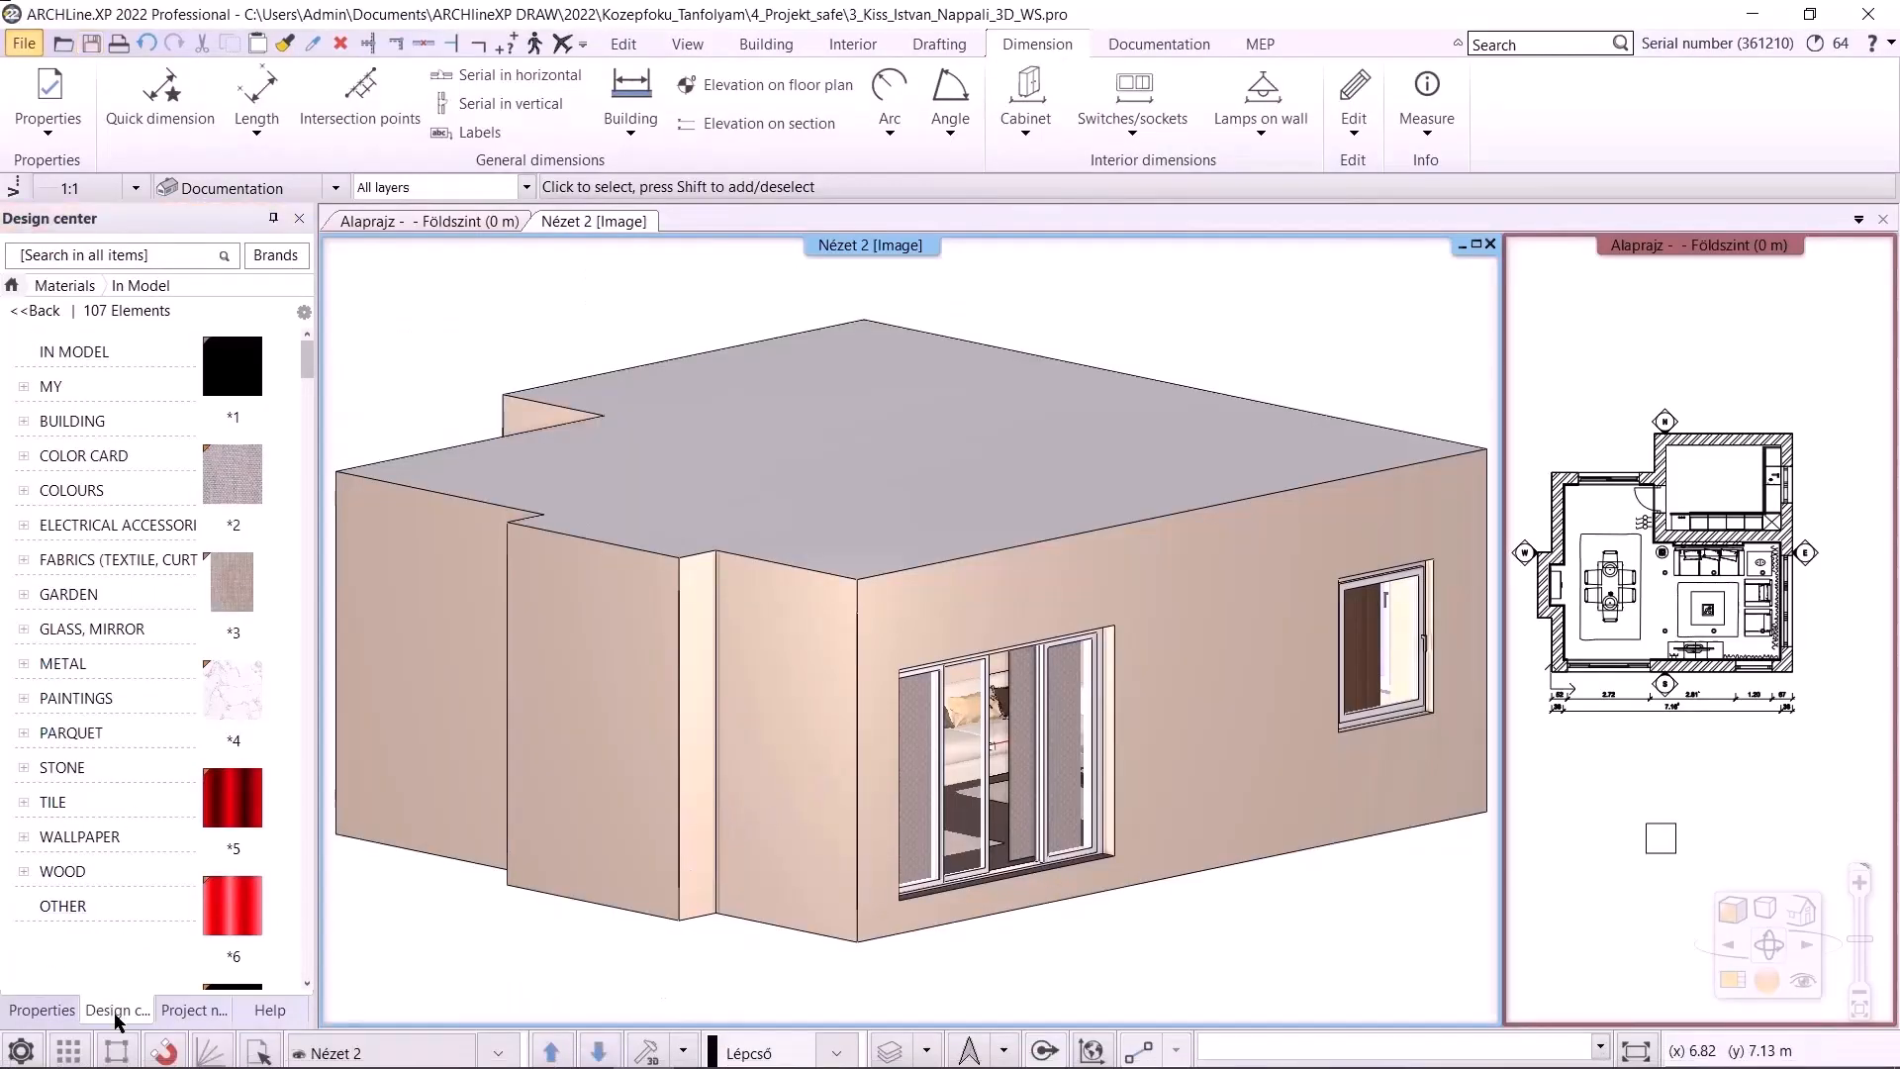
Filter the library objects by complexity and permanently delete the most complex object, Broilking_Baron
{"action": "left_click", "coordinate": [17, 285]}
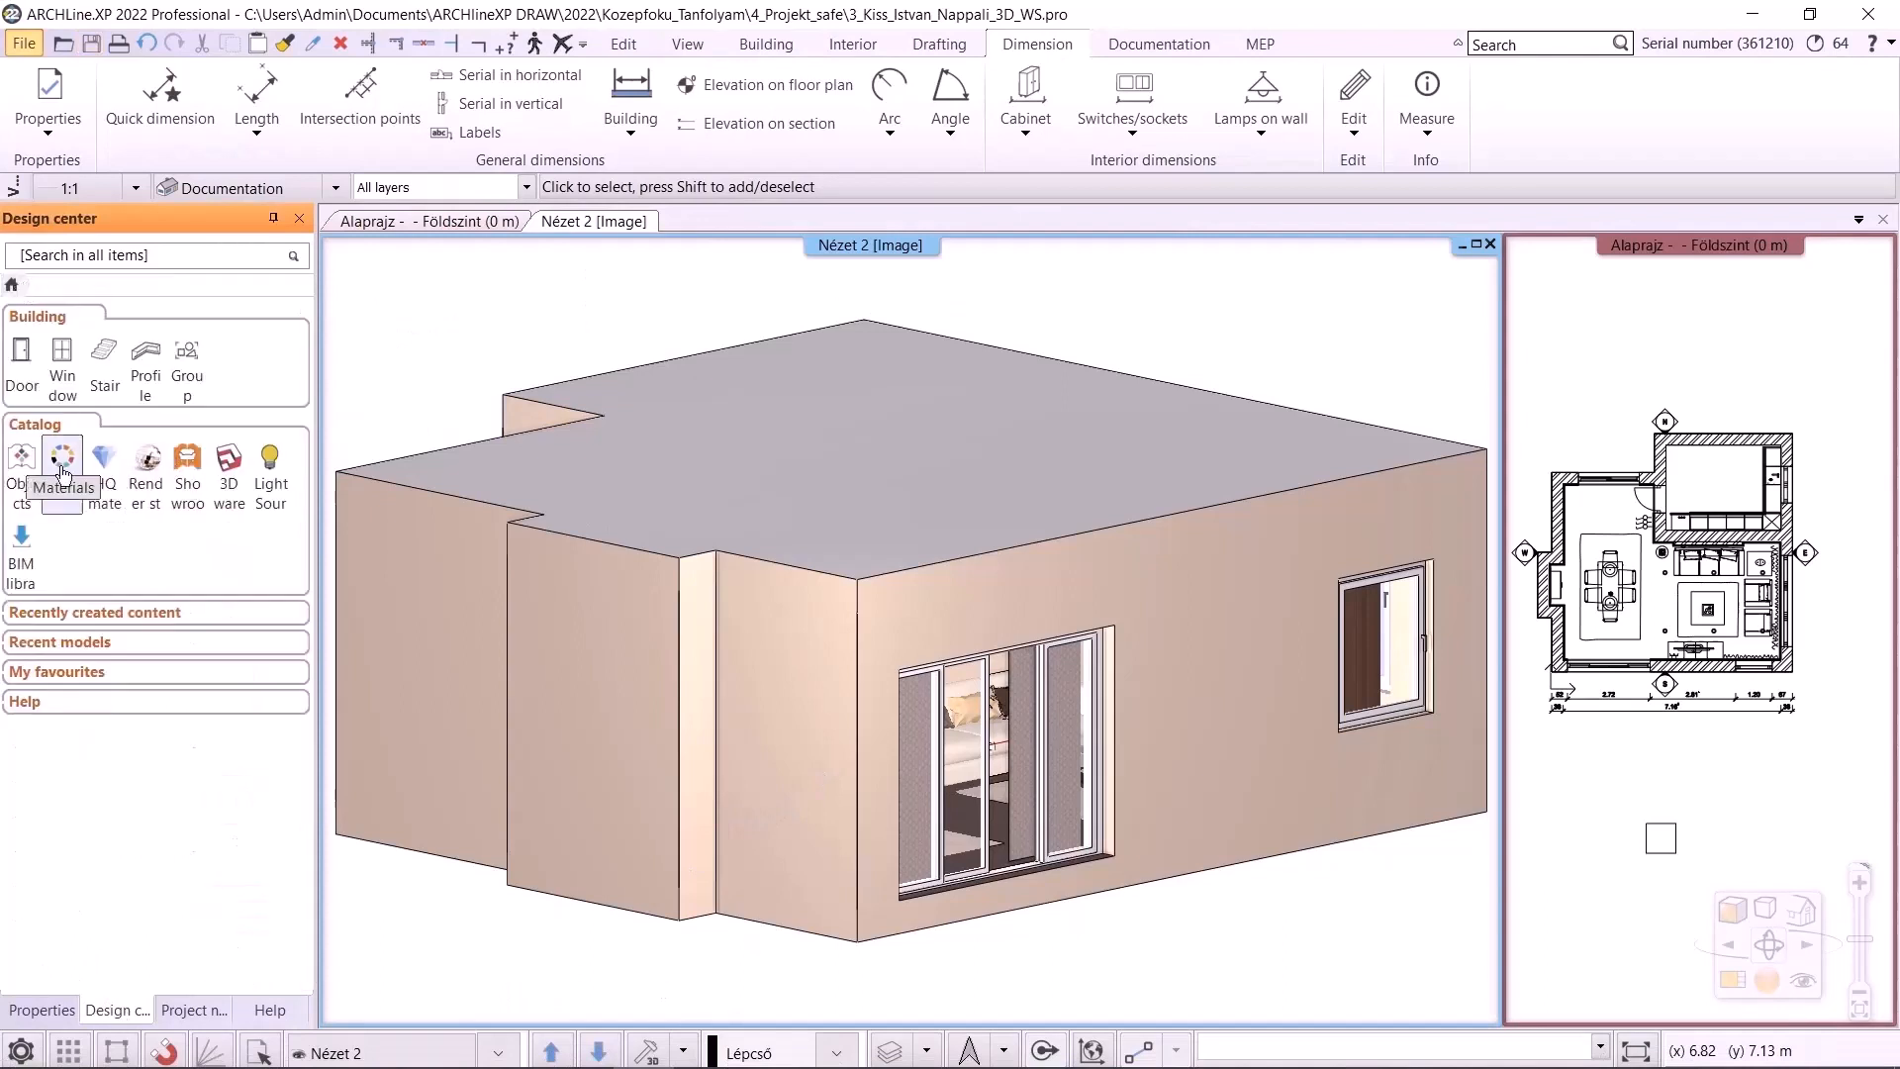
{"action": "left_click", "coordinate": [25, 457]}
{"action": "left_click", "coordinate": [304, 312]}
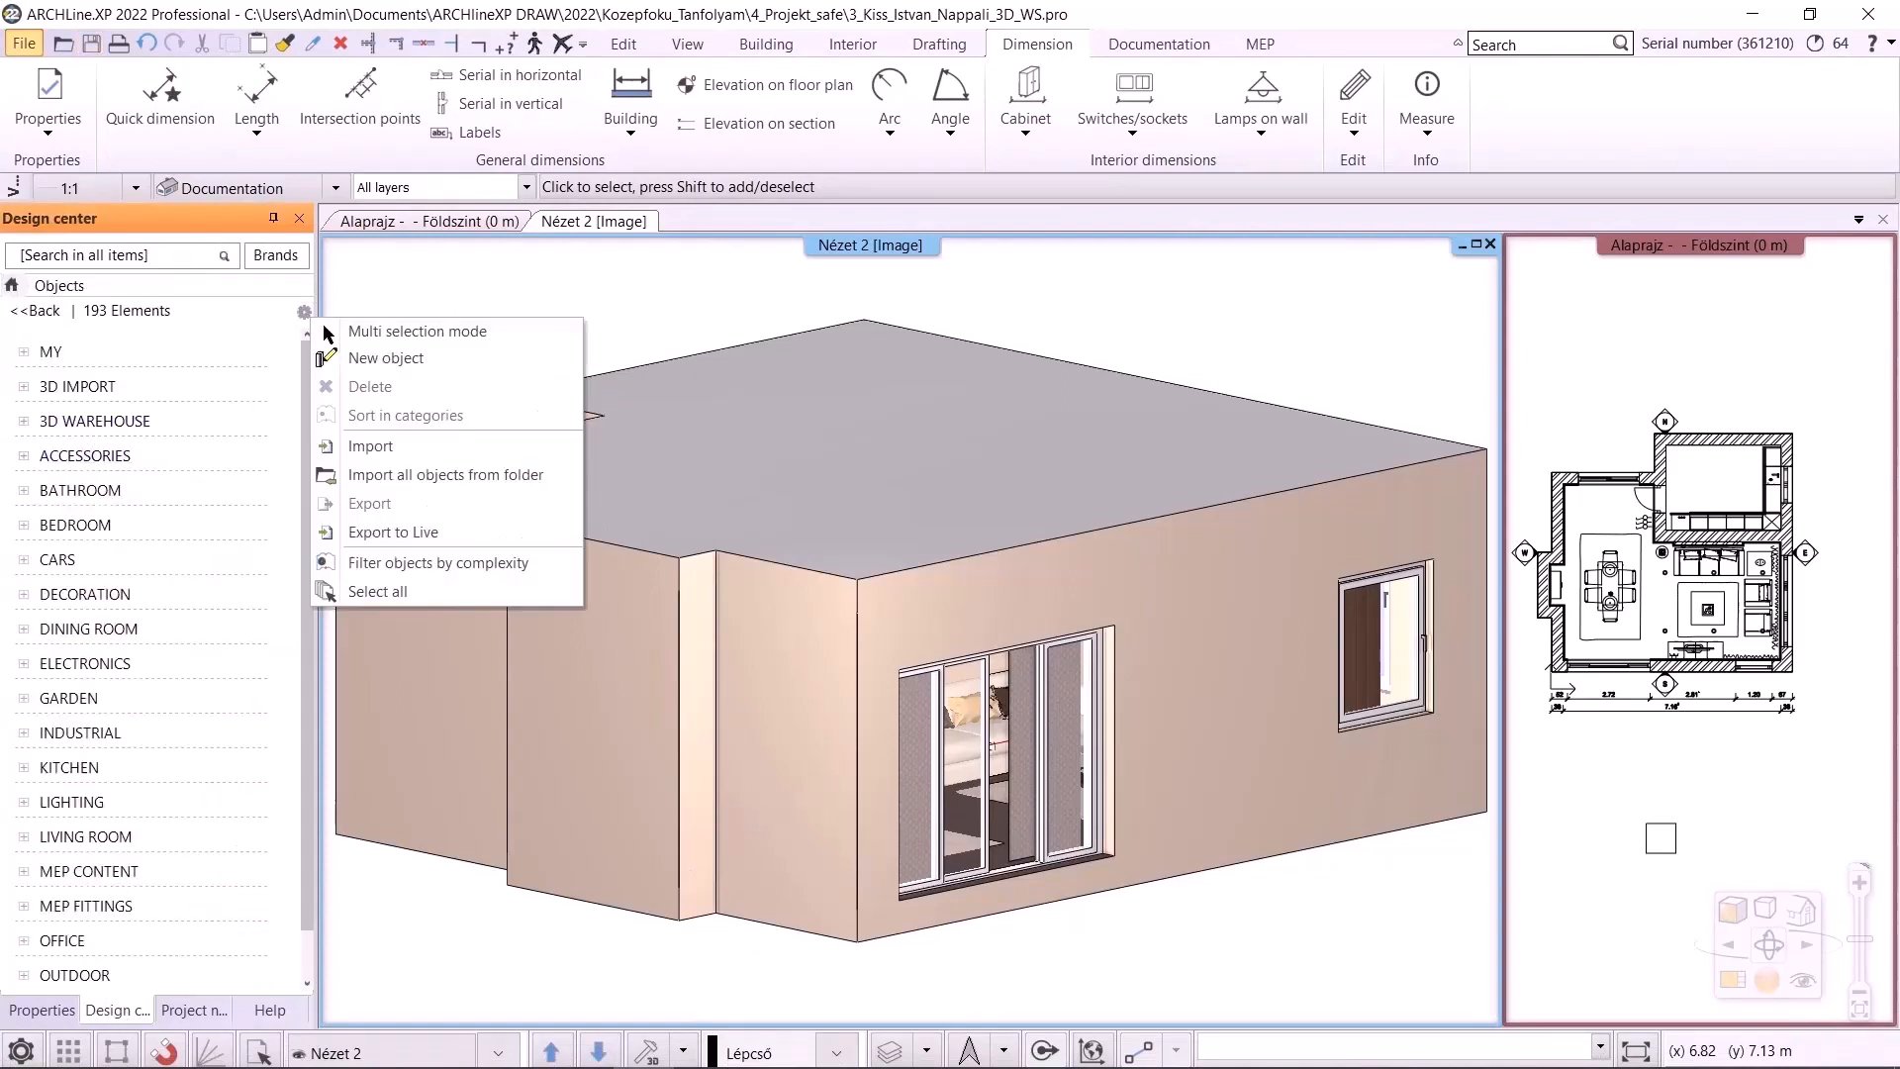
{"action": "left_click", "coordinate": [427, 568]}
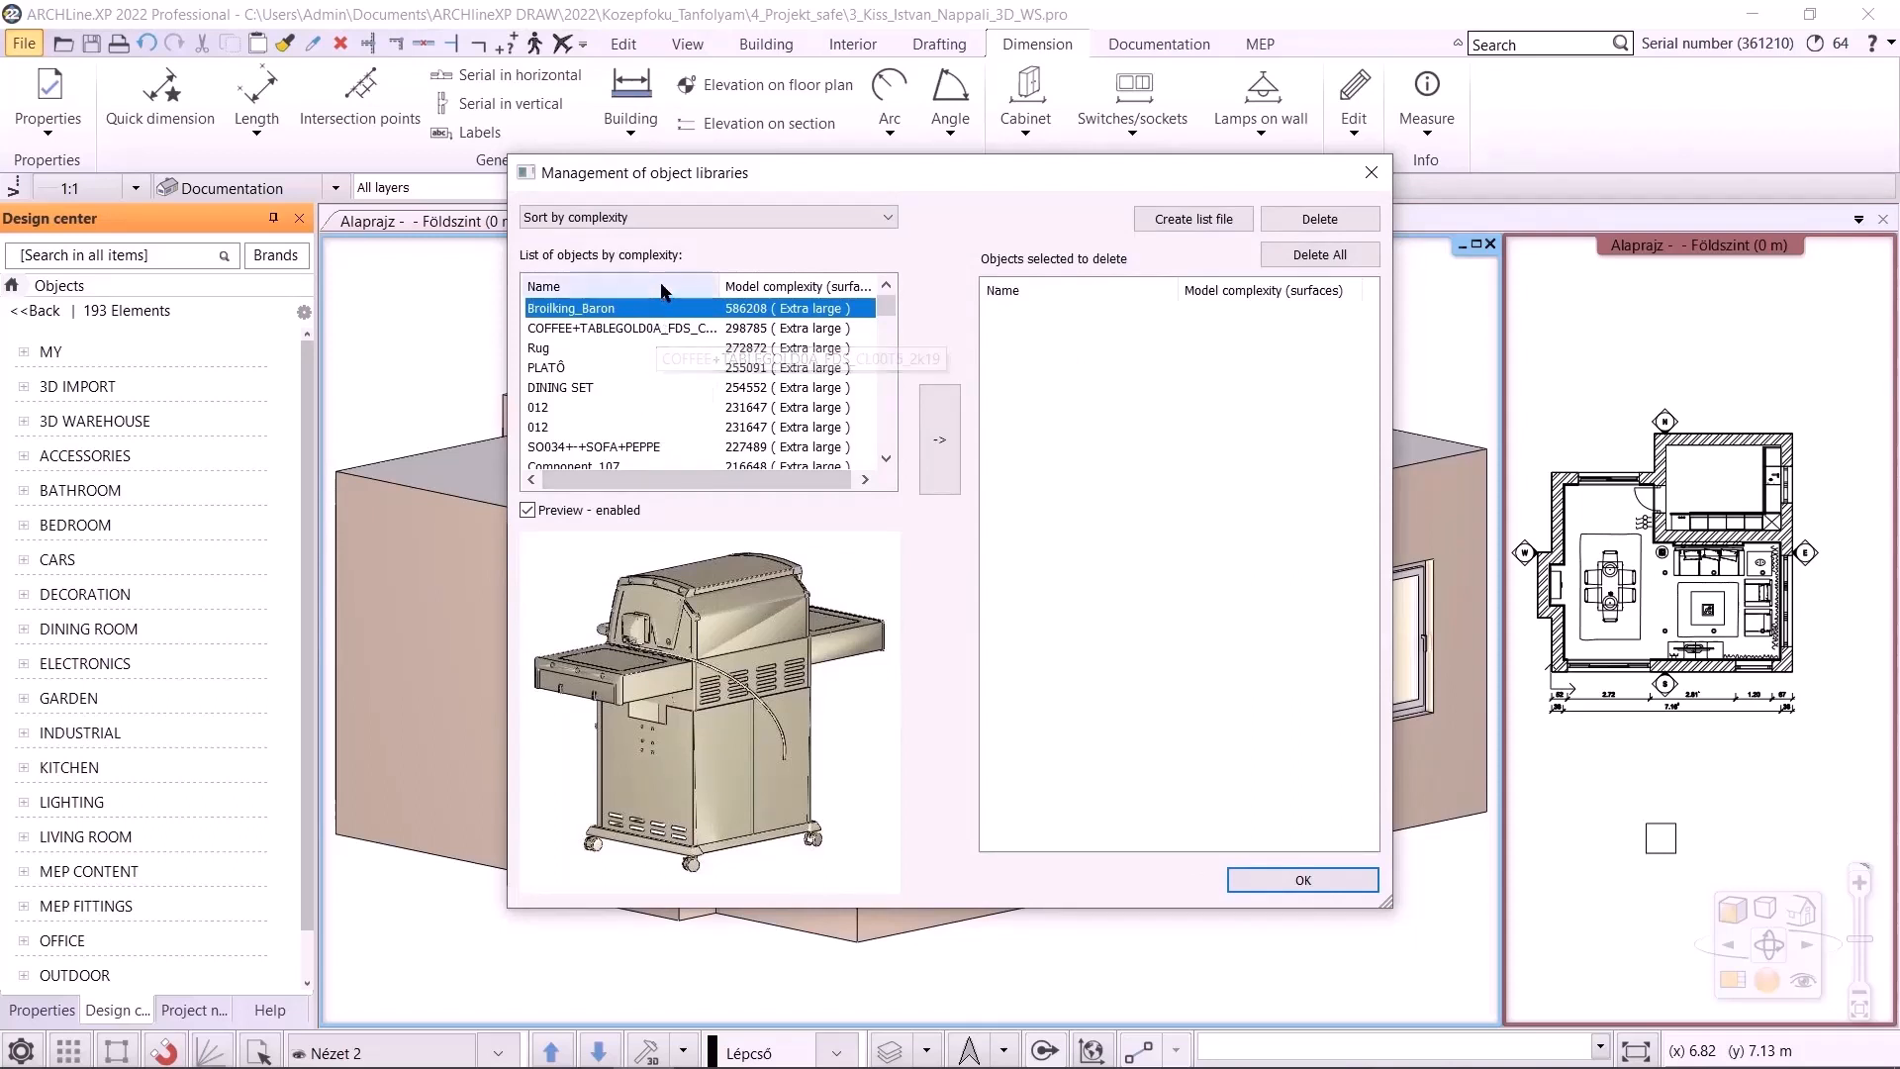
{"action": "left_click", "coordinate": [639, 330]}
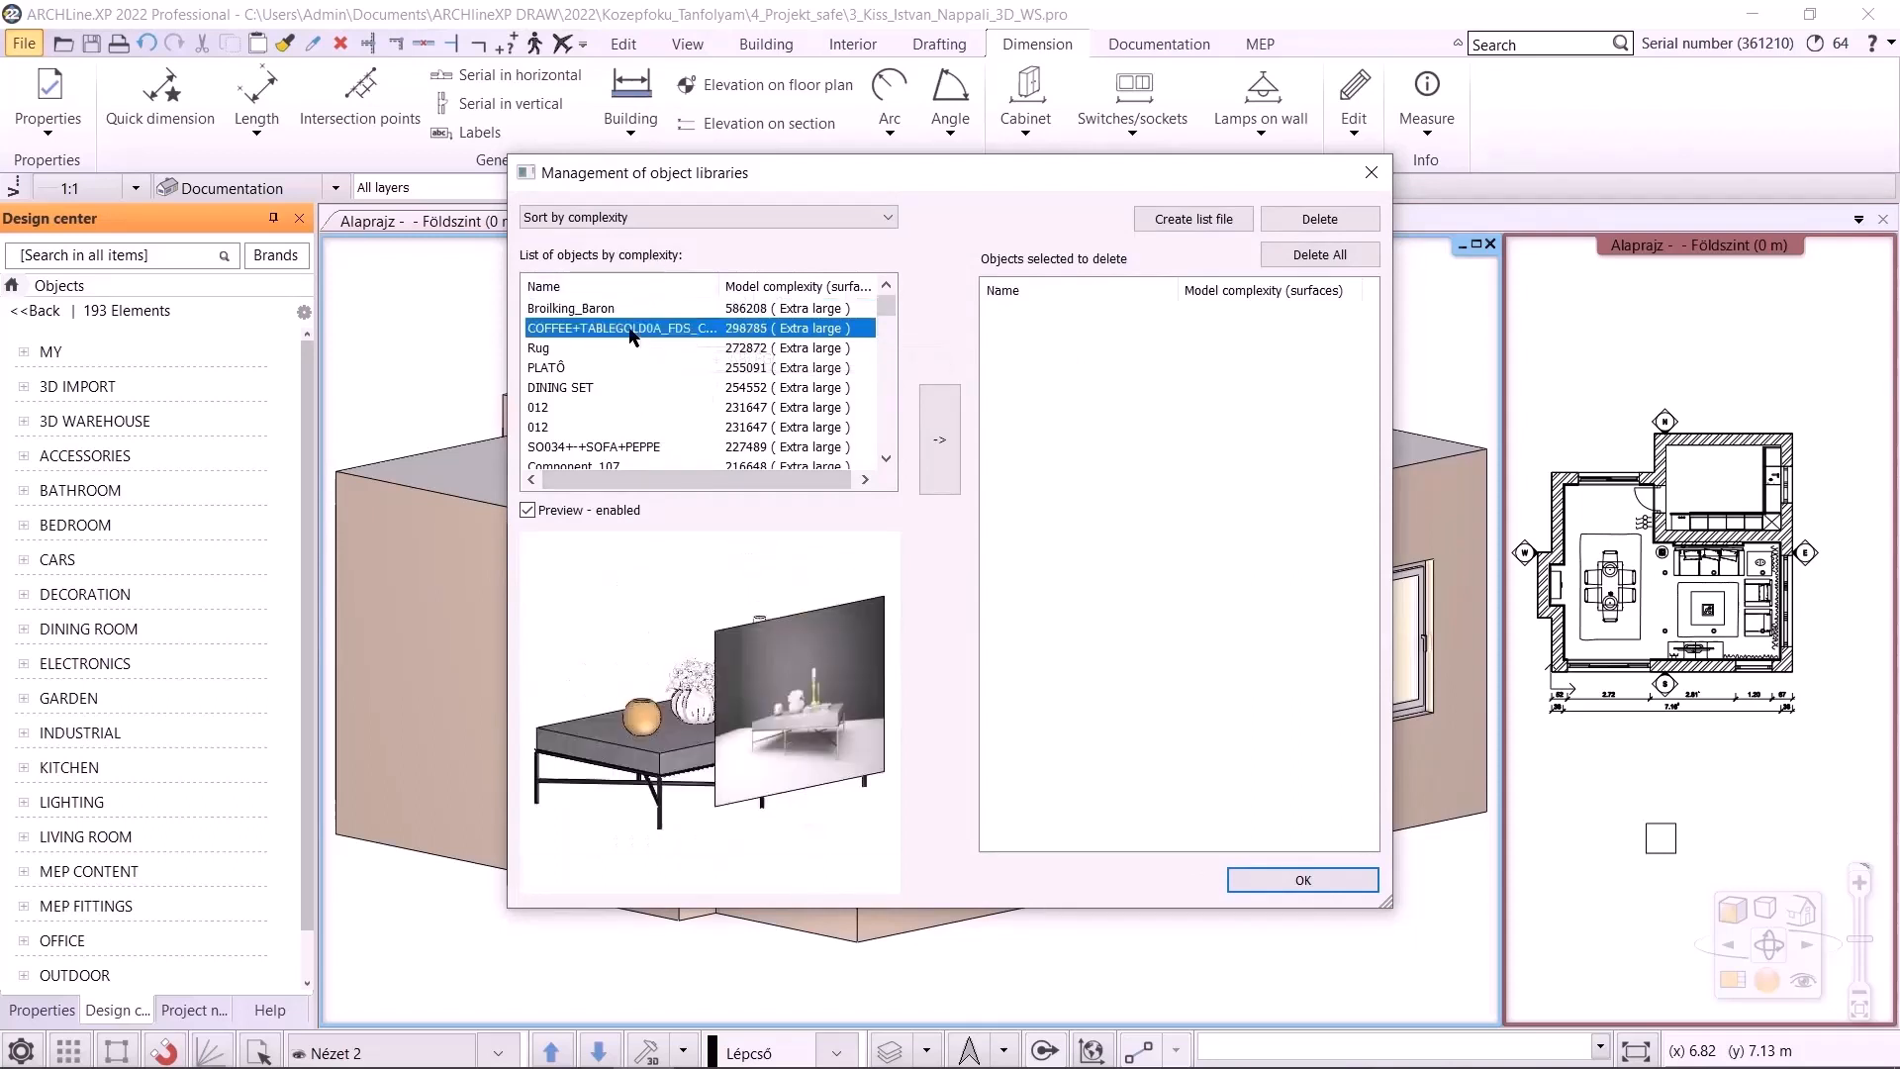
{"action": "left_click", "coordinate": [634, 308]}
{"action": "left_click", "coordinate": [933, 428]}
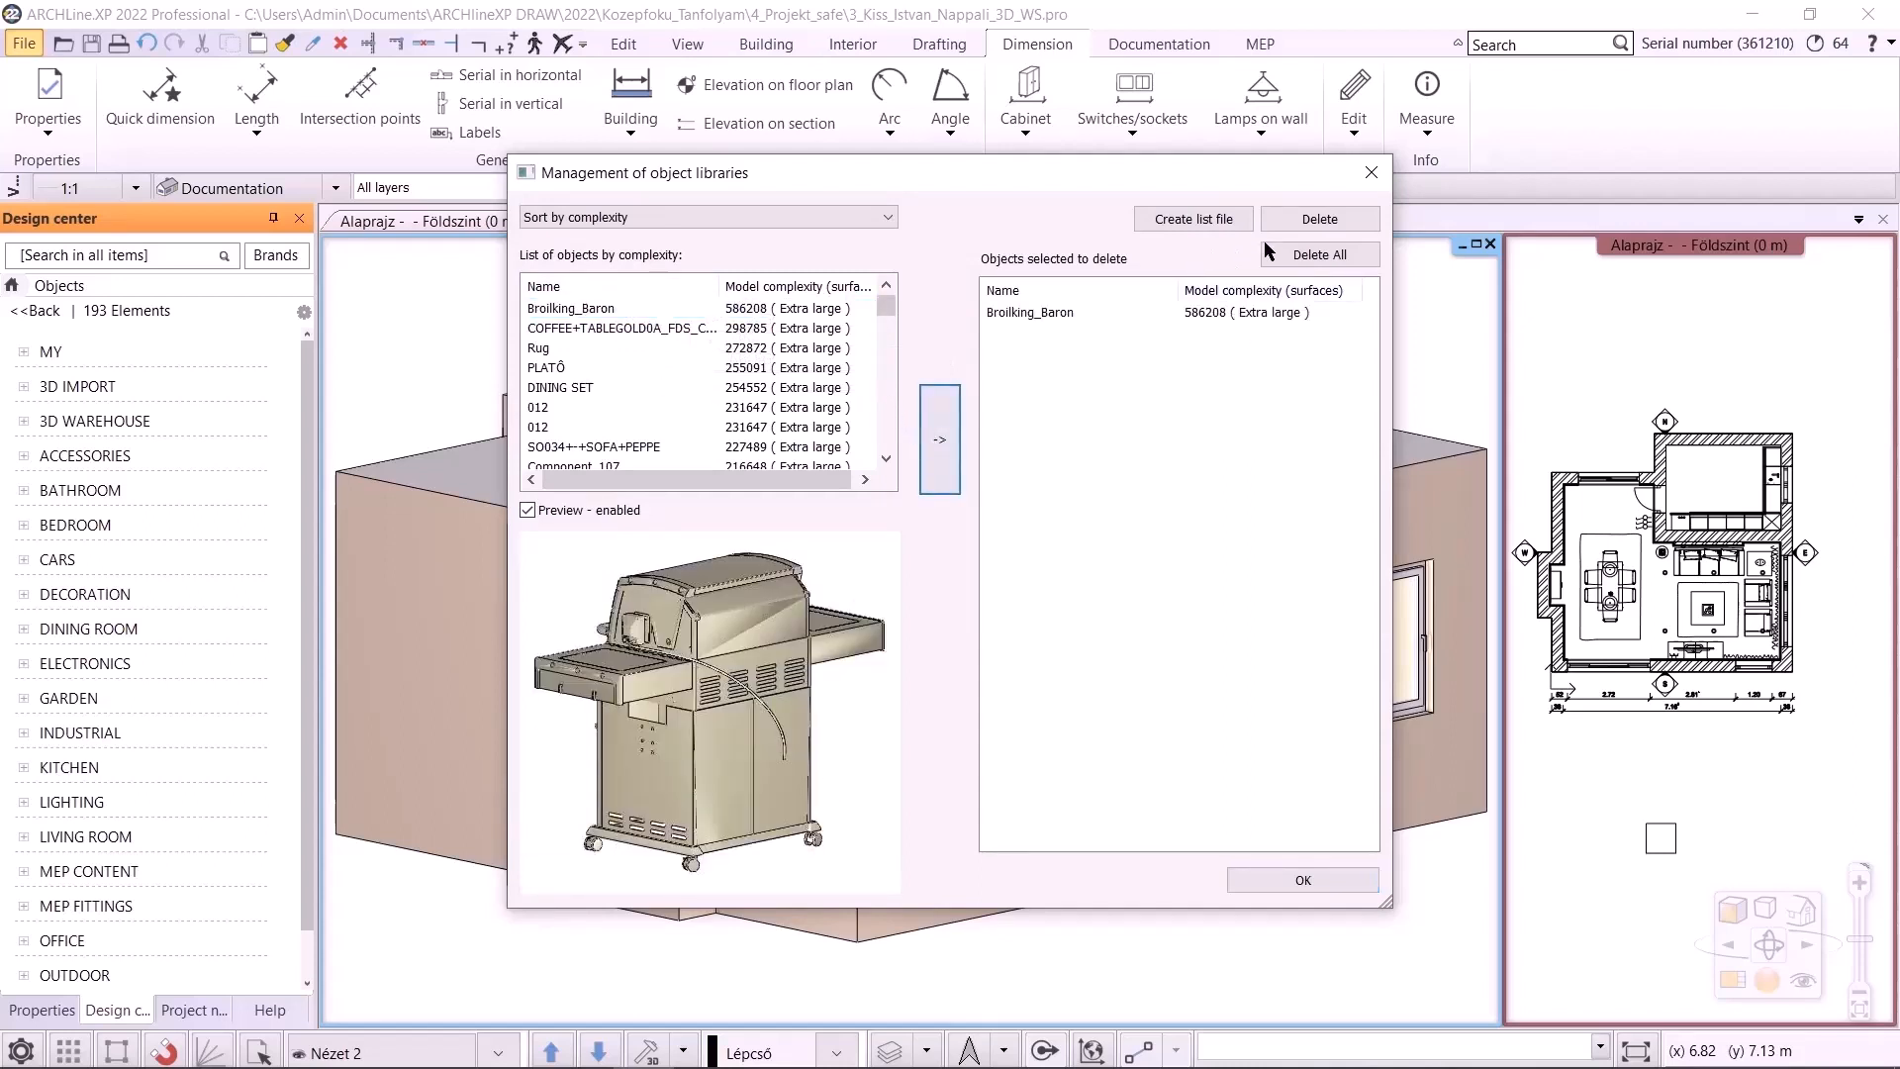
{"action": "left_click", "coordinate": [1301, 254]}
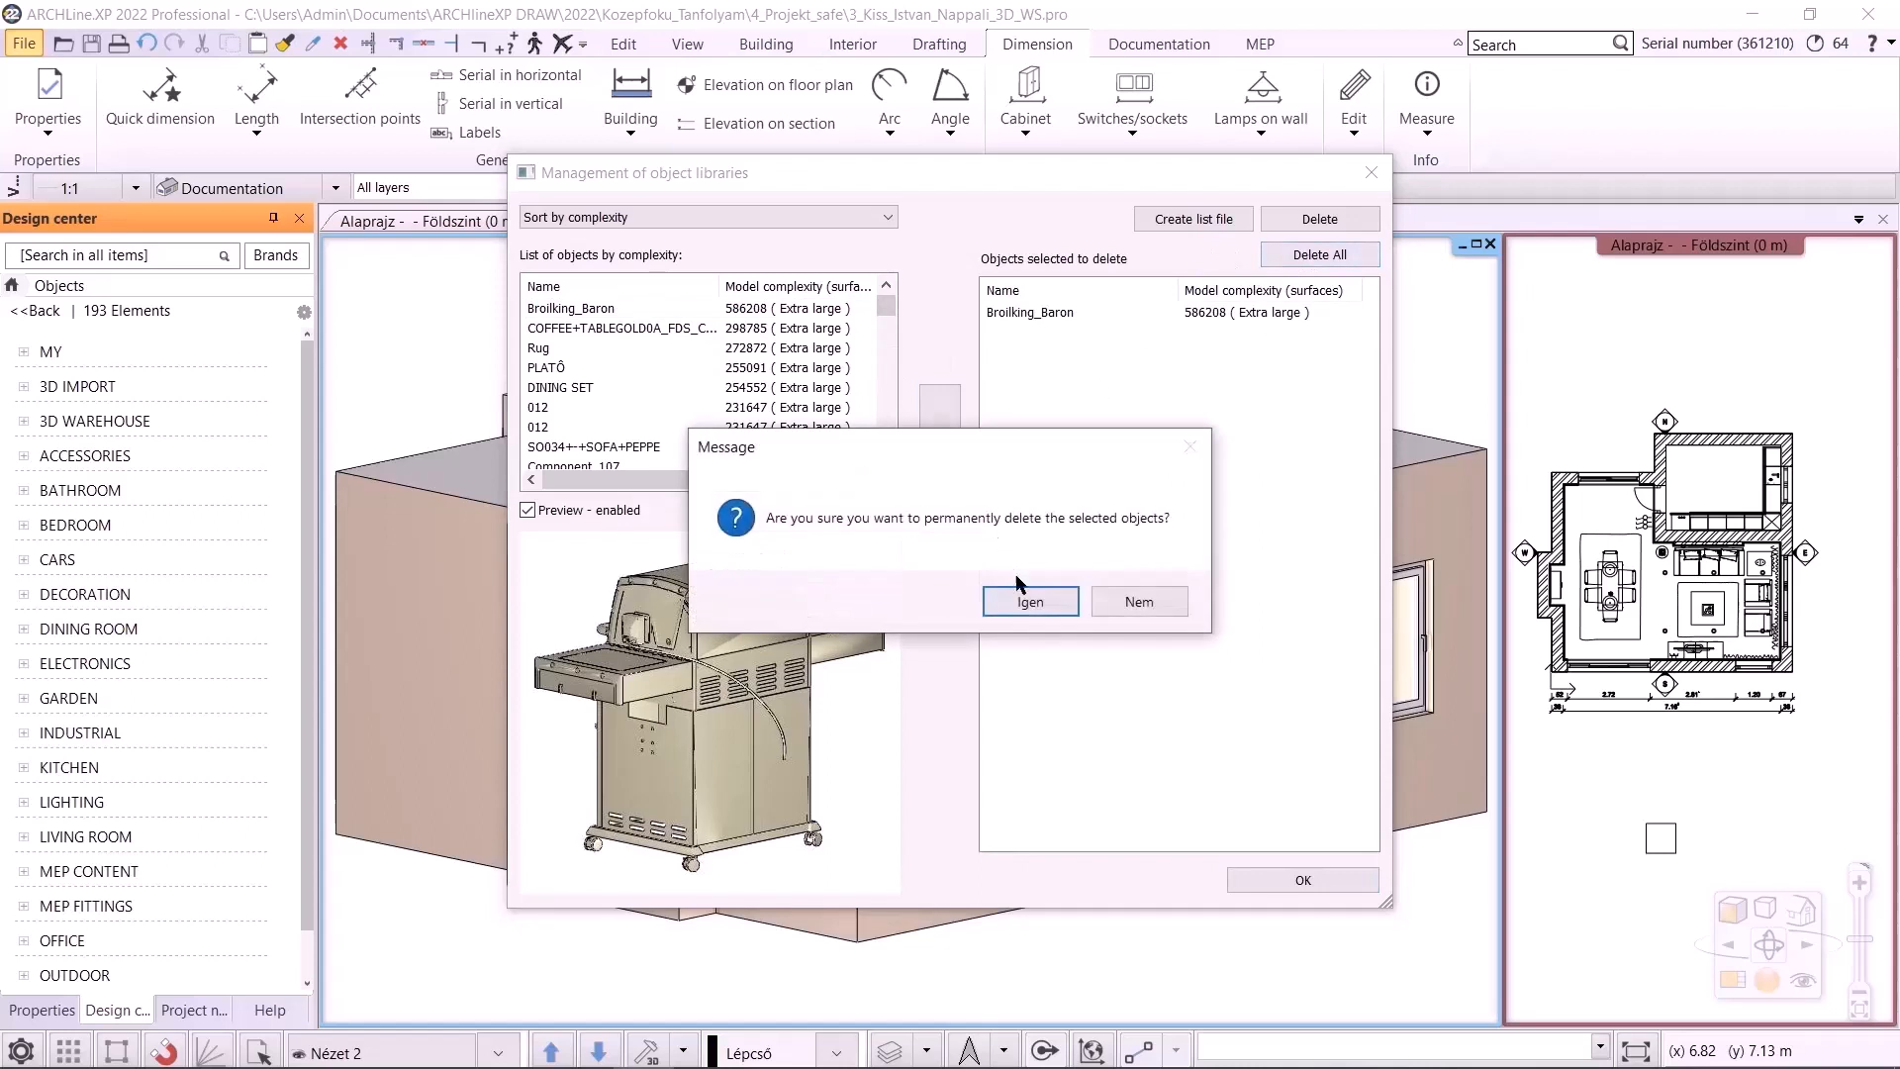
{"action": "left_click", "coordinate": [1035, 599]}
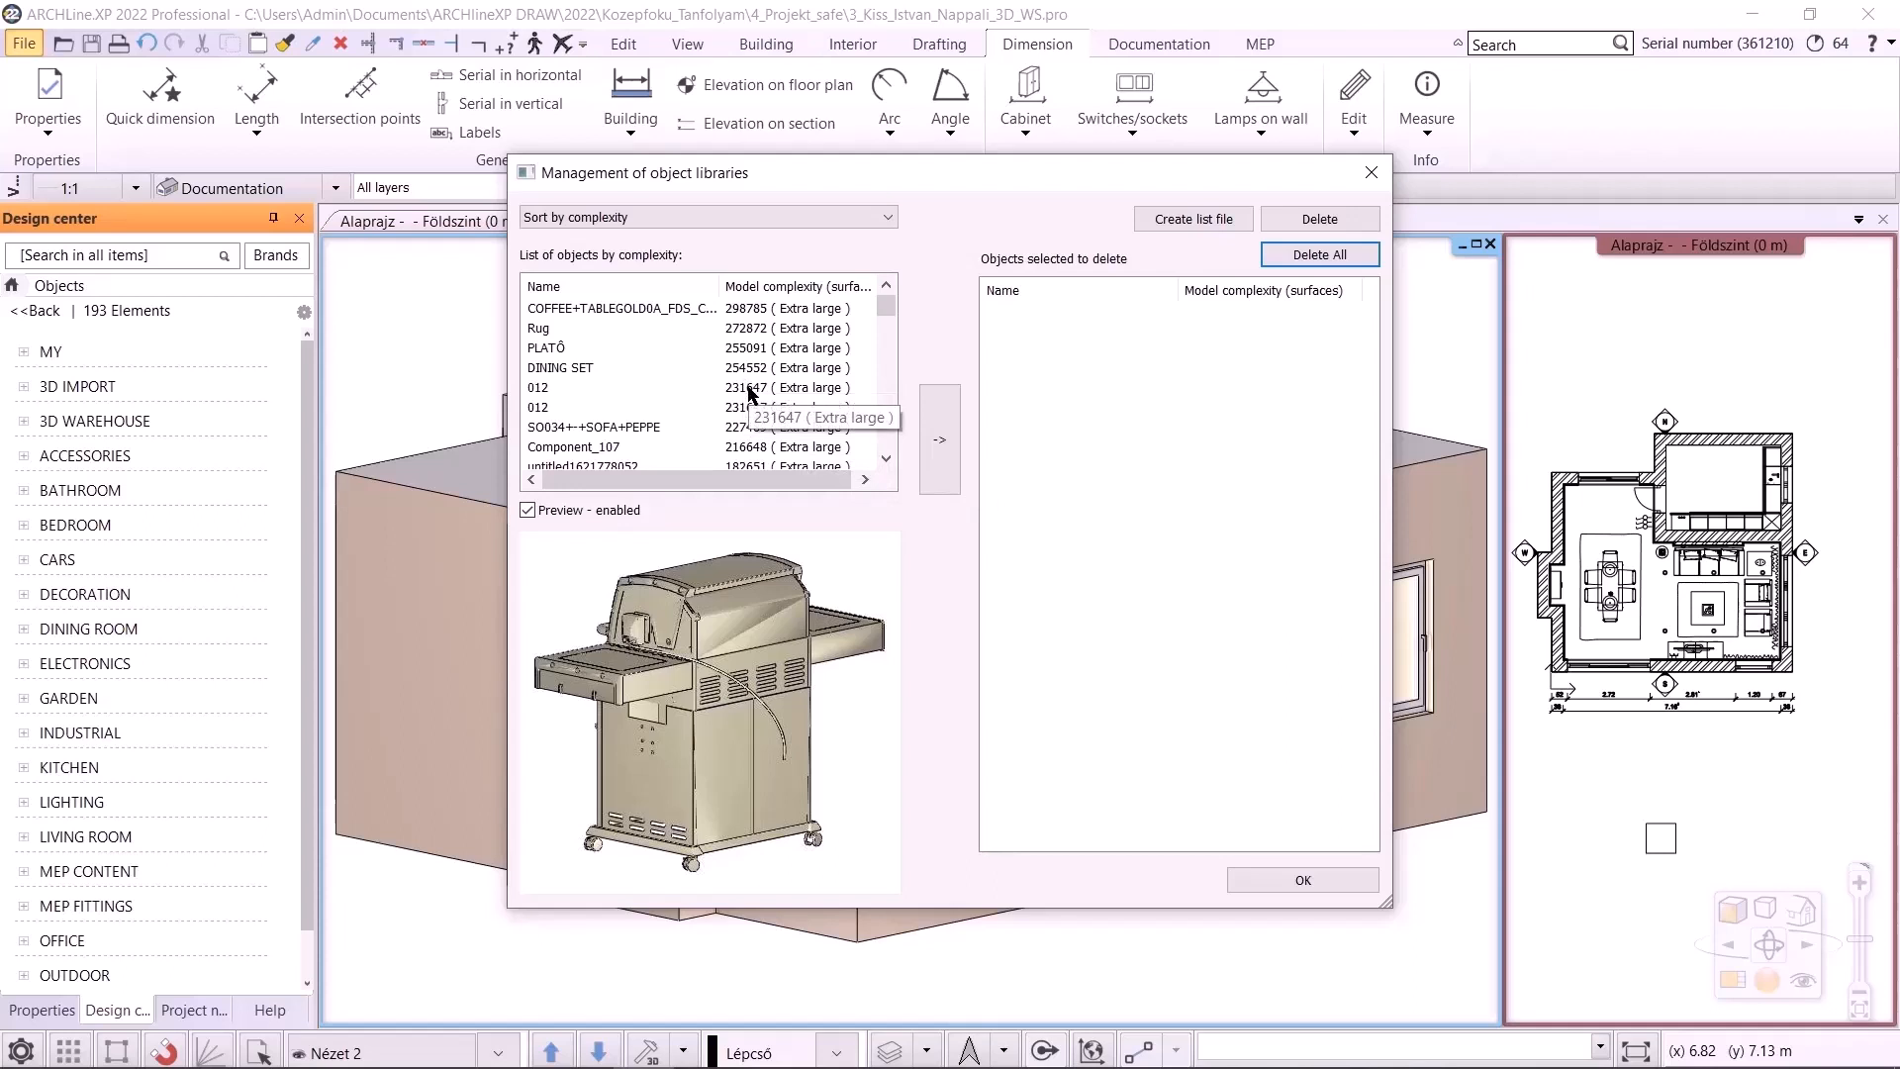
Sort the library objects by last modification date and permanently delete the two most recently modified objects, including the Baccarat-Zenith-Chandelier-crystal
{"action": "left_click", "coordinate": [559, 218]}
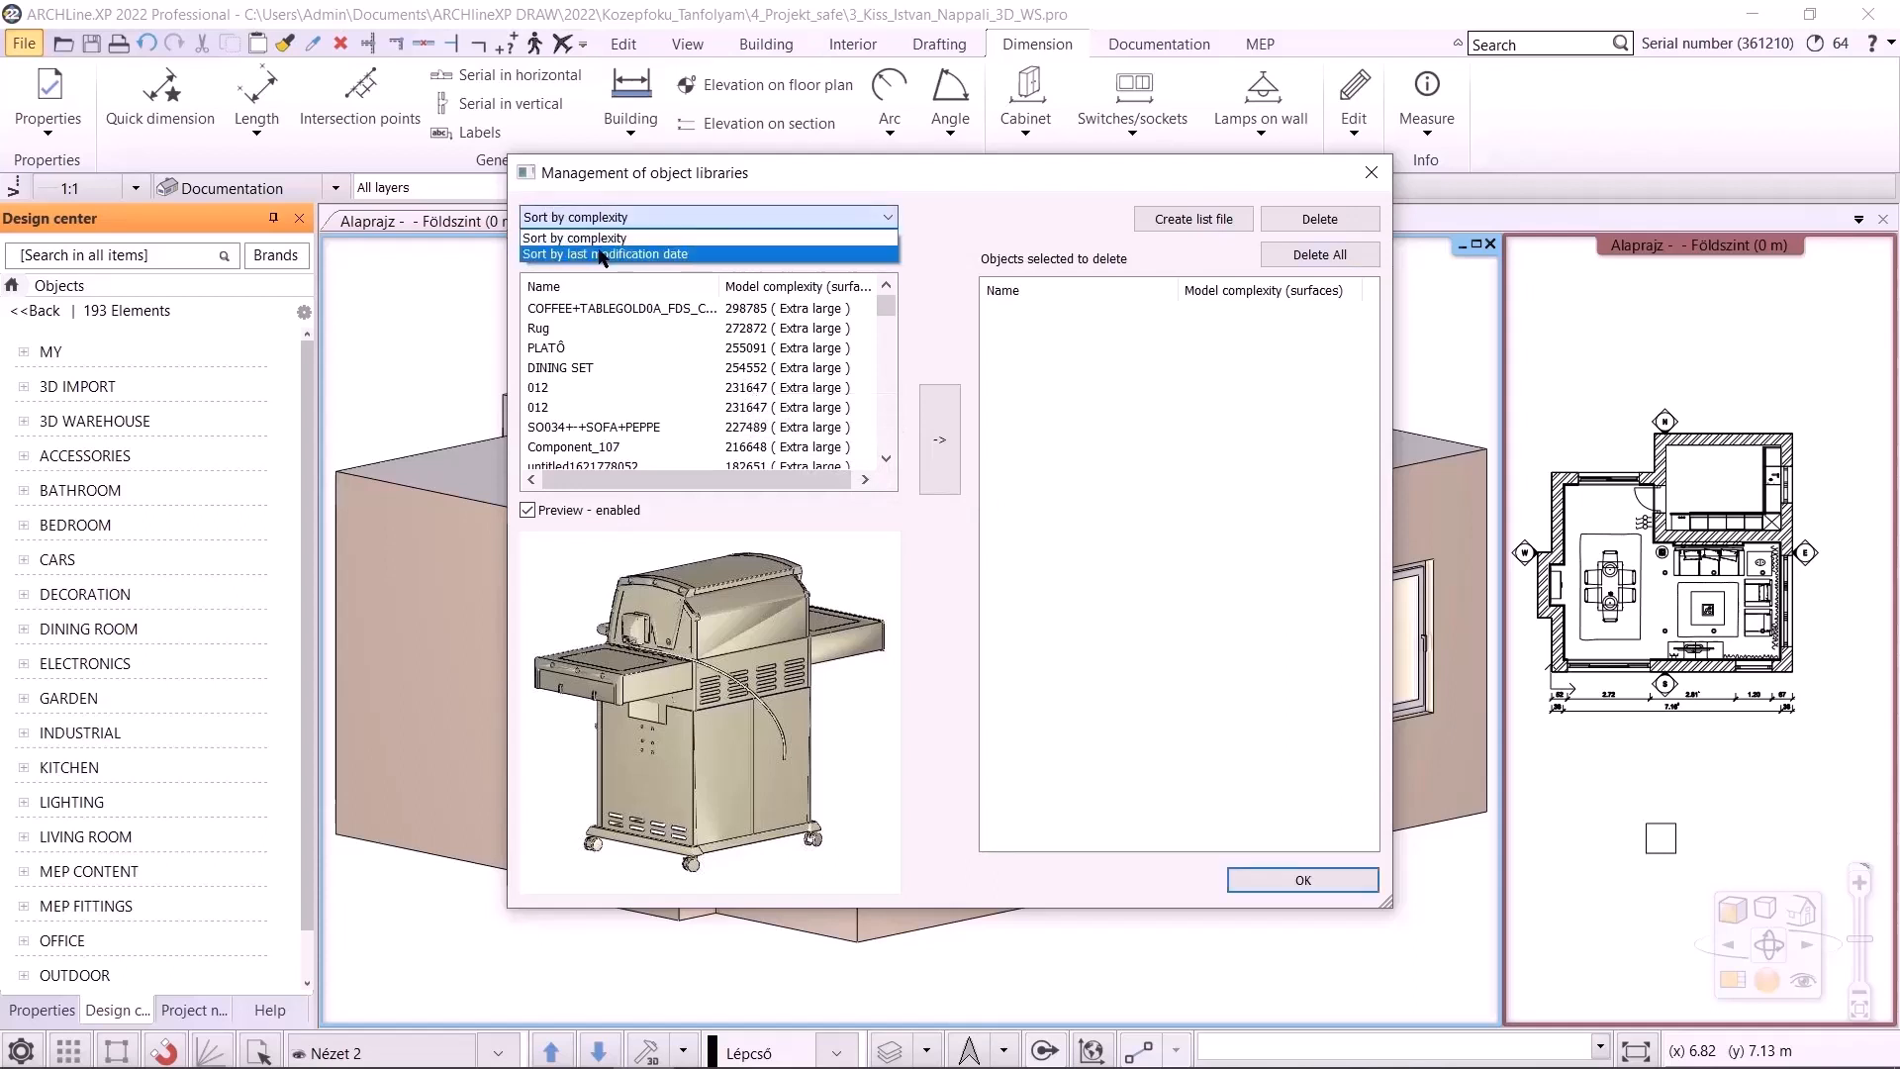
{"action": "left_click", "coordinate": [601, 254]}
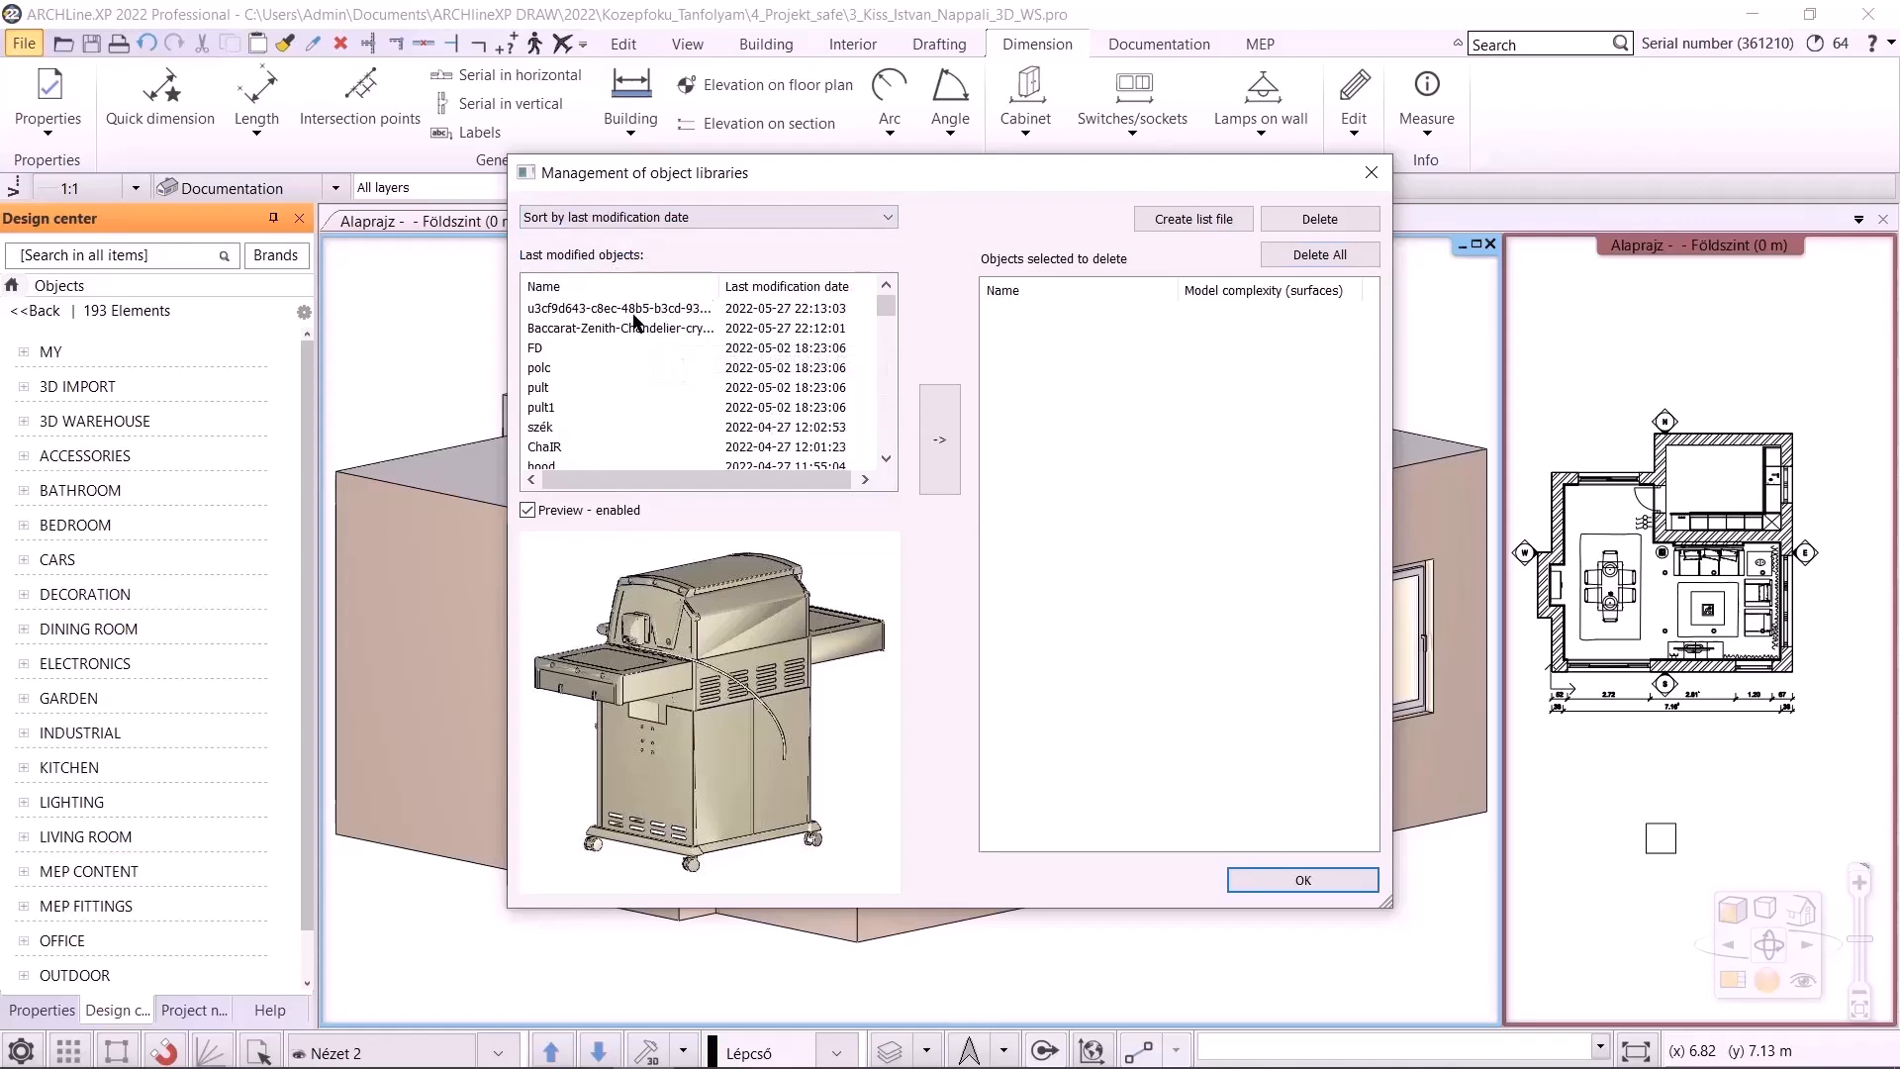
{"action": "left_click", "coordinate": [626, 311]}
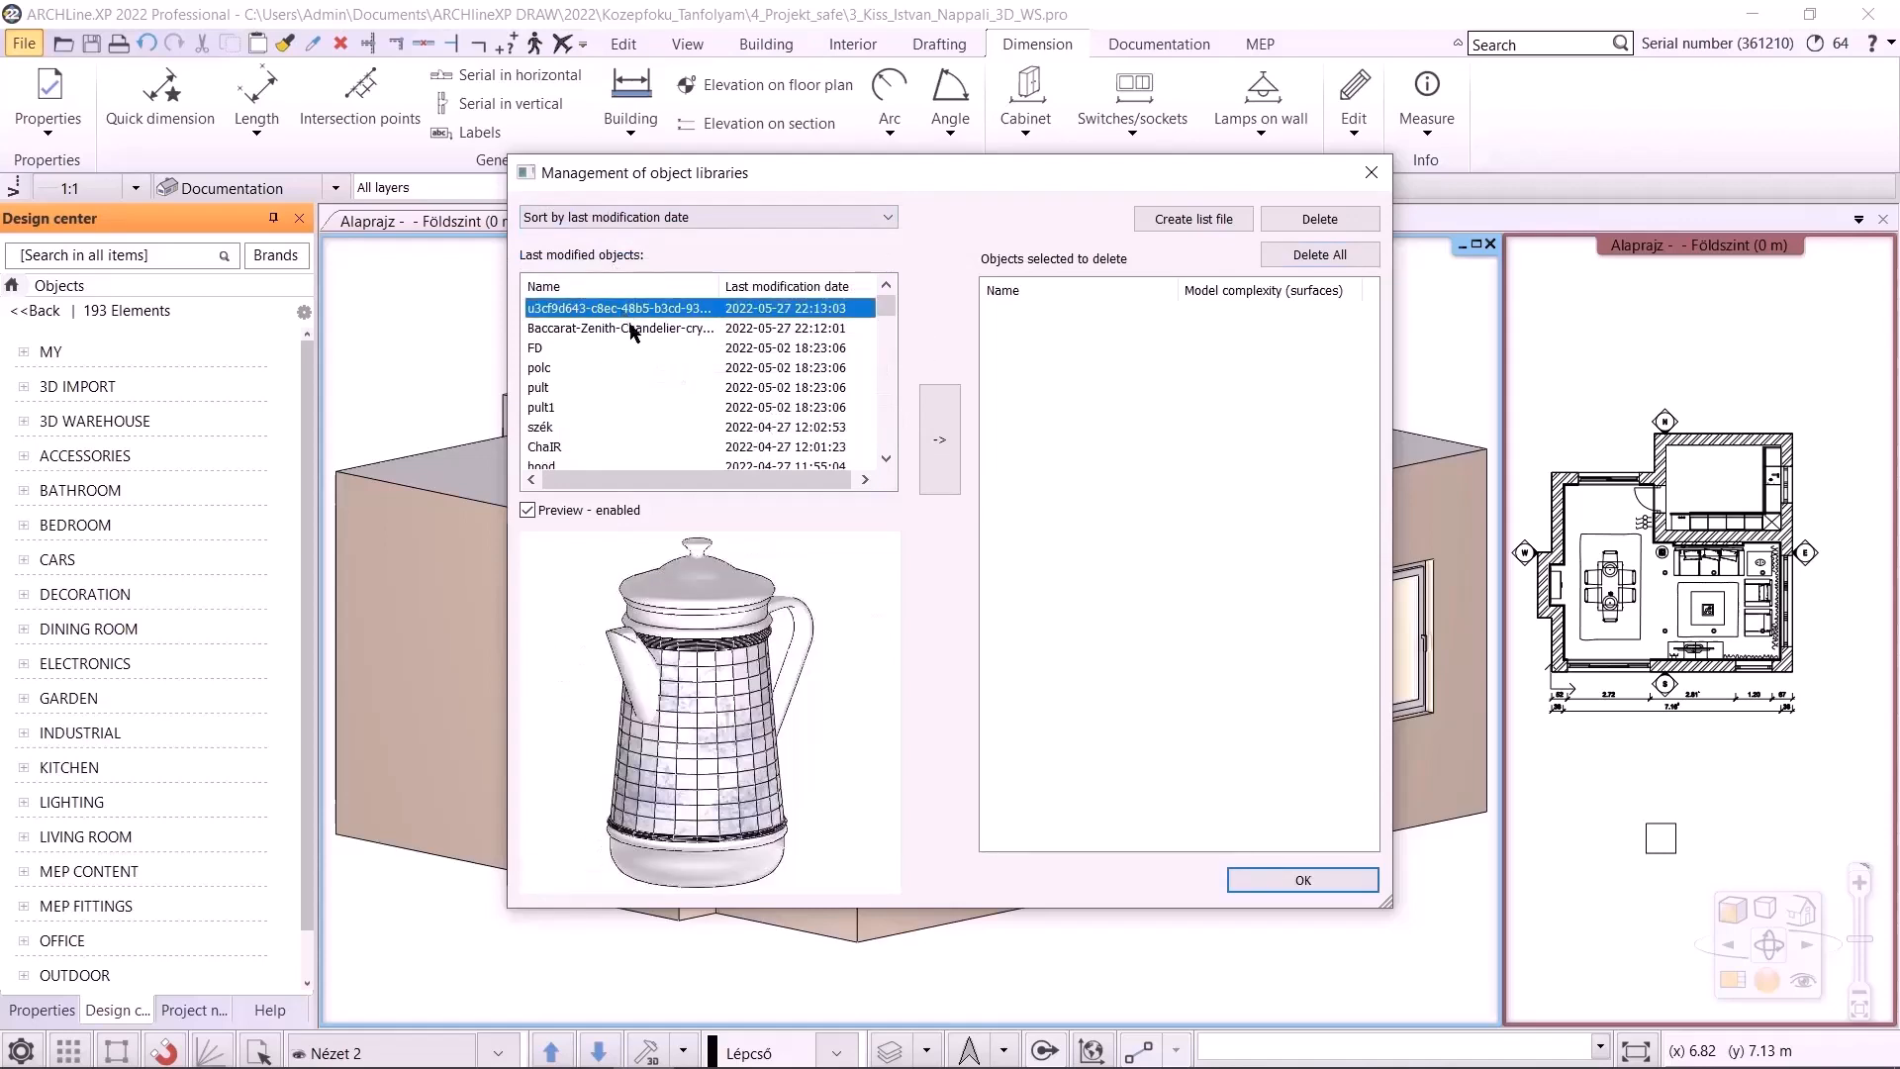
{"action": "left_click", "coordinate": [629, 327]}
{"action": "left_click", "coordinate": [625, 309]}
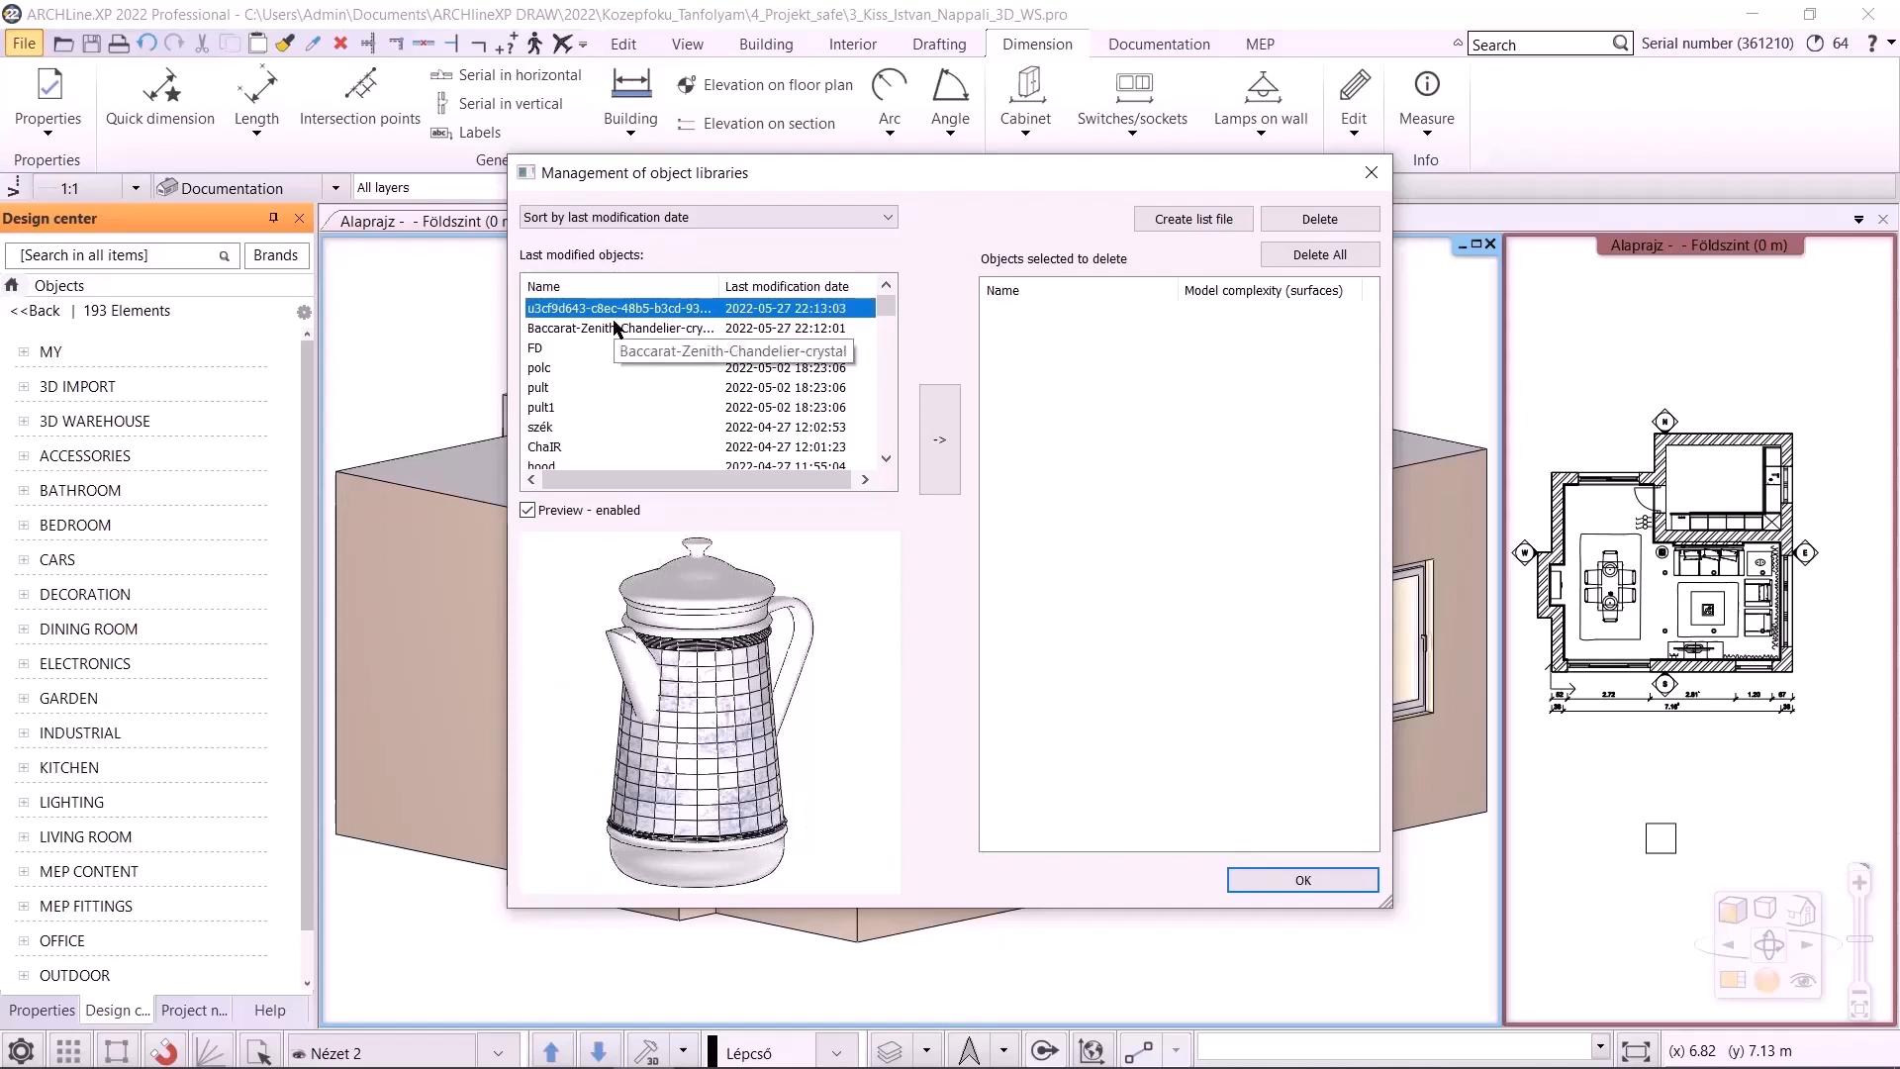
{"action": "left_click", "coordinate": [614, 327]}
{"action": "left_click", "coordinate": [613, 309], "text": "ctrl"}
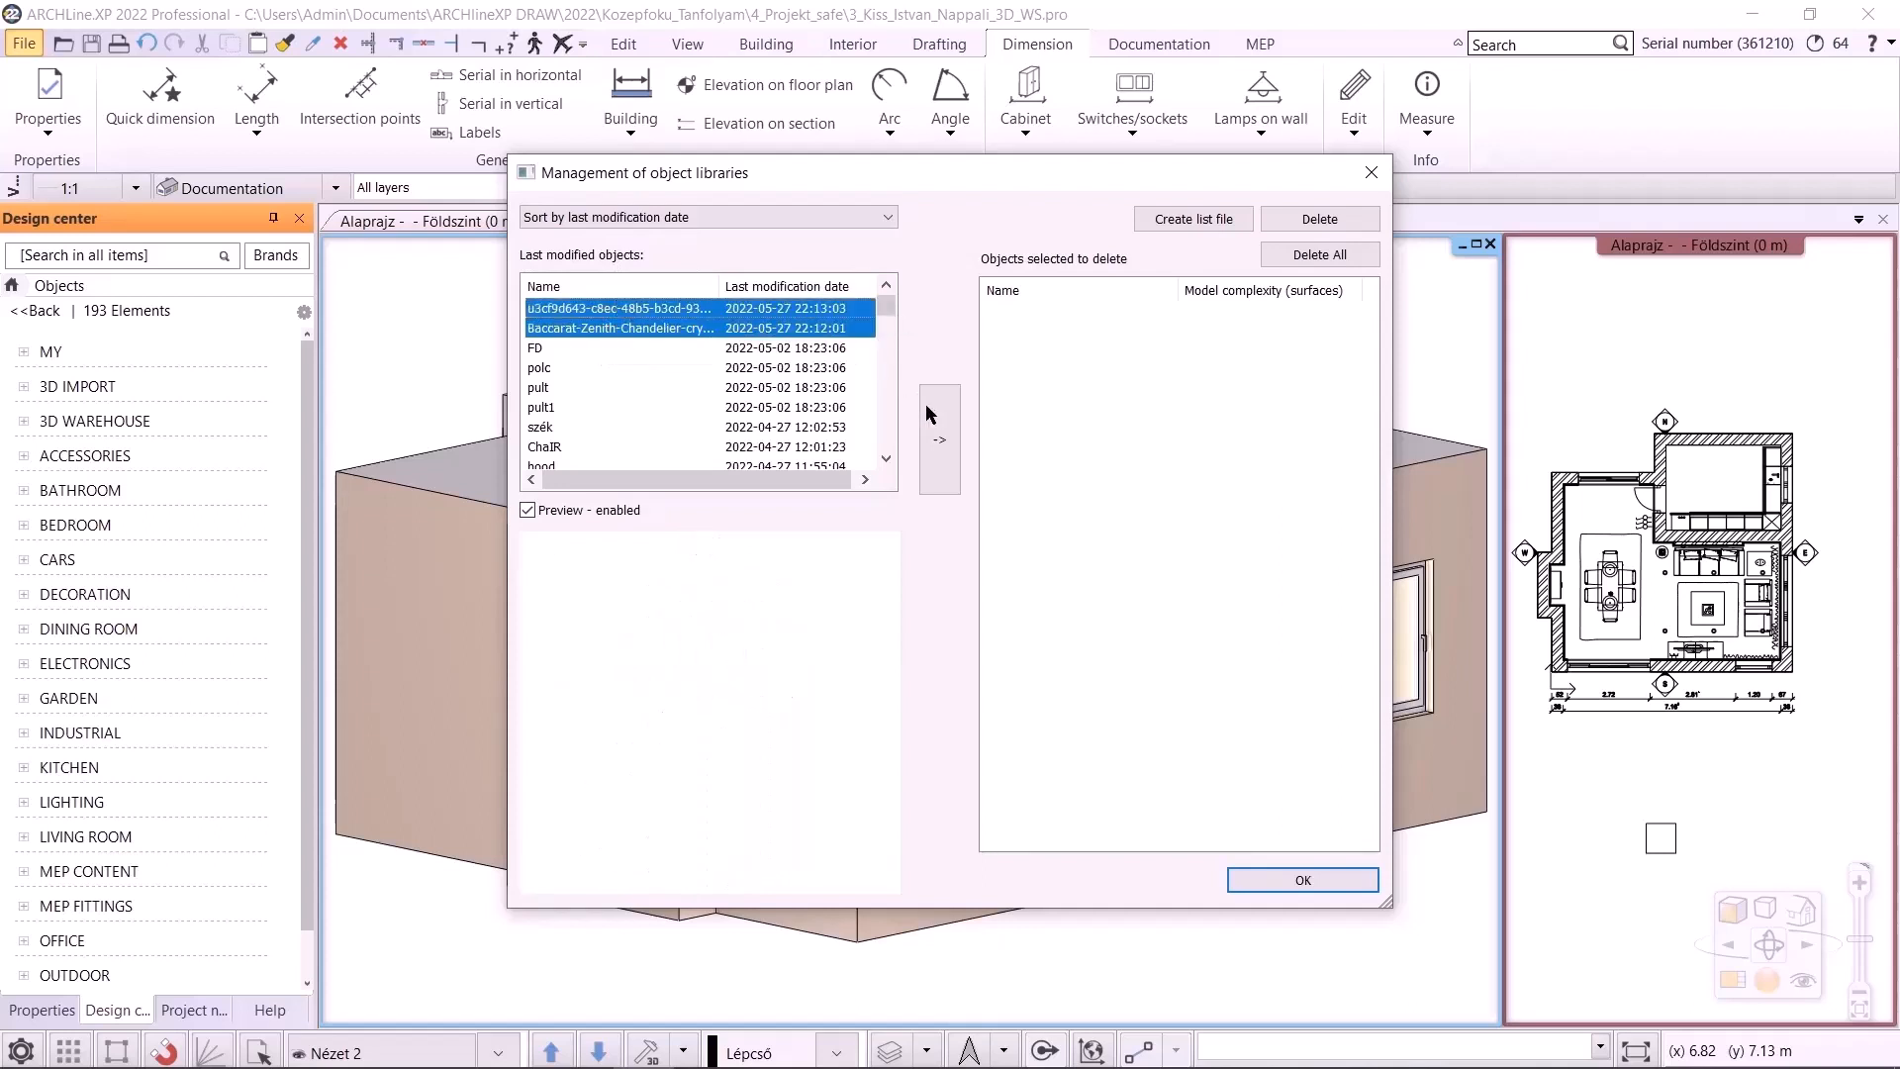
{"action": "left_click", "coordinate": [931, 416]}
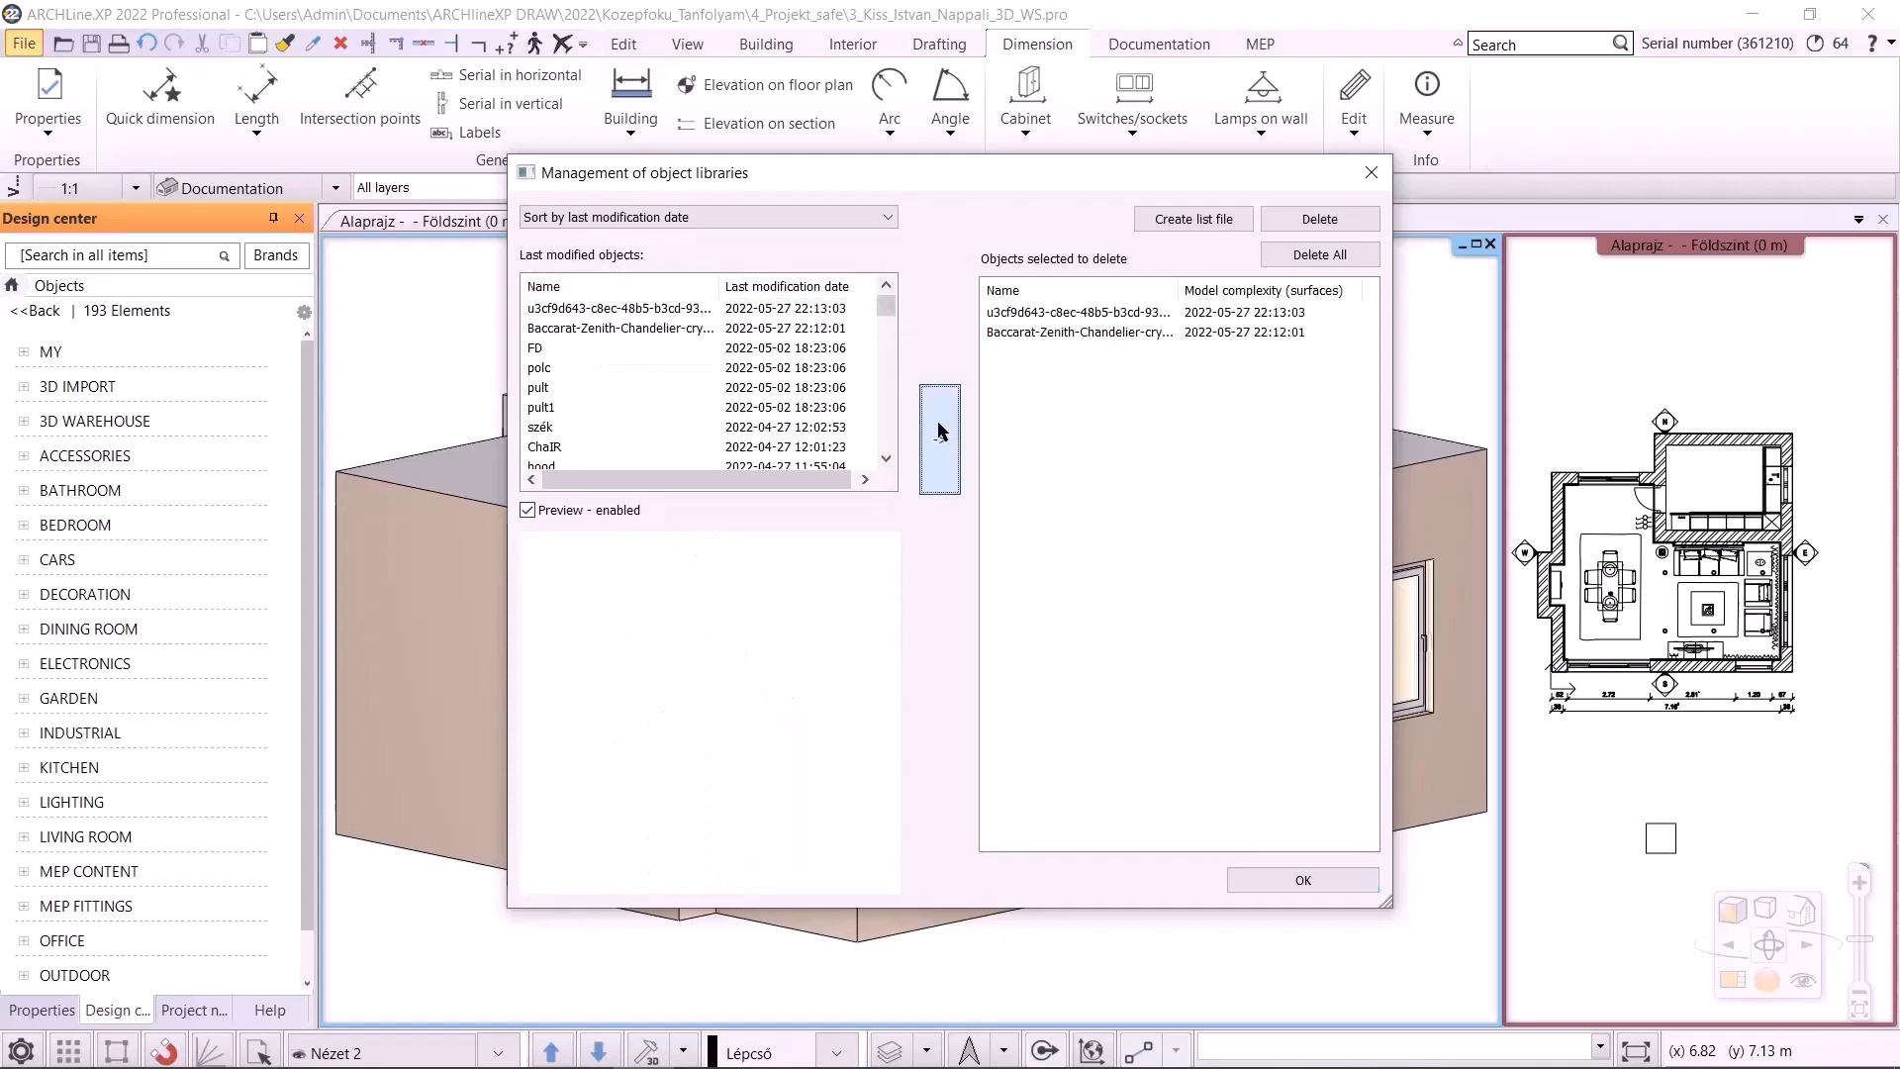
{"action": "left_click", "coordinate": [1308, 255]}
{"action": "left_click", "coordinate": [1027, 599]}
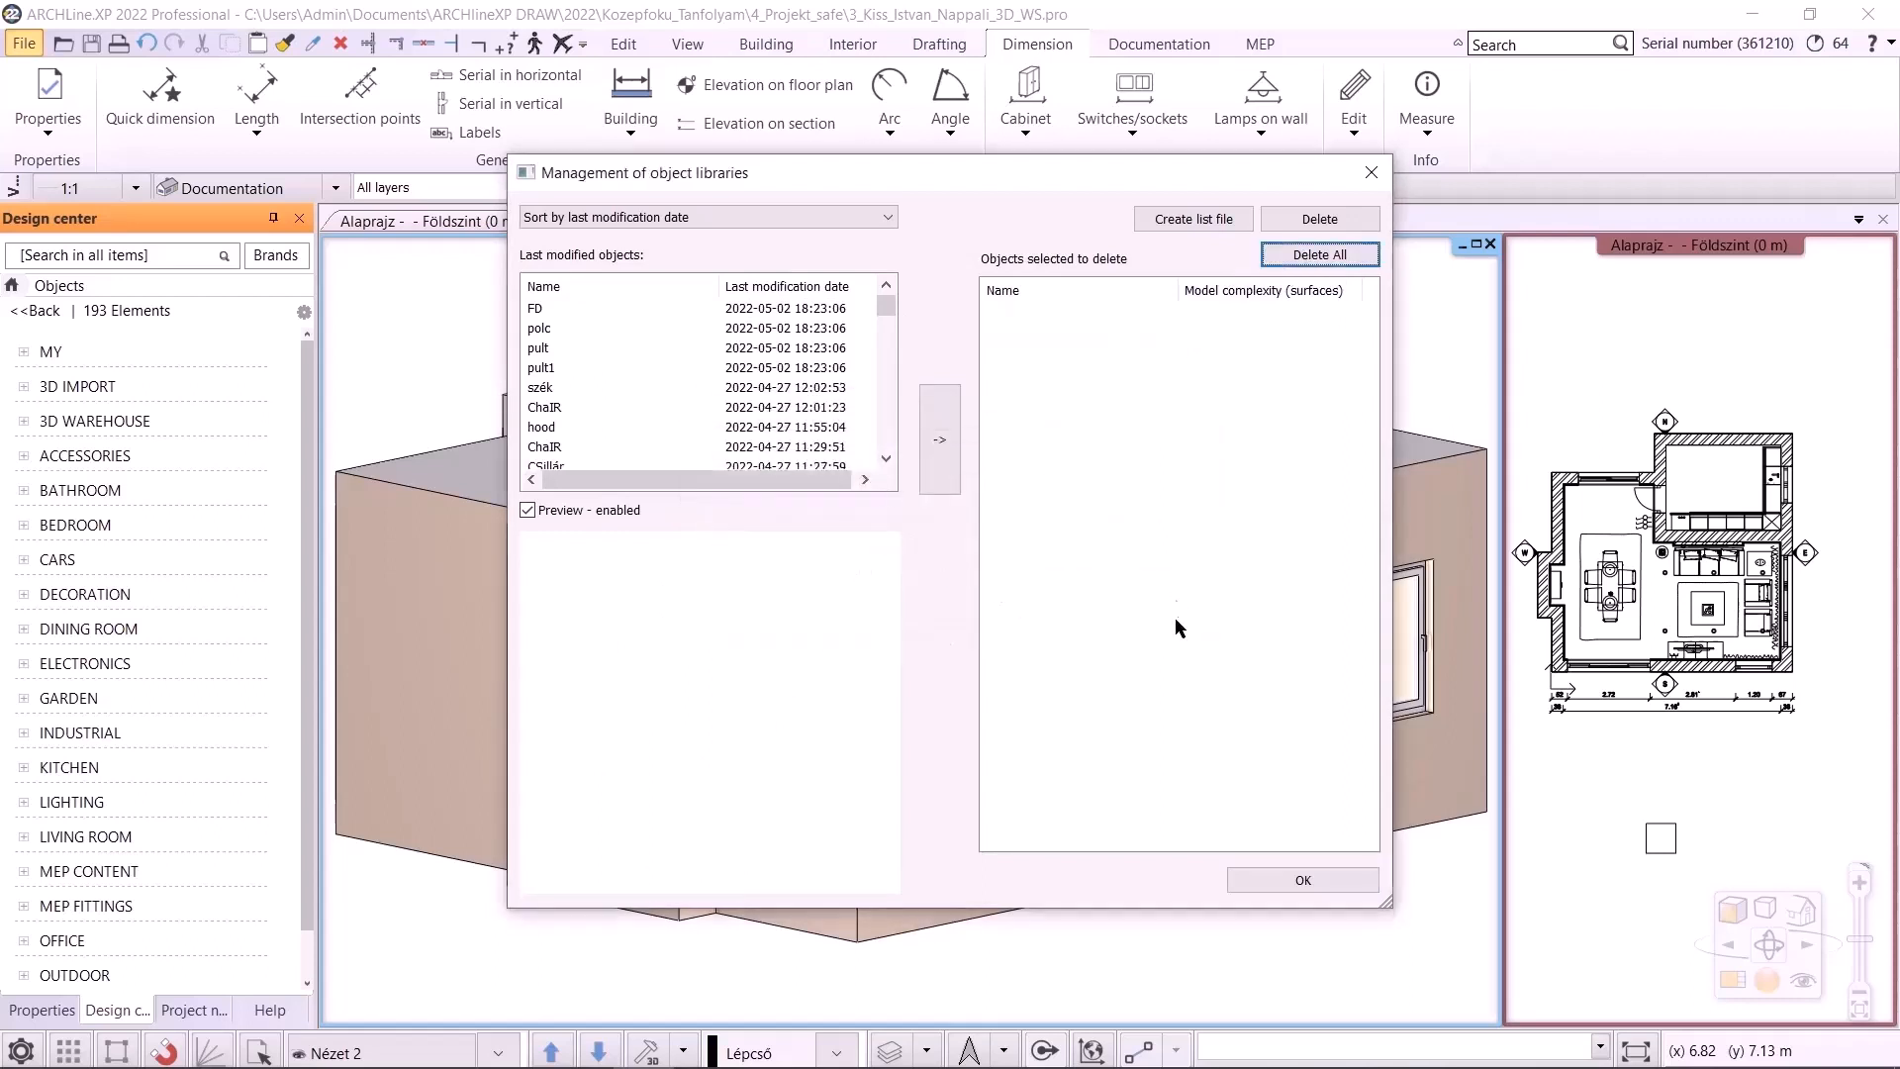
{"action": "left_click", "coordinate": [1320, 878]}
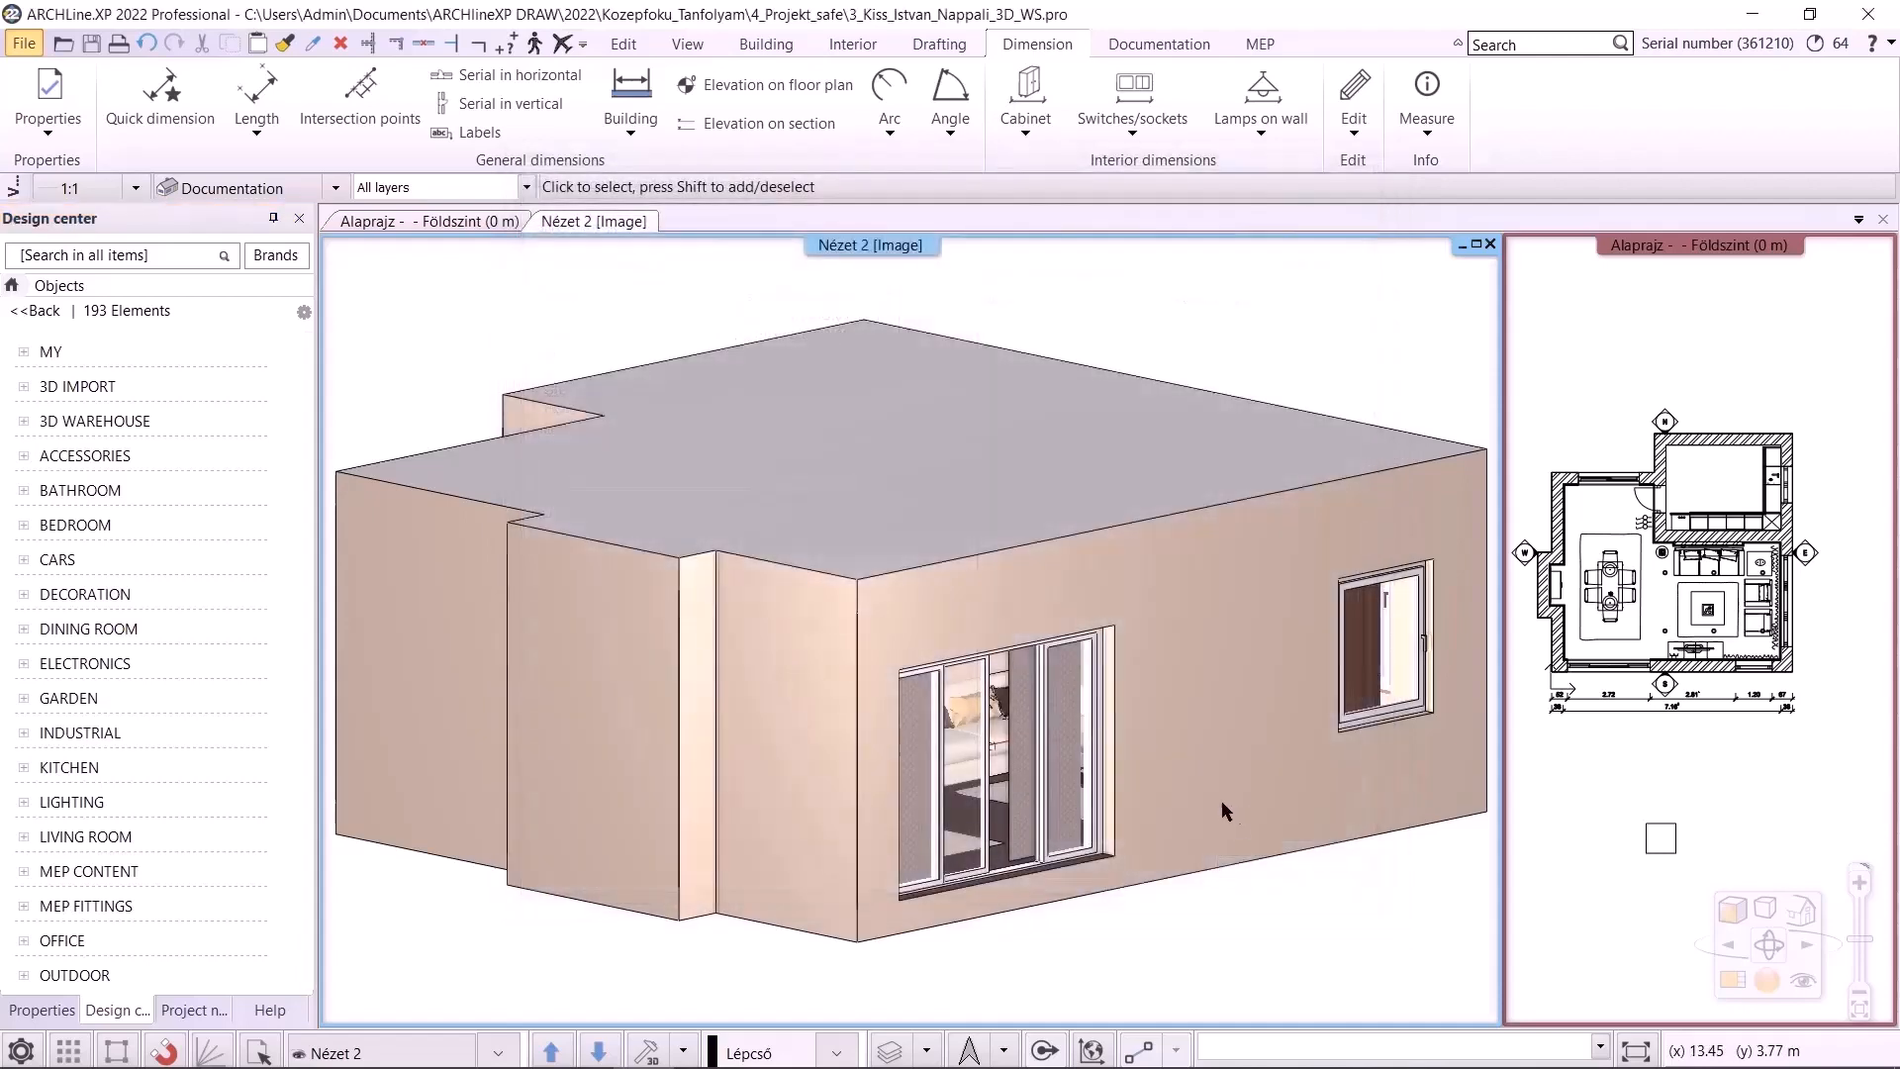